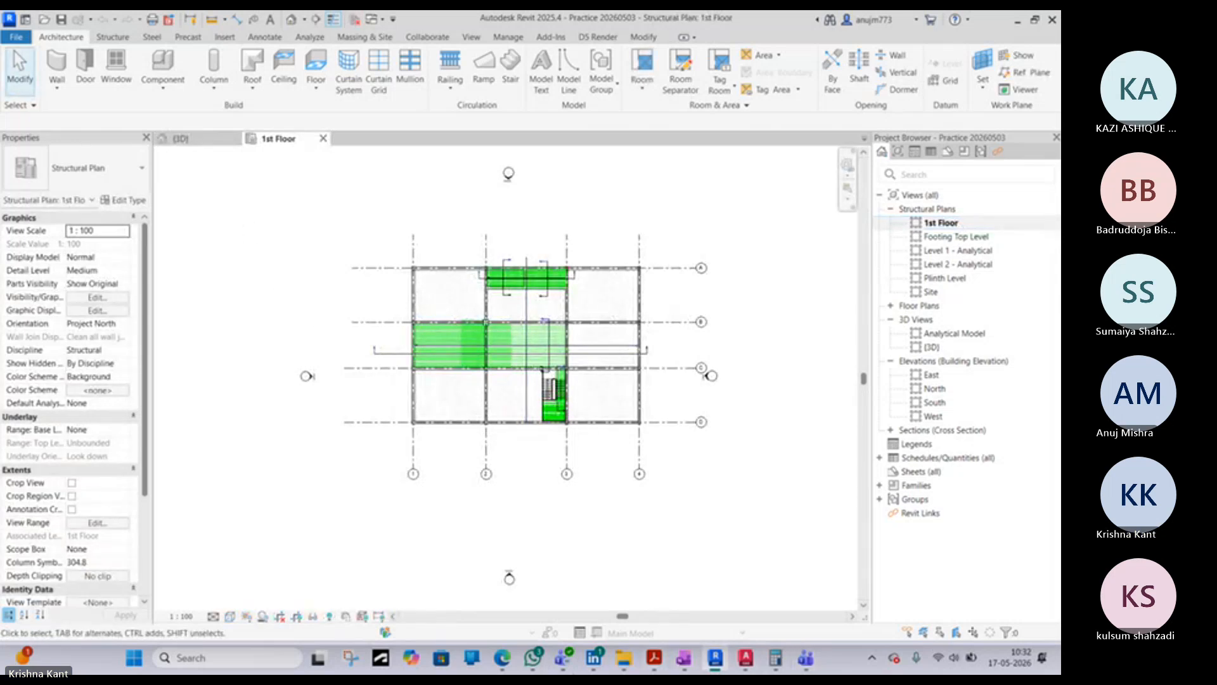
# - In File Explorer, open TOILET BLOCK.dwg from the Structure folder under Assignments for BIM
pyautogui.hotkey('alt', 'Tab')
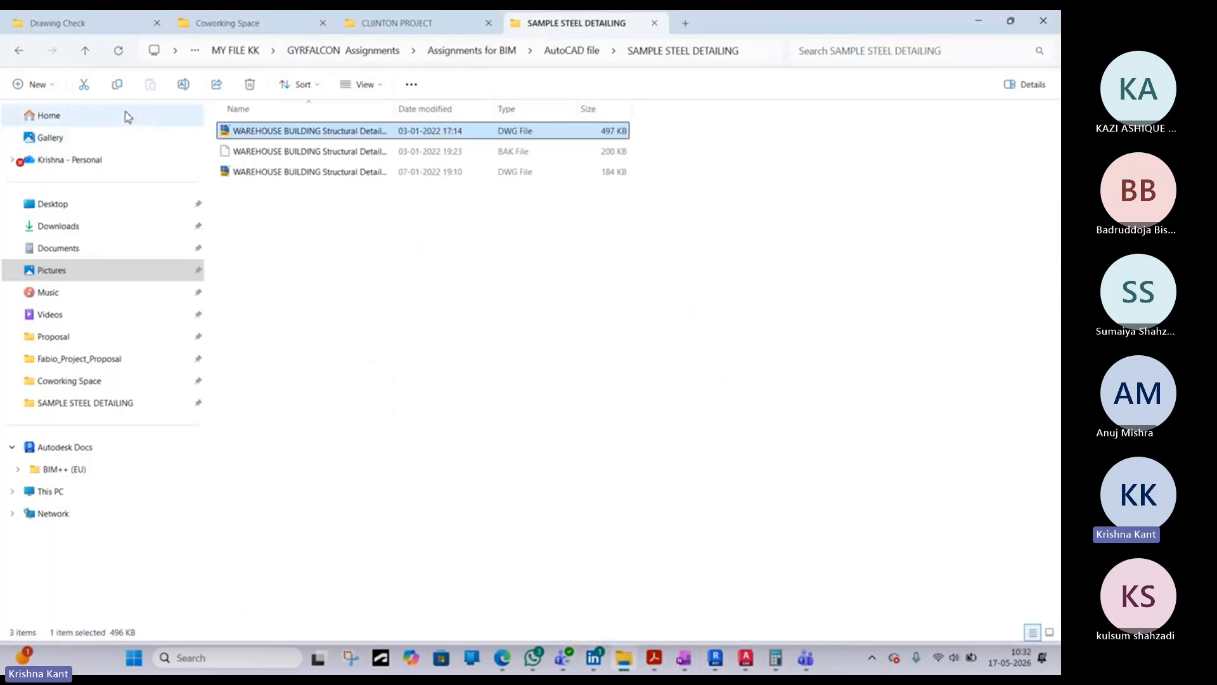
pyautogui.click(16, 54)
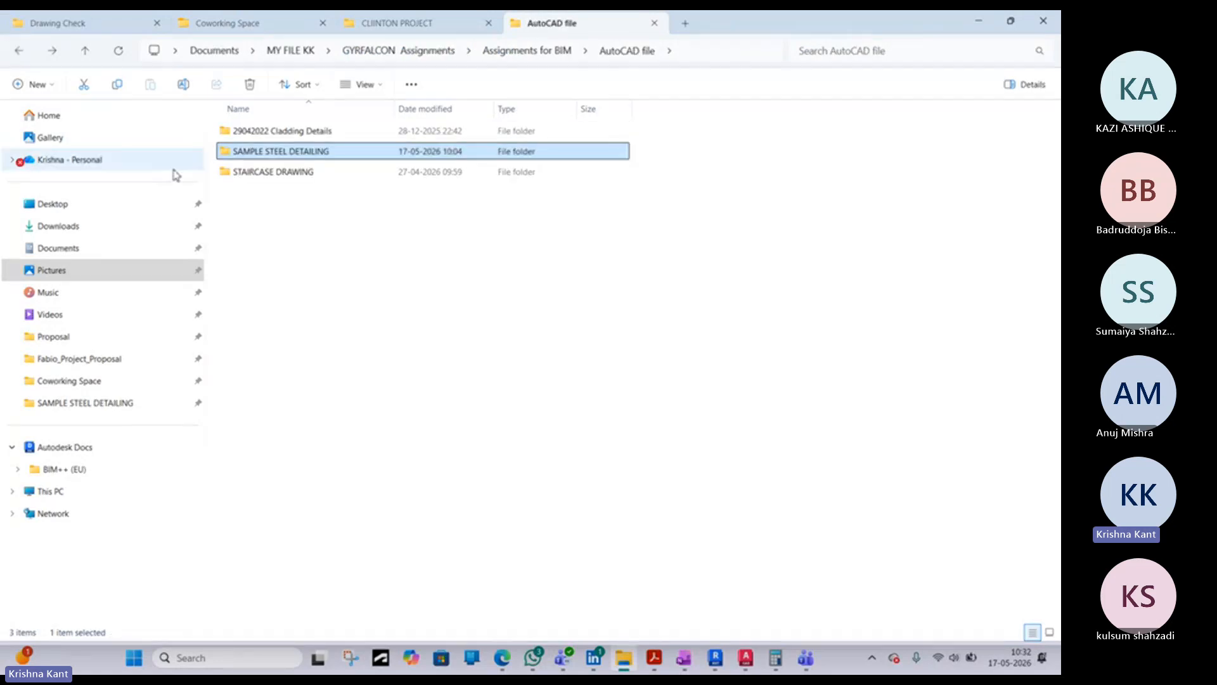
pyautogui.click(25, 53)
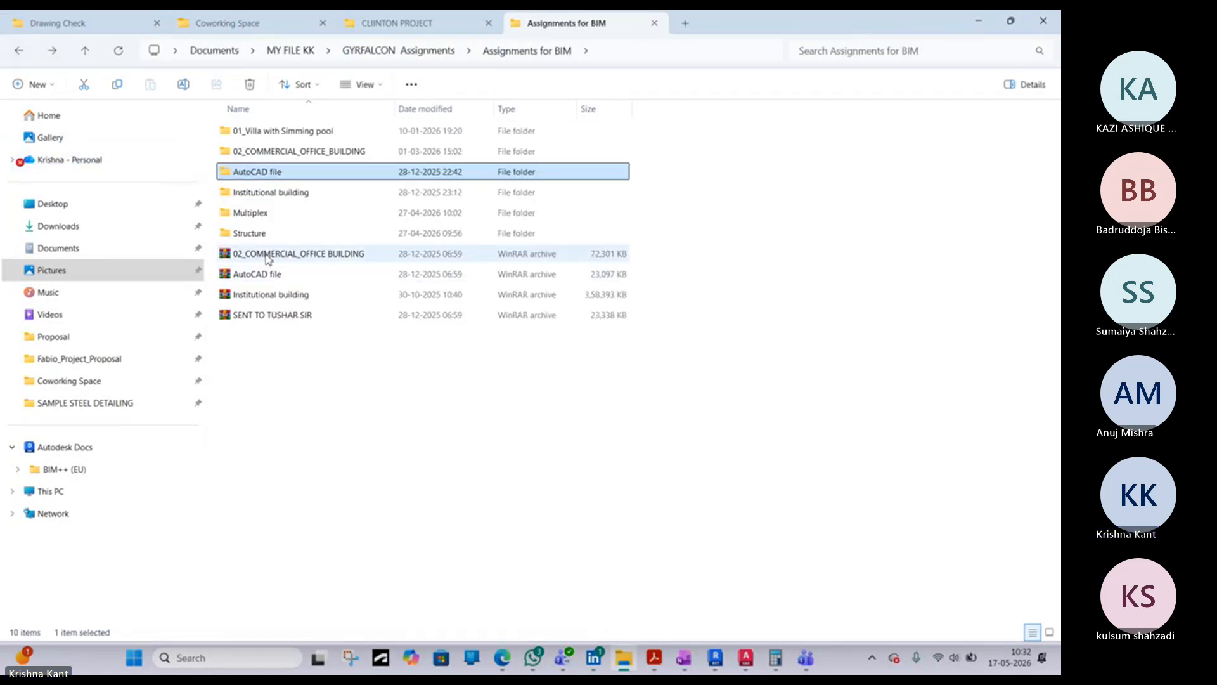
pyautogui.doubleClick(260, 234)
pyautogui.click(261, 132)
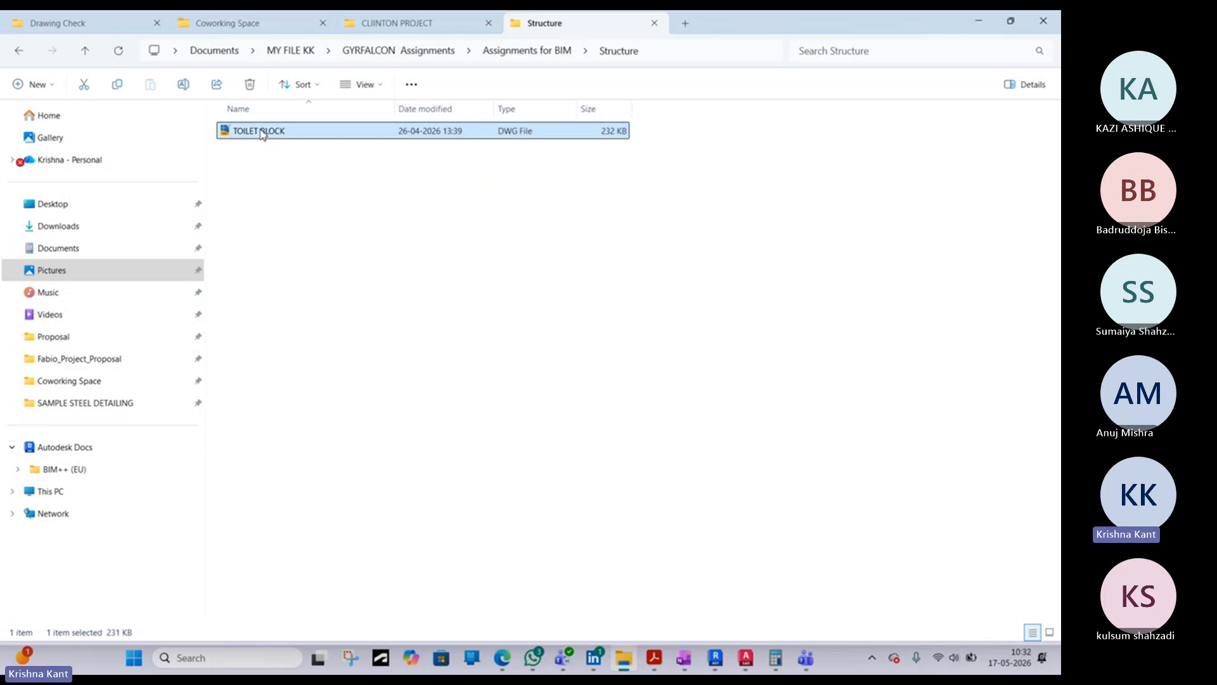
pyautogui.doubleClick(262, 131)
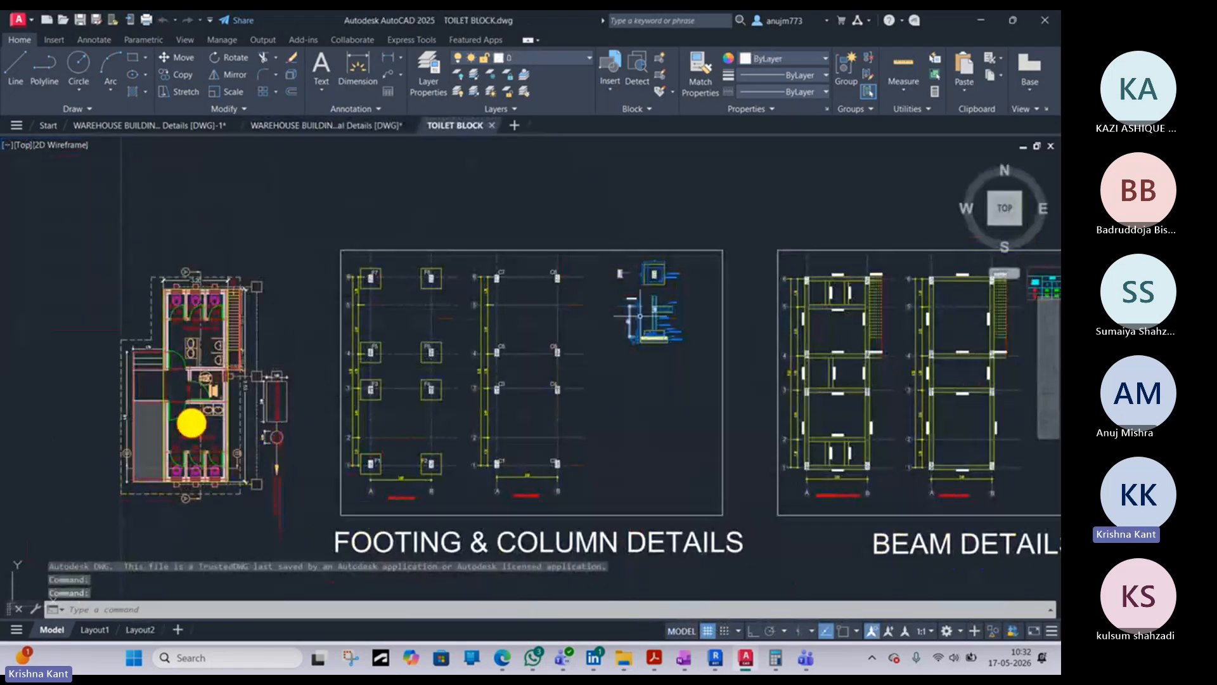
# - Examine the footing and column section detail in the FOOTING & COLUMN DETAILS frame of the TOILET BLOCK drawing
pyautogui.moveTo(576, 408); pyautogui.dragTo(443, 348, button='middle')
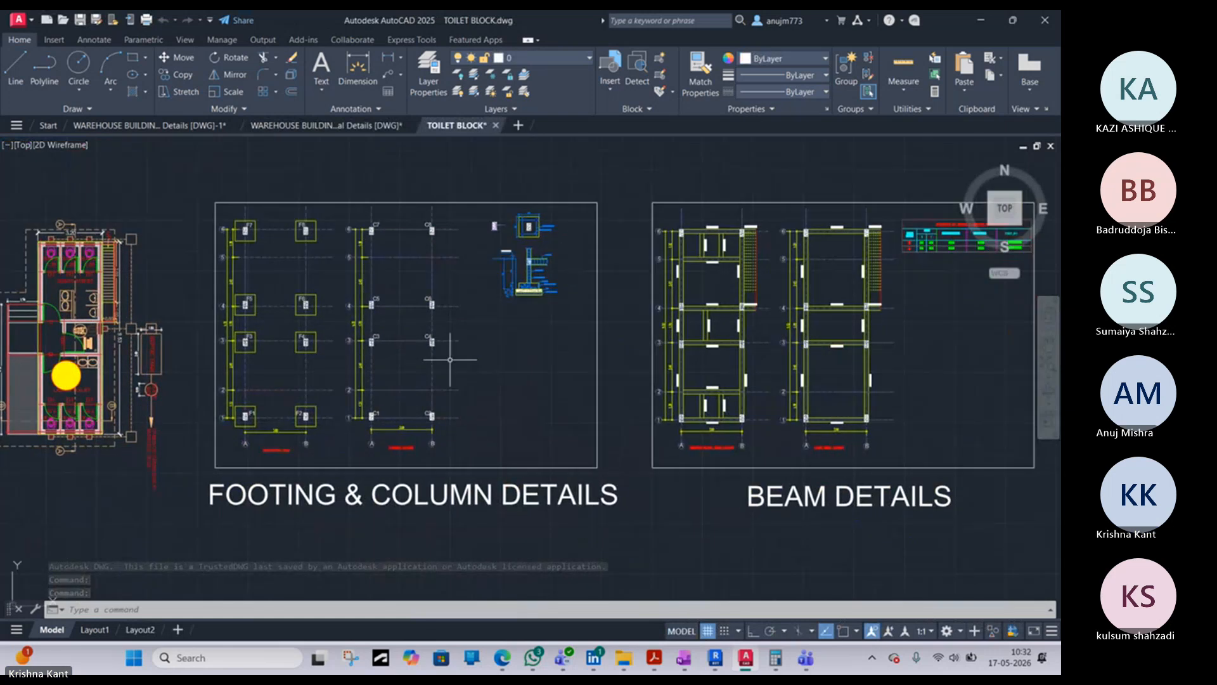
pyautogui.scroll(-4, 443, 348)
pyautogui.scroll(6, 660, 325)
pyautogui.scroll(-8, 652, 325)
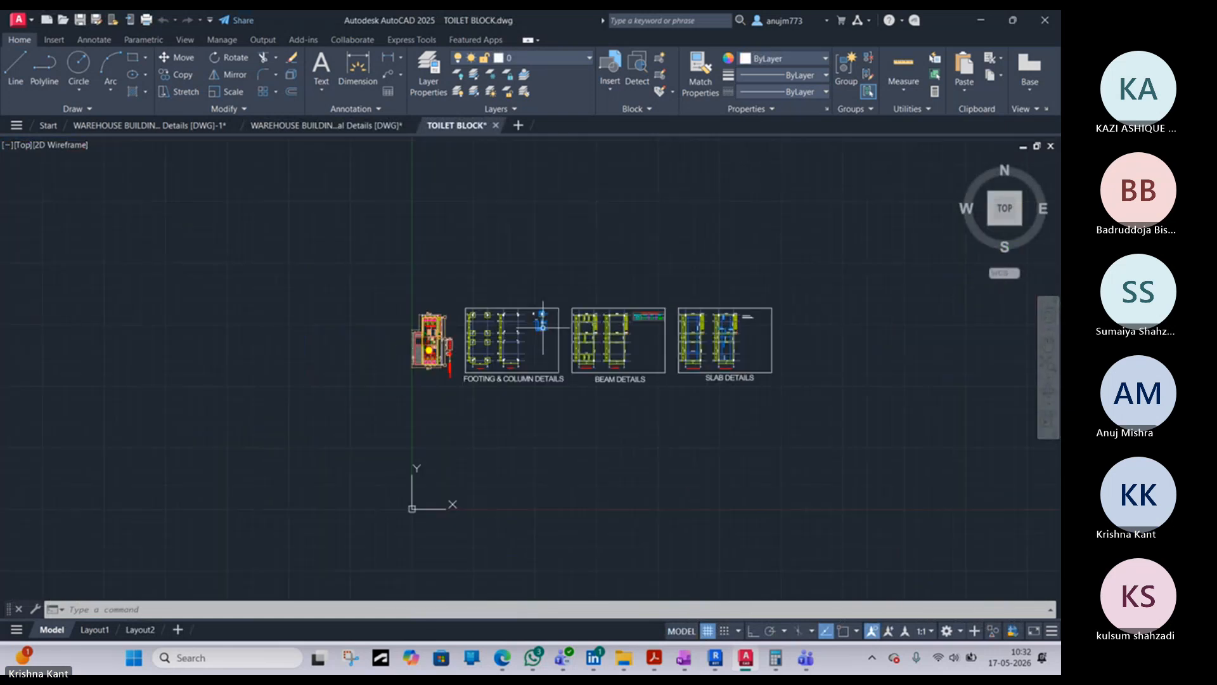
pyautogui.scroll(6, 455, 330)
pyautogui.moveTo(517, 394); pyautogui.dragTo(448, 395, button='middle')
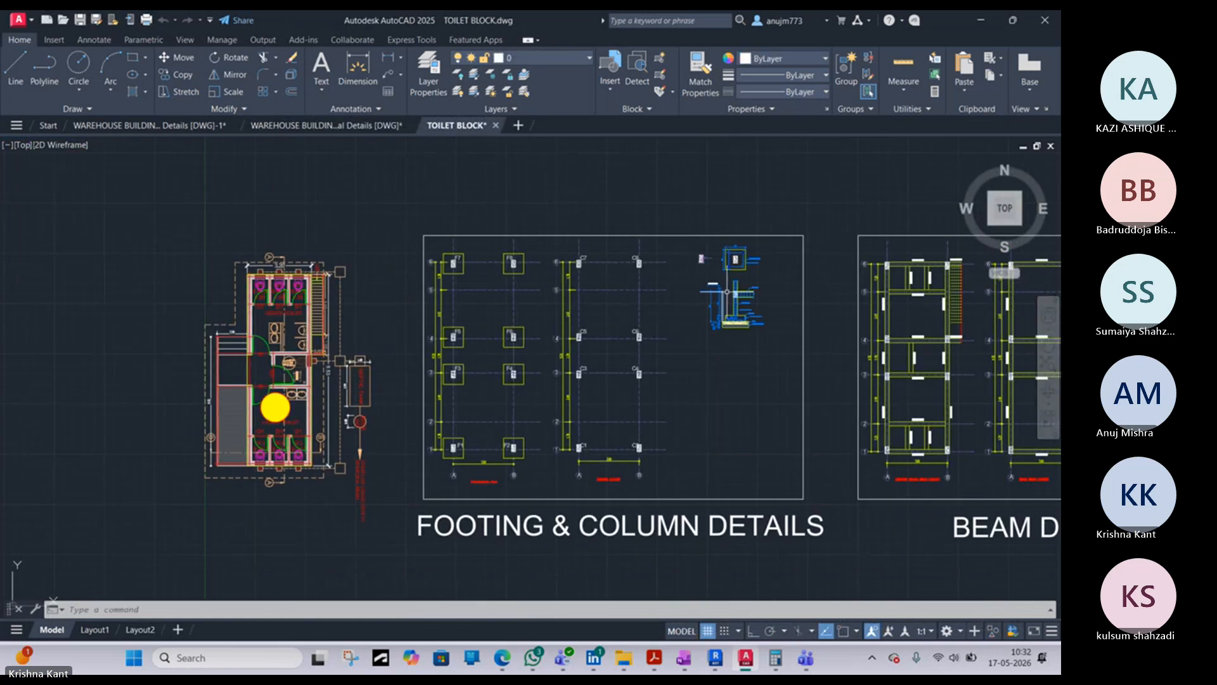
pyautogui.scroll(6, 783, 288)
pyautogui.scroll(2, 783, 288)
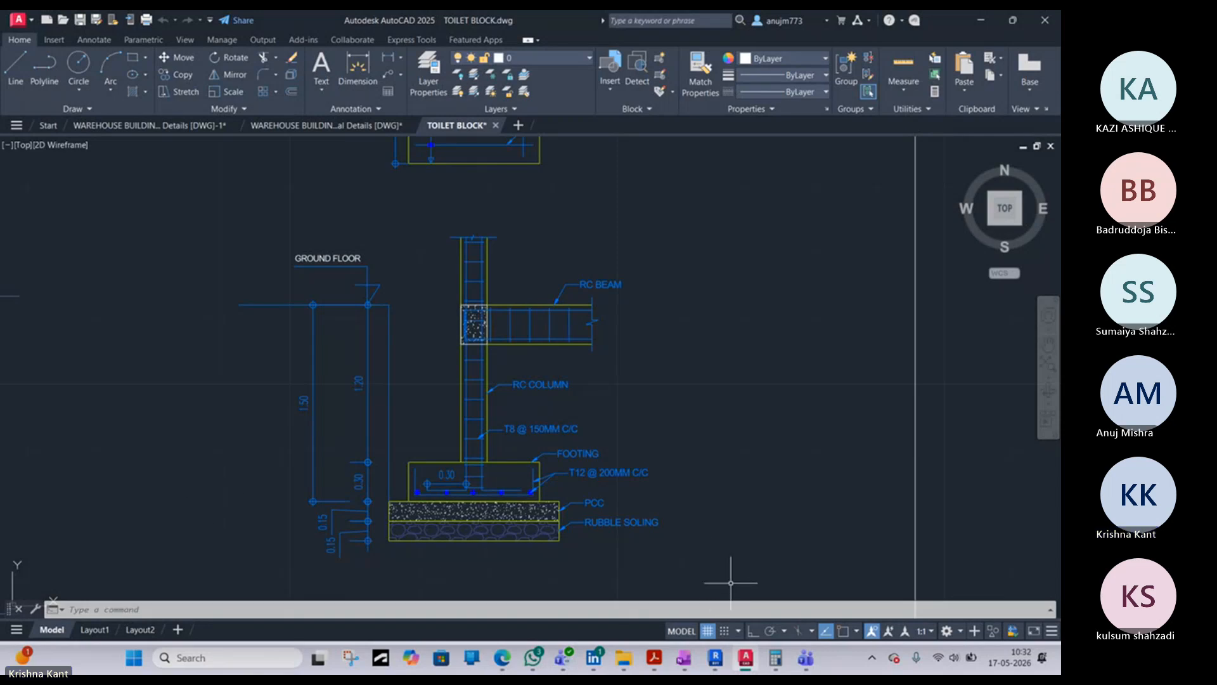
# - Switch to Revit and draw a section line along grid 2 across the beam on grid A in the 1st Floor plan
pyautogui.moveTo(717, 660)
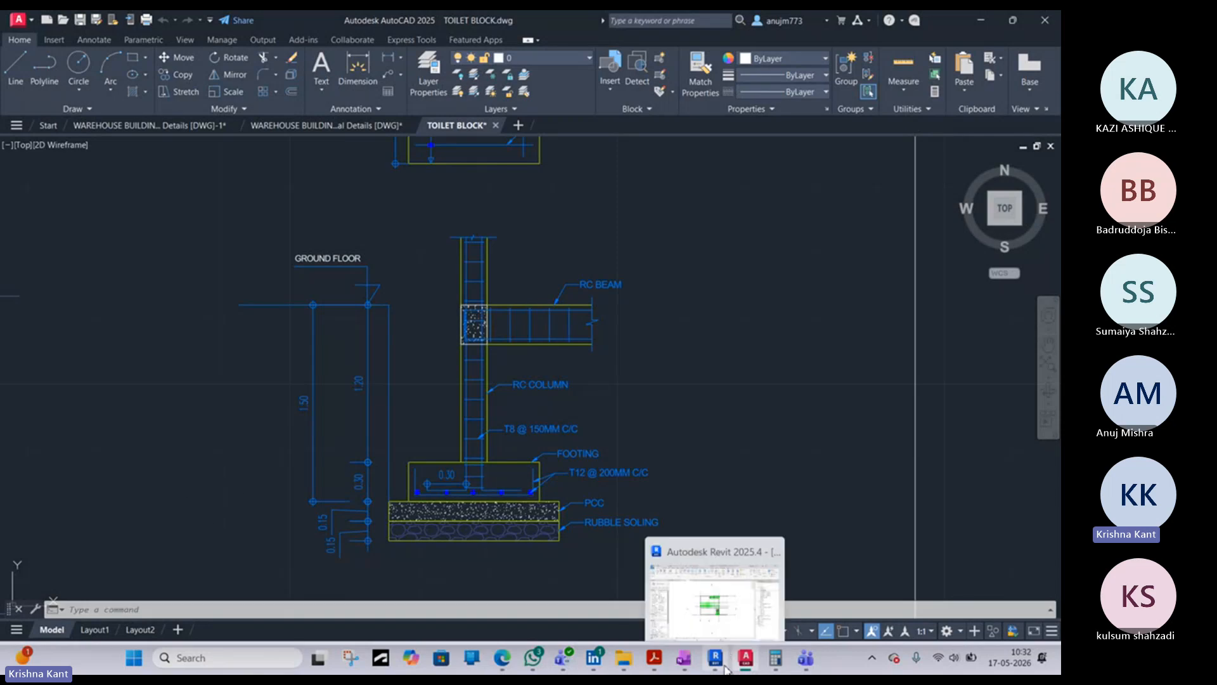
pyautogui.click(735, 603)
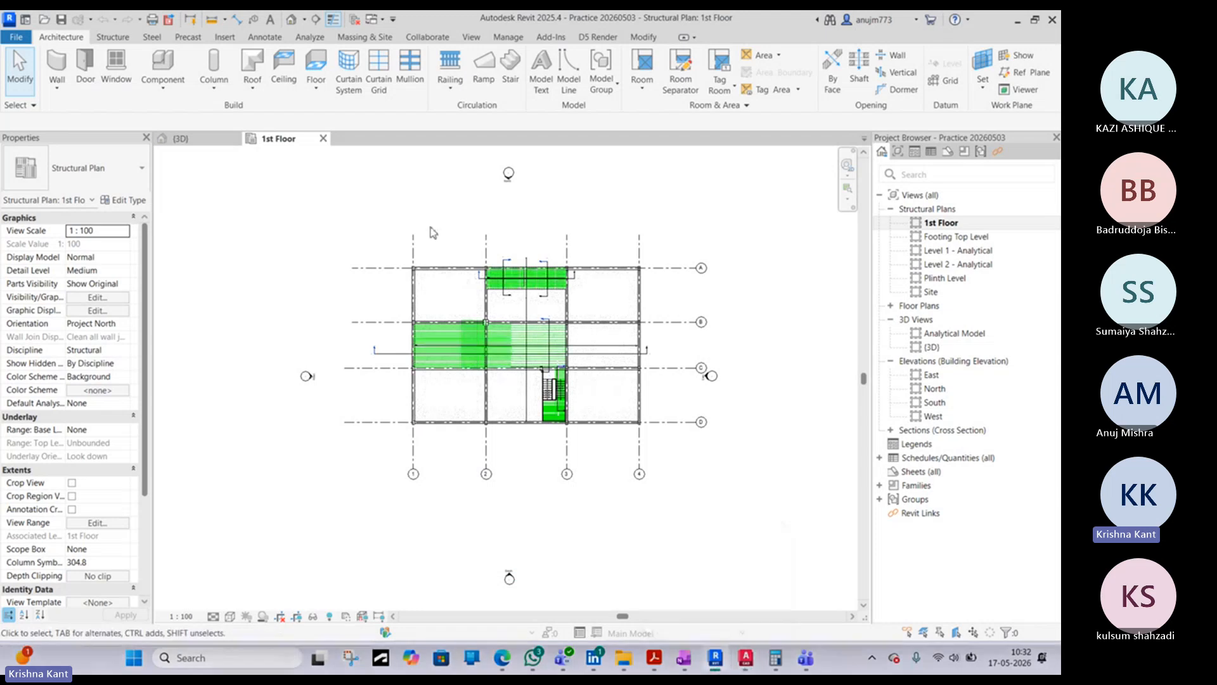
pyautogui.click(324, 22)
pyautogui.scroll(6, 412, 272)
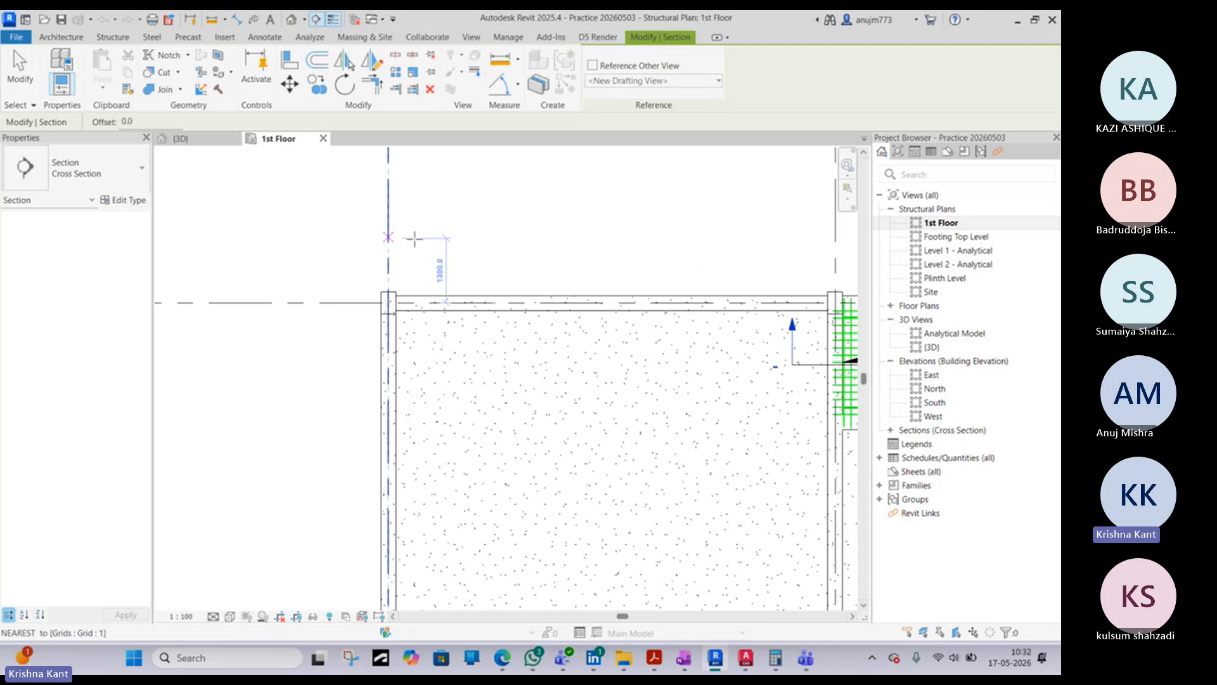
pyautogui.moveTo(549, 237); pyautogui.dragTo(307, 269, button='middle')
pyautogui.click(553, 220)
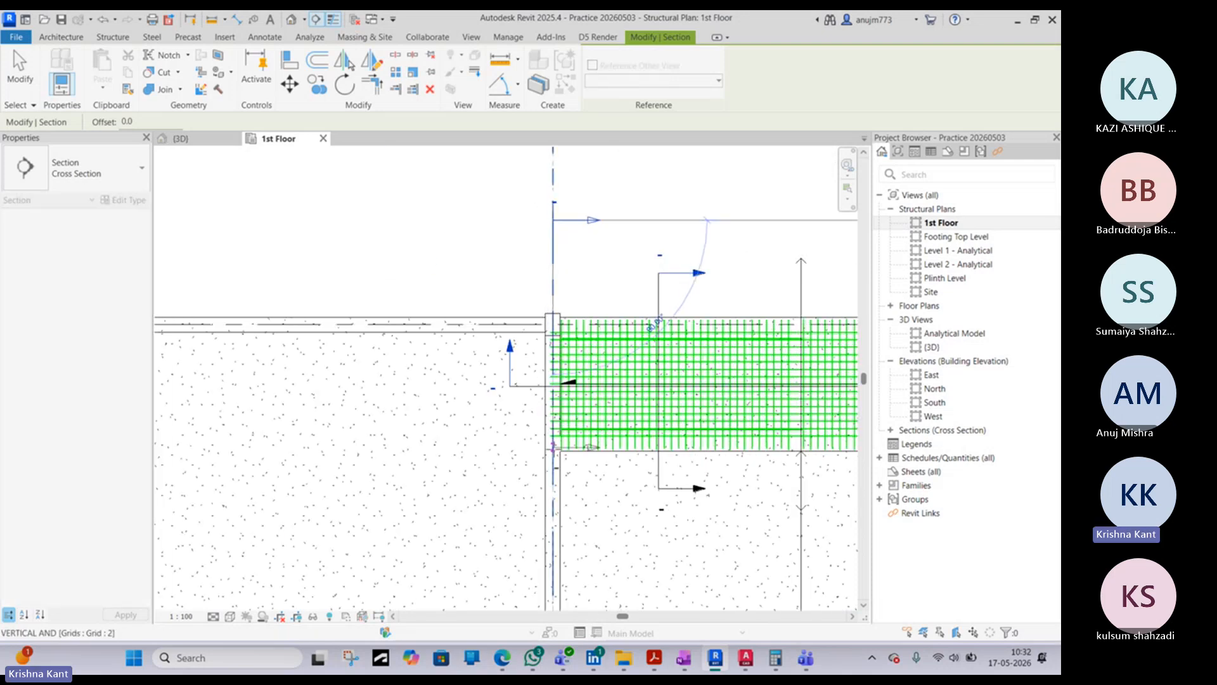
pyautogui.click(553, 447)
pyautogui.press('Escape')
pyautogui.press('Escape')
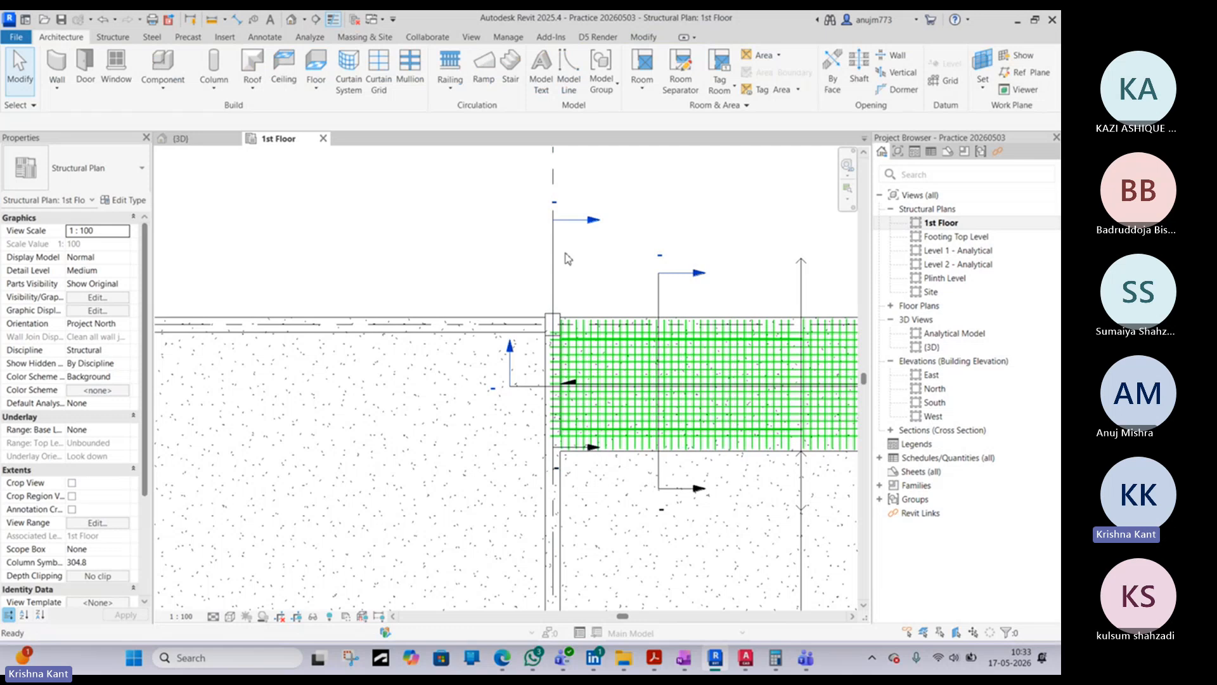
# - Open the new section view and extend its crop region down to just below the footing
pyautogui.doubleClick(592, 220)
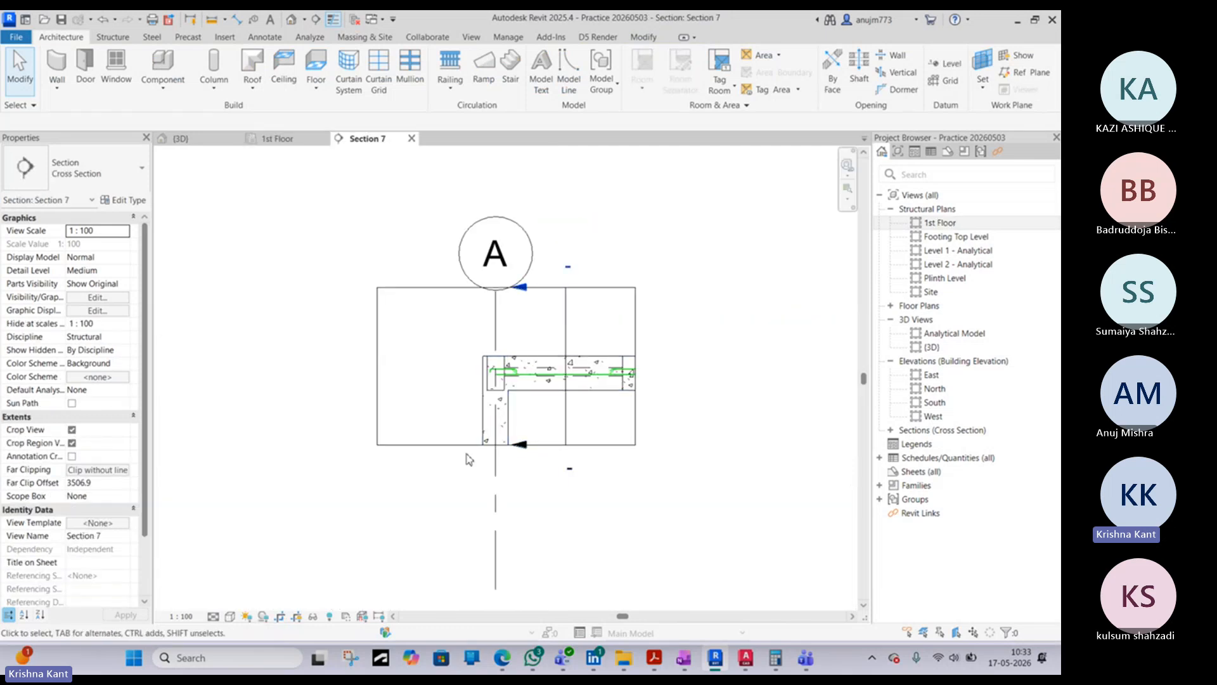
pyautogui.click(462, 445)
pyautogui.scroll(-4, 459, 442)
pyautogui.moveTo(477, 443); pyautogui.dragTo(470, 561)
pyautogui.scroll(-1, 451, 547)
pyautogui.moveTo(476, 458); pyautogui.dragTo(455, 152, button='middle')
pyautogui.moveTo(449, 256); pyautogui.dragTo(449, 392)
pyautogui.moveTo(454, 287); pyautogui.dragTo(437, 414, button='middle')
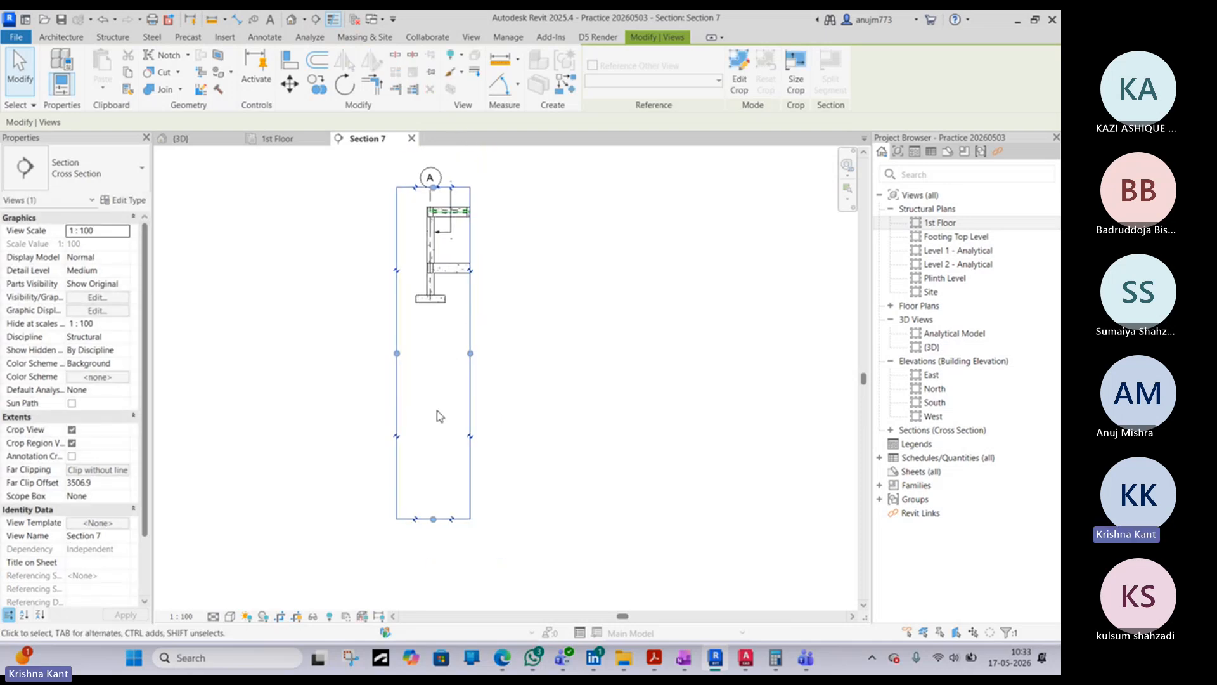
pyautogui.moveTo(436, 507); pyautogui.dragTo(435, 309)
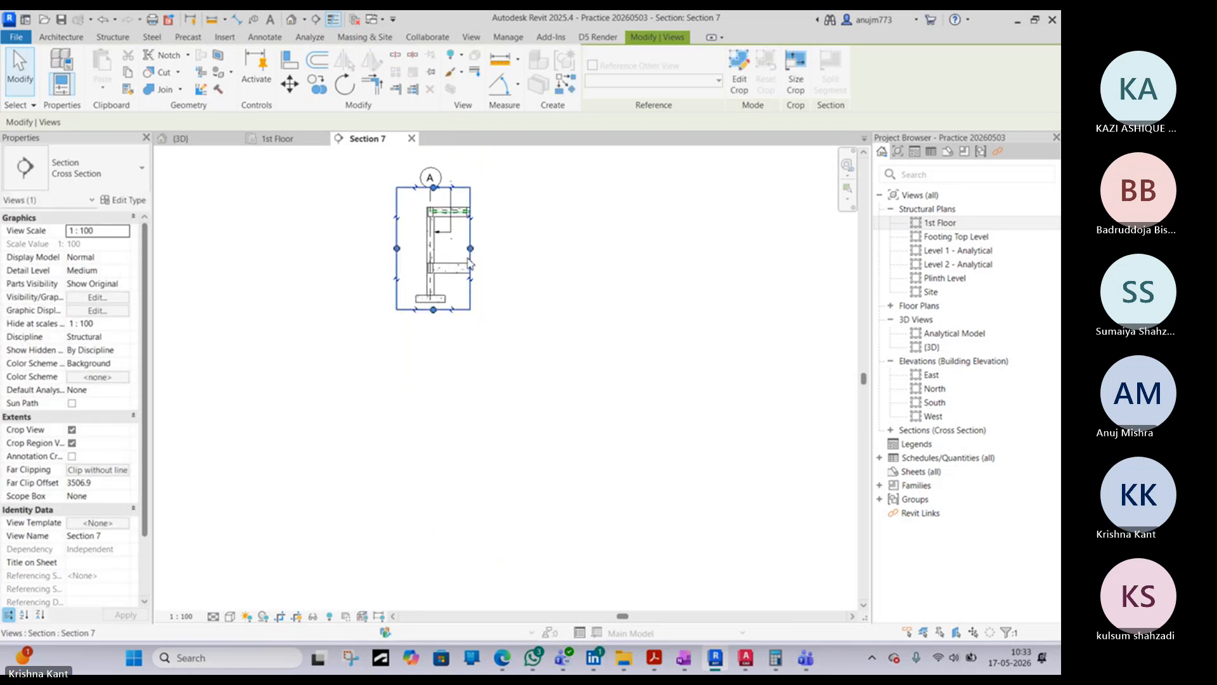
# - Adjust both side edges of the section's crop region to closely frame the column, beam ends and footing
pyautogui.scroll(4, 468, 256)
pyautogui.moveTo(468, 256); pyautogui.dragTo(500, 444, button='middle')
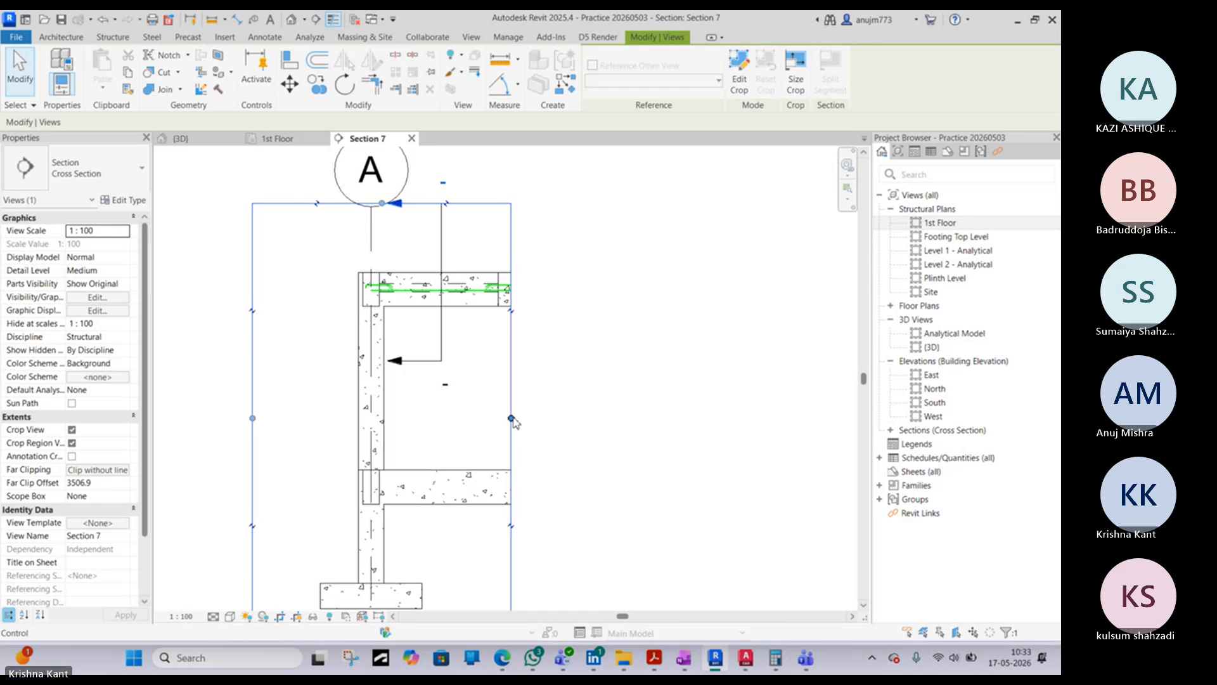
pyautogui.moveTo(511, 418); pyautogui.dragTo(427, 418)
pyautogui.moveTo(469, 421); pyautogui.dragTo(539, 378, button='middle')
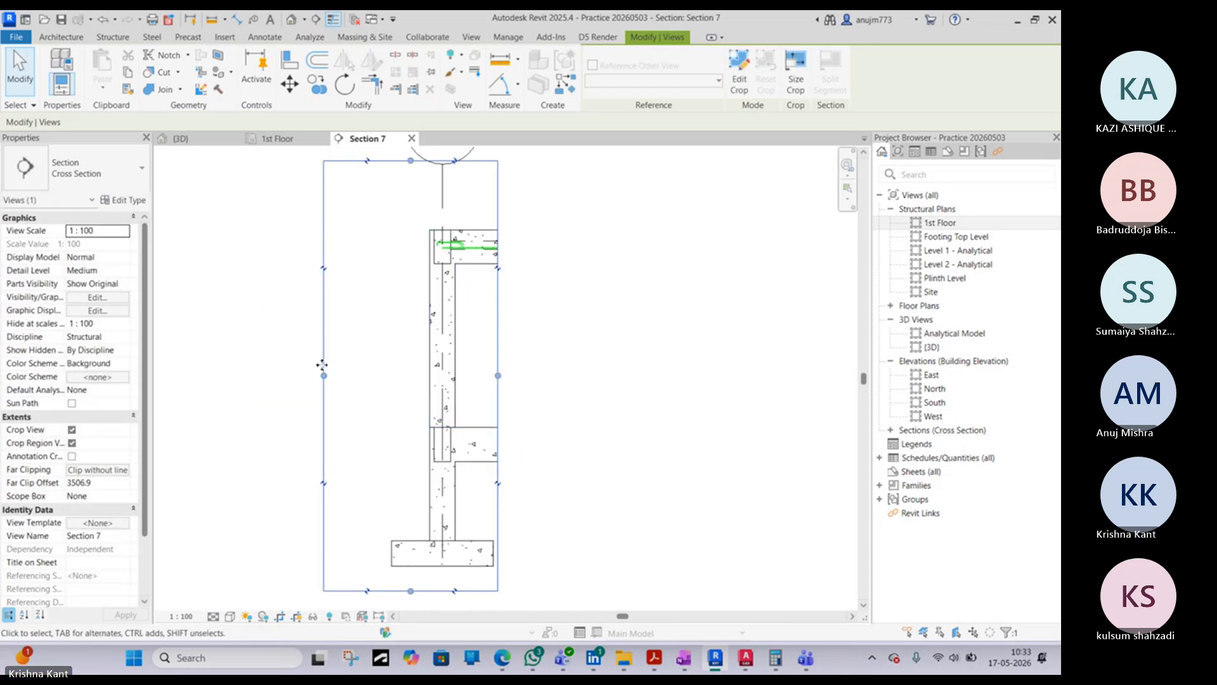
pyautogui.moveTo(324, 377); pyautogui.dragTo(365, 376)
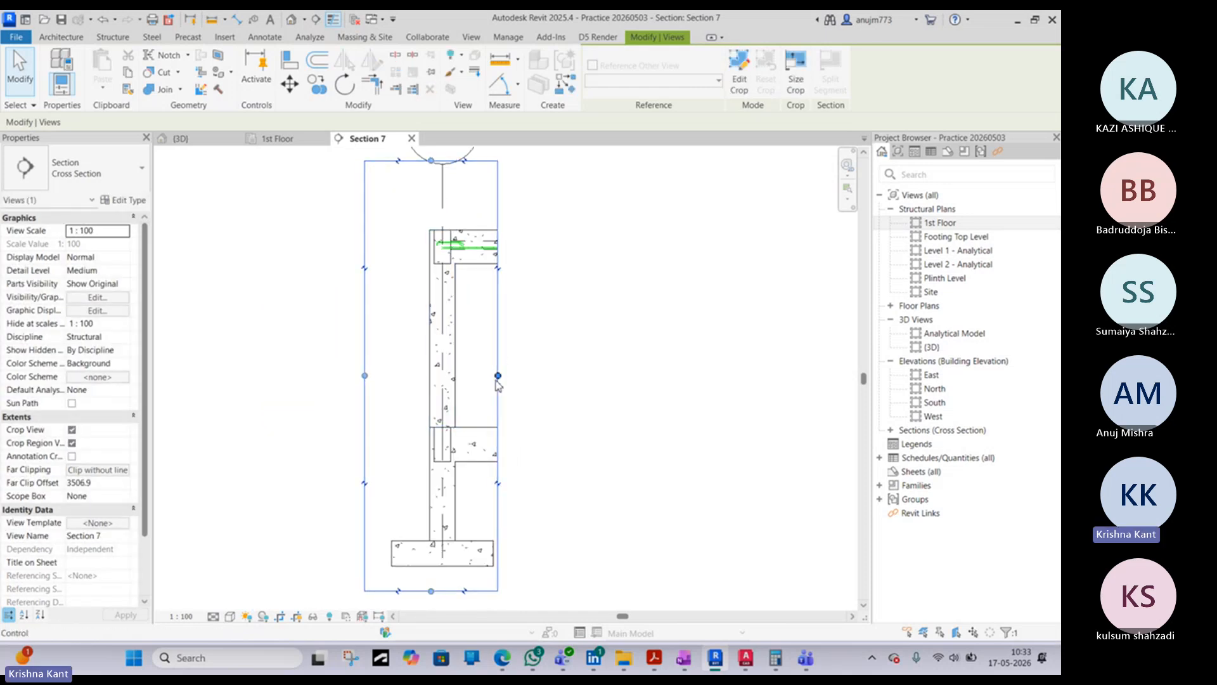
pyautogui.moveTo(498, 380); pyautogui.dragTo(524, 379)
pyautogui.moveTo(365, 375); pyautogui.dragTo(345, 376)
pyautogui.scroll(-2, 471, 409)
pyautogui.click(558, 523)
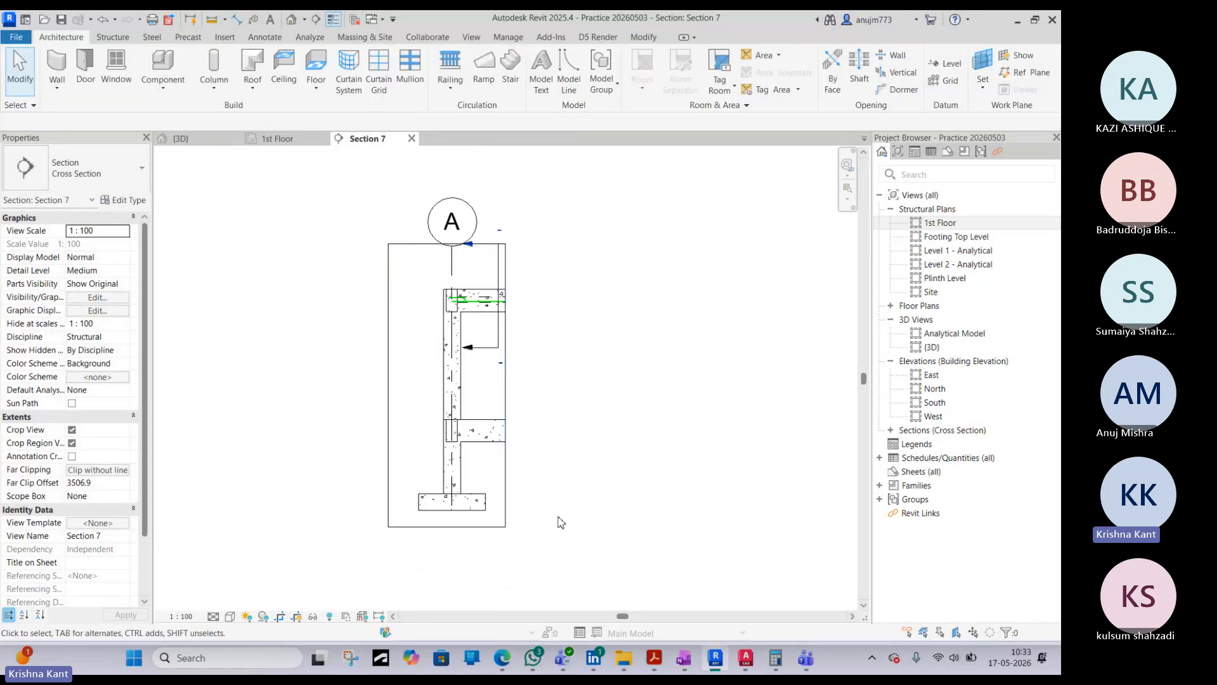
# - Switch to AutoCAD and examine the PCC and rubble soling layers beneath the footing, then return to Revit
pyautogui.click(747, 661)
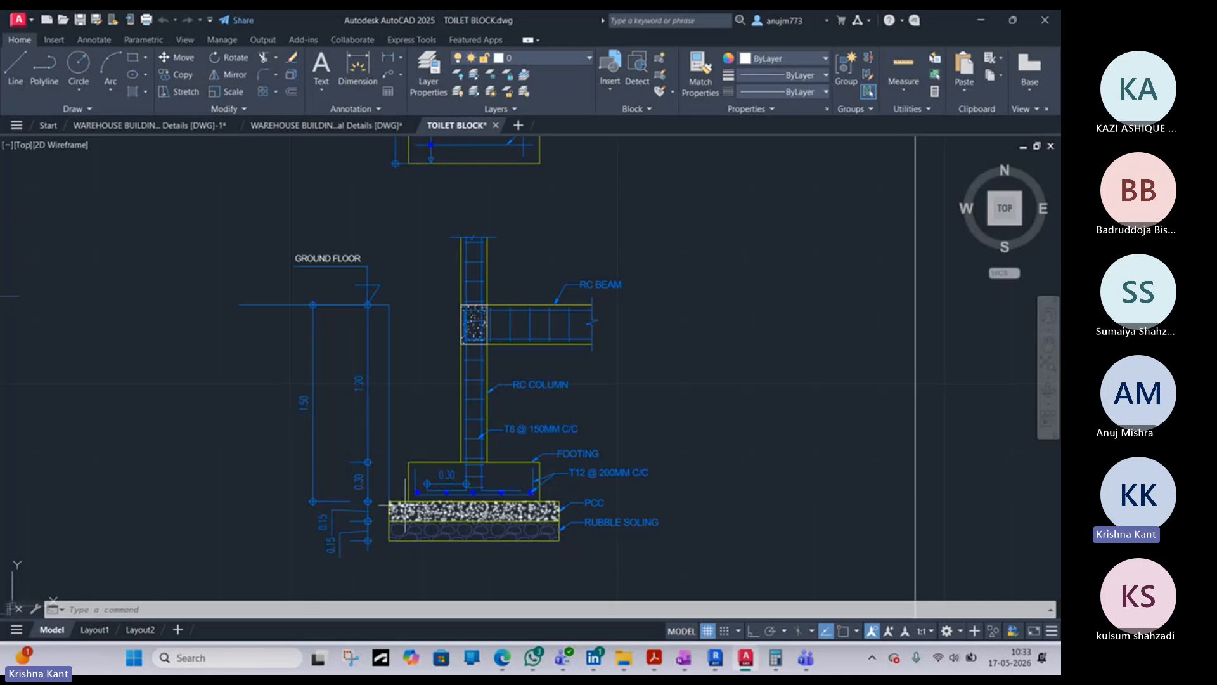
pyautogui.scroll(6, 553, 517)
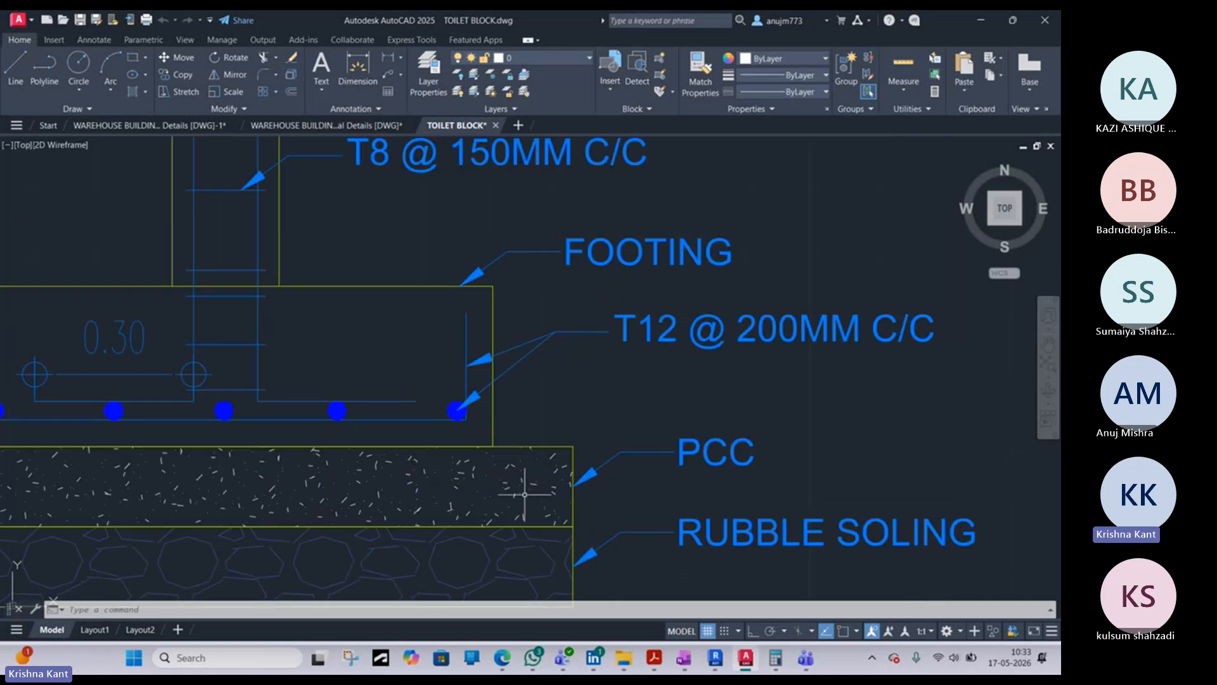
pyautogui.moveTo(544, 472); pyautogui.dragTo(570, 425, button='middle')
pyautogui.moveTo(574, 470); pyautogui.dragTo(460, 432, button='middle')
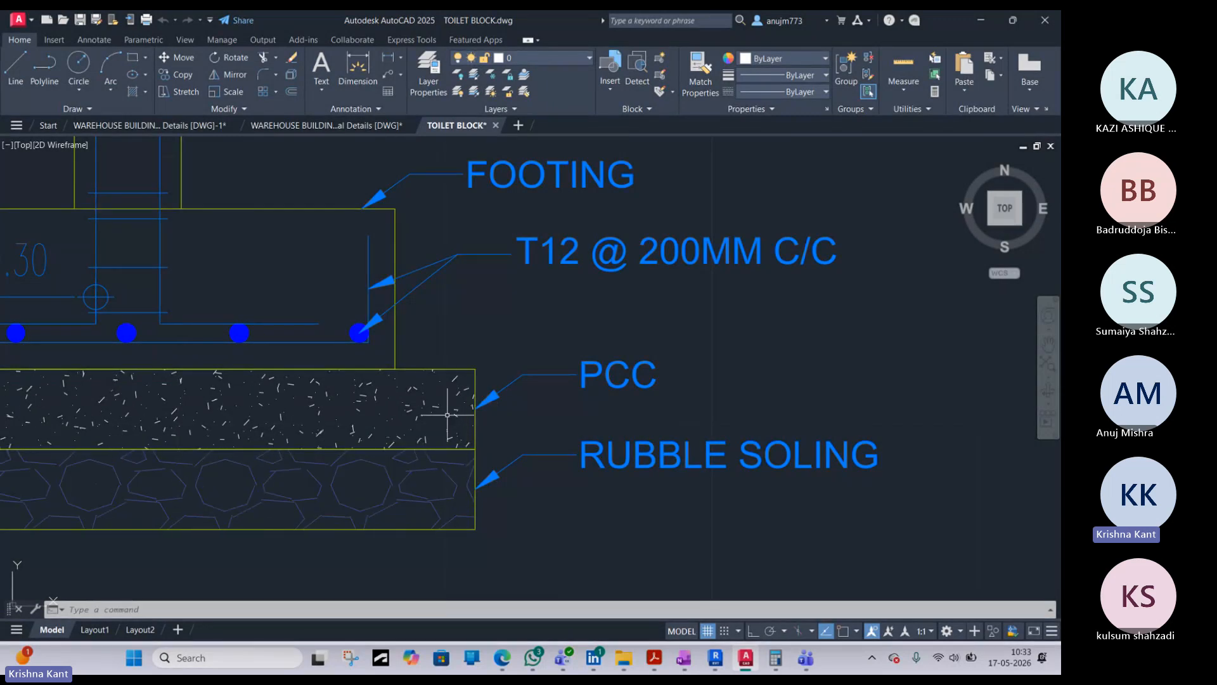
pyautogui.scroll(-4, 448, 403)
pyautogui.scroll(3, 460, 434)
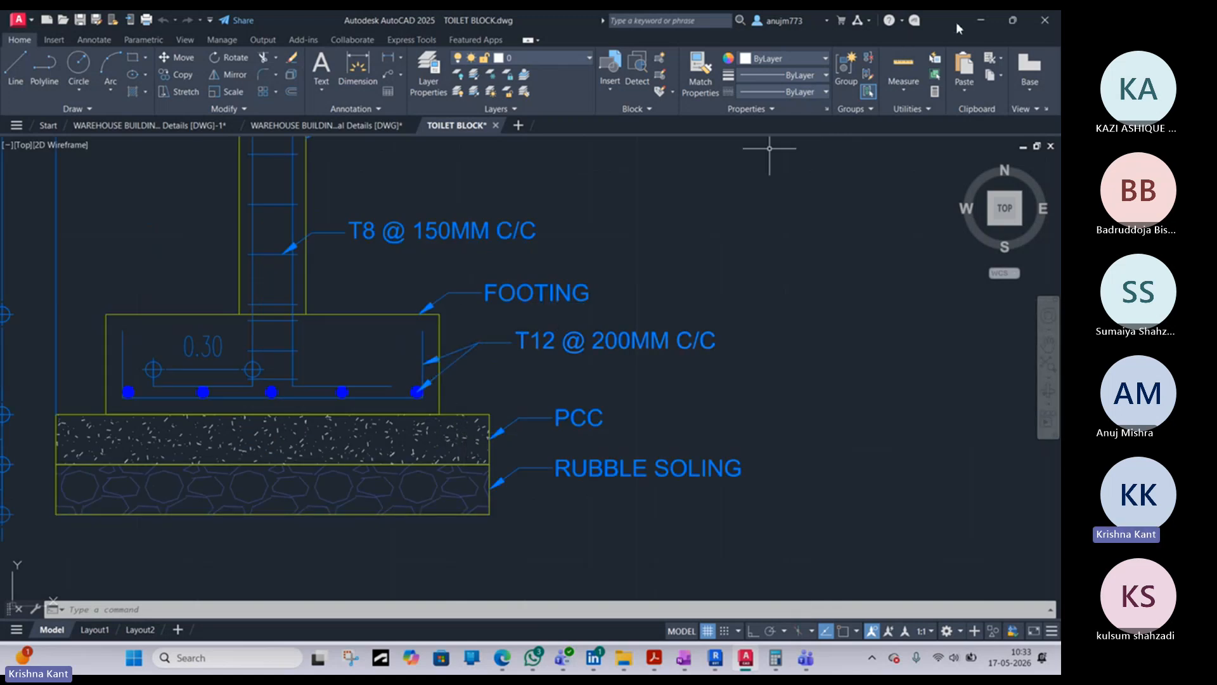
pyautogui.click(980, 21)
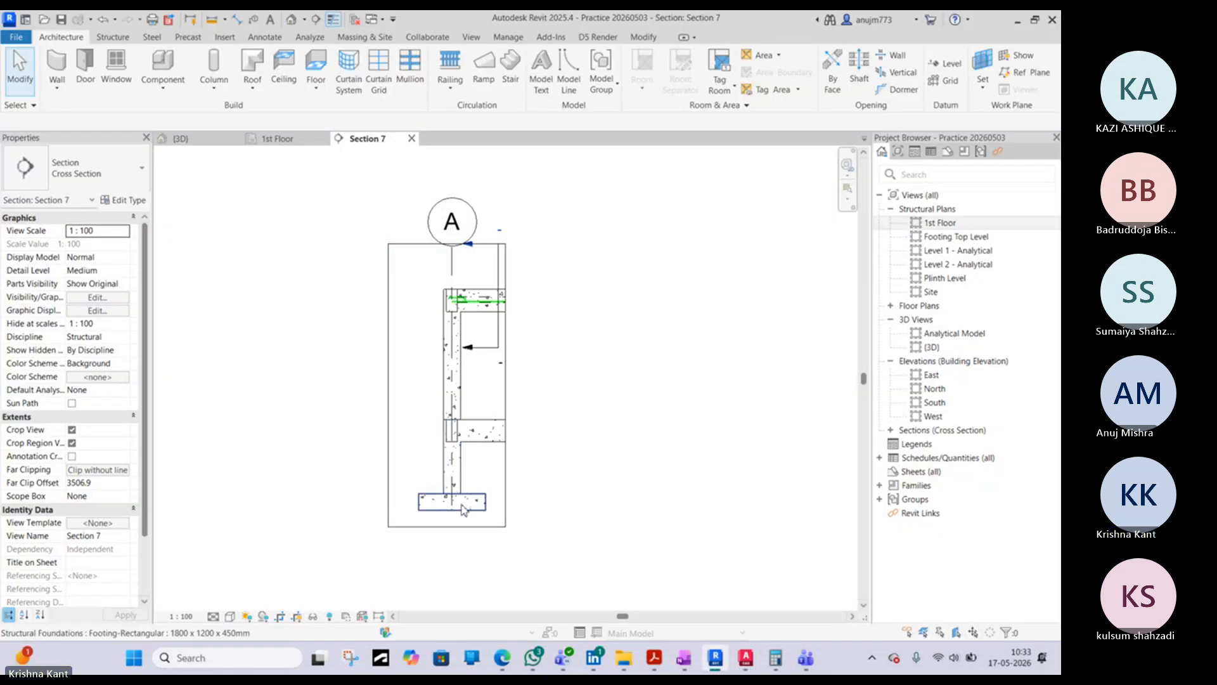
# - Open the Footing Top Level structural plan at the rectangular footing cut by the new section
pyautogui.click(465, 513)
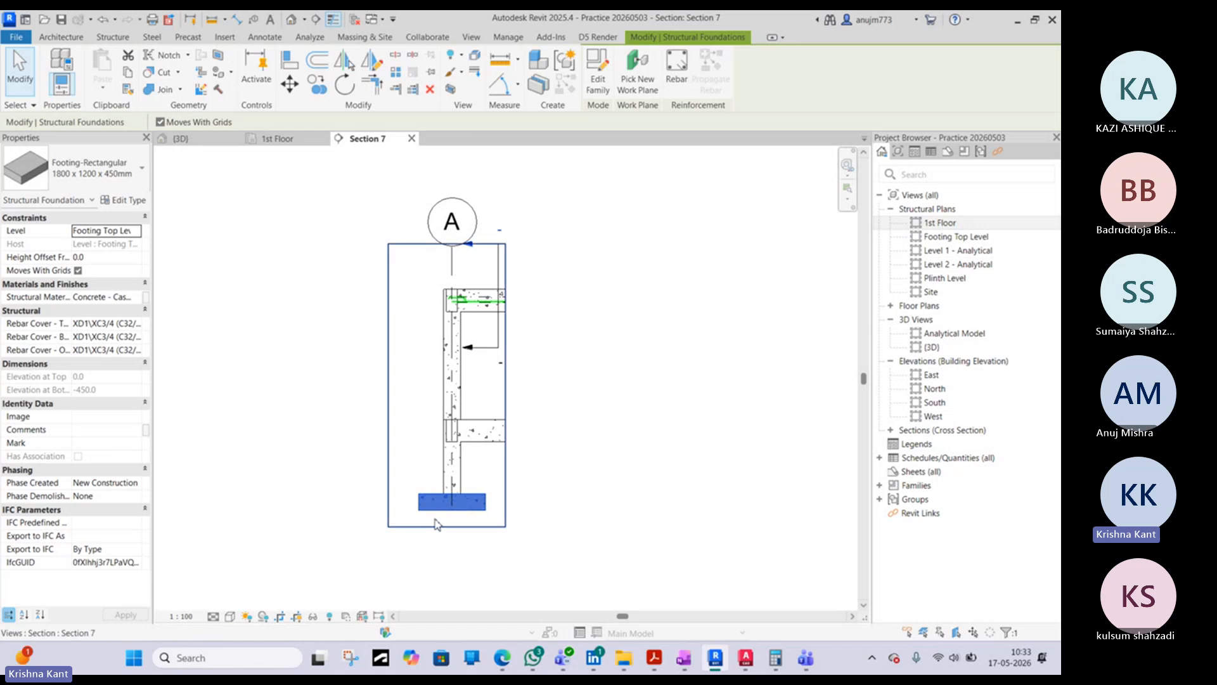
pyautogui.click(278, 139)
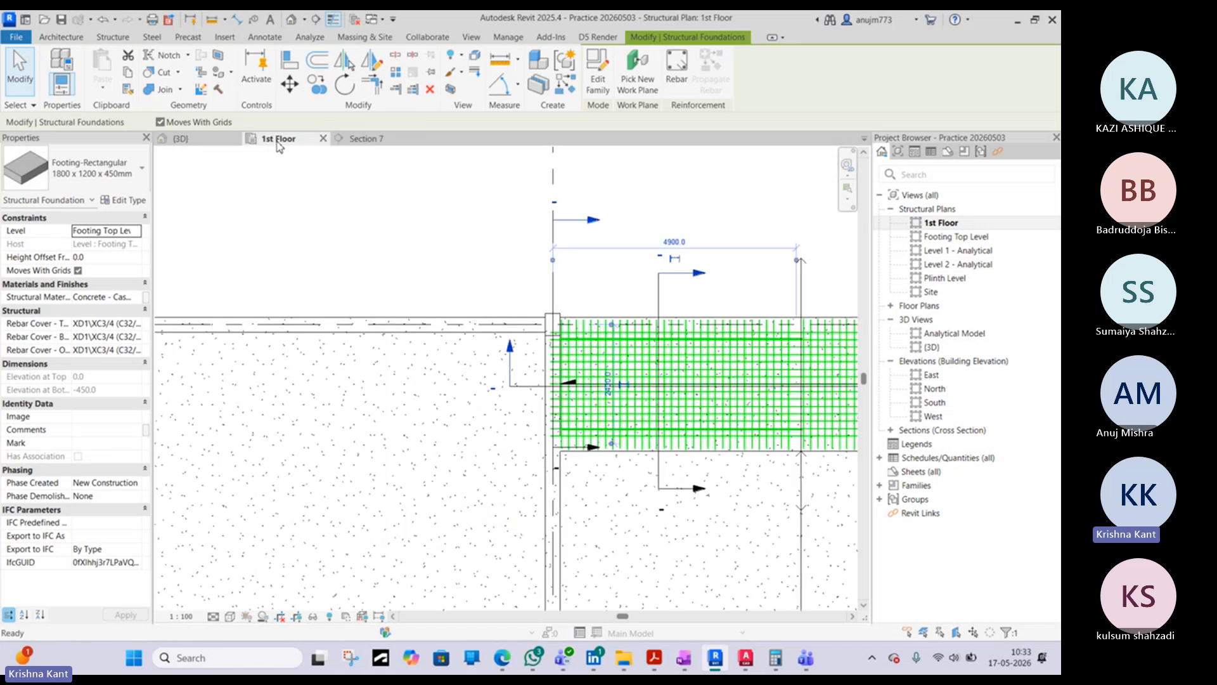
pyautogui.doubleClick(936, 238)
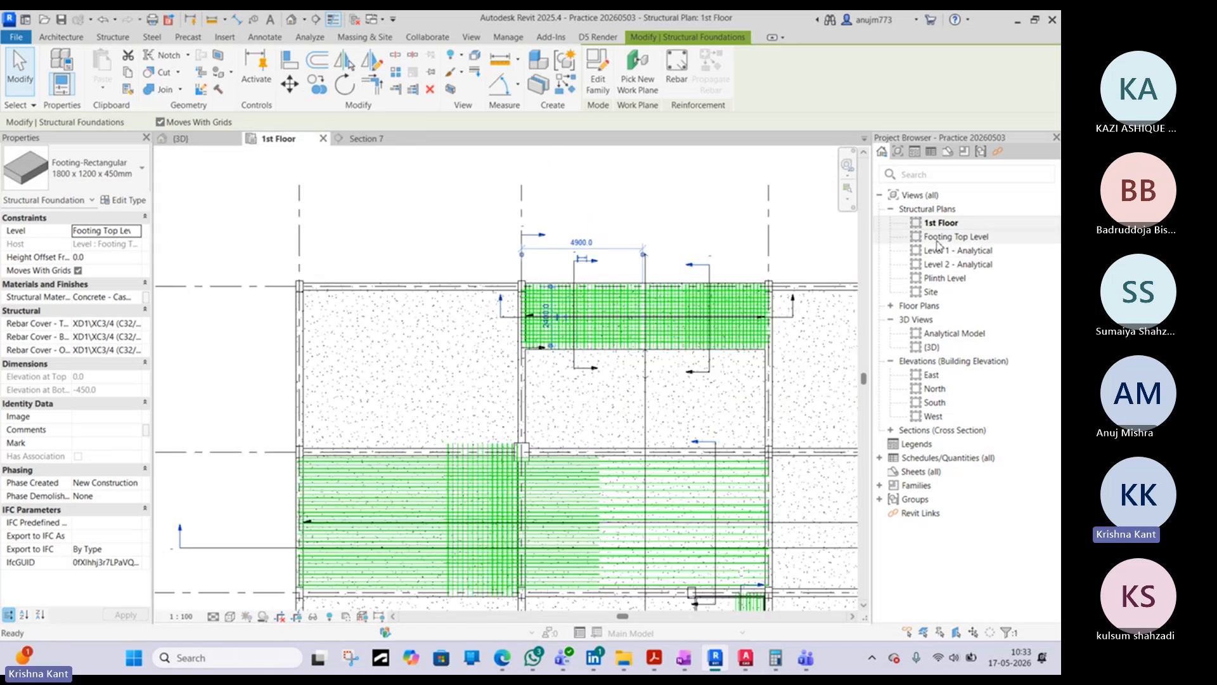
pyautogui.click(492, 331)
pyautogui.scroll(5, 528, 262)
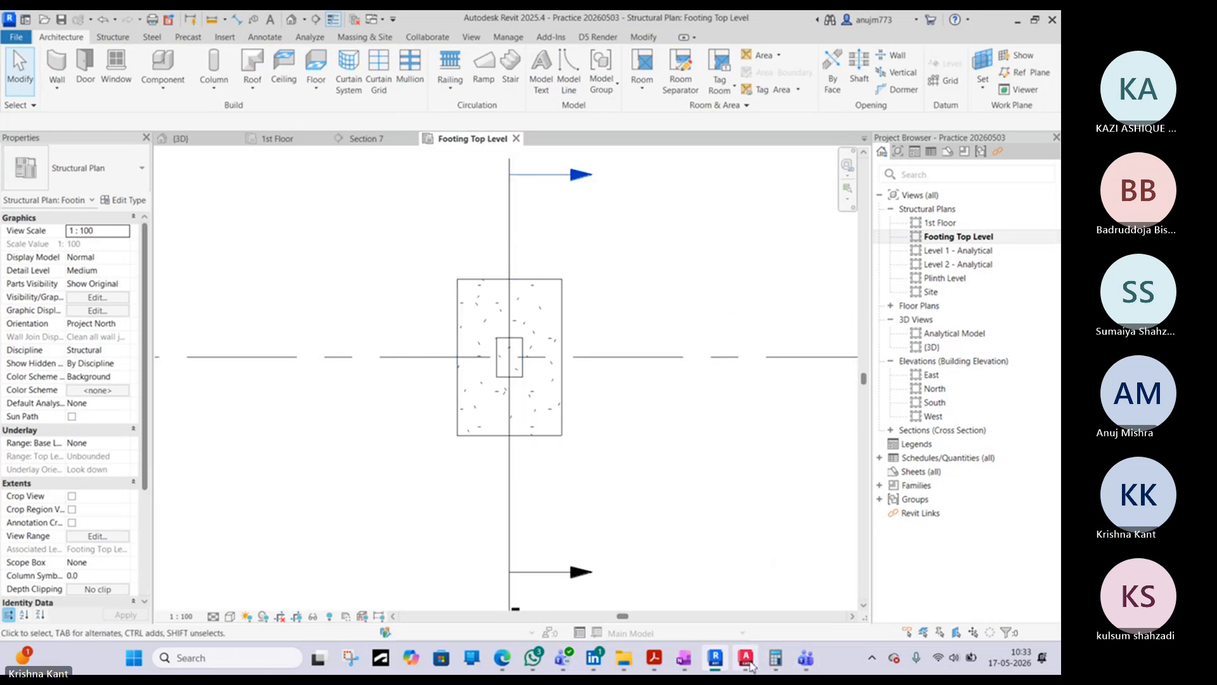
# - Start a structural floor in the footing plan, checking the PCC and rubble soling layers in the AutoCAD footing detail
pyautogui.click(749, 663)
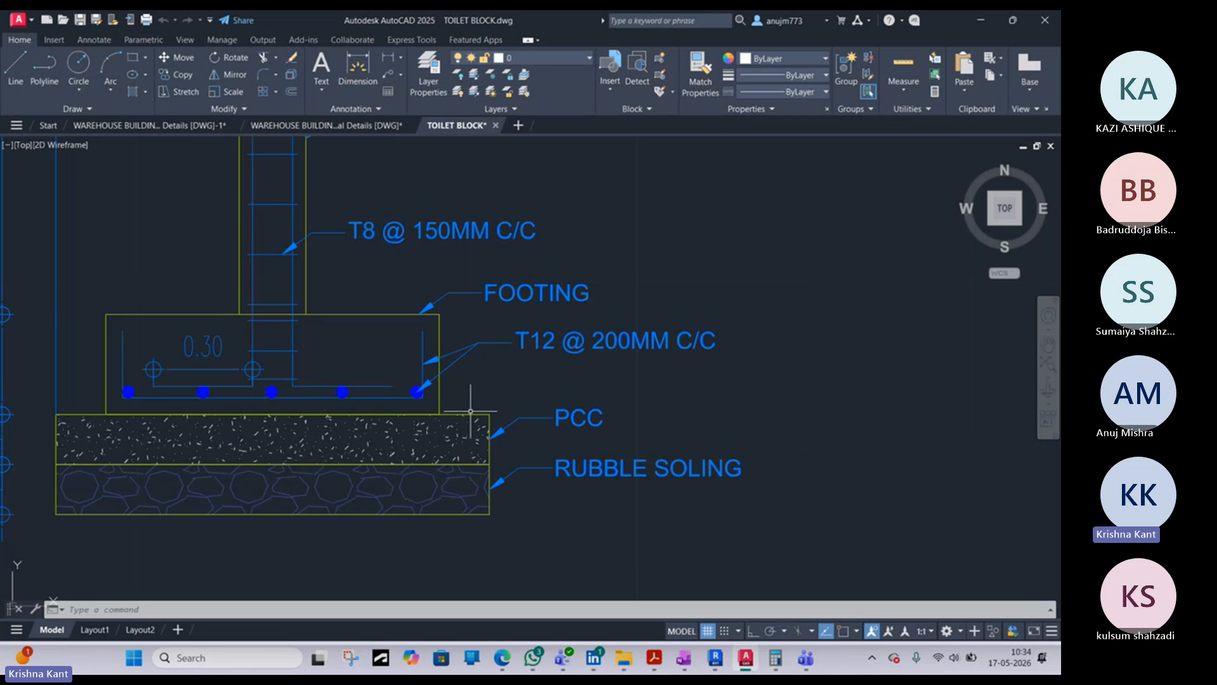
pyautogui.click(975, 24)
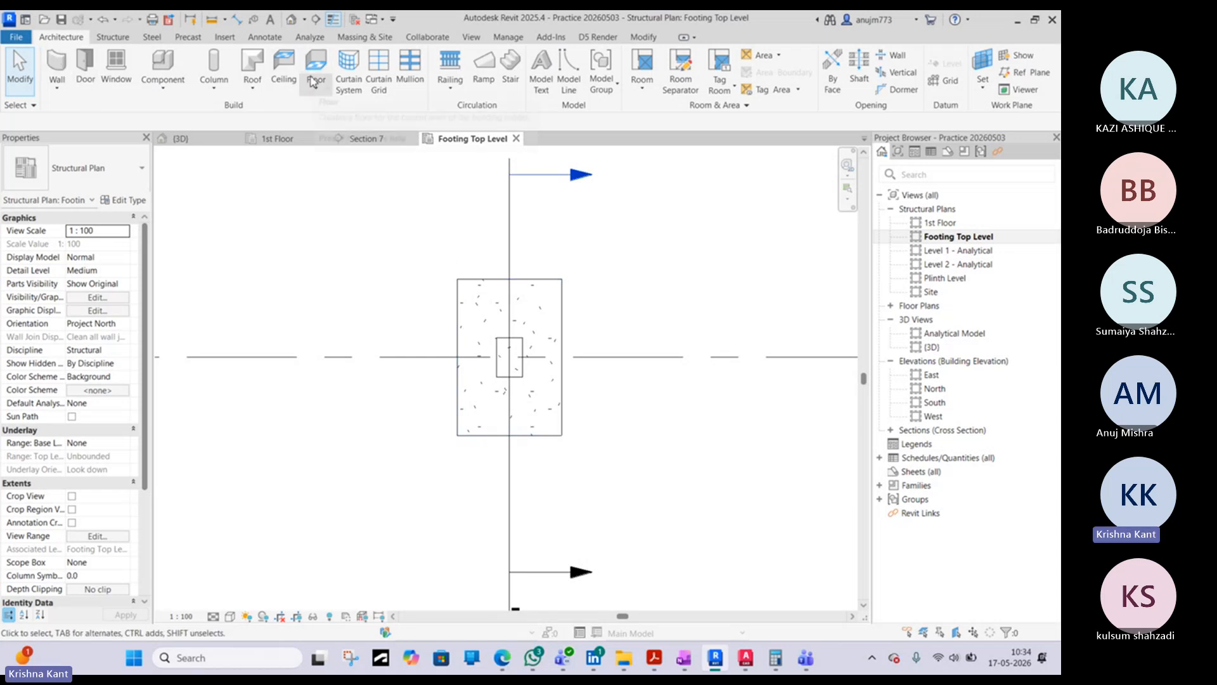
pyautogui.click(320, 90)
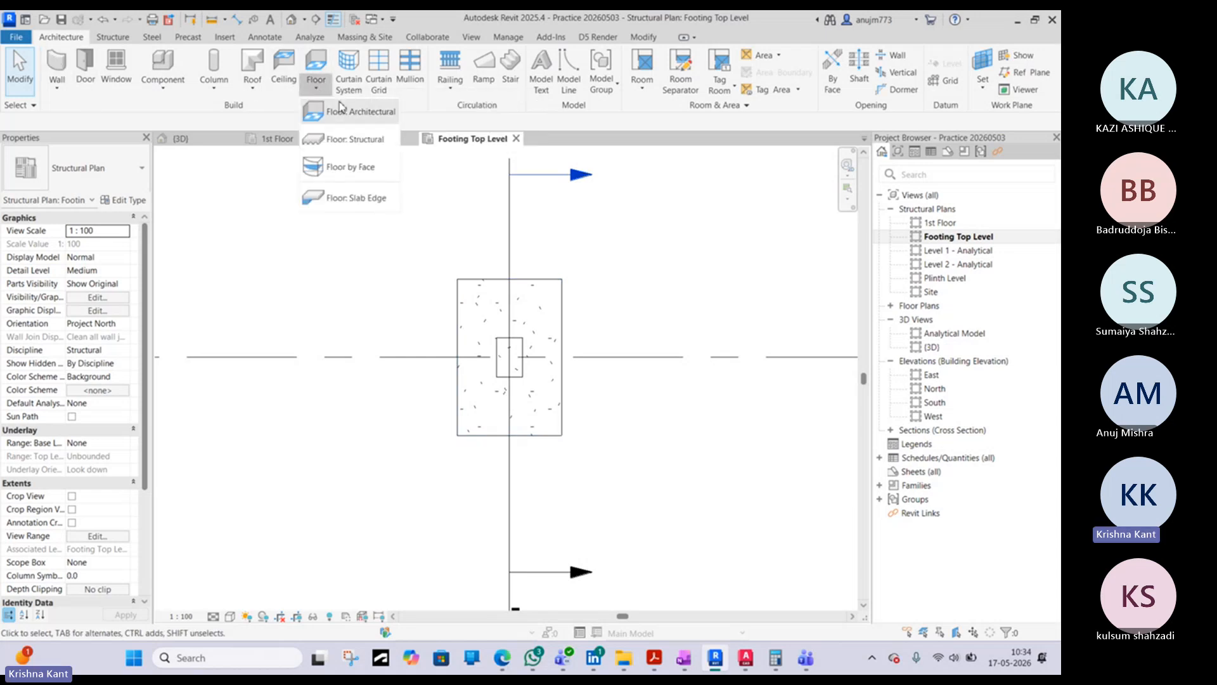
pyautogui.click(325, 141)
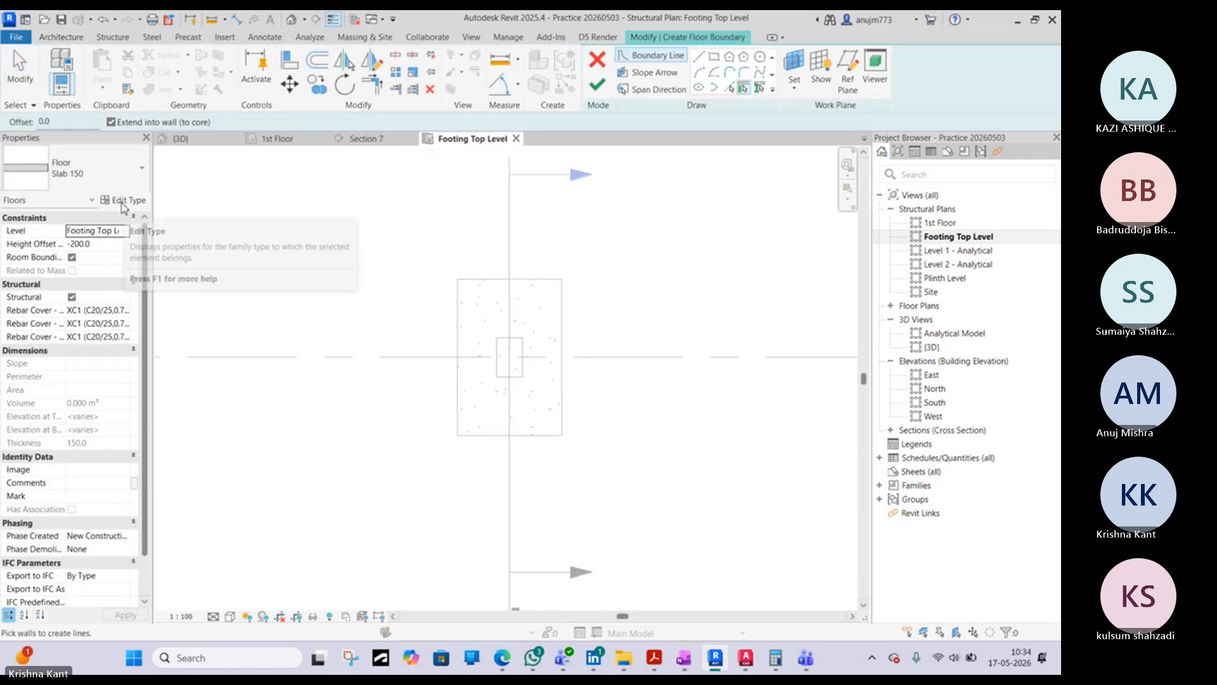
pyautogui.click(754, 663)
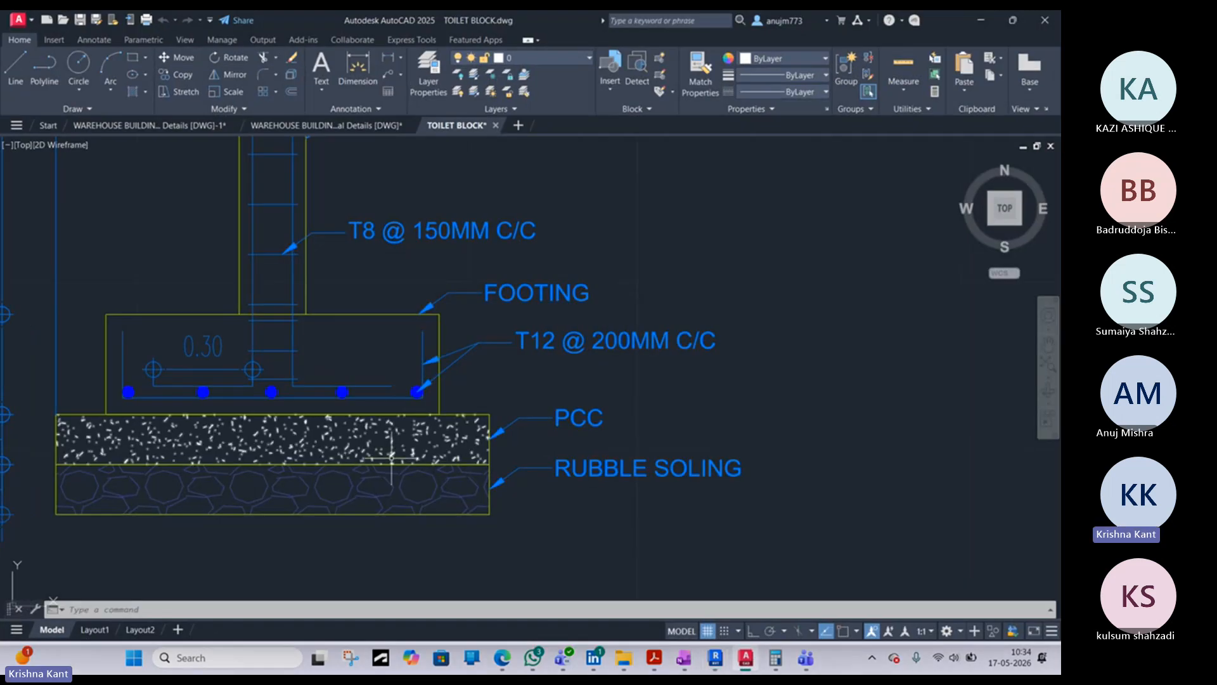
pyautogui.scroll(-2, 400, 453)
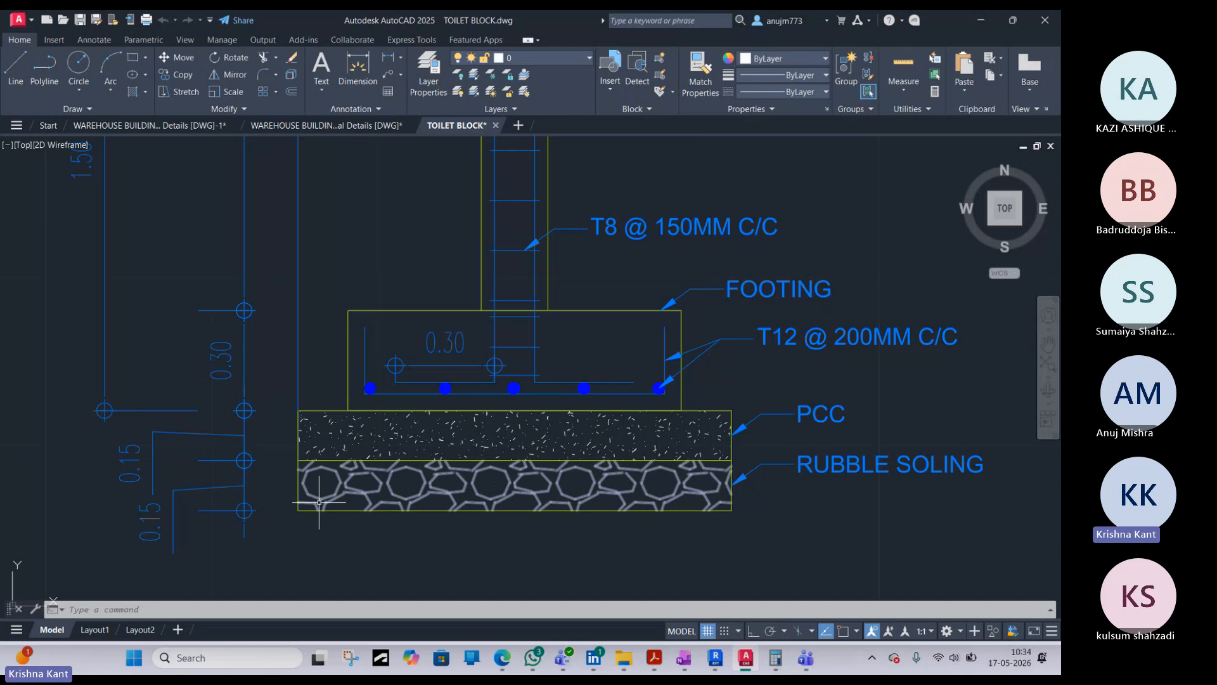
pyautogui.click(993, 25)
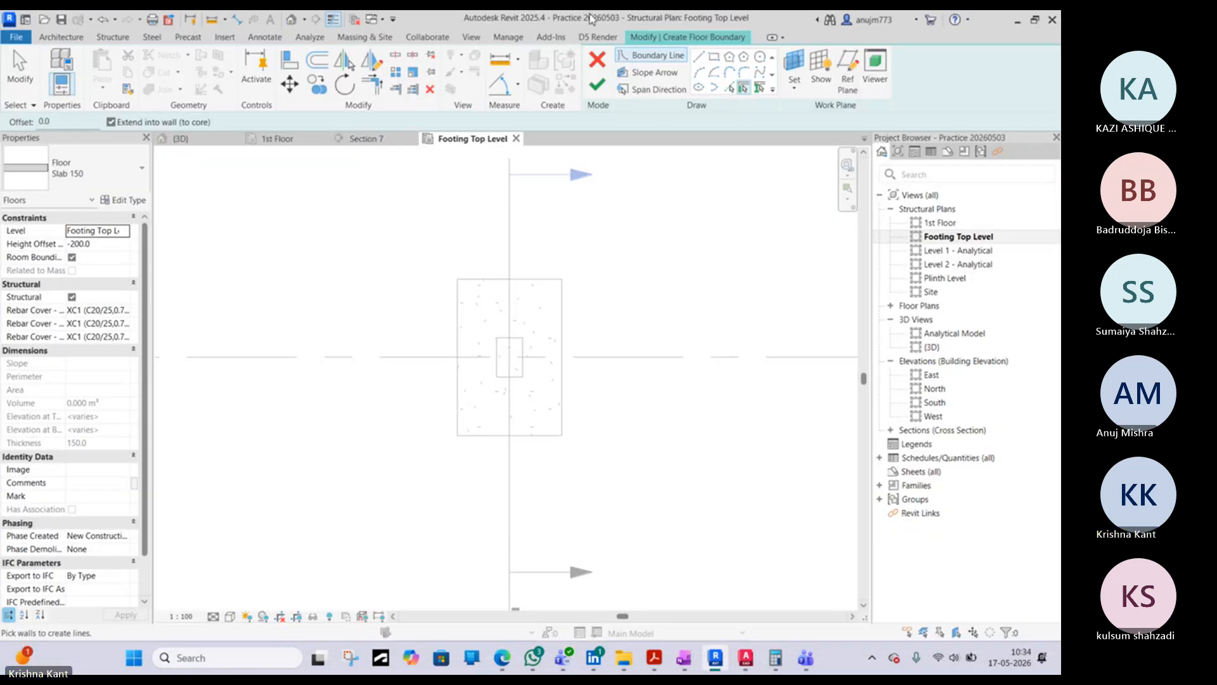
# - Sketch a rectangular floor boundary offset 150 mm outward from the footing's edges and finish the floor
pyautogui.click(713, 60)
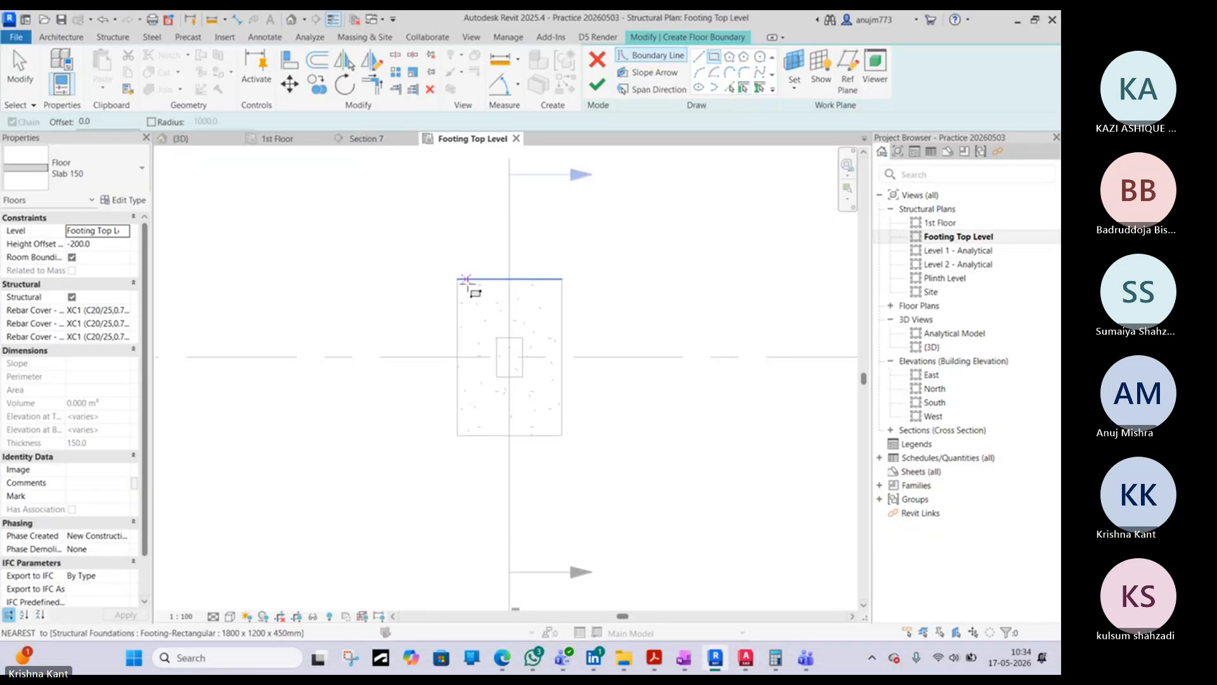
pyautogui.doubleClick(89, 121)
pyautogui.write('1')
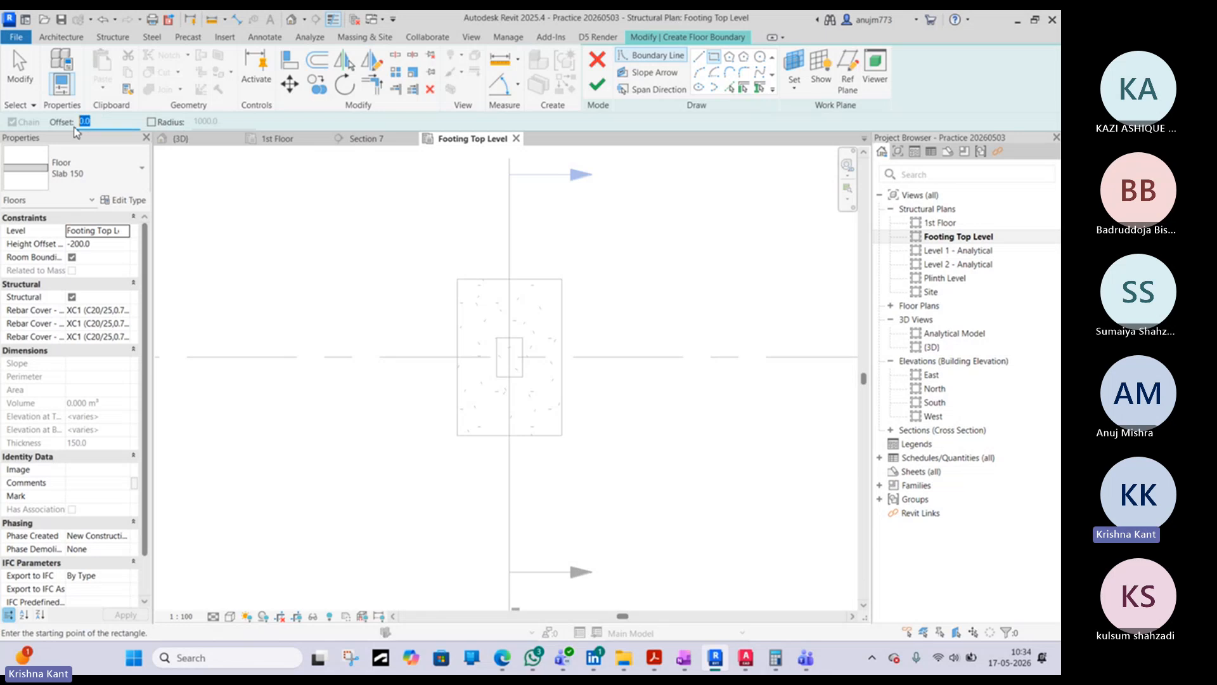
pyautogui.write('50')
pyautogui.click(457, 279)
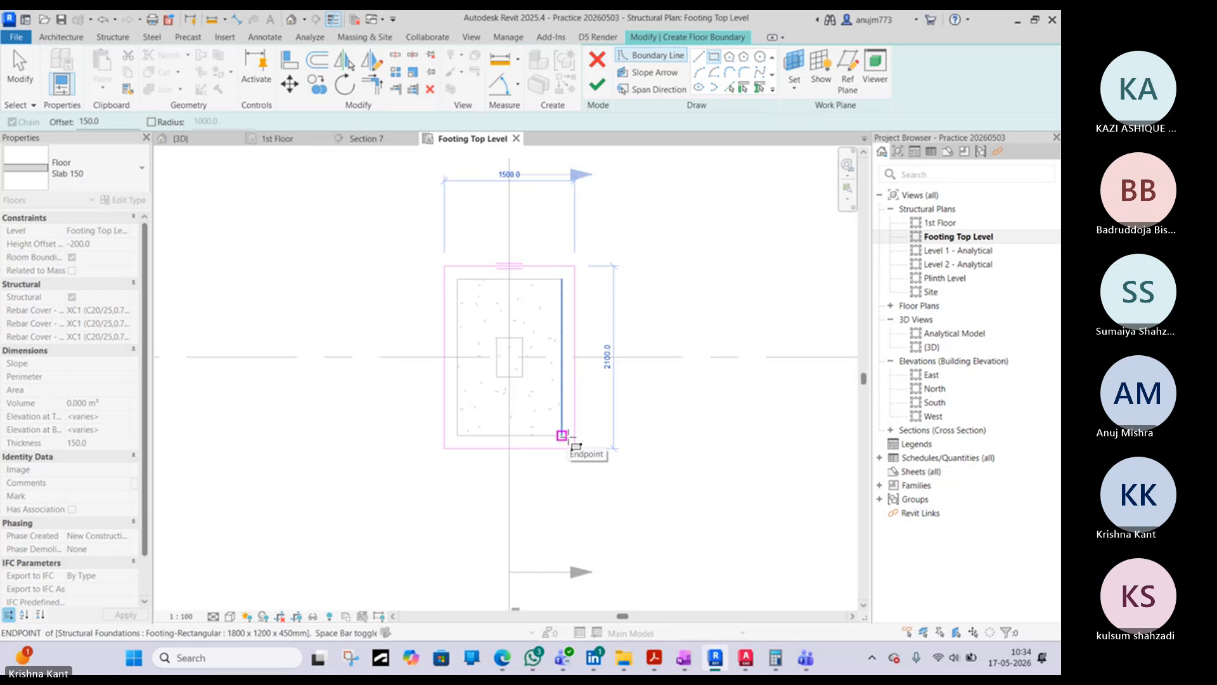
pyautogui.click(563, 436)
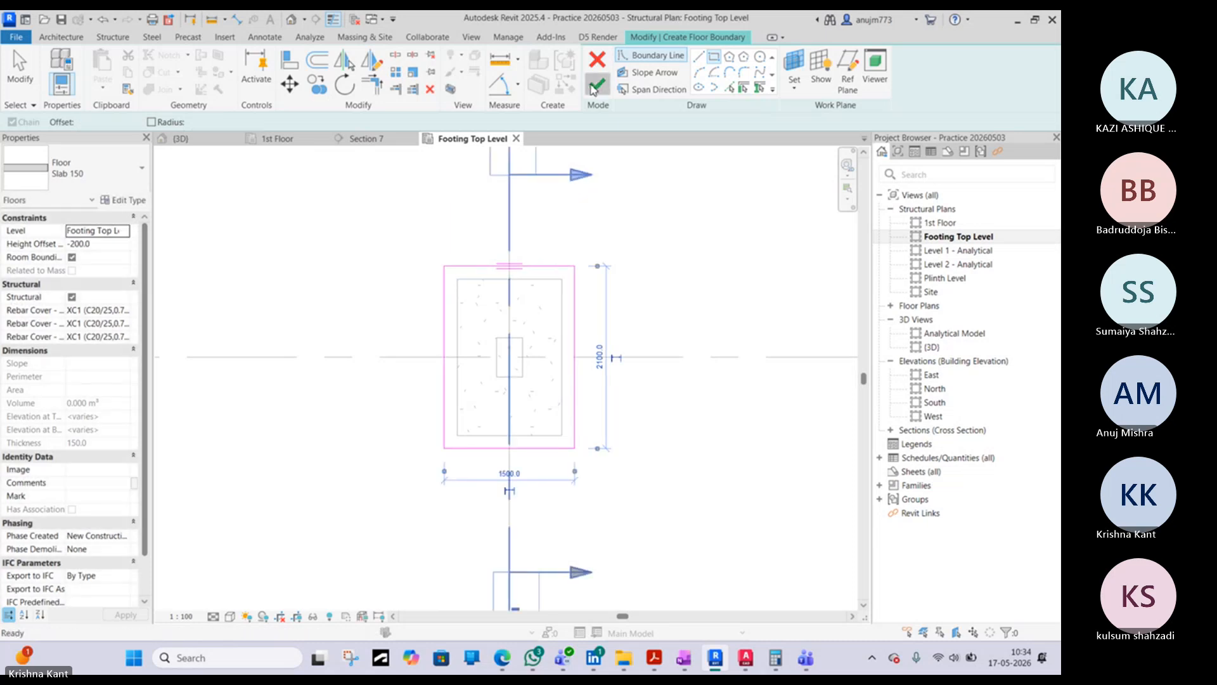
pyautogui.click(595, 84)
# - Open the Section 7 view and measure the footing's depth from its top face to its underside
pyautogui.click(350, 141)
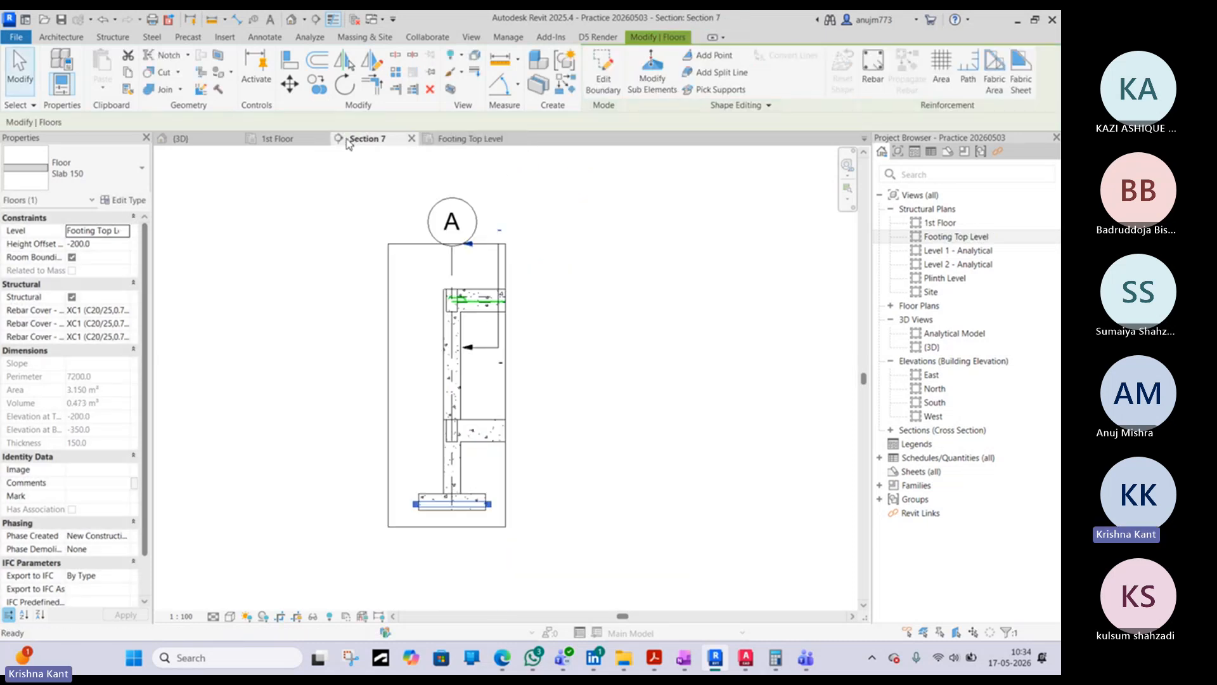
pyautogui.scroll(4, 493, 403)
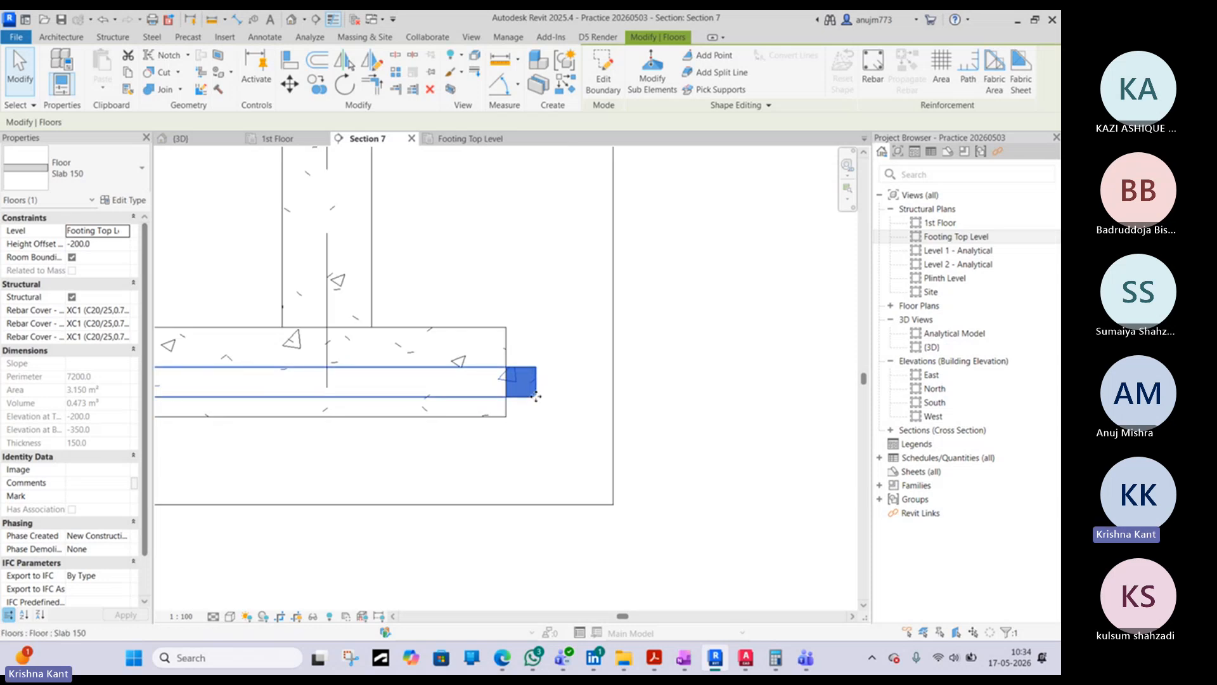
pyautogui.moveTo(535, 395); pyautogui.dragTo(639, 399, button='middle')
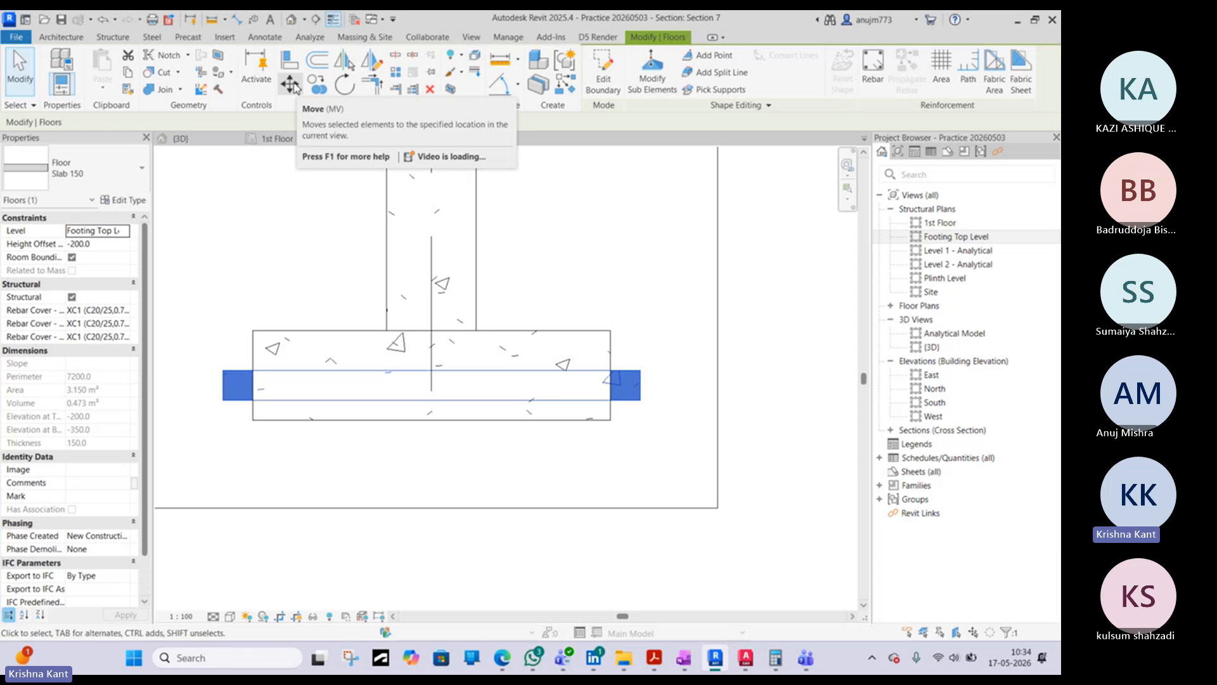
pyautogui.click(238, 20)
pyautogui.click(275, 331)
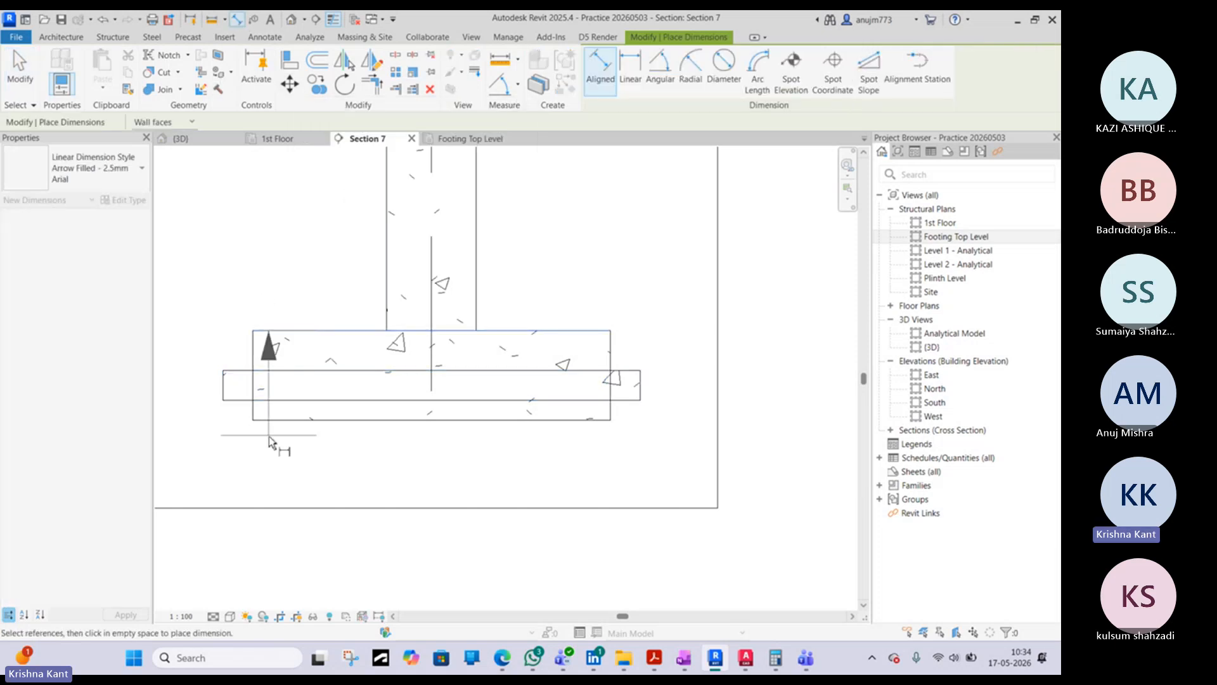
pyautogui.click(268, 421)
pyautogui.press('Escape')
pyautogui.press('Escape')
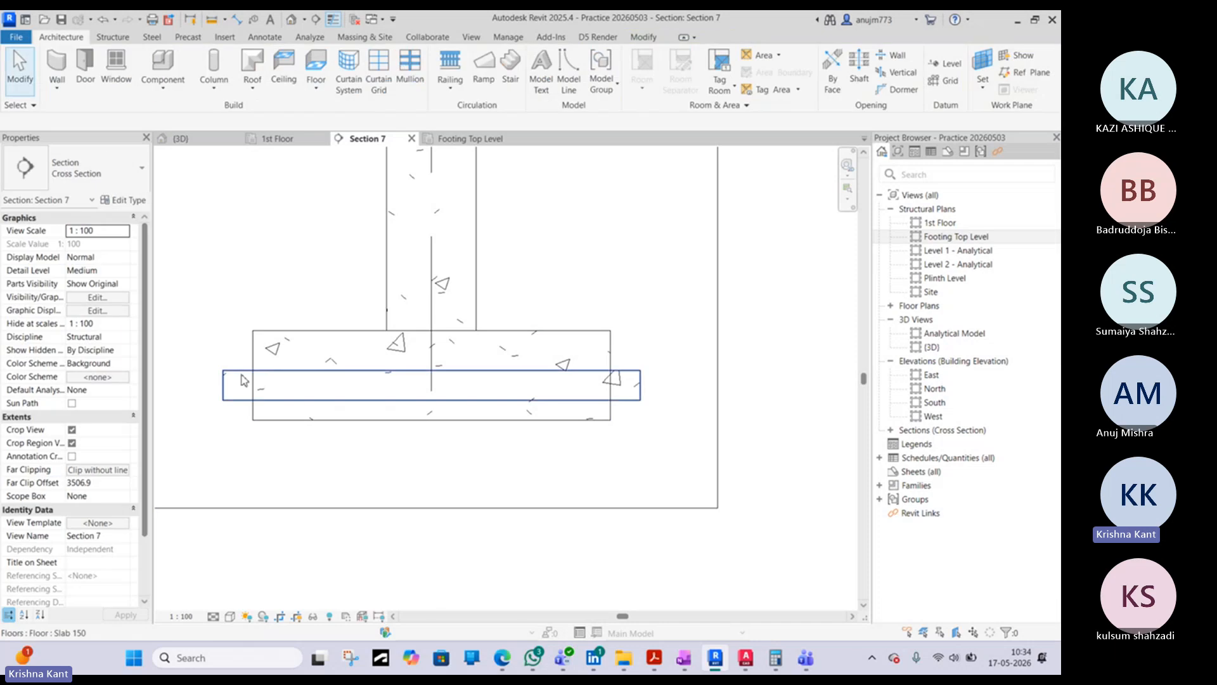
# - Try to move the new floor vertically down to the footing's underside
pyautogui.click(236, 386)
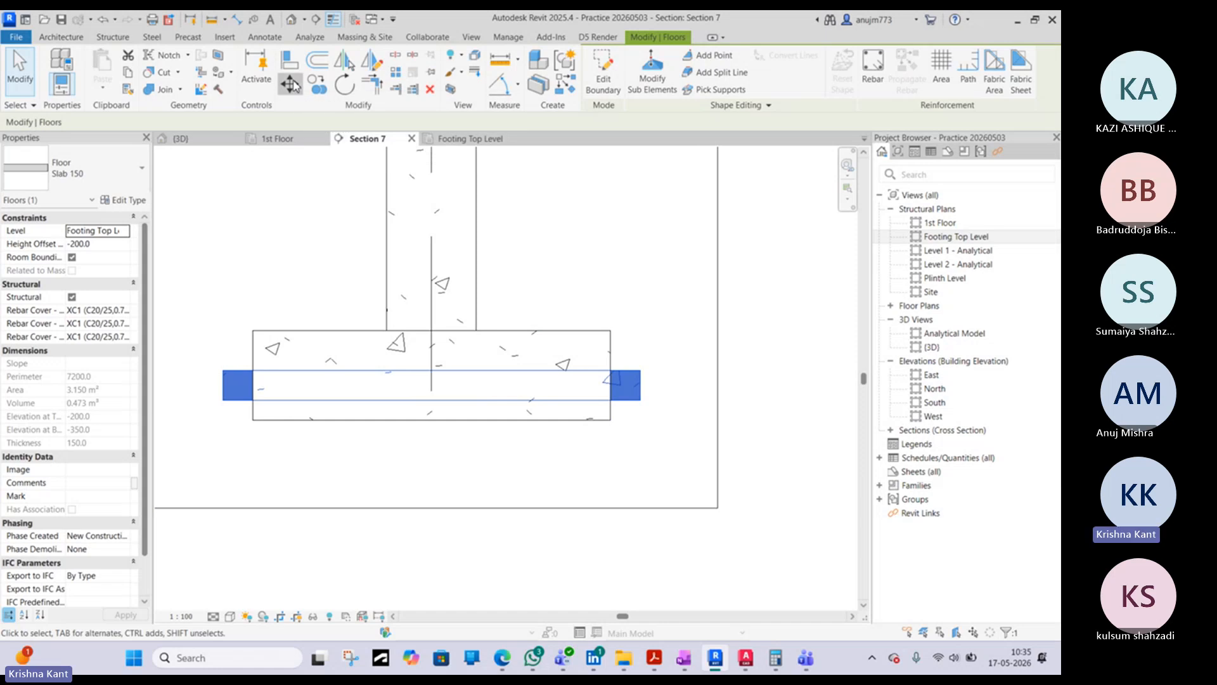
pyautogui.click(293, 82)
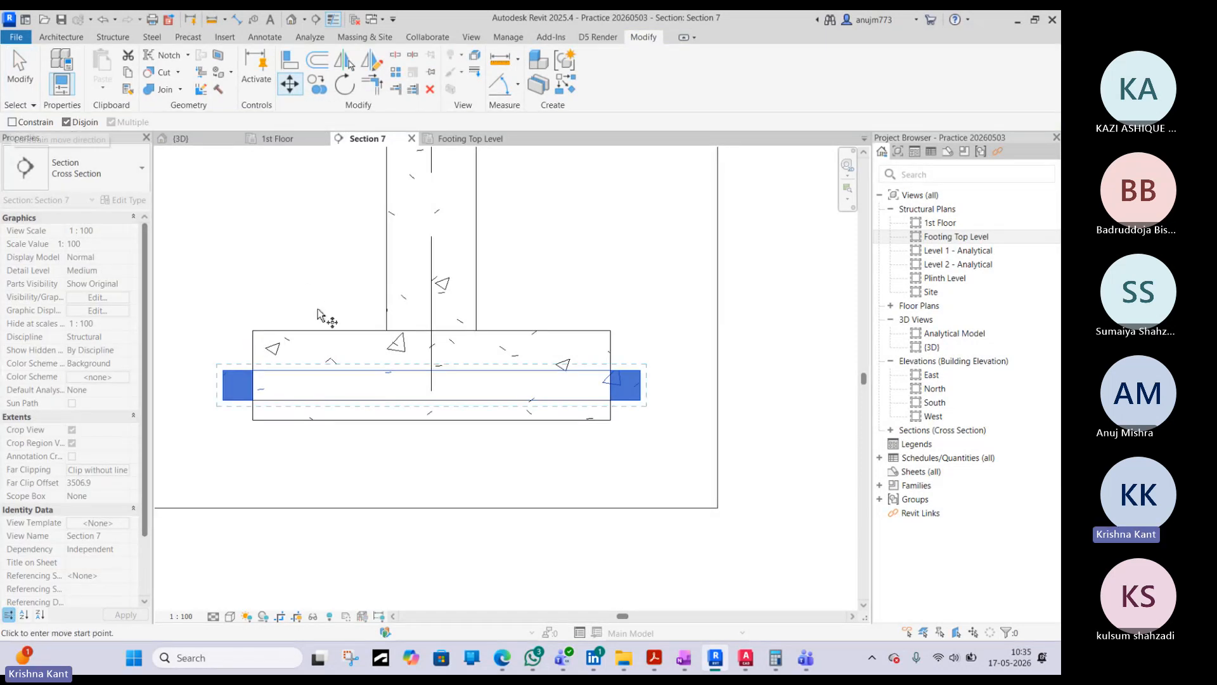
pyautogui.scroll(2, 253, 370)
pyautogui.click(253, 370)
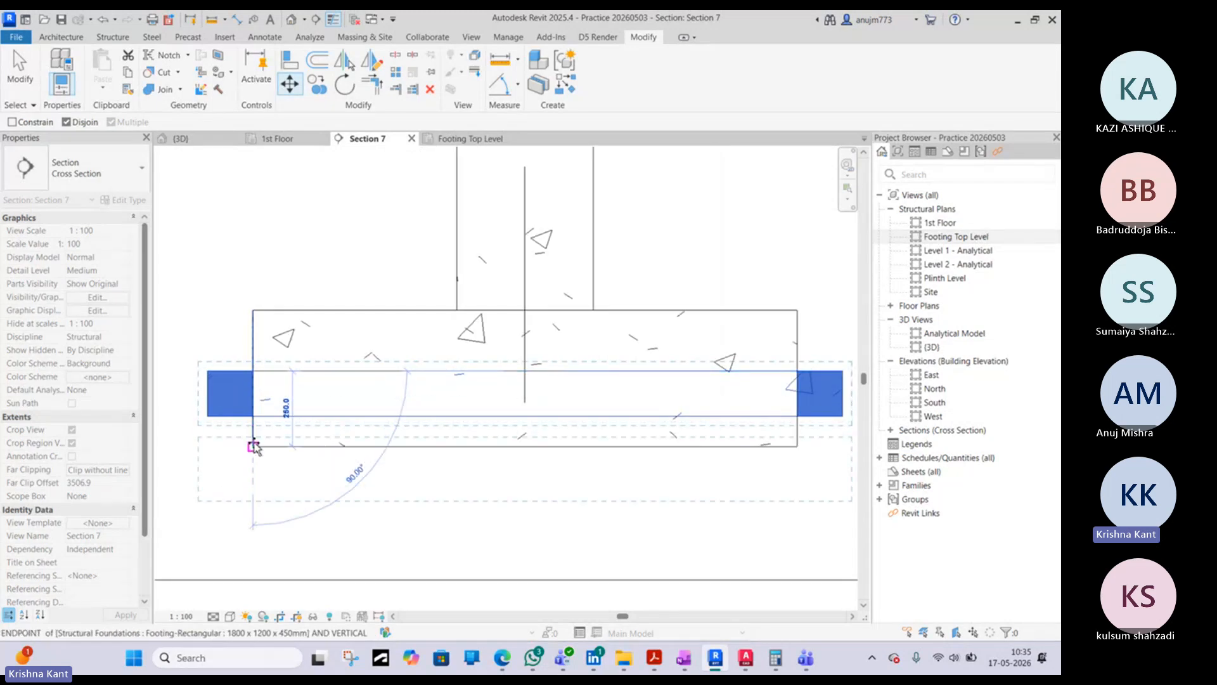
pyautogui.click(254, 446)
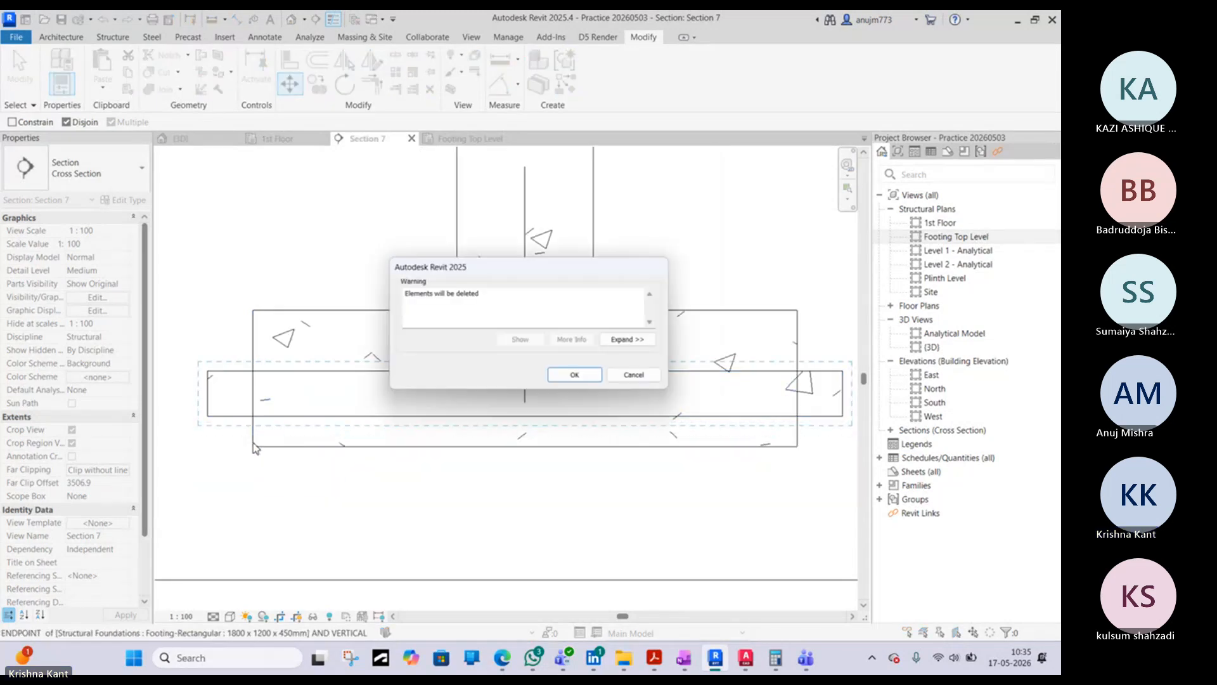
pyautogui.click(639, 378)
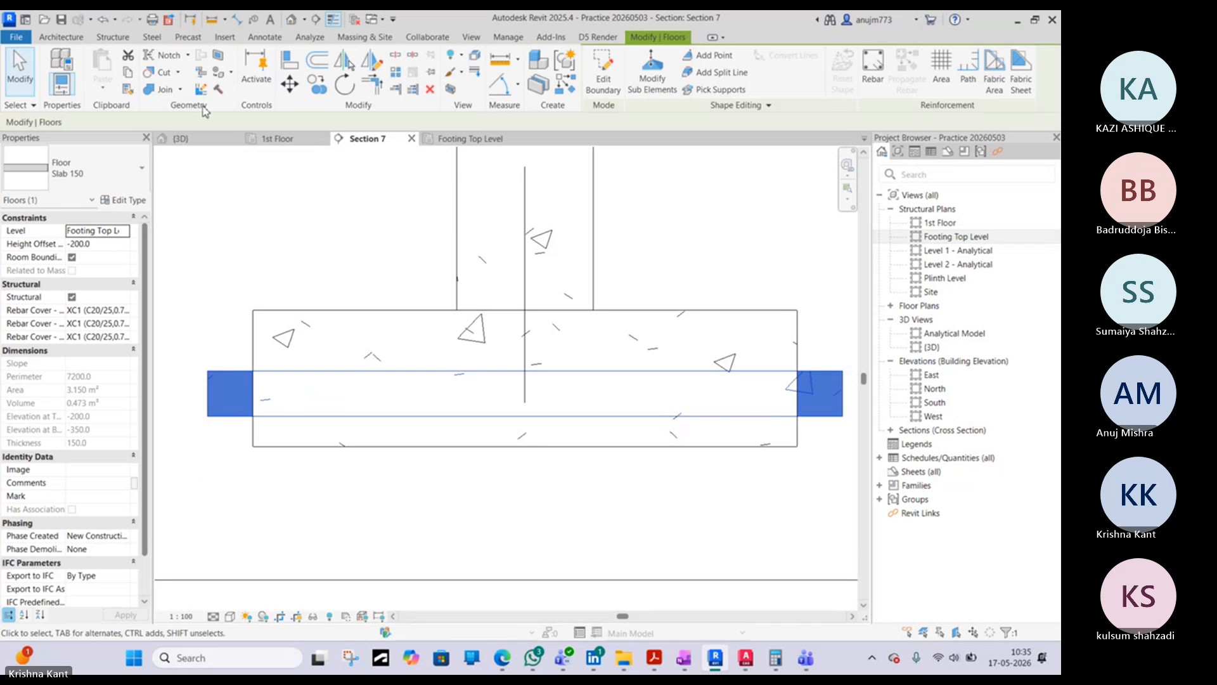
# - Set the floor's height offset from Footing Top Level to -450 mm
pyautogui.click(78, 245)
pyautogui.press('Return')
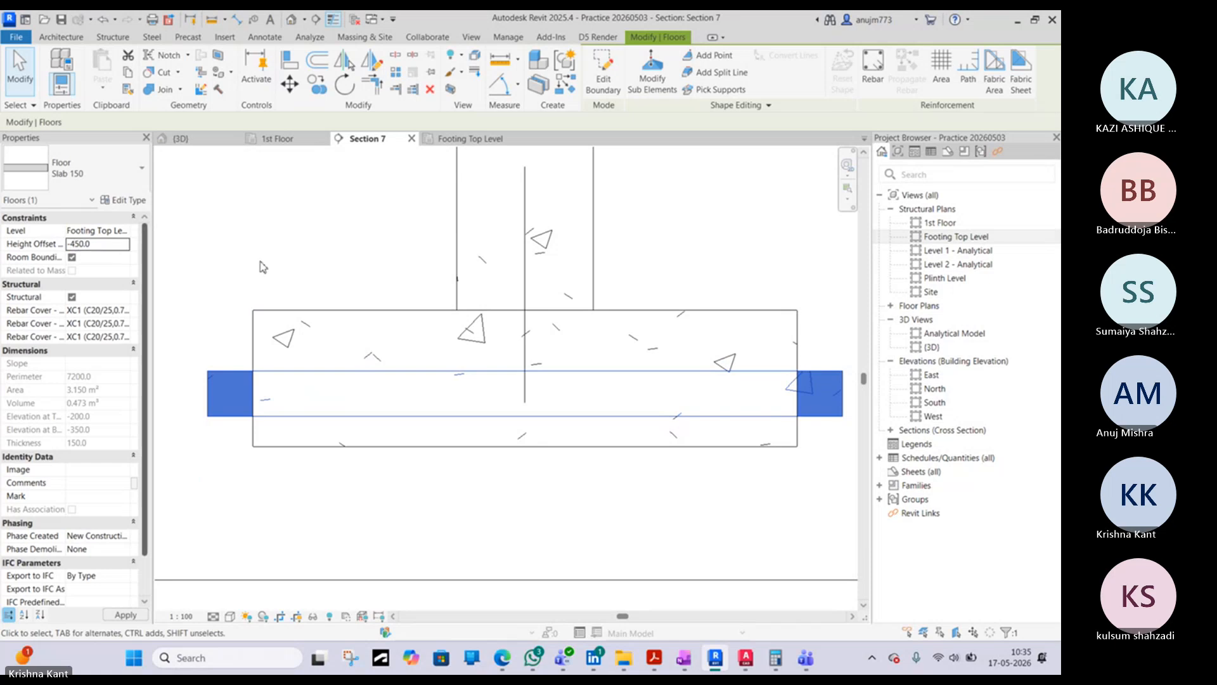
pyautogui.scroll(-4, 253, 464)
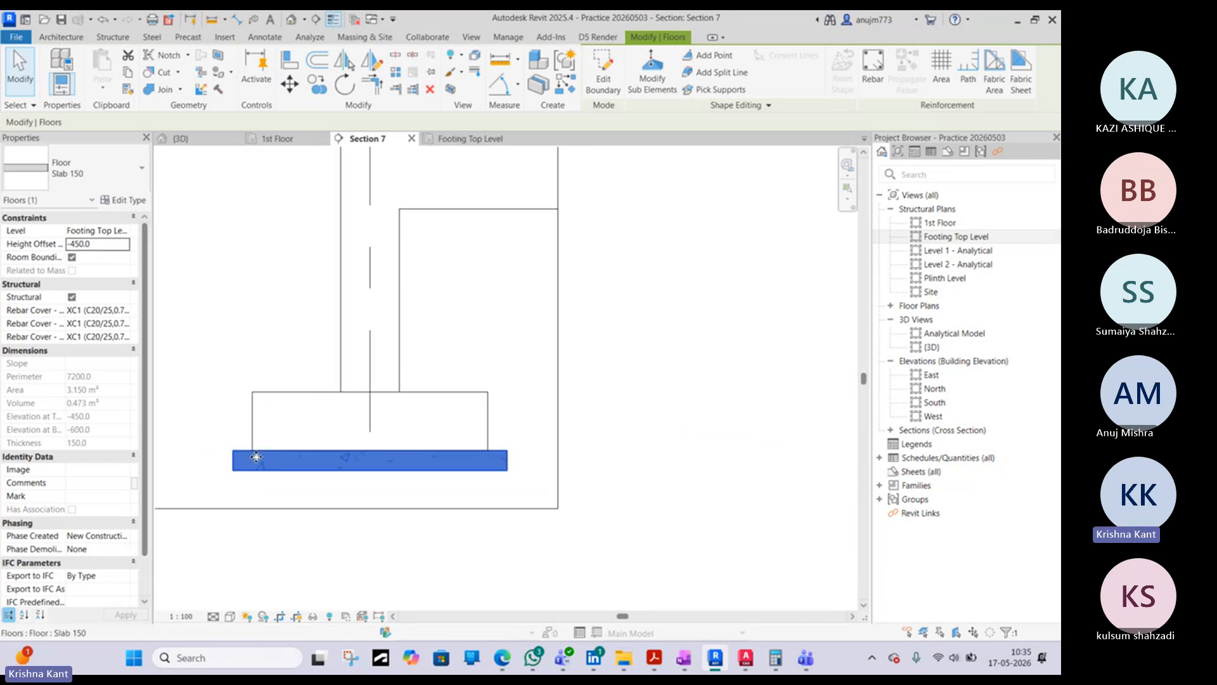
# - Extend the section's crop region further down below the PCC slab
pyautogui.click(376, 513)
pyautogui.moveTo(352, 518); pyautogui.dragTo(382, 418, button='middle')
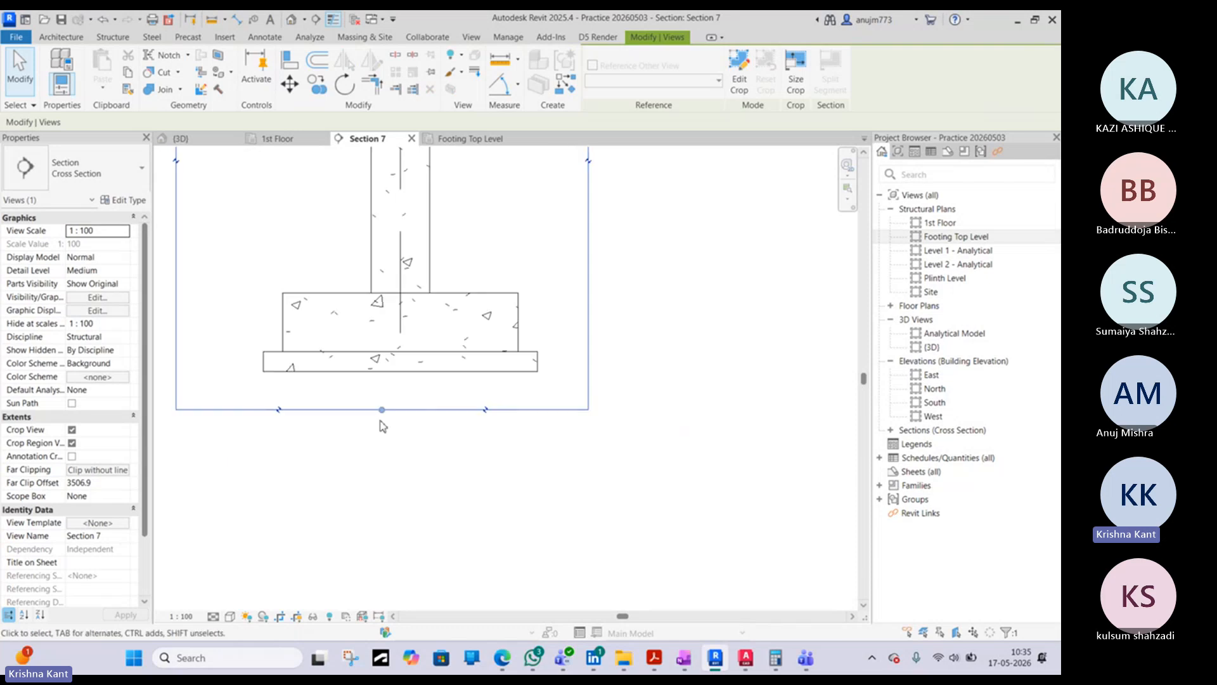
pyautogui.moveTo(381, 411); pyautogui.dragTo(379, 470)
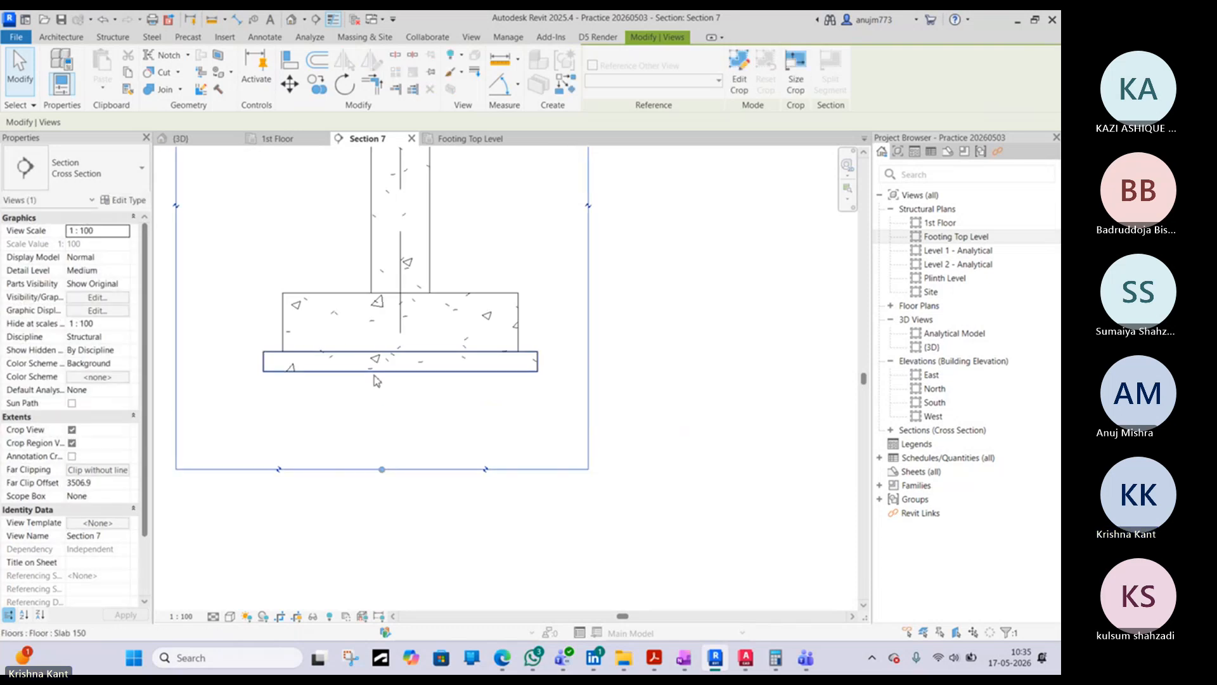
# - Check the PCC layer in the AutoCAD detail and duplicate the slab's floor type as Slab_150_PCC
pyautogui.click(746, 659)
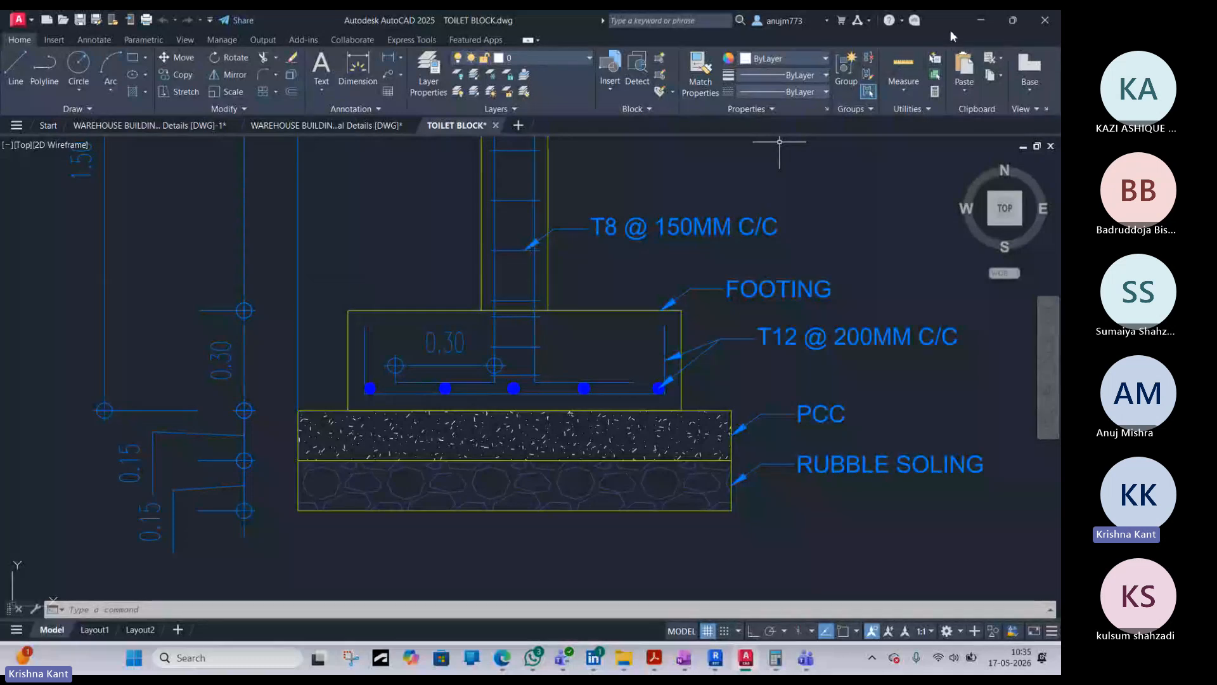
pyautogui.click(970, 21)
pyautogui.click(271, 373)
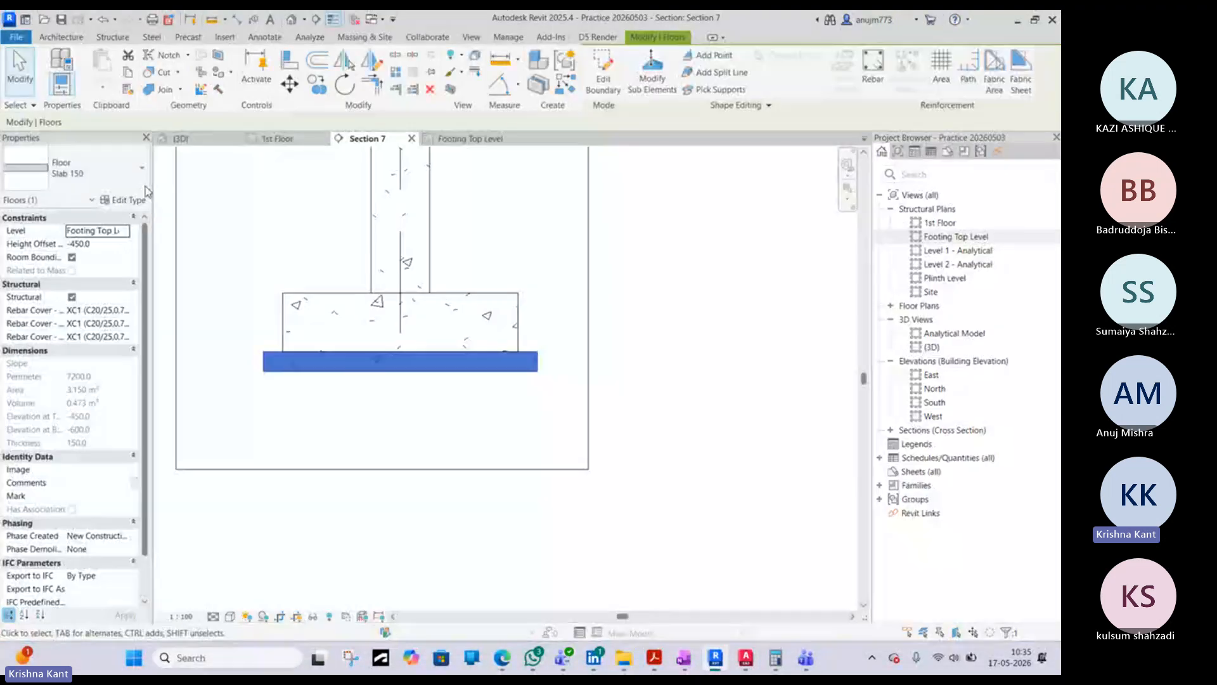
pyautogui.click(127, 199)
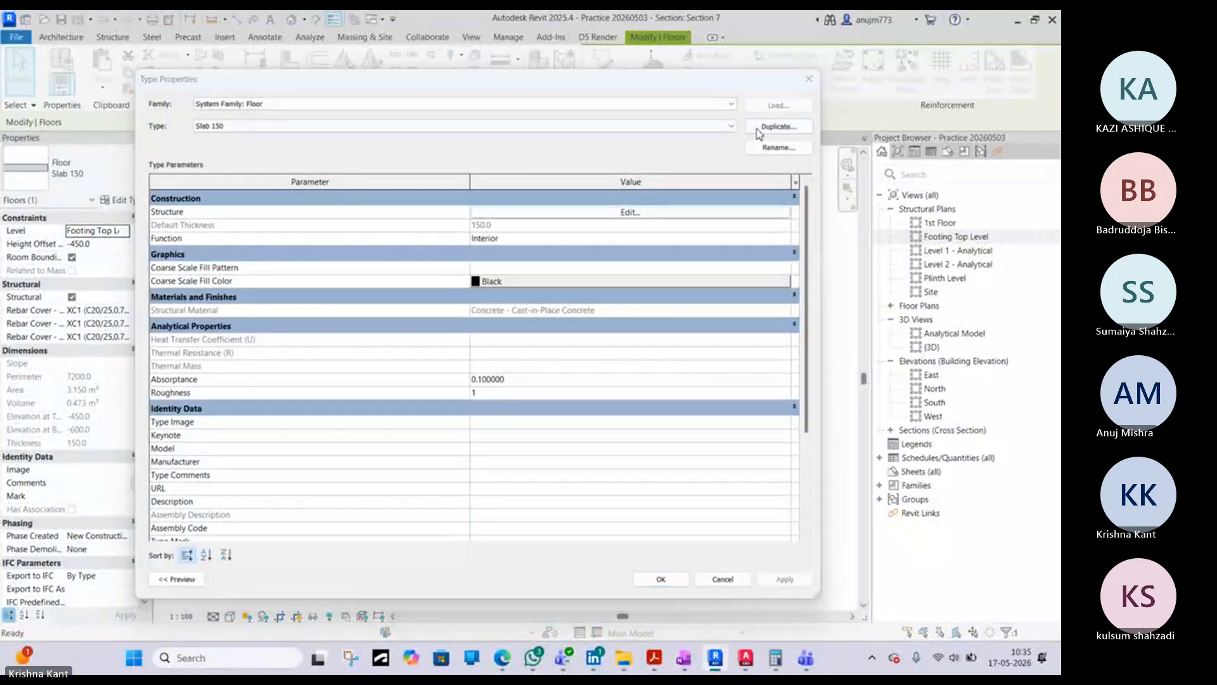
pyautogui.click(779, 126)
pyautogui.click(793, 271)
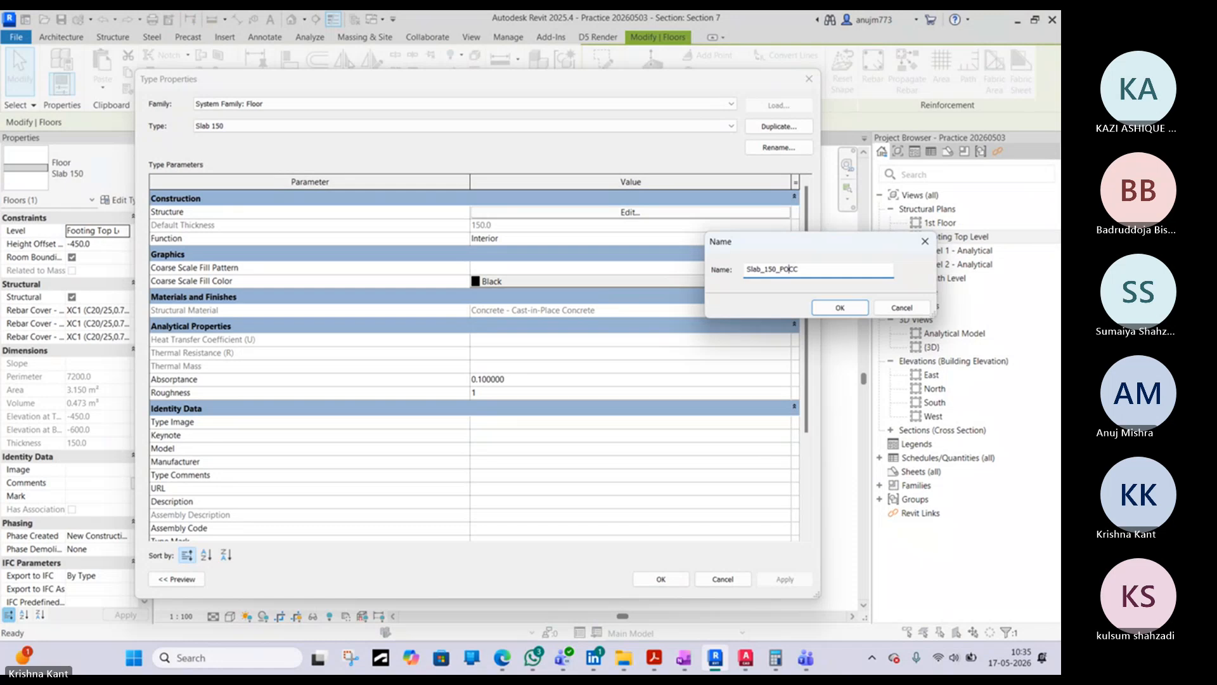
pyautogui.click(838, 308)
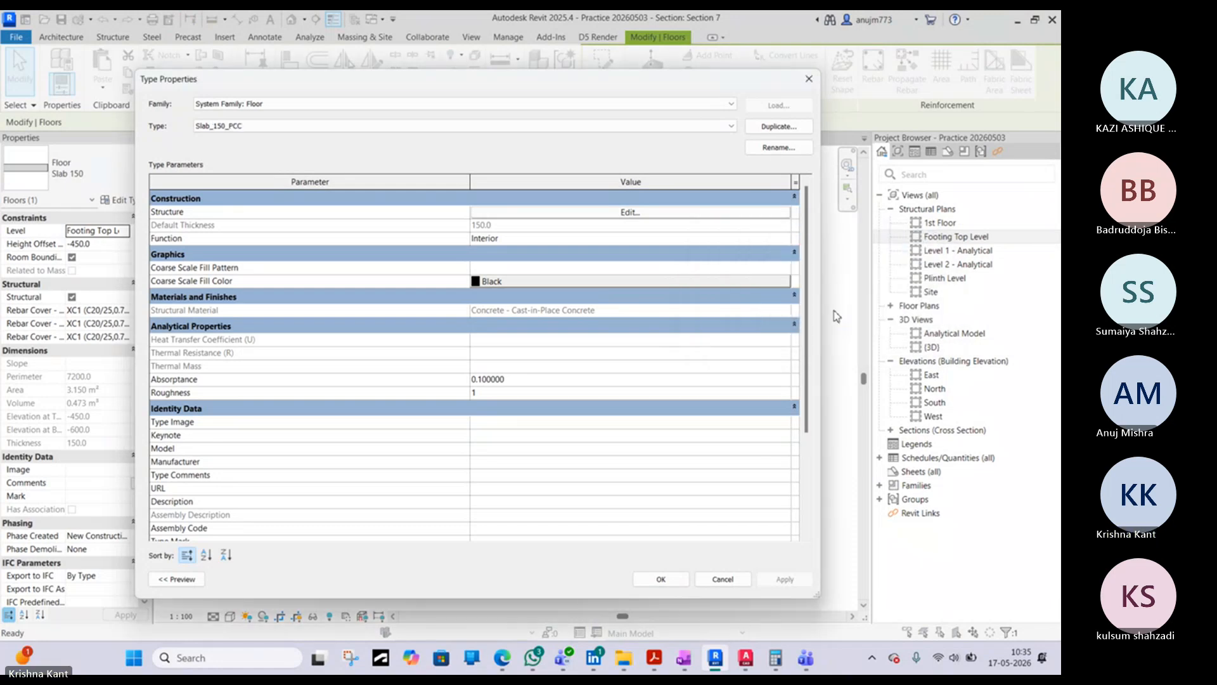
# - Assign the Concrete, Sand/Cement Screed material to the structure layer of Slab_150_PCC and apply the type changes
pyautogui.click(710, 214)
pyautogui.click(459, 215)
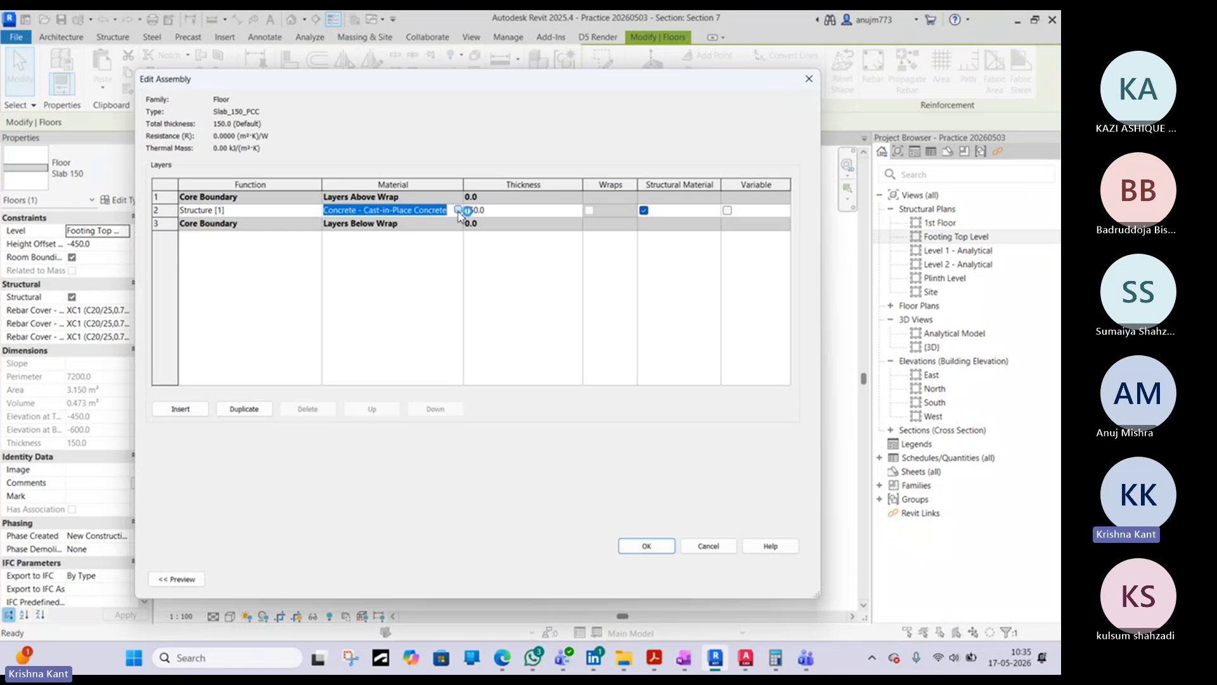
pyautogui.click(458, 209)
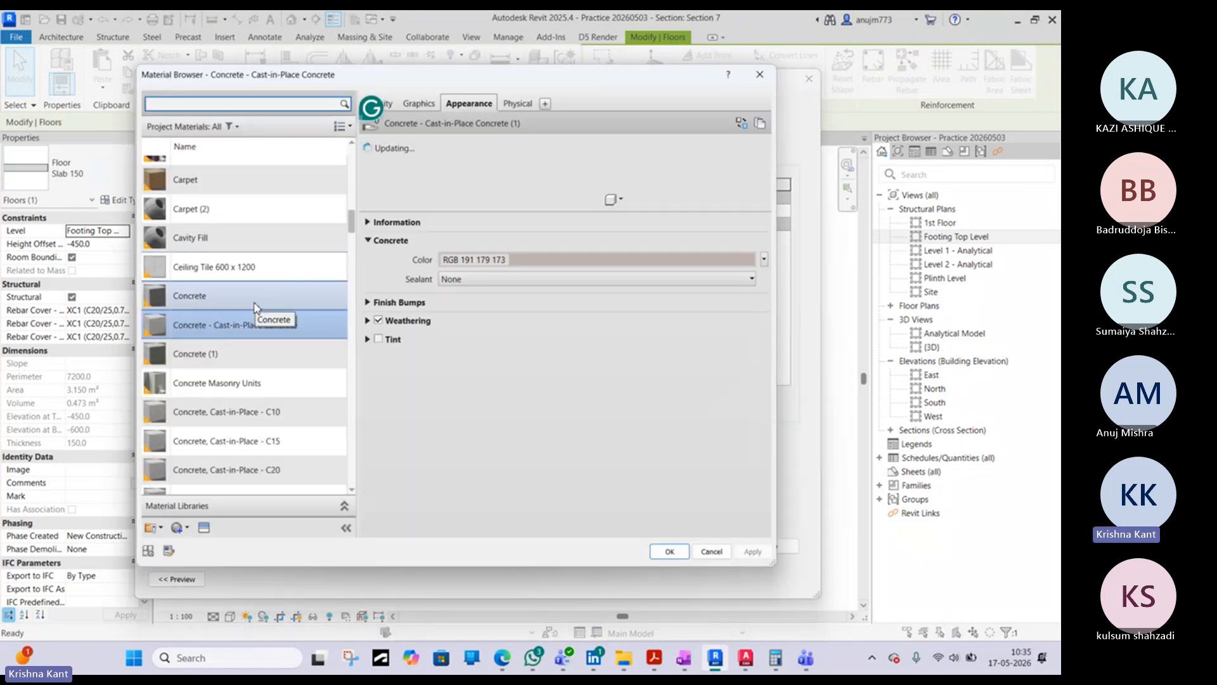
pyautogui.click(250, 387)
pyautogui.click(218, 415)
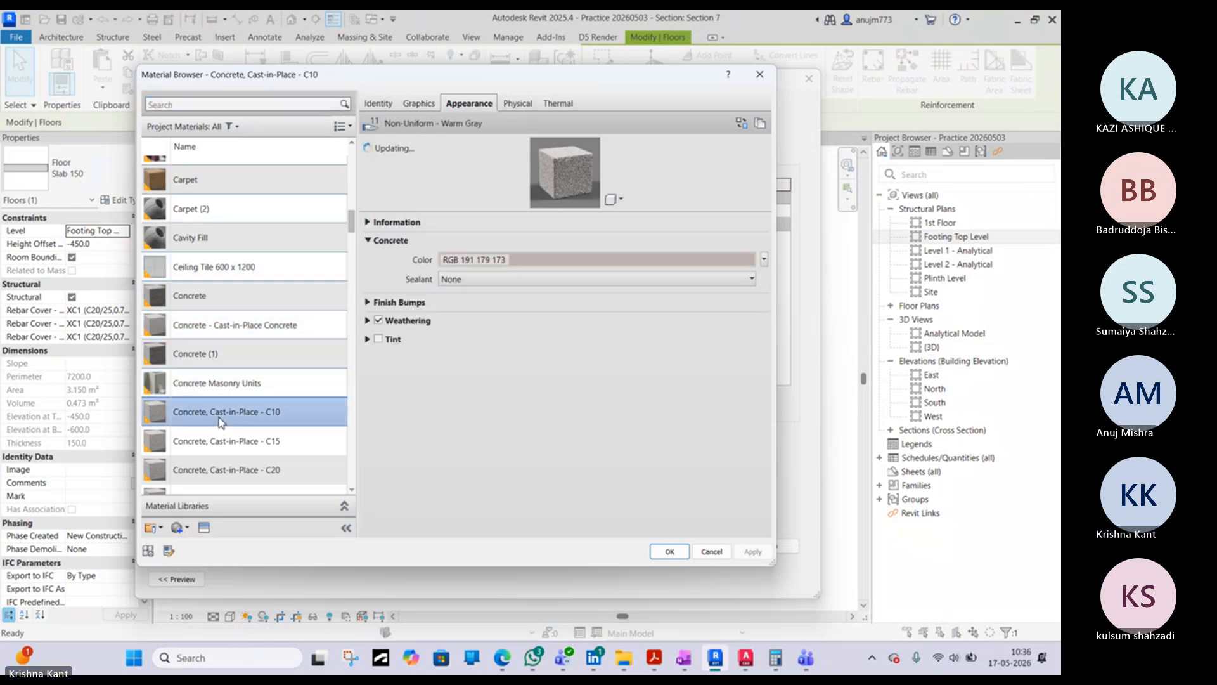
pyautogui.scroll(-3, 222, 418)
pyautogui.click(419, 103)
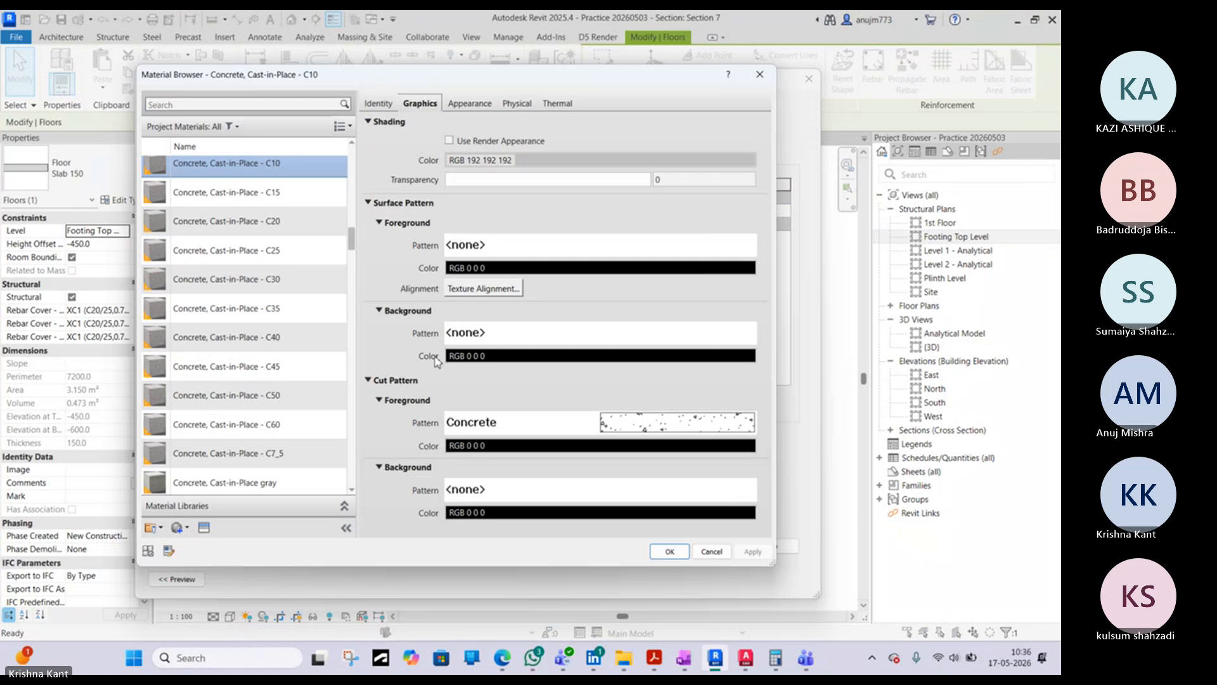
pyautogui.scroll(-3, 246, 430)
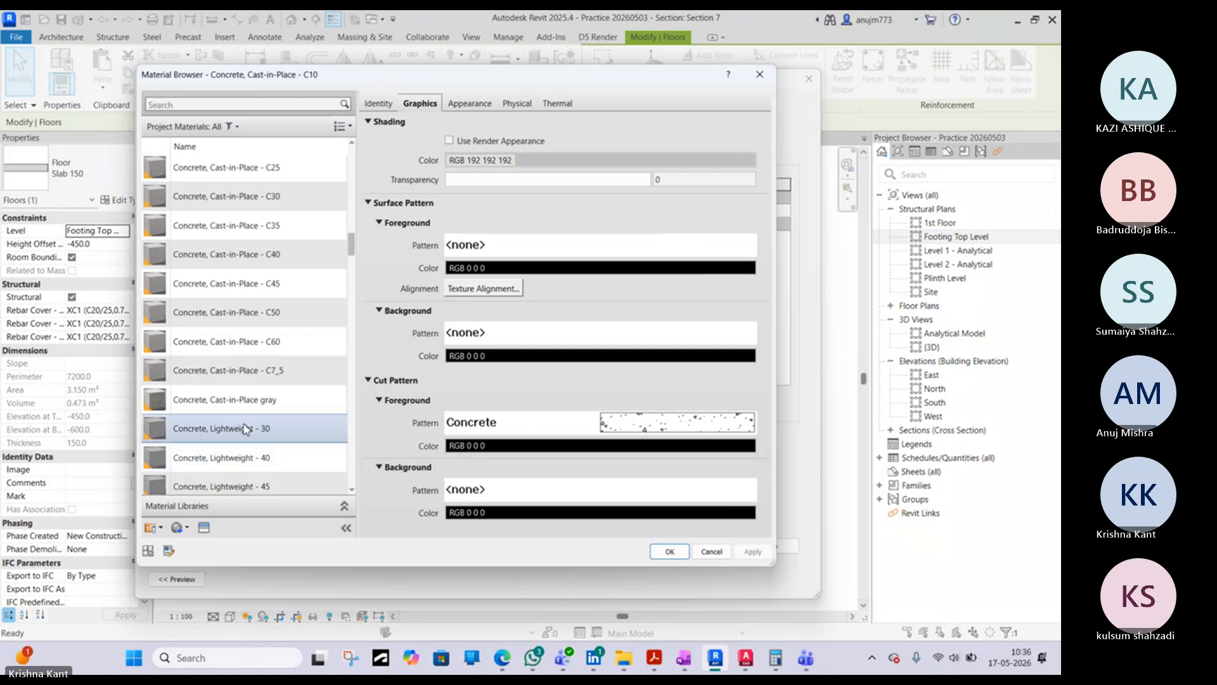
pyautogui.scroll(-6, 248, 431)
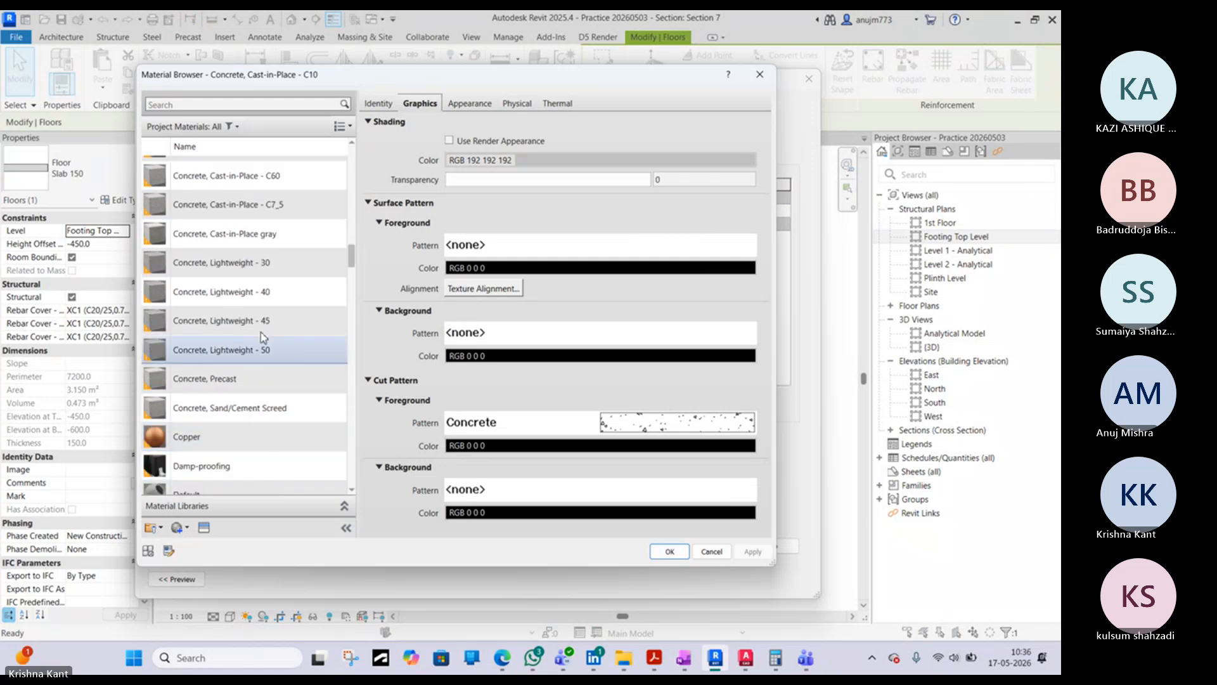
pyautogui.click(240, 413)
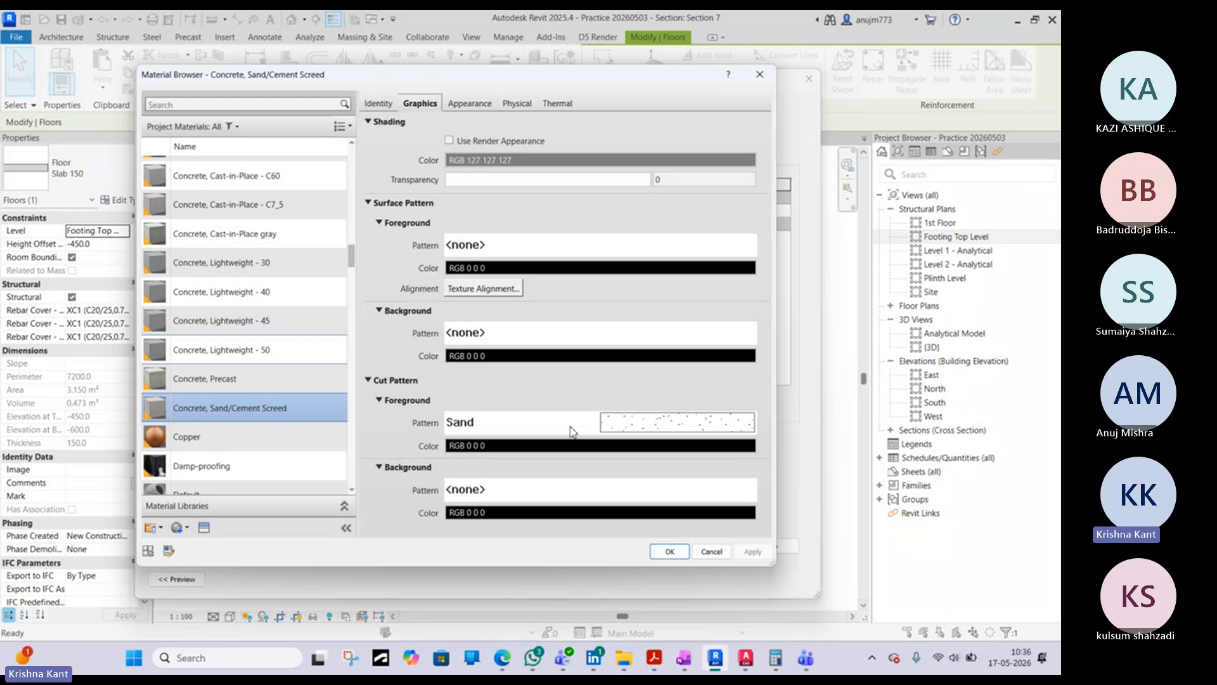
pyautogui.click(667, 551)
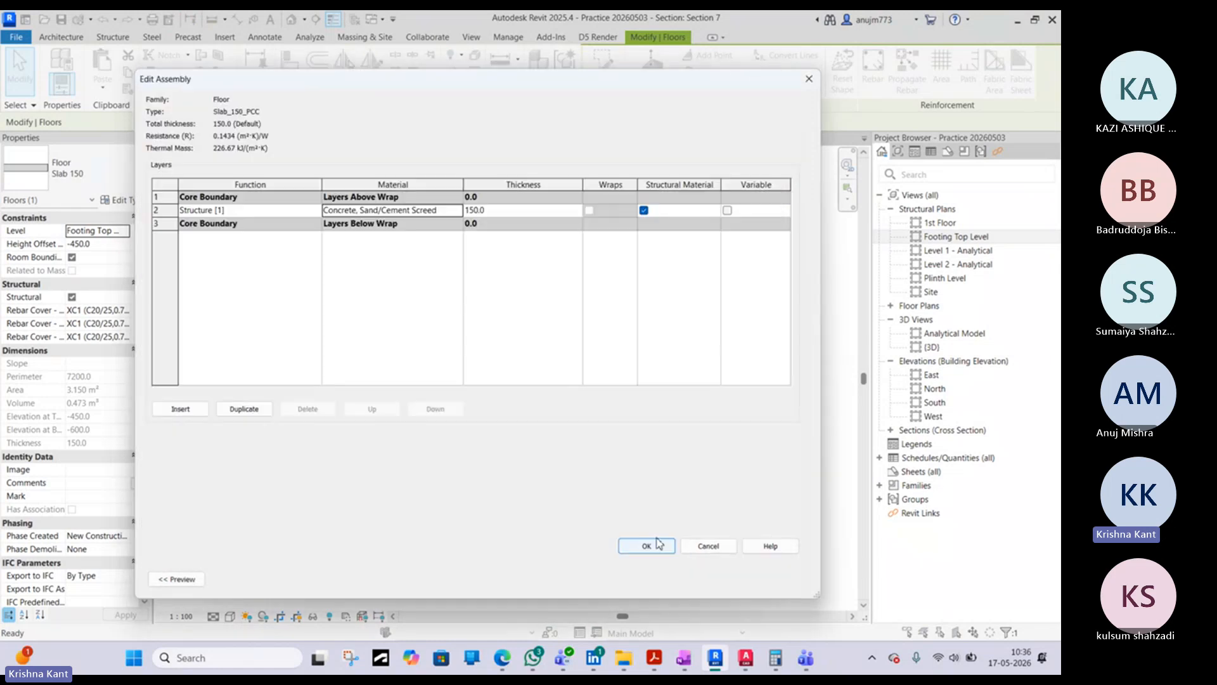
pyautogui.click(650, 547)
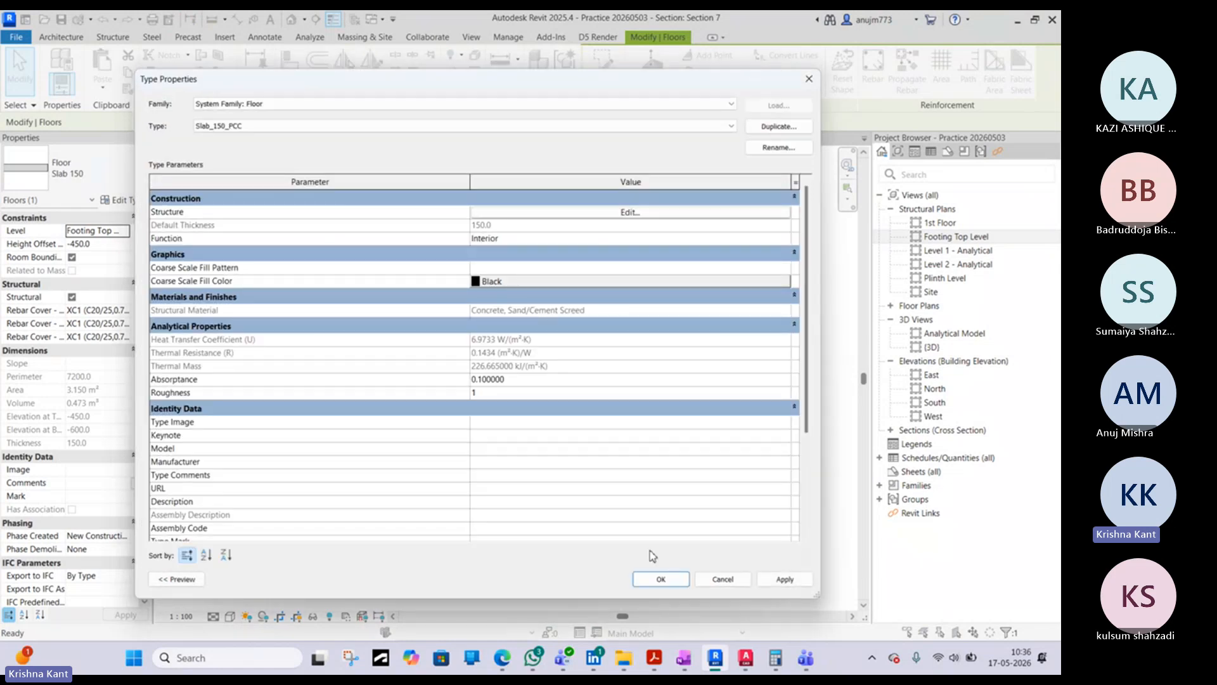
pyautogui.click(658, 577)
pyautogui.click(432, 385)
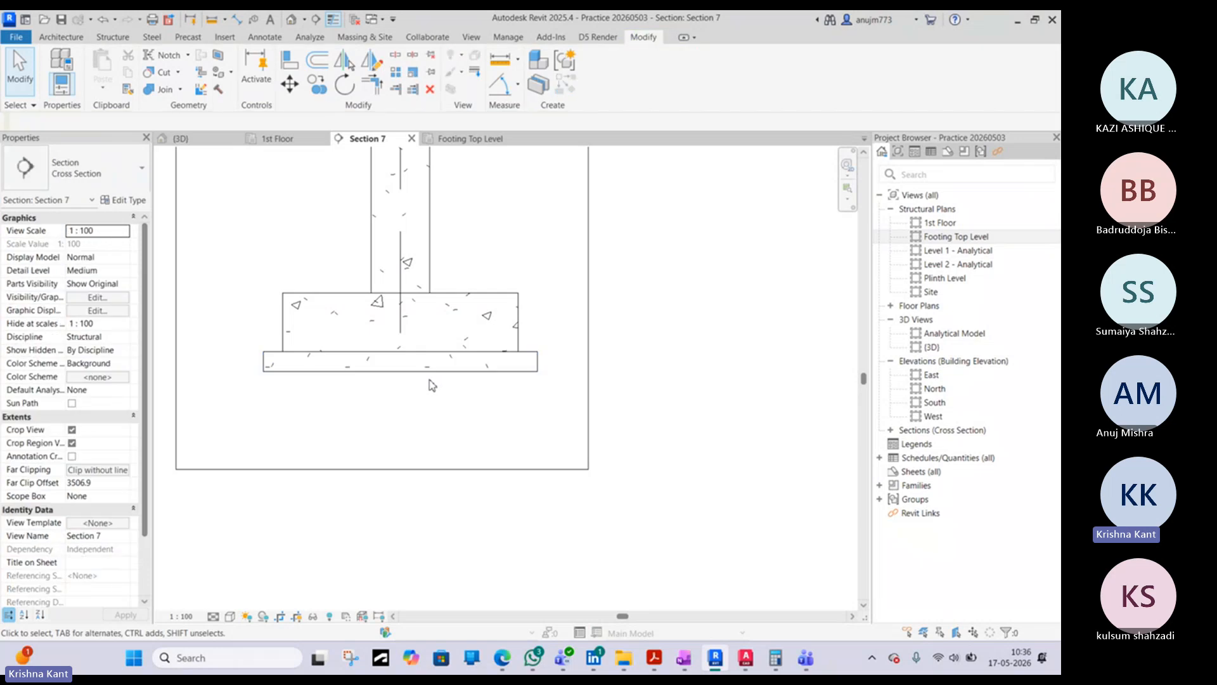
# - Copy the PCC floor in place in the Footing Top Level plan, using the same corner as start and end point
pyautogui.scroll(4, 432, 385)
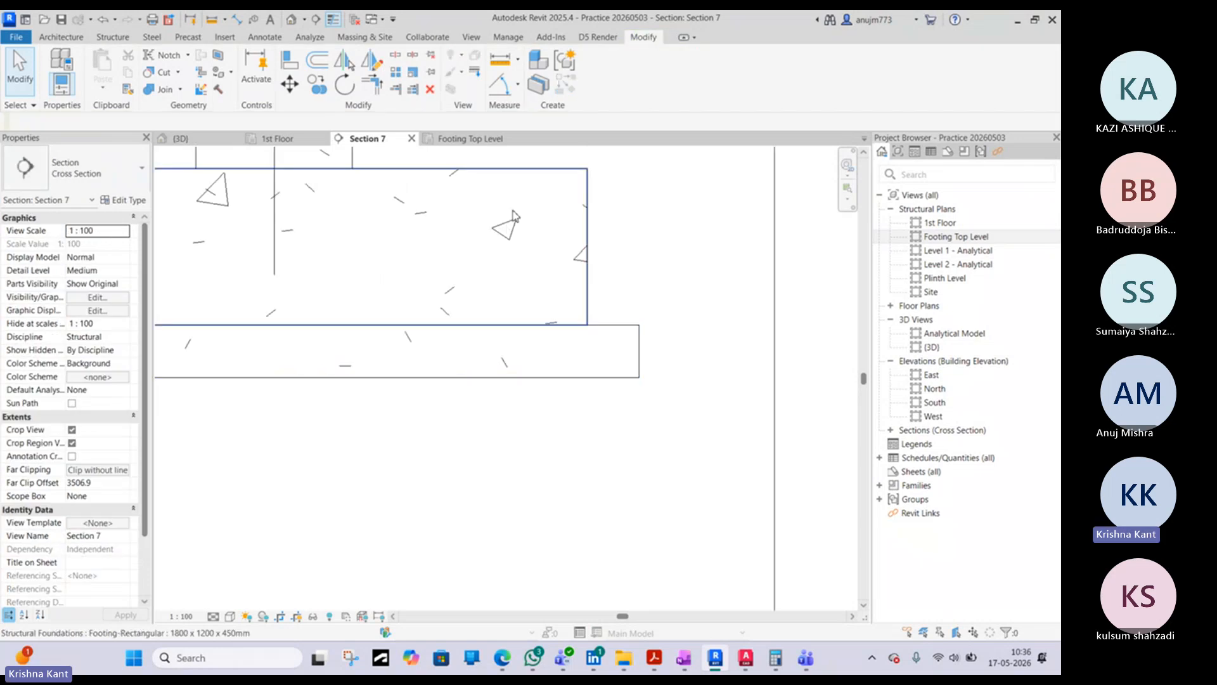
pyautogui.moveTo(219, 194); pyautogui.dragTo(349, 240, button='middle')
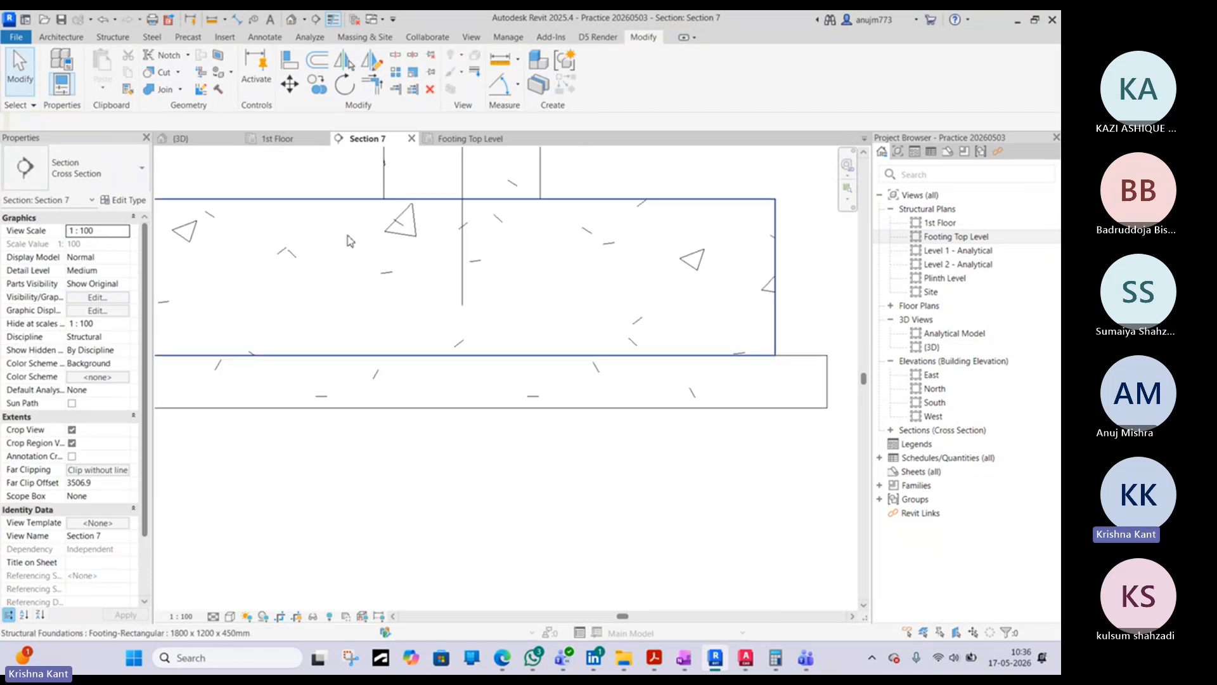
pyautogui.scroll(-4, 454, 273)
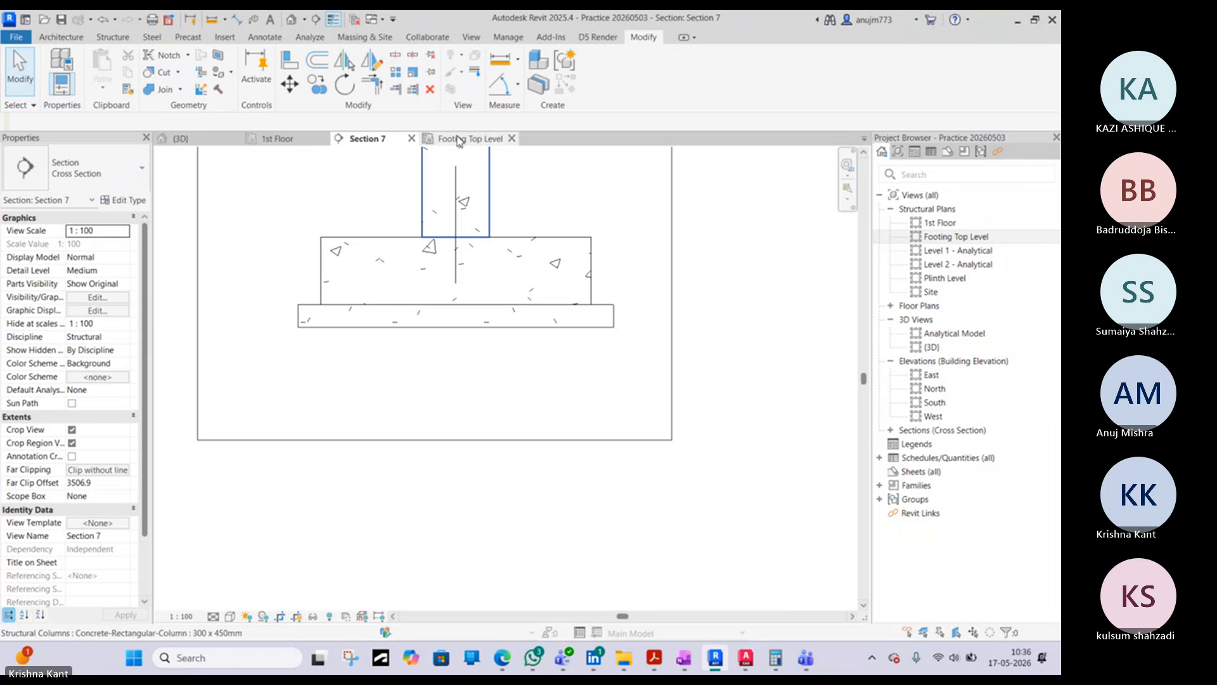
pyautogui.click(307, 317)
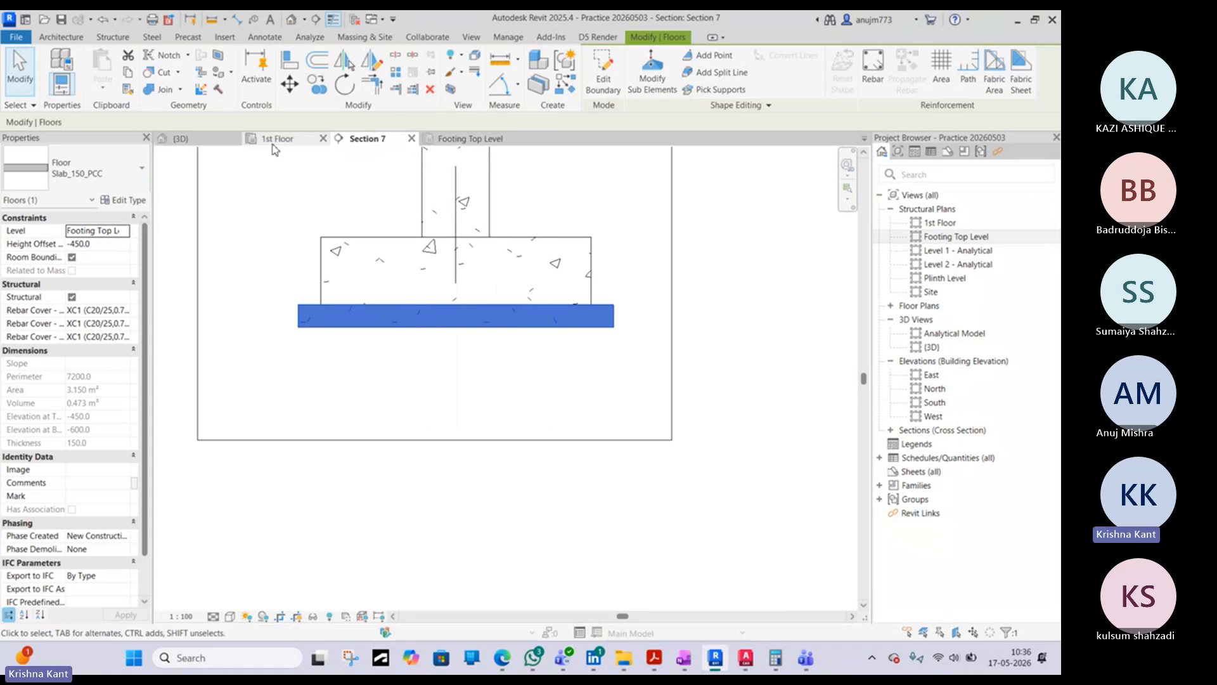
pyautogui.click(471, 138)
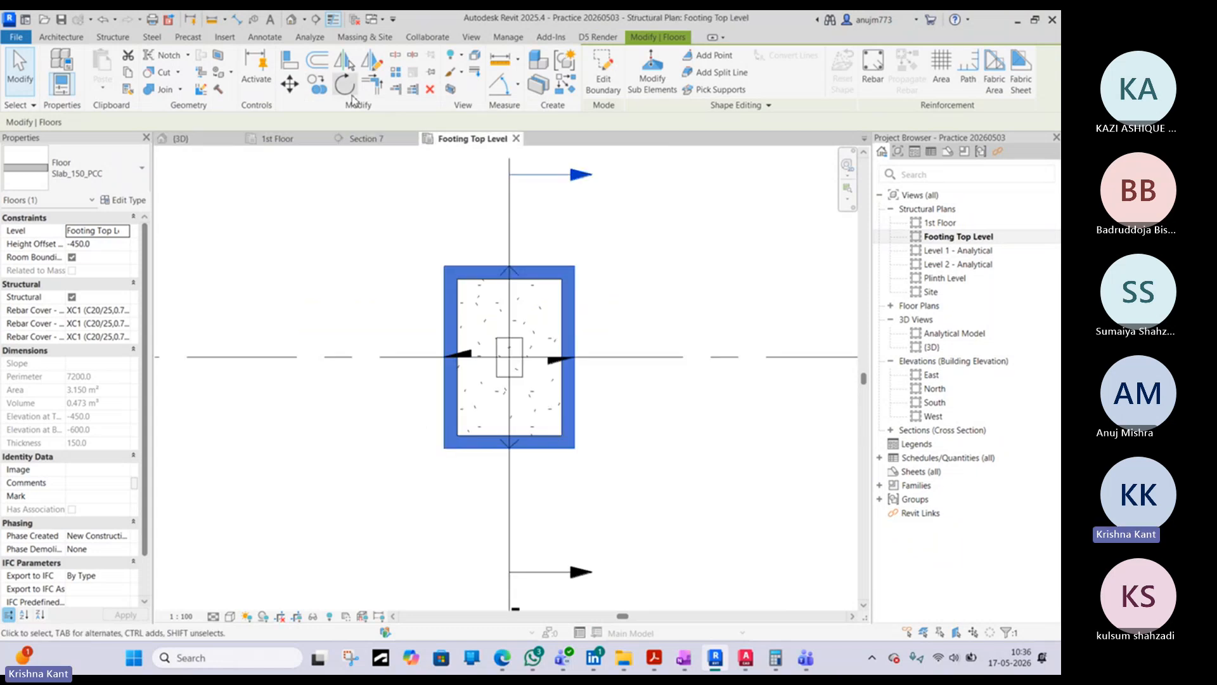
pyautogui.click(319, 86)
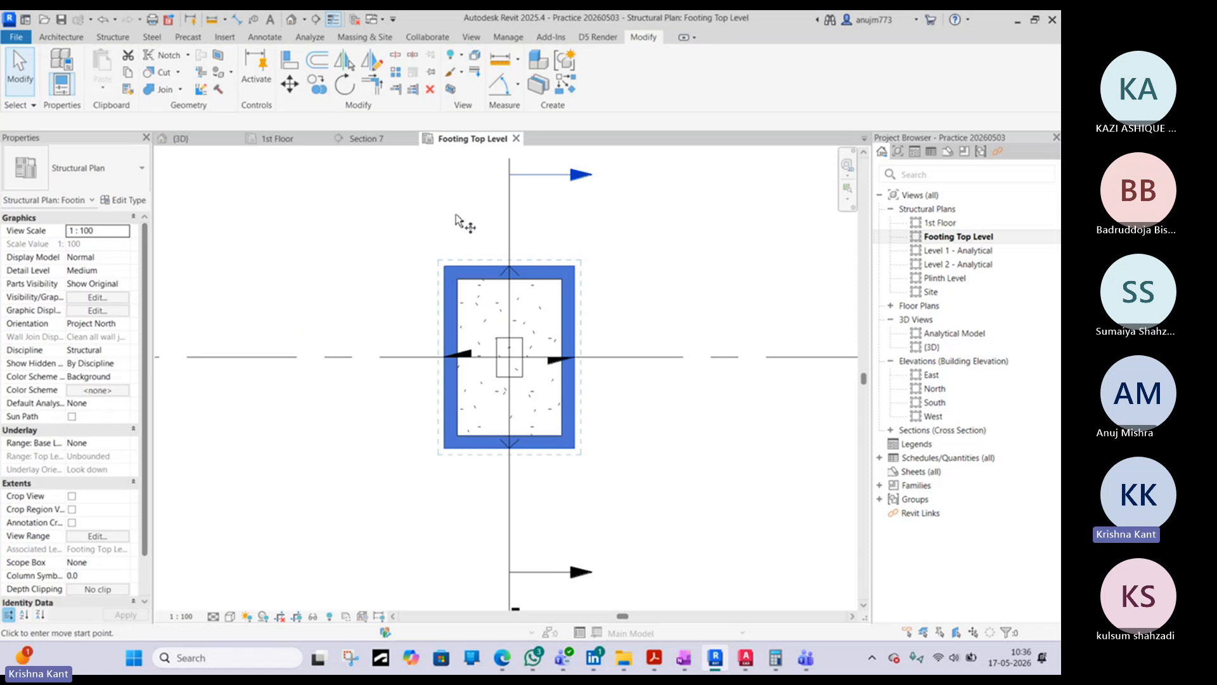
pyautogui.click(444, 264)
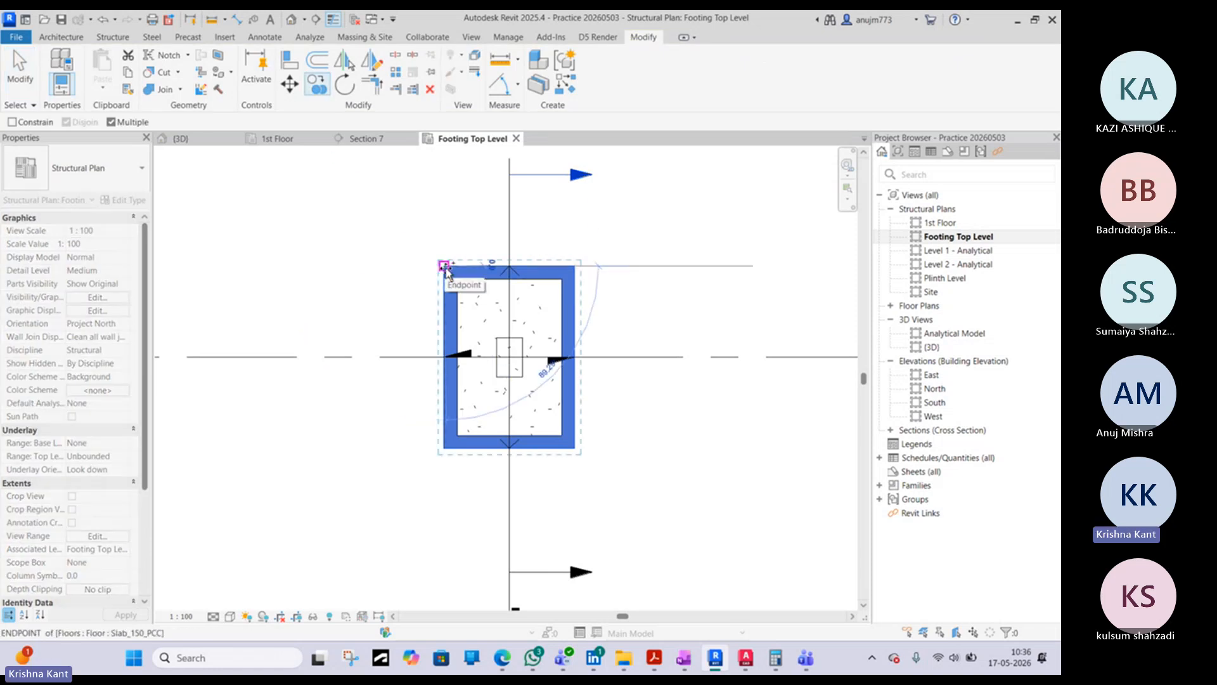
pyautogui.click(444, 266)
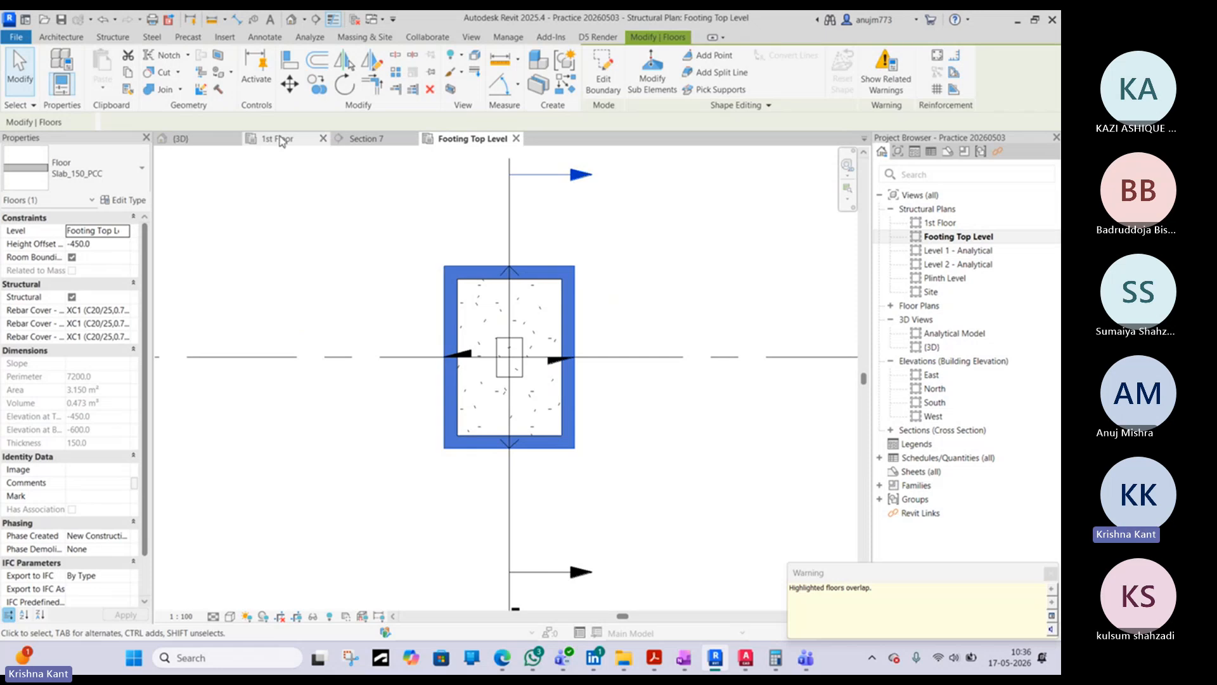
# - In Section 7, set the copied floor's height offset from Footing Top Level to -600 mm
pyautogui.click(366, 139)
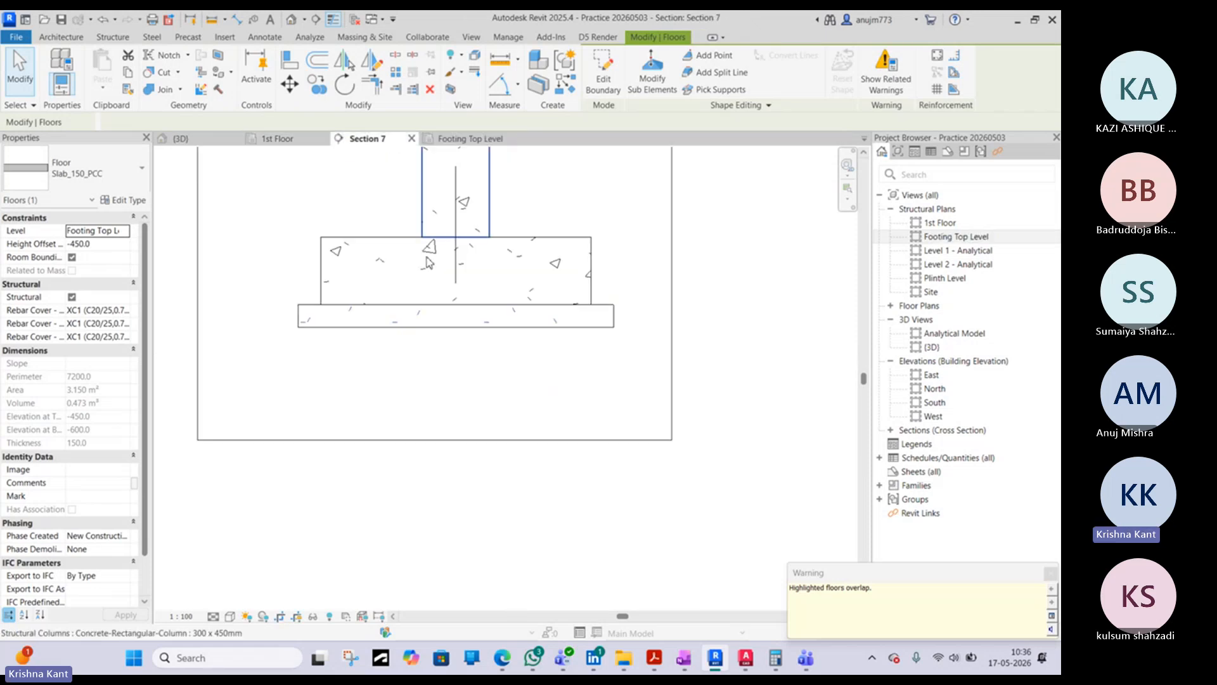
pyautogui.click(97, 244)
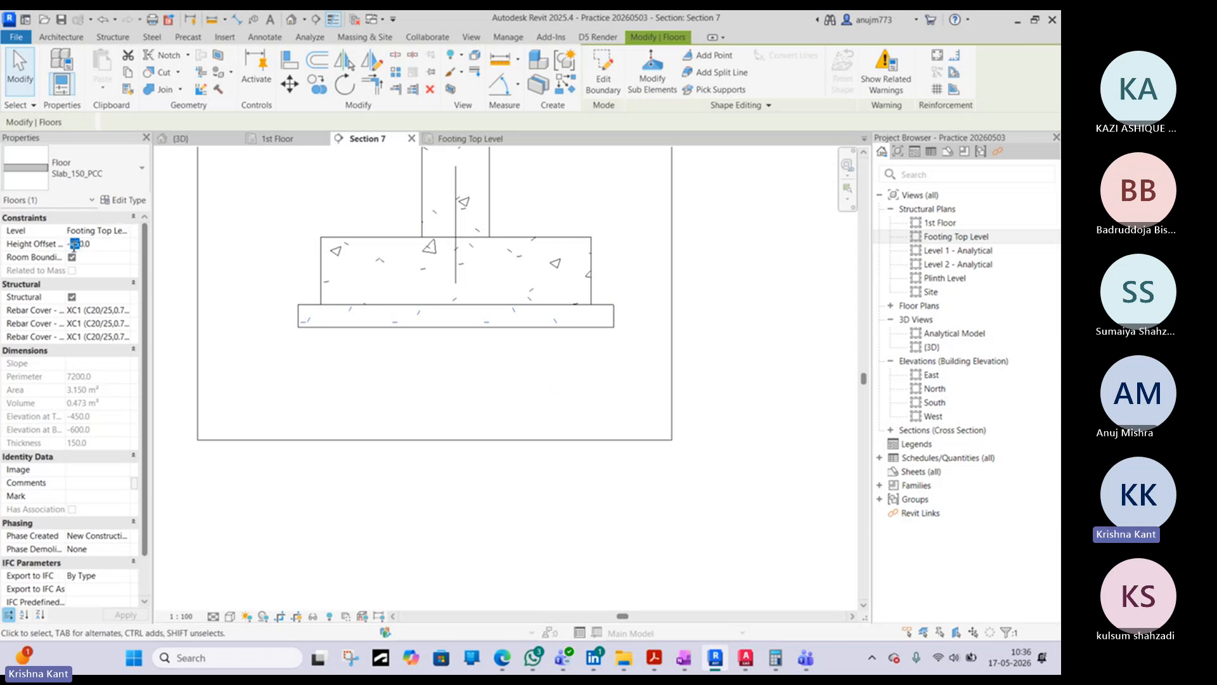
pyautogui.press('BackSpace')
pyautogui.write('60')
pyautogui.press('Return')
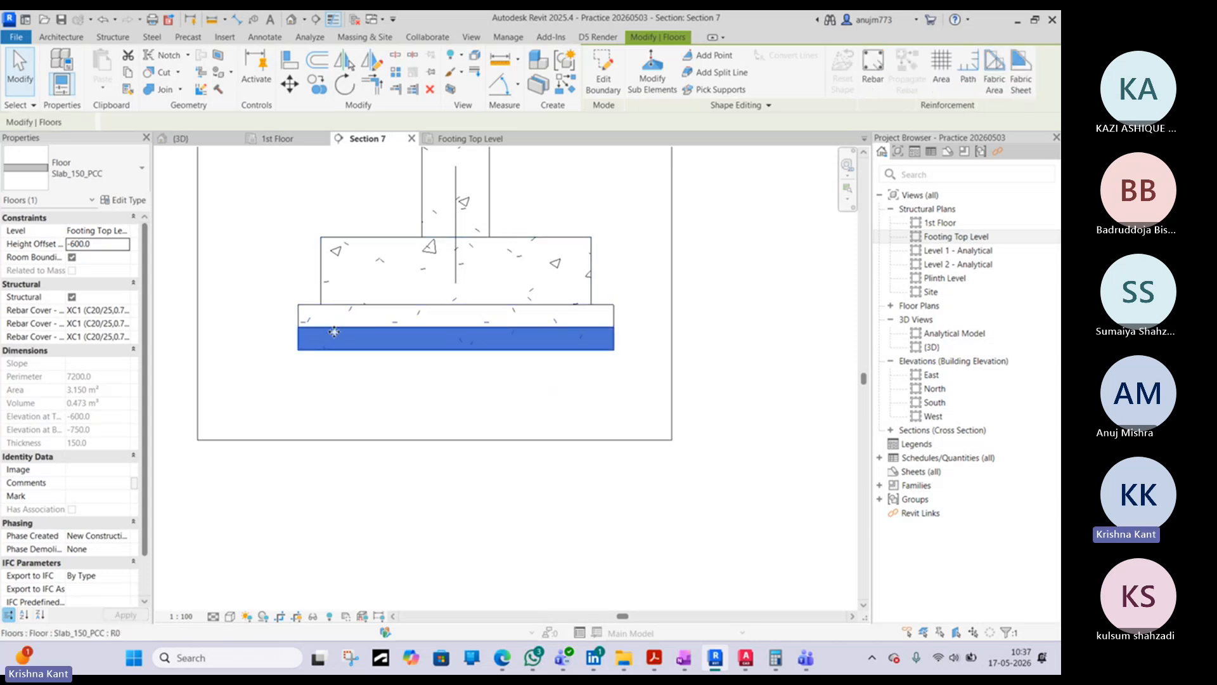
# - Duplicate the lower slab's floor type as Slab_150_Rubble SOLING, checking the layer's label in the AutoCAD detail
pyautogui.click(130, 206)
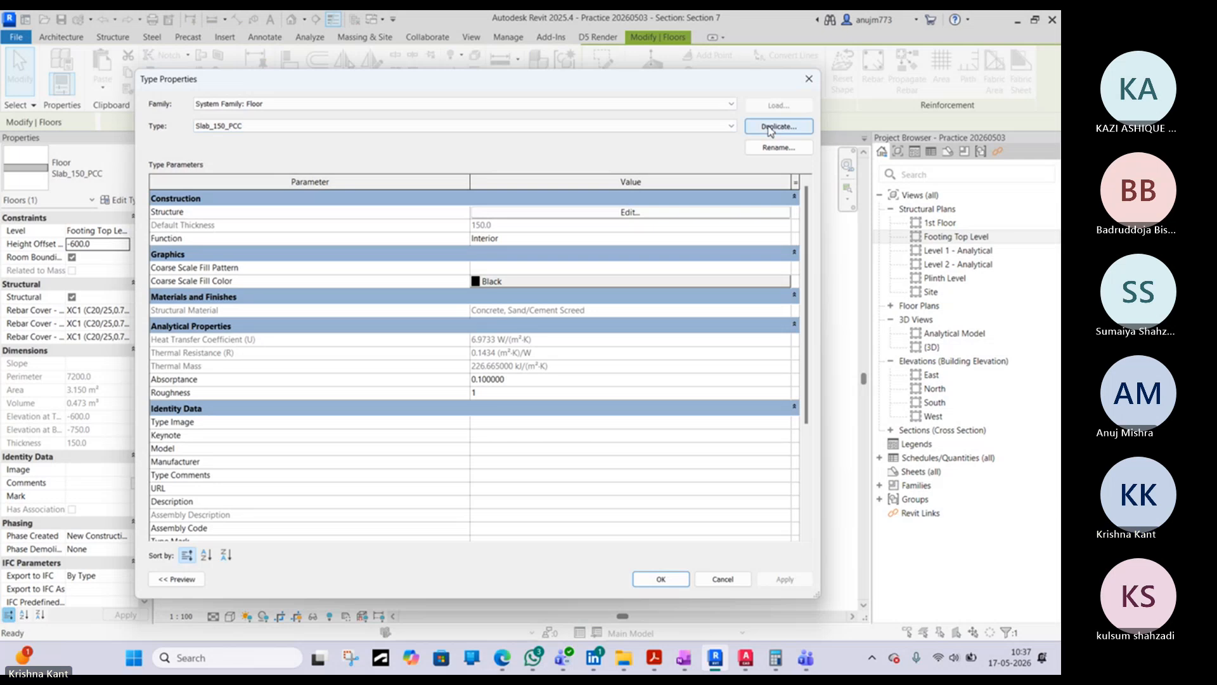
pyautogui.click(771, 129)
pyautogui.moveTo(800, 269)
pyautogui.mouseDown()
pyautogui.moveTo(768, 269)
pyautogui.moveTo(783, 269)
pyautogui.mouseUp()
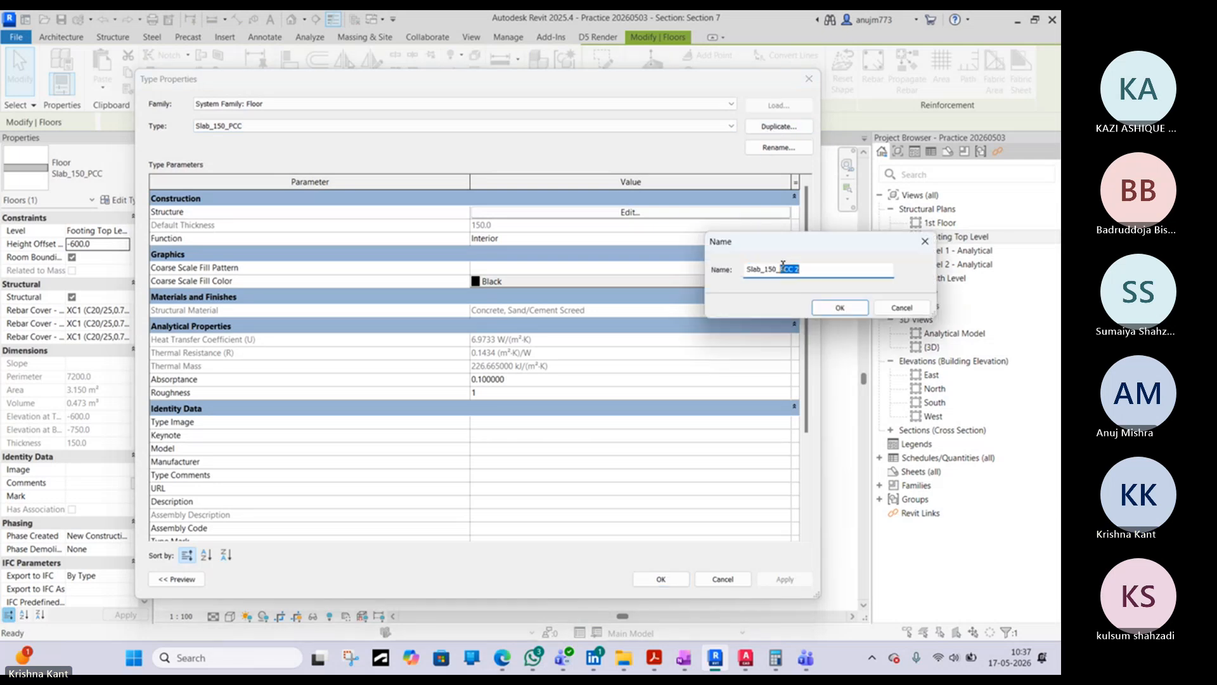
pyautogui.write('Rubble')
pyautogui.click(753, 660)
pyautogui.click(754, 661)
pyautogui.click(754, 661)
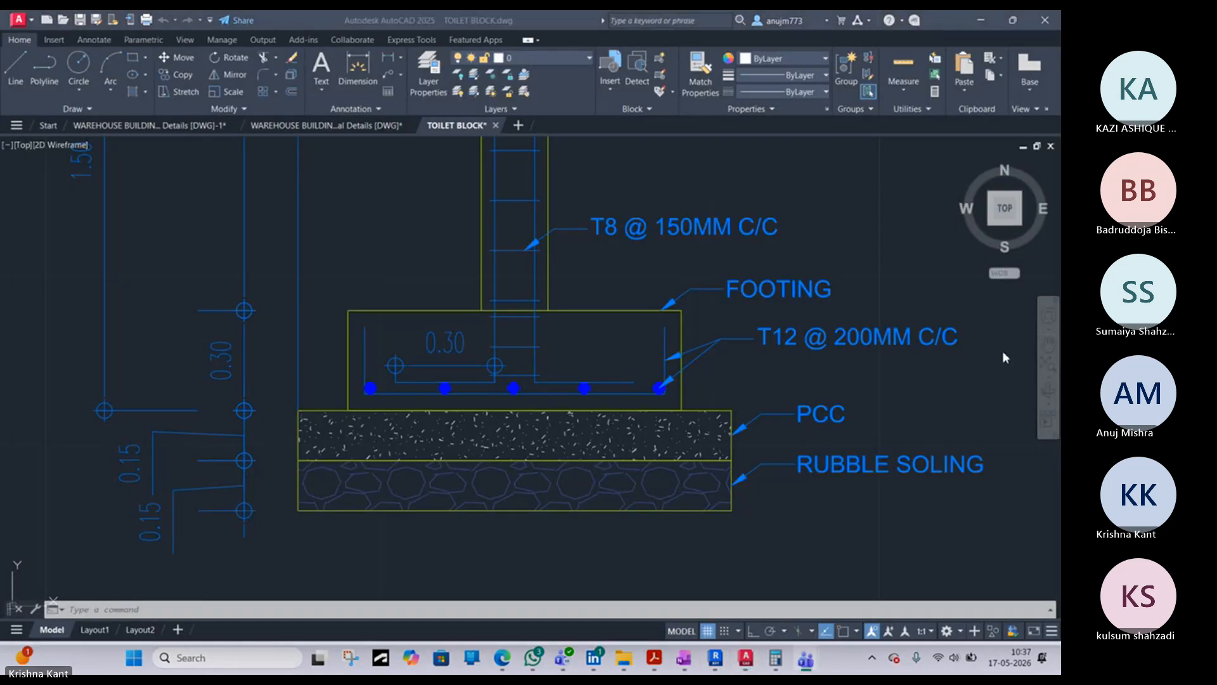
pyautogui.click(984, 23)
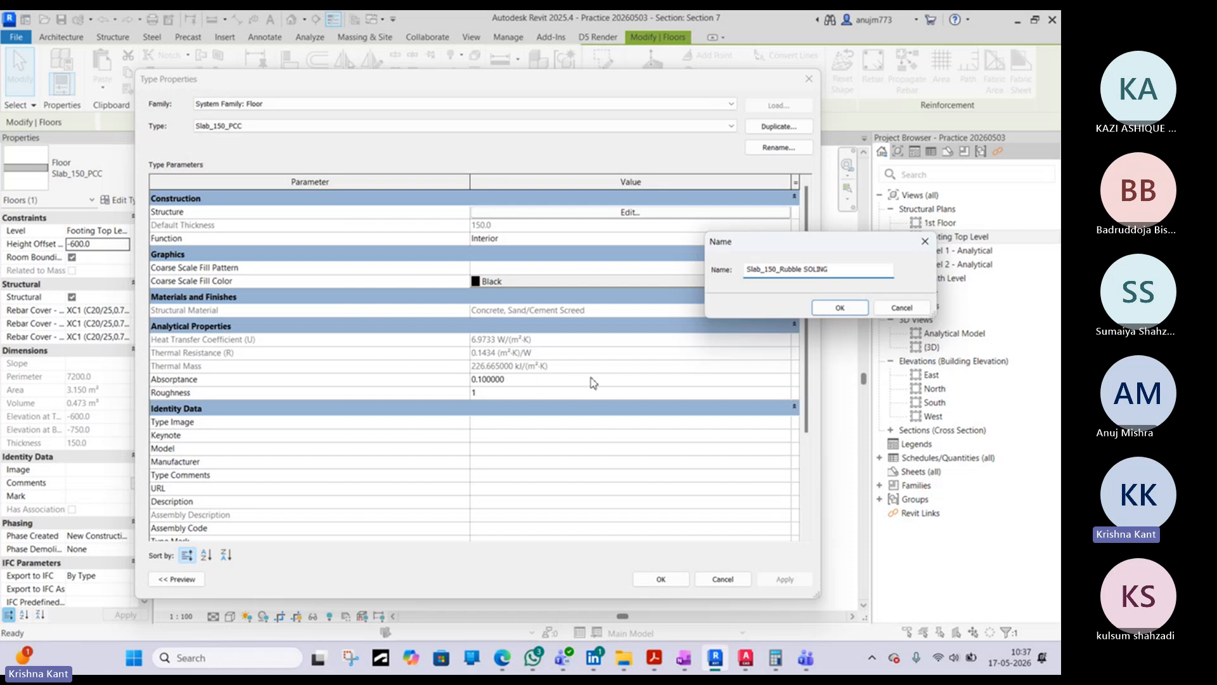
pyautogui.click(824, 308)
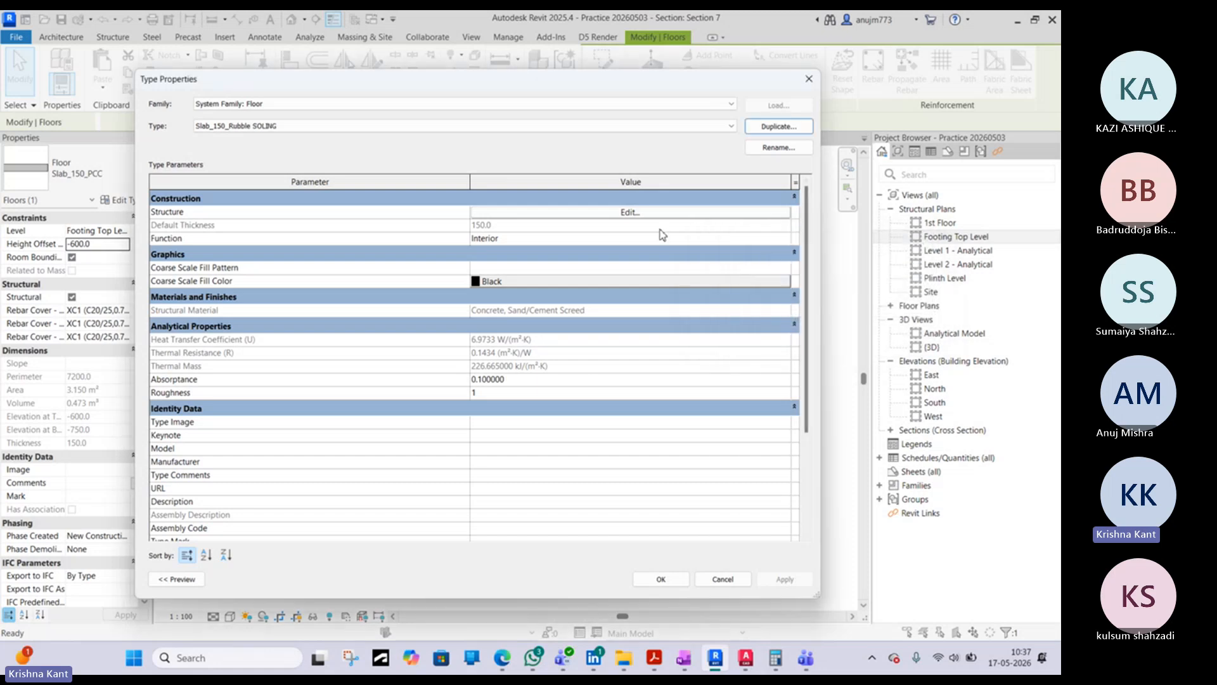
# - Duplicate the Concrete, Sand/Cement Screed material with its assets from the structure layer of Slab_150_Rubble SOLING
pyautogui.click(623, 212)
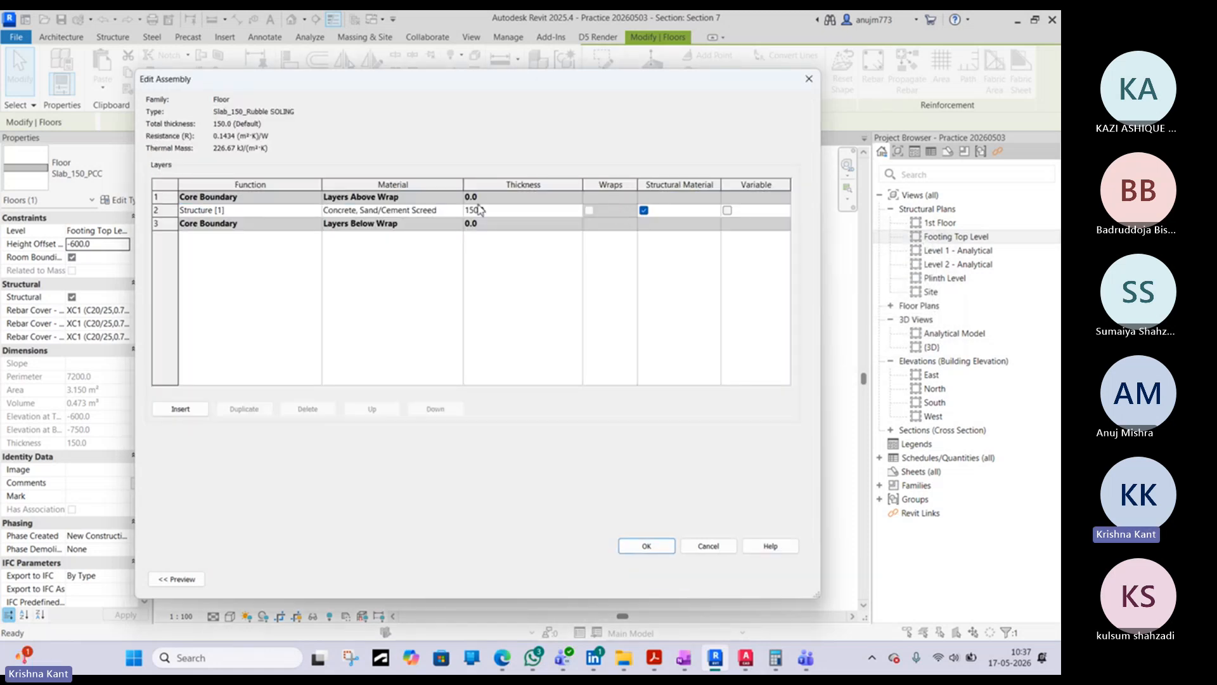
pyautogui.click(444, 209)
pyautogui.click(456, 210)
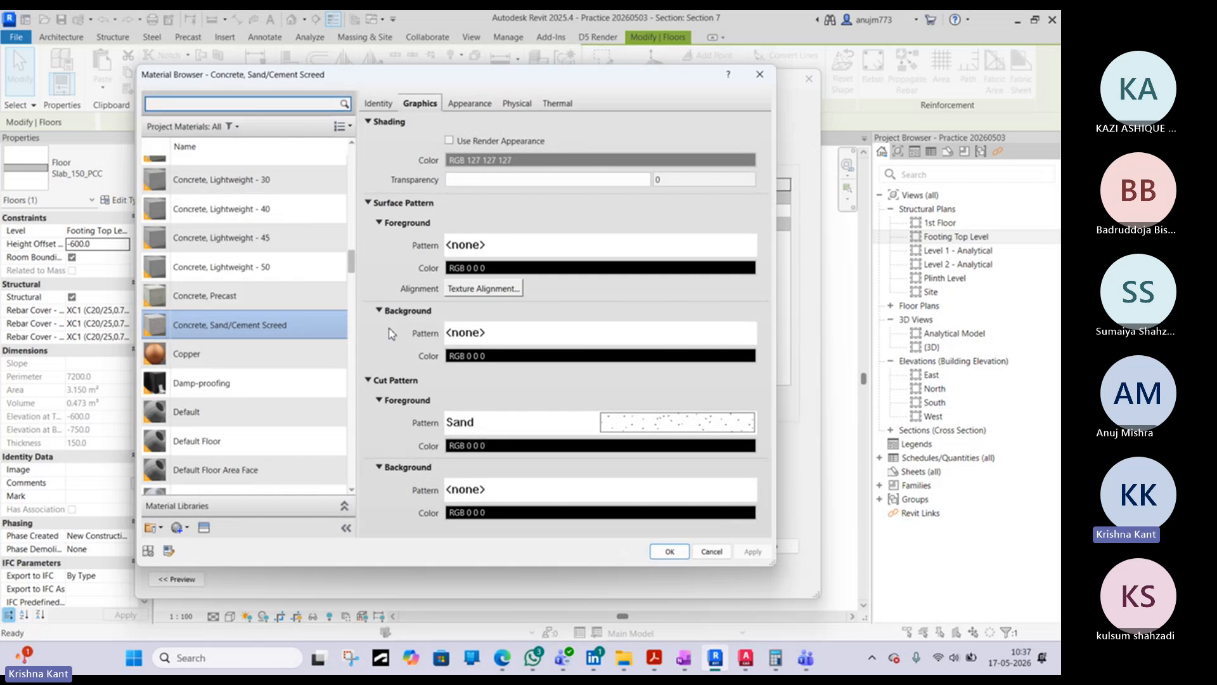
pyautogui.rightClick(203, 315)
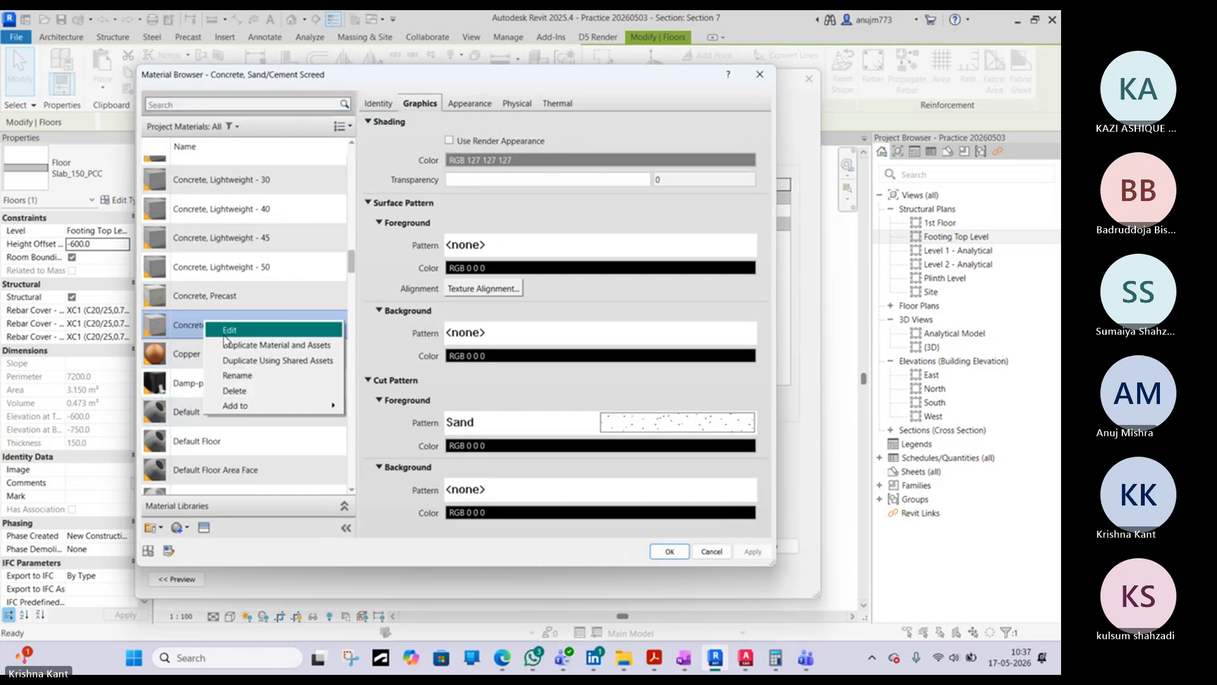
pyautogui.click(243, 346)
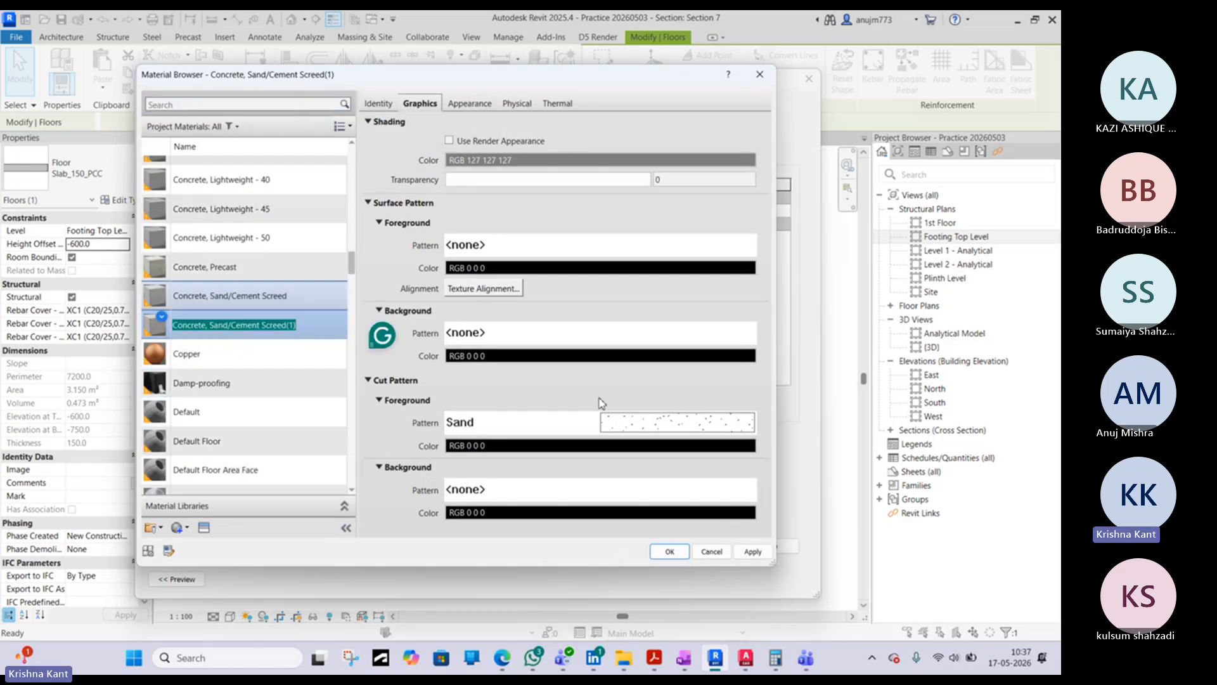
# - Examine the drafting fill patterns available for the cut foreground of the duplicated Concrete, Sand/Cement Screed(1) material
pyautogui.click(645, 417)
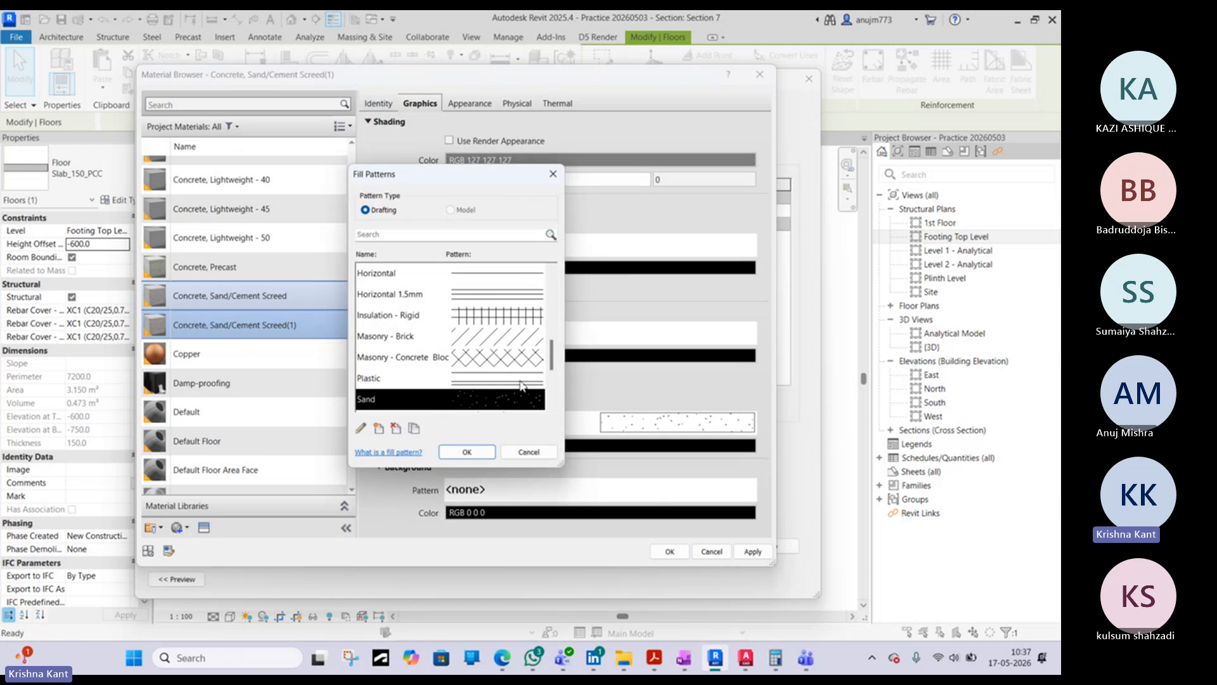
pyautogui.scroll(-1, 508, 374)
pyautogui.scroll(-1, 491, 381)
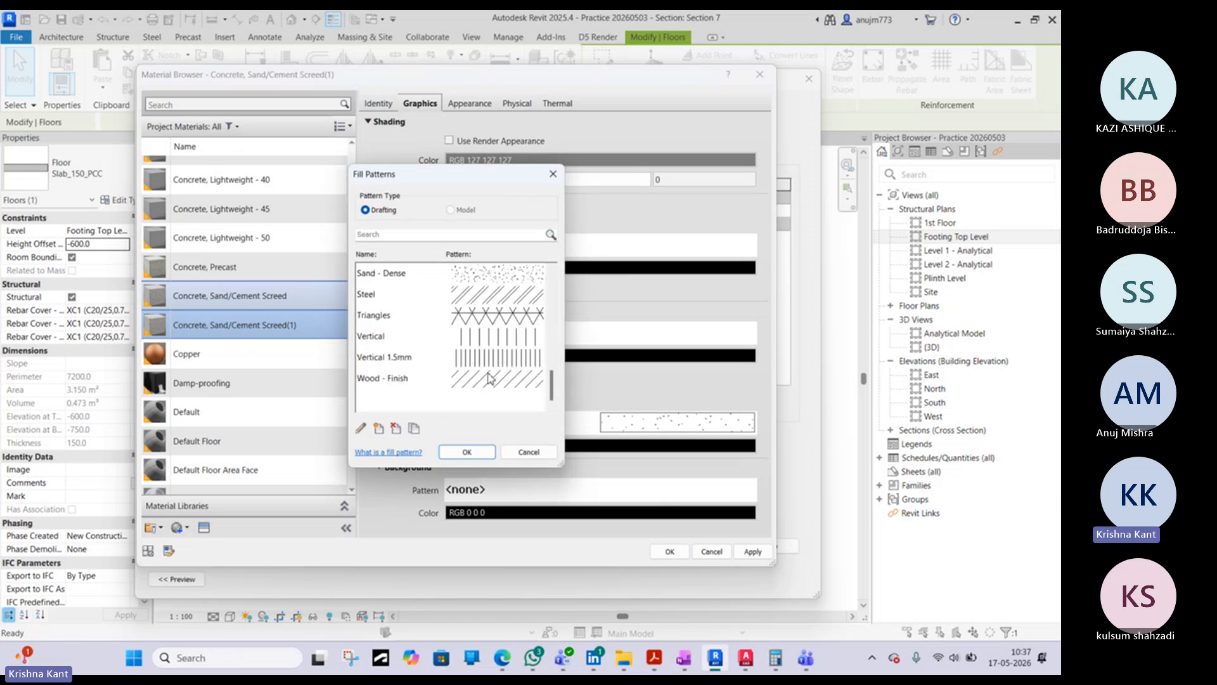
pyautogui.scroll(6, 489, 374)
pyautogui.scroll(-3, 488, 371)
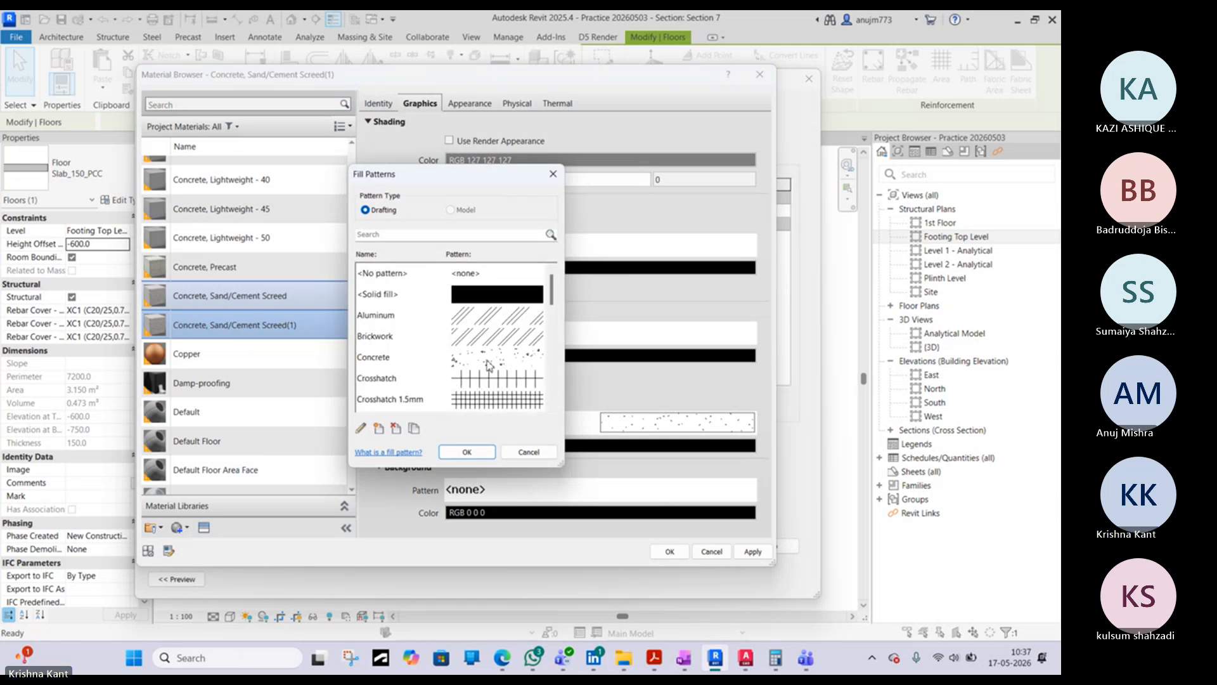
pyautogui.scroll(-2, 488, 365)
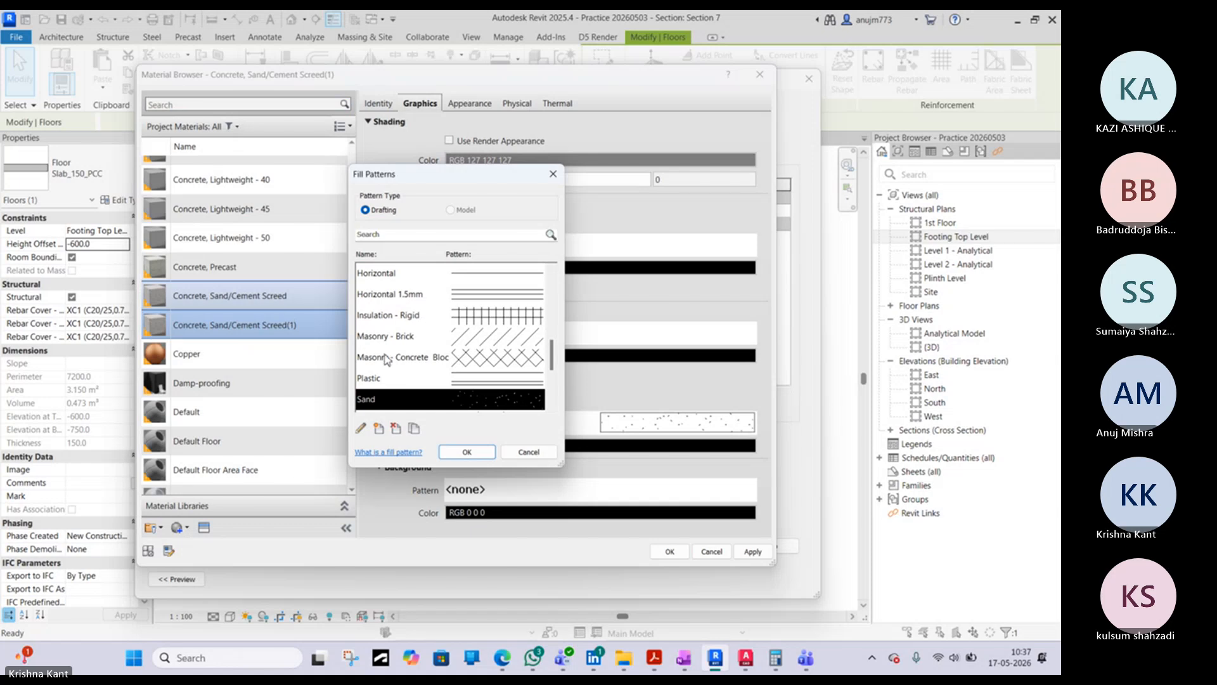
pyautogui.scroll(-2, 390, 354)
pyautogui.scroll(4, 390, 353)
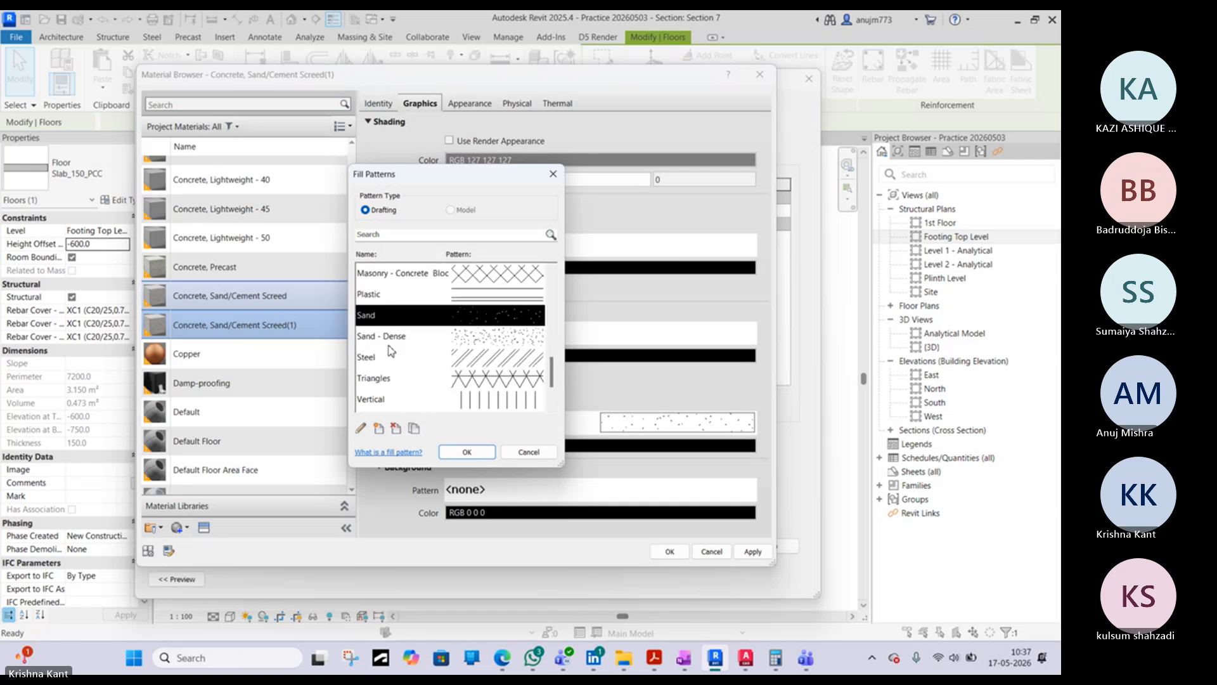
pyautogui.scroll(4, 390, 352)
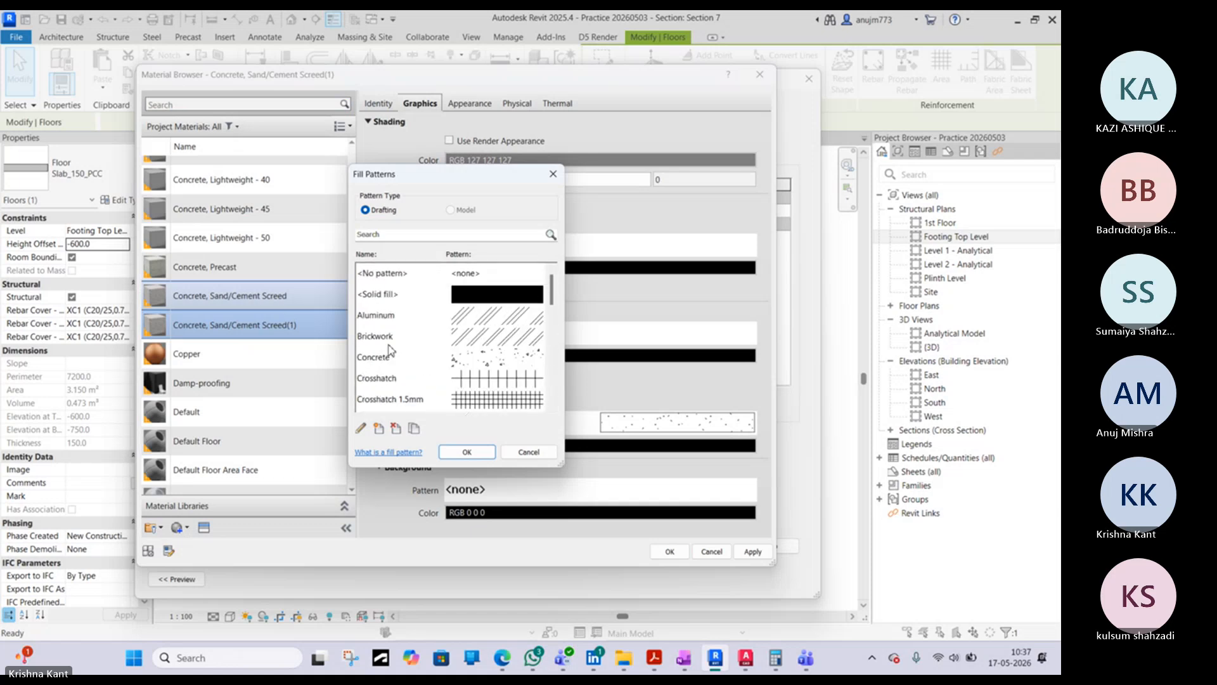
pyautogui.click(552, 184)
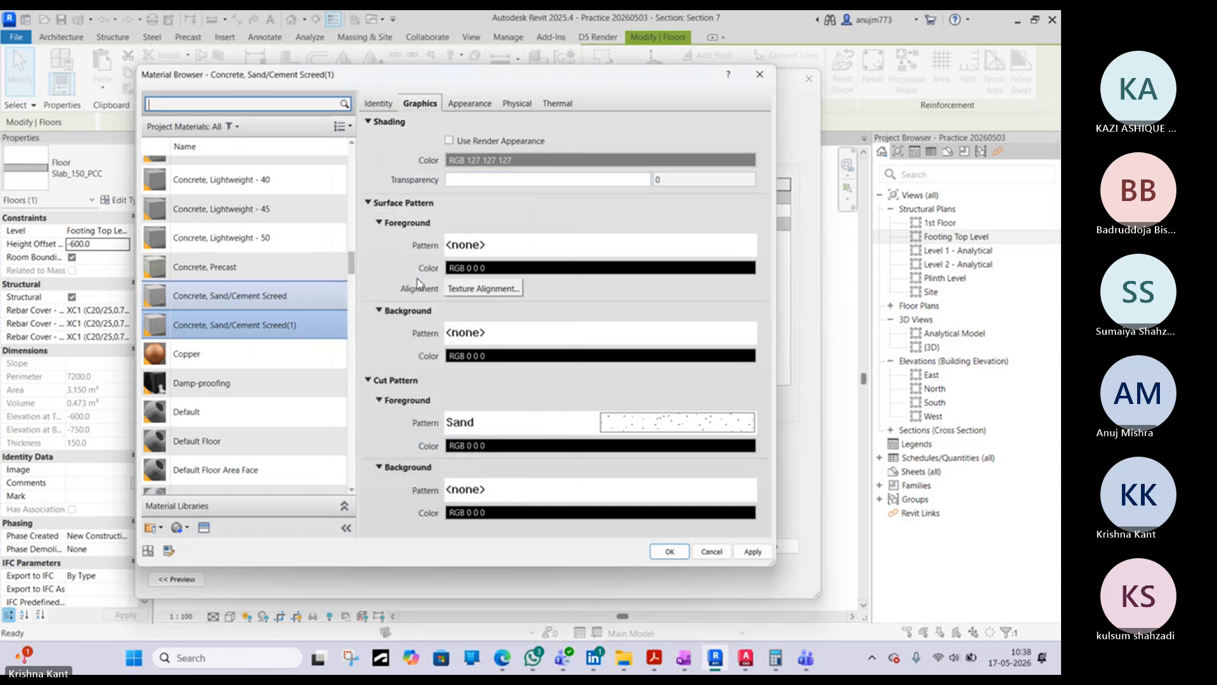
pyautogui.scroll(-1, 260, 453)
pyautogui.click(177, 527)
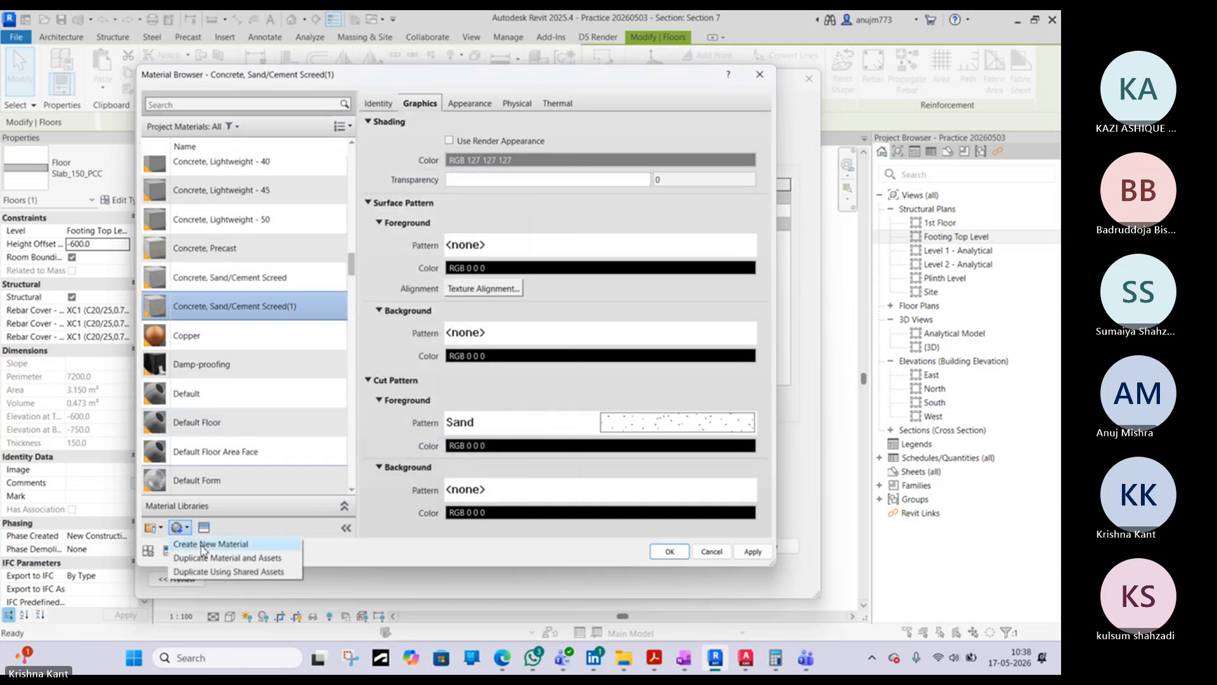
pyautogui.click(200, 547)
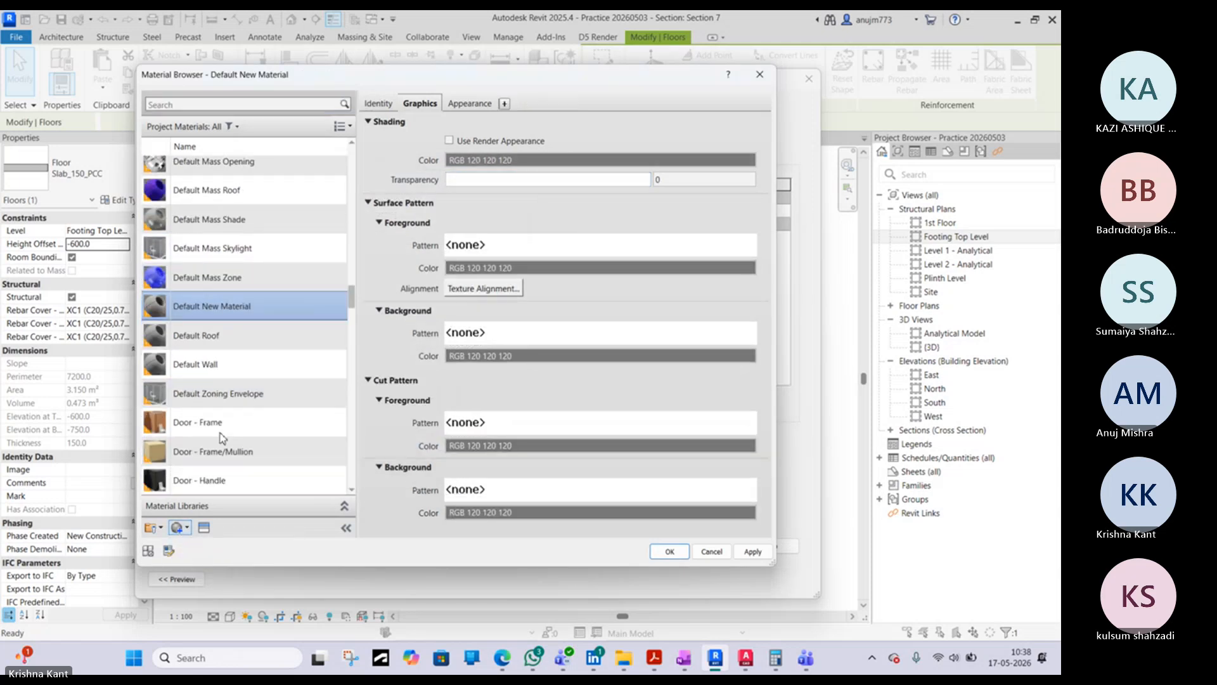
pyautogui.rightClick(245, 306)
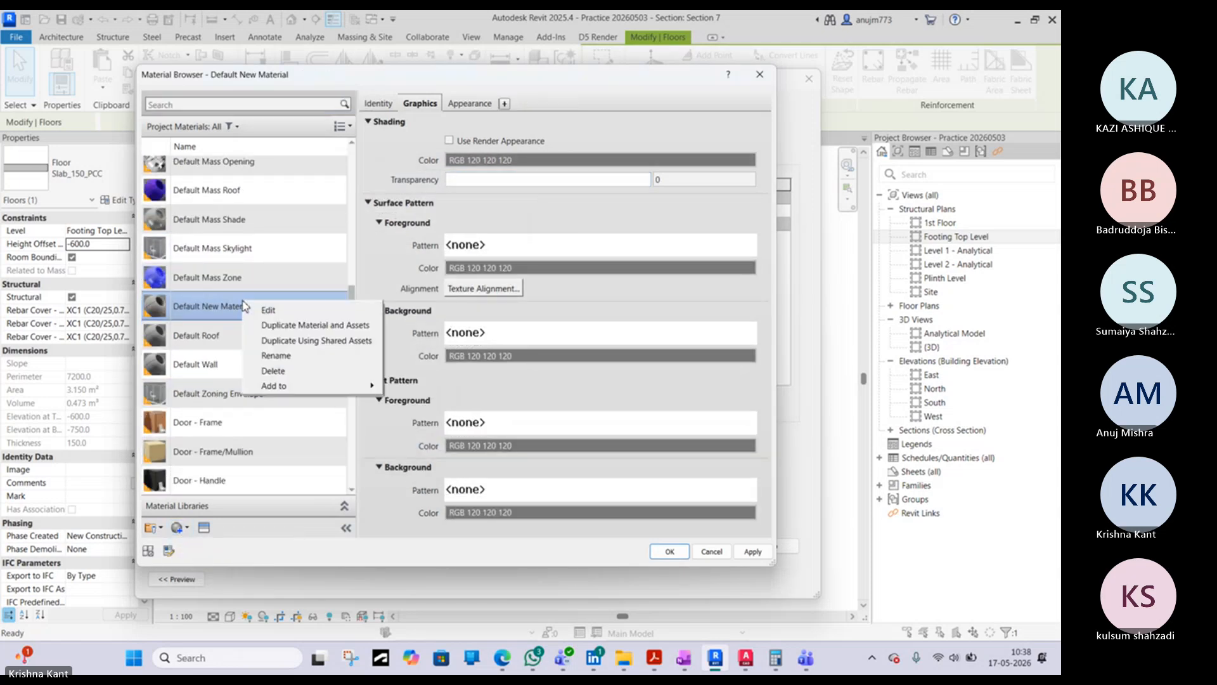
# - Look through the drafting fill patterns and the new-pattern options for the Default New Material's cut foreground
pyautogui.click(511, 423)
pyautogui.scroll(-10, 497, 348)
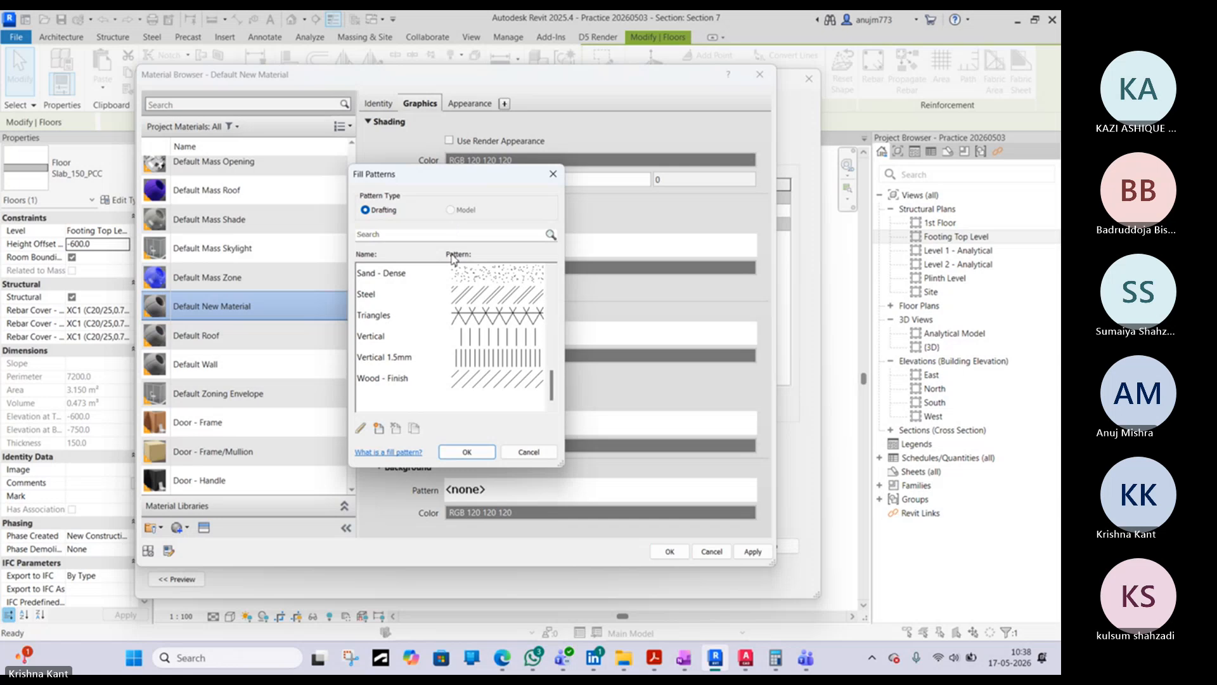
pyautogui.scroll(10, 441, 374)
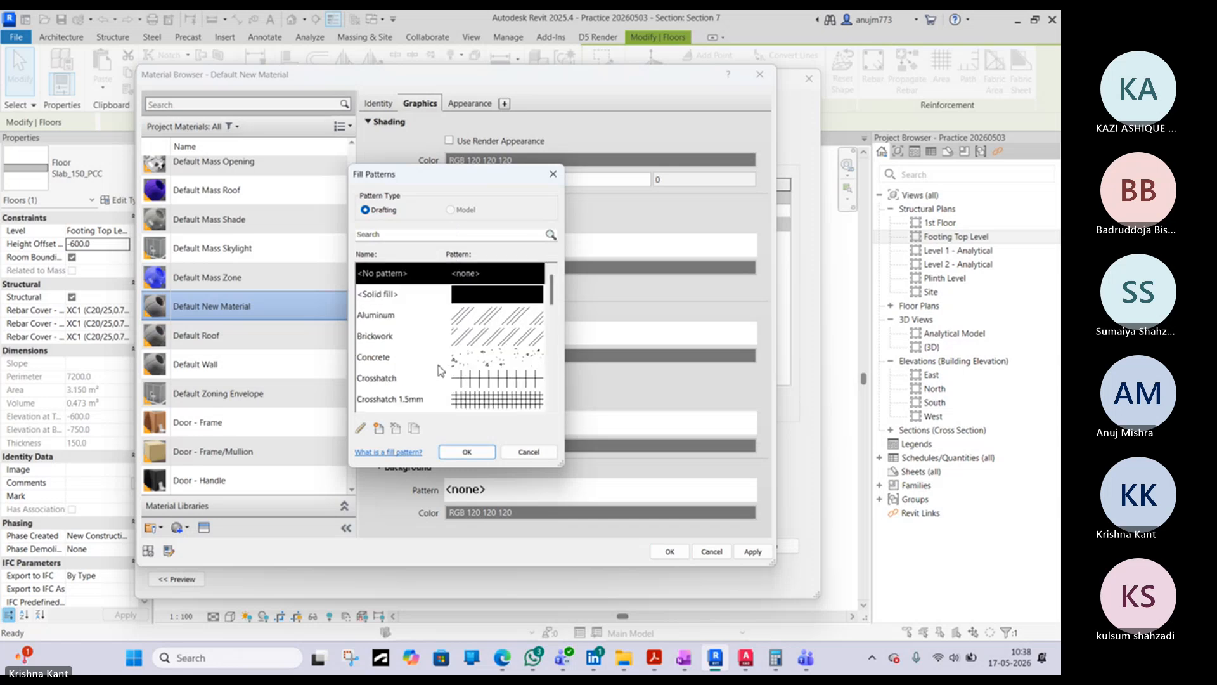
pyautogui.click(378, 429)
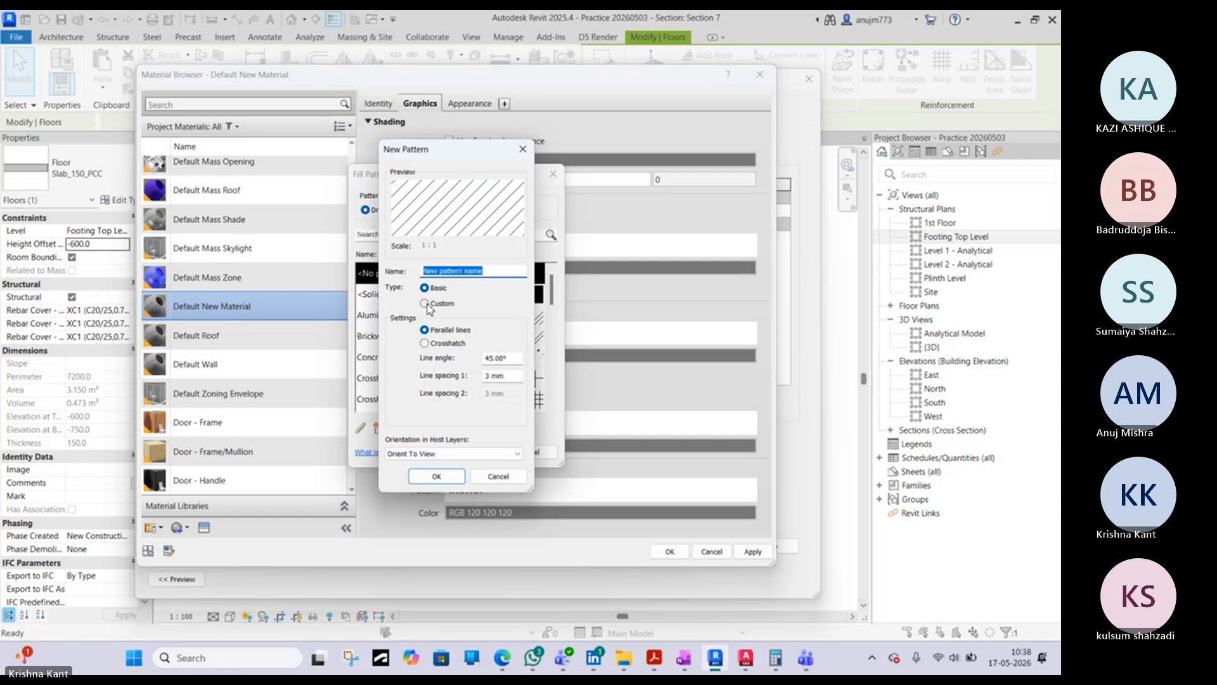
pyautogui.click(522, 149)
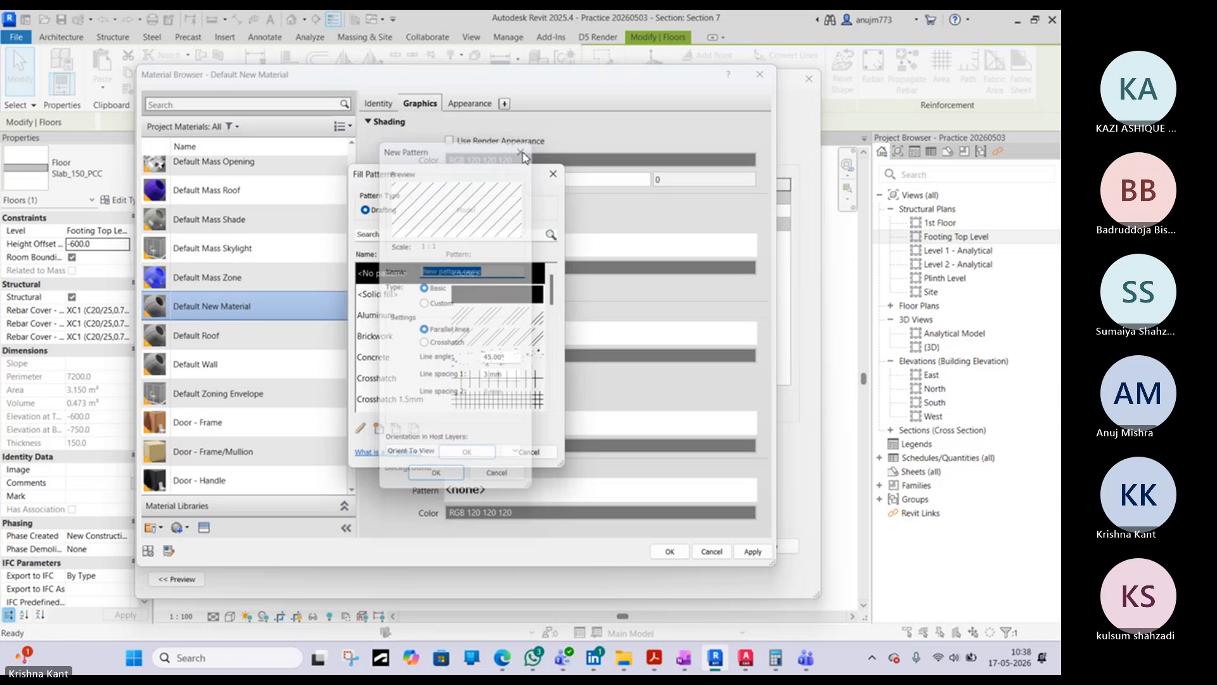
pyautogui.scroll(-3, 505, 349)
pyautogui.scroll(-5, 505, 349)
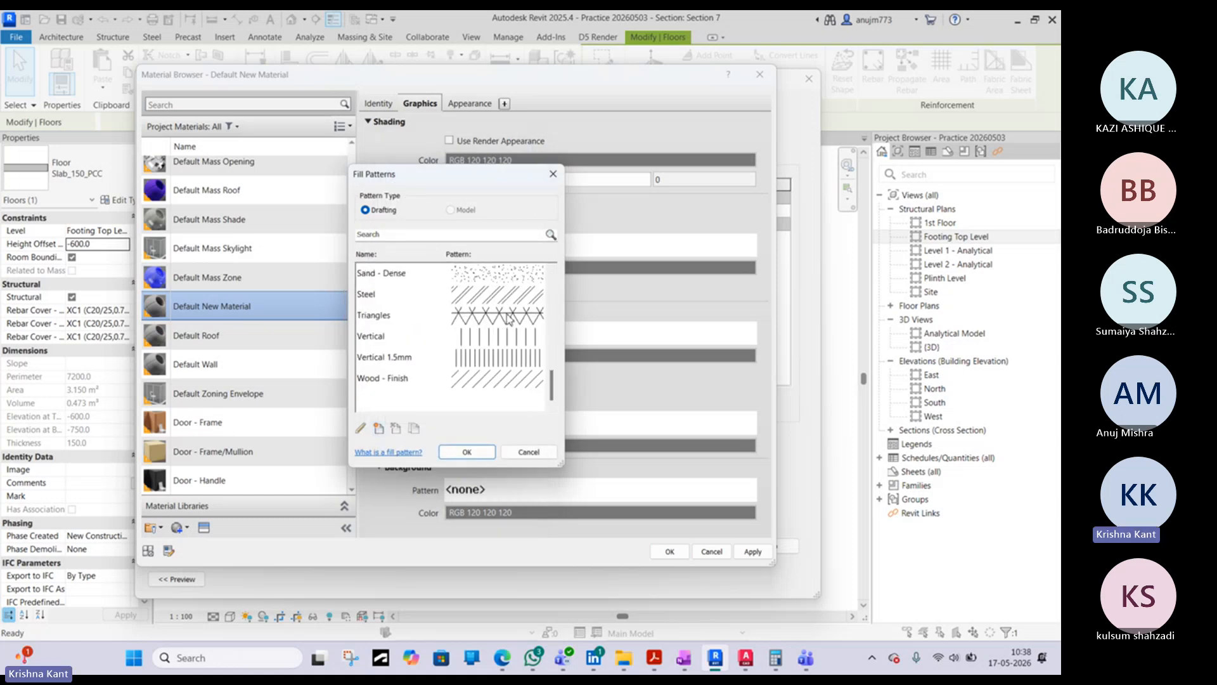
pyautogui.scroll(4, 509, 325)
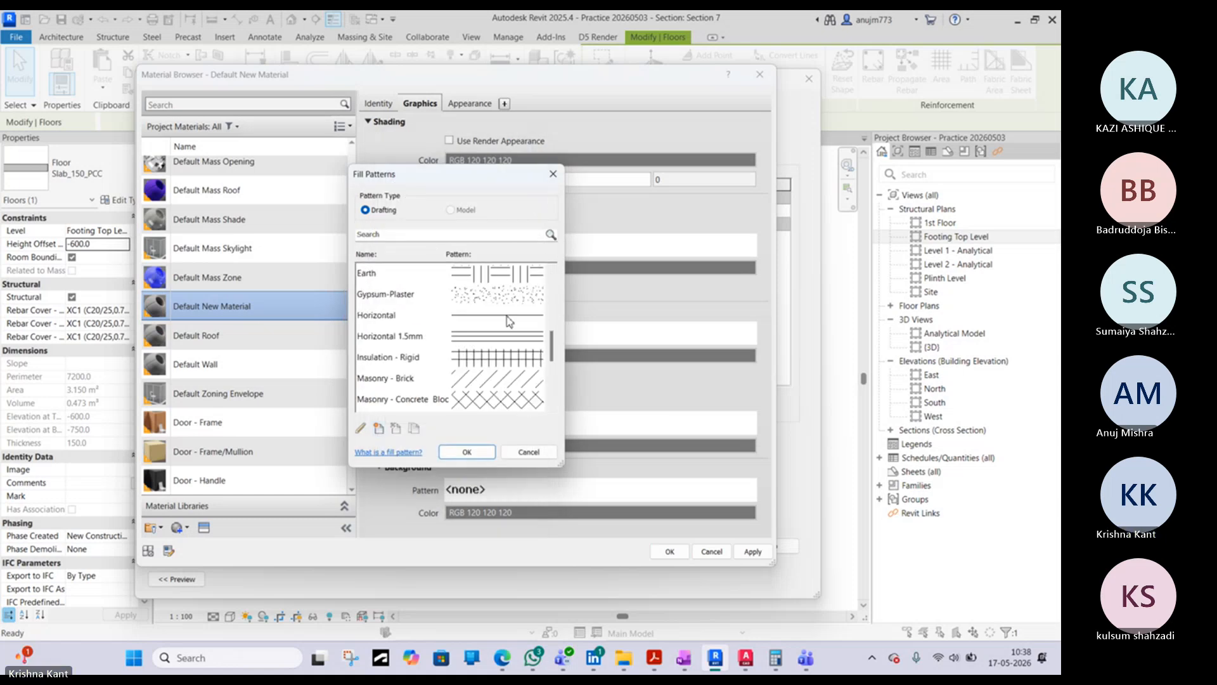
pyautogui.scroll(5, 509, 317)
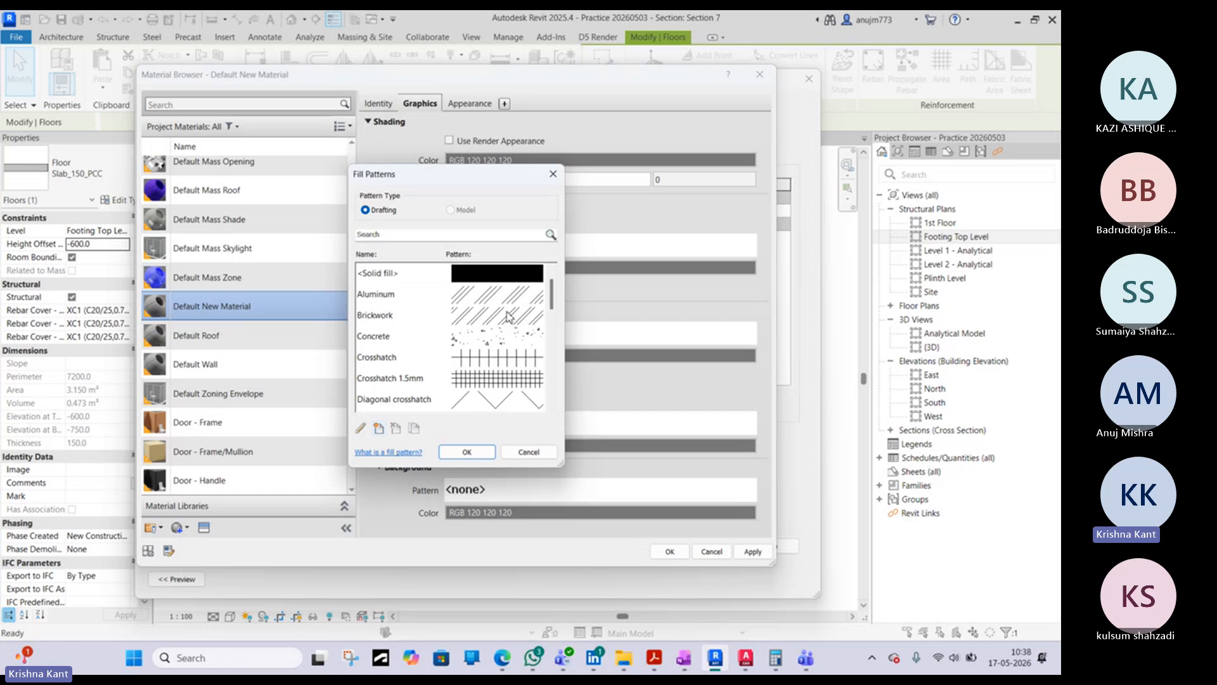
pyautogui.scroll(-4, 509, 317)
pyautogui.scroll(-4, 509, 317)
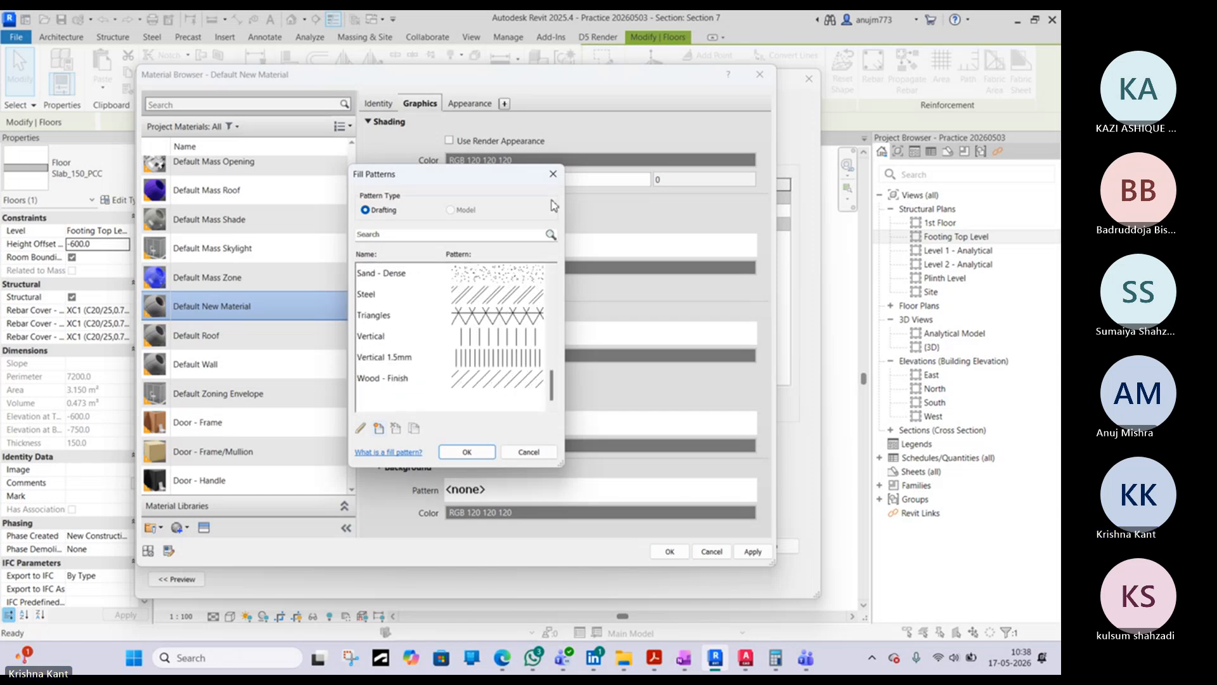
pyautogui.click(553, 173)
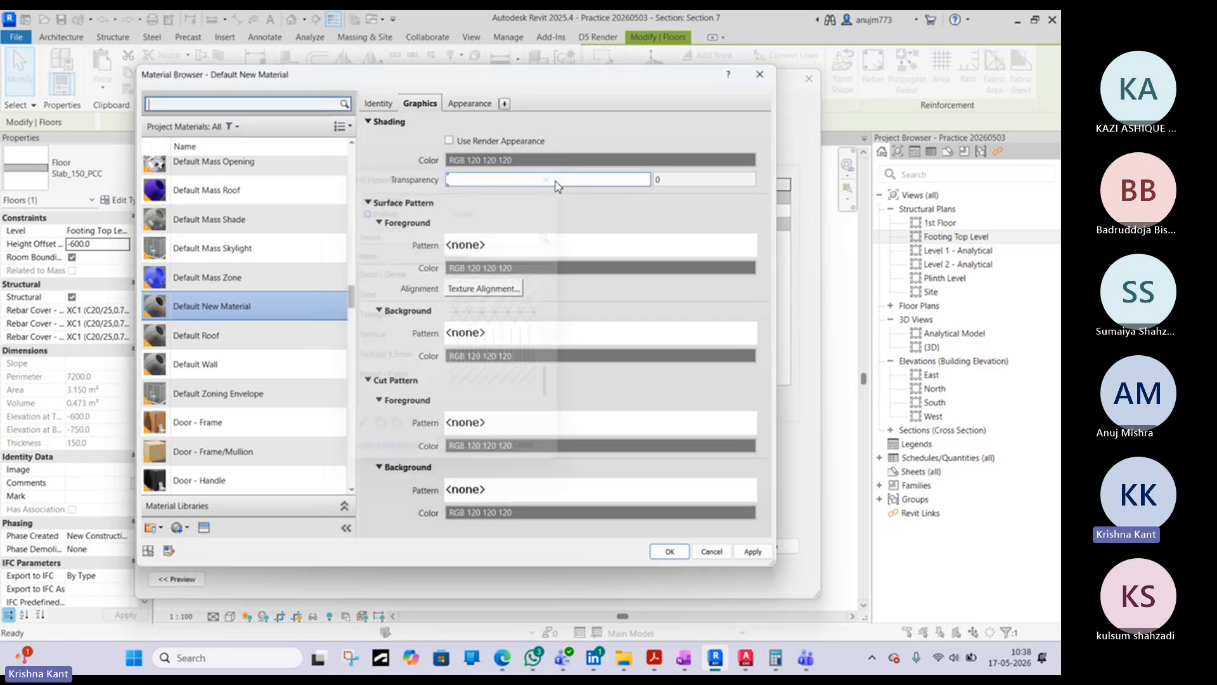
# - Discard the pending material, layer and type edits for Slab_150_Rubble SOLING and clear the floor selection
pyautogui.click(759, 75)
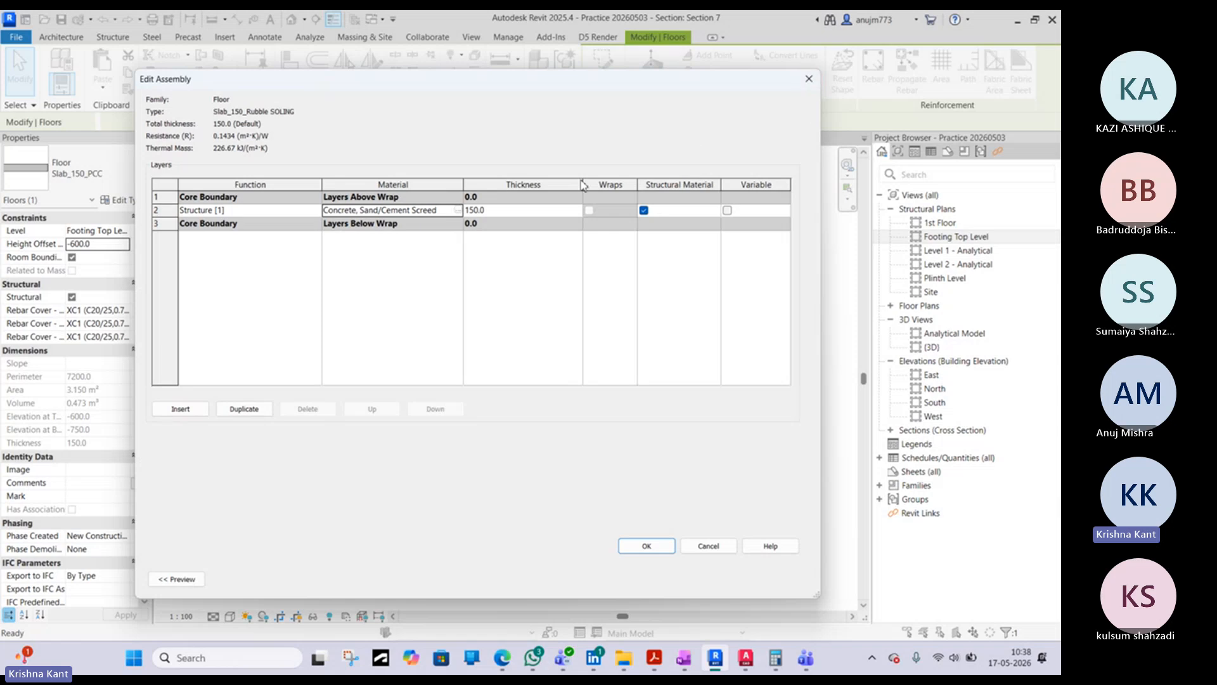
pyautogui.click(809, 79)
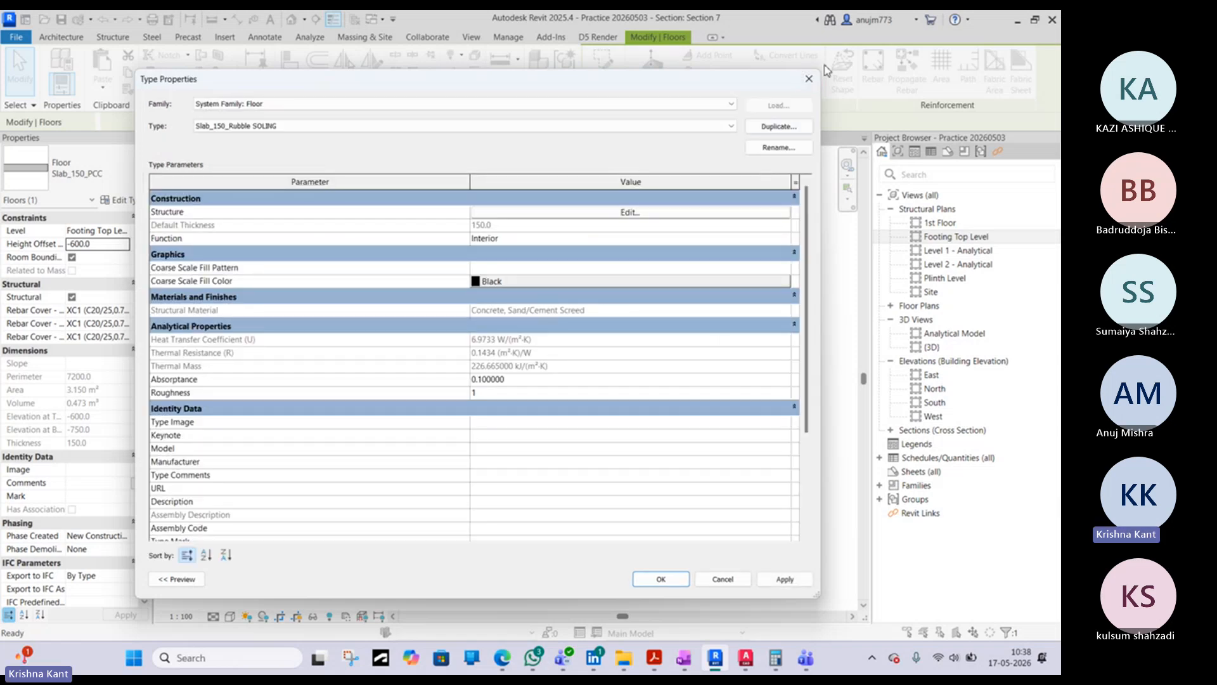
pyautogui.click(809, 78)
pyautogui.click(329, 403)
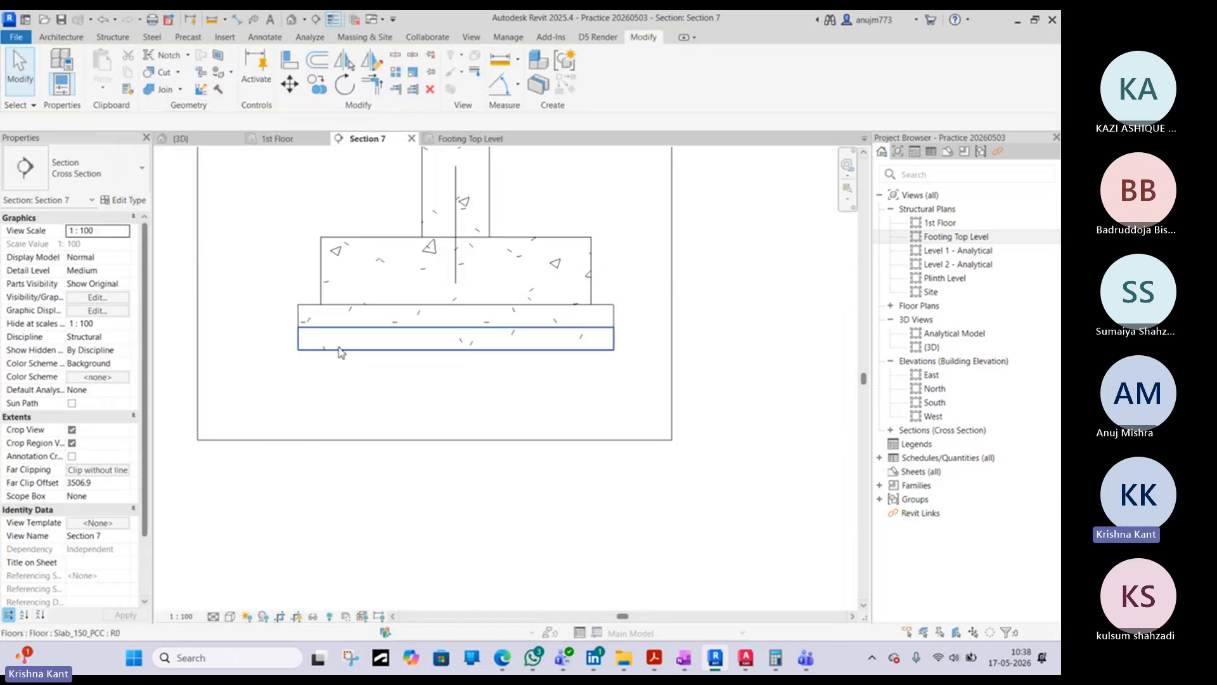
# - Compare the PCC and rubble soling layers and their labels in AutoCAD's TOILET BLOCK detail with the footing in Revit's Section 7
pyautogui.click(746, 662)
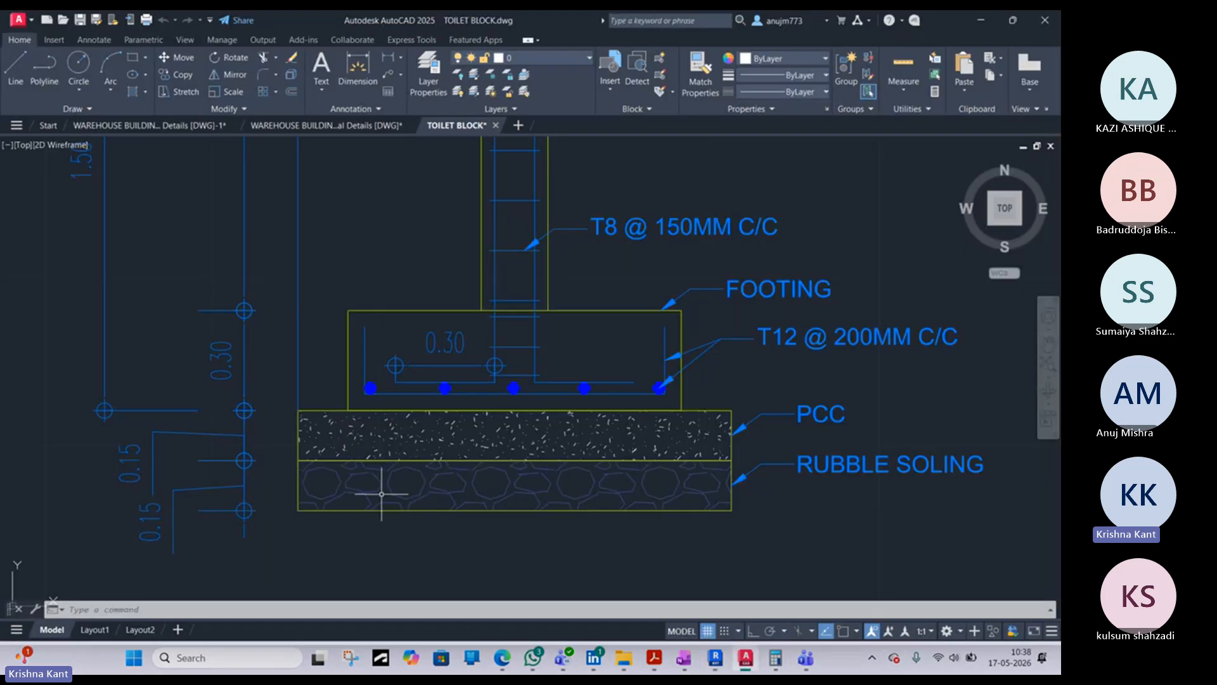
pyautogui.hotkey('alt', 'Tab')
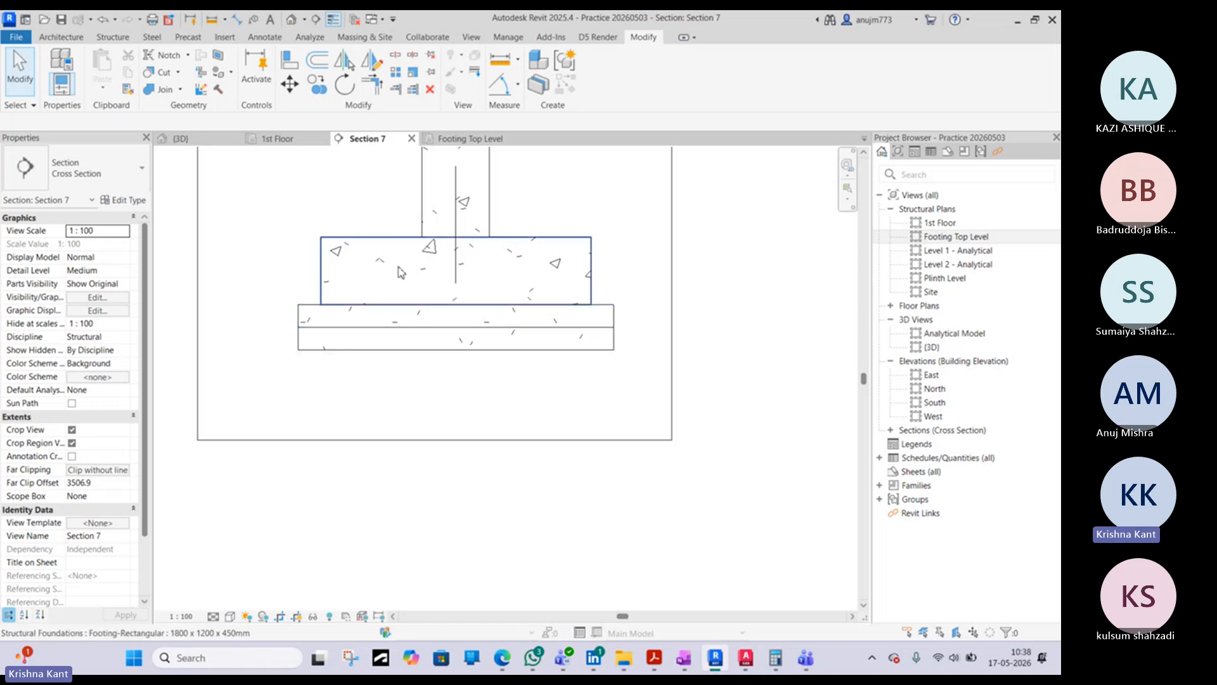
pyautogui.moveTo(401, 272); pyautogui.dragTo(377, 392, button='middle')
pyautogui.click(742, 666)
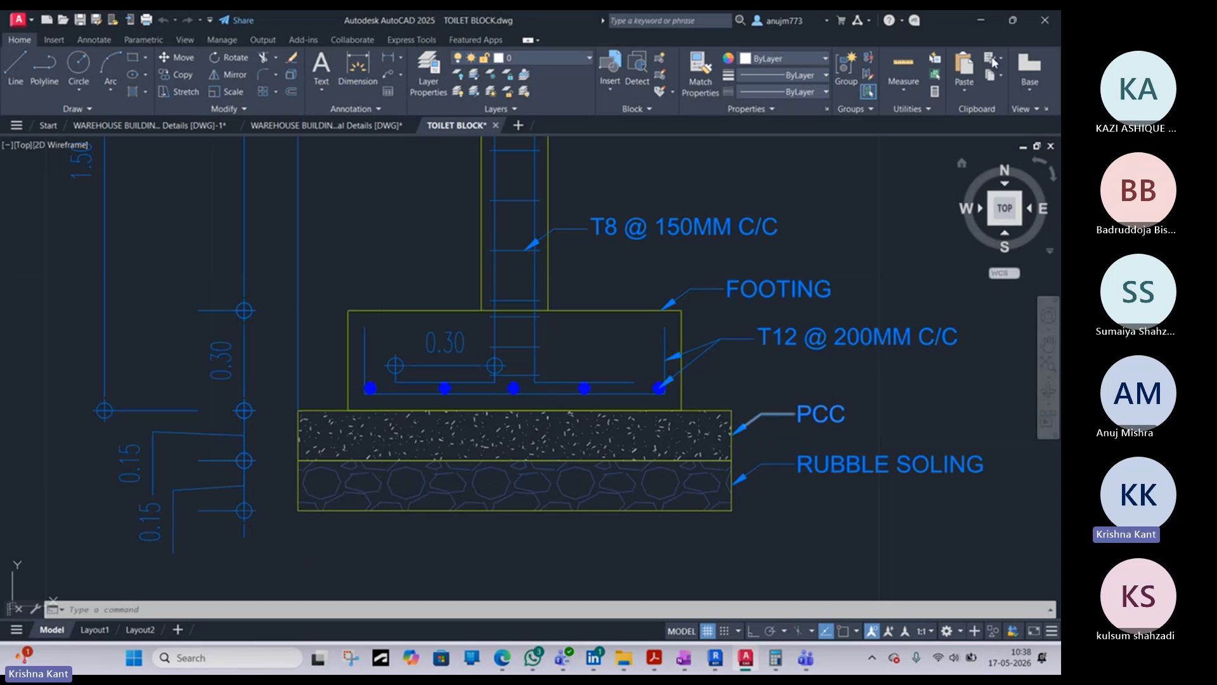
pyautogui.hotkey('alt', 'Tab')
# - Widen Section 7's crop region outward on the plinth beam side, toward the level markers
pyautogui.moveTo(540, 436); pyautogui.dragTo(478, 399, button='middle')
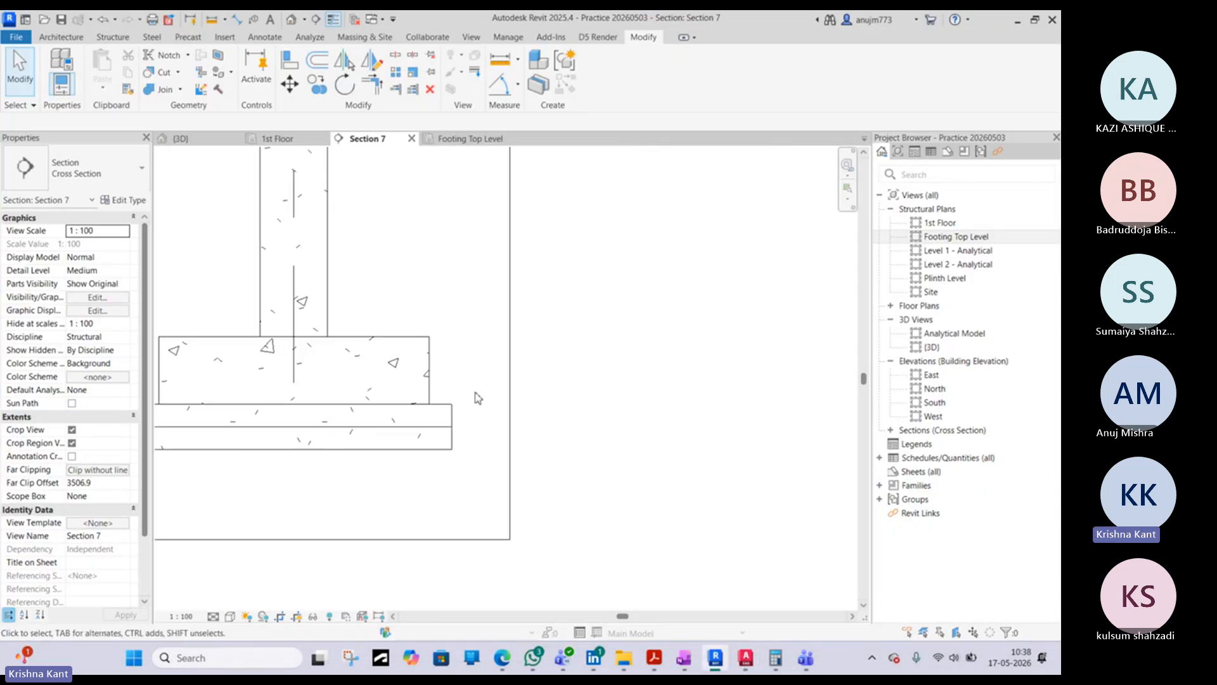
pyautogui.click(509, 379)
pyautogui.scroll(-3, 515, 363)
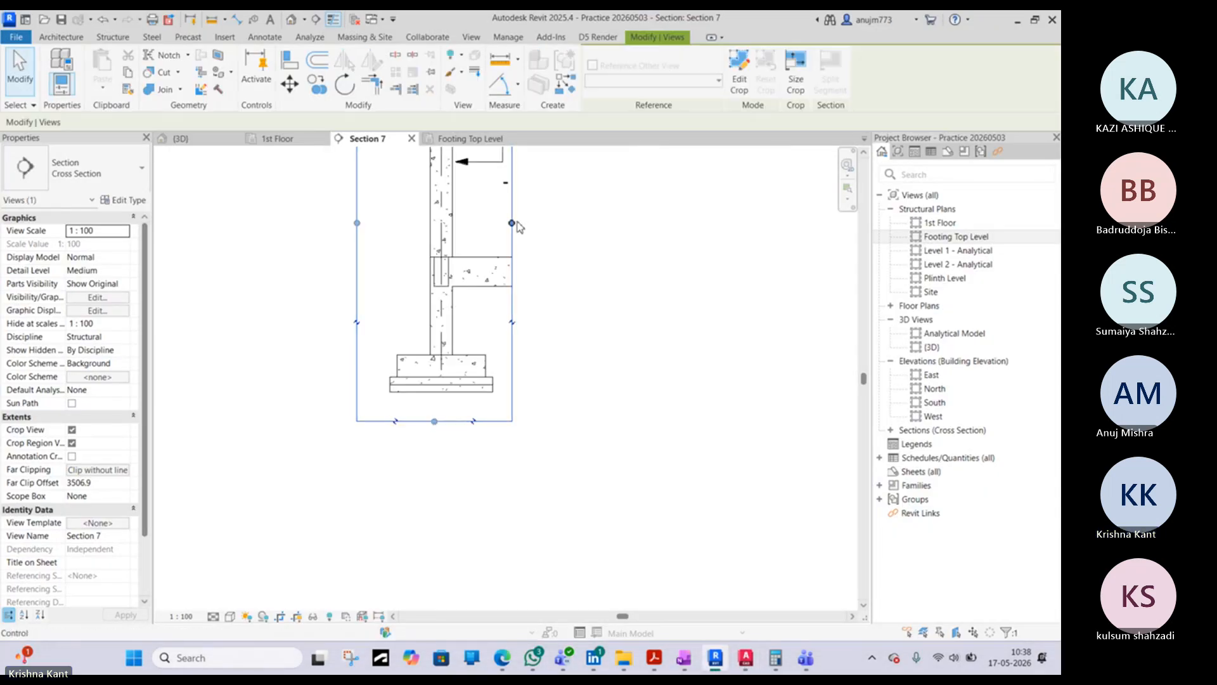
pyautogui.moveTo(546, 221); pyautogui.dragTo(575, 223)
pyautogui.click(277, 326)
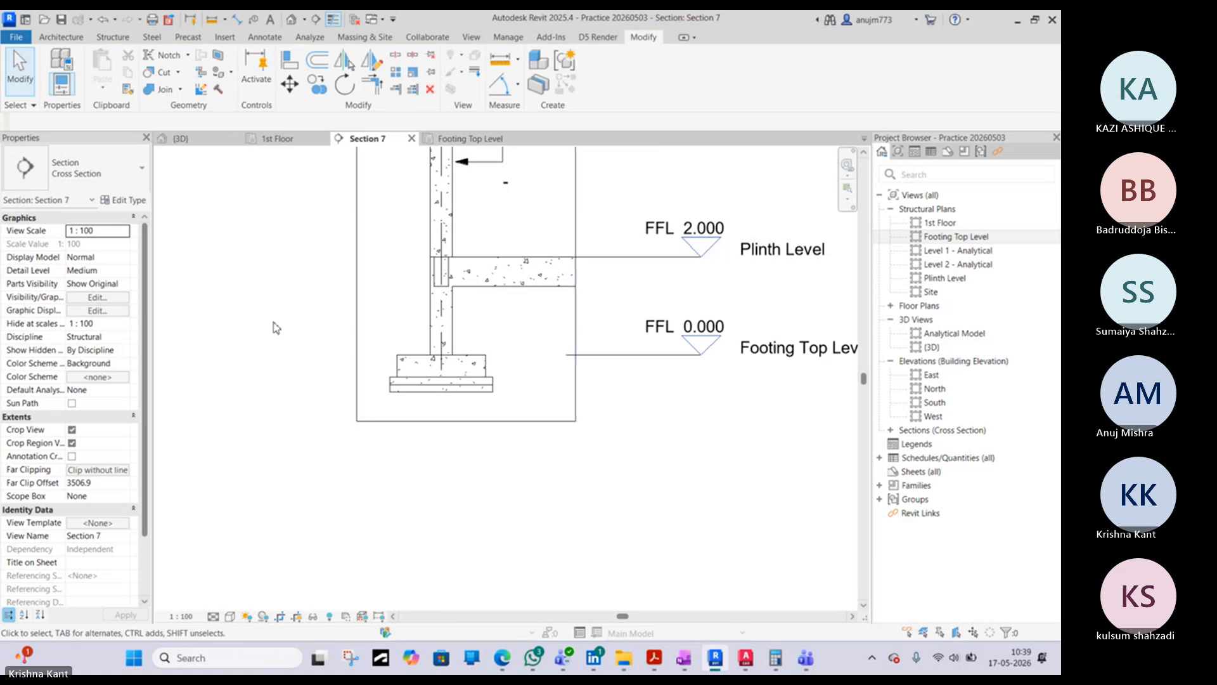
# - Try to tag the PCC layer beneath the footing by category in Section 7, checking the tag previews on neighbouring elements
pyautogui.press('t')
pyautogui.press('g')
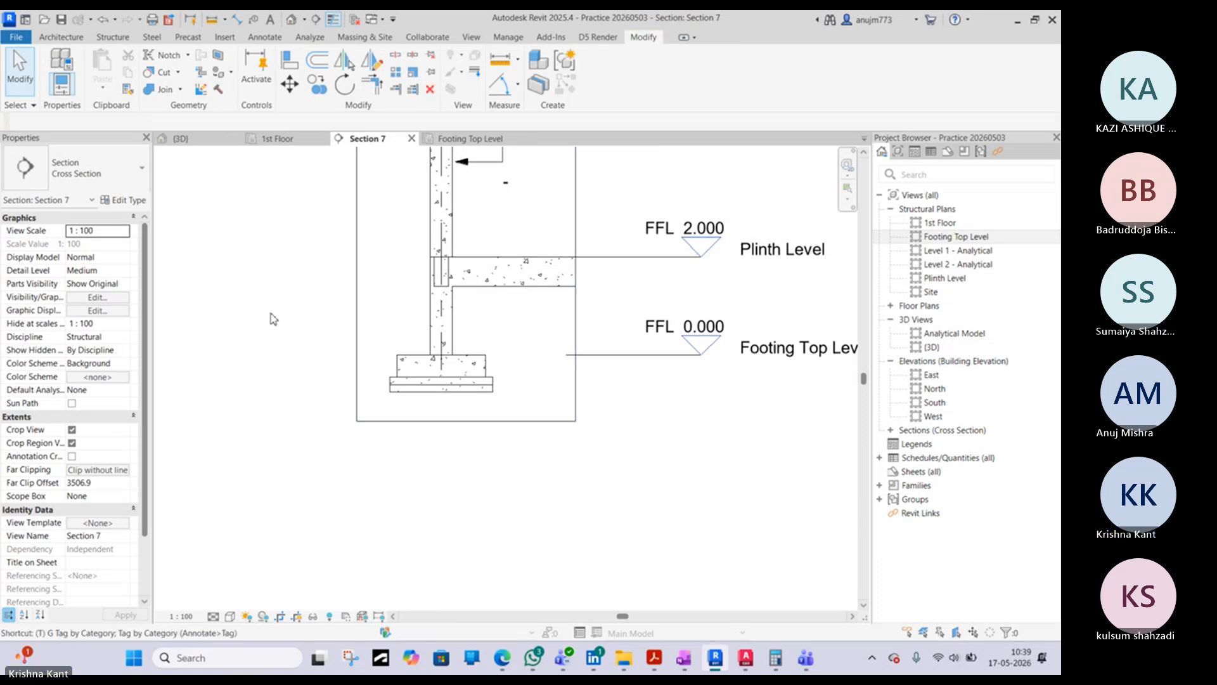
pyautogui.scroll(3, 501, 369)
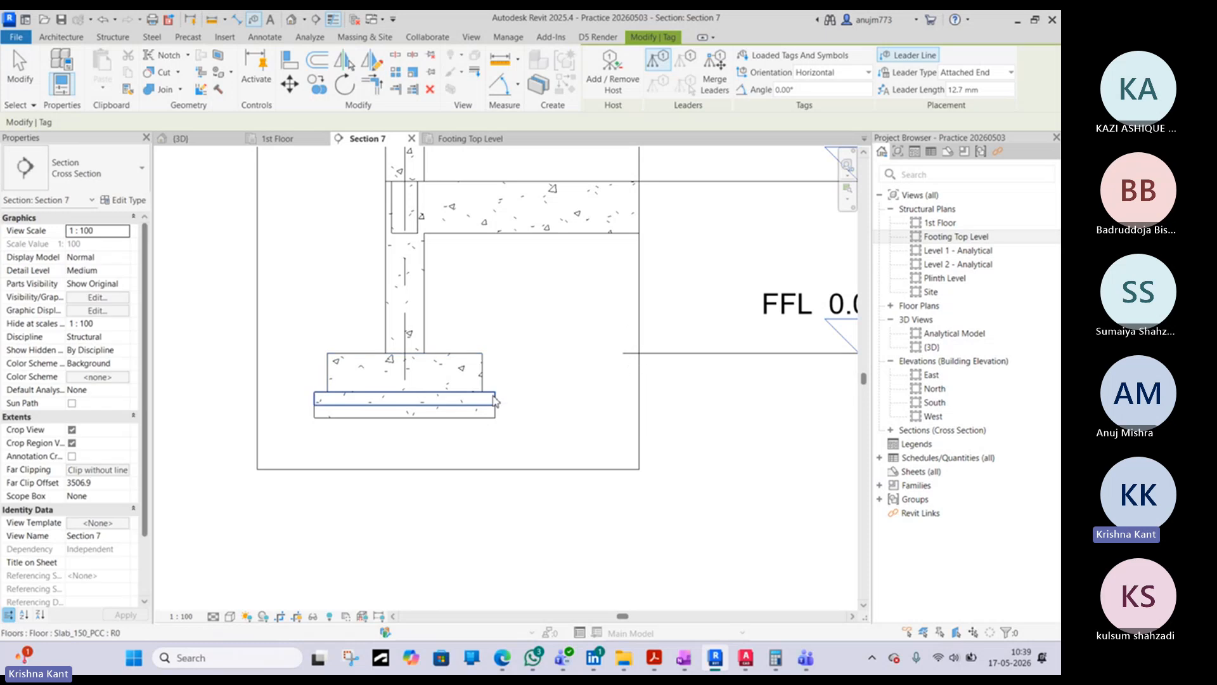
pyautogui.scroll(2, 495, 399)
pyautogui.scroll(-2, 495, 400)
pyautogui.scroll(2, 498, 400)
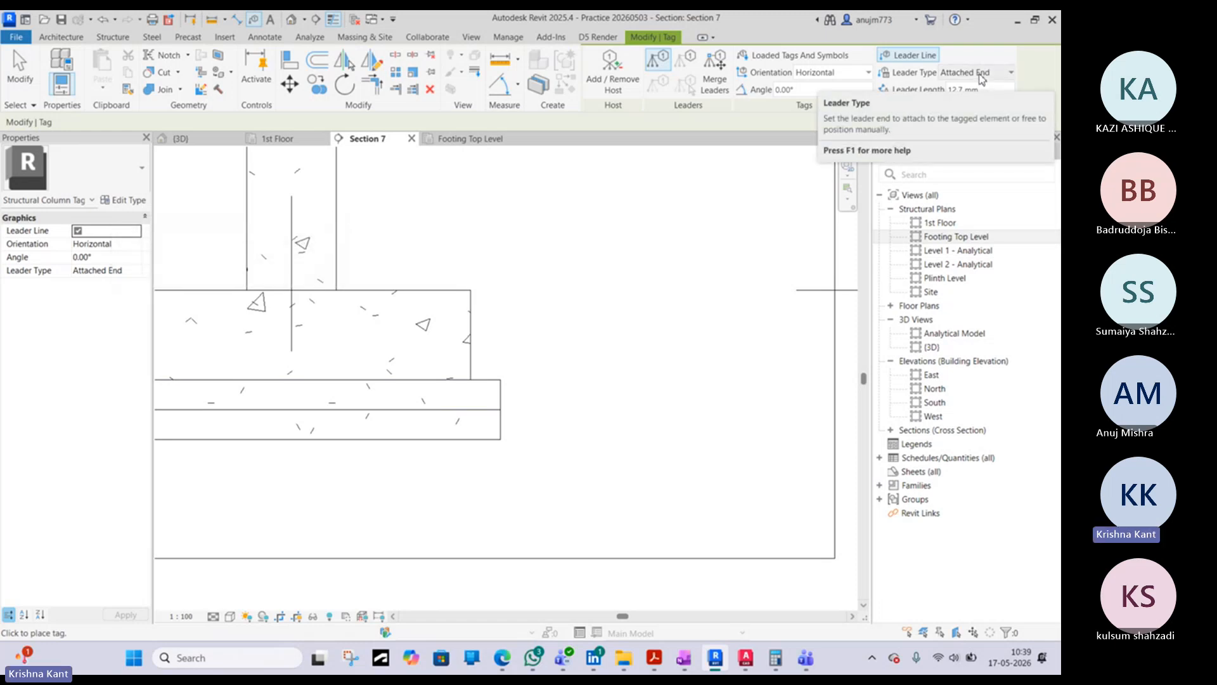
pyautogui.scroll(-4, 223, 298)
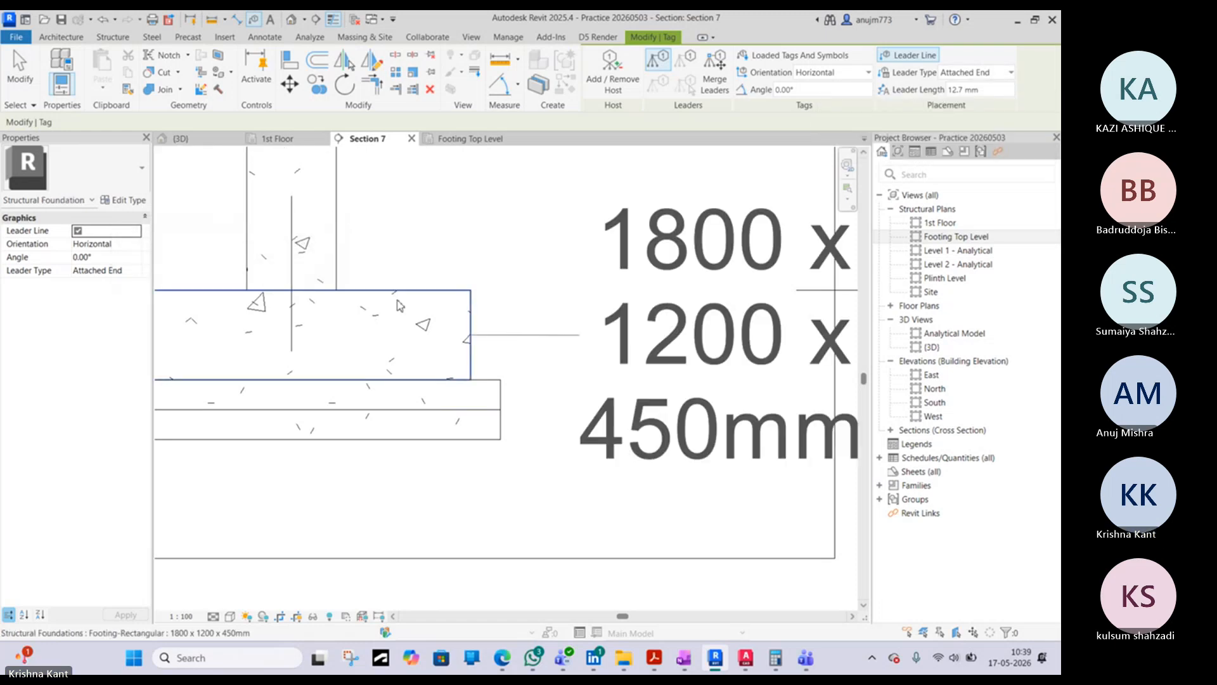
pyautogui.scroll(-3, 374, 352)
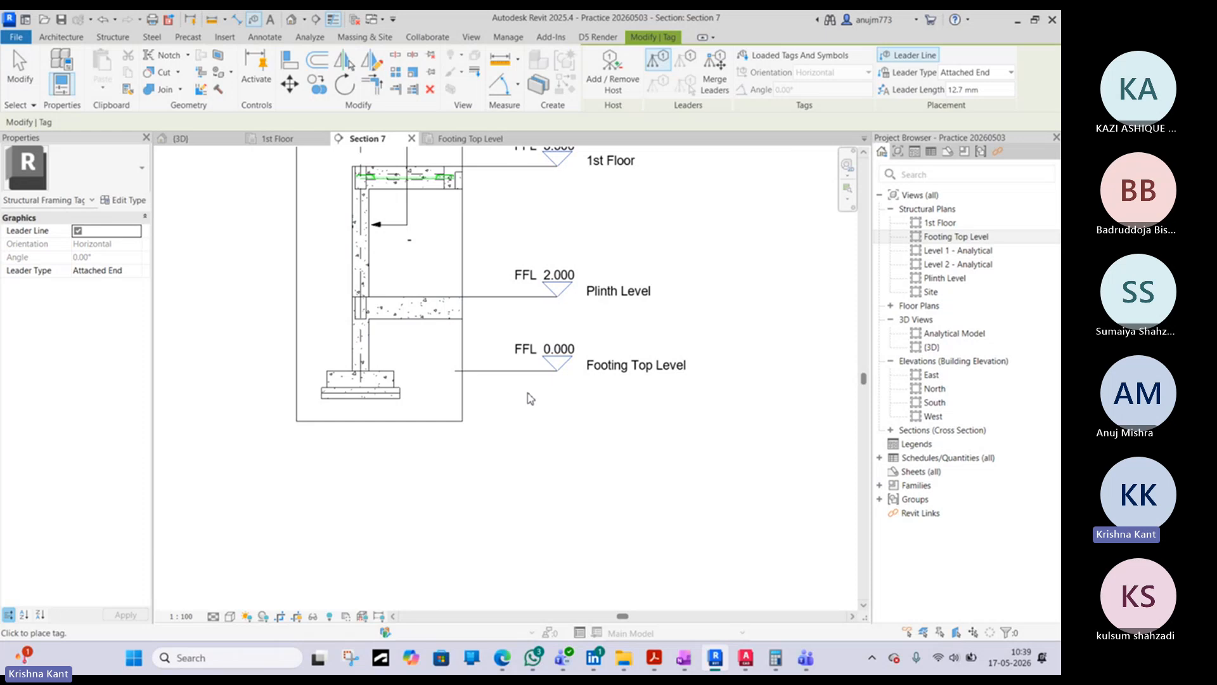
pyautogui.scroll(5, 389, 402)
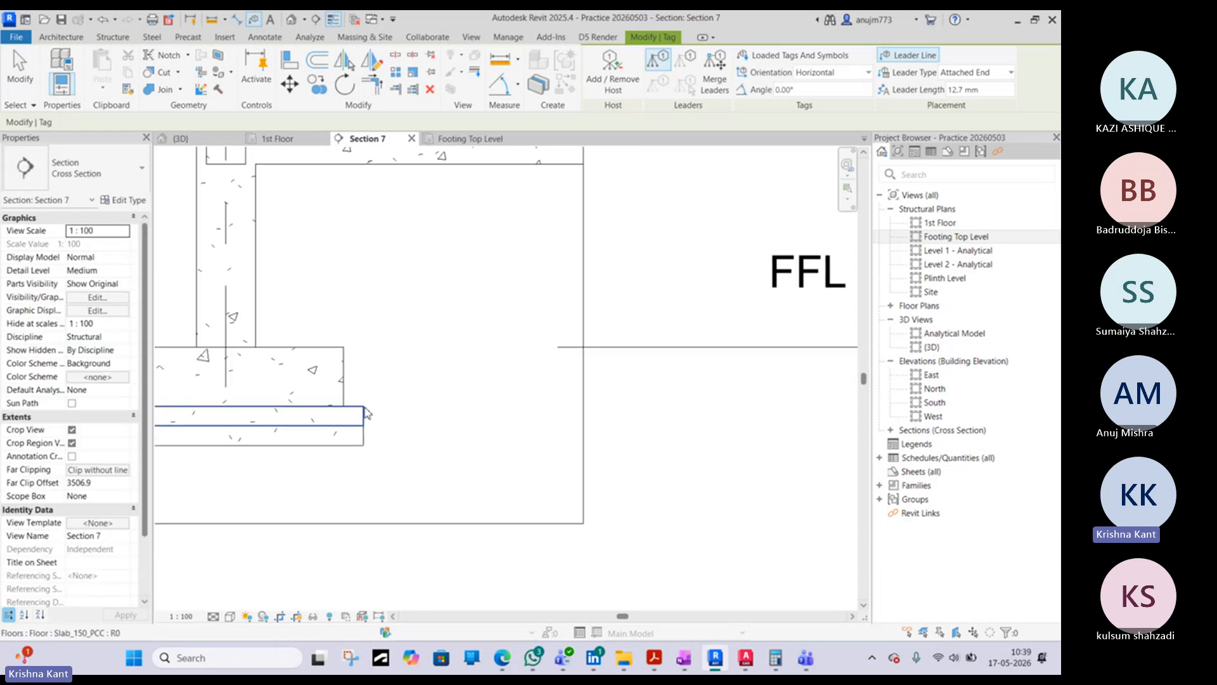
pyautogui.scroll(-5, 366, 413)
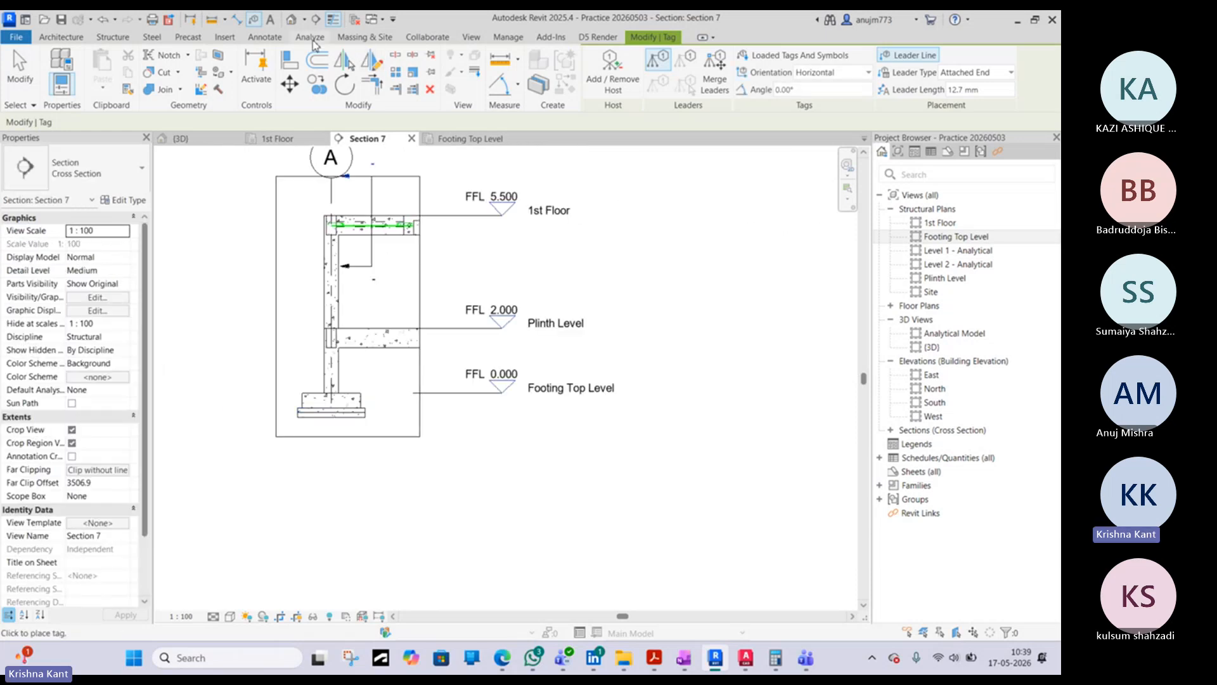
# - Start loading a family from the library and go up to the India folder
pyautogui.click(224, 38)
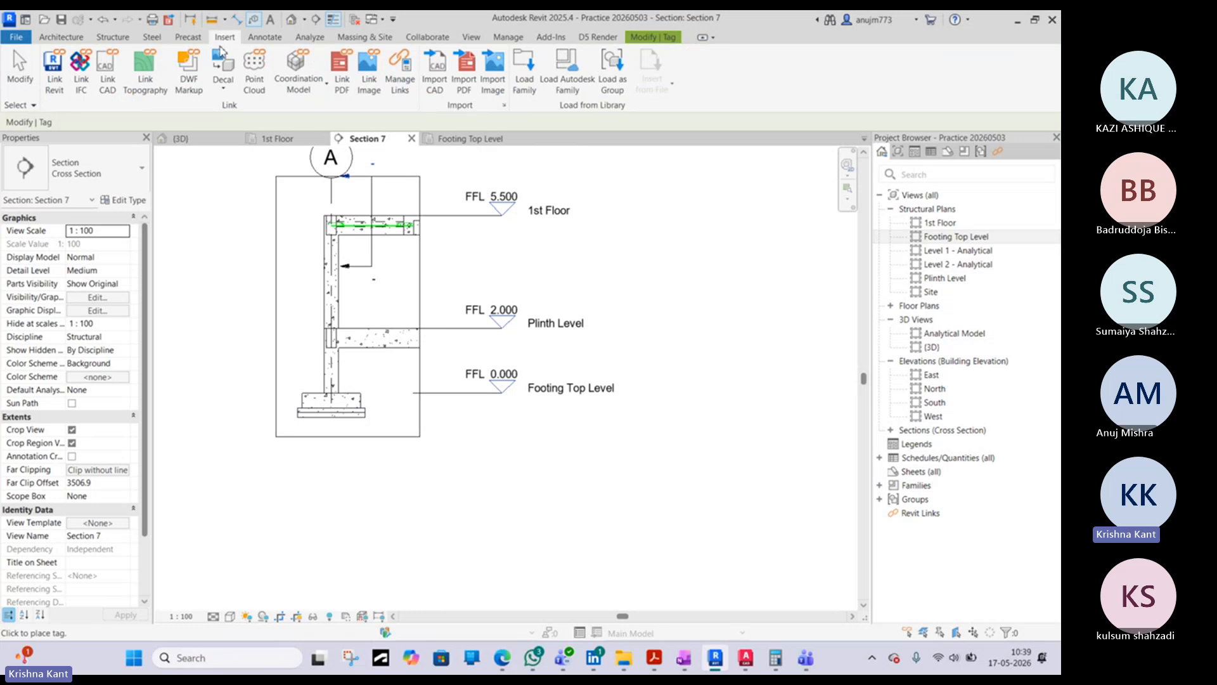
pyautogui.click(526, 89)
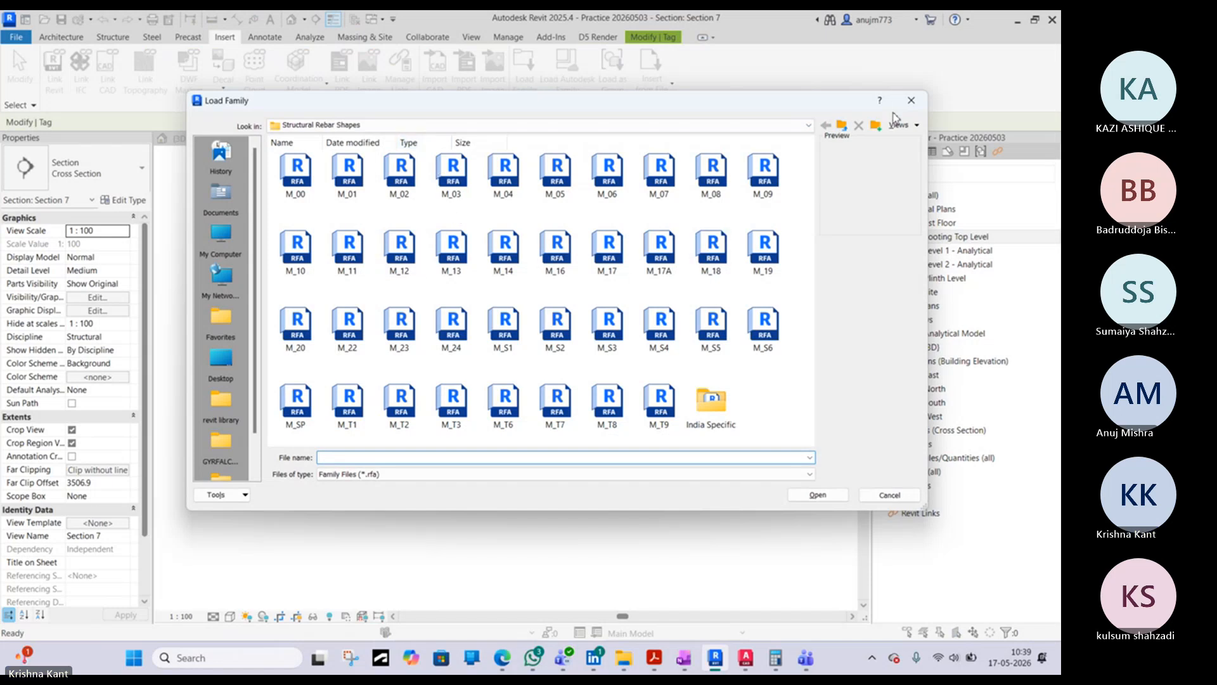
pyautogui.click(842, 126)
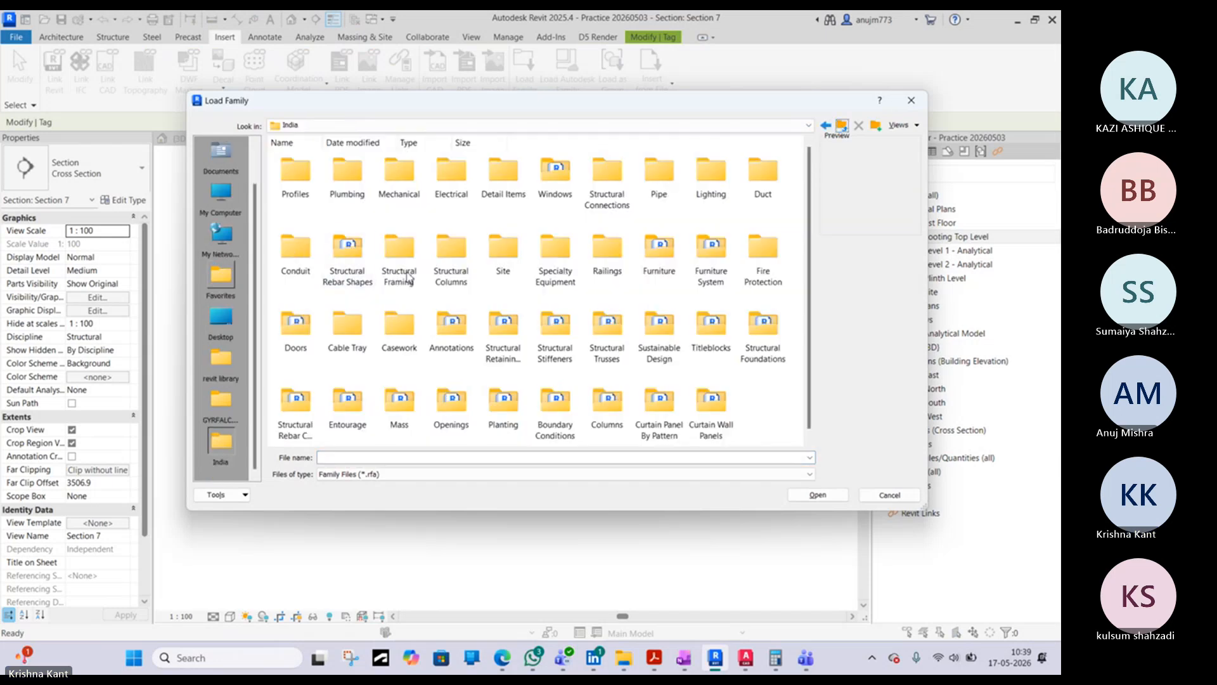
pyautogui.scroll(-1, 614, 209)
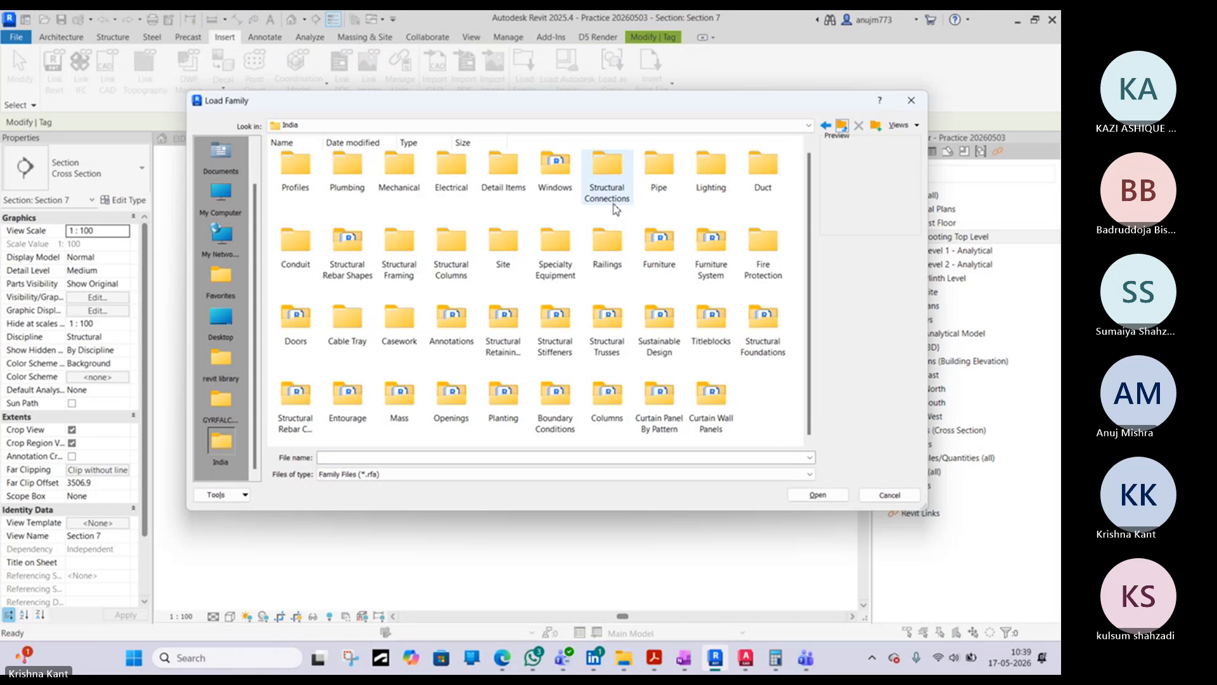
pyautogui.scroll(1, 611, 219)
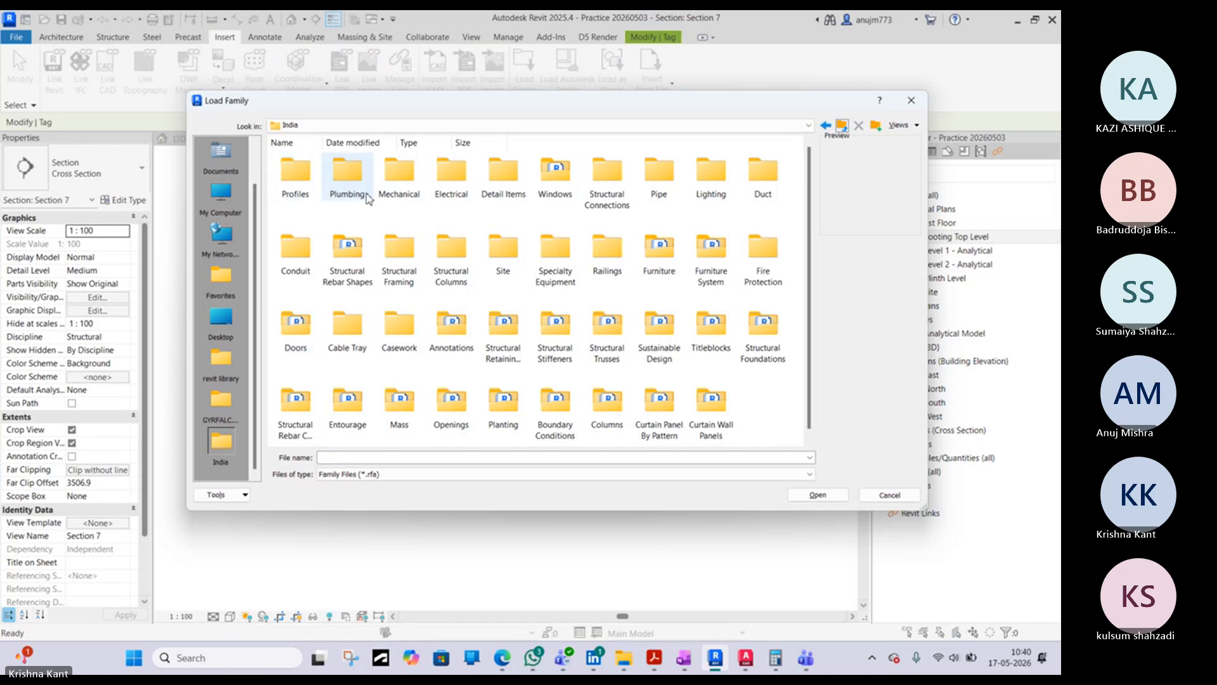
# - Check the Detail Items family folder for a suitable tag, then return to the India folder
pyautogui.doubleClick(504, 185)
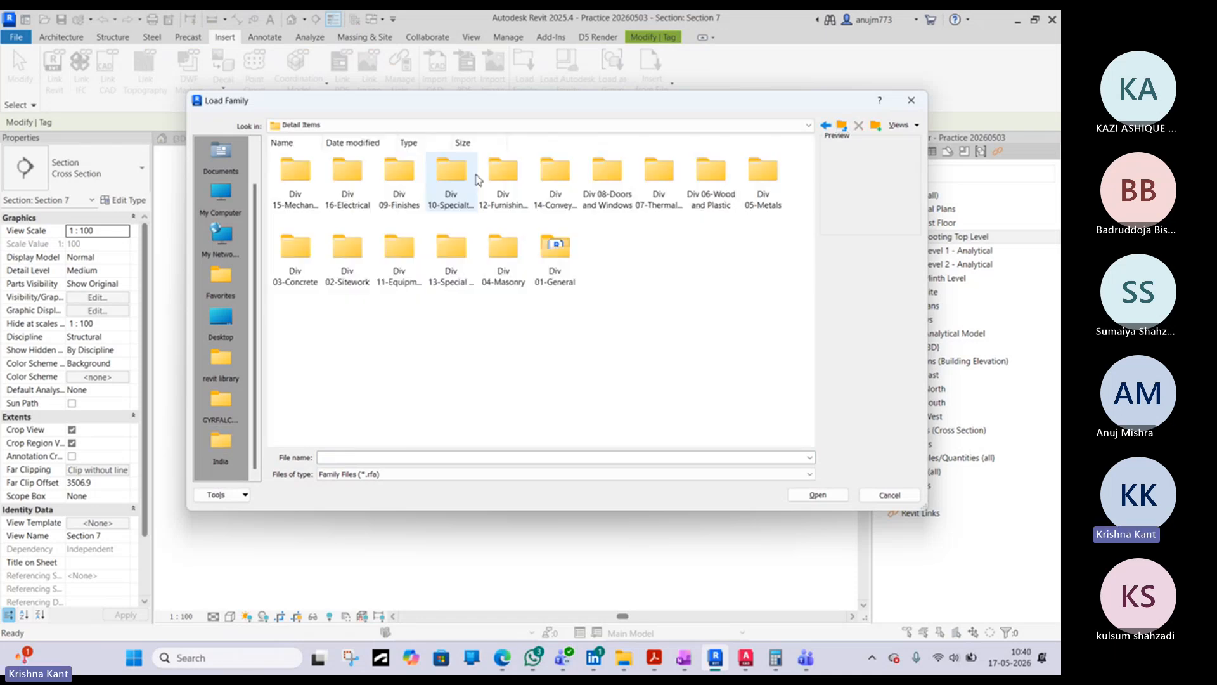
pyautogui.click(841, 127)
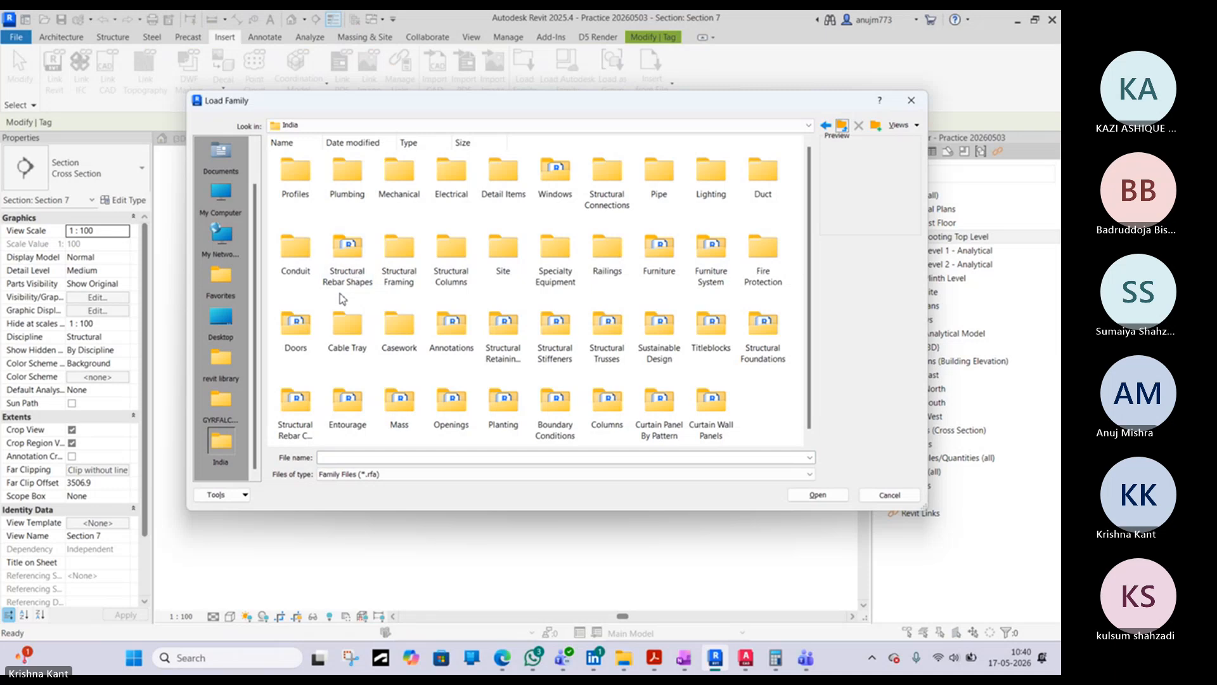
pyautogui.scroll(-1, 347, 314)
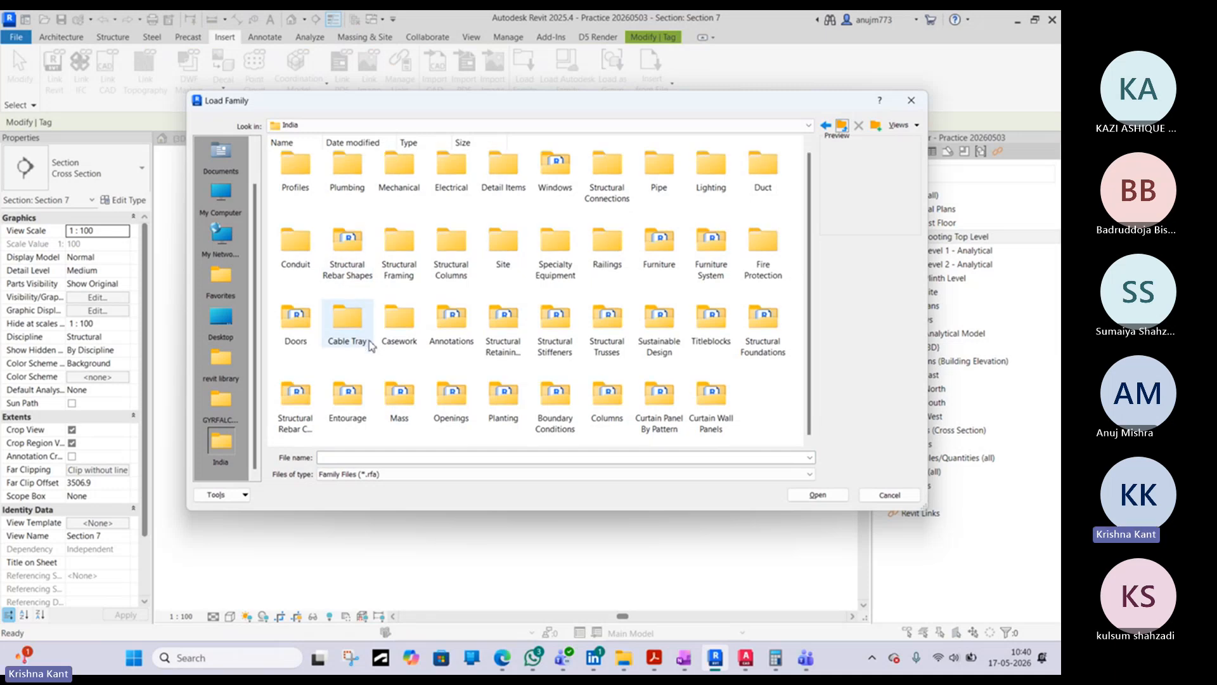
pyautogui.click(507, 173)
pyautogui.doubleClick(507, 173)
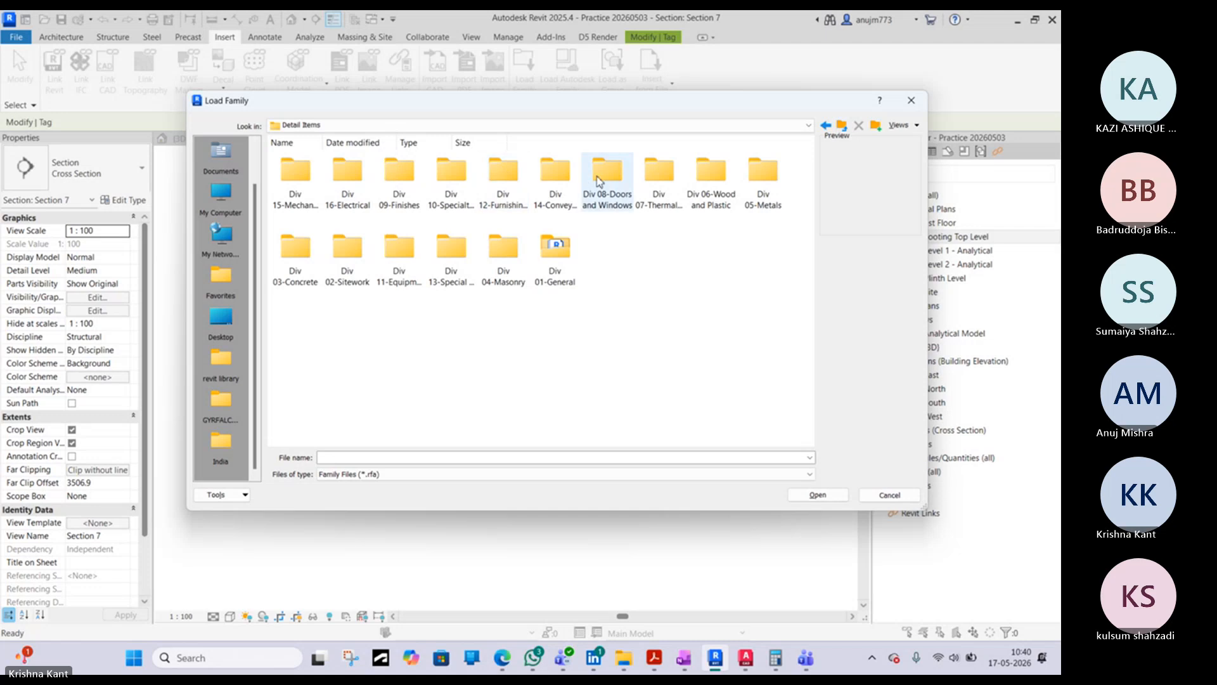
pyautogui.click(846, 127)
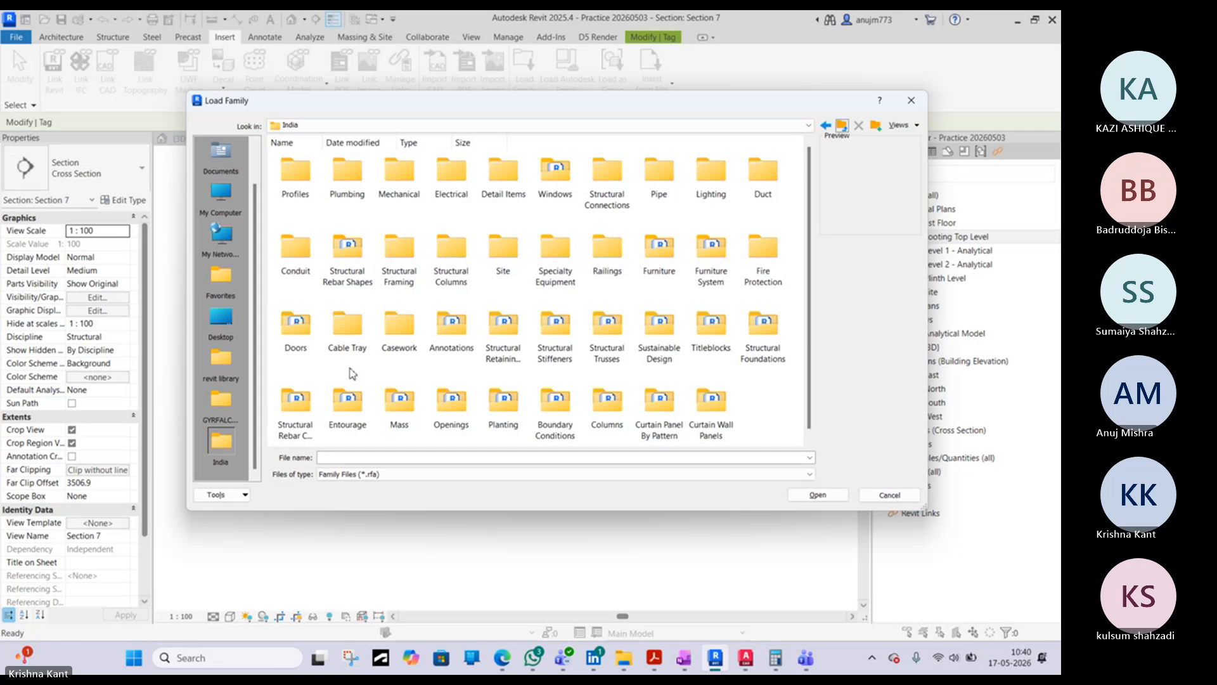
# - Open the Annotations family folder and preview its grid head, level head, section tail, north arrow and section head families
pyautogui.doubleClick(452, 327)
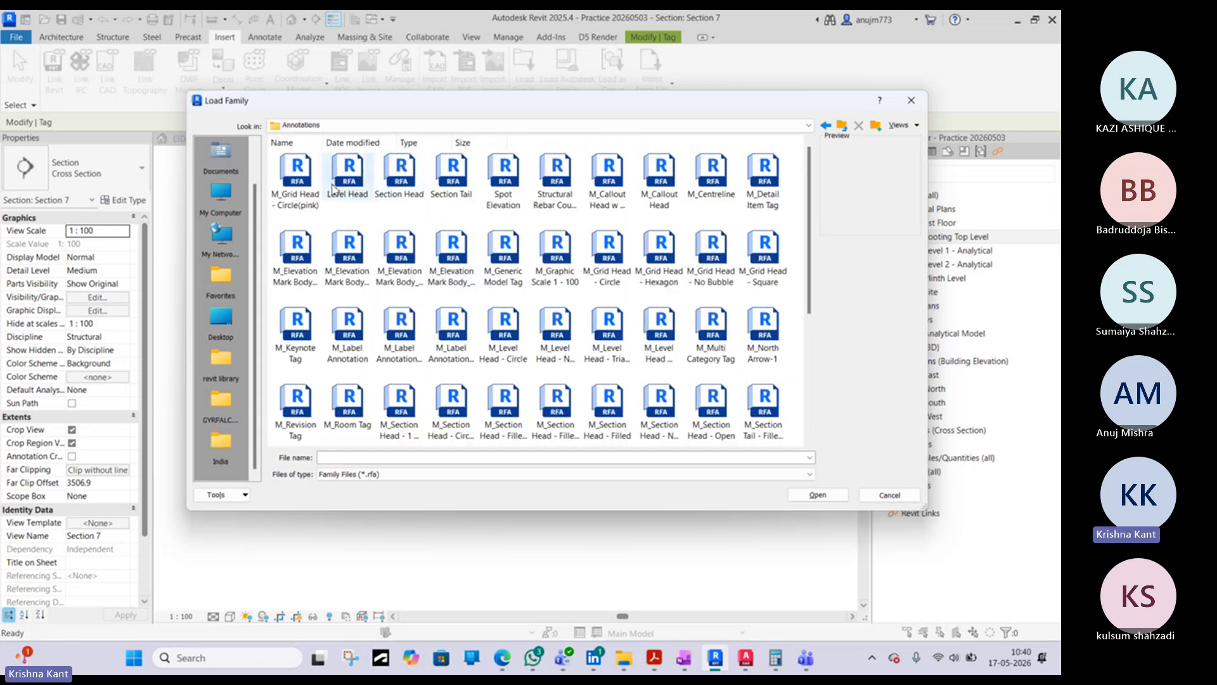
pyautogui.click(296, 177)
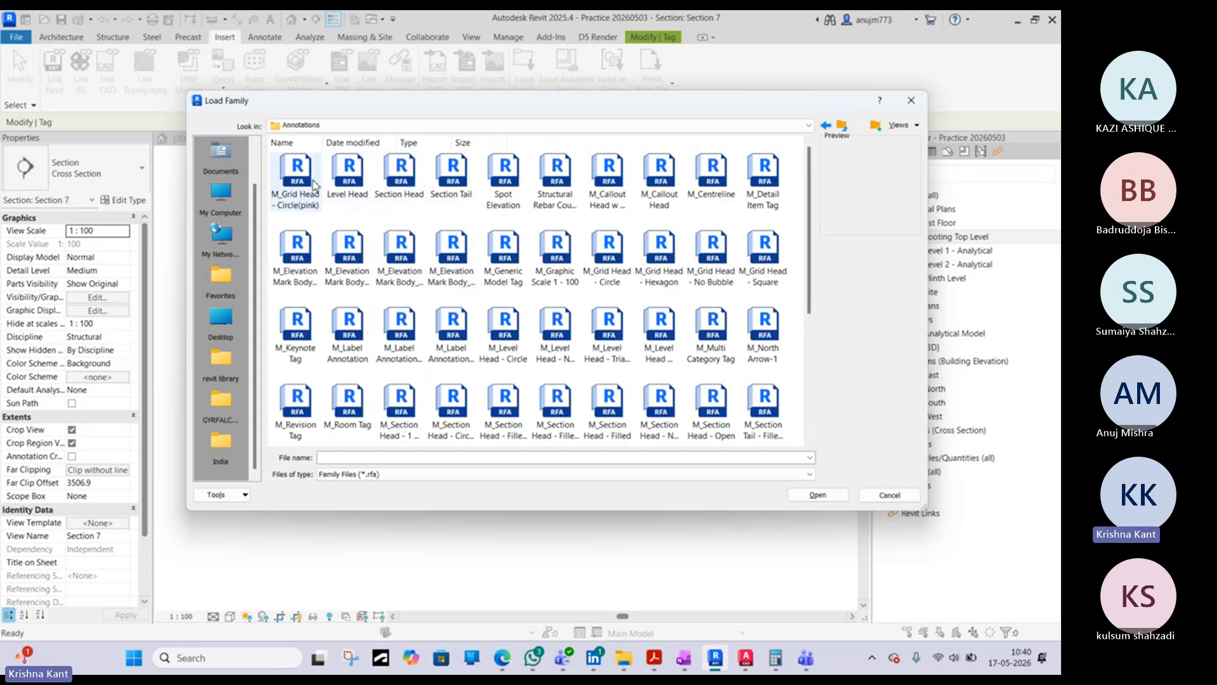
pyautogui.click(355, 187)
pyautogui.click(453, 181)
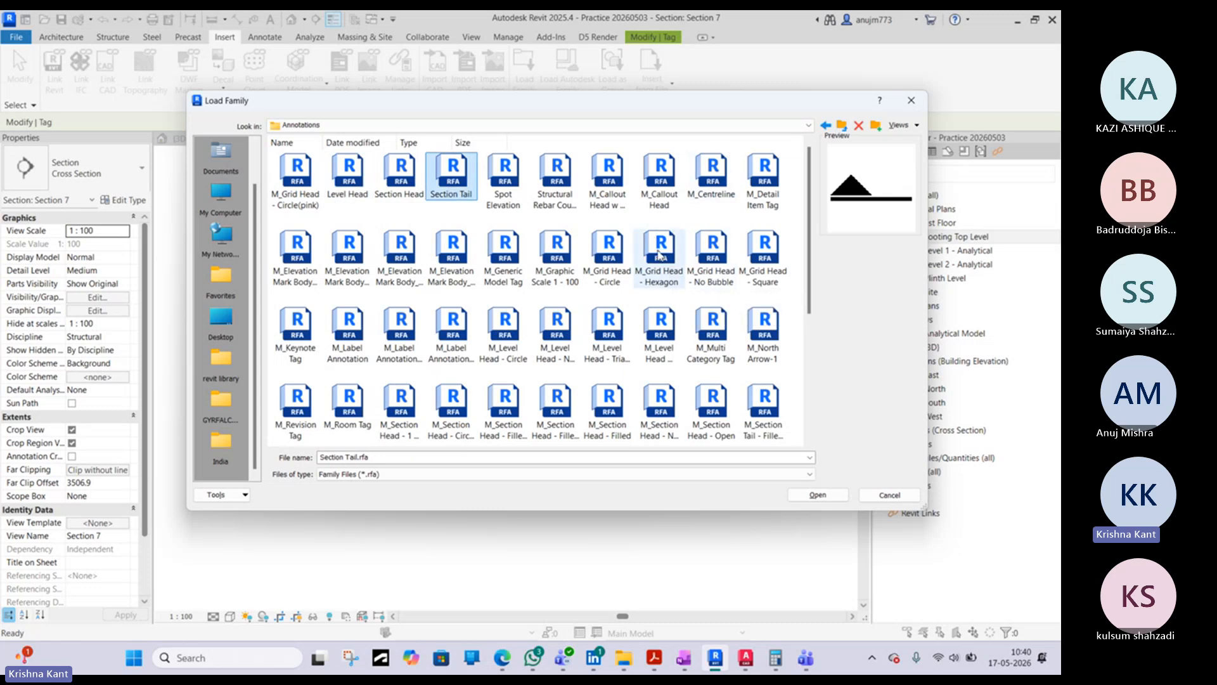
pyautogui.scroll(-3, 659, 254)
pyautogui.click(763, 225)
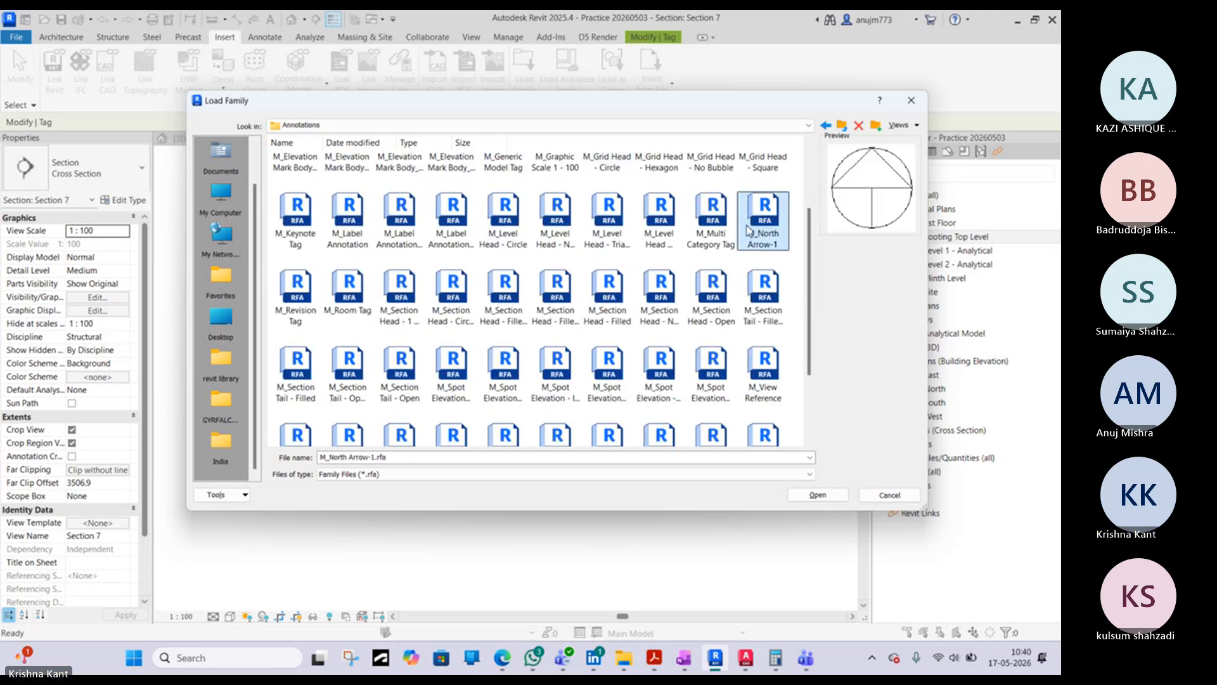
pyautogui.click(609, 292)
pyautogui.click(504, 291)
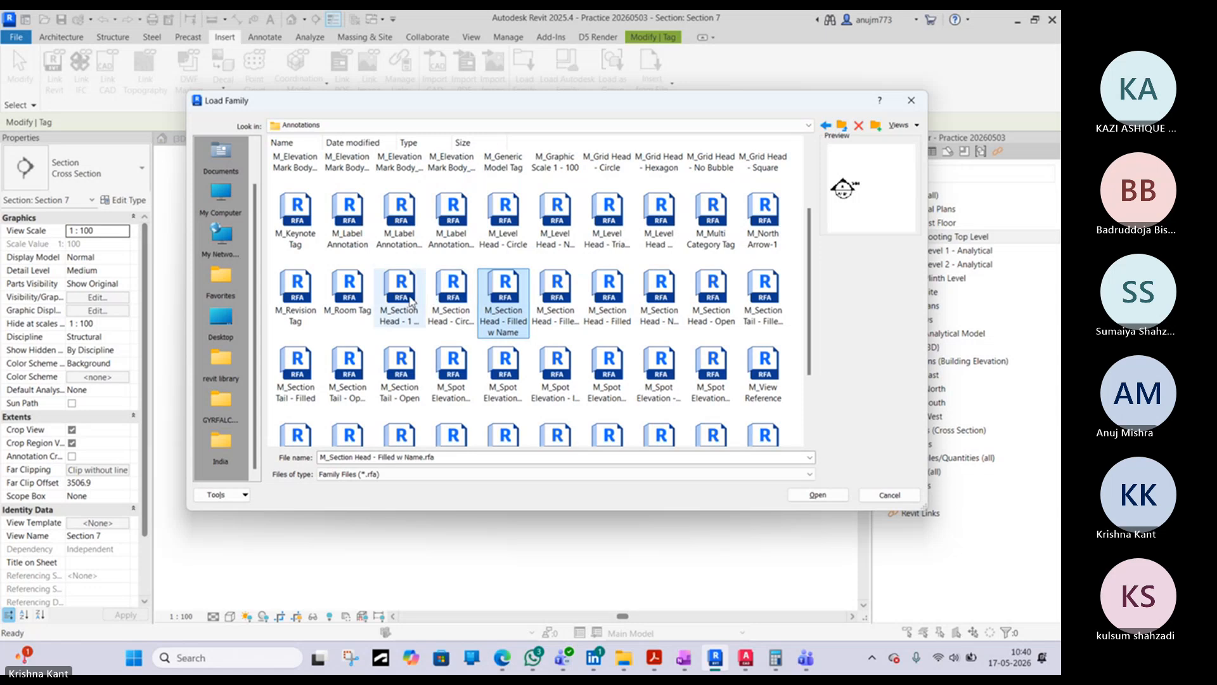
pyautogui.scroll(-3, 411, 303)
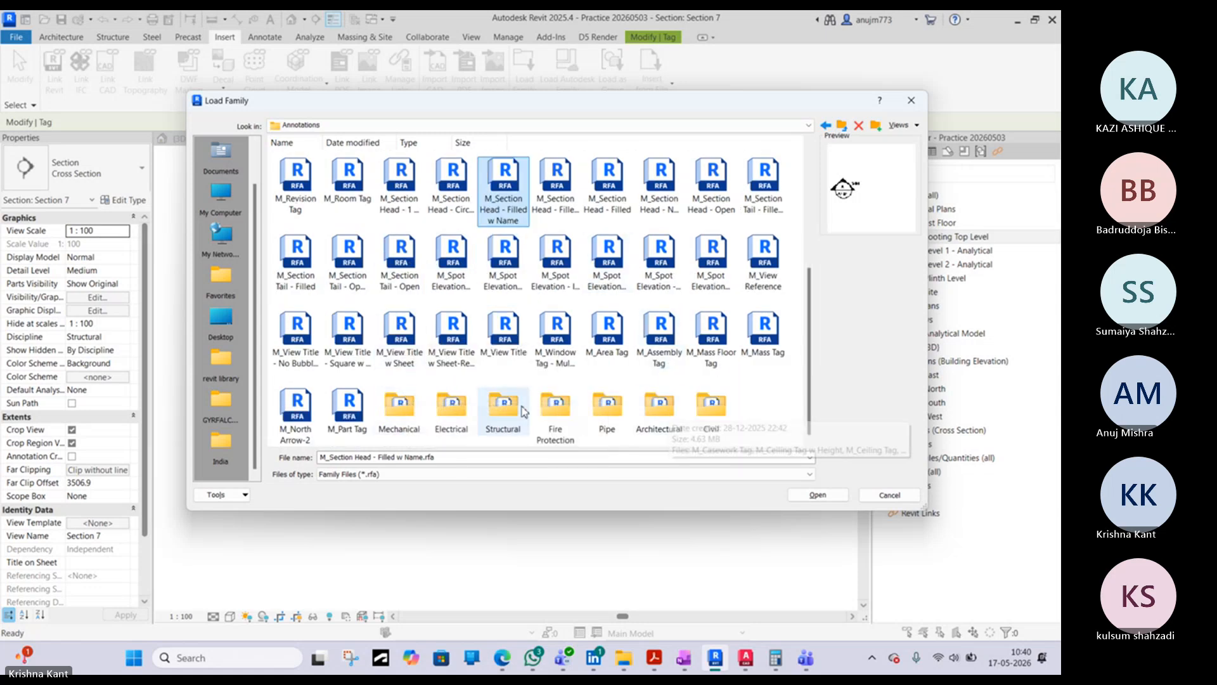
# - Open the Structural annotations subfolder and preview its fabric sheet, load, shaft opening and rebar tag families
pyautogui.doubleClick(501, 411)
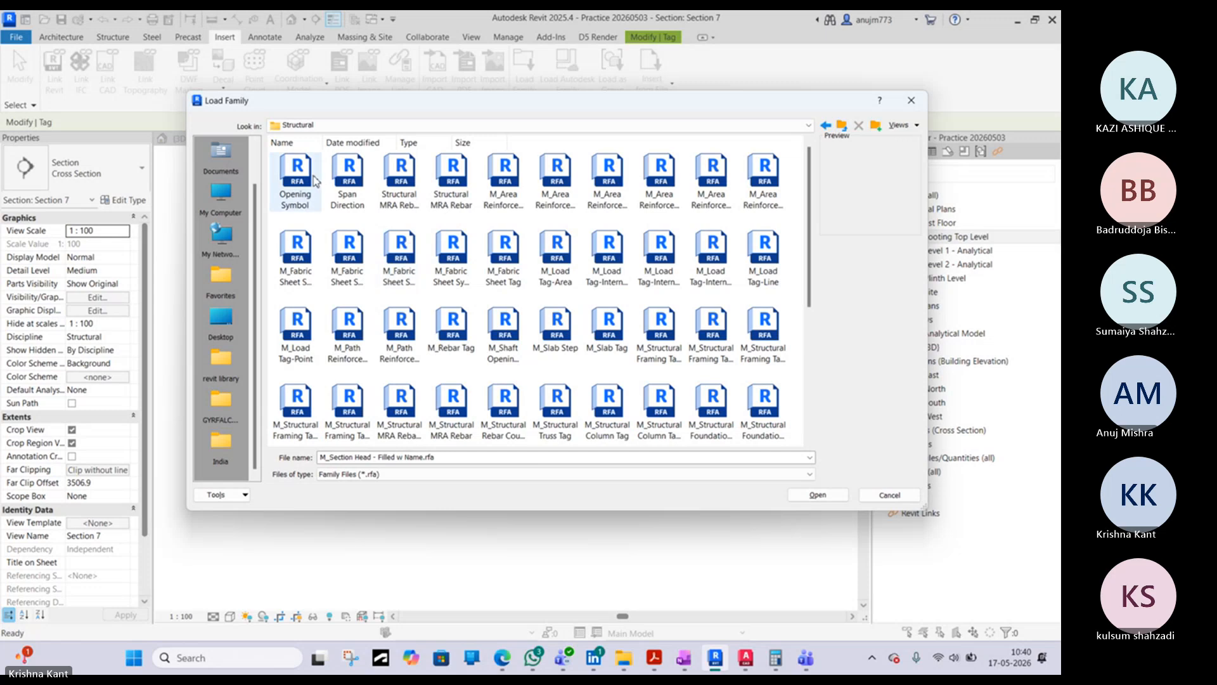
pyautogui.click(302, 240)
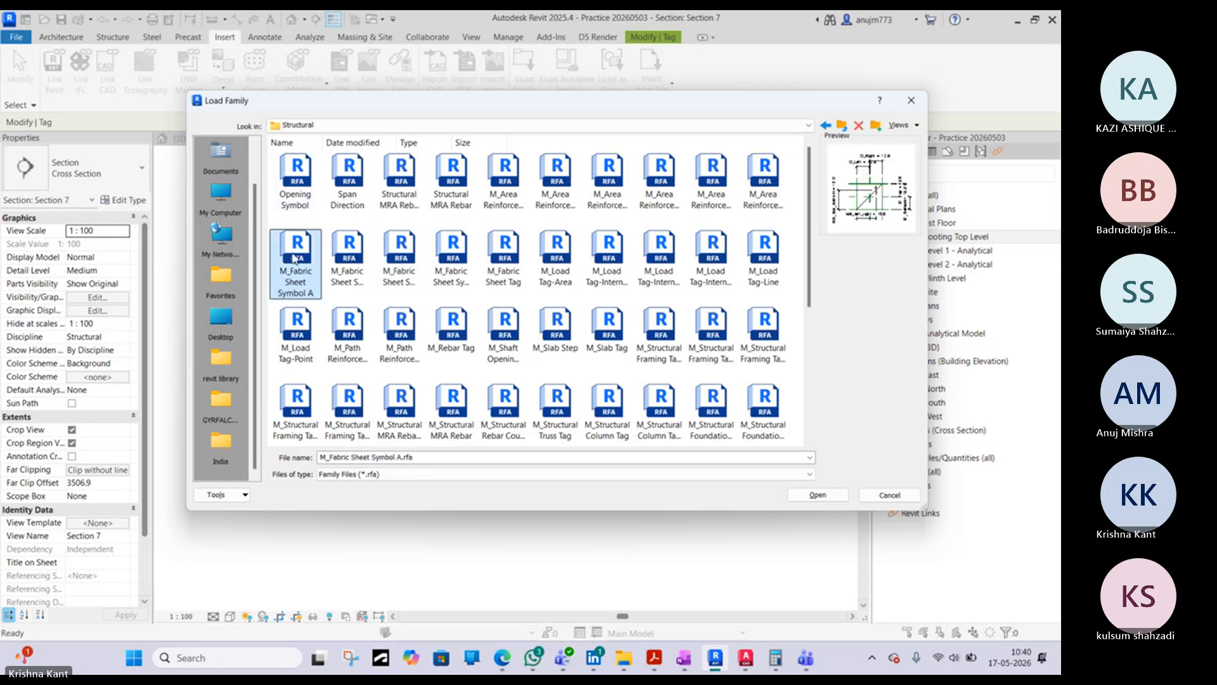
pyautogui.click(360, 273)
pyautogui.click(406, 266)
pyautogui.click(447, 263)
pyautogui.click(517, 263)
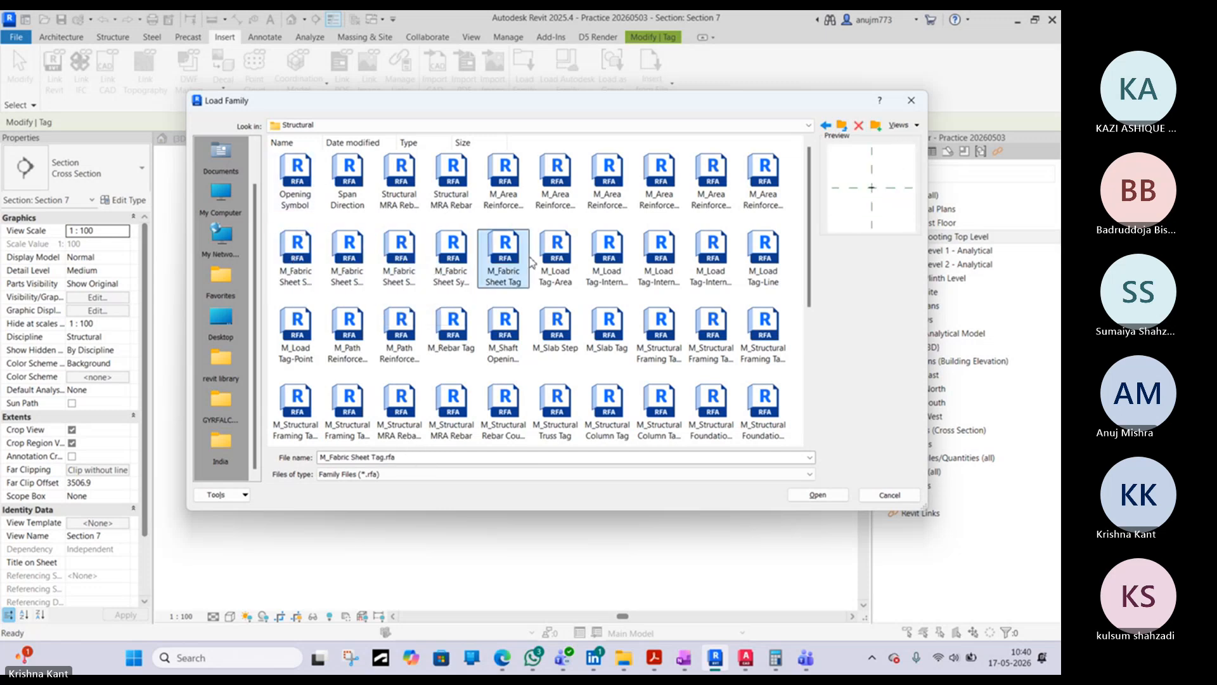
pyautogui.click(555, 260)
pyautogui.click(612, 257)
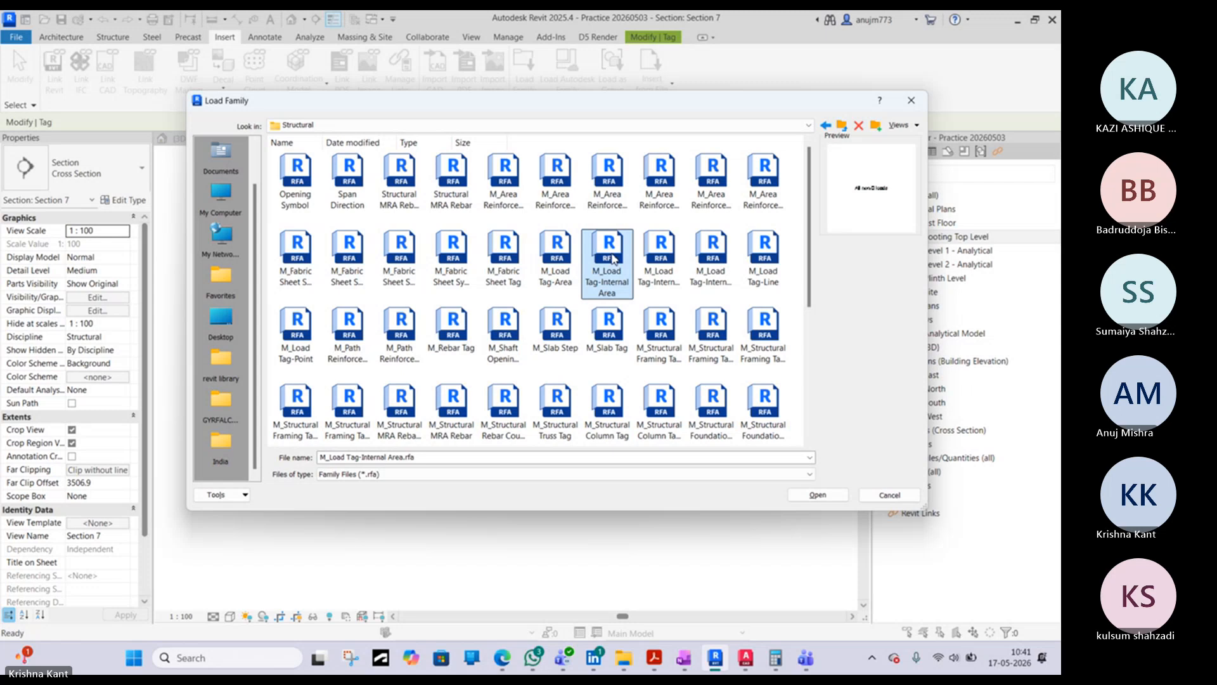
pyautogui.click(660, 253)
pyautogui.click(717, 263)
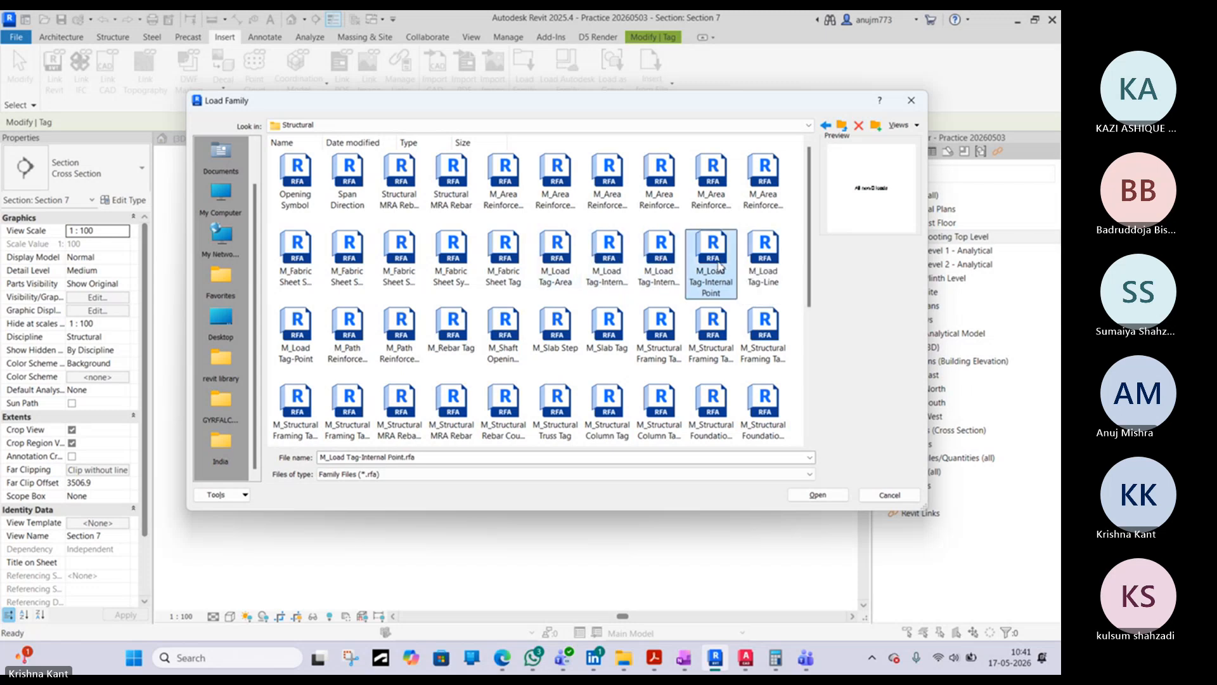
pyautogui.click(510, 279)
pyautogui.click(502, 333)
pyautogui.click(445, 336)
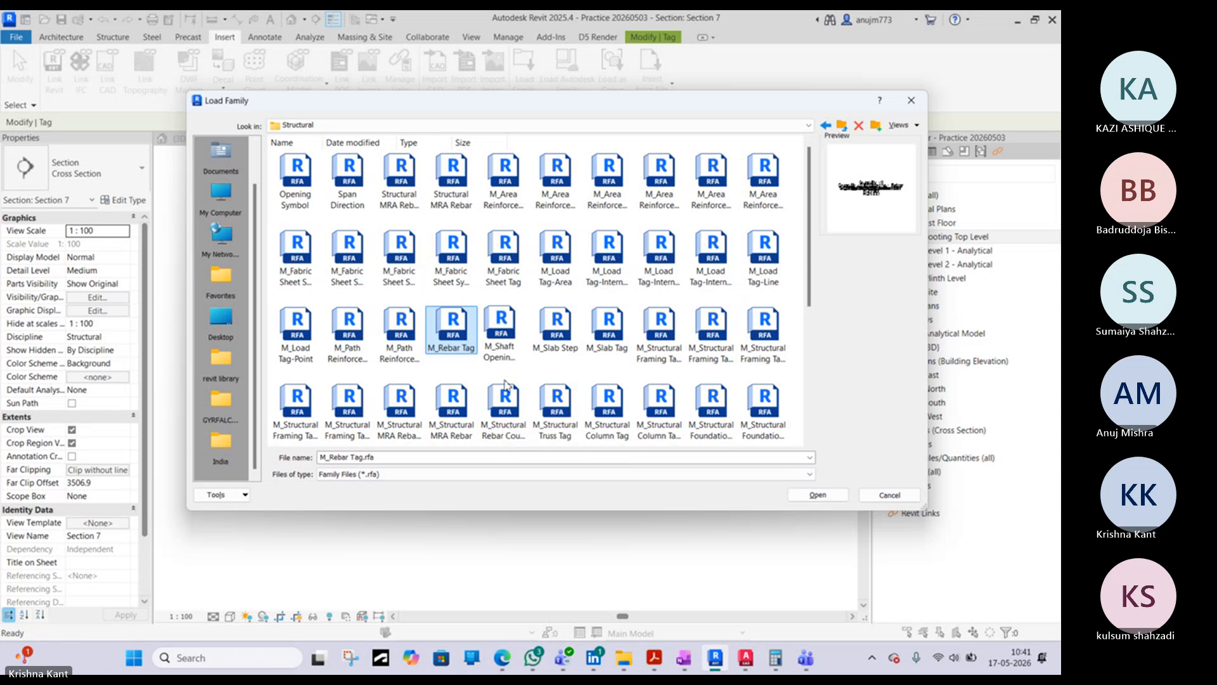
# - Load the M_Slab Tag family together with M_Rebar Tag into the project
pyautogui.click(607, 329)
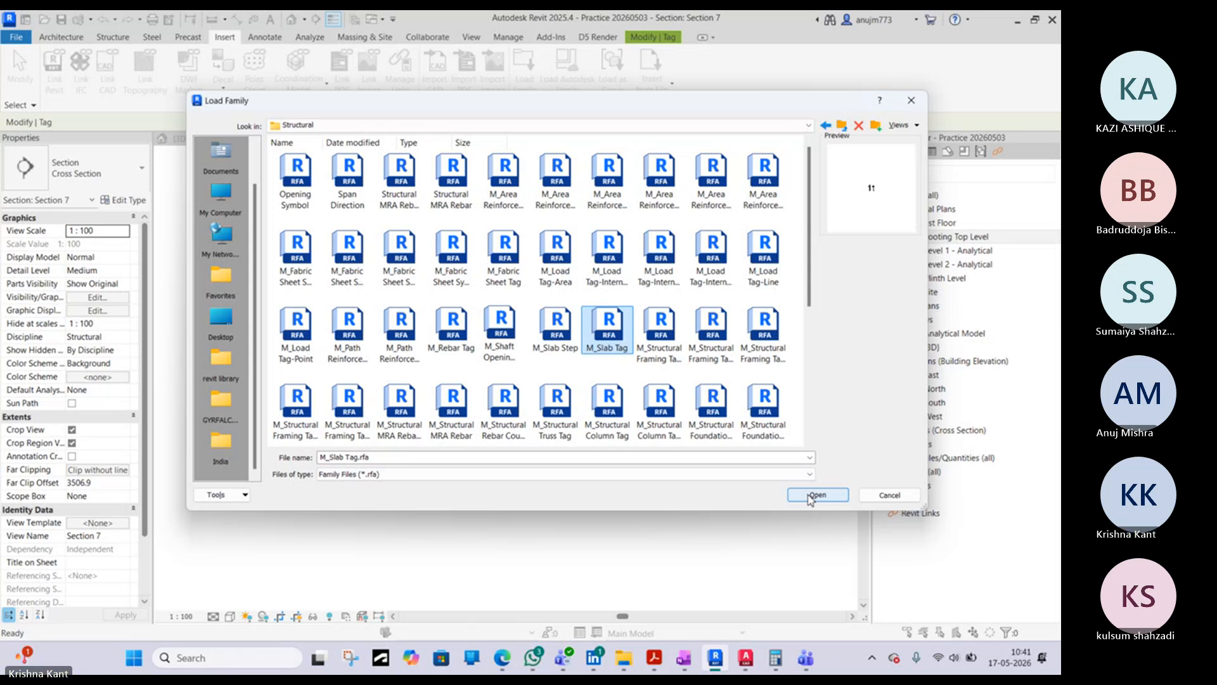
pyautogui.click(445, 333)
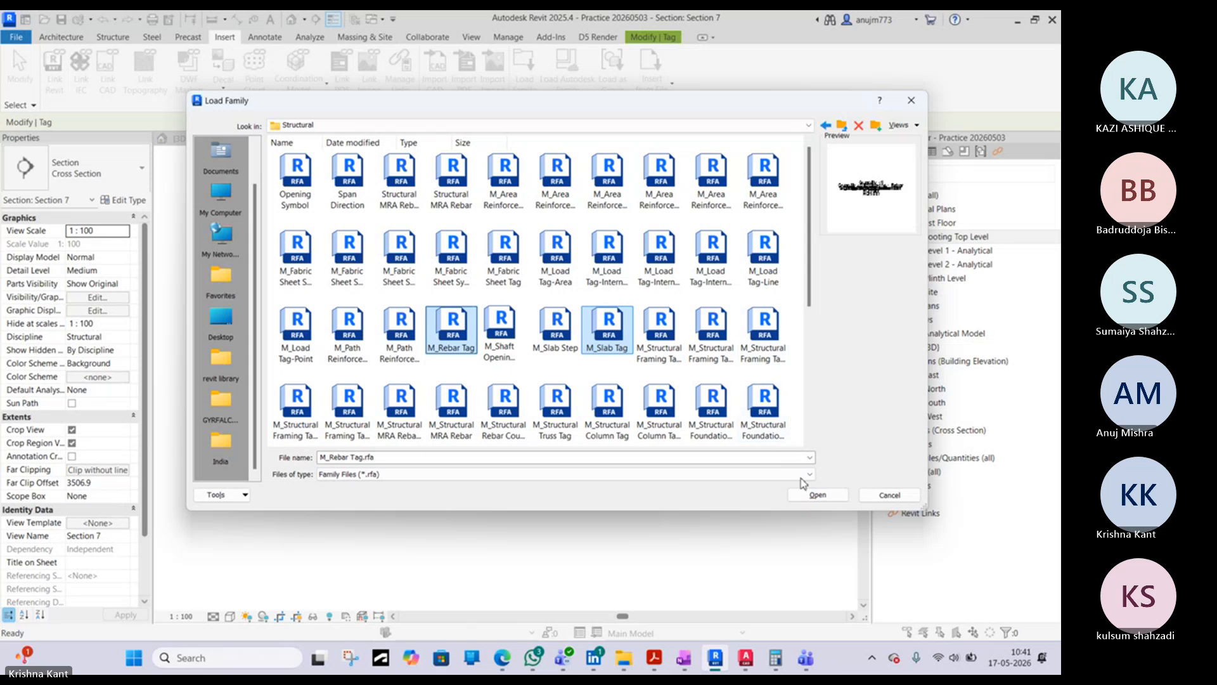
pyautogui.click(817, 494)
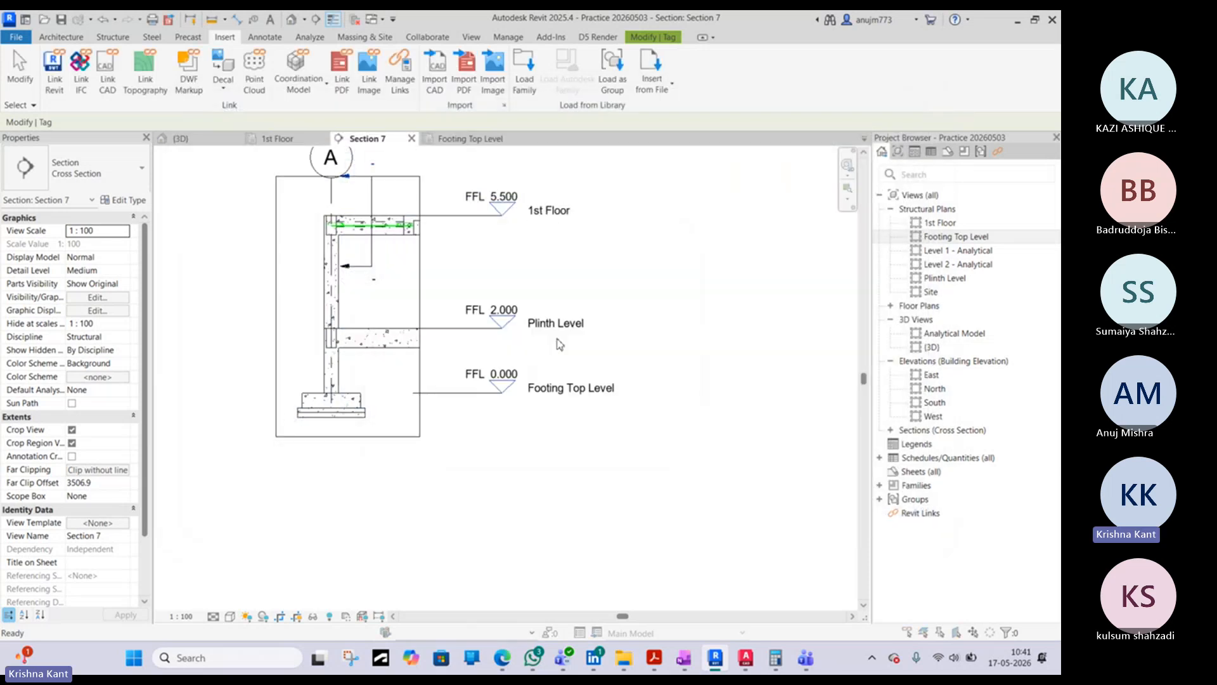
# - Tag the upper floor layer directly beneath the footing in Section 7 with a slab tag
pyautogui.click(492, 293)
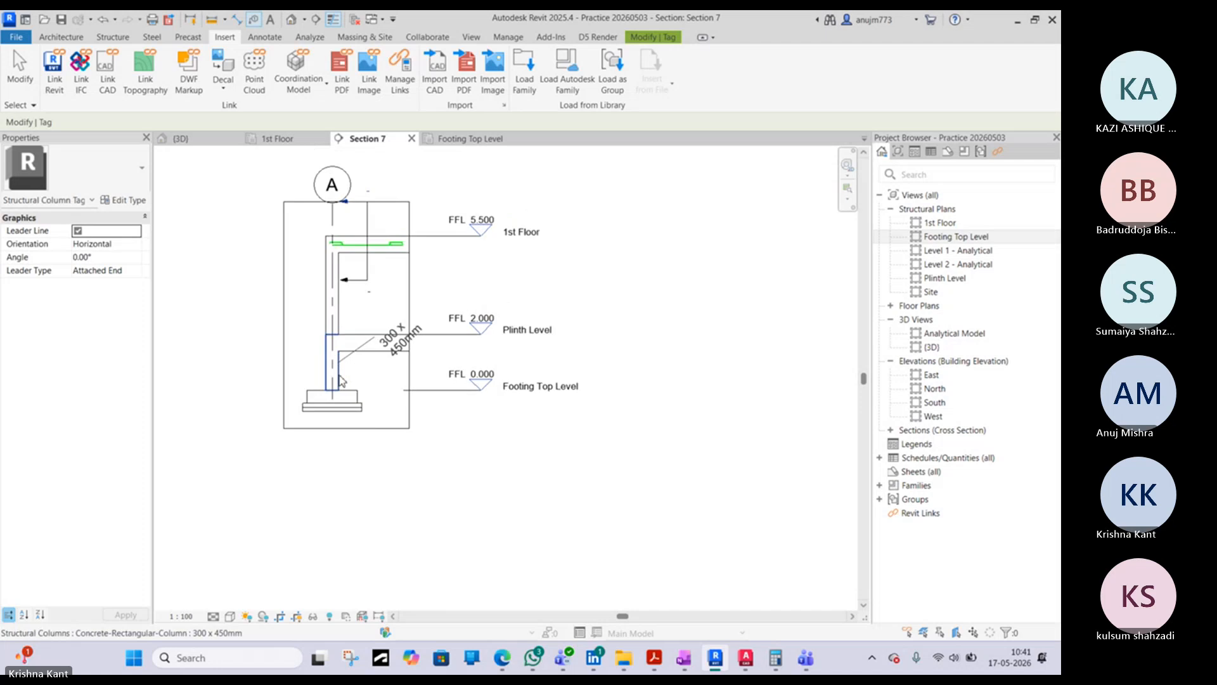
pyautogui.scroll(3, 342, 378)
pyautogui.scroll(3, 389, 438)
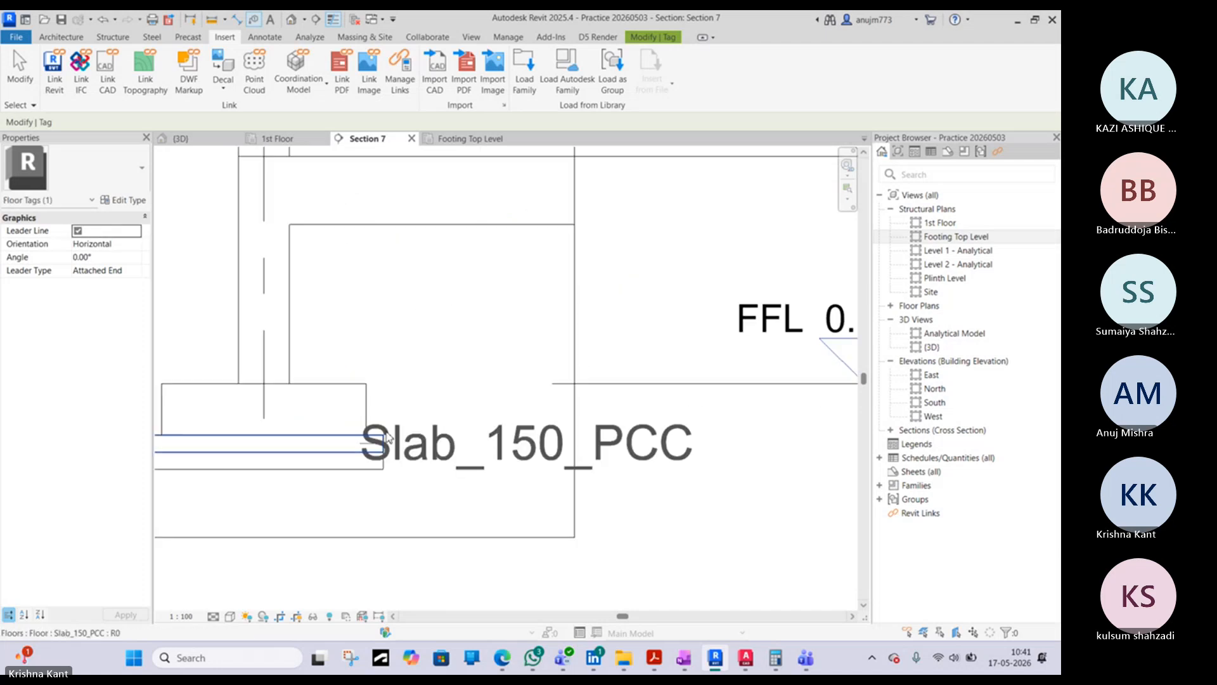
pyautogui.scroll(-1, 386, 444)
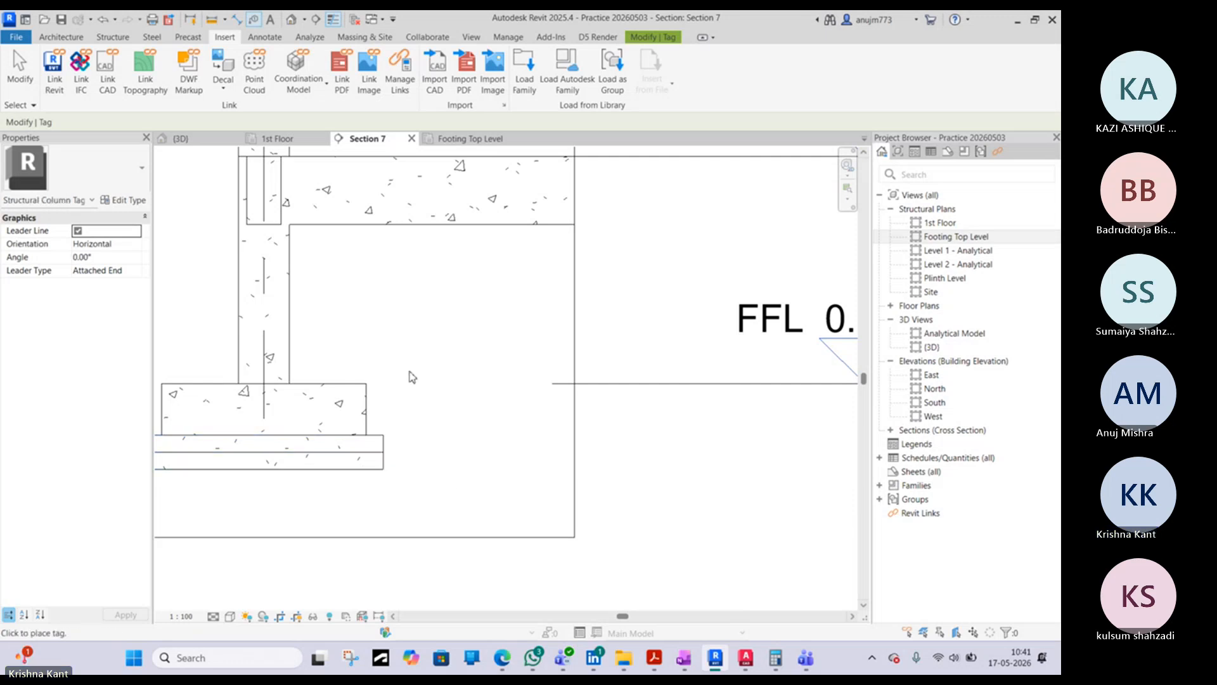
pyautogui.click(385, 445)
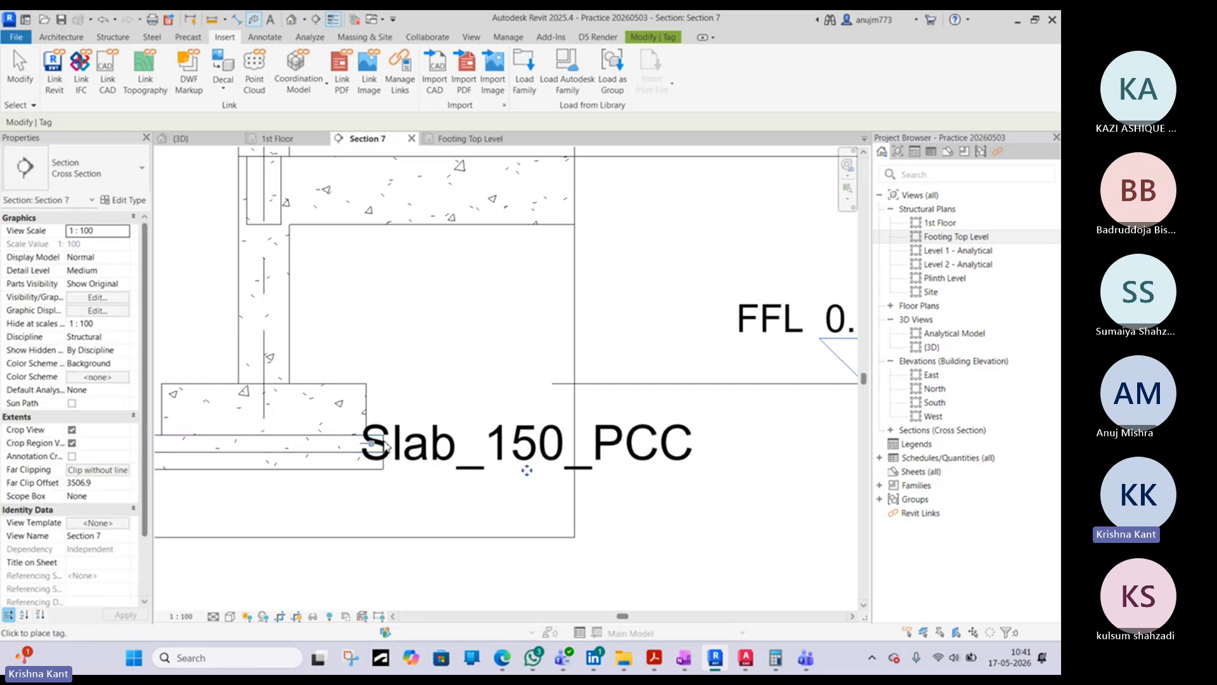
pyautogui.press('Escape')
# - Move the new slab tag sideways clear of the footing and straighten its leader at the elbow
pyautogui.click(507, 453)
pyautogui.moveTo(528, 470); pyautogui.dragTo(659, 472)
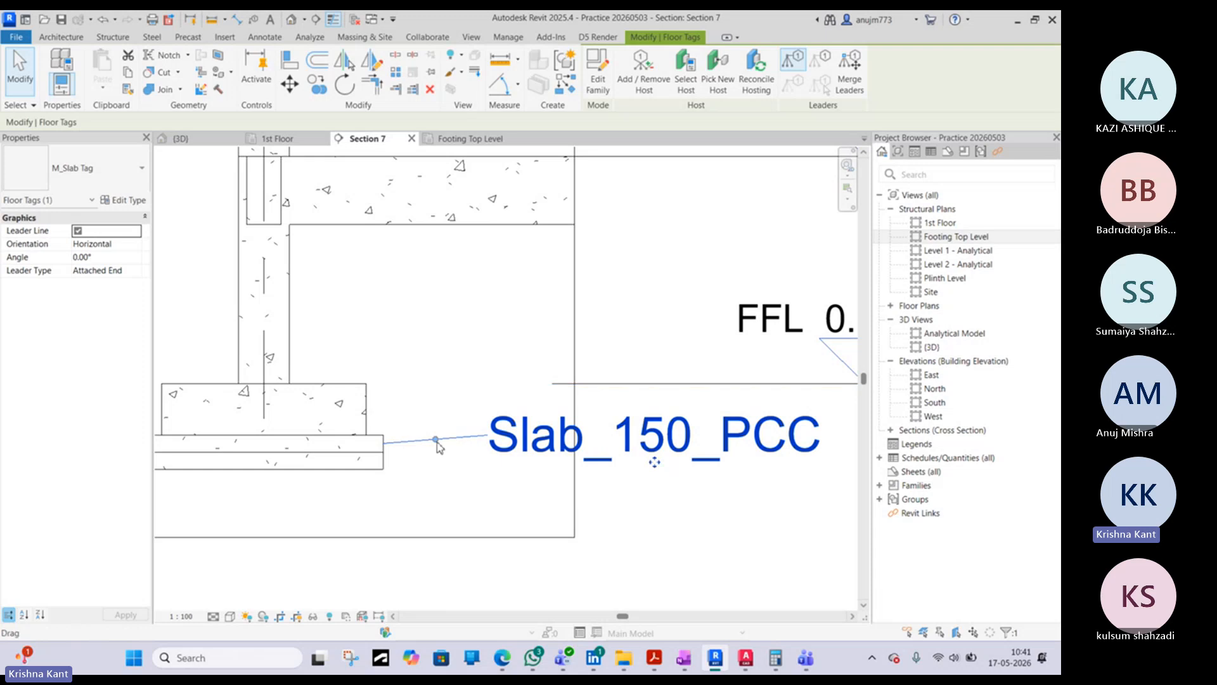
pyautogui.moveTo(435, 447); pyautogui.dragTo(426, 439)
# - Check the tagged layer's floor type, then open the tag's M_Slab Tag family for editing
pyautogui.scroll(-3, 469, 422)
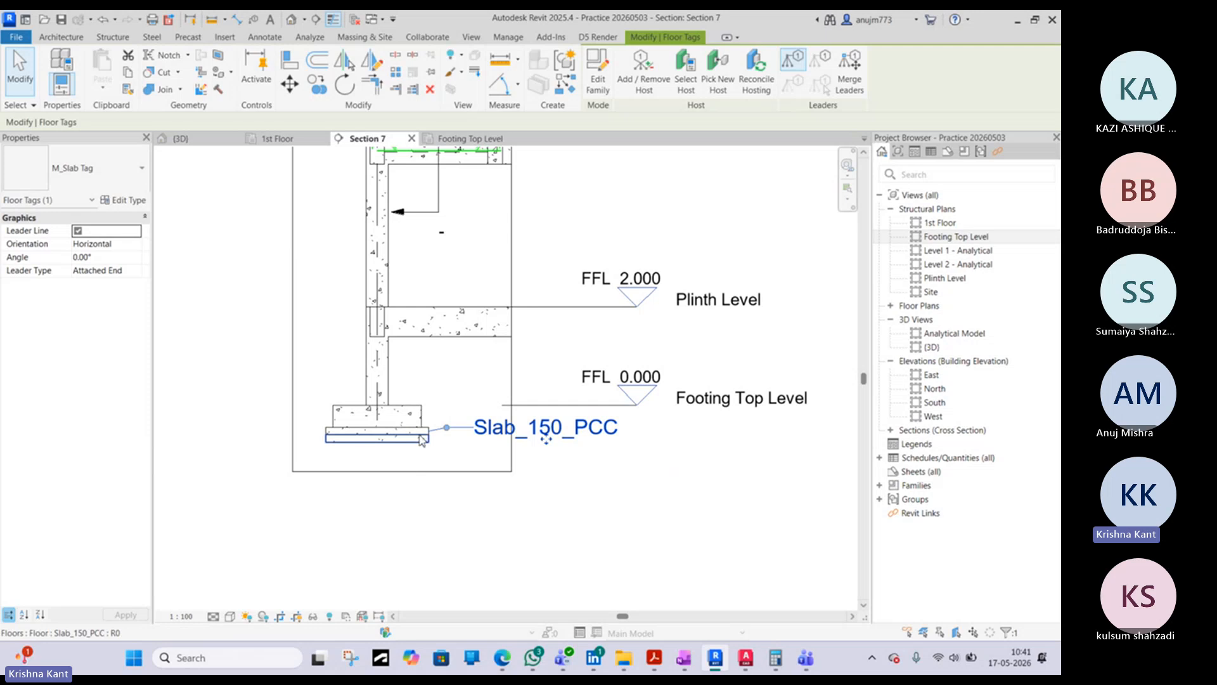
pyautogui.scroll(3, 421, 435)
pyautogui.click(399, 430)
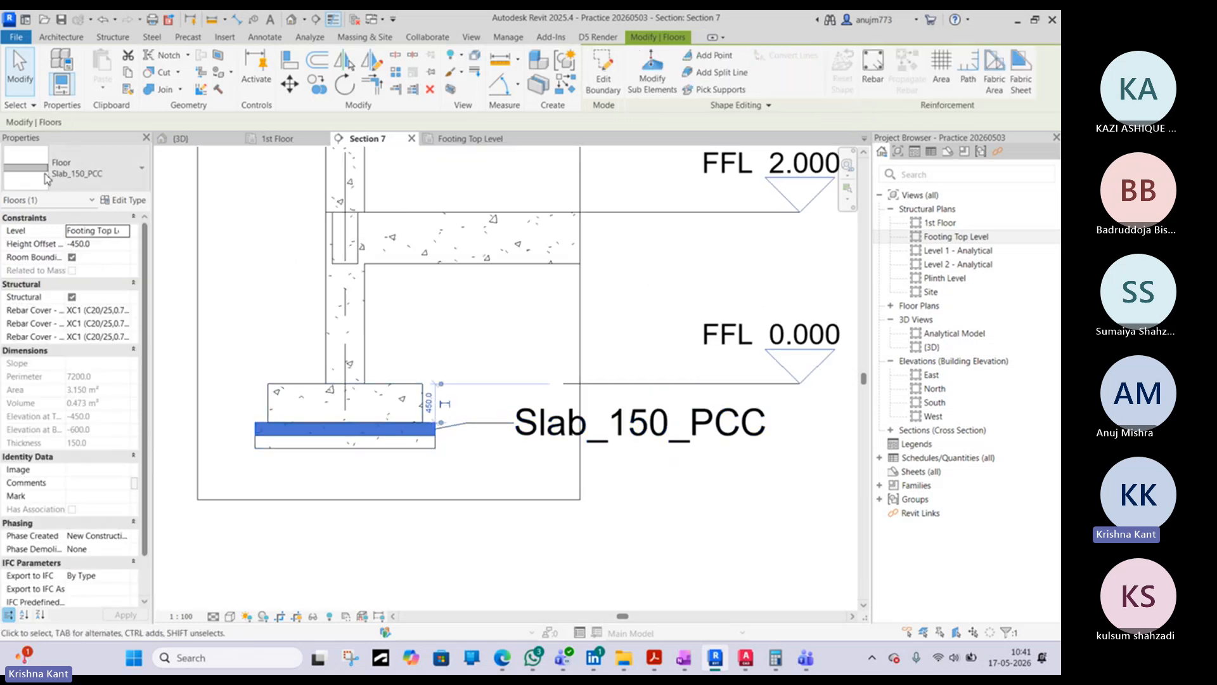
pyautogui.click(619, 454)
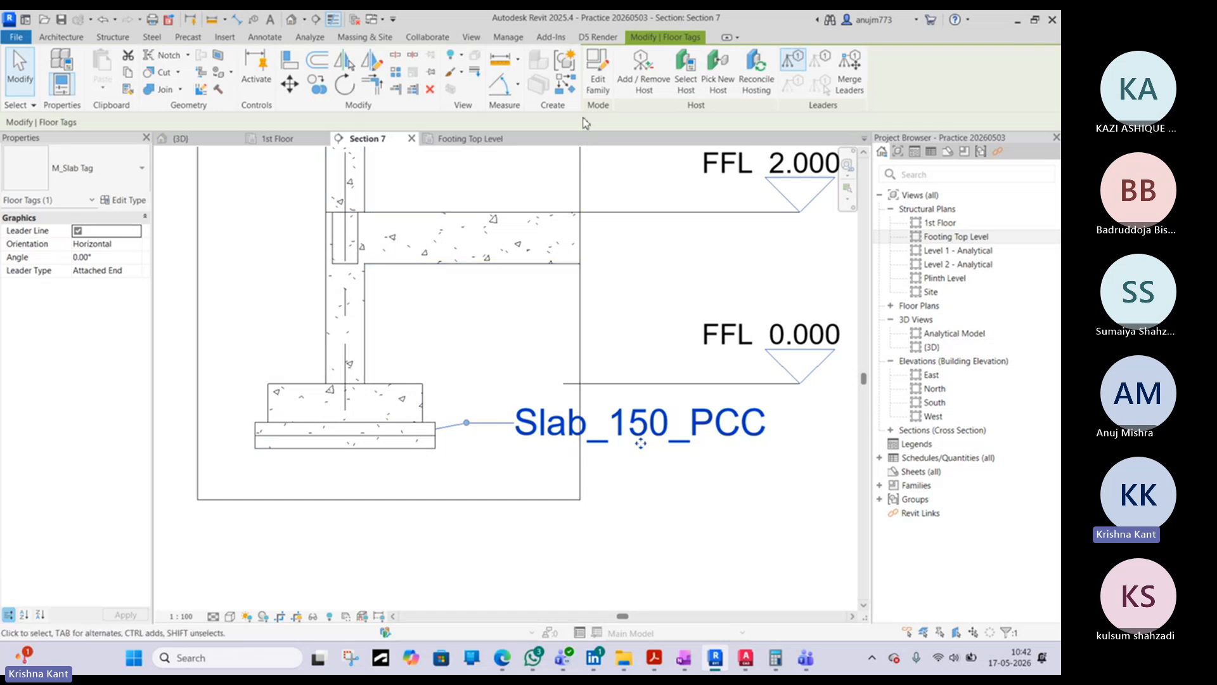
pyautogui.click(597, 94)
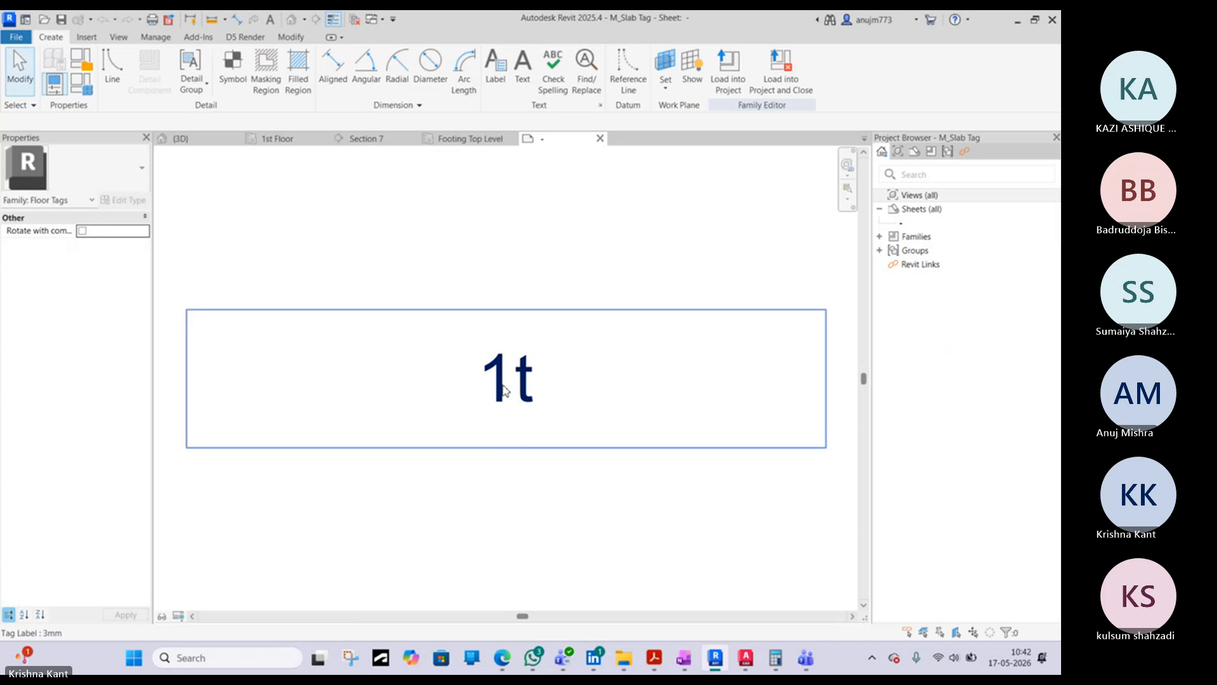
# - Replace Type Name with Type Mark in the tag family's label and load the family back into the project
pyautogui.click(507, 390)
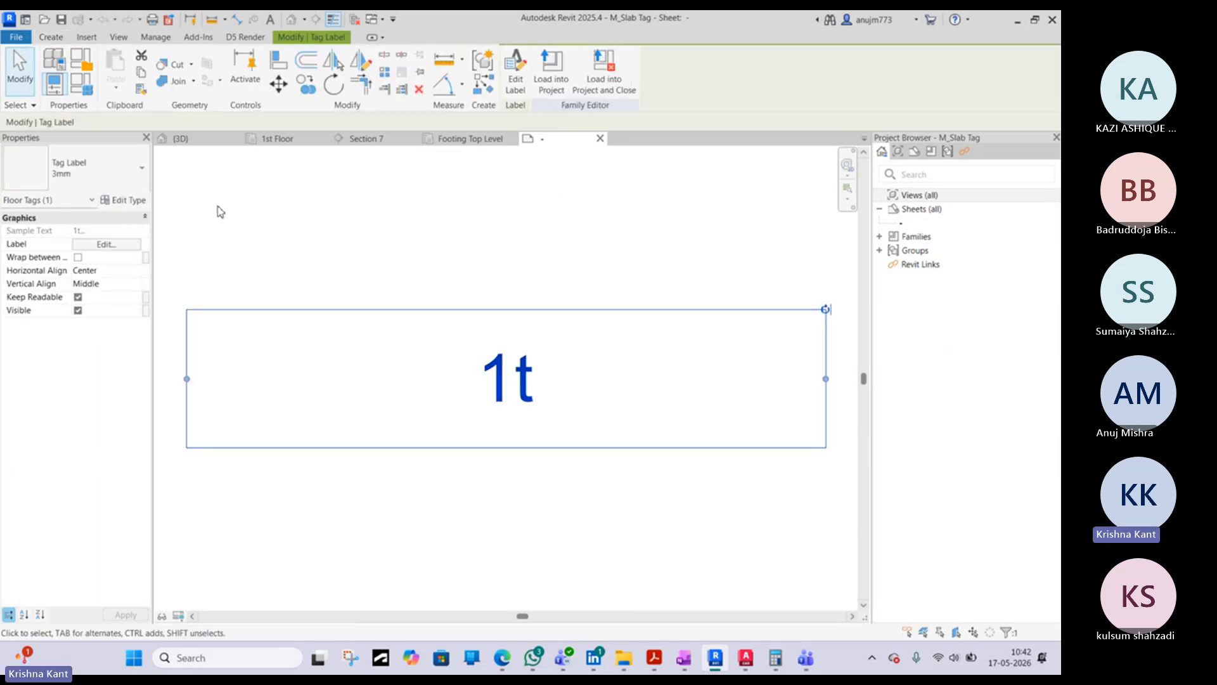
pyautogui.click(516, 83)
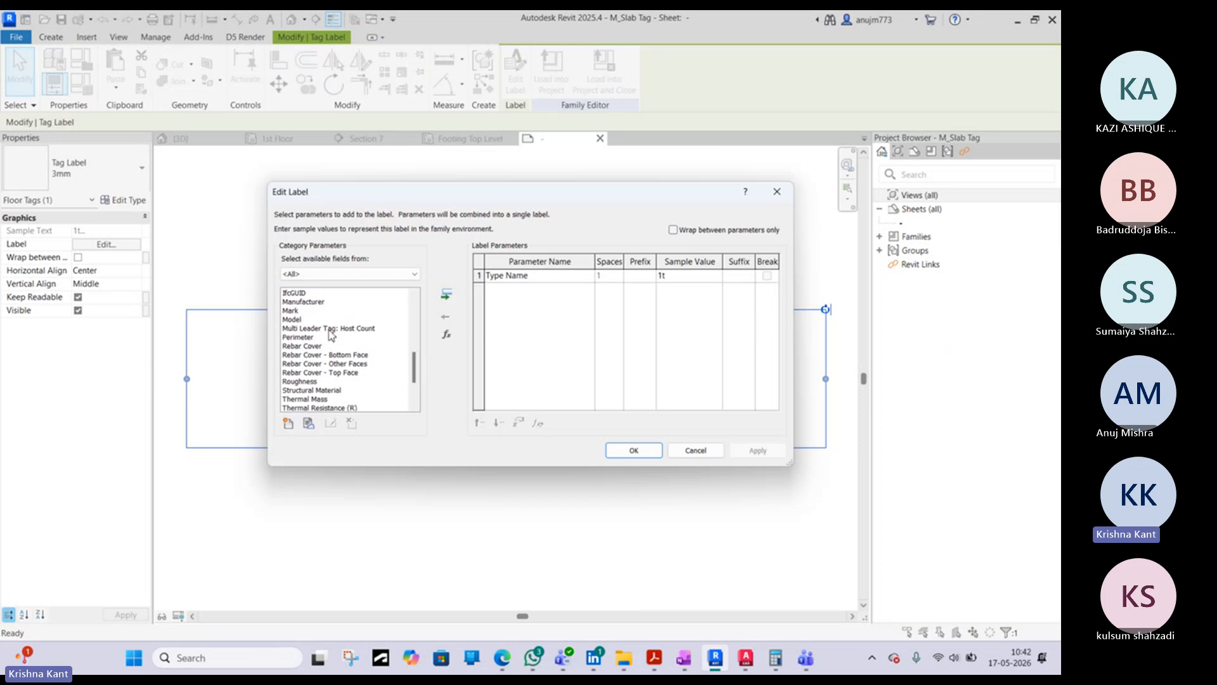
pyautogui.scroll(1, 331, 335)
pyautogui.scroll(5, 330, 335)
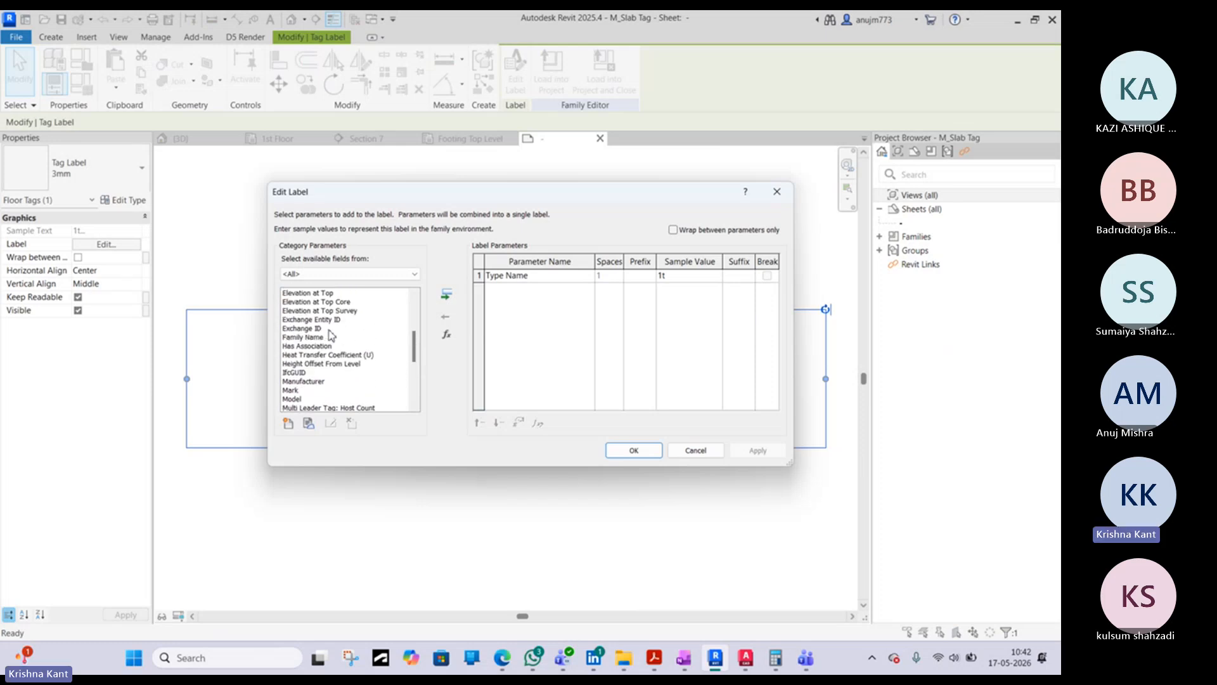
pyautogui.scroll(3, 331, 334)
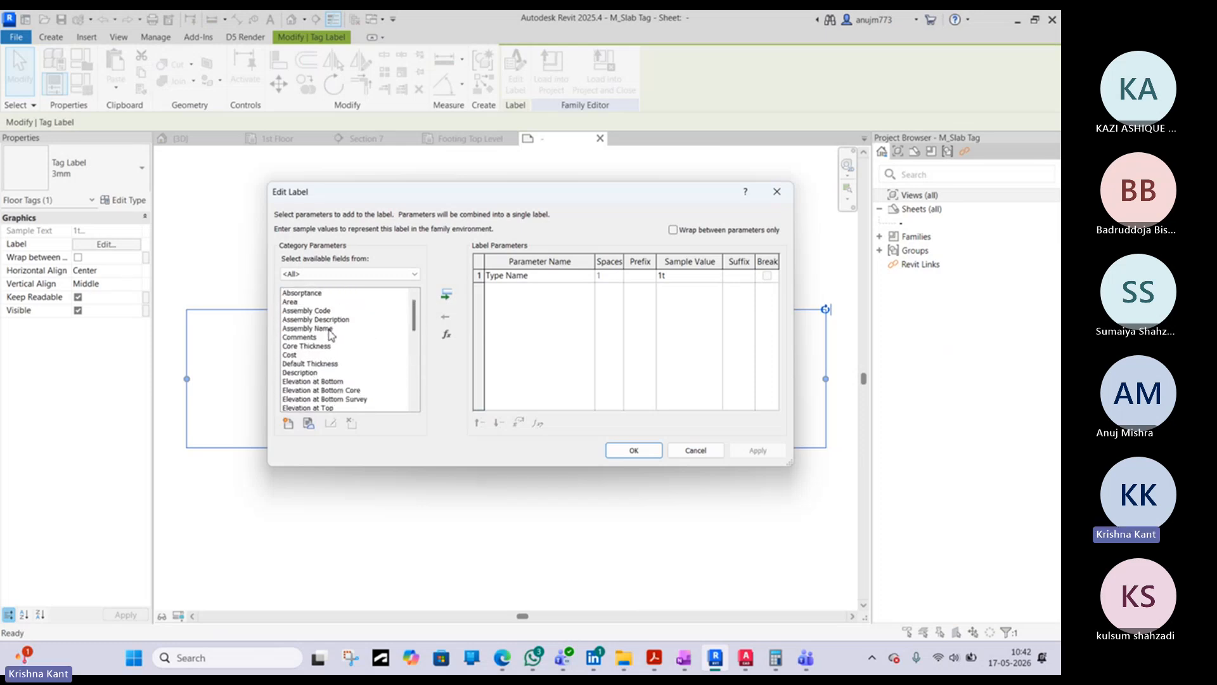
pyautogui.scroll(-5, 330, 335)
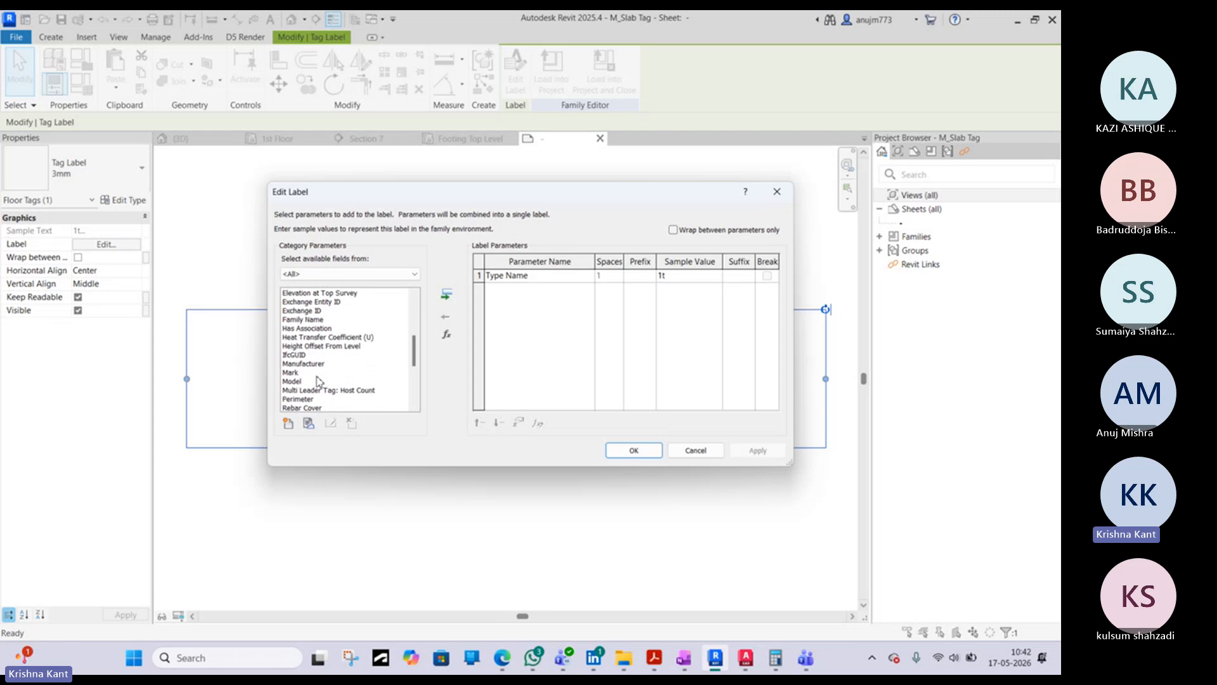
pyautogui.scroll(-5, 301, 380)
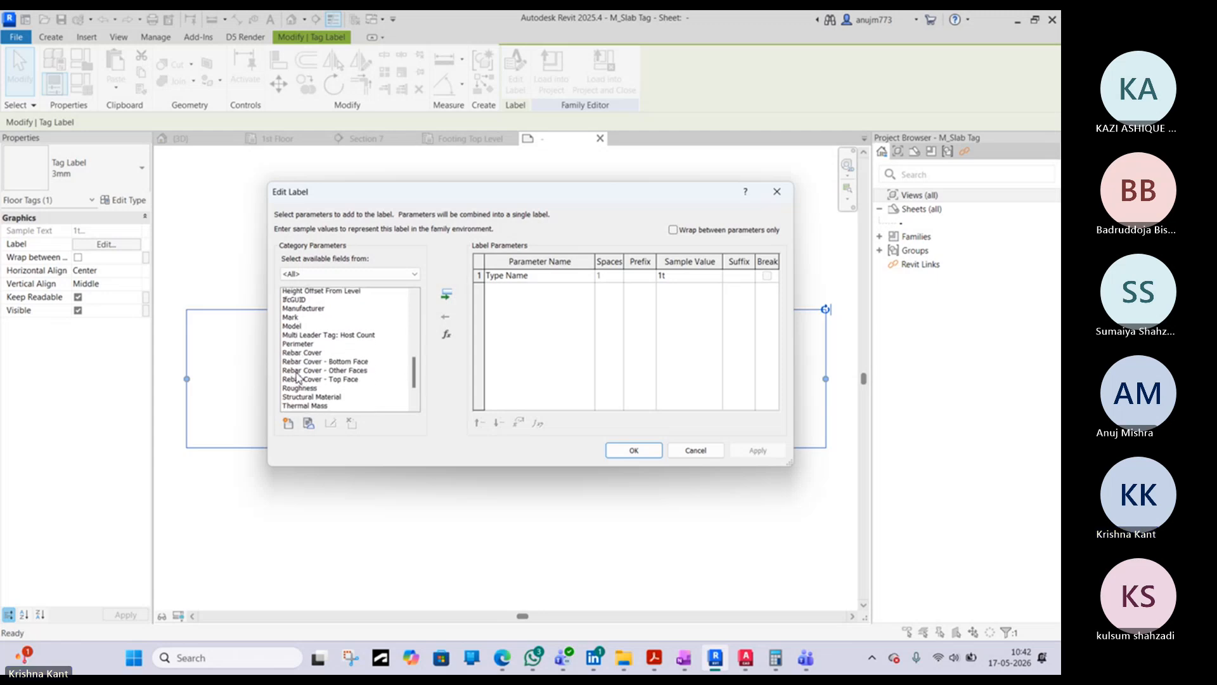
pyautogui.click(301, 381)
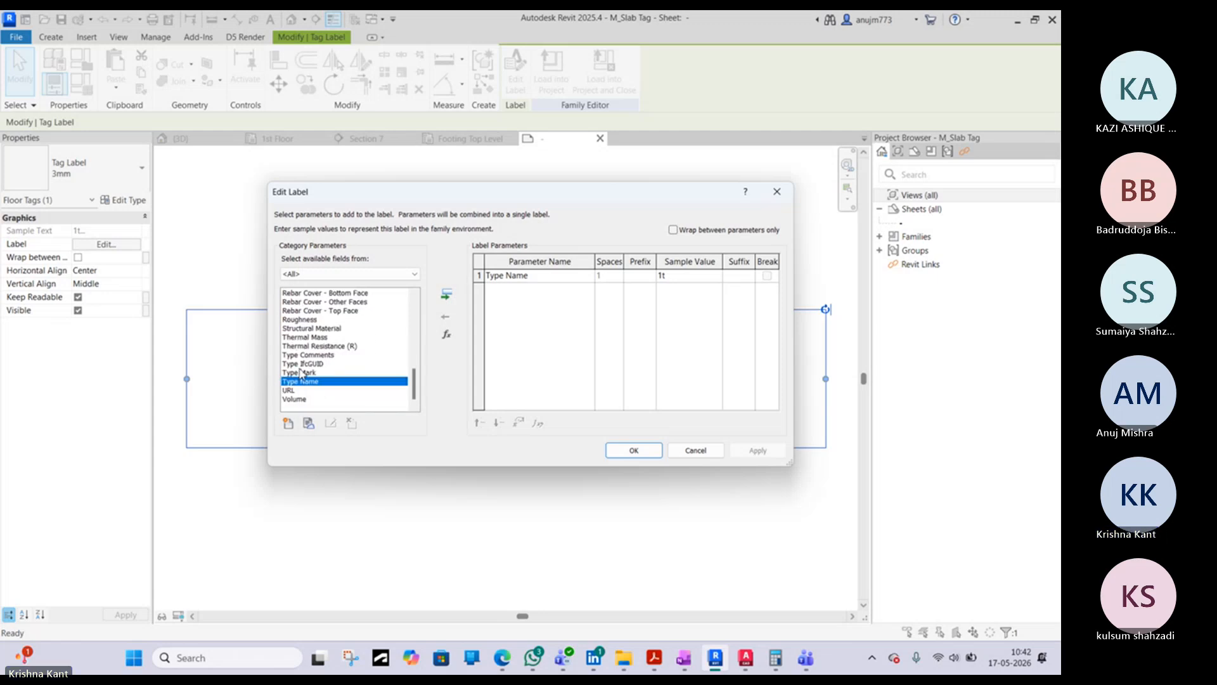
pyautogui.click(301, 372)
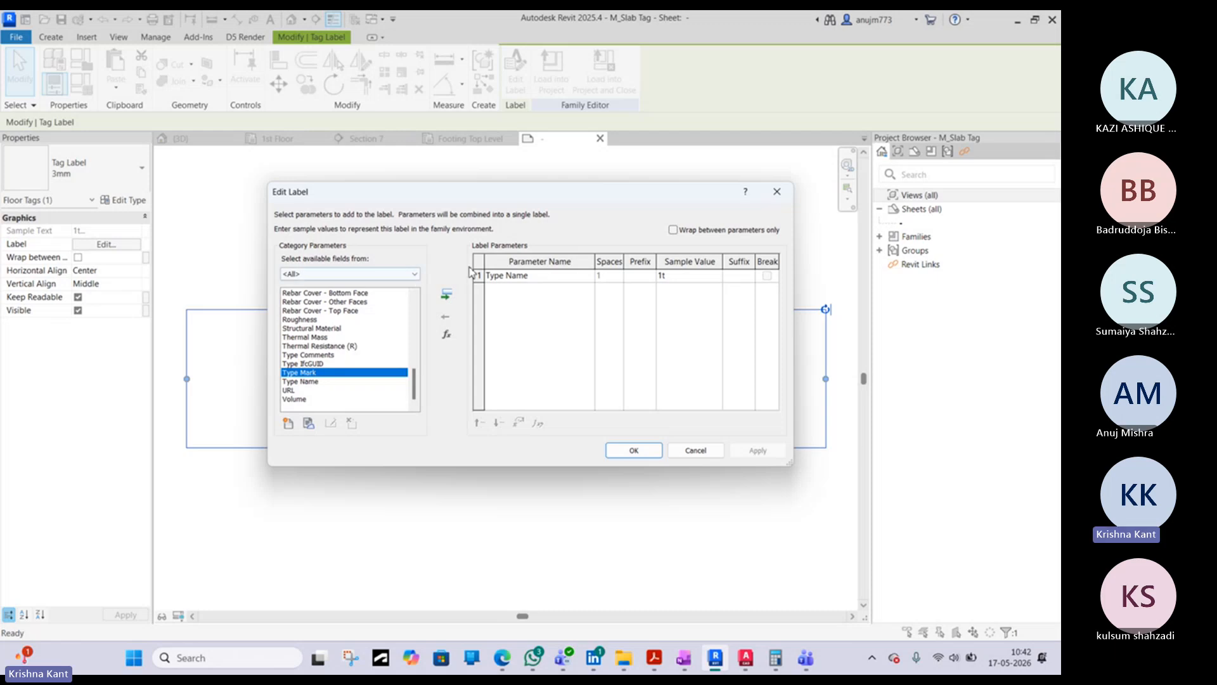
pyautogui.click(447, 295)
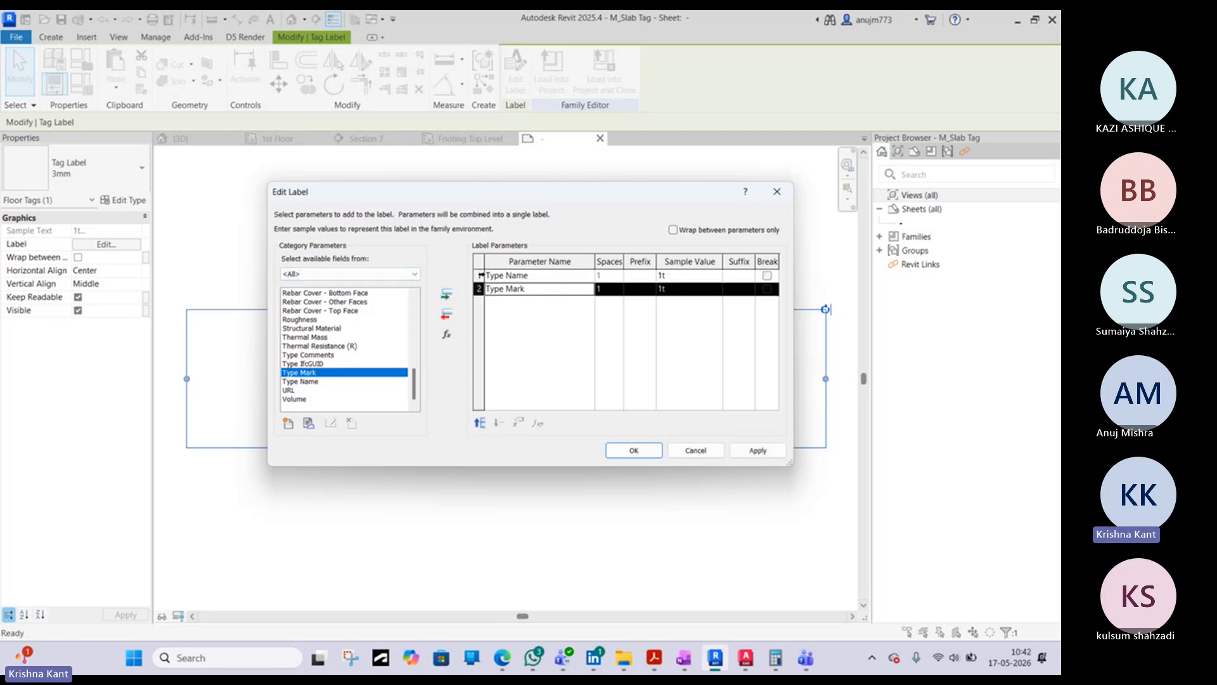
pyautogui.click(481, 275)
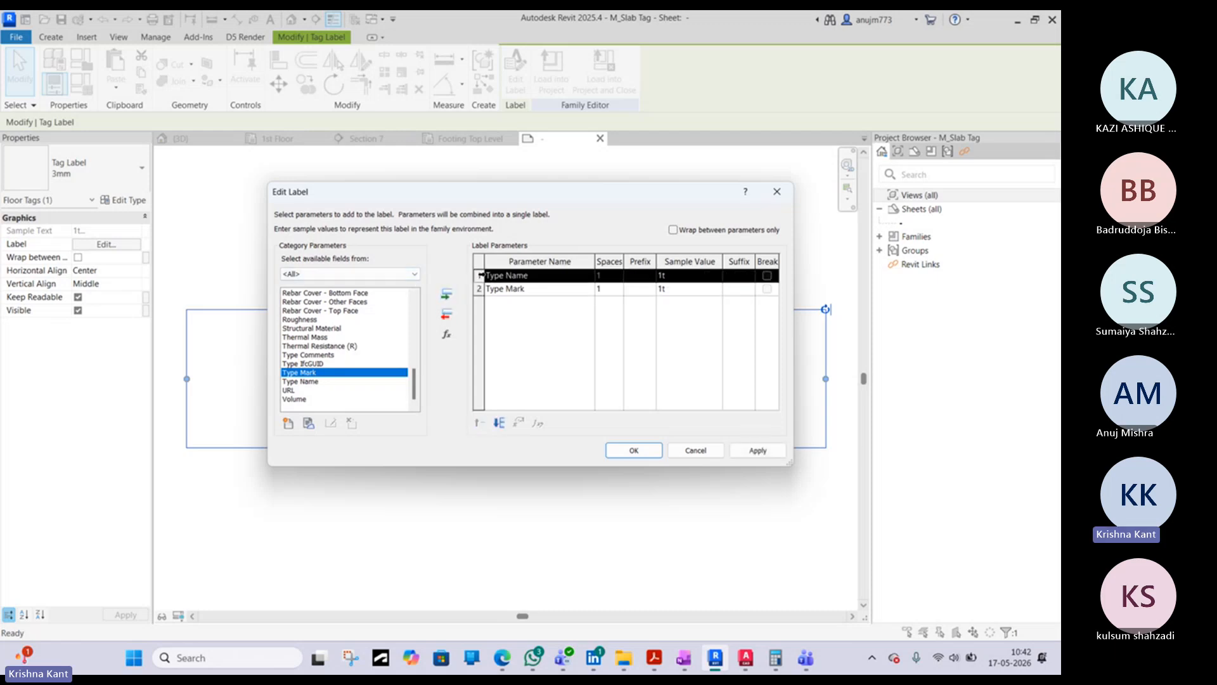
pyautogui.click(447, 315)
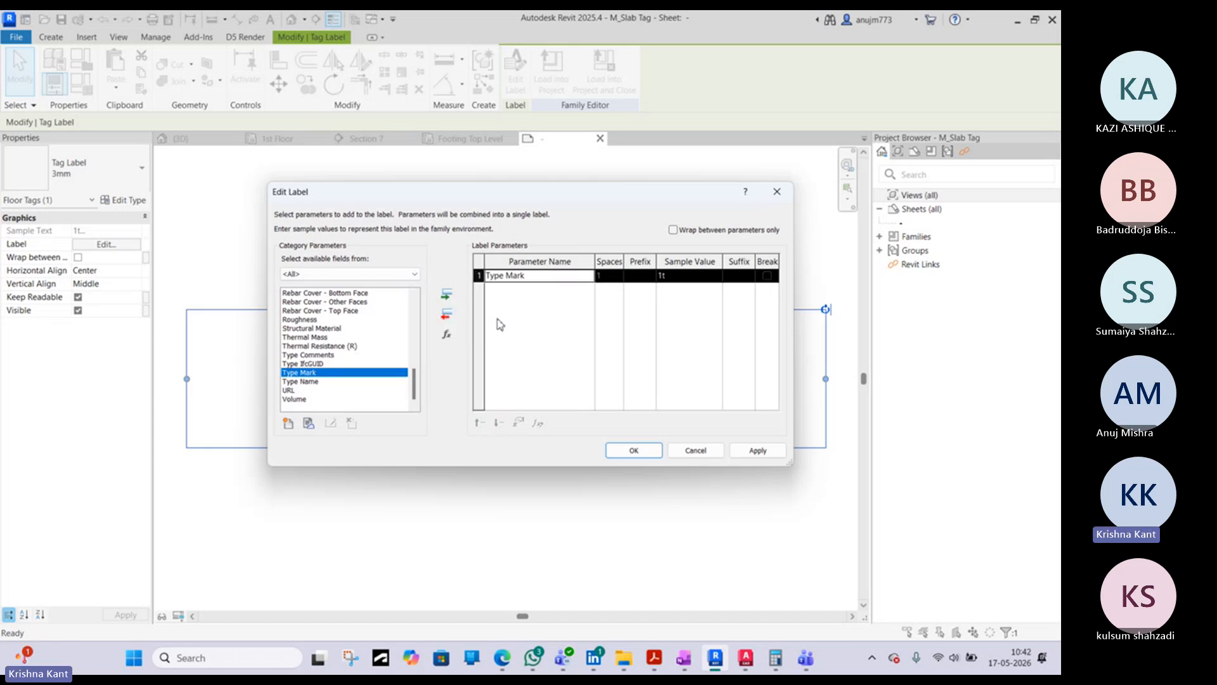
pyautogui.click(634, 450)
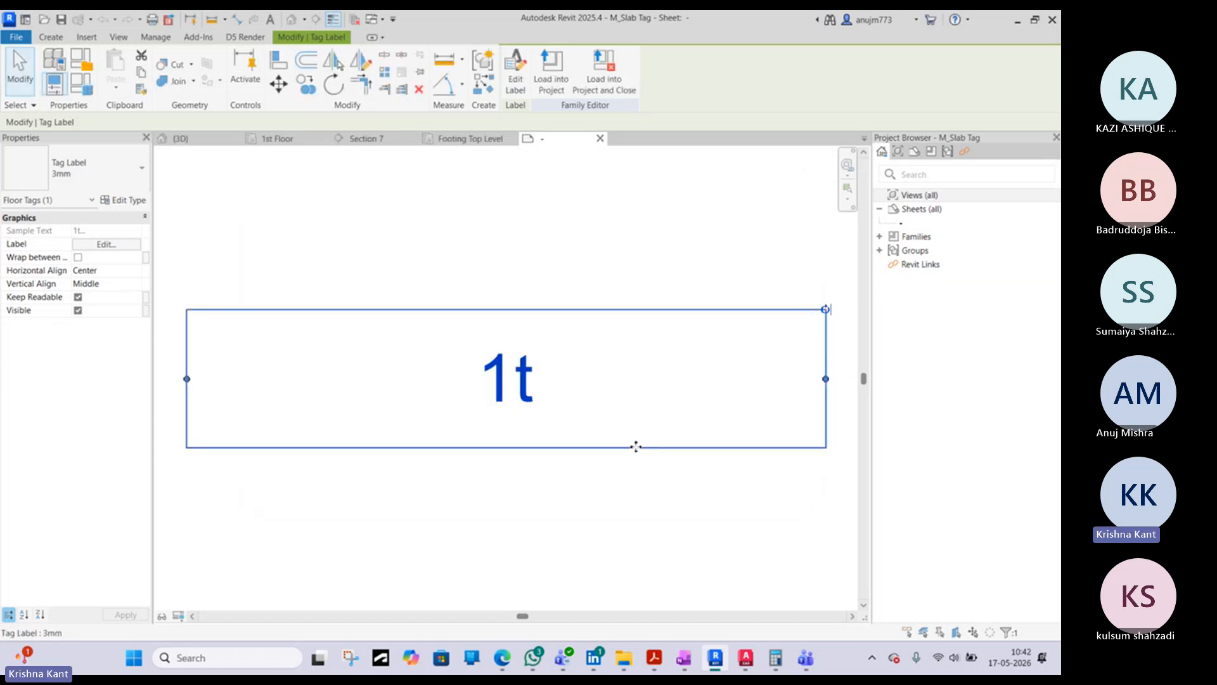
pyautogui.click(551, 70)
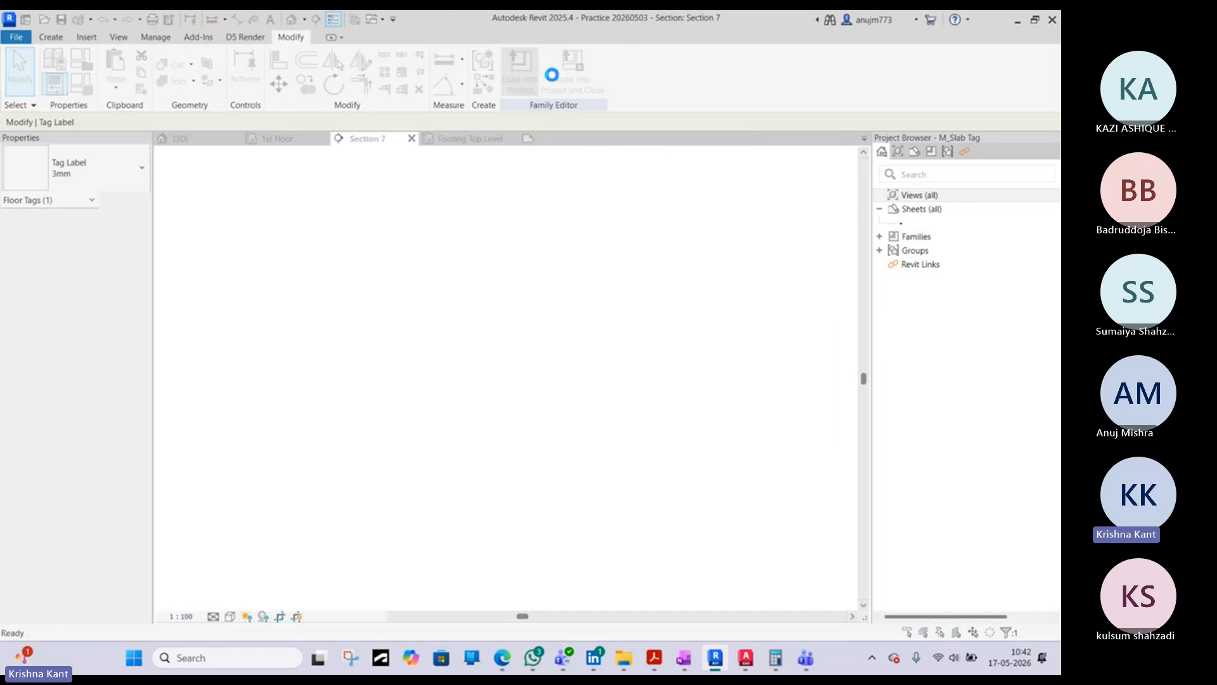
pyautogui.click(502, 293)
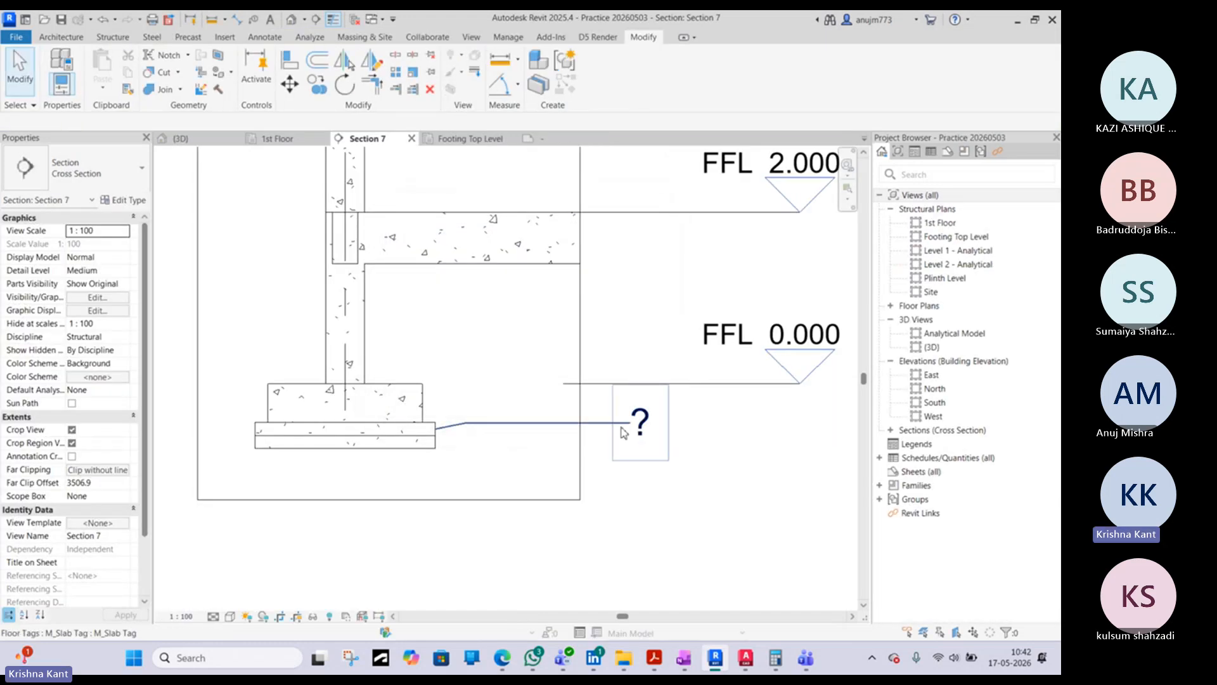
# - Set the Type Mark of the upper layer's Slab_150_PCC floor type to PCC
pyautogui.click(431, 434)
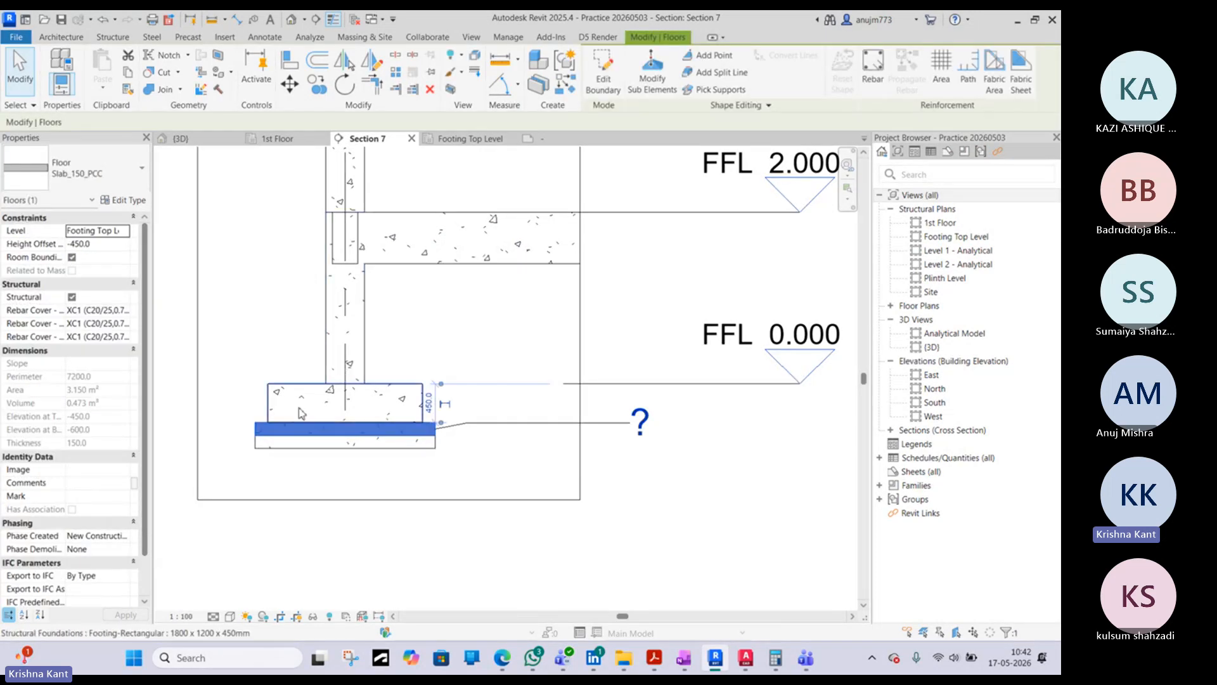
pyautogui.click(131, 202)
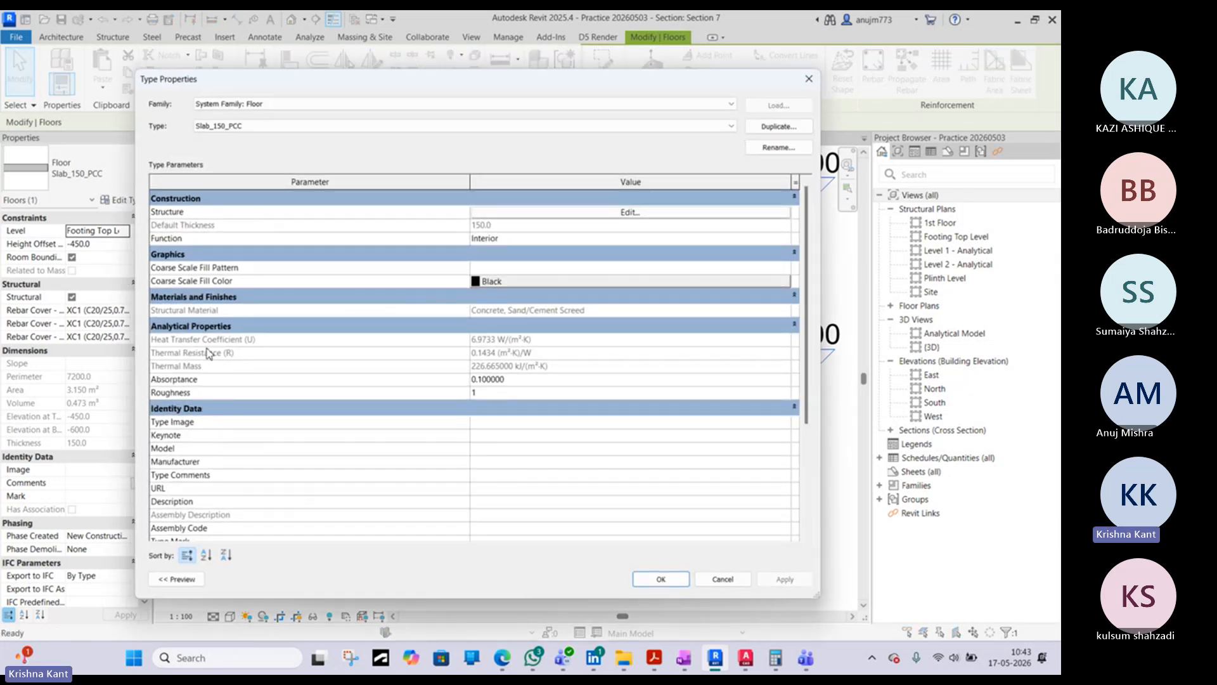
pyautogui.scroll(-1, 212, 359)
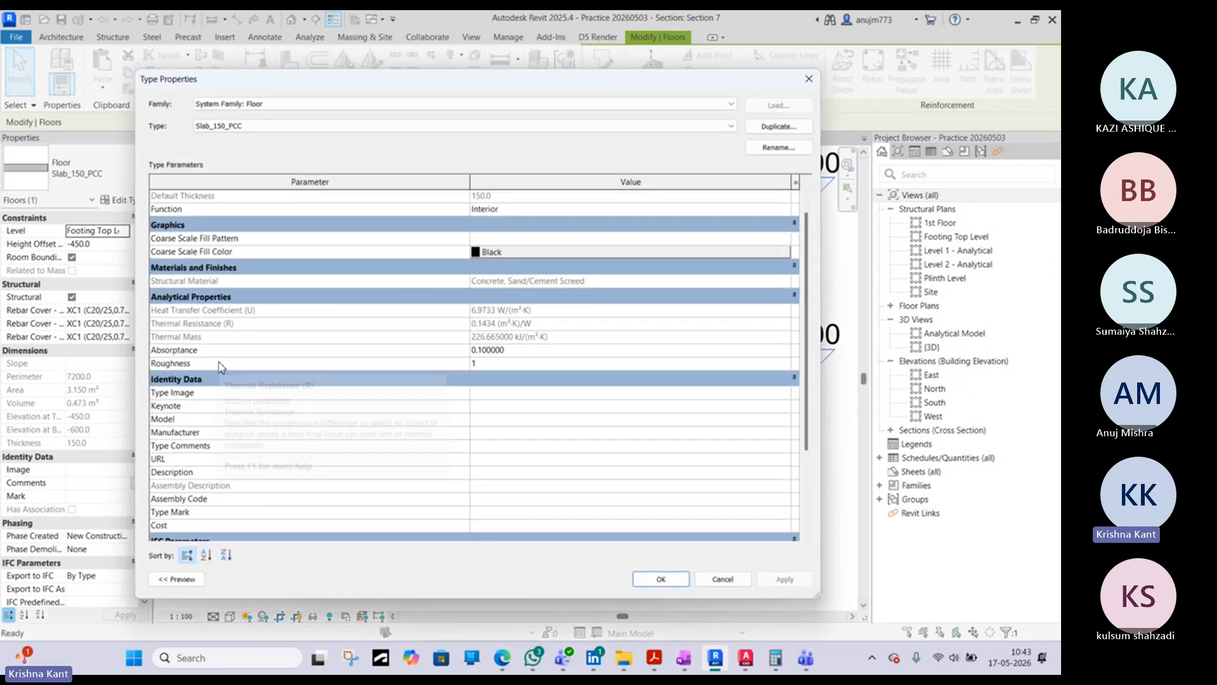
pyautogui.click(487, 513)
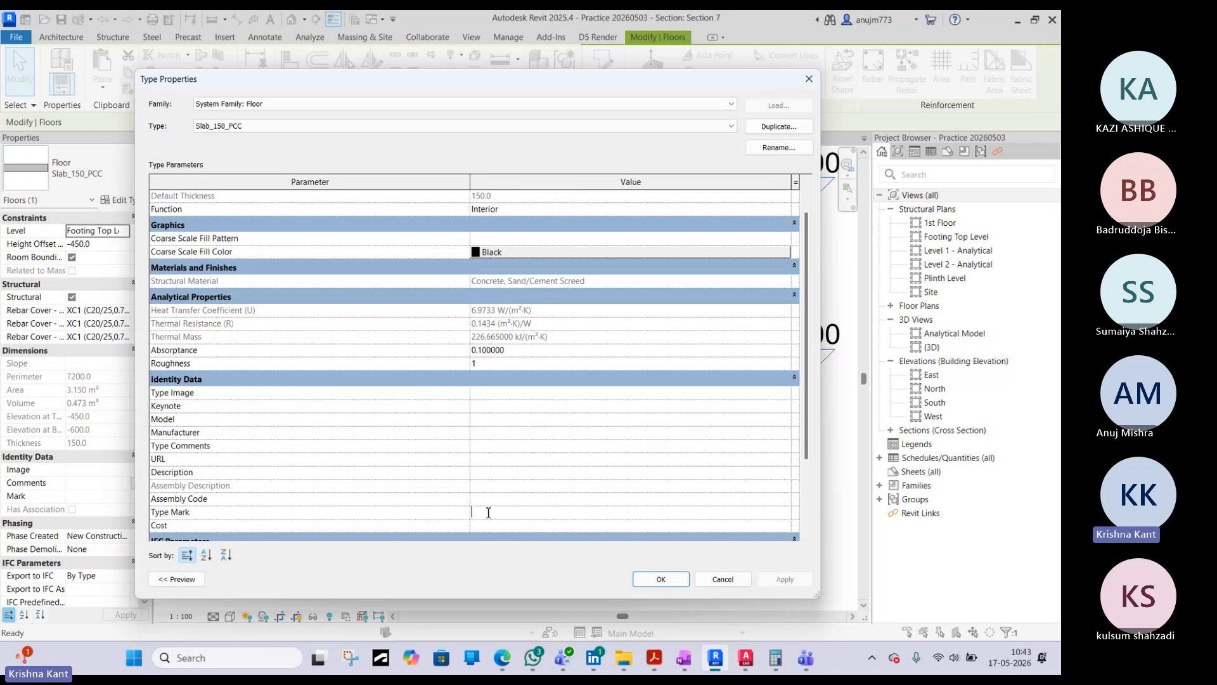
pyautogui.write('PCC')
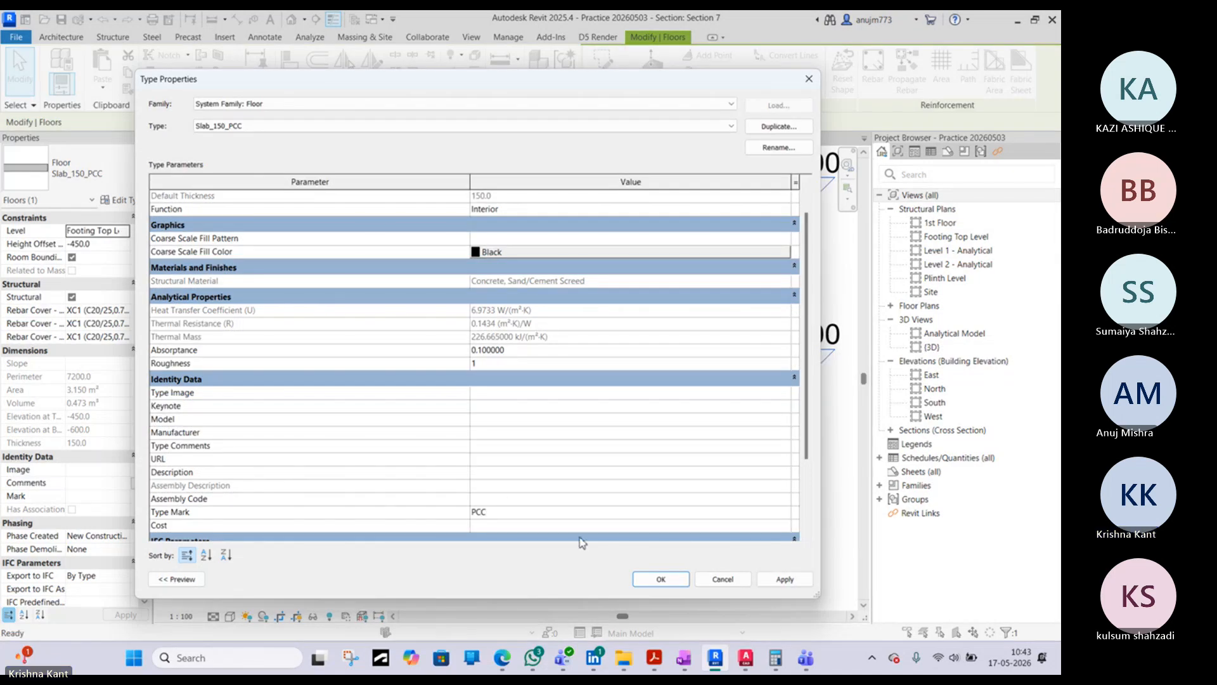
pyautogui.click(685, 581)
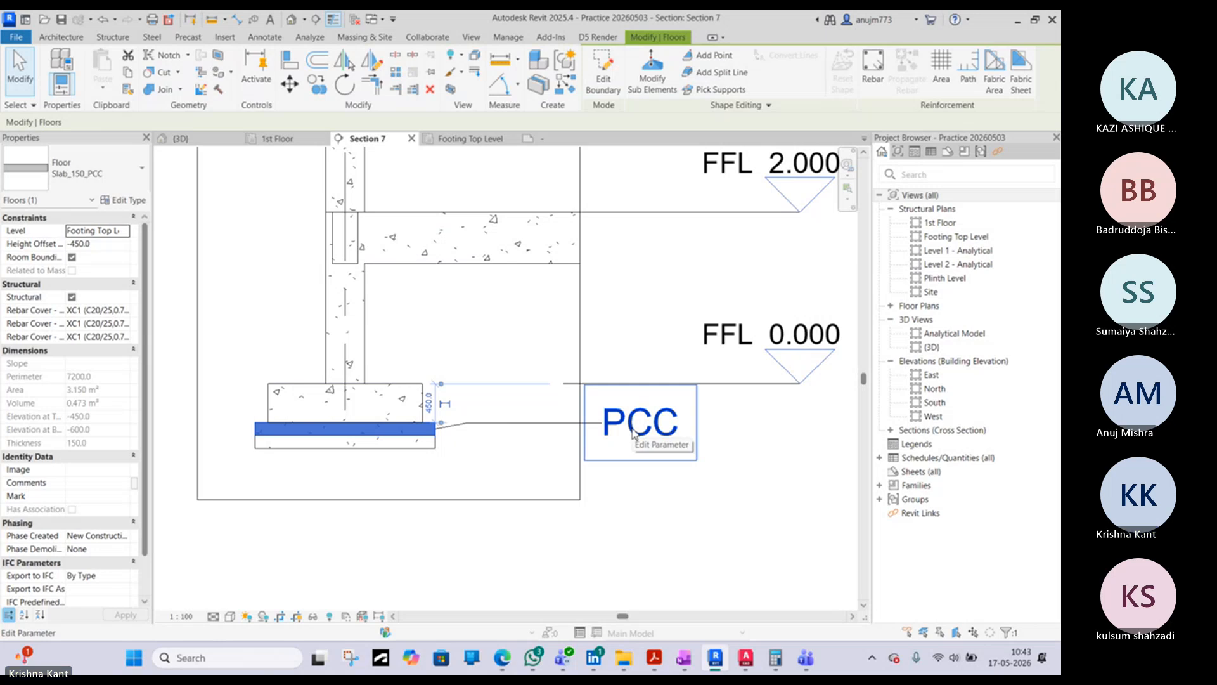
pyautogui.click(710, 537)
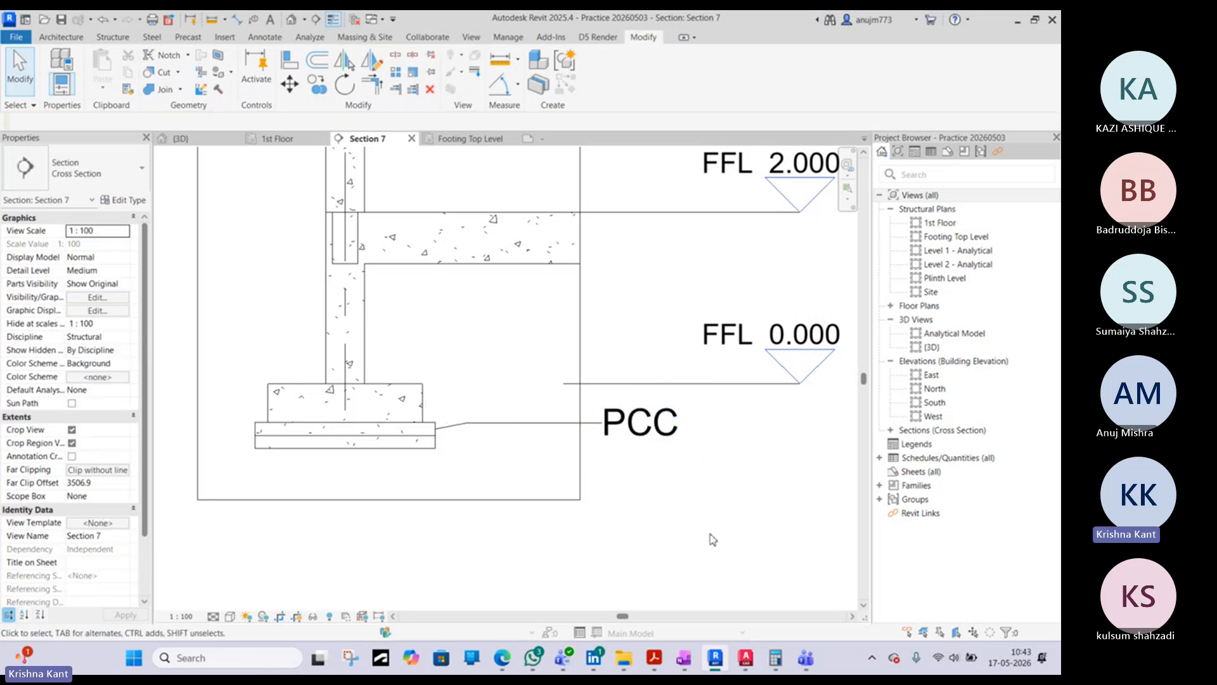
# - Duplicate the lower layer's floor type as Slab_150_RUBBLE SOLING
pyautogui.click(494, 430)
pyautogui.click(433, 452)
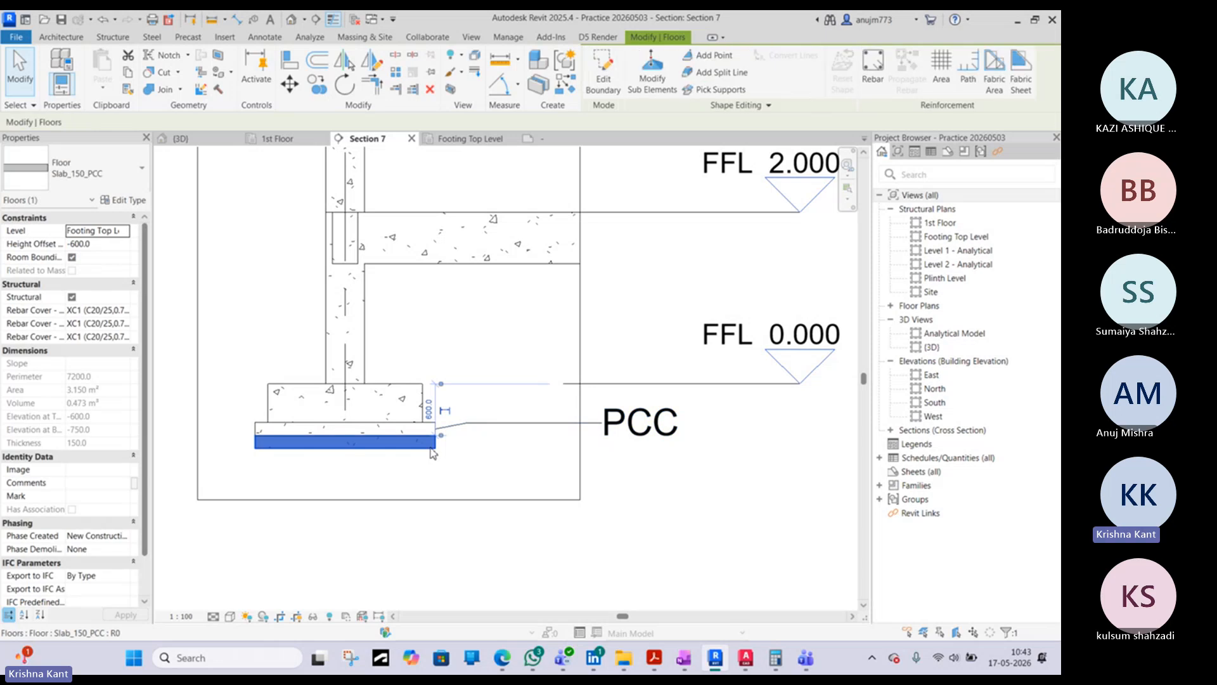
pyautogui.click(117, 179)
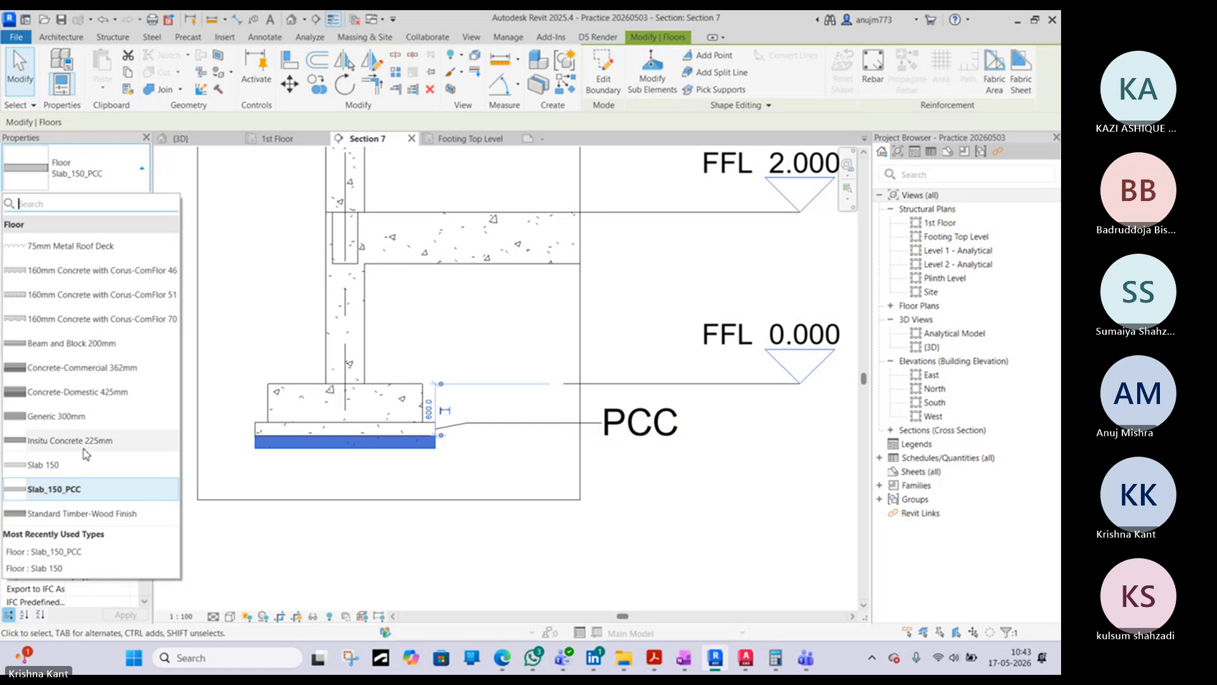
pyautogui.click(103, 185)
pyautogui.click(125, 205)
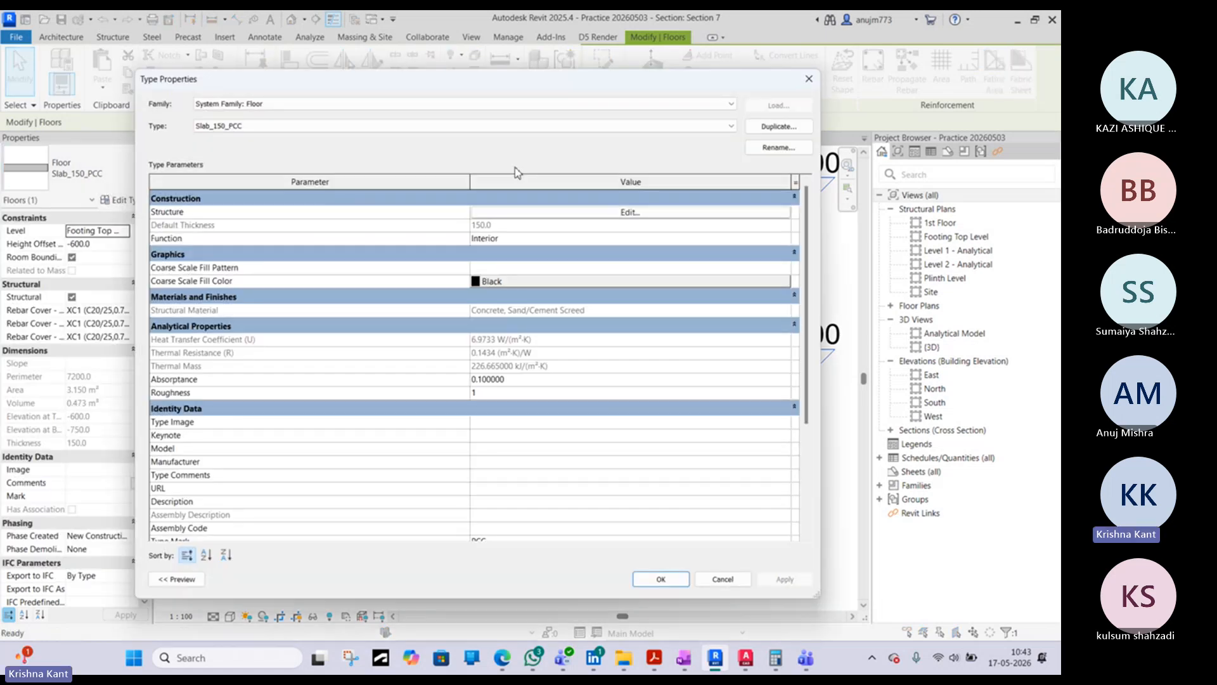
pyautogui.click(771, 126)
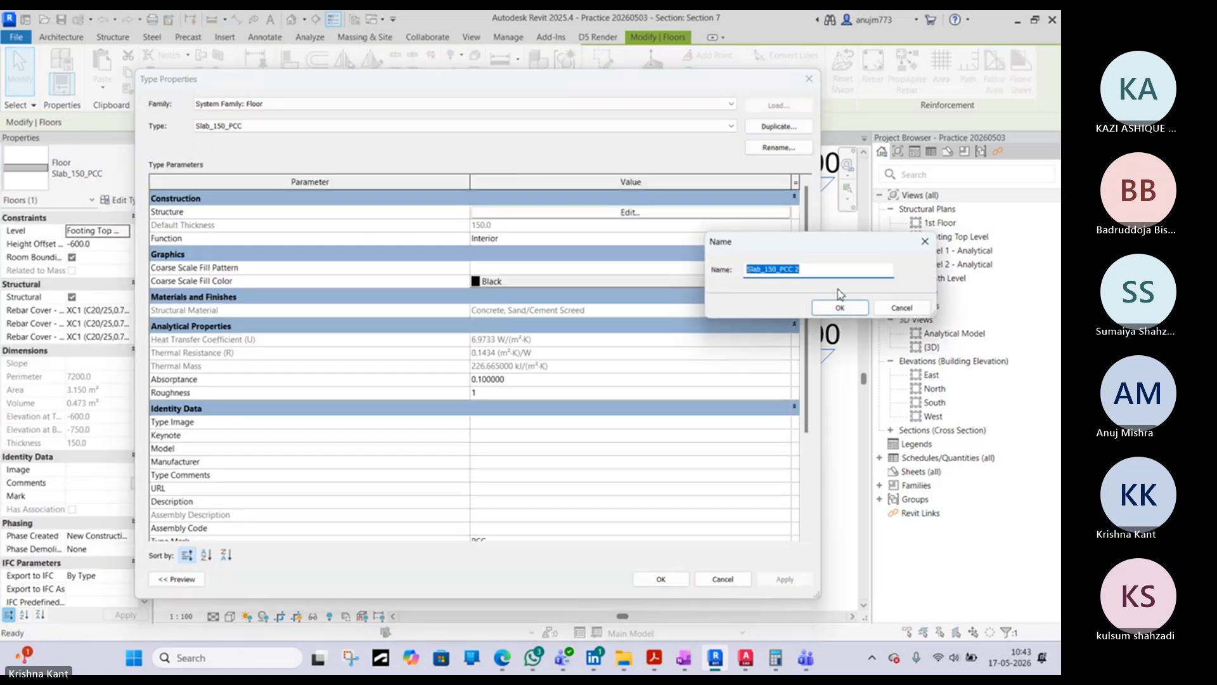
pyautogui.moveTo(800, 269); pyautogui.dragTo(783, 269)
pyautogui.write('RUBBLE')
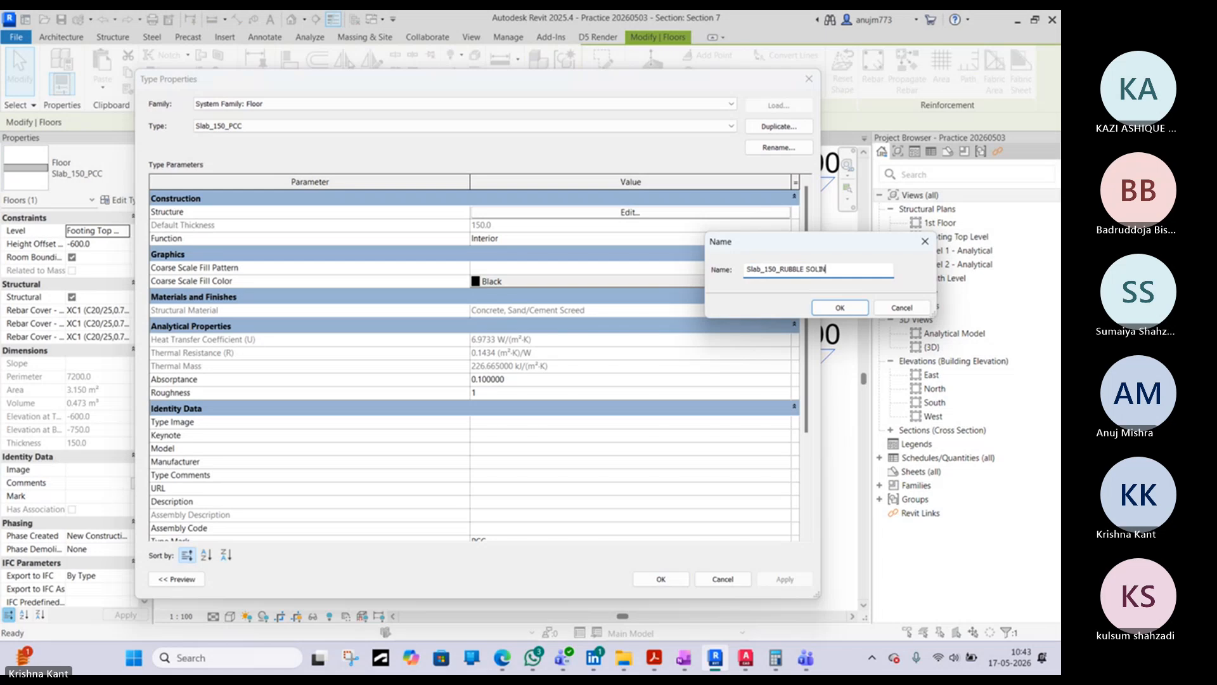
pyautogui.click(821, 310)
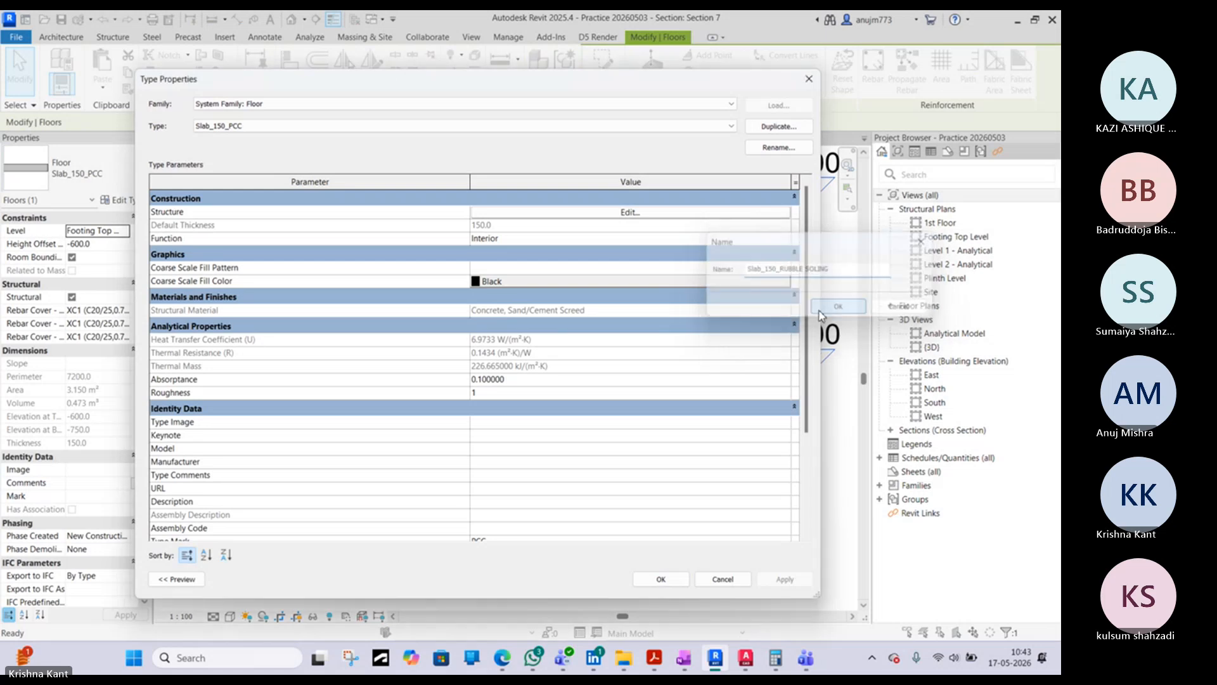
# - Set the Type Mark of the new floor type to RUBBLE SOLING and apply the type to the lower layer
pyautogui.scroll(-2, 499, 495)
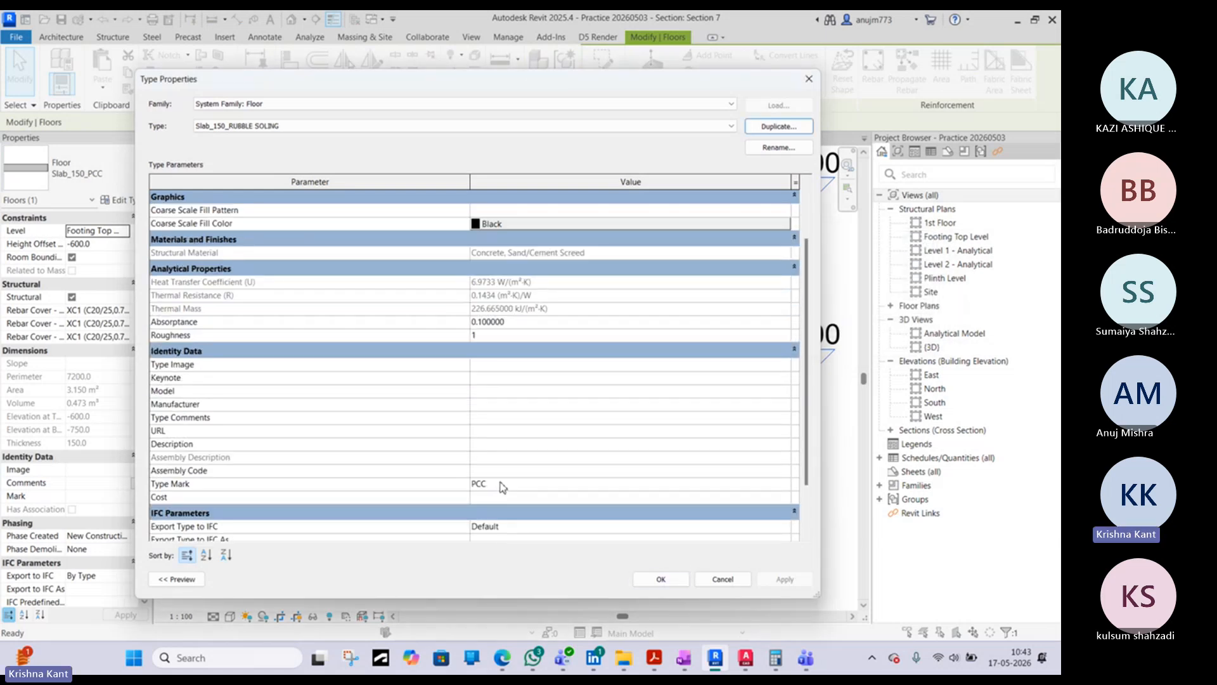
pyautogui.click(502, 484)
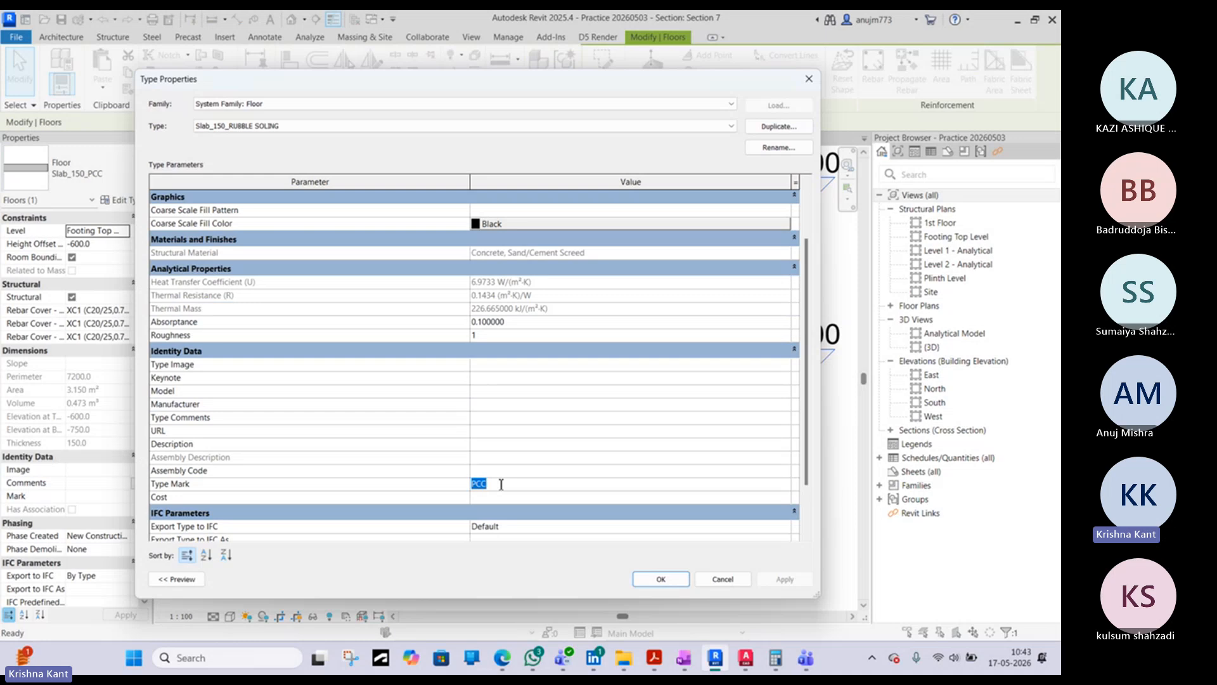
pyautogui.write('RUBBLE SOLING')
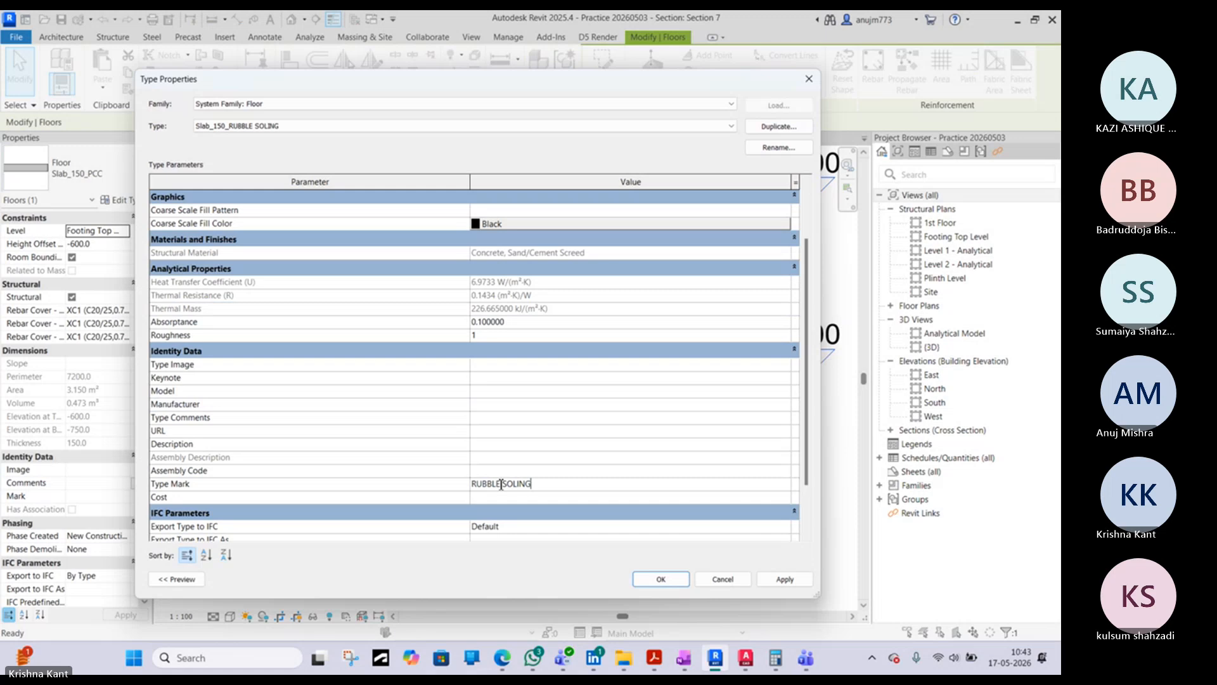
pyautogui.click(653, 578)
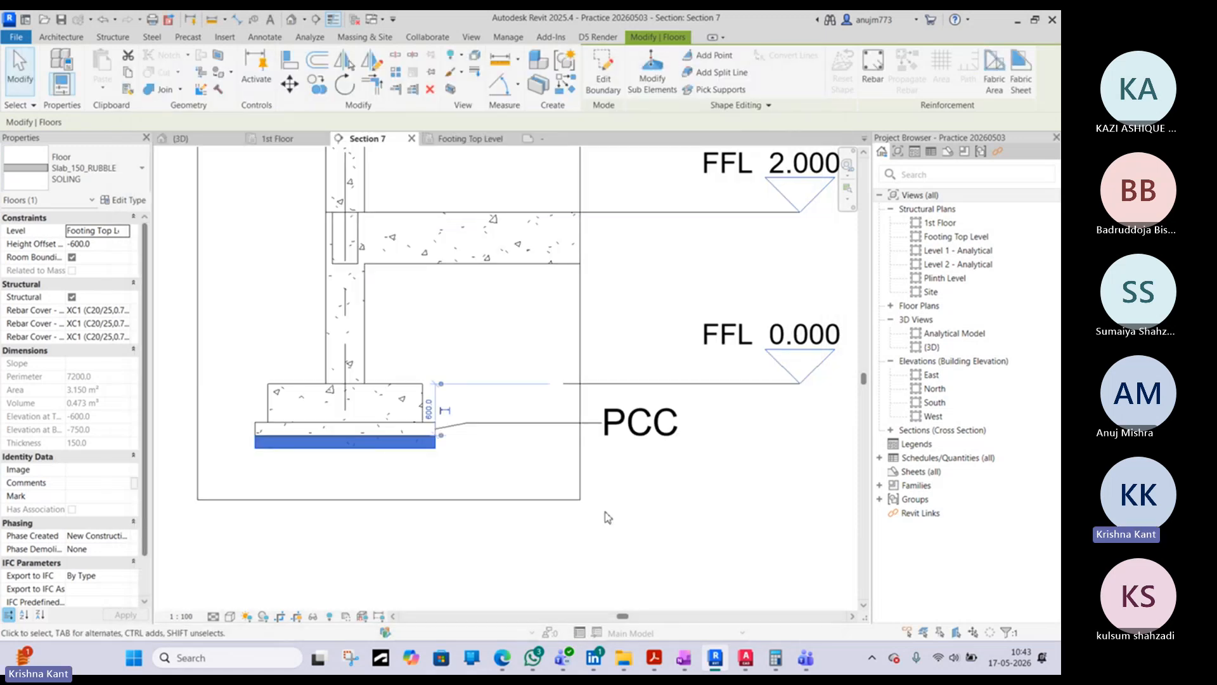
pyautogui.click(498, 422)
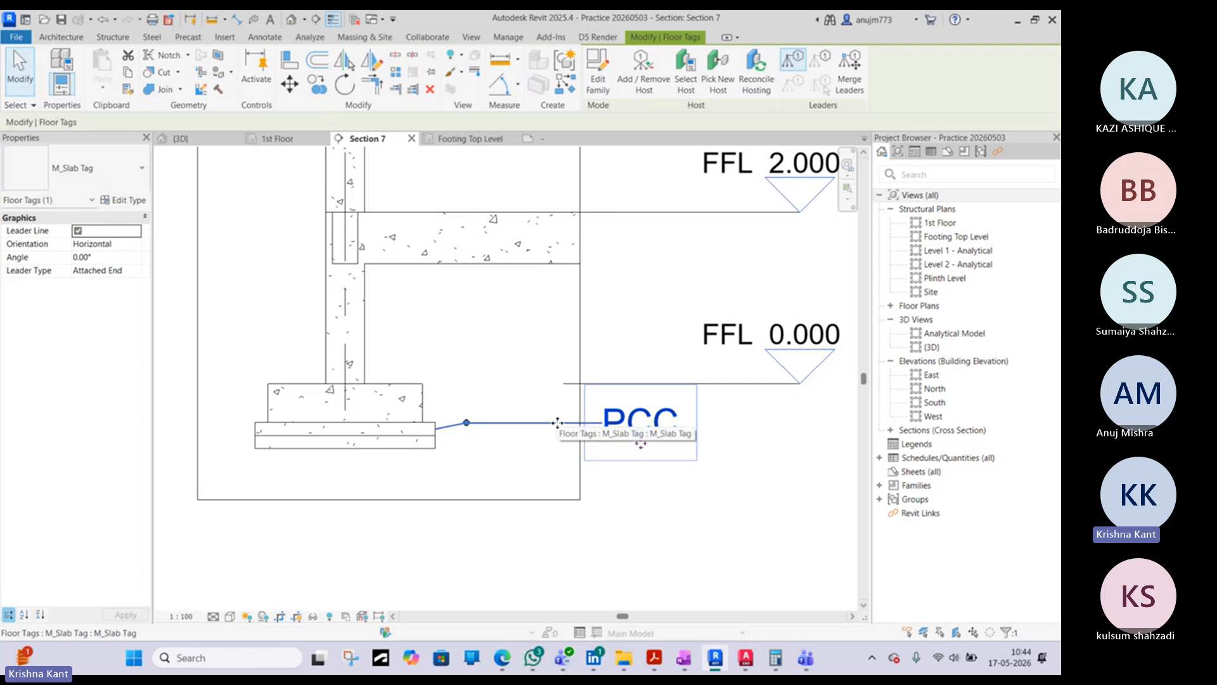
pyautogui.press('t')
pyautogui.press('g')
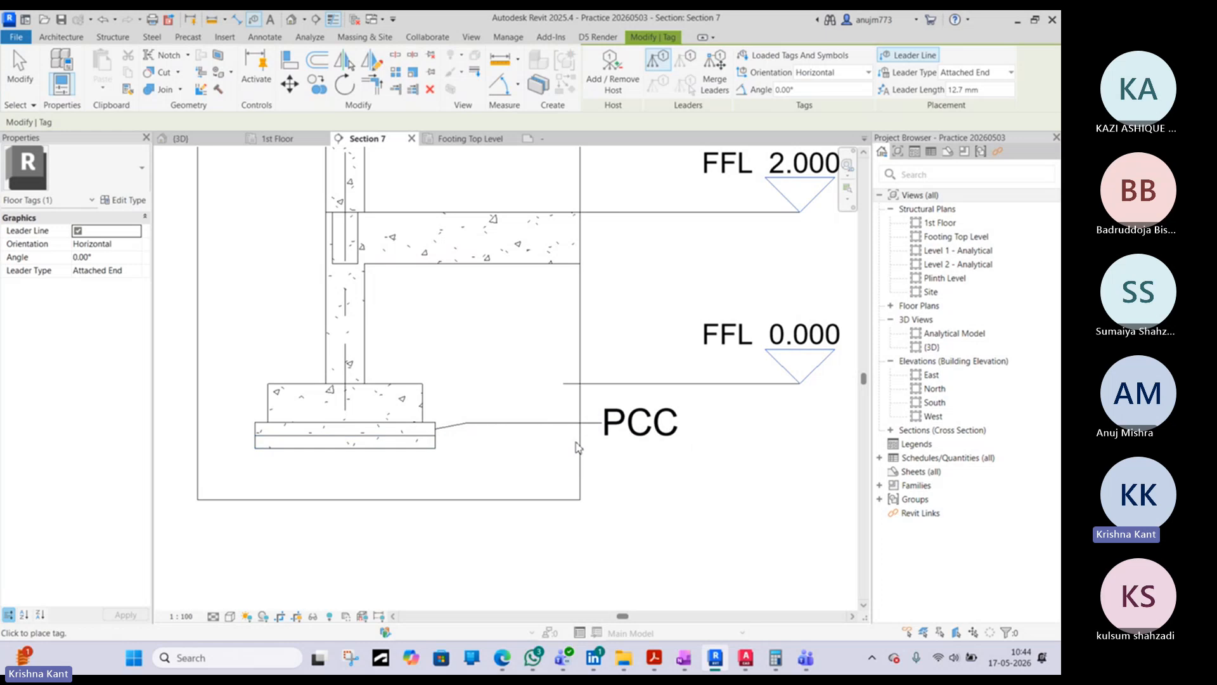
pyautogui.press('Escape')
pyautogui.click(570, 433)
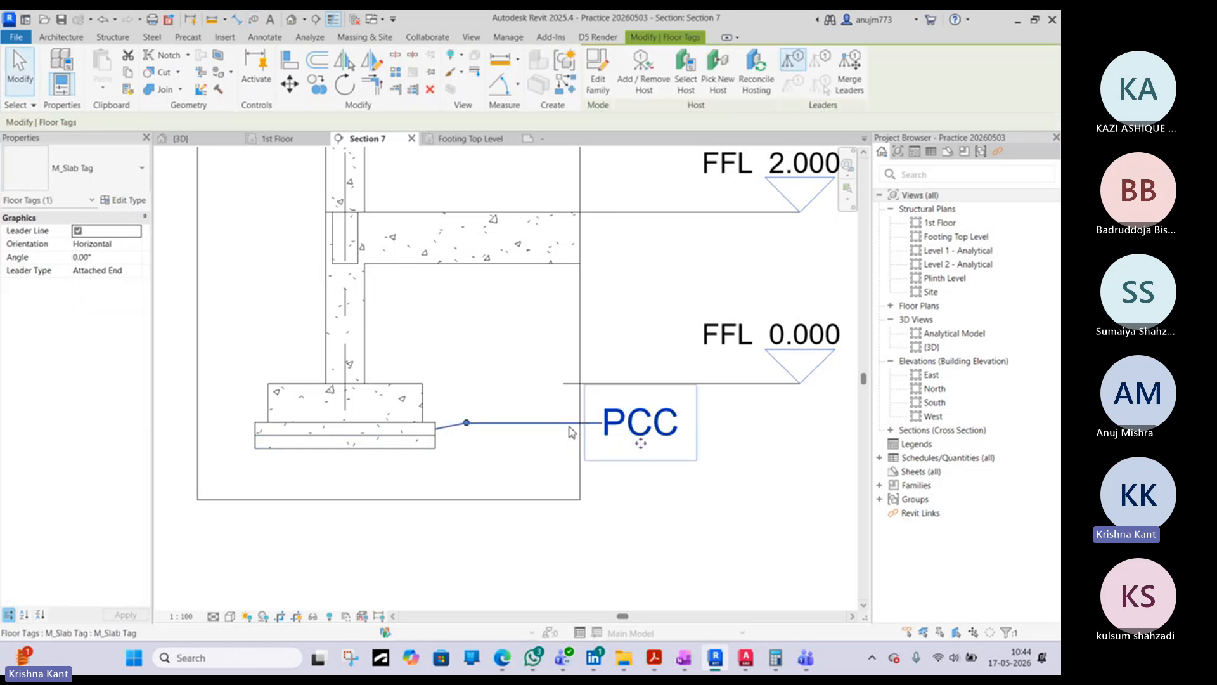
pyautogui.click(564, 464)
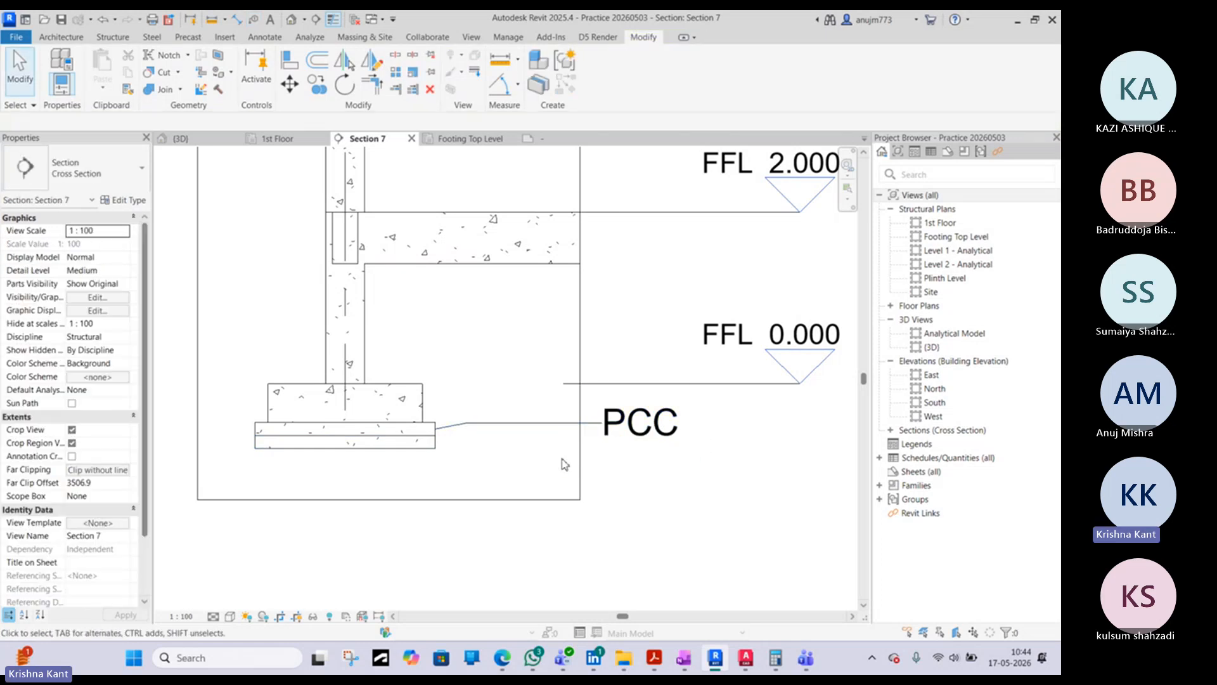
# - Tag the lower rubble soling layer with a Free End leader, aligning the tag text beneath the PCC tag
pyautogui.press('t')
pyautogui.press('g')
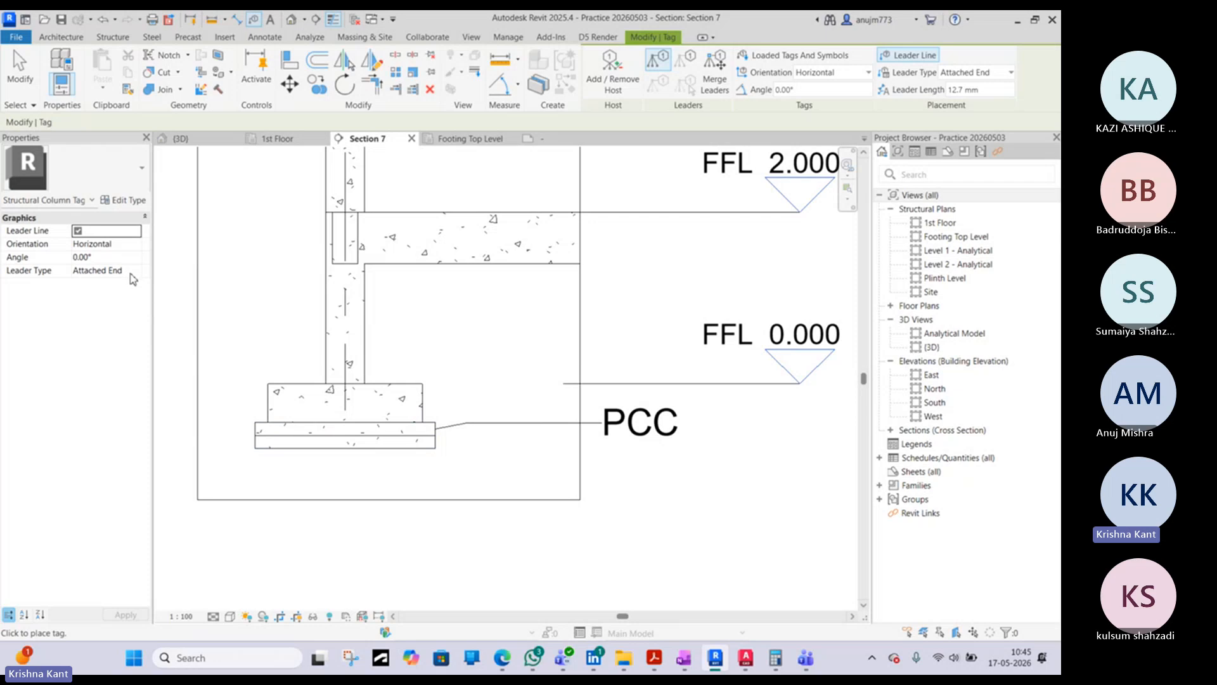
pyautogui.click(138, 273)
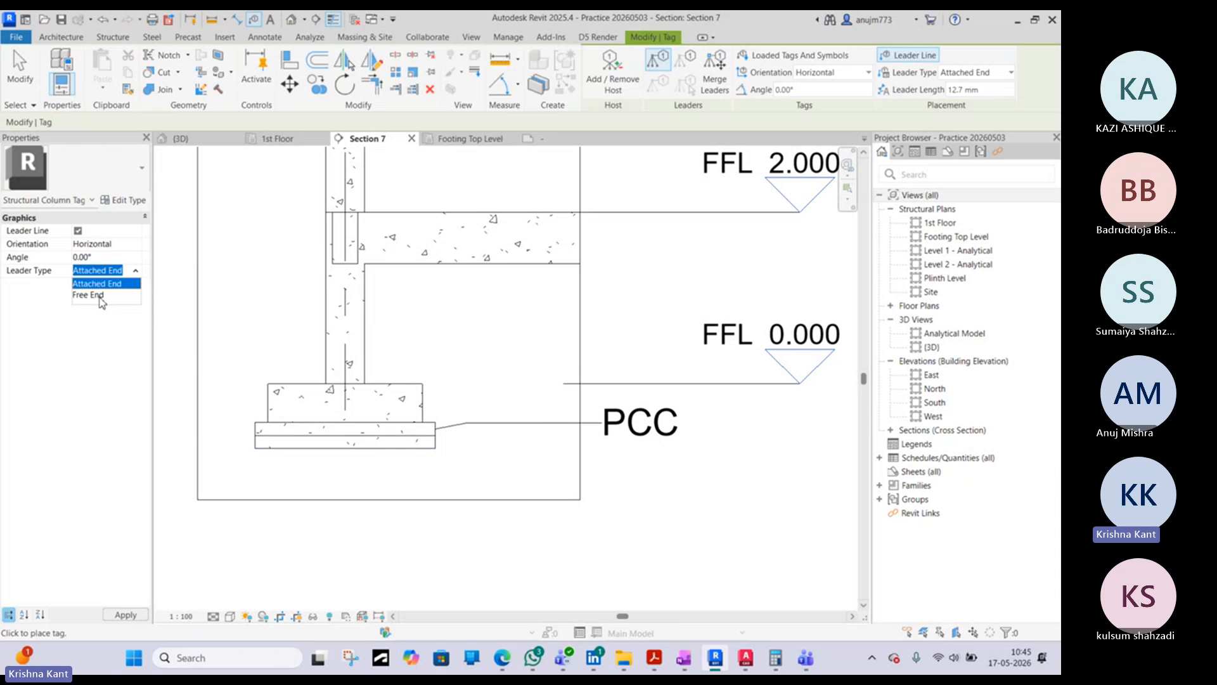
pyautogui.click(88, 294)
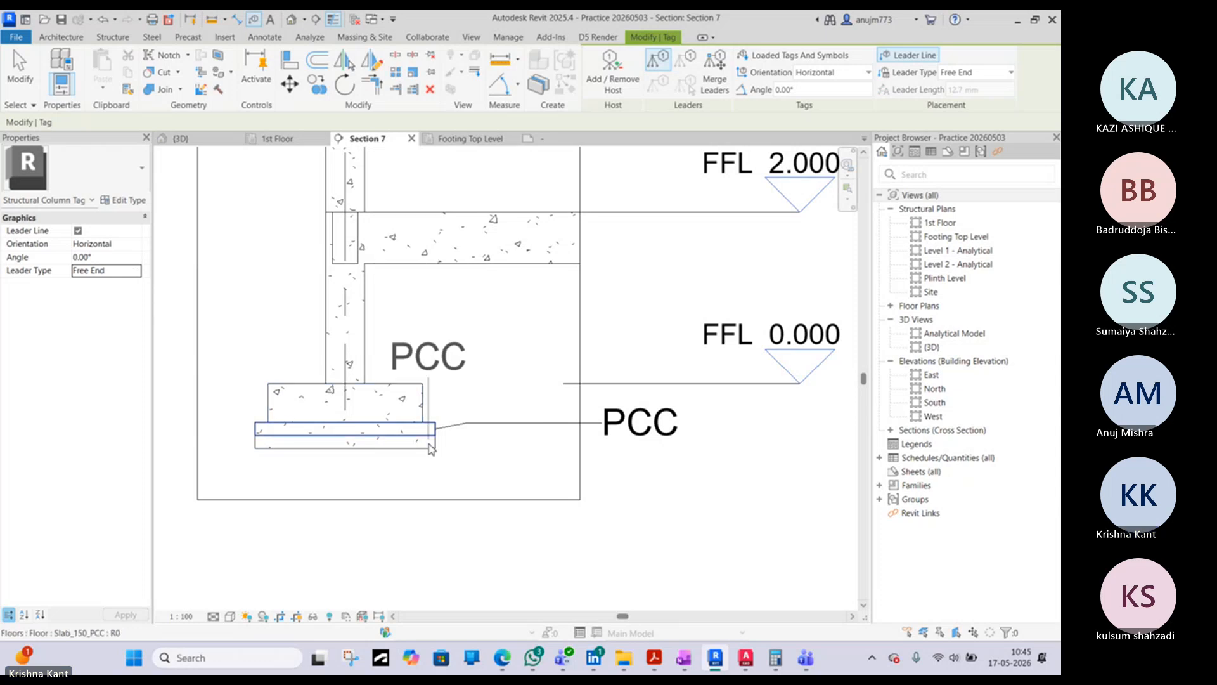
pyautogui.scroll(2, 431, 453)
pyautogui.scroll(1, 430, 452)
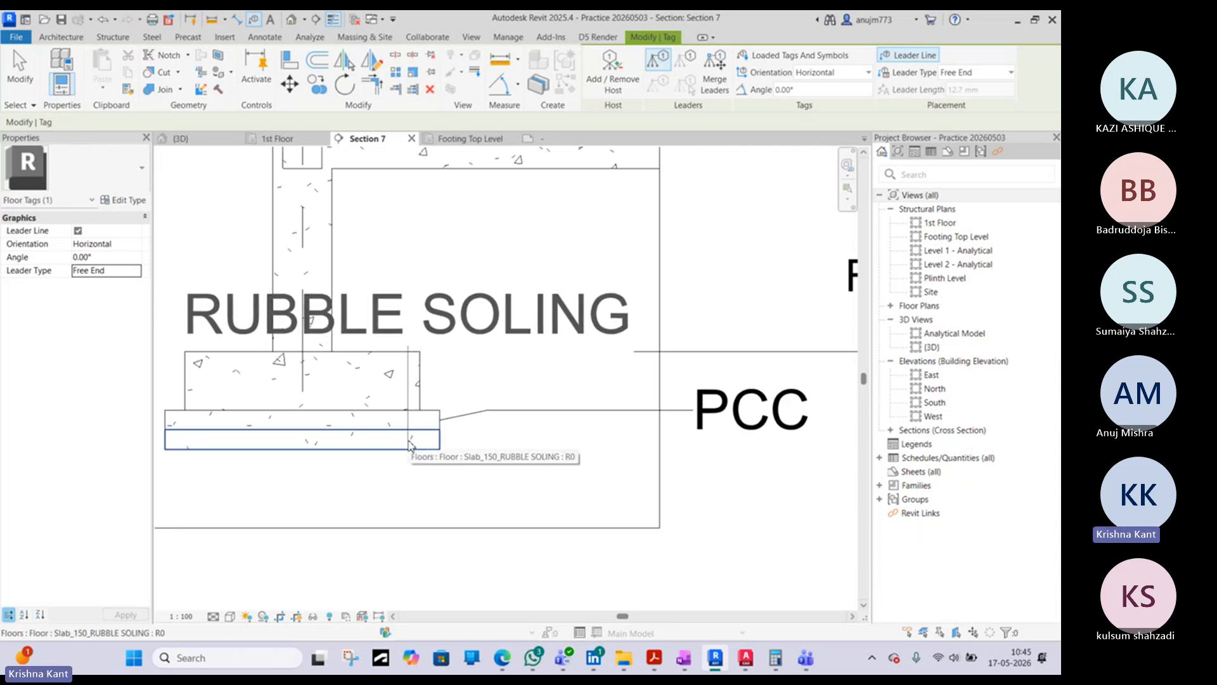
pyautogui.click(409, 442)
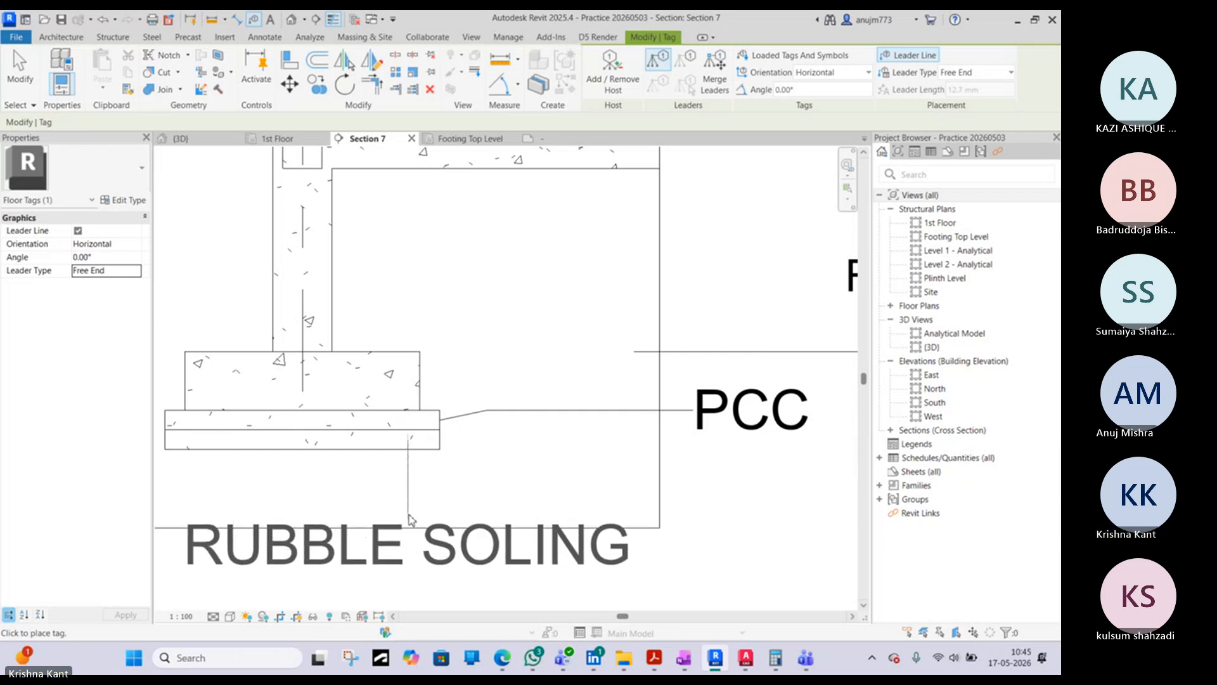
pyautogui.click(409, 515)
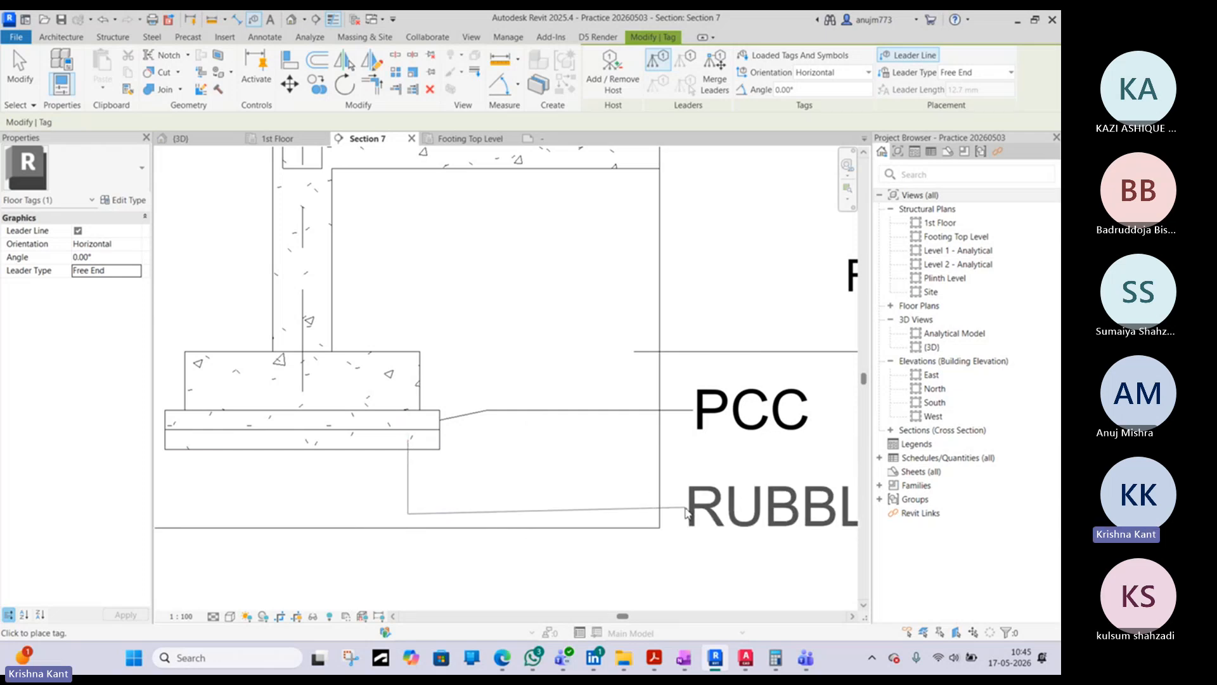
pyautogui.click(688, 514)
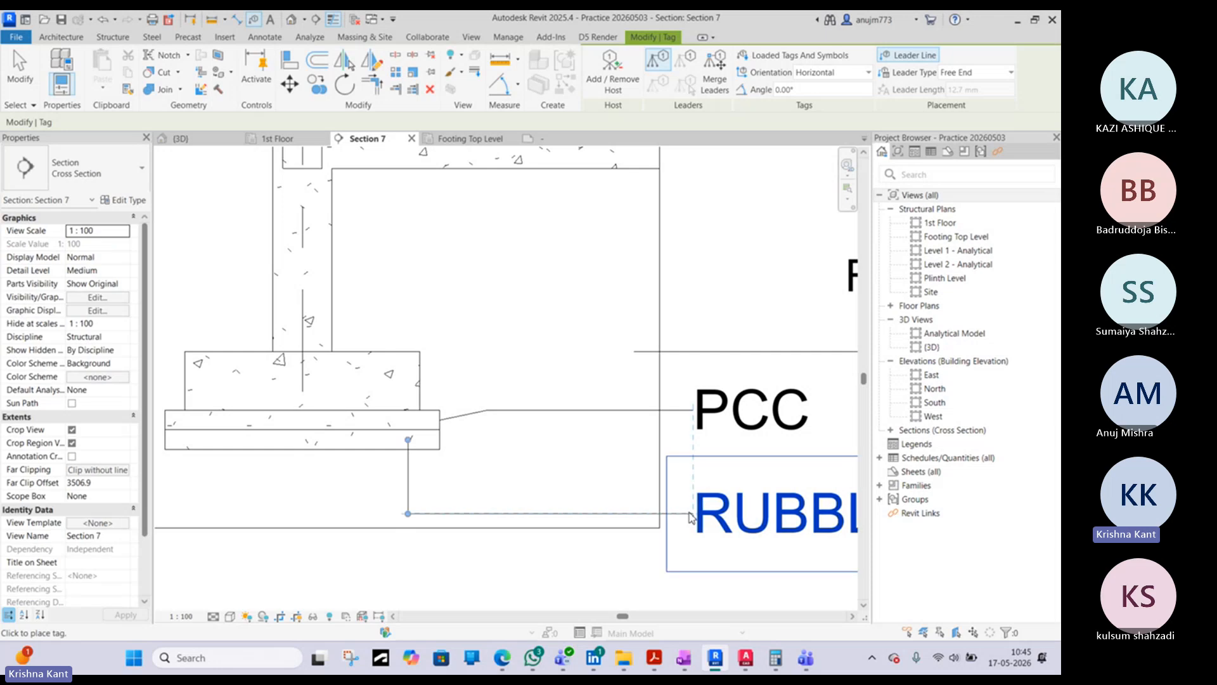
pyautogui.scroll(-2, 599, 493)
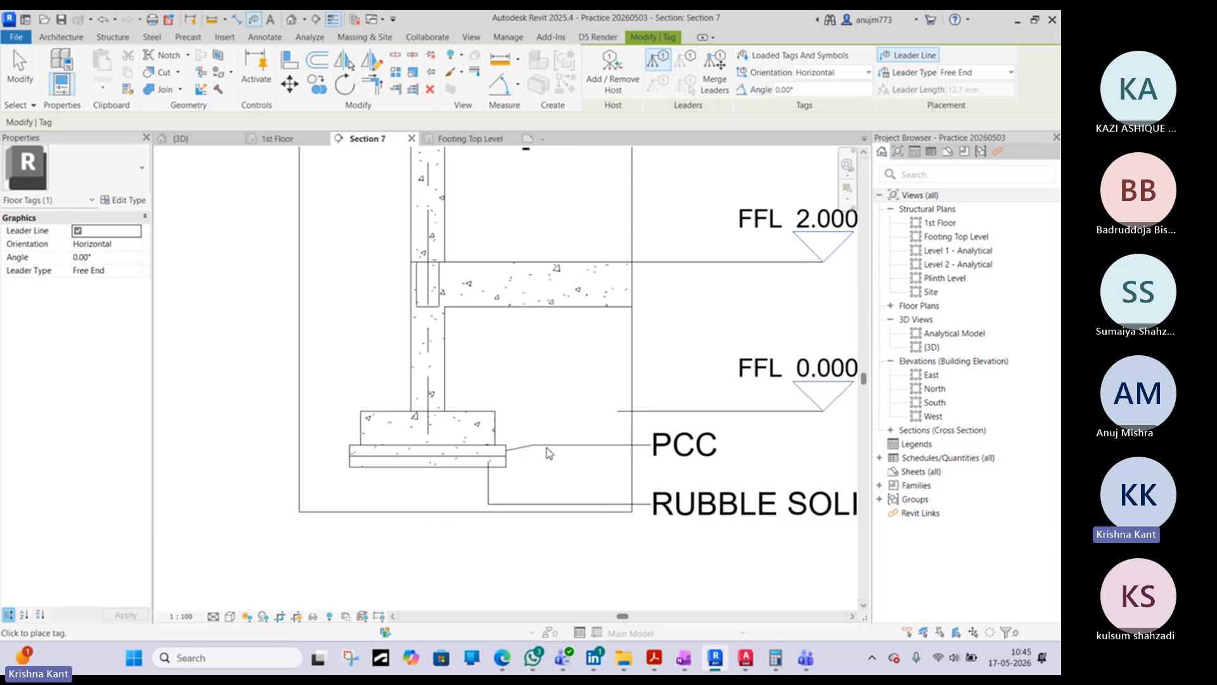
pyautogui.press('Escape')
# - Change the PCC tag's leader type to Free End and move the leader end inside the upper layer
pyautogui.click(539, 449)
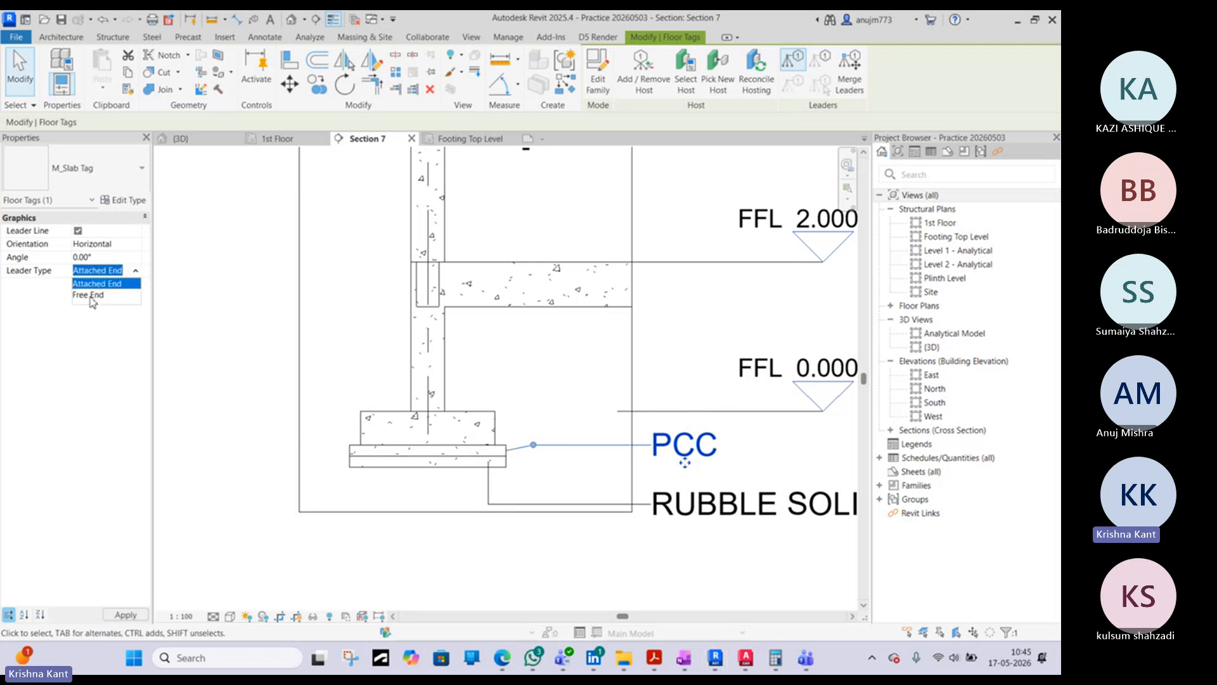
pyautogui.click(93, 295)
pyautogui.scroll(2, 524, 452)
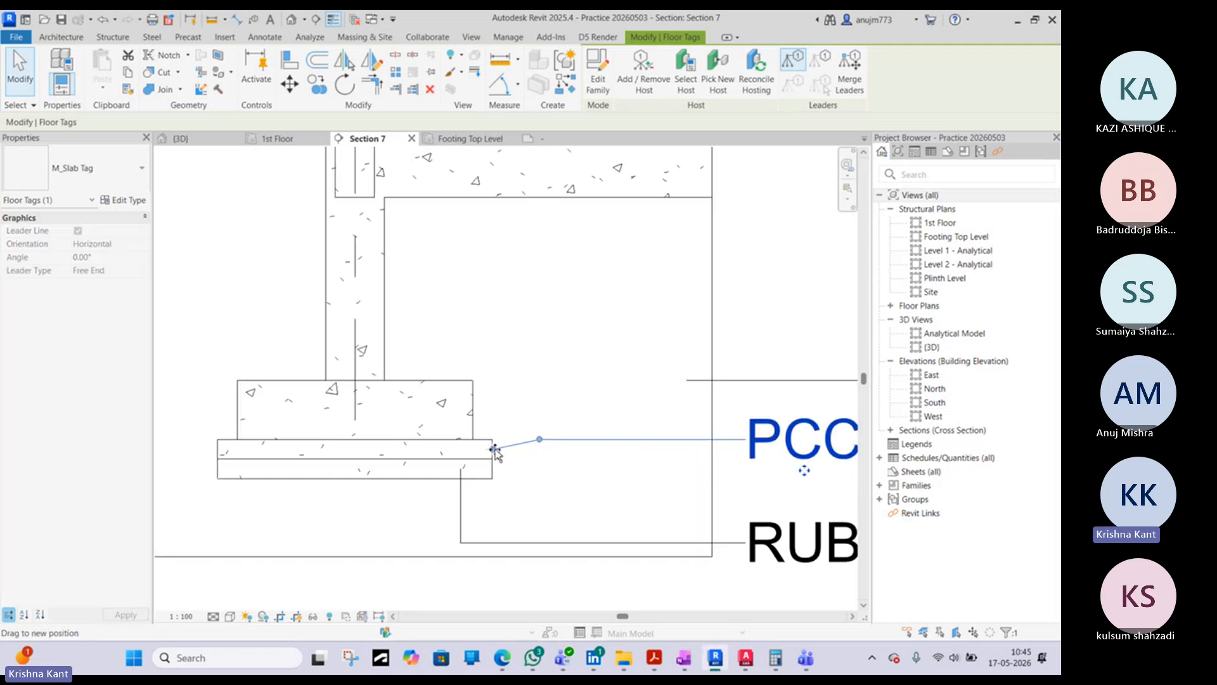
pyautogui.moveTo(495, 451); pyautogui.dragTo(473, 449)
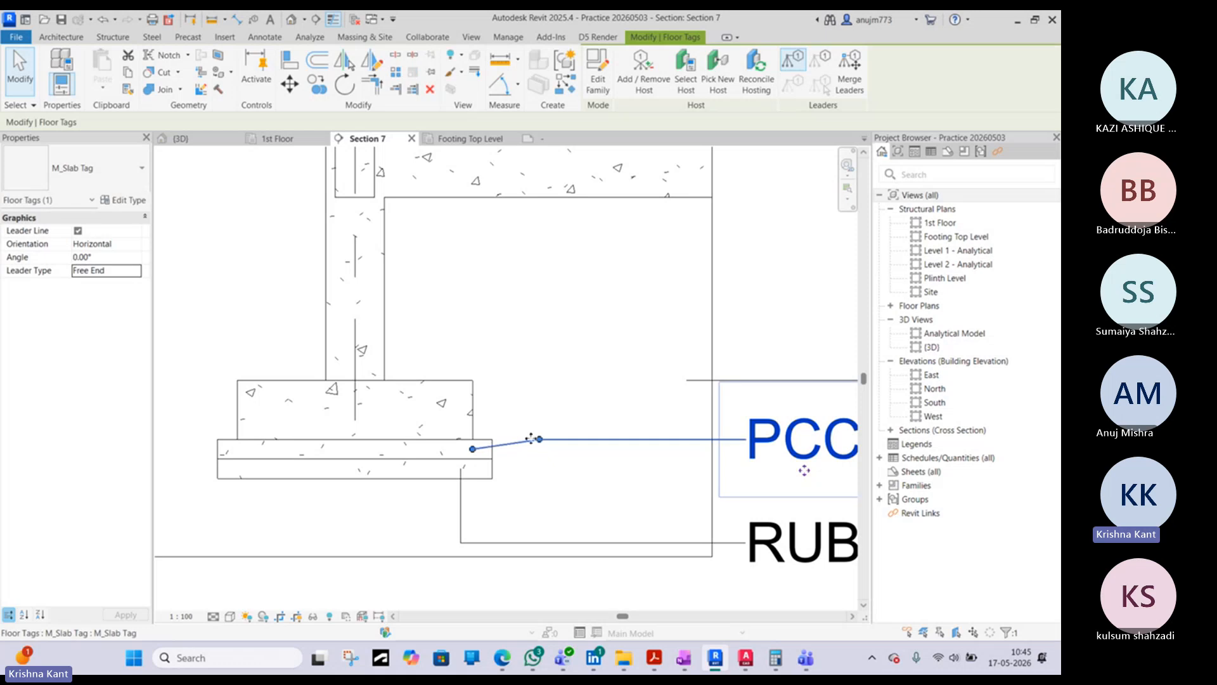
# - Reshape the PCC tag's leader with its elbow near the footing edge and move the tag slightly up so the leader runs level
pyautogui.scroll(2, 528, 439)
pyautogui.moveTo(553, 440); pyautogui.dragTo(450, 432)
pyautogui.scroll(-2, 451, 432)
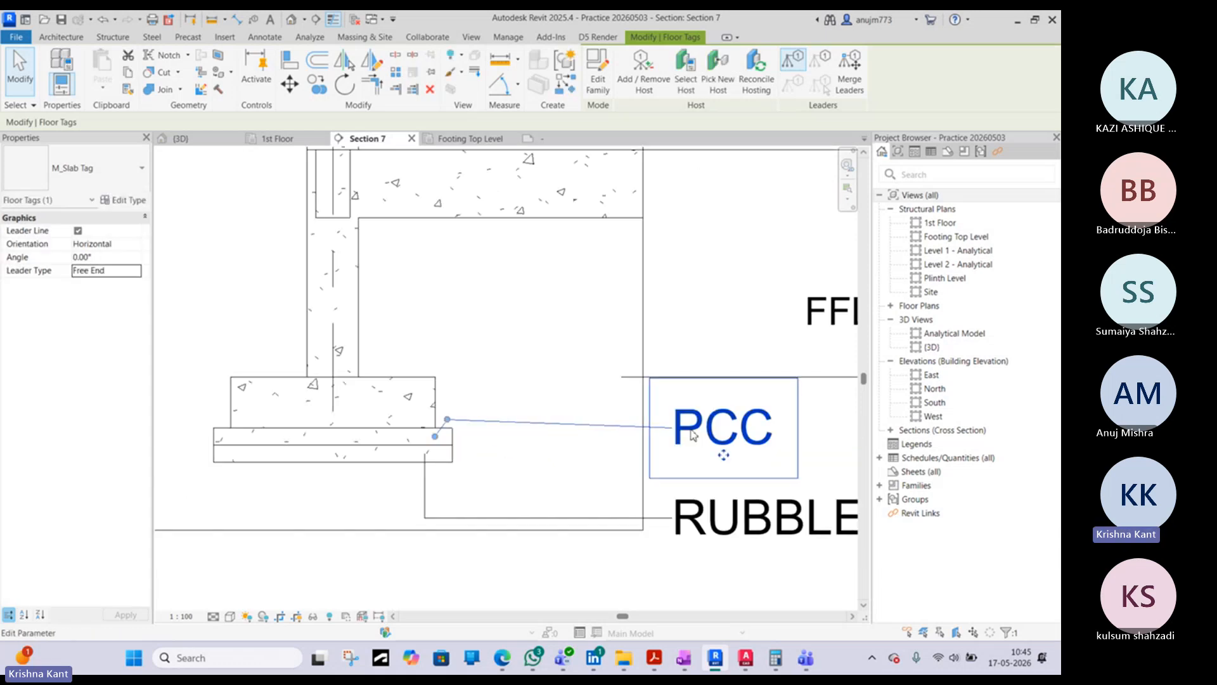
pyautogui.moveTo(713, 430); pyautogui.dragTo(718, 426)
pyautogui.moveTo(448, 408); pyautogui.dragTo(452, 437)
pyautogui.press('Escape')
pyautogui.click(439, 431)
pyautogui.scroll(1, 435, 437)
pyautogui.scroll(5, 434, 438)
pyautogui.scroll(-6, 452, 437)
pyautogui.press('Escape')
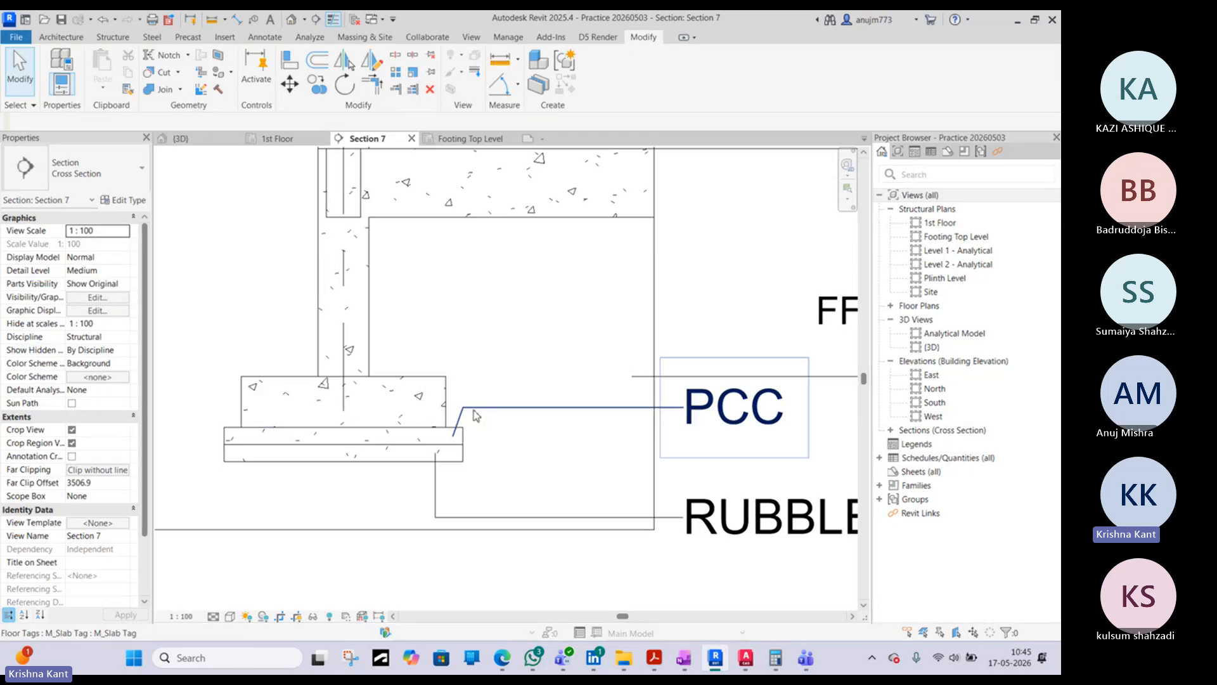
# - Check the leader type of the rubble soling tag
pyautogui.scroll(-3, 477, 416)
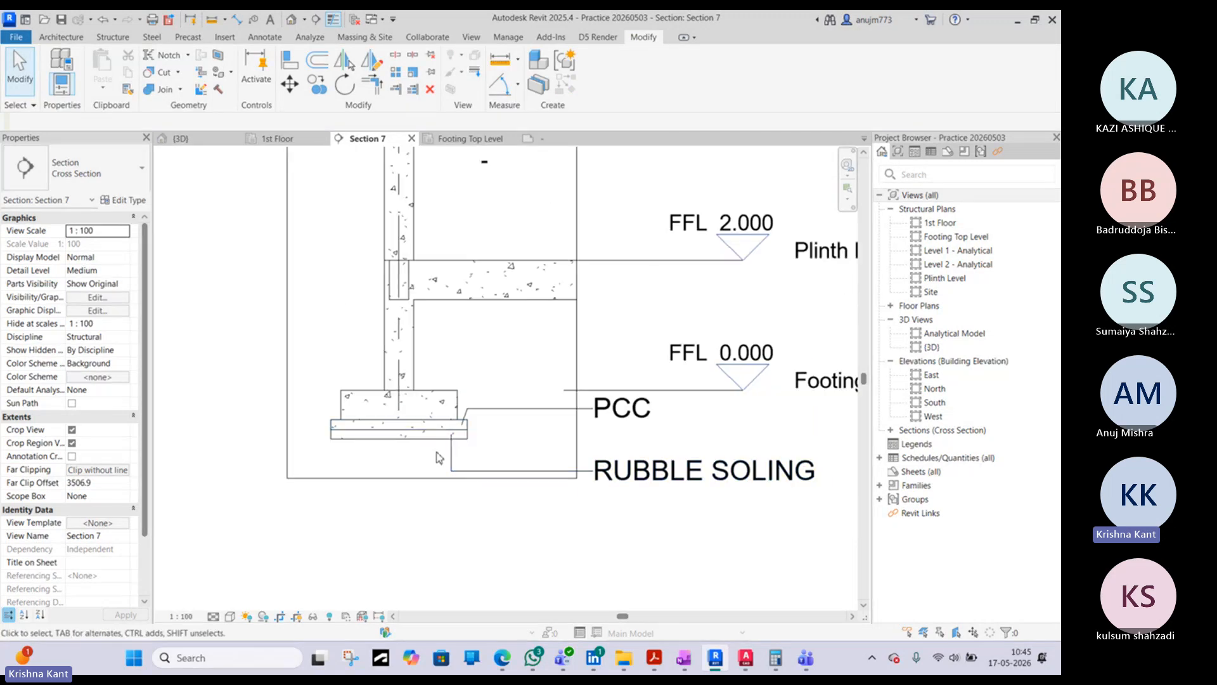
pyautogui.click(451, 467)
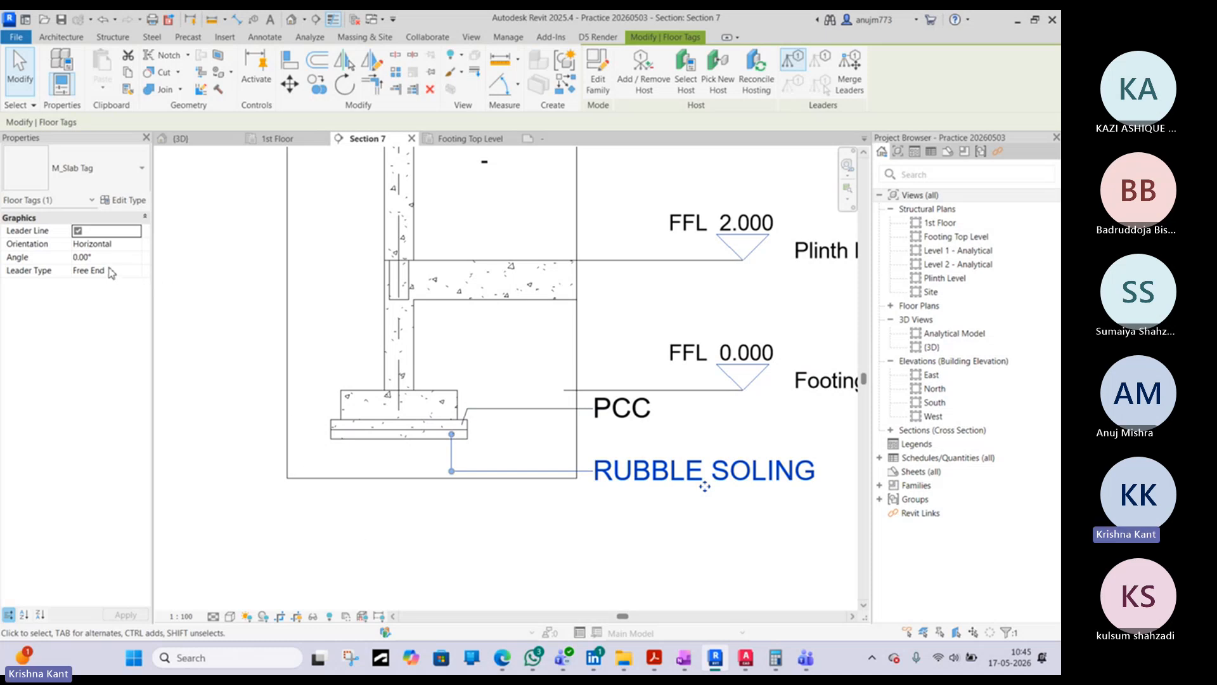
pyautogui.click(395, 528)
# - Switch to AutoCAD to examine the footing detail's labels in TOILET BLOCK.dwg, then return to Revit's Section 7
pyautogui.scroll(-3, 395, 527)
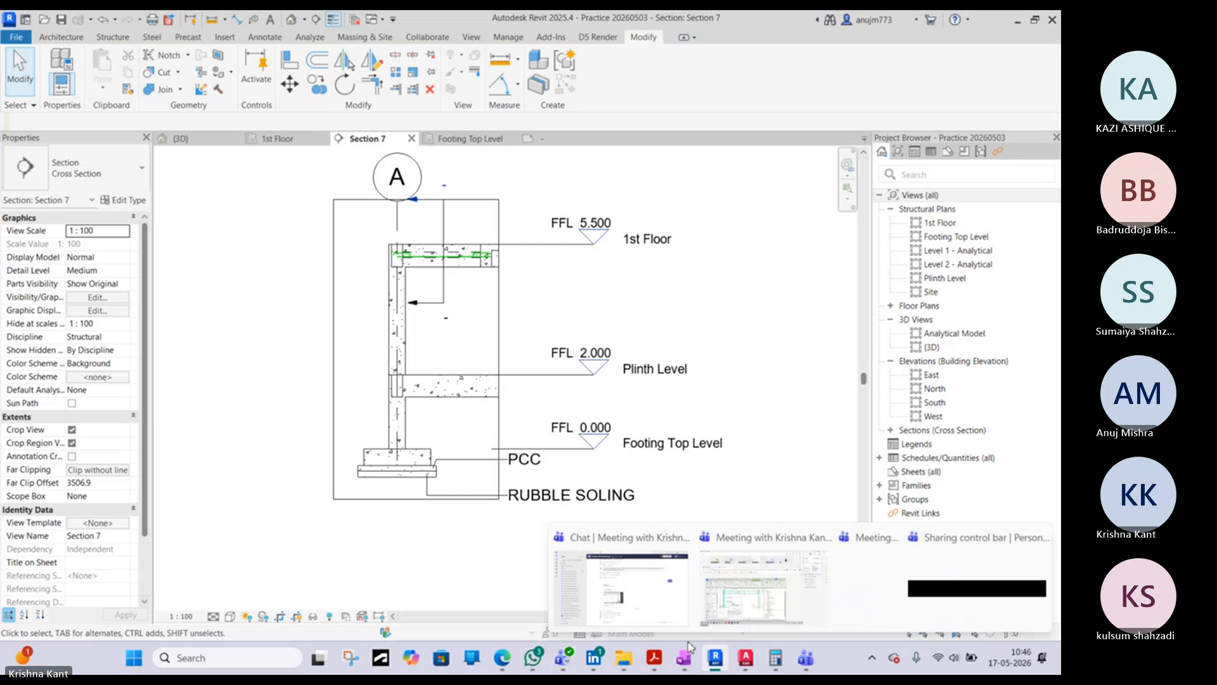
pyautogui.moveTo(747, 661)
pyautogui.click(835, 595)
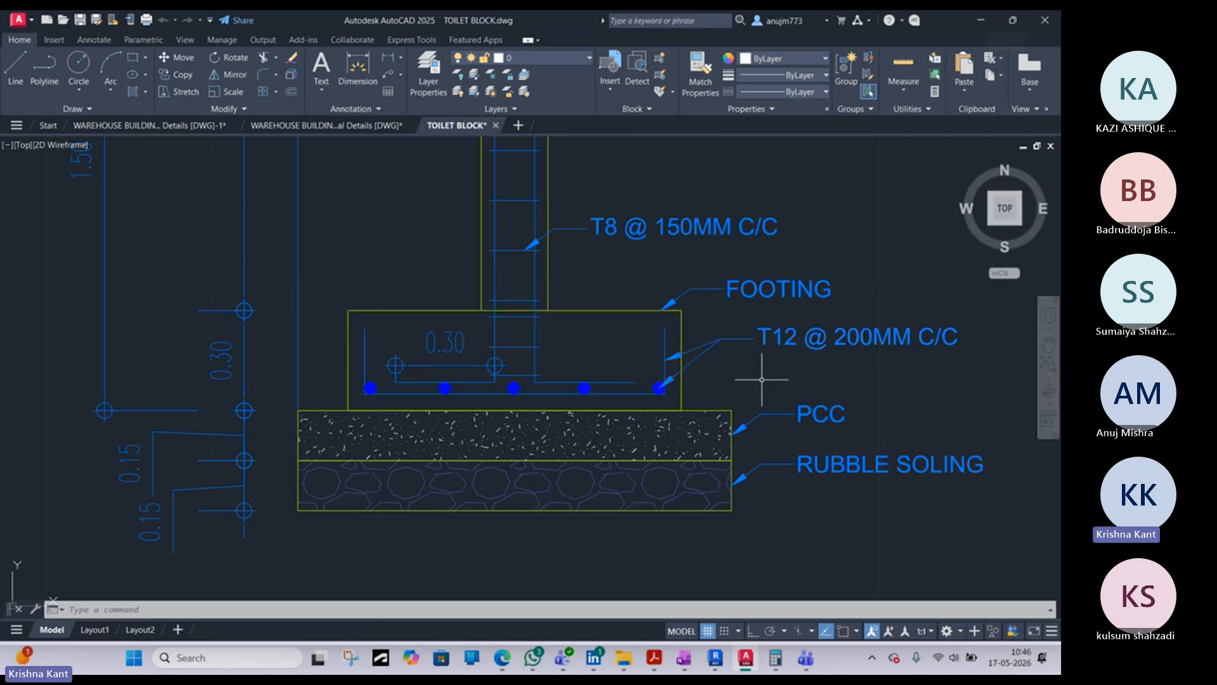
pyautogui.click(982, 23)
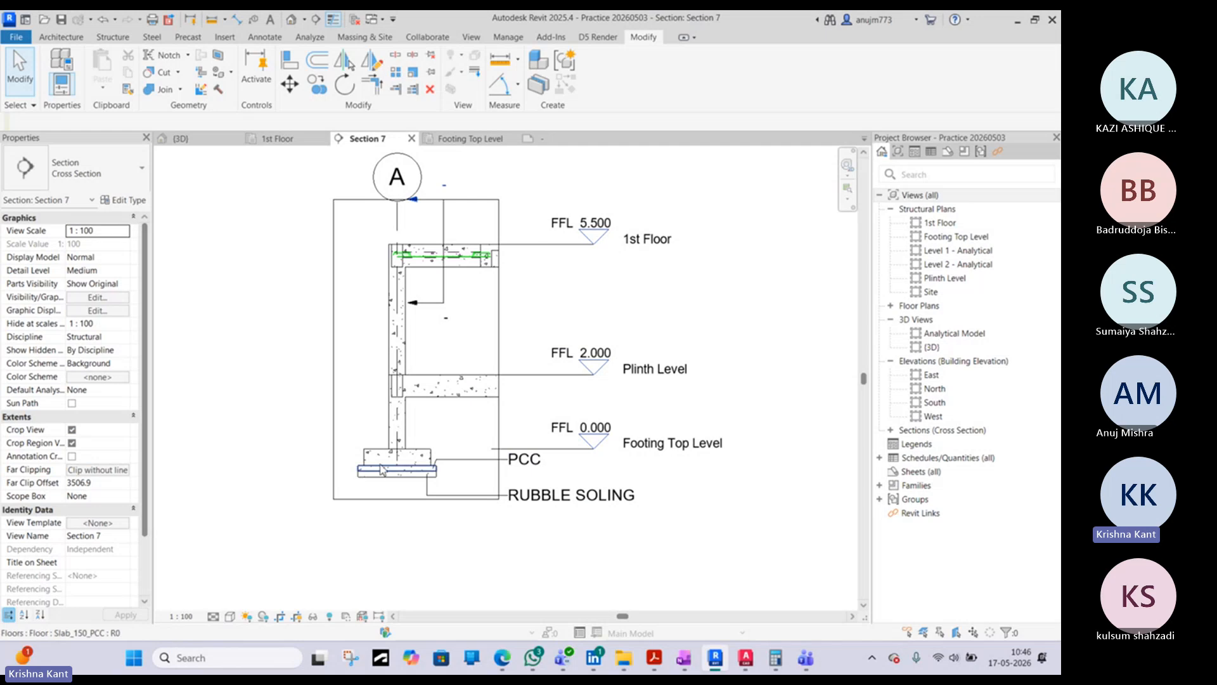
# - Tag one H12 bar in the 1st floor slab with a free-end leader rising above the slab and bending toward the tag
pyautogui.scroll(3, 386, 475)
pyautogui.moveTo(469, 282); pyautogui.dragTo(373, 441, button='middle')
pyautogui.scroll(2, 455, 174)
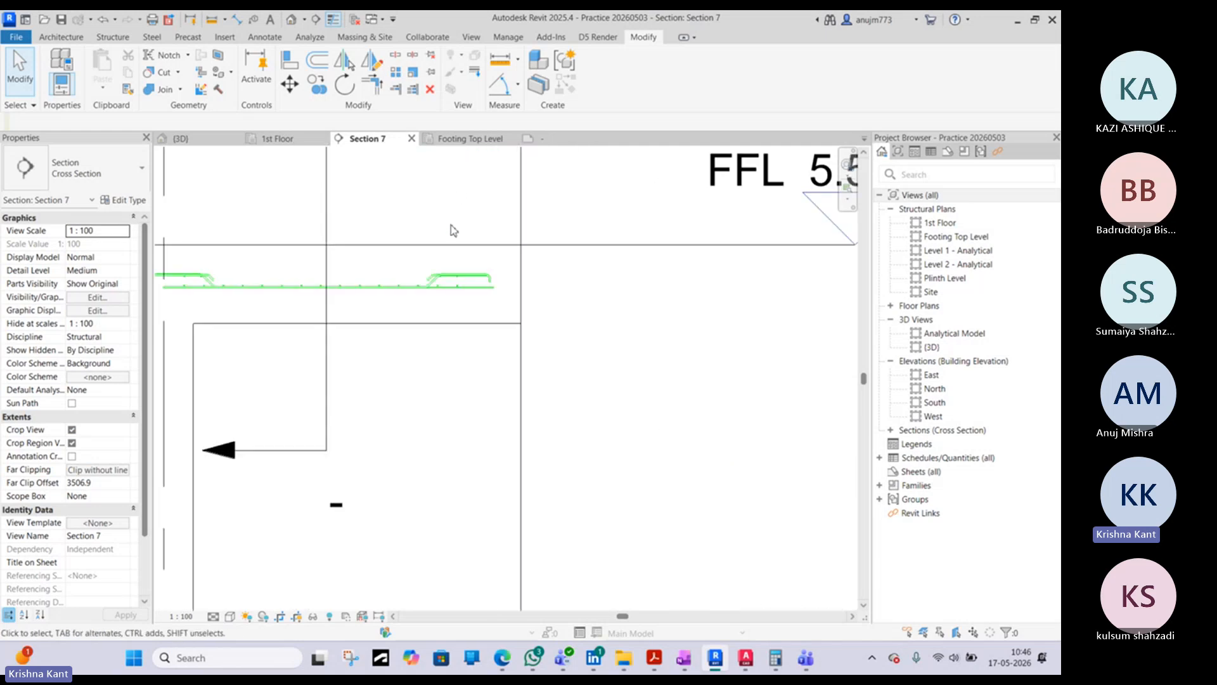
pyautogui.press('t')
pyautogui.press('g')
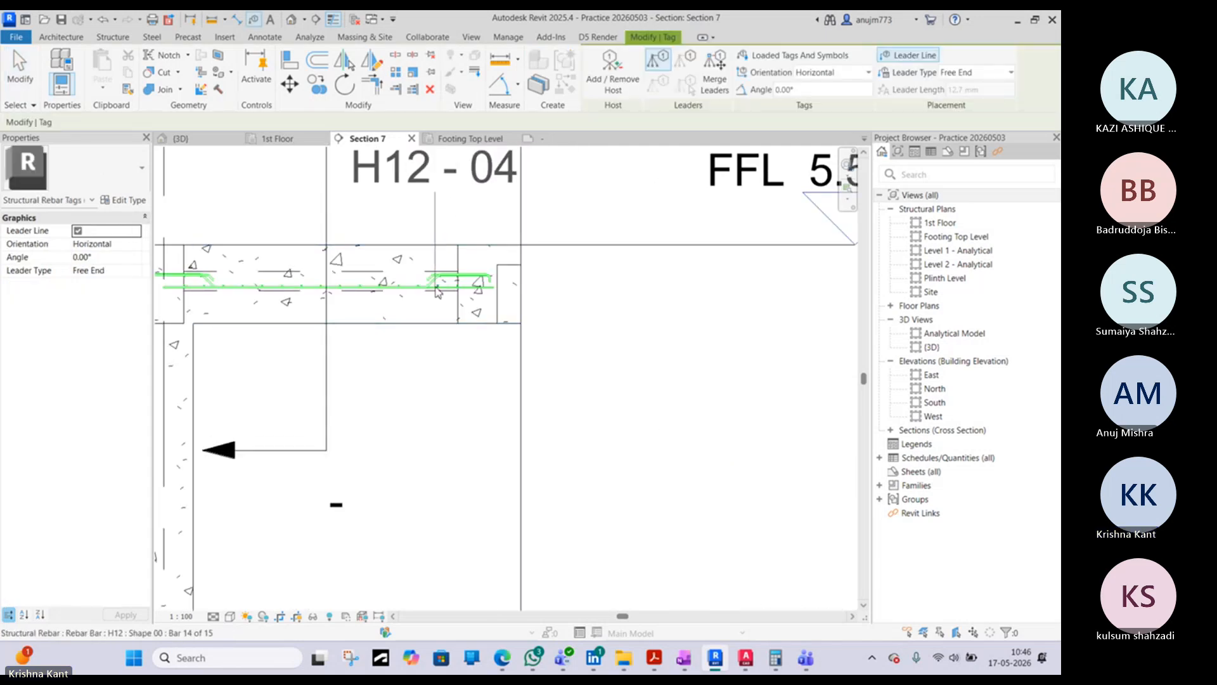
pyautogui.scroll(2, 419, 287)
pyautogui.moveTo(425, 300); pyautogui.dragTo(437, 421, button='middle')
pyautogui.scroll(1, 430, 406)
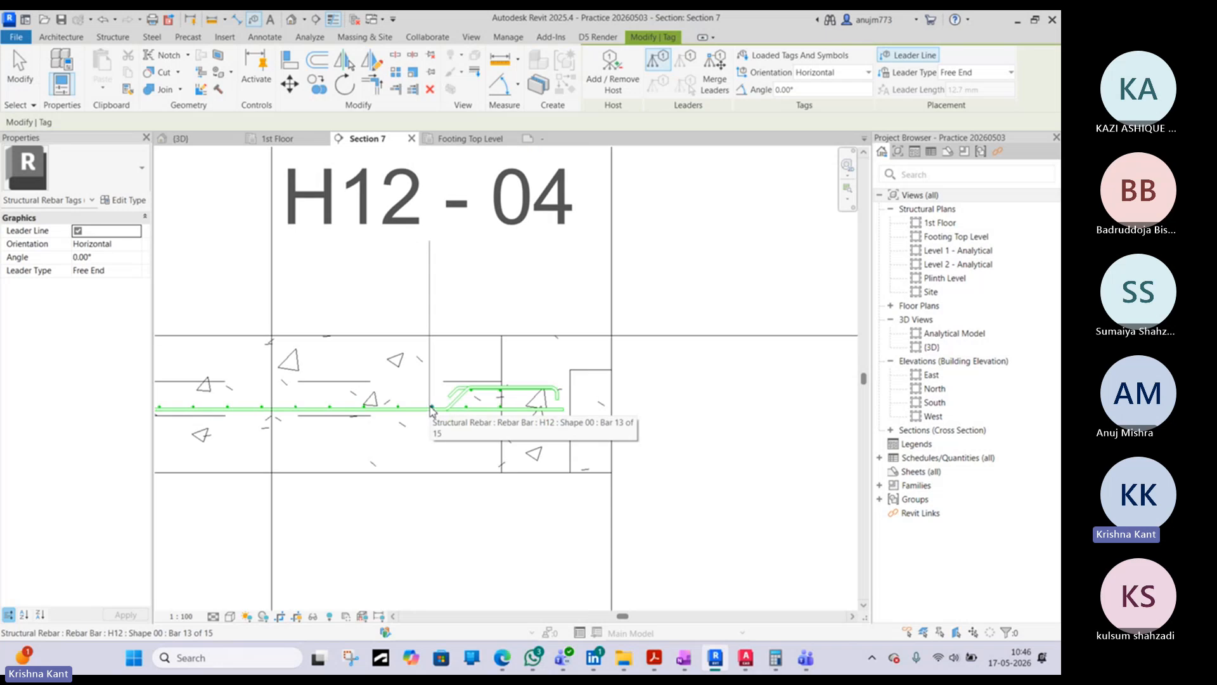
pyautogui.moveTo(431, 291); pyautogui.dragTo(410, 448, button='middle')
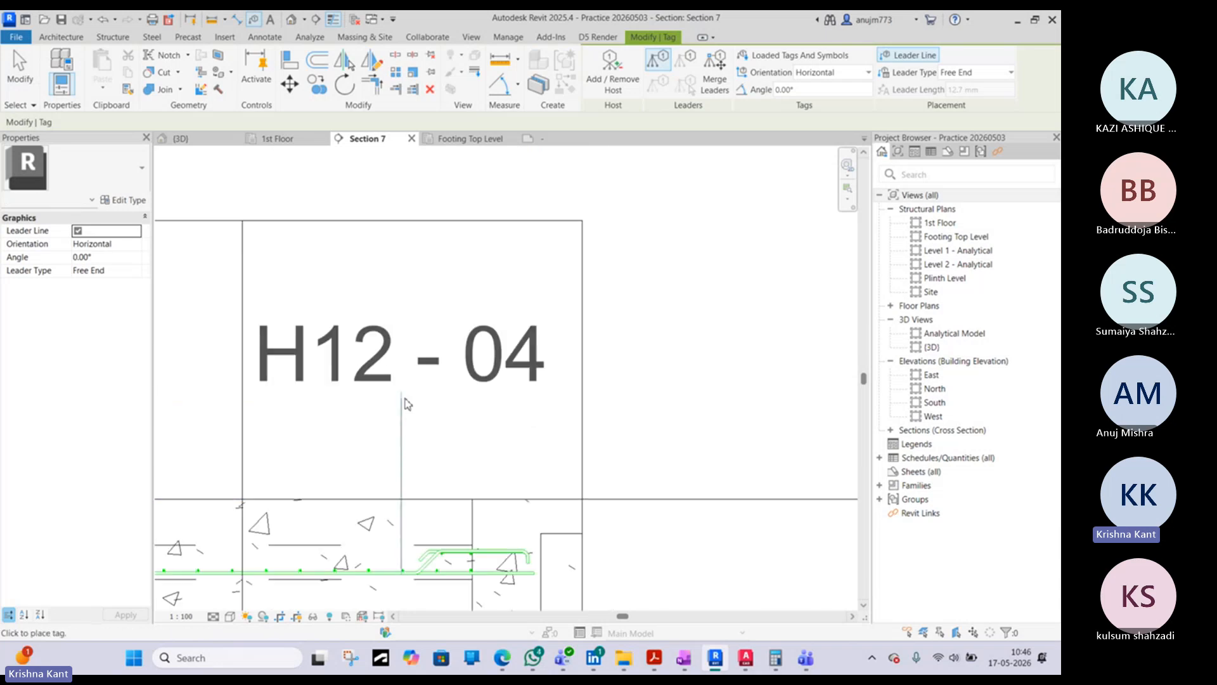
pyautogui.click(401, 388)
pyautogui.click(653, 430)
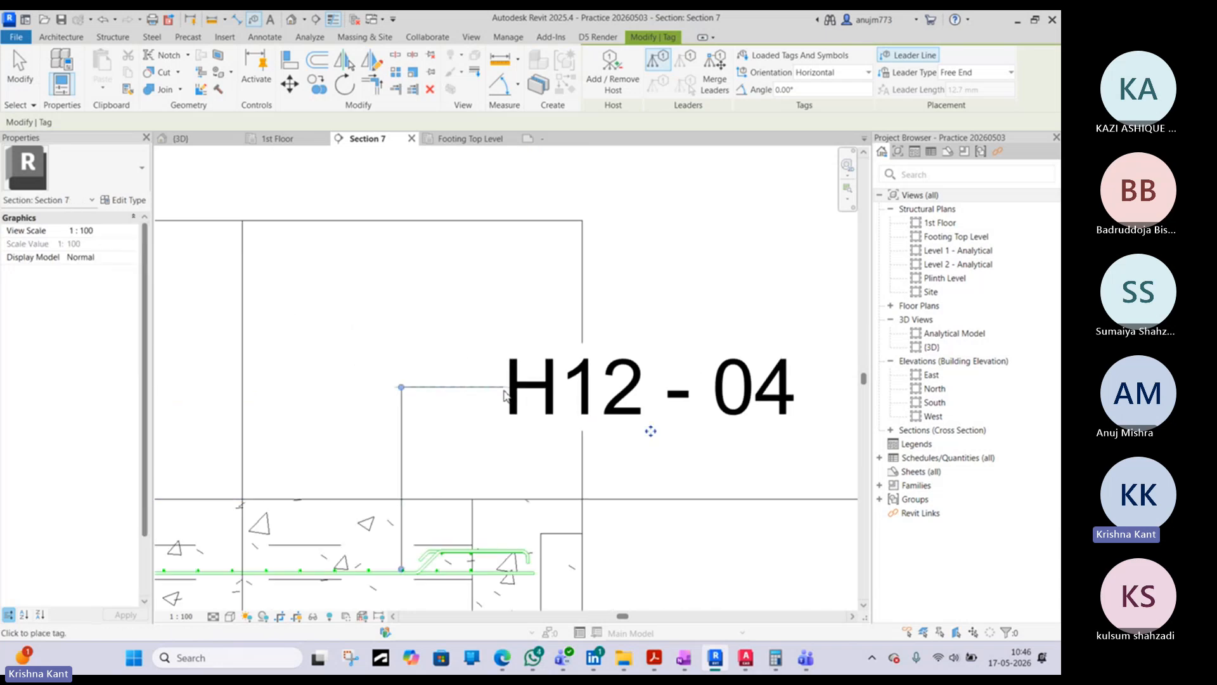
pyautogui.press('Escape')
pyautogui.scroll(-2, 402, 489)
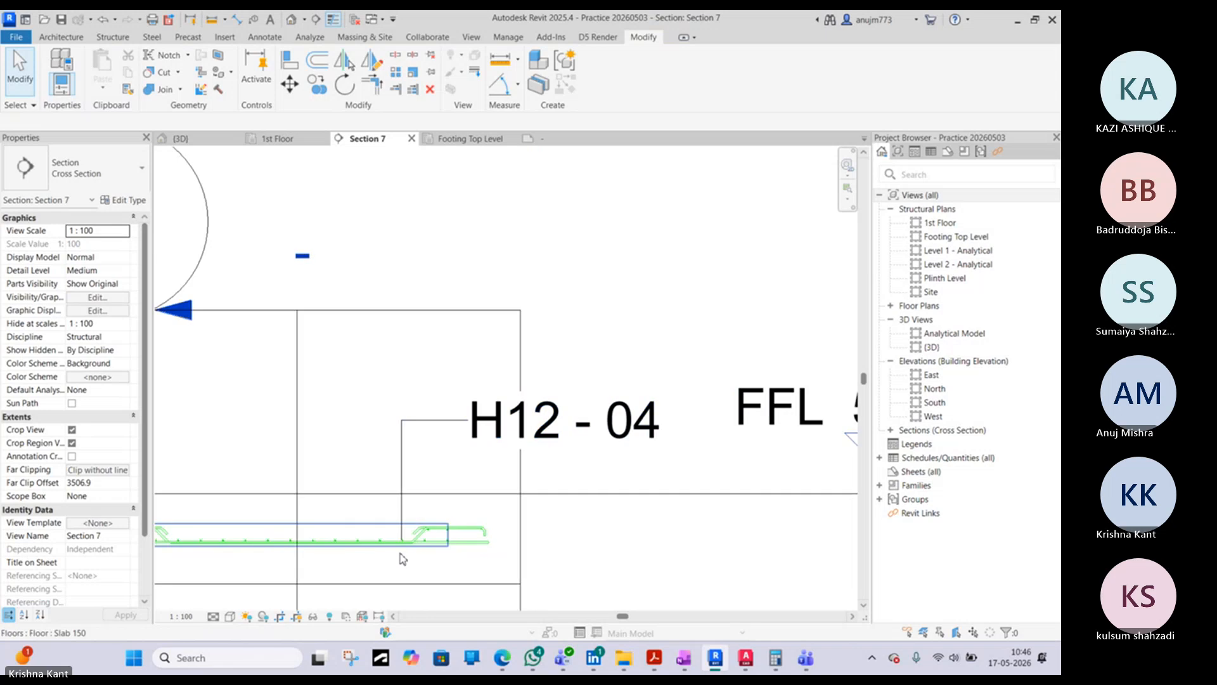
# - Examine the tagged H12 rebar set's properties and how the tag's leader end meets the bar in the slab
pyautogui.scroll(4, 402, 535)
pyautogui.click(406, 525)
pyautogui.scroll(-4, 406, 524)
pyautogui.press('Escape')
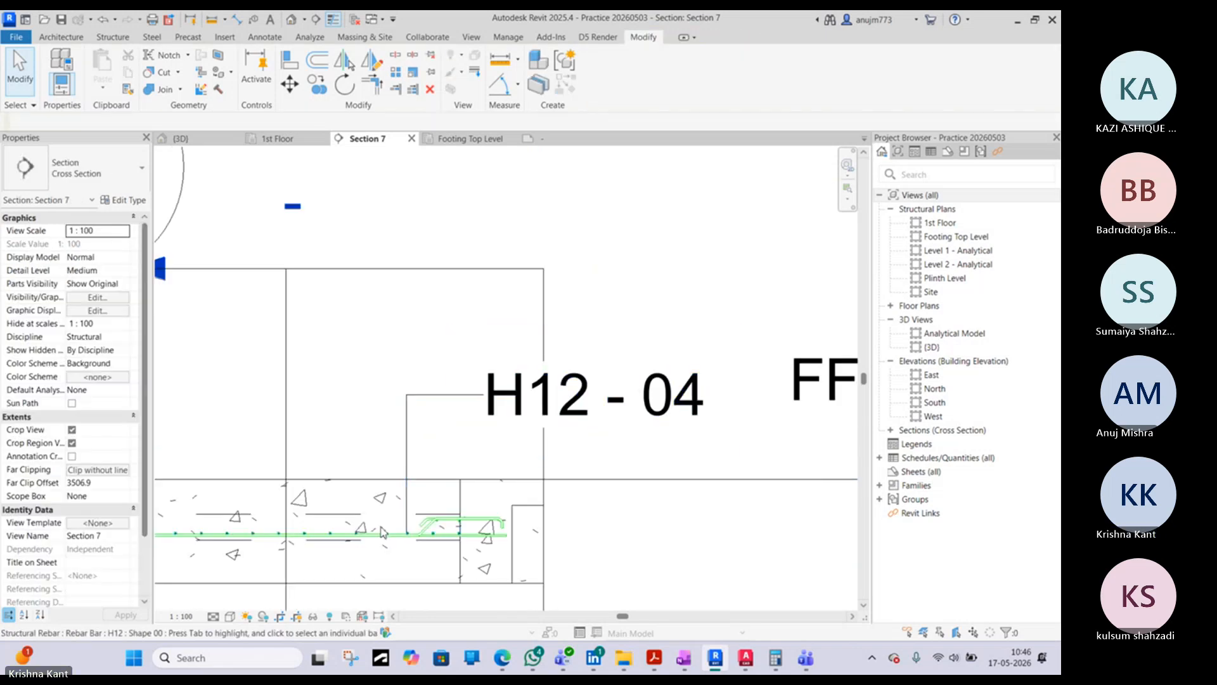
pyautogui.scroll(5, 384, 529)
pyautogui.click(387, 544)
pyautogui.scroll(-2, 387, 544)
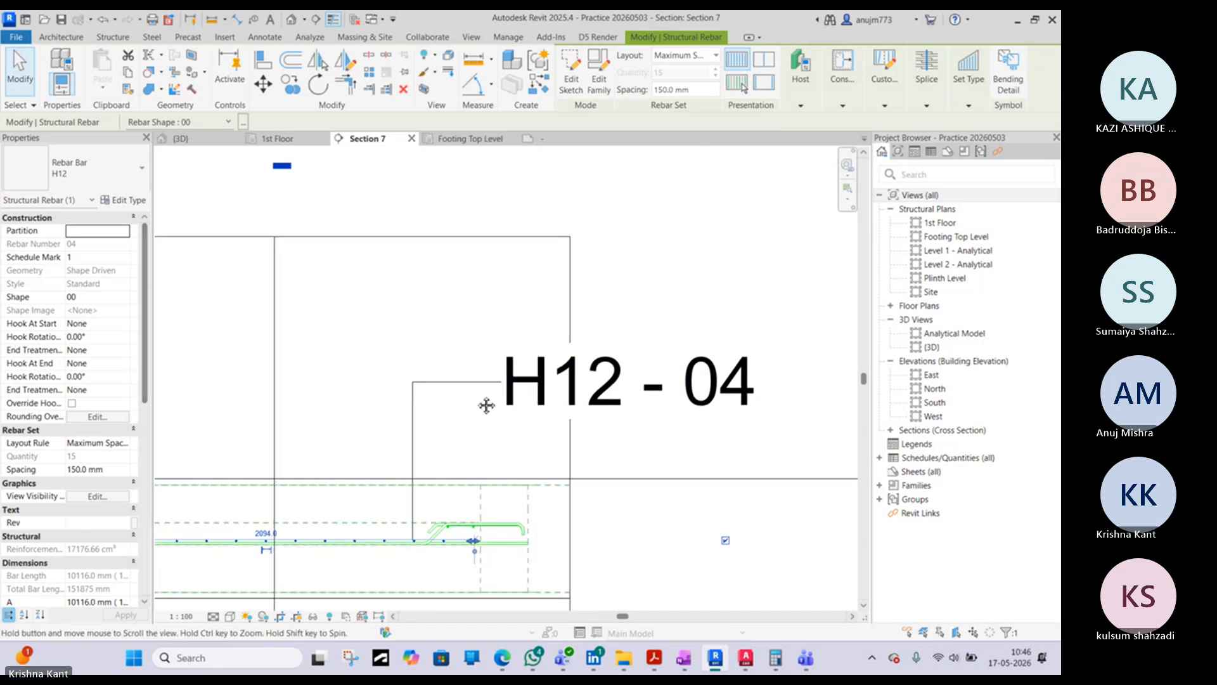
pyautogui.moveTo(486, 402); pyautogui.dragTo(552, 358, button='middle')
pyautogui.press('Escape')
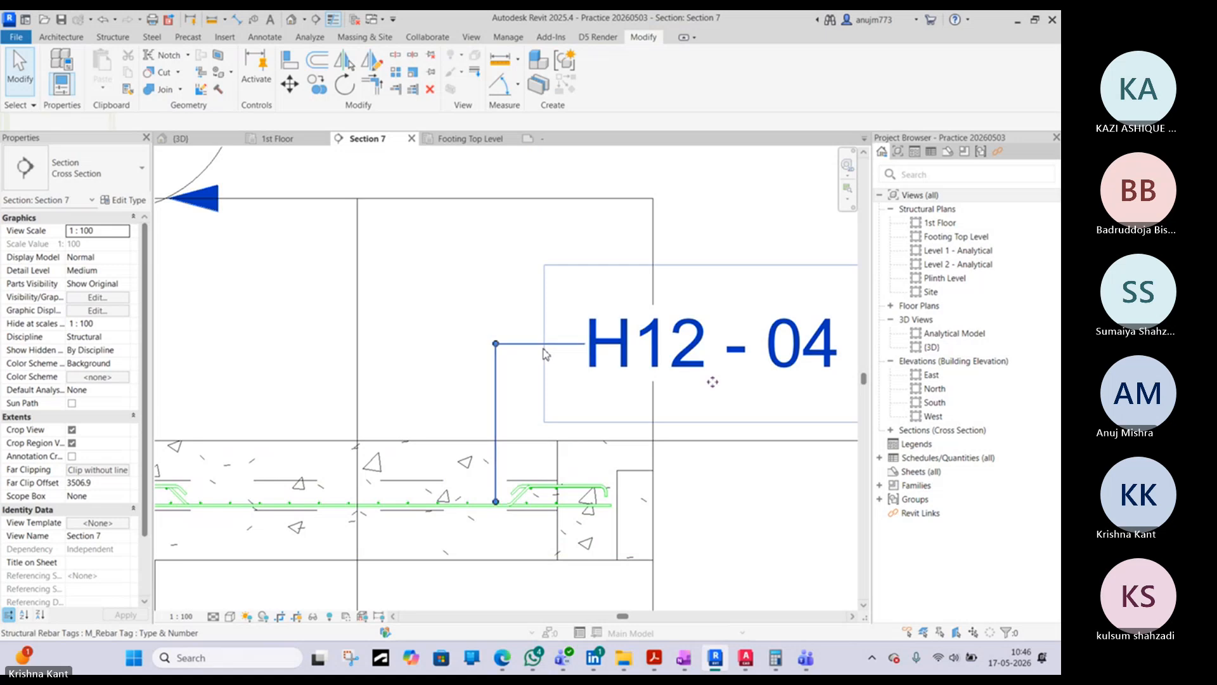
pyautogui.click(545, 347)
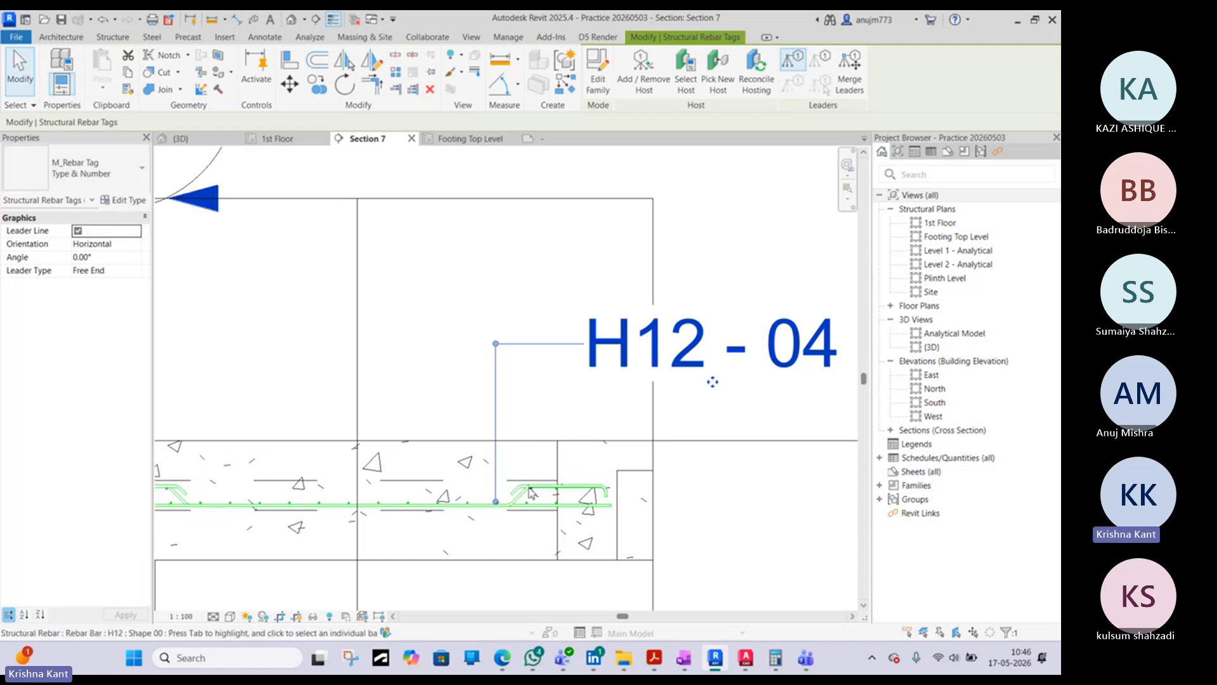
pyautogui.press('Escape')
pyautogui.scroll(4, 503, 503)
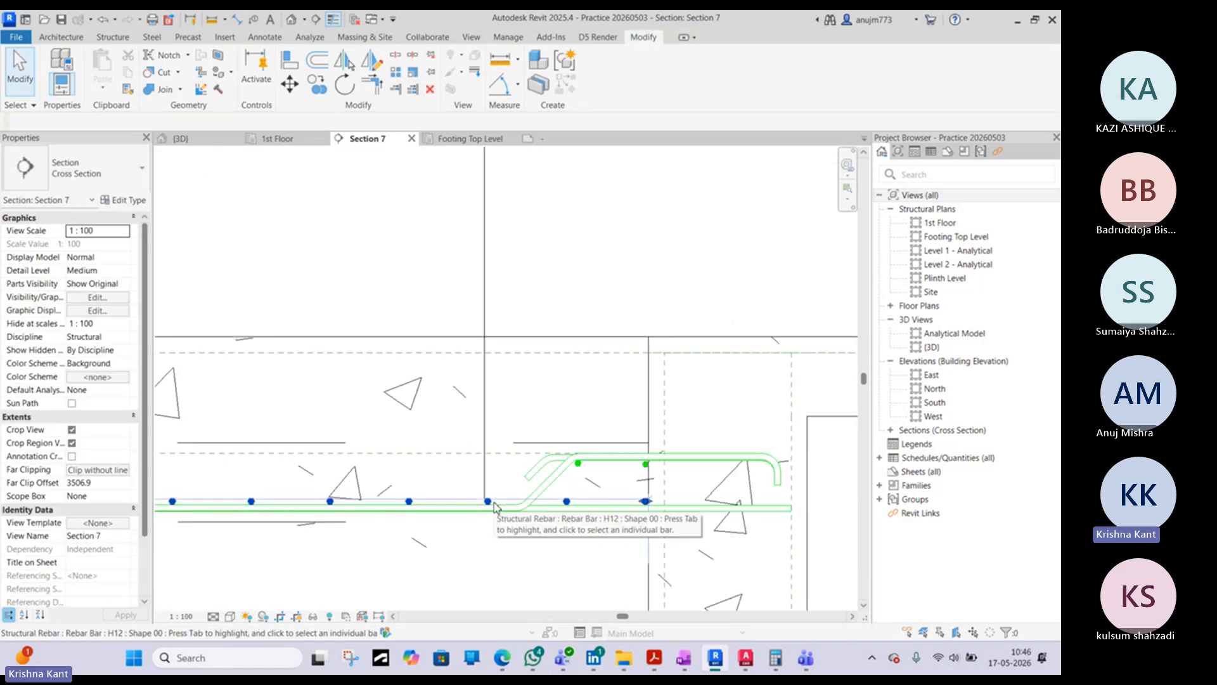
pyautogui.click(490, 502)
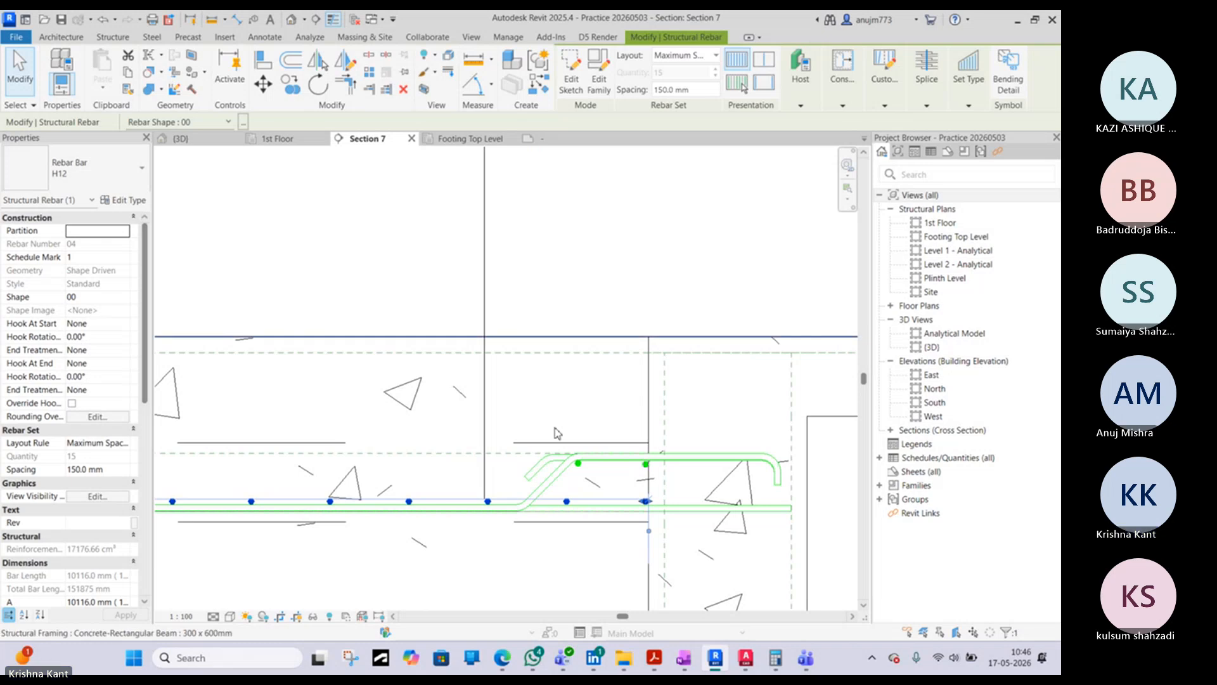
pyautogui.scroll(-3, 556, 426)
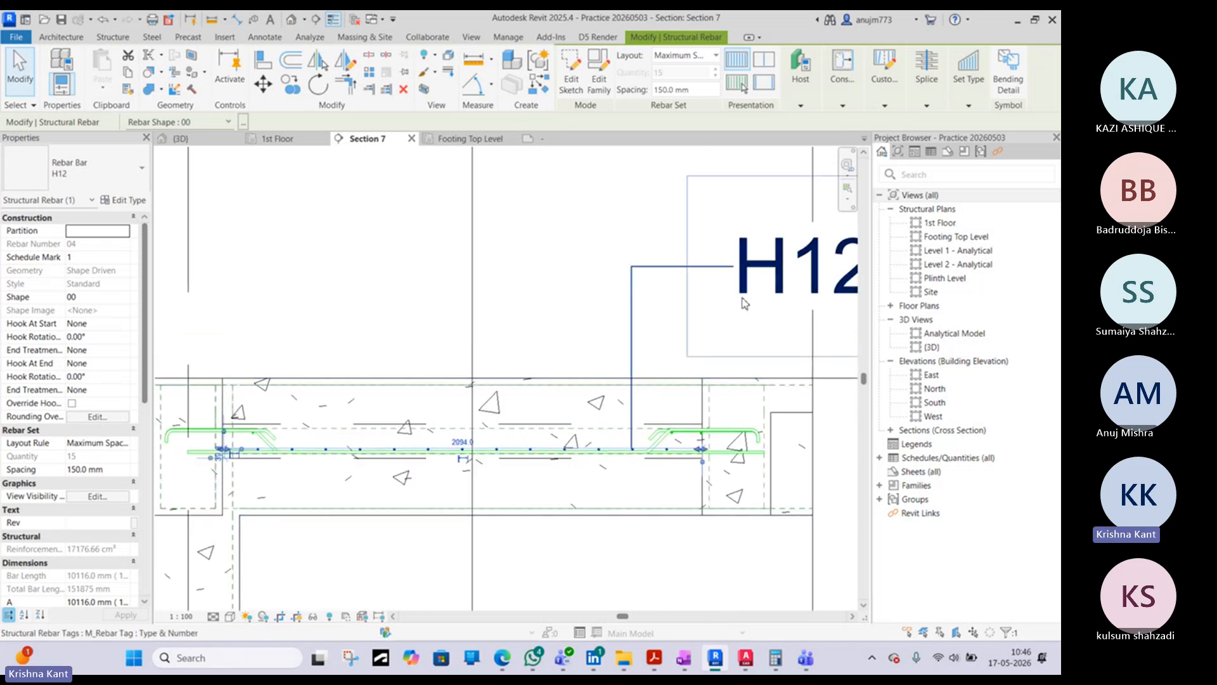
pyautogui.moveTo(716, 312); pyautogui.dragTo(514, 311, button='middle')
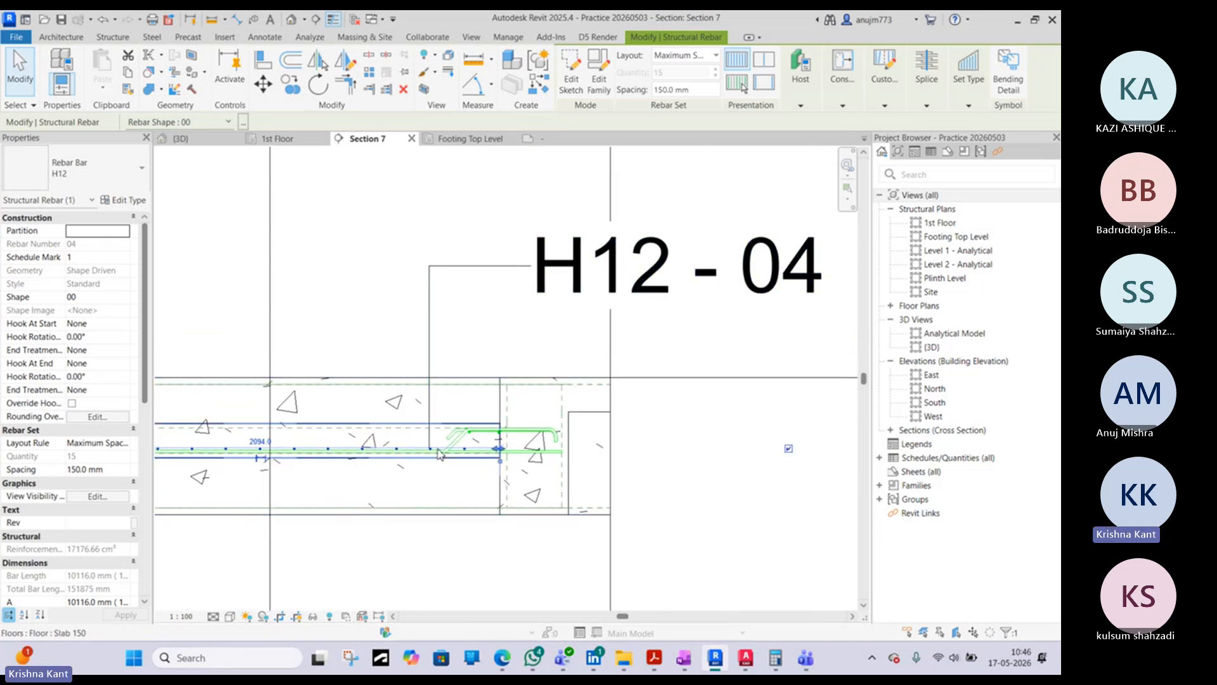
# - Check which rebar set the slab's rebar tag refers to with Select Host, and reselect the tag
pyautogui.scroll(2, 434, 443)
pyautogui.click(428, 356)
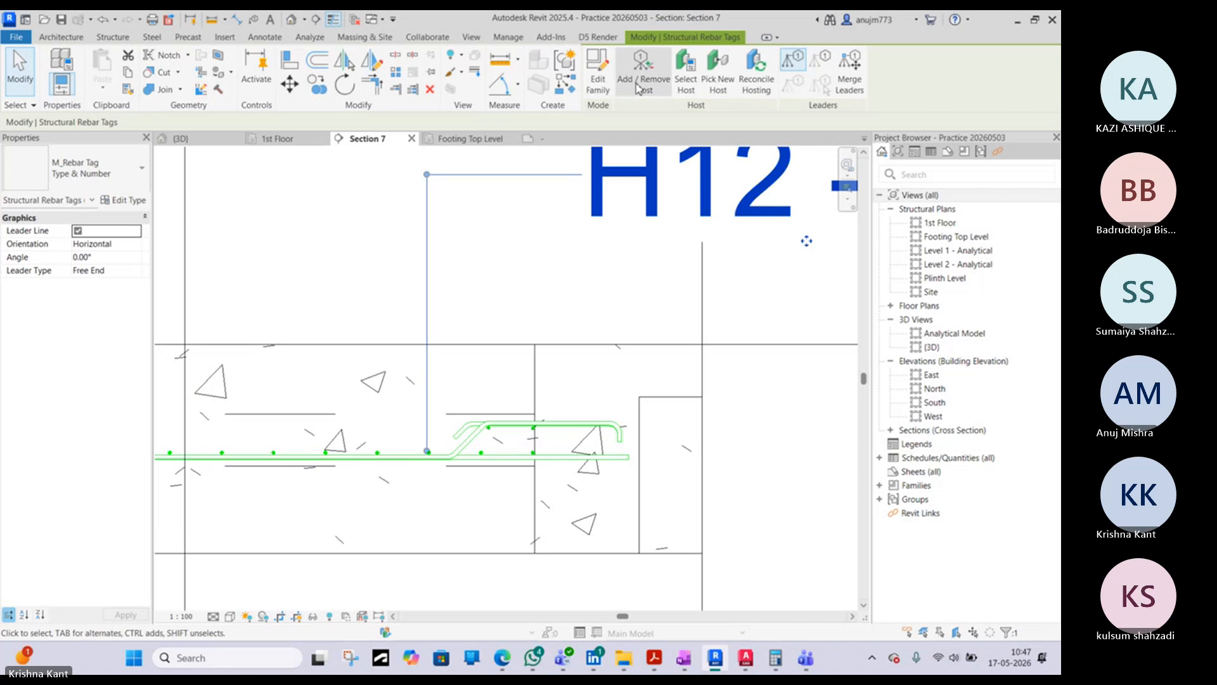
pyautogui.click(683, 85)
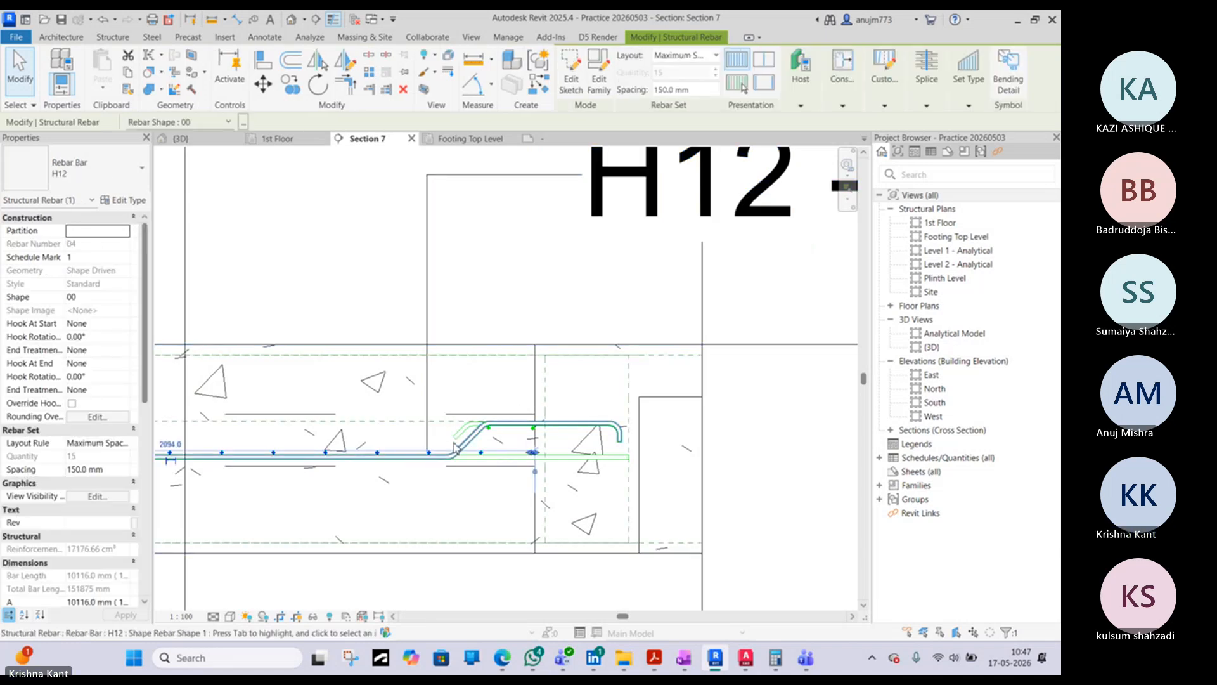
pyautogui.press('Escape')
pyautogui.click(428, 446)
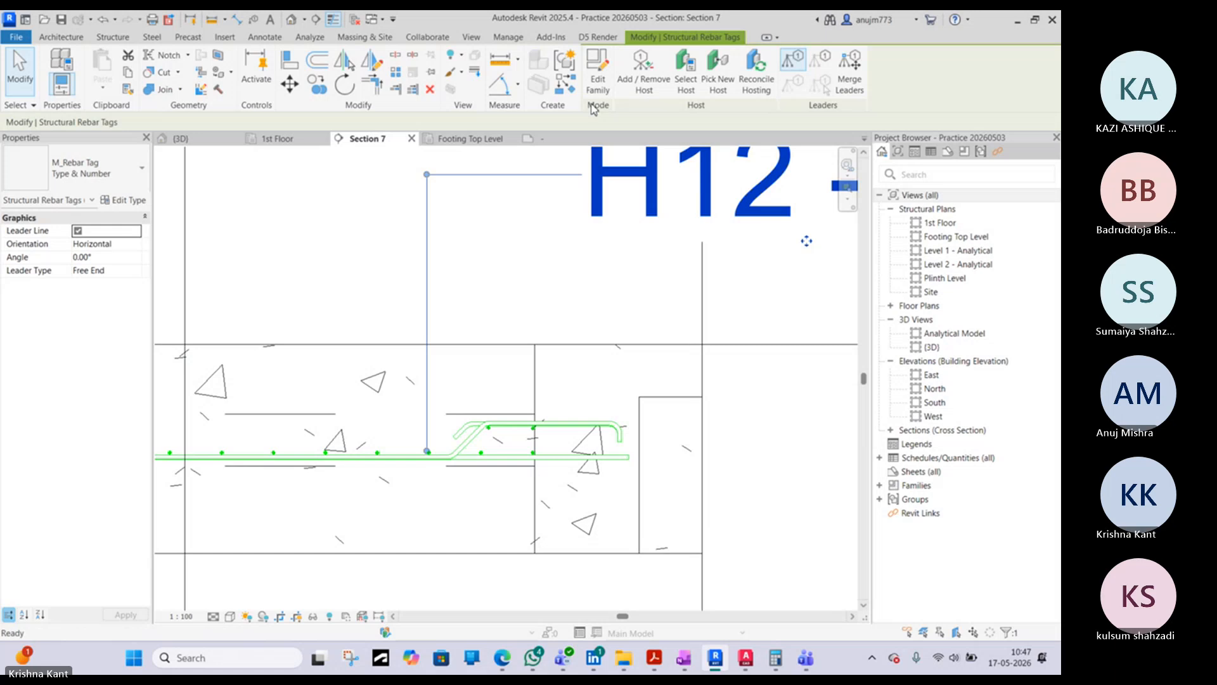
pyautogui.press('t')
pyautogui.press('g')
pyautogui.scroll(-3, 469, 431)
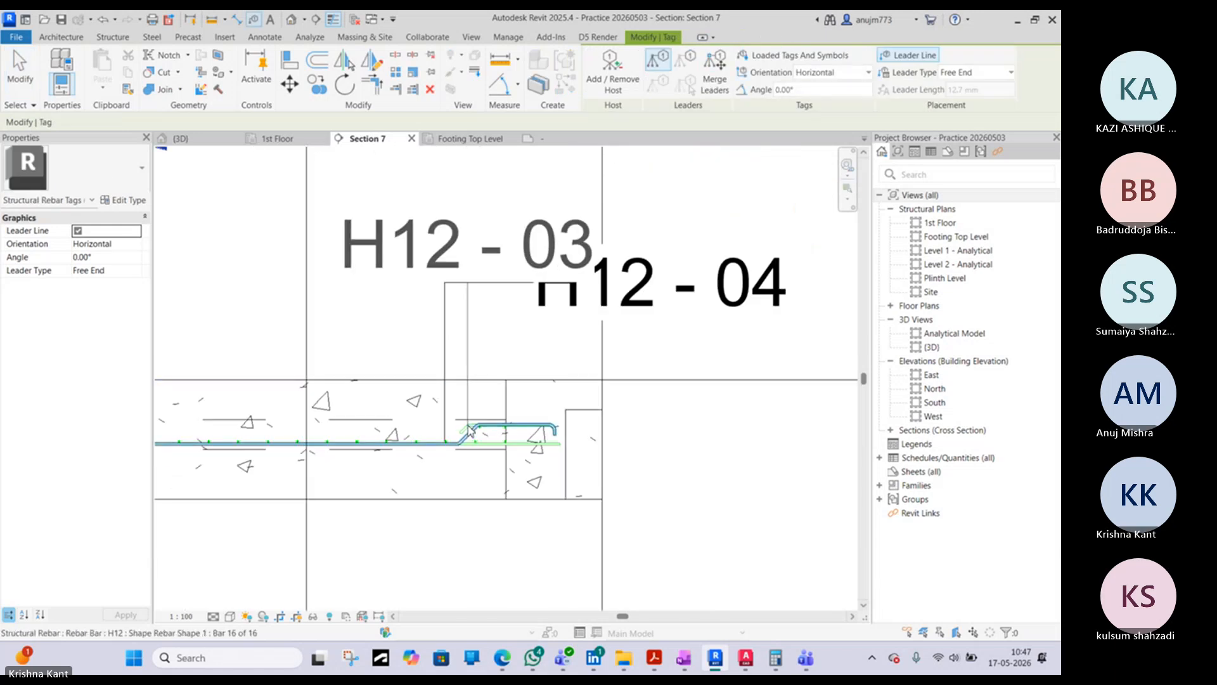
pyautogui.click(330, 450)
pyautogui.press('Escape')
# - Check the rebar tag's properties and the type properties of the slab's H12 rebar bar
pyautogui.click(655, 281)
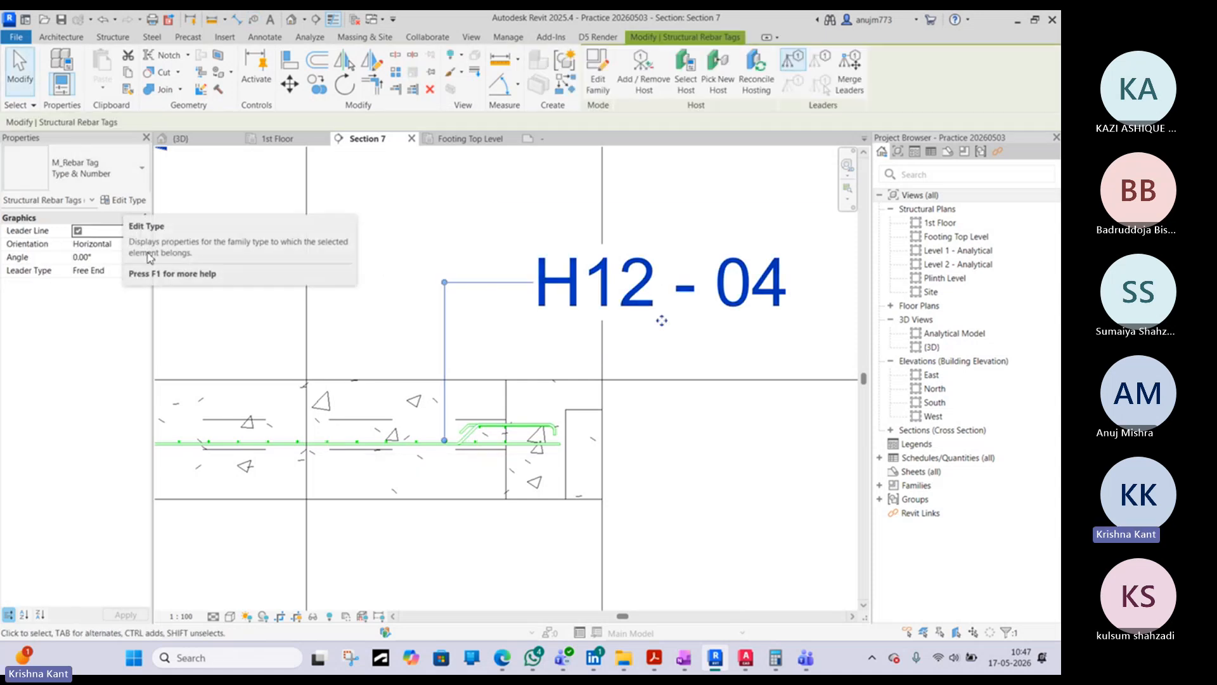
pyautogui.scroll(-2, 408, 451)
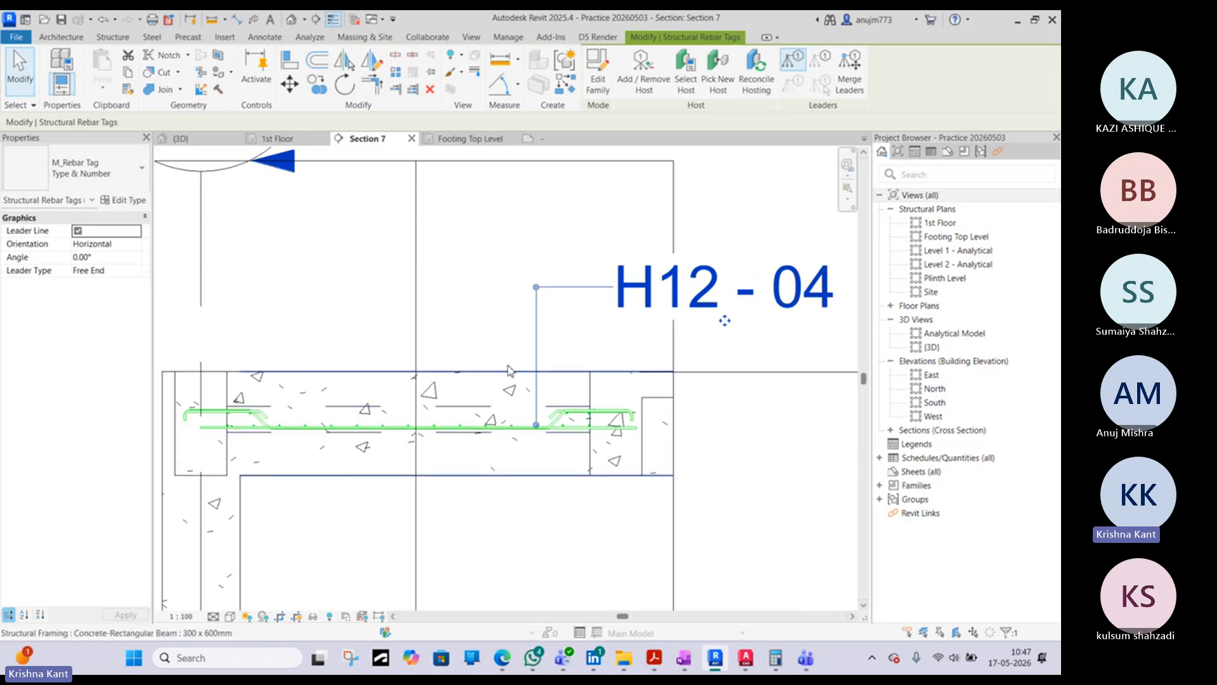
pyautogui.scroll(3, 466, 431)
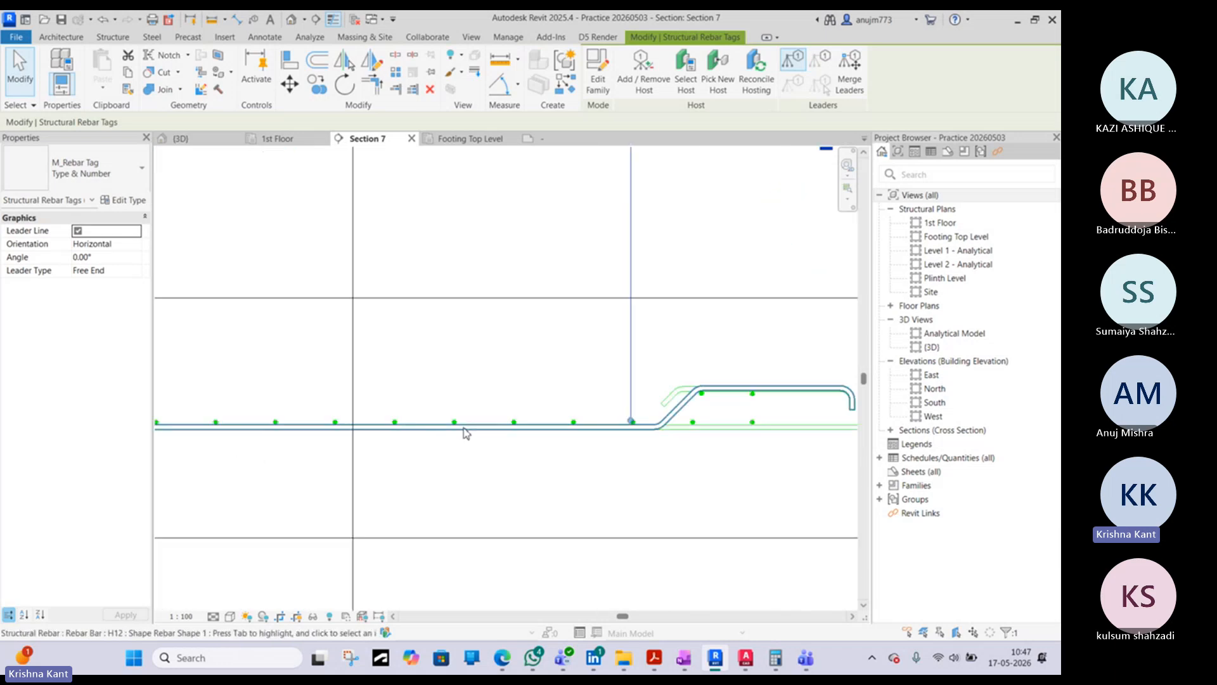
pyautogui.click(466, 430)
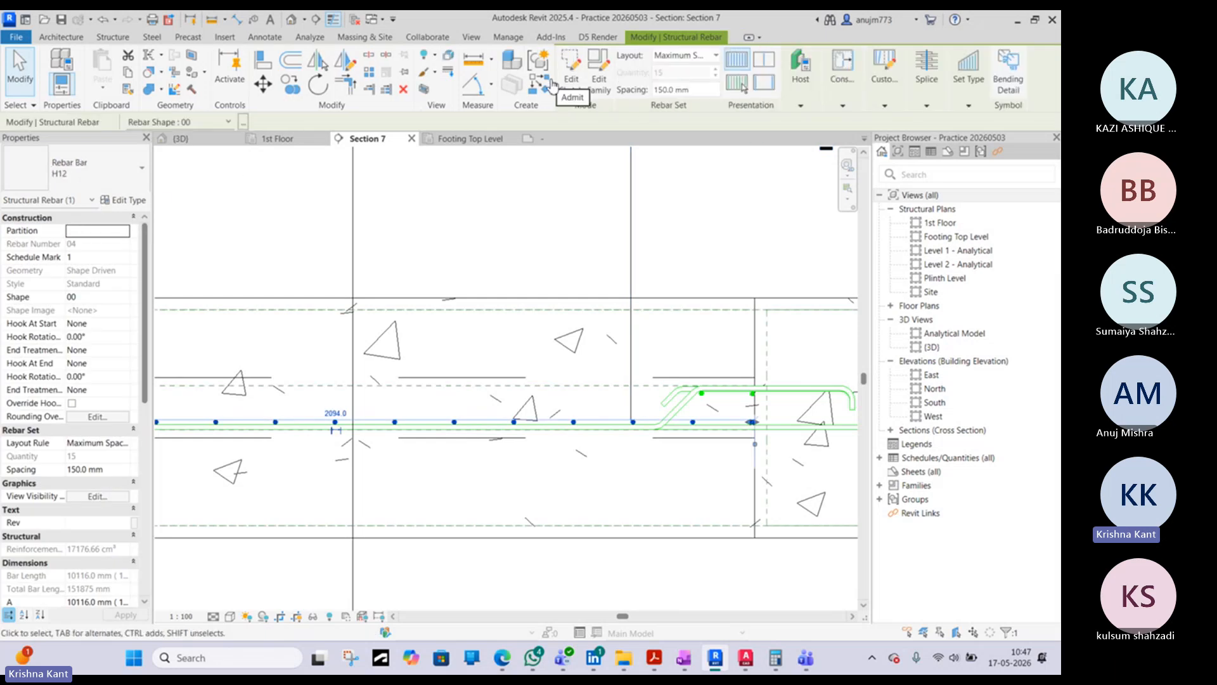
pyautogui.click(110, 205)
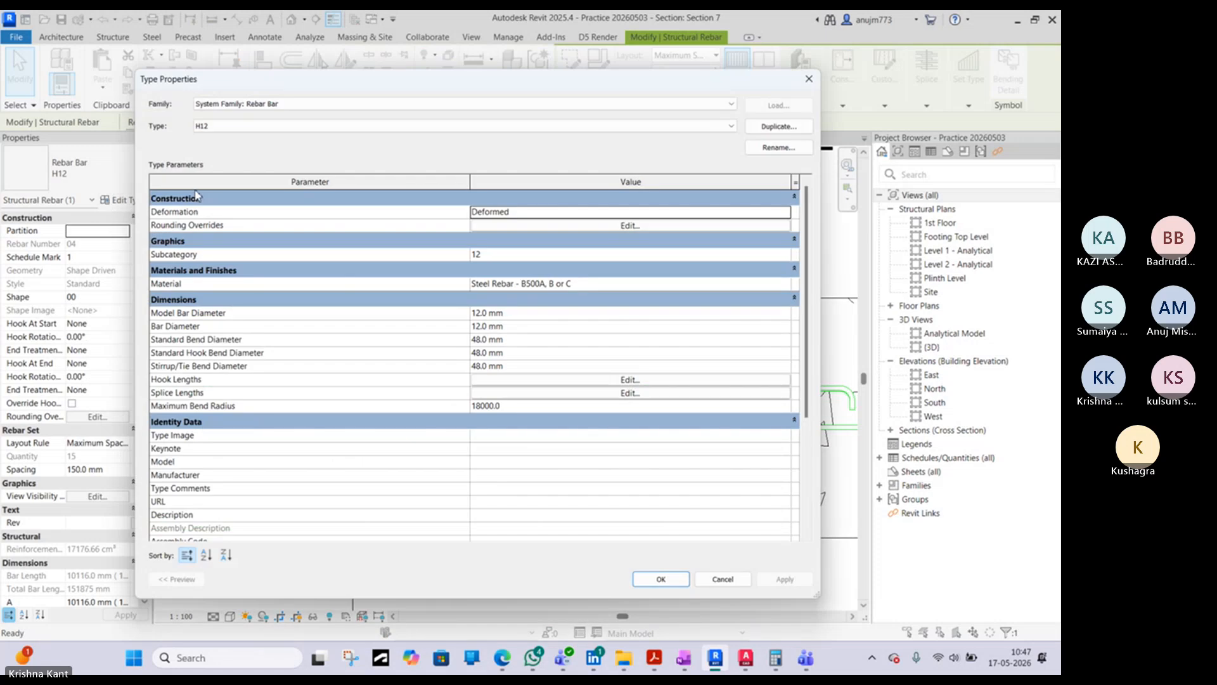
pyautogui.click(809, 79)
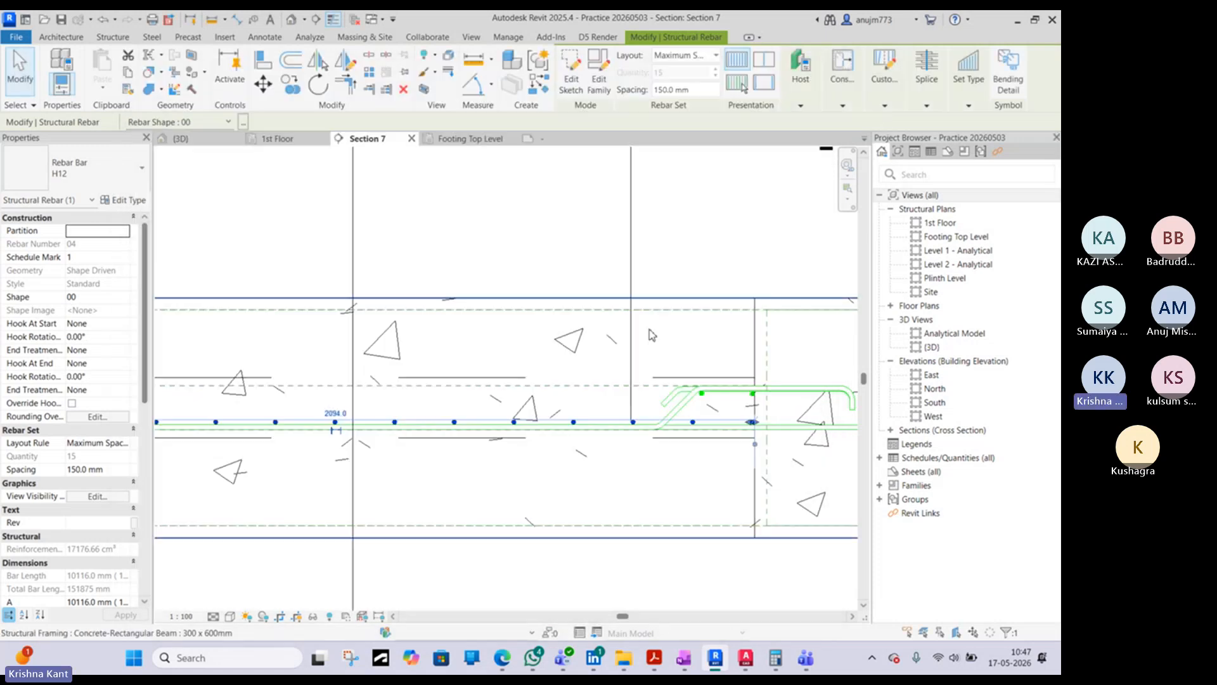
# - Open the M_Rebar Tag family to examine its labels, and return to the Section 7 view
pyautogui.scroll(-3, 634, 298)
pyautogui.click(682, 208)
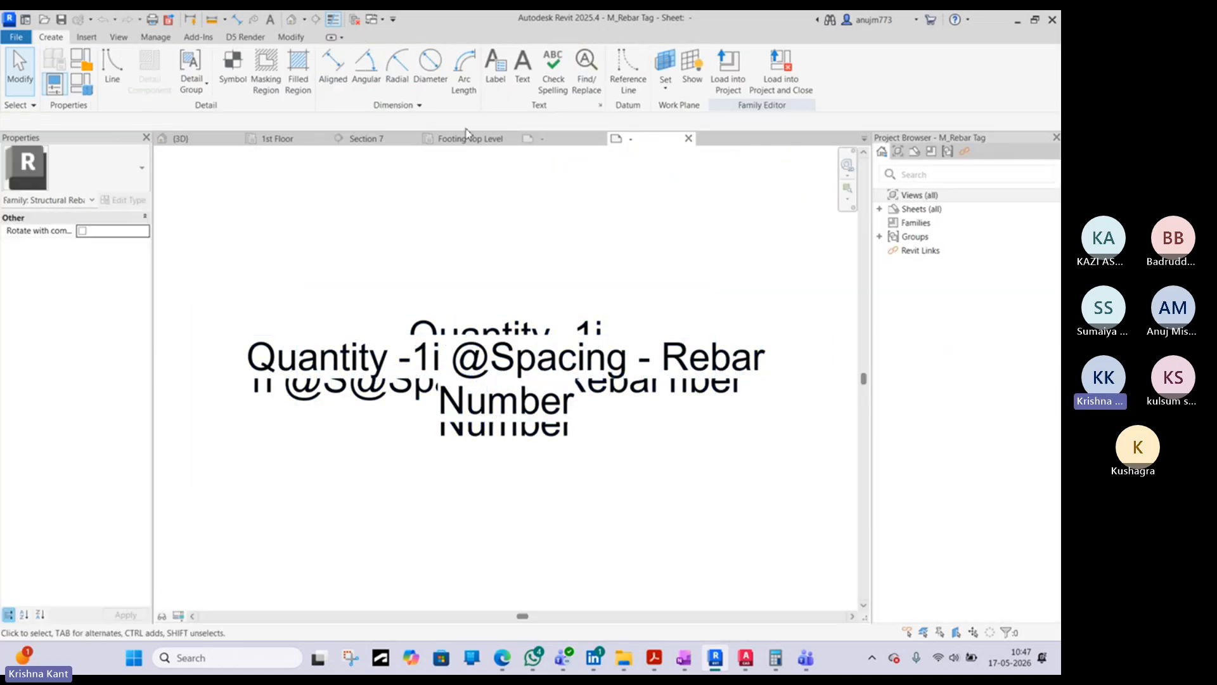
pyautogui.click(365, 139)
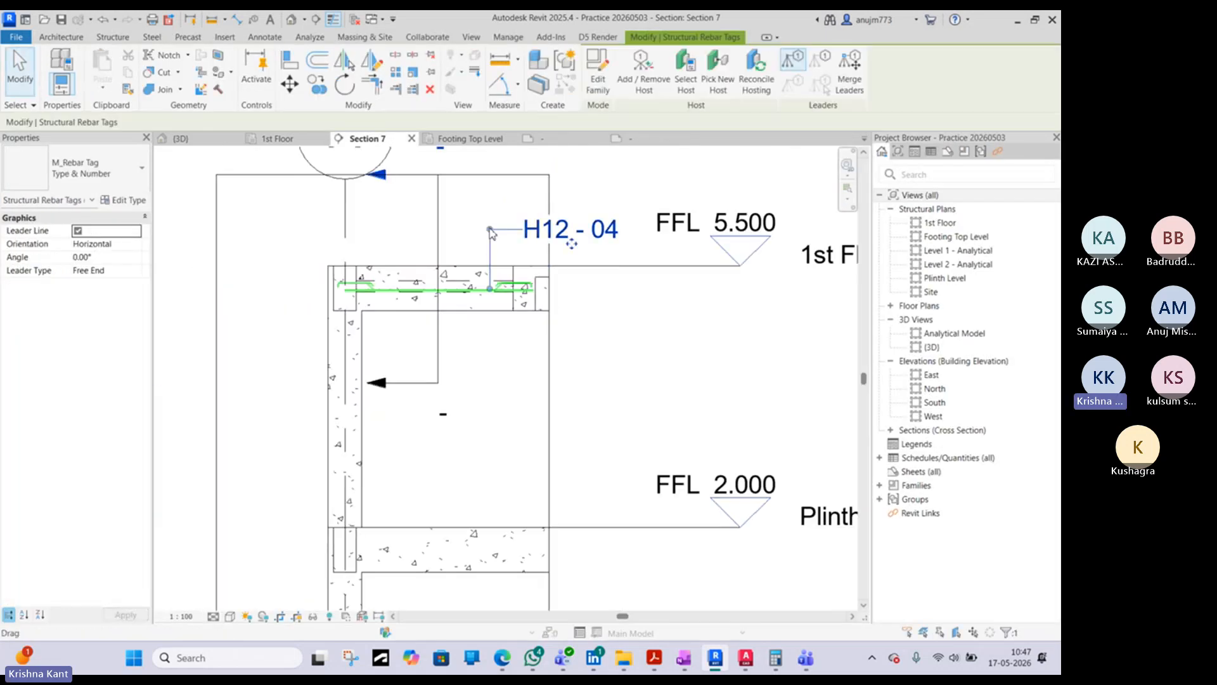
# - Open the choice of available tag types for the slab's rebar tag
pyautogui.click(95, 168)
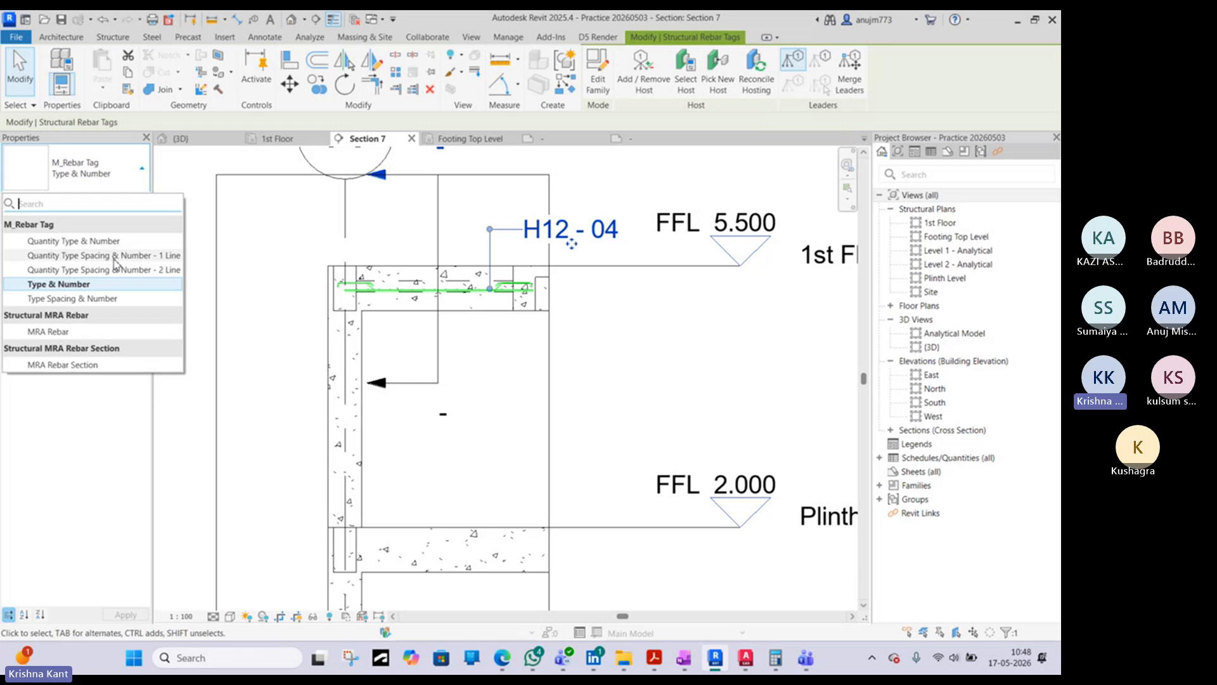
# - Change the slab's rebar tag to Quantity Type Spacing & Number - 1 Line and move it higher above the slab
pyautogui.click(114, 257)
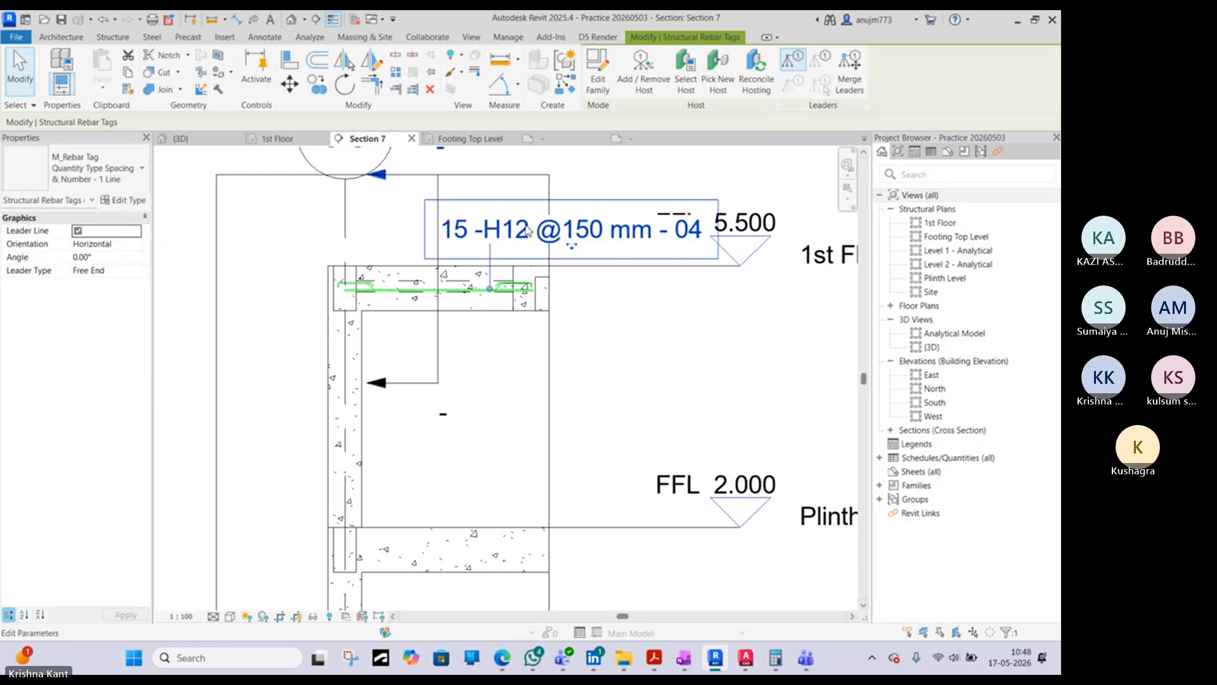
pyautogui.moveTo(528, 231); pyautogui.dragTo(573, 189)
pyautogui.moveTo(574, 190); pyautogui.dragTo(569, 267, button='middle')
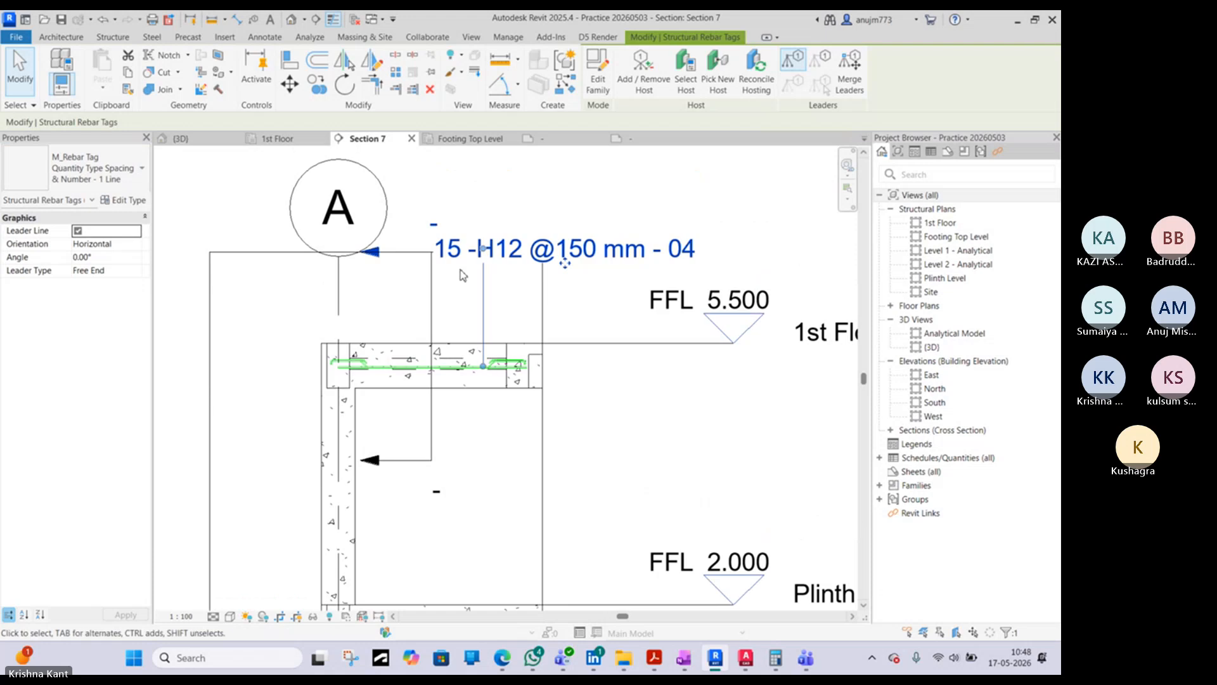
pyautogui.scroll(5, 496, 313)
pyautogui.scroll(-4, 472, 310)
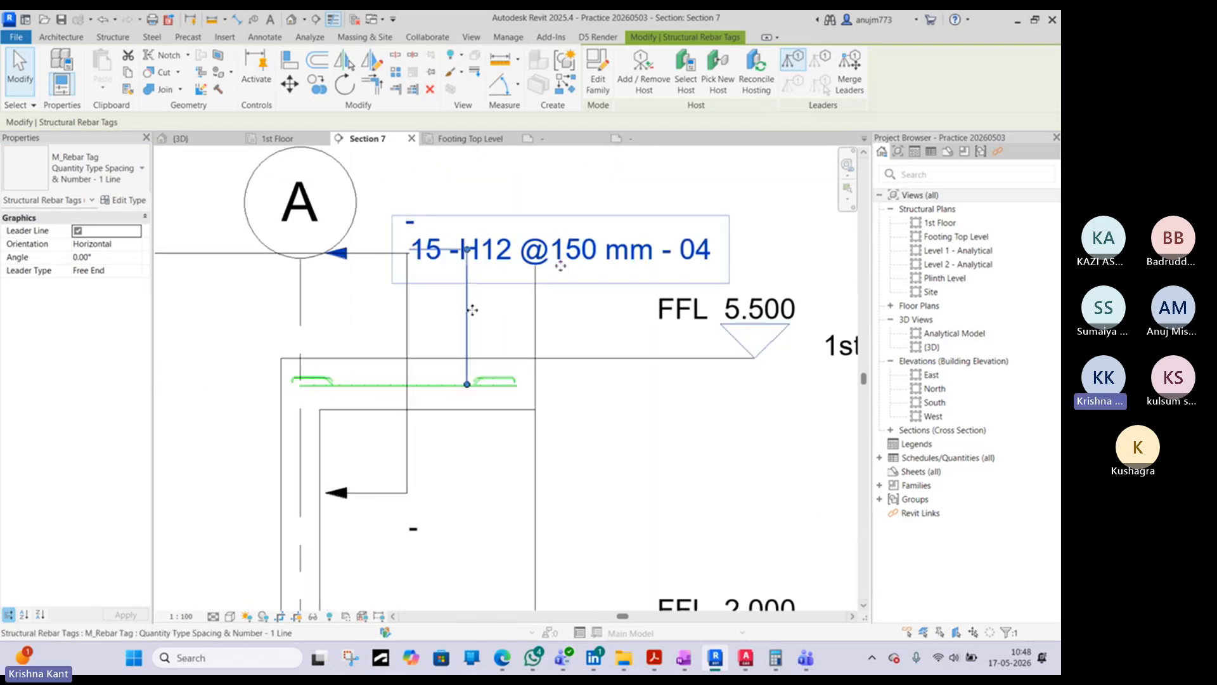
pyautogui.scroll(3, 472, 310)
pyautogui.moveTo(473, 310); pyautogui.dragTo(467, 364, button='middle')
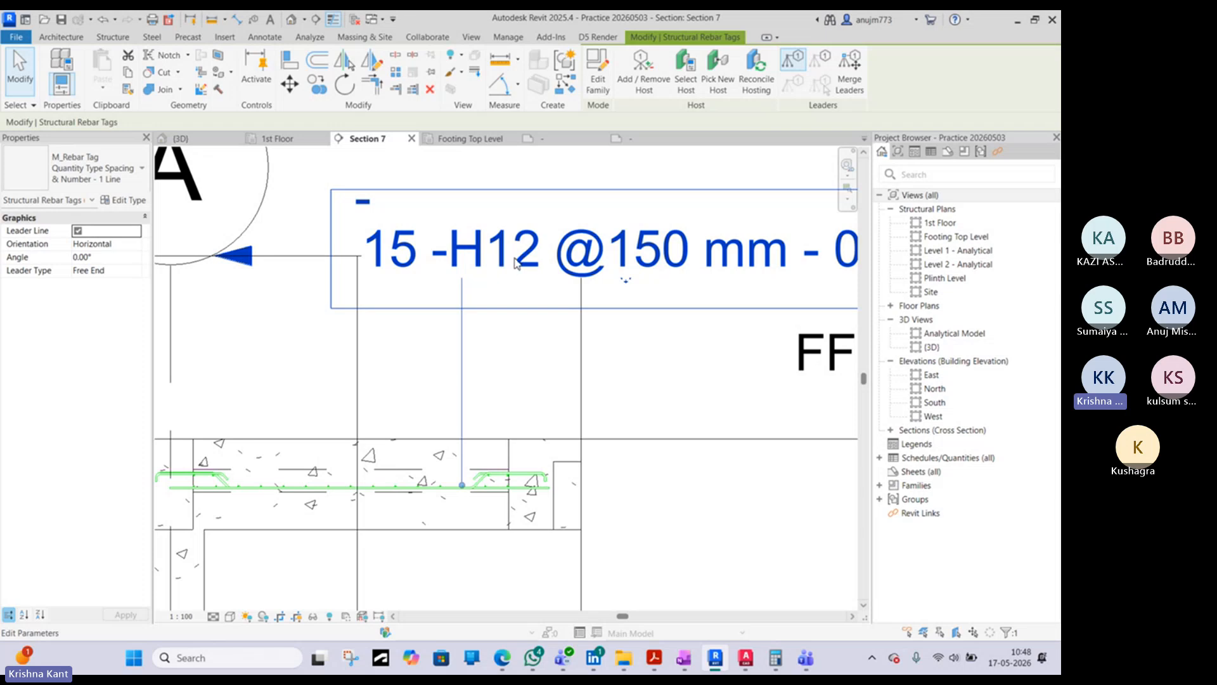
pyautogui.scroll(-3, 582, 265)
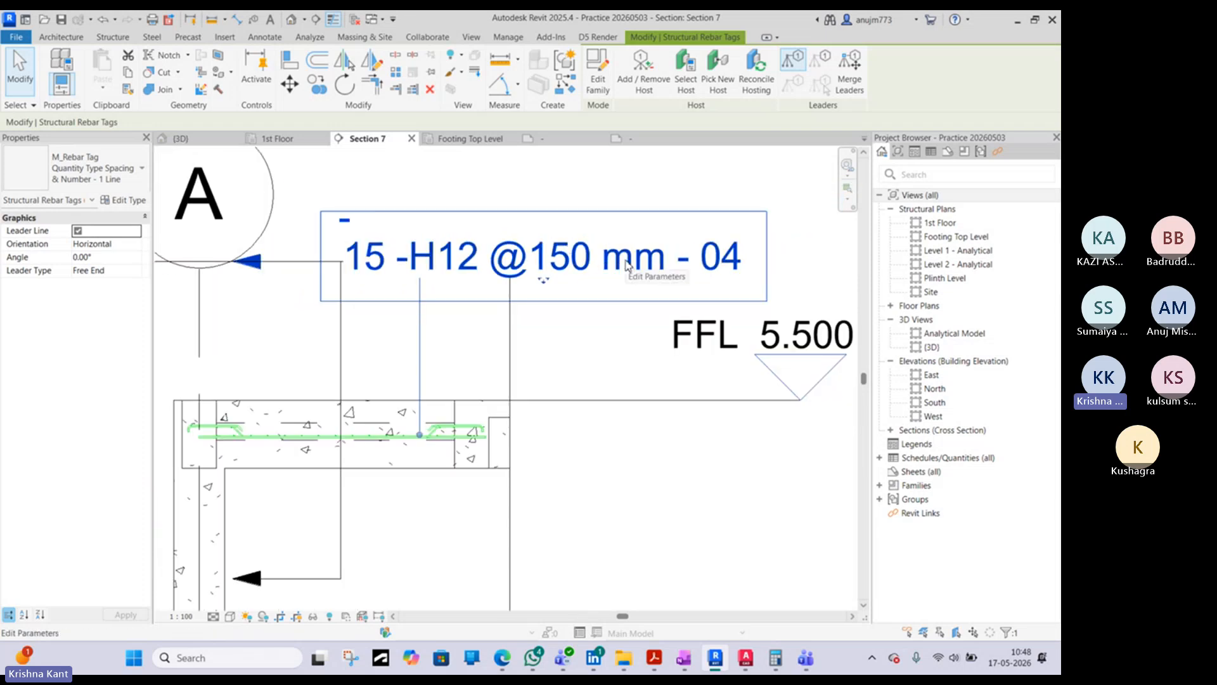
# - Try the Type & Number, Type Spacing & Number, and Quantity Type Spacing & Number - 2 Line types on the rebar tag
pyautogui.click(92, 184)
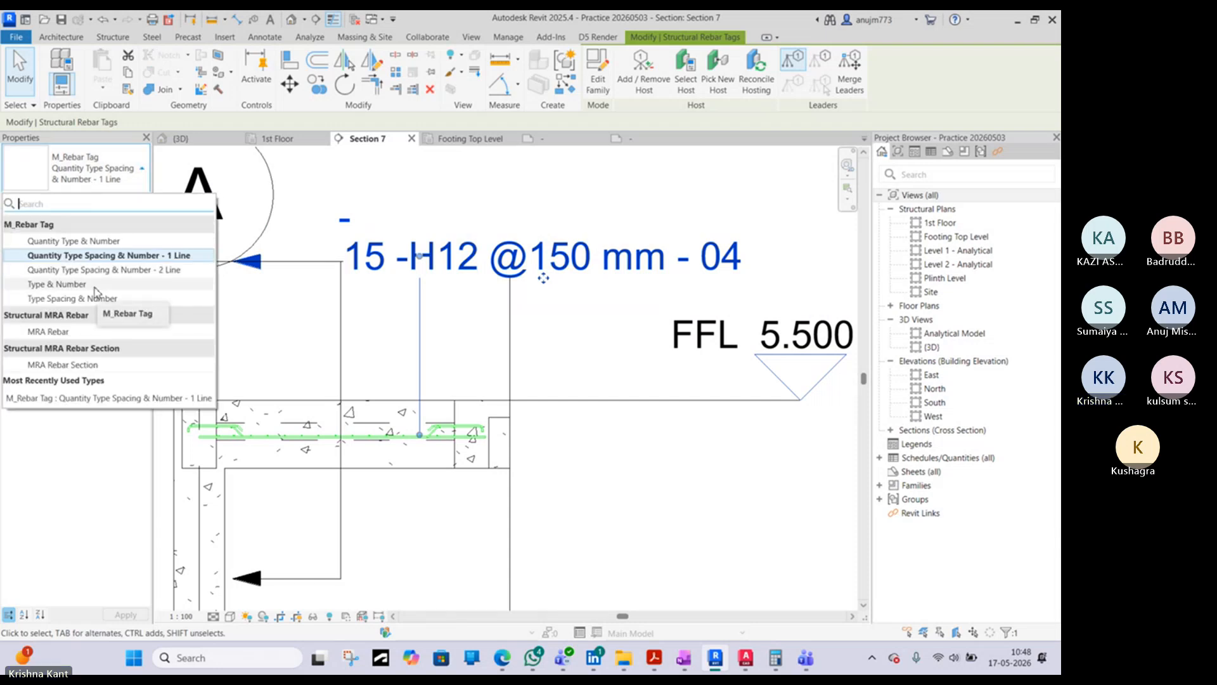
pyautogui.click(96, 287)
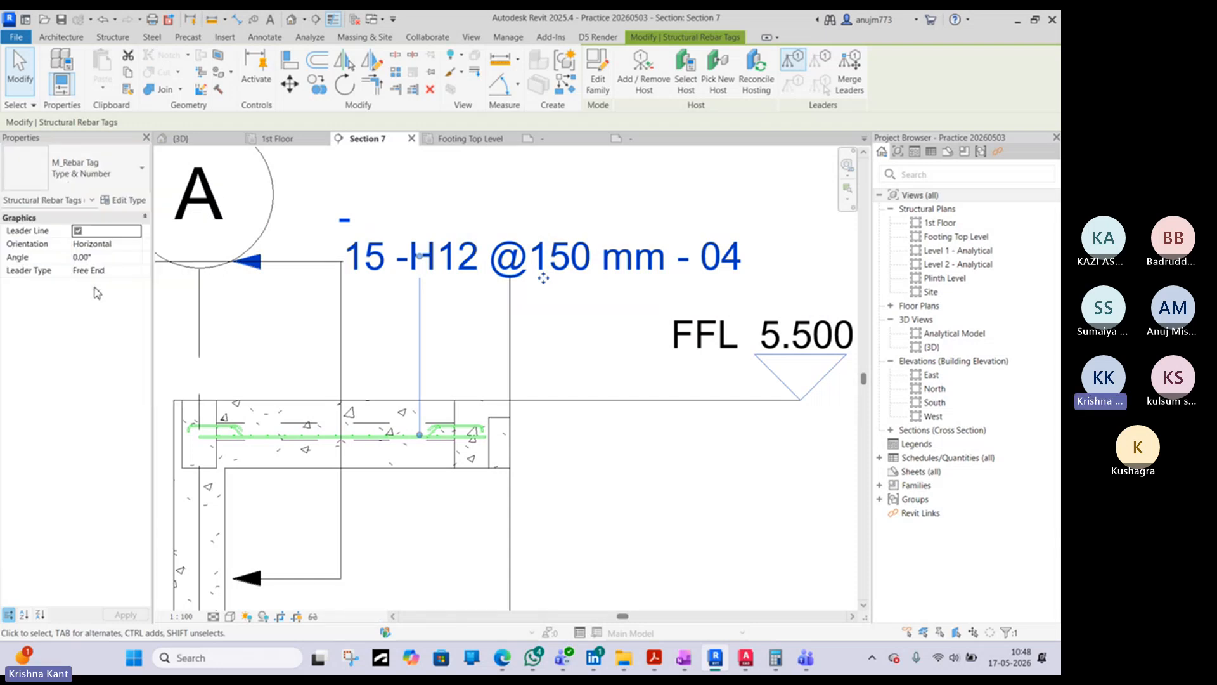
pyautogui.click(122, 174)
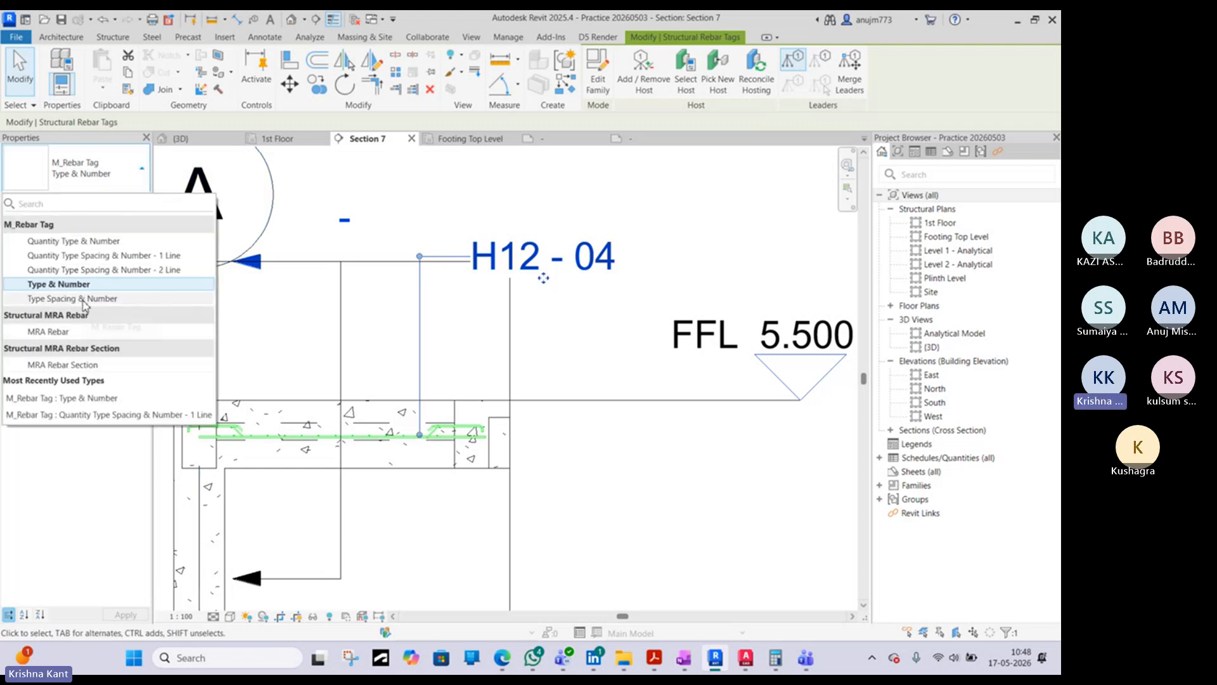
pyautogui.click(85, 300)
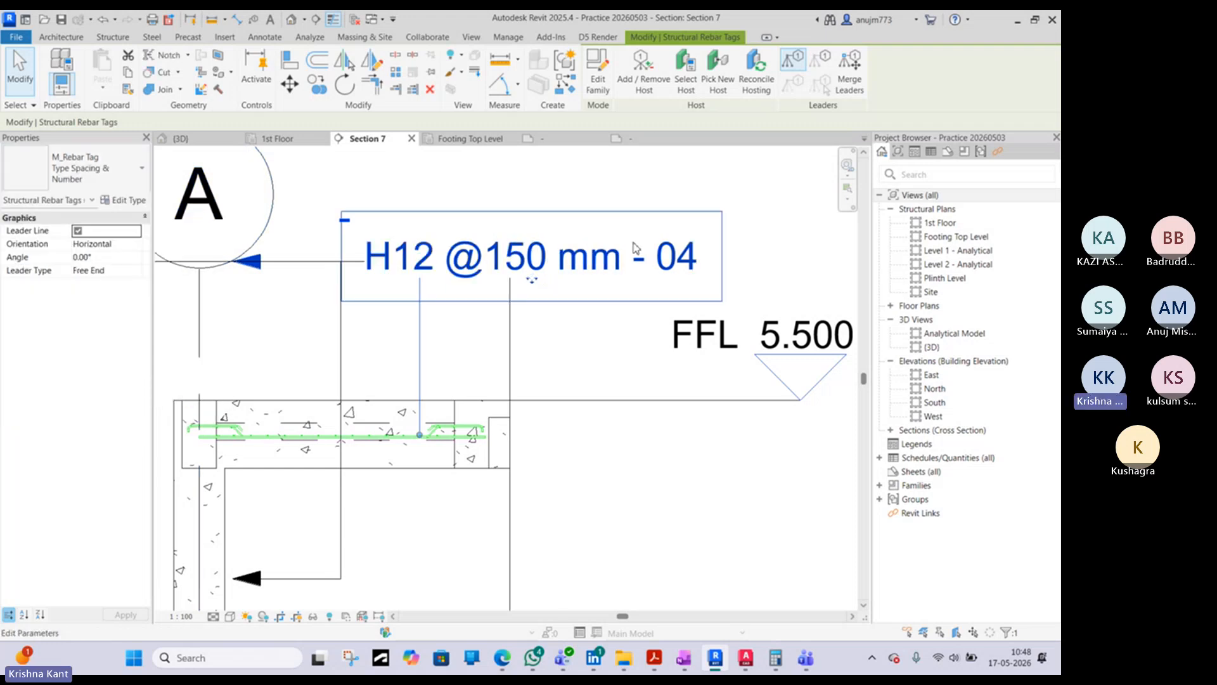
pyautogui.click(100, 168)
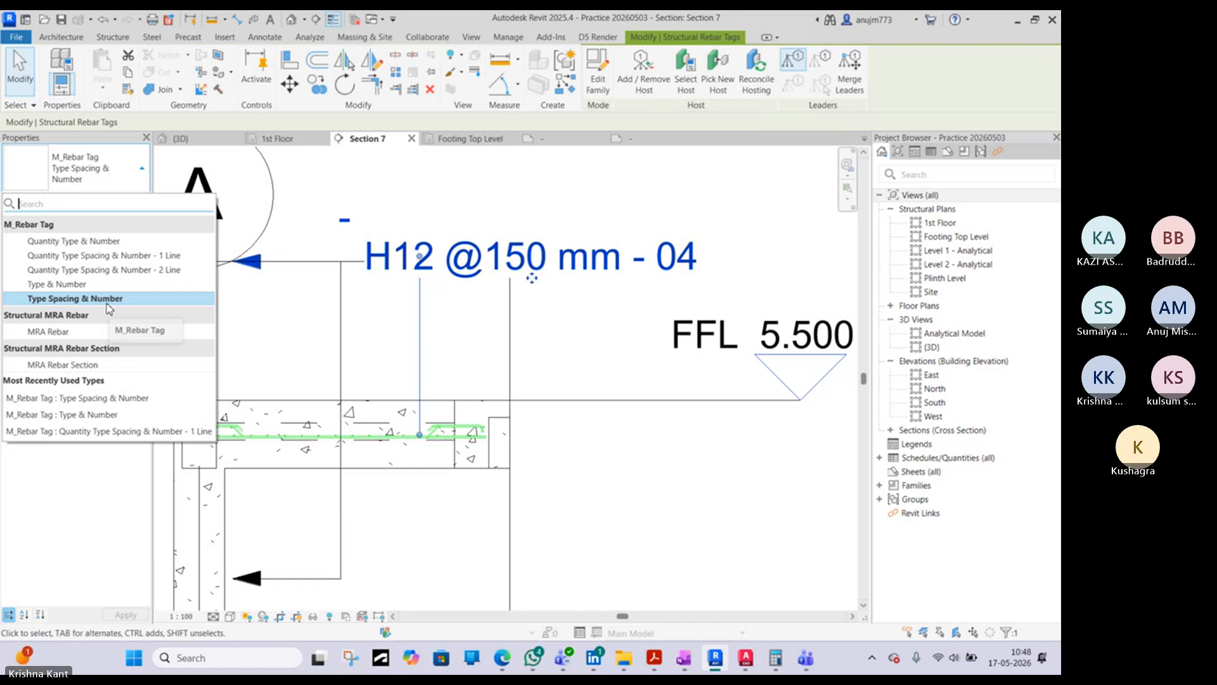
pyautogui.click(106, 269)
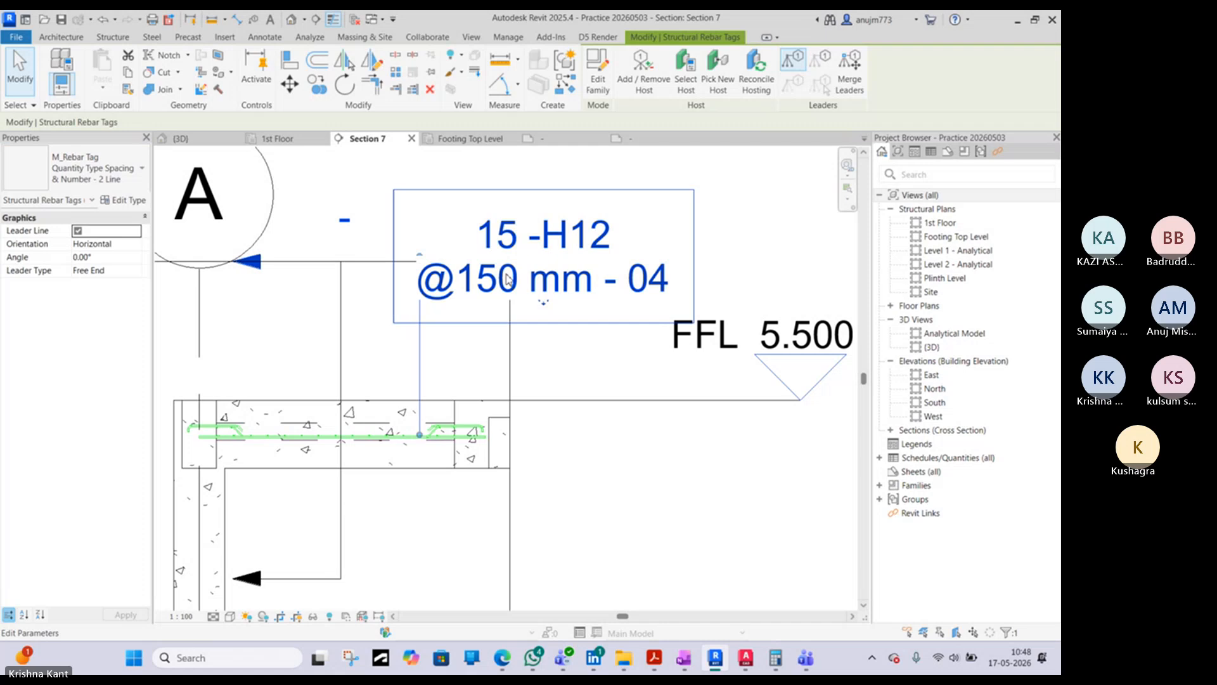
# - Set the slab's rebar tag type to Type Spacing & Number
pyautogui.click(101, 168)
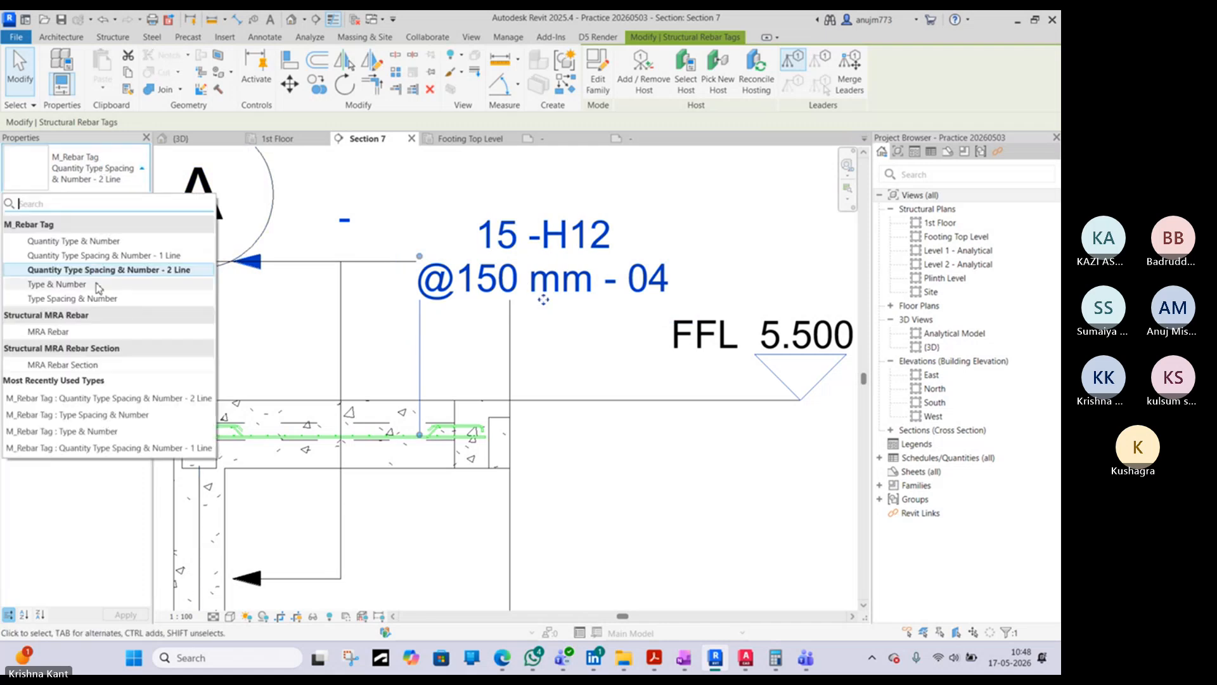
pyautogui.click(64, 298)
pyautogui.scroll(-4, 531, 278)
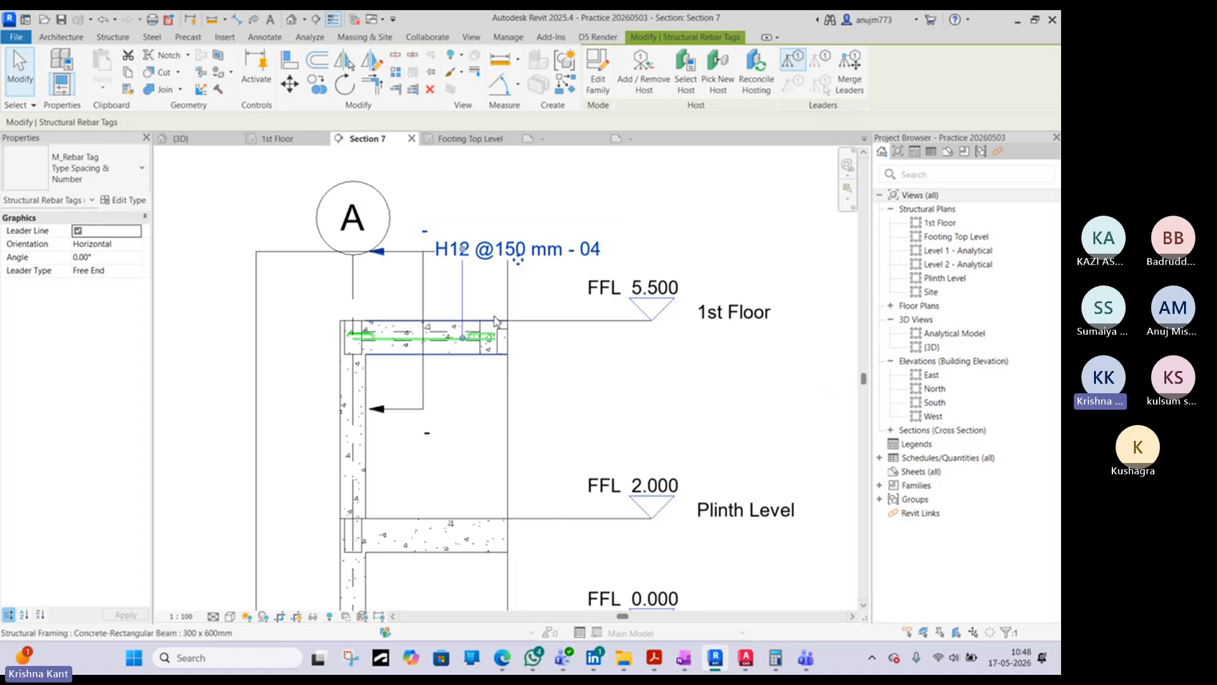
pyautogui.scroll(5, 589, 249)
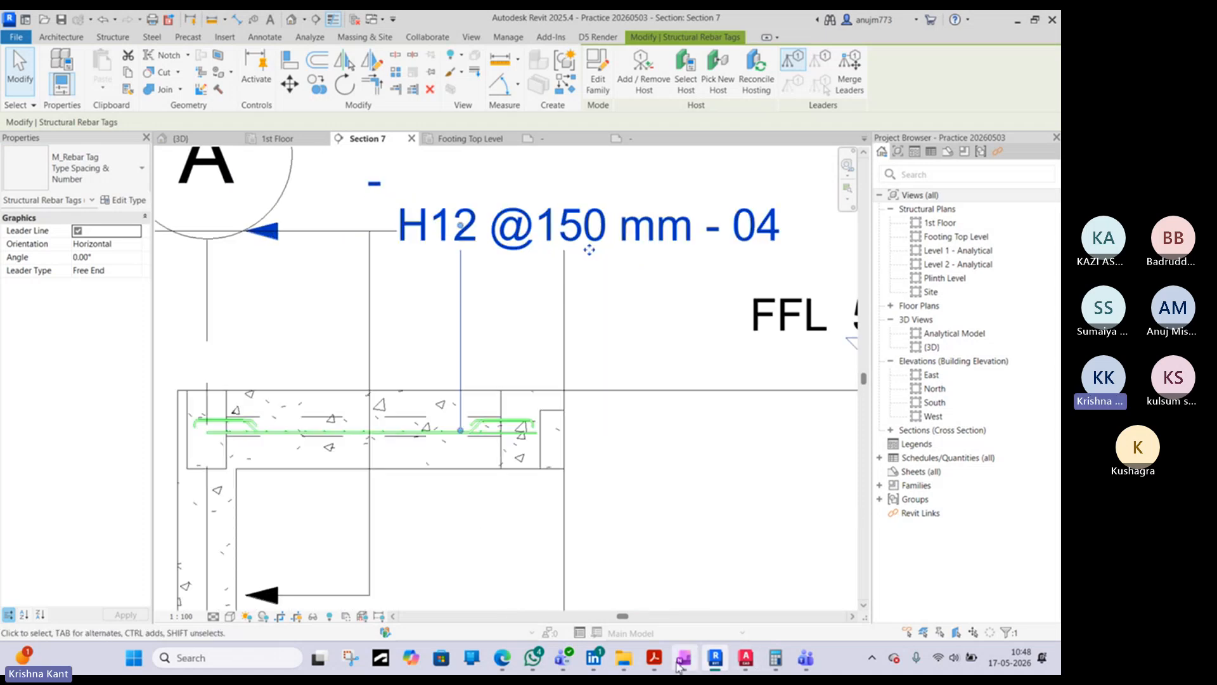
# - Check the footing's rebar callout format in the AutoCAD toilet block detail, and return to the tag in Revit's Section 7
pyautogui.click(746, 659)
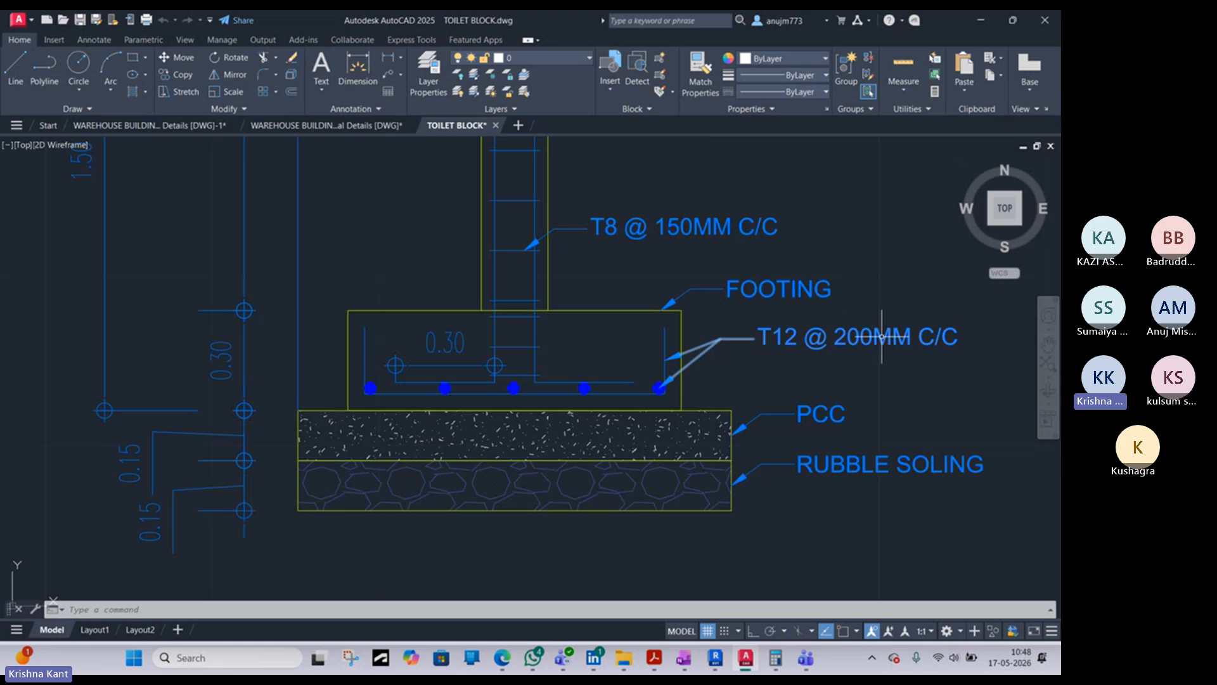
pyautogui.hotkey('alt', 'Tab')
pyautogui.moveTo(551, 232); pyautogui.dragTo(388, 278, button='middle')
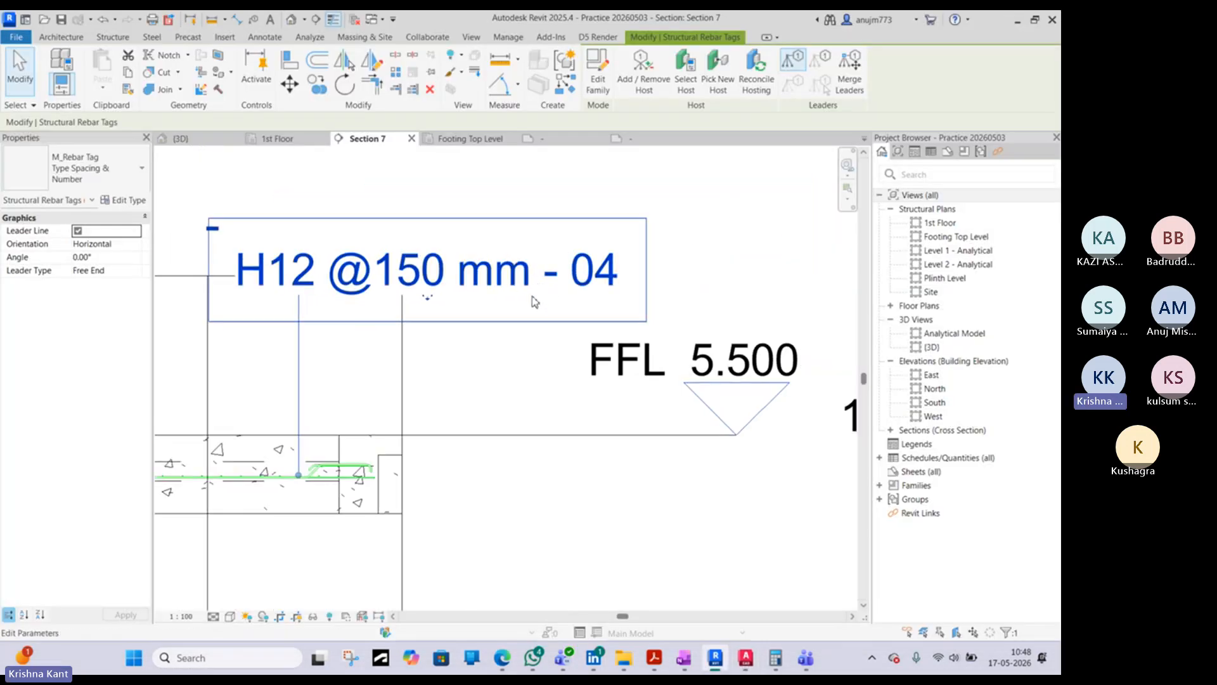
pyautogui.scroll(-2, 538, 282)
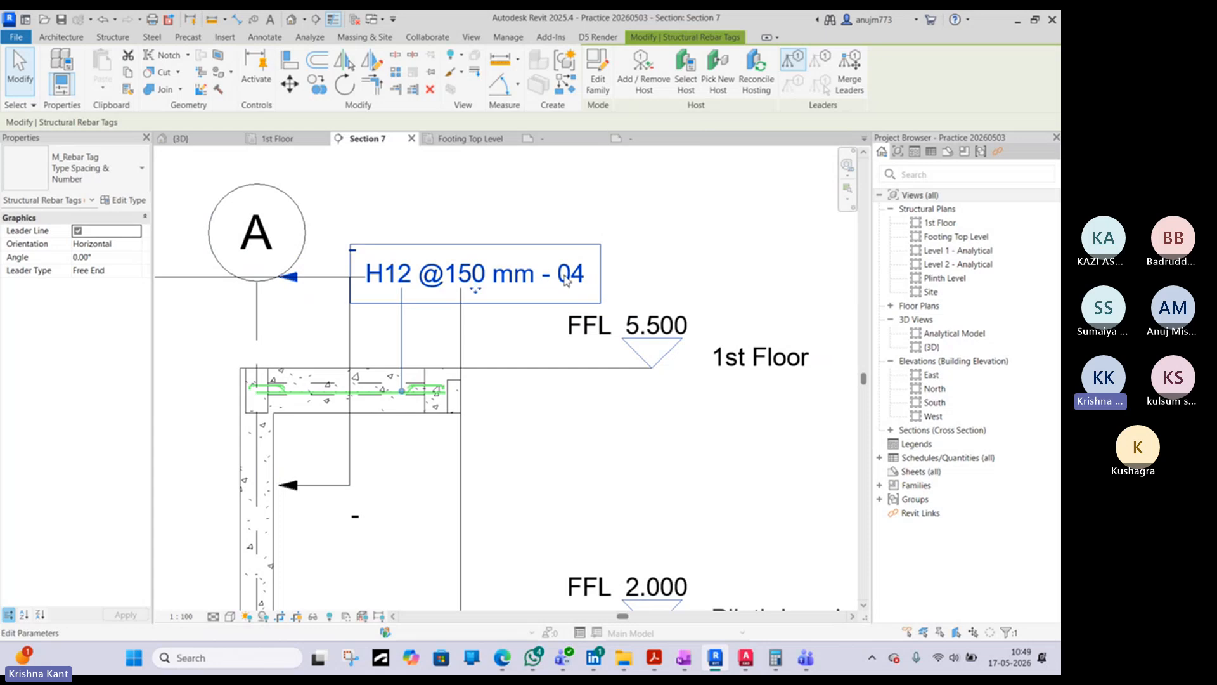
# - Open the M_Rebar Tag family for editing and temporarily hide the two-line Quantity, Type and Spacing label
pyautogui.click(598, 76)
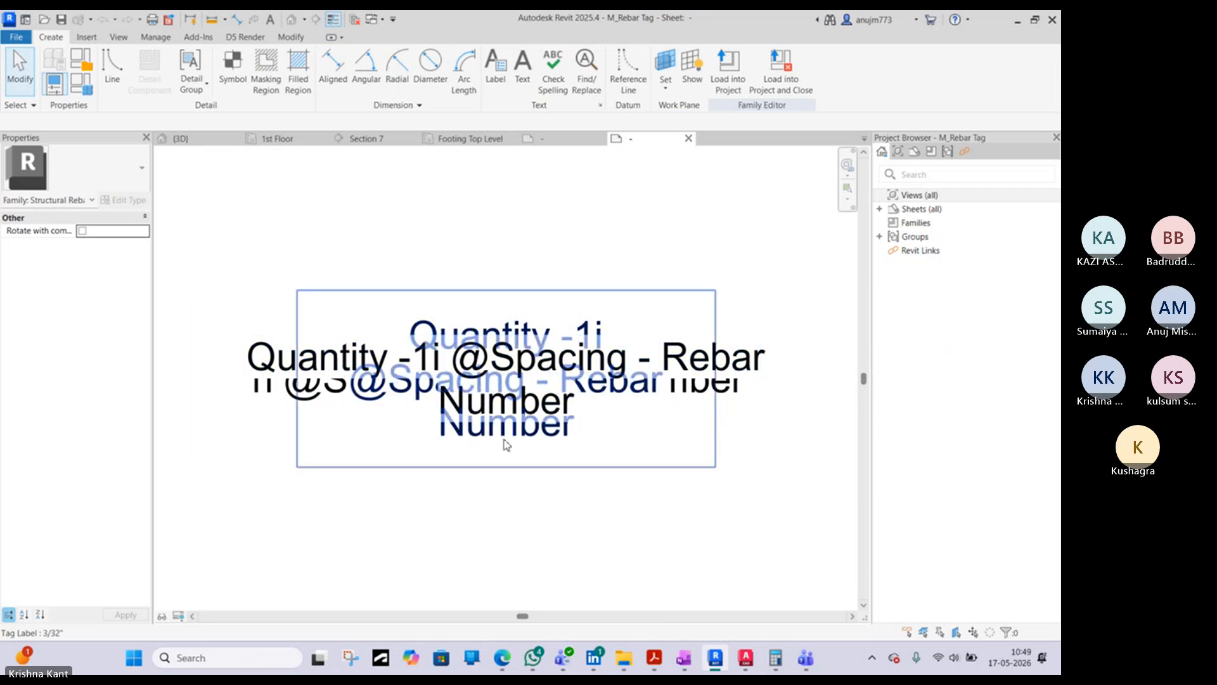
pyautogui.click(510, 329)
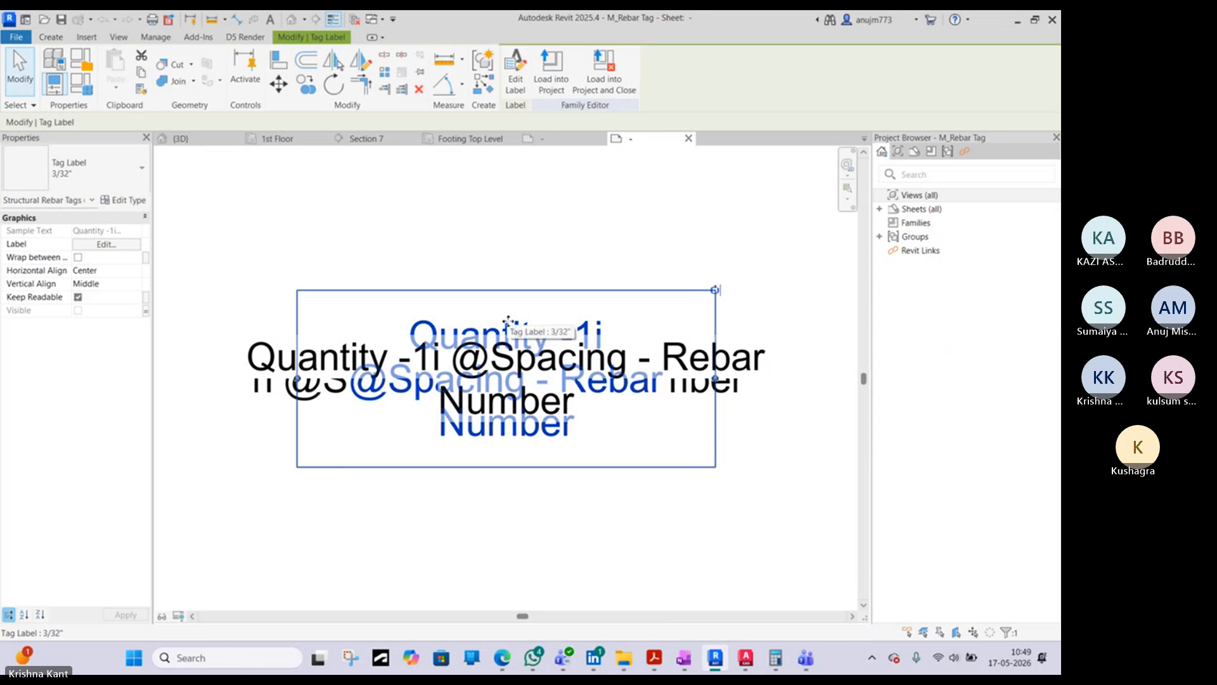
pyautogui.press('h')
pyautogui.press('h')
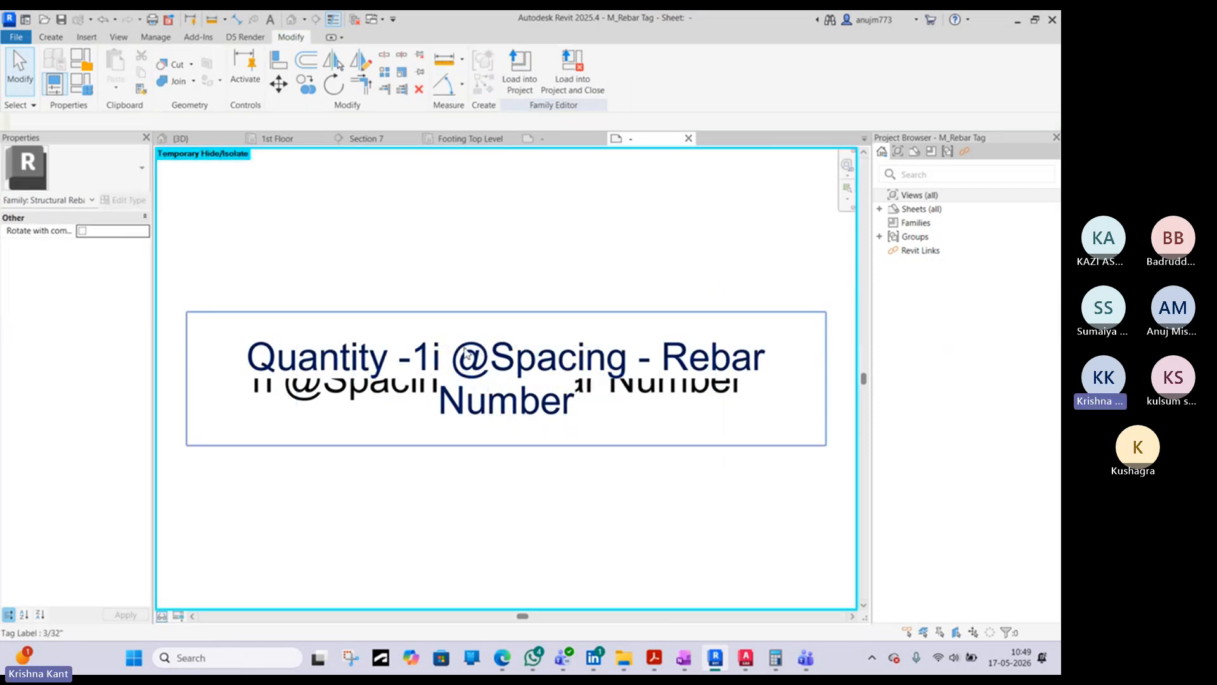
# - Check which family parameter controls the visibility of the Type and Spacing label, leaving the association as it is
pyautogui.click(492, 425)
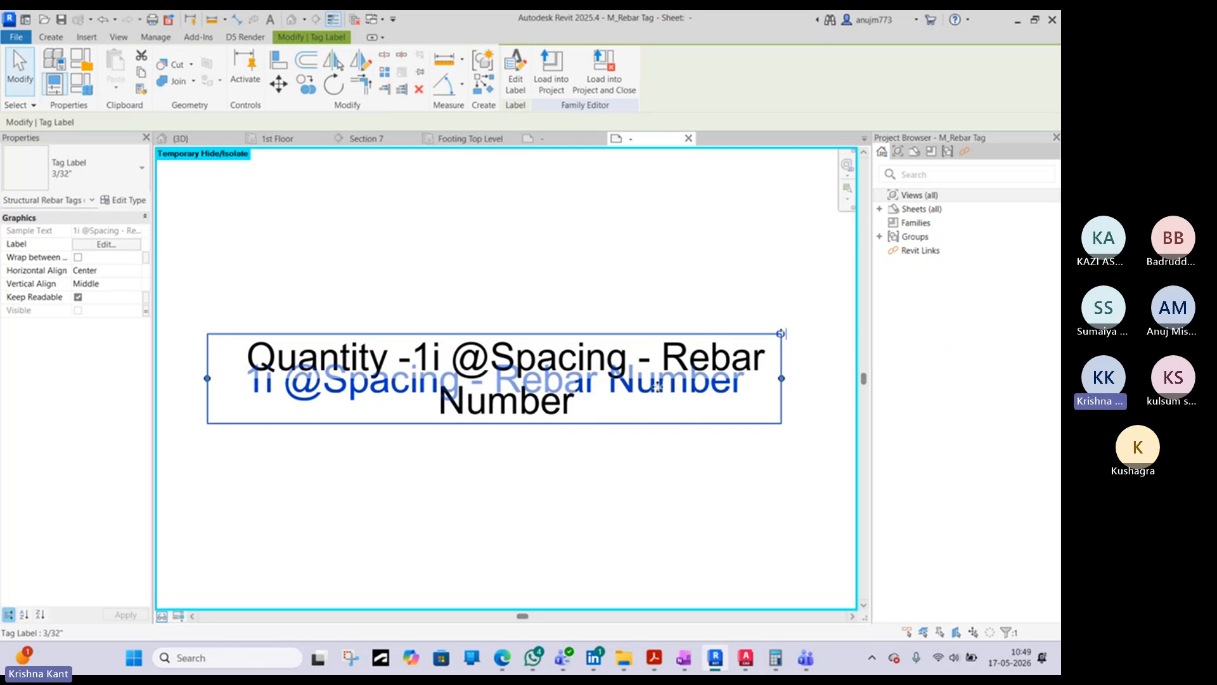
pyautogui.click(146, 311)
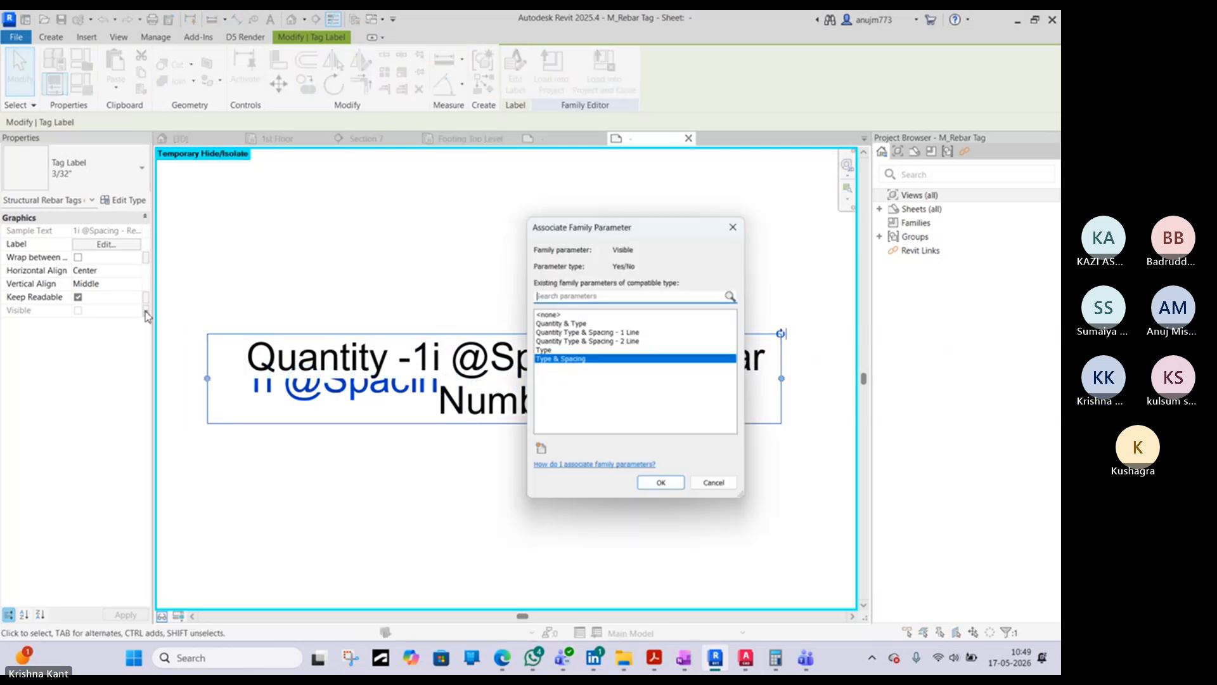
pyautogui.click(729, 489)
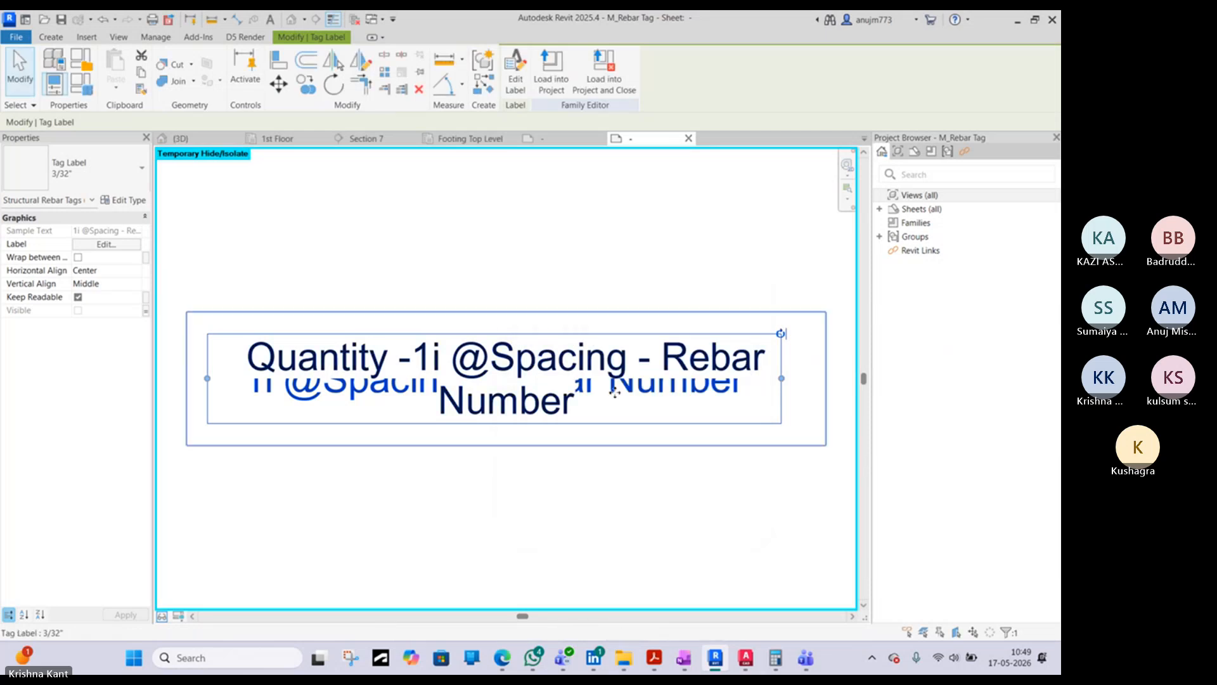
# - Edit the Type and Spacing label and remove the Rebar Number parameter from it
pyautogui.click(521, 95)
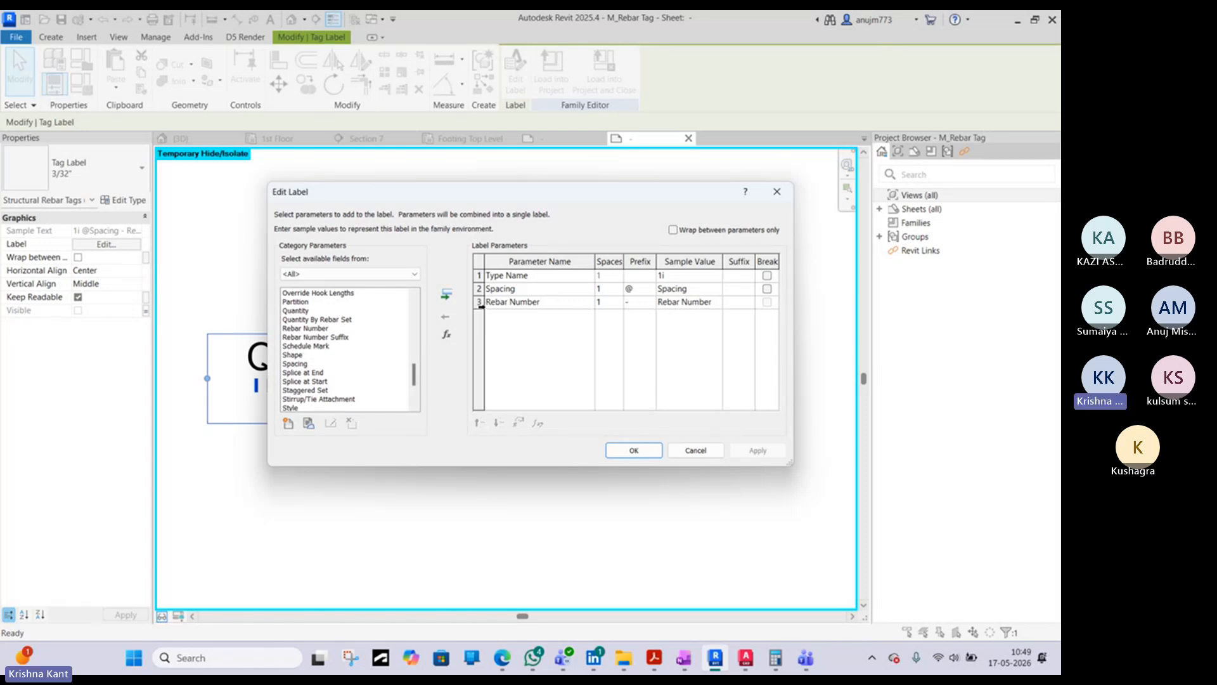
pyautogui.click(480, 303)
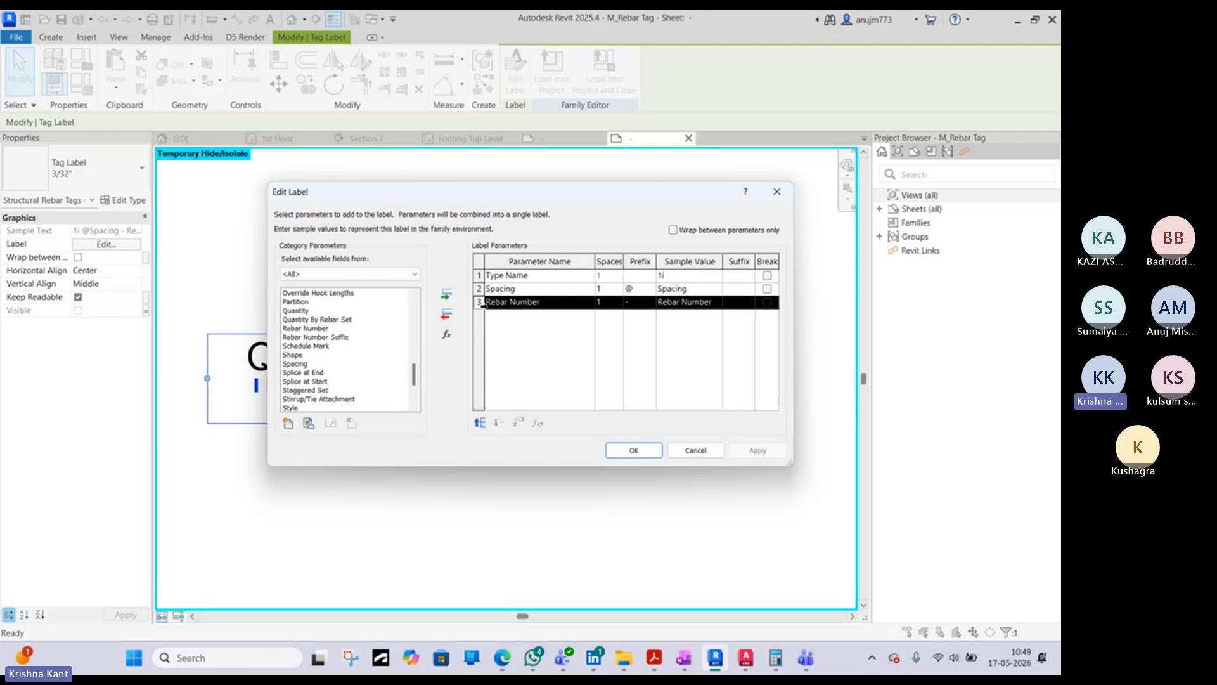
pyautogui.click(447, 314)
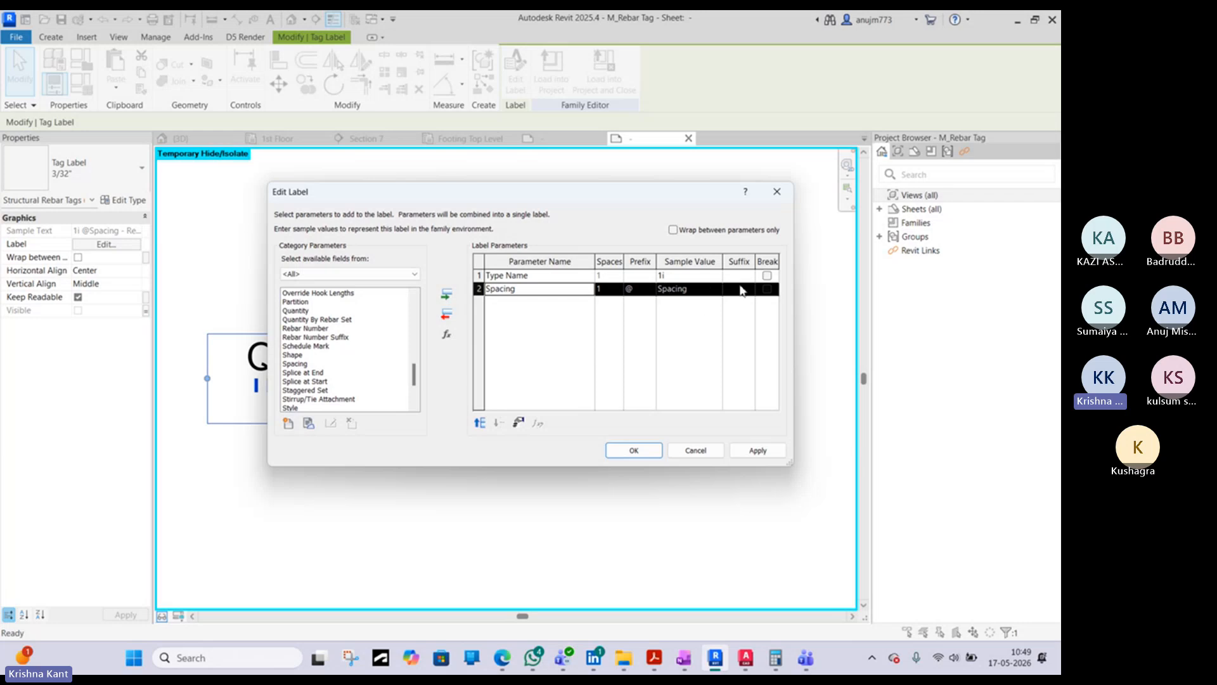
# - Give the label's Spacing parameter the suffix C/C, following the AutoCAD callout, and accept the label changes
pyautogui.click(743, 290)
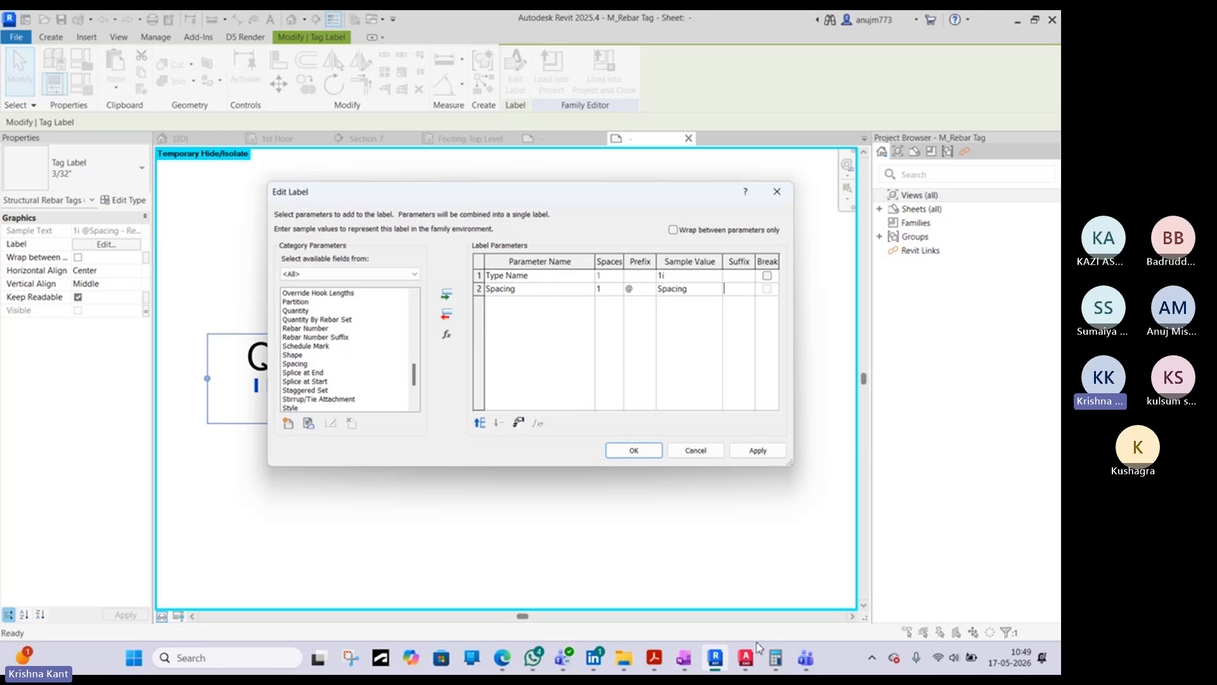
pyautogui.click(746, 658)
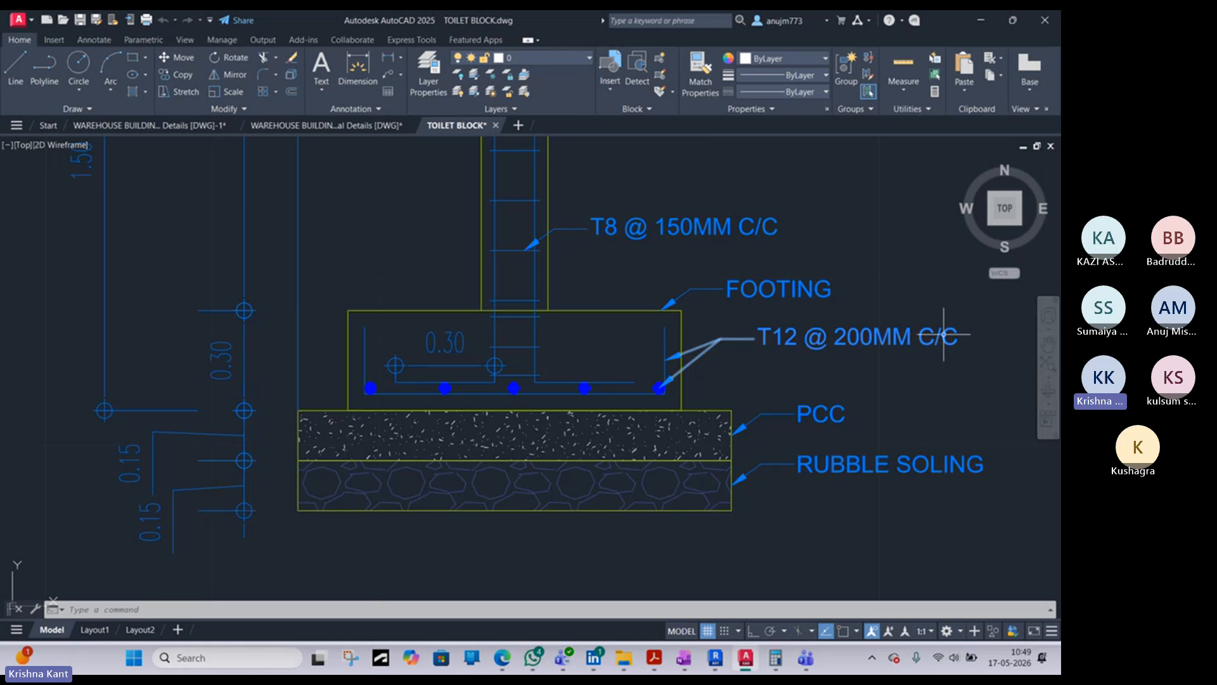
pyautogui.click(984, 23)
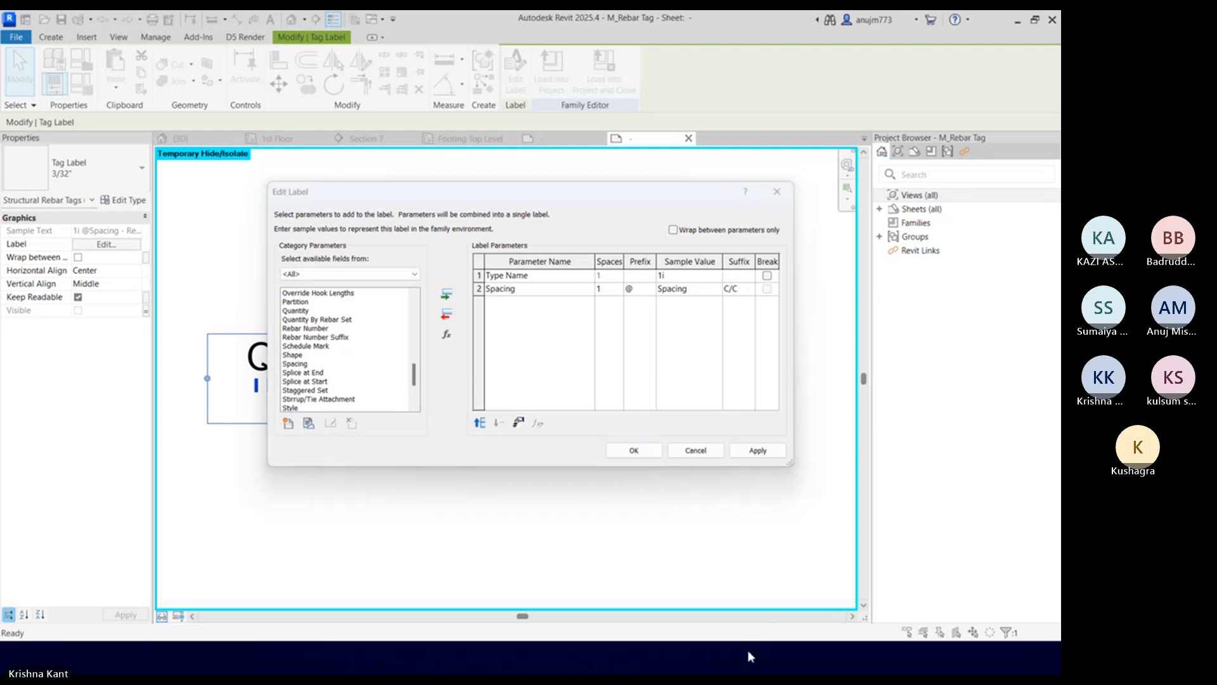
pyautogui.click(745, 657)
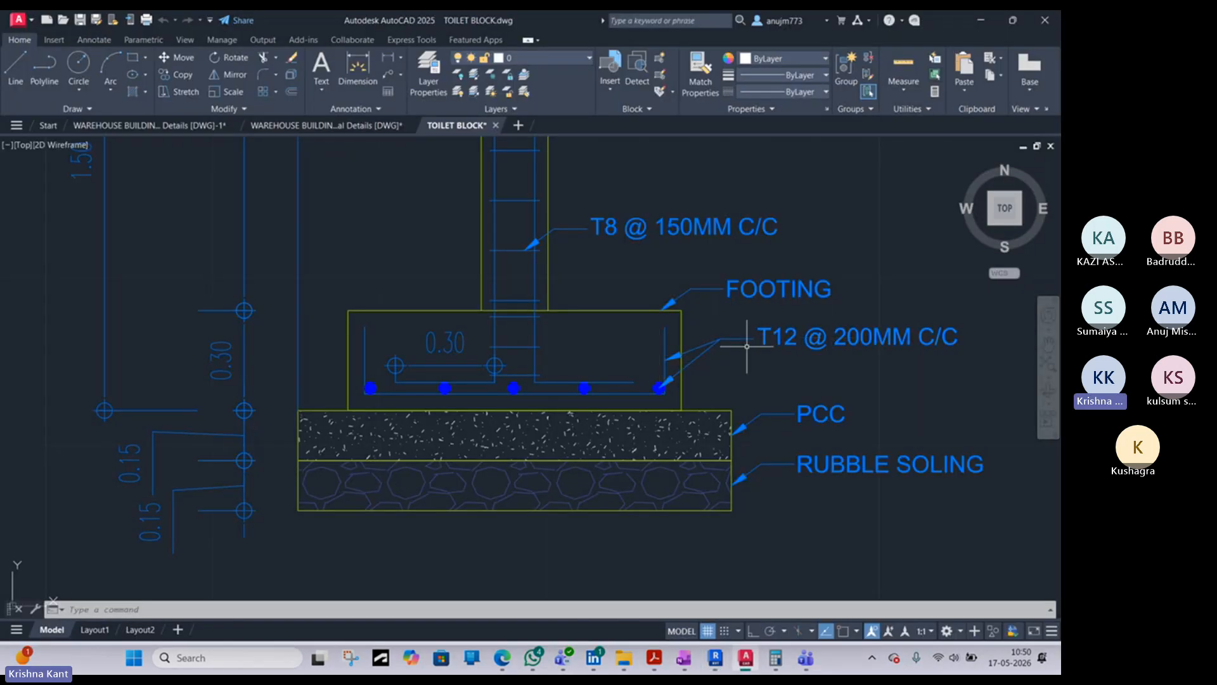
pyautogui.click(981, 20)
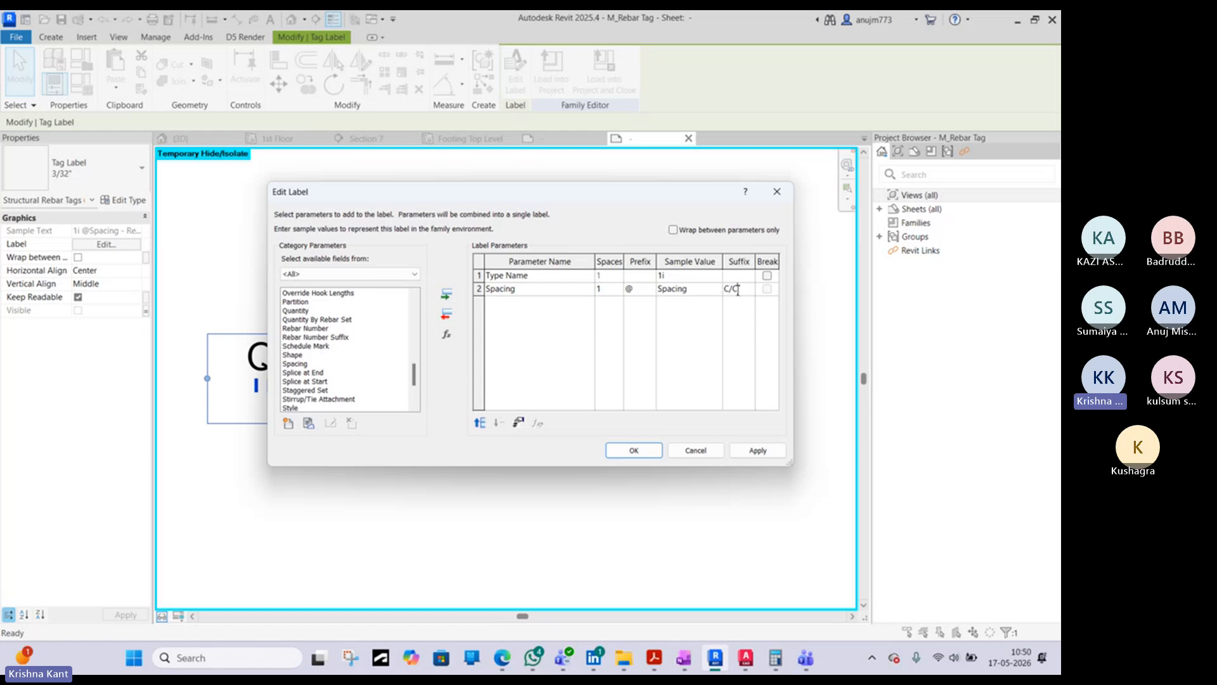
pyautogui.click(745, 658)
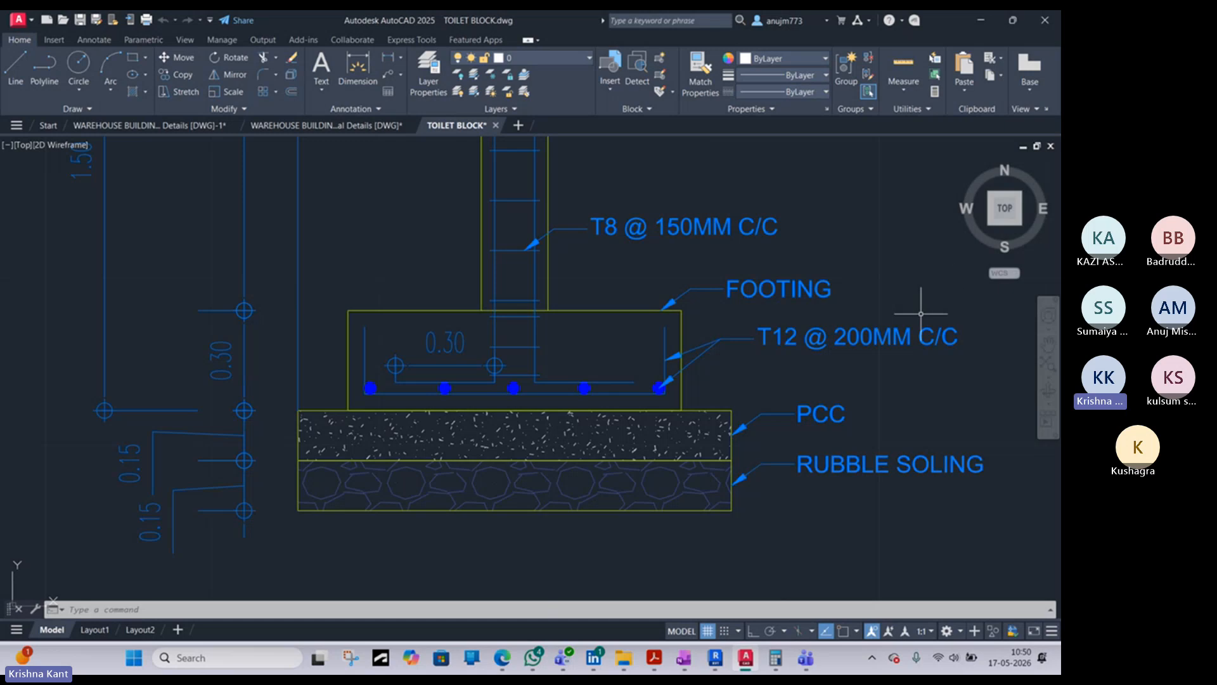
pyautogui.click(980, 21)
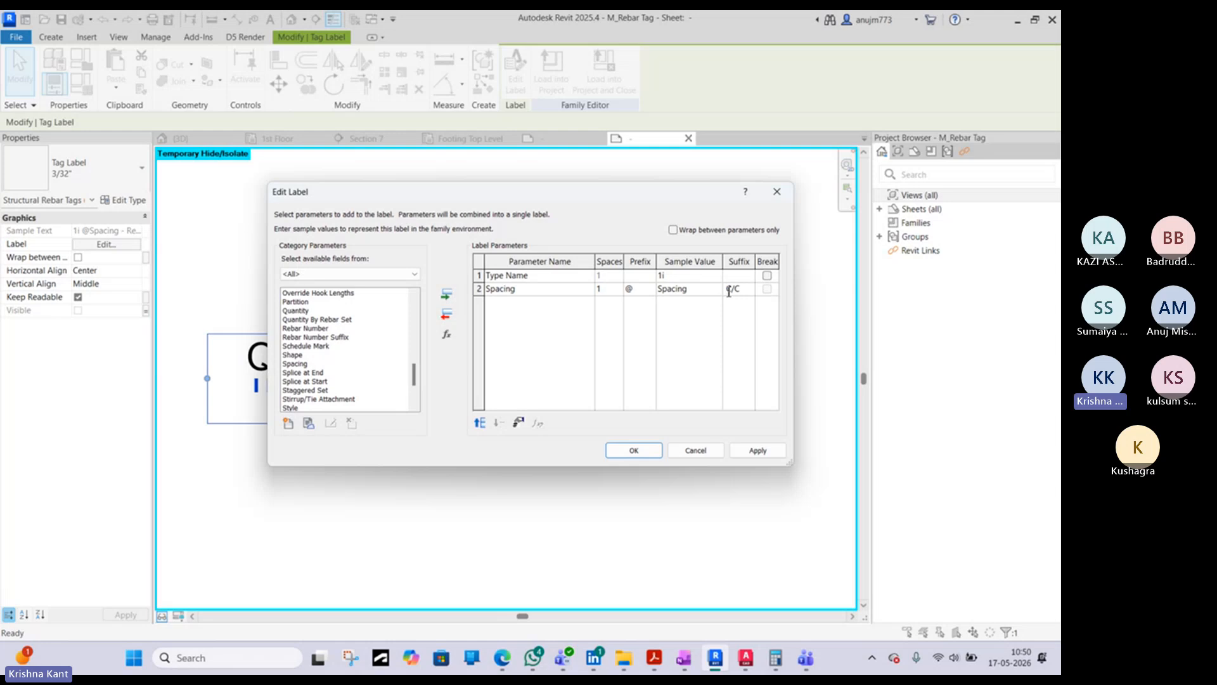
pyautogui.click(634, 451)
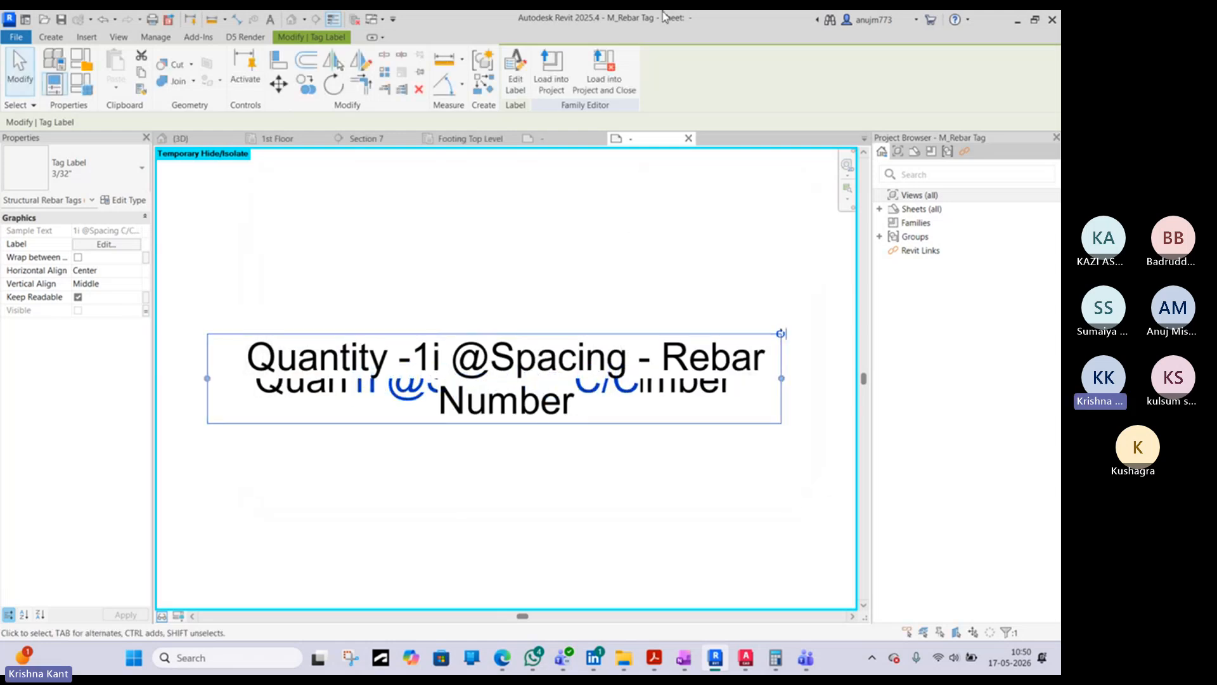
# - Load the edited M_Rebar Tag family into the Practice 20260503 project, overwriting the existing version
pyautogui.click(554, 65)
pyautogui.click(497, 432)
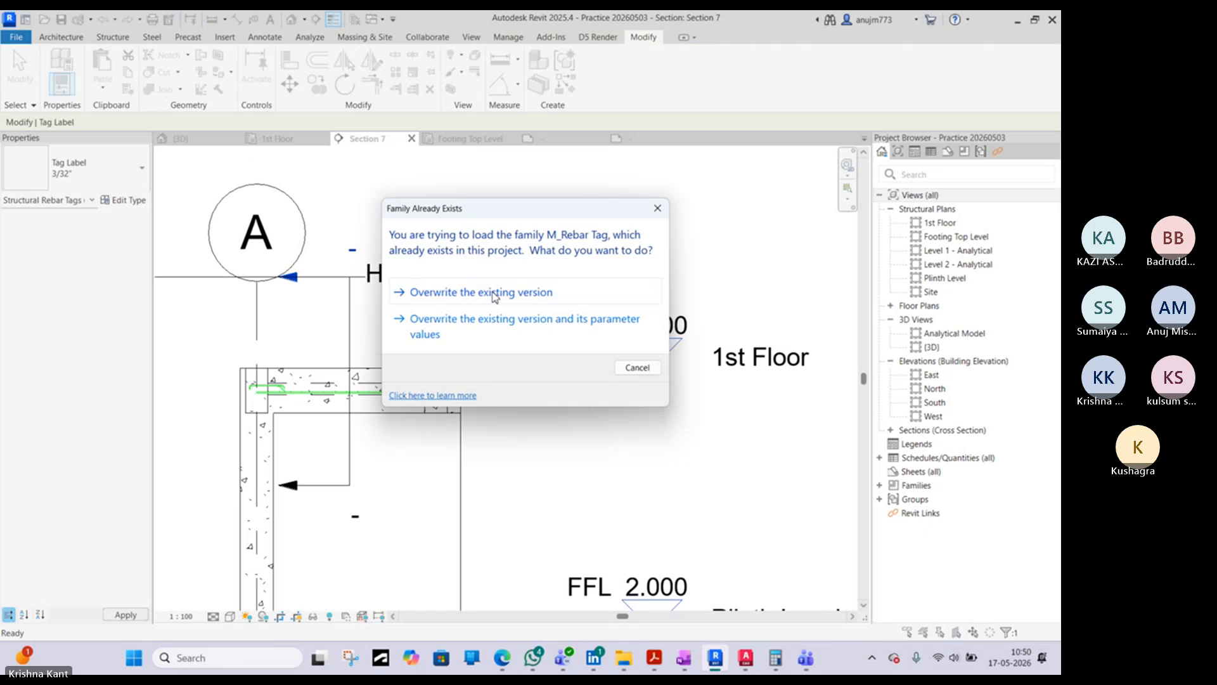
pyautogui.click(495, 295)
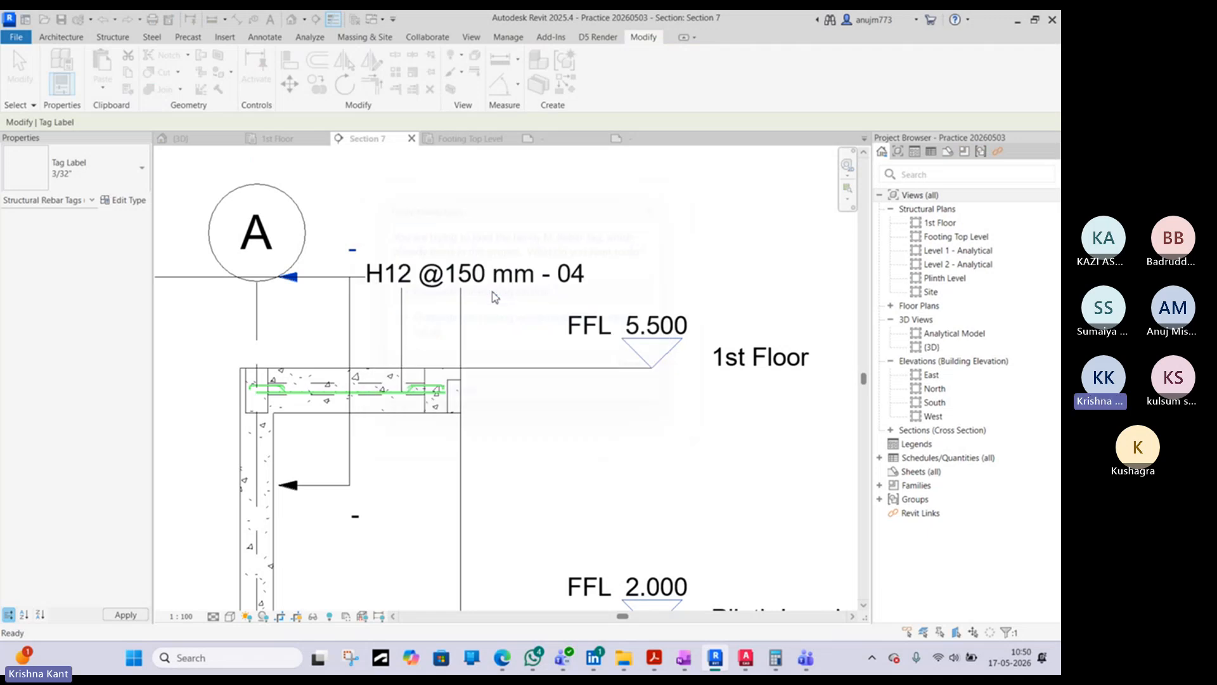
# - Compare the reloaded slab rebar tag in Section 7 with the rebar callouts in the AutoCAD TOILET BLOCK drawing
pyautogui.click(542, 277)
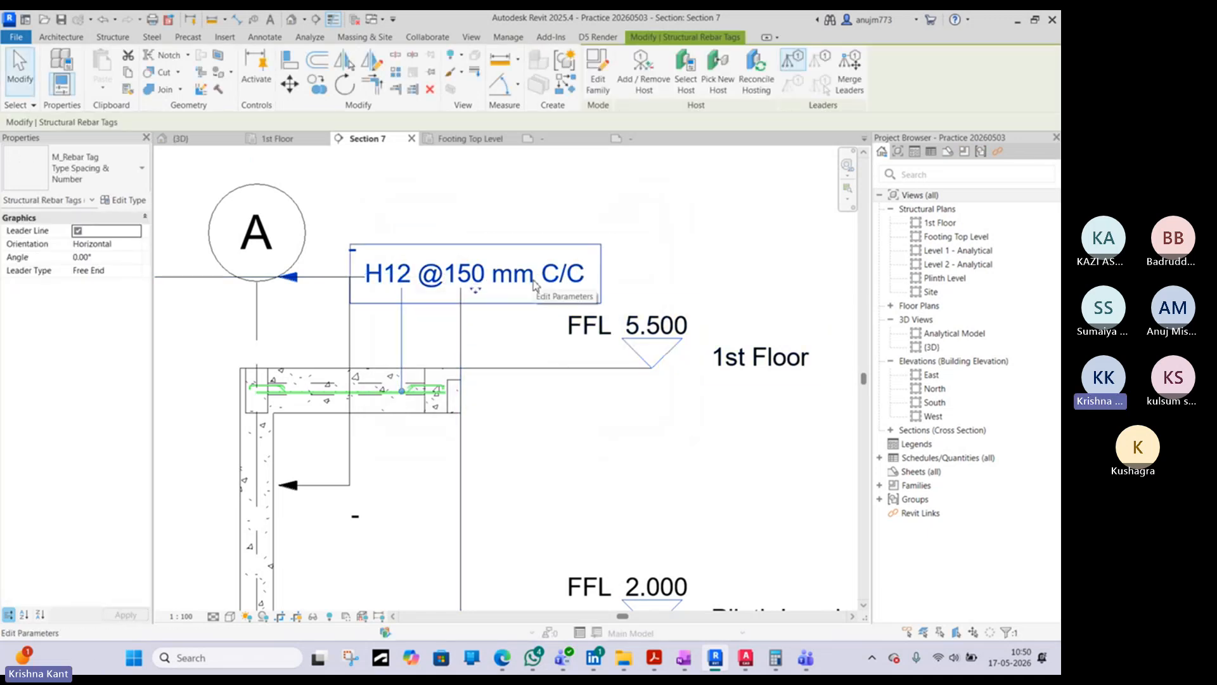
pyautogui.press('Escape')
pyautogui.click(746, 659)
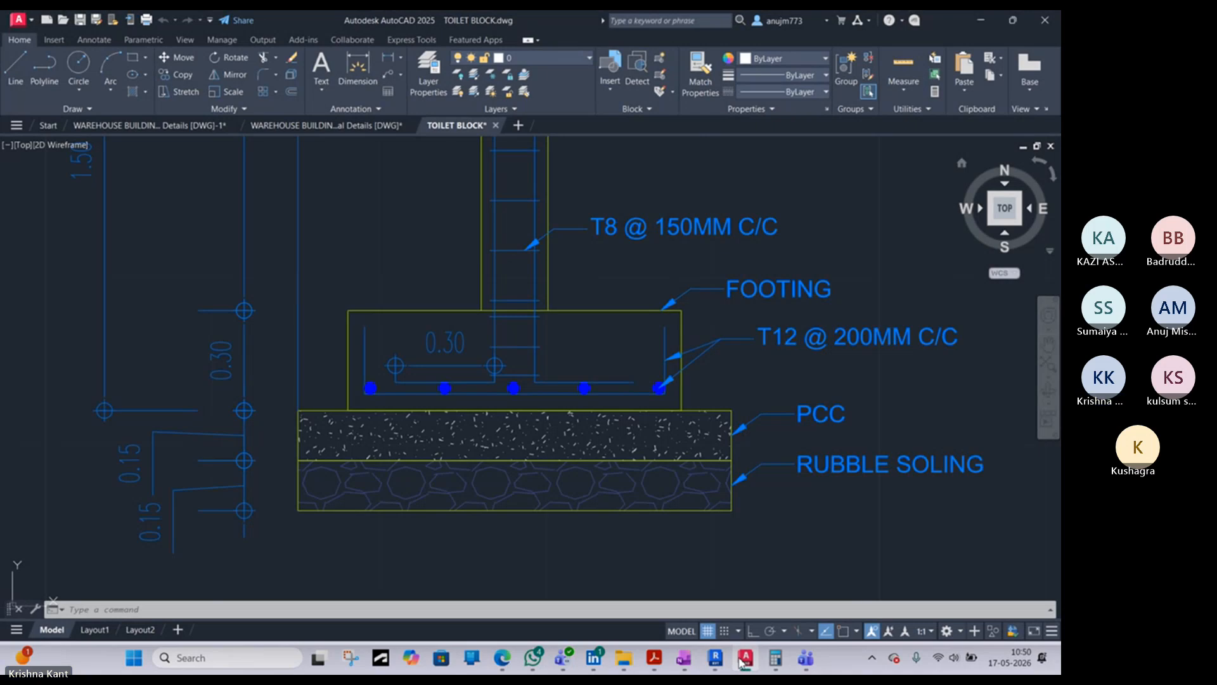
pyautogui.click(715, 659)
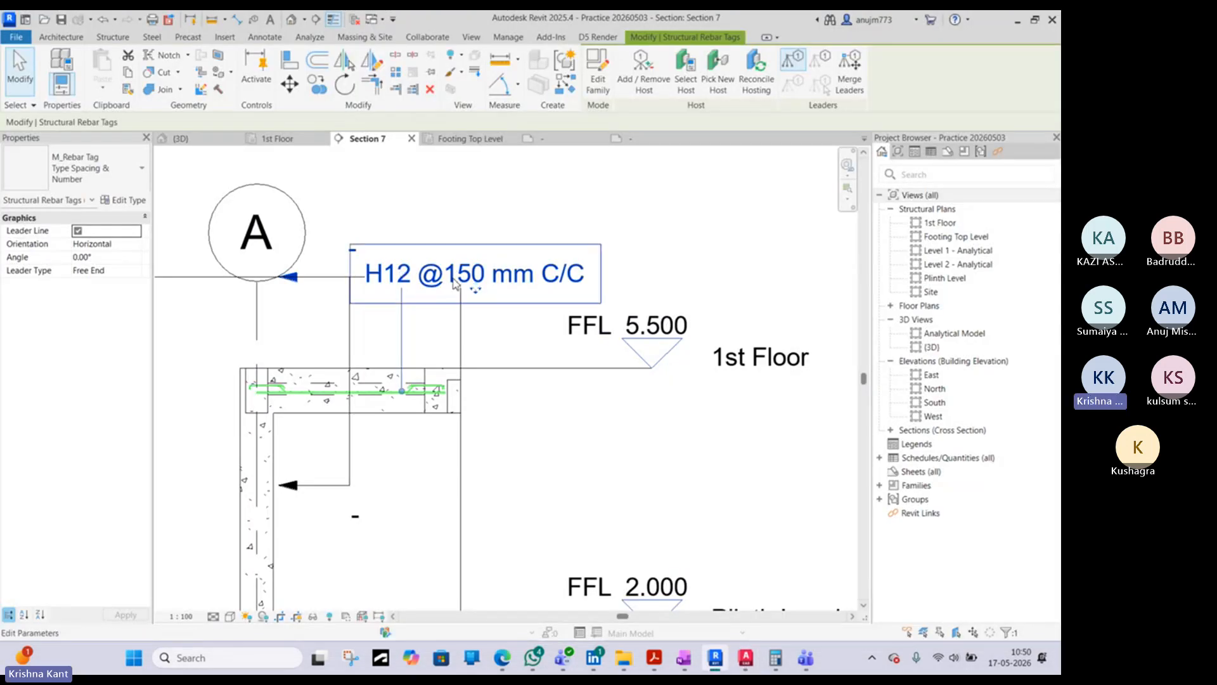
# - Reopen the tag family and put a space on each side of @ in the Type and Spacing label's Spacing prefix
pyautogui.doubleClick(448, 293)
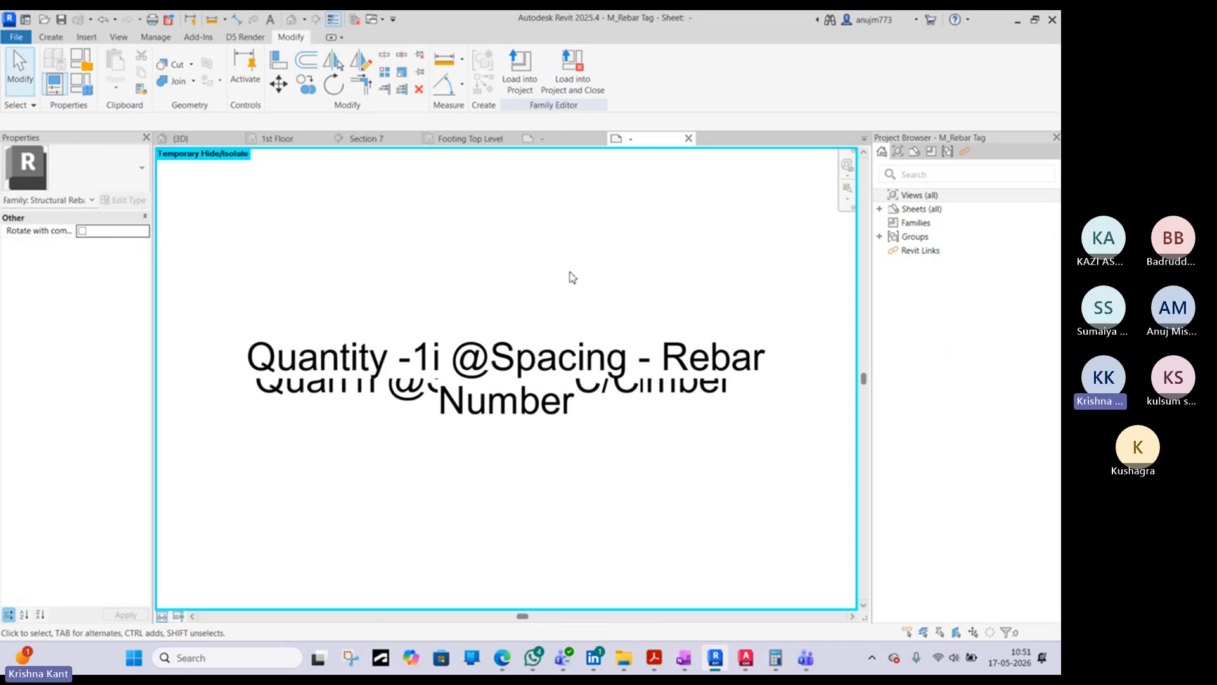
pyautogui.click(558, 390)
pyautogui.click(615, 396)
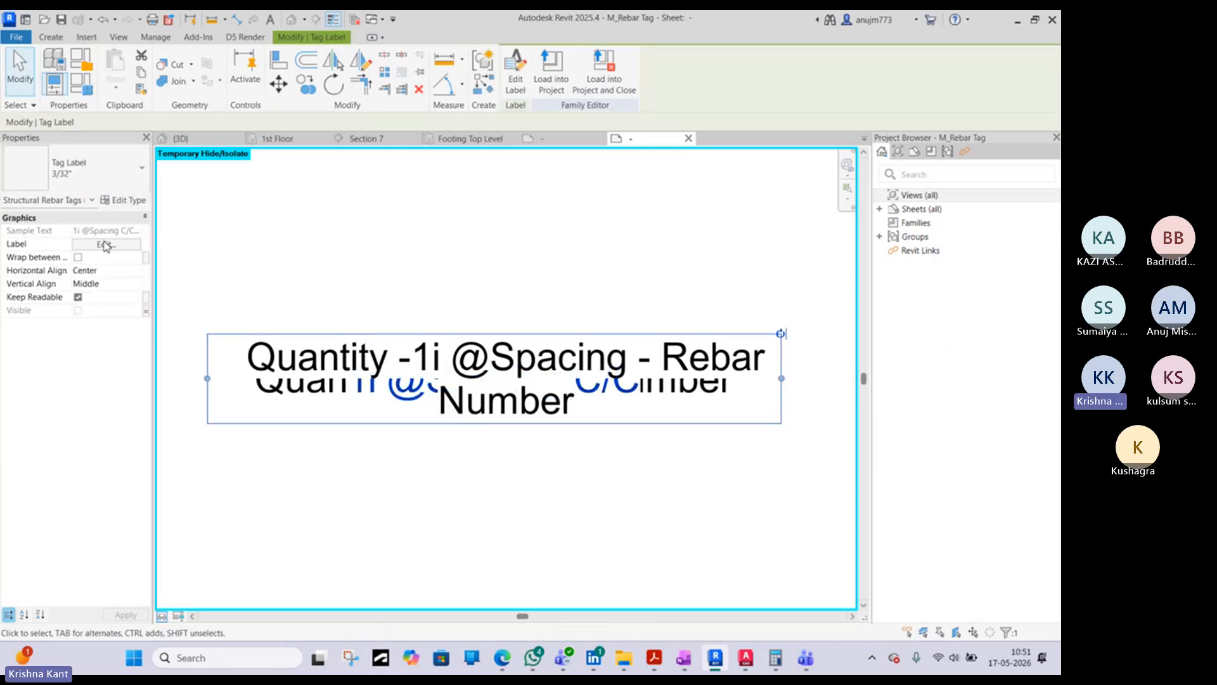
pyautogui.click(515, 79)
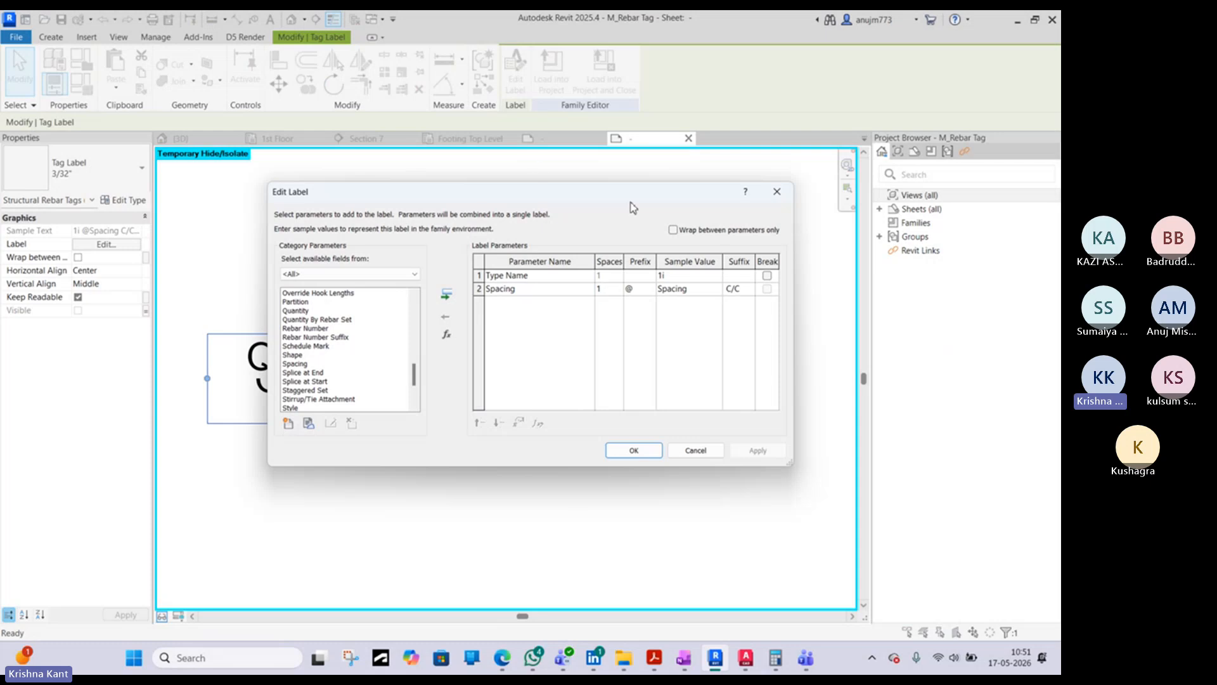
pyautogui.click(643, 289)
pyautogui.click(634, 450)
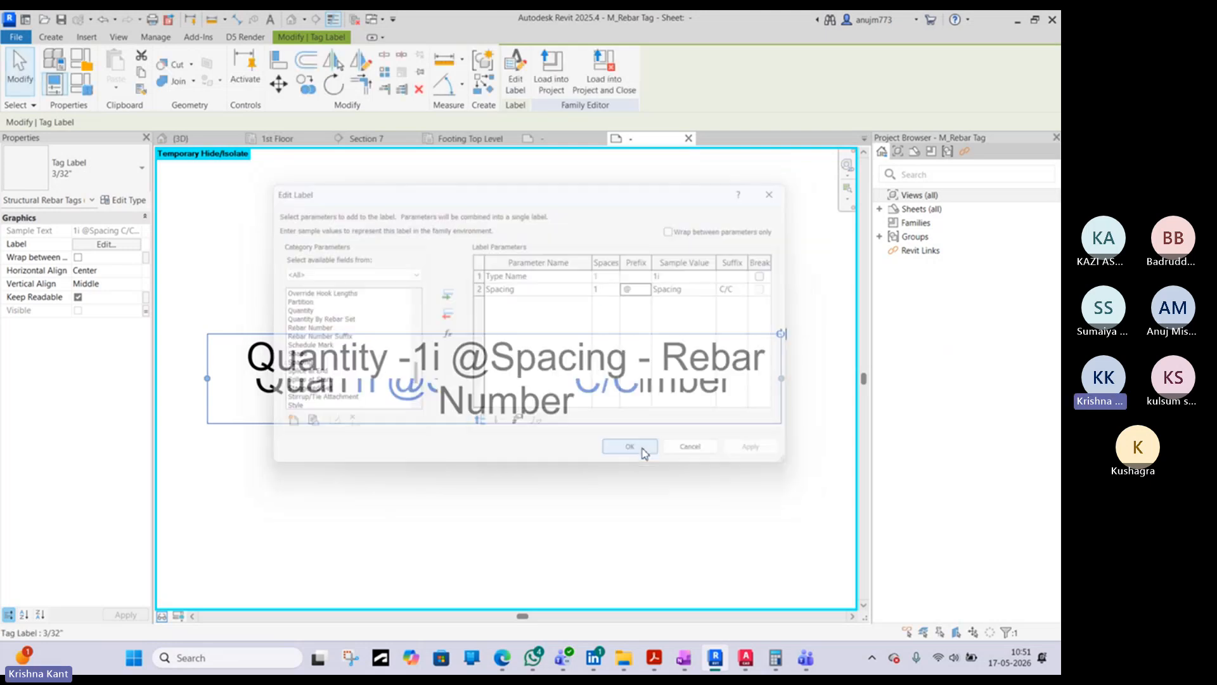
# - Reload the rebar tag with the spaced @ prefix into Practice 20260503, overwriting the existing family version
pyautogui.click(551, 71)
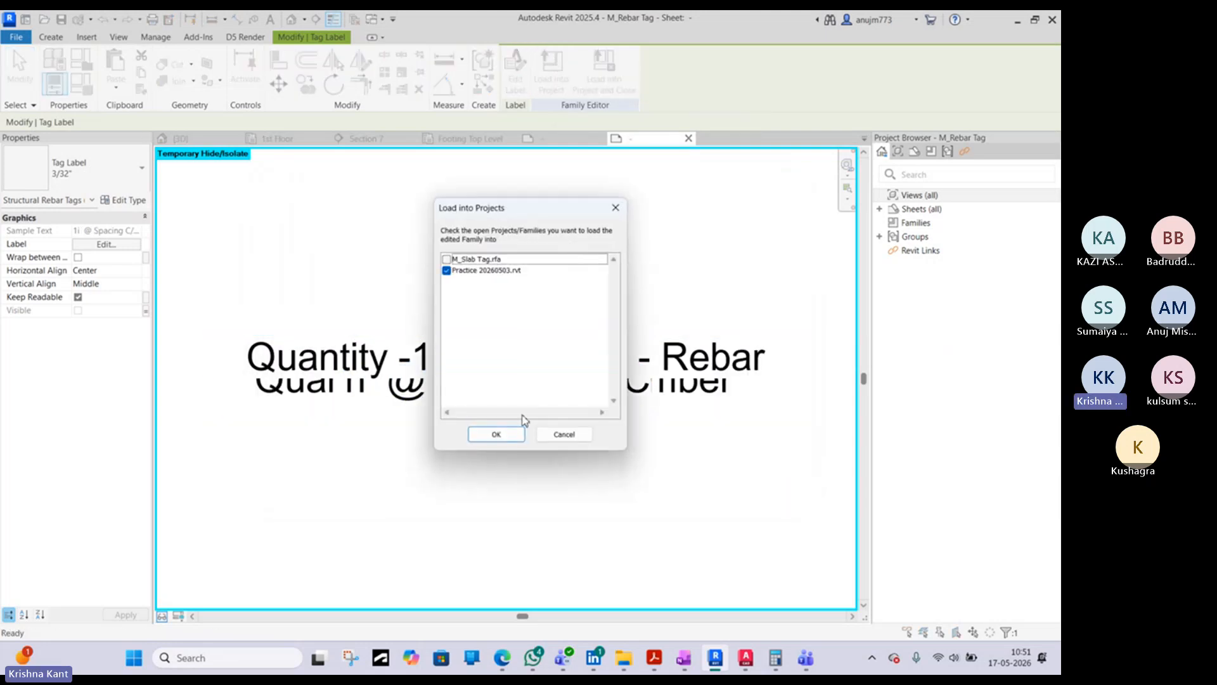
pyautogui.click(520, 437)
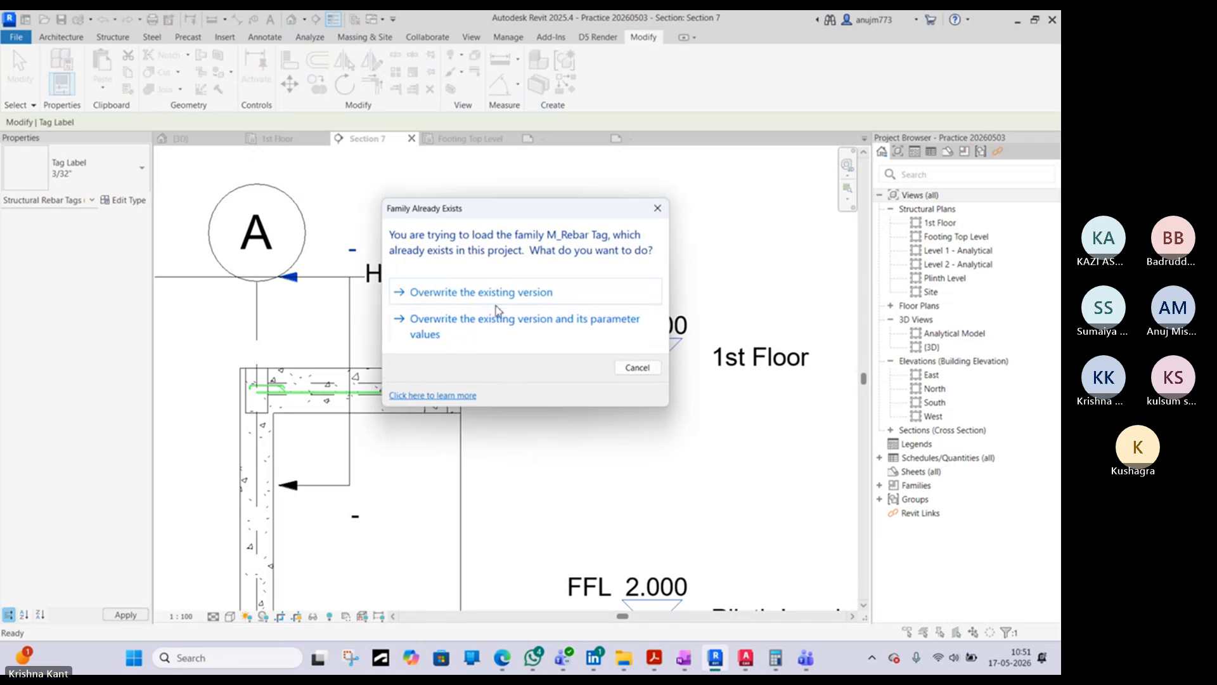
pyautogui.click(498, 312)
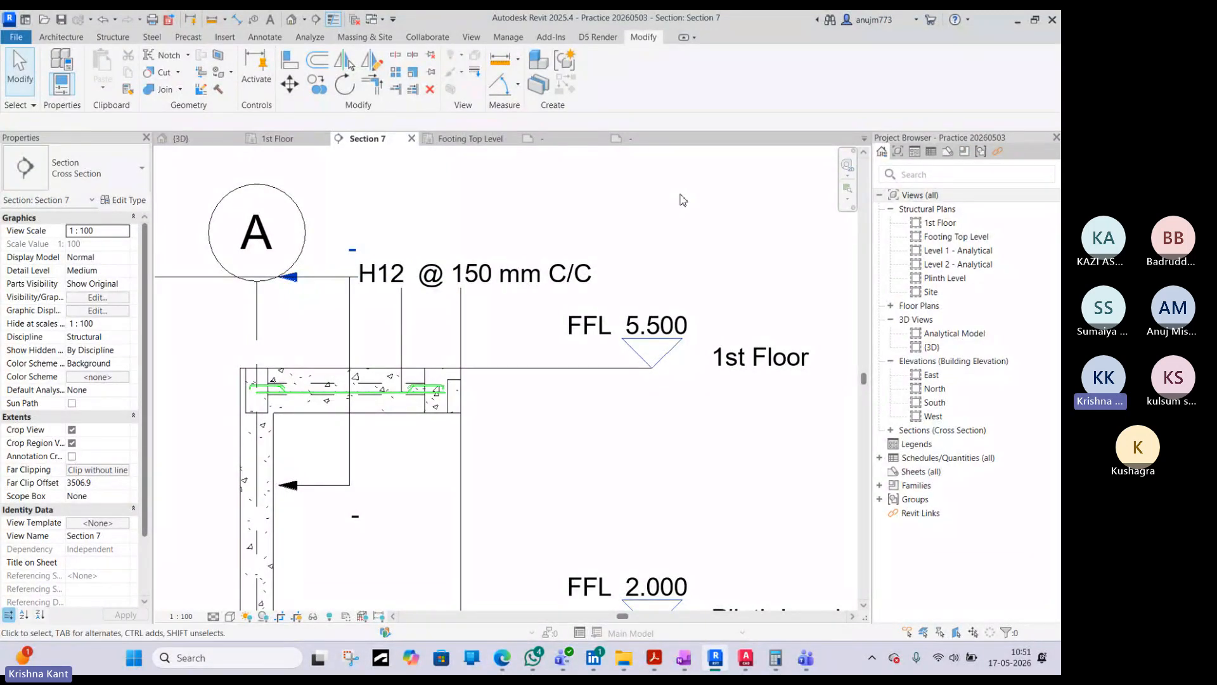
# - Edit the tag family's Type and Spacing label again and remove the extra space before @ in the Spacing prefix
pyautogui.click(400, 300)
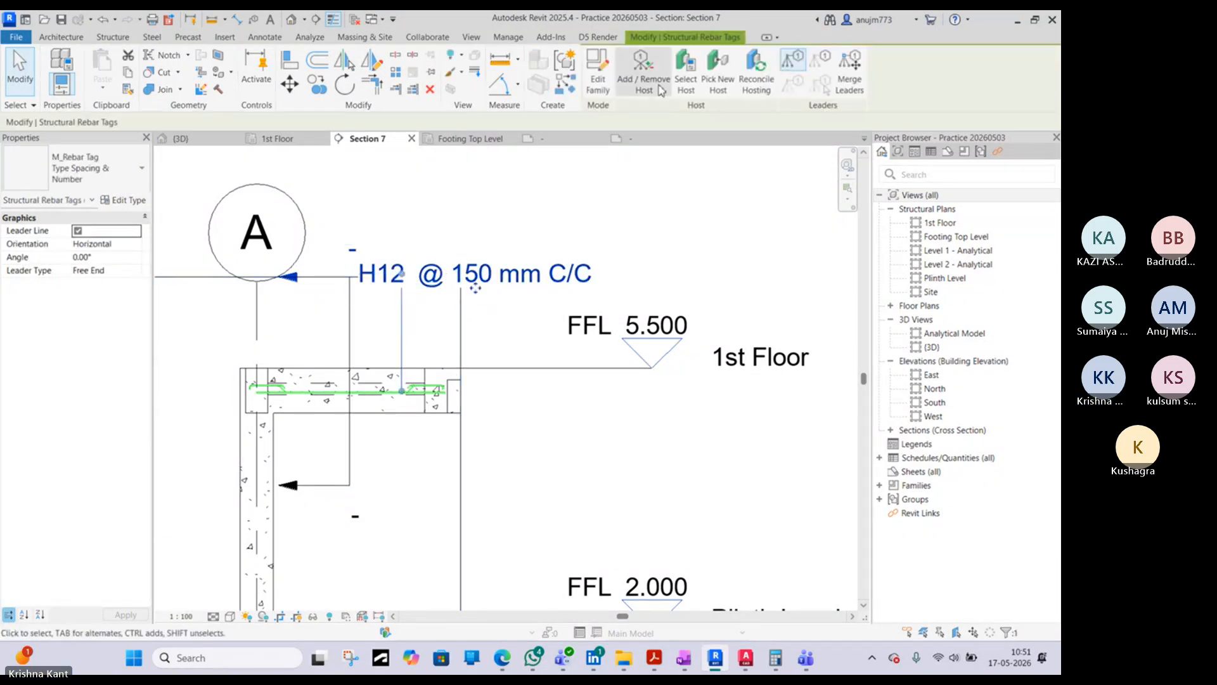
pyautogui.click(601, 78)
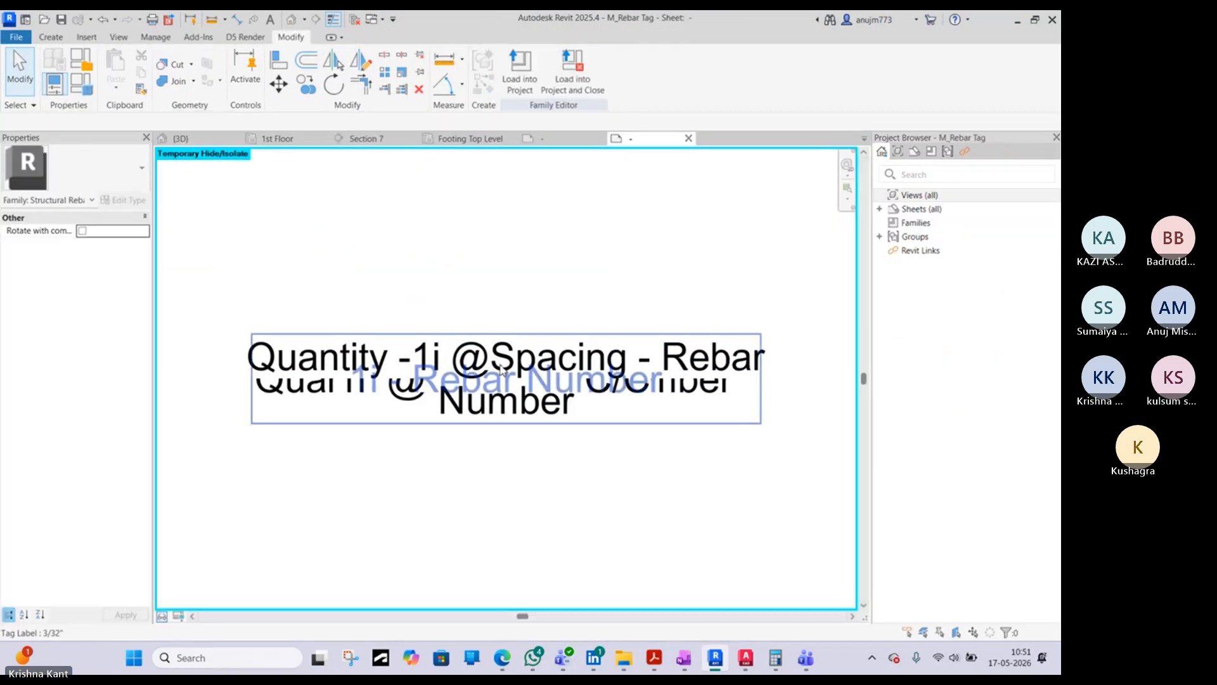
pyautogui.click(409, 393)
pyautogui.click(515, 70)
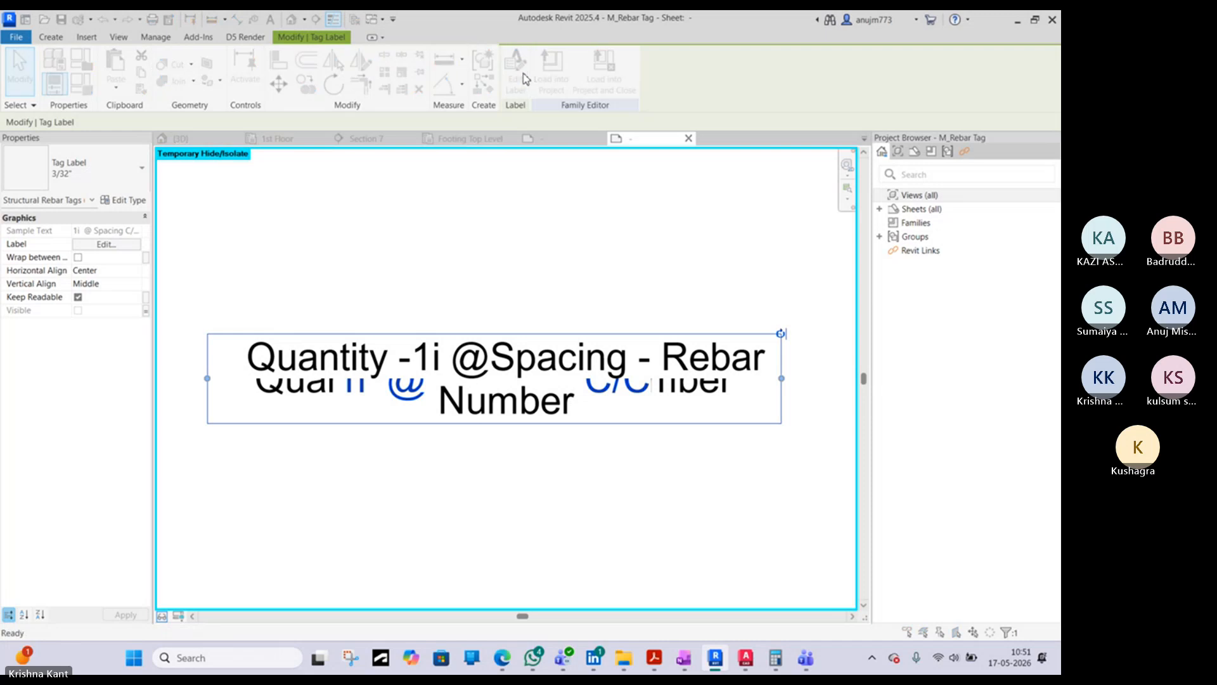
pyautogui.click(700, 276)
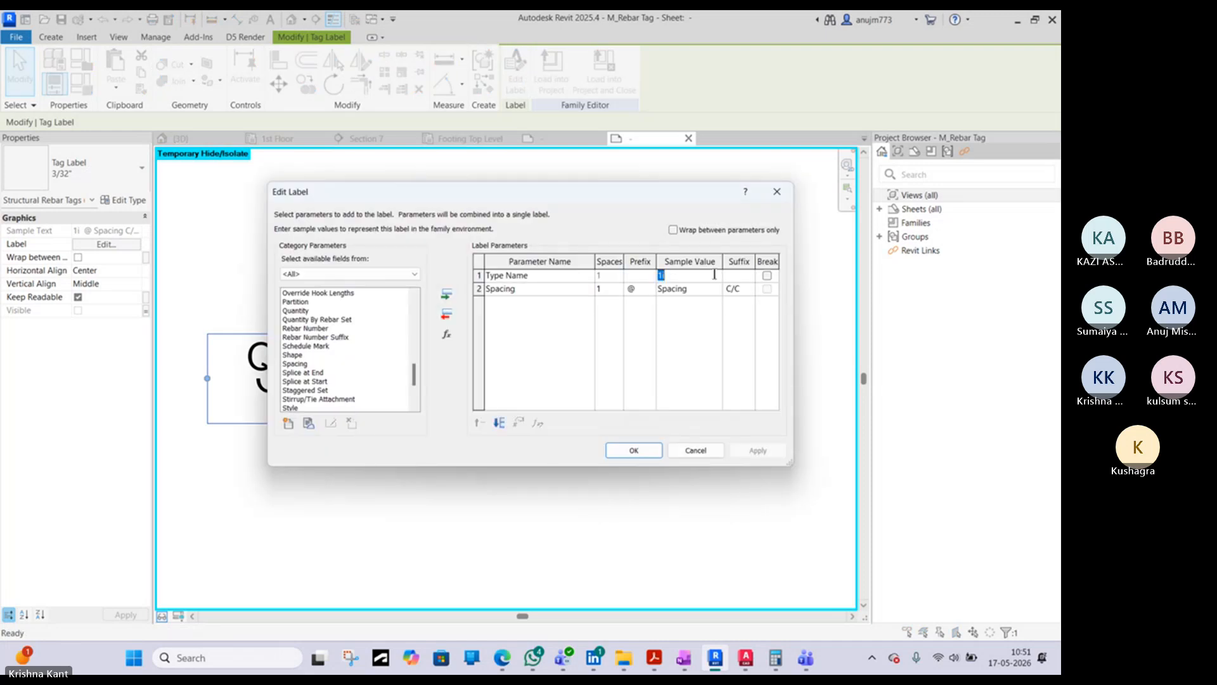
pyautogui.click(737, 277)
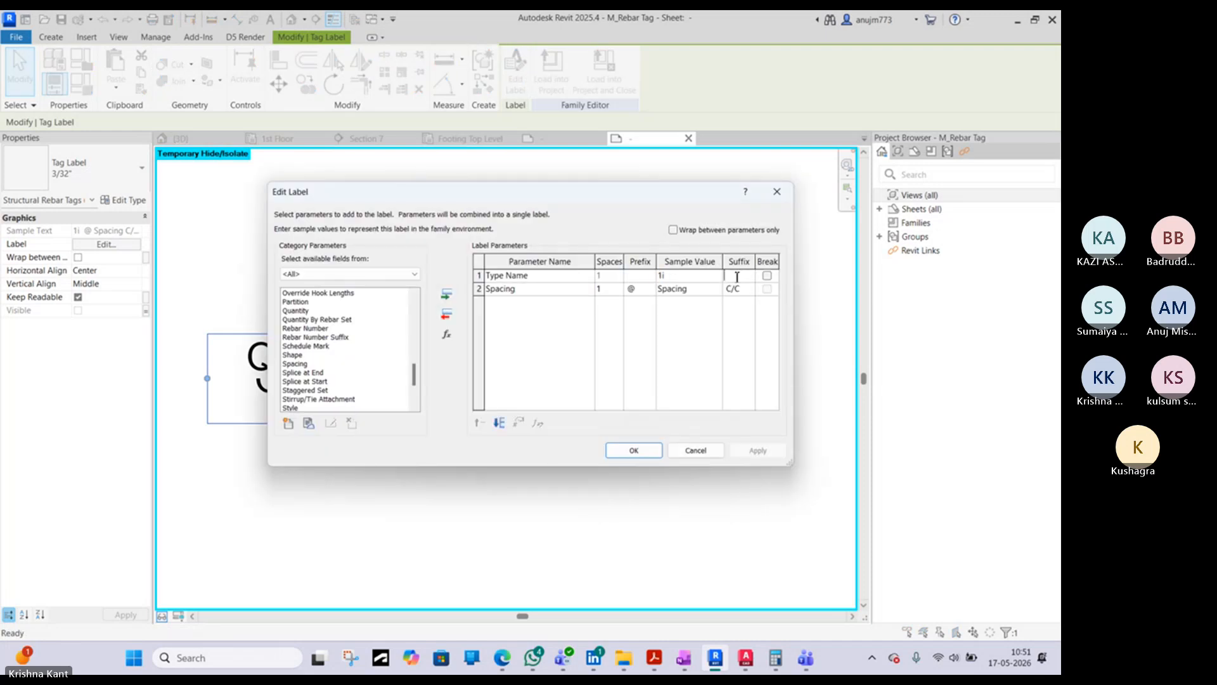
pyautogui.click(689, 276)
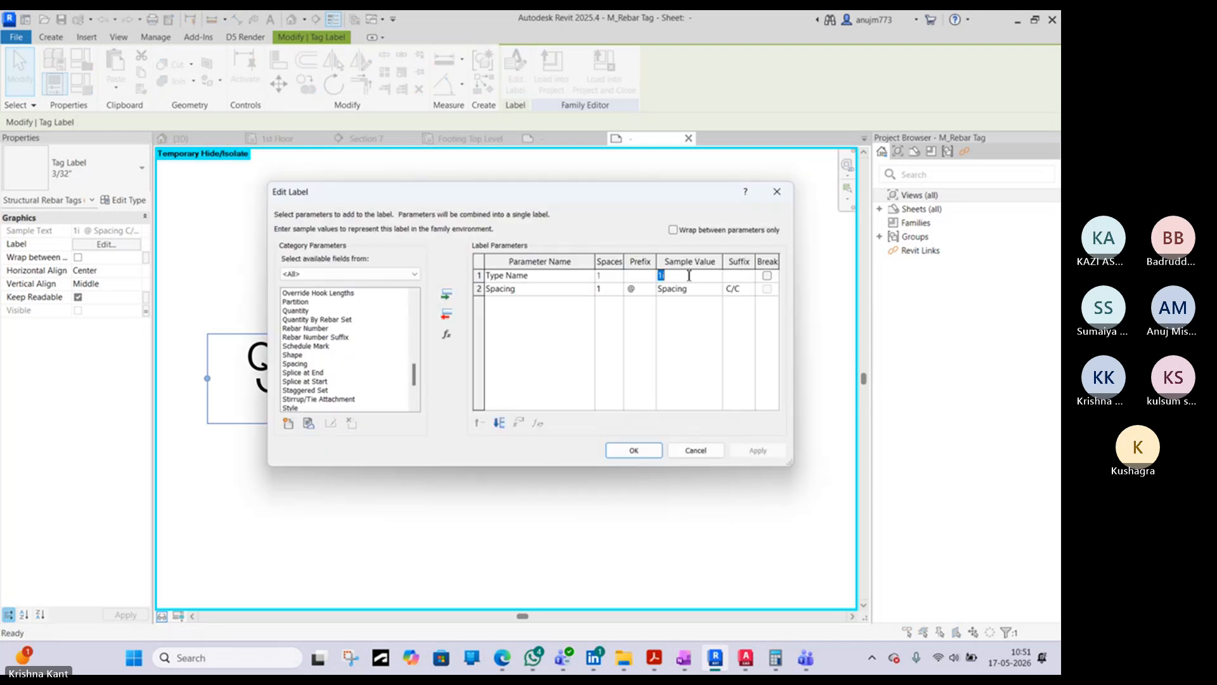
pyautogui.click(629, 290)
pyautogui.click(630, 290)
pyautogui.click(634, 451)
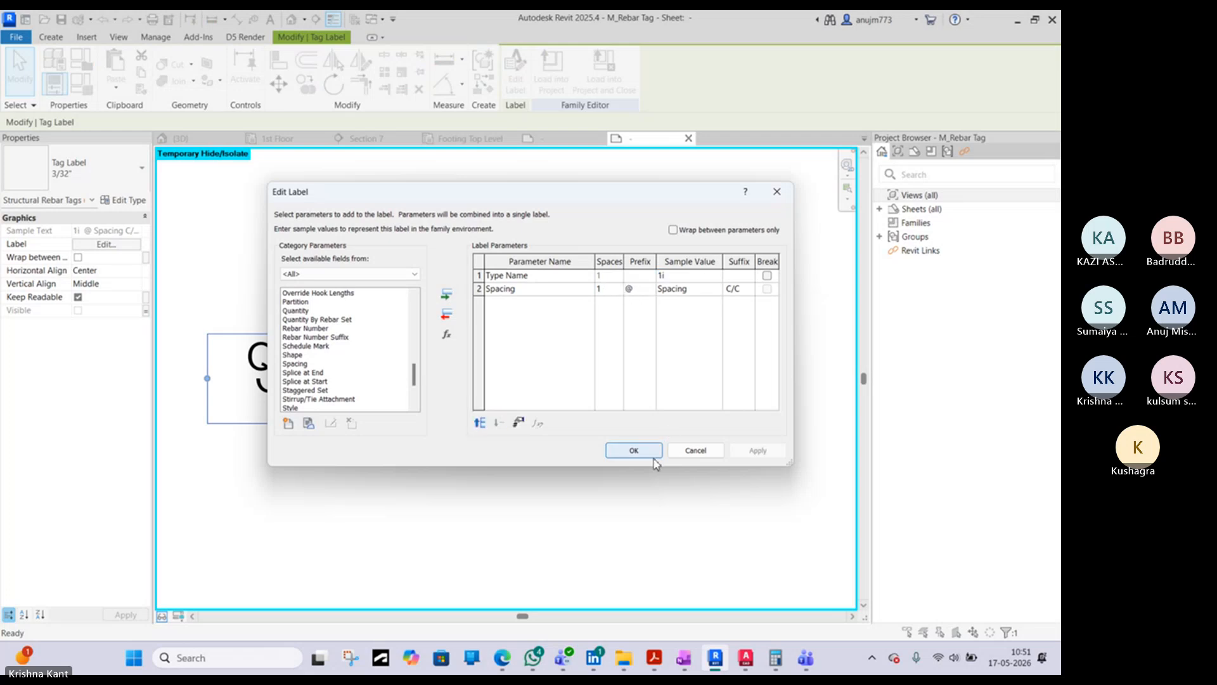
# - Load the corrected rebar tag label into Practice 20260503 and overwrite the project's existing version
pyautogui.click(551, 66)
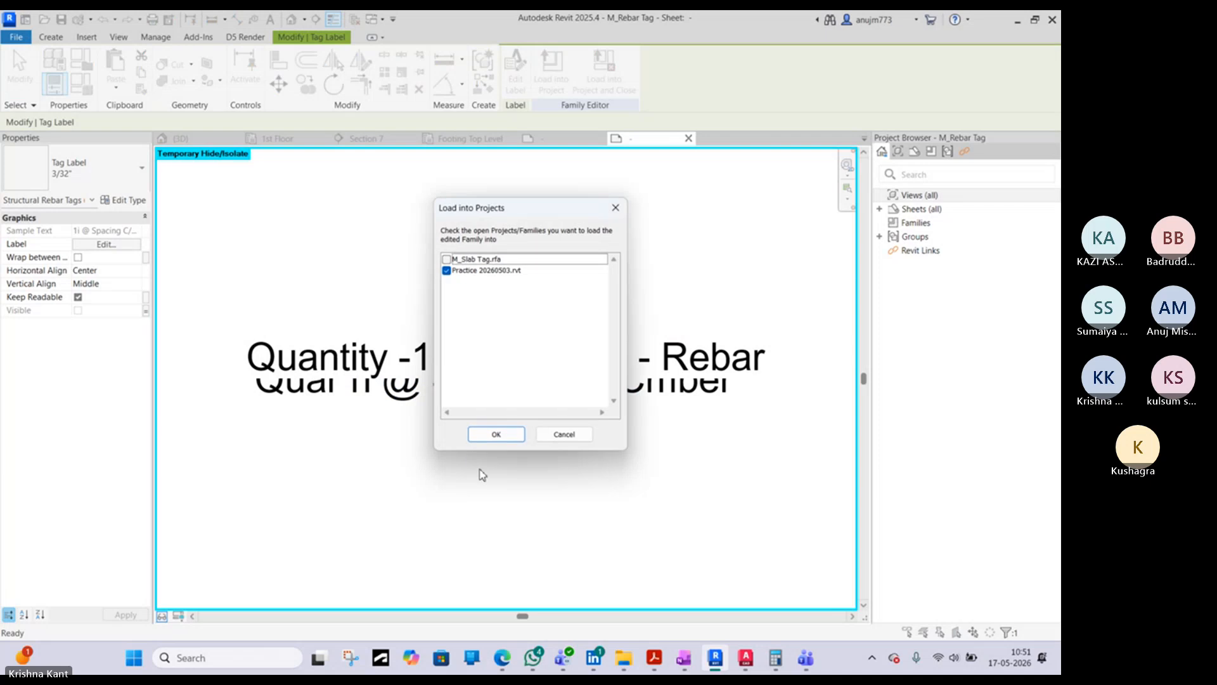
pyautogui.click(497, 432)
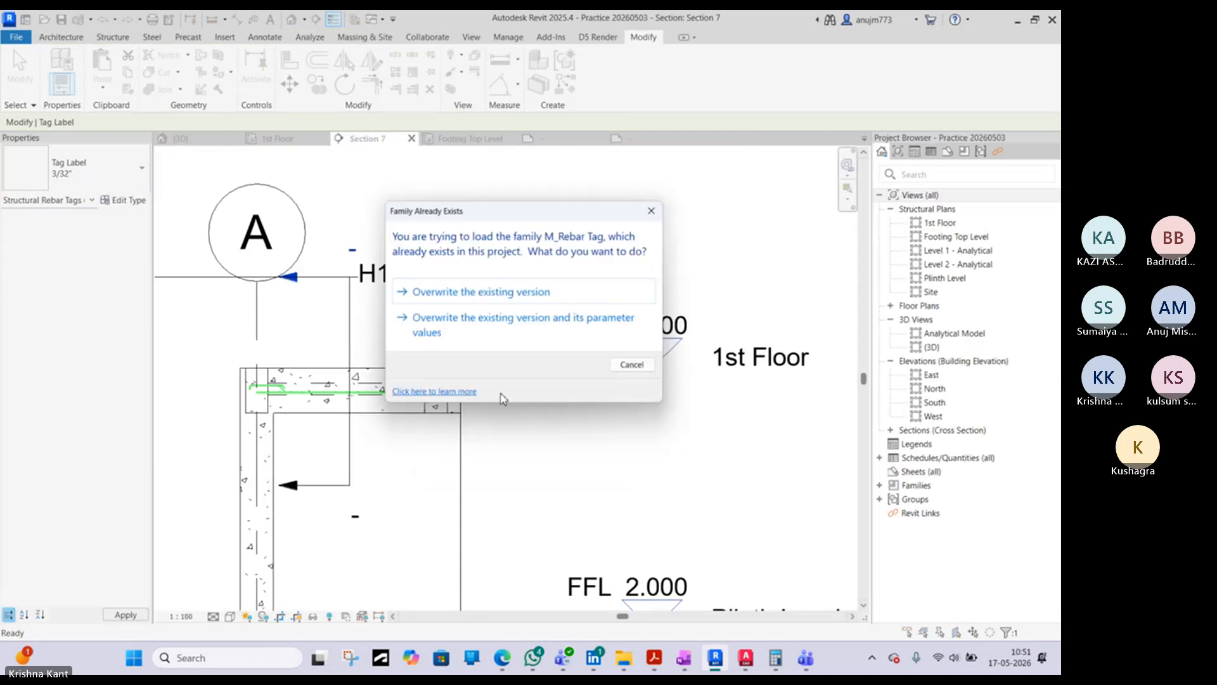
pyautogui.click(473, 292)
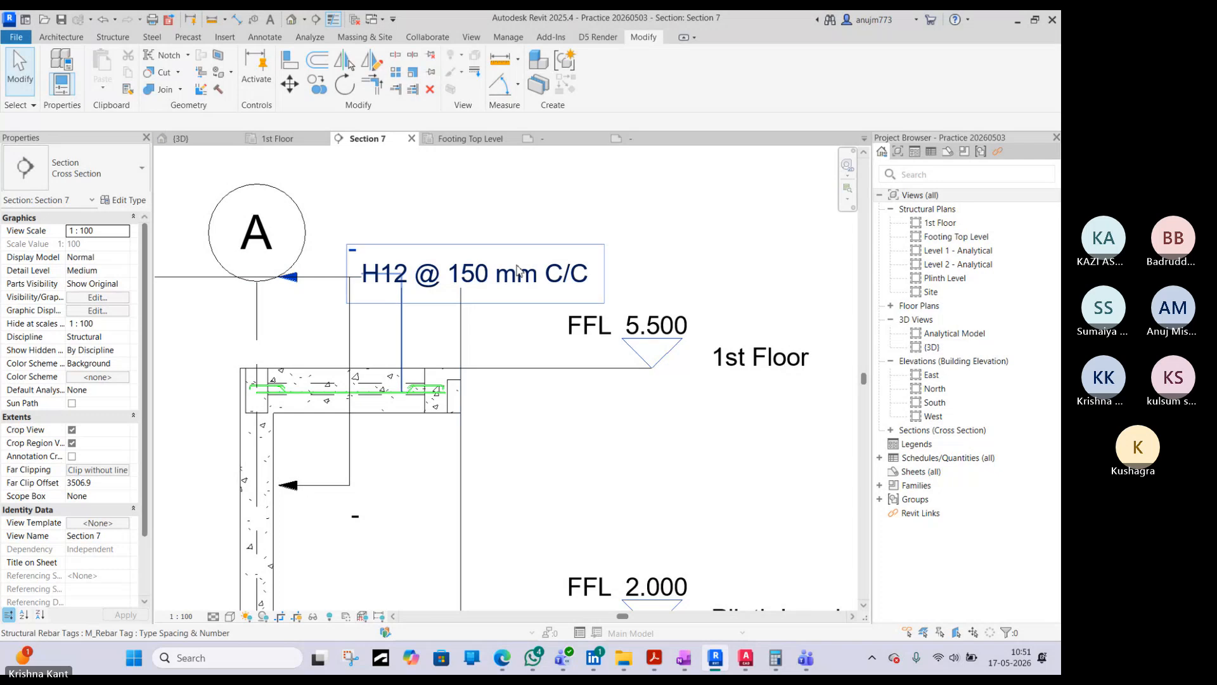
# - Extend the aligned level lines in Section 7 so their heads sit farther right of the structure
pyautogui.moveTo(411, 275); pyautogui.dragTo(517, 242, button='middle')
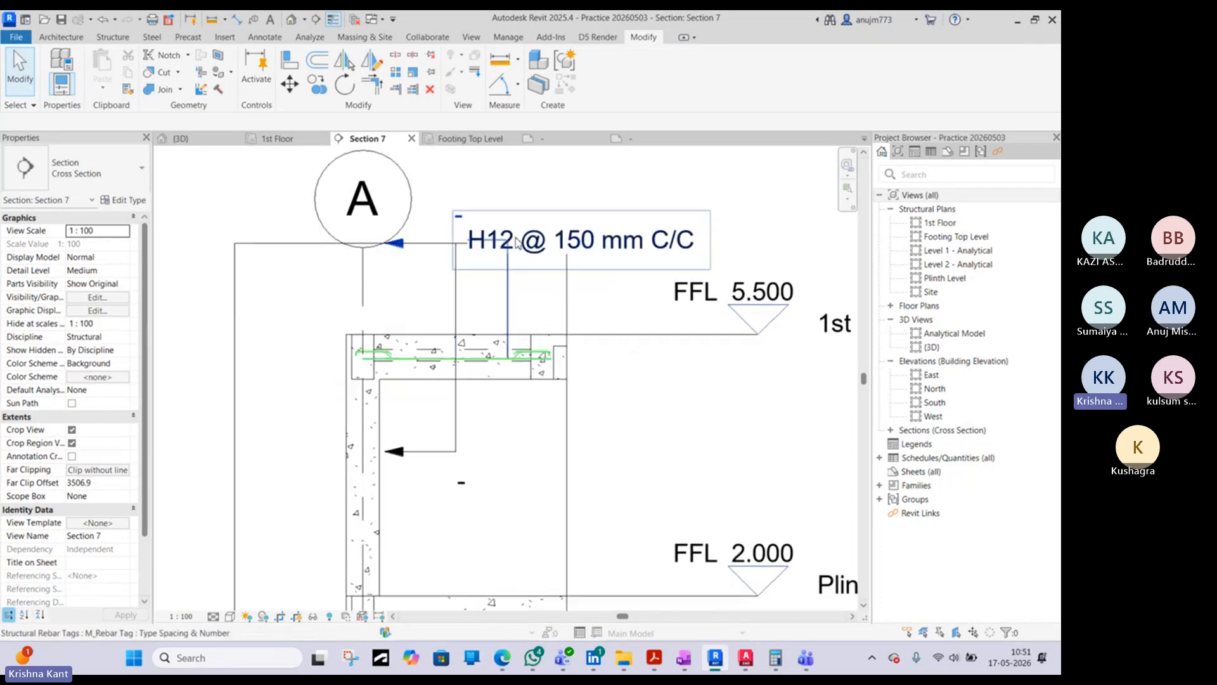
pyautogui.scroll(-5, 525, 232)
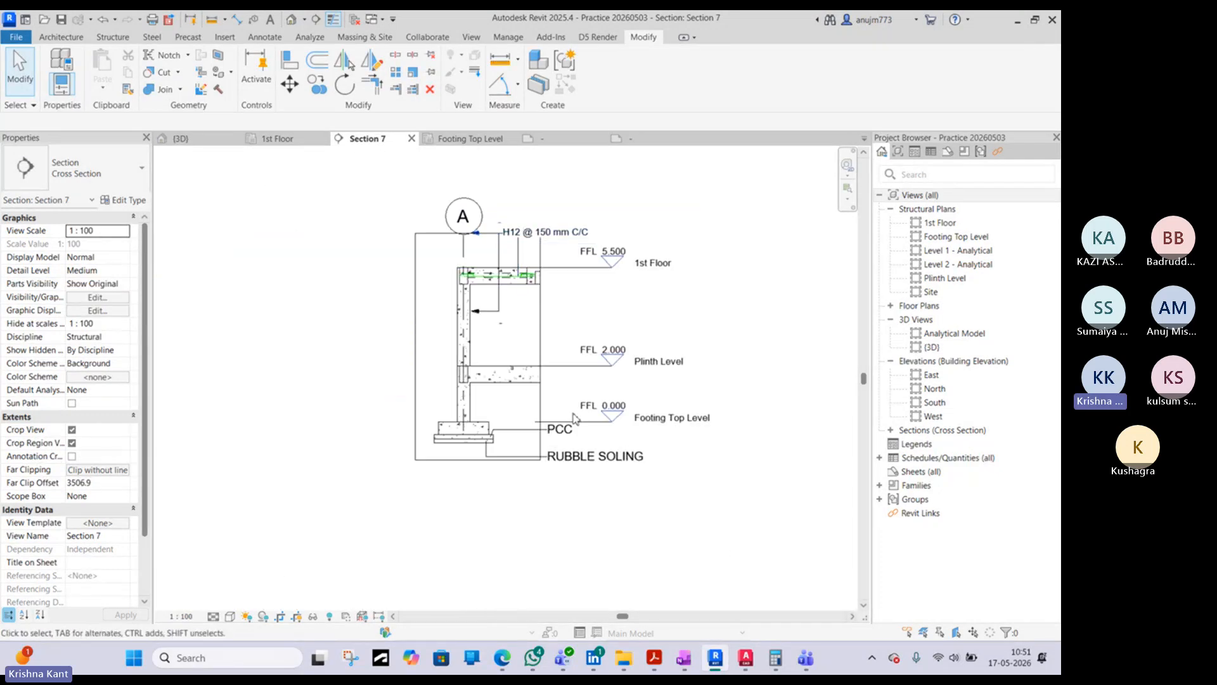
pyautogui.click(597, 268)
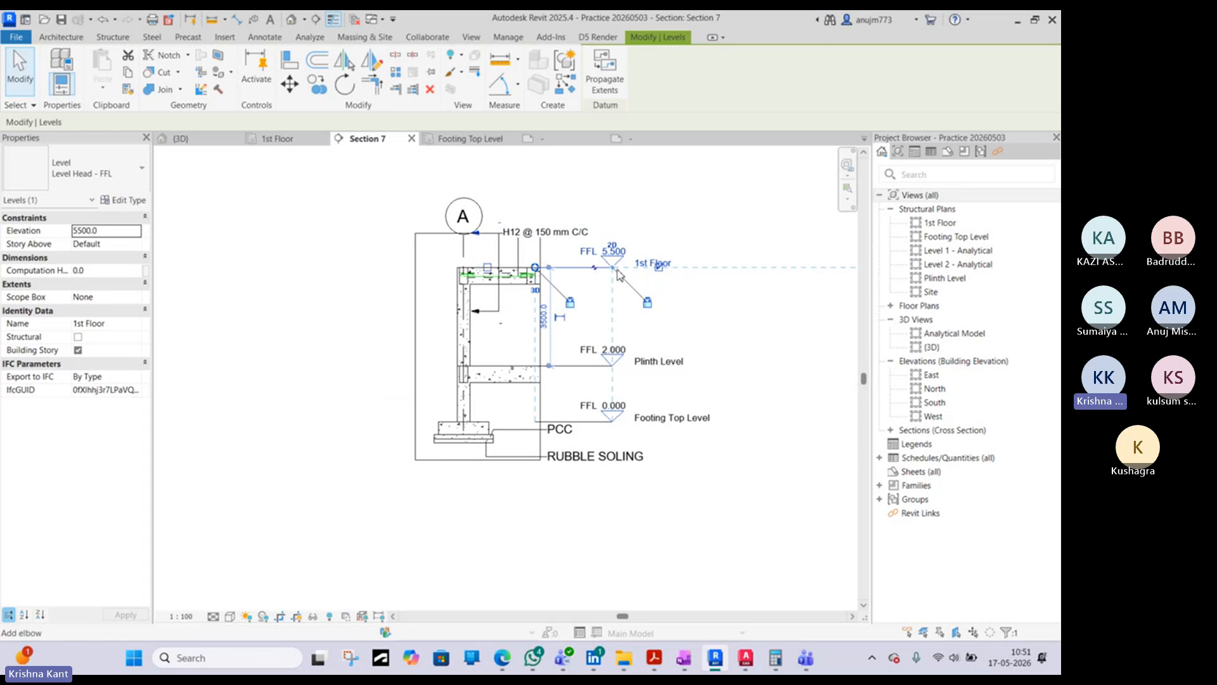
pyautogui.moveTo(611, 269); pyautogui.dragTo(703, 273)
pyautogui.click(669, 521)
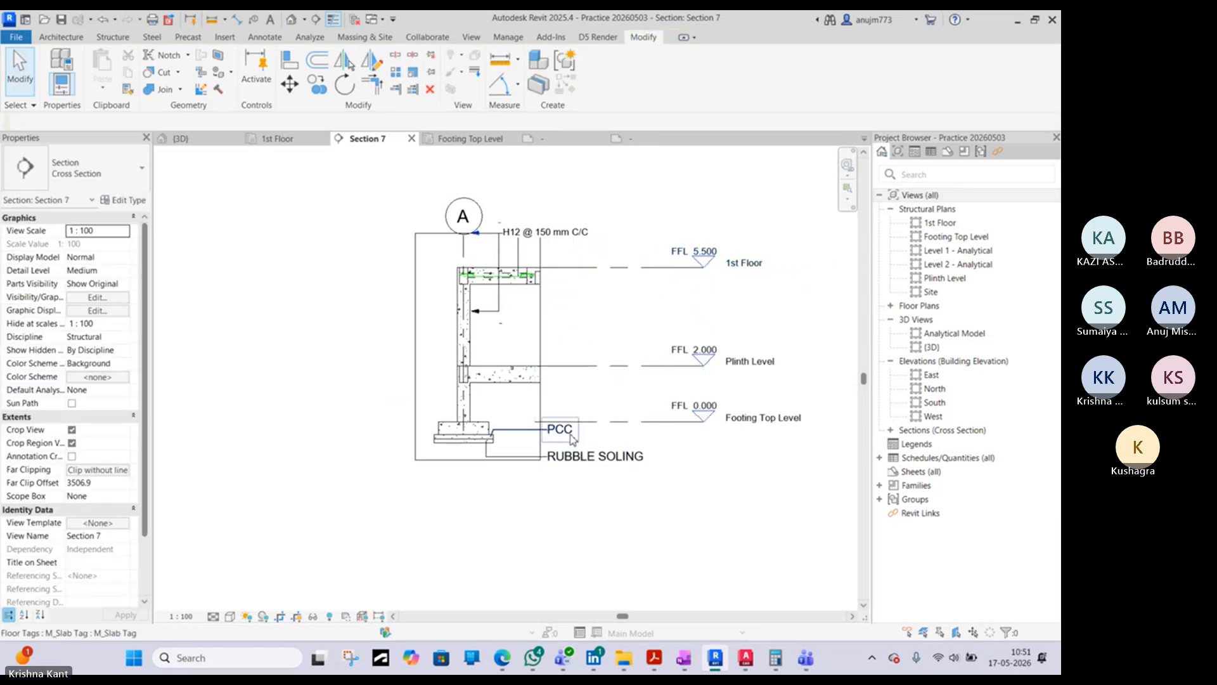
# - Move the H12 slab rebar tag to the right toward the level heads, keeping its leader type as Free End
pyautogui.click(546, 232)
pyautogui.scroll(3, 546, 231)
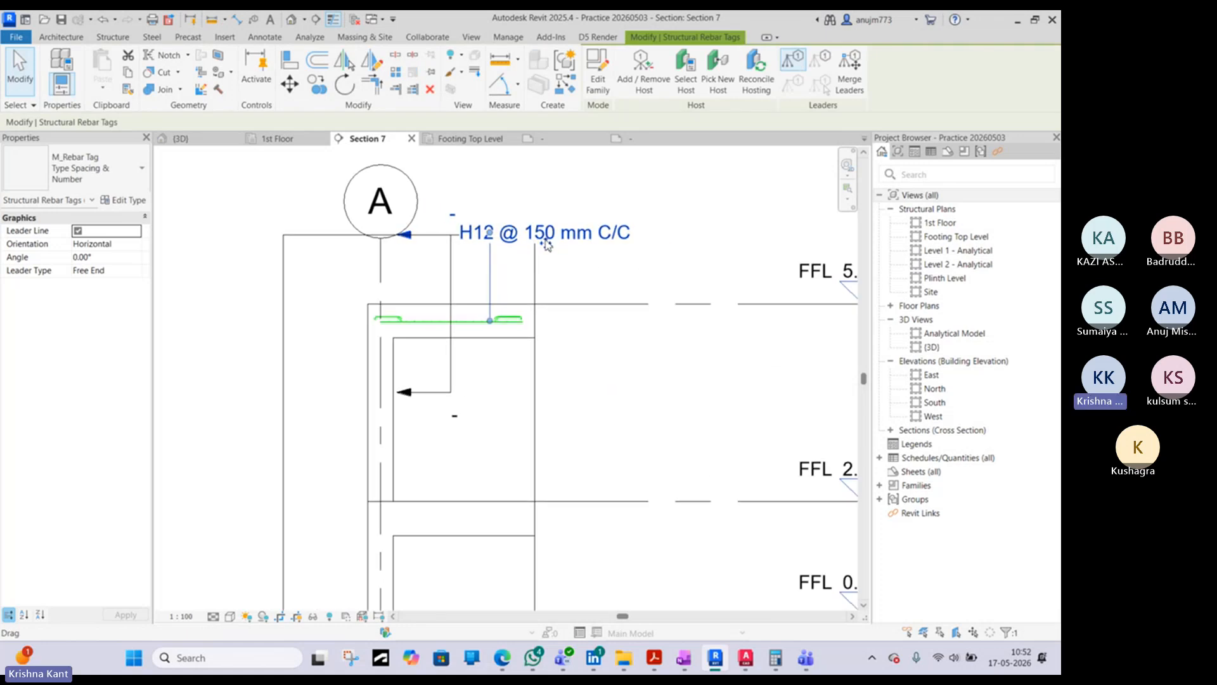
pyautogui.moveTo(562, 246); pyautogui.dragTo(628, 250)
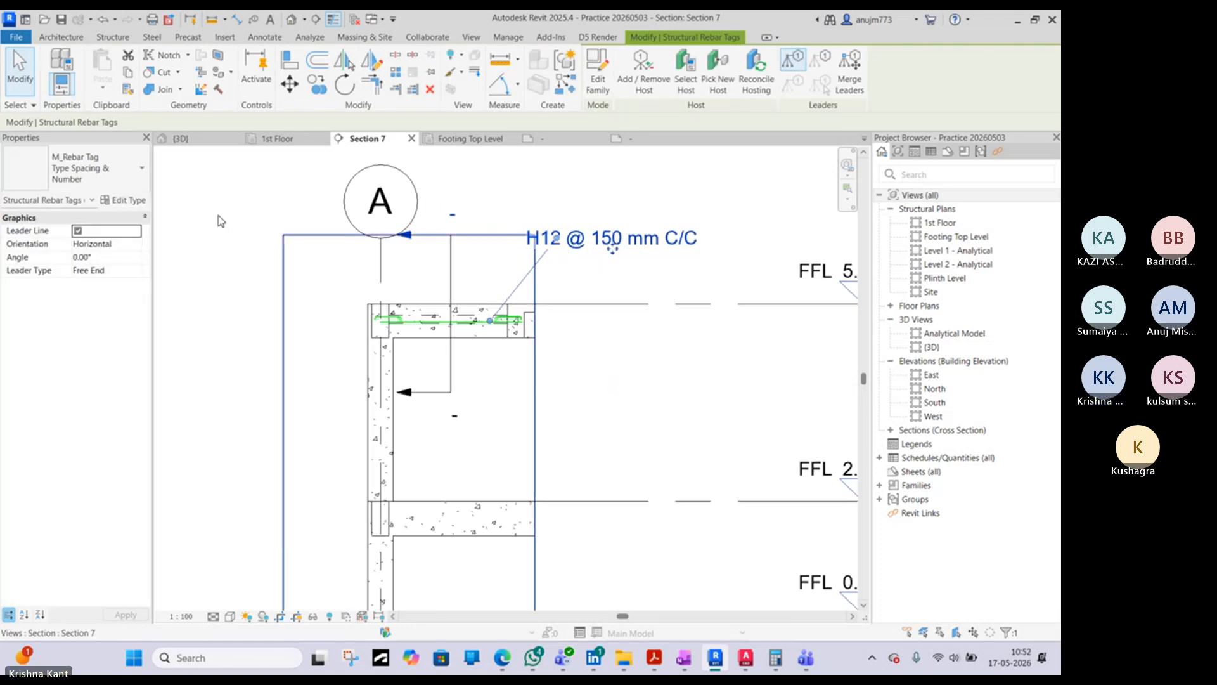
pyautogui.click(137, 271)
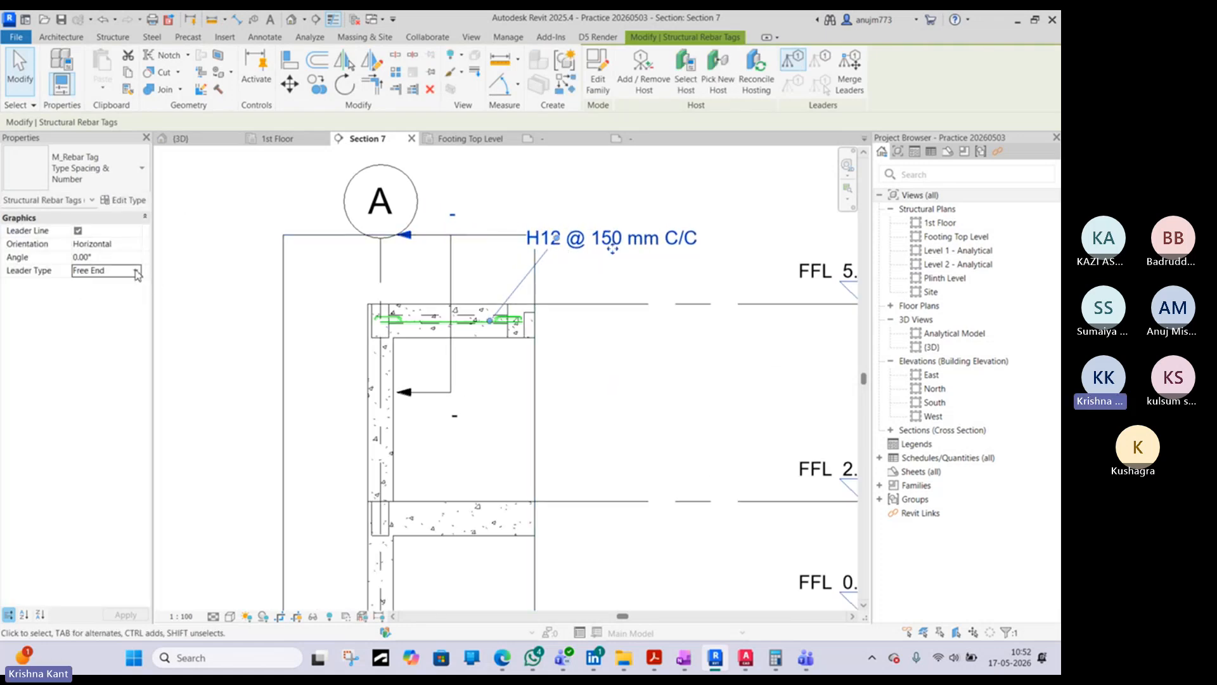
pyautogui.click(138, 272)
pyautogui.click(138, 274)
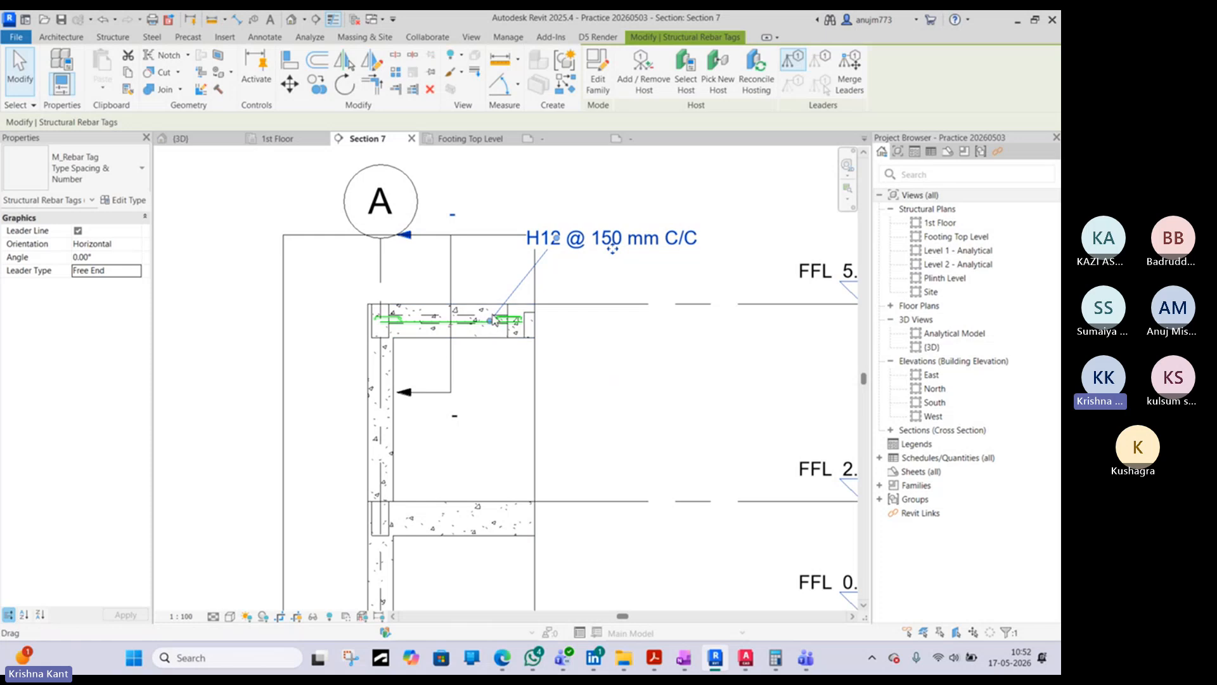
# - Bend the rebar tag's leader into vertical and horizontal segments, with its free end on a bar dot in the slab
pyautogui.scroll(1, 551, 256)
pyautogui.scroll(2, 551, 256)
pyautogui.moveTo(559, 227); pyautogui.dragTo(412, 220)
pyautogui.scroll(1, 415, 414)
pyautogui.scroll(2, 421, 413)
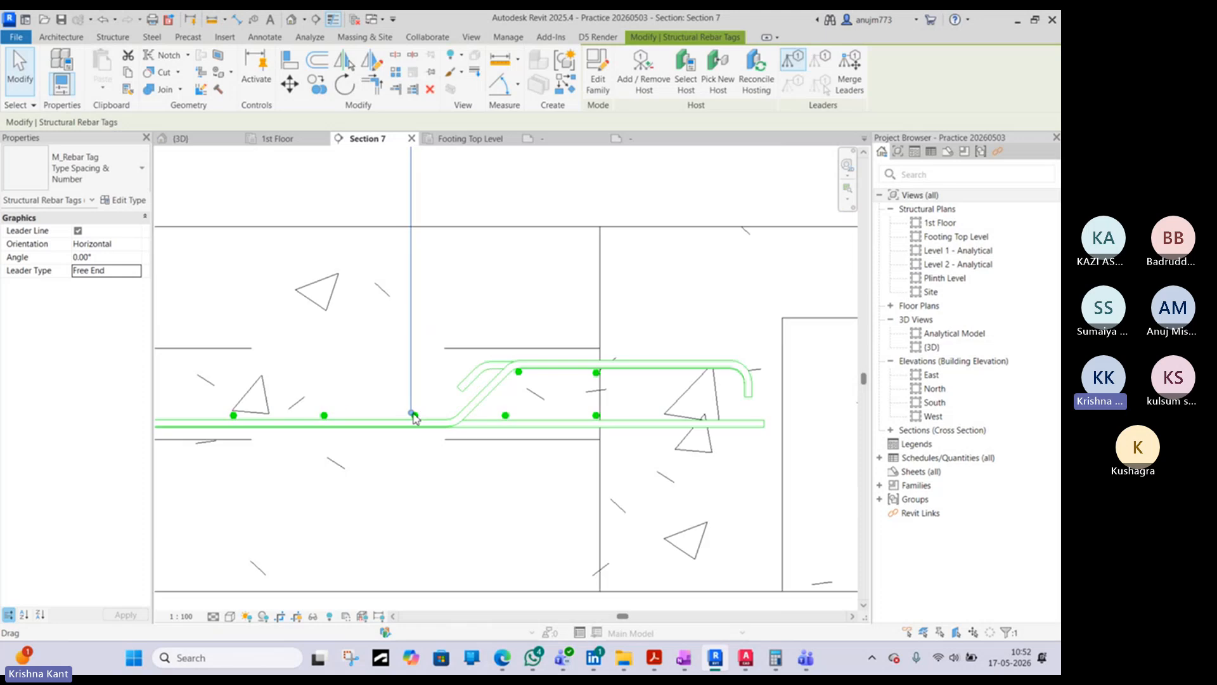
pyautogui.moveTo(413, 413); pyautogui.dragTo(423, 408)
pyautogui.scroll(4, 414, 415)
pyautogui.scroll(-3, 427, 406)
pyautogui.scroll(-4, 427, 405)
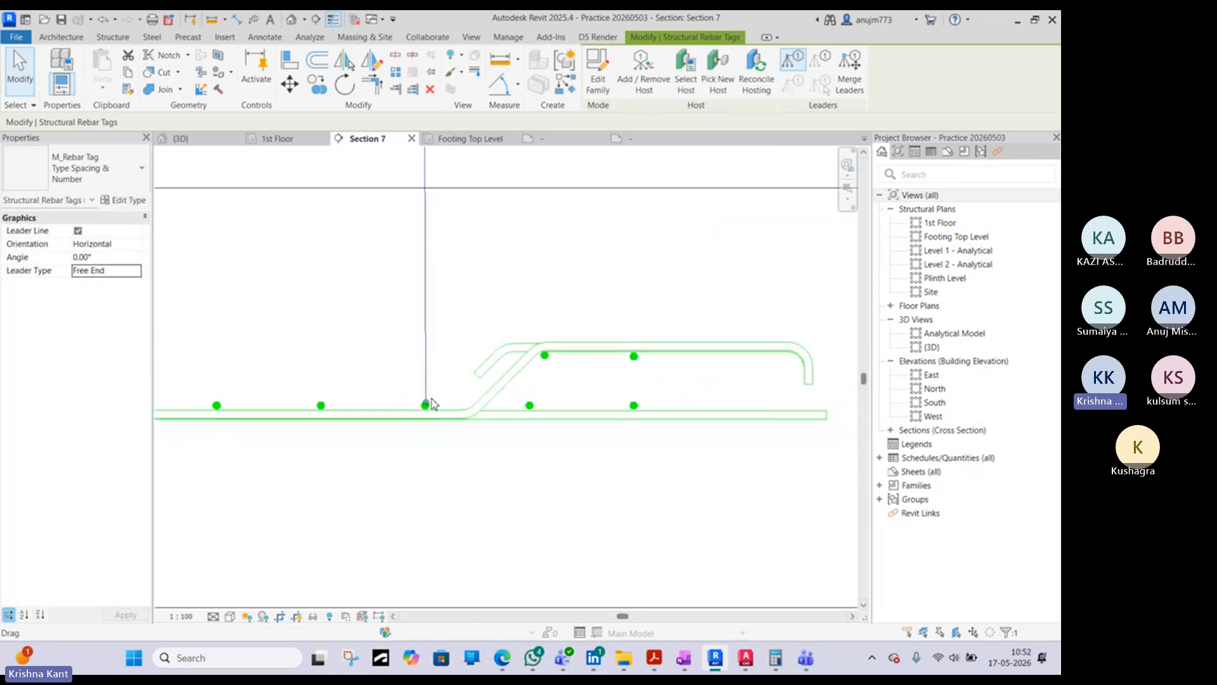
pyautogui.moveTo(430, 197); pyautogui.dragTo(430, 198)
pyautogui.scroll(-5, 430, 199)
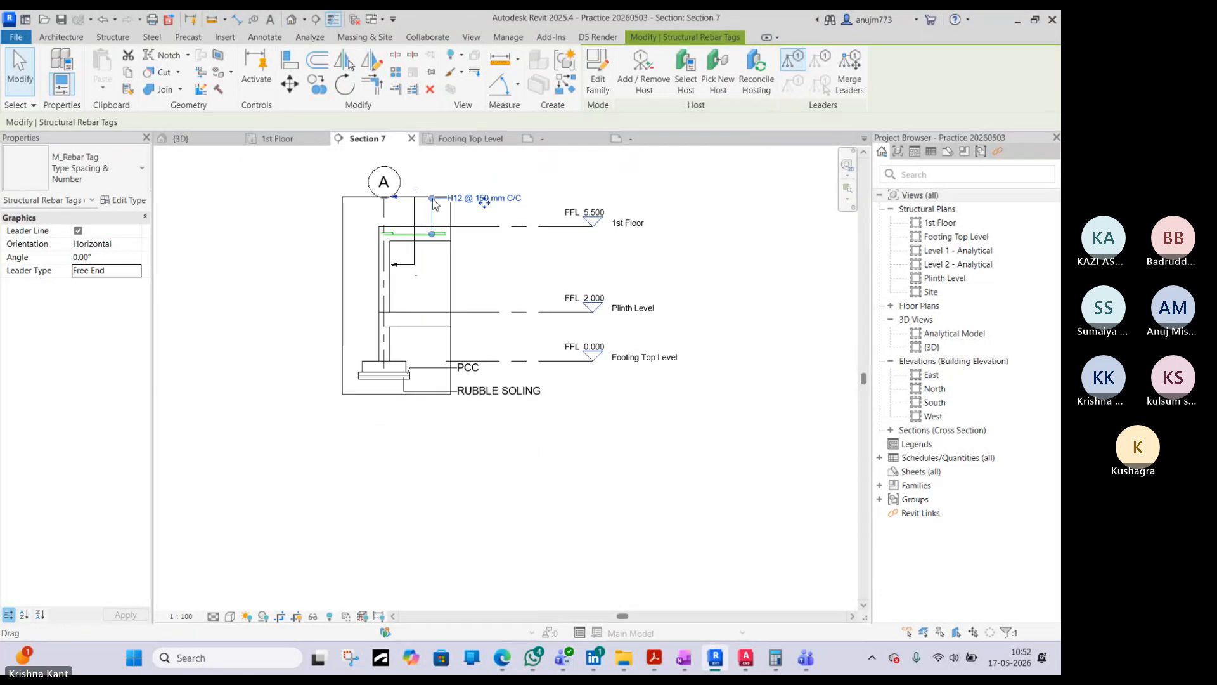
# - Set Section 7's view scale to 1:25 and straighten the horizontal run of the rebar tag's leader
pyautogui.click(181, 616)
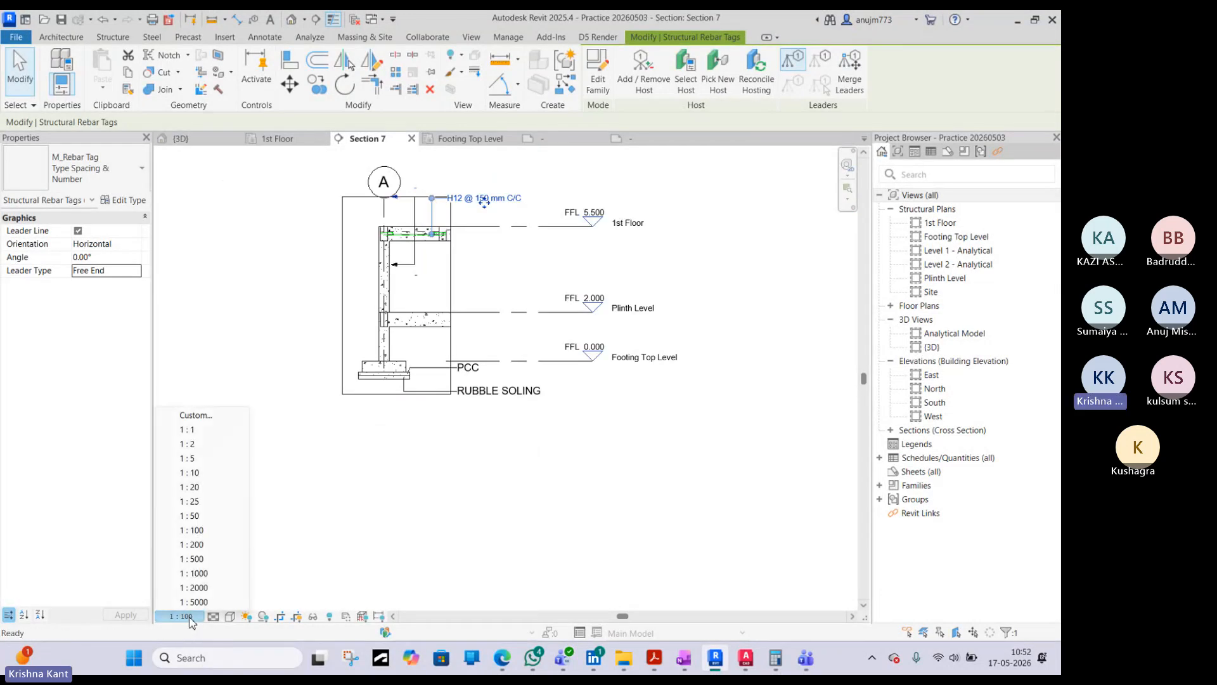
pyautogui.click(194, 501)
pyautogui.scroll(5, 478, 241)
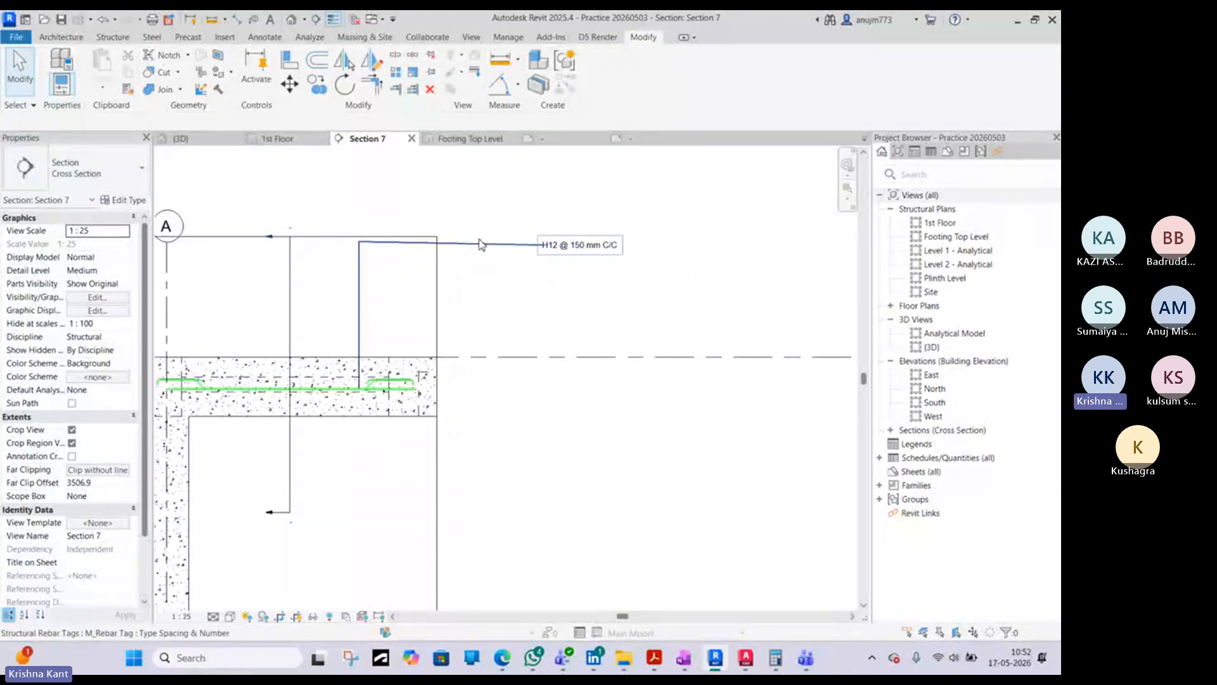
pyautogui.click(482, 245)
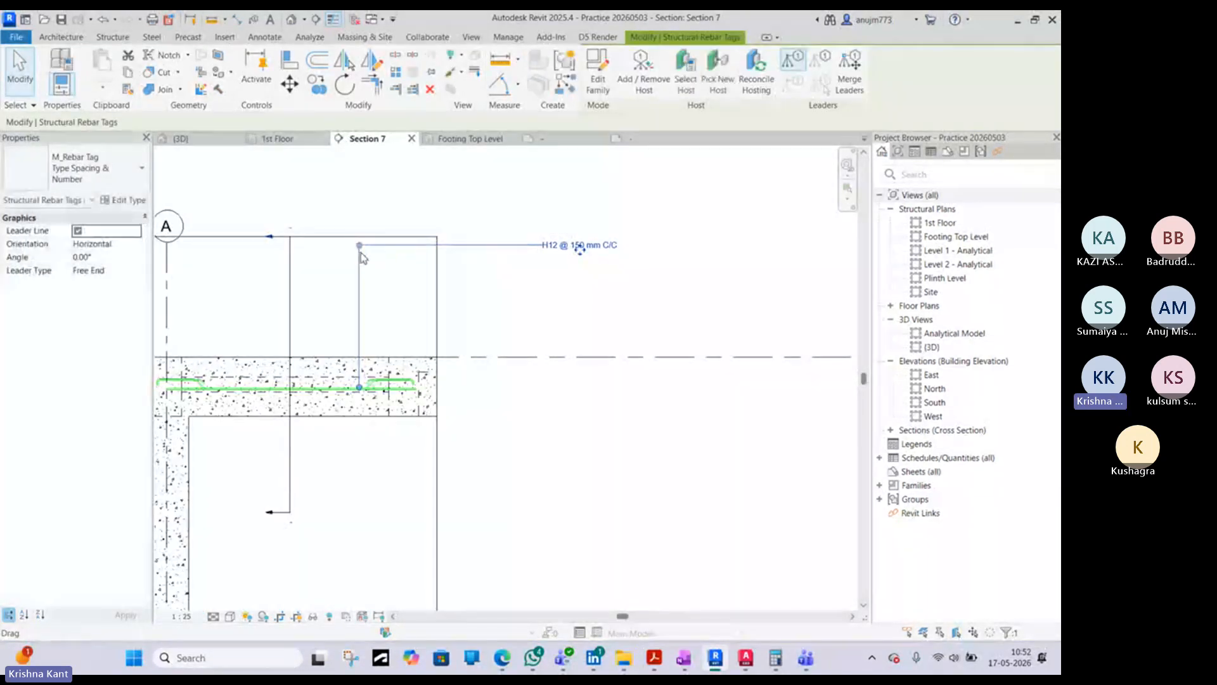
# - Switch to AutoCAD and review the footing detail's annotations in TOILET BLOCK.dwg, returning to Revit's Section 7
pyautogui.scroll(-4, 360, 253)
pyautogui.click(182, 616)
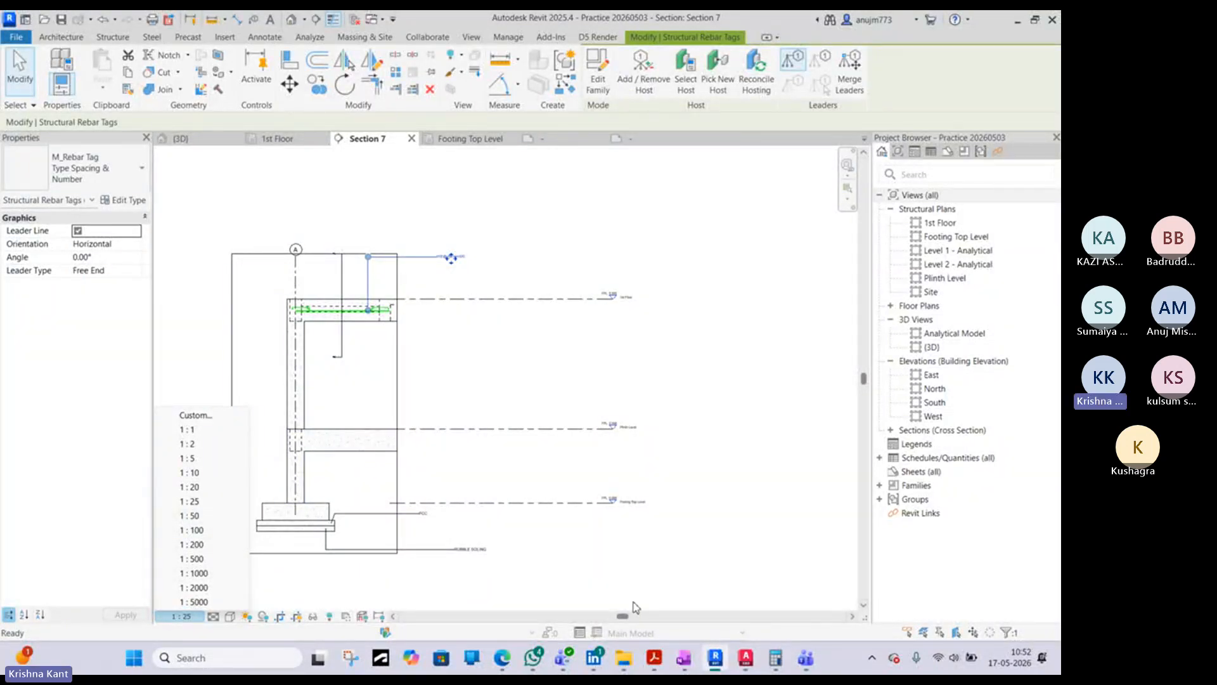
pyautogui.click(641, 587)
pyautogui.click(746, 658)
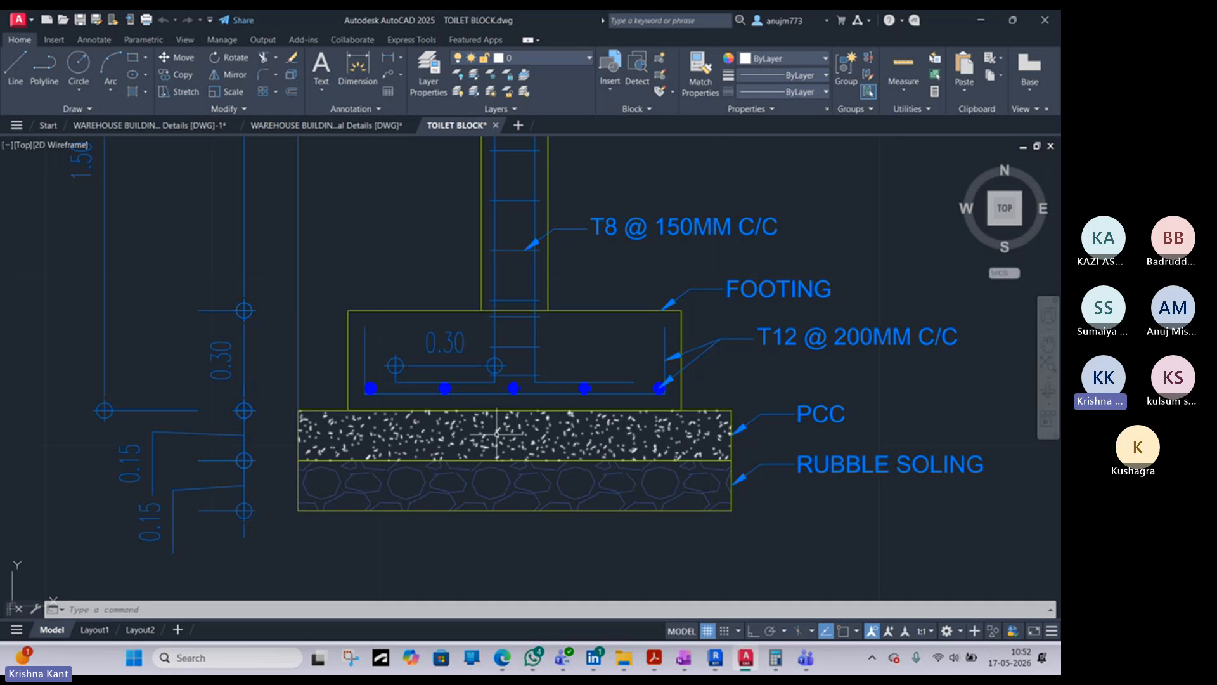
pyautogui.scroll(-10, 497, 434)
pyautogui.scroll(6, 507, 380)
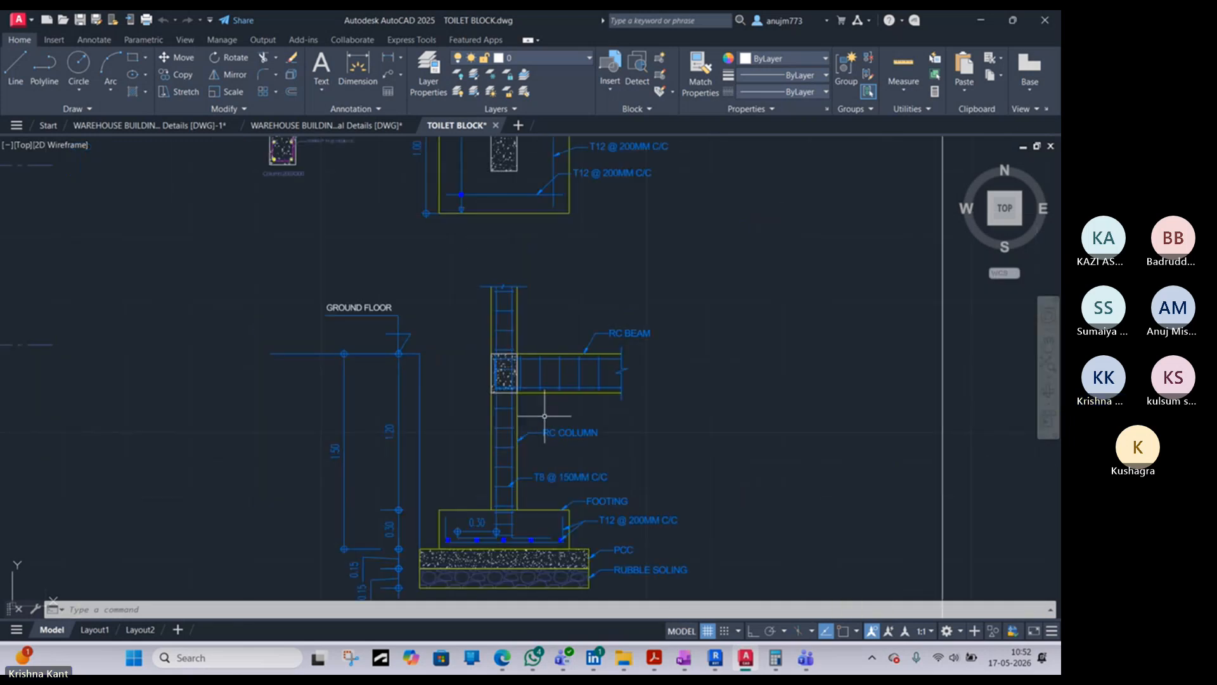
pyautogui.click(980, 22)
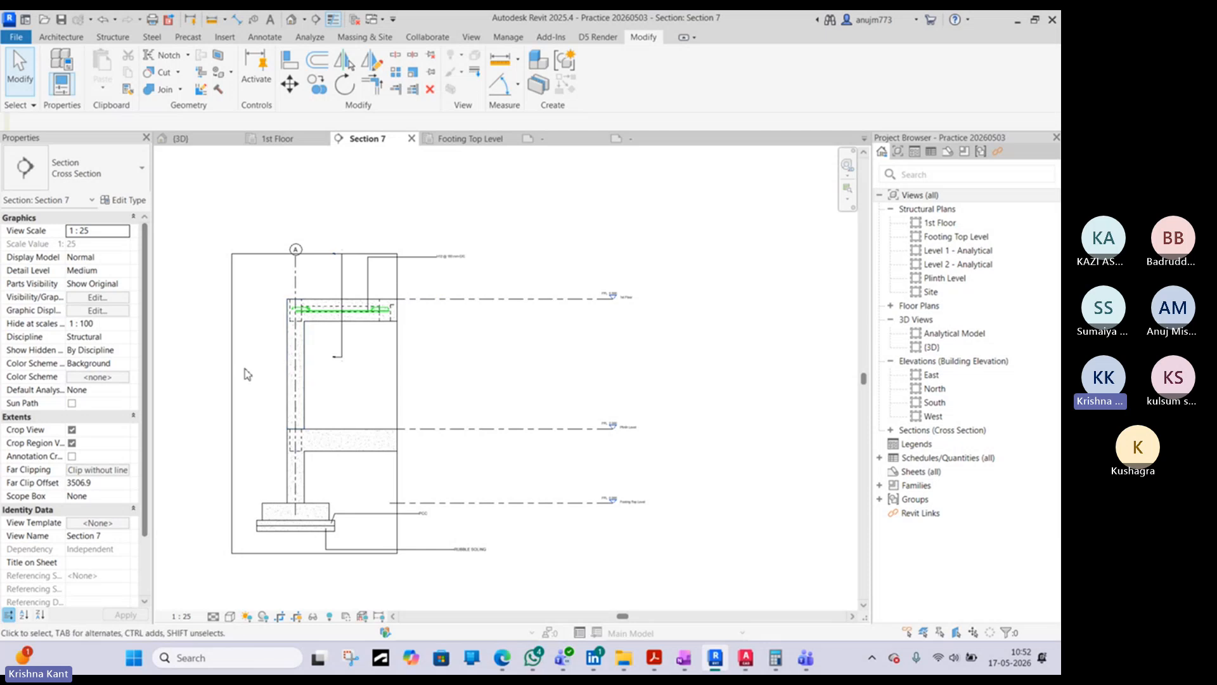
# - Move the RUBBLE SOLING slab tag left so its text lines up beneath the PCC tag, and square its leader elbow
pyautogui.click(419, 553)
pyautogui.scroll(5, 444, 558)
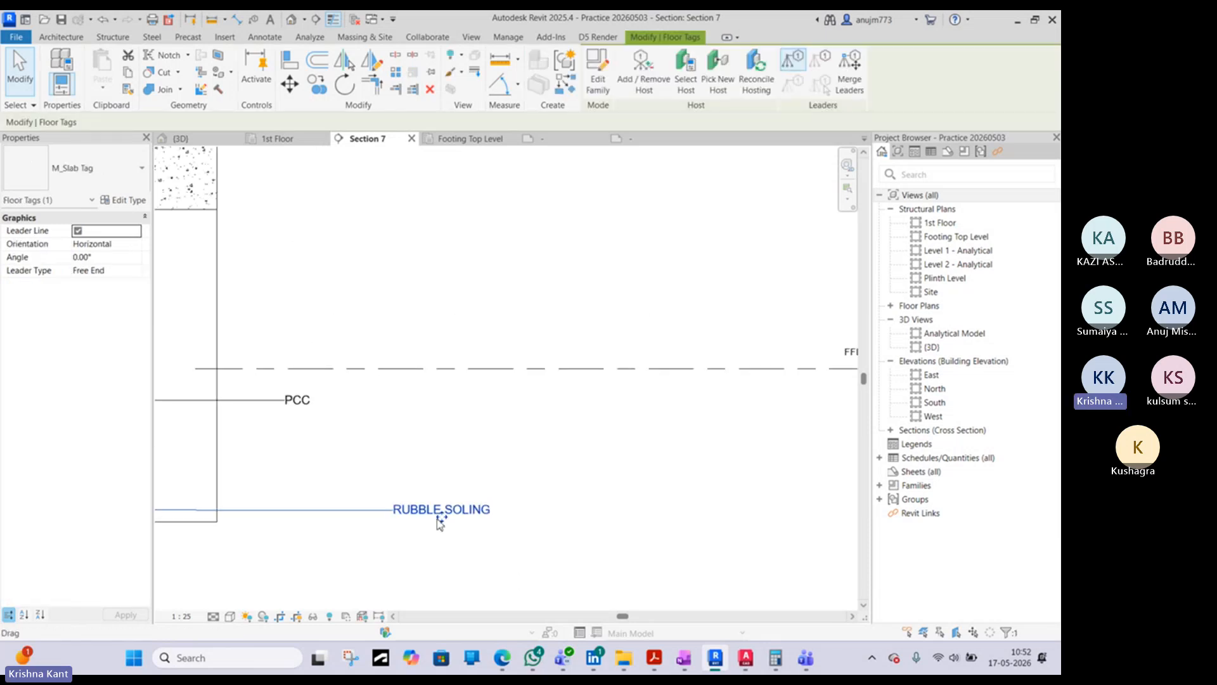
pyautogui.moveTo(441, 519); pyautogui.dragTo(331, 502)
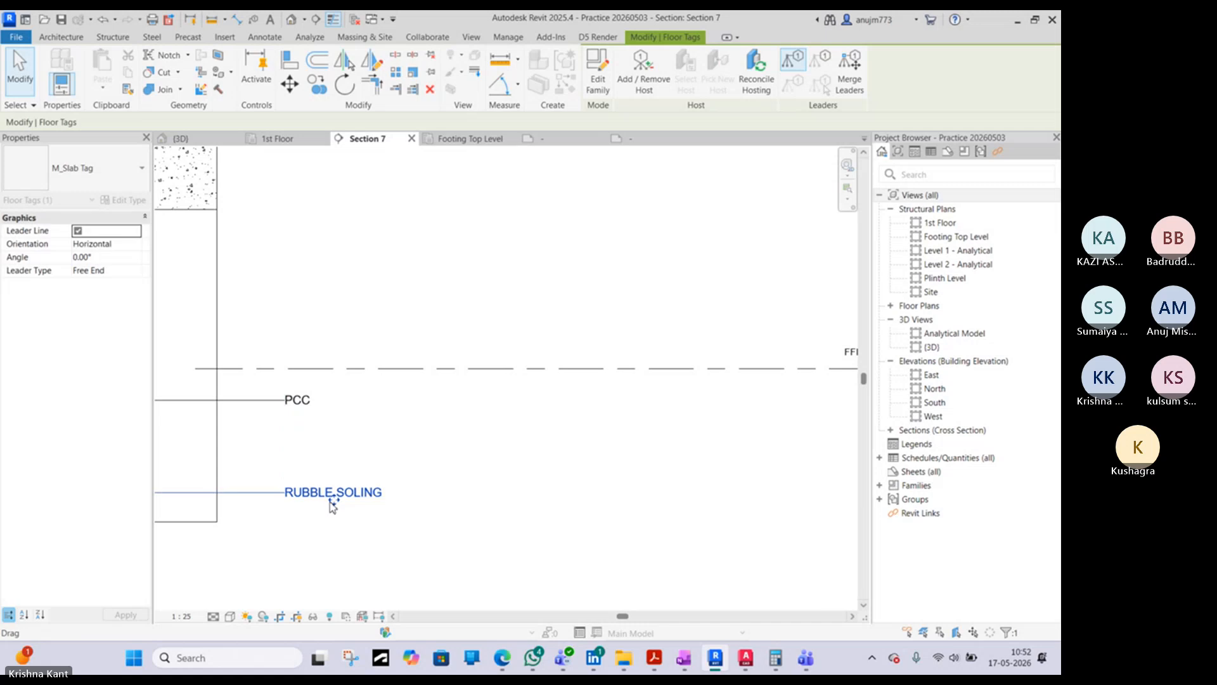
pyautogui.moveTo(321, 501); pyautogui.dragTo(631, 499, button='middle')
pyautogui.moveTo(201, 490); pyautogui.dragTo(309, 489)
# - Move the PCC slab tag closer to the footing and set its leader elbow directly above the leader end
pyautogui.click(607, 398)
pyautogui.moveTo(607, 398); pyautogui.dragTo(507, 397)
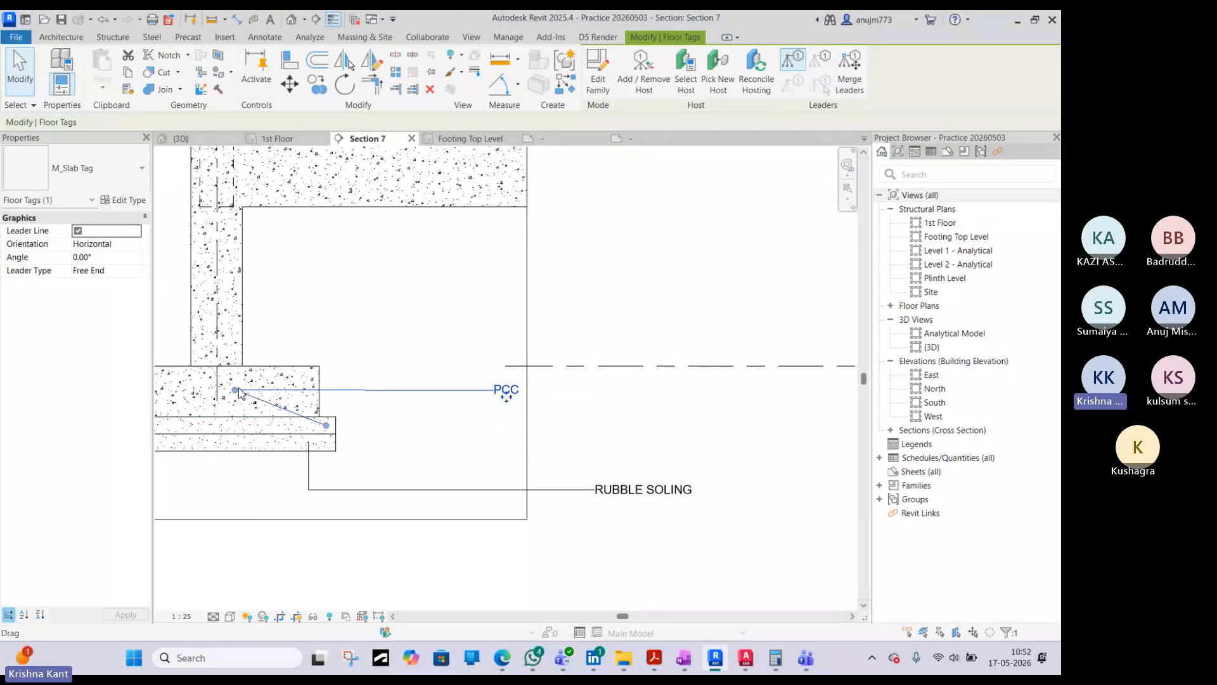
pyautogui.moveTo(236, 390); pyautogui.dragTo(327, 391)
# - Realign the RUBBLE SOLING tag beneath the moved PCC tag and restore its leader to vertical and horizontal segments
pyautogui.click(454, 491)
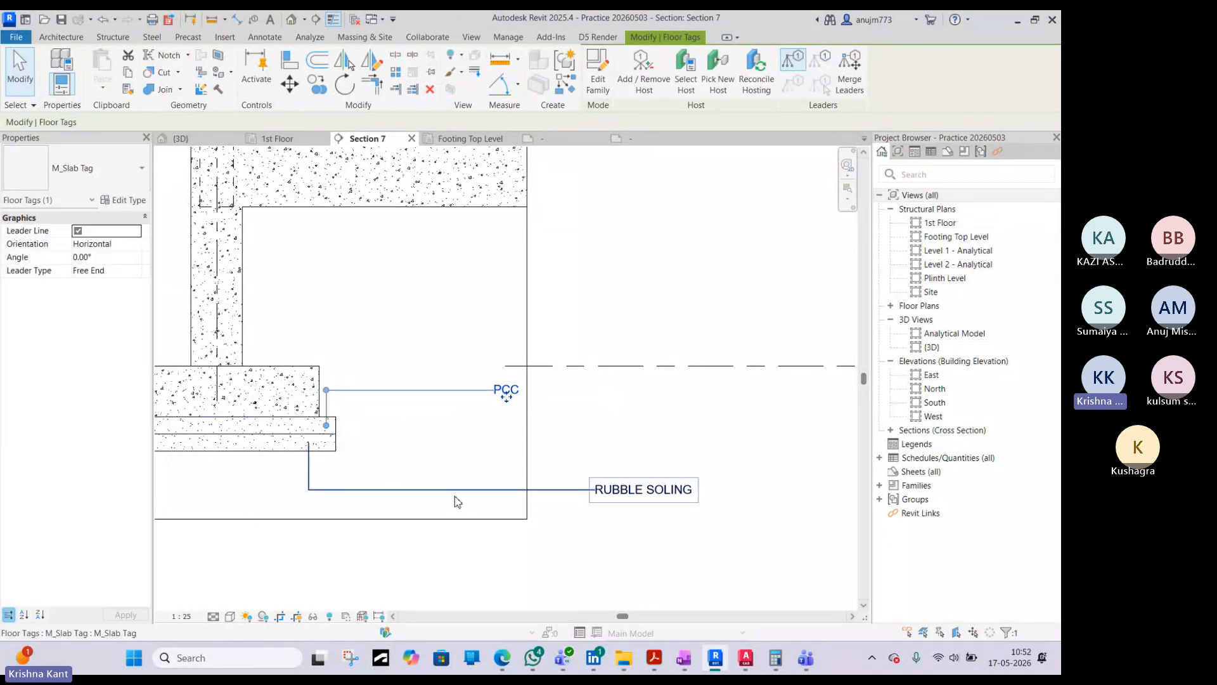
pyautogui.moveTo(646, 500); pyautogui.dragTo(544, 487)
pyautogui.moveTo(208, 479); pyautogui.dragTo(309, 485)
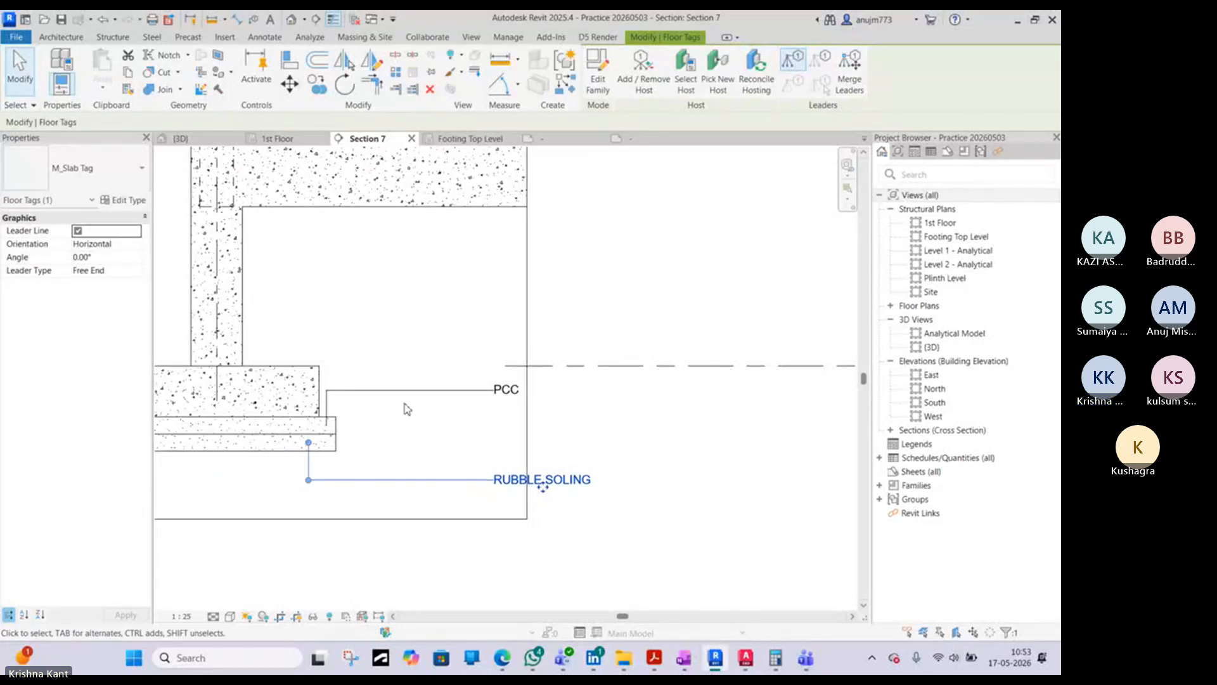
# - Extend the right edge of Section 7's crop region outward so it encloses the RUBBLE SOLING tag
pyautogui.click(531, 341)
pyautogui.scroll(-2, 533, 341)
pyautogui.scroll(-2, 533, 341)
pyautogui.scroll(2, 529, 246)
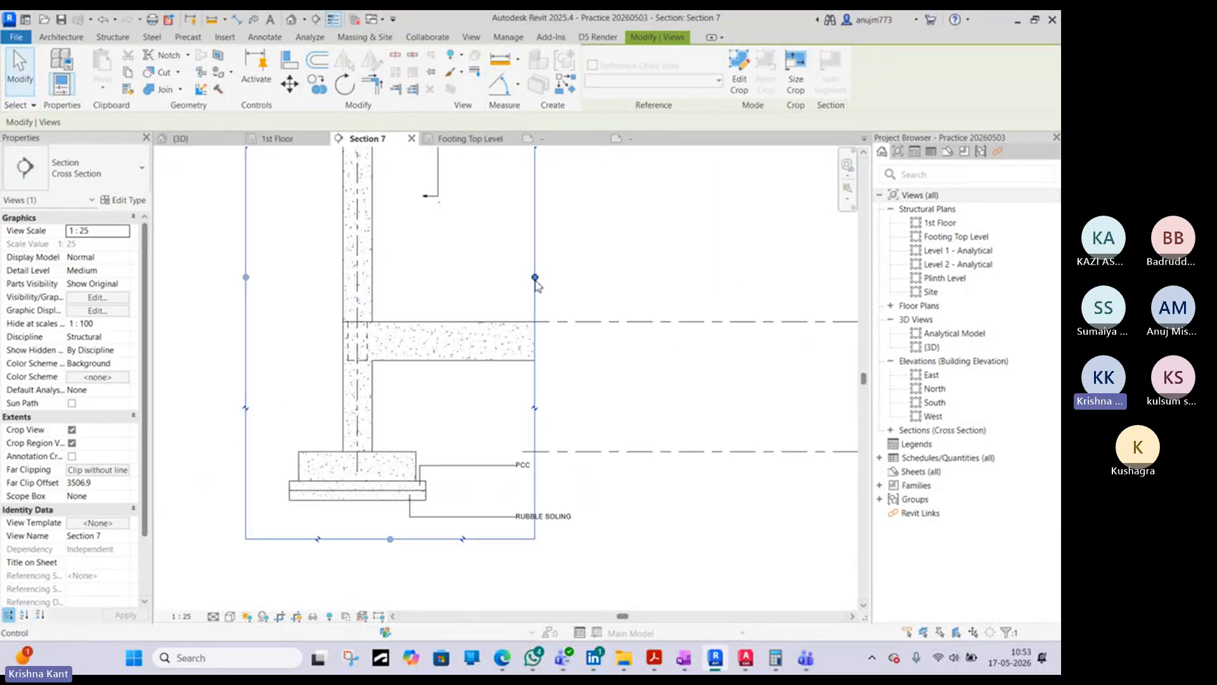
pyautogui.moveTo(536, 279); pyautogui.dragTo(575, 286)
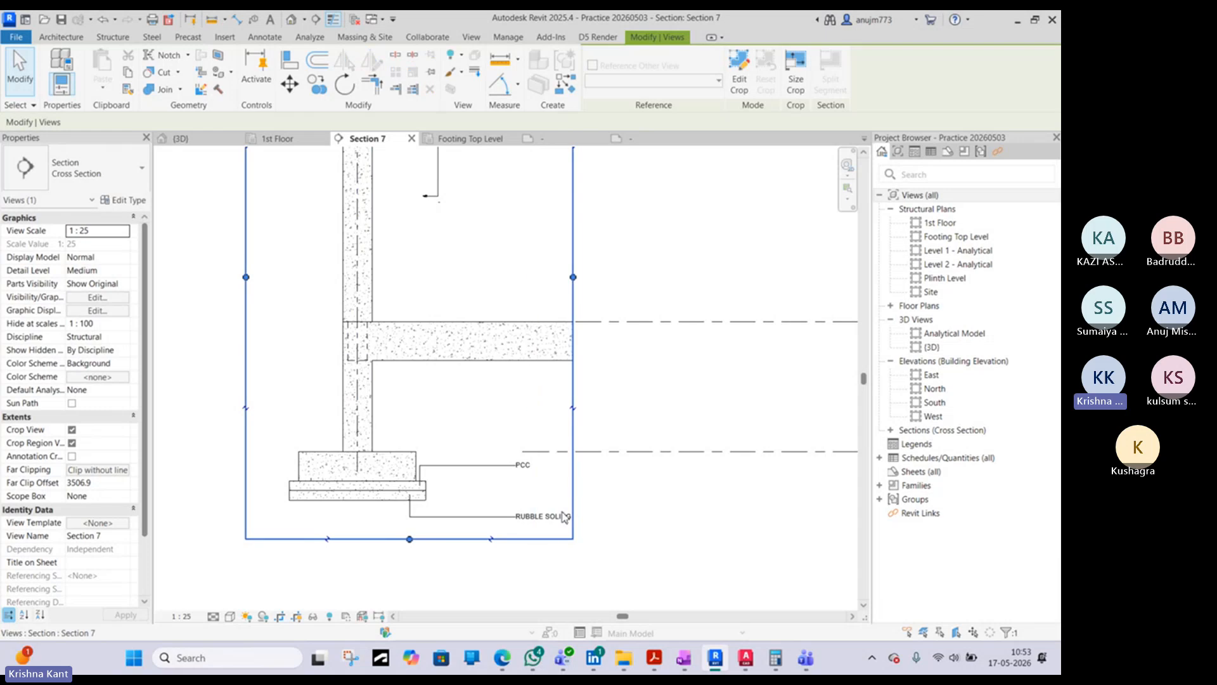
pyautogui.click(508, 436)
pyautogui.scroll(2, 473, 374)
pyautogui.scroll(-3, 472, 374)
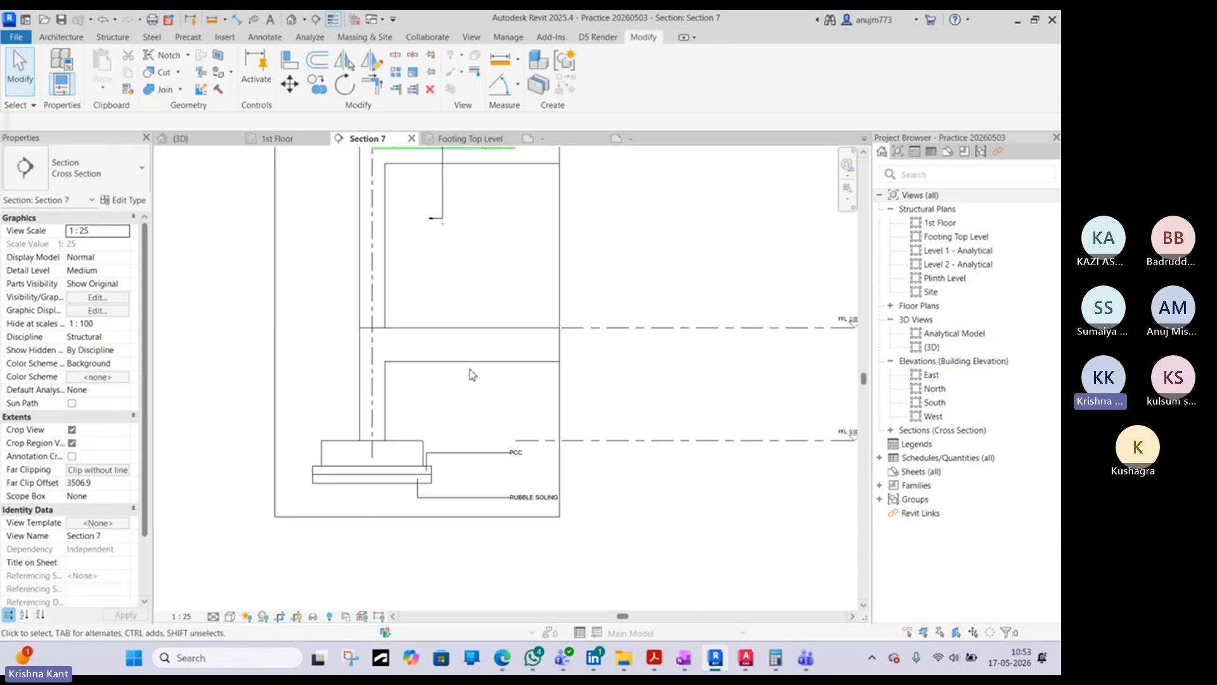
# - Hide only the Section 2 marker crossing the upper slab in the Section 7 view
pyautogui.scroll(1, 462, 239)
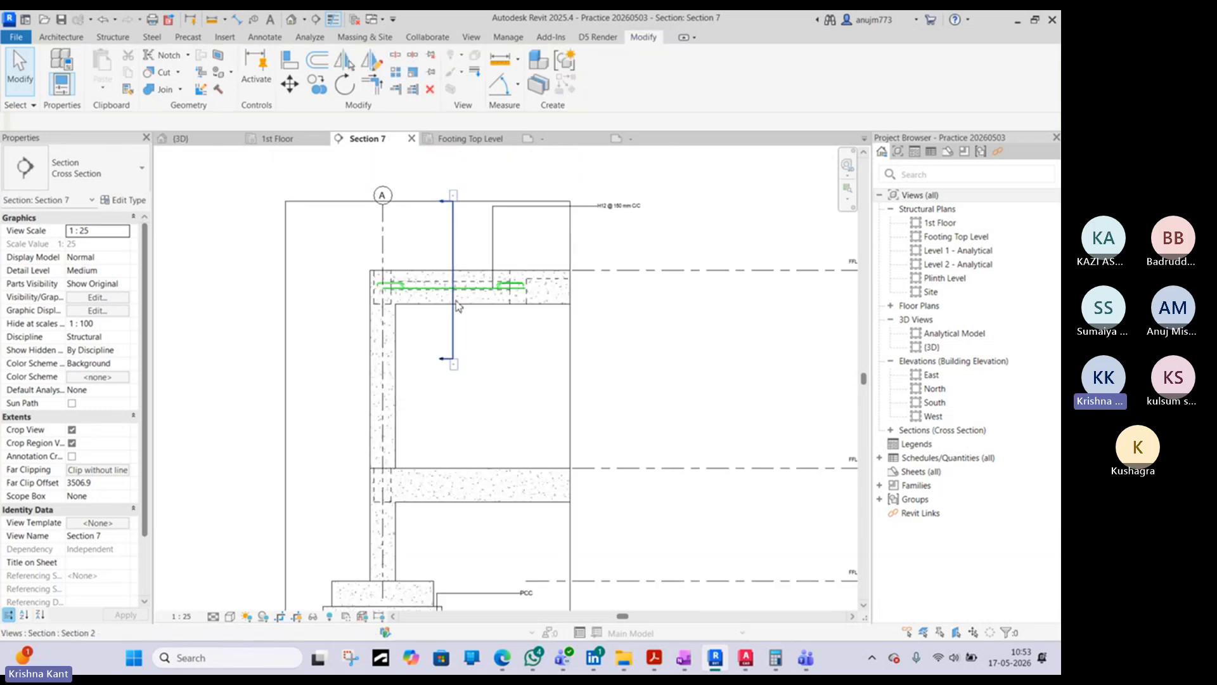
pyautogui.scroll(3, 457, 306)
pyautogui.click(453, 254)
pyautogui.scroll(-2, 455, 241)
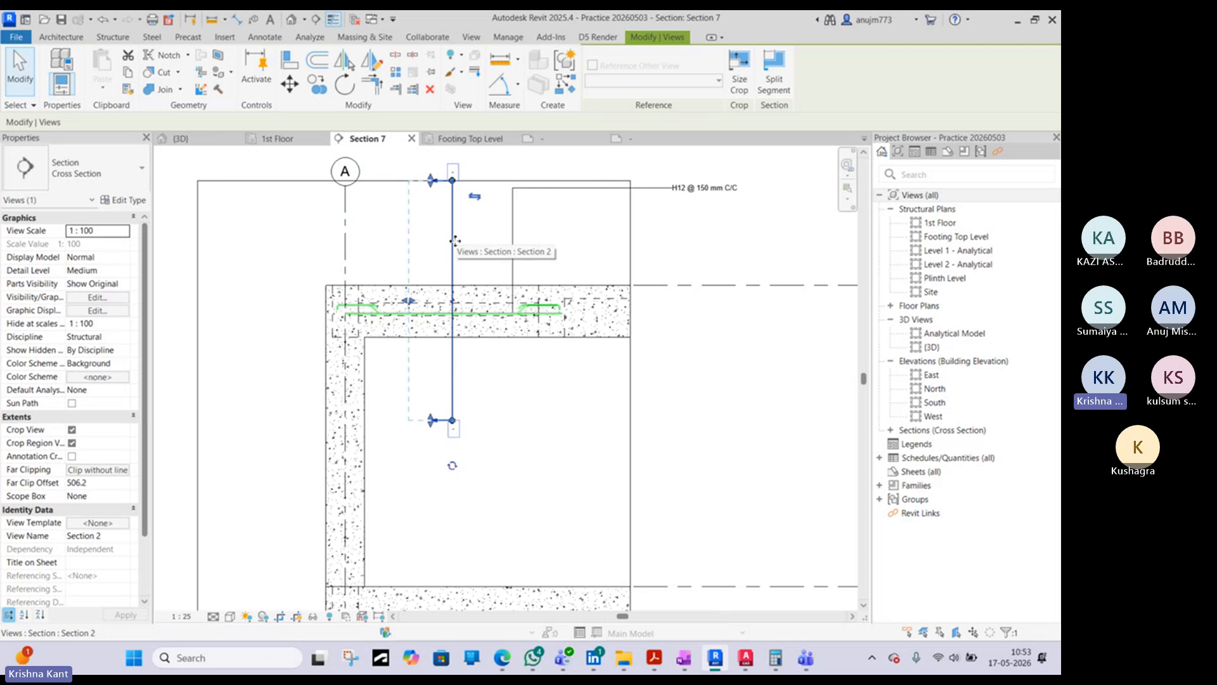
pyautogui.rightClick(455, 241)
pyautogui.moveTo(610, 366)
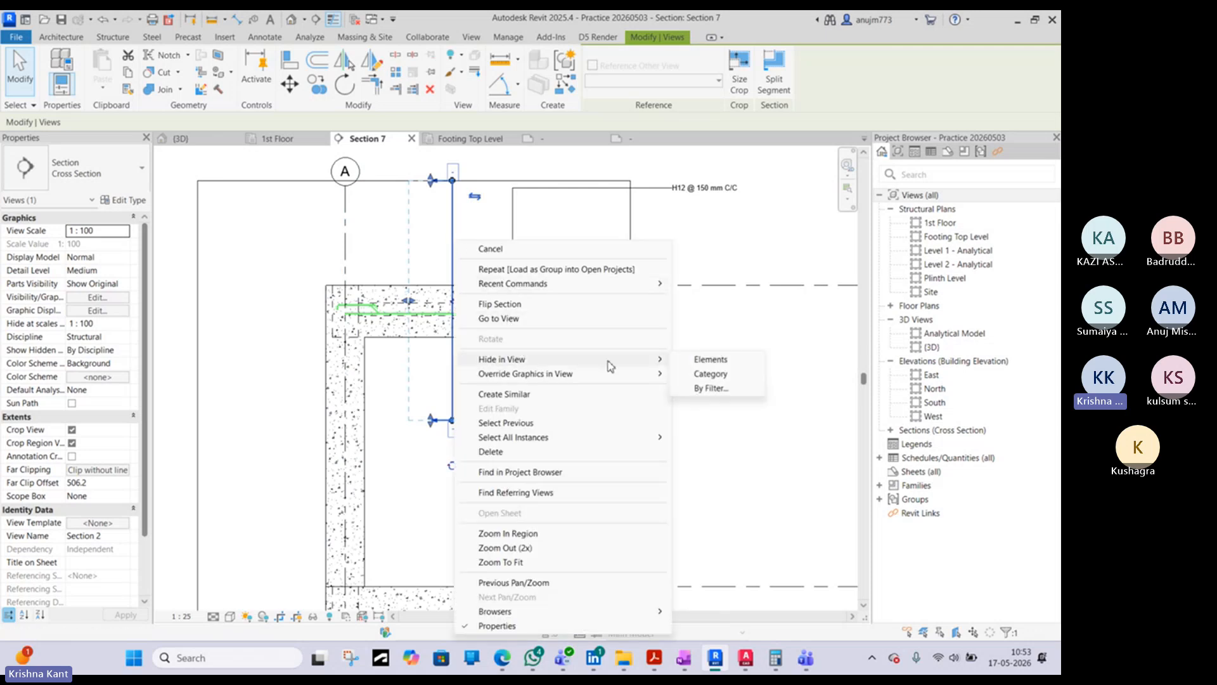
pyautogui.click(704, 363)
# - Move the H12 @ 150 mm C/C rebar tag left and down inside the crop region, and square its leader elbow
pyautogui.scroll(-2, 475, 251)
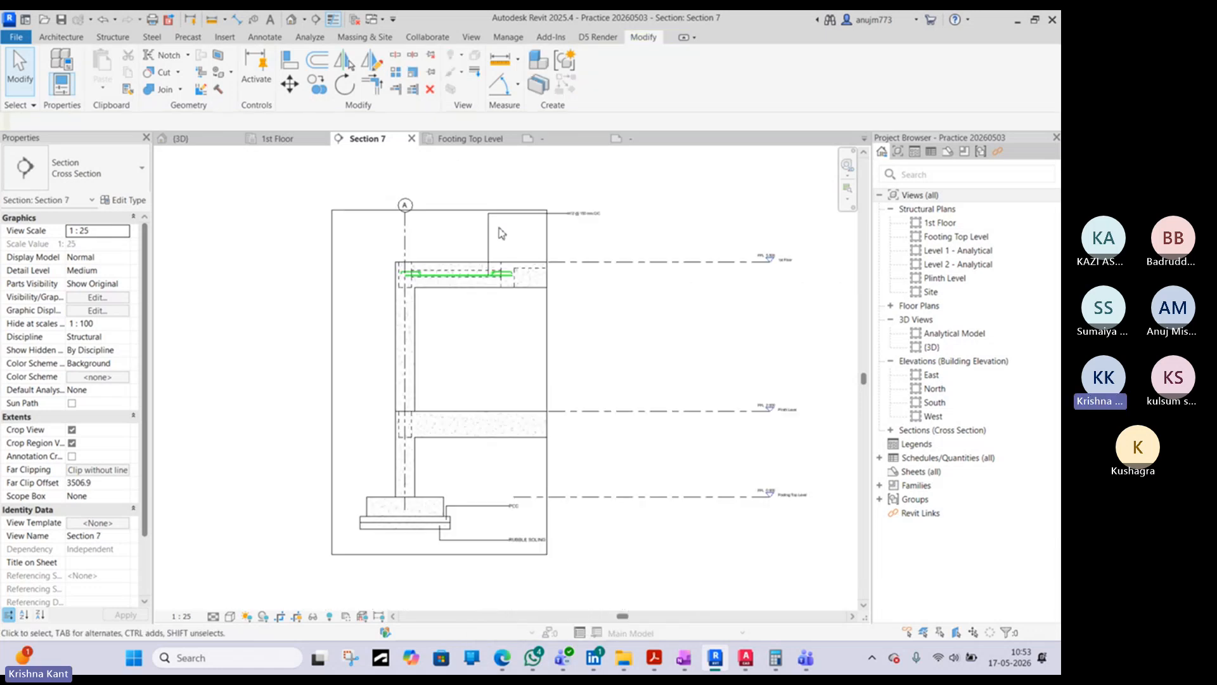
pyautogui.click(574, 214)
pyautogui.scroll(2, 574, 214)
pyautogui.moveTo(587, 217); pyautogui.dragTo(489, 253)
pyautogui.moveTo(295, 248); pyautogui.dragTo(408, 247)
pyautogui.click(400, 221)
pyautogui.scroll(-3, 399, 221)
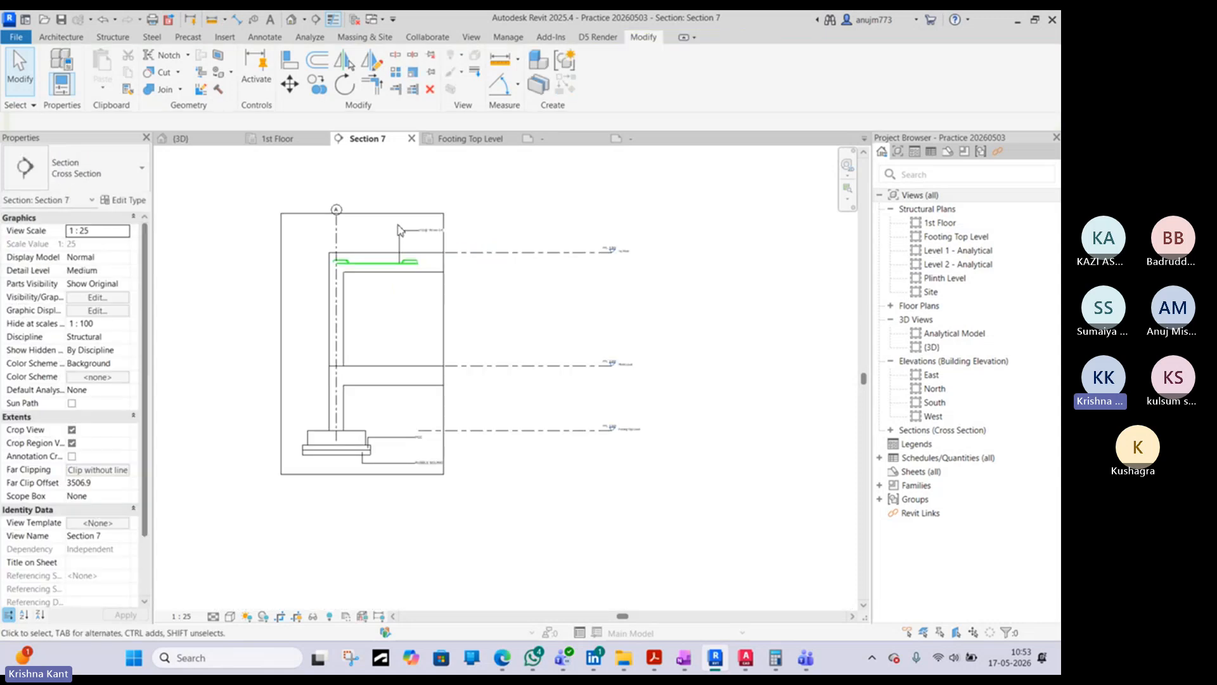
# - Begin an aligned dimension chain through the rubble soling base, the PCC faces and the footing top
pyautogui.scroll(3, 330, 453)
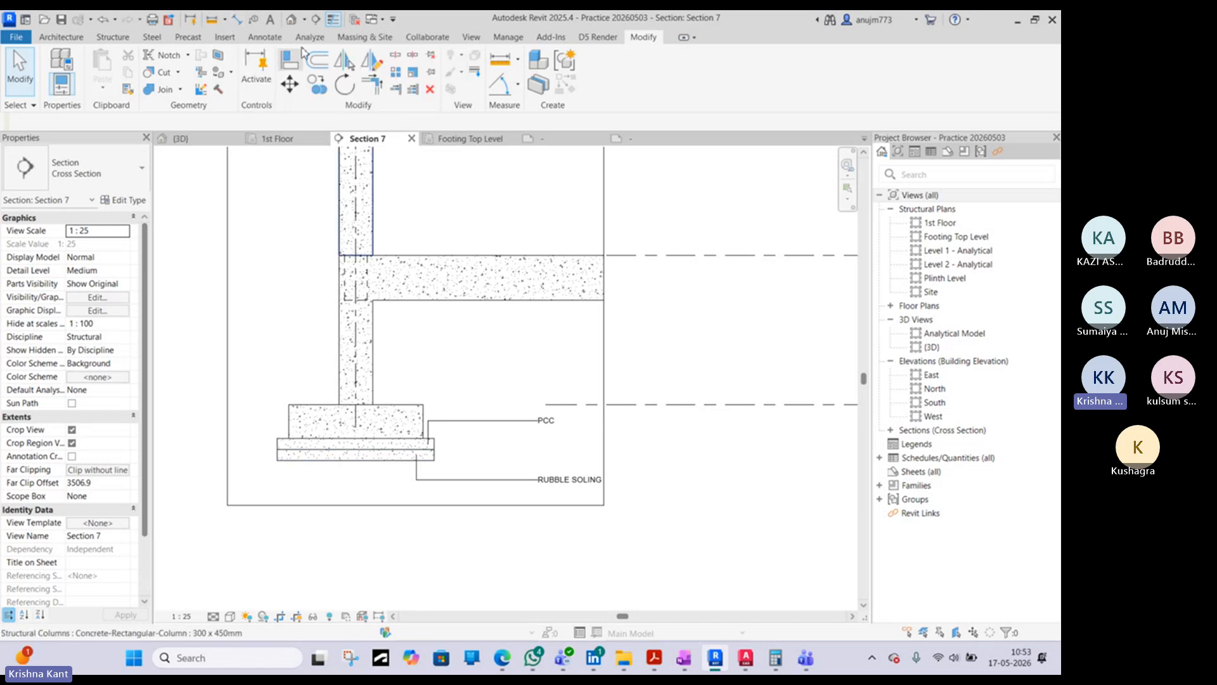
pyautogui.click(237, 19)
pyautogui.scroll(3, 295, 451)
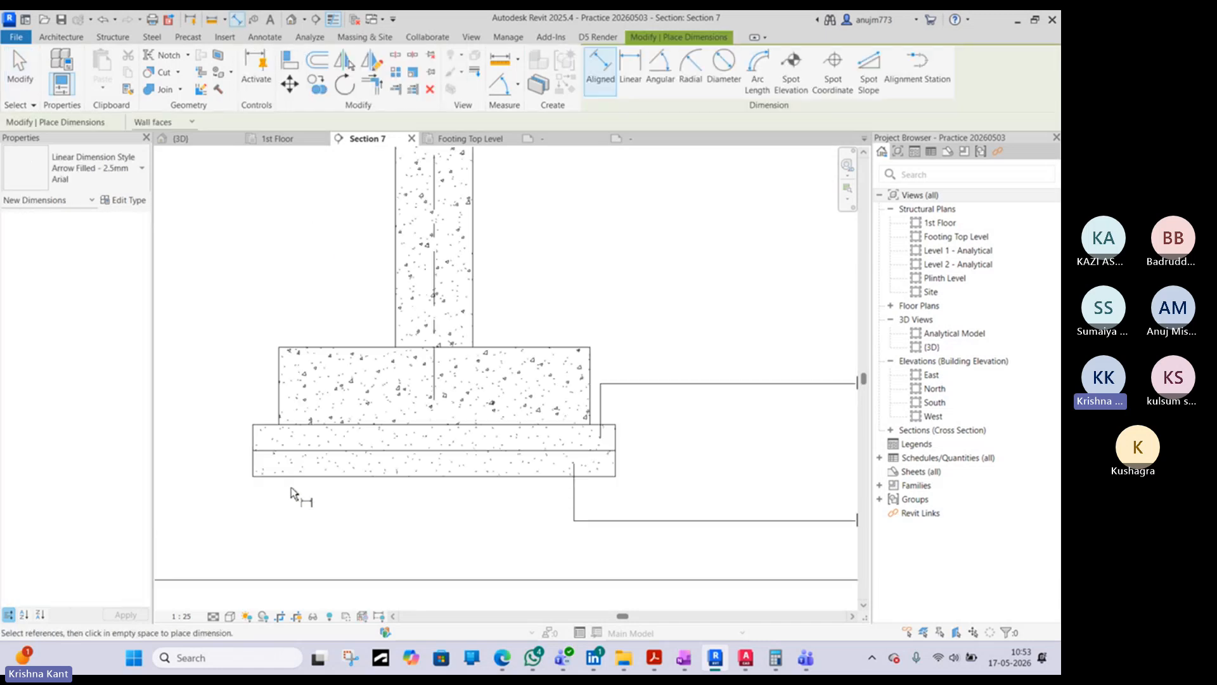
pyautogui.click(290, 475)
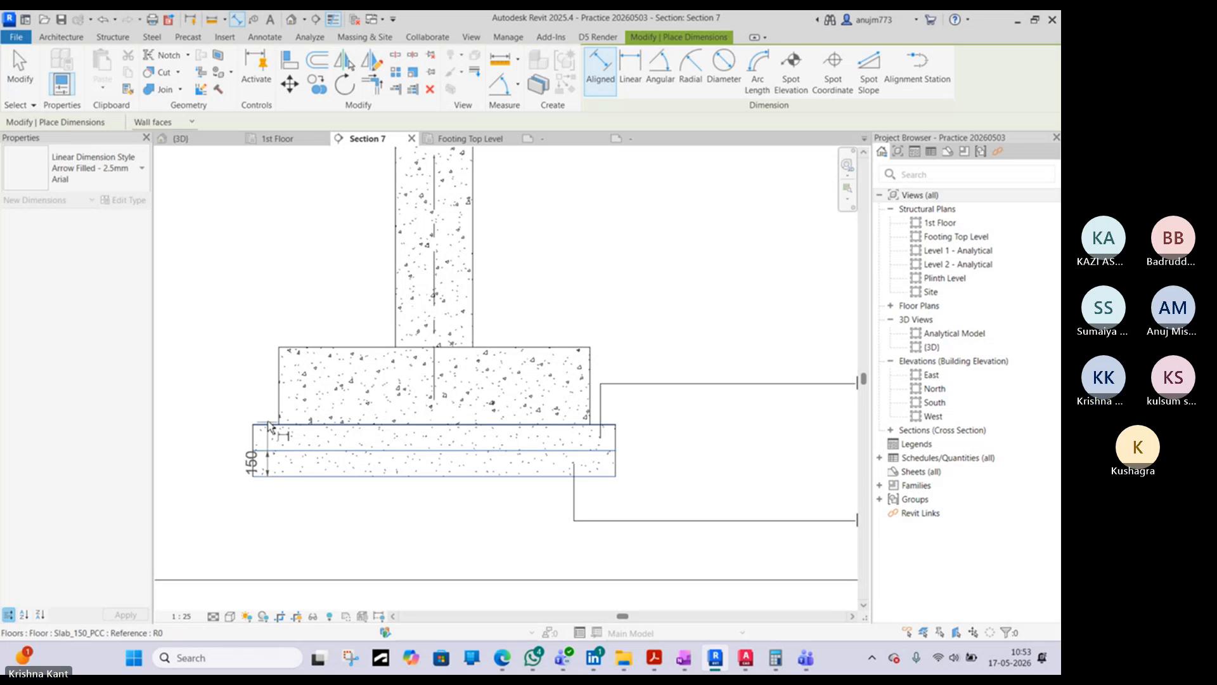
pyautogui.click(267, 423)
pyautogui.click(288, 347)
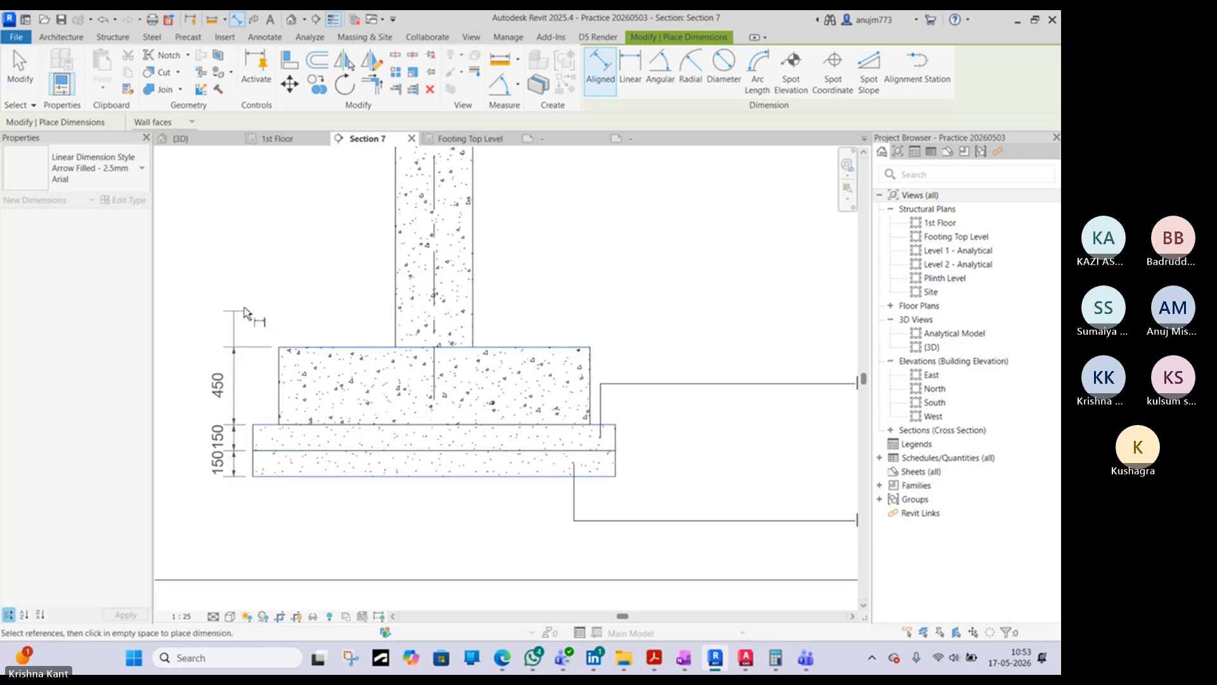
# - Continue the dimension chain through the bottom and top faces of both beams, and place it left of the column
pyautogui.moveTo(419, 271); pyautogui.dragTo(429, 304, button='middle')
pyautogui.scroll(-3, 429, 304)
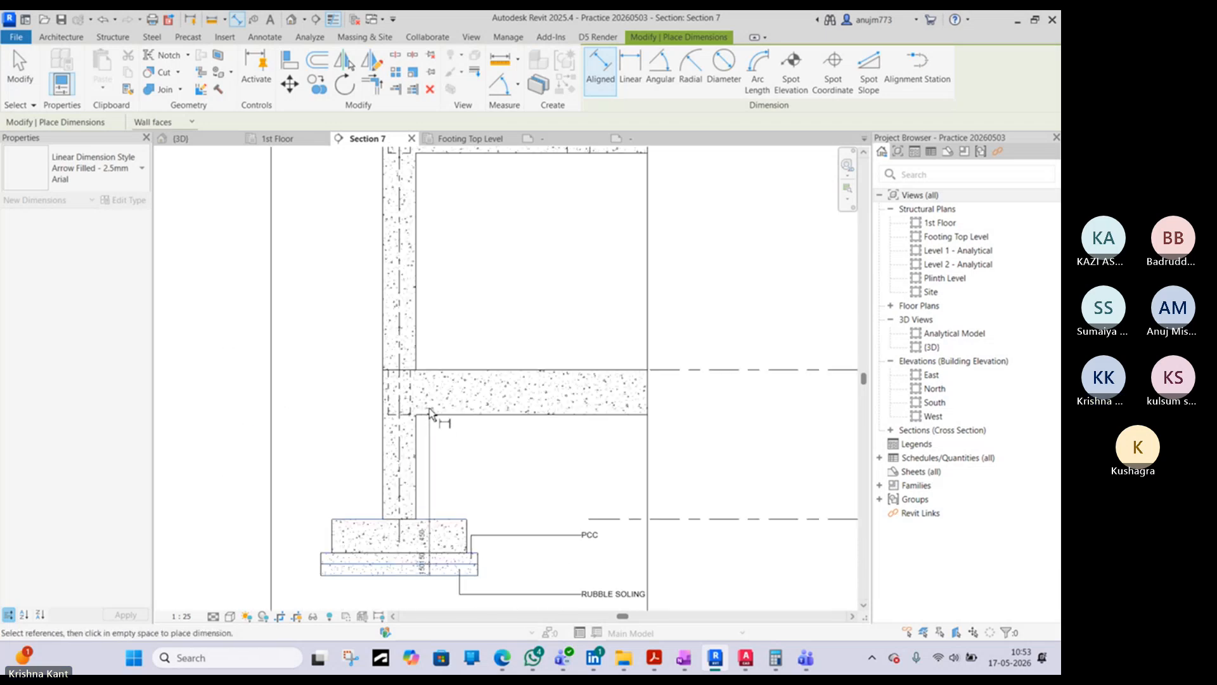
pyautogui.click(431, 415)
pyautogui.click(396, 370)
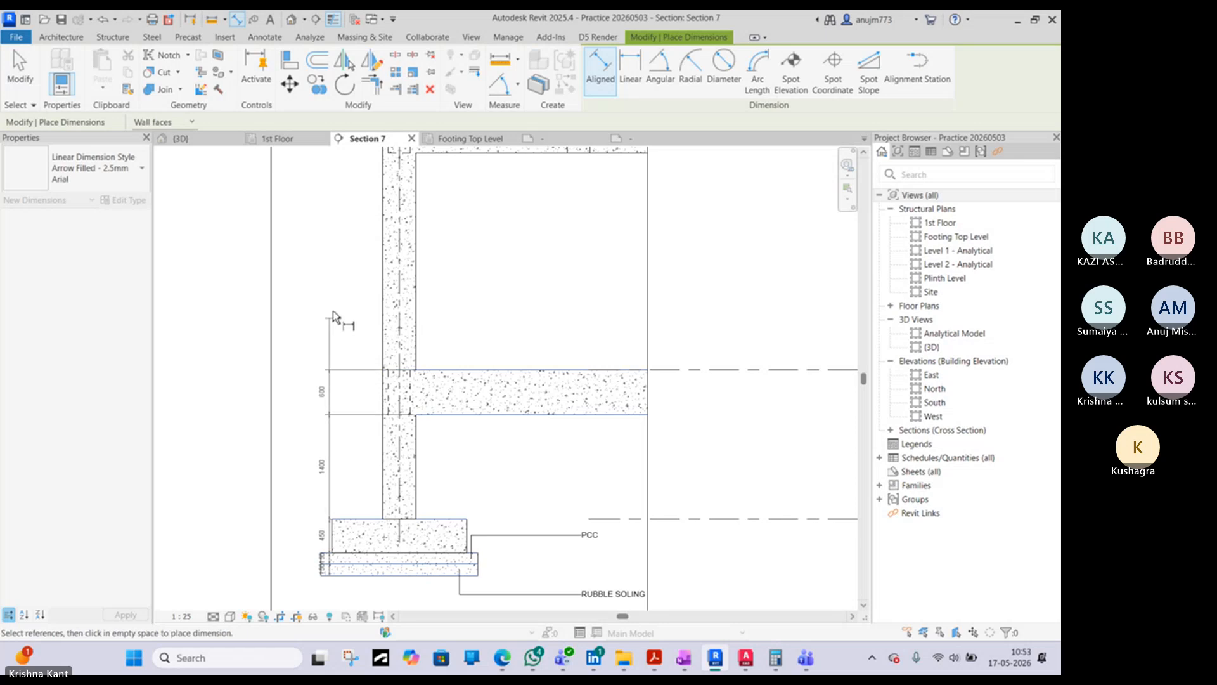
pyautogui.moveTo(385, 272); pyautogui.dragTo(362, 406, button='middle')
pyautogui.click(435, 287)
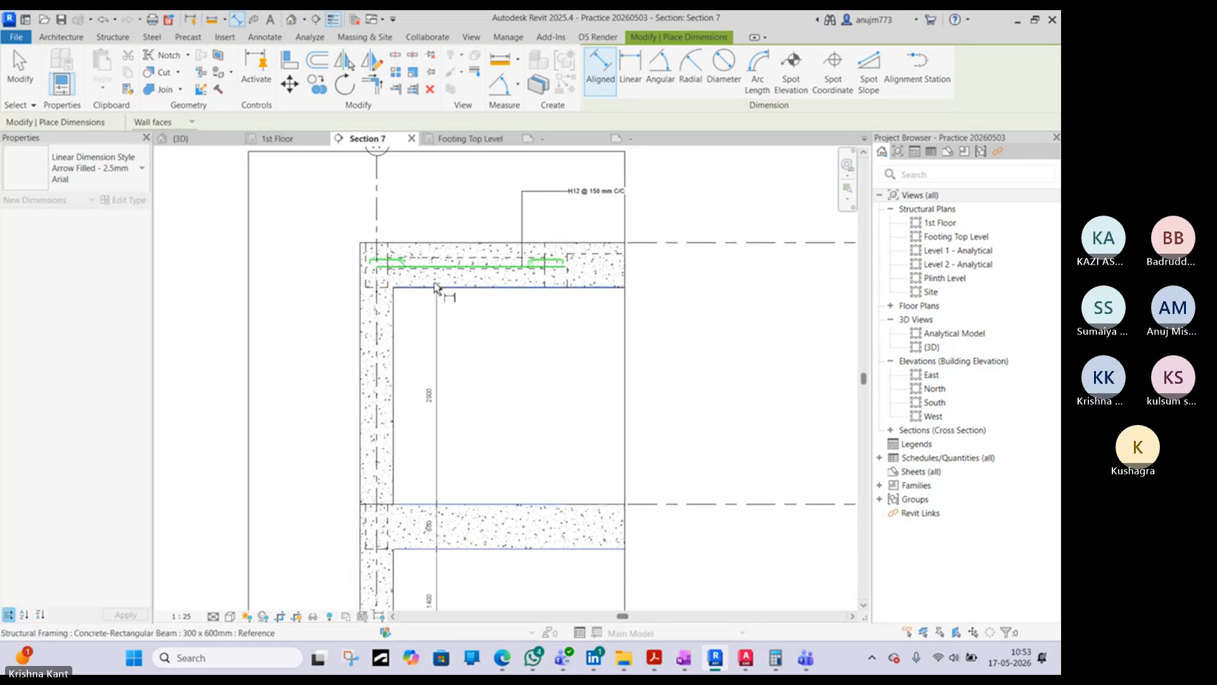
pyautogui.click(409, 245)
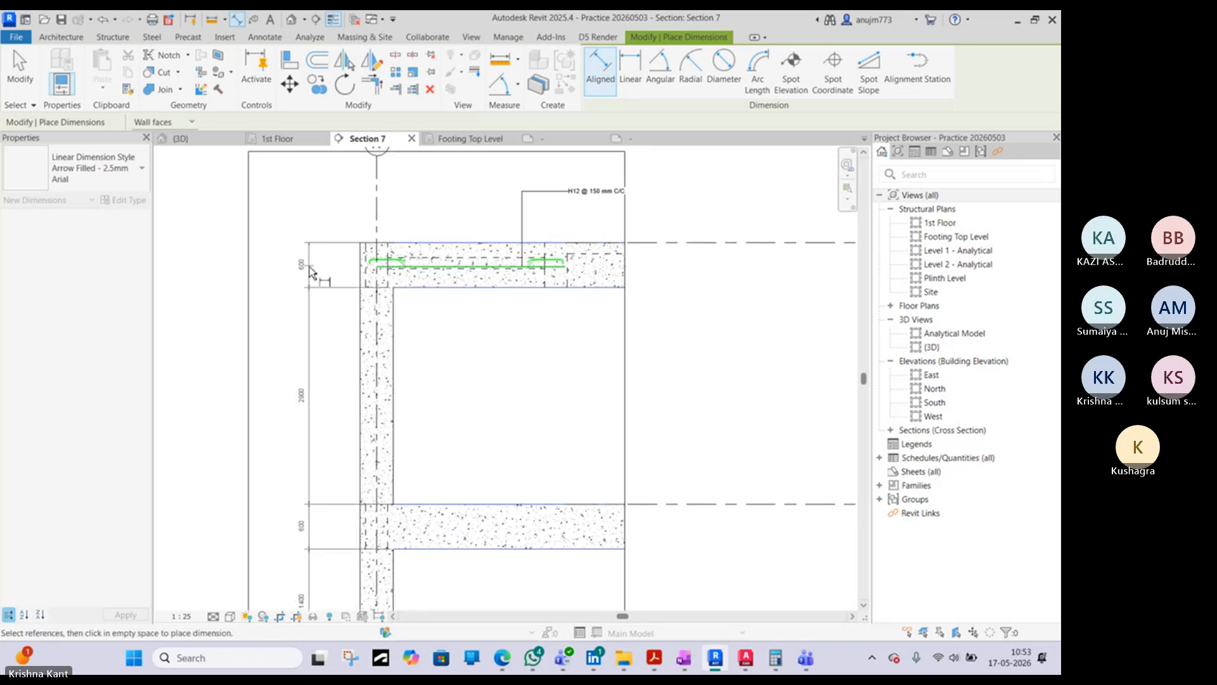
pyautogui.scroll(-3, 310, 271)
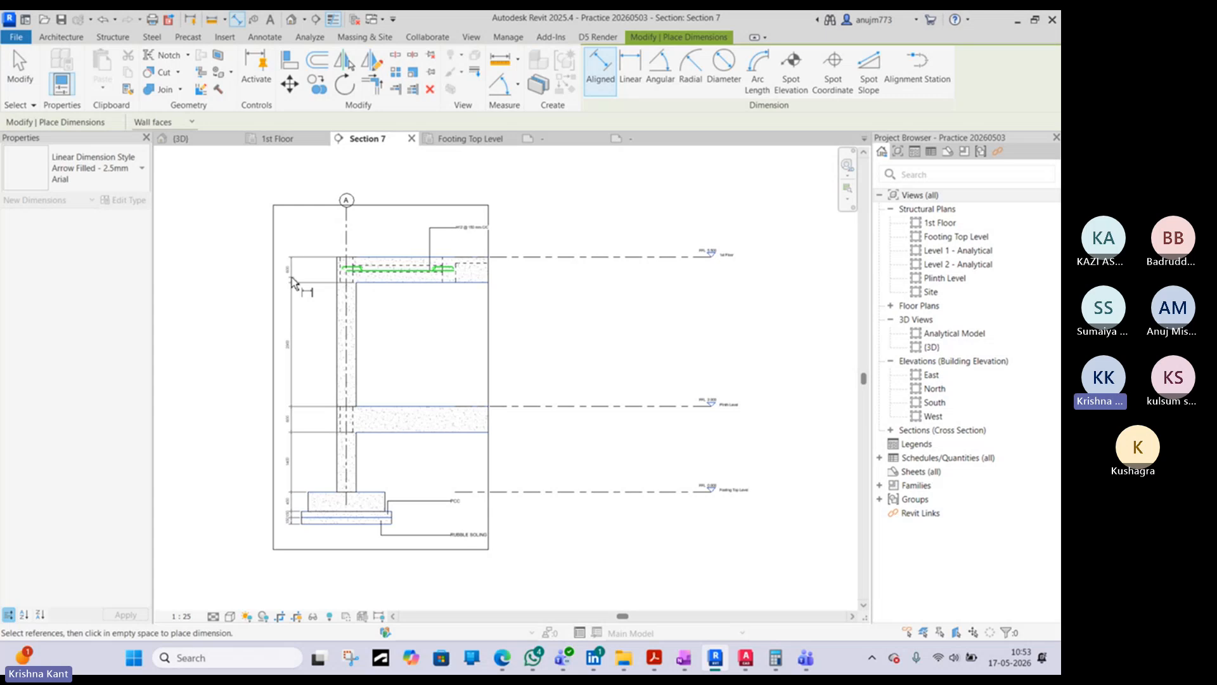
pyautogui.click(293, 282)
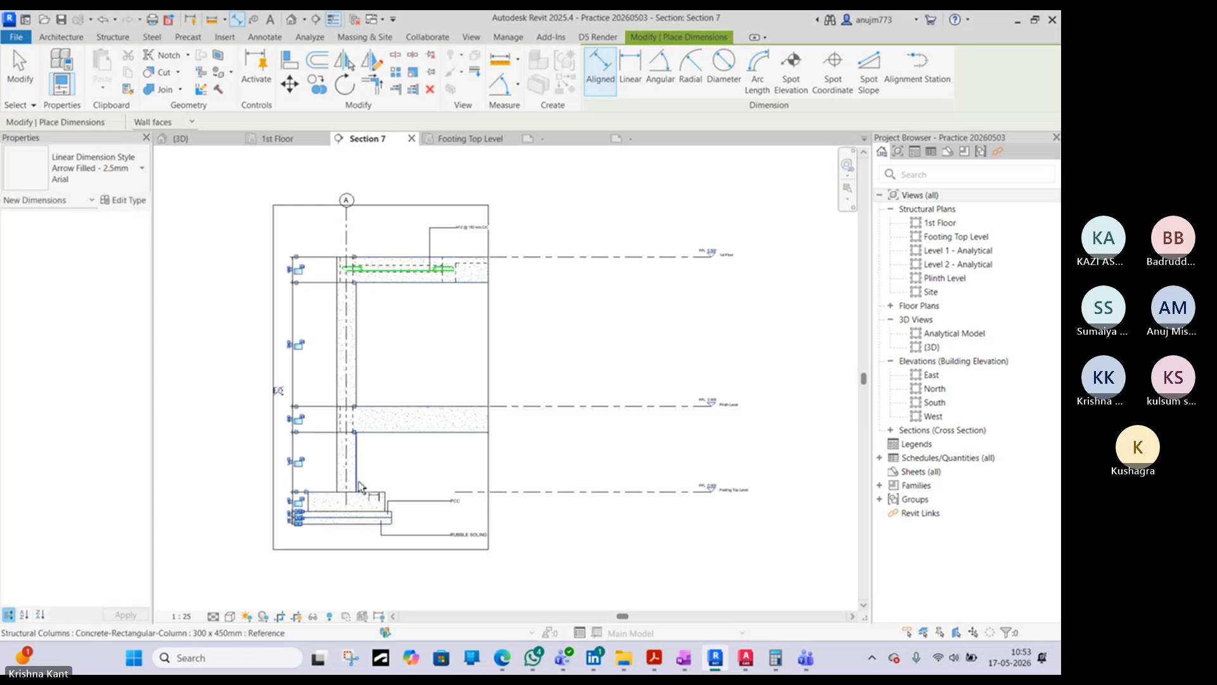
pyautogui.scroll(3, 345, 473)
pyautogui.press('Escape')
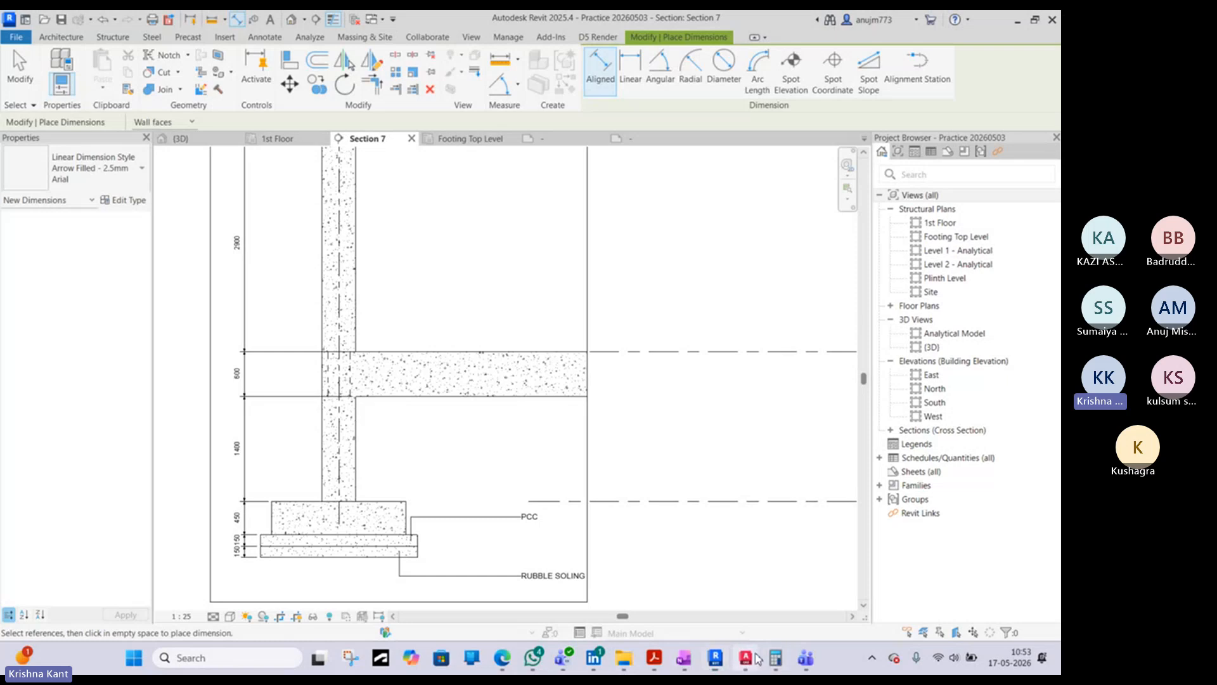
# - Examine the overall and chained vertical dimensions of the AutoCAD footing detail, returning to Revit's Section 7
pyautogui.click(745, 657)
pyautogui.moveTo(417, 447); pyautogui.dragTo(442, 376, button='middle')
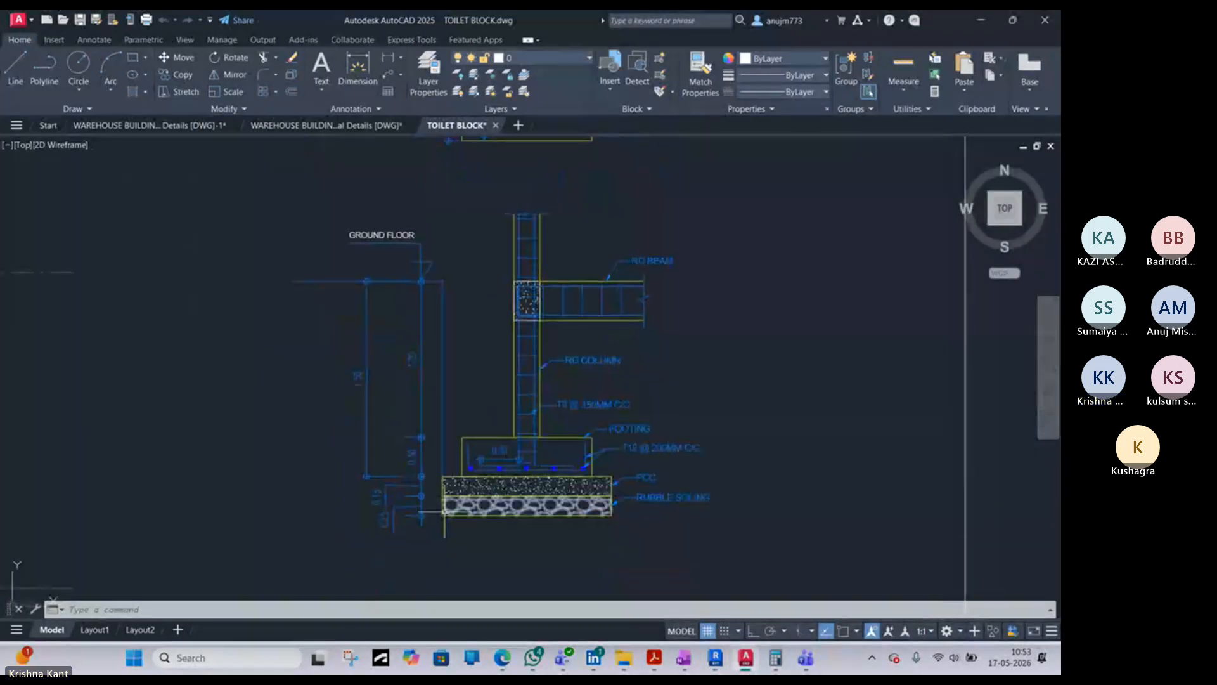
pyautogui.click(423, 350)
pyautogui.press('Escape')
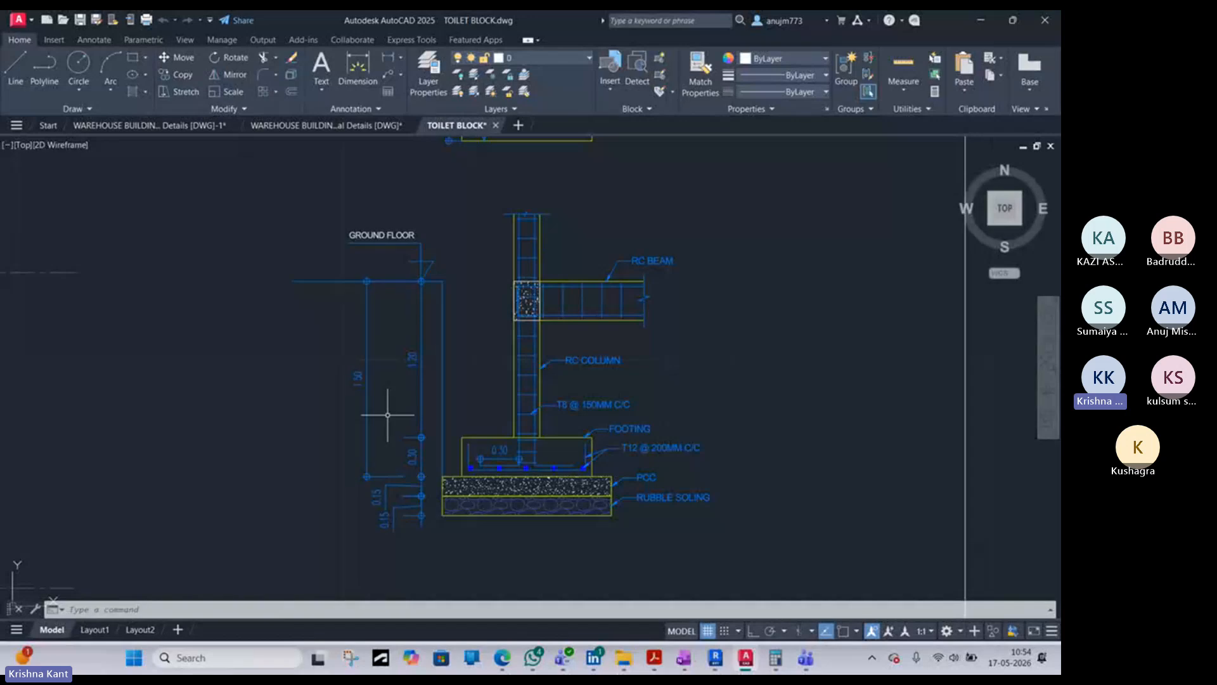
pyautogui.click(365, 468)
pyautogui.press('Escape')
pyautogui.click(966, 10)
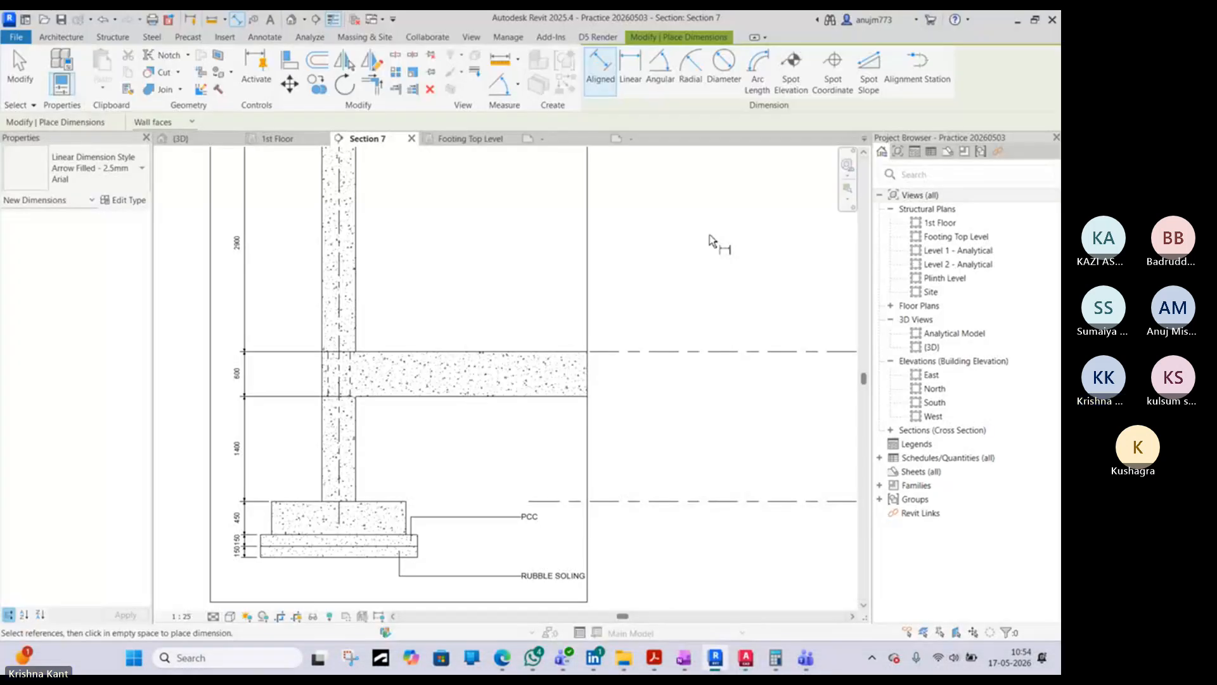
# - Add an overall aligned dimension from the plinth beam's top to the footing's base, left of the dimension chain
pyautogui.click(396, 353)
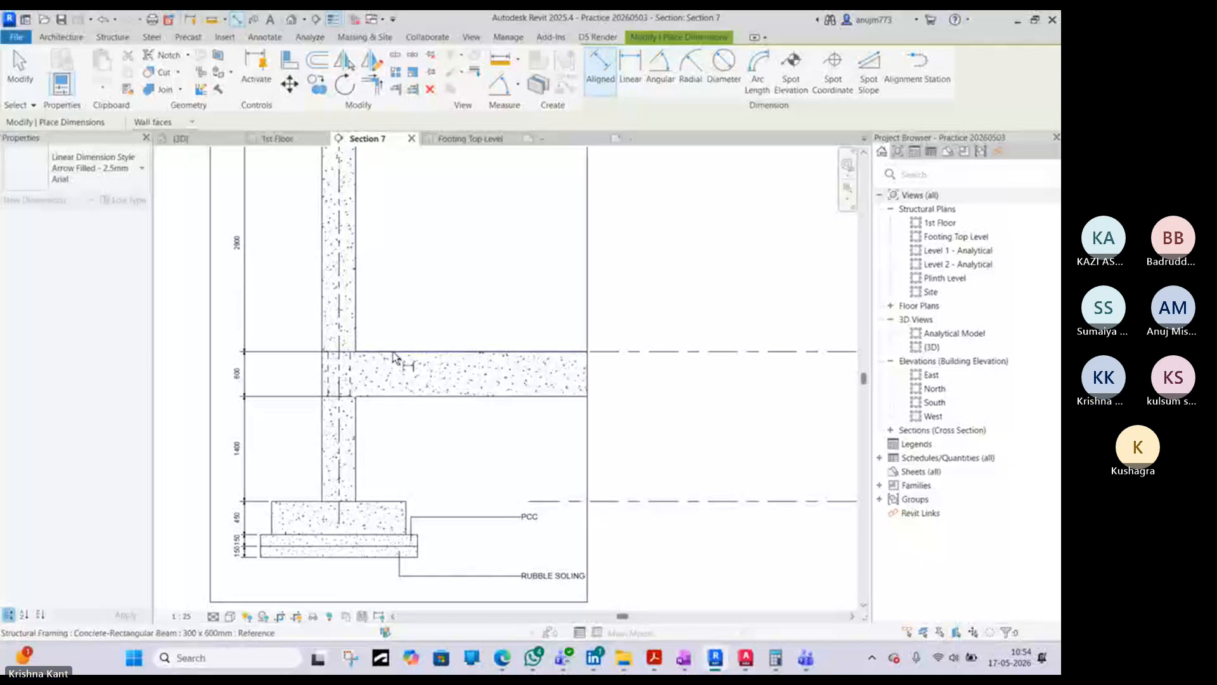
pyautogui.click(275, 532)
pyautogui.click(224, 498)
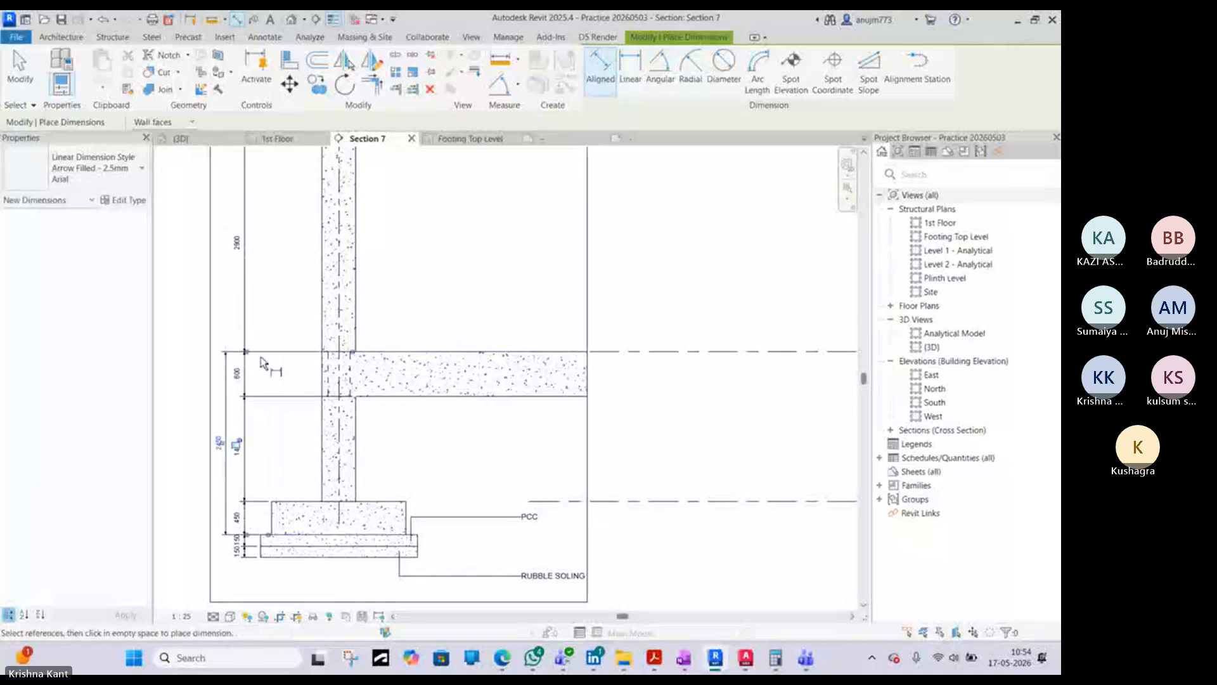
# - Add an overall aligned dimension from the plinth beam's top to the first-floor beam's top, in line with the lower overall dimension
pyautogui.click(371, 351)
pyautogui.moveTo(358, 243); pyautogui.dragTo(424, 425, button='middle')
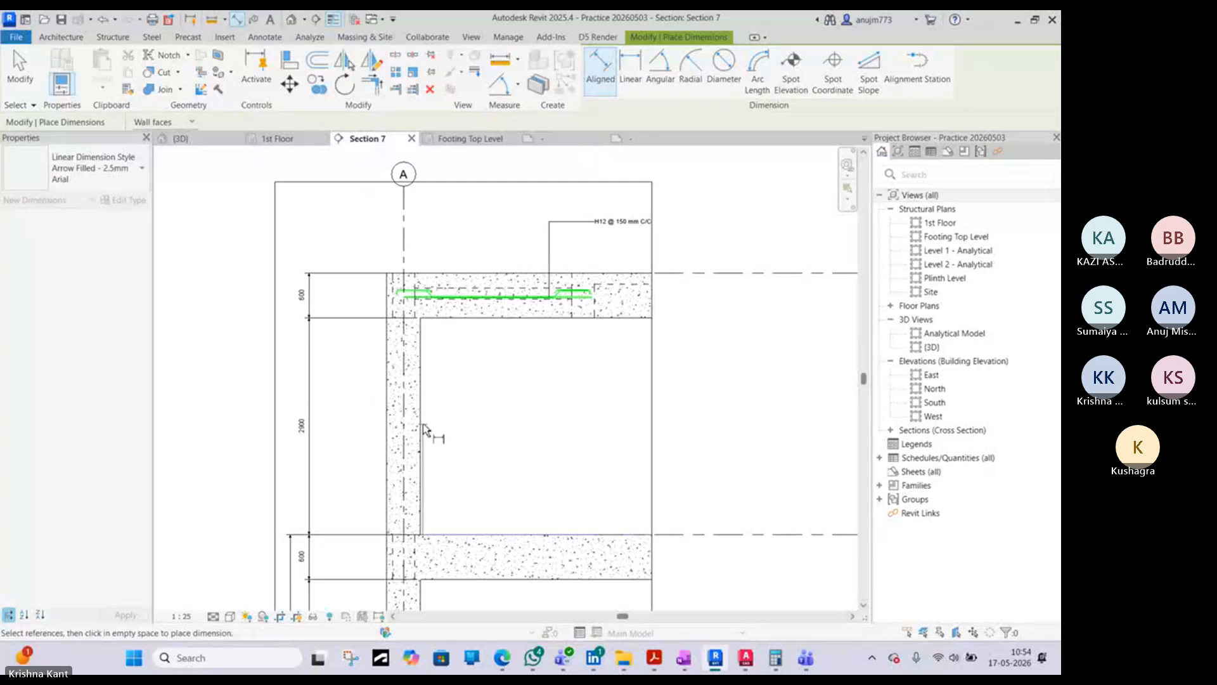
pyautogui.click(434, 275)
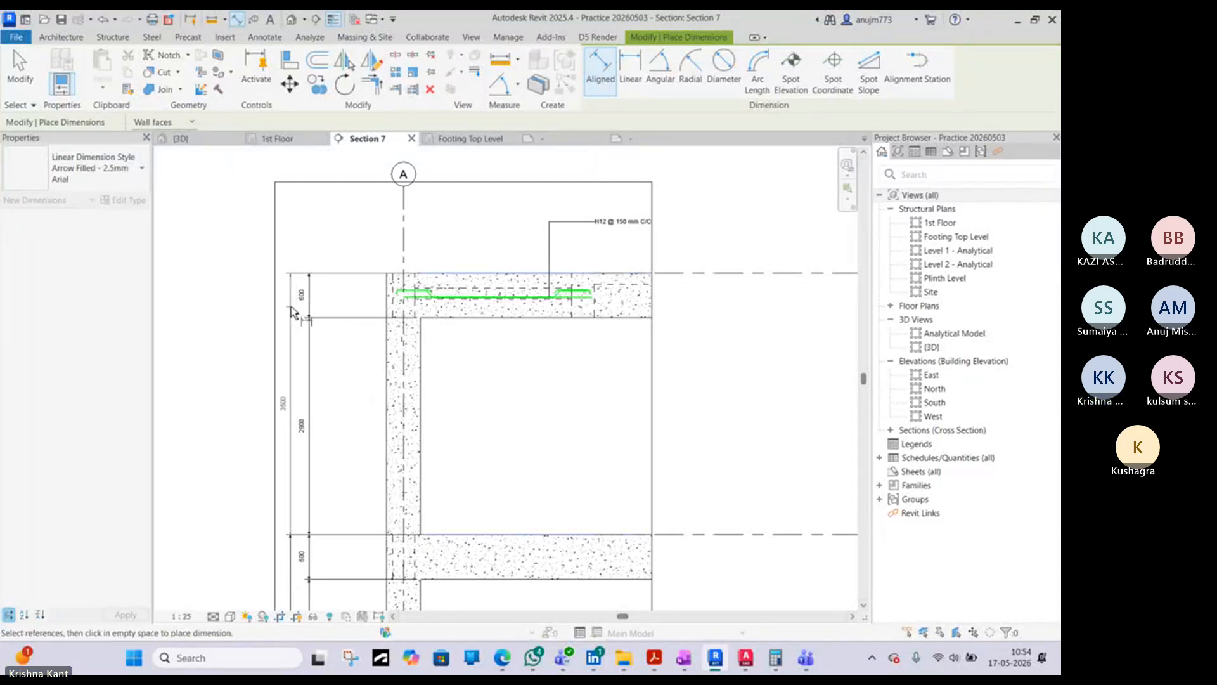
pyautogui.click(298, 311)
pyautogui.press('Escape')
pyautogui.press('Escape')
pyautogui.scroll(-3, 373, 403)
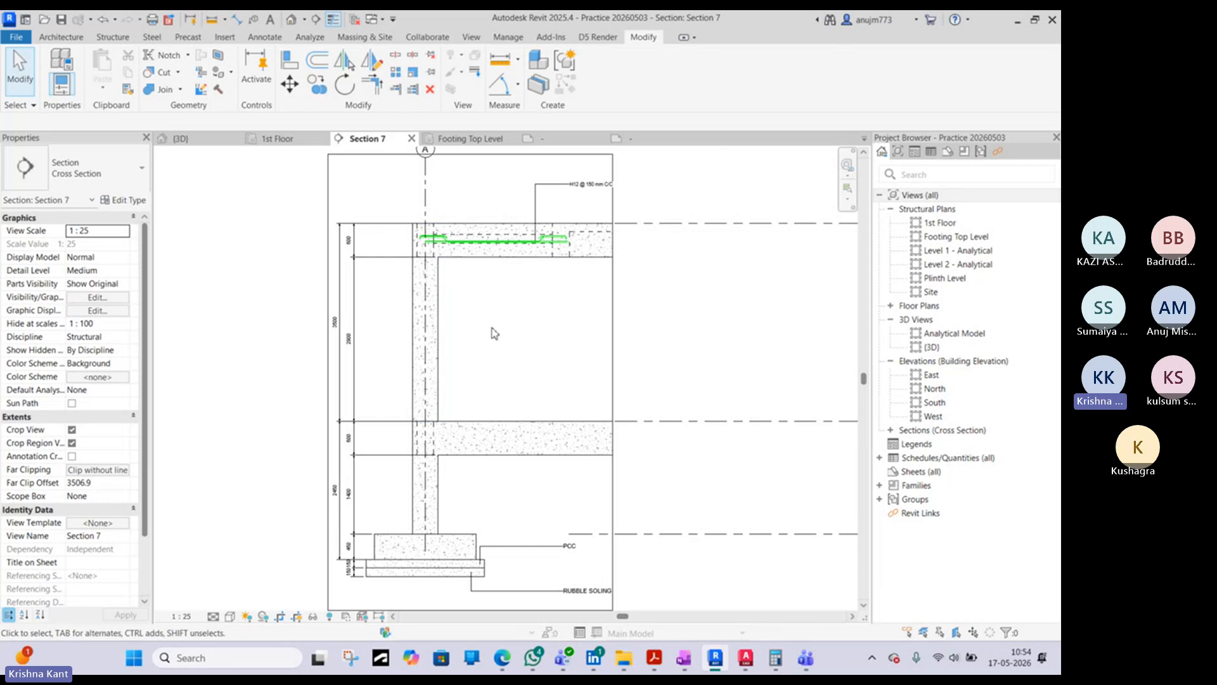
pyautogui.scroll(-1, 581, 500)
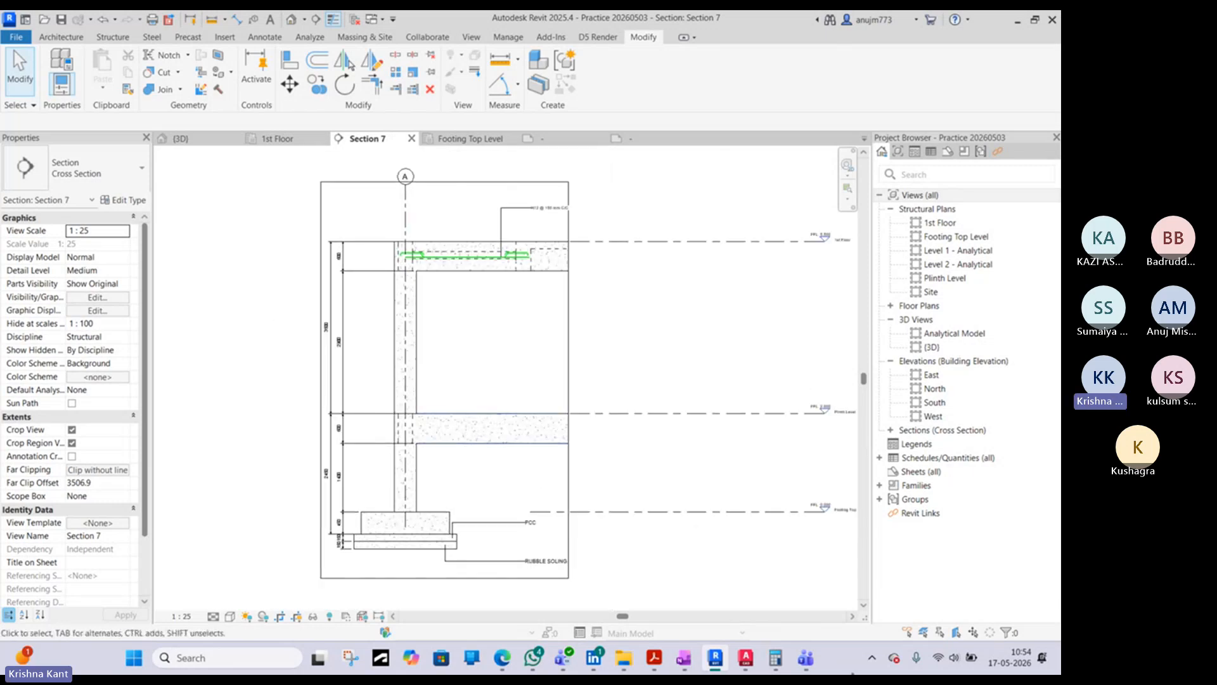
# - Compare with the labels and reinforcement notes of the footing detail in AutoCAD's TOILET BLOCK drawing, returning to Revit's Section 7
pyautogui.moveTo(747, 658)
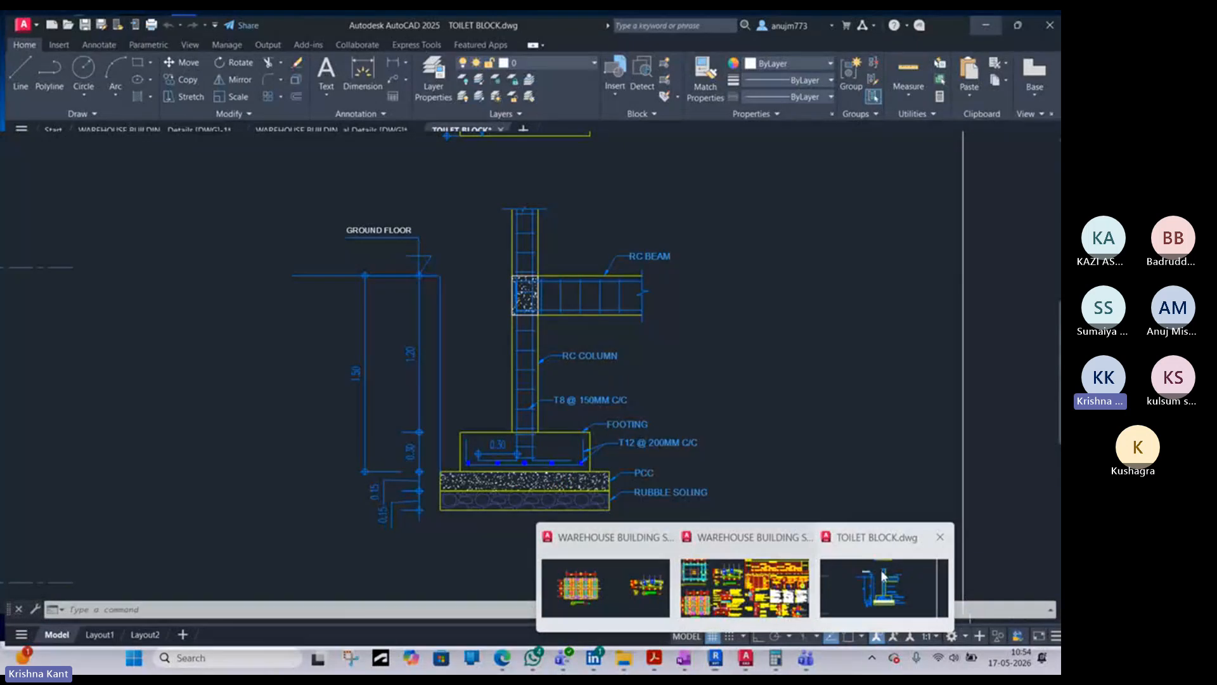
pyautogui.click(887, 583)
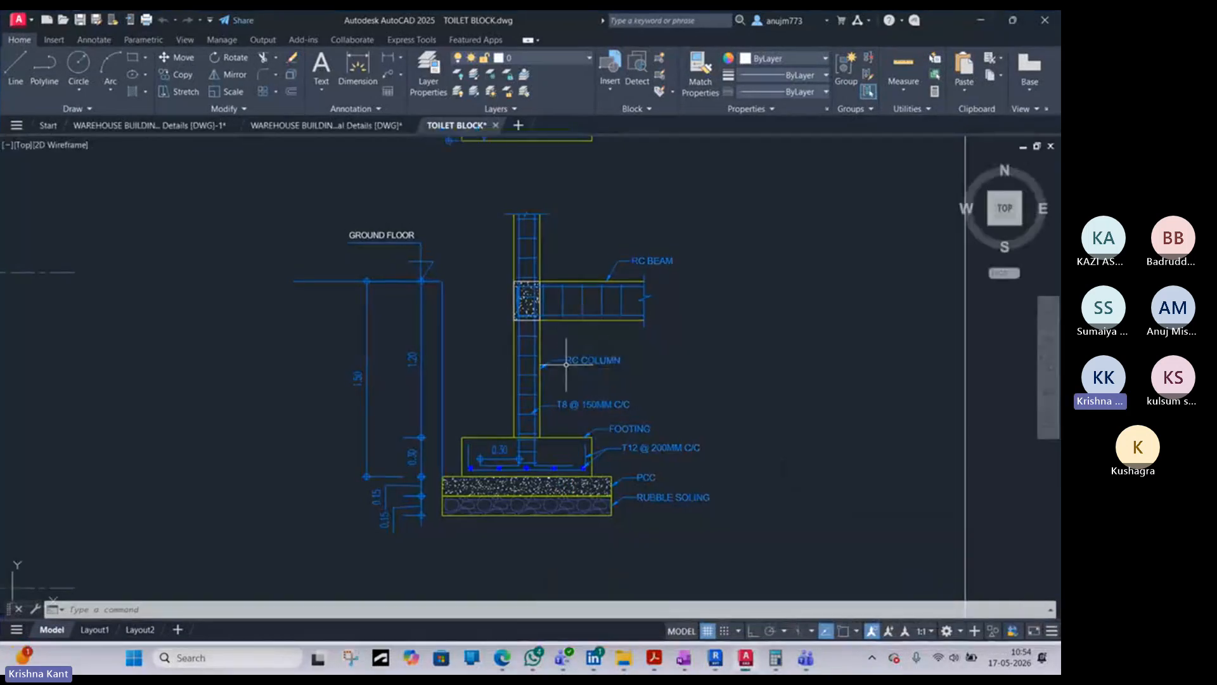
pyautogui.scroll(3, 566, 365)
pyautogui.moveTo(606, 471); pyautogui.dragTo(549, 425, button='middle')
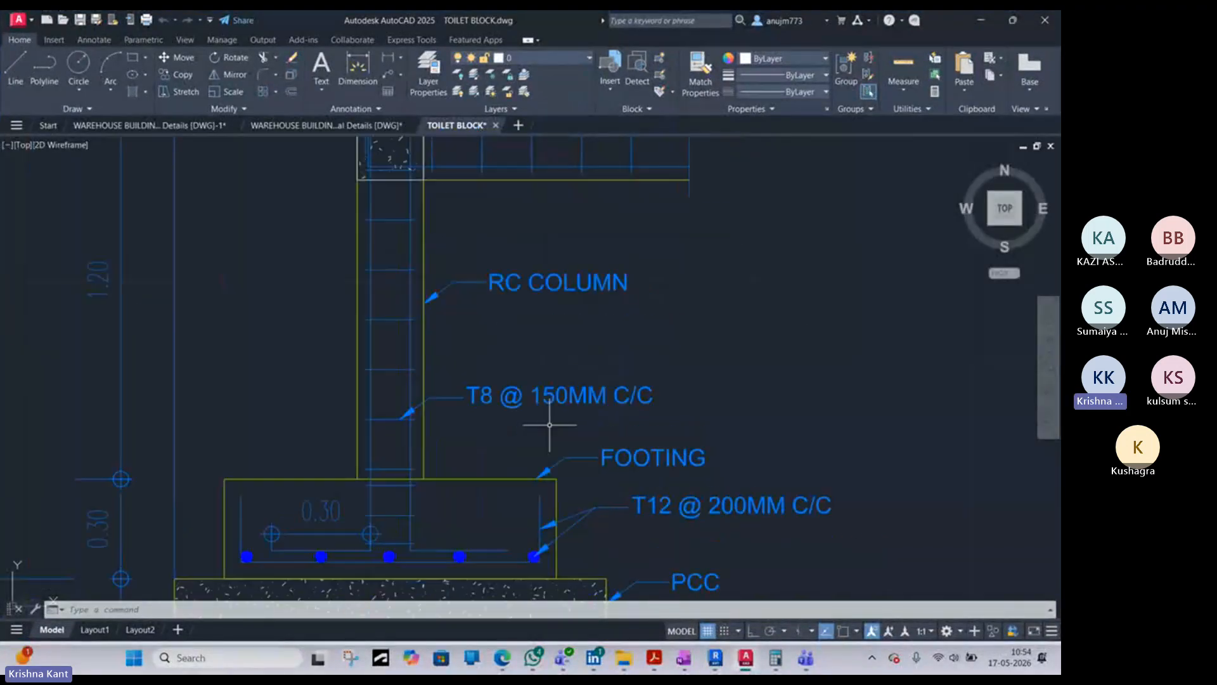
pyautogui.scroll(-7, 590, 473)
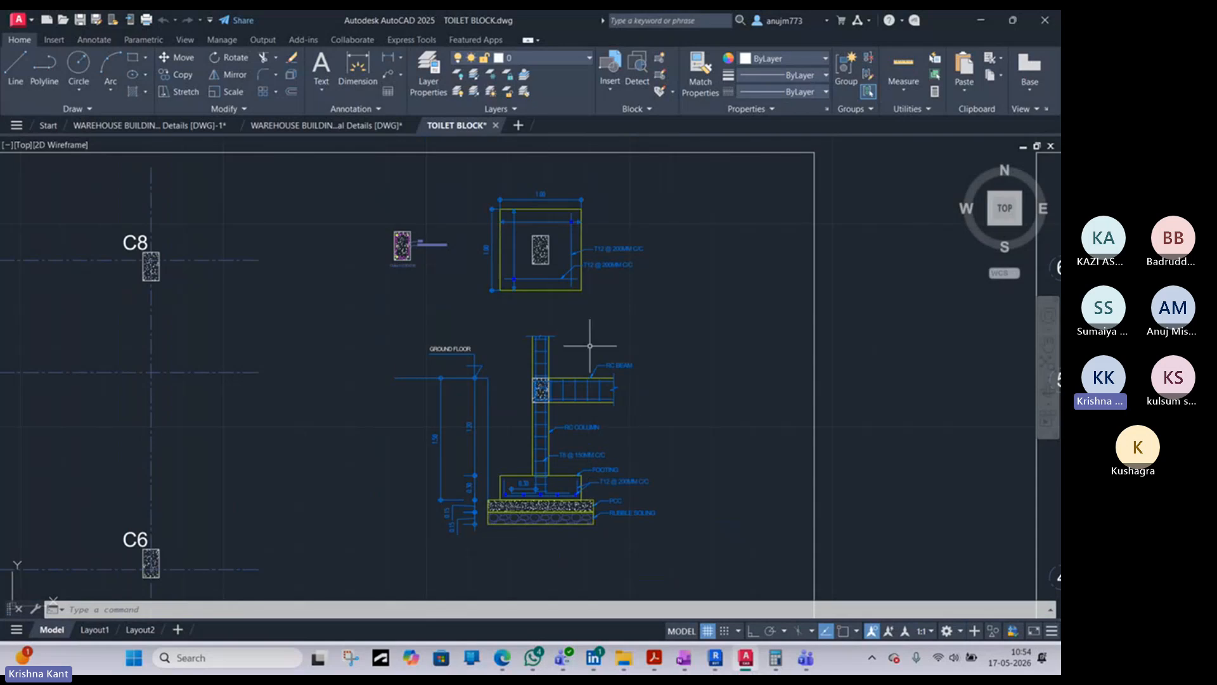
pyautogui.click(976, 20)
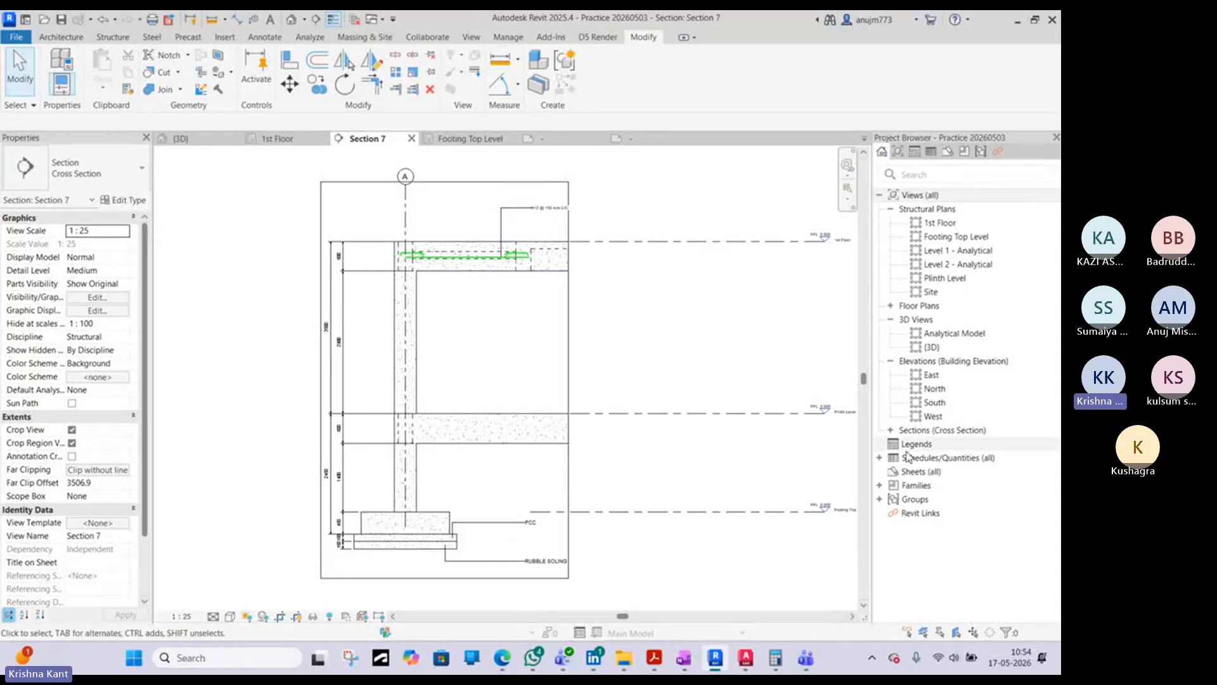
# - Create a new sheet with the A1 metric titleblock
pyautogui.click(914, 471)
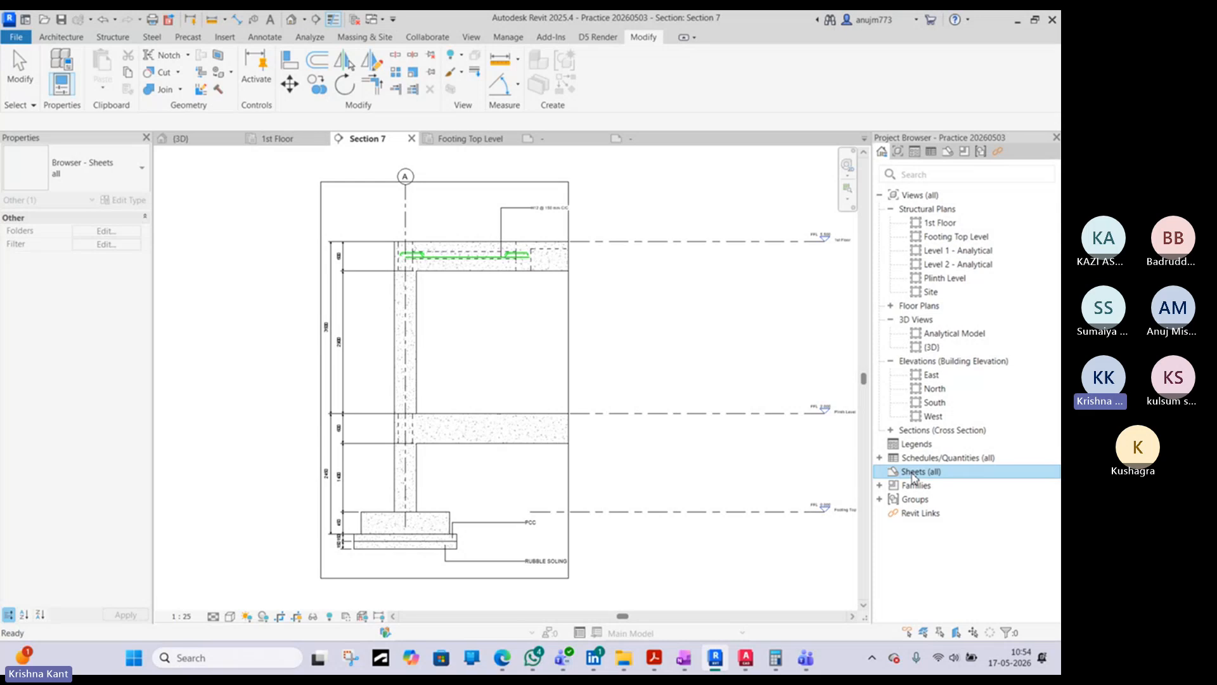
pyautogui.rightClick(935, 473)
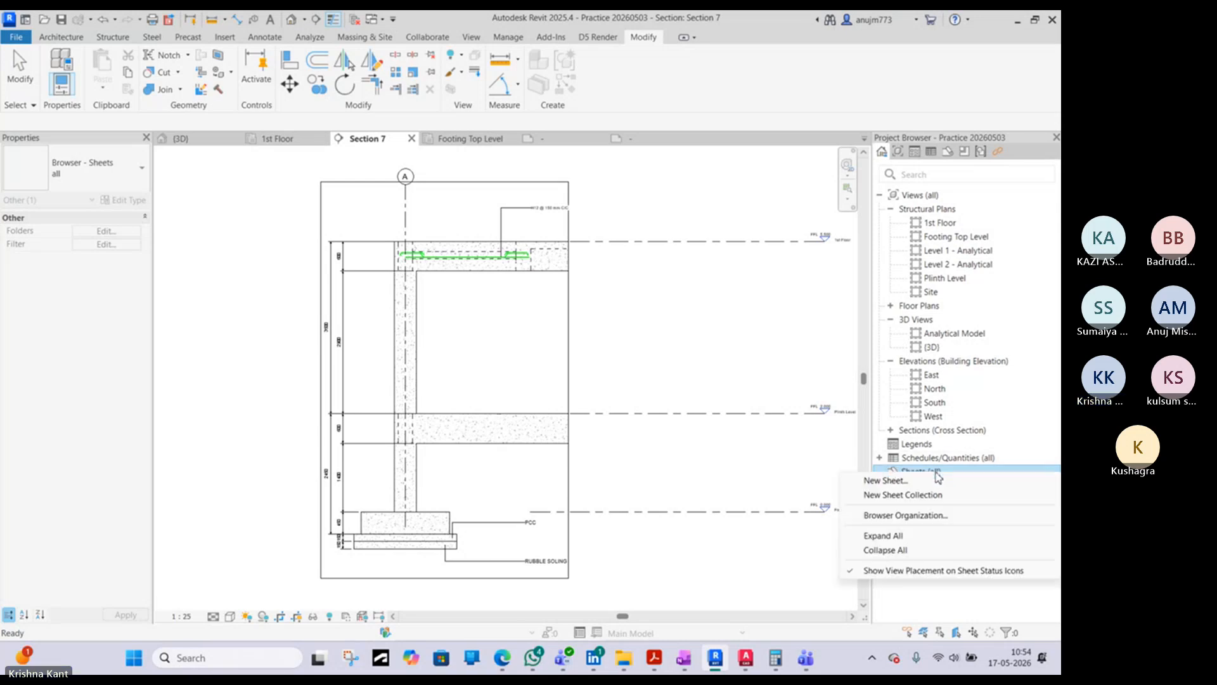
pyautogui.click(927, 483)
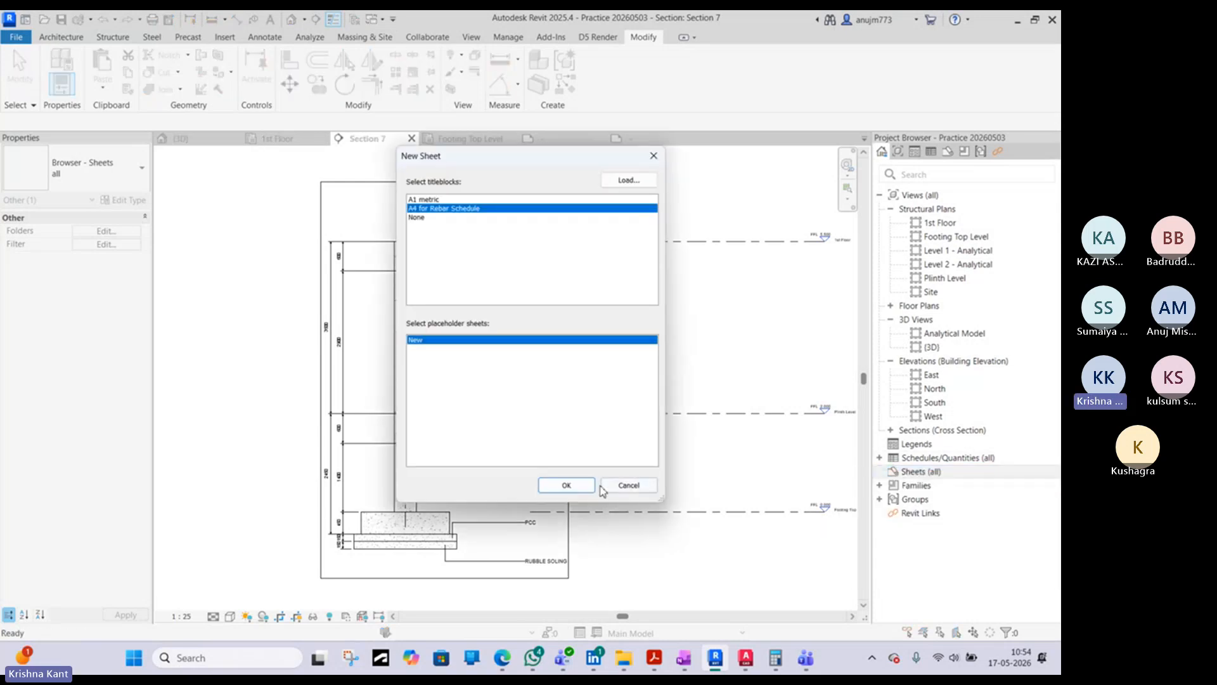
pyautogui.click(426, 200)
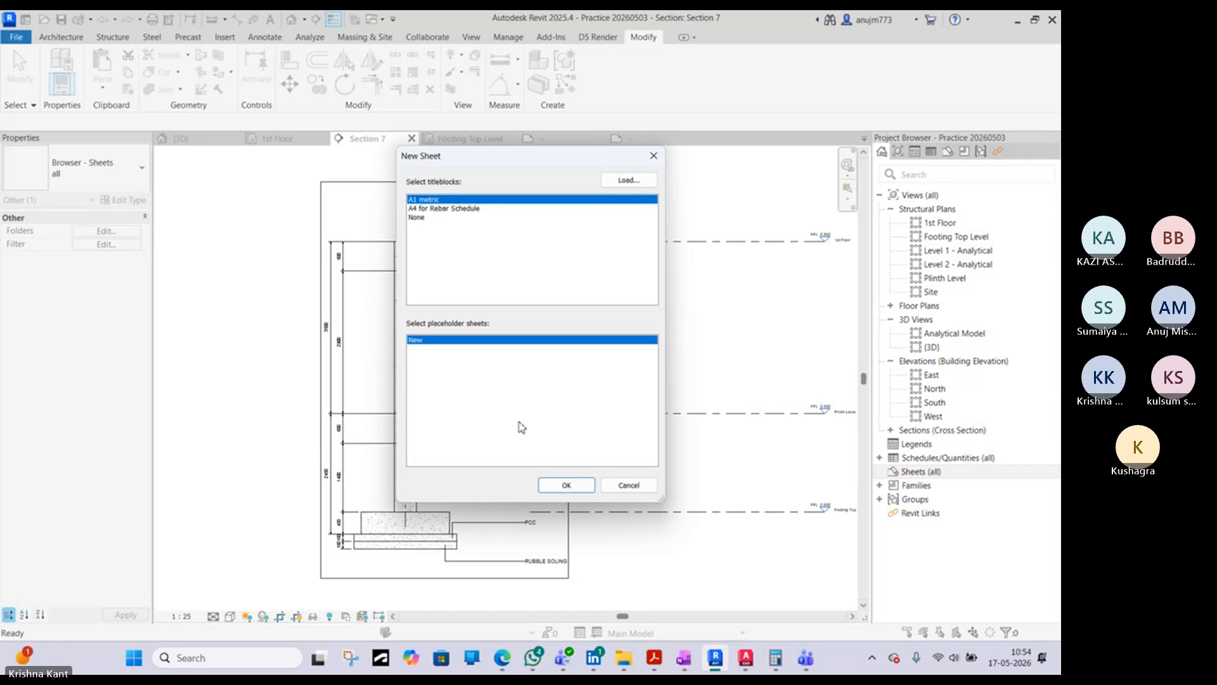
pyautogui.click(561, 486)
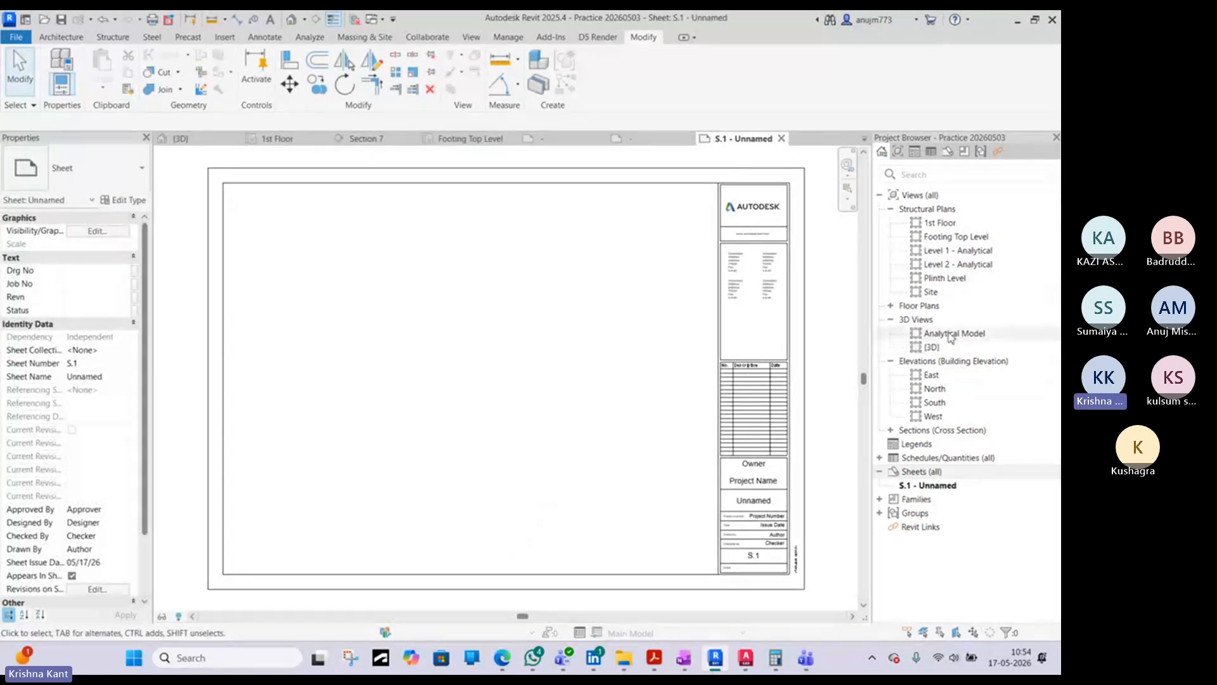
# - Place the Section 7 view in the sheet's upper-left area and shorten its title line to about the title's width
pyautogui.click(892, 430)
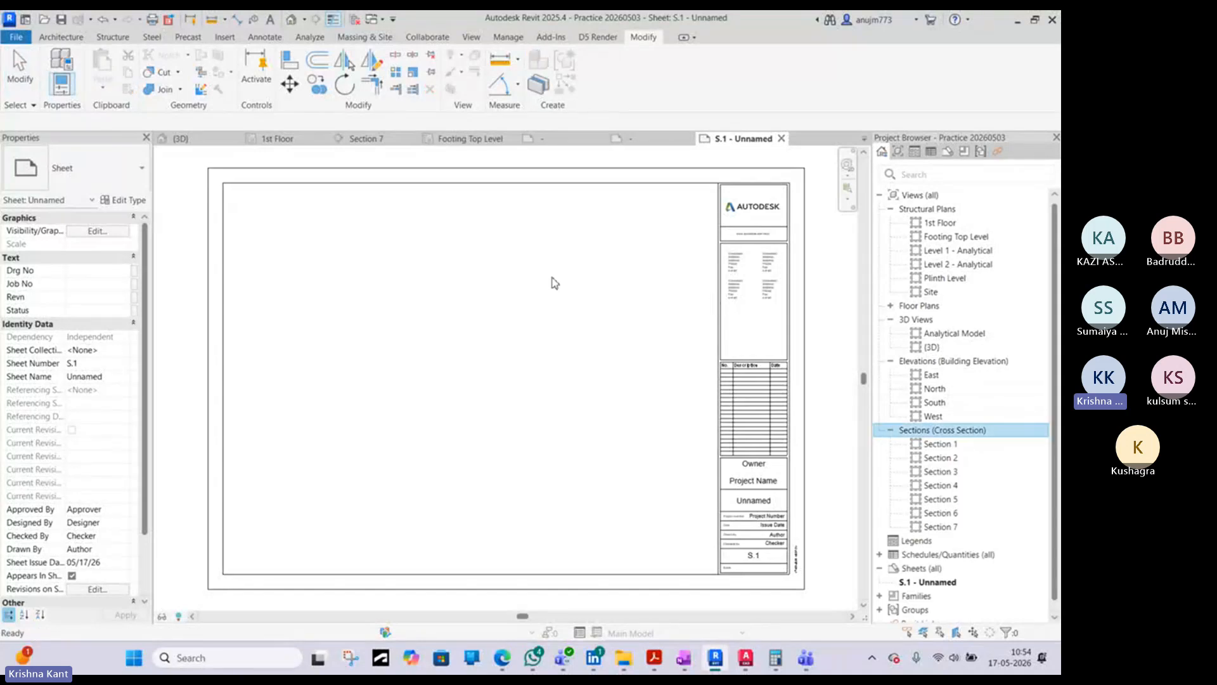
pyautogui.click(950, 528)
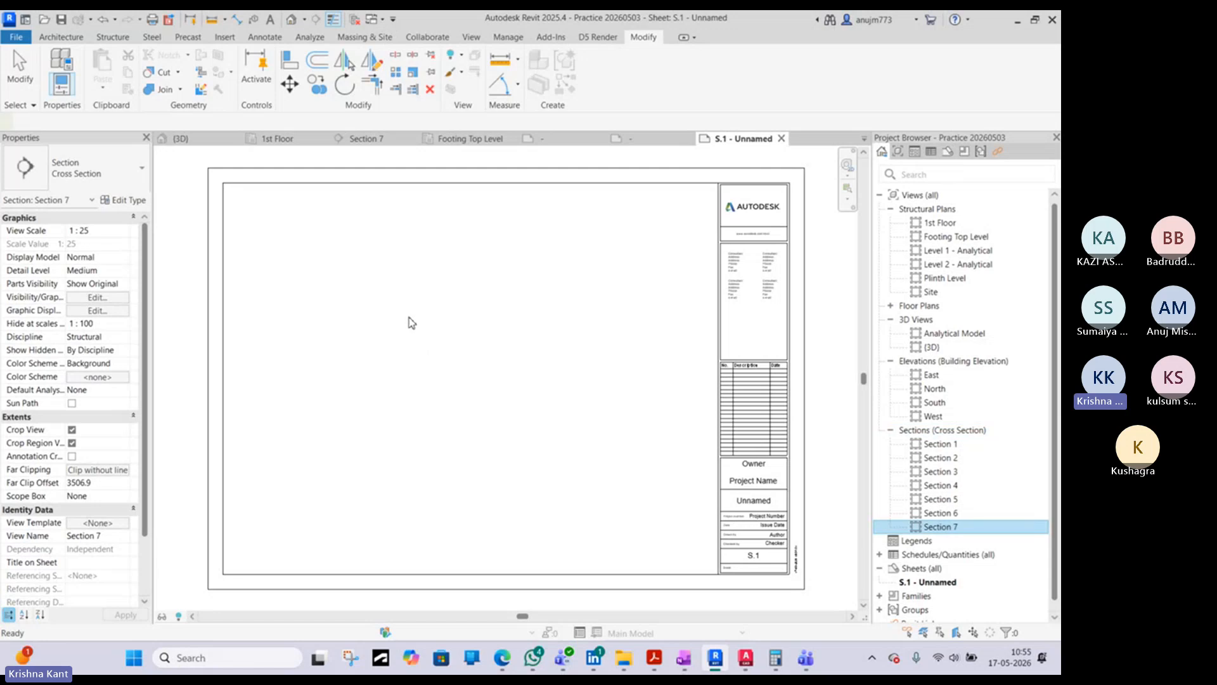
pyautogui.moveTo(950, 528); pyautogui.dragTo(408, 317)
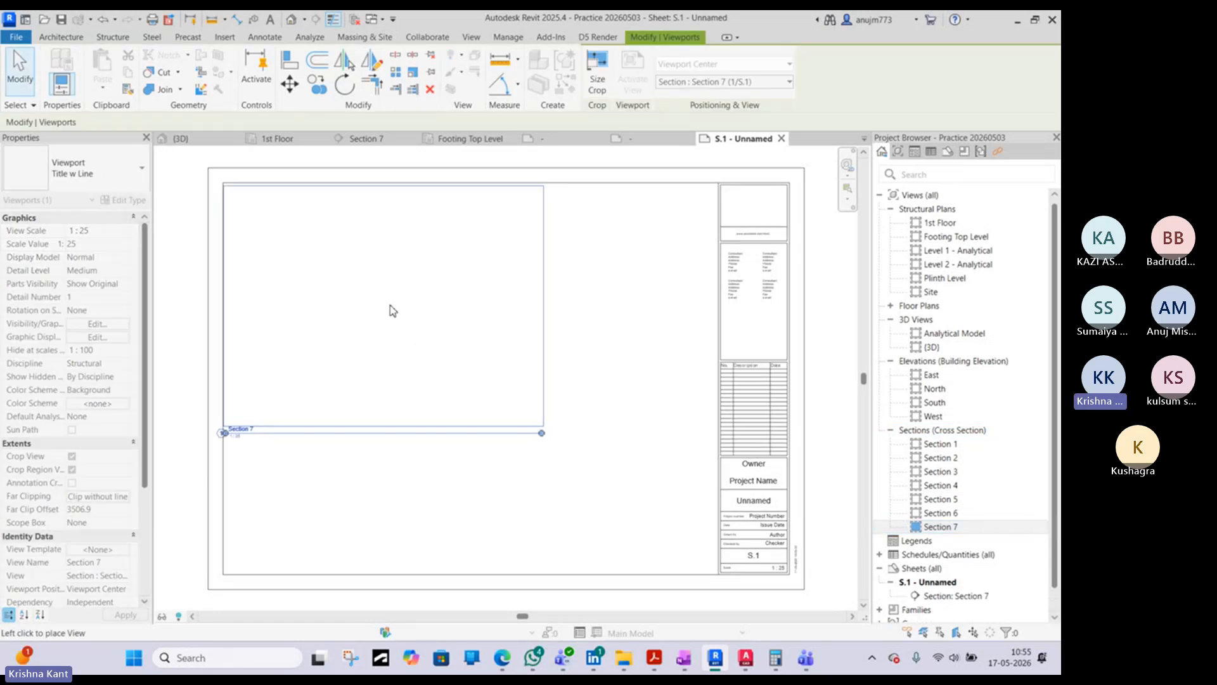
pyautogui.click(403, 314)
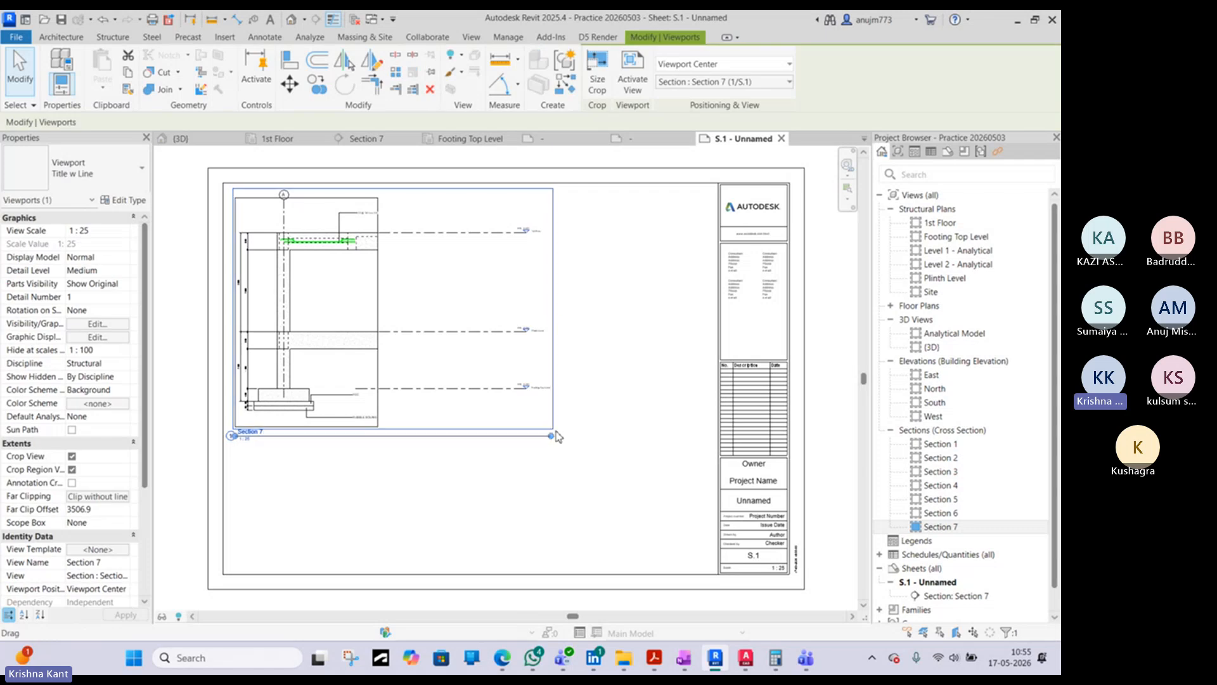
pyautogui.moveTo(556, 440); pyautogui.dragTo(272, 436)
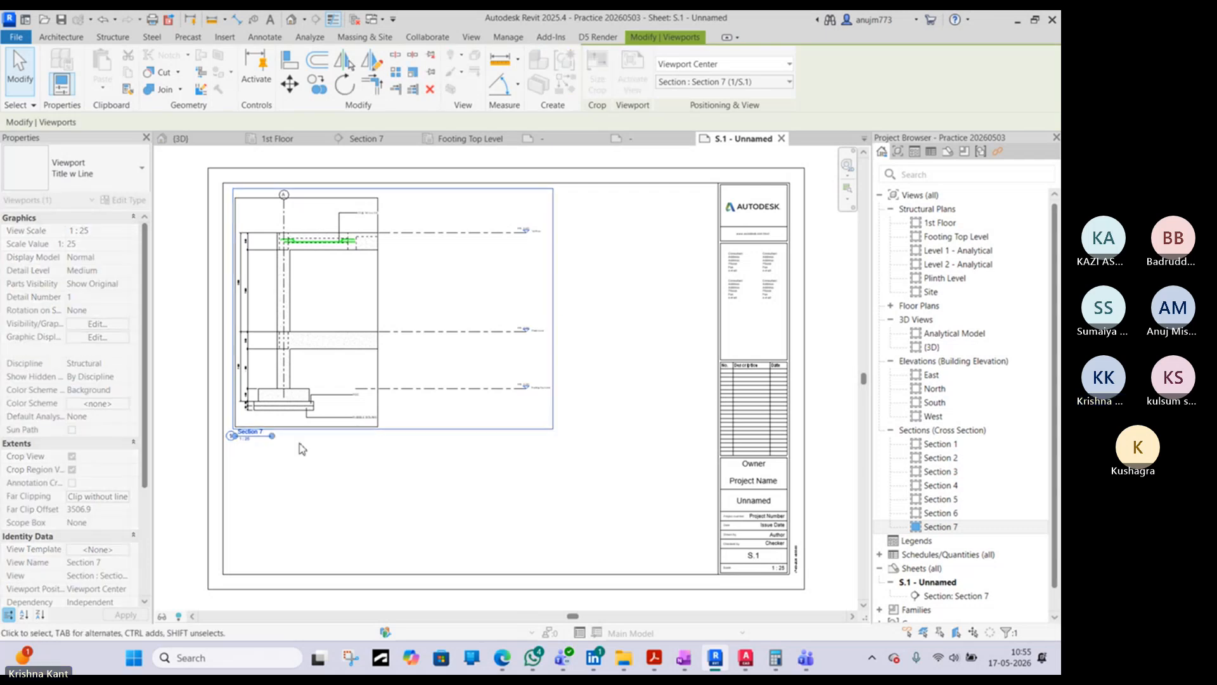
pyautogui.click(300, 445)
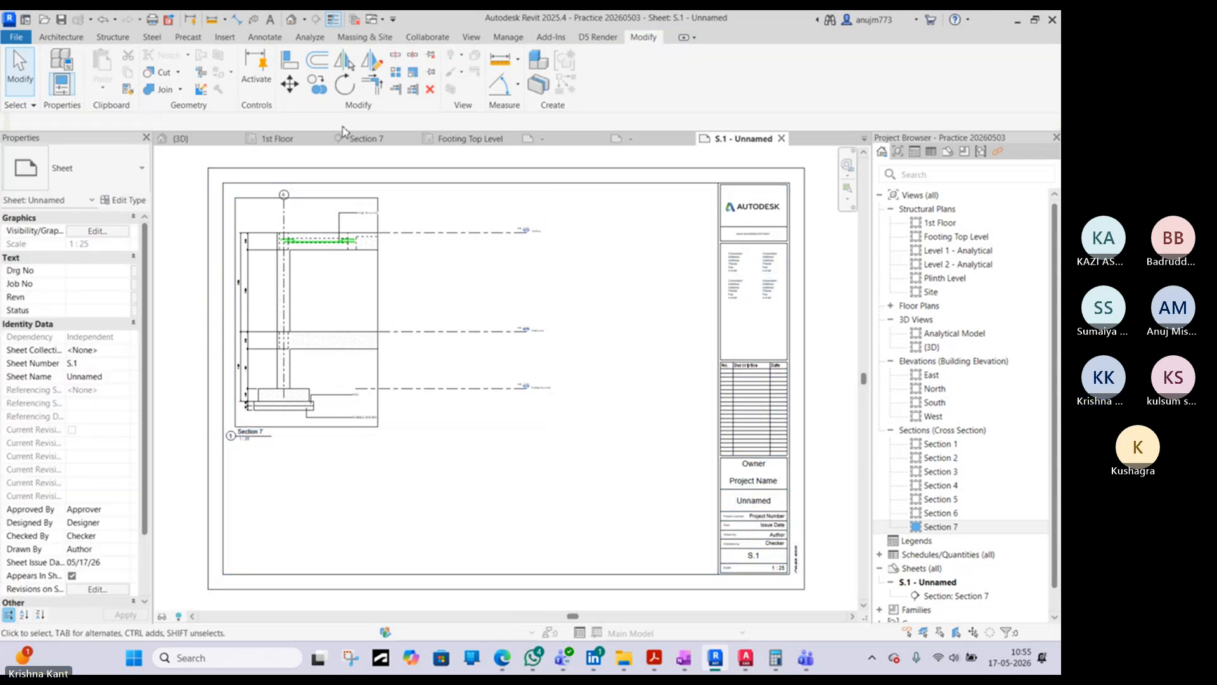
# - Shorten the level lines in Section 7 so their heads sit just right of the crop region, returning to sheet S.1
pyautogui.click(368, 146)
pyautogui.click(833, 242)
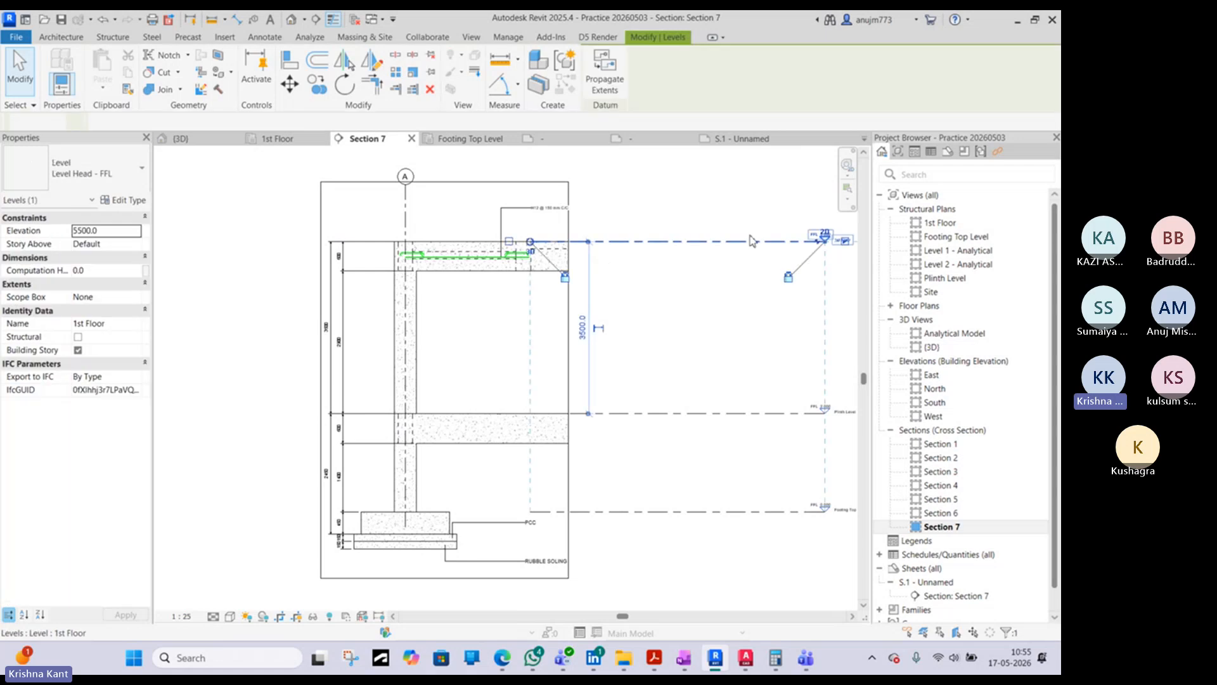
pyautogui.moveTo(829, 246); pyautogui.dragTo(618, 242)
pyautogui.click(516, 156)
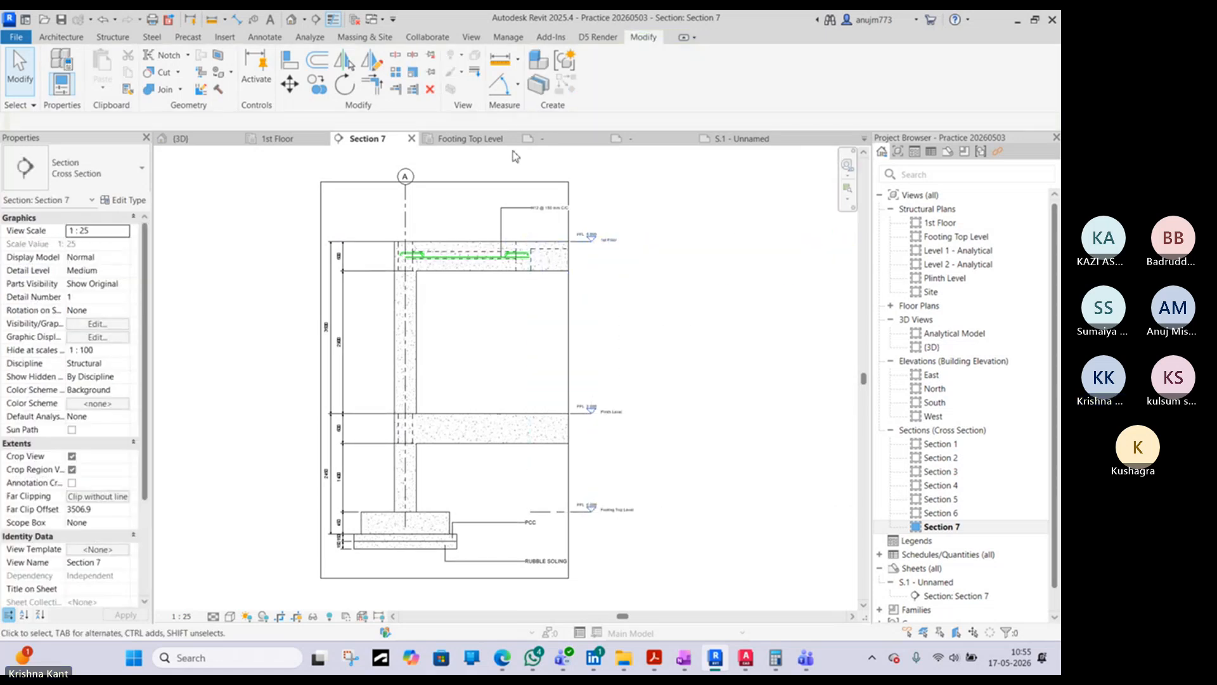
pyautogui.click(755, 140)
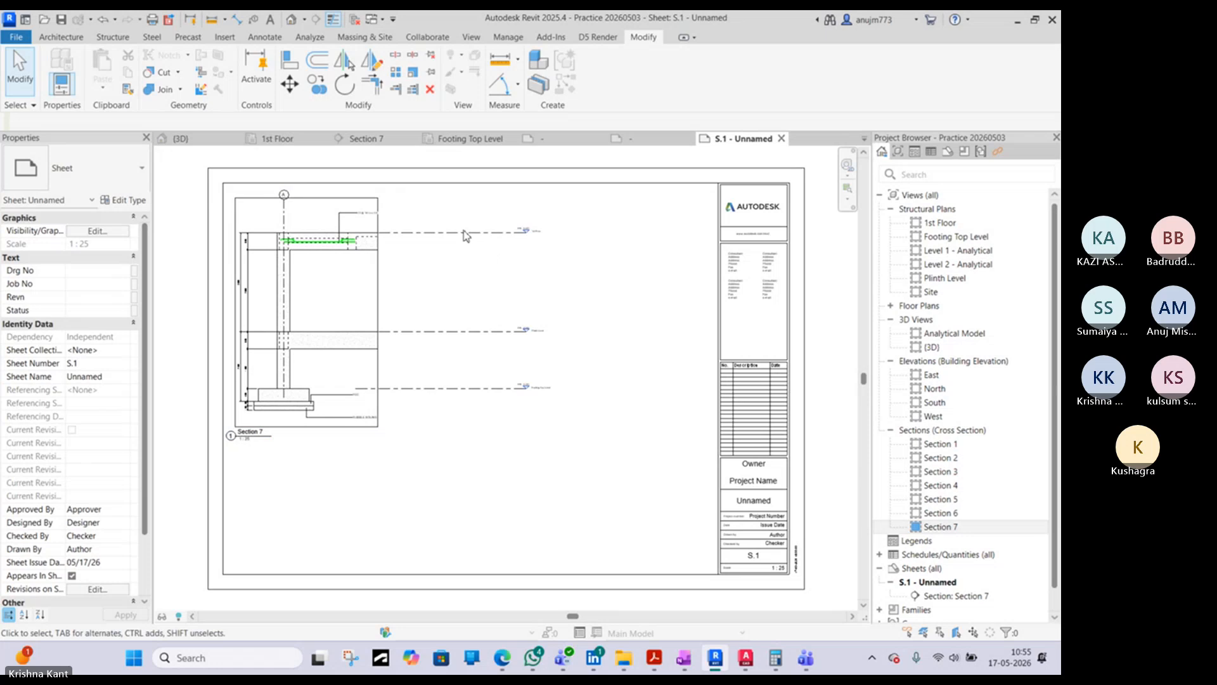
pyautogui.click(402, 240)
pyautogui.click(492, 286)
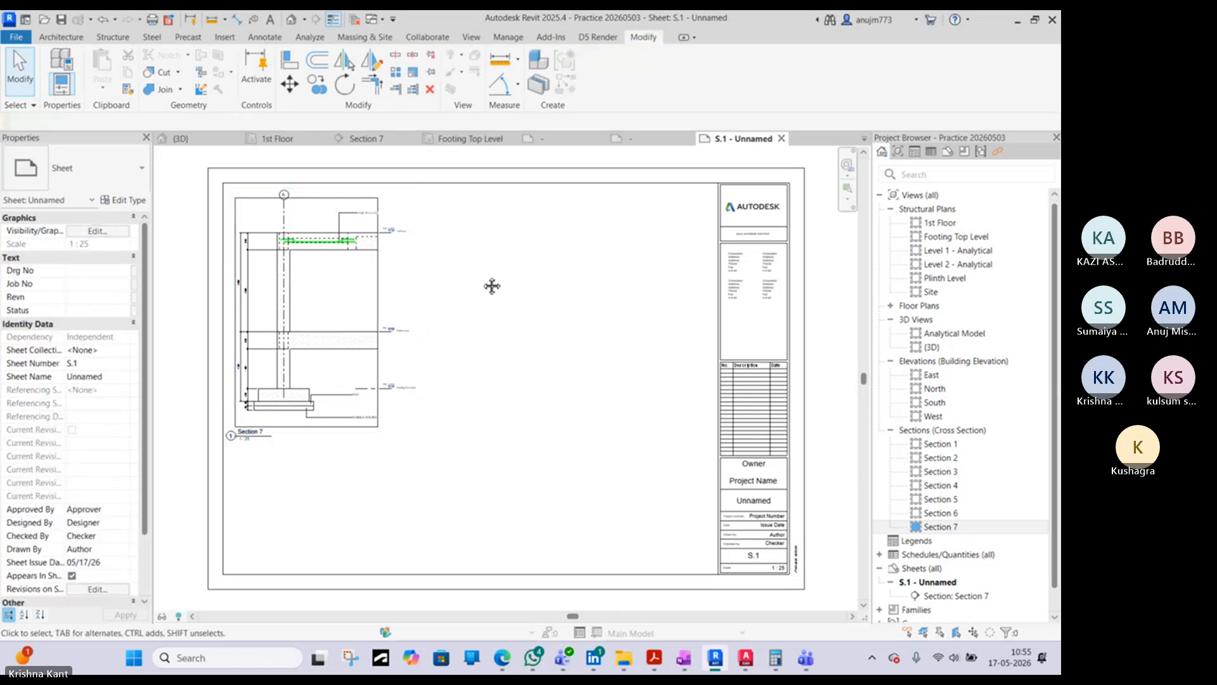
pyautogui.scroll(3, 481, 327)
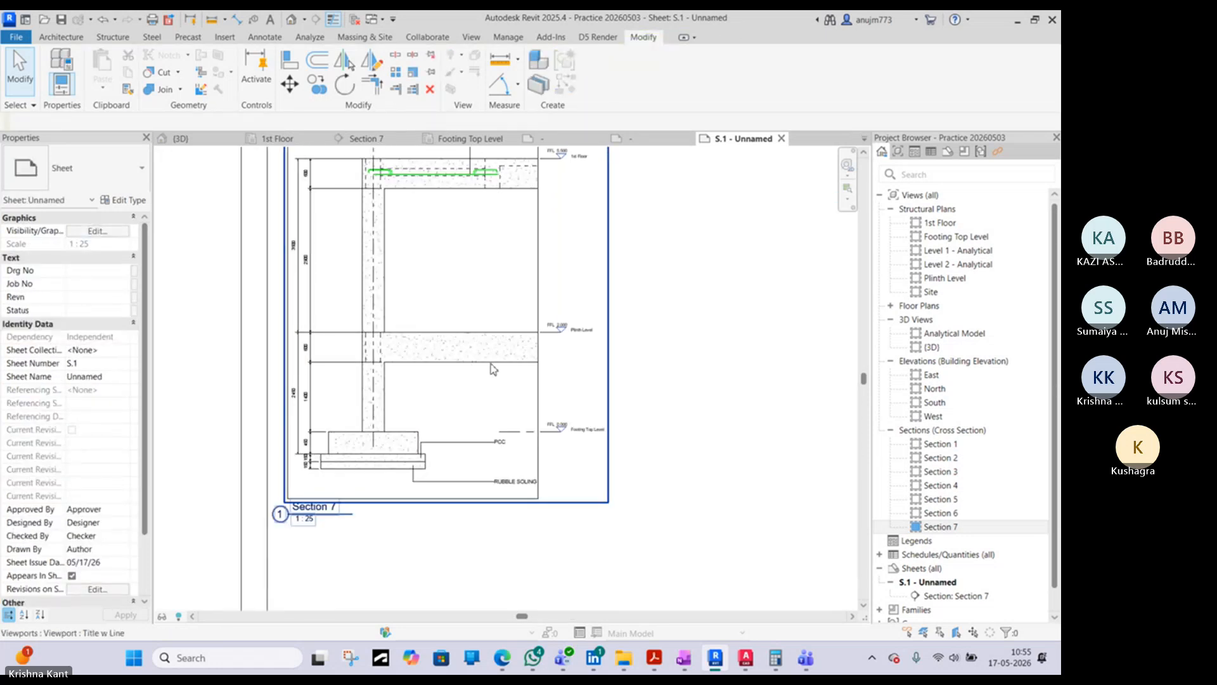
pyautogui.scroll(-4, 619, 329)
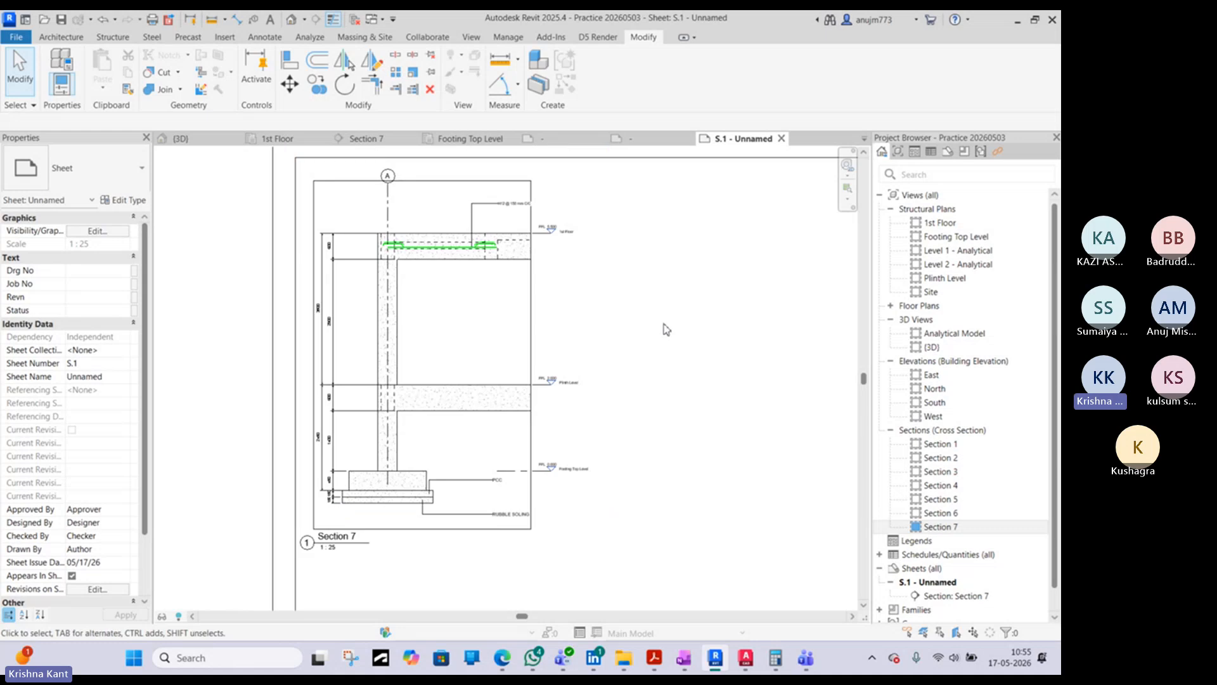
# - Try a view scale of 1:100 on the sheet's Section 7 viewport and undo the change
pyautogui.click(576, 331)
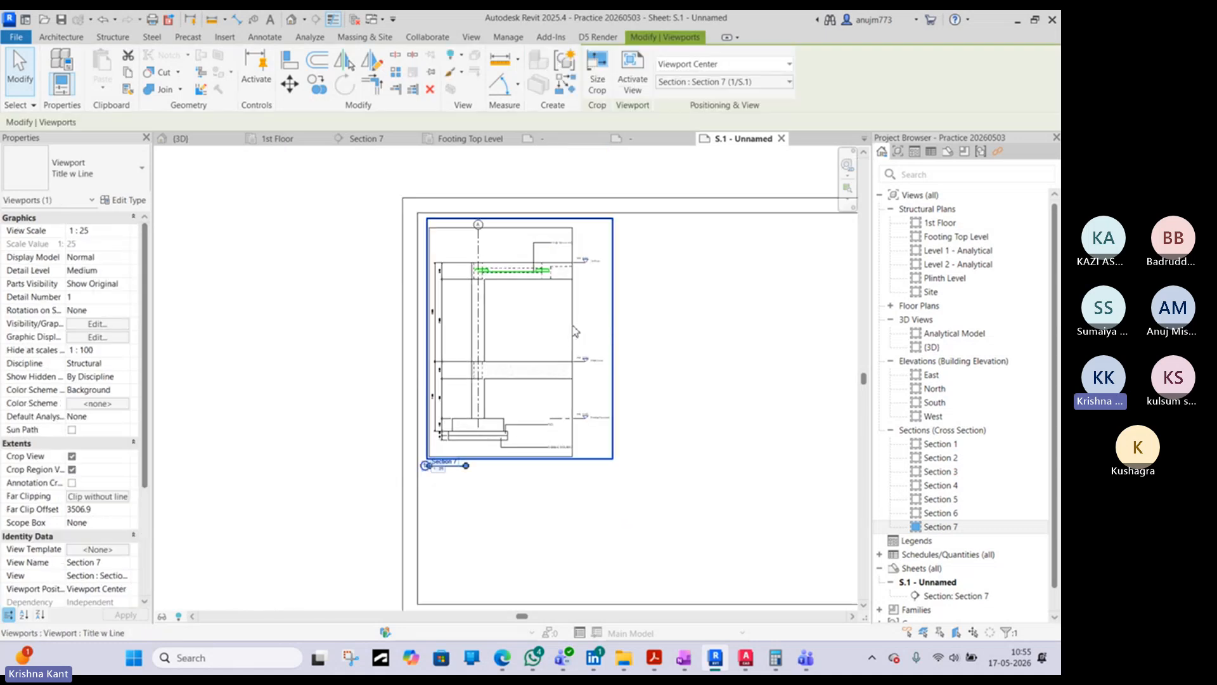
pyautogui.click(124, 232)
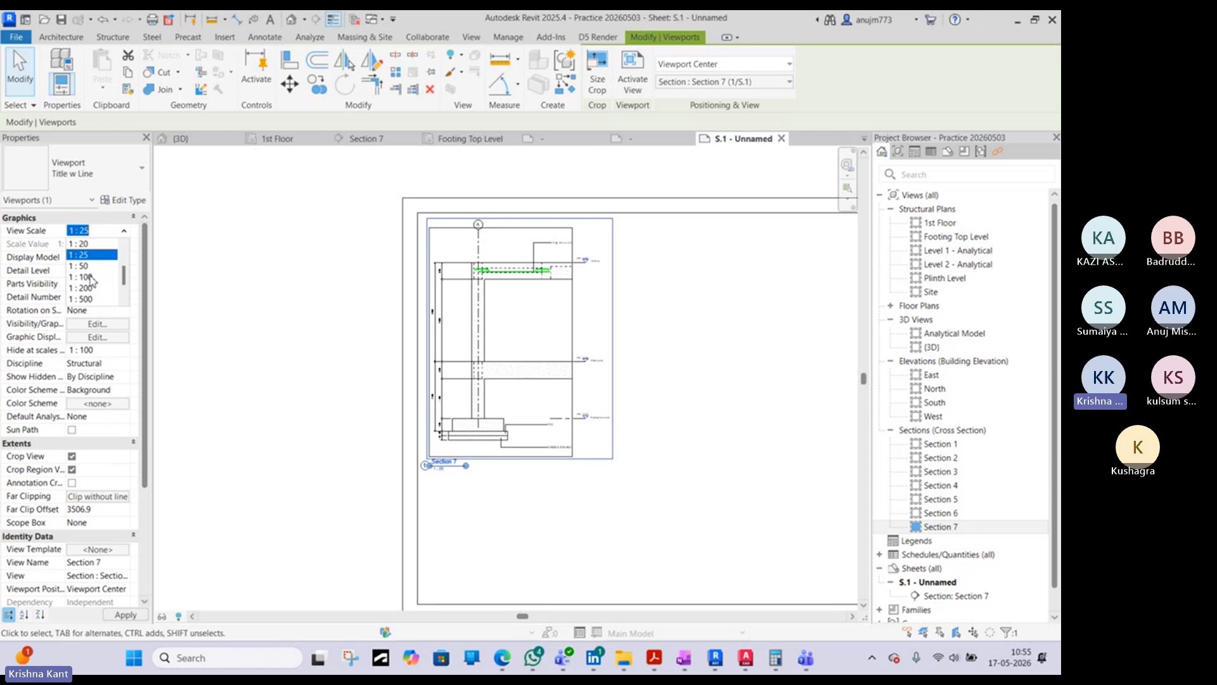
pyautogui.click(91, 278)
pyautogui.scroll(3, 471, 443)
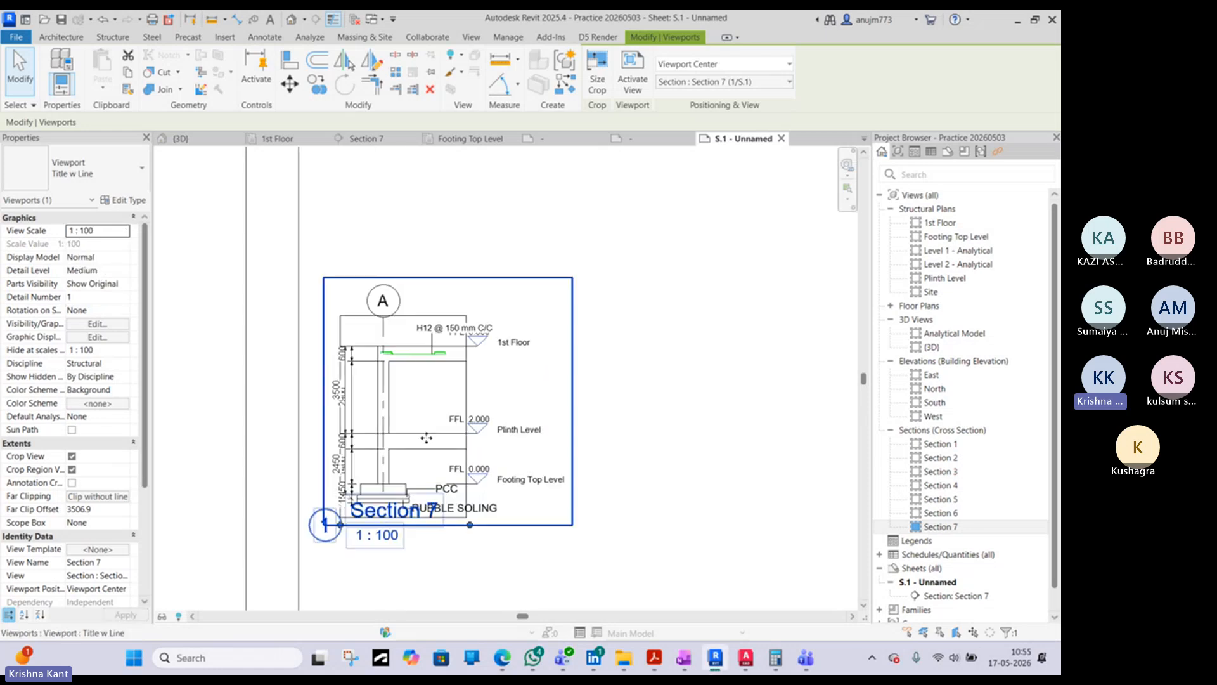
pyautogui.scroll(-5, 539, 380)
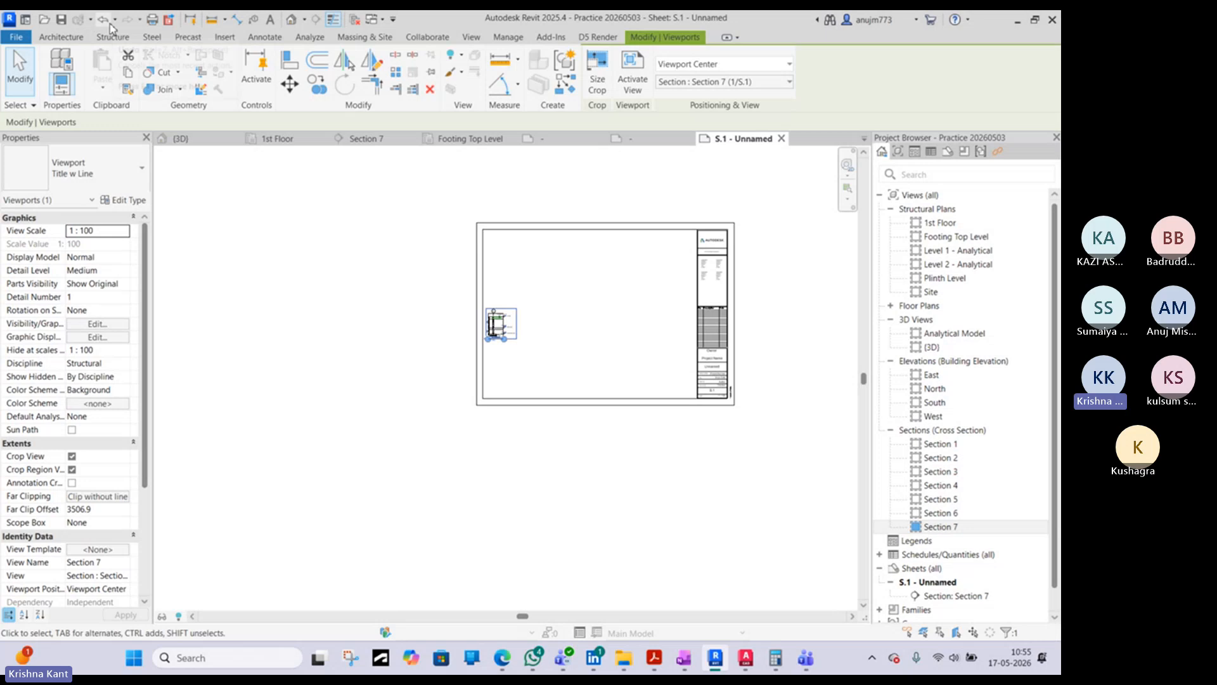
pyautogui.click(593, 270)
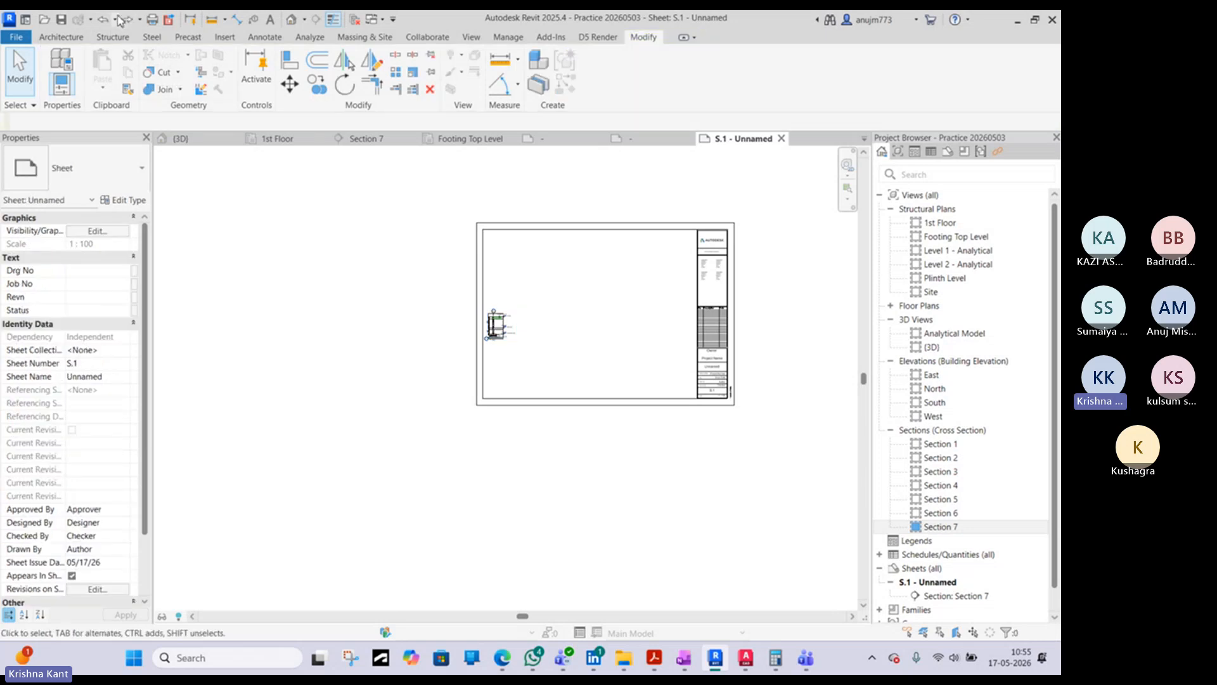
pyautogui.click(106, 21)
# - Examine the Section 7 viewport's title and scale on the sheet, and switch to the Footing Top Level plan
pyautogui.scroll(6, 500, 334)
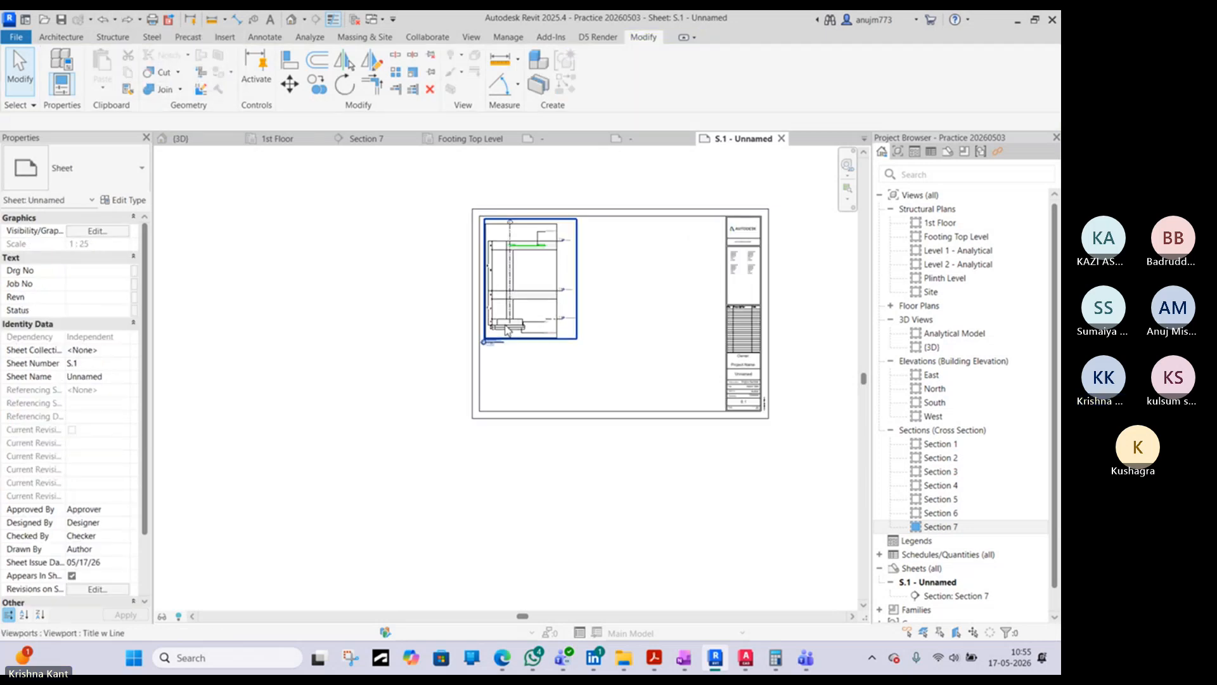
pyautogui.scroll(-5, 491, 384)
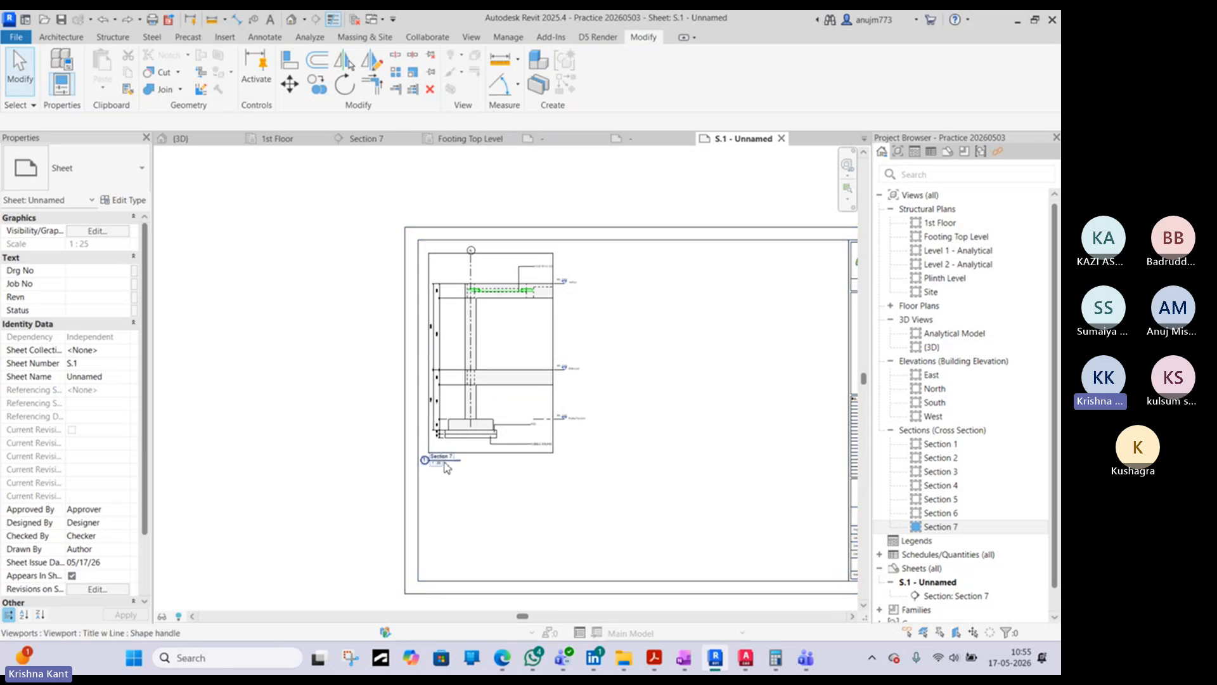
pyautogui.scroll(5, 444, 479)
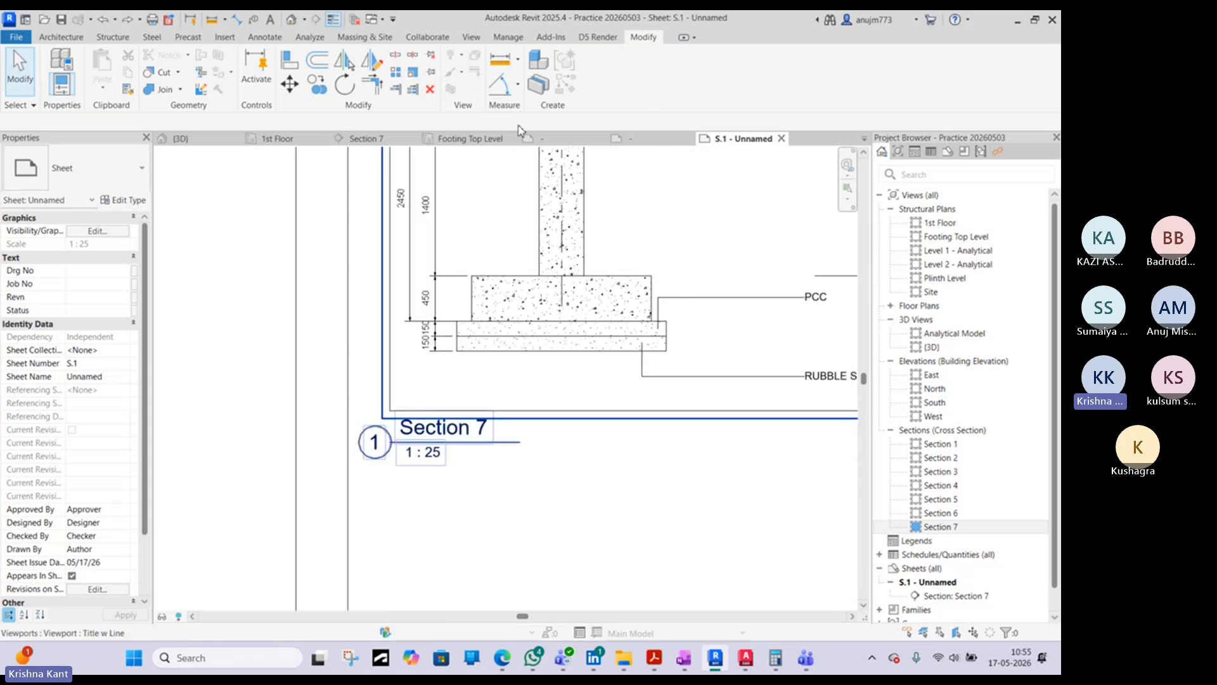
pyautogui.click(492, 139)
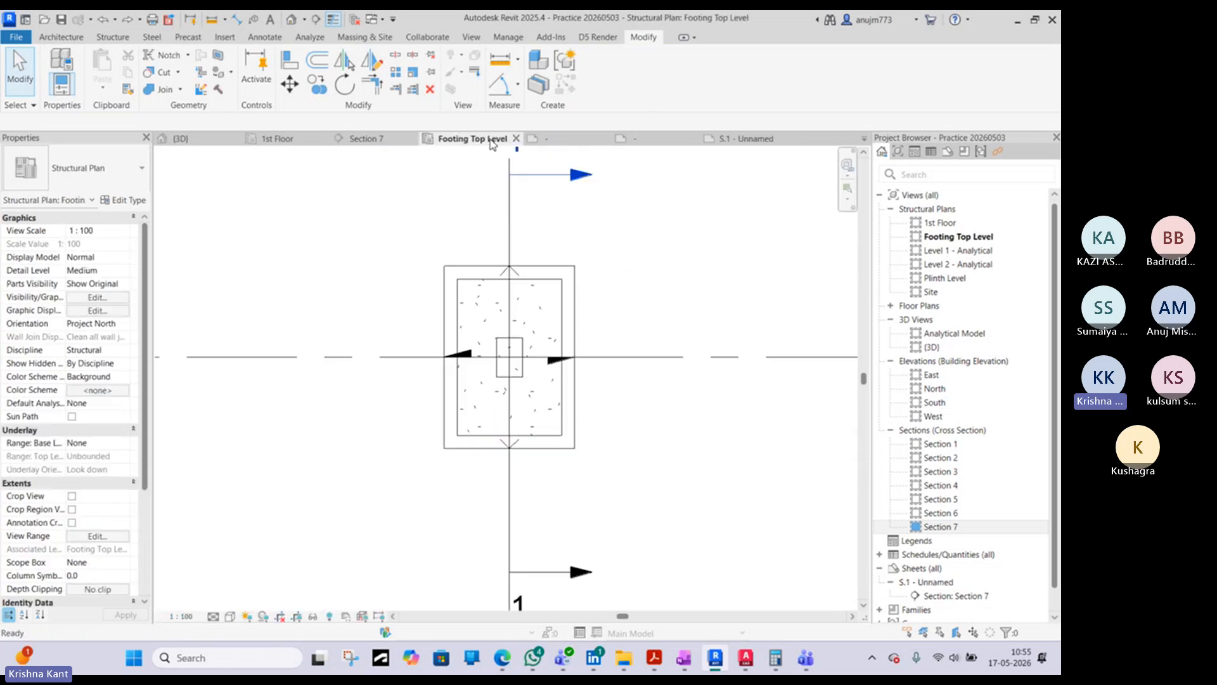
# - Return to the Section 7 view and examine its footing, plinth beam and level markers
pyautogui.click(348, 139)
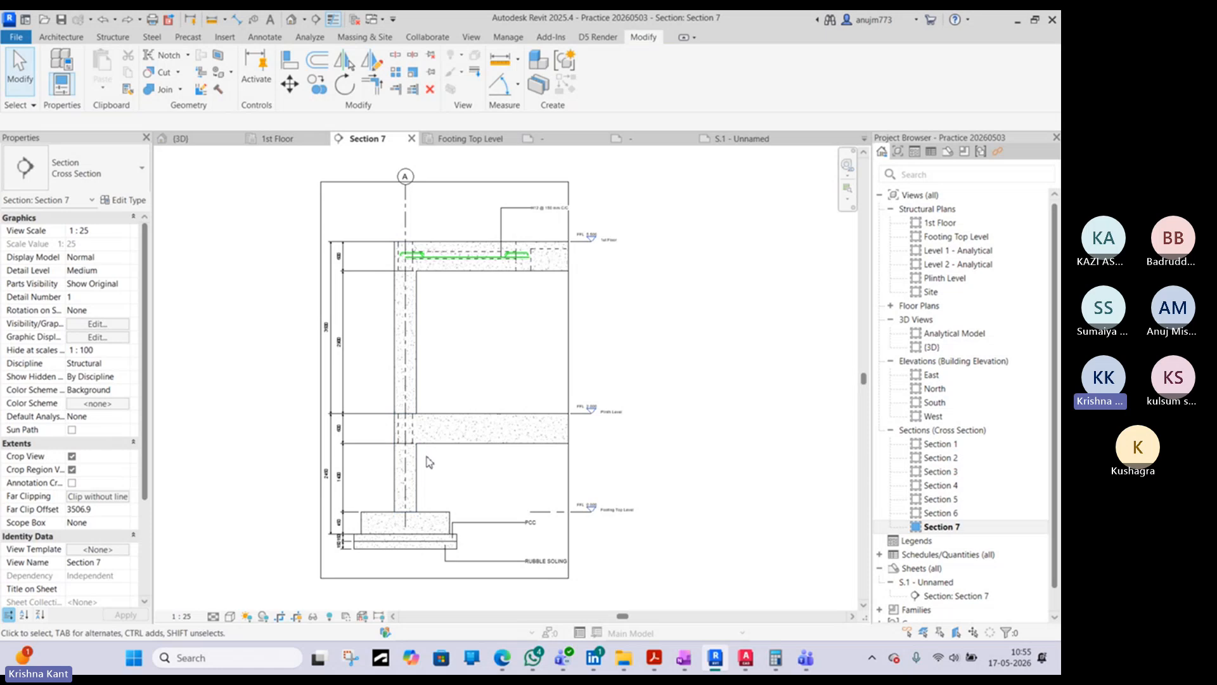
pyautogui.scroll(3, 404, 511)
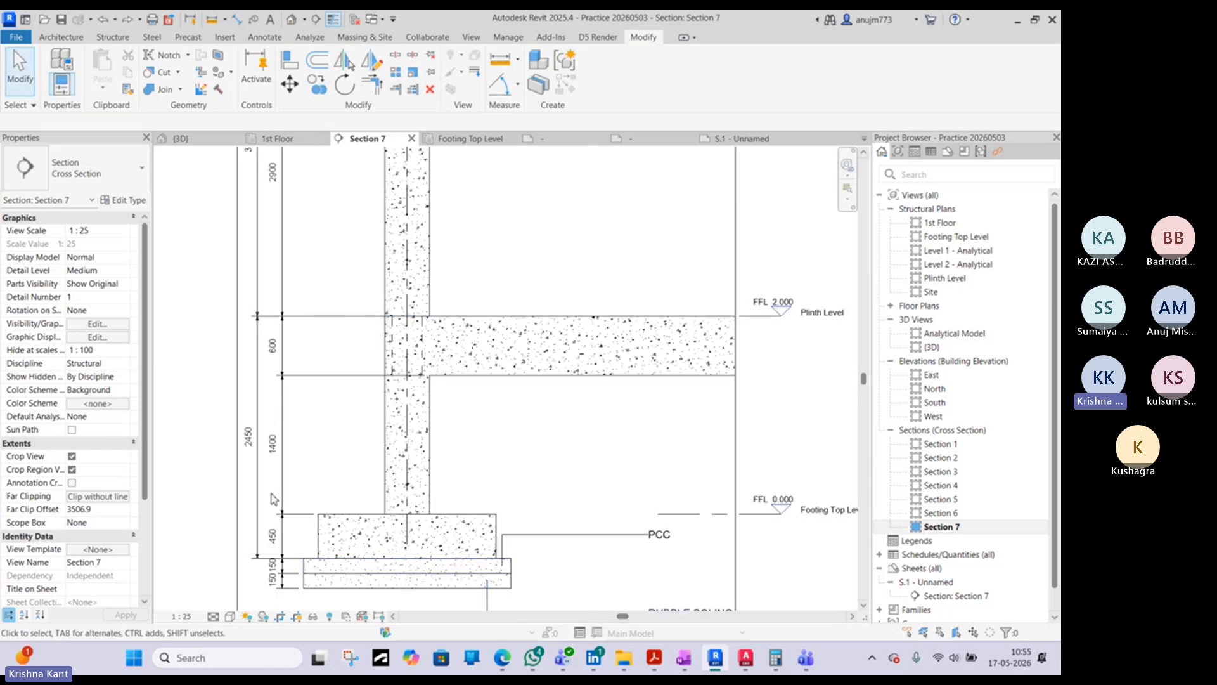
pyautogui.moveTo(326, 482); pyautogui.dragTo(327, 414, button='middle')
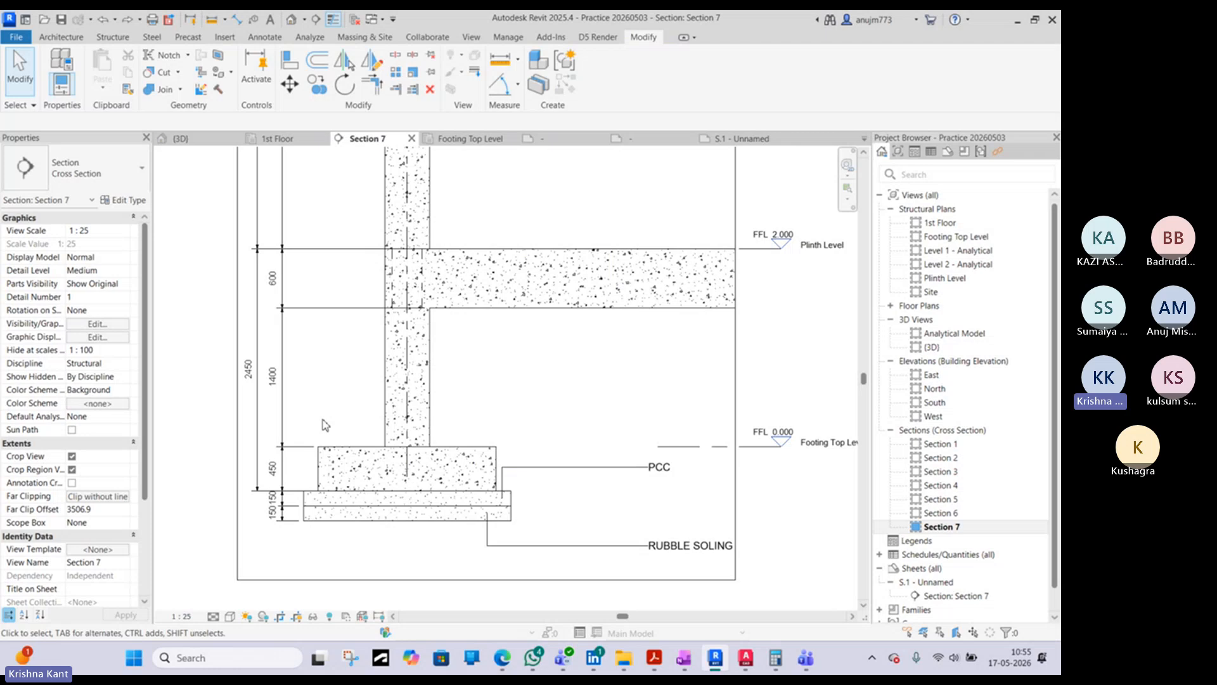
# - Switch to AutoCAD and look over the plans and cross section in the two warehouse structural detail drawings
pyautogui.click(742, 659)
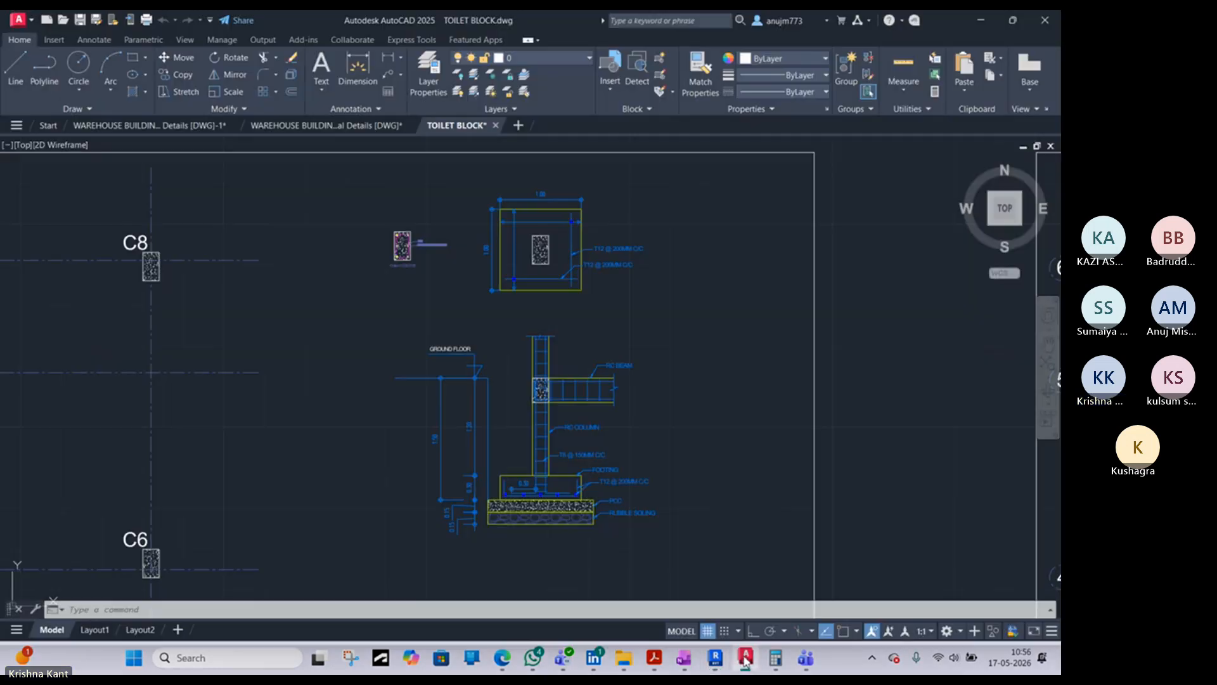
pyautogui.click(313, 126)
pyautogui.scroll(7, 364, 306)
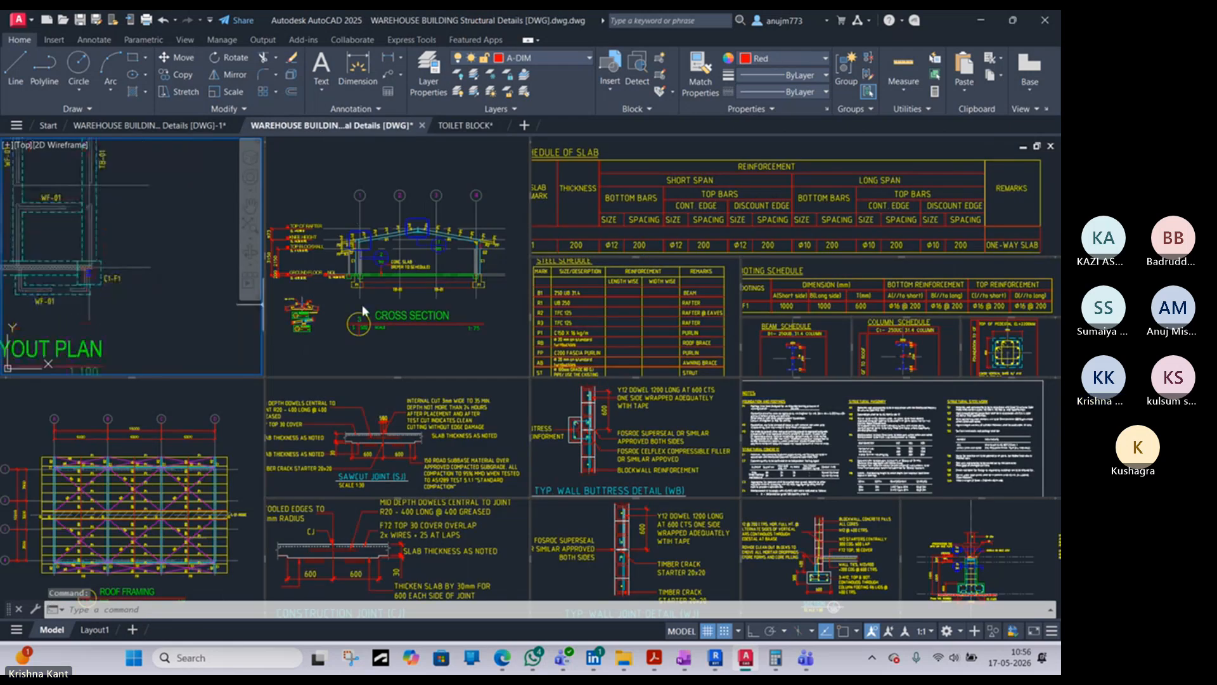
pyautogui.scroll(-7, 363, 305)
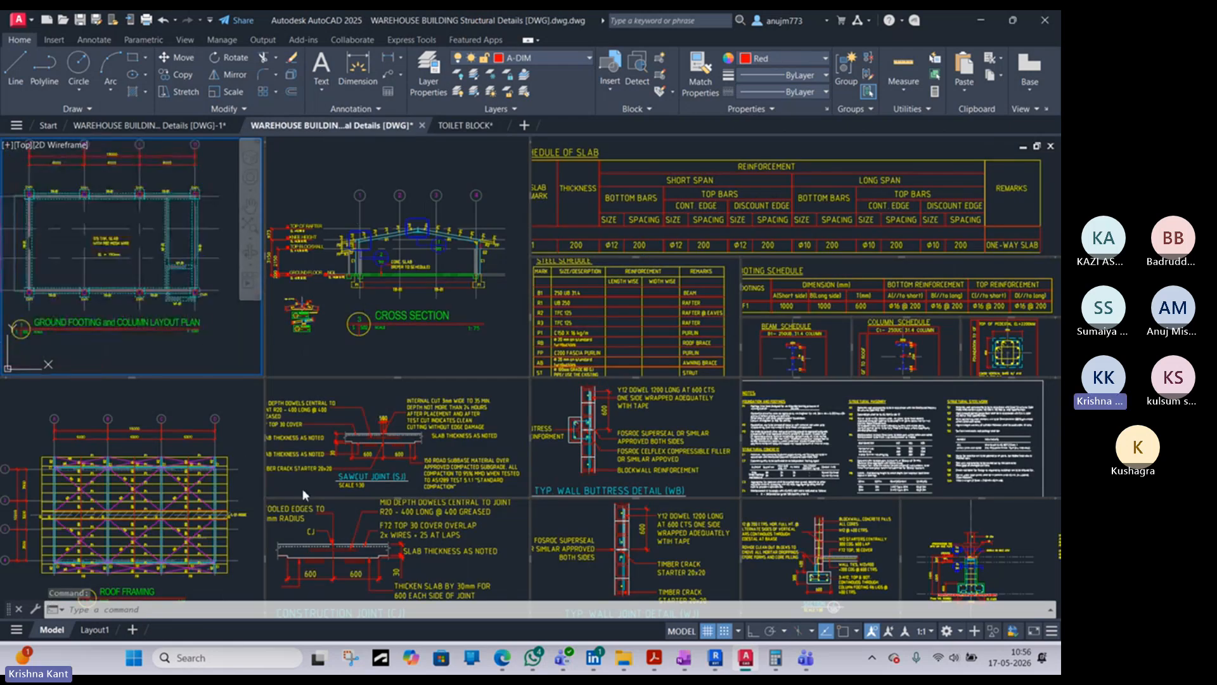
pyautogui.scroll(2, 311, 488)
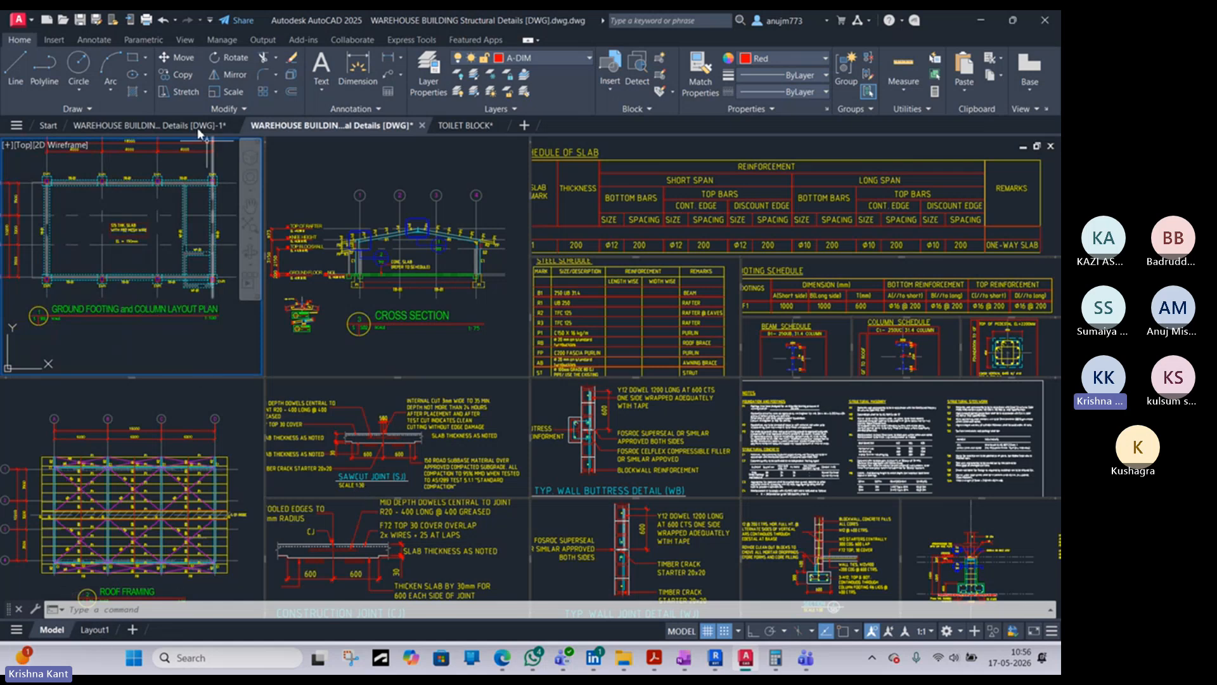
pyautogui.click(173, 125)
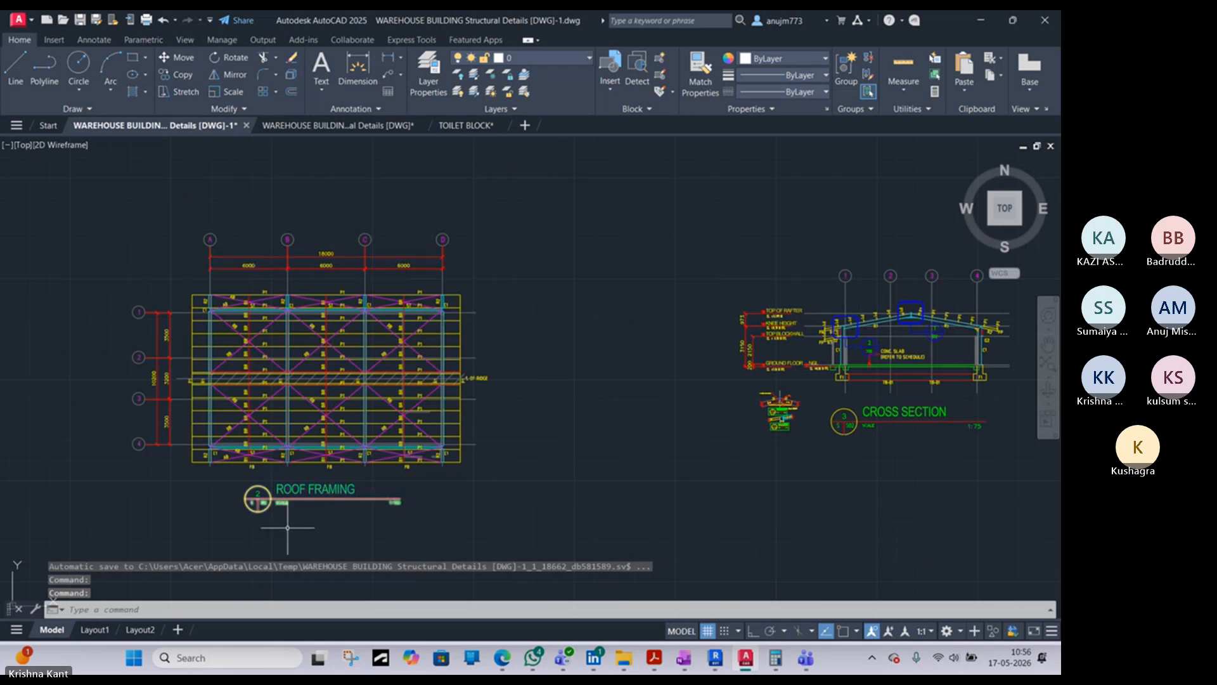
pyautogui.scroll(5, 266, 497)
pyautogui.scroll(-4, 249, 500)
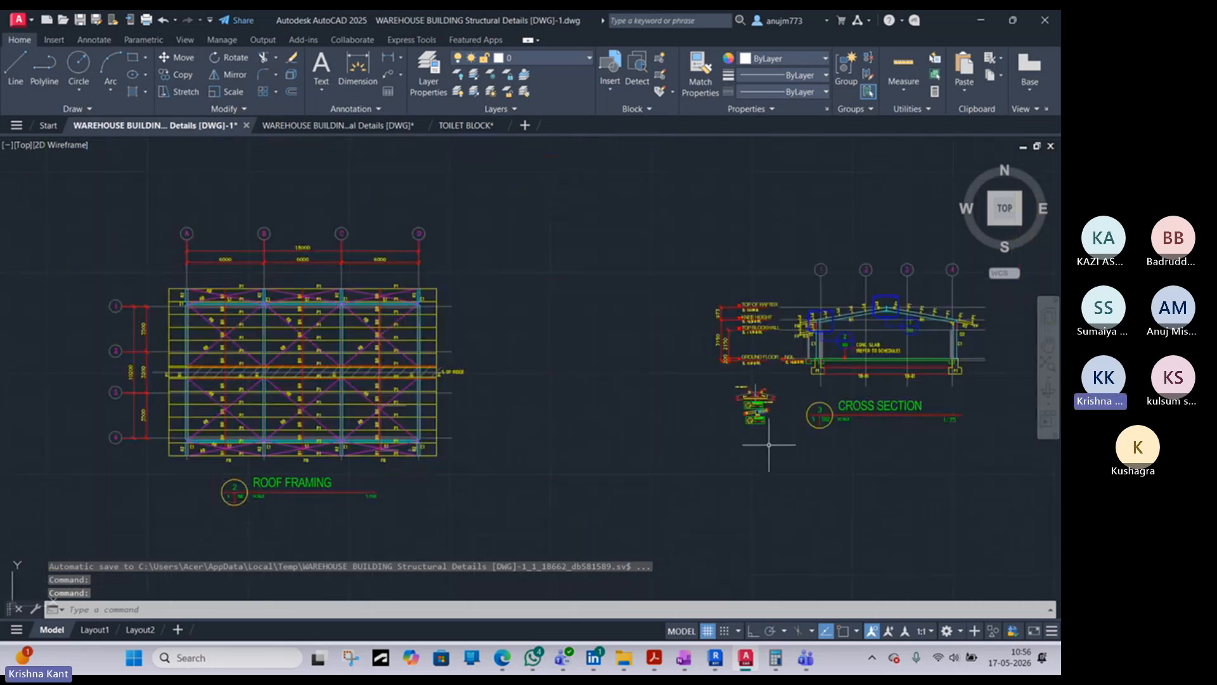
pyautogui.scroll(-2, 684, 334)
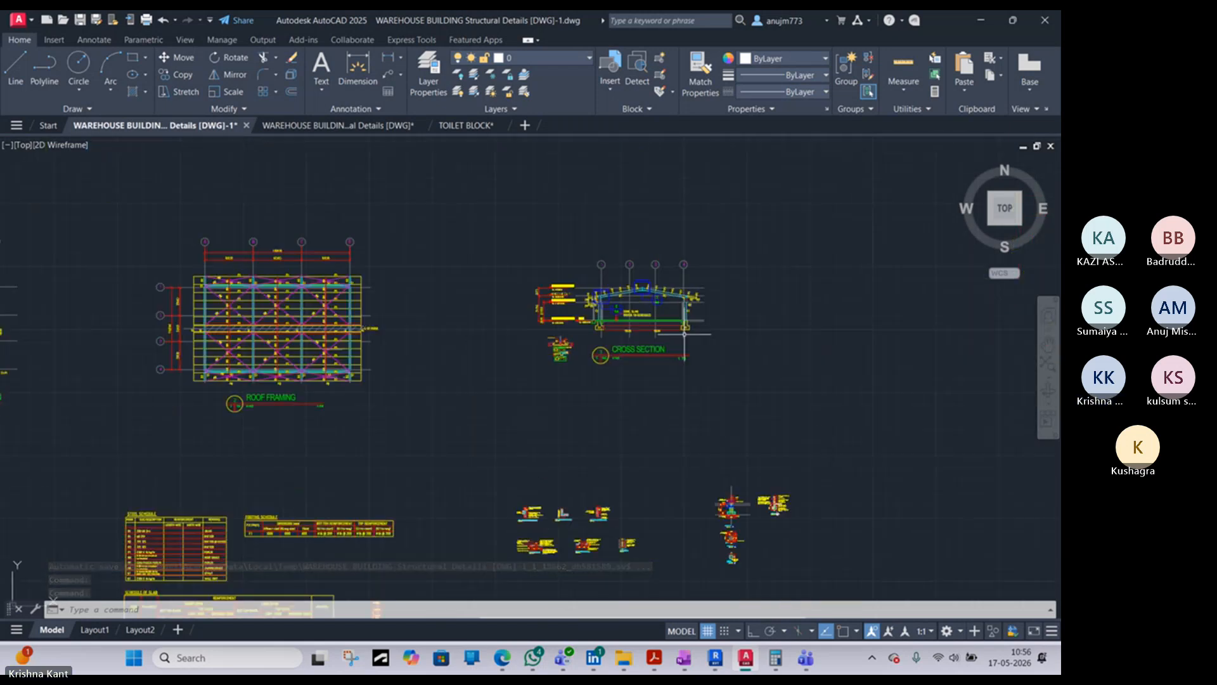
pyautogui.scroll(-6, 685, 333)
# - Examine the scales noted under the sawcut joint, construction joint, wall joint and wall buttress details
pyautogui.scroll(5, 620, 370)
pyautogui.scroll(5, 821, 322)
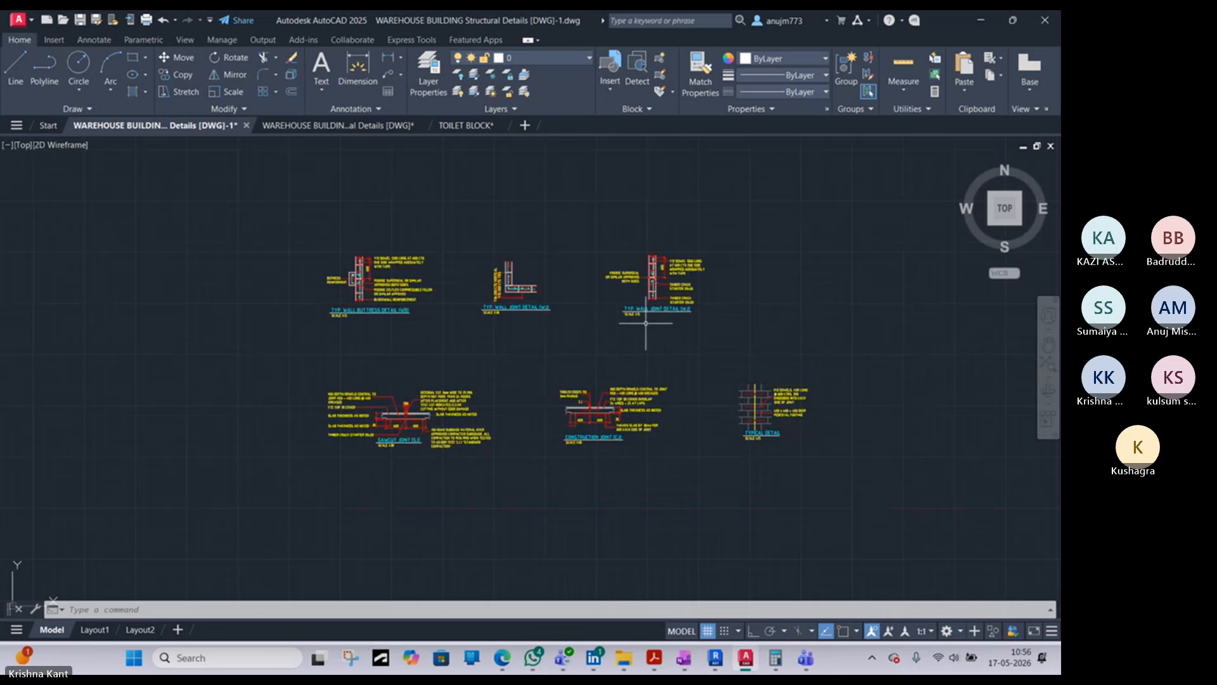
pyautogui.scroll(4, 425, 428)
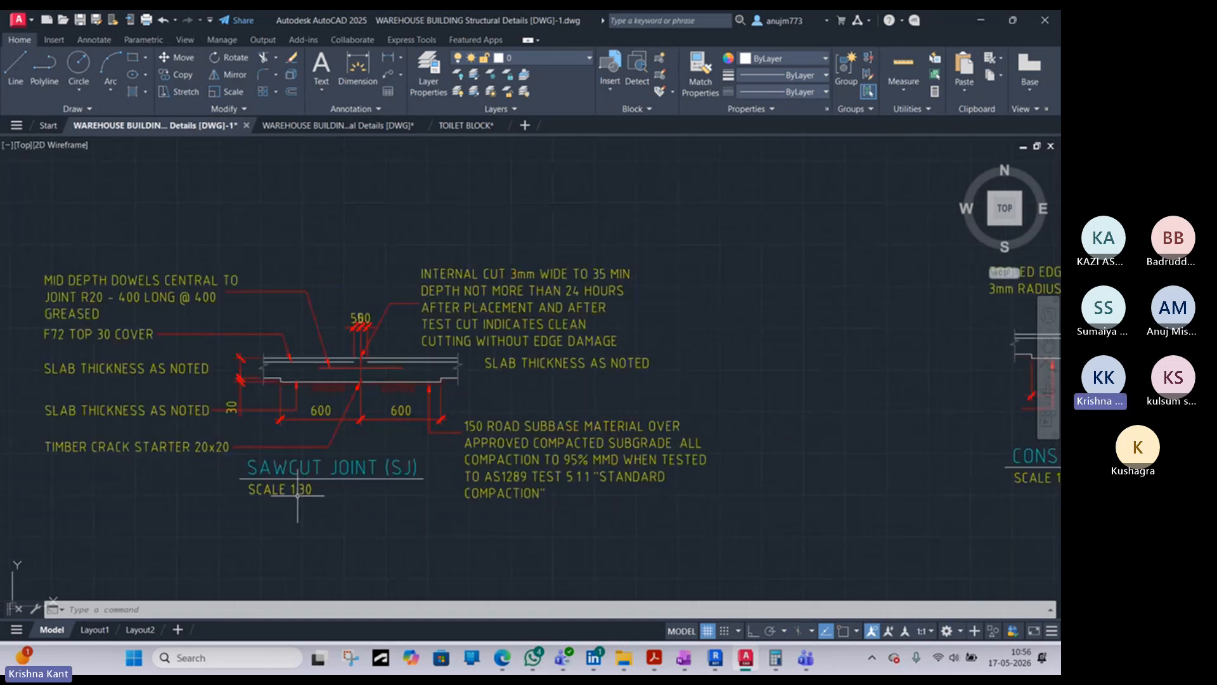
pyautogui.scroll(-1, 296, 501)
pyautogui.scroll(1, 563, 435)
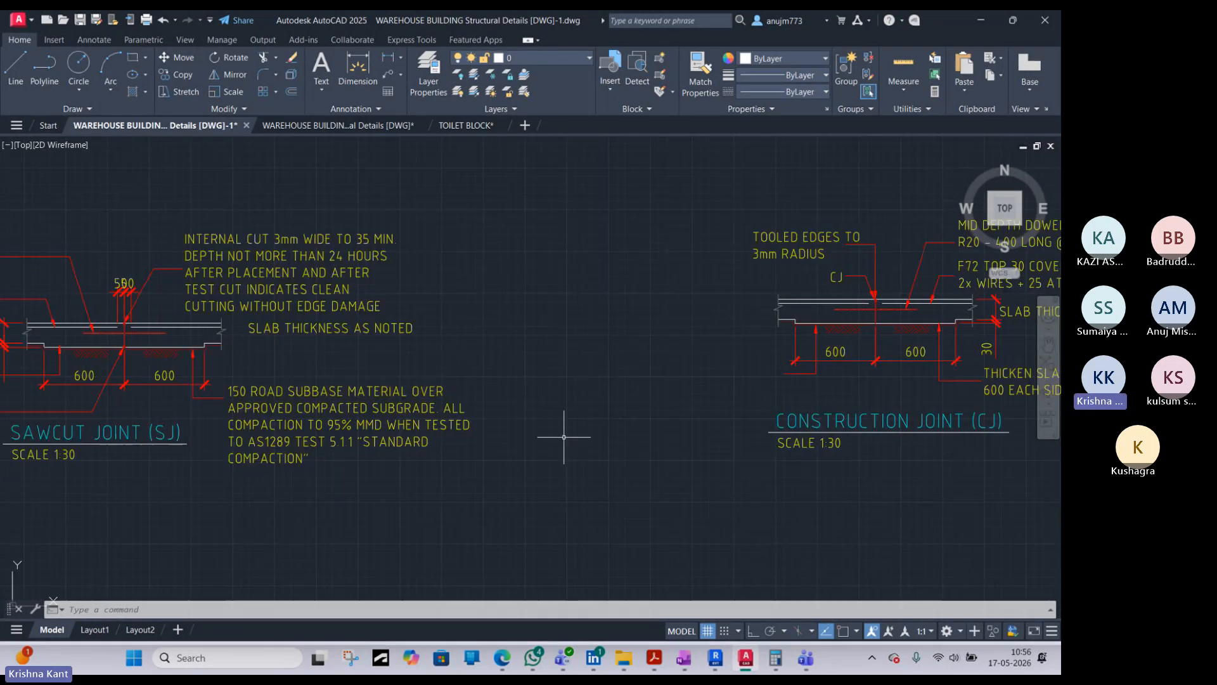
pyautogui.scroll(-3, 878, 431)
pyautogui.moveTo(879, 431); pyautogui.dragTo(530, 463, button='middle')
pyautogui.scroll(5, 558, 264)
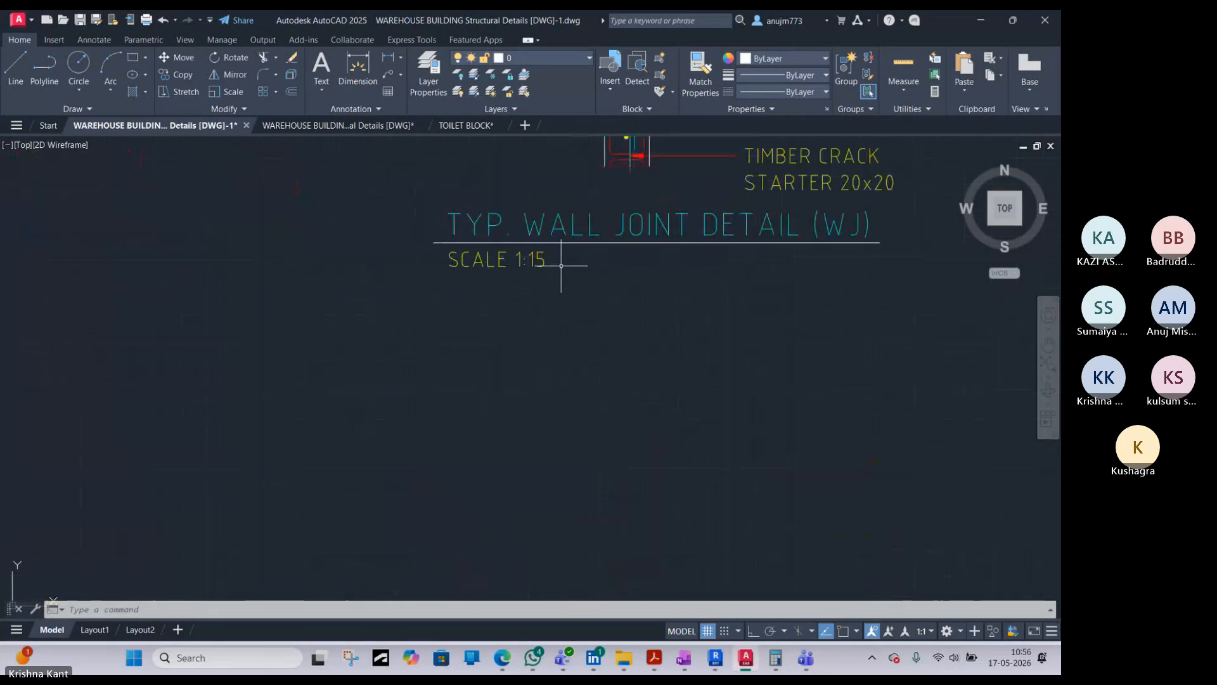
pyautogui.scroll(-5, 520, 441)
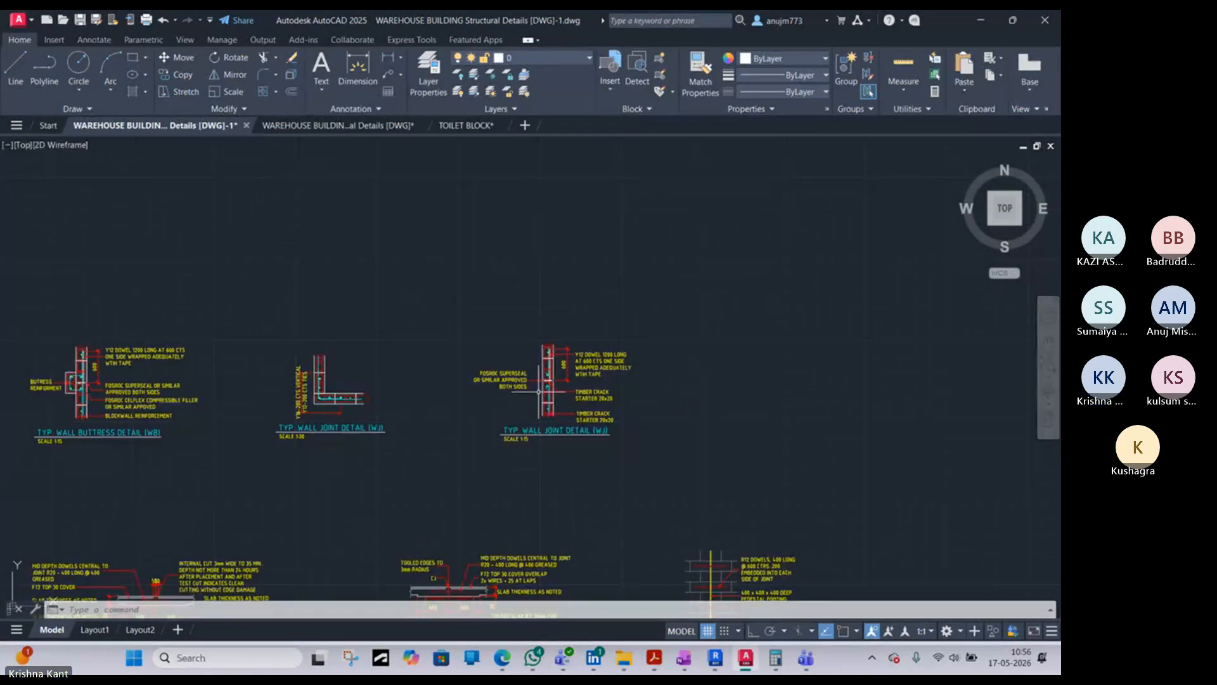
pyautogui.scroll(3, 257, 435)
pyautogui.scroll(-4, 444, 436)
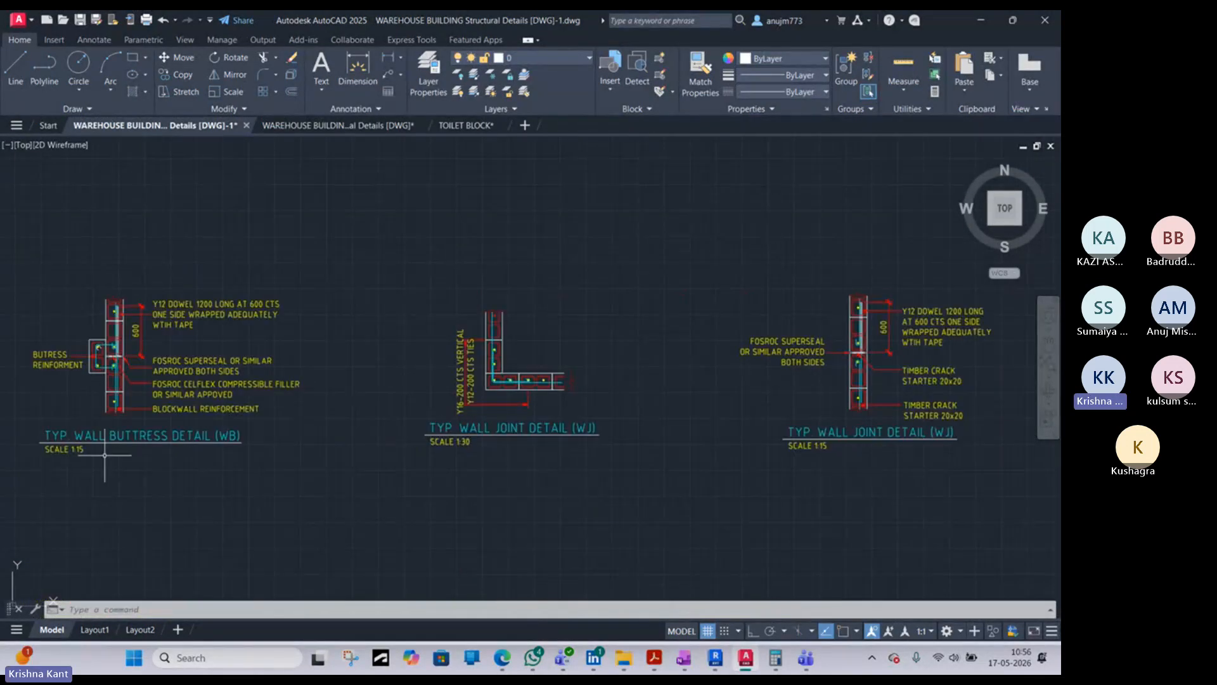
pyautogui.scroll(4, 92, 446)
pyautogui.moveTo(92, 447); pyautogui.dragTo(278, 527, button='middle')
pyautogui.scroll(-6, 220, 447)
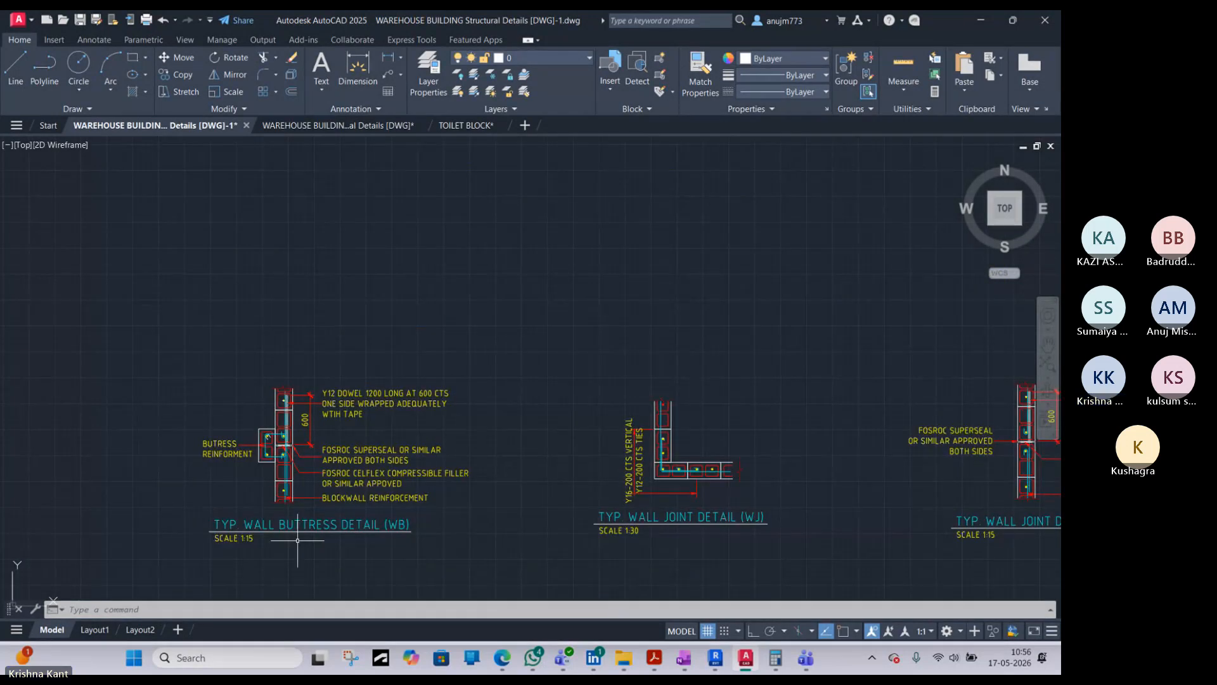
# - Examine the scales noted under footing Section 01, Sections 1A and 1B, and the block wall footing section
pyautogui.moveTo(808, 504); pyautogui.dragTo(532, 448, button='middle')
pyautogui.scroll(6, 784, 480)
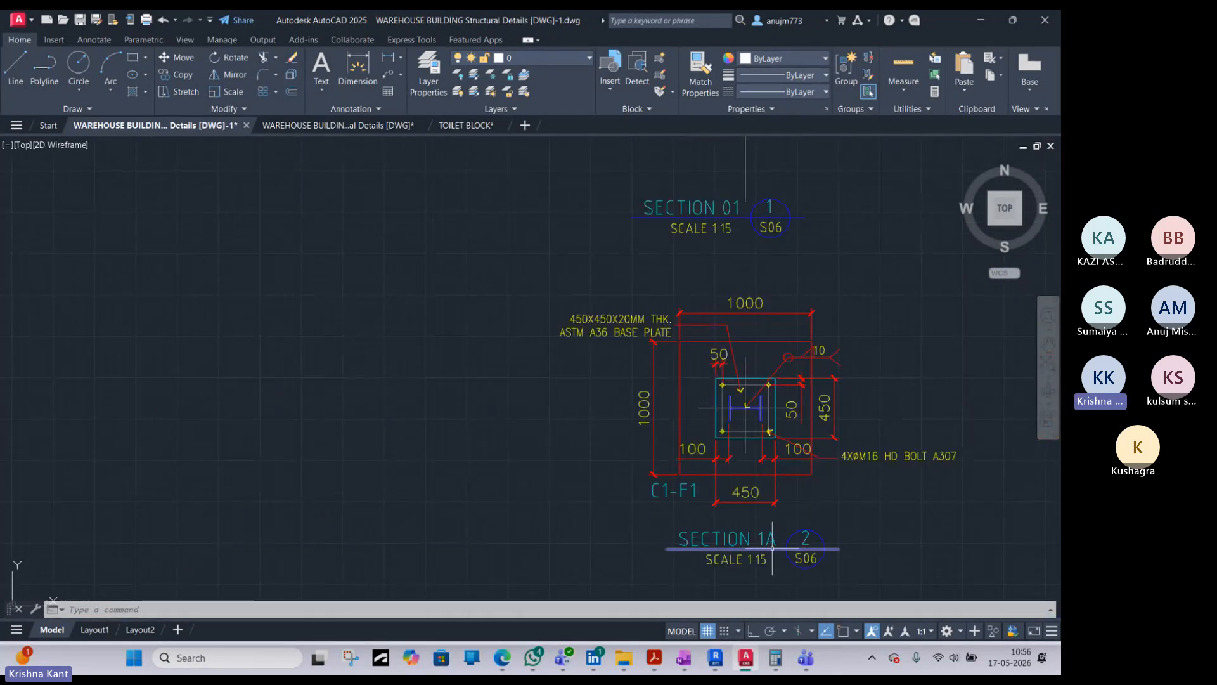
pyautogui.moveTo(769, 466); pyautogui.dragTo(709, 316, button='middle')
pyautogui.moveTo(695, 408); pyautogui.dragTo(649, 281, button='middle')
pyautogui.scroll(2, 649, 279)
pyautogui.moveTo(644, 406); pyautogui.dragTo(610, 228, button='middle')
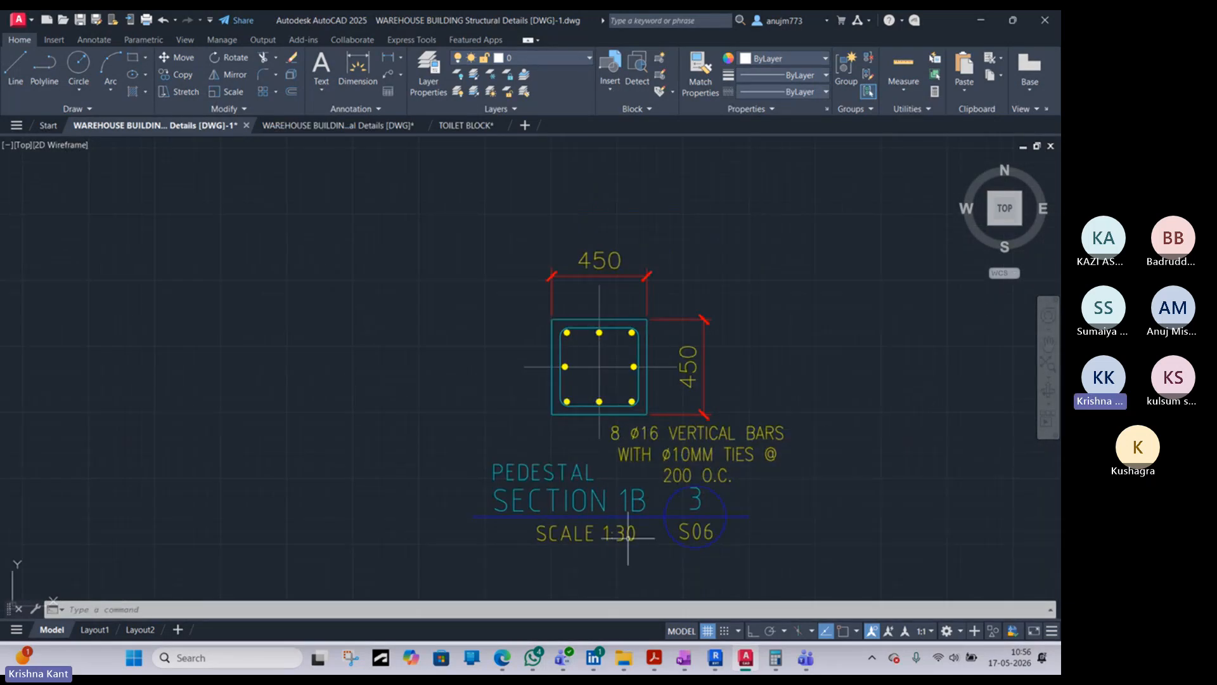
pyautogui.scroll(-5, 627, 535)
pyautogui.scroll(-2, 625, 275)
pyautogui.moveTo(624, 276)
pyautogui.mouseDown(button='middle')
pyautogui.moveTo(637, 384)
pyautogui.moveTo(589, 320)
pyautogui.mouseUp(button='middle')
pyautogui.scroll(8, 633, 340)
pyautogui.scroll(-2, 632, 353)
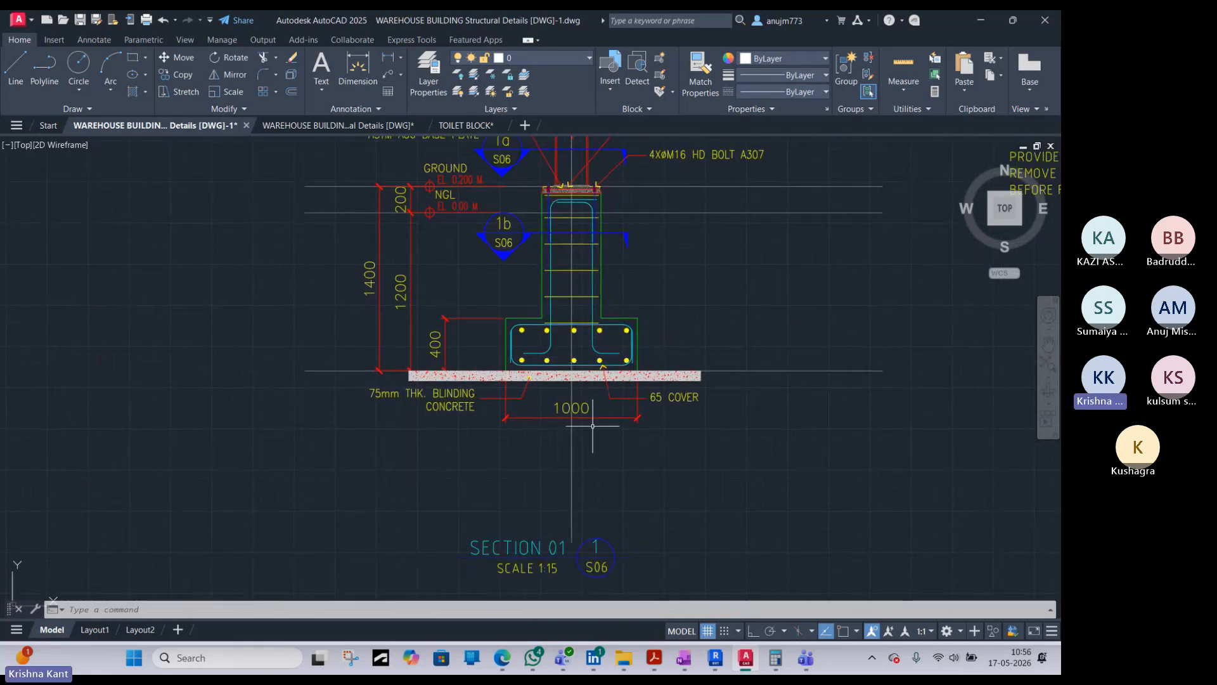
pyautogui.scroll(-3, 776, 252)
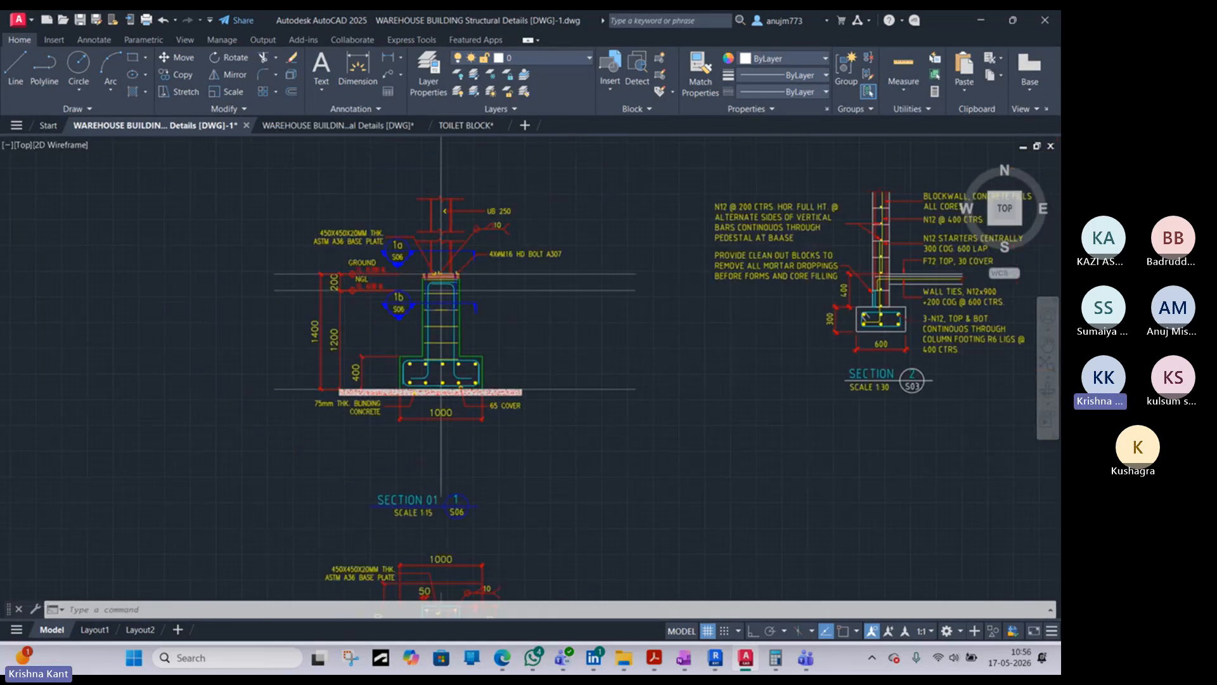
pyautogui.scroll(3, 769, 293)
pyautogui.scroll(-5, 758, 305)
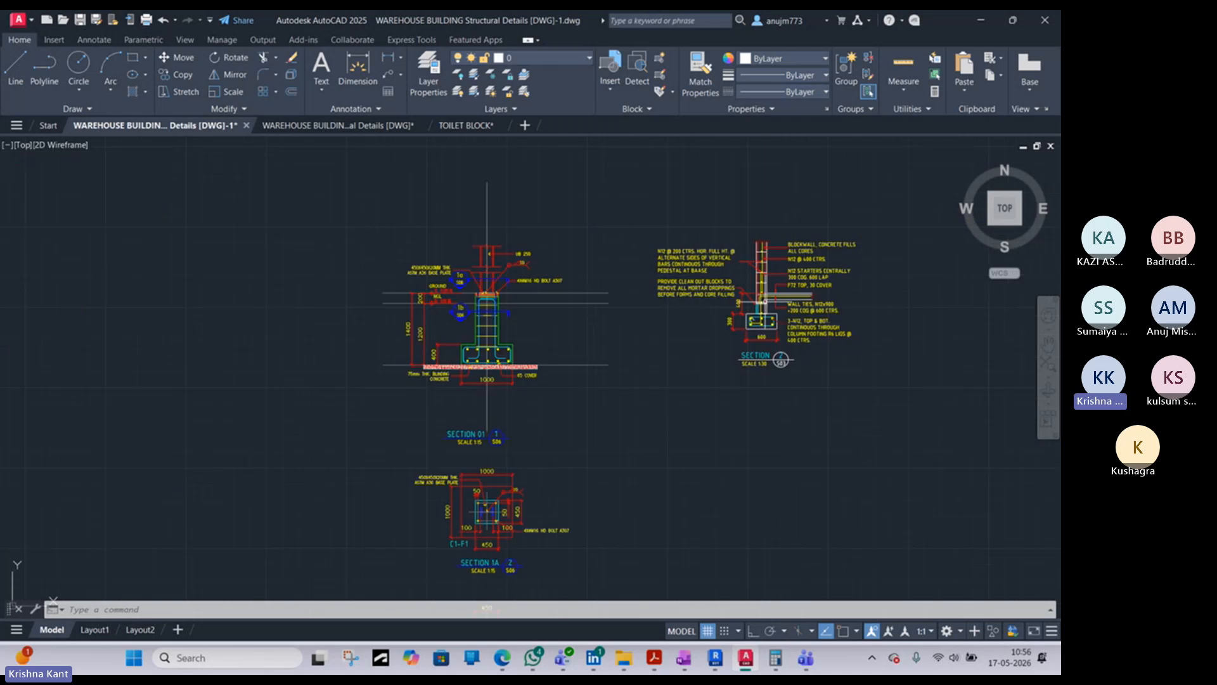
pyautogui.scroll(8, 465, 322)
pyautogui.scroll(-6, 468, 321)
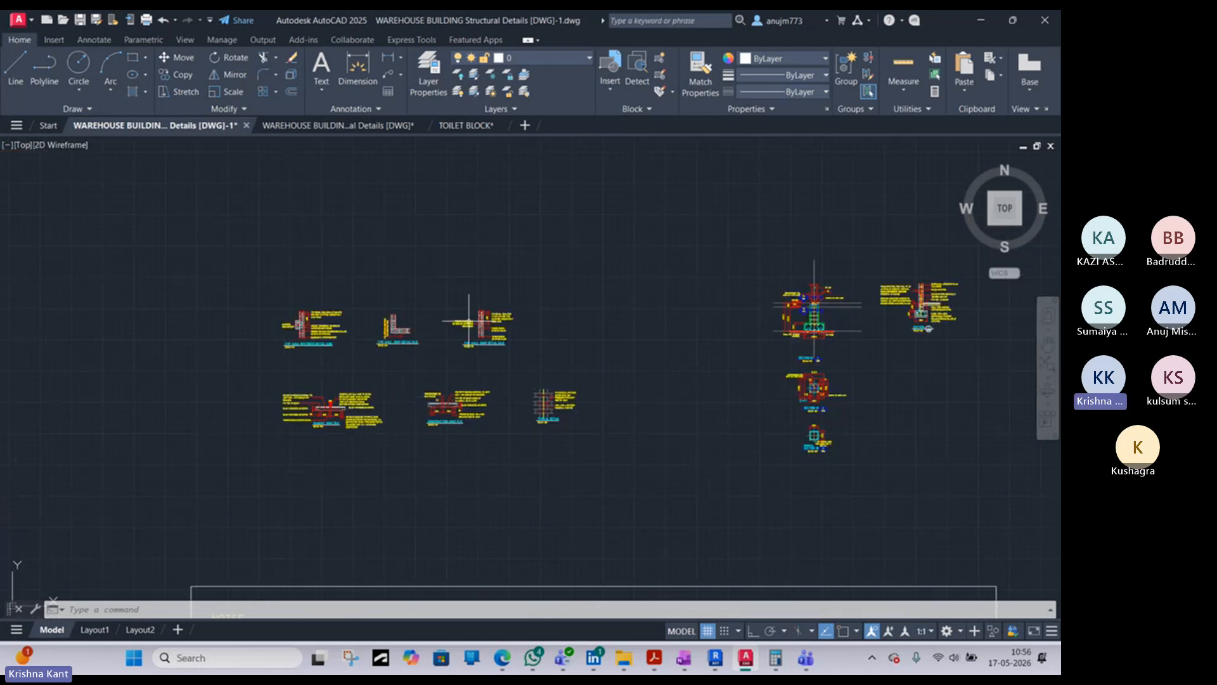
pyautogui.moveTo(426, 339); pyautogui.dragTo(534, 267, button='middle')
pyautogui.moveTo(498, 419); pyautogui.dragTo(583, 338, button='middle')
pyautogui.scroll(-8, 583, 338)
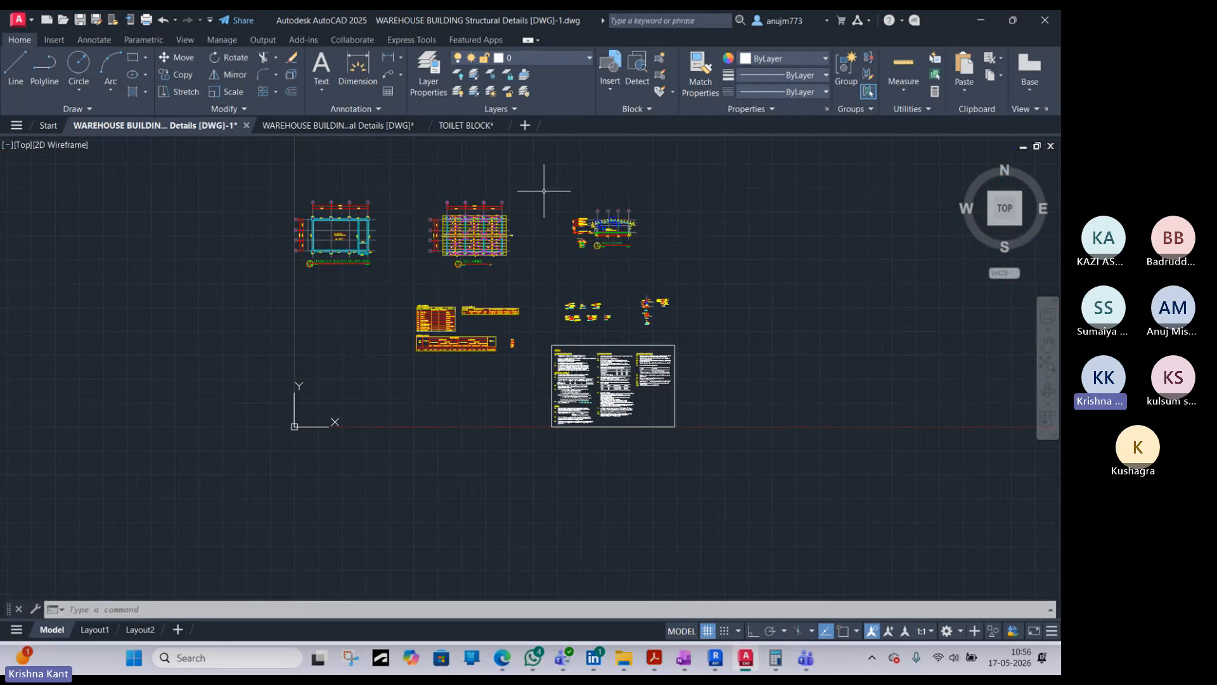
# - Switch back to Revit and examine the Section 7 viewport's dimensions, levels and notes on sheet S.1
pyautogui.click(980, 21)
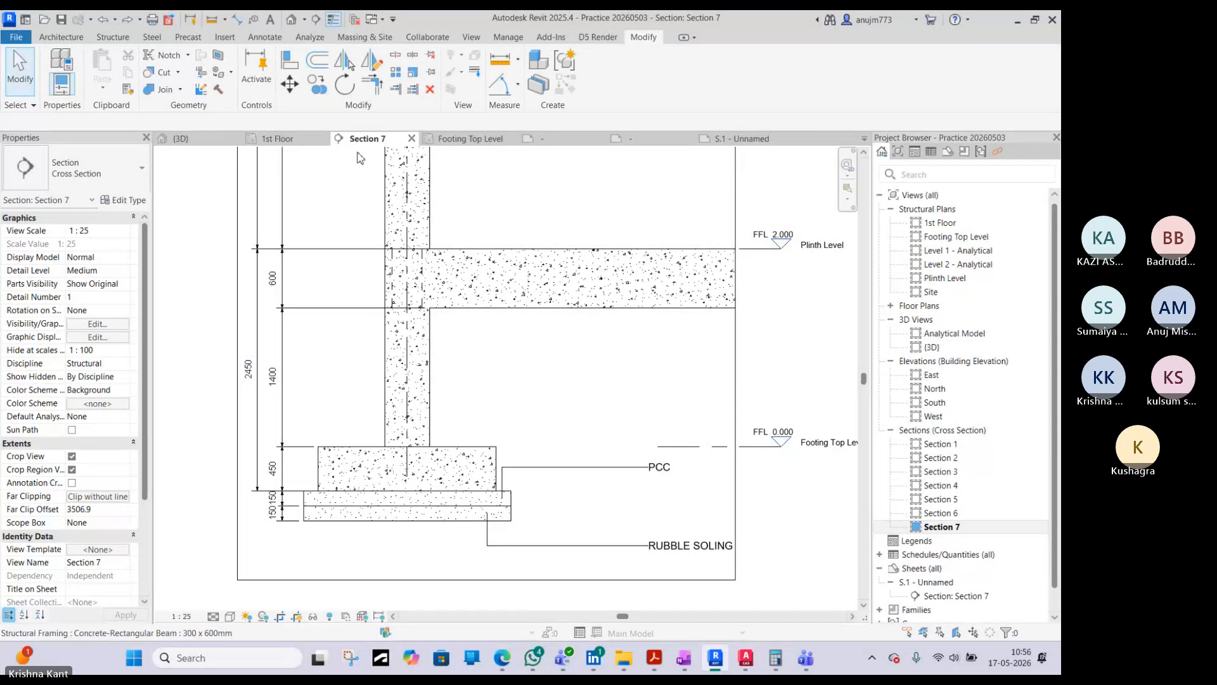
pyautogui.click(210, 140)
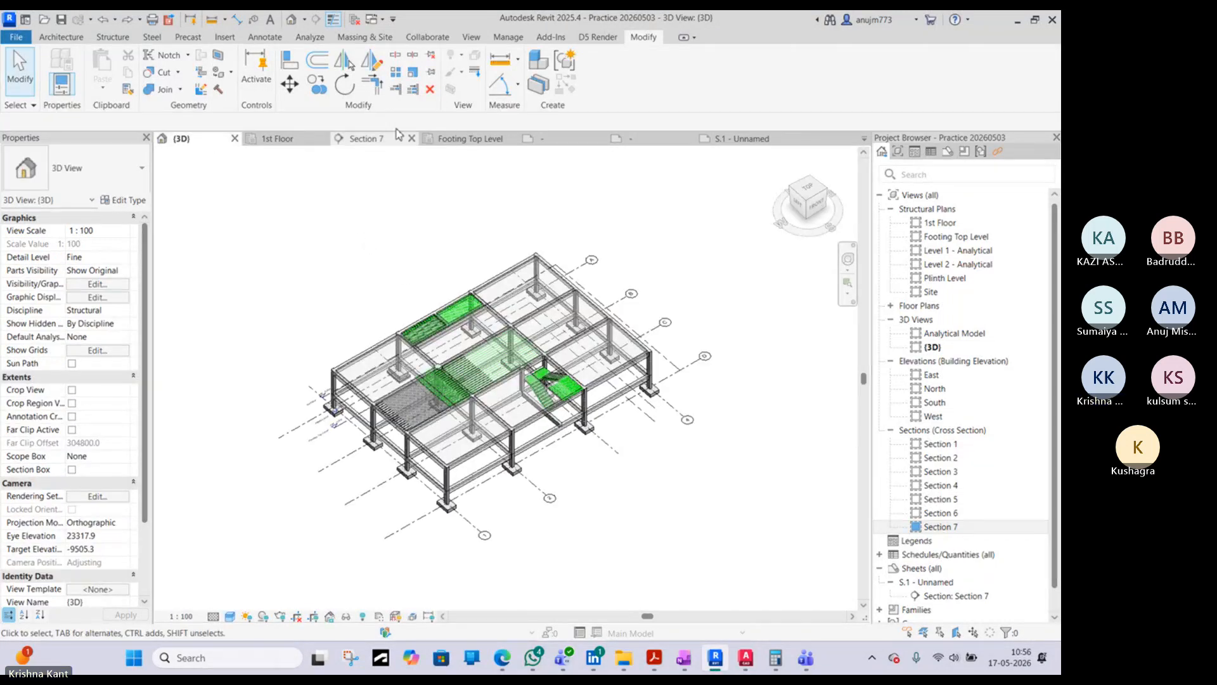
pyautogui.click(366, 138)
pyautogui.click(743, 140)
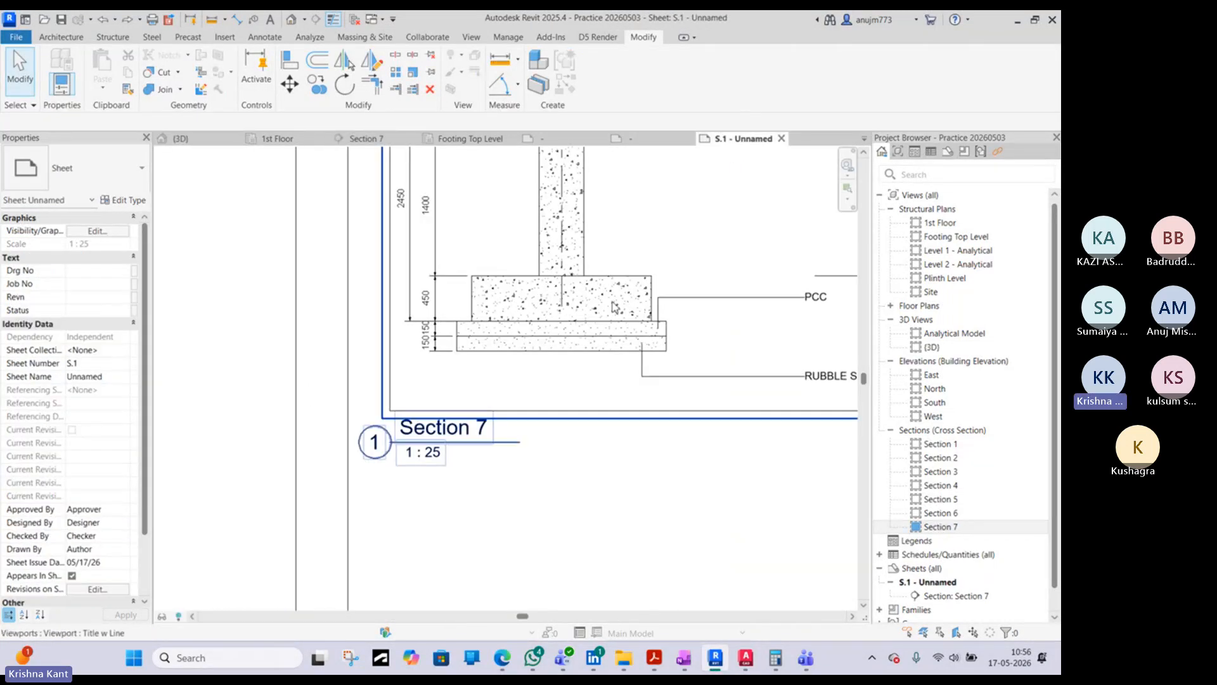
pyautogui.scroll(-2, 566, 330)
pyautogui.moveTo(649, 322); pyautogui.dragTo(569, 406, button='middle')
pyautogui.scroll(-3, 569, 406)
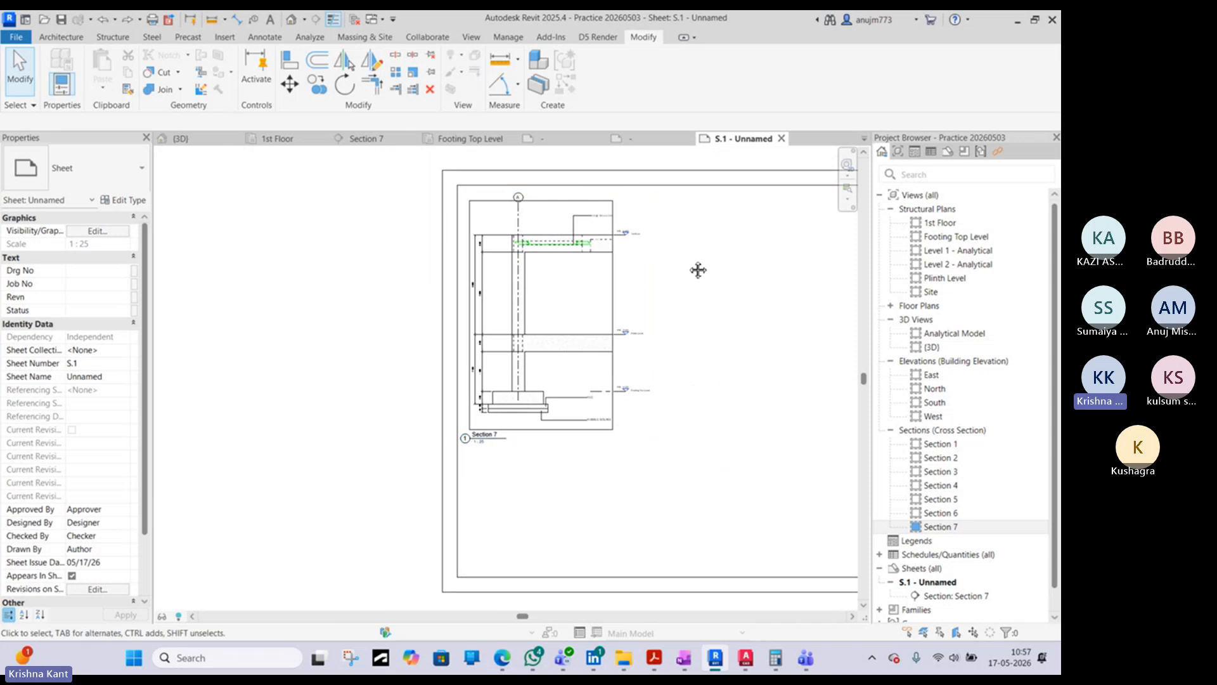
pyautogui.scroll(3, 513, 309)
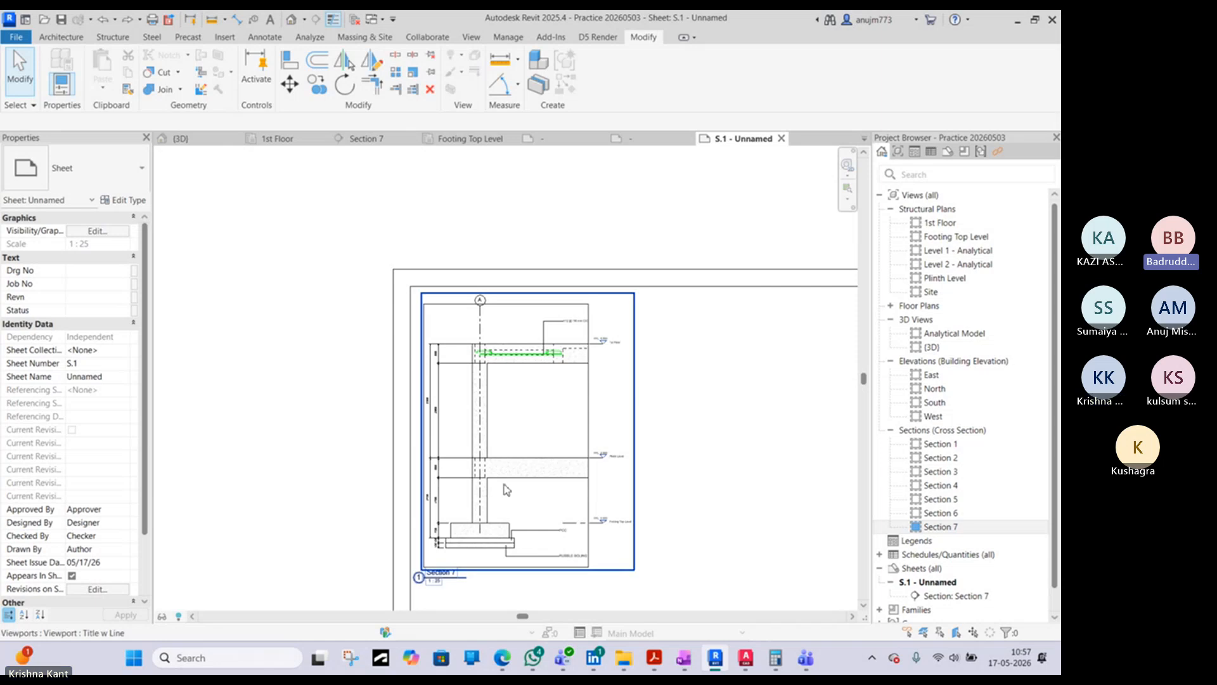
pyautogui.scroll(1, 504, 378)
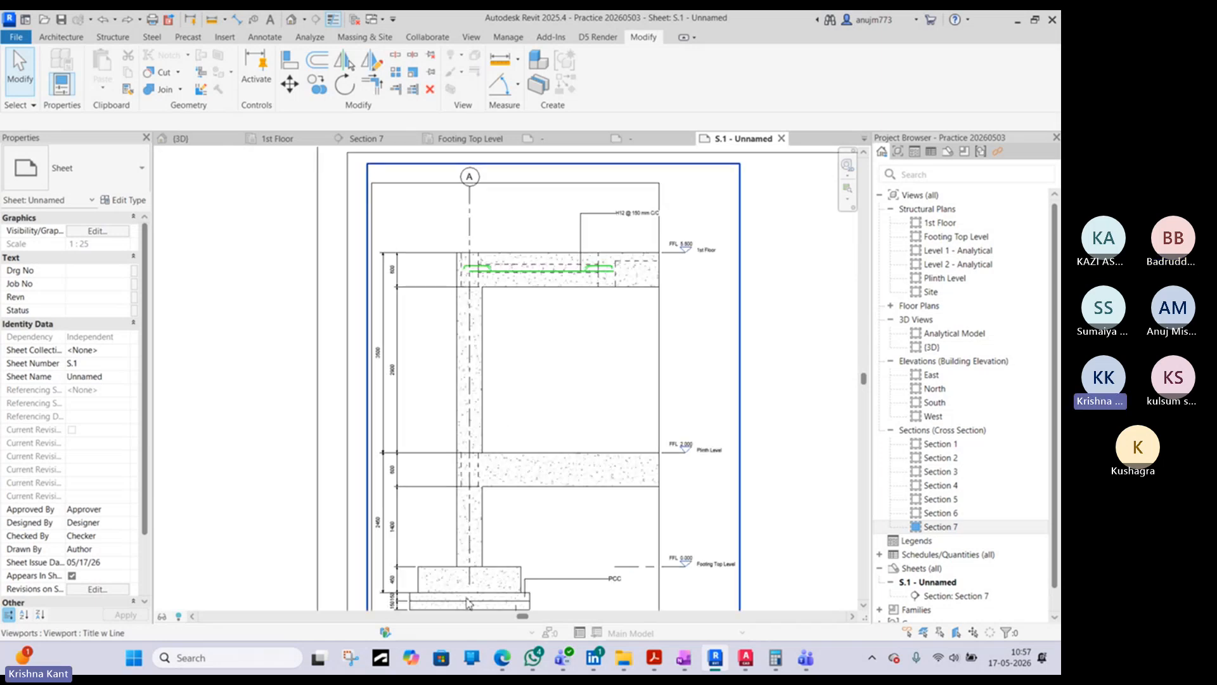
pyautogui.scroll(2, 441, 579)
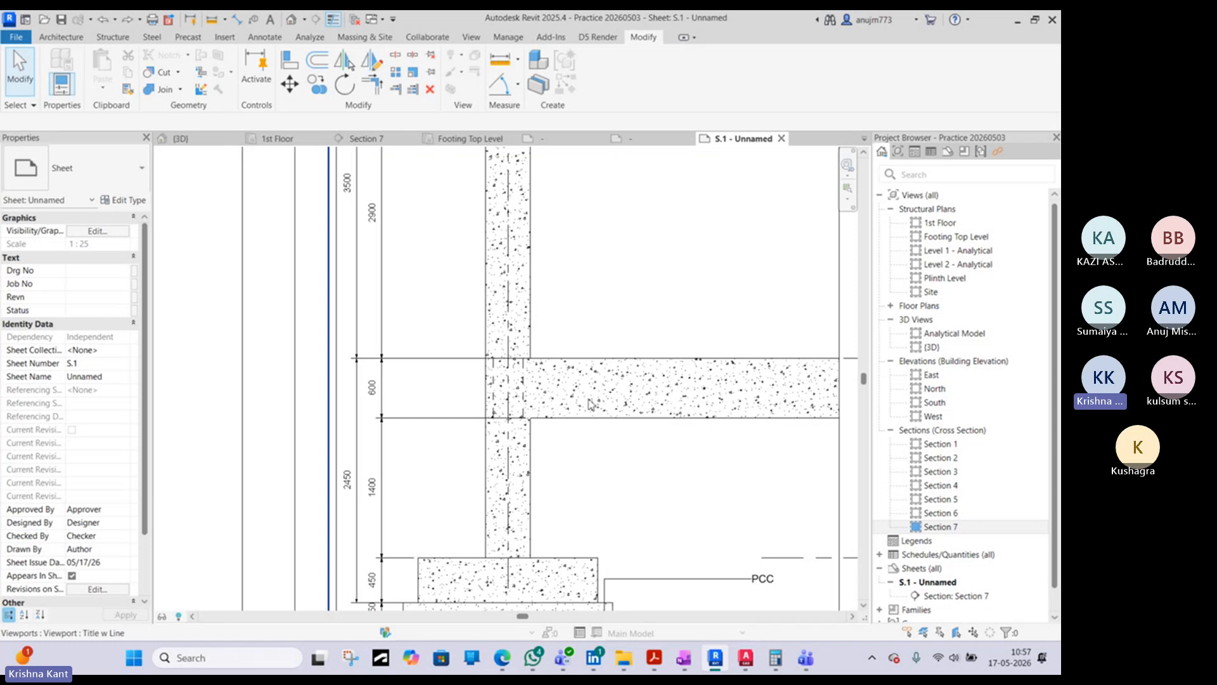
pyautogui.scroll(-3, 444, 387)
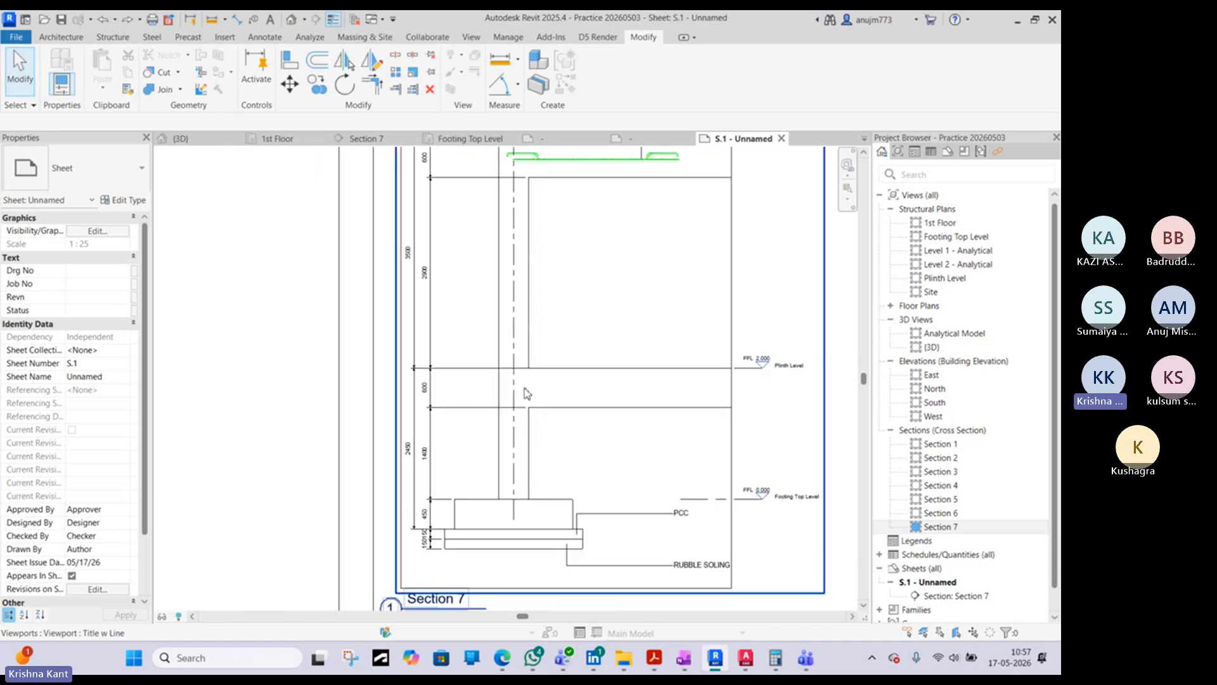
# - Switch to AutoCAD's TOILET BLOCK drawing and examine the footing section's beam, column and footing labels
pyautogui.click(747, 659)
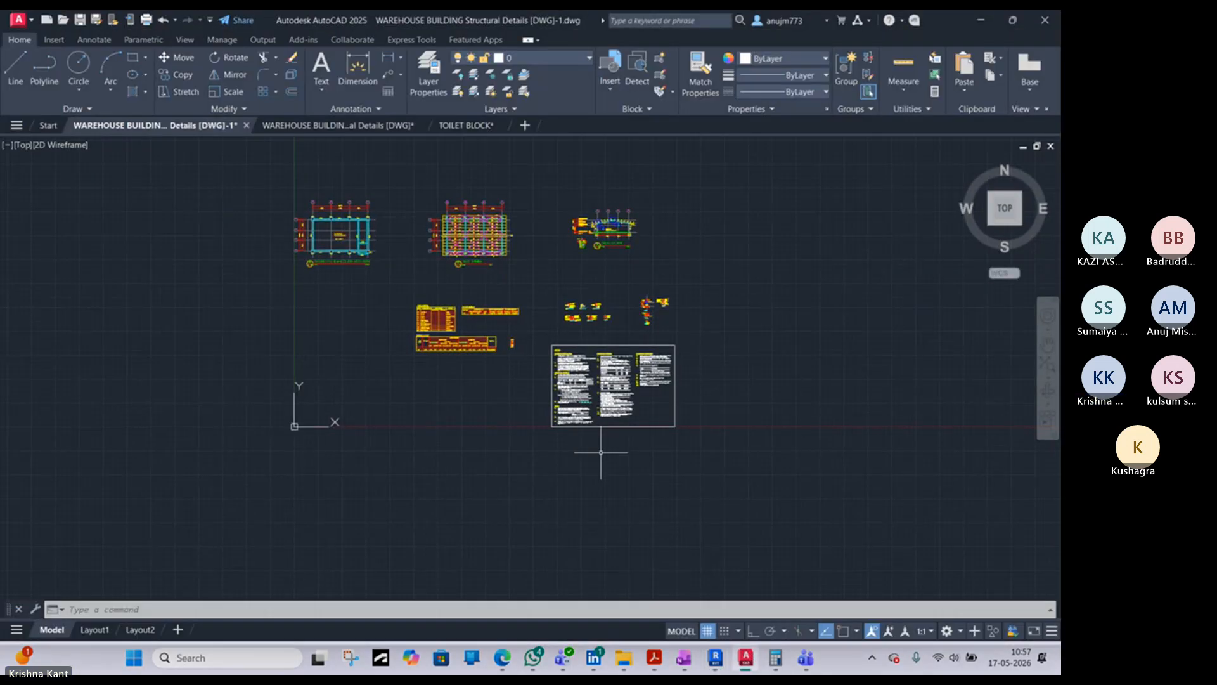
pyautogui.click(461, 124)
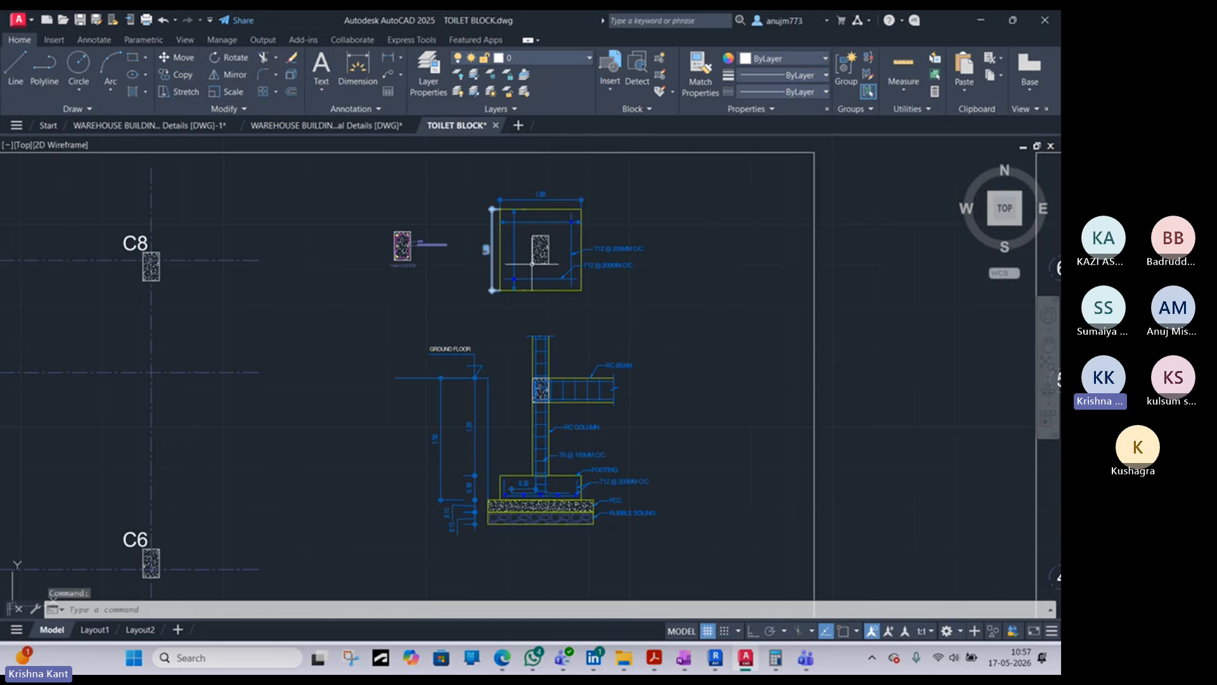
pyautogui.scroll(5, 497, 384)
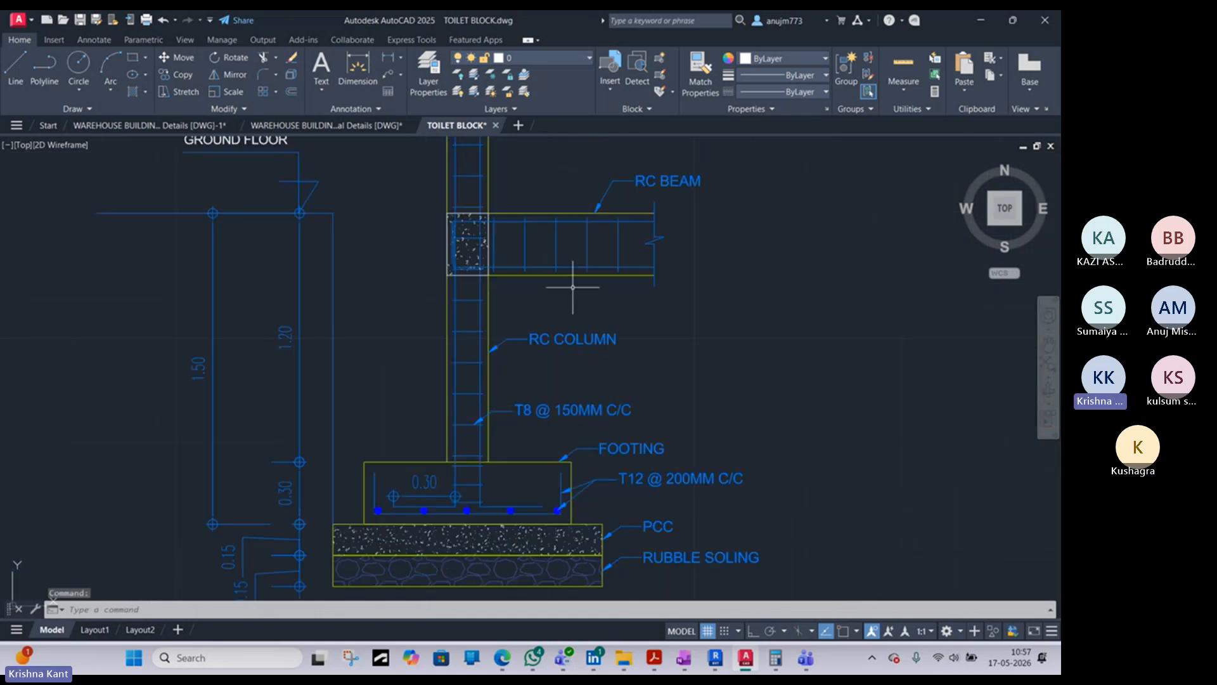
# - Switch to File Explorer and open the 12 jan beam PDF from the detailing project folder
pyautogui.scroll(-2, 565, 298)
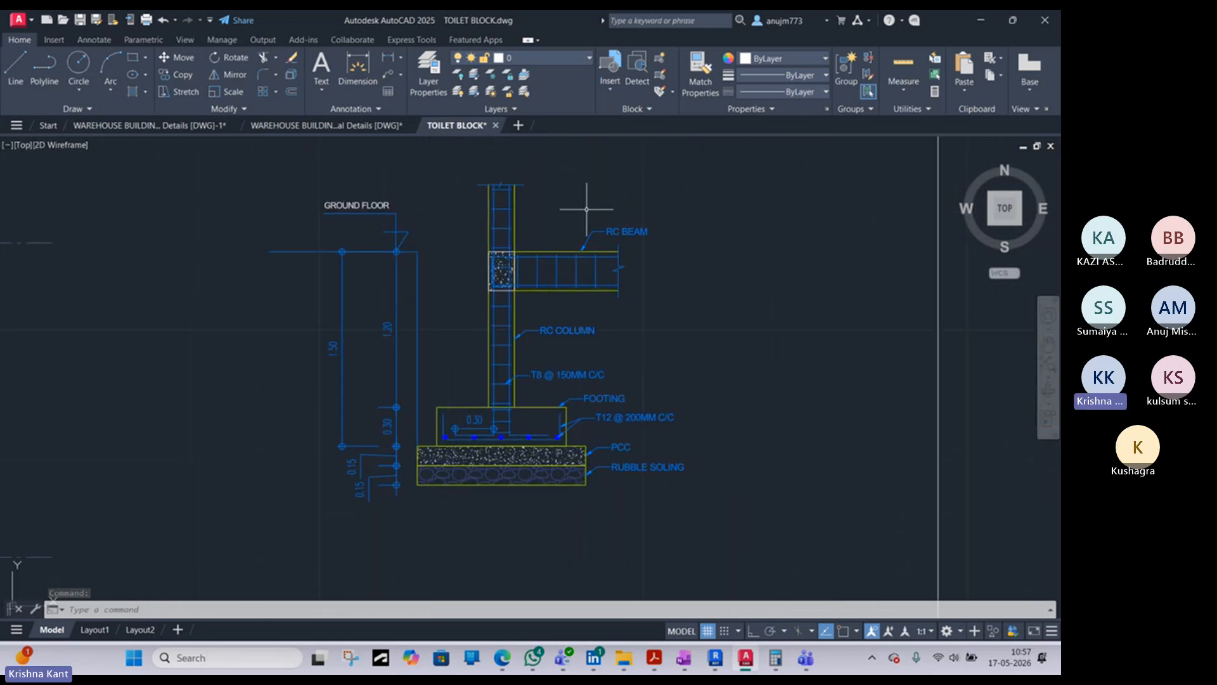
pyautogui.moveTo(586, 208); pyautogui.dragTo(549, 343, button='middle')
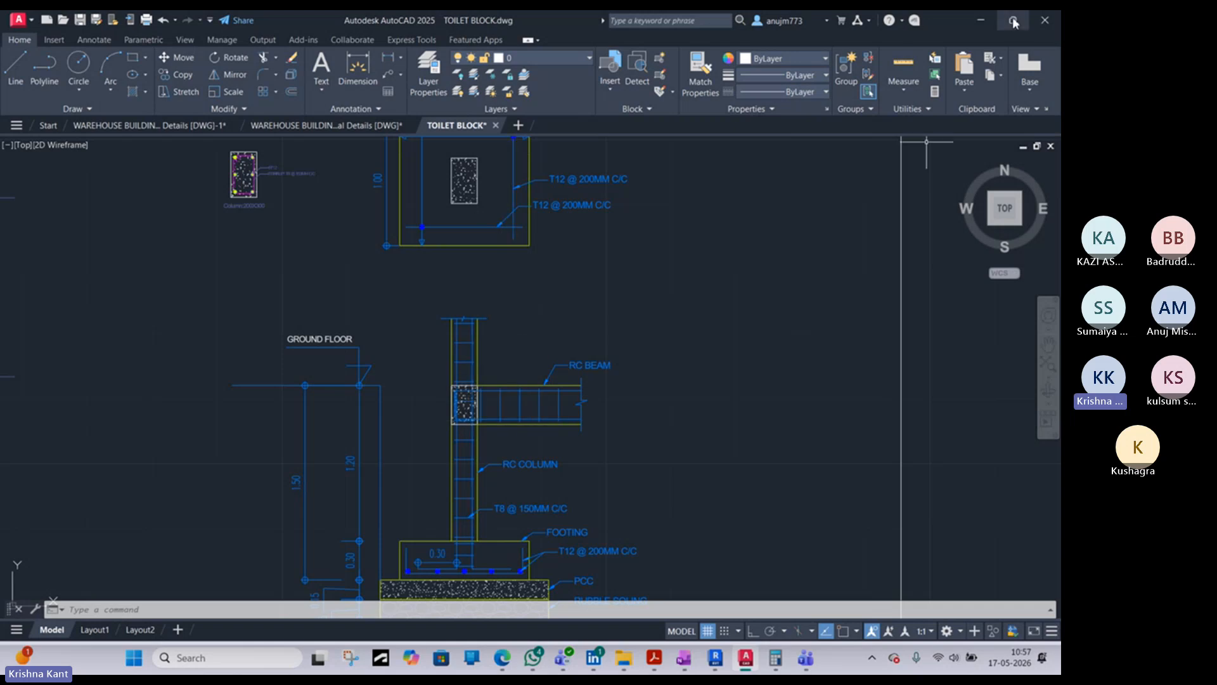
pyautogui.click(979, 21)
pyautogui.click(985, 25)
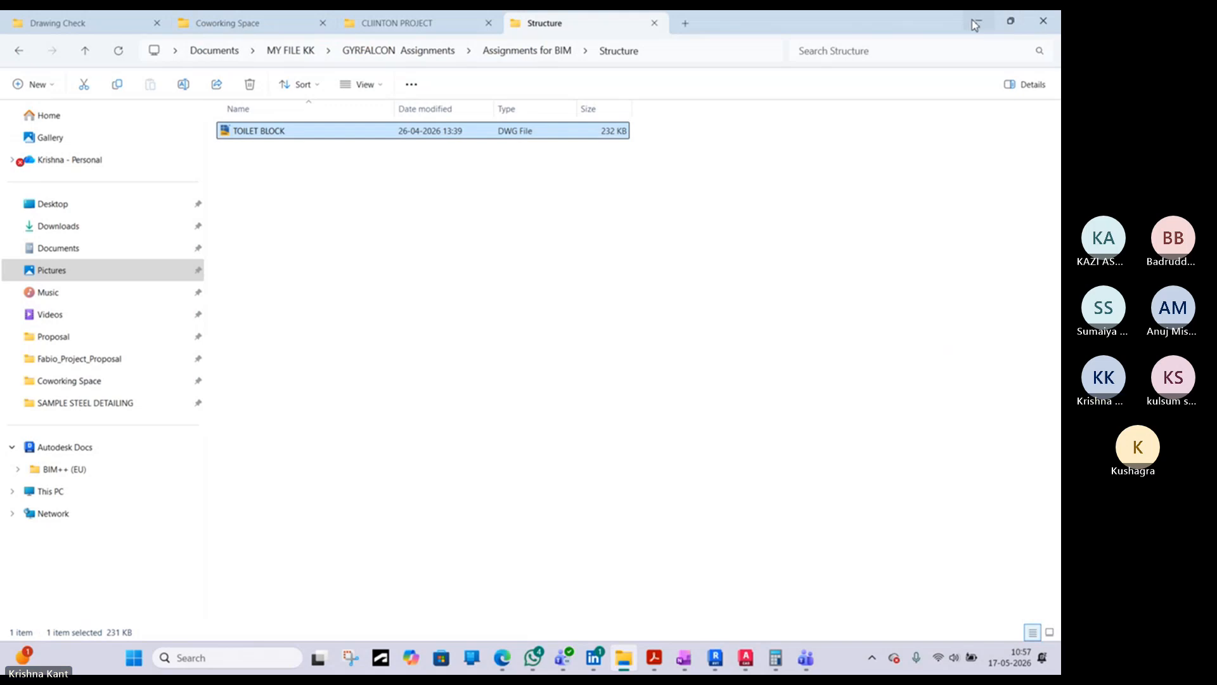
pyautogui.click(17, 53)
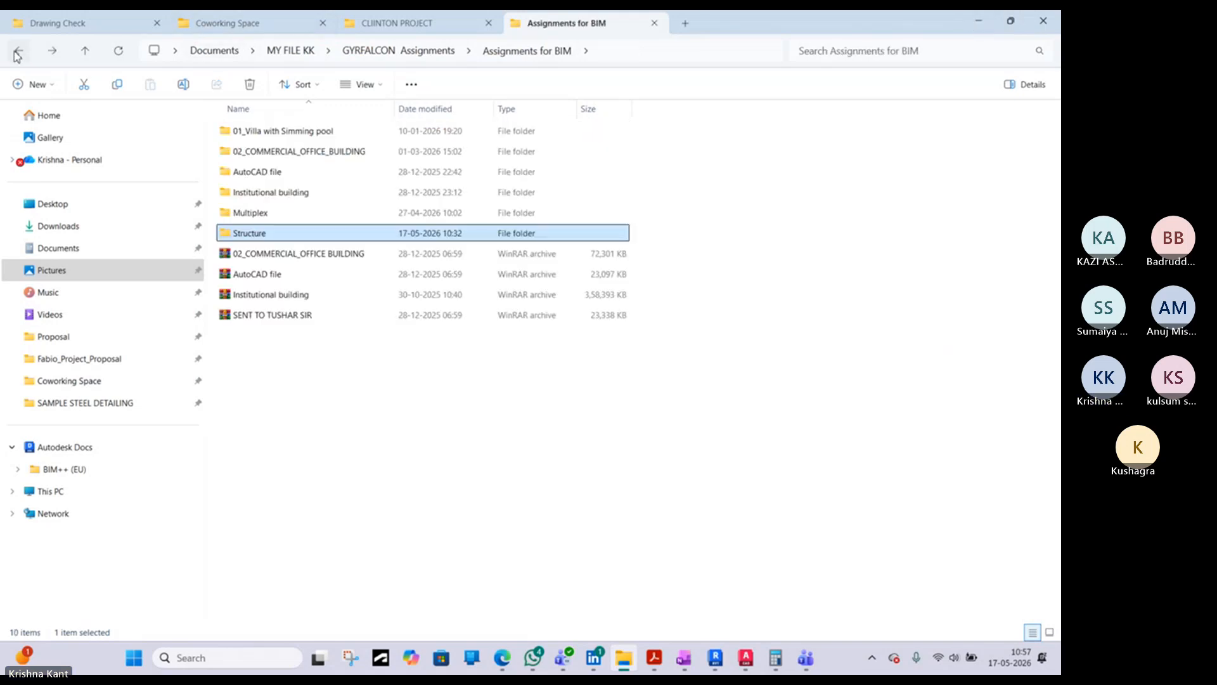
pyautogui.click(17, 53)
pyautogui.click(17, 54)
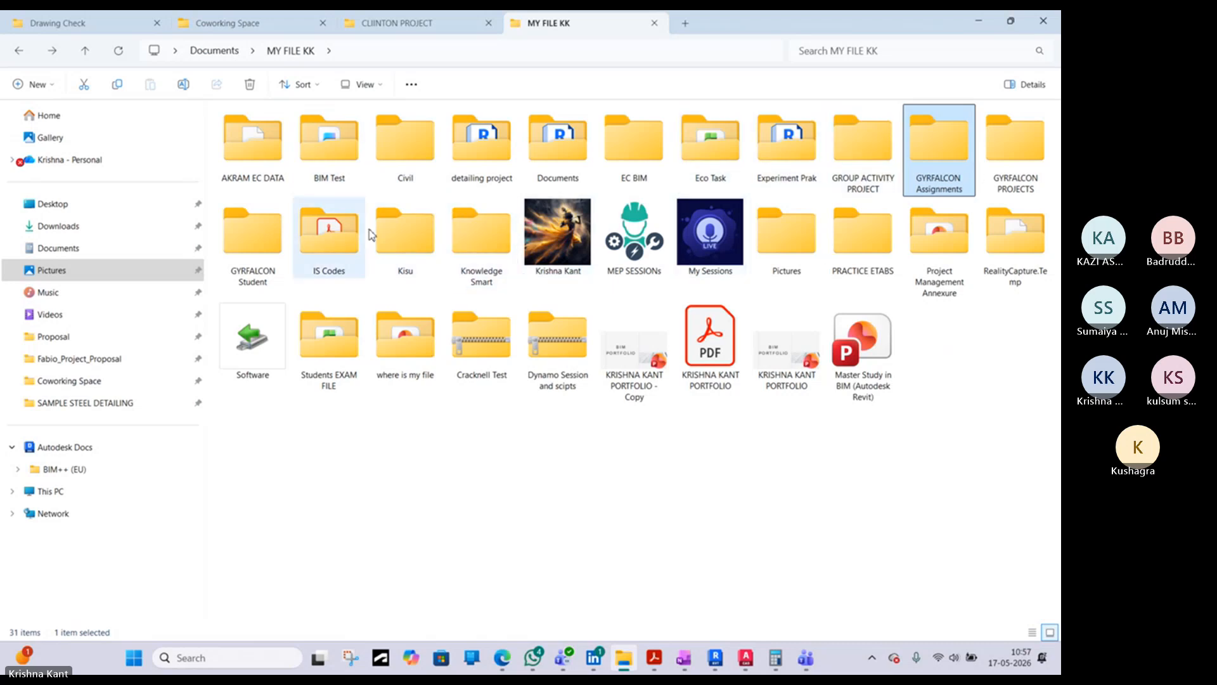
pyautogui.doubleClick(501, 152)
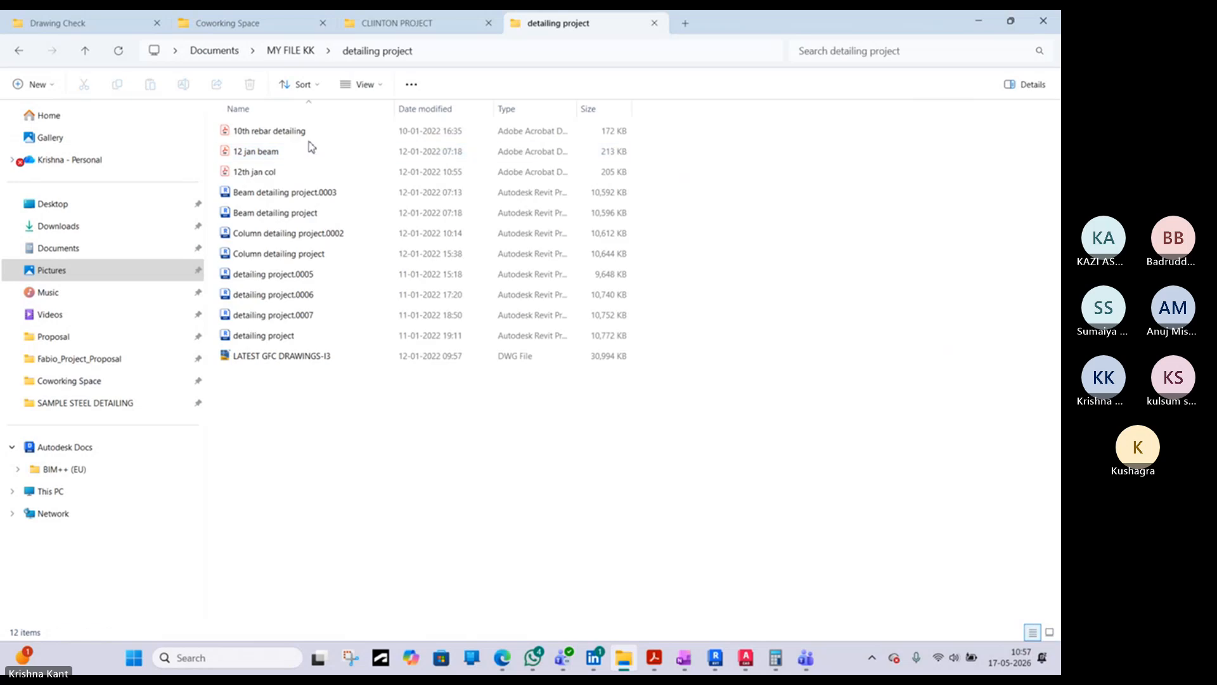
pyautogui.click(276, 152)
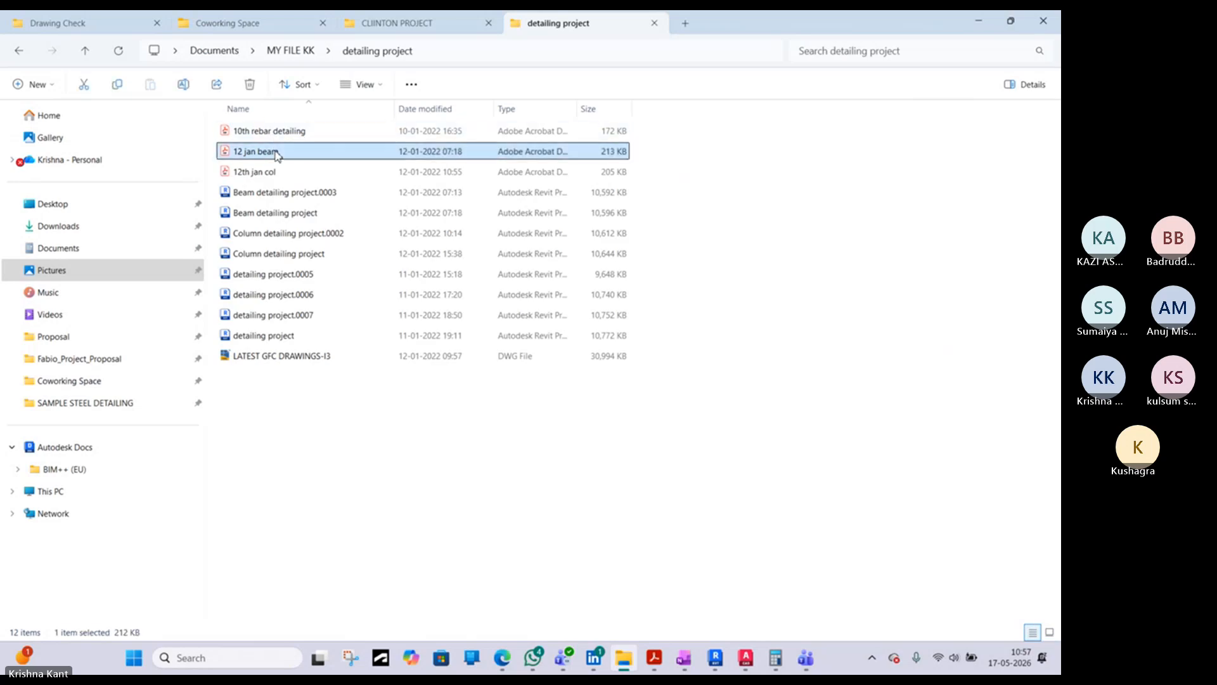
pyautogui.doubleClick(277, 153)
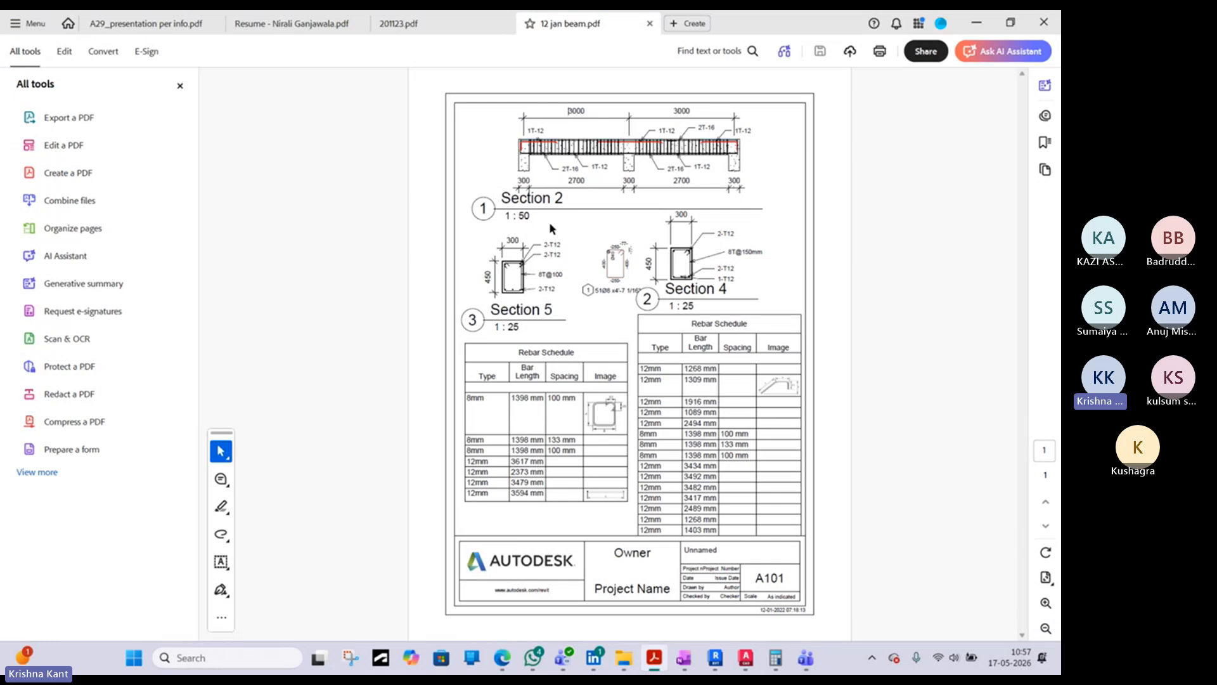
# - Examine the Section 2 beam detail's dimensions, bar labels and noted scale in the beam PDF
pyautogui.keyDown('ctrl'); pyautogui.scroll(6, 546, 161); pyautogui.keyUp('ctrl')
pyautogui.moveTo(577, 152); pyautogui.dragTo(562, 197, button='middle')
pyautogui.keyDown('ctrl'); pyautogui.scroll(-1, 562, 197); pyautogui.keyUp('ctrl')
pyautogui.moveTo(751, 145); pyautogui.dragTo(690, 180, button='middle')
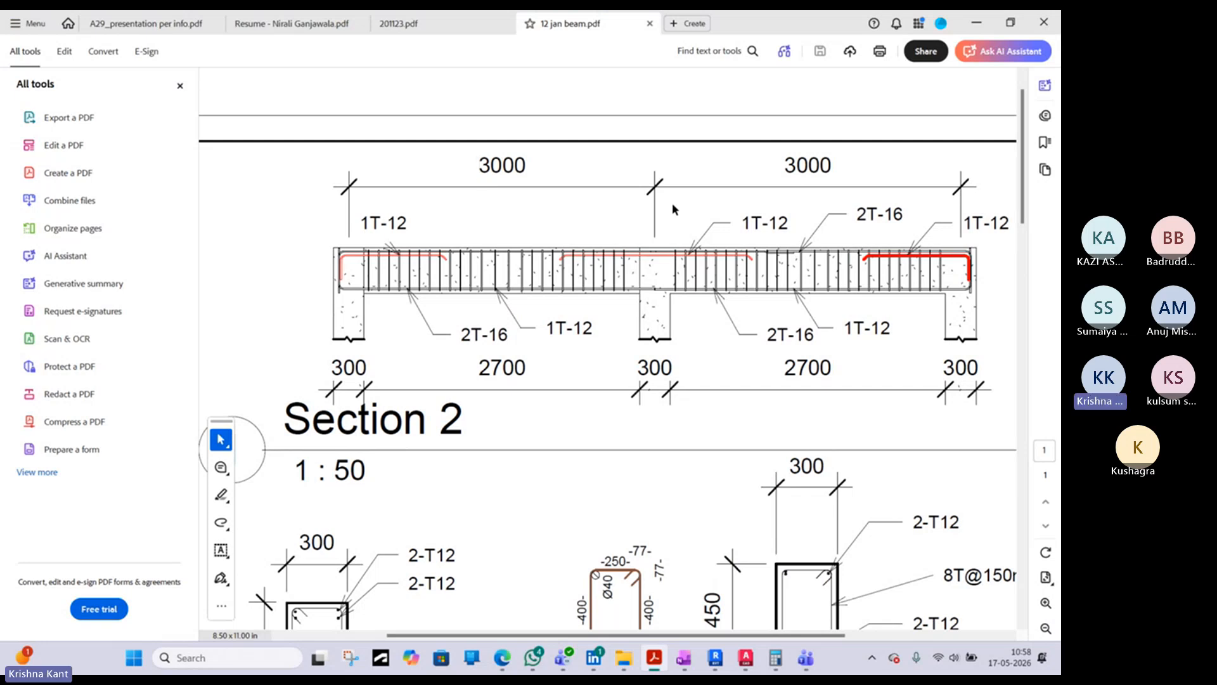
pyautogui.scroll(-1, 626, 350)
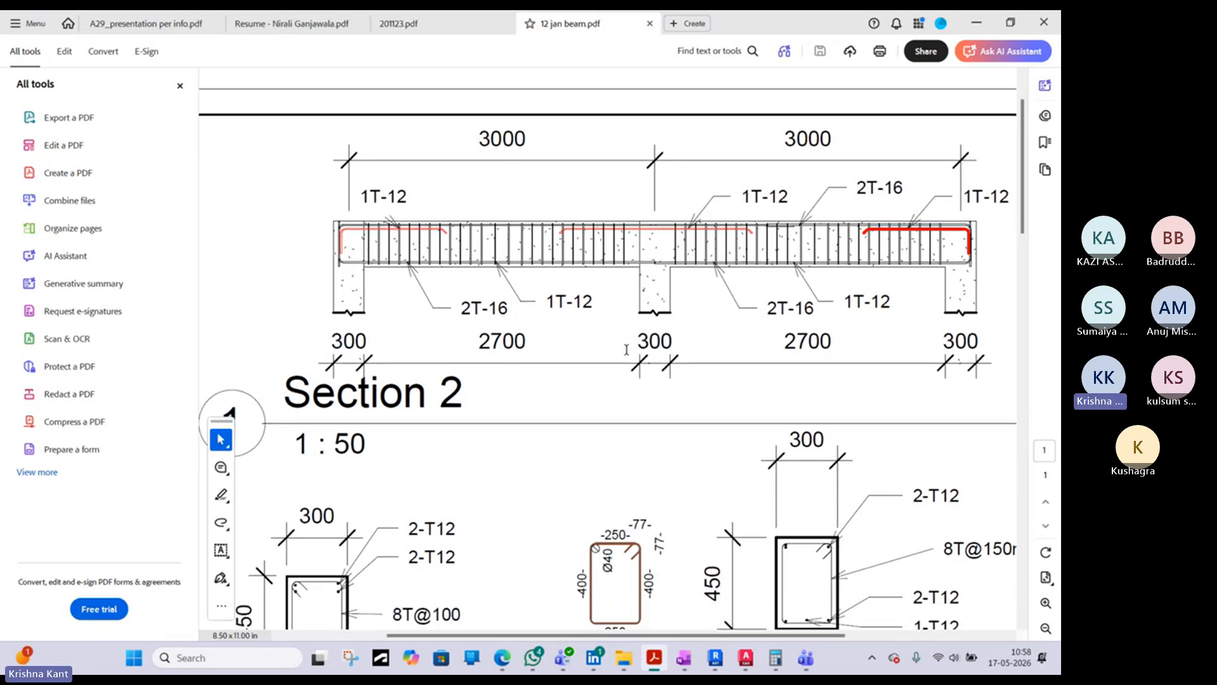
pyautogui.moveTo(682, 340); pyautogui.dragTo(609, 359, button='middle')
pyautogui.scroll(-2, 669, 343)
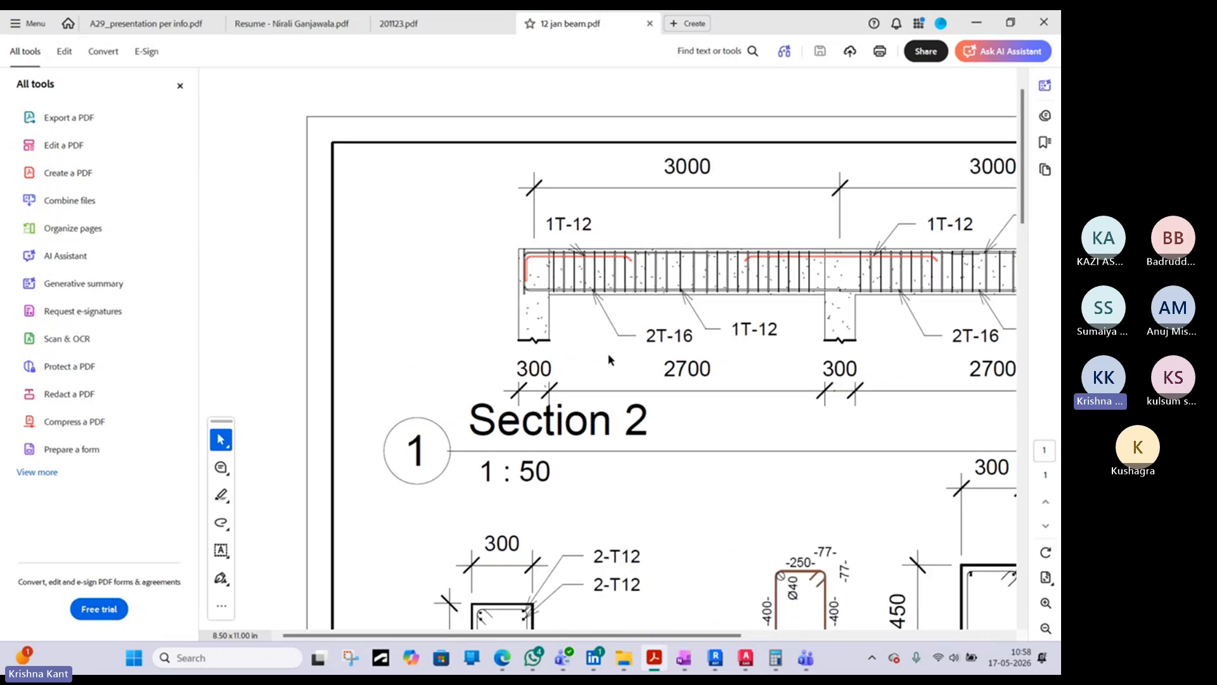
# - Examine the Section 5 and Section 4 beam cross-sections, including their bar labels and noted scales
pyautogui.scroll(-3, 671, 426)
pyautogui.scroll(-3, 670, 423)
pyautogui.moveTo(593, 456); pyautogui.dragTo(578, 410, button='middle')
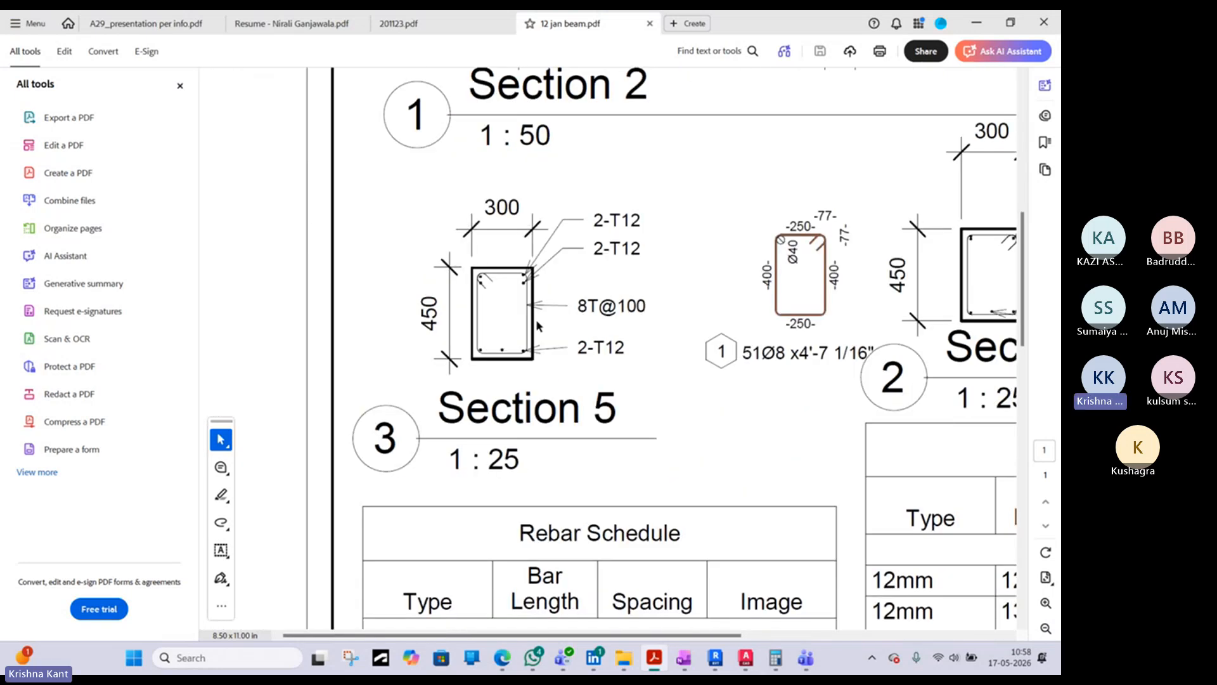
pyautogui.scroll(1, 539, 324)
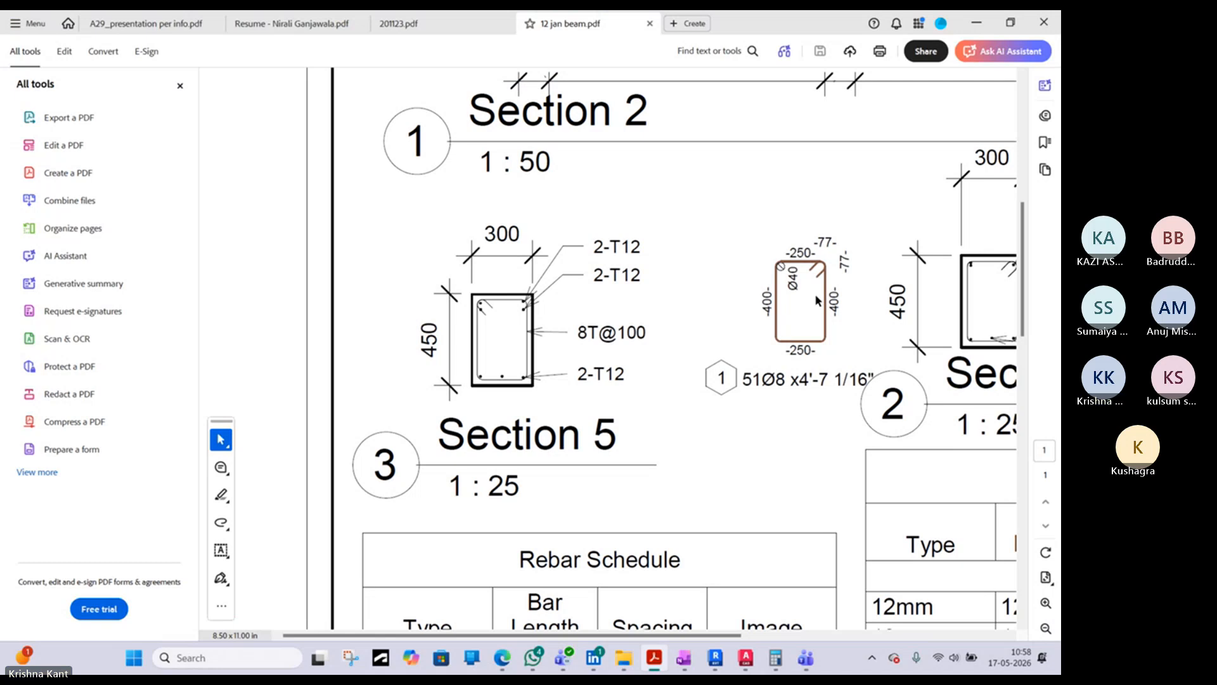
pyautogui.hscroll(5, 827, 305)
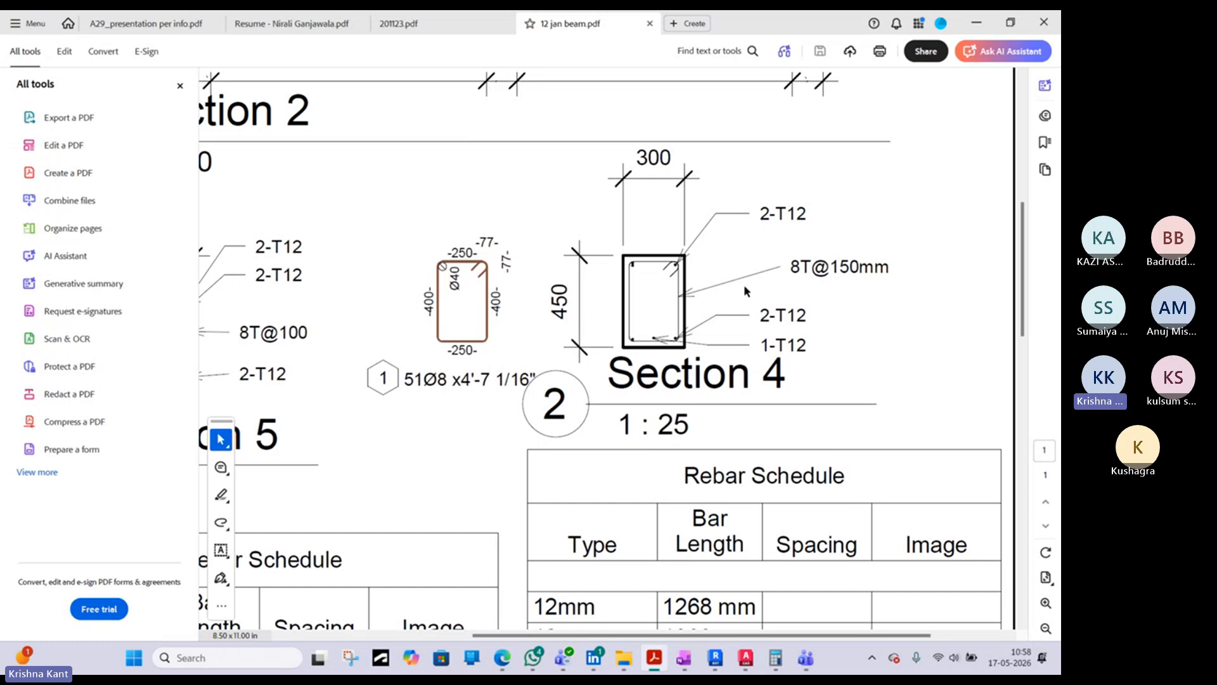
# - Examine the Rebar Schedule tables' type, bar length, spacing and image columns beneath the beam sections
pyautogui.scroll(-9, 684, 387)
pyautogui.hscroll(-5, 684, 387)
pyautogui.scroll(5, 720, 306)
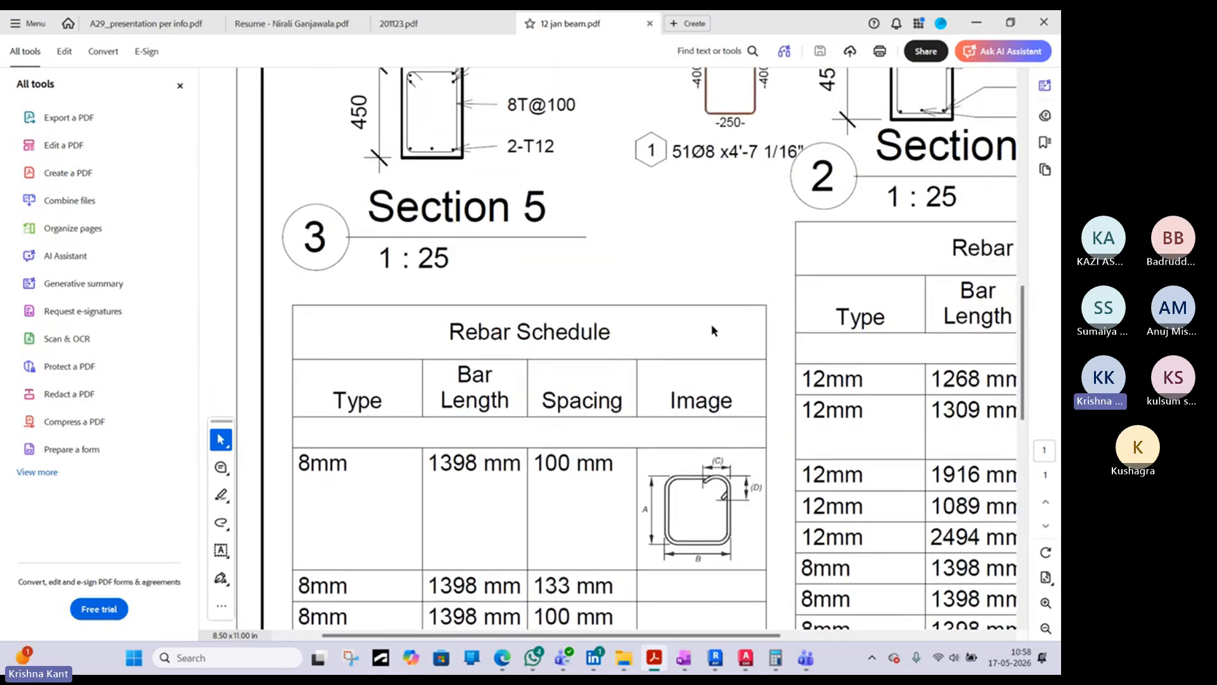
pyautogui.scroll(-2, 714, 330)
pyautogui.scroll(-3, 538, 390)
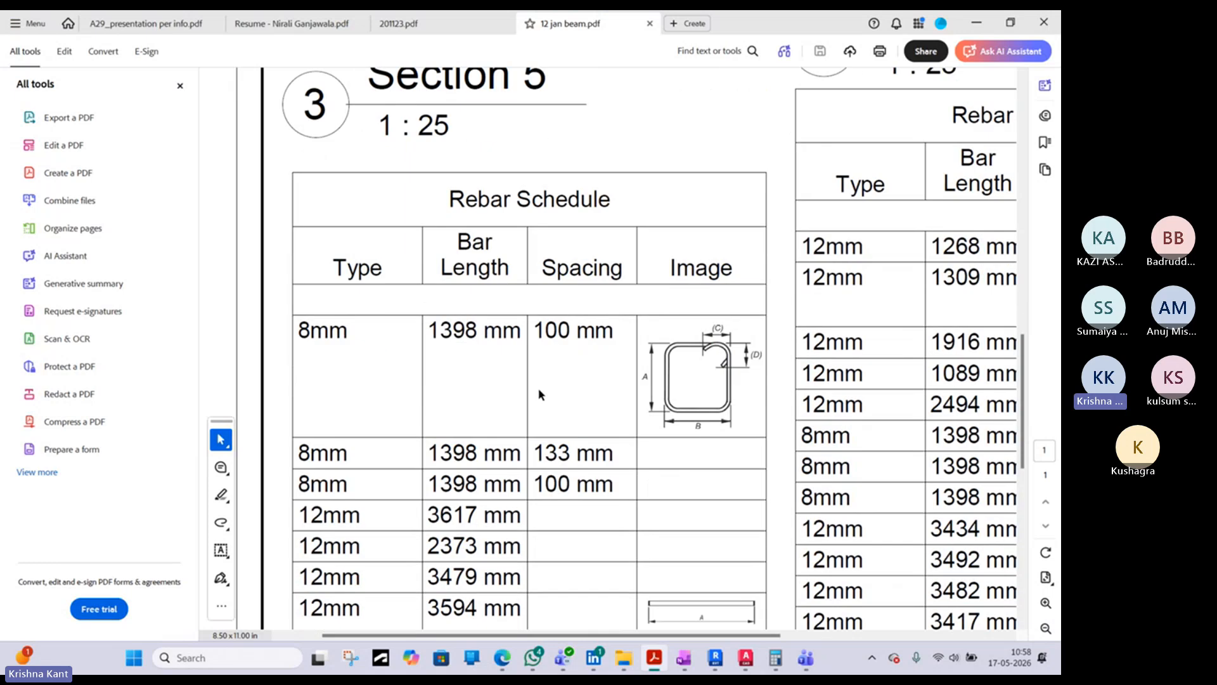
pyautogui.scroll(-3, 538, 393)
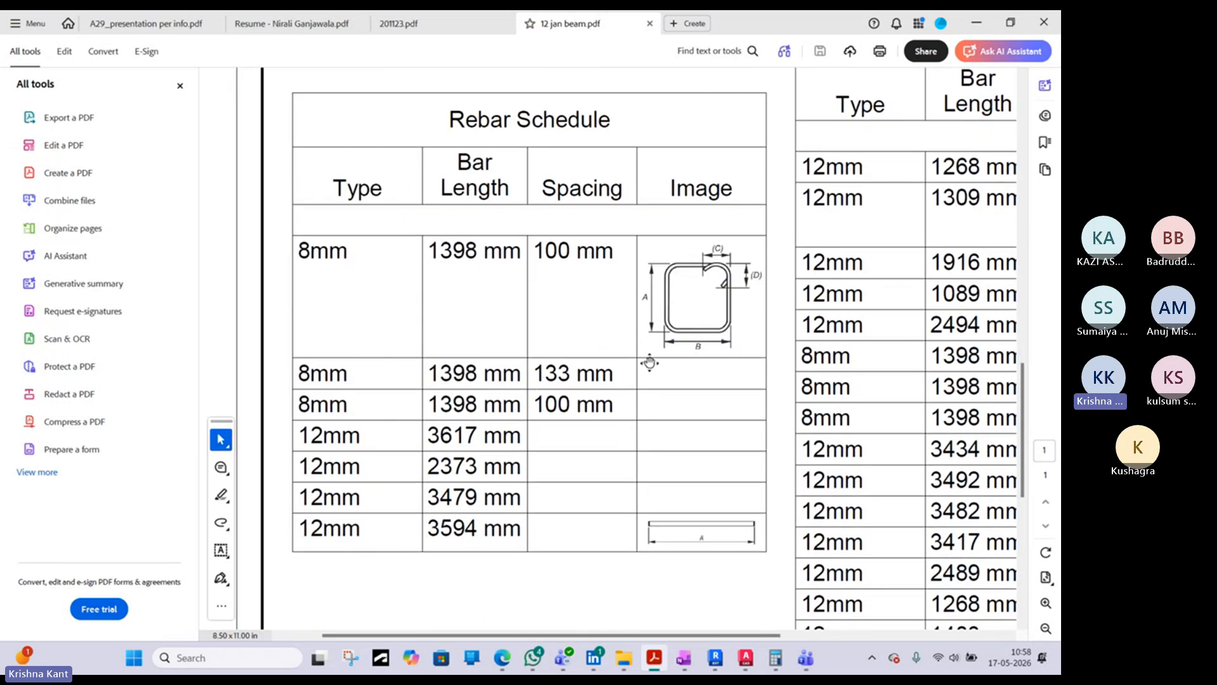
pyautogui.hscroll(5, 649, 362)
pyautogui.scroll(2, 649, 362)
# - Switch back to Revit and open the Rebar Schedule from the project's schedules
pyautogui.click(971, 25)
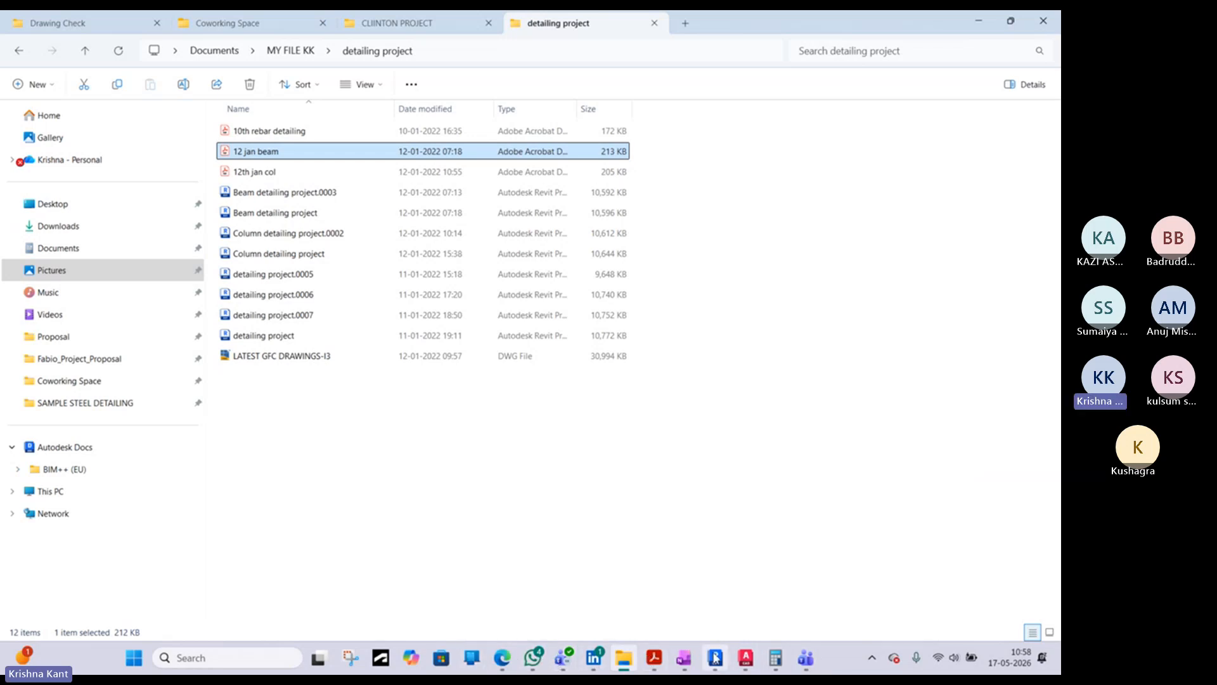
pyautogui.click(715, 657)
pyautogui.scroll(-1, 658, 366)
pyautogui.moveTo(836, 472); pyautogui.dragTo(735, 451, button='middle')
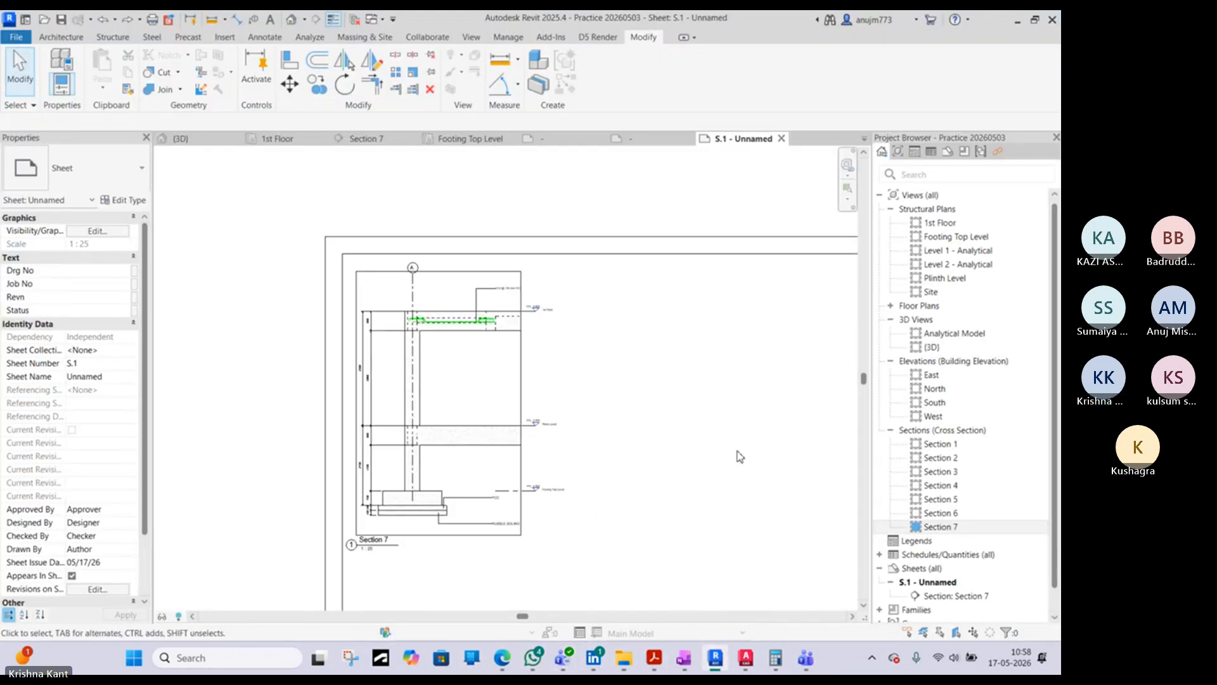
pyautogui.doubleClick(922, 556)
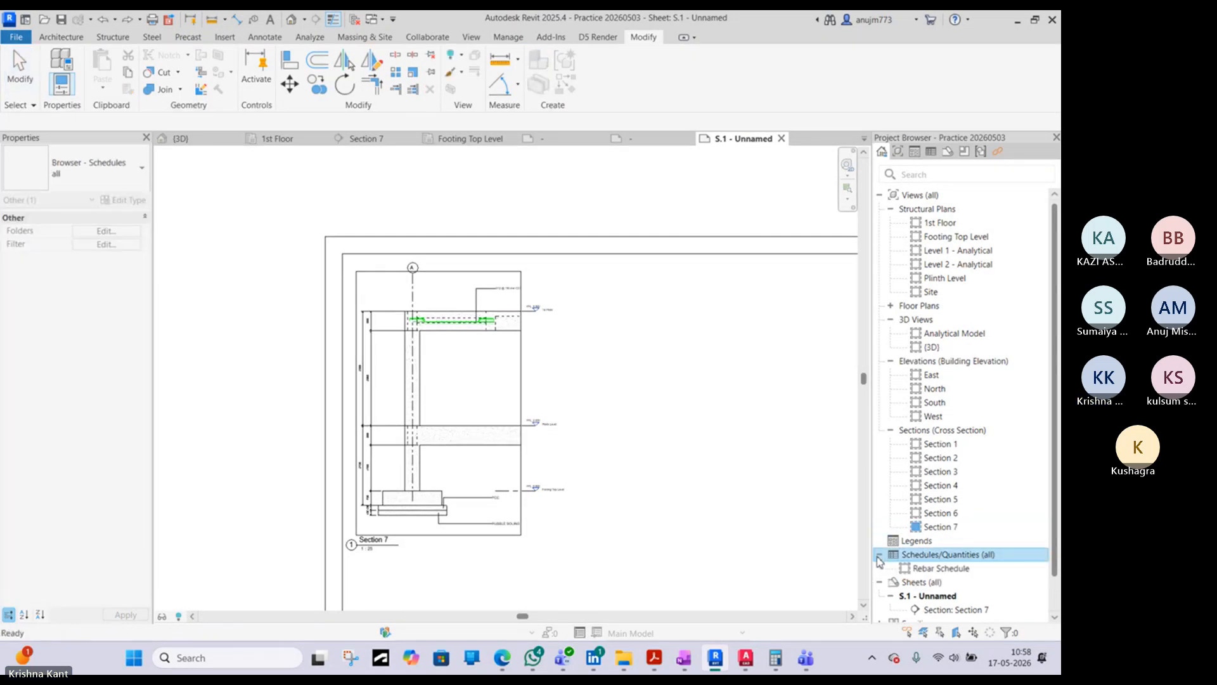
pyautogui.doubleClick(958, 570)
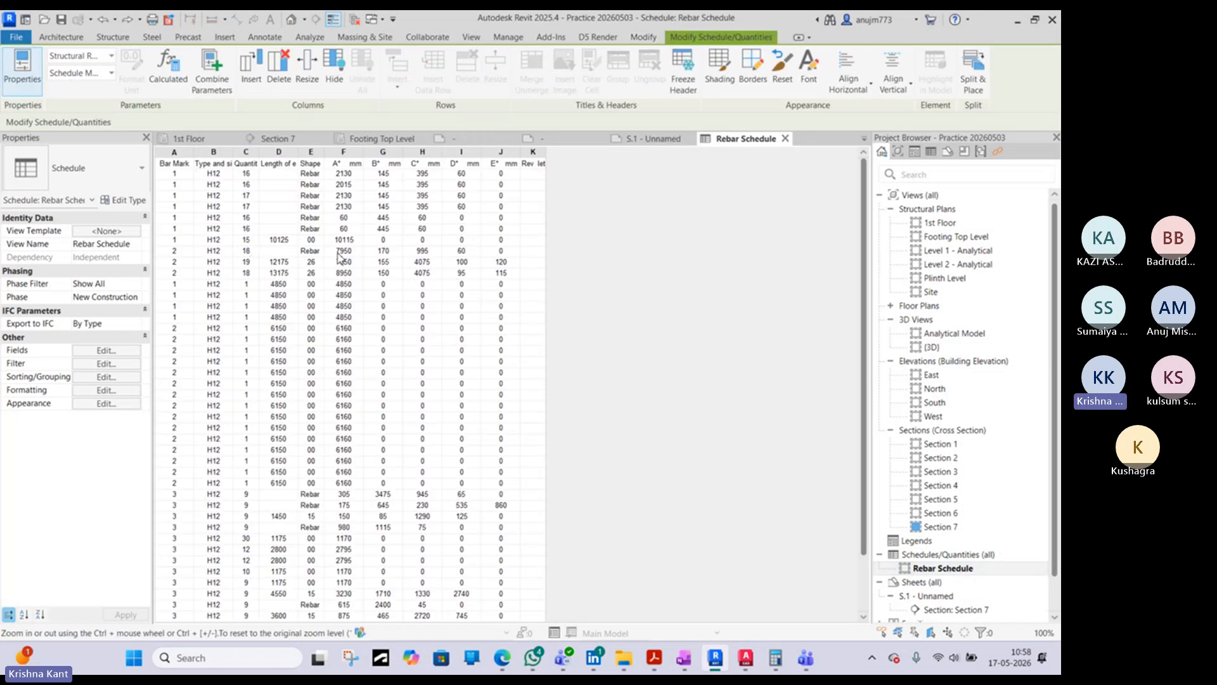
# - Widen the Type and size column and the last revision column of the Rebar Schedule, and review its rows
pyautogui.scroll(-2, 341, 257)
pyautogui.scroll(2, 357, 354)
pyautogui.moveTo(234, 154); pyautogui.dragTo(286, 158)
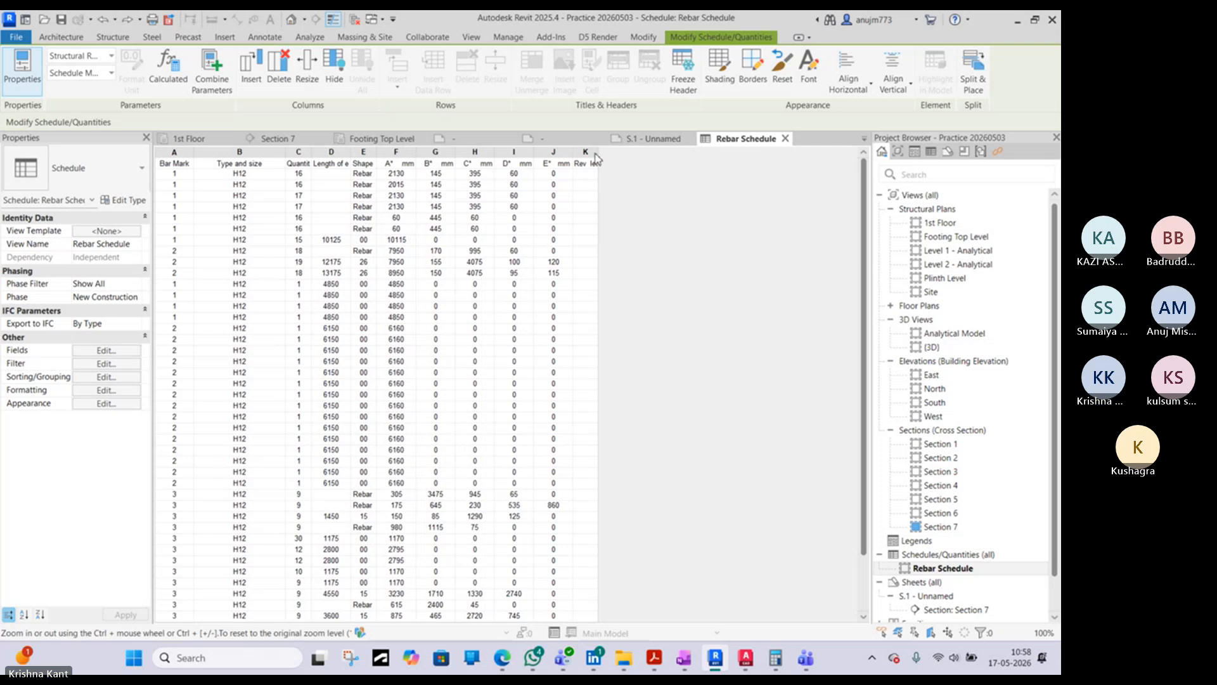
pyautogui.moveTo(597, 156); pyautogui.dragTo(601, 156)
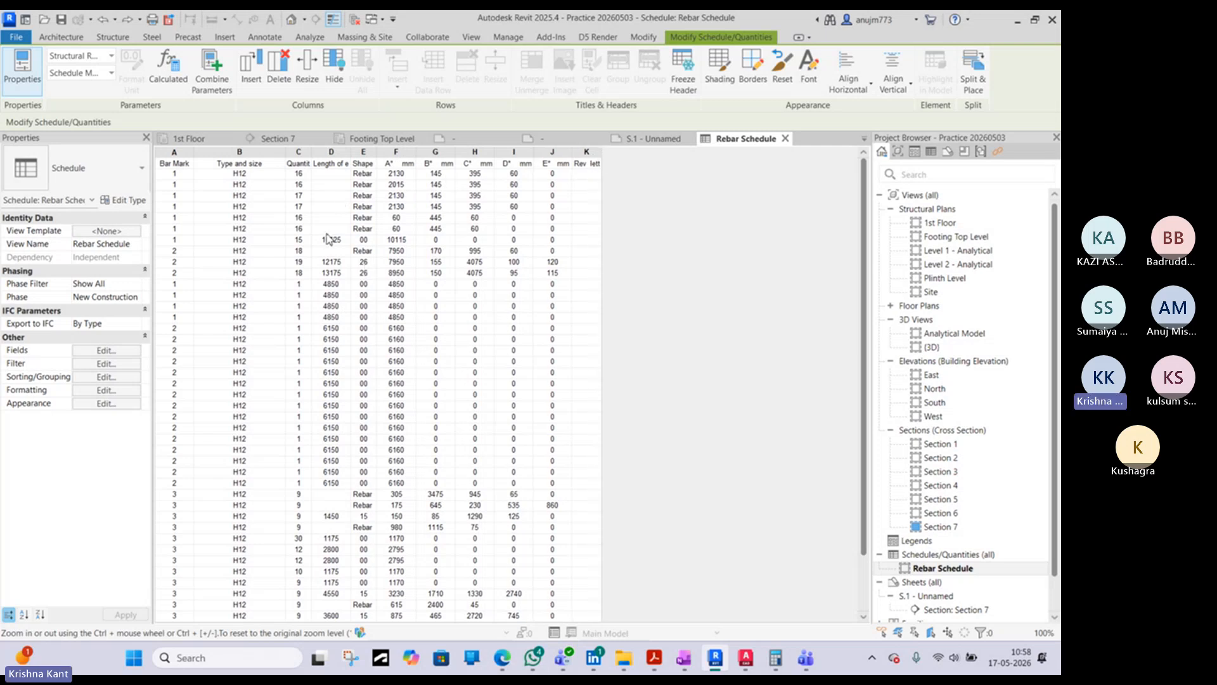
pyautogui.scroll(-2, 323, 252)
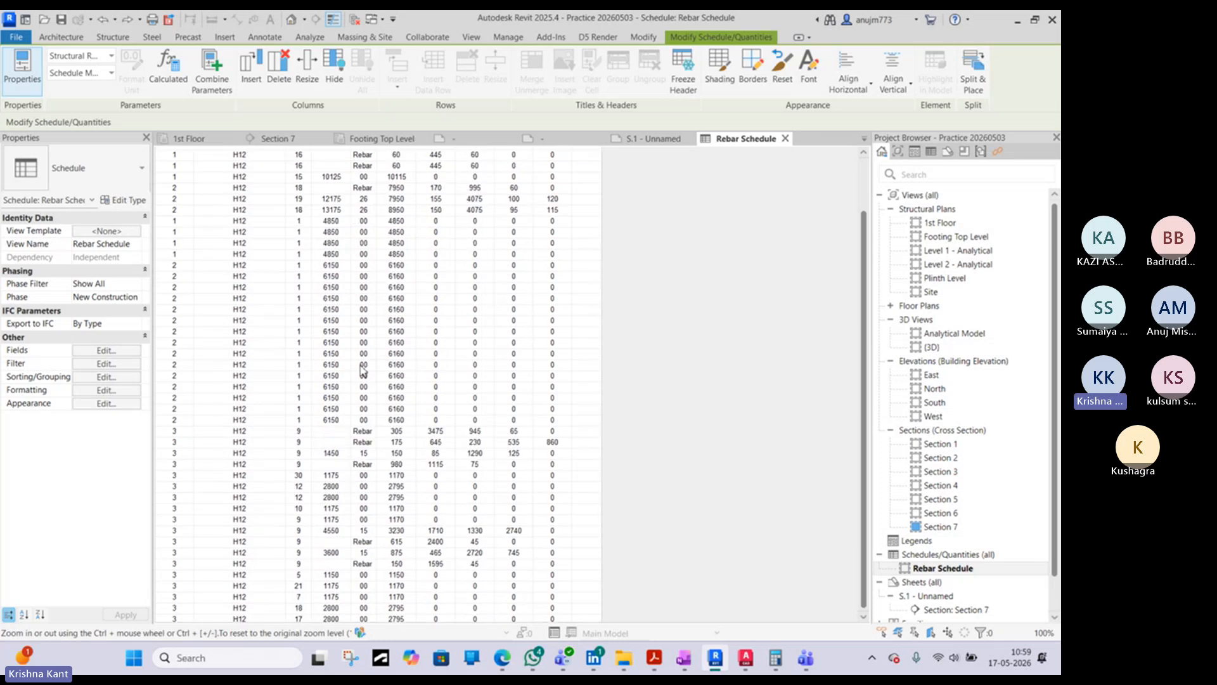
pyautogui.scroll(2, 359, 371)
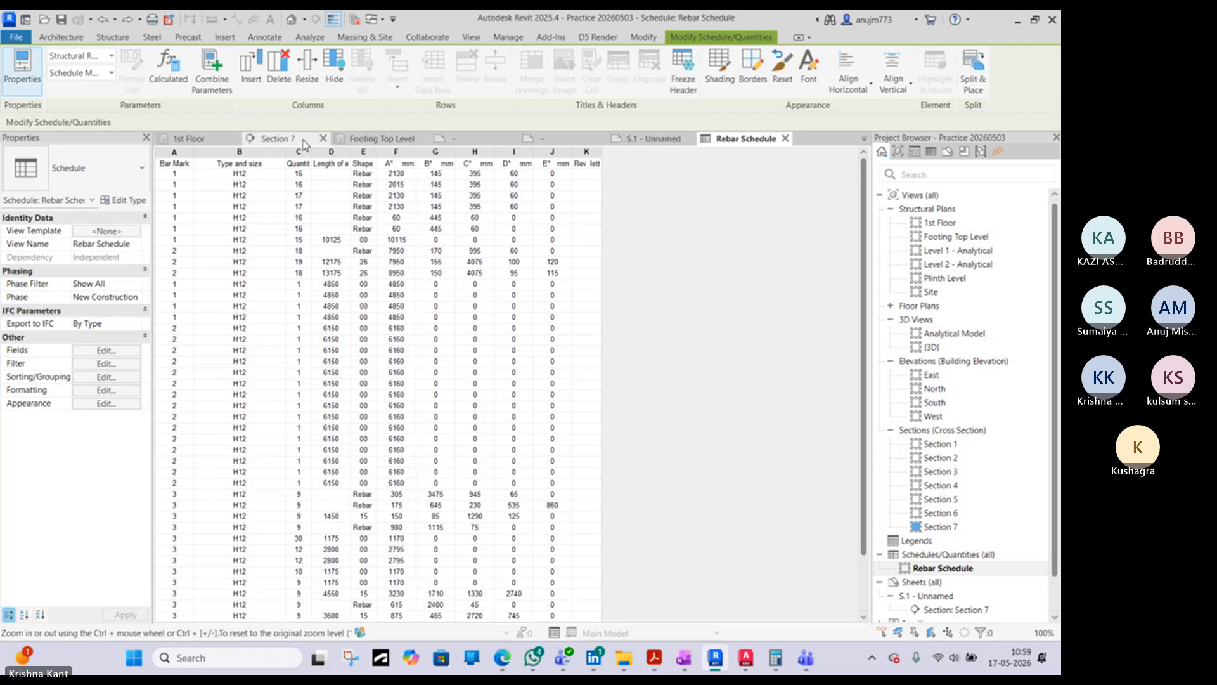
# - Open the default 3D view and select three H12 rebar sets in the middle slab bays
pyautogui.click(292, 19)
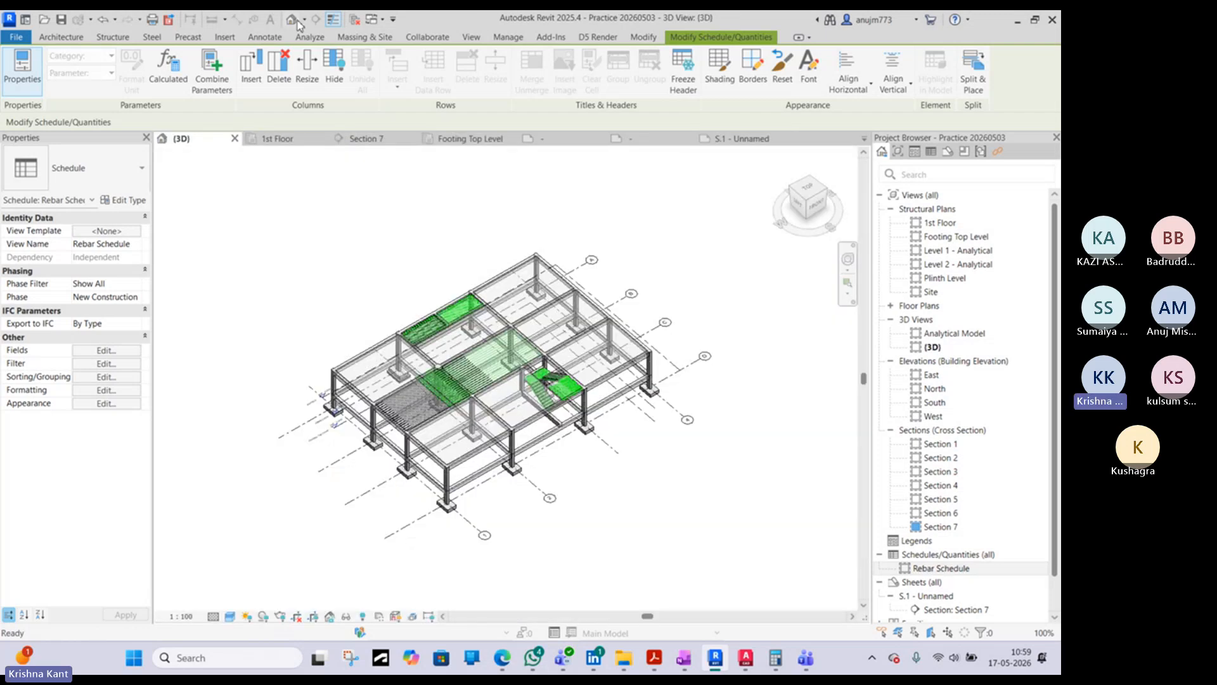
pyautogui.scroll(5, 510, 366)
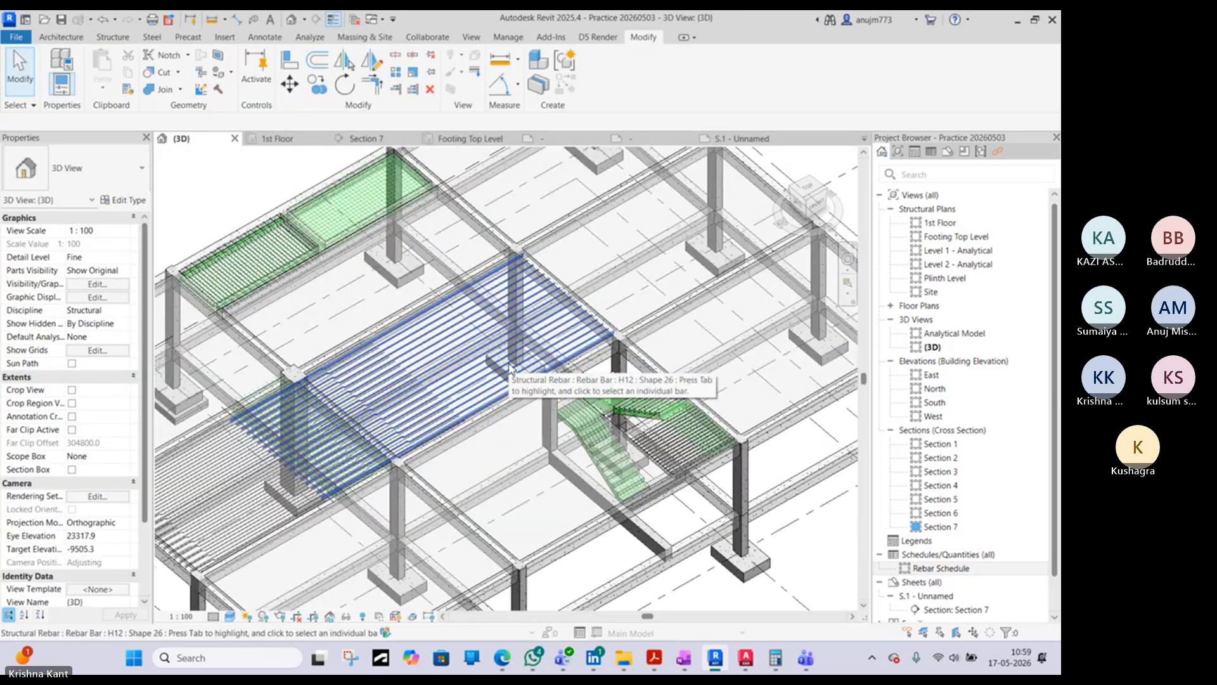
pyautogui.click(510, 367)
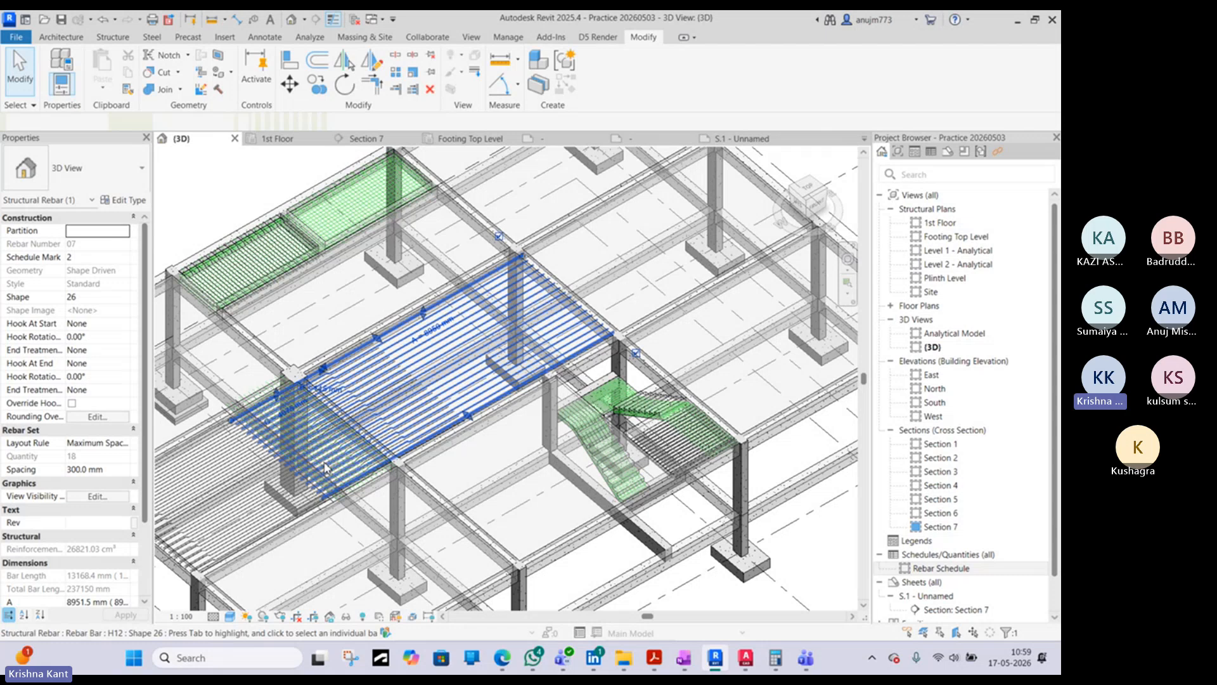
pyautogui.scroll(3, 244, 489)
pyautogui.moveTo(244, 489); pyautogui.dragTo(470, 429, button='middle')
pyautogui.keyDown('ctrl'); pyautogui.click(470, 429); pyautogui.keyUp('ctrl')
pyautogui.scroll(4, 511, 405)
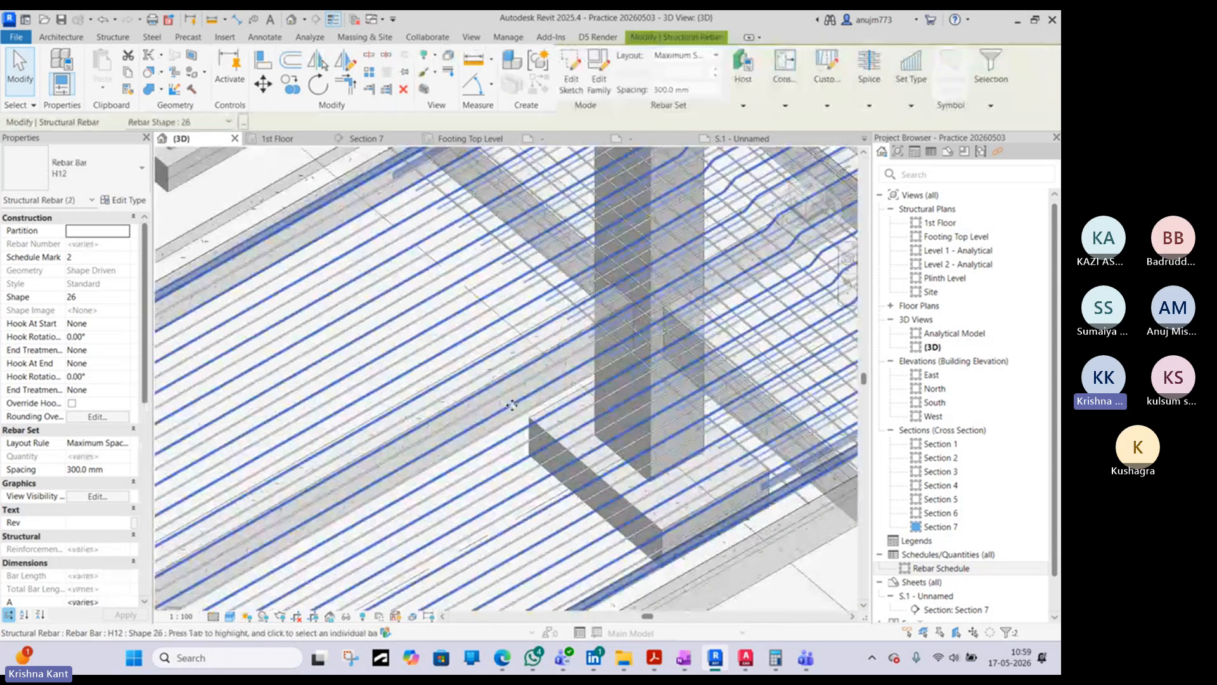
pyautogui.keyDown('ctrl'); pyautogui.click(595, 338); pyautogui.keyUp('ctrl')
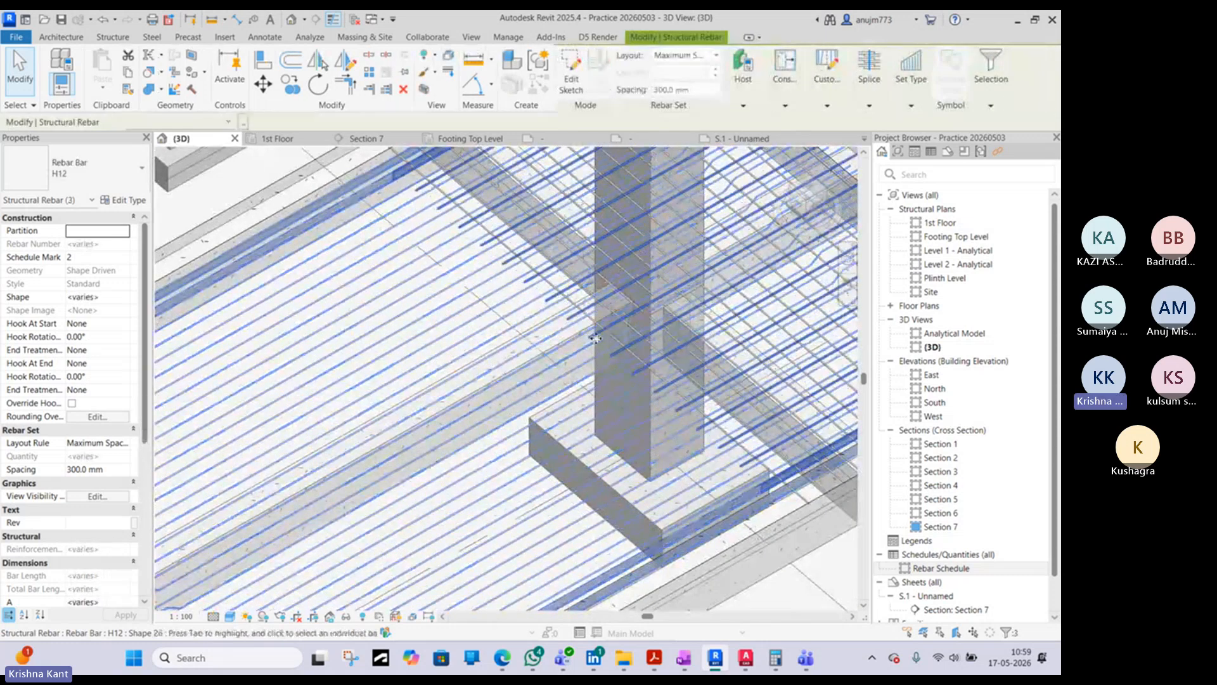
# - Add two more H12 rebar sets beside the column to the selection and view the whole frame
pyautogui.scroll(3, 599, 333)
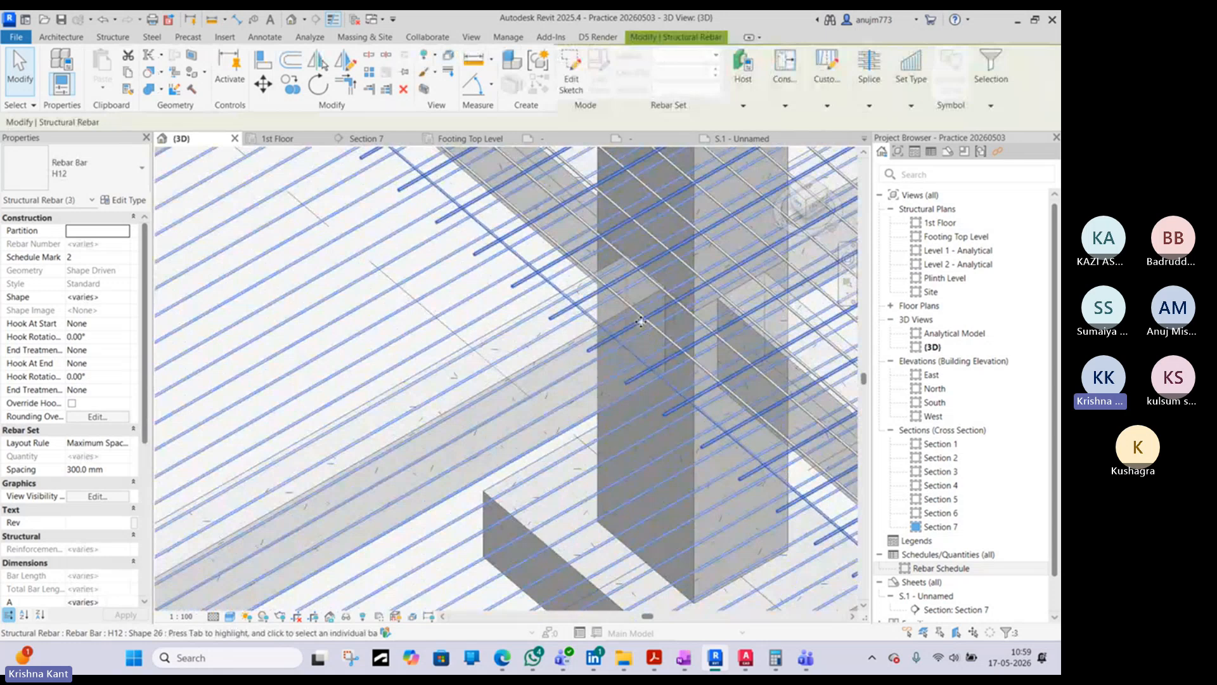
pyautogui.scroll(3, 640, 321)
pyautogui.keyDown('ctrl'); pyautogui.click(666, 341); pyautogui.keyUp('ctrl')
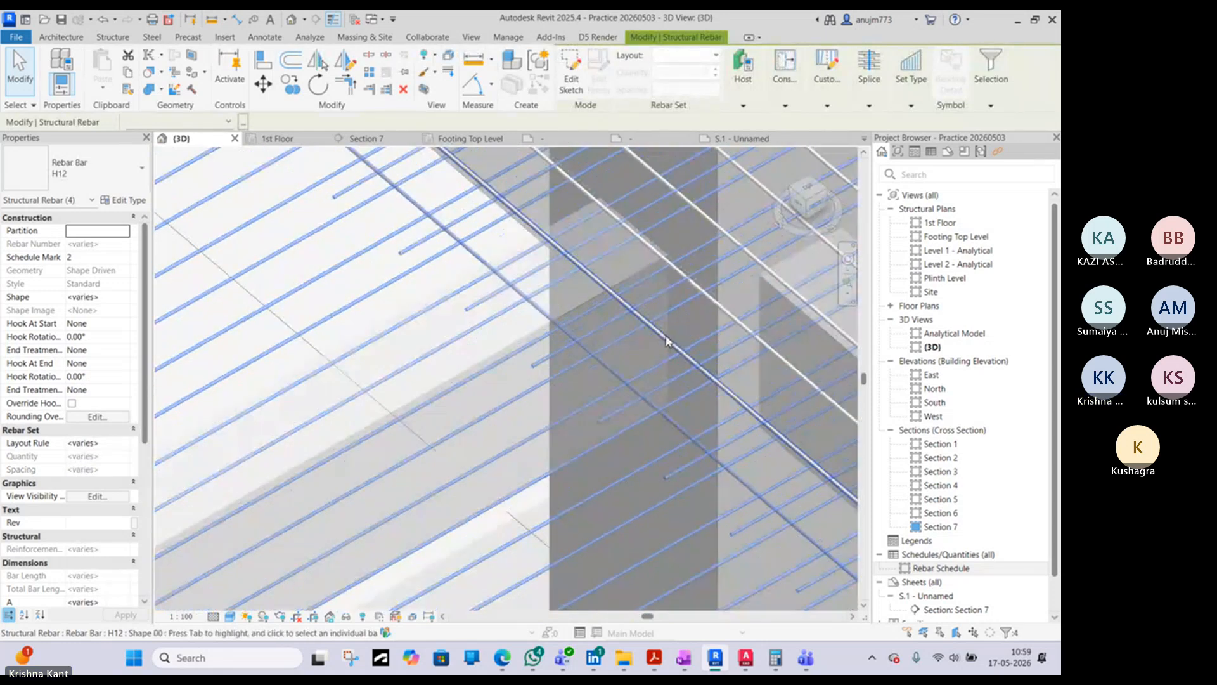
pyautogui.keyDown('ctrl'); pyautogui.click(666, 341); pyautogui.keyUp('ctrl')
pyautogui.scroll(-5, 666, 340)
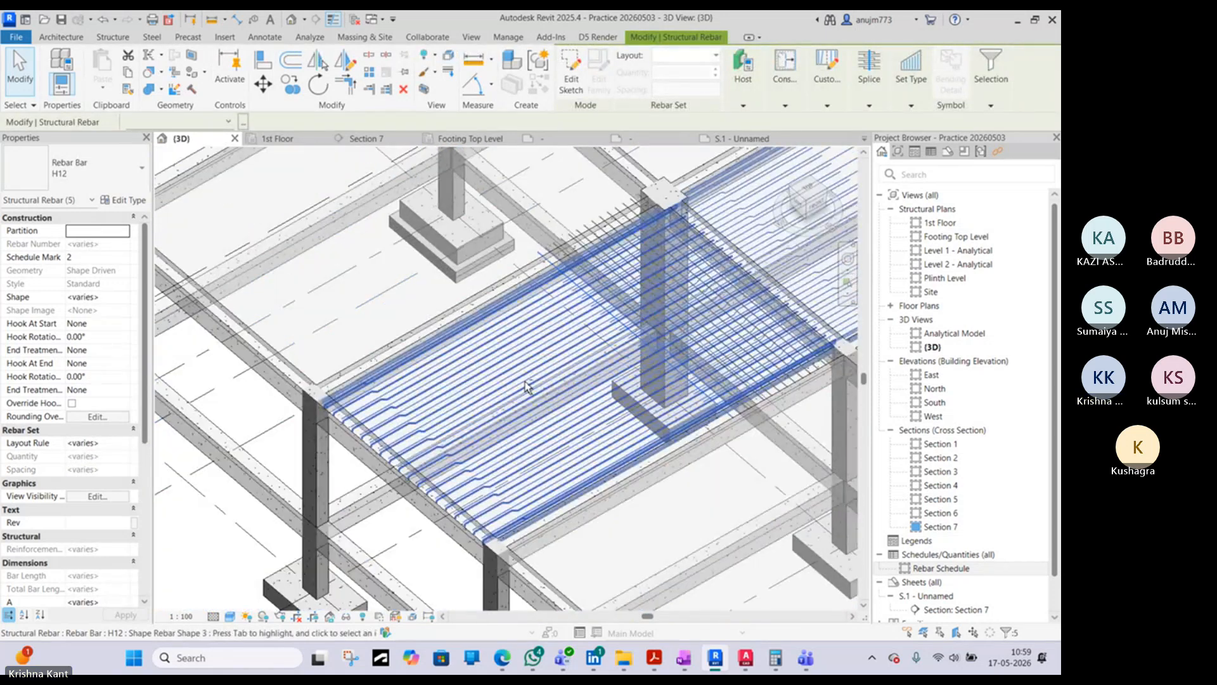
pyautogui.keyDown('shift'); pyautogui.moveTo(528, 387); pyautogui.dragTo(517, 292, button='middle'); pyautogui.keyUp('shift')
pyautogui.scroll(-3, 666, 331)
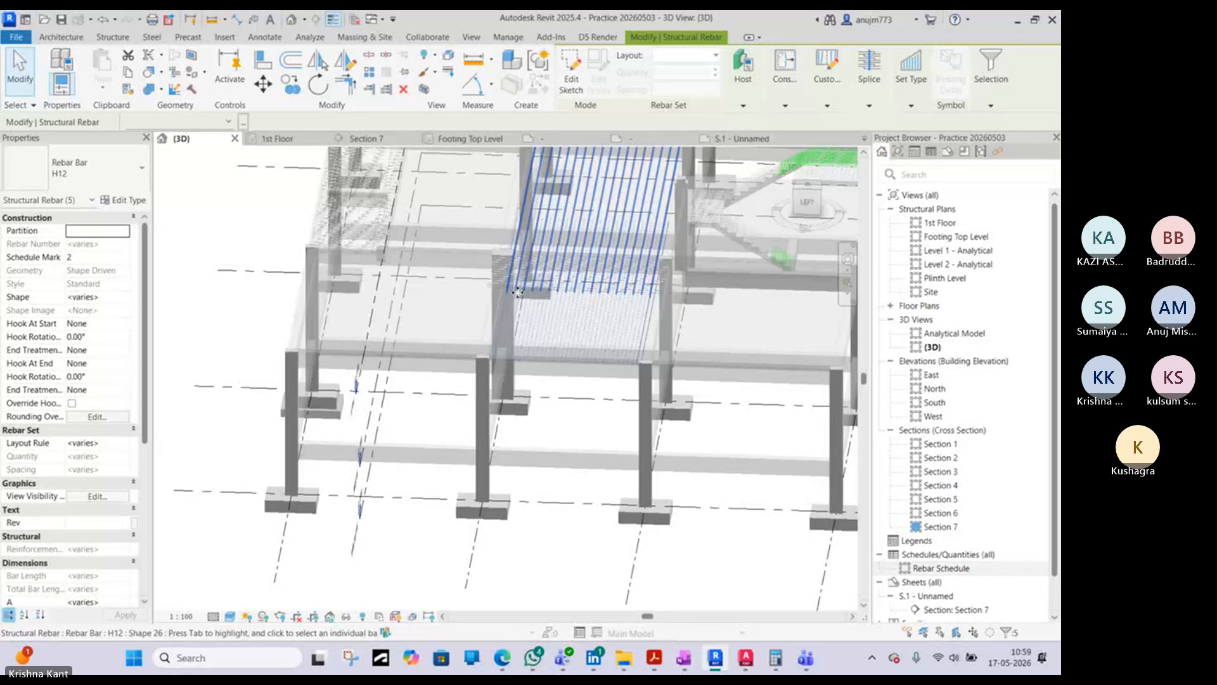
pyautogui.scroll(-6, 517, 293)
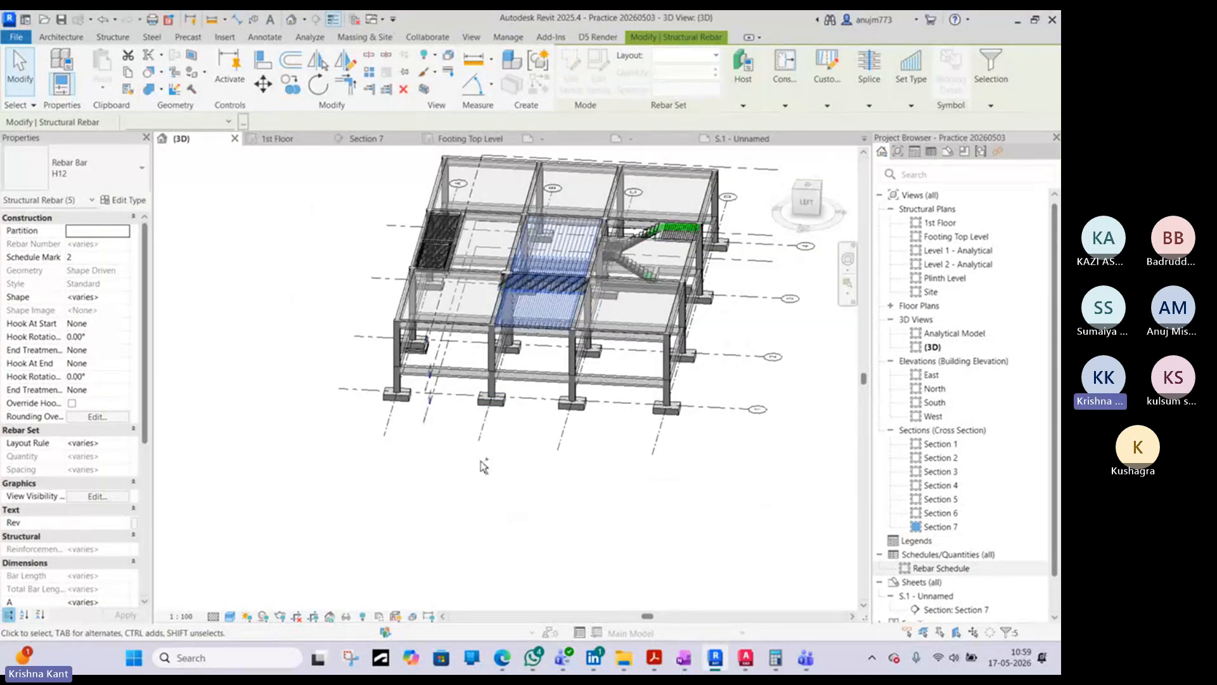
# - Window-select the middle slab bays to add their rebar, and deselect the unwanted footings and columns at the front
pyautogui.moveTo(480, 465); pyautogui.dragTo(596, 273)
pyautogui.scroll(3, 599, 253)
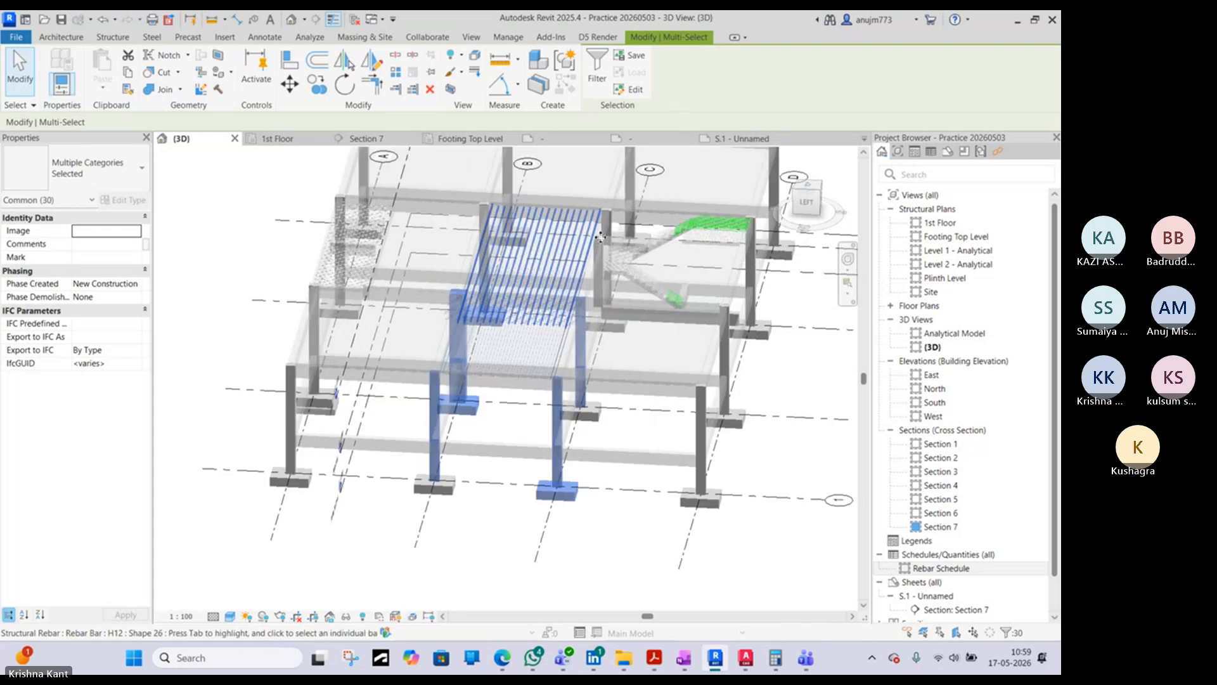
pyautogui.keyDown('shift'); pyautogui.click(558, 478); pyautogui.keyUp('shift')
pyautogui.keyDown('shift'); pyautogui.click(567, 493); pyautogui.keyUp('shift')
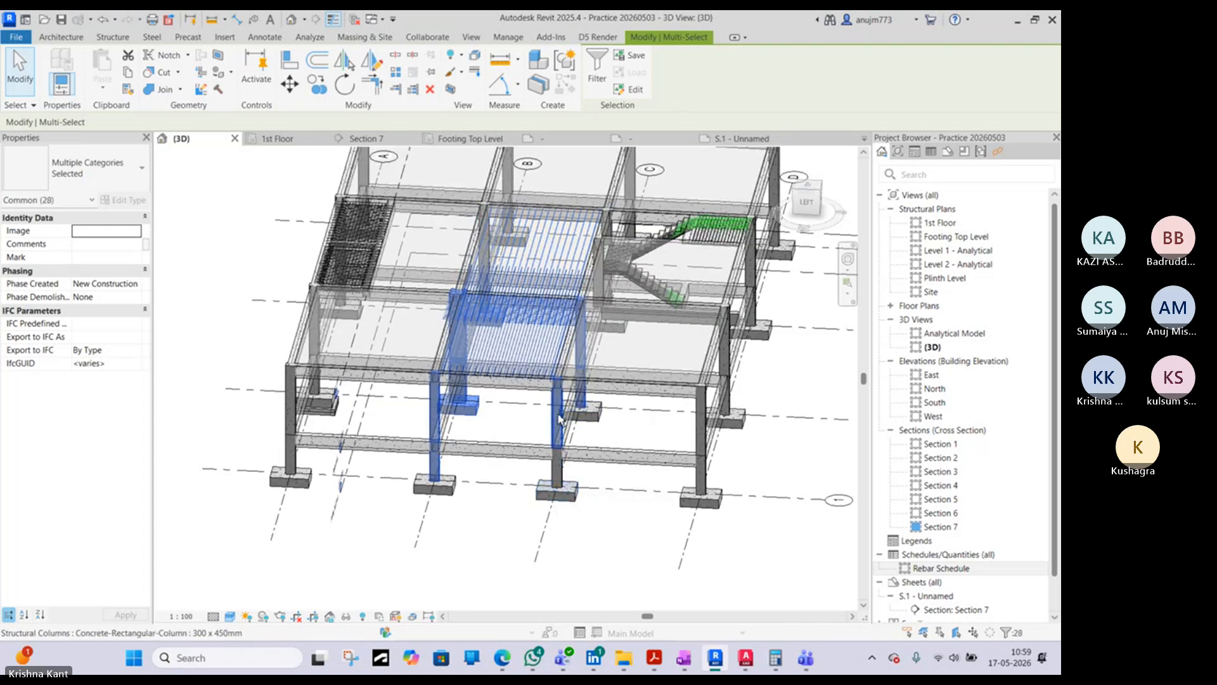
pyautogui.keyDown('shift'); pyautogui.click(467, 409); pyautogui.keyUp('shift')
pyautogui.keyDown('shift'); pyautogui.click(439, 402); pyautogui.keyUp('shift')
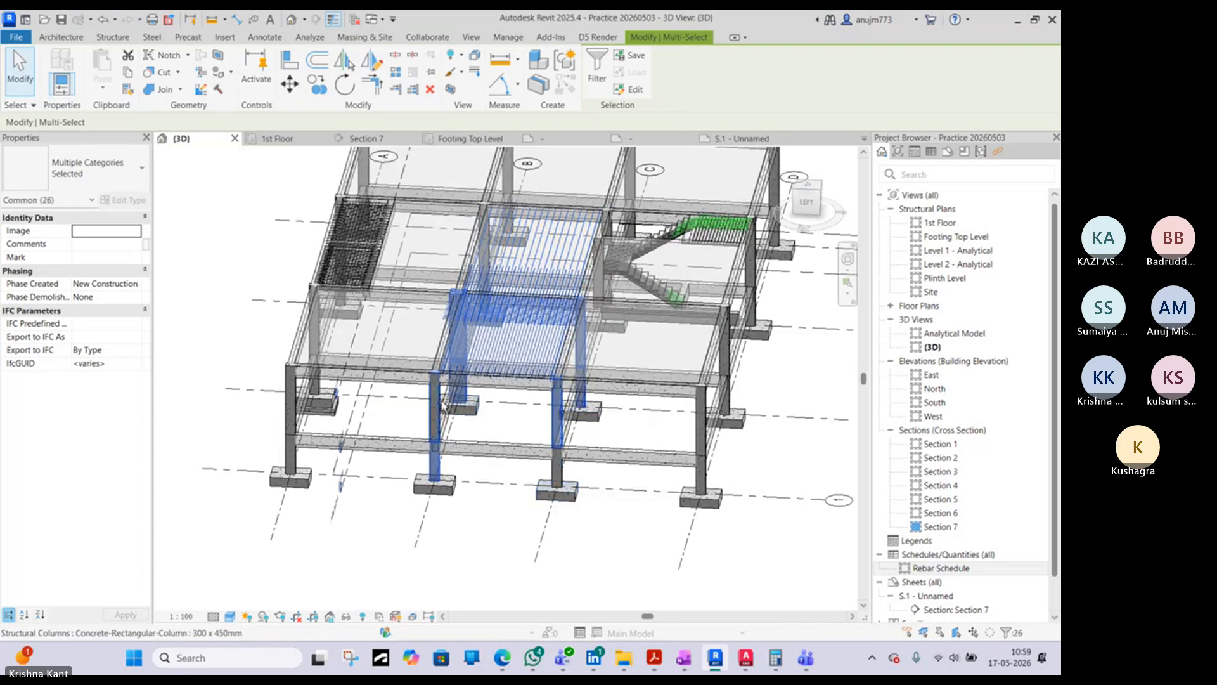
pyautogui.keyDown('shift'); pyautogui.click(457, 388); pyautogui.keyUp('shift')
pyautogui.keyDown('shift'); pyautogui.moveTo(490, 385); pyautogui.dragTo(547, 361, button='middle'); pyautogui.keyUp('shift')
pyautogui.keyDown('shift'); pyautogui.click(499, 449); pyautogui.keyUp('shift')
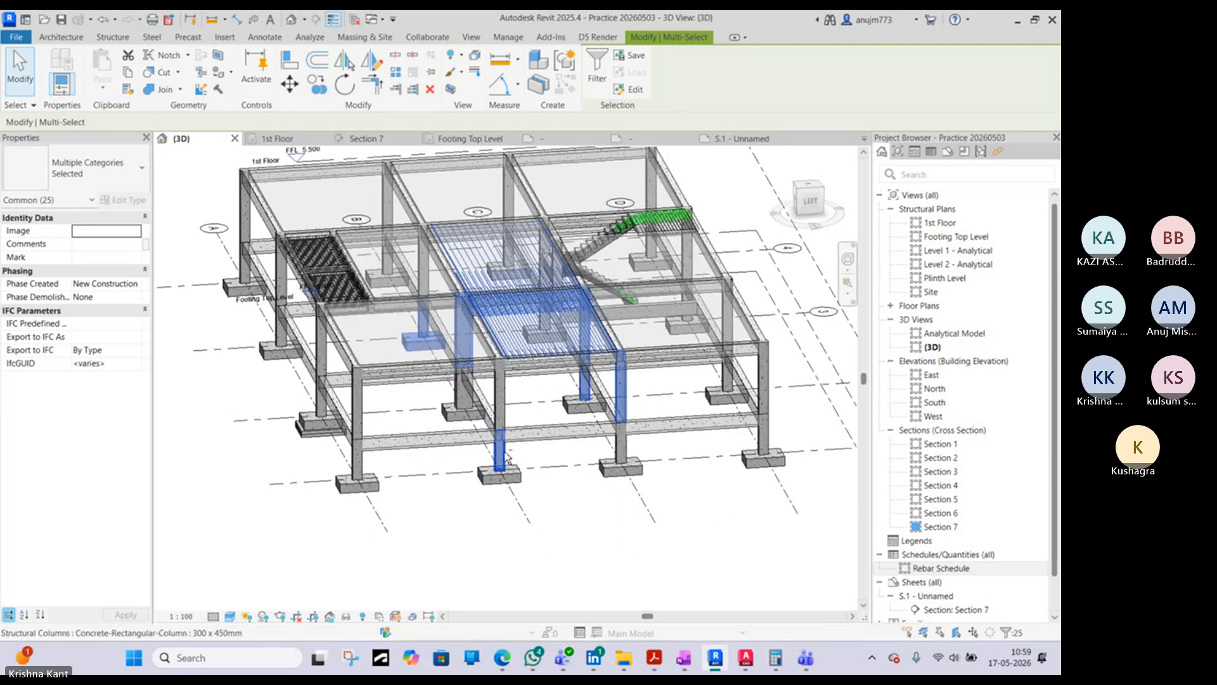
# - Deselect the remaining front columns and the footing with its column behind the middle slab bays
pyautogui.keyDown('shift'); pyautogui.click(622, 383); pyautogui.keyUp('shift')
pyautogui.keyDown('shift'); pyautogui.click(584, 381); pyautogui.keyUp('shift')
pyautogui.keyDown('shift'); pyautogui.click(462, 336); pyautogui.keyUp('shift')
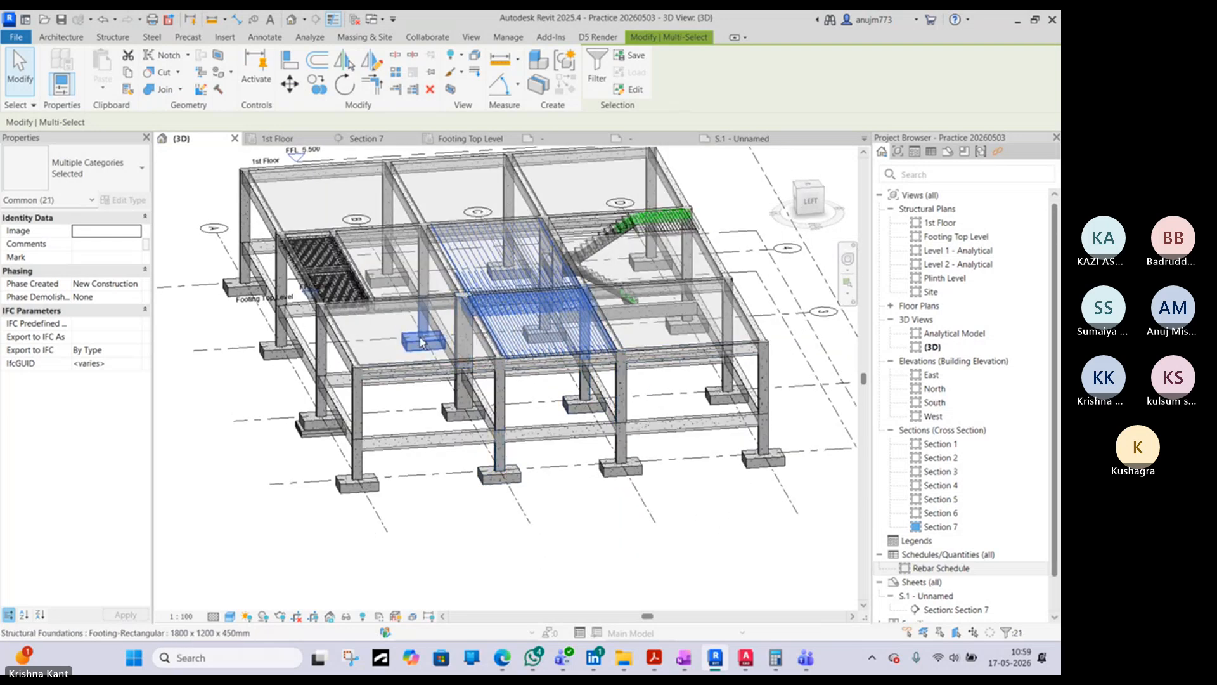
pyautogui.keyDown('shift'); pyautogui.click(416, 343); pyautogui.keyUp('shift')
pyautogui.keyDown('shift'); pyautogui.click(423, 317); pyautogui.keyUp('shift')
pyautogui.keyDown('shift'); pyautogui.moveTo(424, 320); pyautogui.dragTo(420, 403, button='middle'); pyautogui.keyUp('shift')
pyautogui.keyDown('shift'); pyautogui.moveTo(563, 336); pyautogui.dragTo(564, 371, button='middle'); pyautogui.keyUp('shift')
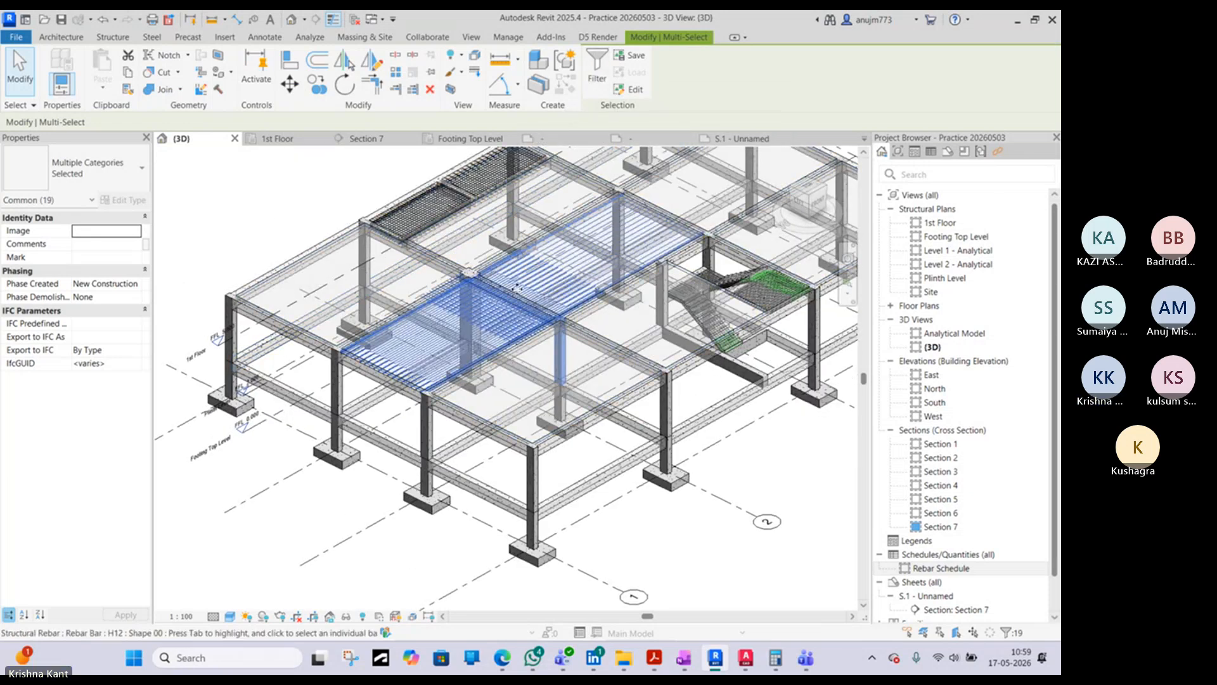
# - Filter the selection to exclude Structural Columns and keep only Structural Rebar
pyautogui.click(597, 75)
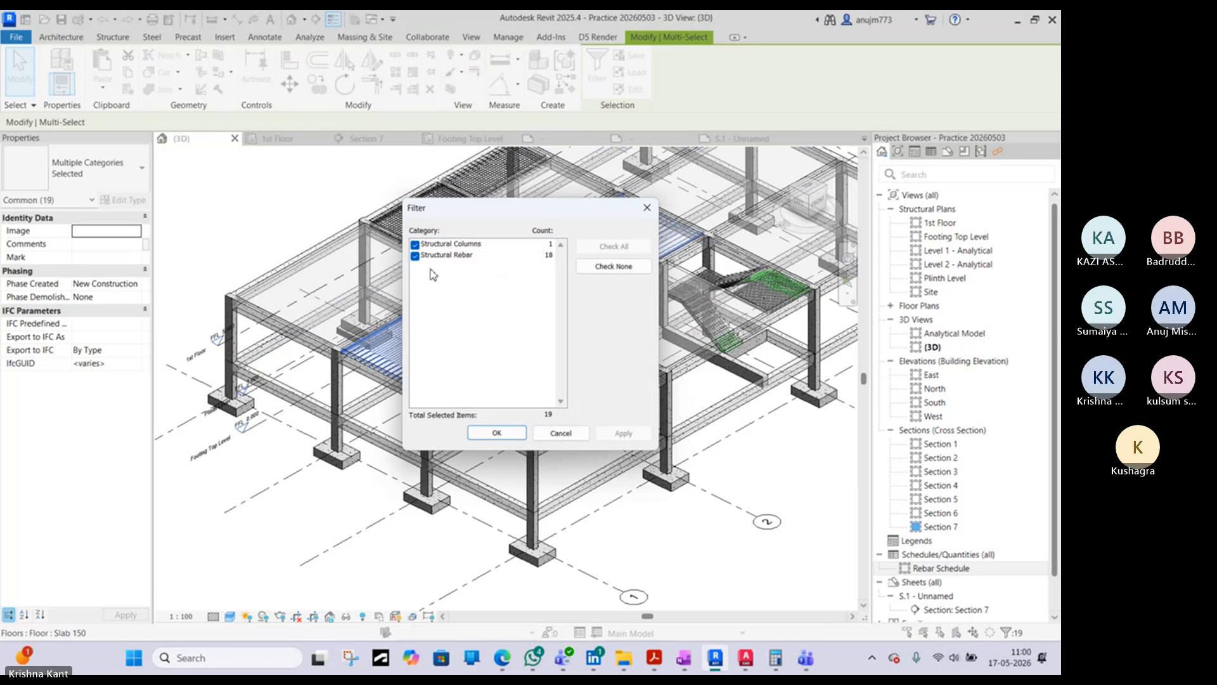
pyautogui.click(415, 244)
pyautogui.click(497, 433)
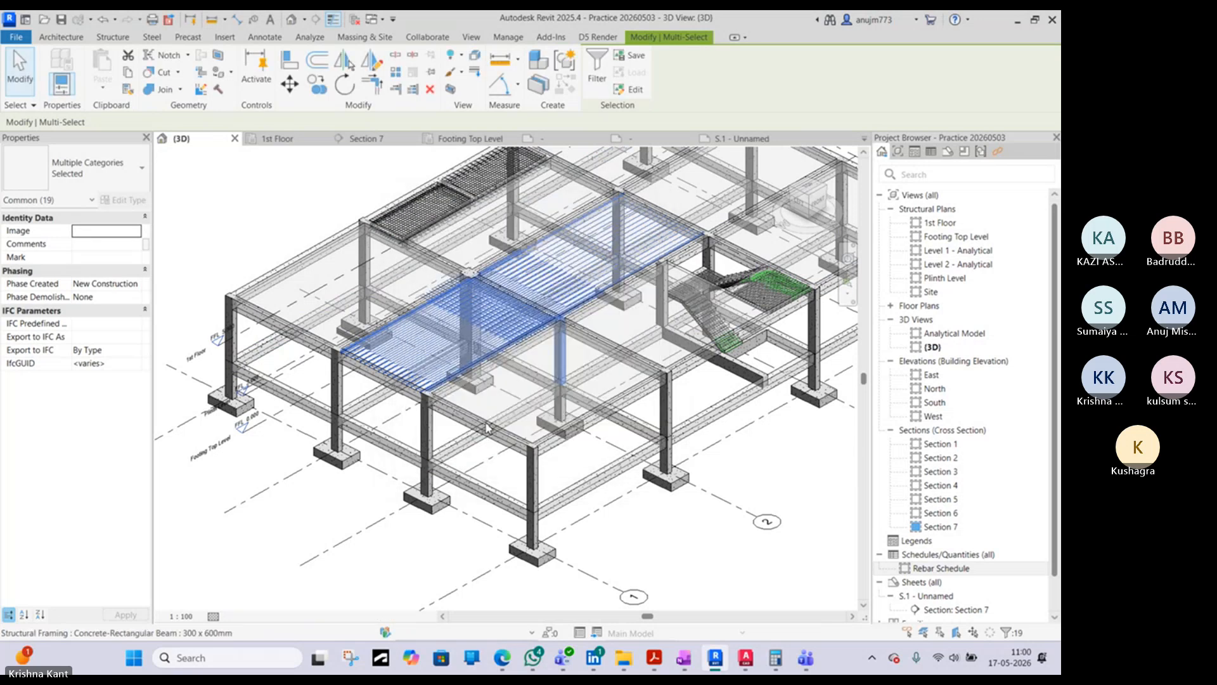
pyautogui.keyDown('shift'); pyautogui.moveTo(474, 376); pyautogui.dragTo(546, 407, button='middle'); pyautogui.keyUp('shift')
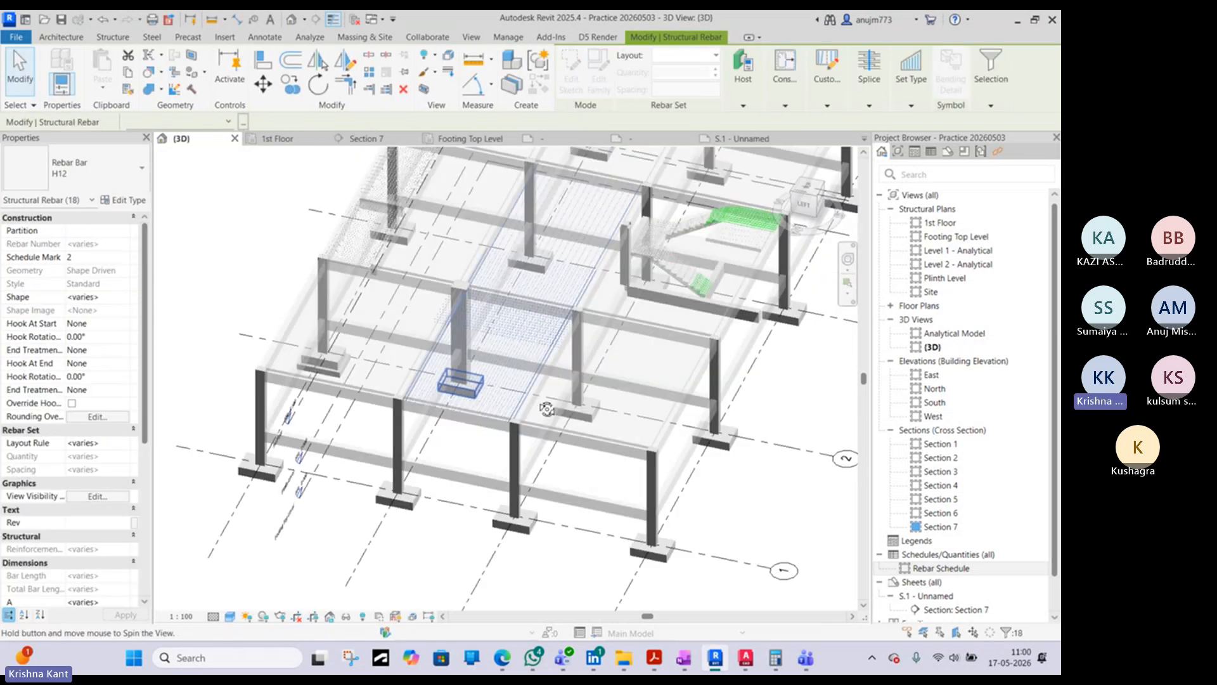
pyautogui.scroll(3, 541, 313)
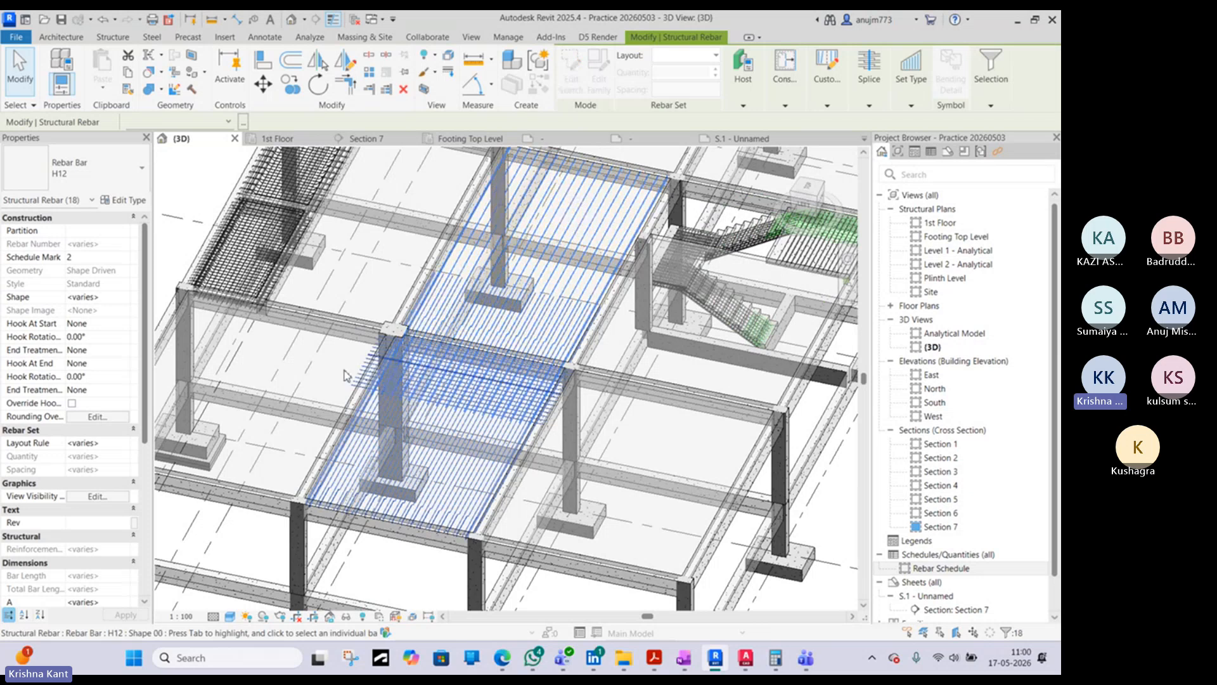
# - Set the Mark of the selected slab rebar to "1st Floor Slab" and accept duplicate mark values
pyautogui.scroll(-3, 98, 537)
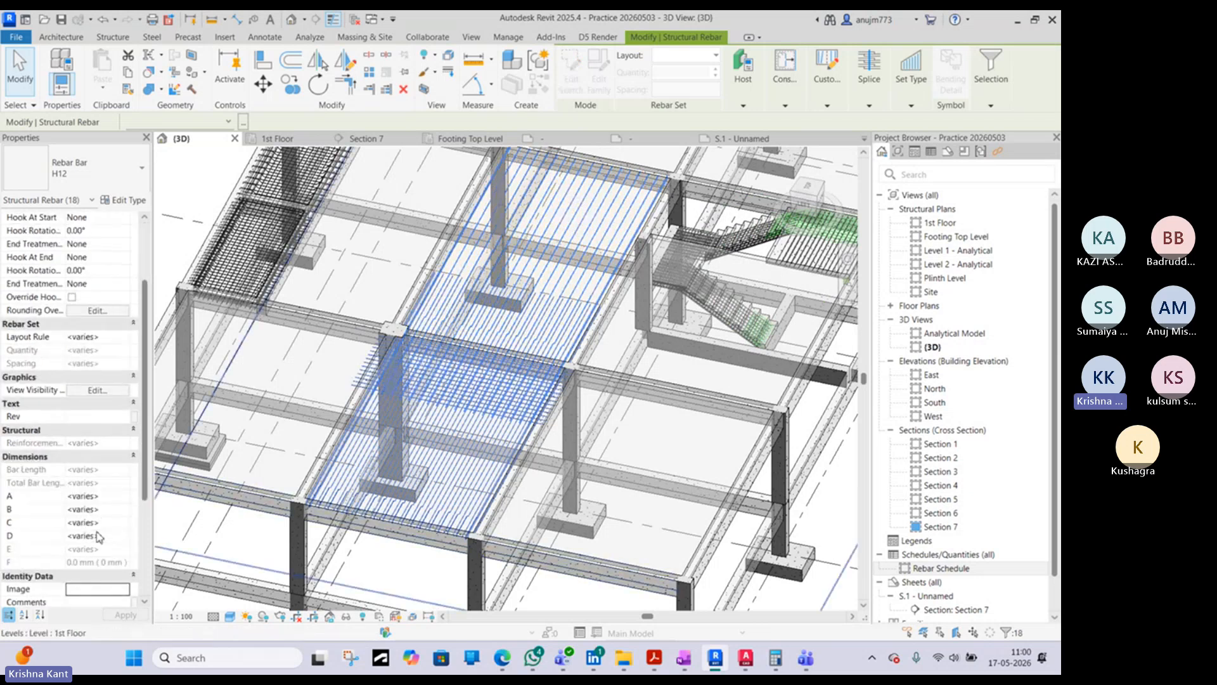
pyautogui.scroll(-2, 100, 542)
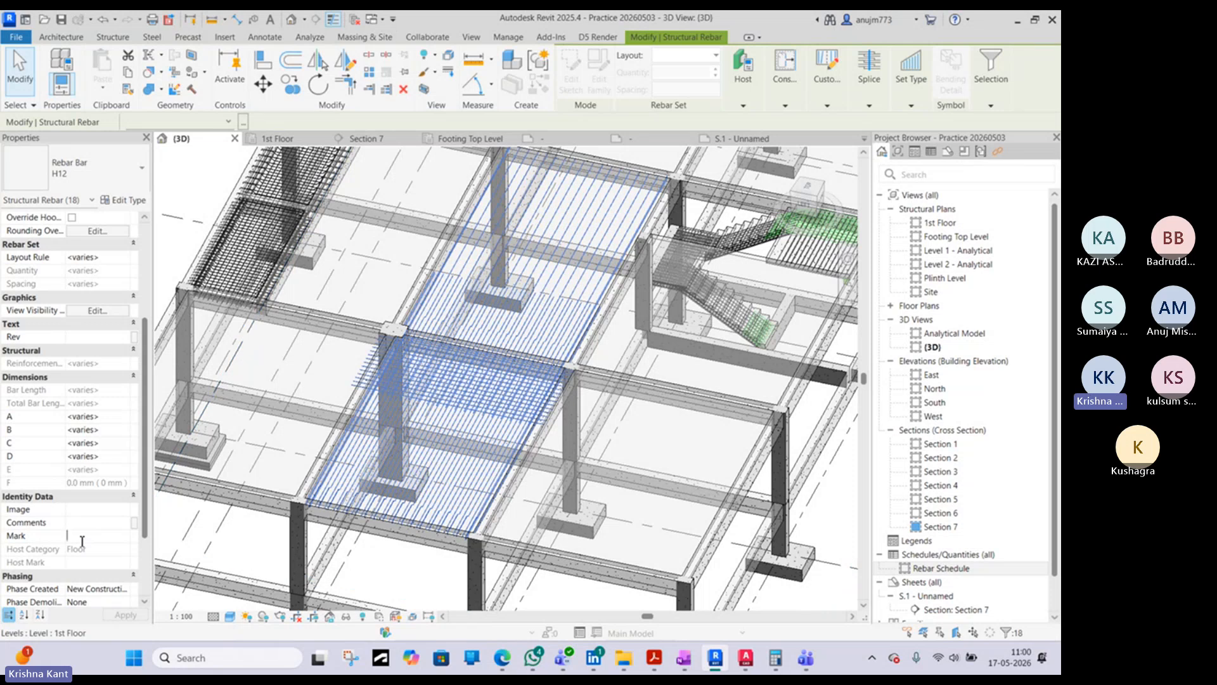
pyautogui.write('1st Floor Slab')
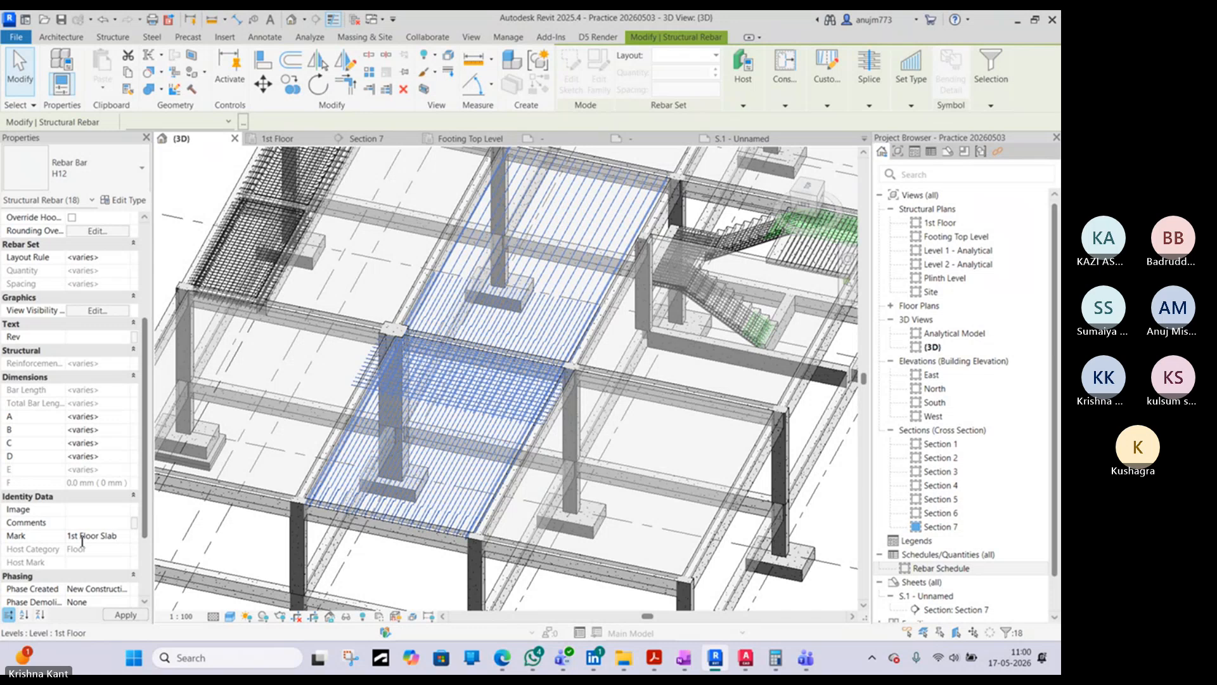
pyautogui.press('Return')
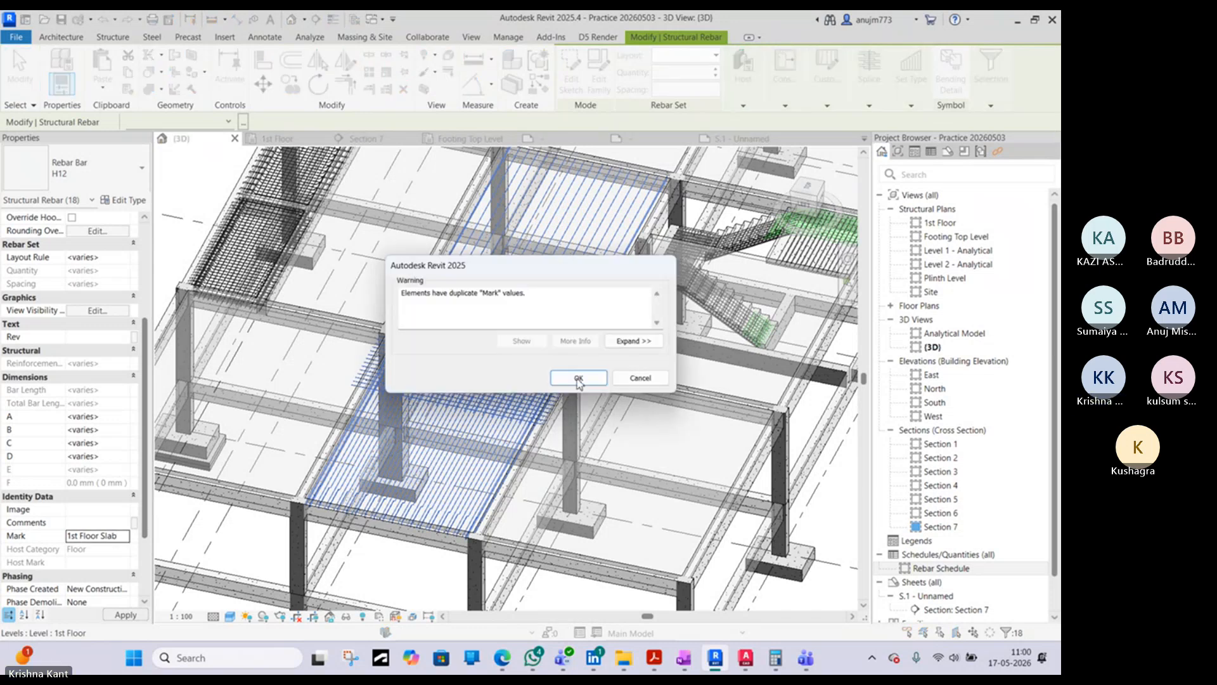
pyautogui.click(576, 378)
pyautogui.keyDown('shift'); pyautogui.moveTo(576, 378); pyautogui.dragTo(596, 393, button='middle'); pyautogui.keyUp('shift')
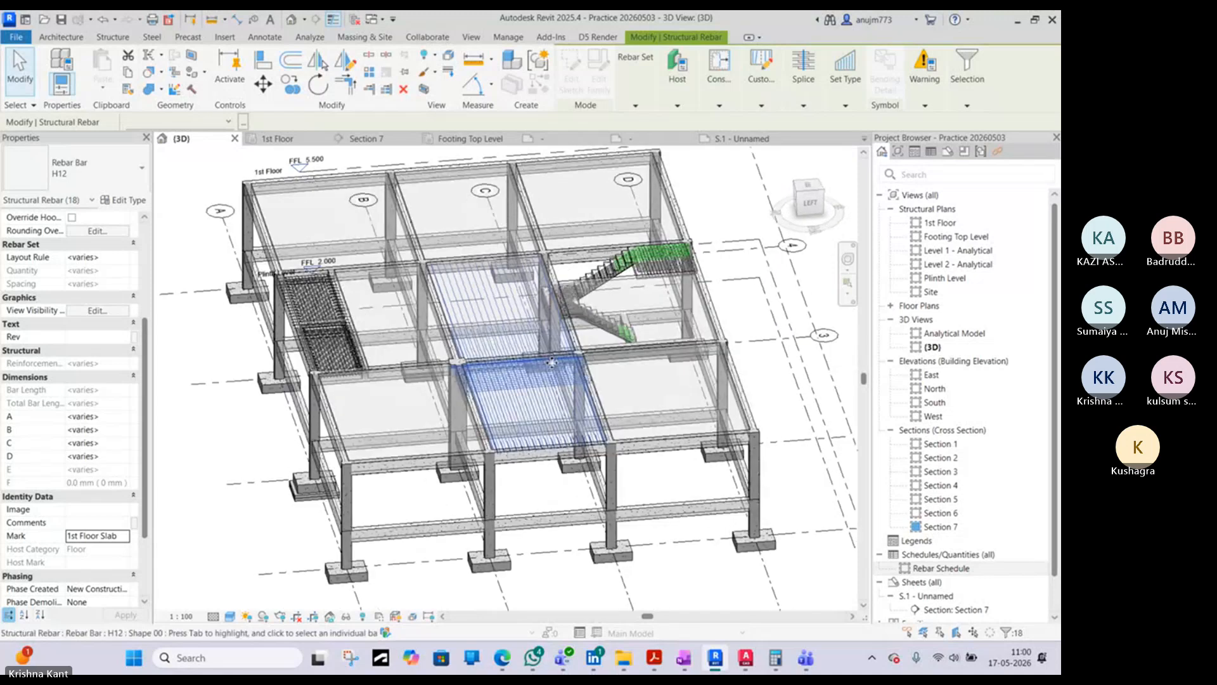
# - Duplicate the Rebar Schedule in the project's schedules
pyautogui.scroll(5, 596, 396)
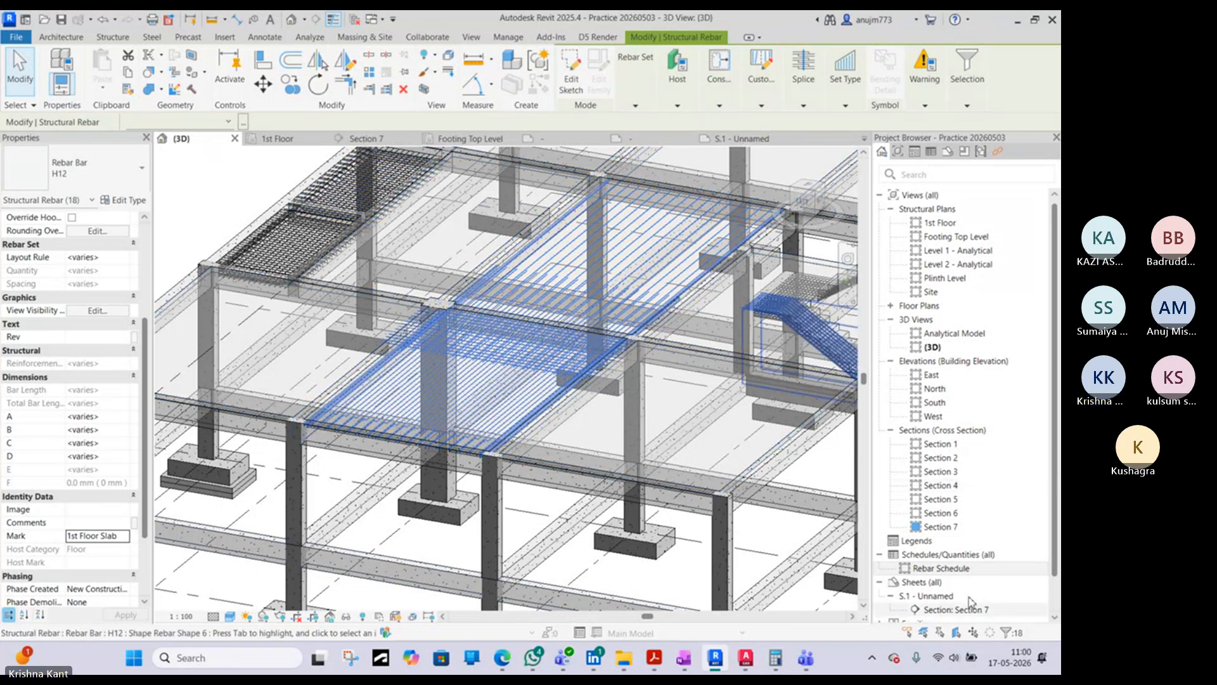
pyautogui.click(941, 570)
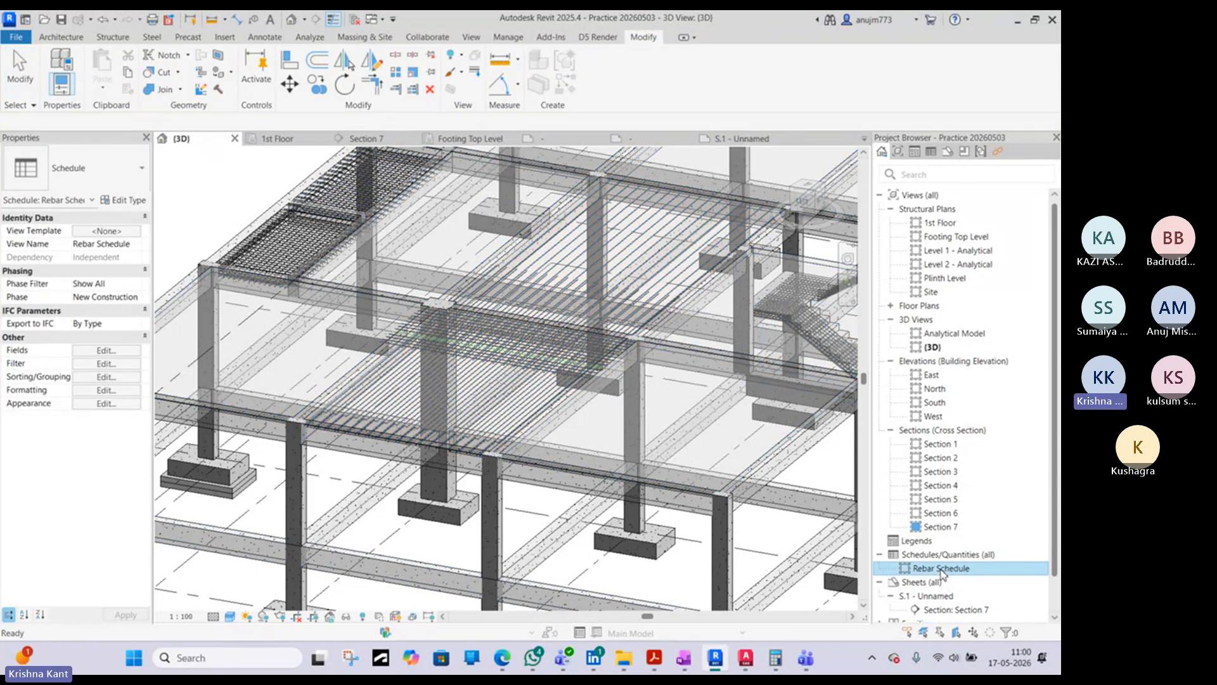
pyautogui.rightClick(943, 573)
pyautogui.moveTo(915, 364)
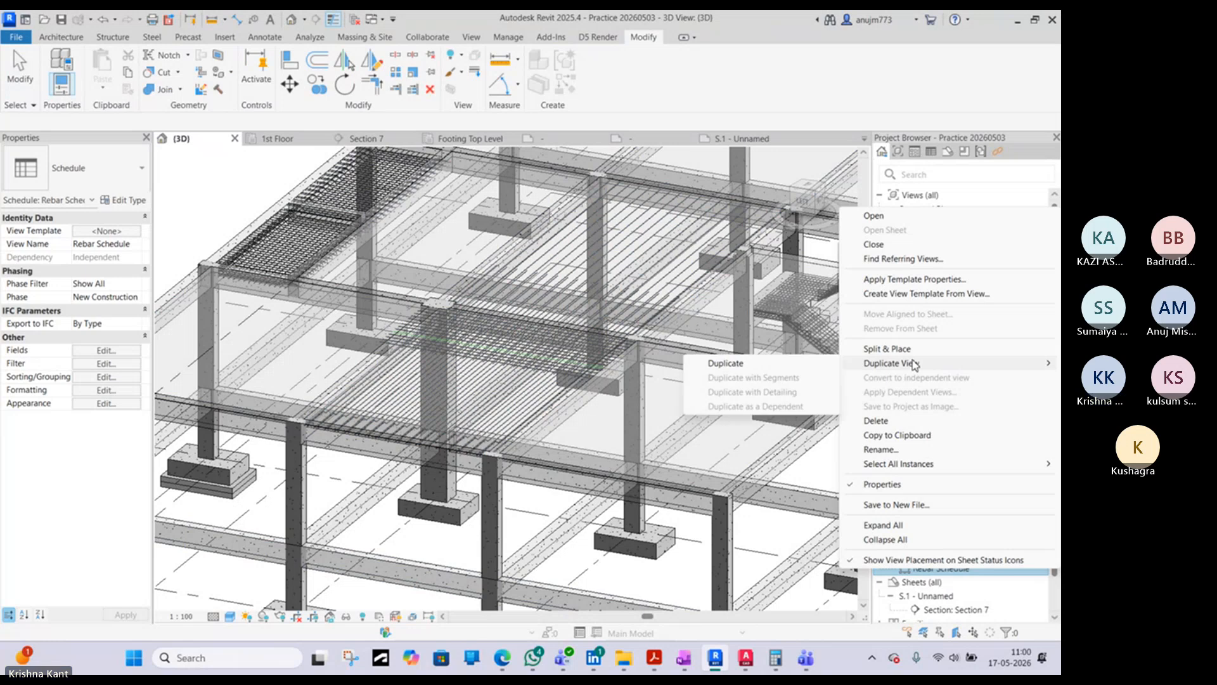
pyautogui.click(736, 363)
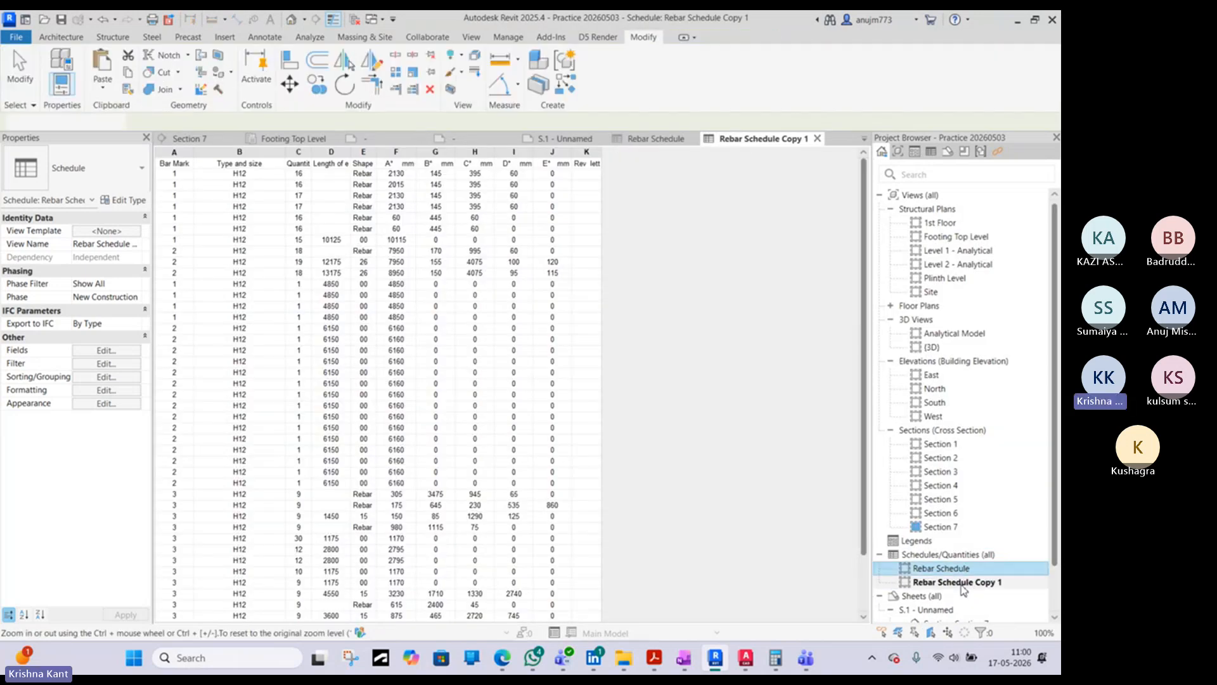
# - Rename the duplicated schedule as "Slab Rebar Schedule"
pyautogui.click(960, 582)
pyautogui.click(992, 583)
pyautogui.moveTo(997, 583); pyautogui.dragTo(973, 583)
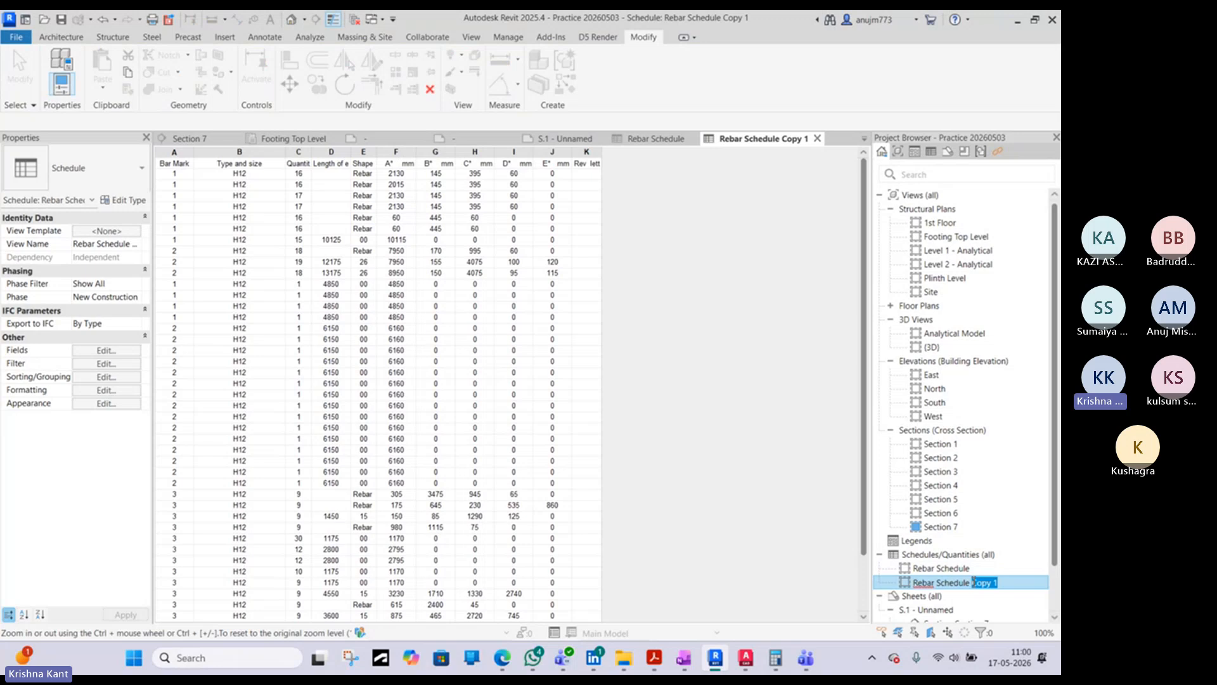
pyautogui.press('BackSpace')
pyautogui.press('Home')
pyautogui.write('Sla')
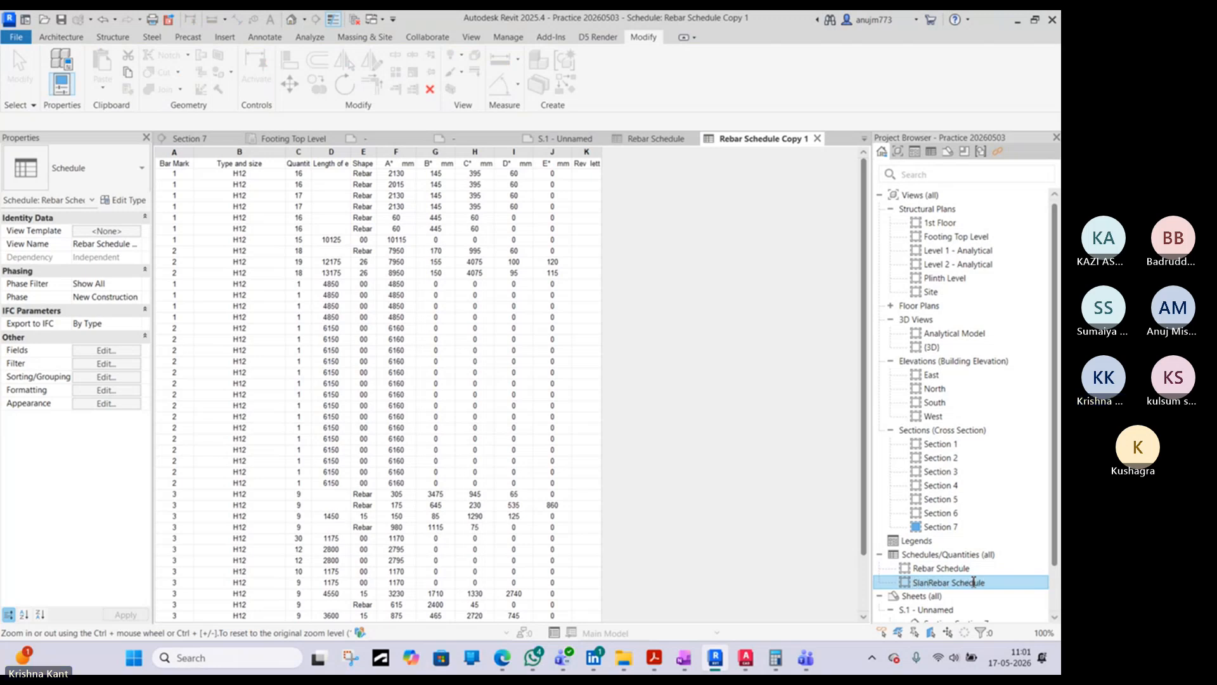
pyautogui.write('b')
pyautogui.click(810, 512)
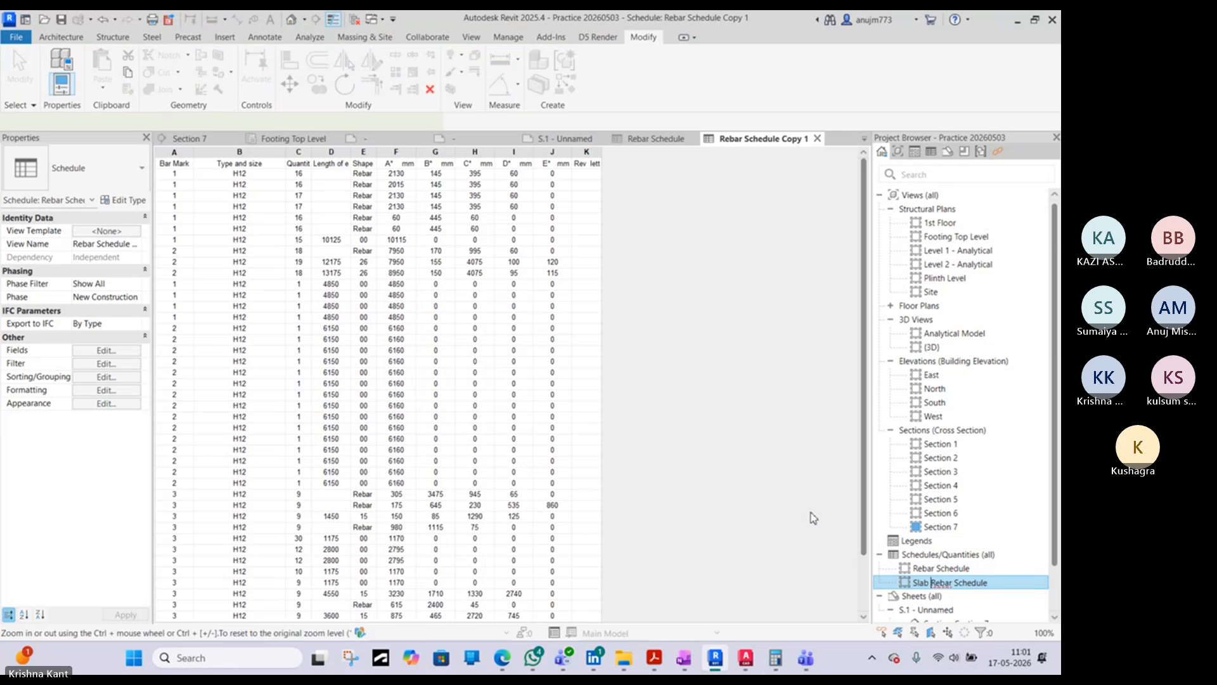
# - Add the Mark field to the scheduled fields of the Slab Rebar Schedule
pyautogui.click(120, 363)
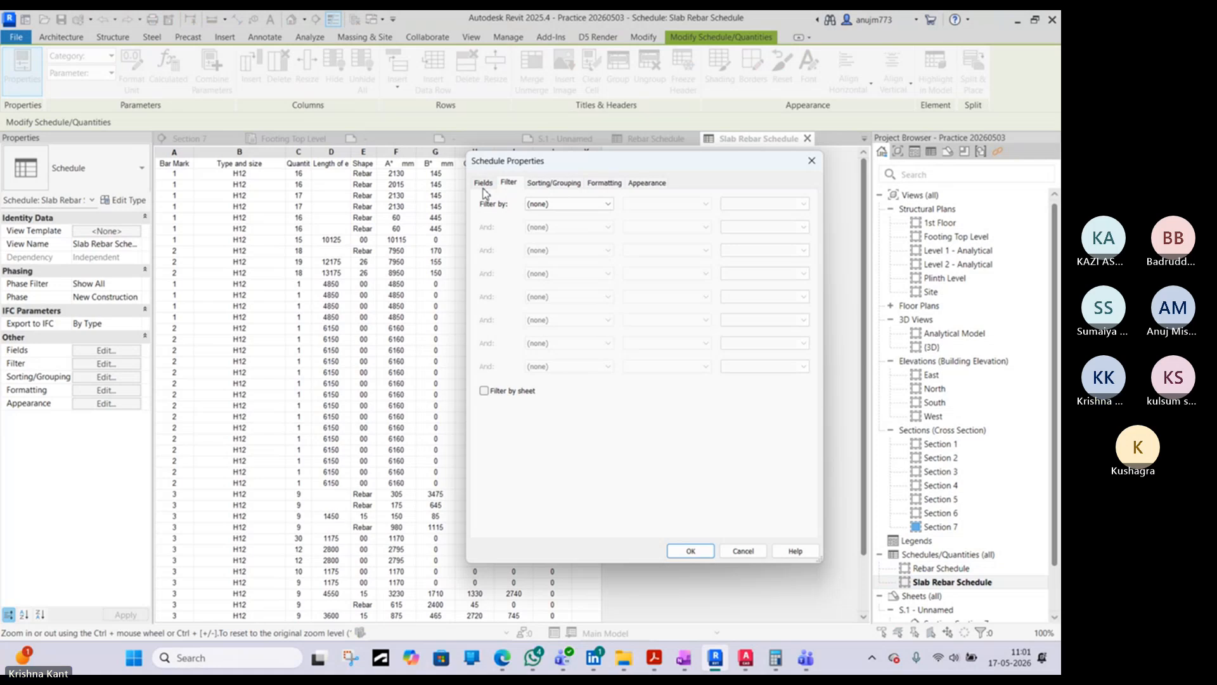
pyautogui.click(557, 205)
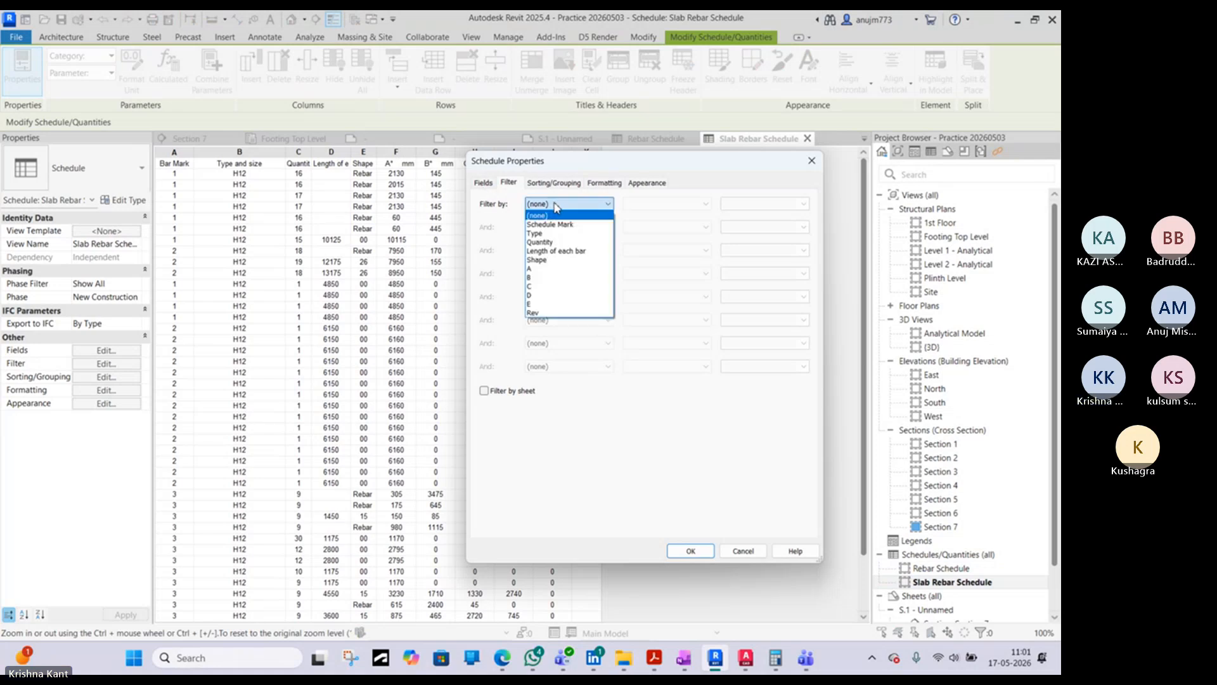
pyautogui.click(483, 183)
pyautogui.click(483, 182)
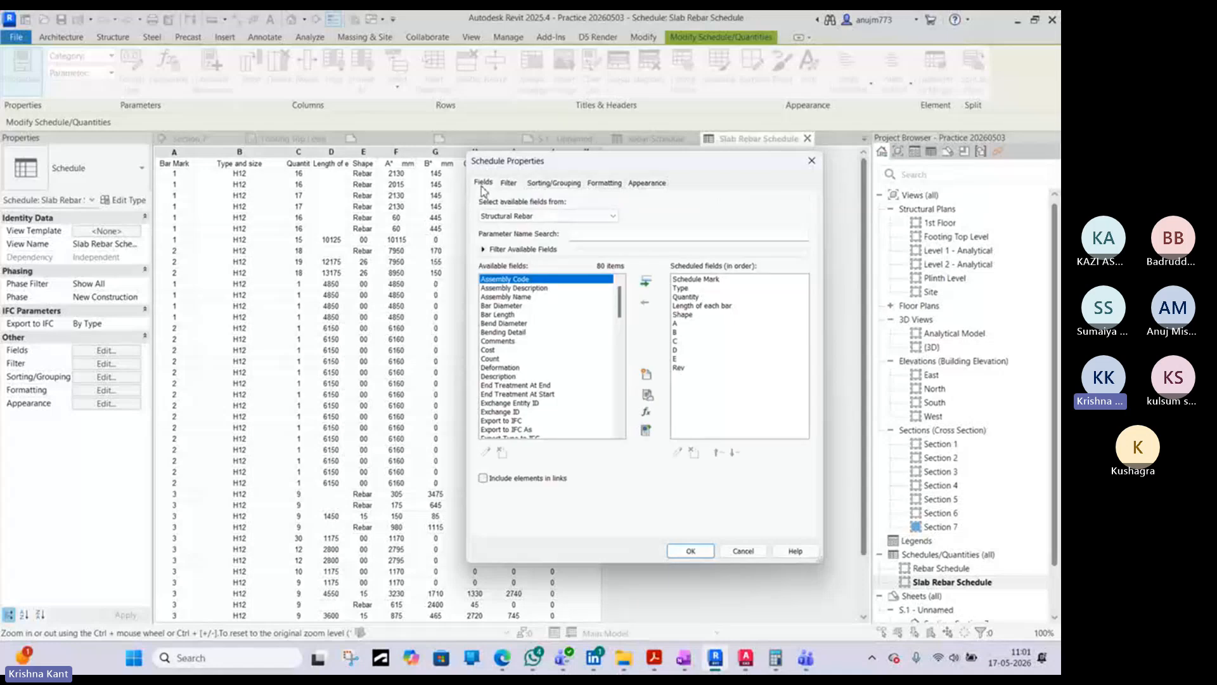
pyautogui.click(515, 350)
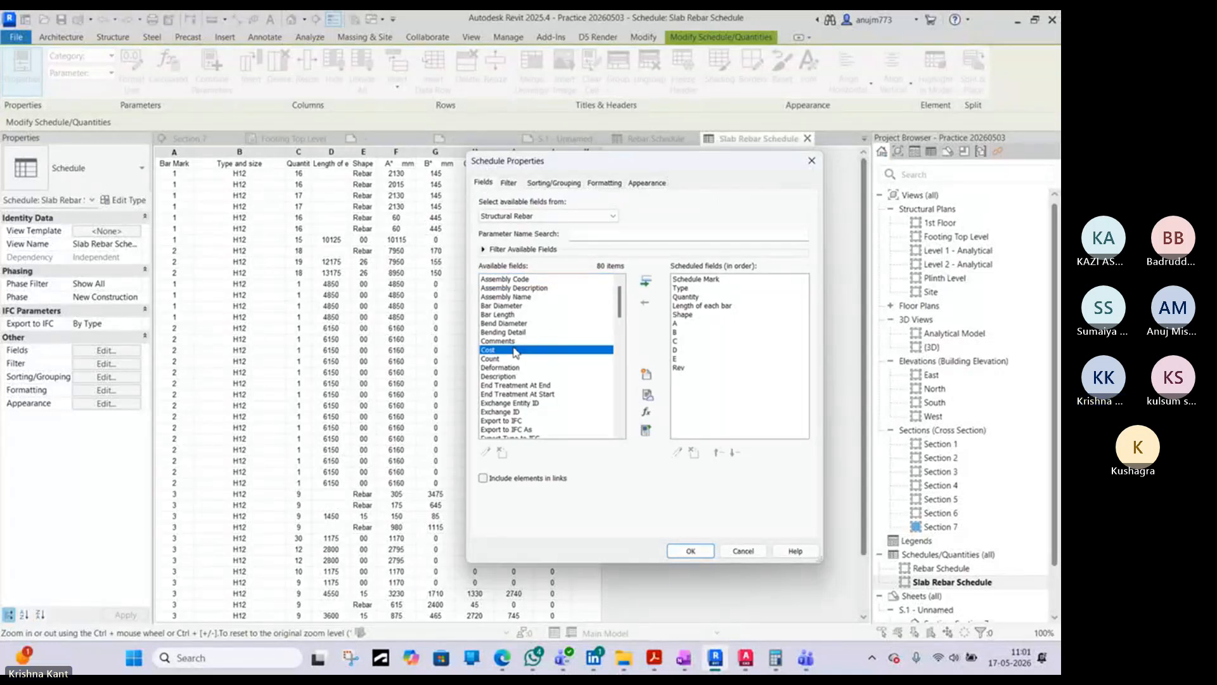
pyautogui.press('m')
pyautogui.scroll(-1, 514, 351)
pyautogui.click(501, 412)
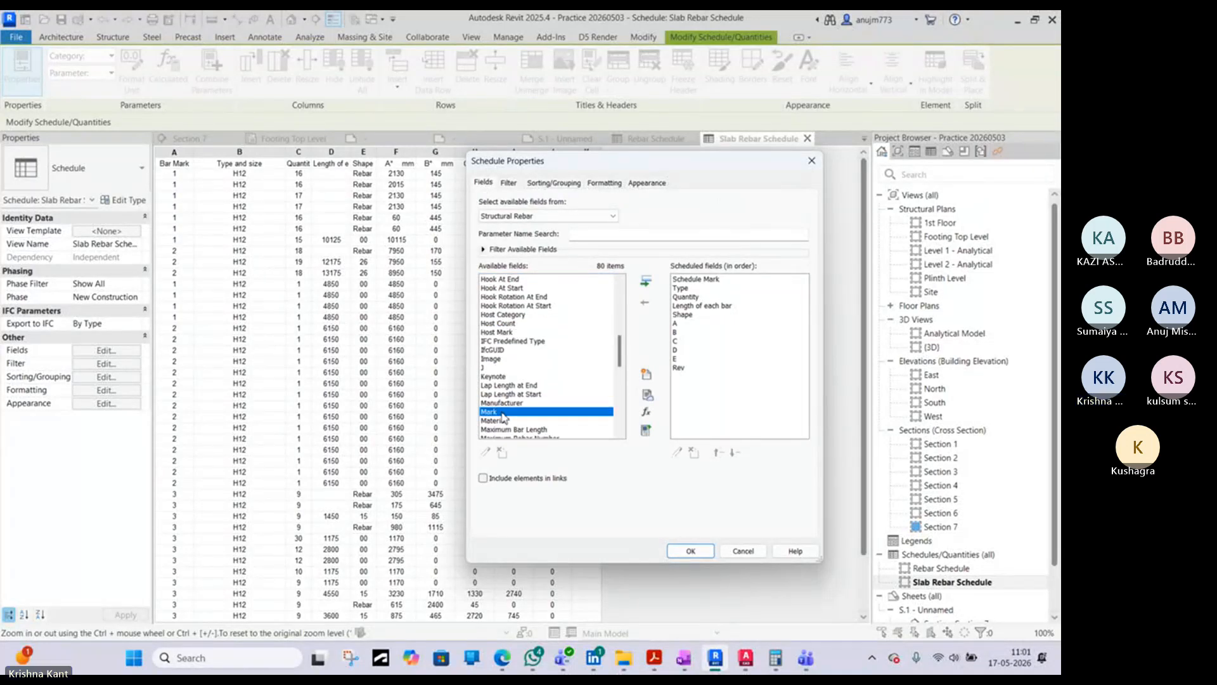
pyautogui.click(646, 281)
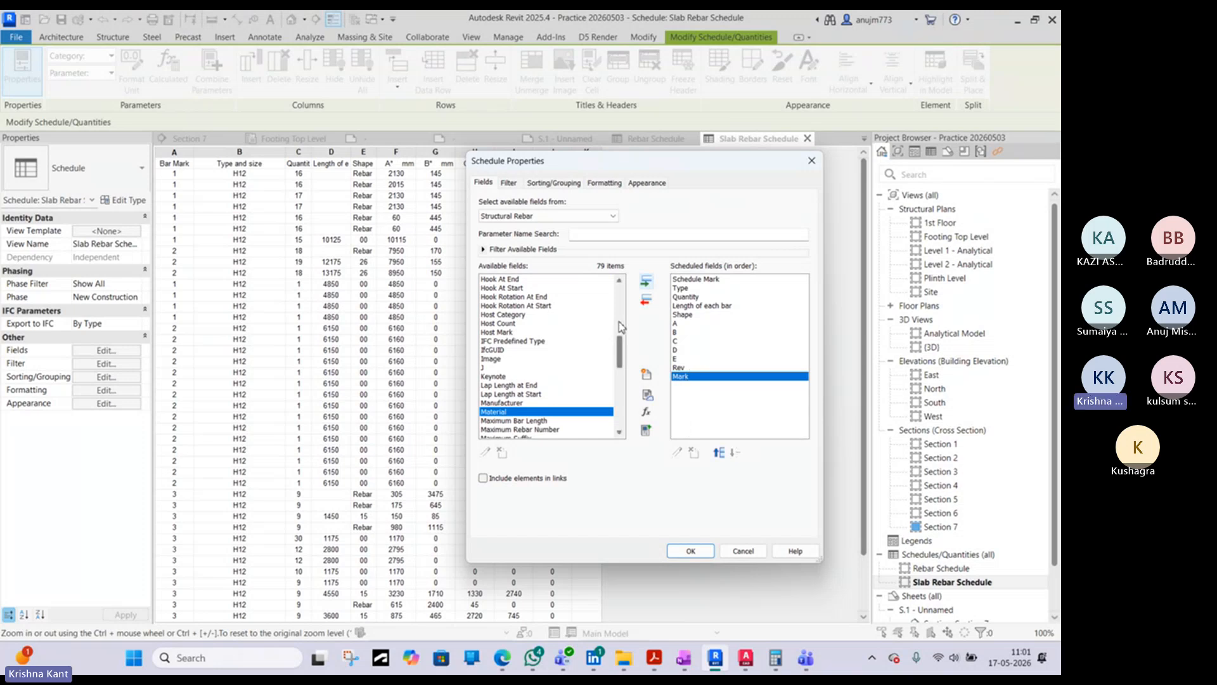
# - Filter the Slab Rebar Schedule by Mark equals "1st Floor Slab" and apply the schedule properties
pyautogui.click(509, 183)
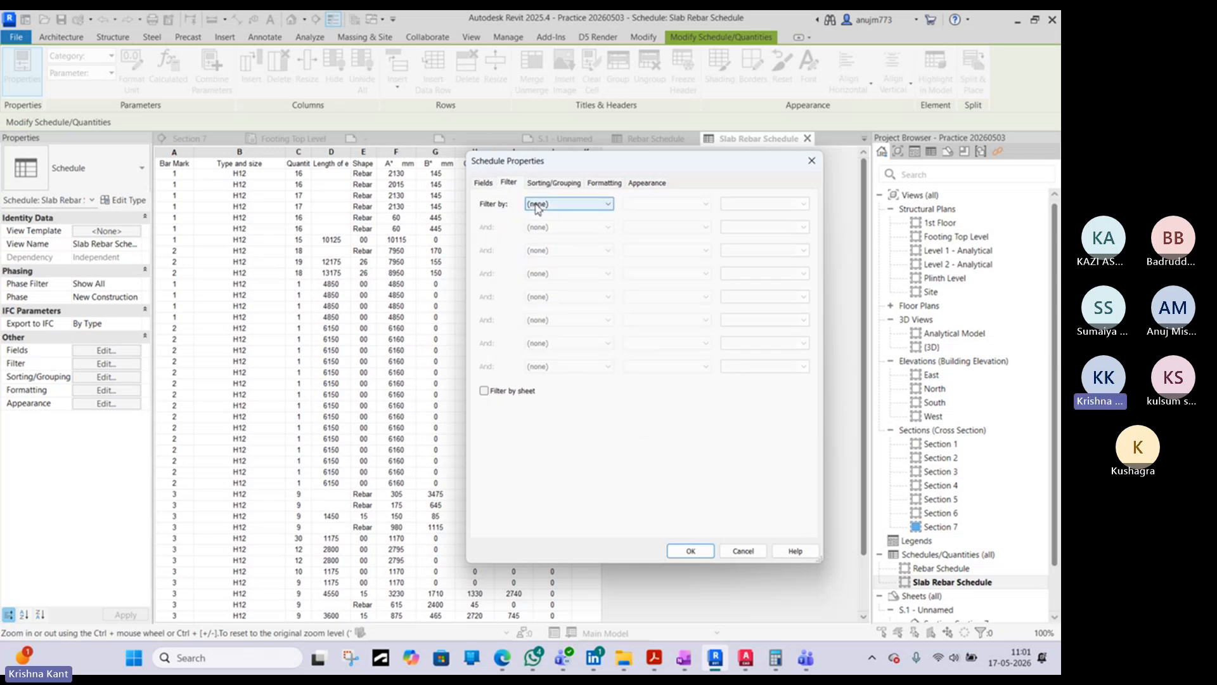
pyautogui.click(538, 204)
pyautogui.click(535, 321)
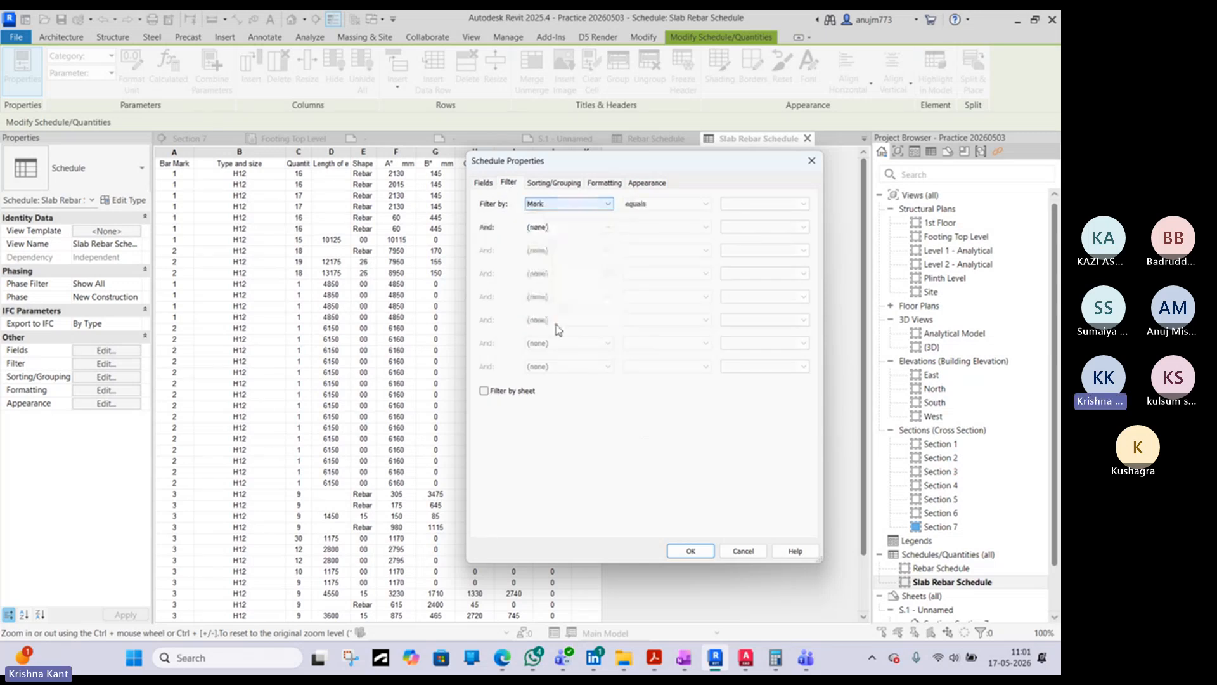
pyautogui.click(804, 203)
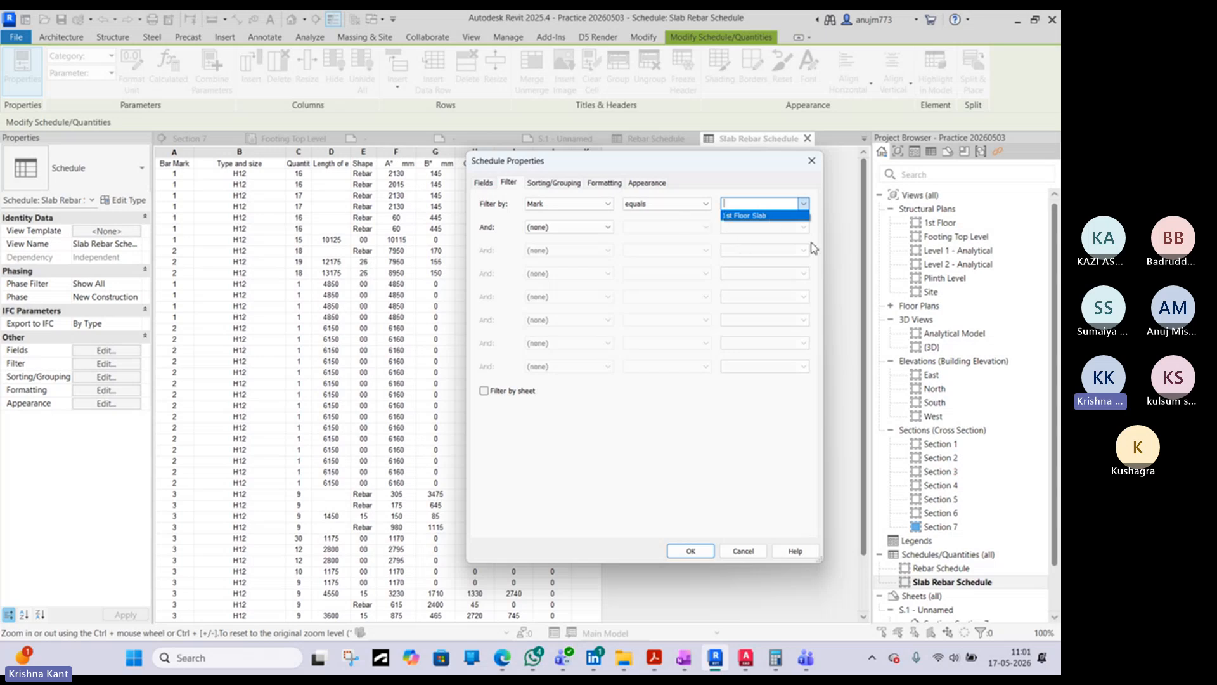
pyautogui.click(766, 216)
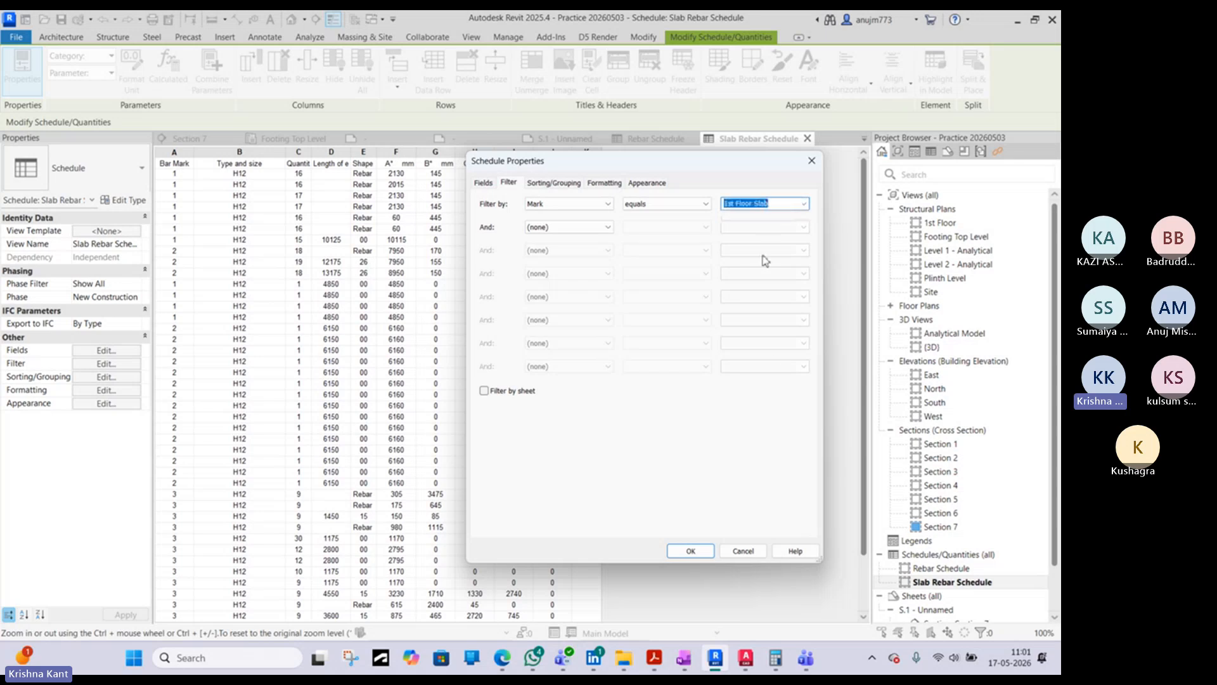
pyautogui.click(691, 551)
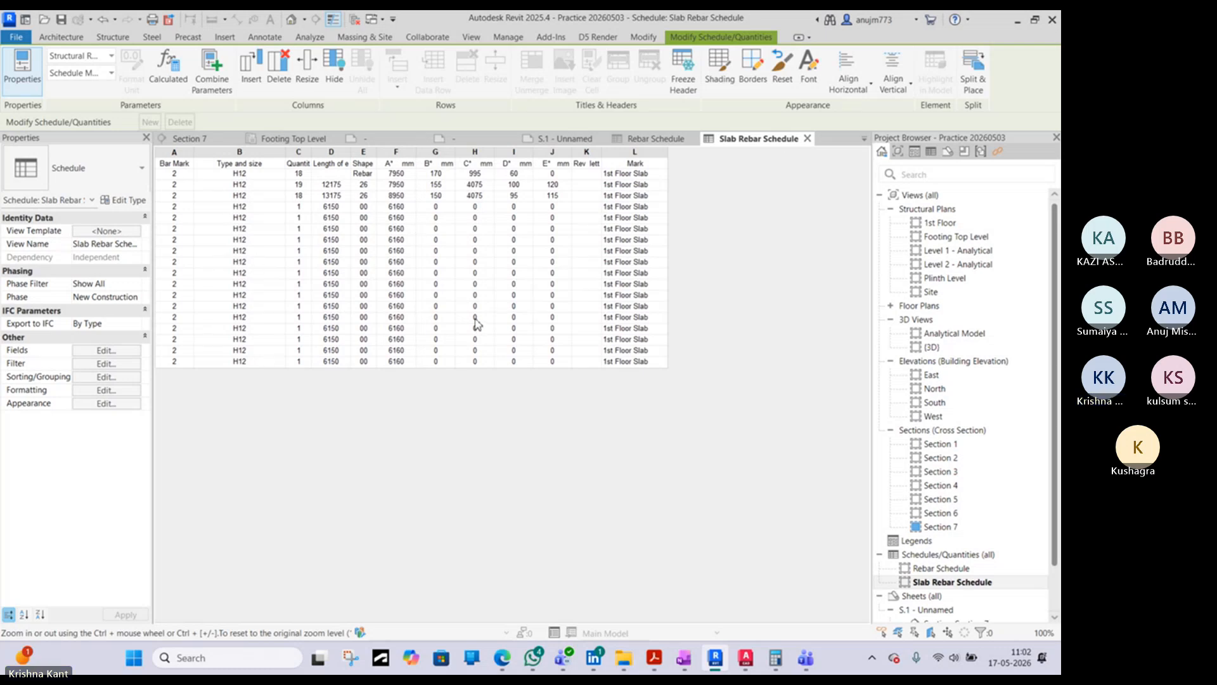
# - Return to the default 3D view, and switch to sheet S.1 - Unnamed
pyautogui.click(293, 21)
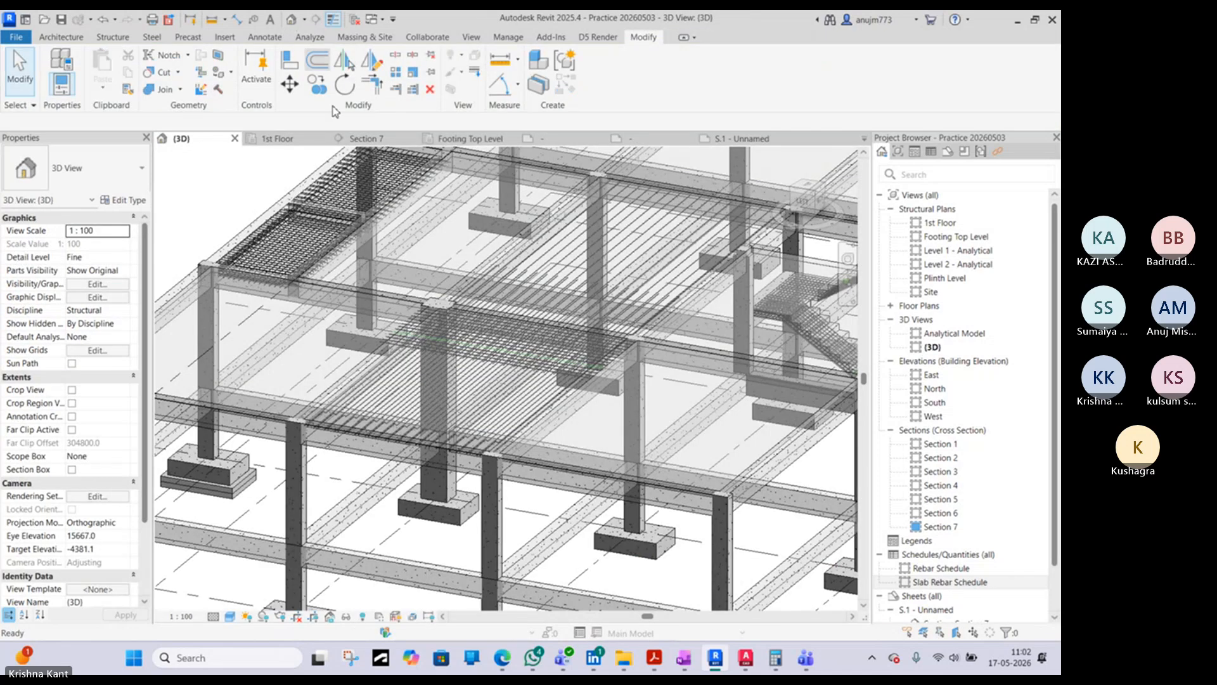
pyautogui.scroll(4, 732, 158)
pyautogui.click(736, 139)
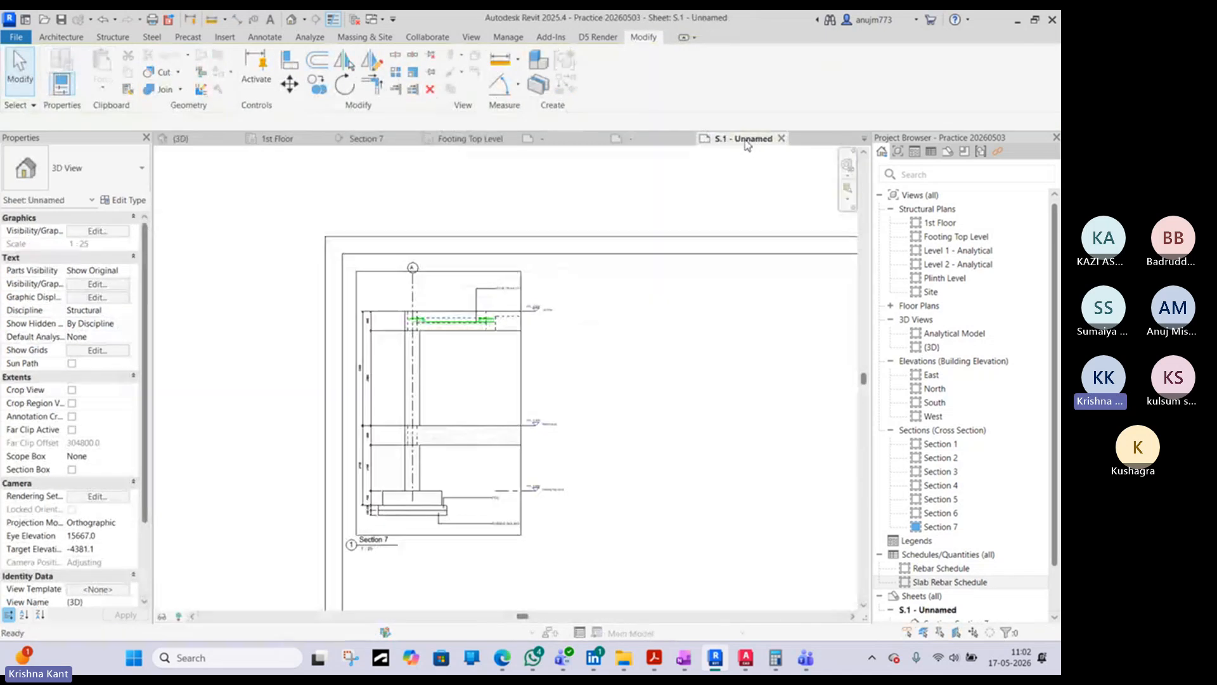
# - Close the two untitled view tabs and open the Slab Rebar Schedule
pyautogui.click(689, 138)
pyautogui.click(559, 331)
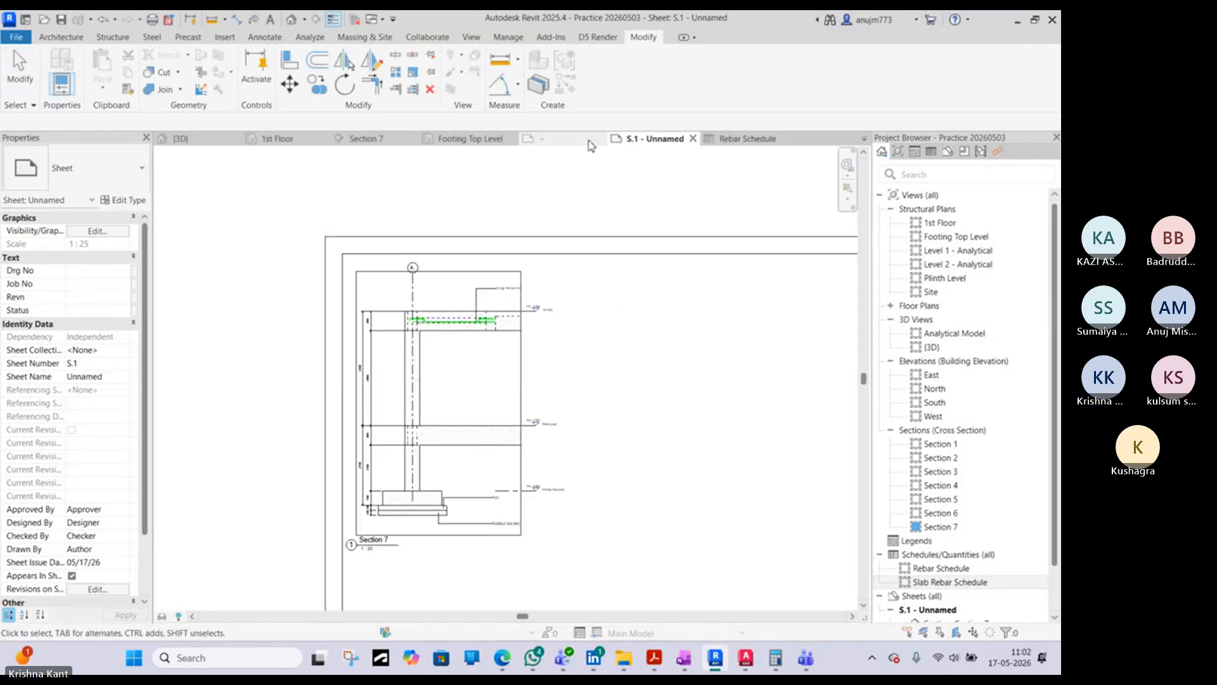
pyautogui.click(603, 138)
pyautogui.click(563, 334)
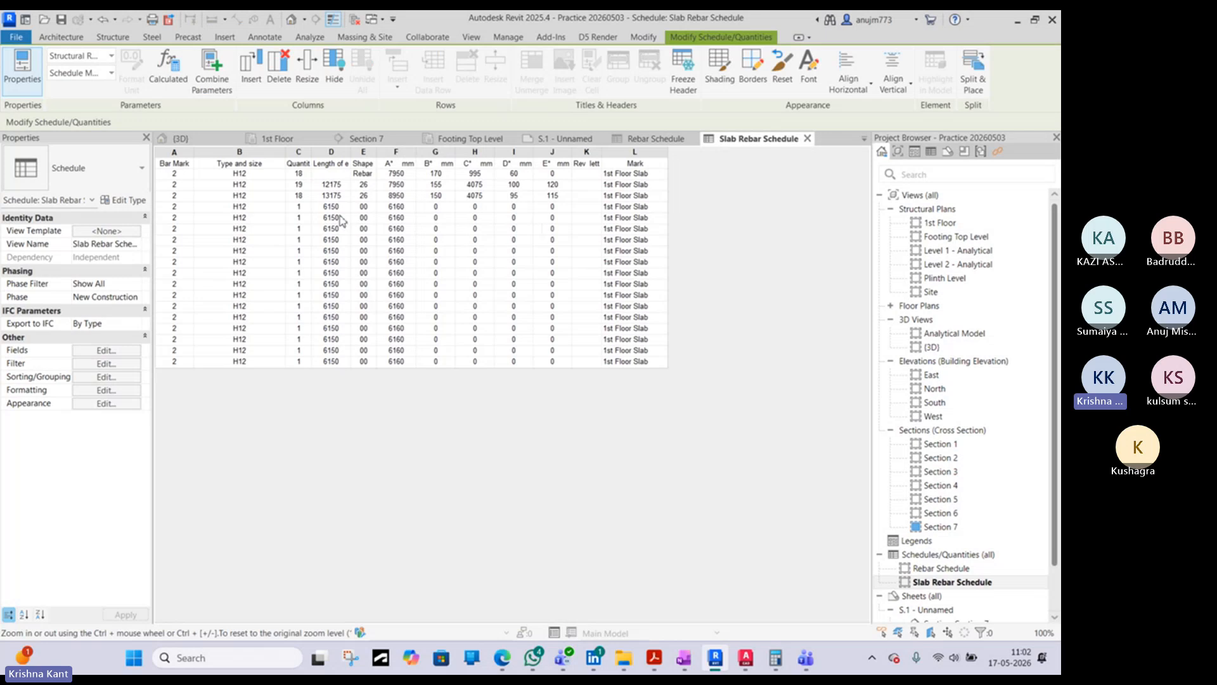
# - Select the shape 26 bar set with quantity 18 from the Slab Rebar Schedule and examine it in the 3D view
pyautogui.click(178, 197)
pyautogui.click(212, 197)
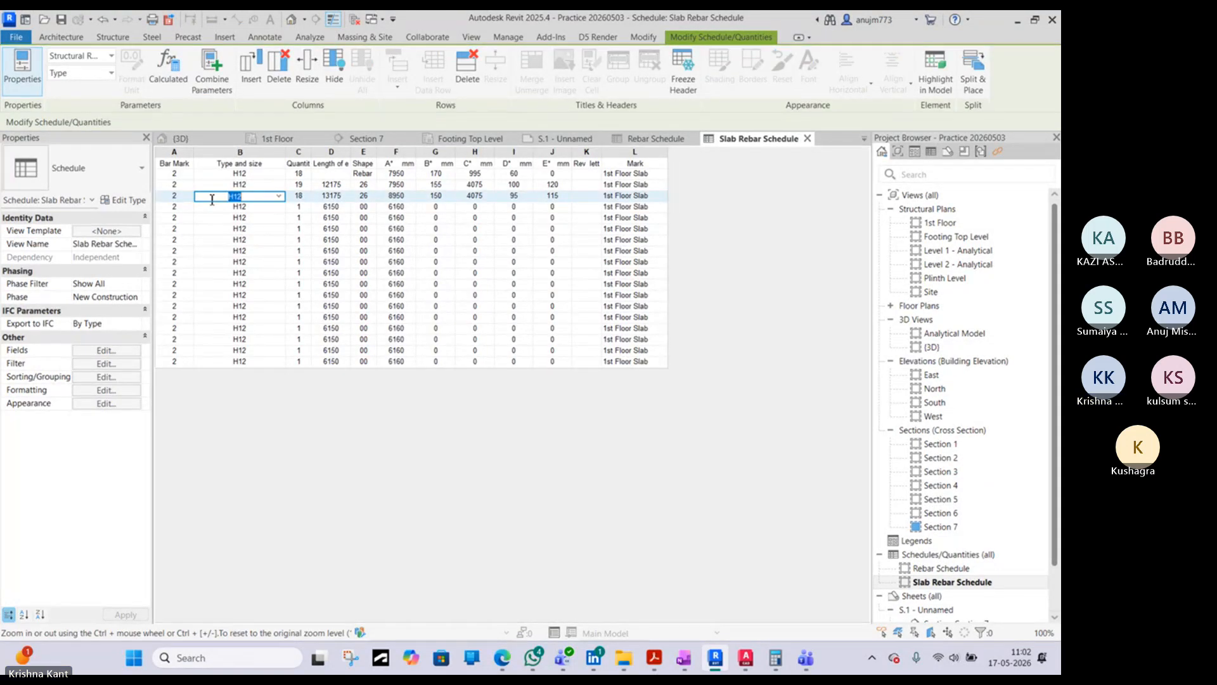
pyautogui.click(291, 19)
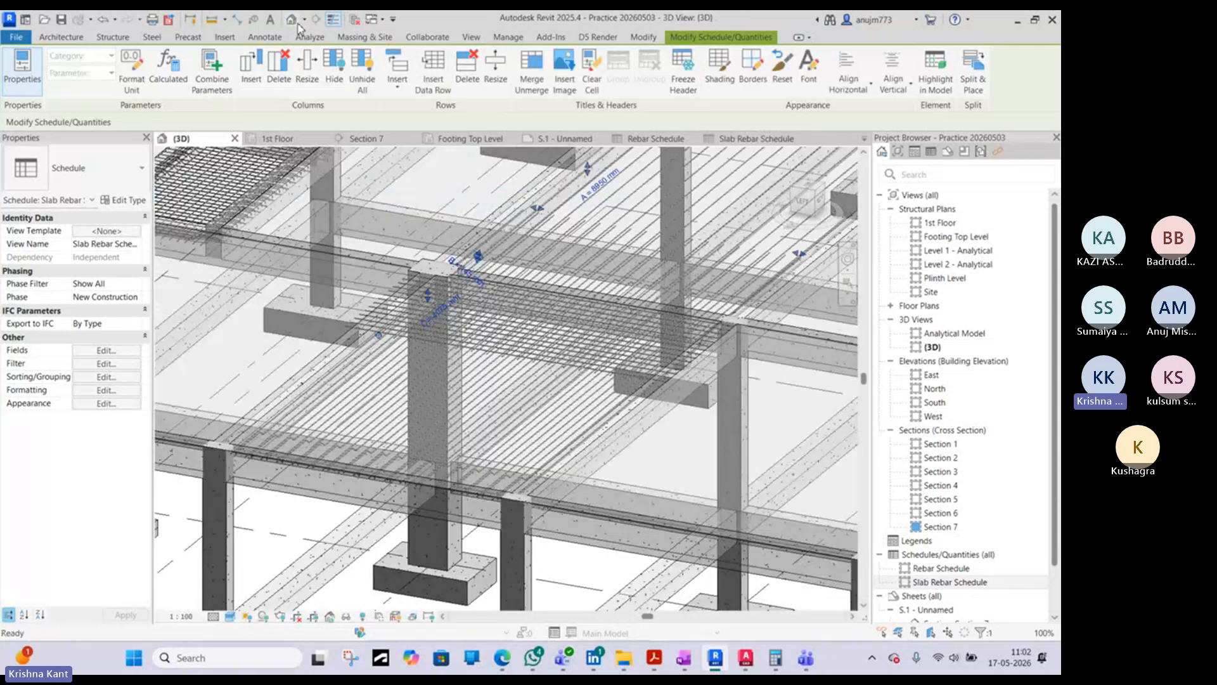
pyautogui.scroll(6, 448, 313)
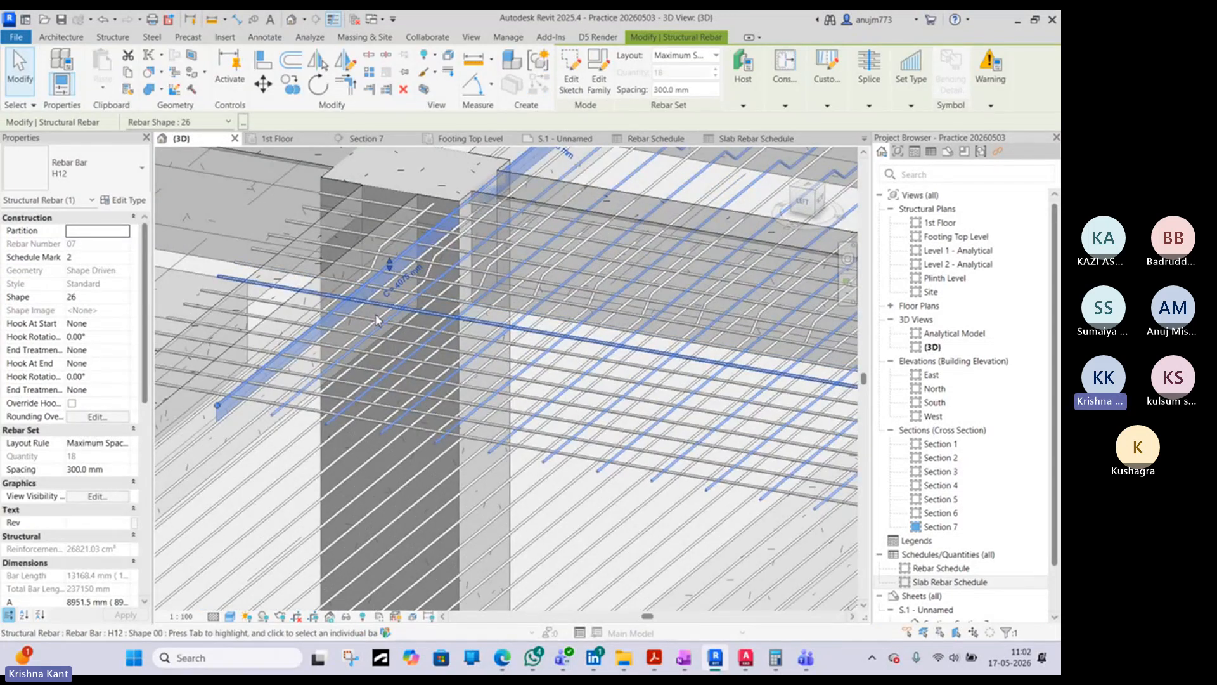
pyautogui.scroll(3, 298, 431)
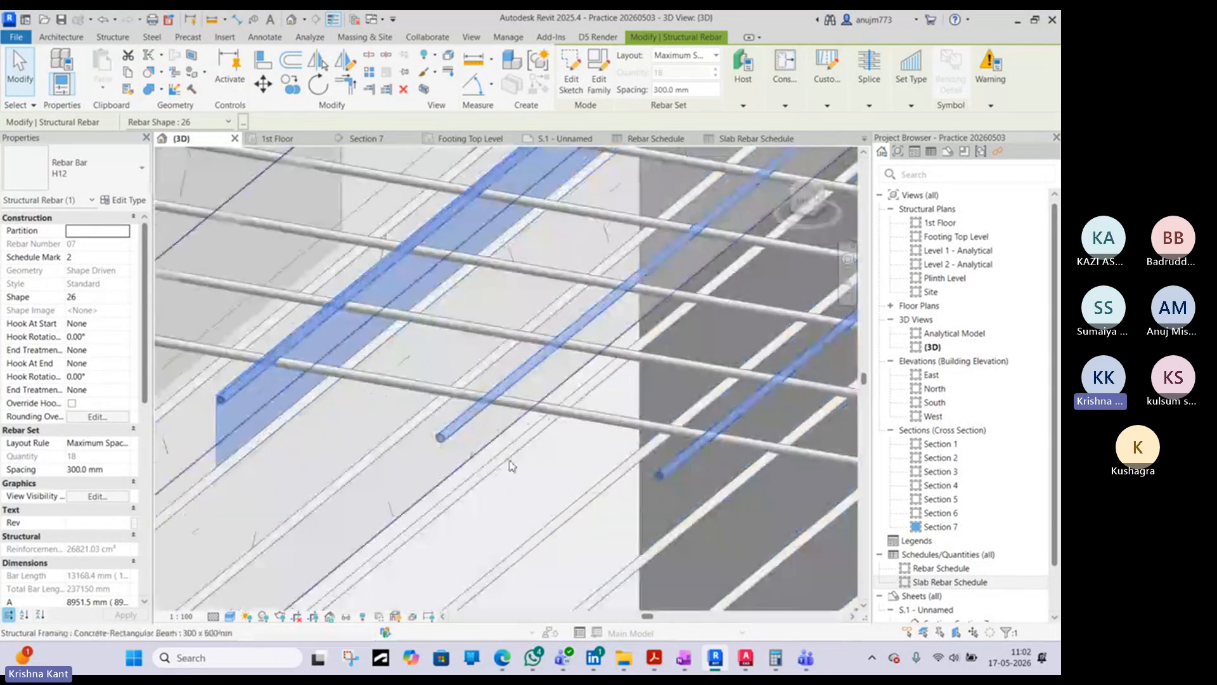
pyautogui.scroll(-4, 454, 431)
pyautogui.scroll(-6, 452, 433)
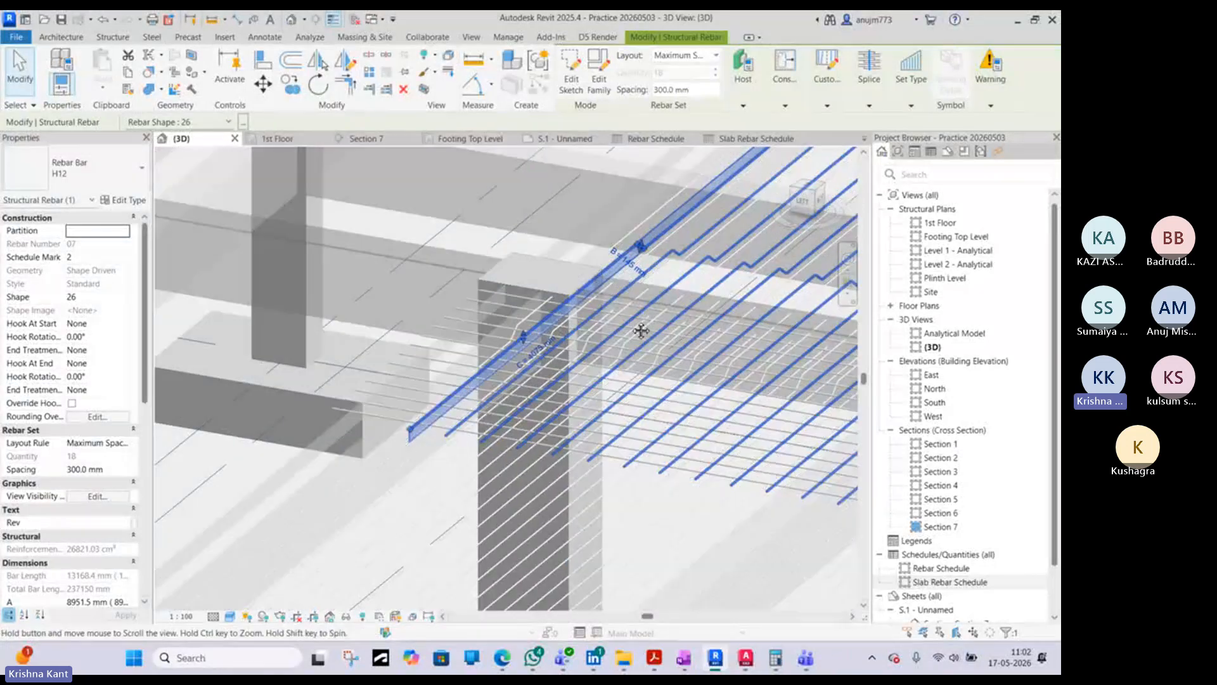
pyautogui.scroll(-3, 599, 381)
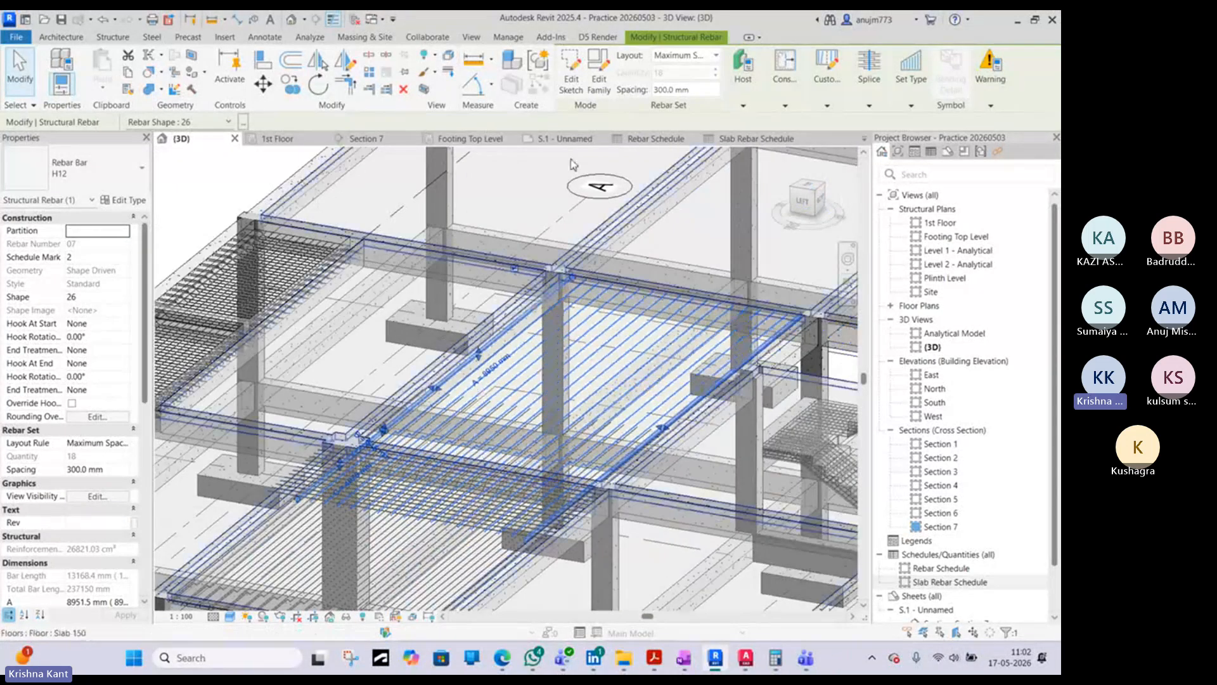
# - Close the original Rebar Schedule view and return to sheet S.1 - Unnamed
pyautogui.click(755, 138)
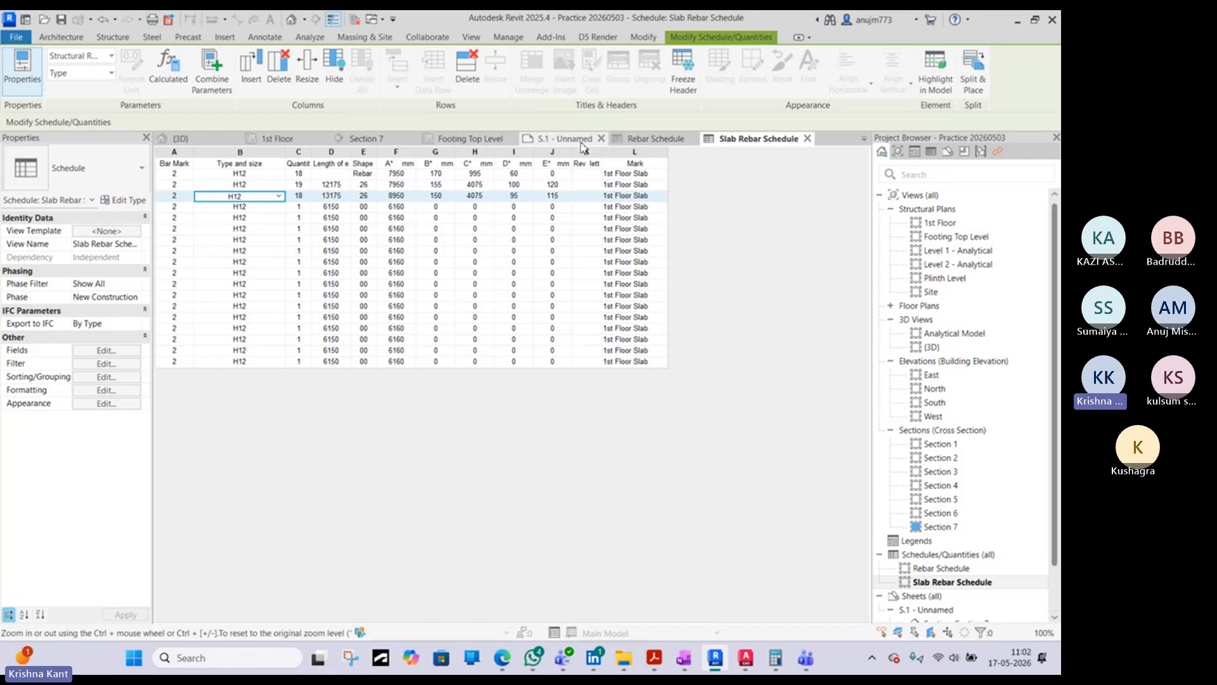
pyautogui.scroll(-1, 909, 485)
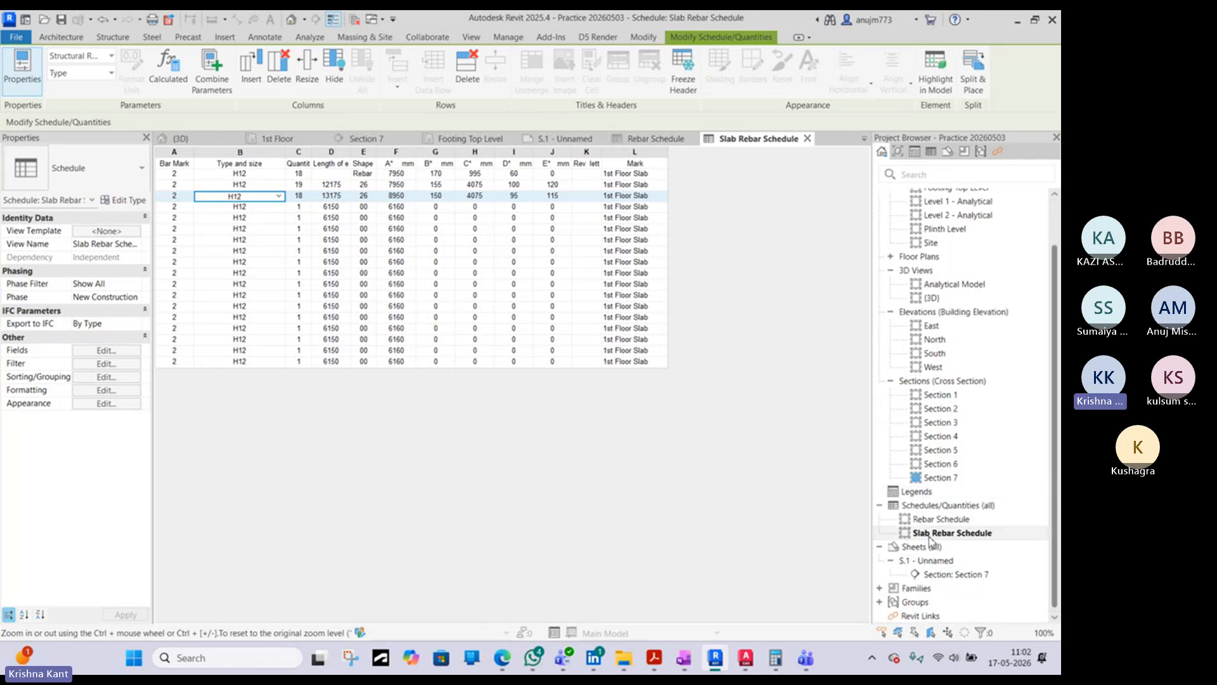
pyautogui.click(601, 140)
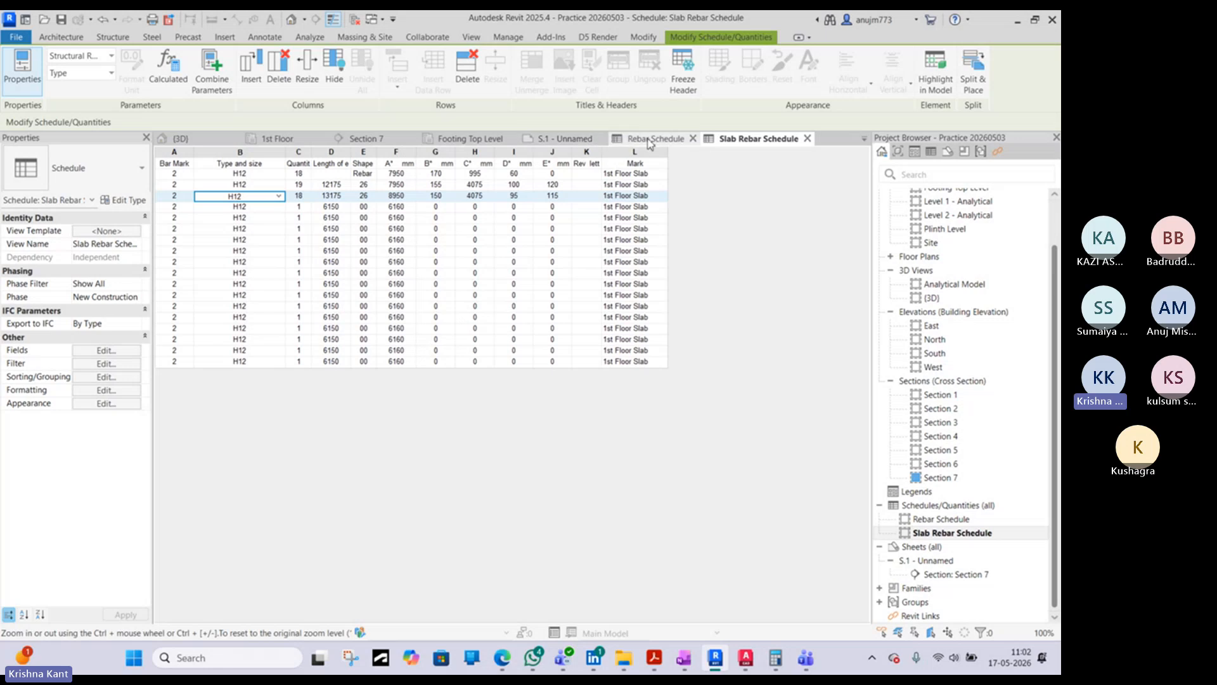
pyautogui.click(540, 139)
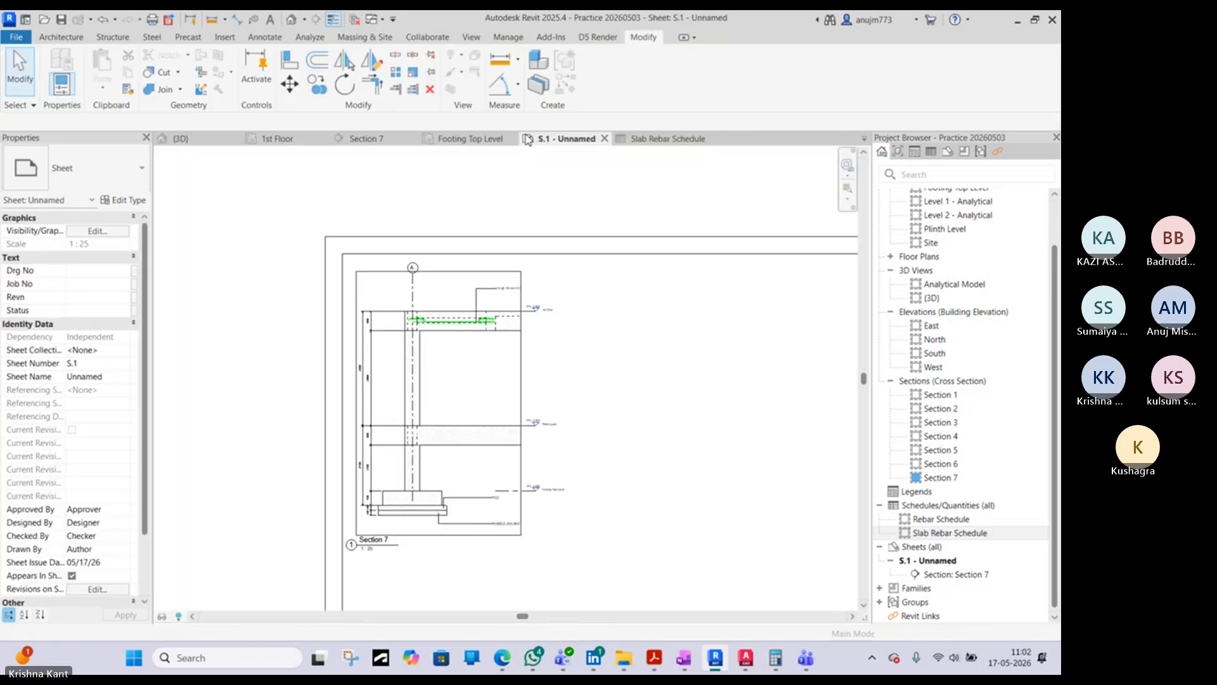
# - Place the Slab Rebar Schedule on sheet S.1 between the Section 7 view and the title block, dismissing the save reminder
pyautogui.scroll(-3, 476, 381)
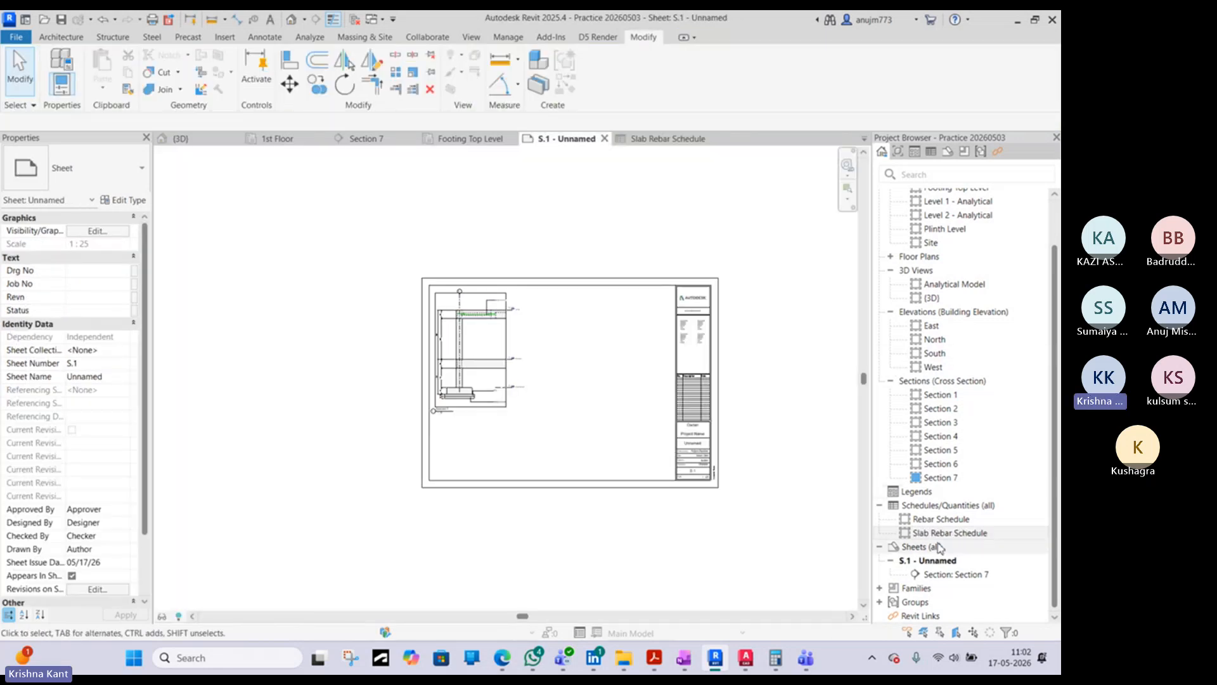
pyautogui.scroll(3, 523, 295)
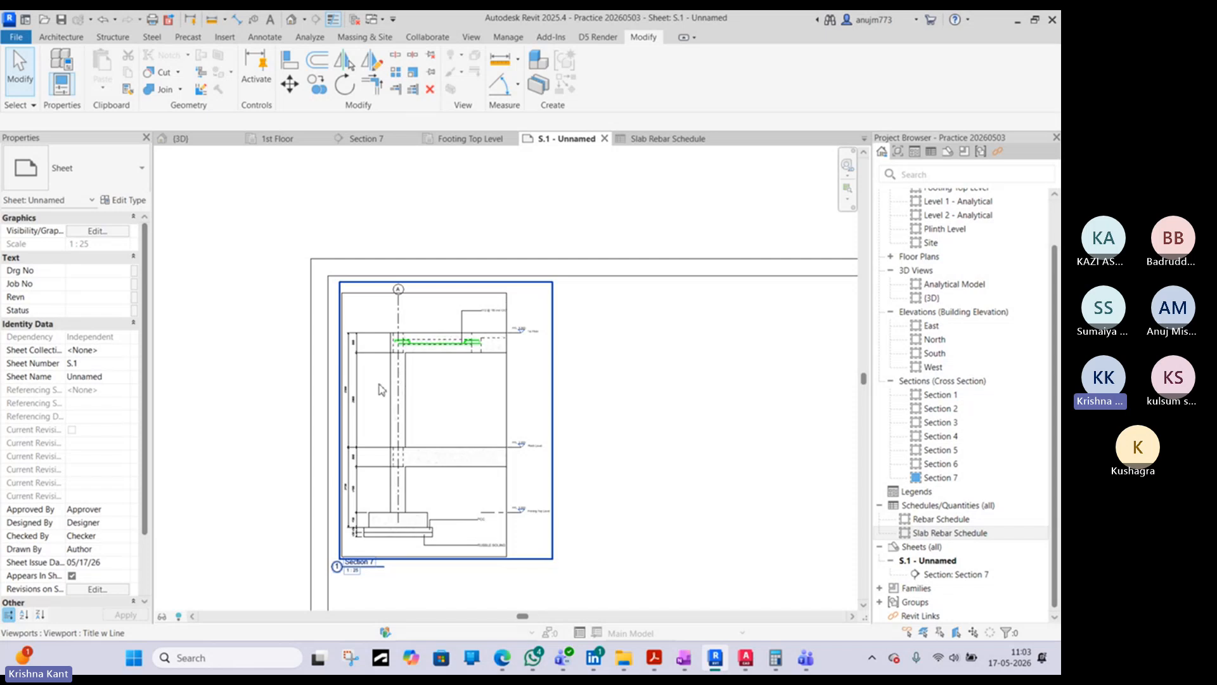
pyautogui.scroll(-2, 384, 388)
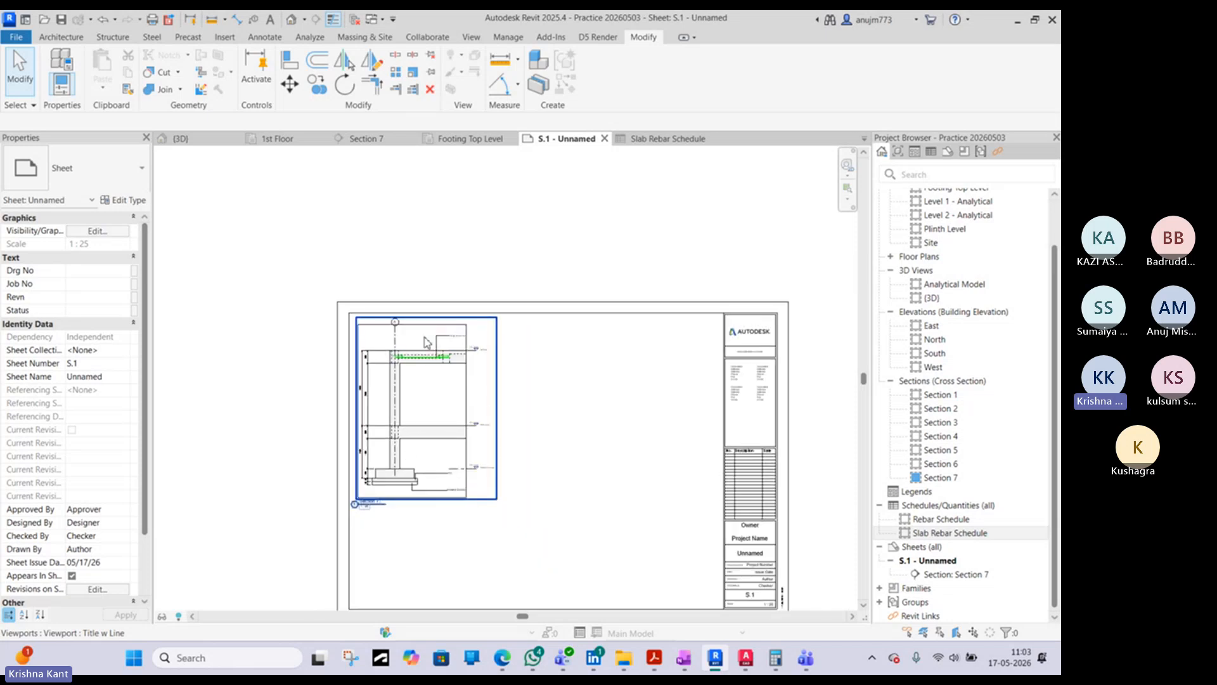
pyautogui.scroll(5, 415, 350)
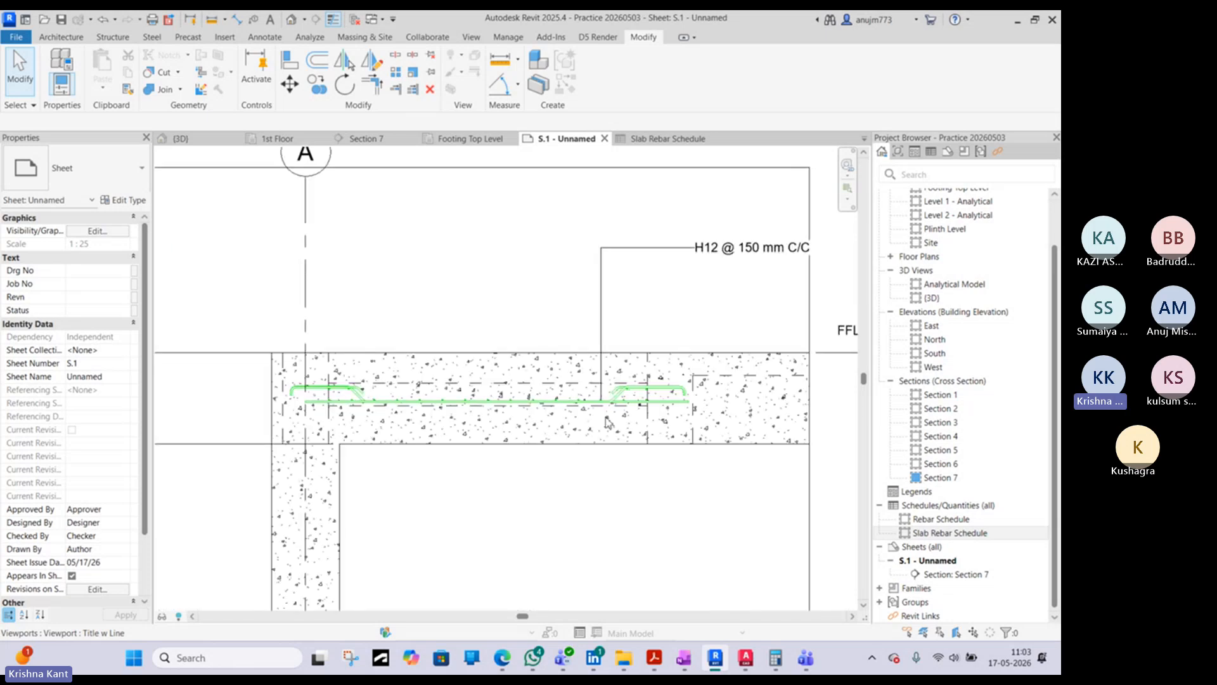
pyautogui.scroll(-4, 618, 415)
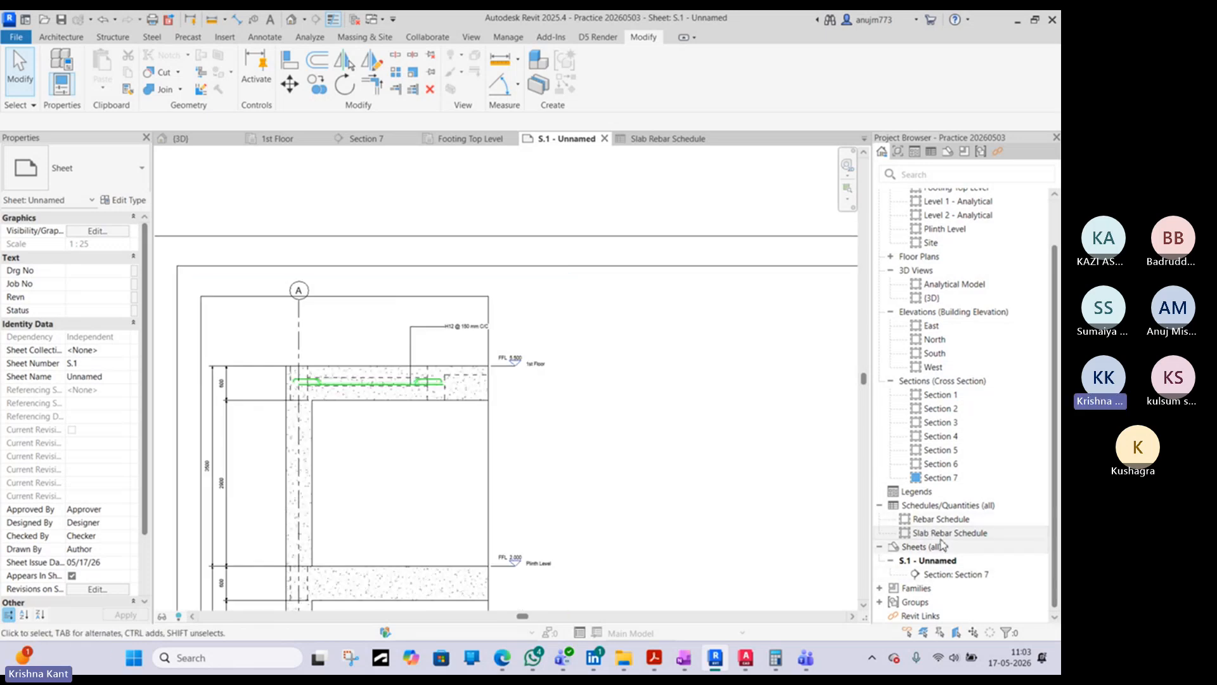
pyautogui.scroll(-3, 757, 451)
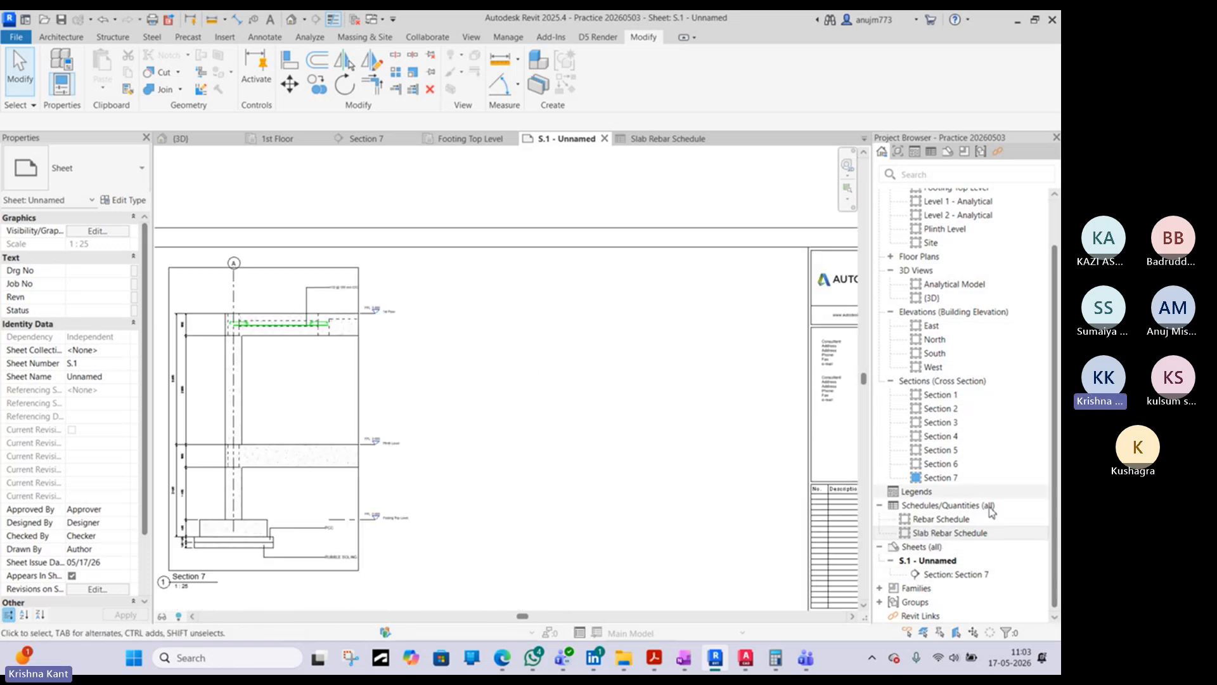
pyautogui.moveTo(958, 539); pyautogui.dragTo(622, 430)
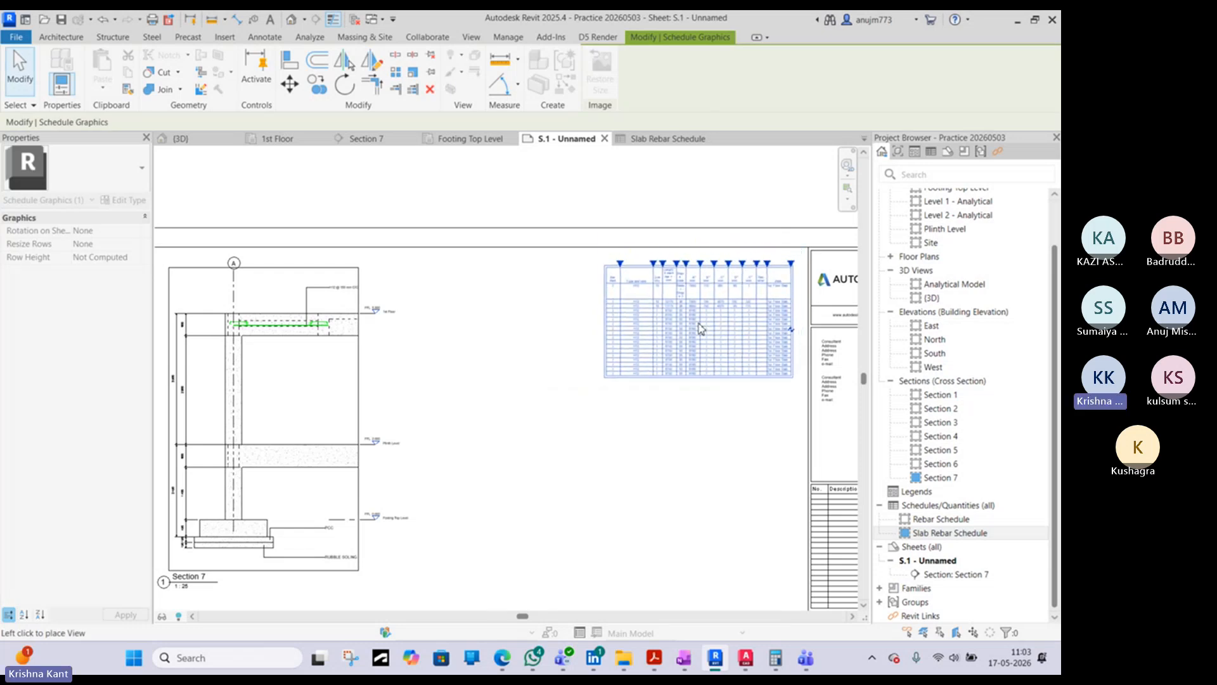
pyautogui.click(701, 329)
pyautogui.click(641, 214)
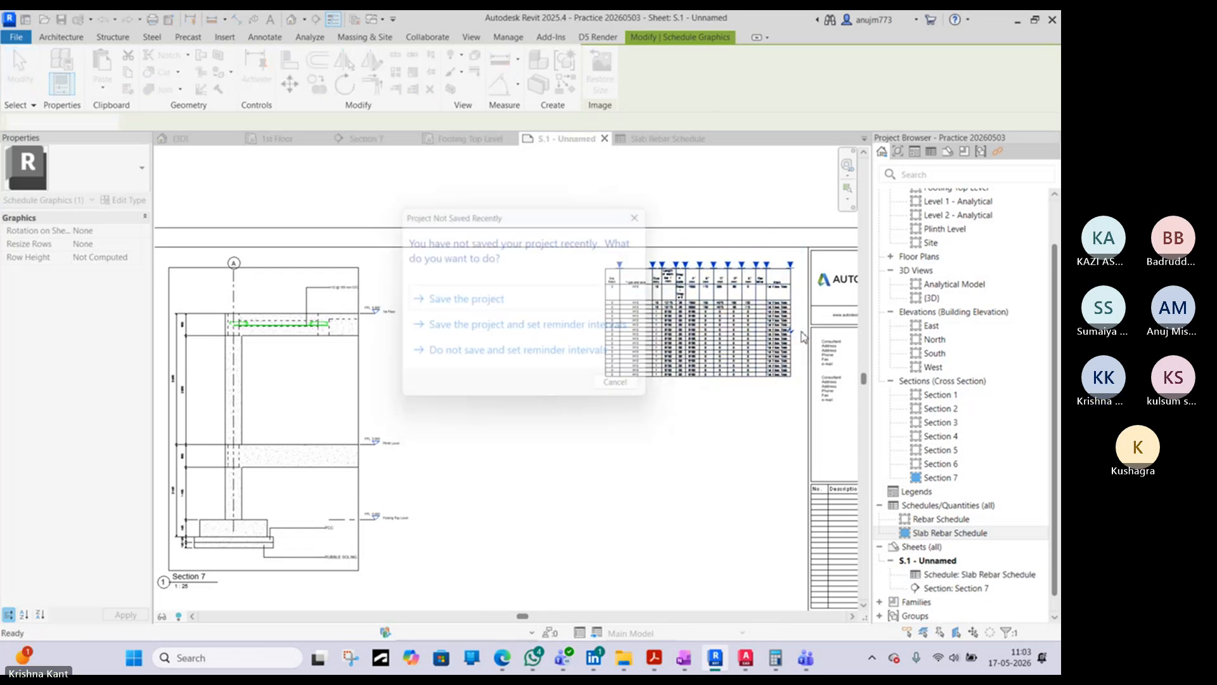
pyautogui.scroll(4, 770, 328)
pyautogui.press('Escape')
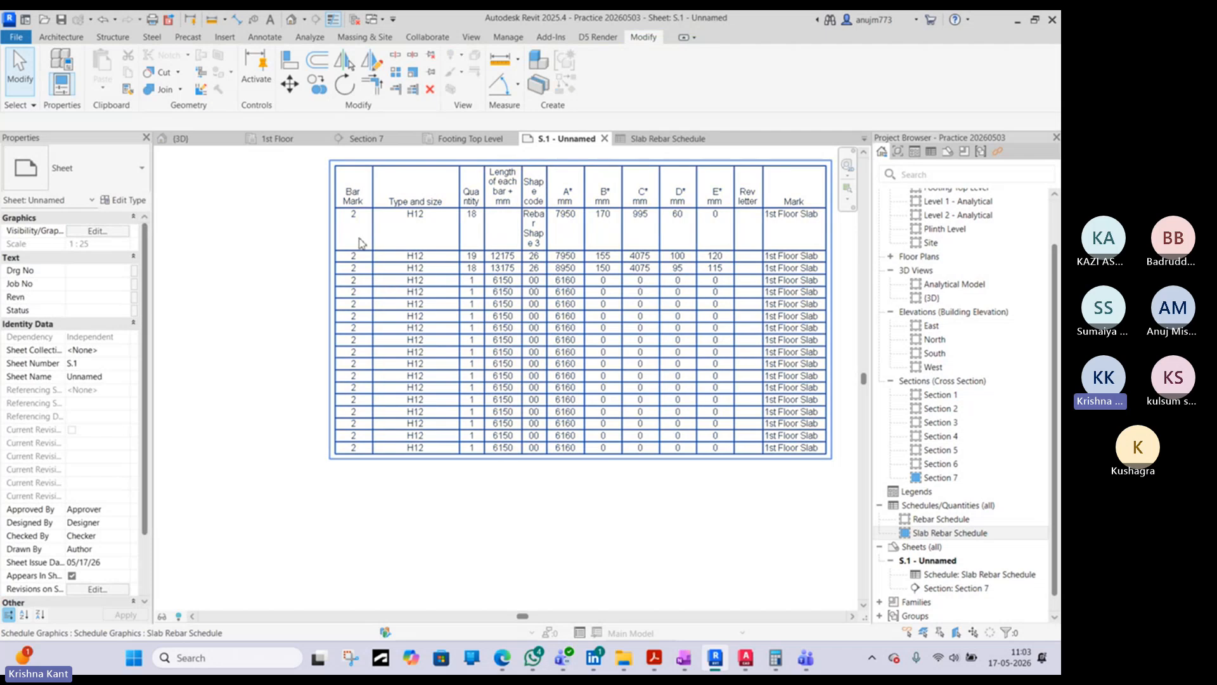
# - Widen the Shape code column of the placed schedule so "Rebar Shape 3" fits on one line
pyautogui.click(545, 171)
pyautogui.moveTo(563, 199); pyautogui.dragTo(588, 255)
pyautogui.moveTo(605, 272); pyautogui.dragTo(506, 274, button='middle')
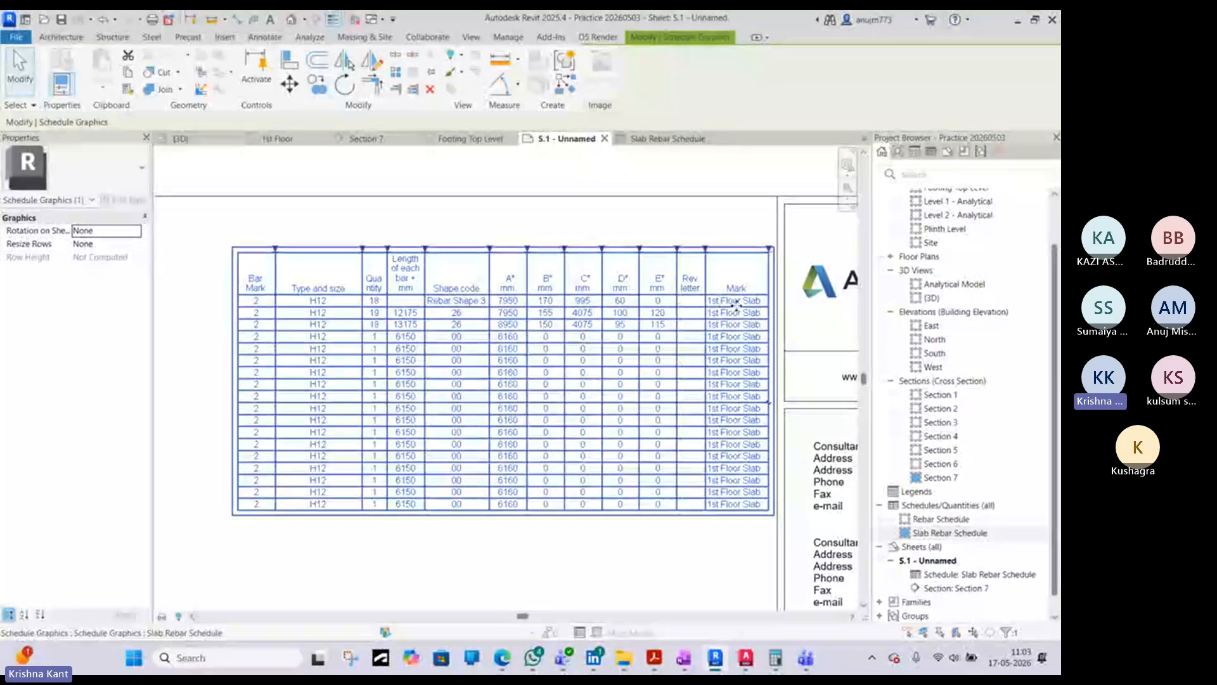
# - Hide the Mark column in the Slab Rebar Schedule
pyautogui.click(670, 141)
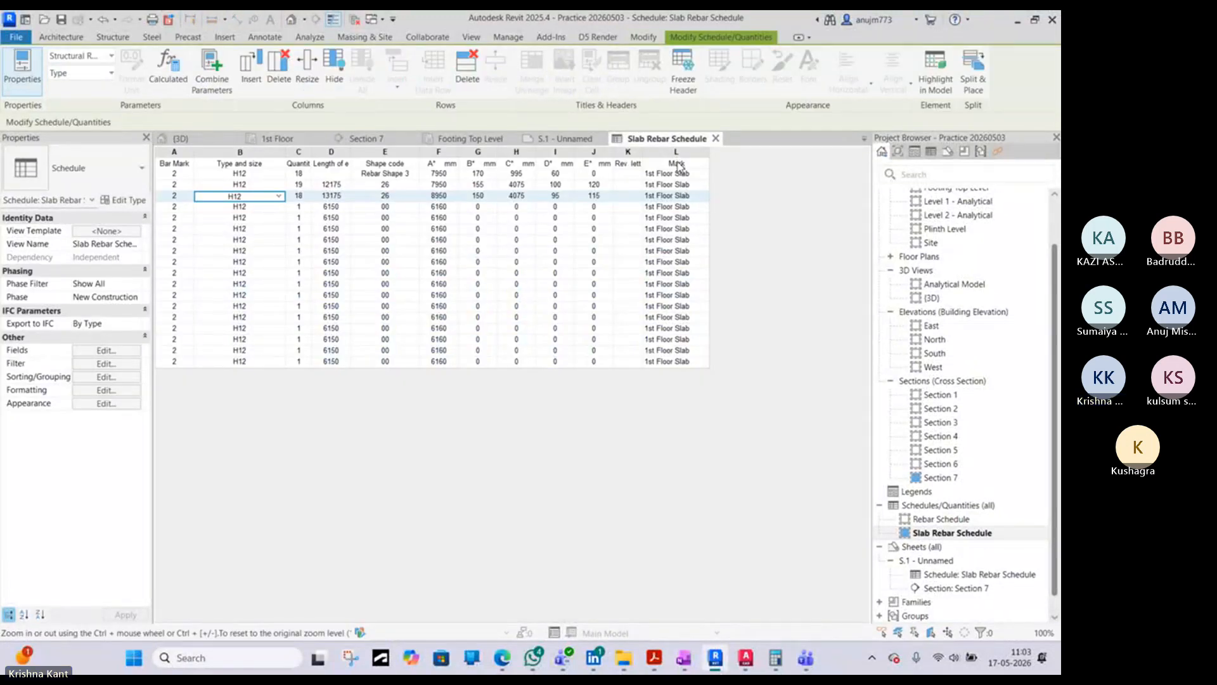
pyautogui.click(678, 163)
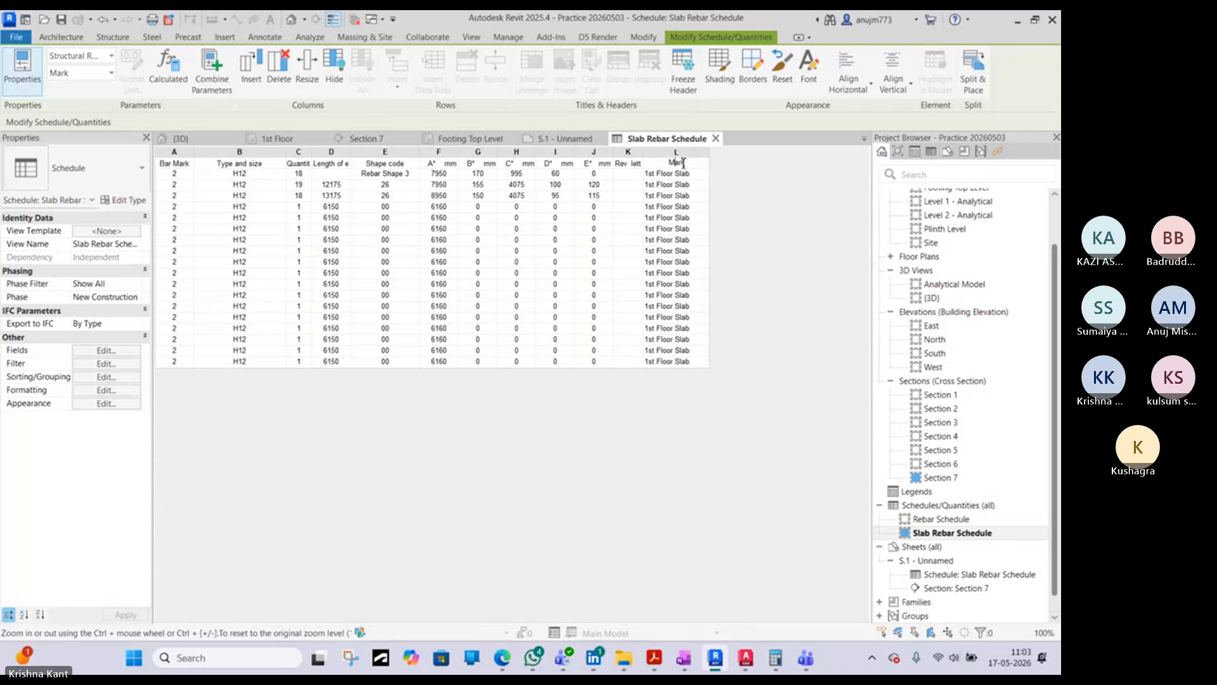
pyautogui.rightClick(679, 154)
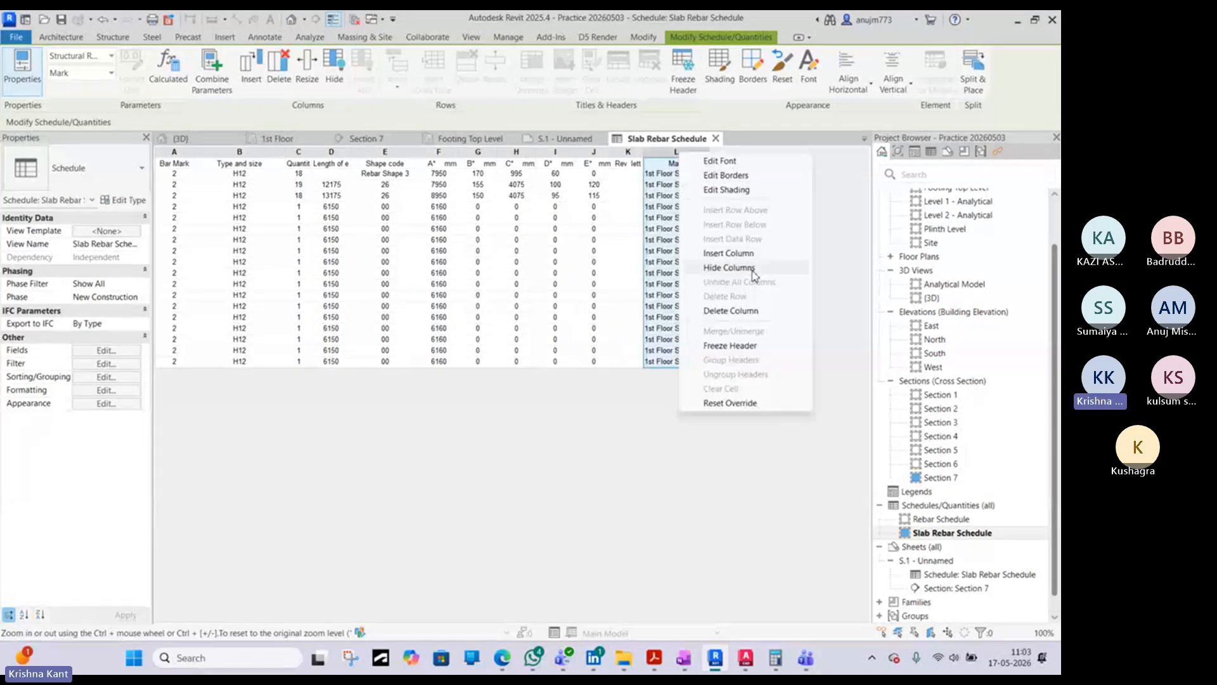
pyautogui.click(642, 431)
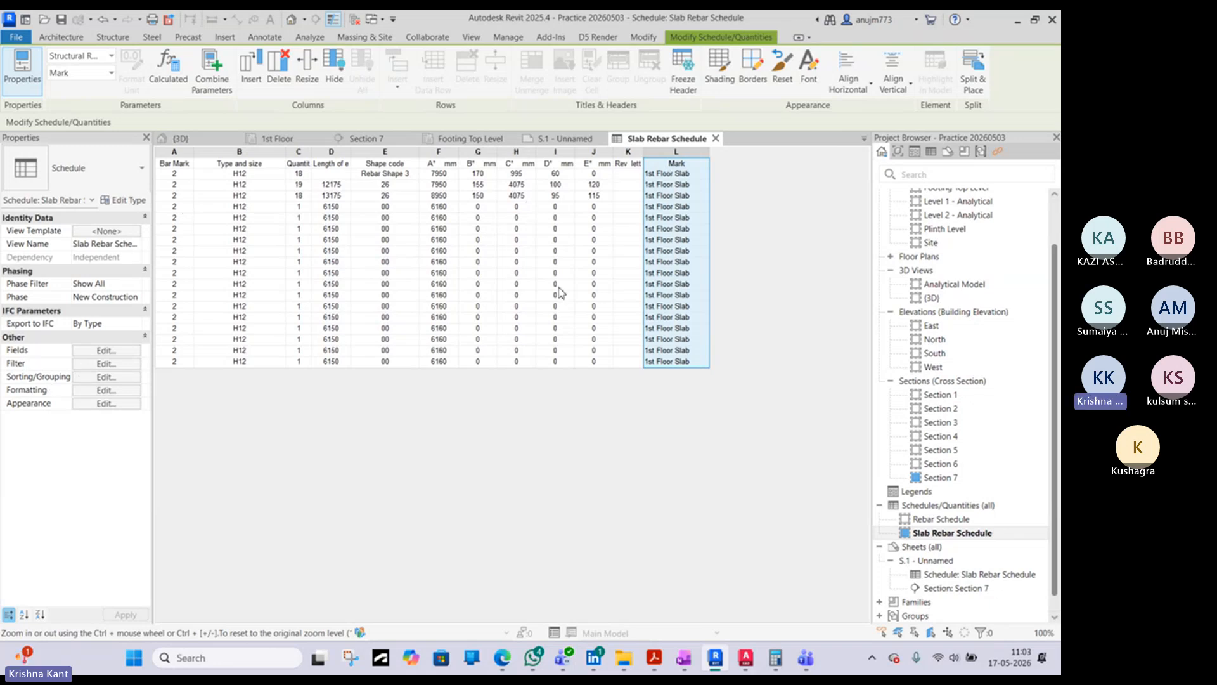
pyautogui.rightClick(684, 157)
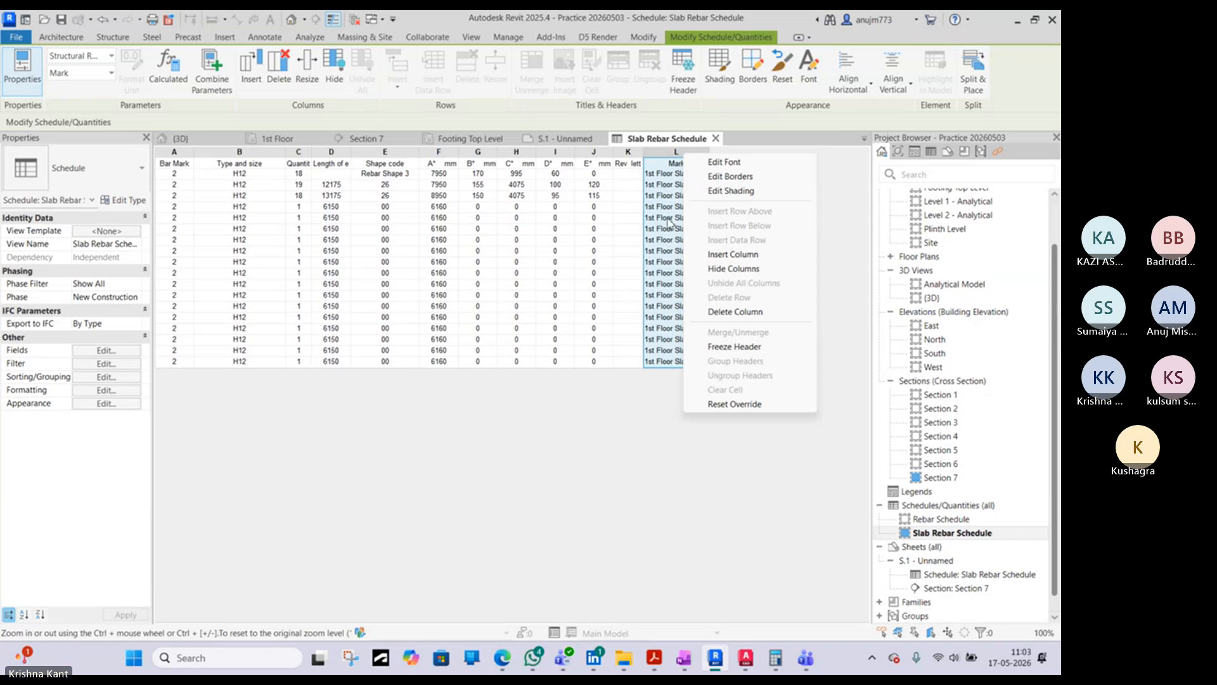
pyautogui.click(754, 272)
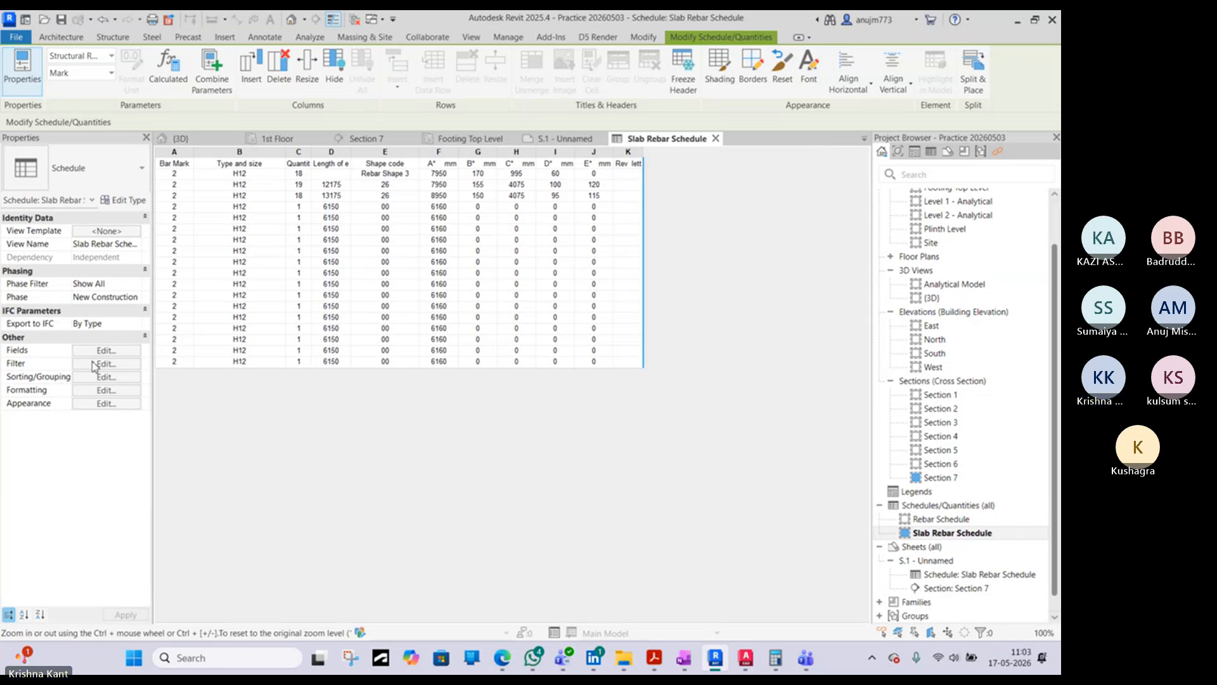
pyautogui.click(634, 362)
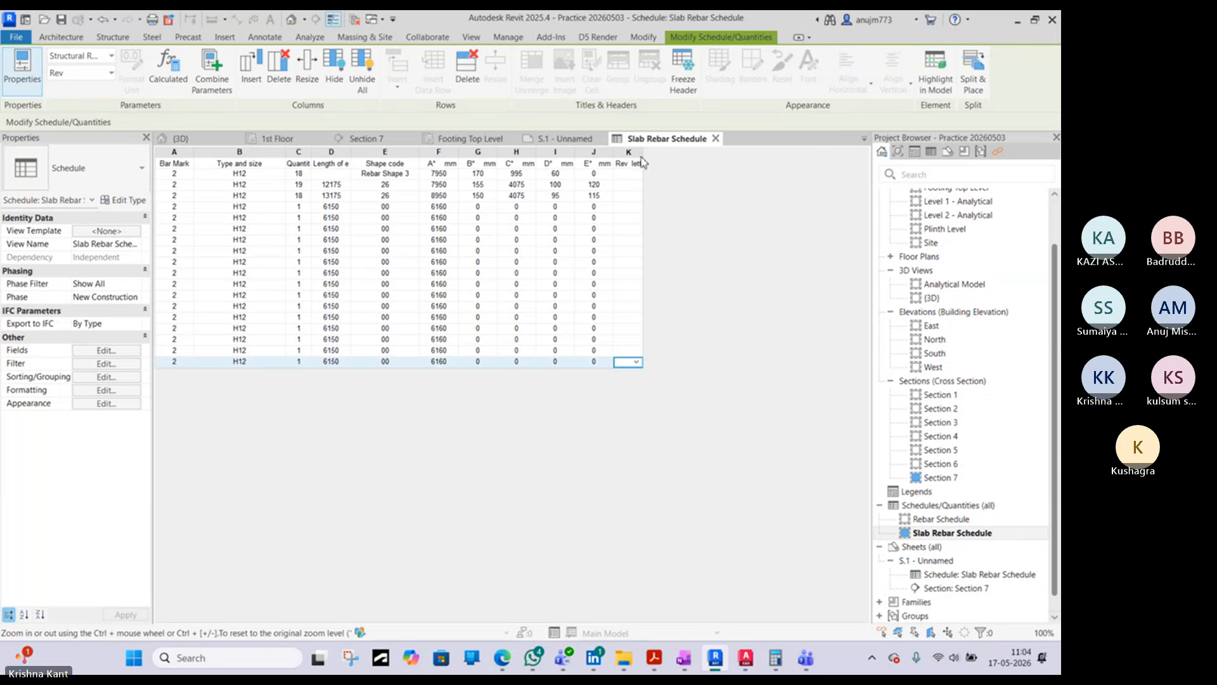
# - On sheet S.1, widen the schedule's bar length column and its Quantity column so the Quantity heading fits on one line
pyautogui.click(561, 139)
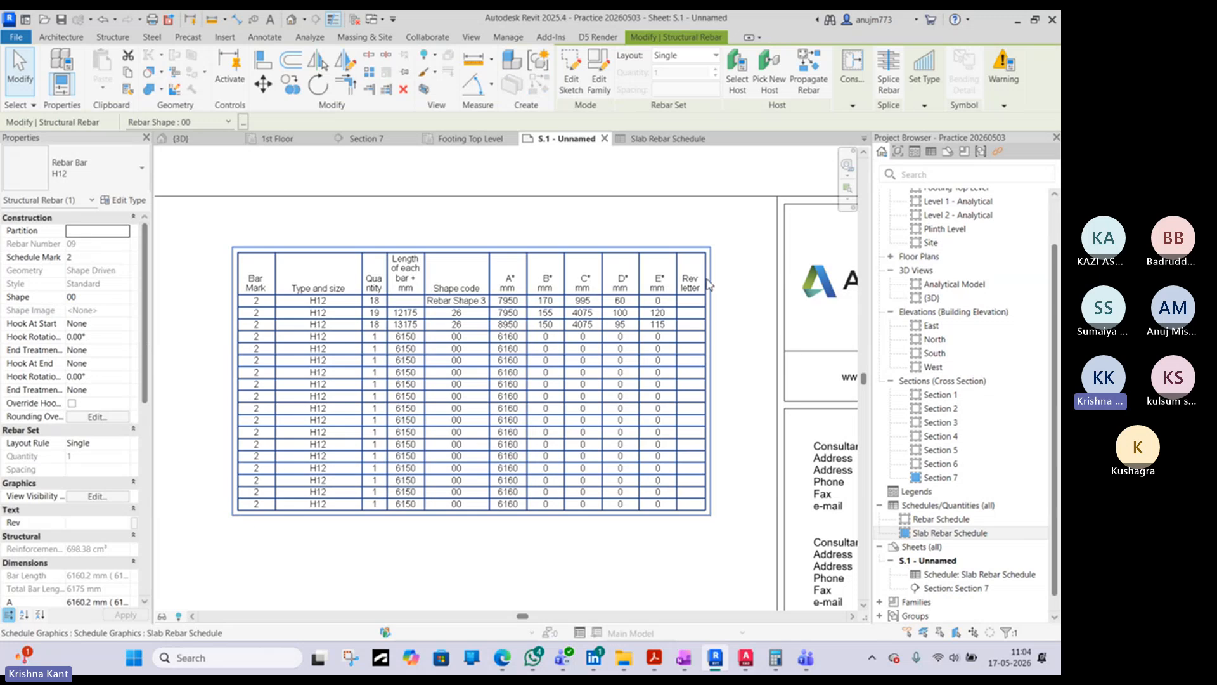
pyautogui.click(430, 261)
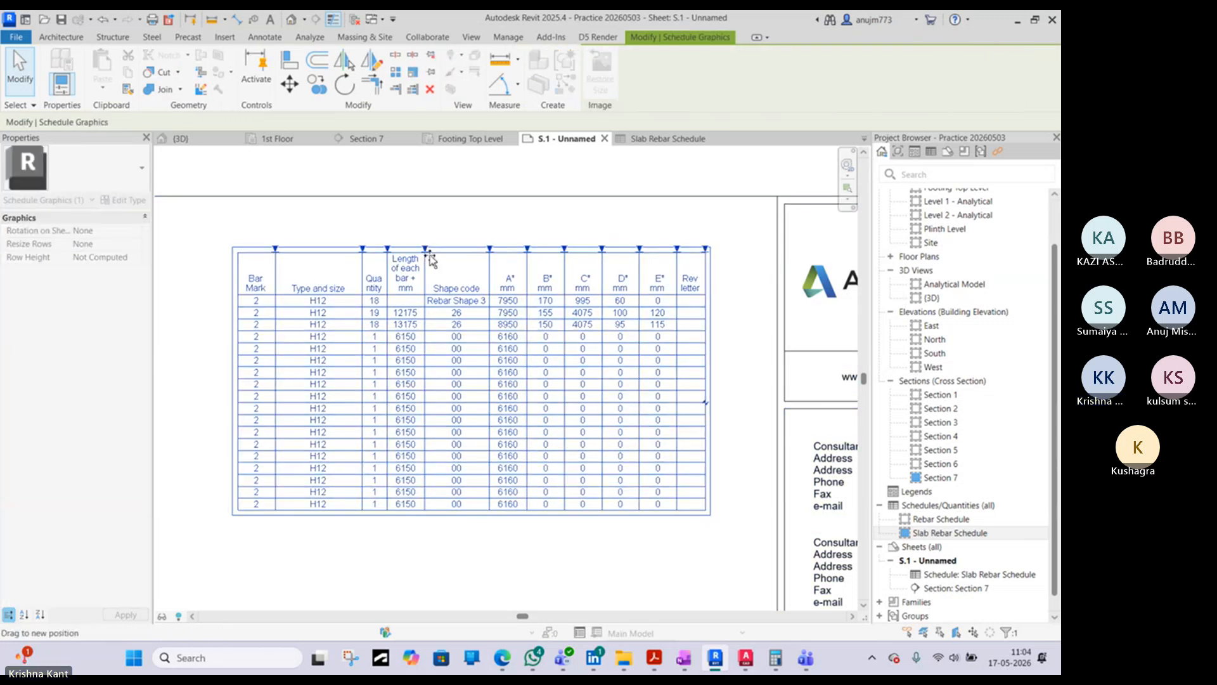
pyautogui.moveTo(425, 248); pyautogui.dragTo(443, 248)
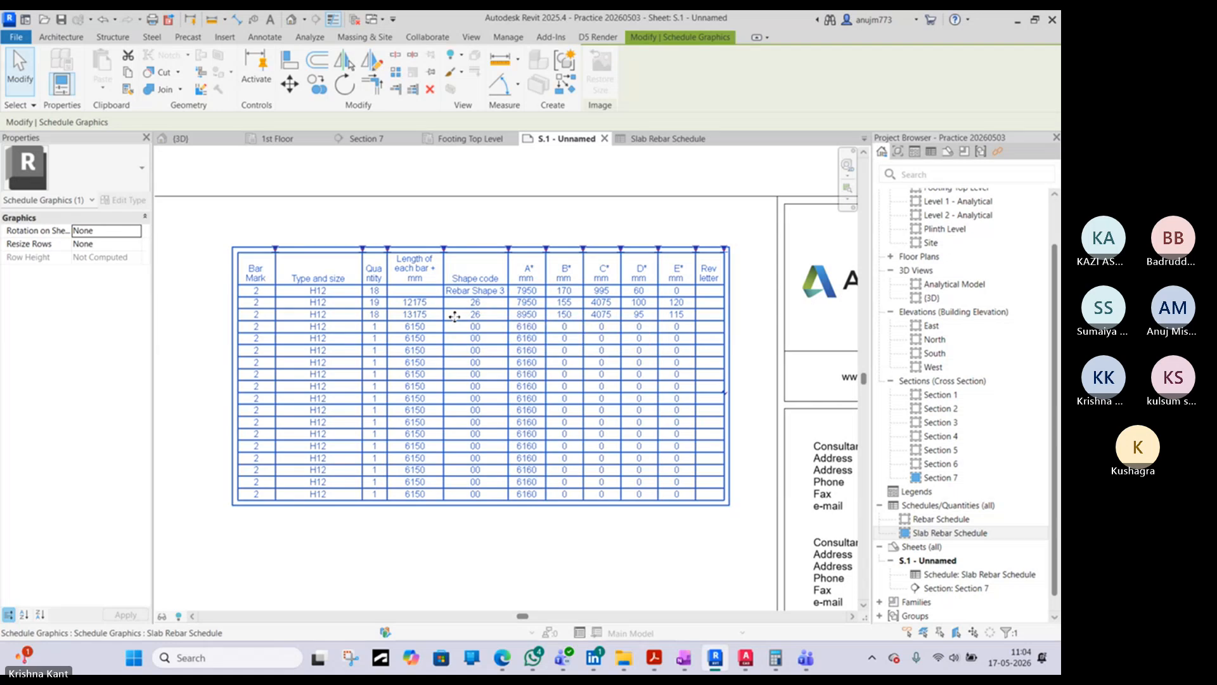
pyautogui.click(614, 180)
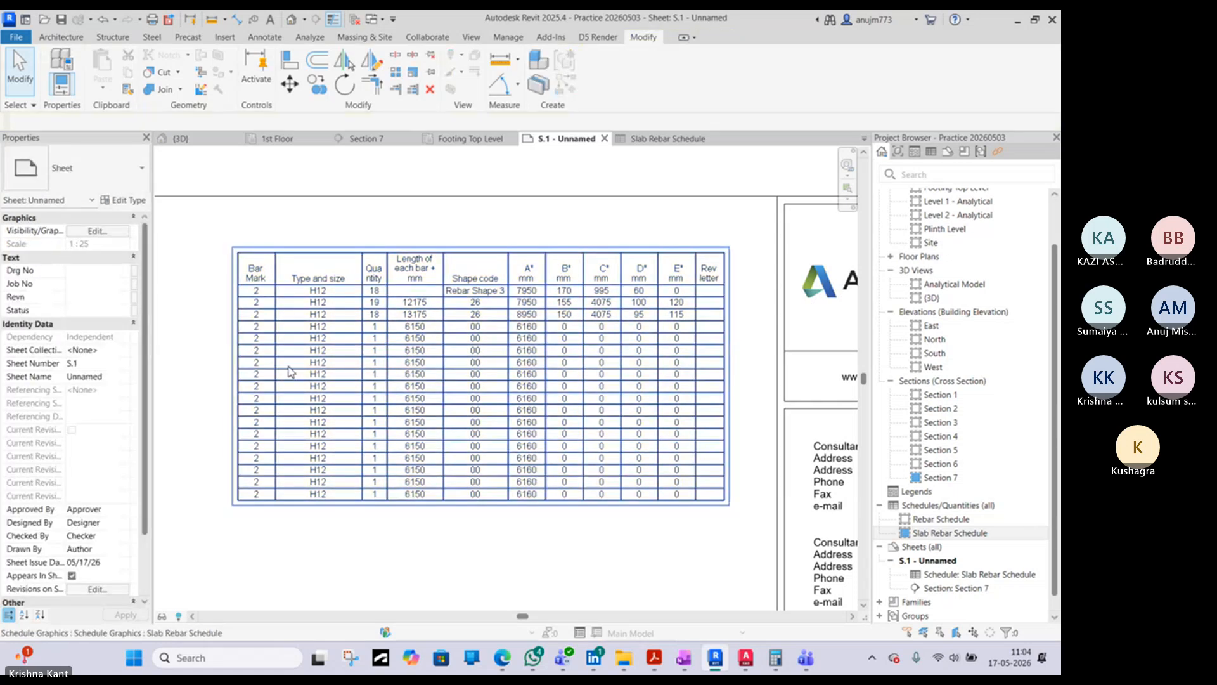
pyautogui.click(383, 260)
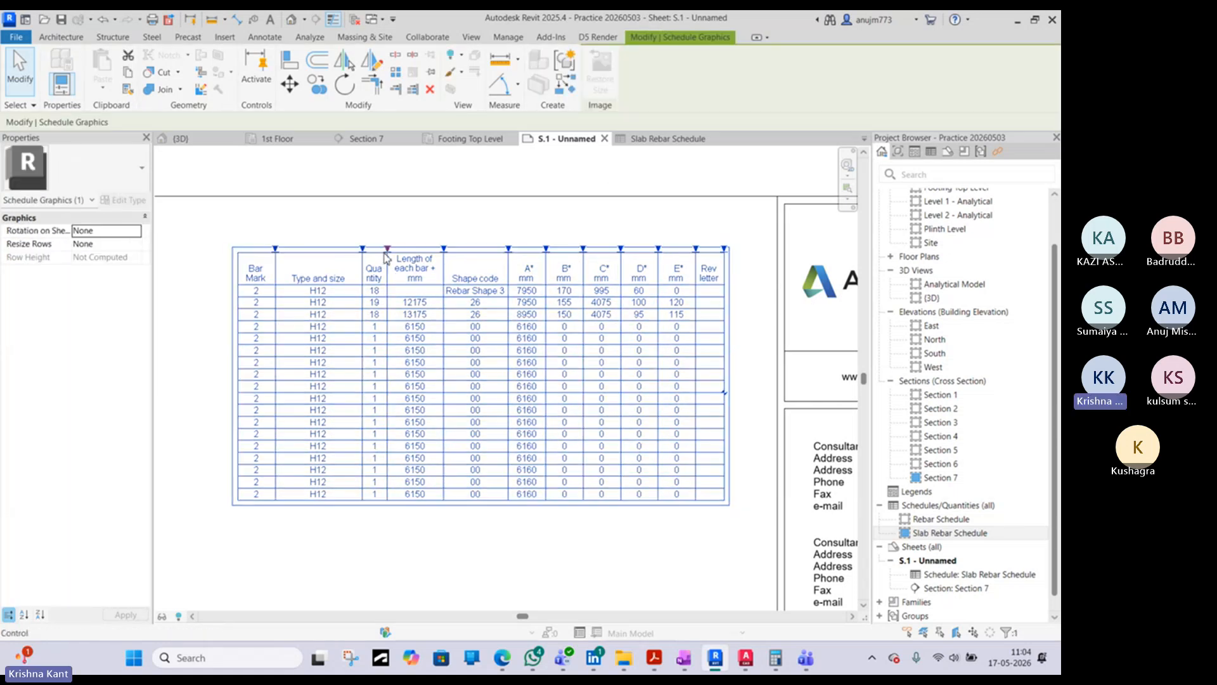
pyautogui.moveTo(388, 250); pyautogui.dragTo(424, 248)
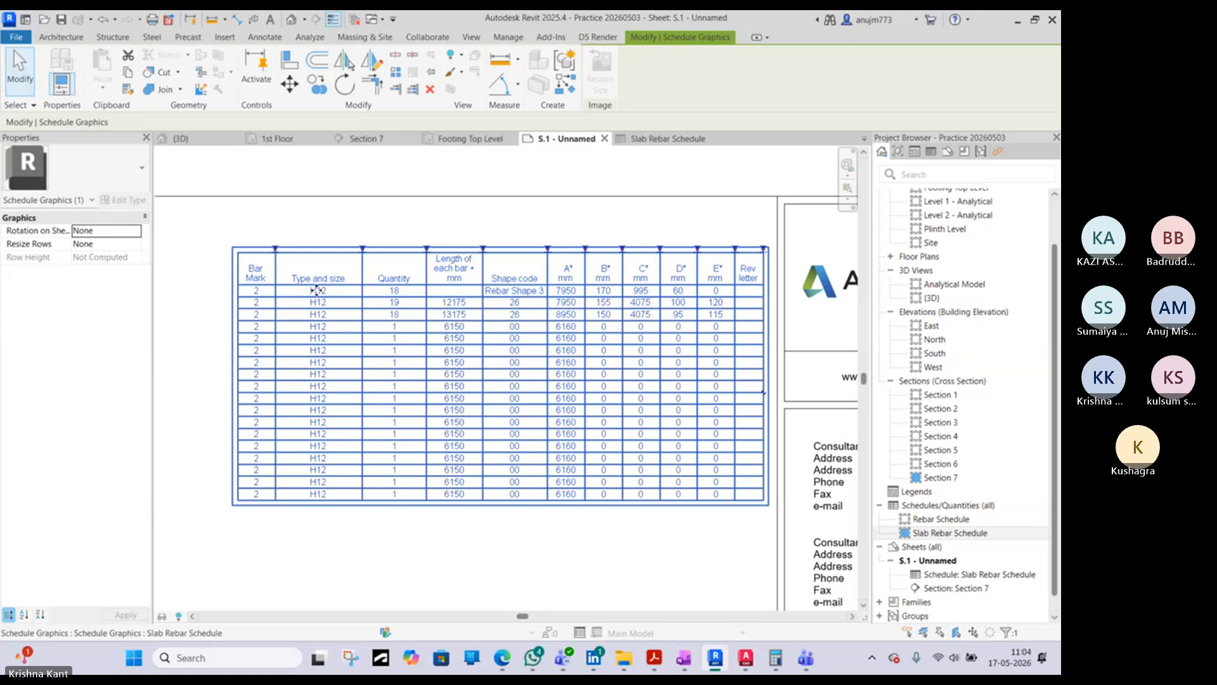
# - Select the "Rebar Shape 3" row in the Slab Rebar Schedule and examine its highlighted slab bars in the 3D view
pyautogui.click(667, 138)
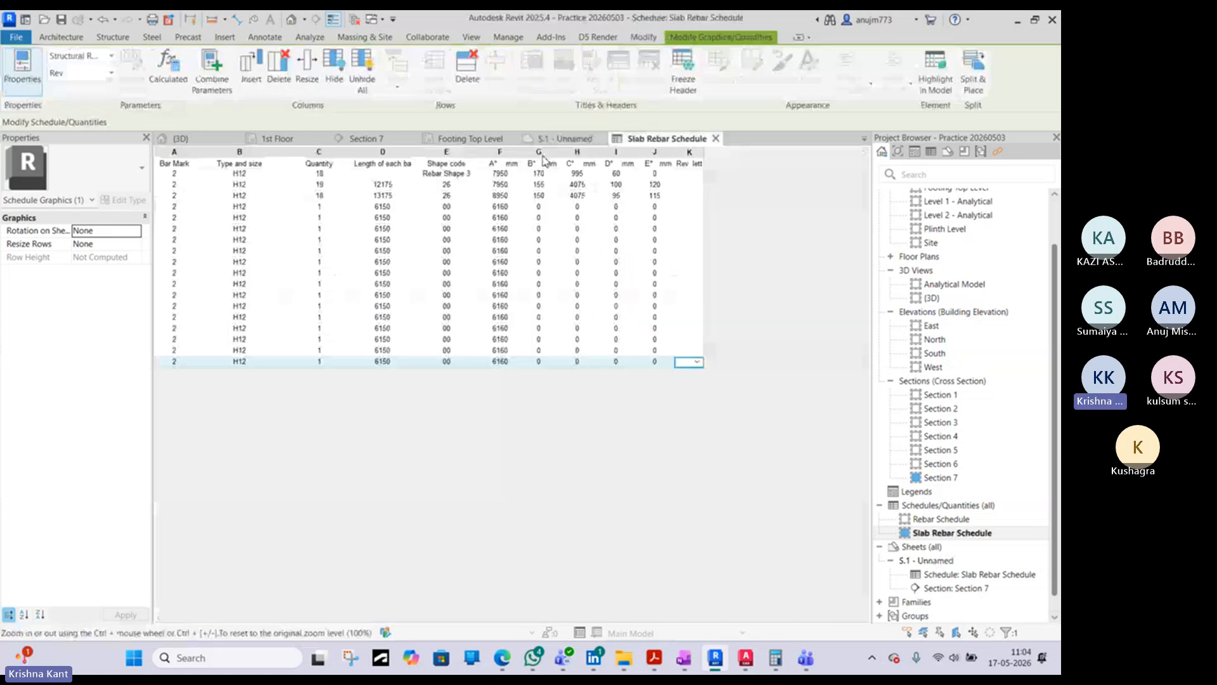
pyautogui.click(235, 175)
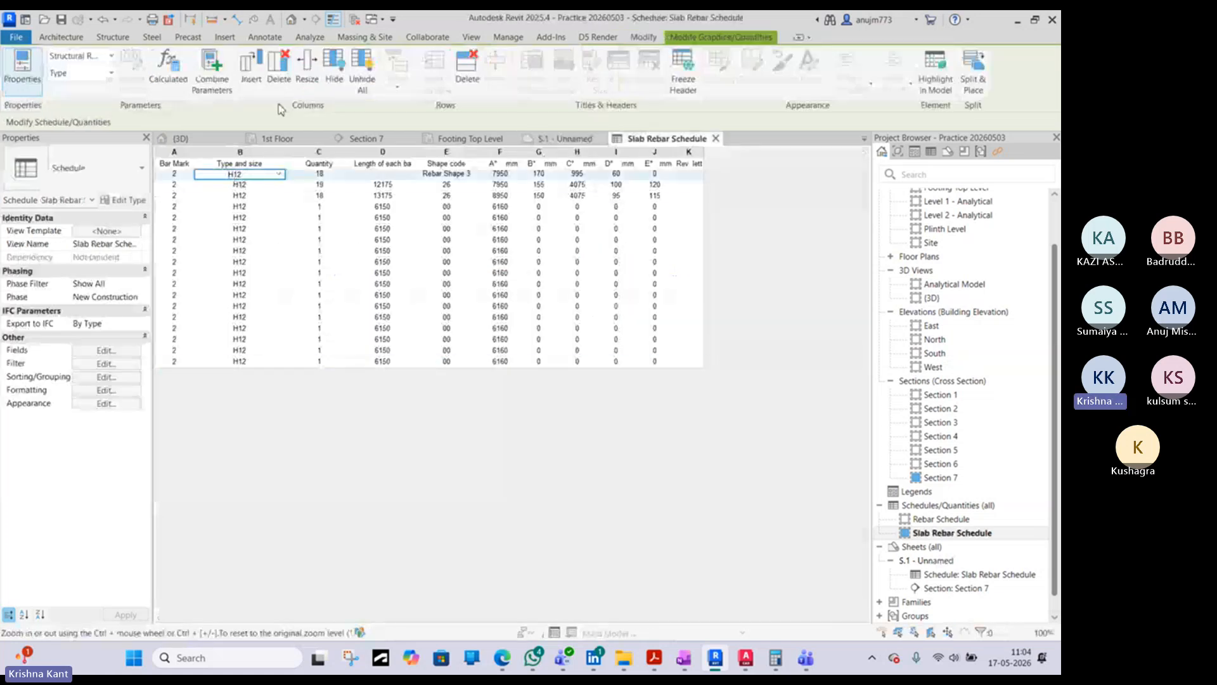
pyautogui.click(292, 20)
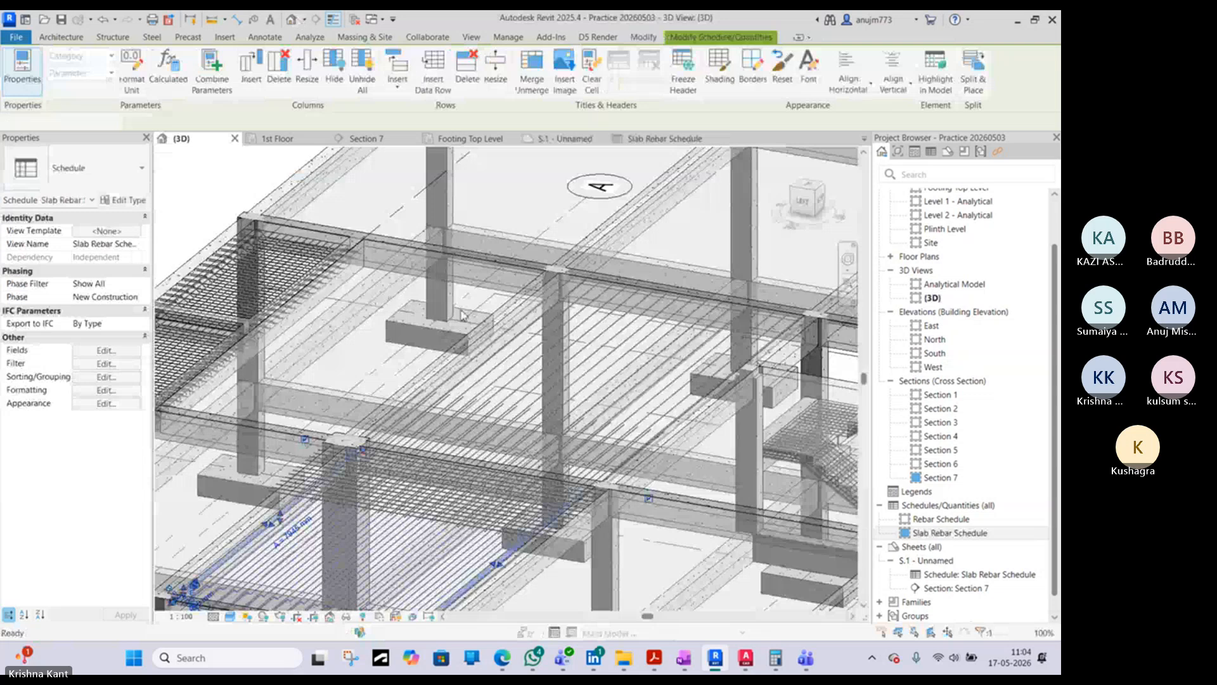
pyautogui.moveTo(523, 415); pyautogui.dragTo(561, 321, button='middle')
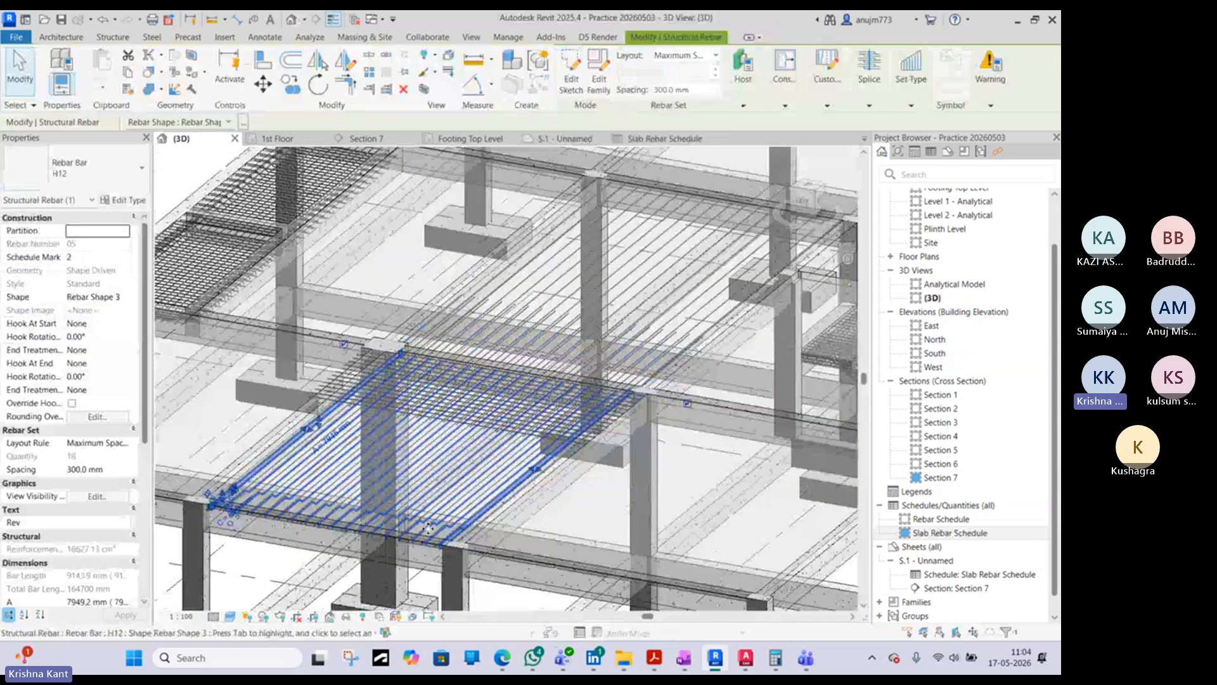
pyautogui.scroll(3, 428, 528)
pyautogui.scroll(-3, 520, 405)
pyautogui.scroll(3, 571, 308)
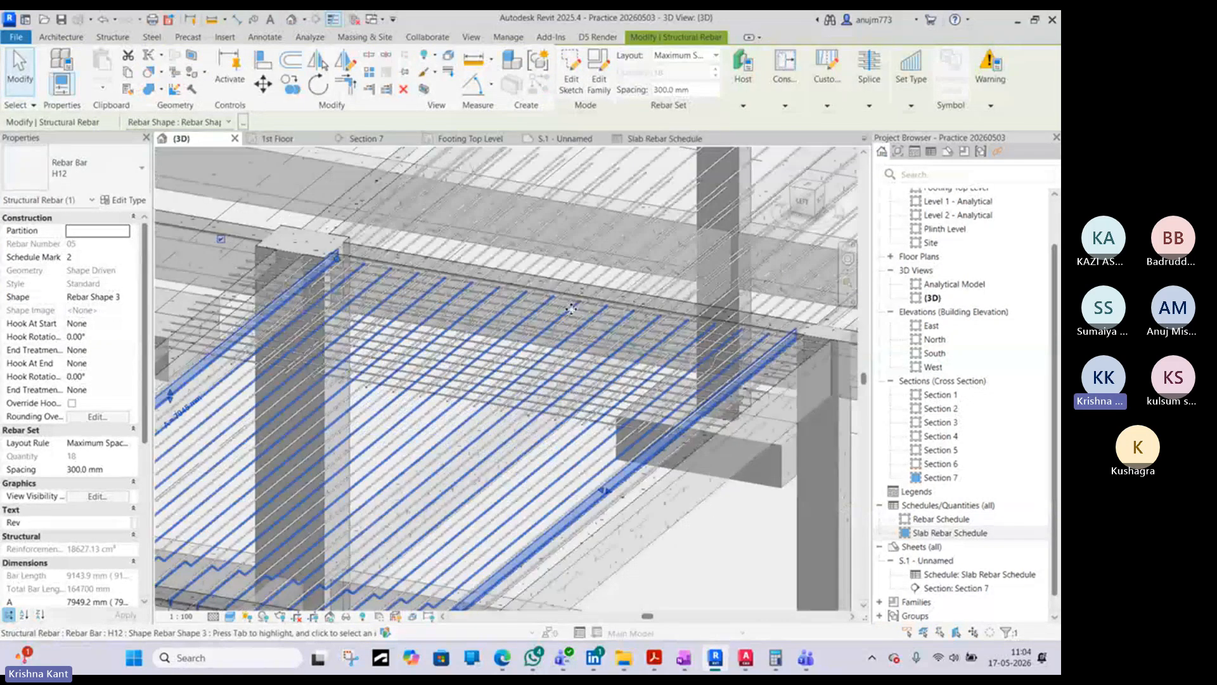
# - Return to the Slab Rebar Schedule and select the Shape code of one of the 6150 mm straight bars
pyautogui.click(652, 139)
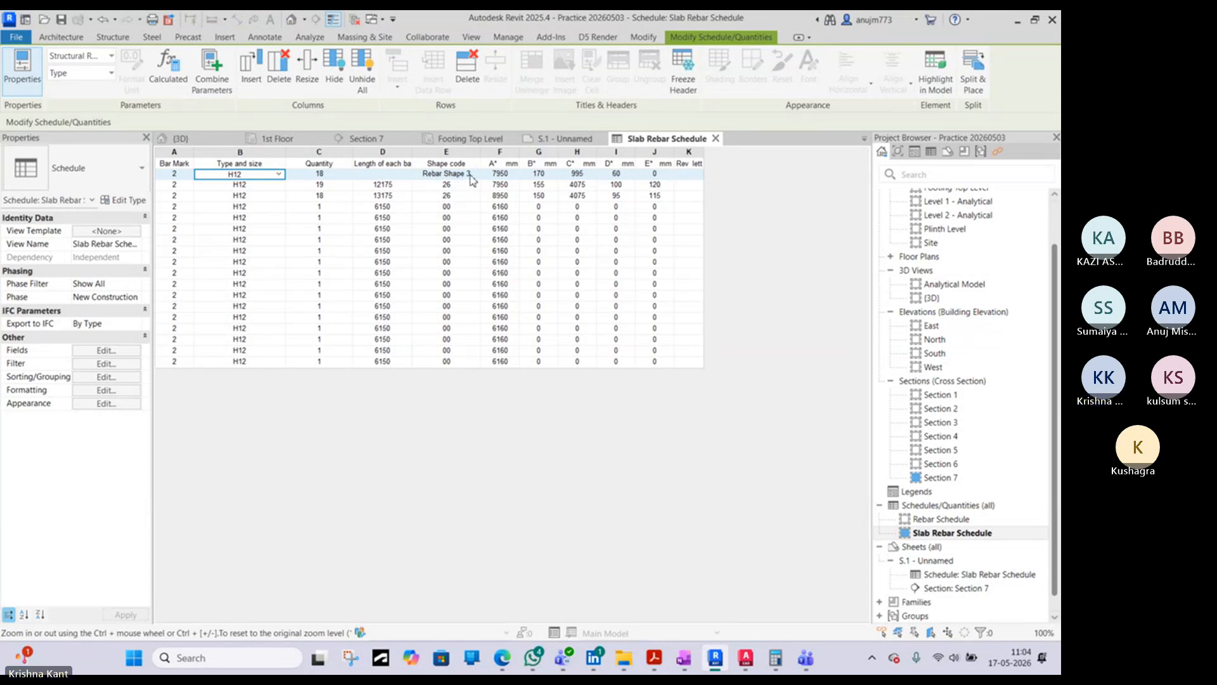
pyautogui.click(457, 309)
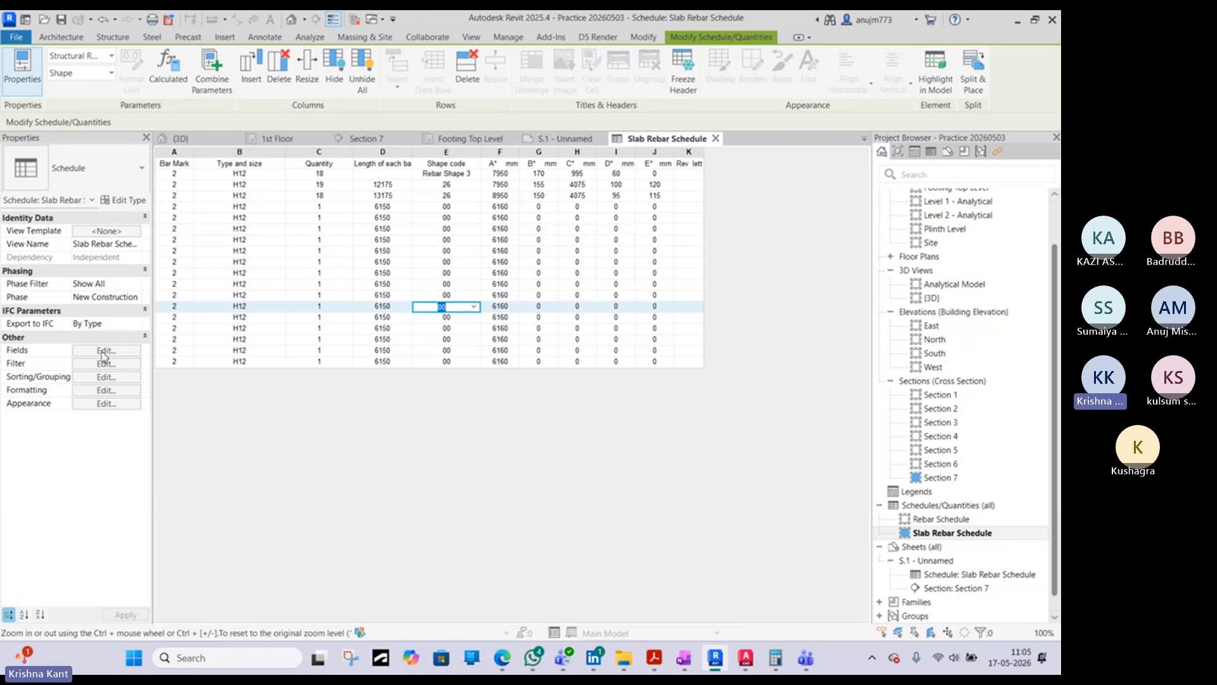
# - Examine the available Structural Rebar fields for the Slab Rebar Schedule, then leave its field list without changes
pyautogui.click(104, 352)
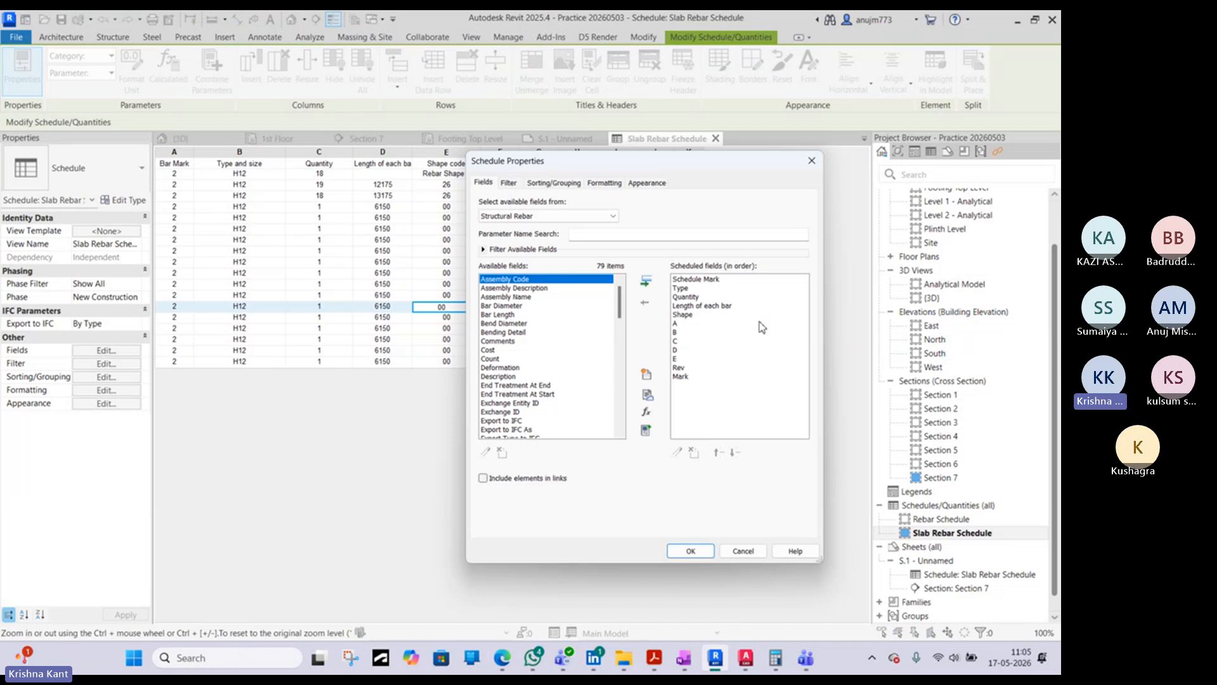
pyautogui.scroll(-2, 518, 375)
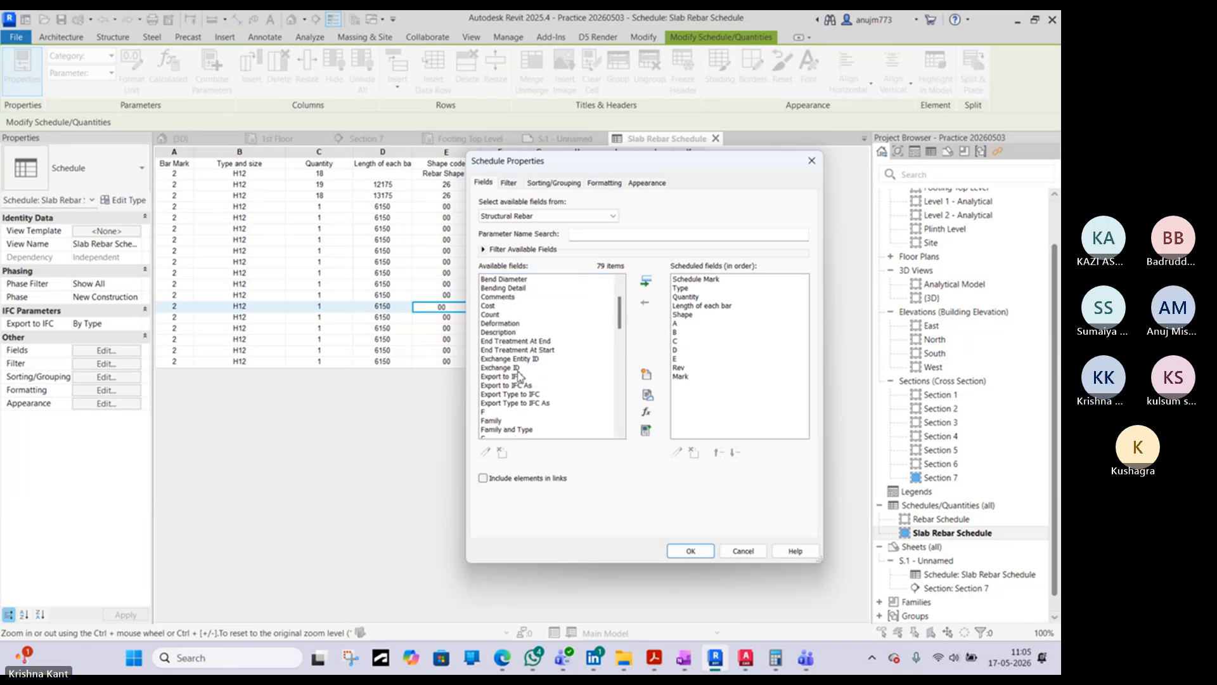
pyautogui.scroll(-5, 519, 375)
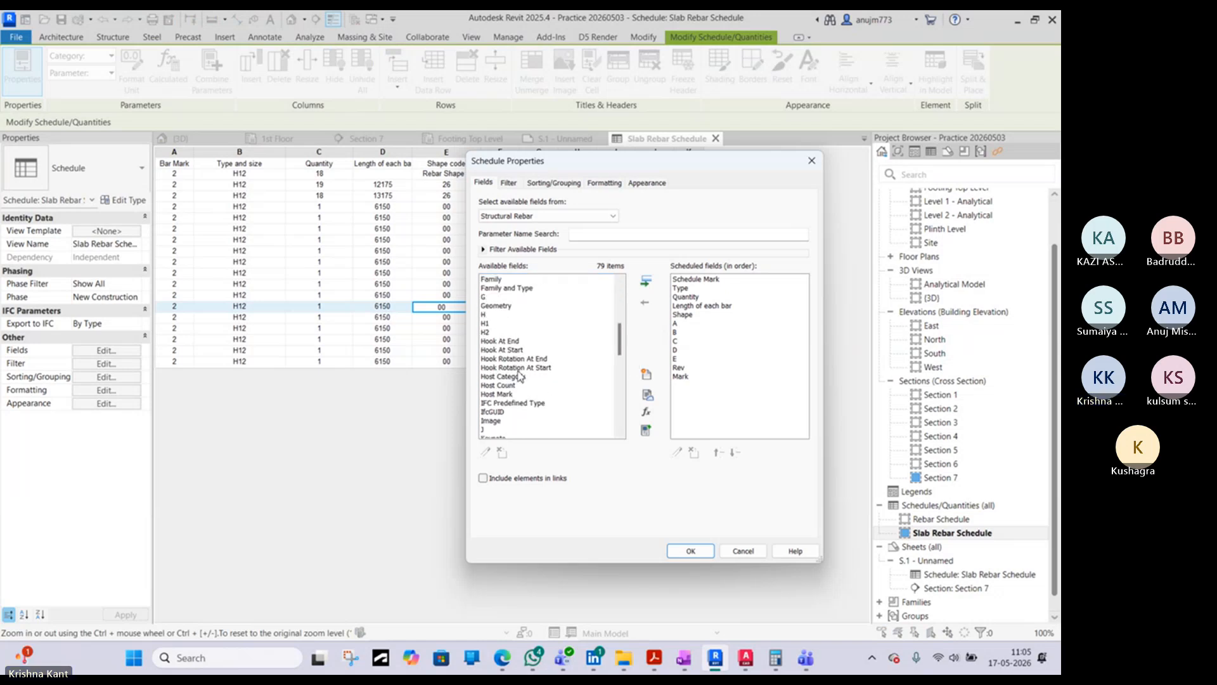
pyautogui.scroll(2, 520, 375)
pyautogui.scroll(-5, 519, 375)
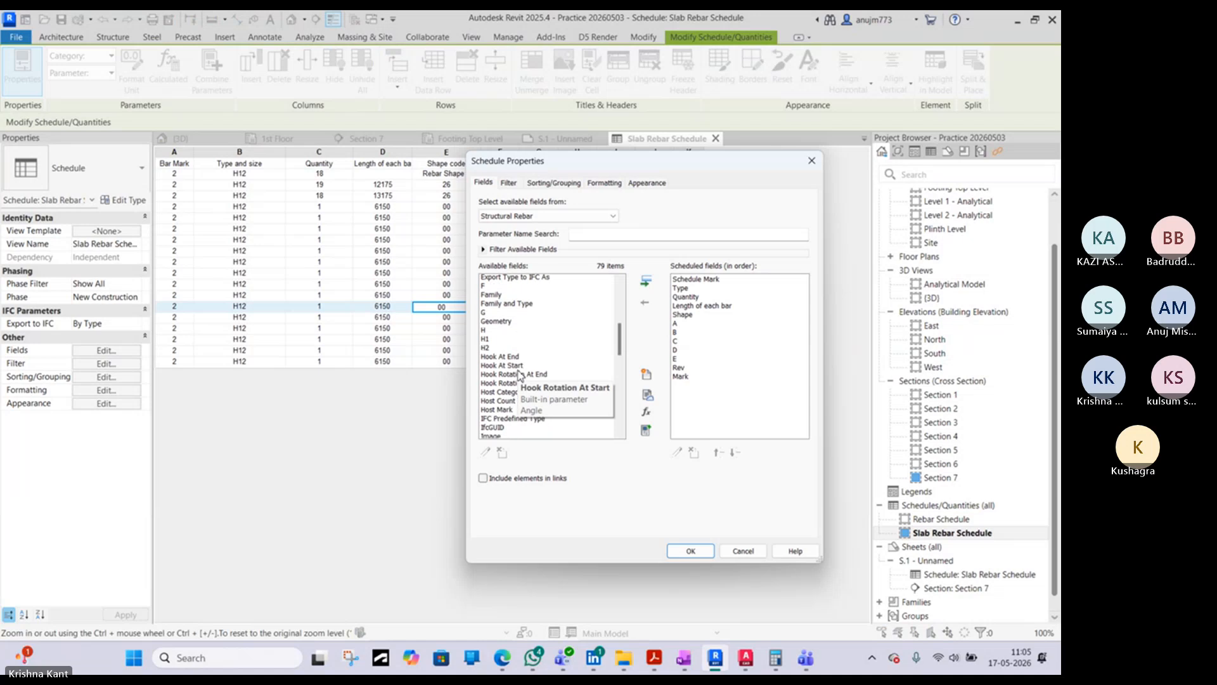
pyautogui.scroll(-4, 518, 375)
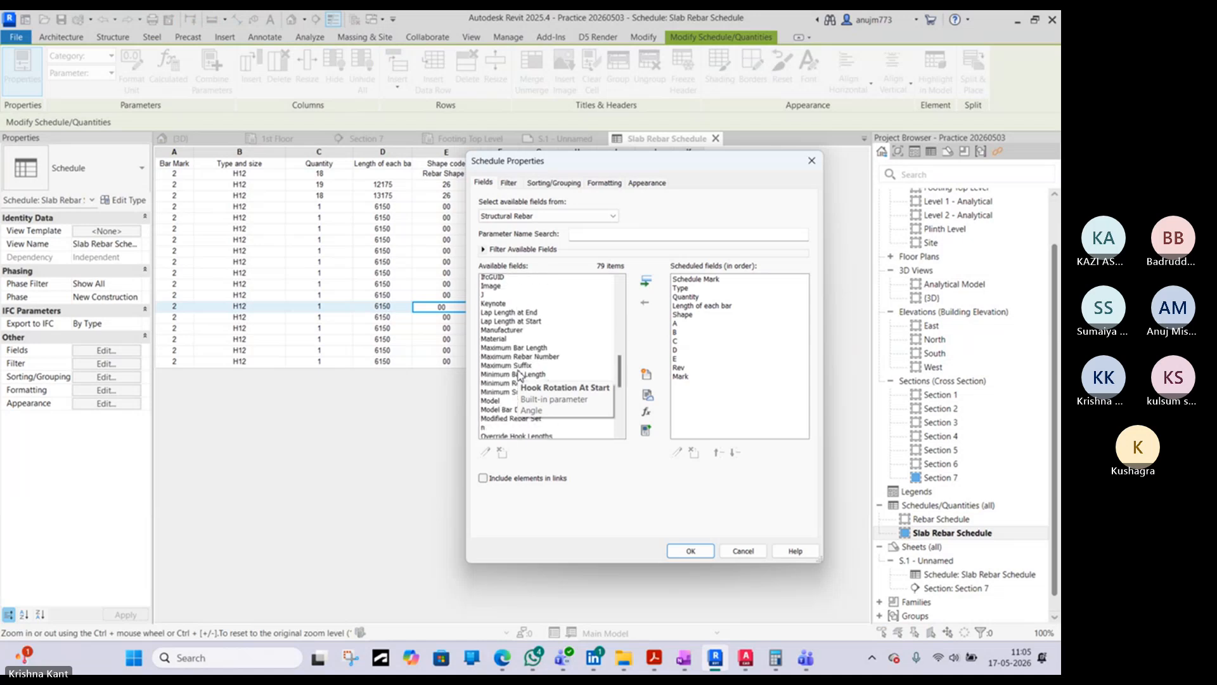
pyautogui.scroll(-8, 518, 375)
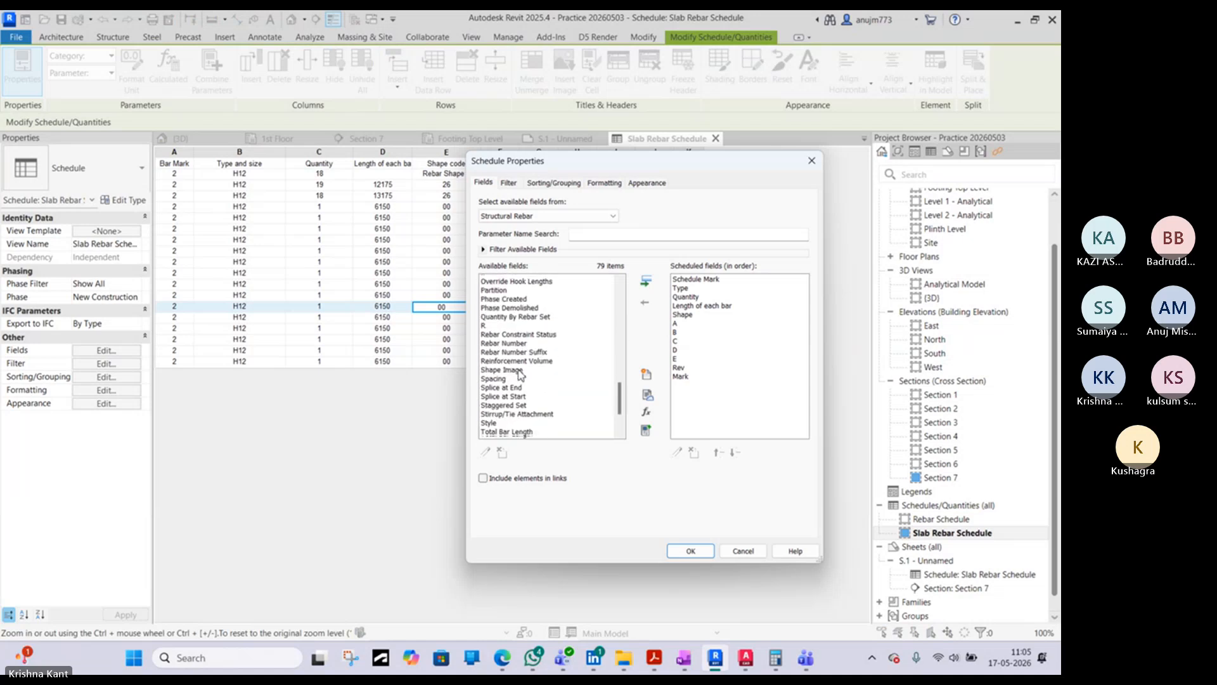
pyautogui.scroll(-1, 525, 417)
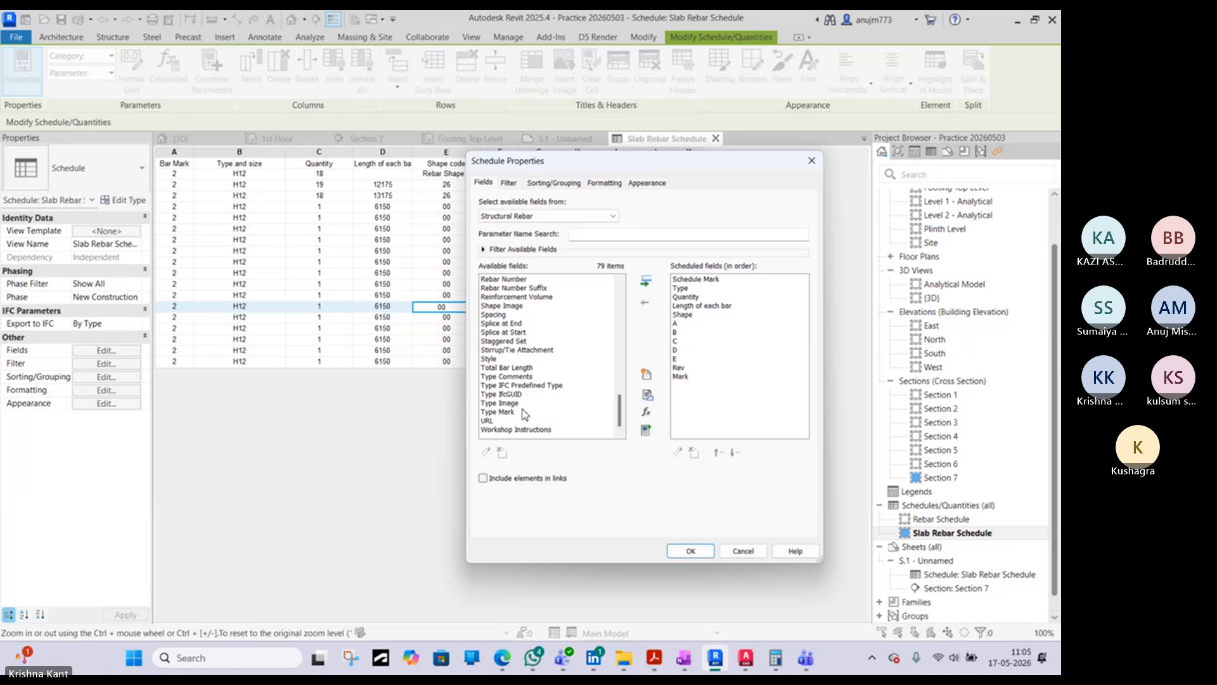
pyautogui.scroll(1, 542, 324)
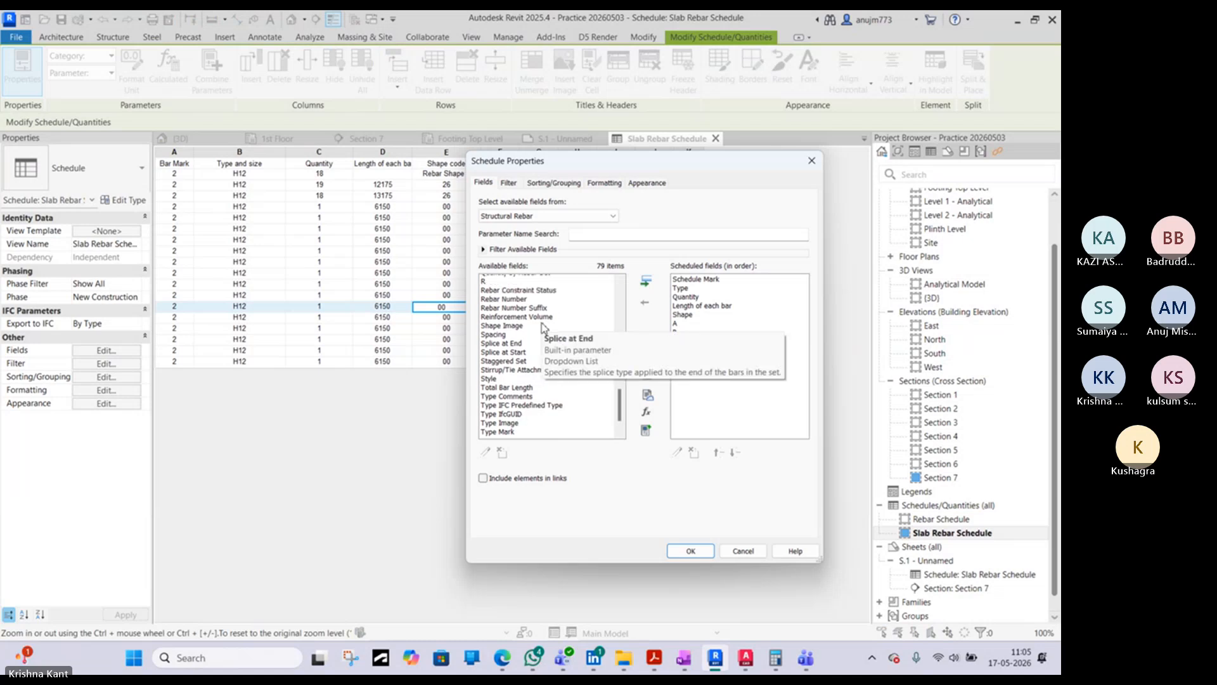
pyautogui.scroll(1, 542, 326)
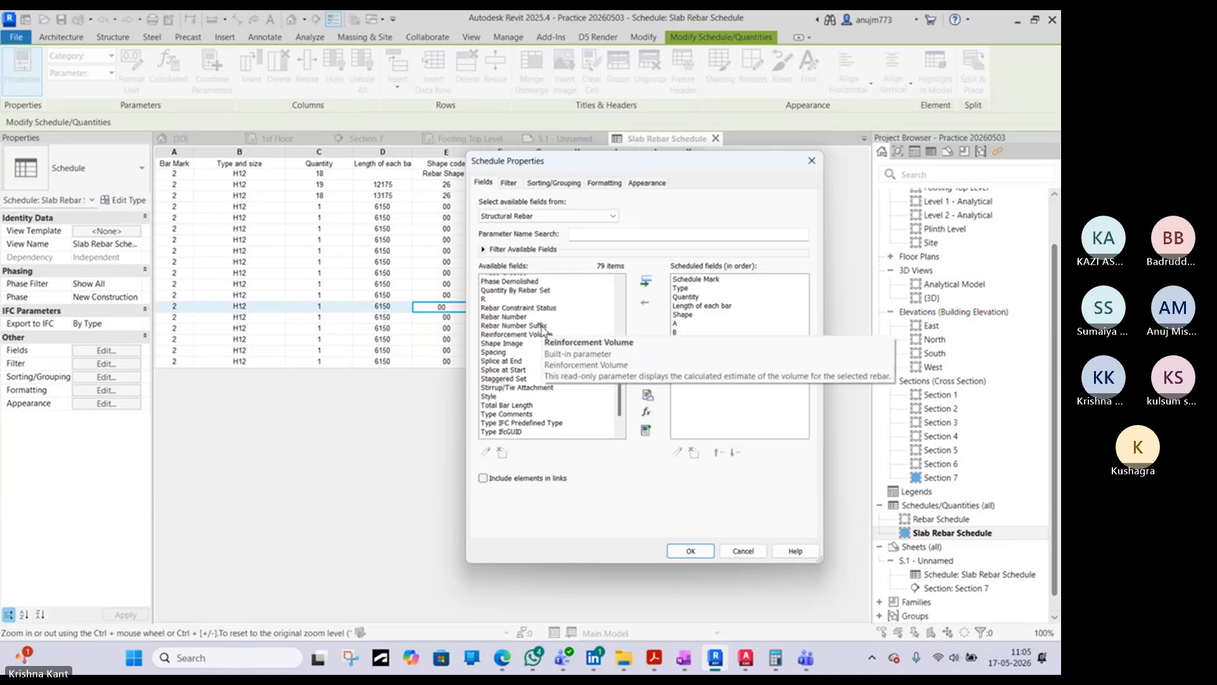
pyautogui.scroll(1, 544, 329)
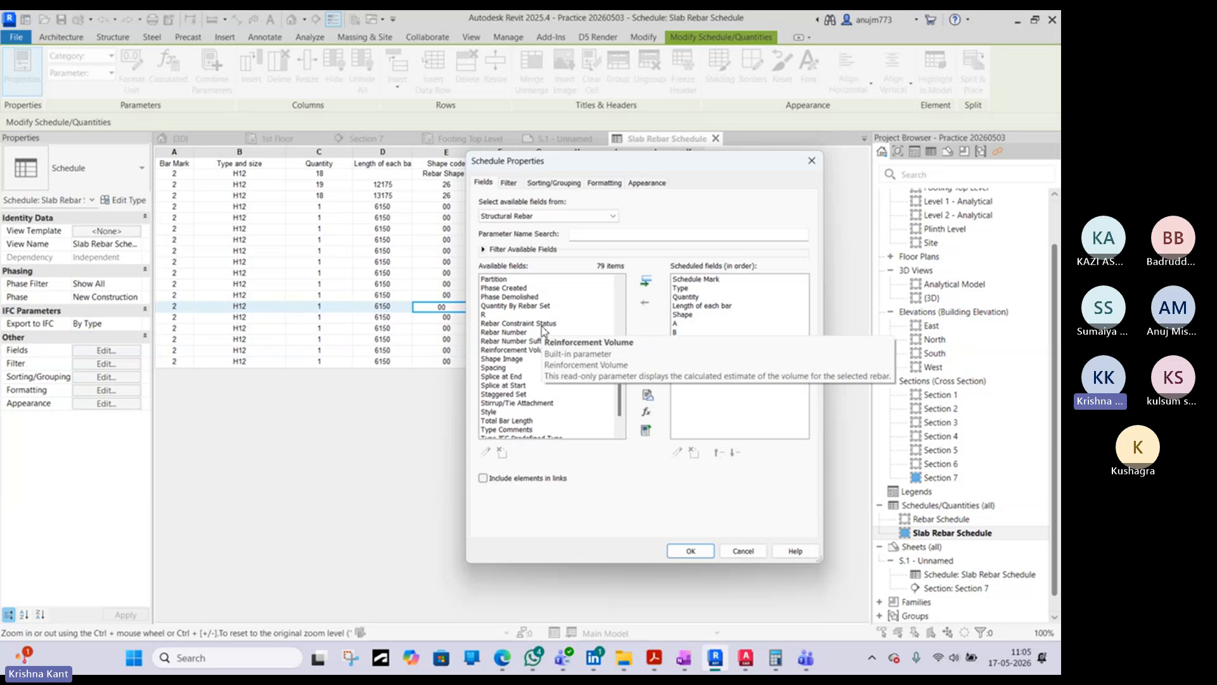
pyautogui.click(743, 551)
# - Create a new building-component schedule for the Floors category
pyautogui.rightClick(937, 506)
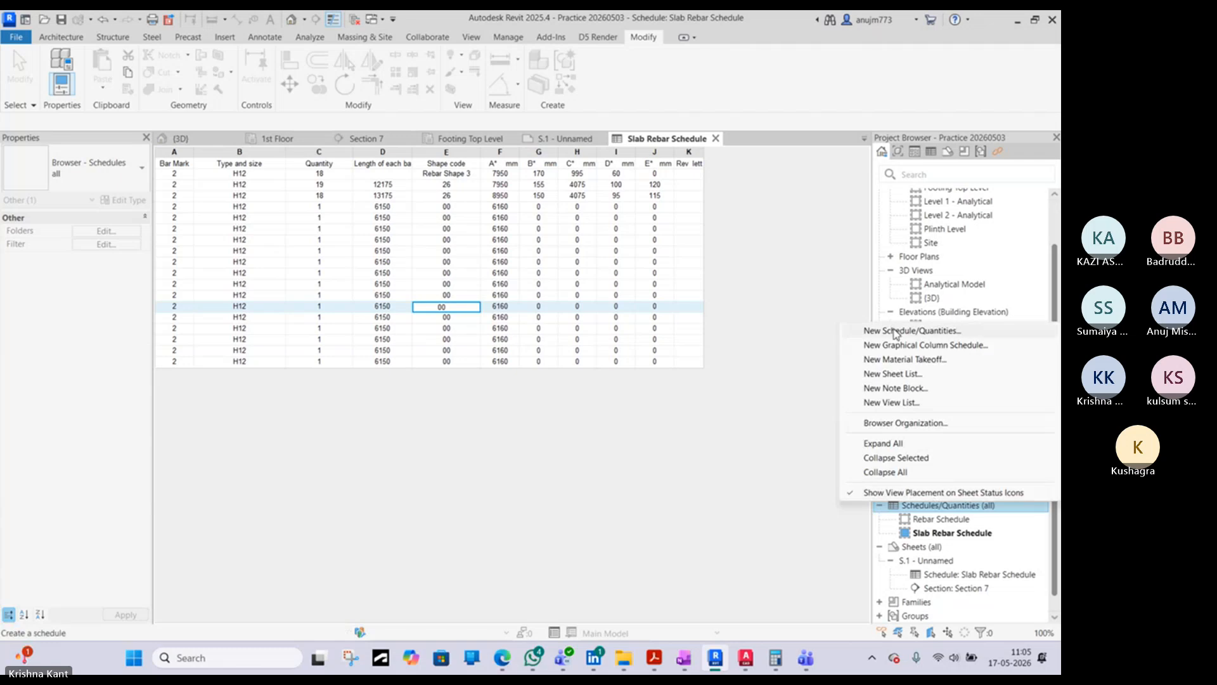
pyautogui.click(896, 331)
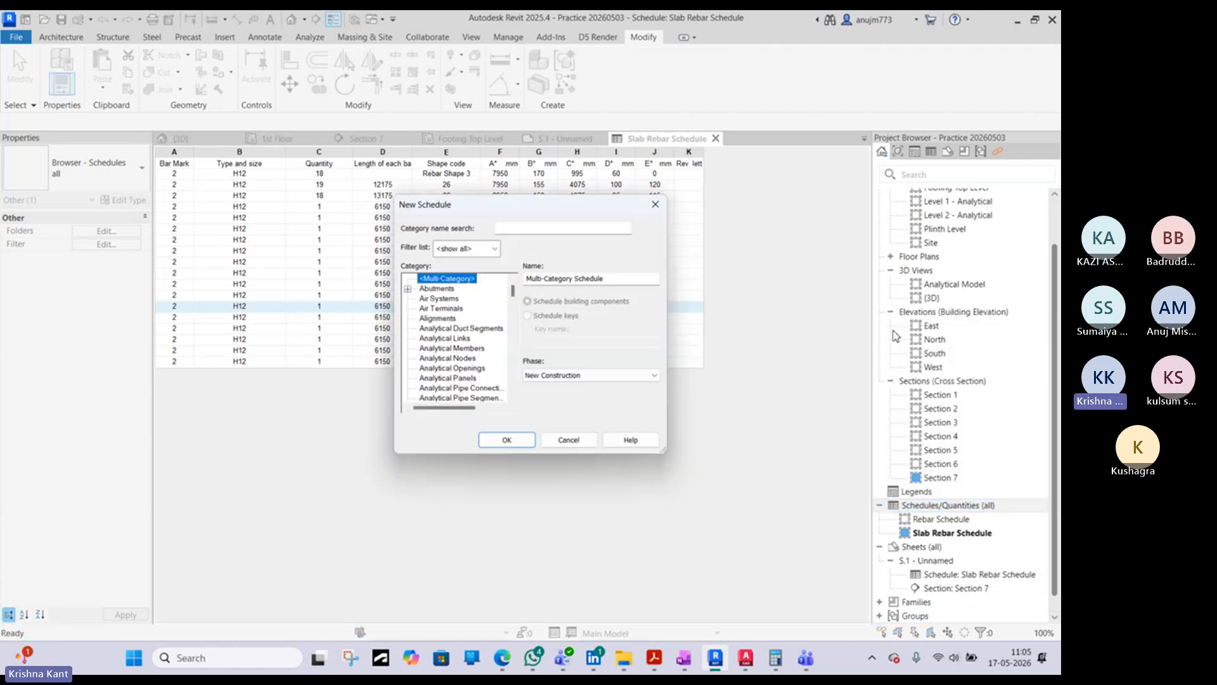
pyautogui.scroll(-3, 456, 336)
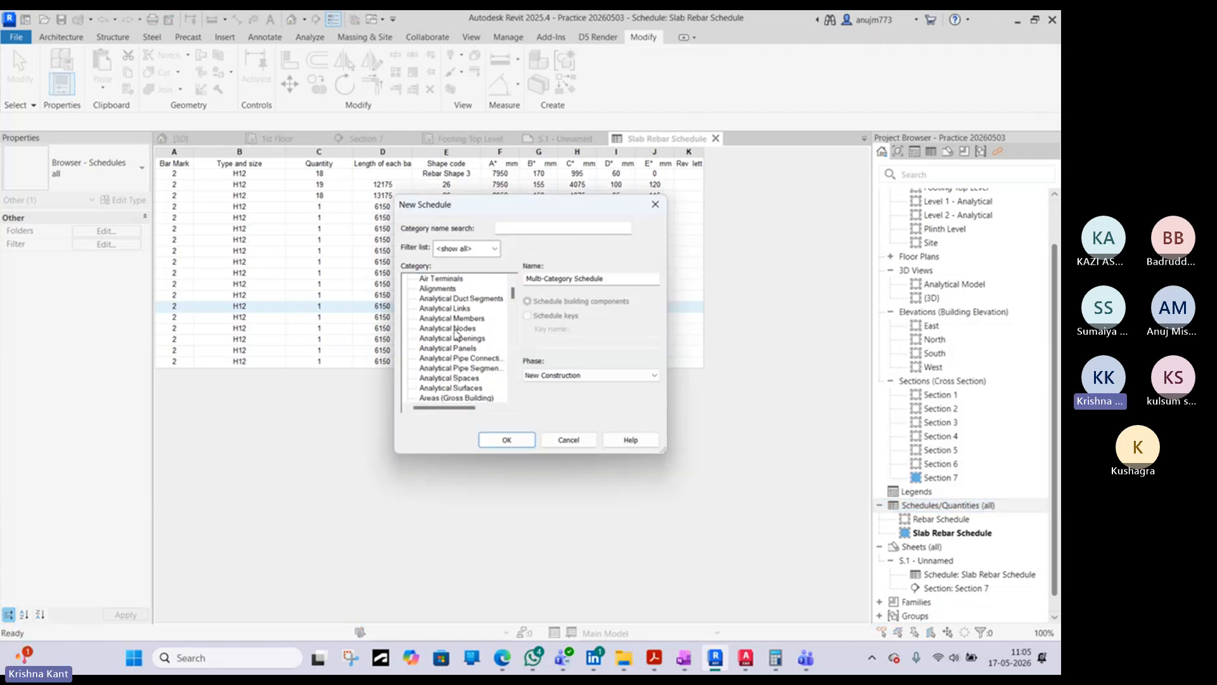
pyautogui.scroll(-3, 454, 330)
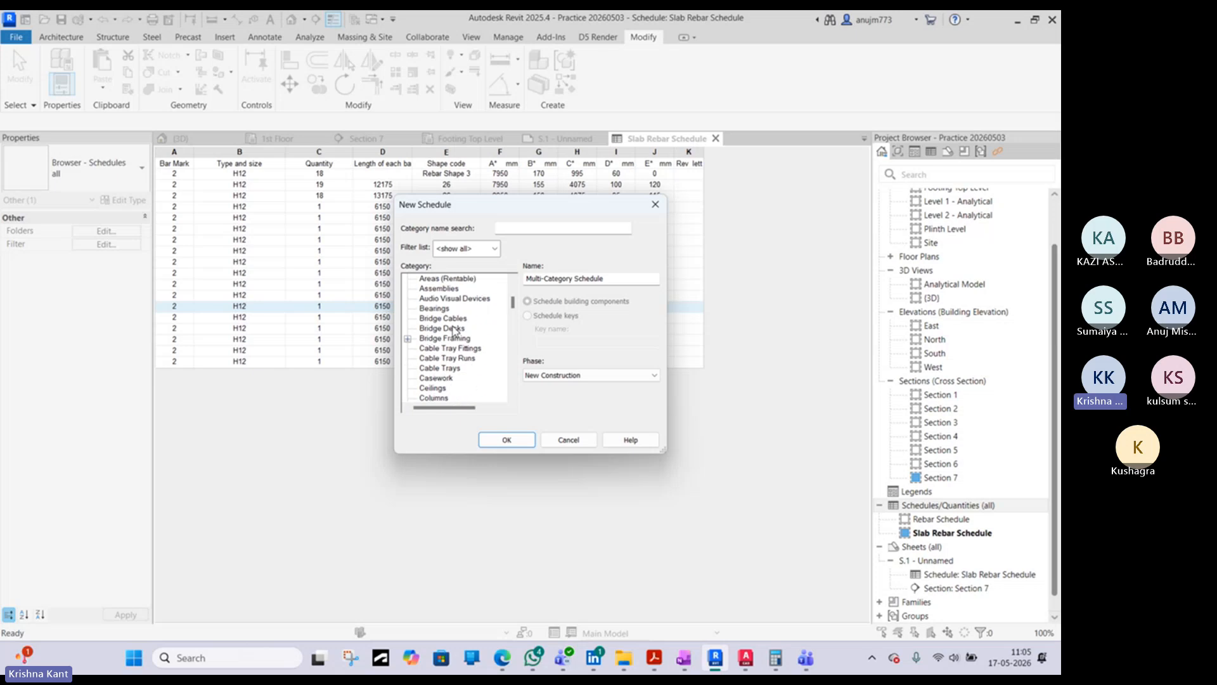
pyautogui.scroll(-3, 454, 330)
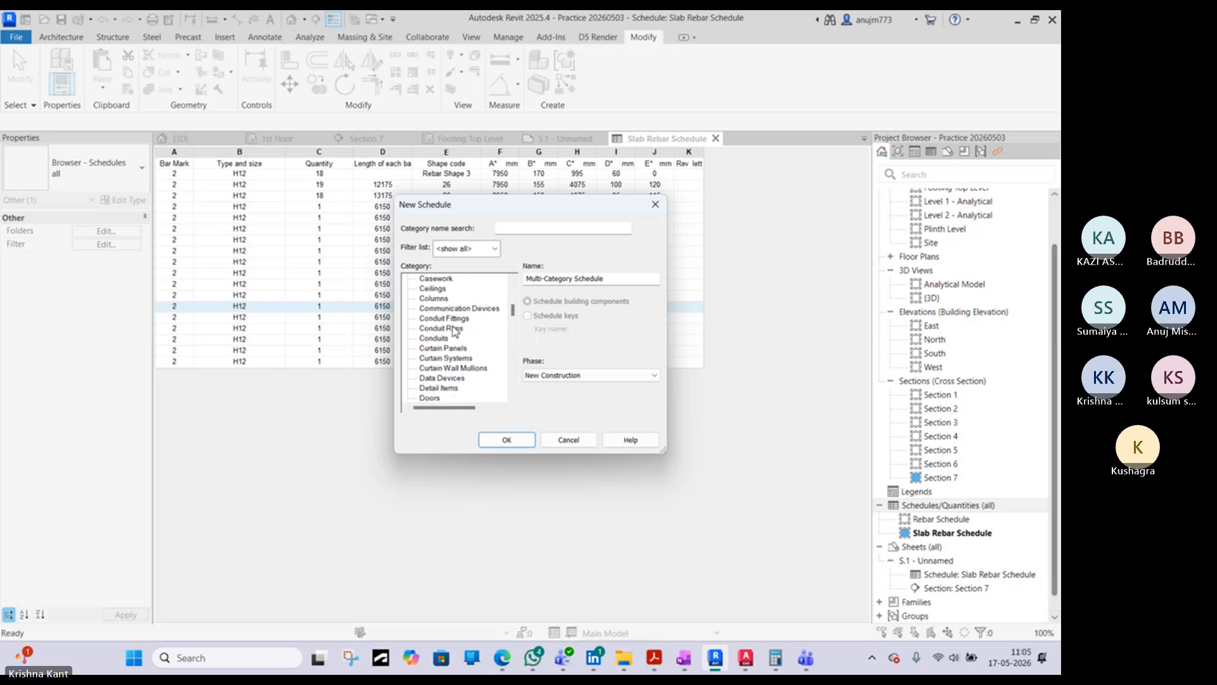
pyautogui.scroll(-8, 454, 331)
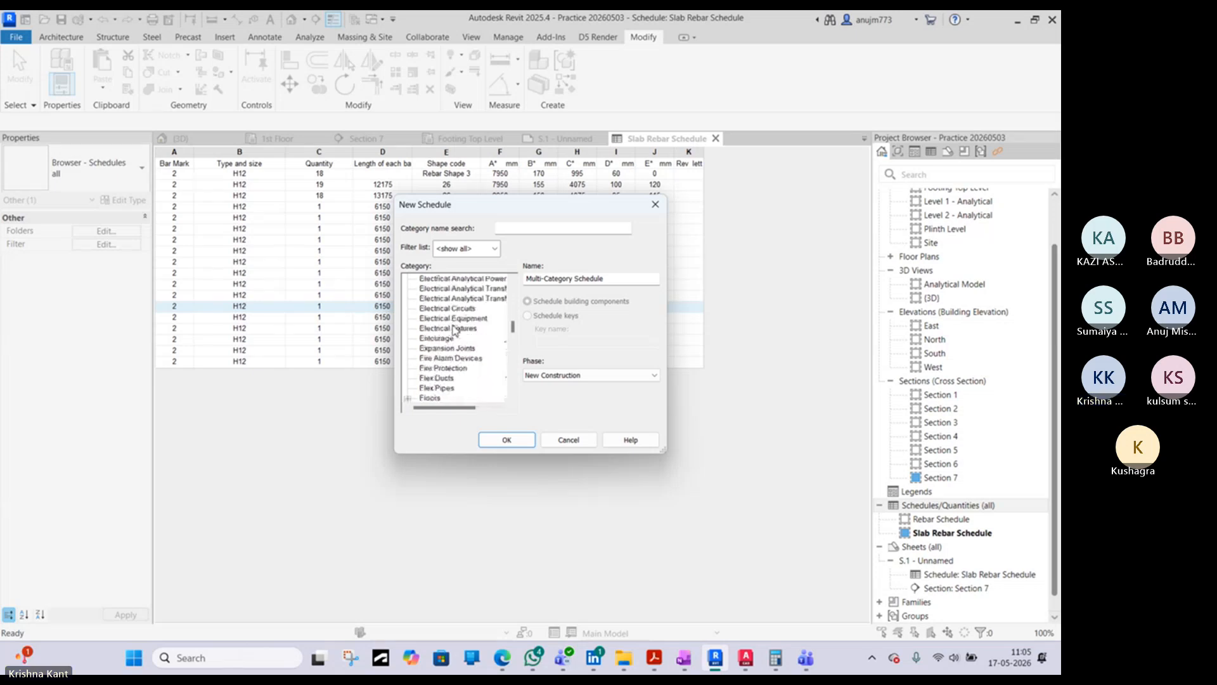
pyautogui.click(431, 358)
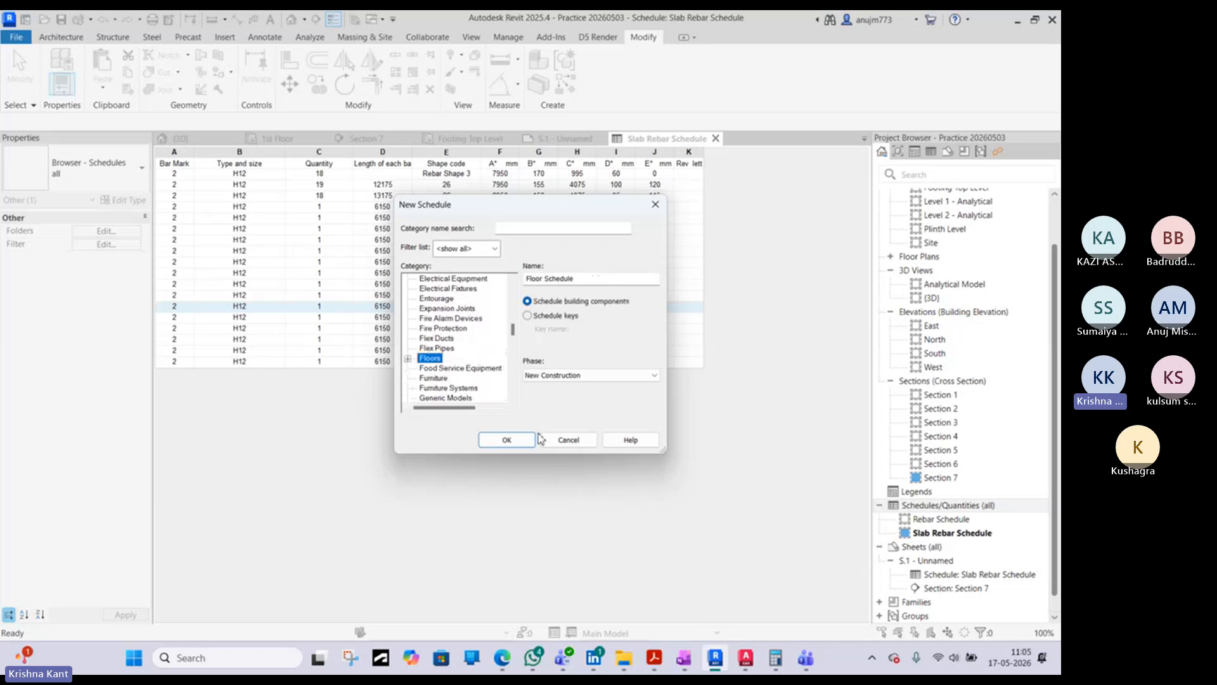
pyautogui.click(506, 439)
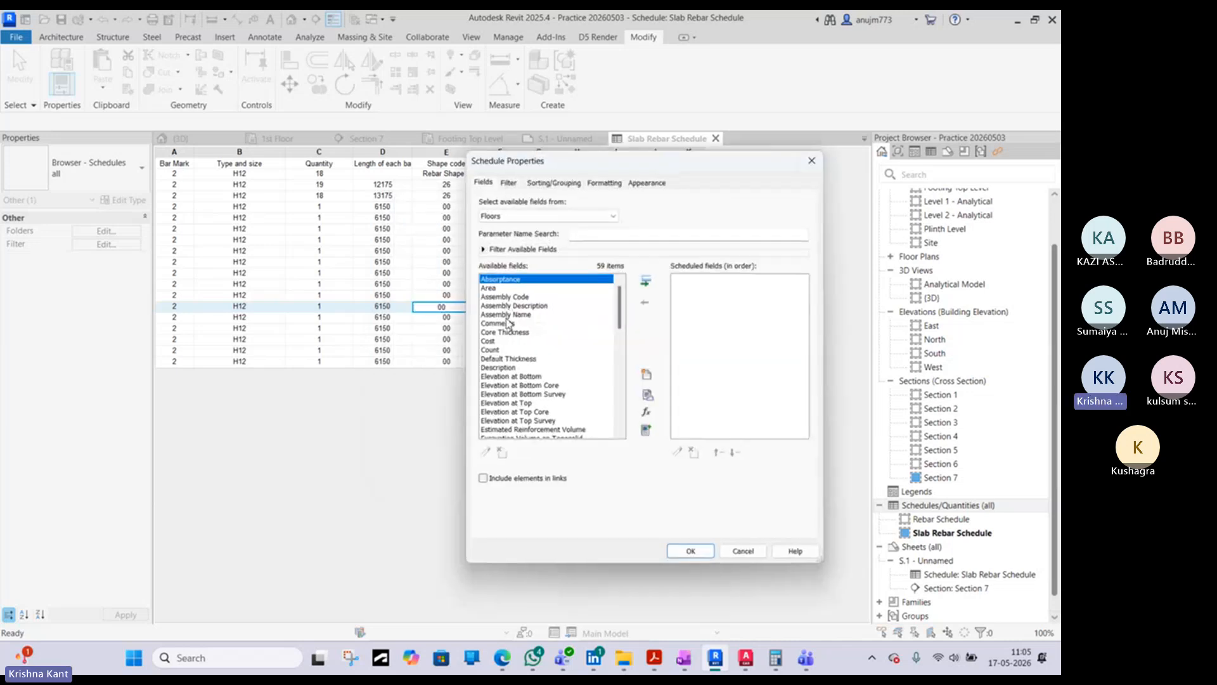
# - Add the Family and Type field to the new floor schedule
pyautogui.scroll(-2, 588, 406)
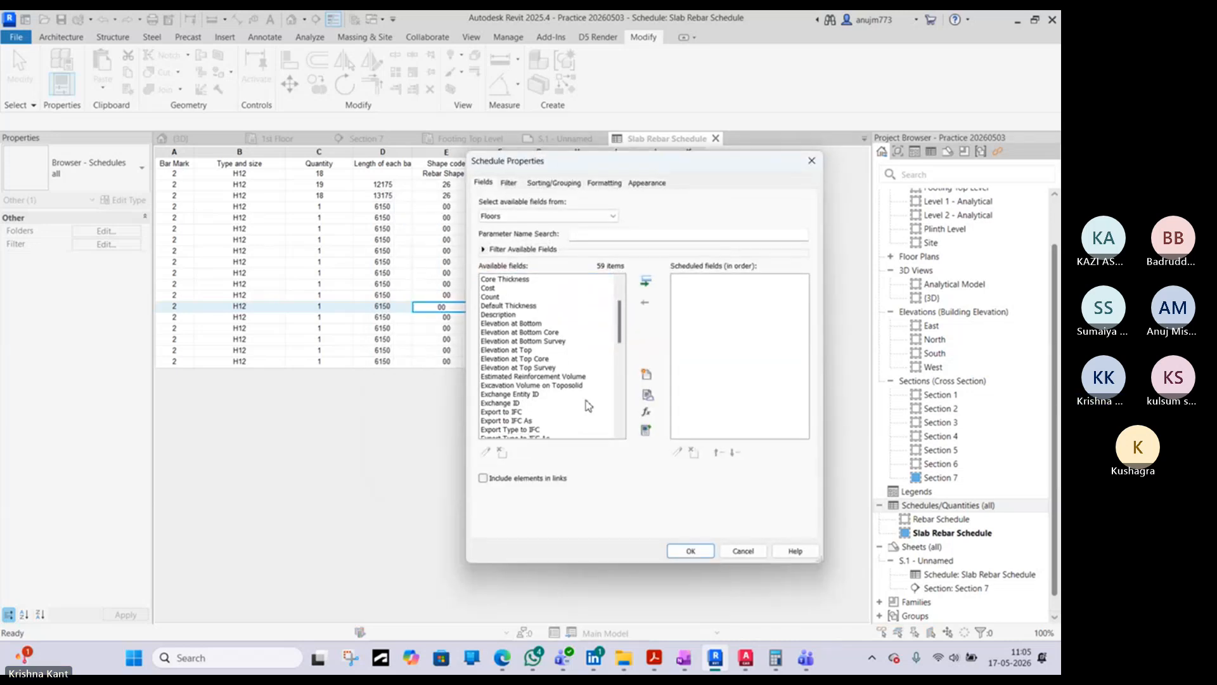
pyautogui.scroll(2, 523, 355)
pyautogui.scroll(-13, 523, 357)
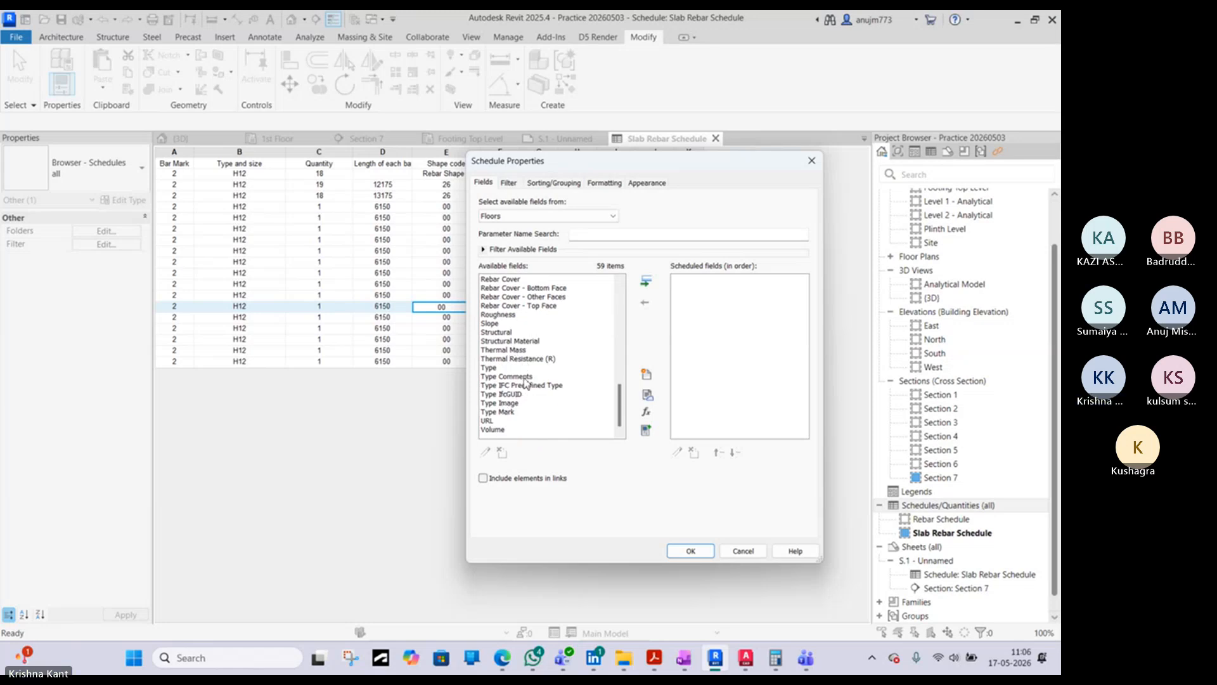
pyautogui.scroll(5, 525, 382)
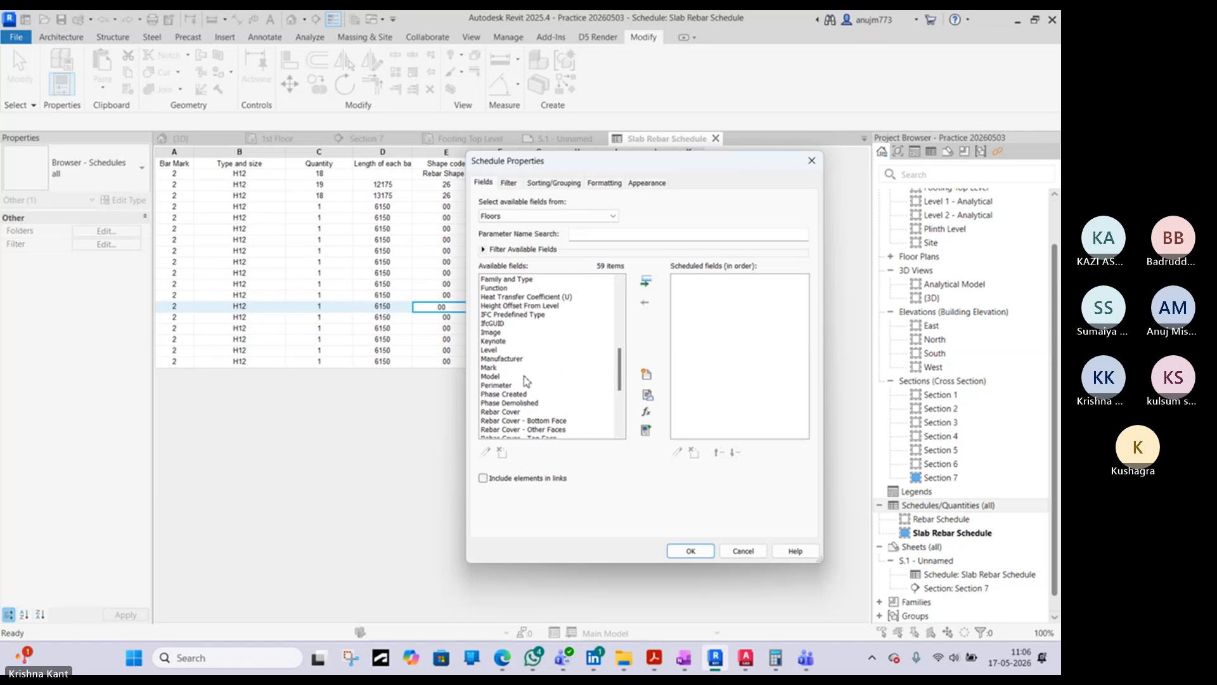
pyautogui.scroll(4, 523, 345)
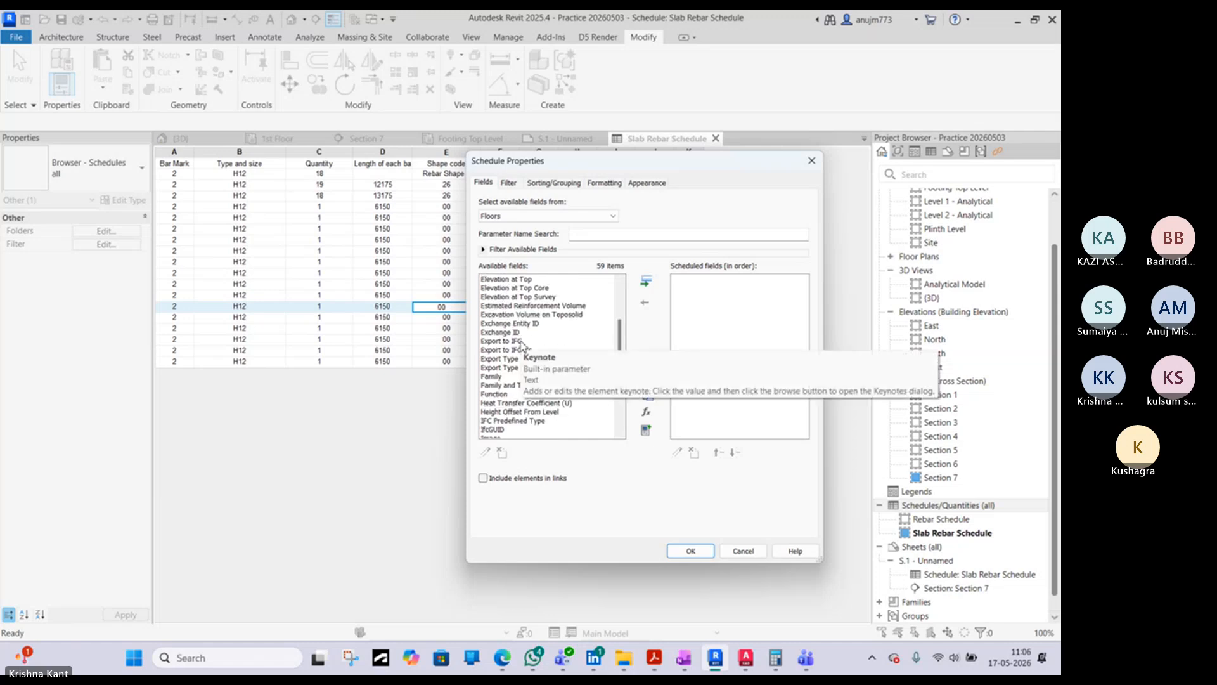
pyautogui.scroll(5, 523, 346)
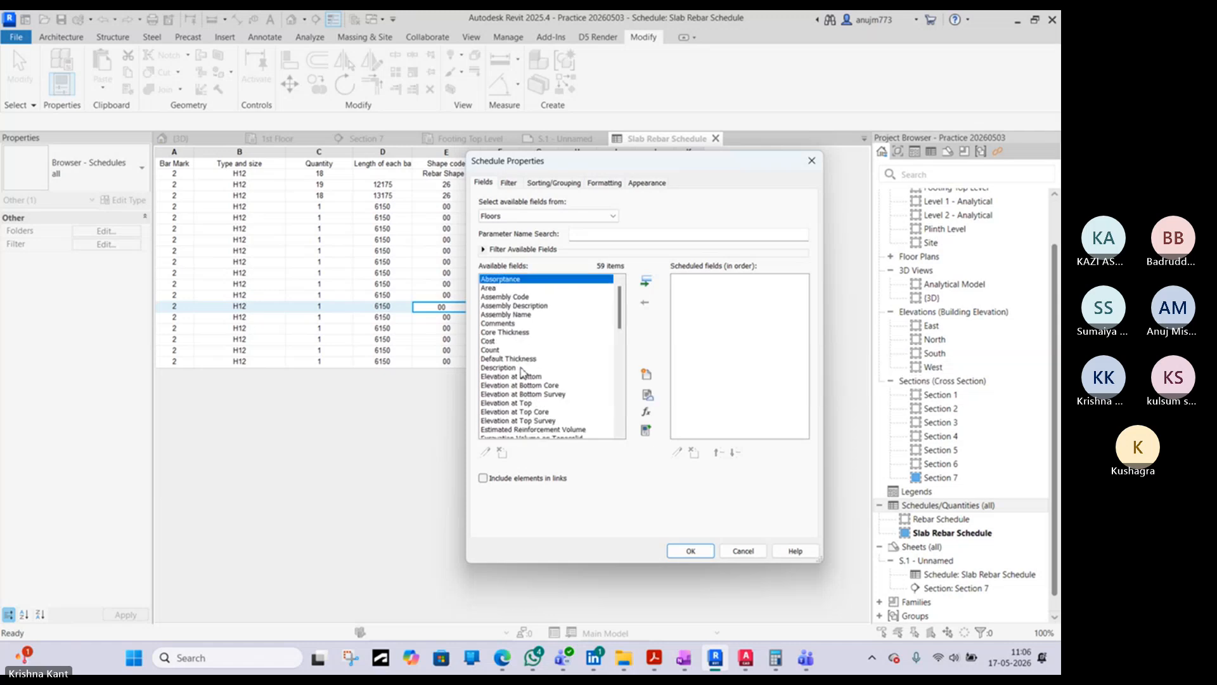
pyautogui.scroll(-4, 515, 348)
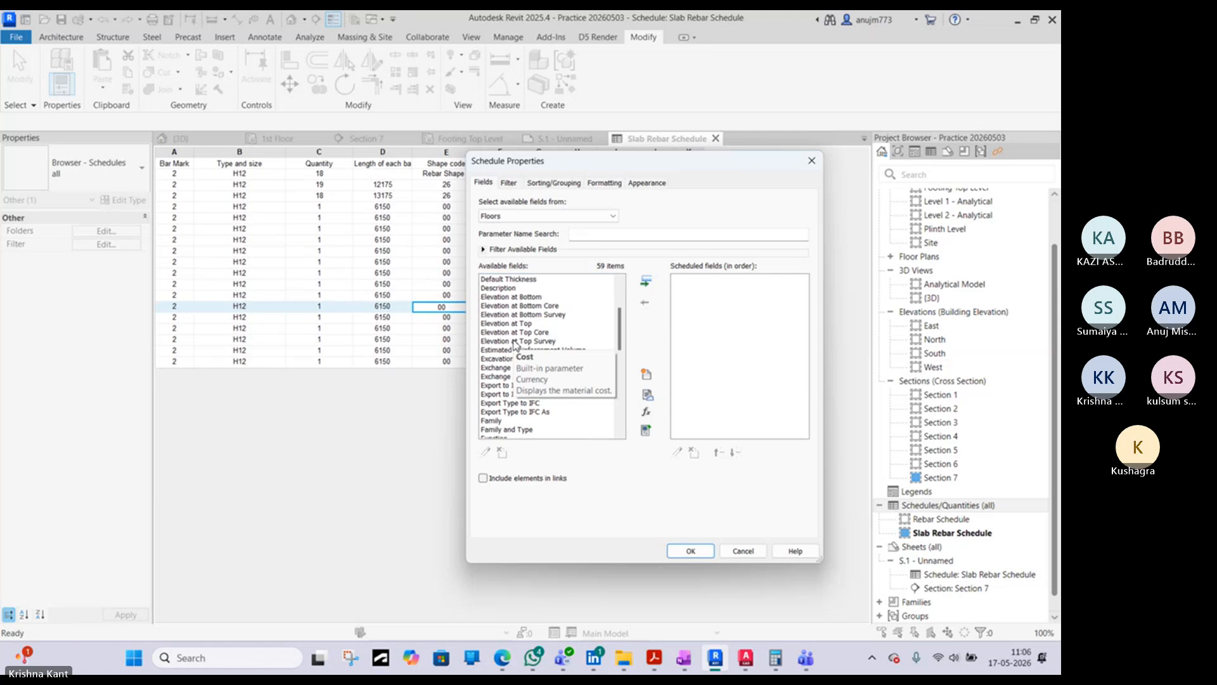
pyautogui.scroll(-1, 515, 346)
pyautogui.click(508, 374)
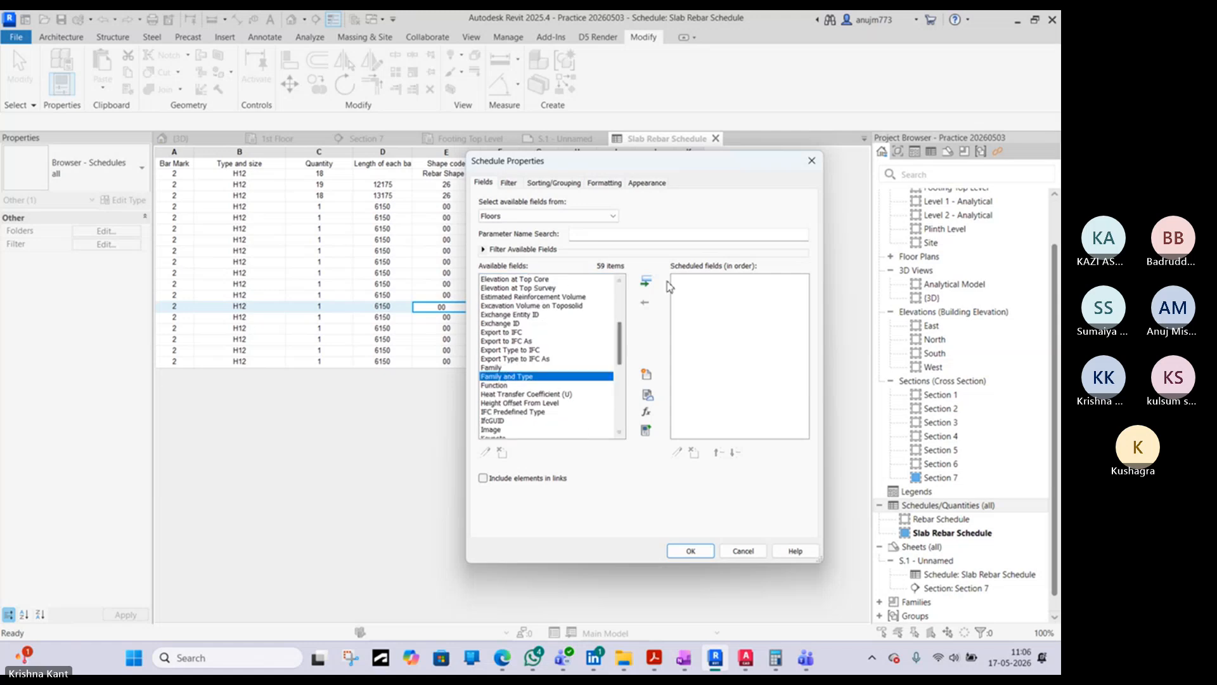
pyautogui.click(646, 281)
# - Add the Volume field to the floor schedule after Family and Type
pyautogui.scroll(-7, 514, 393)
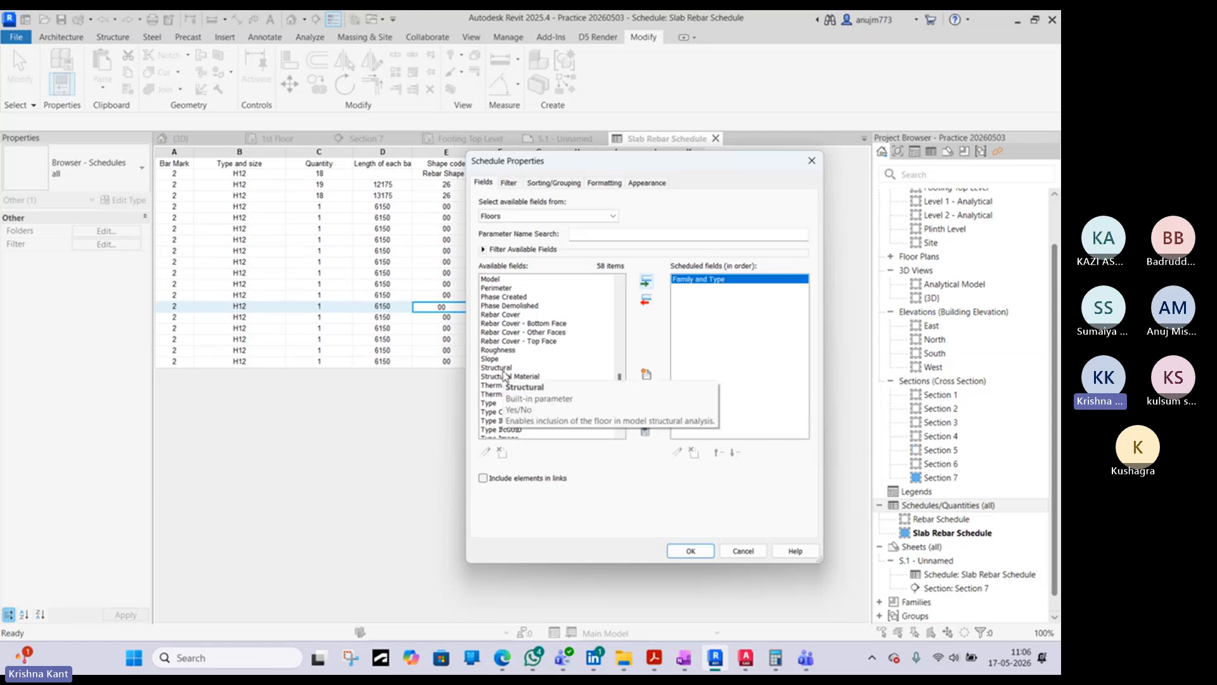
pyautogui.scroll(4, 511, 361)
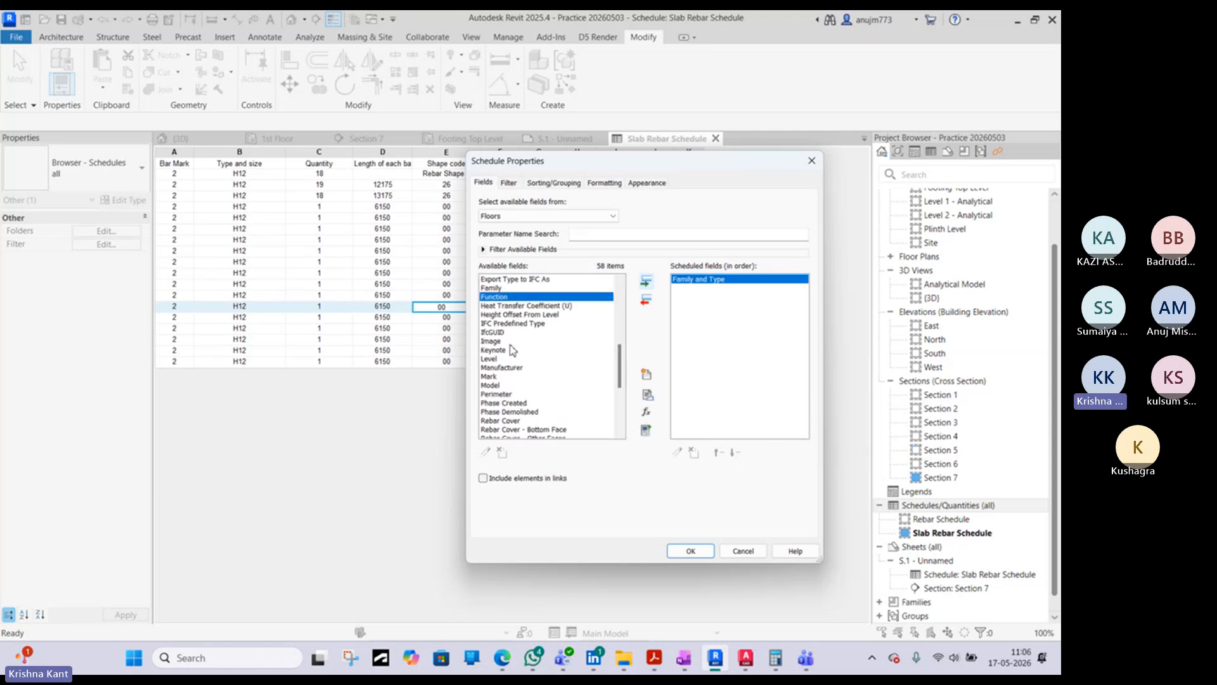
pyautogui.scroll(-6, 512, 351)
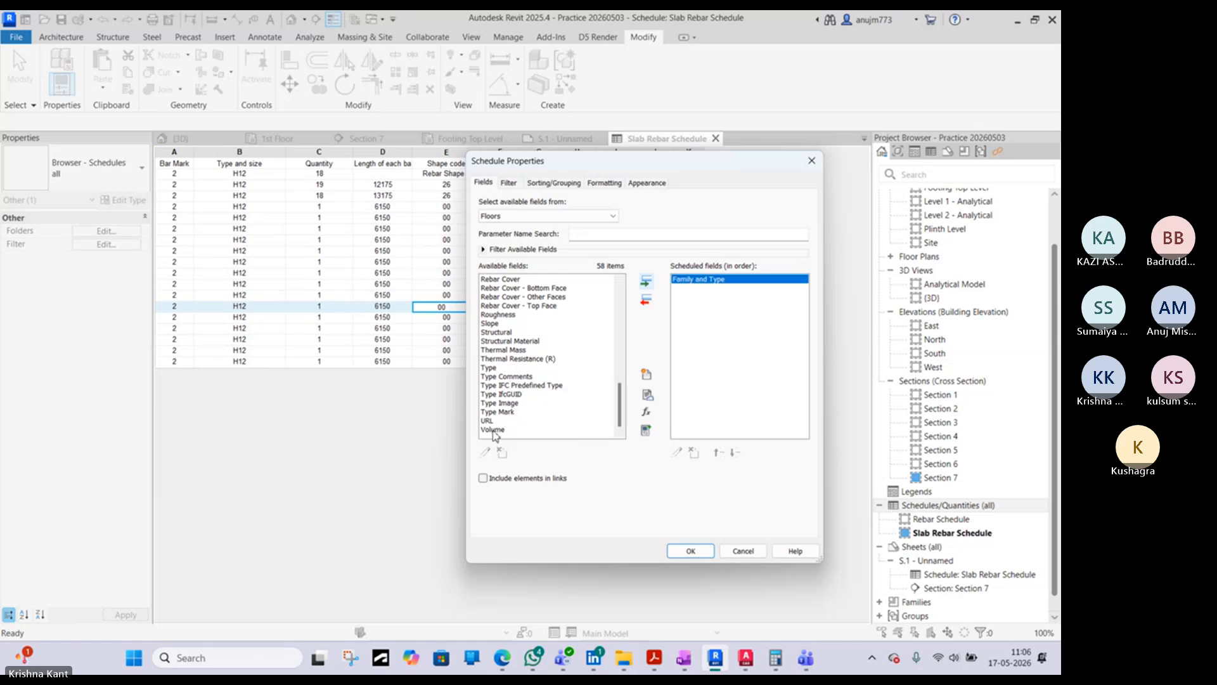
pyautogui.click(493, 430)
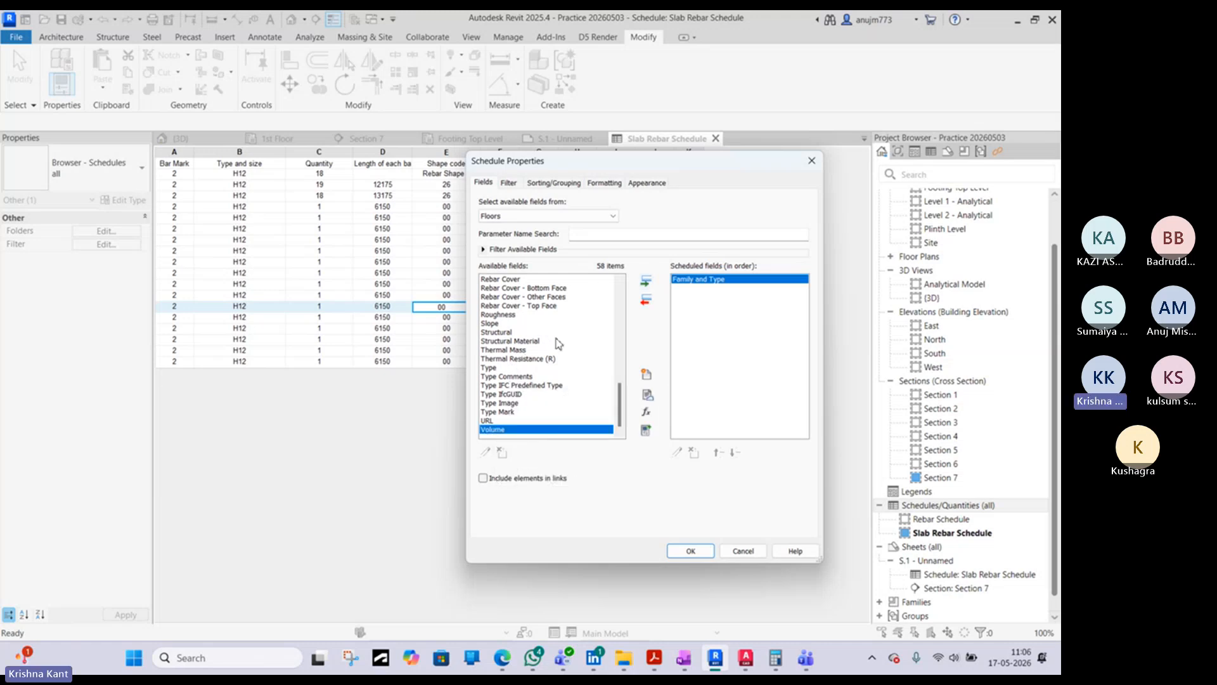
pyautogui.click(647, 282)
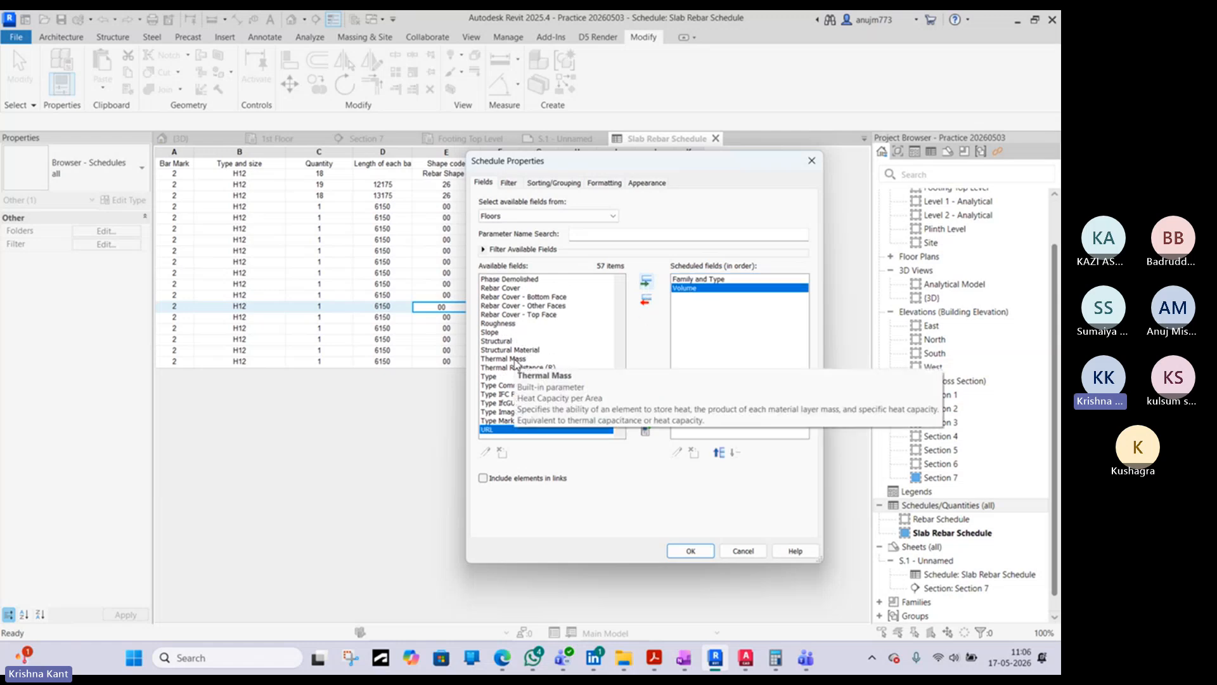
# - Add the Estimated Reinforcement Volume field to the floor schedule after Volume
pyautogui.scroll(4, 525, 349)
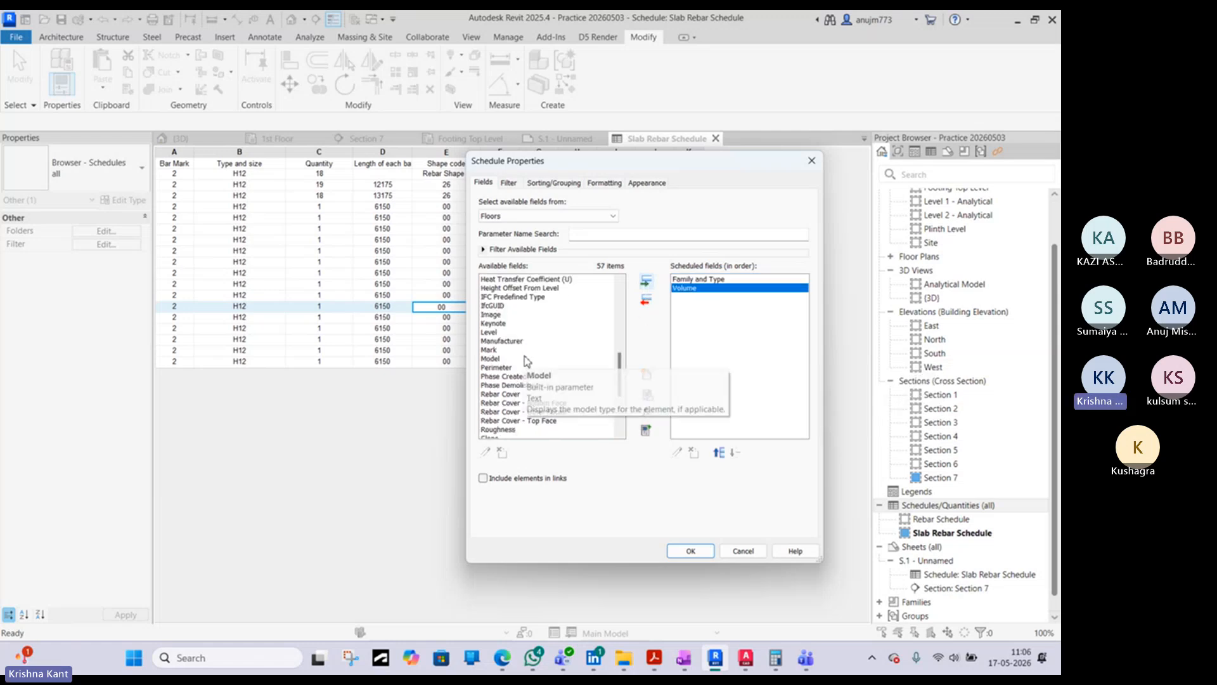
pyautogui.scroll(-1, 507, 405)
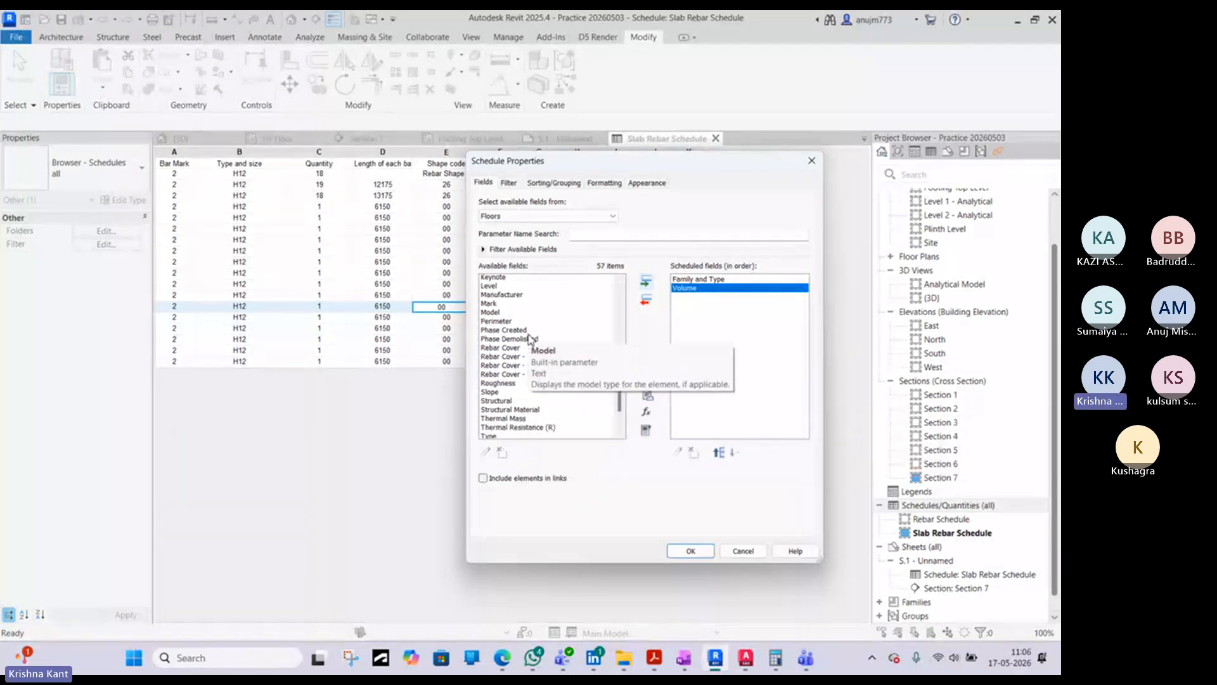
pyautogui.scroll(-2, 530, 394)
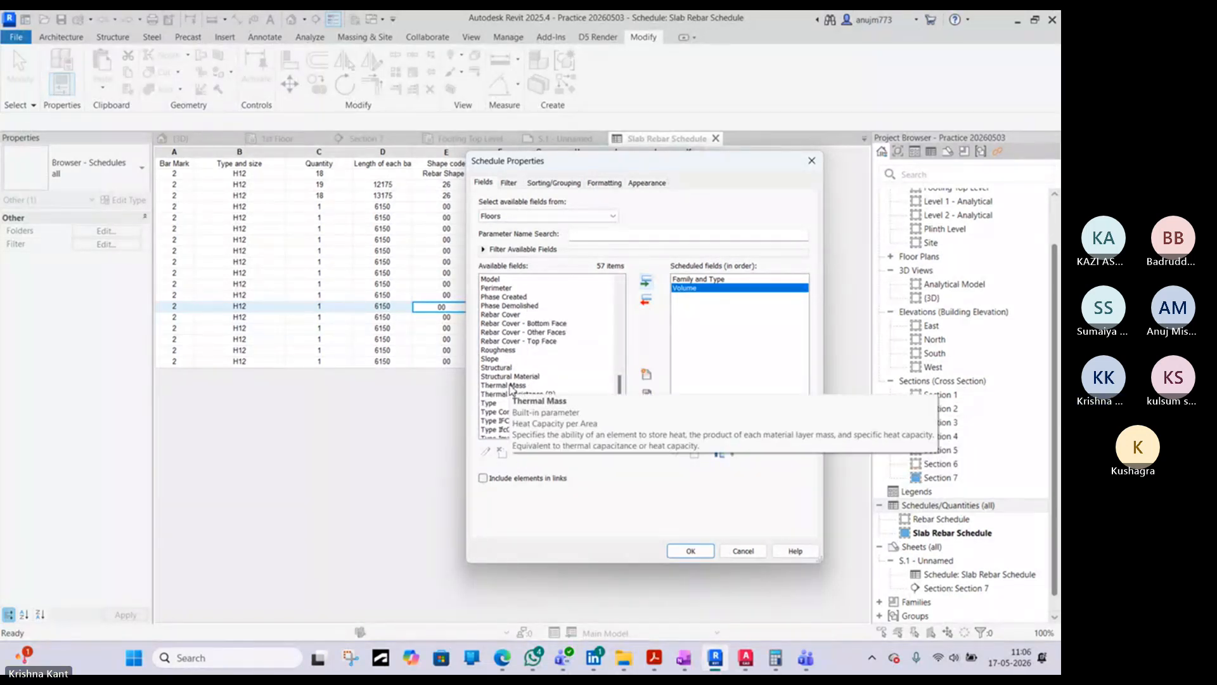
pyautogui.scroll(-1, 527, 380)
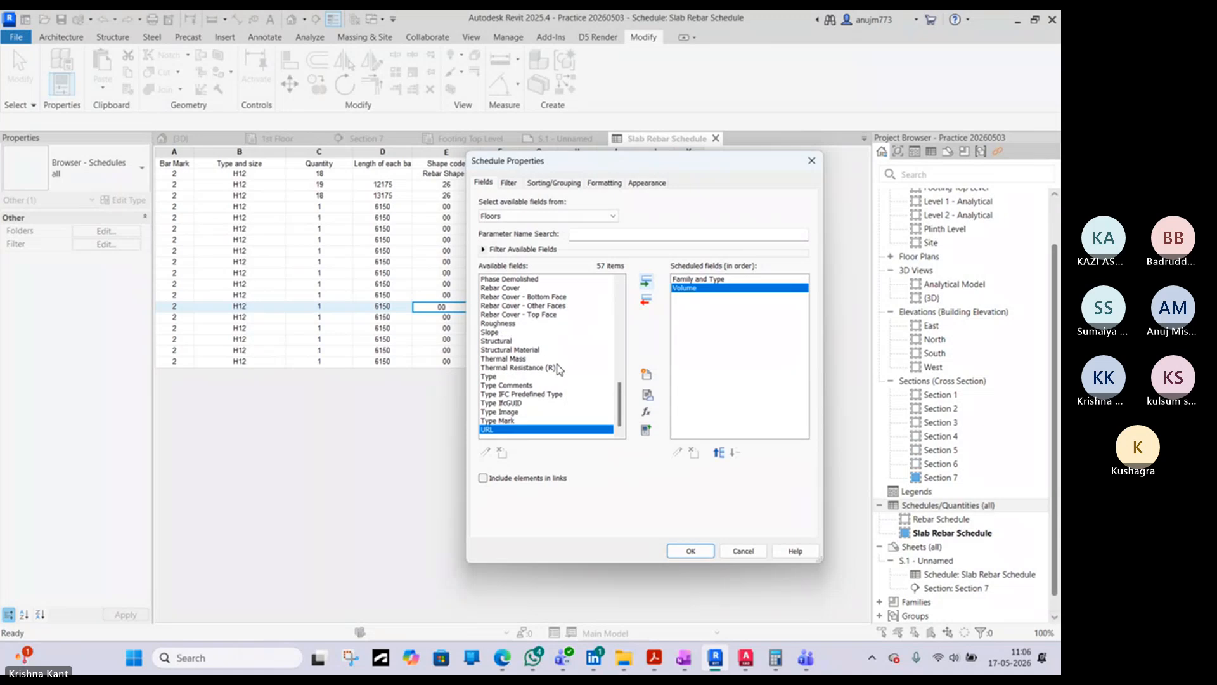
pyautogui.scroll(3, 529, 355)
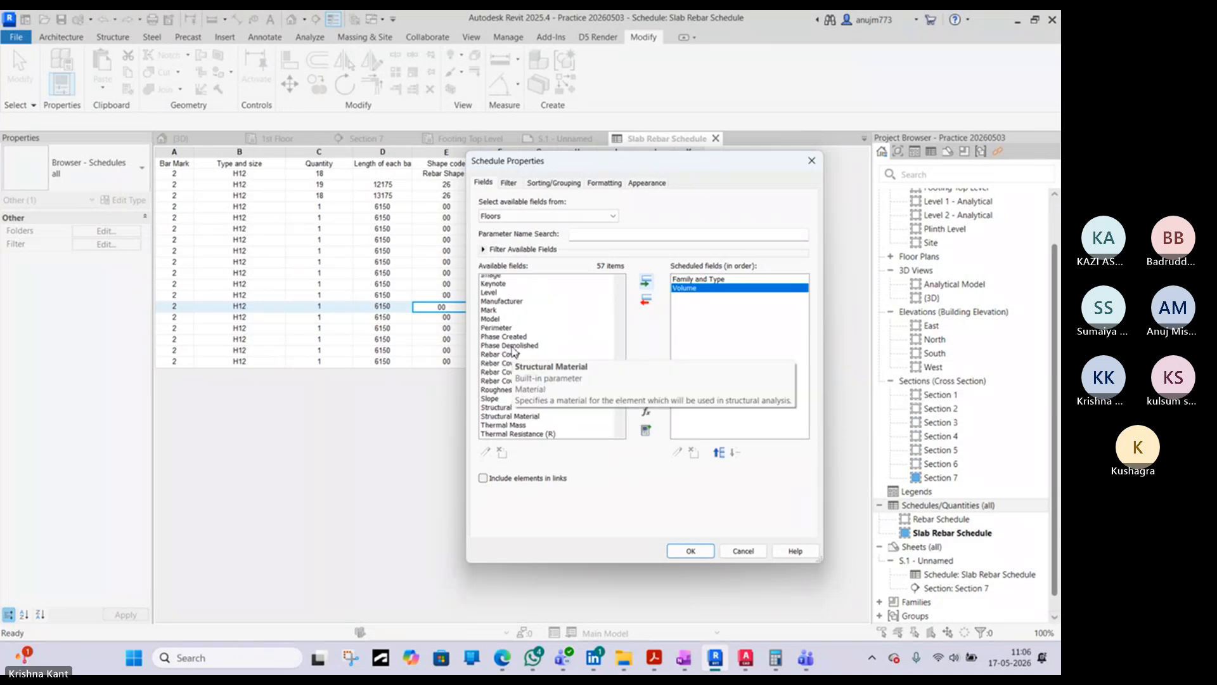
pyautogui.scroll(3, 526, 346)
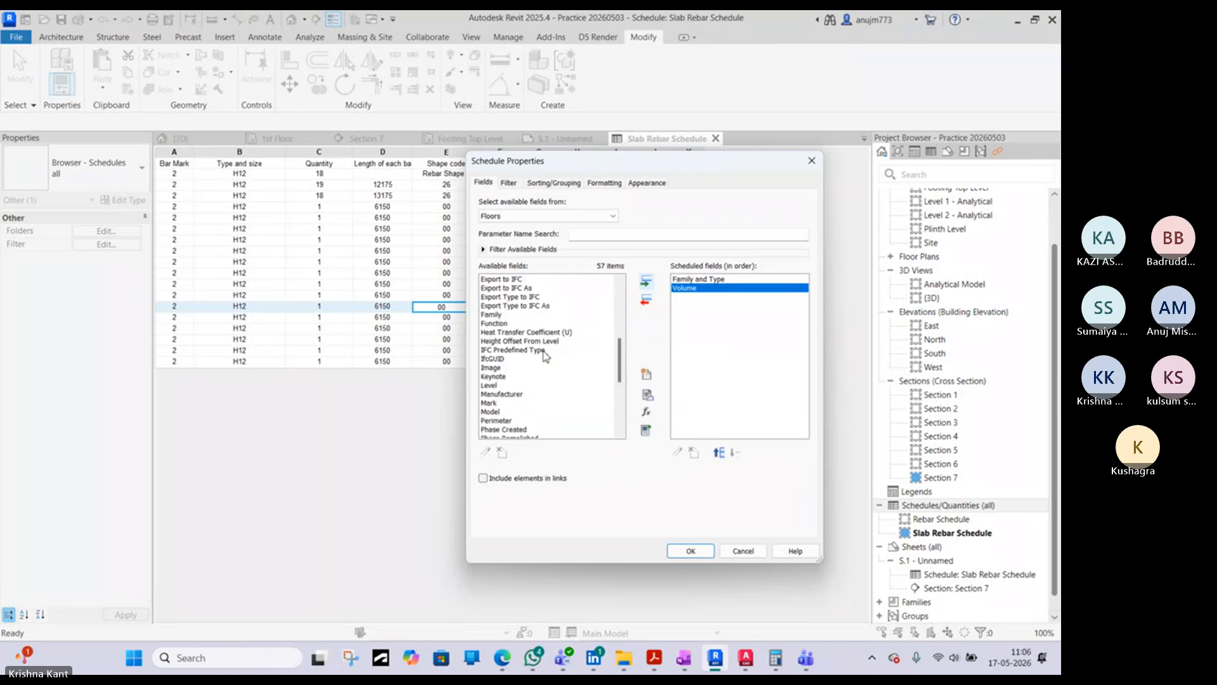
pyautogui.scroll(3, 531, 356)
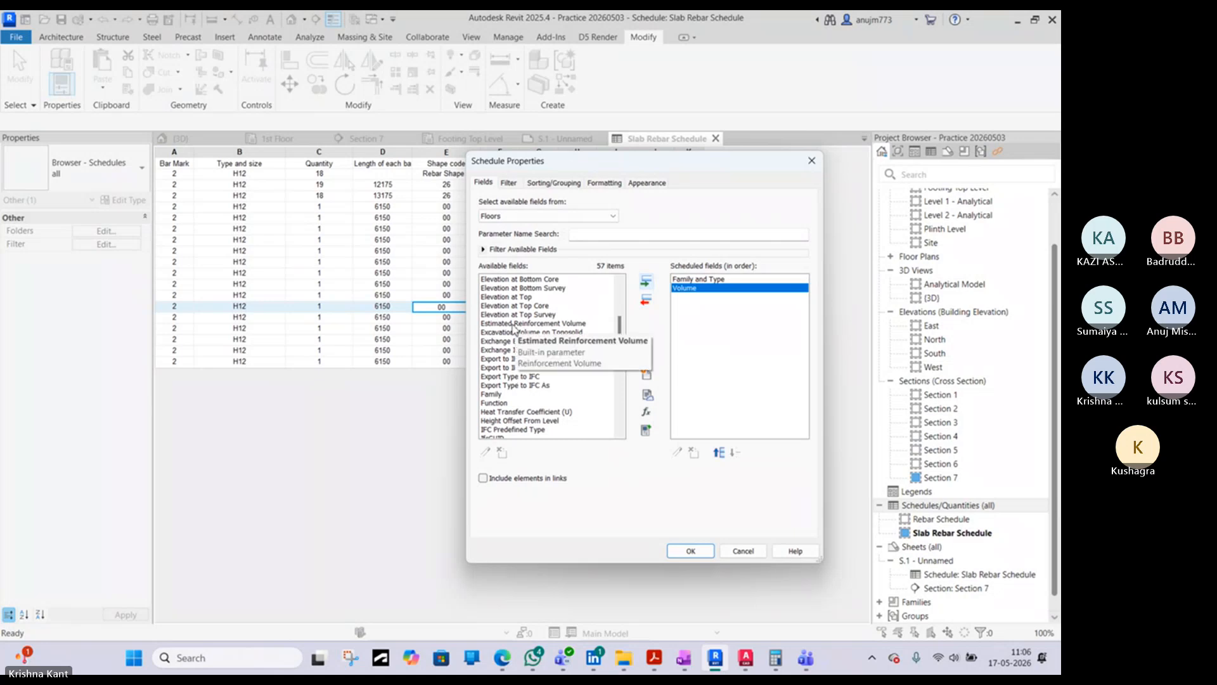
pyautogui.click(552, 323)
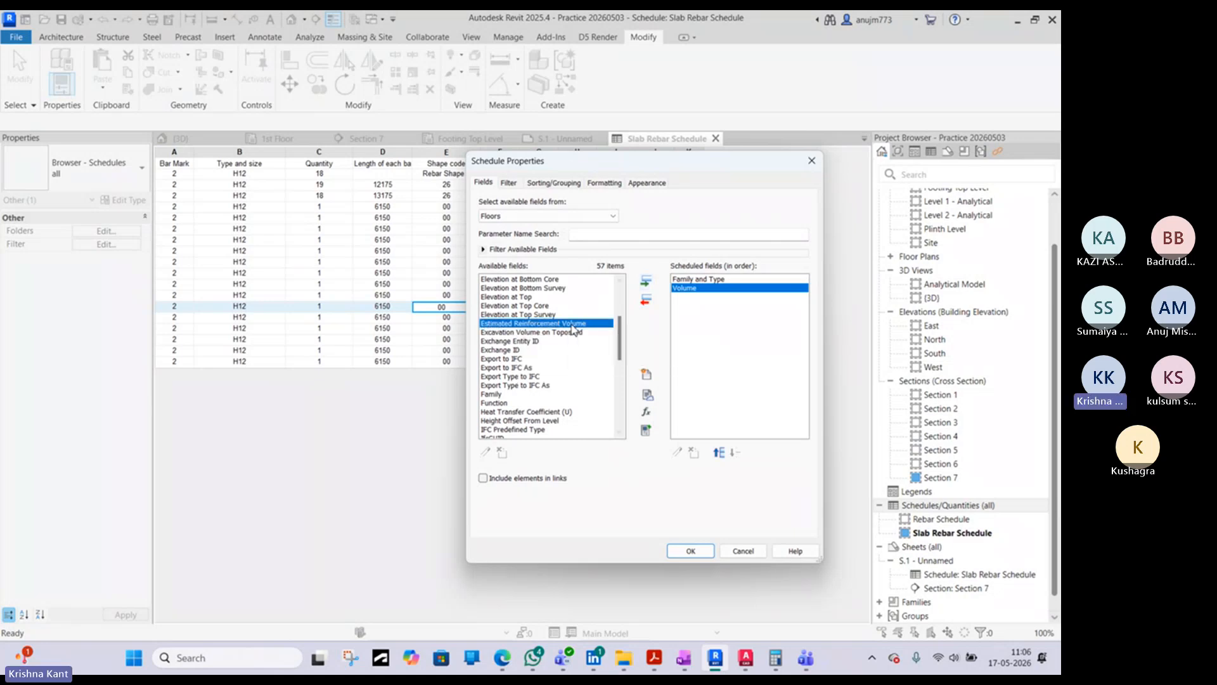
pyautogui.click(647, 280)
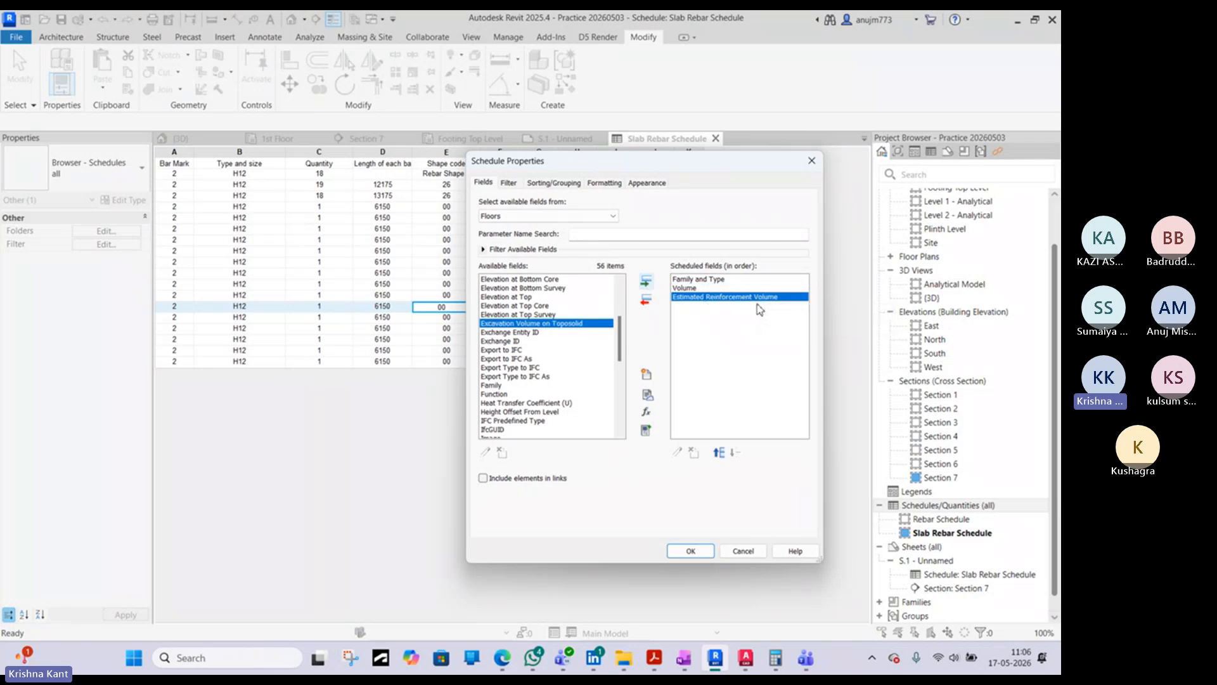
# - Generate the floor schedule and widen its Family and Type and Estimated Reinforcement Volume columns so the text fits
pyautogui.click(692, 551)
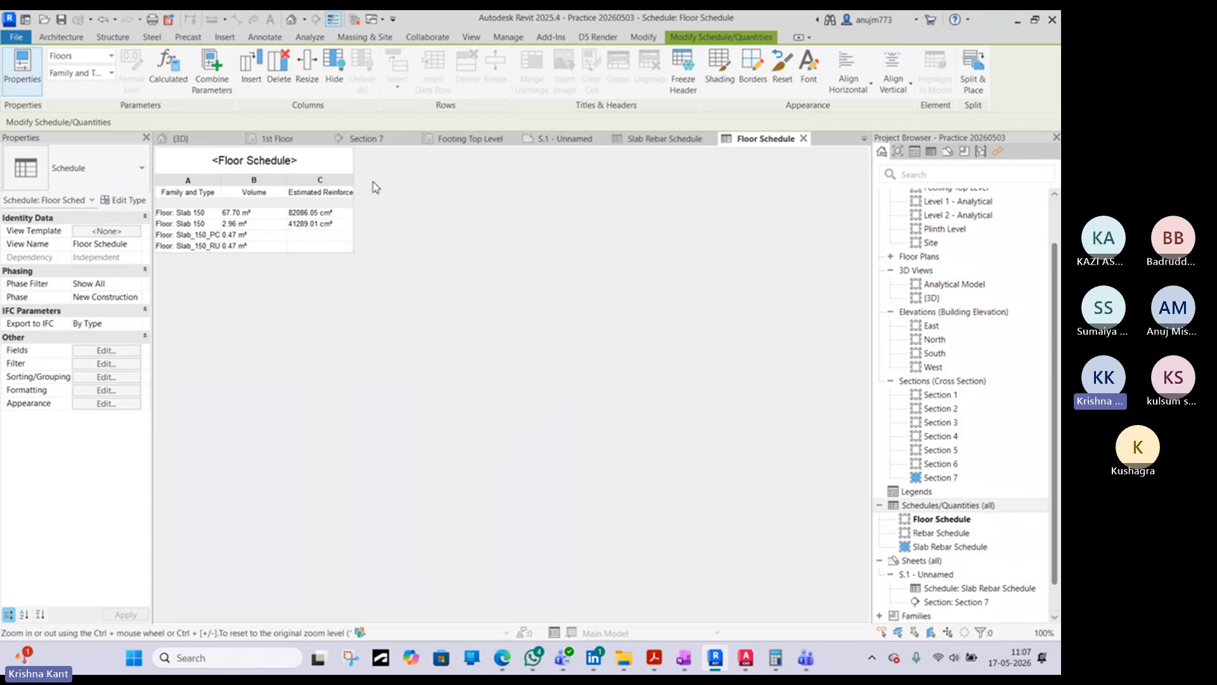
pyautogui.moveTo(354, 181); pyautogui.dragTo(375, 188)
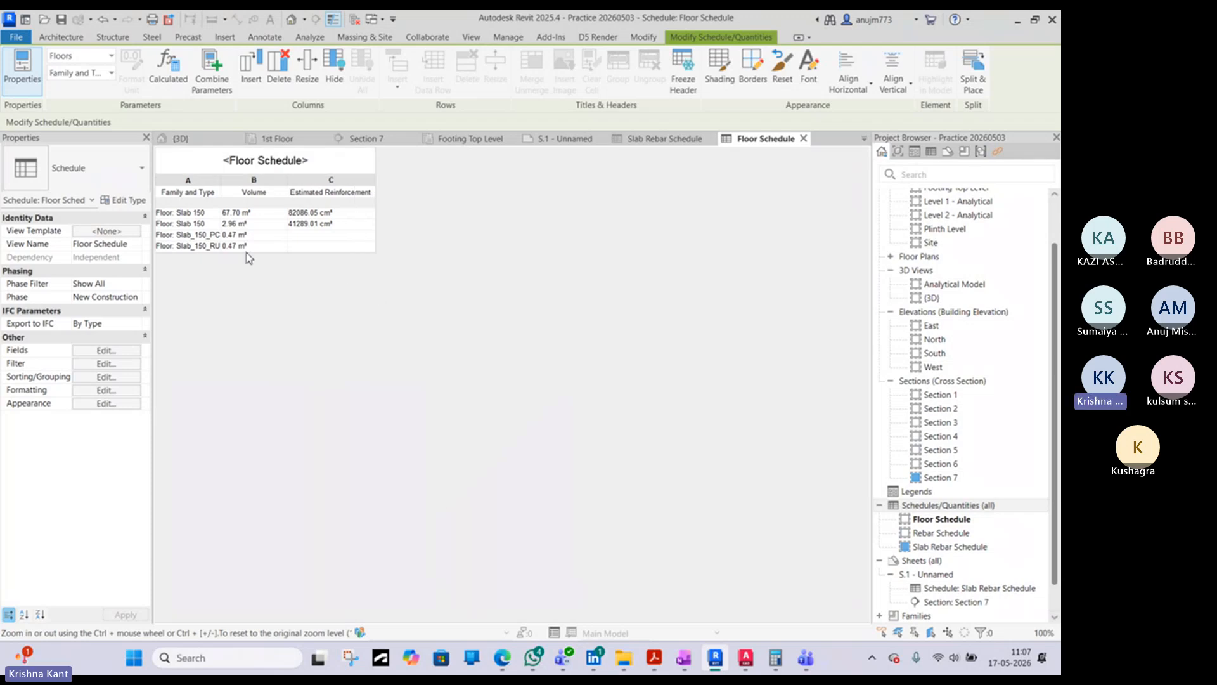
pyautogui.moveTo(225, 184); pyautogui.dragTo(317, 183)
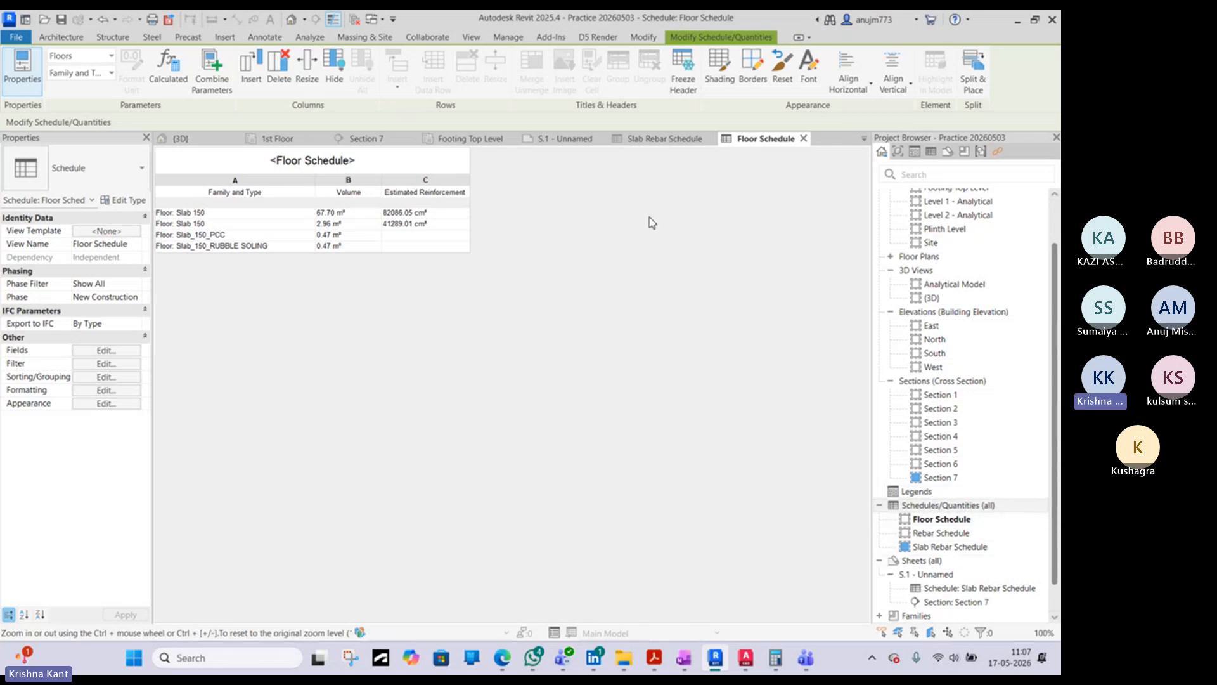
# - Examine sheet S.1 with its placed Section 7 view and Slab Rebar Schedule
pyautogui.click(665, 138)
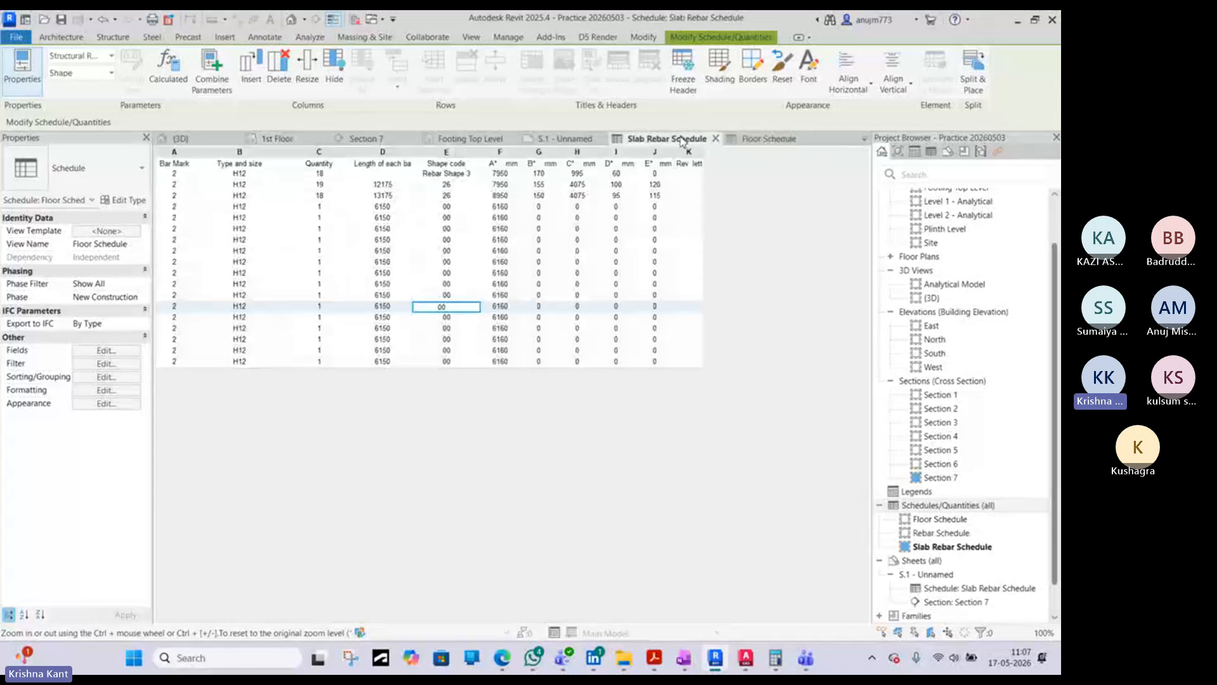
pyautogui.click(566, 139)
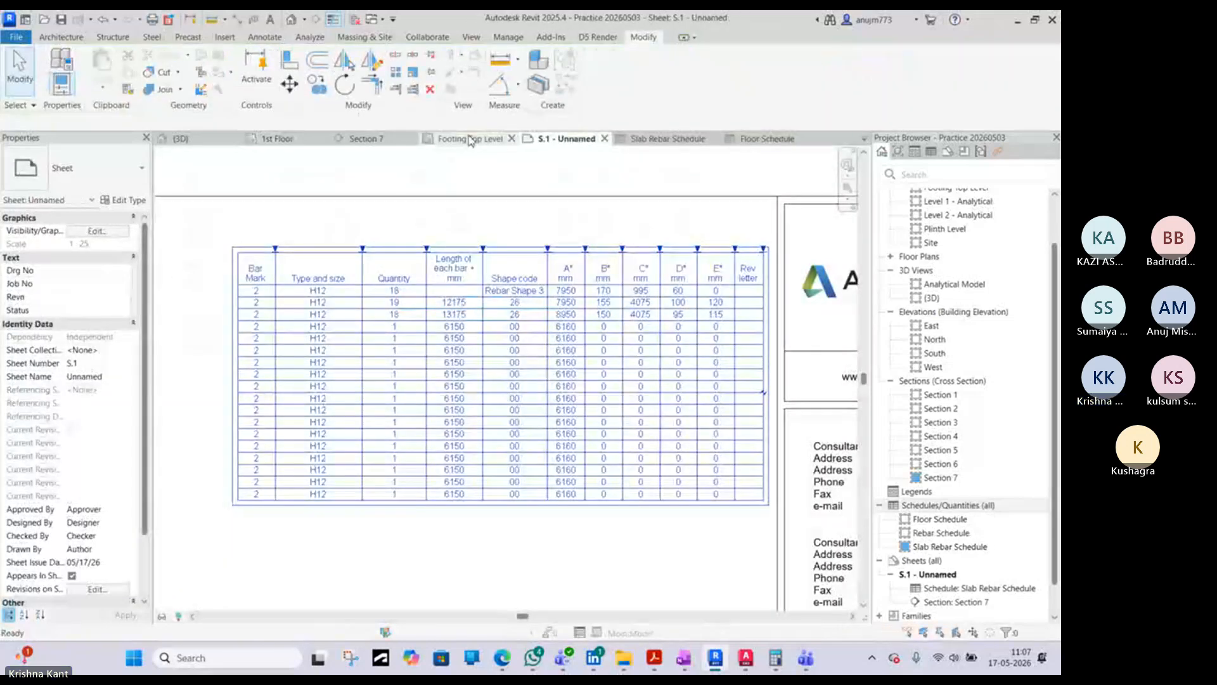
pyautogui.scroll(-3, 503, 346)
pyautogui.scroll(-2, 503, 346)
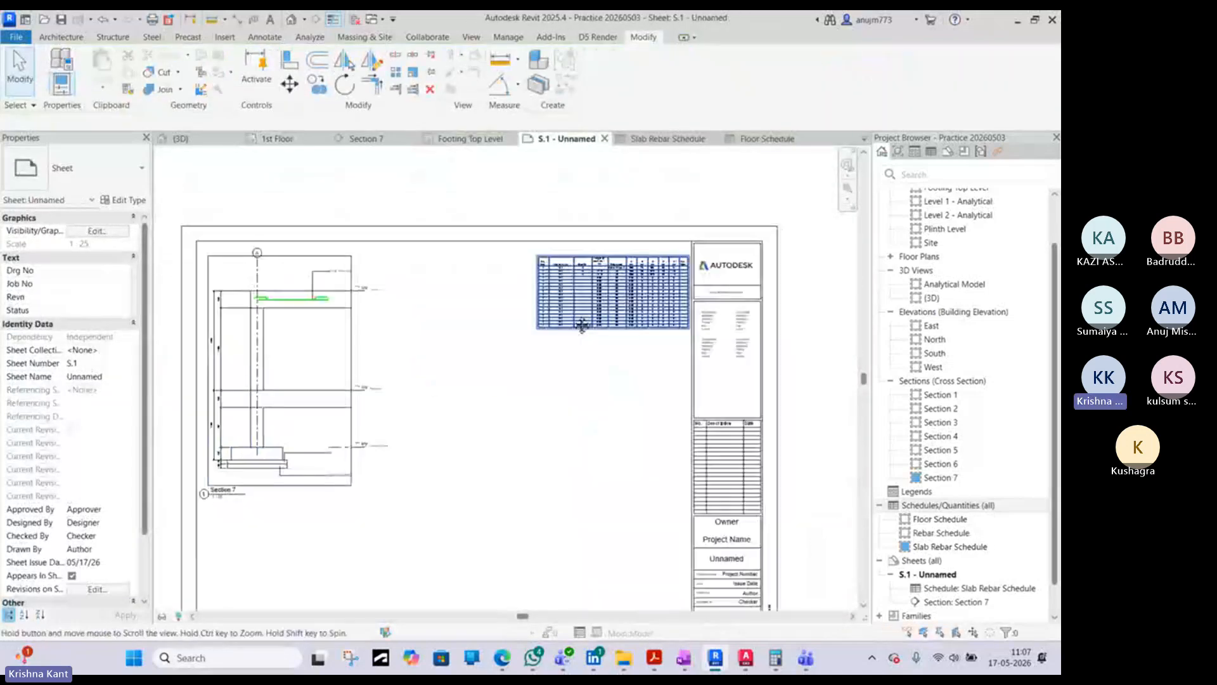
pyautogui.scroll(-2, 488, 370)
pyautogui.scroll(5, 587, 289)
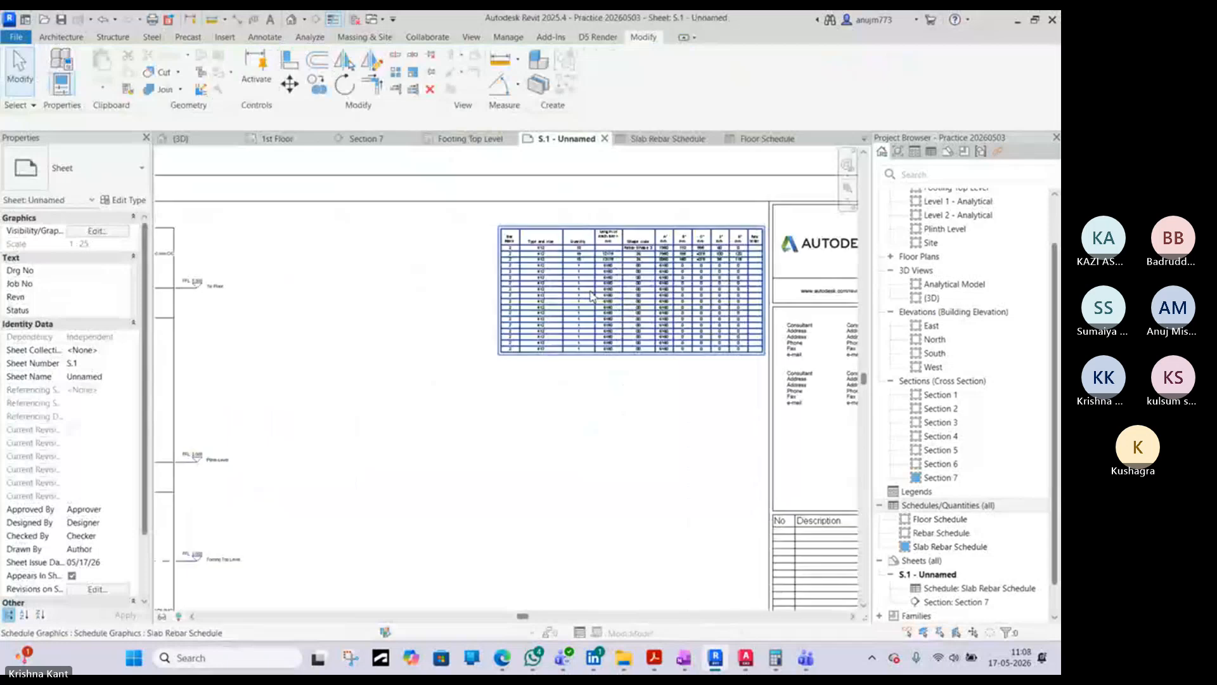
pyautogui.scroll(-2, 495, 352)
pyautogui.moveTo(418, 350); pyautogui.dragTo(555, 312, button='middle')
pyautogui.scroll(-2, 532, 310)
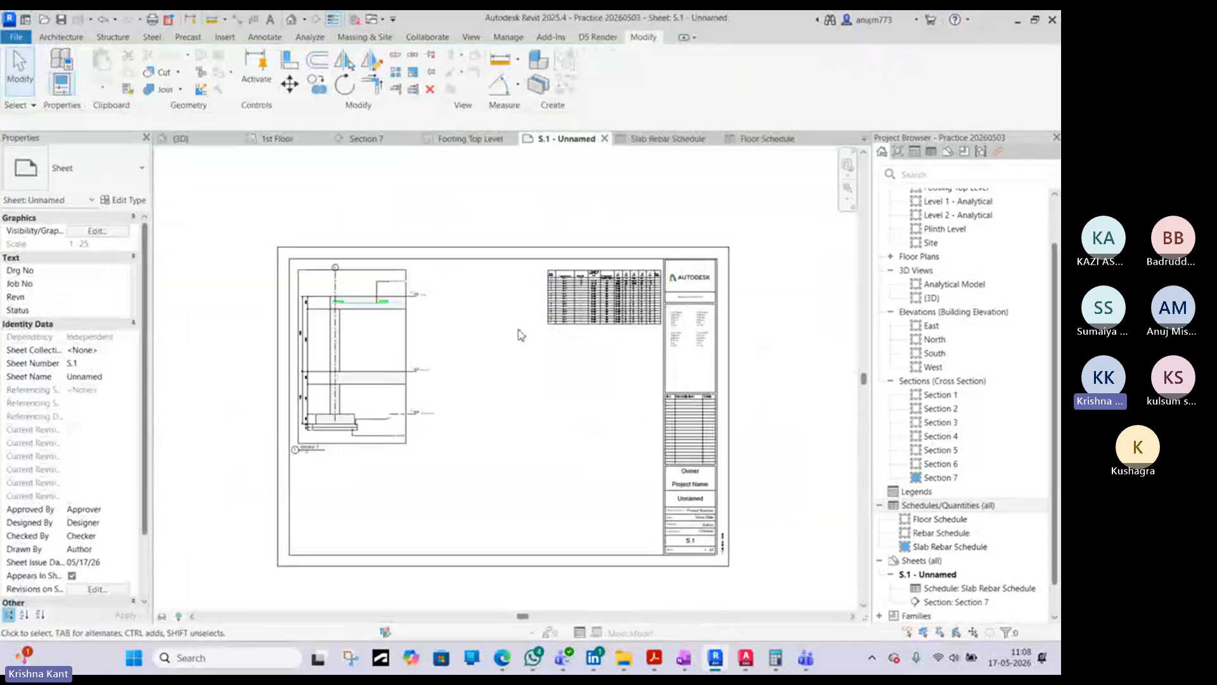
pyautogui.scroll(4, 365, 362)
pyautogui.scroll(-3, 374, 364)
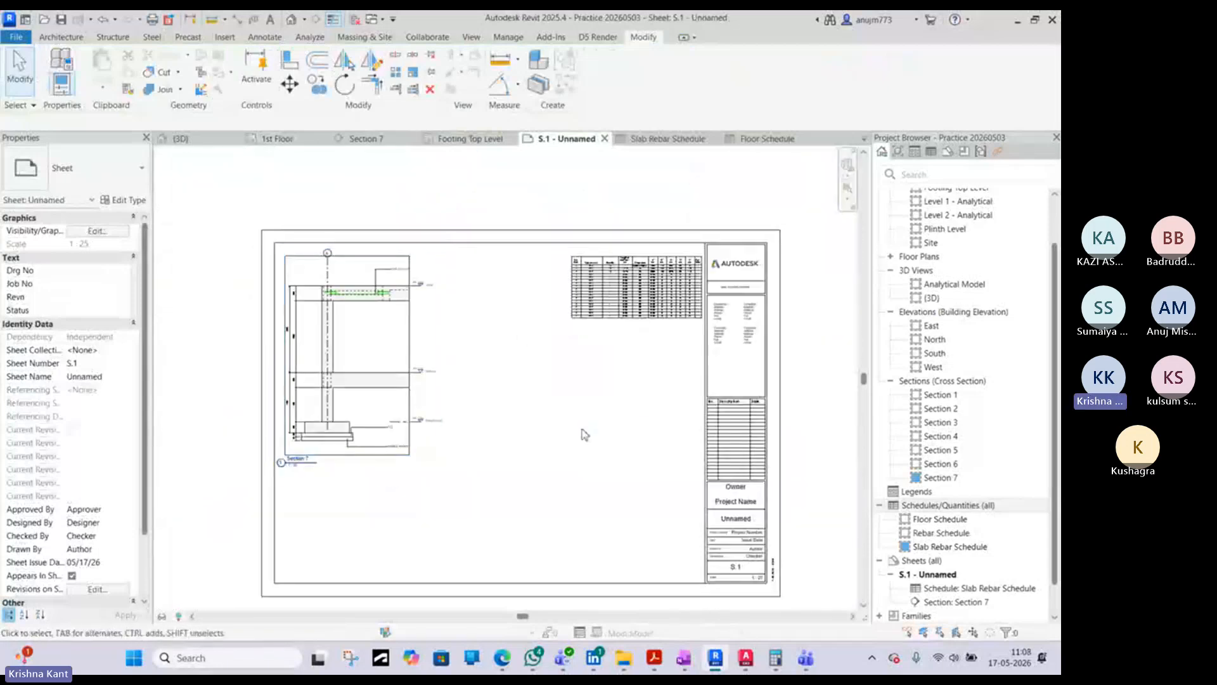
# - Switch to AutoCAD and examine the footing plan and column layout under Footing & Column Details in TOILET BLOCK.dwg
pyautogui.click(746, 658)
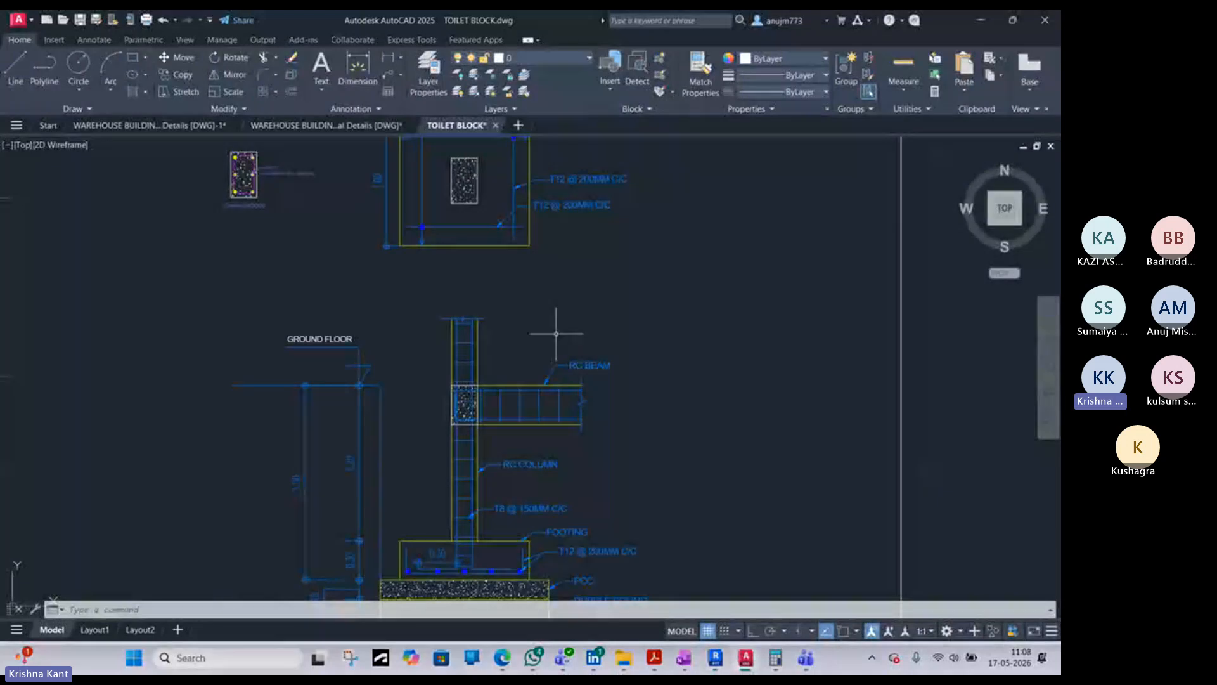
pyautogui.moveTo(402, 304); pyautogui.dragTo(606, 266, button='middle')
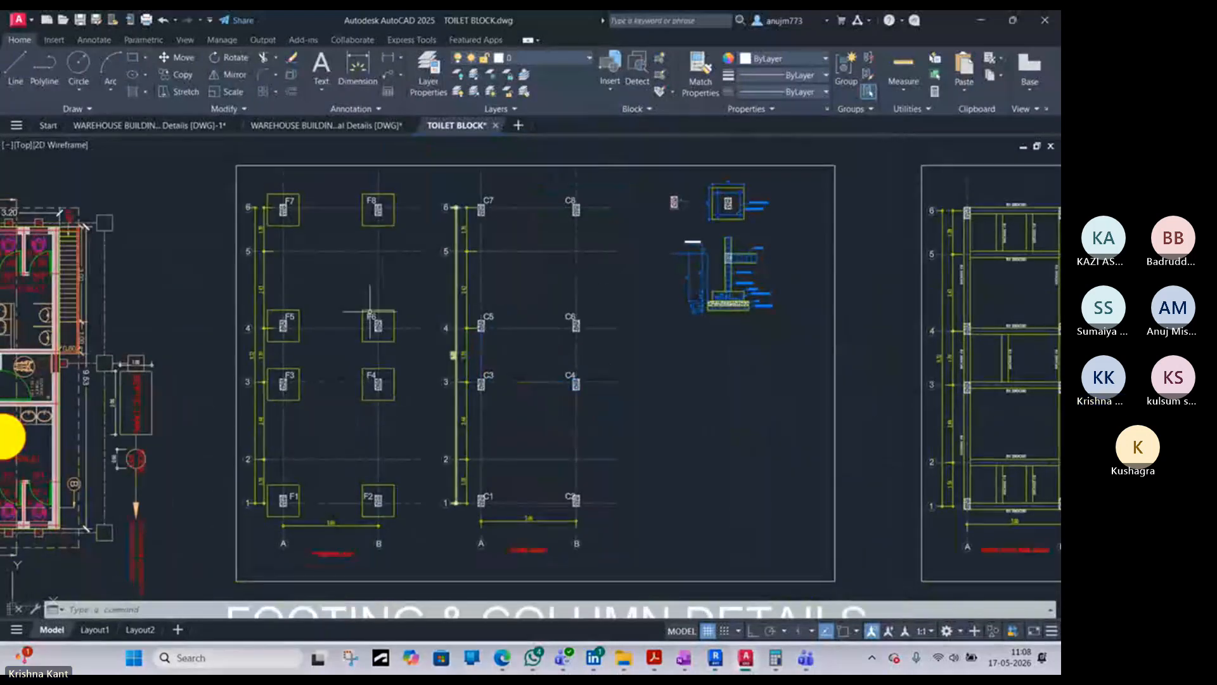
pyautogui.scroll(6, 303, 555)
pyautogui.scroll(-2, 339, 557)
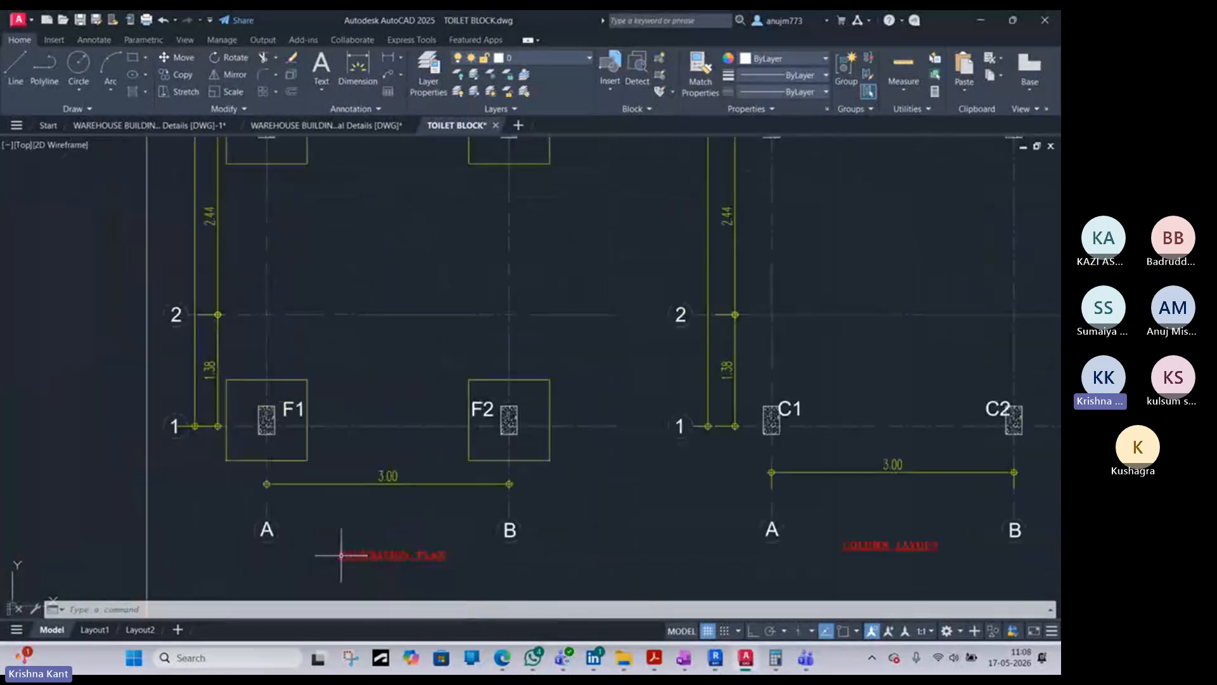
pyautogui.scroll(-4, 507, 447)
pyautogui.scroll(4, 693, 530)
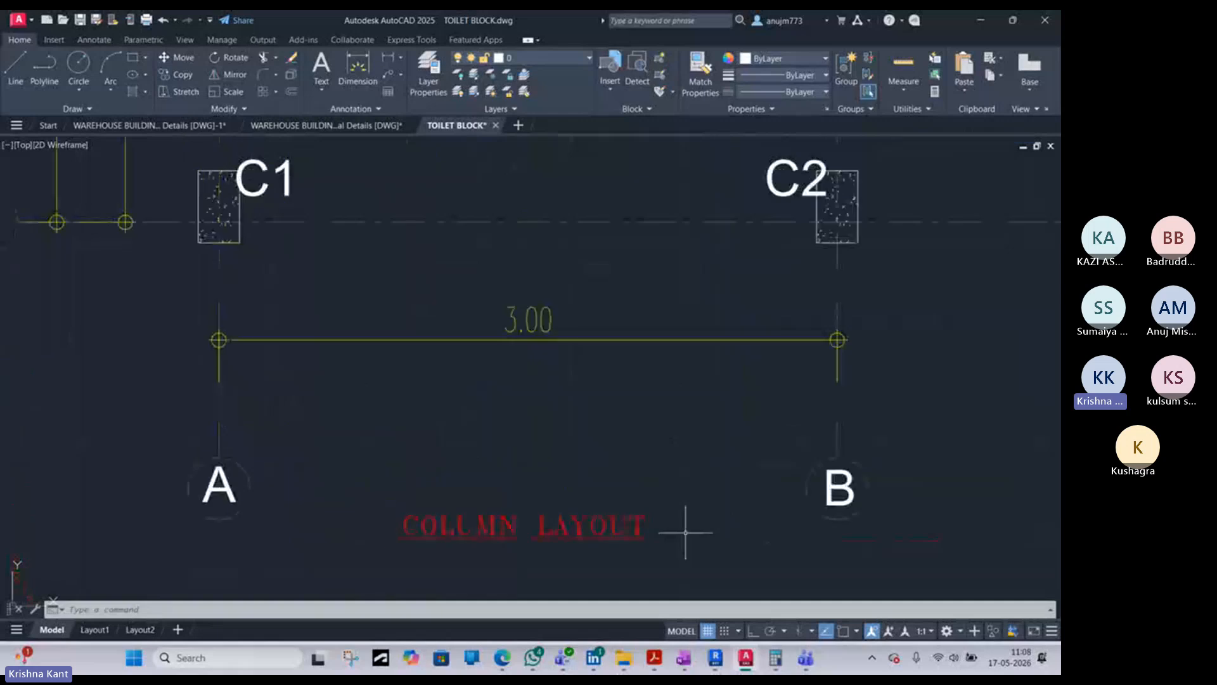
pyautogui.scroll(-6, 682, 532)
pyautogui.moveTo(722, 379); pyautogui.dragTo(568, 352, button='middle')
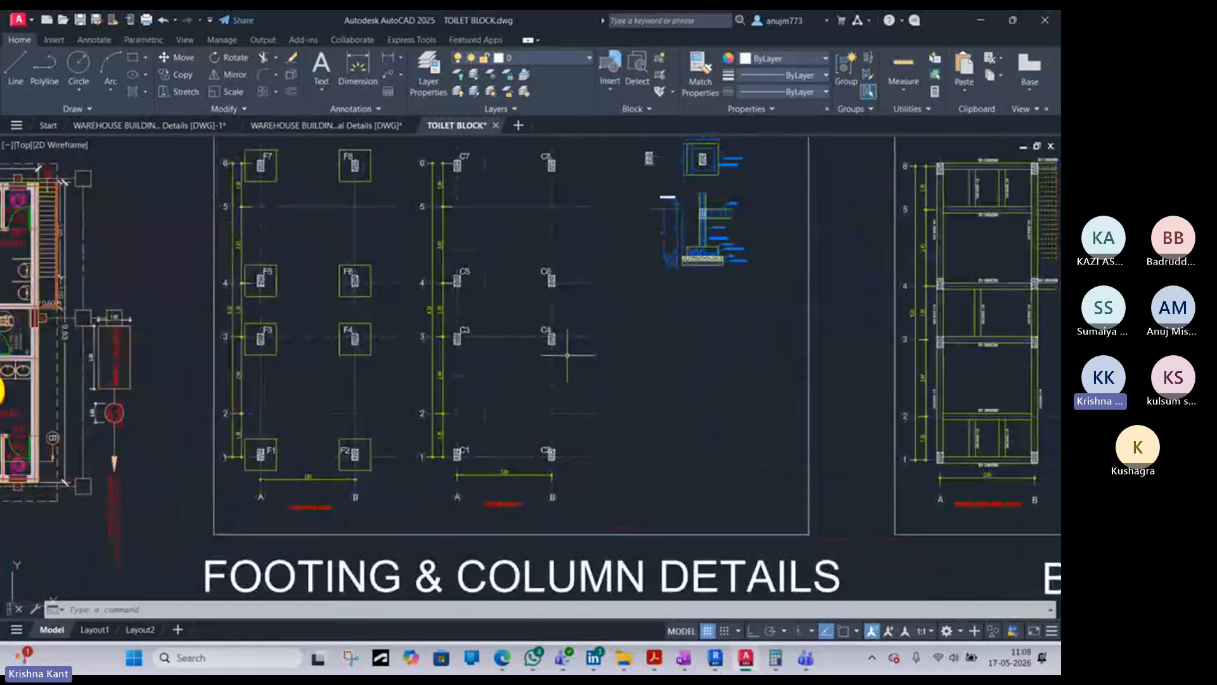
# - Examine the ground floor and roof beam layouts under Beam Details, including the B1 and B2 beam labels
pyautogui.scroll(-3, 566, 351)
pyautogui.scroll(6, 894, 469)
pyautogui.scroll(2, 644, 463)
pyautogui.scroll(-4, 657, 456)
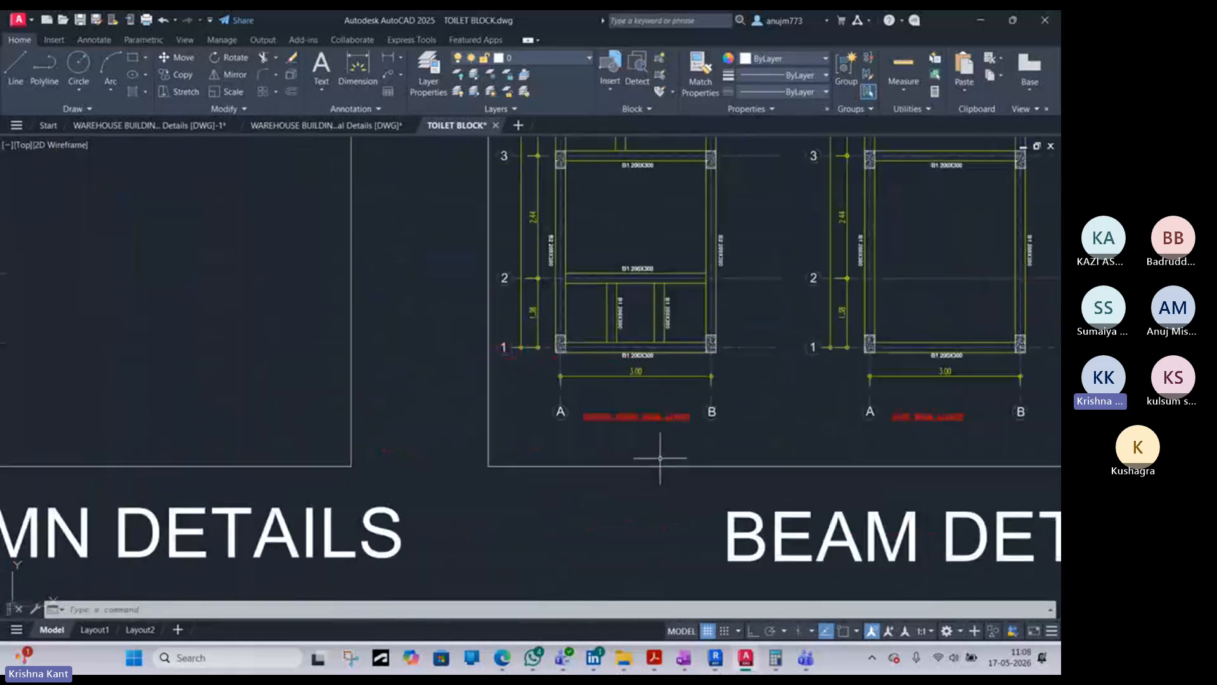
pyautogui.moveTo(660, 456); pyautogui.dragTo(396, 533, button='middle')
pyautogui.scroll(-4, 397, 534)
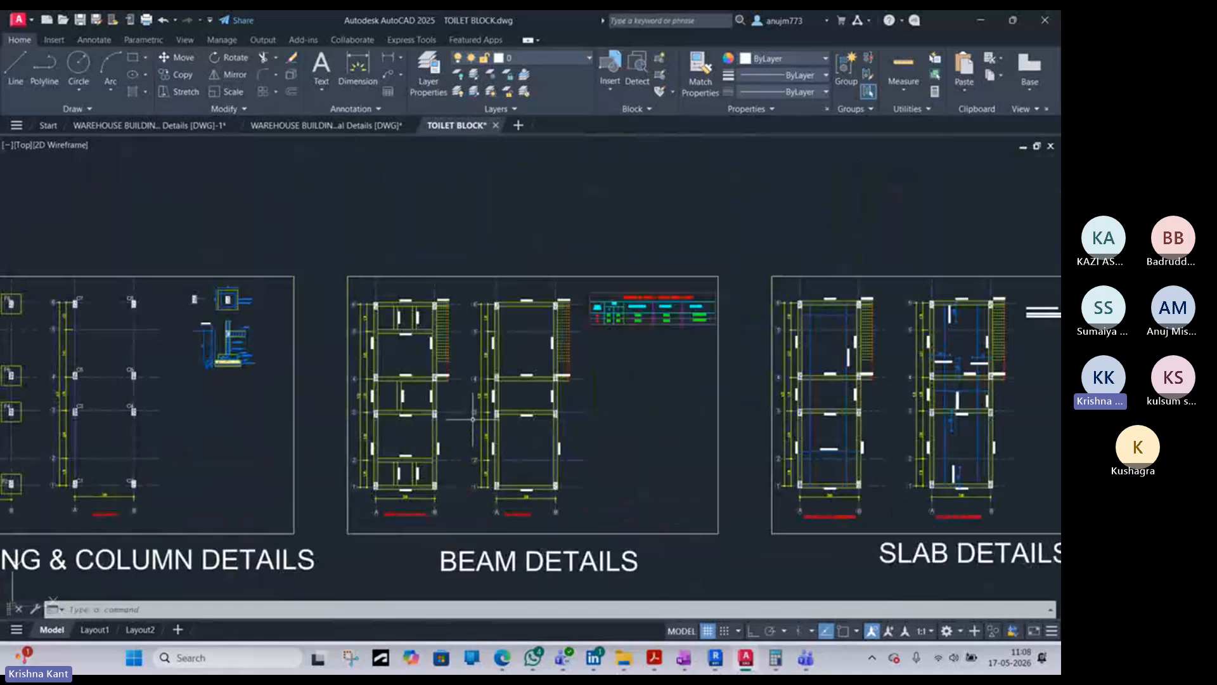
pyautogui.scroll(6, 415, 448)
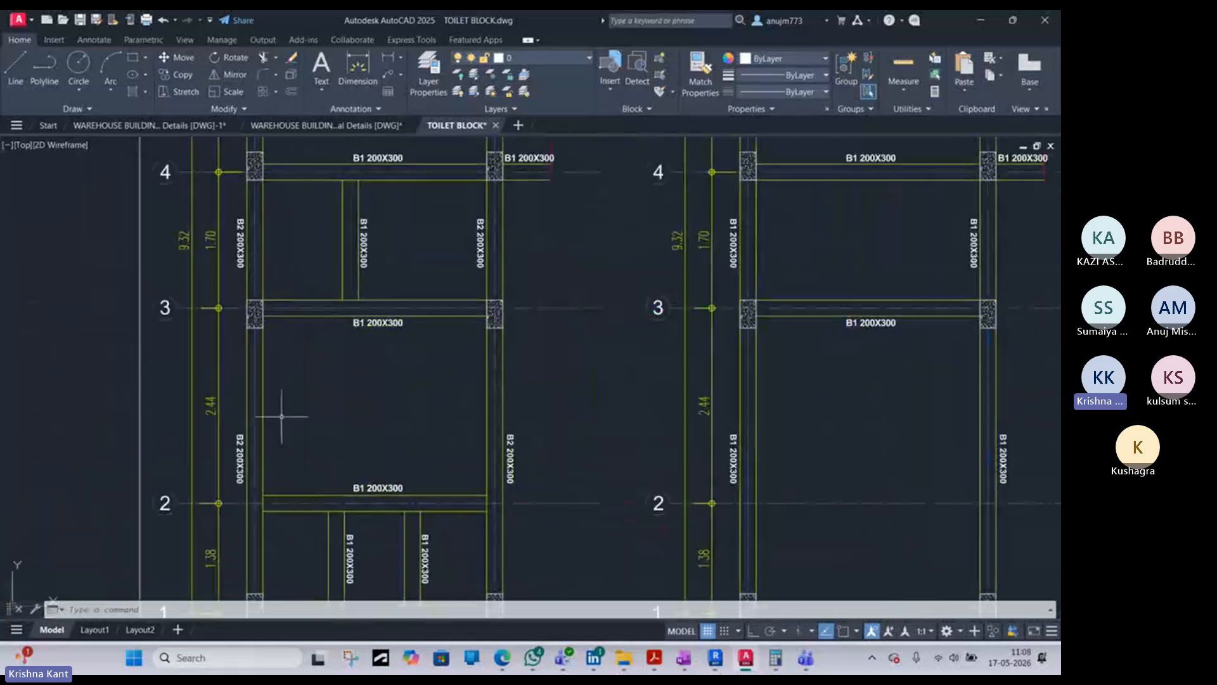
pyautogui.scroll(2, 331, 231)
pyautogui.scroll(-4, 343, 231)
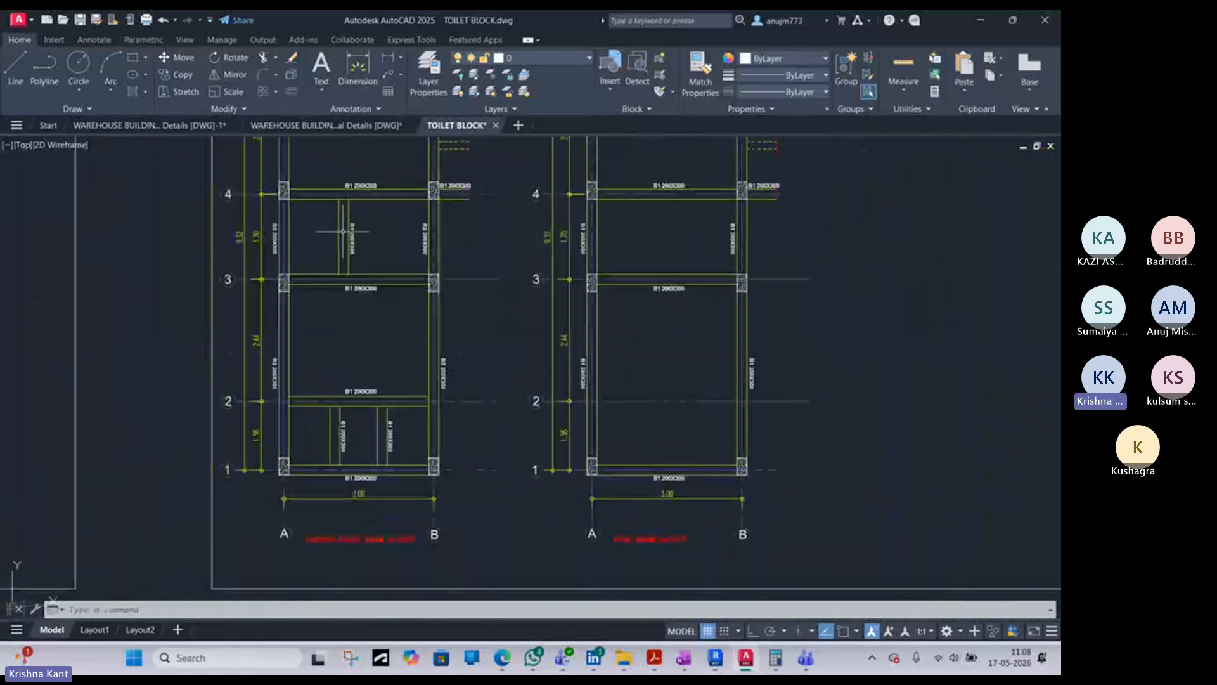
# - Read the Schedule of Beams - Ground Floor & Roof table beside the beam layouts
pyautogui.scroll(-5, 396, 246)
pyautogui.moveTo(591, 222); pyautogui.dragTo(521, 330, button='middle')
pyautogui.scroll(8, 544, 253)
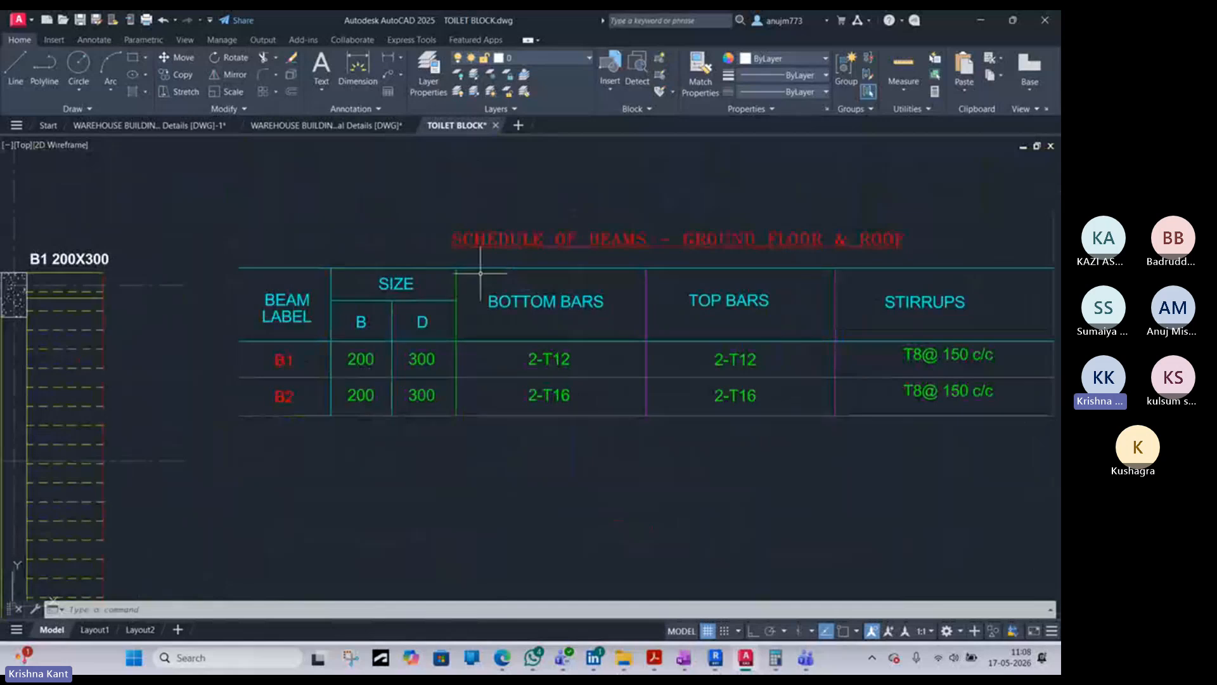
pyautogui.moveTo(442, 317); pyautogui.dragTo(252, 313, button='middle')
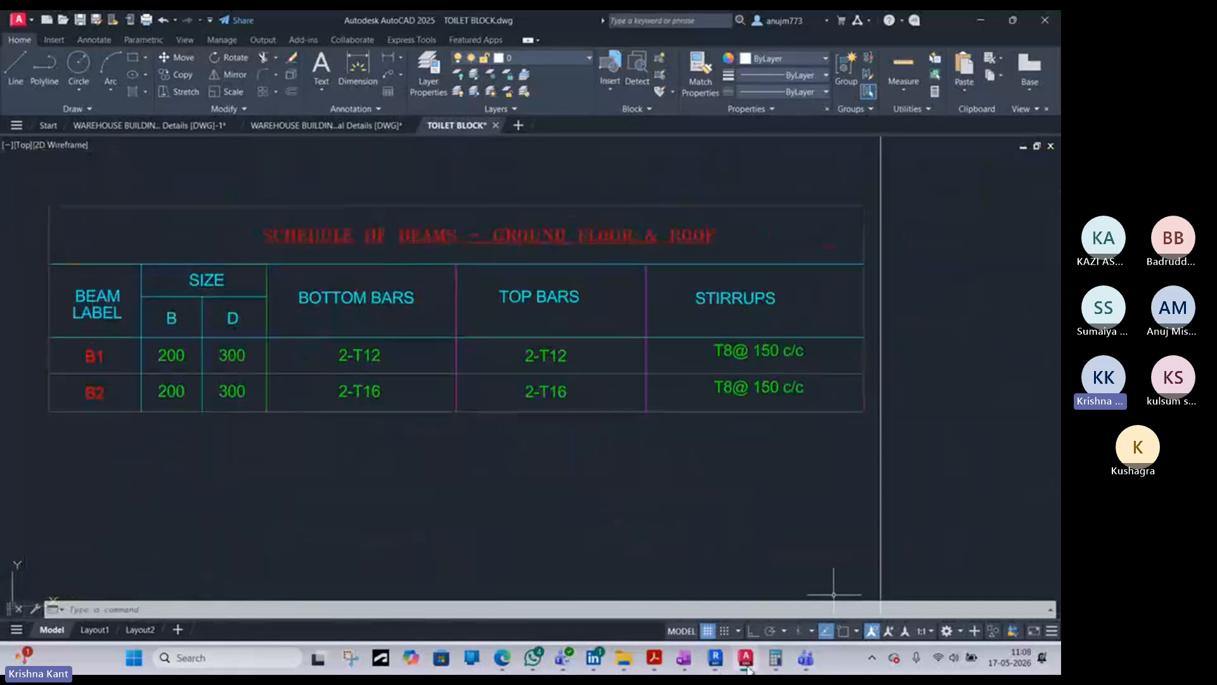
# - Switch to Revit and inspect the shape code and dimension columns of the Slab Rebar Schedule on sheet S.1
pyautogui.click(715, 657)
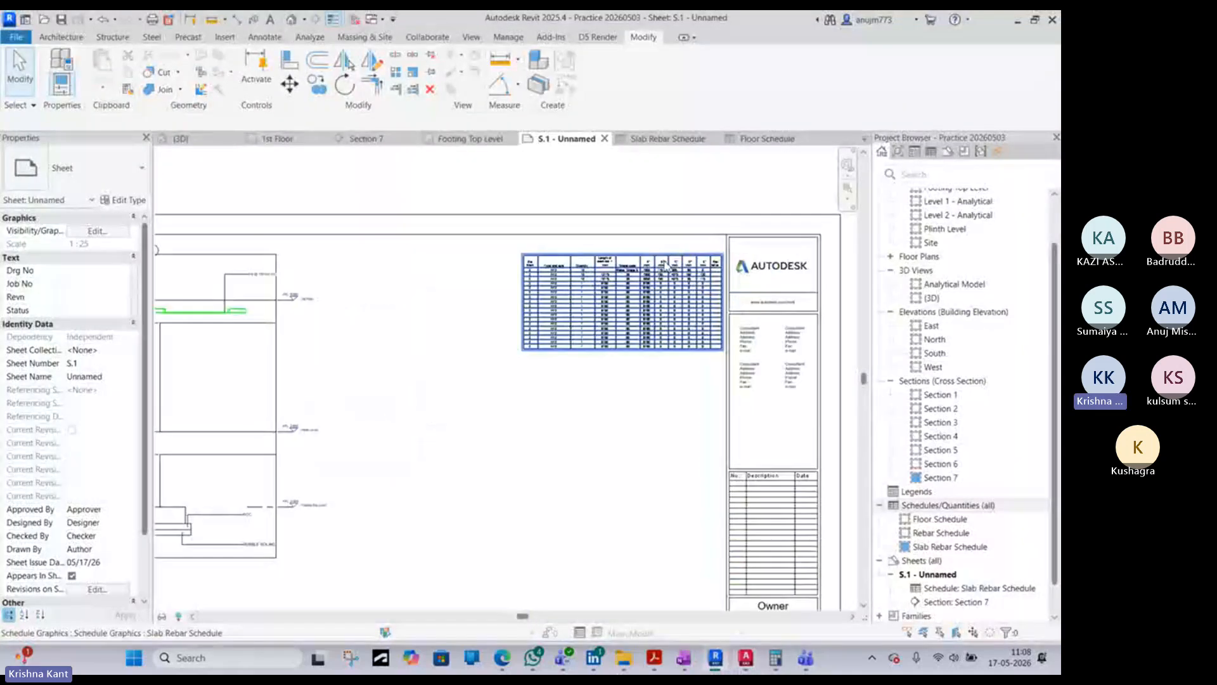
pyautogui.scroll(8, 668, 267)
pyautogui.moveTo(719, 280); pyautogui.dragTo(554, 279, button='middle')
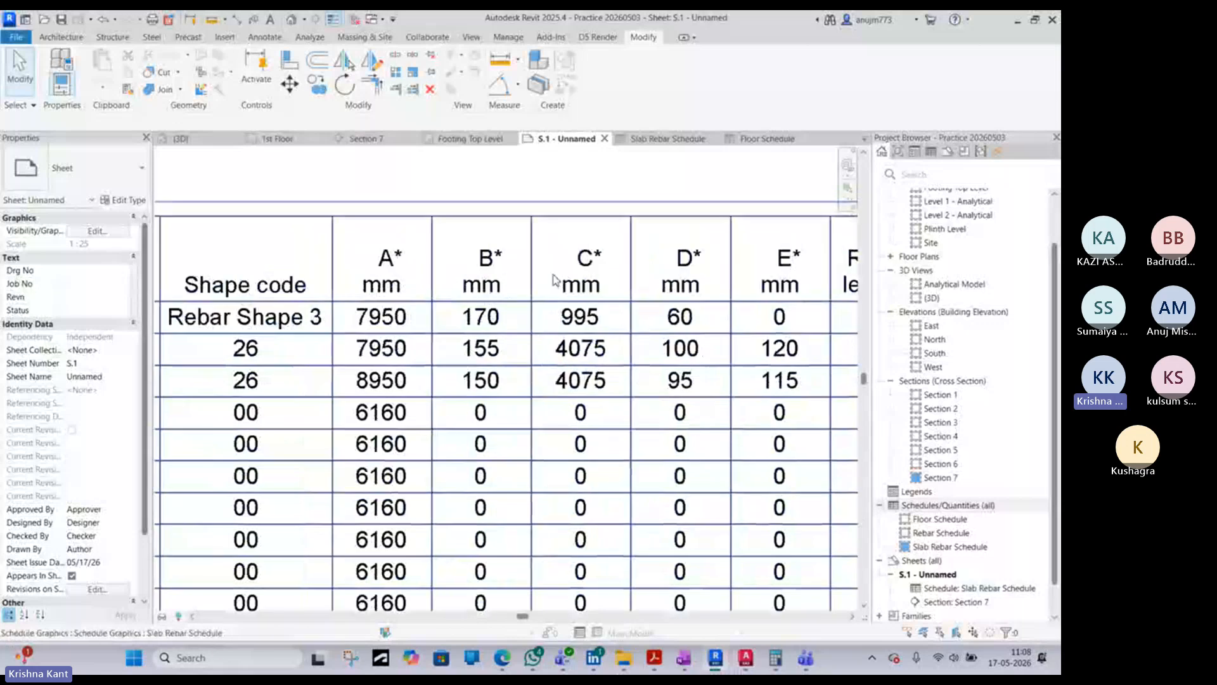
# - Return to AutoCAD and examine the size, bottom bar and top bar columns of the beam schedule
pyautogui.click(1017, 20)
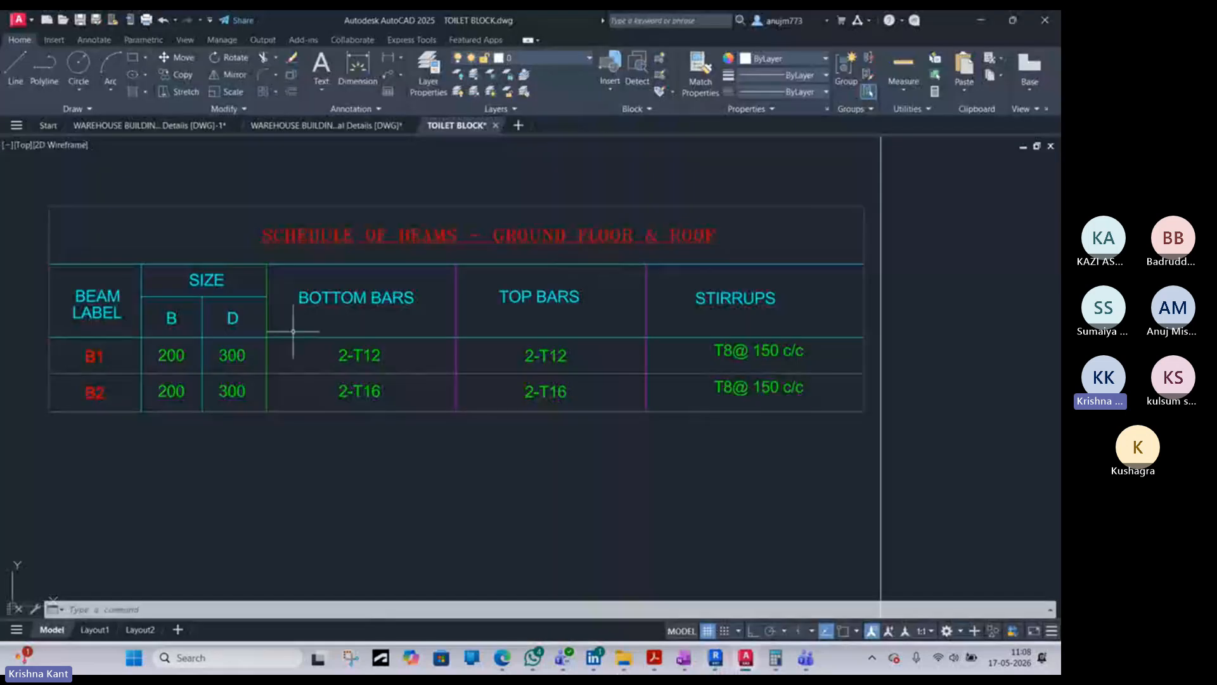
pyautogui.scroll(3, 173, 322)
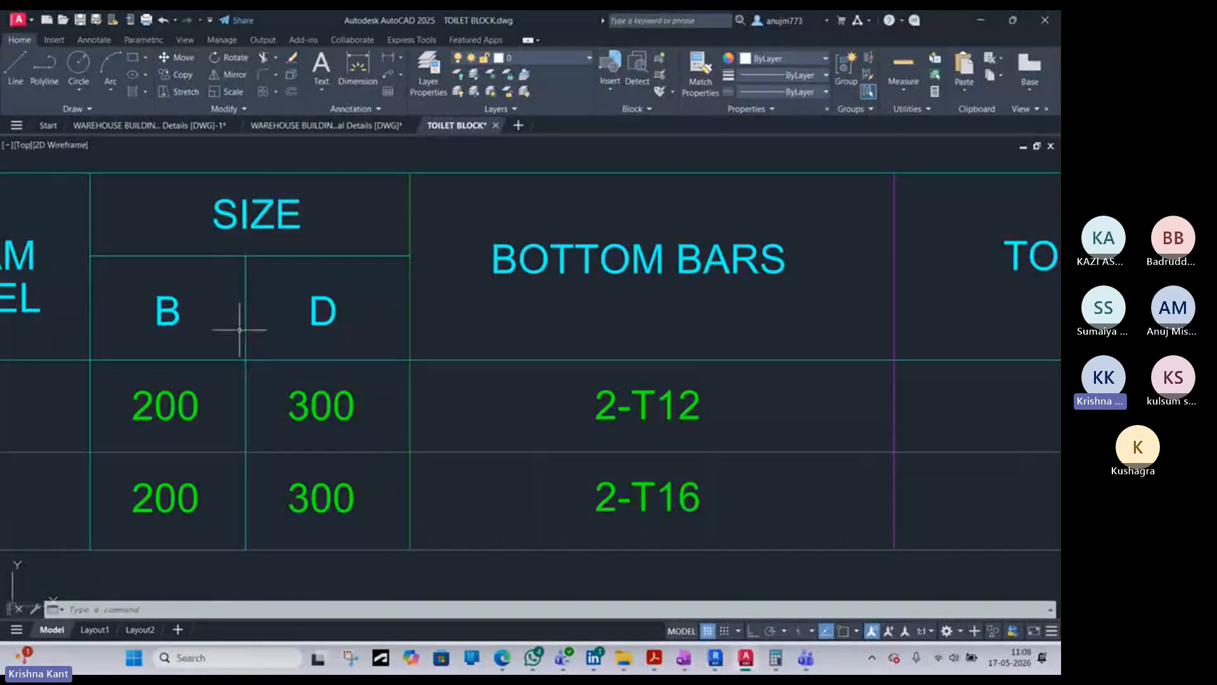
pyautogui.scroll(-4, 268, 326)
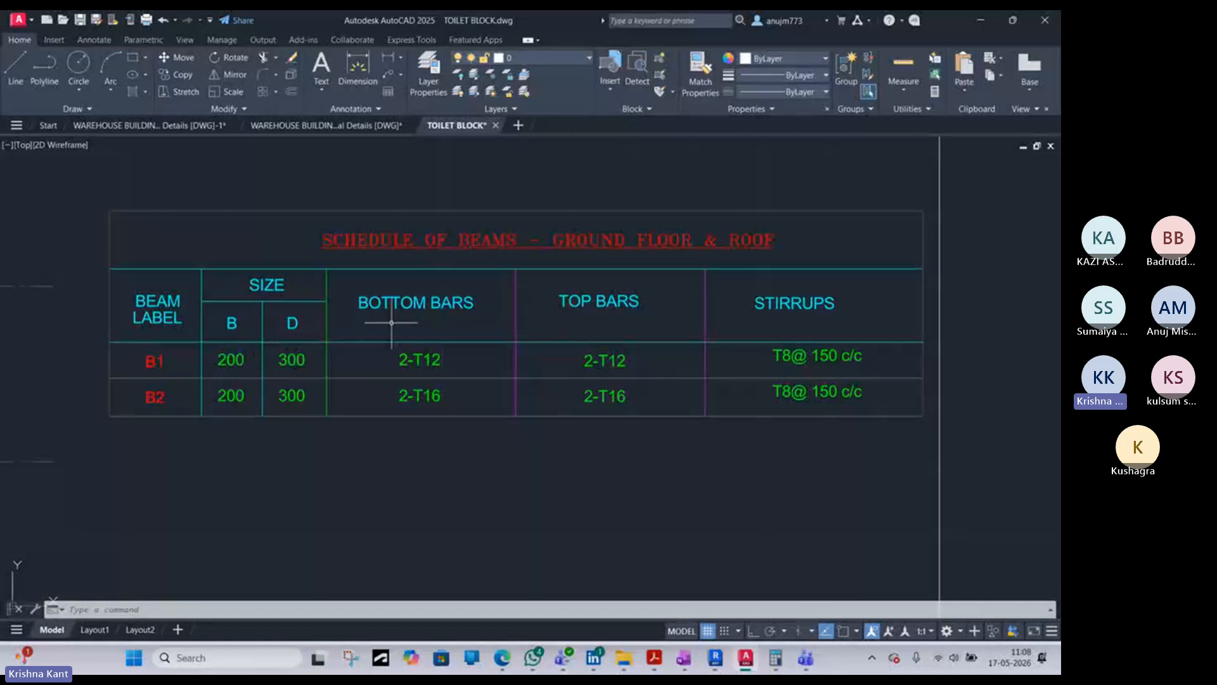
pyautogui.scroll(2, 392, 323)
pyautogui.scroll(-2, 748, 314)
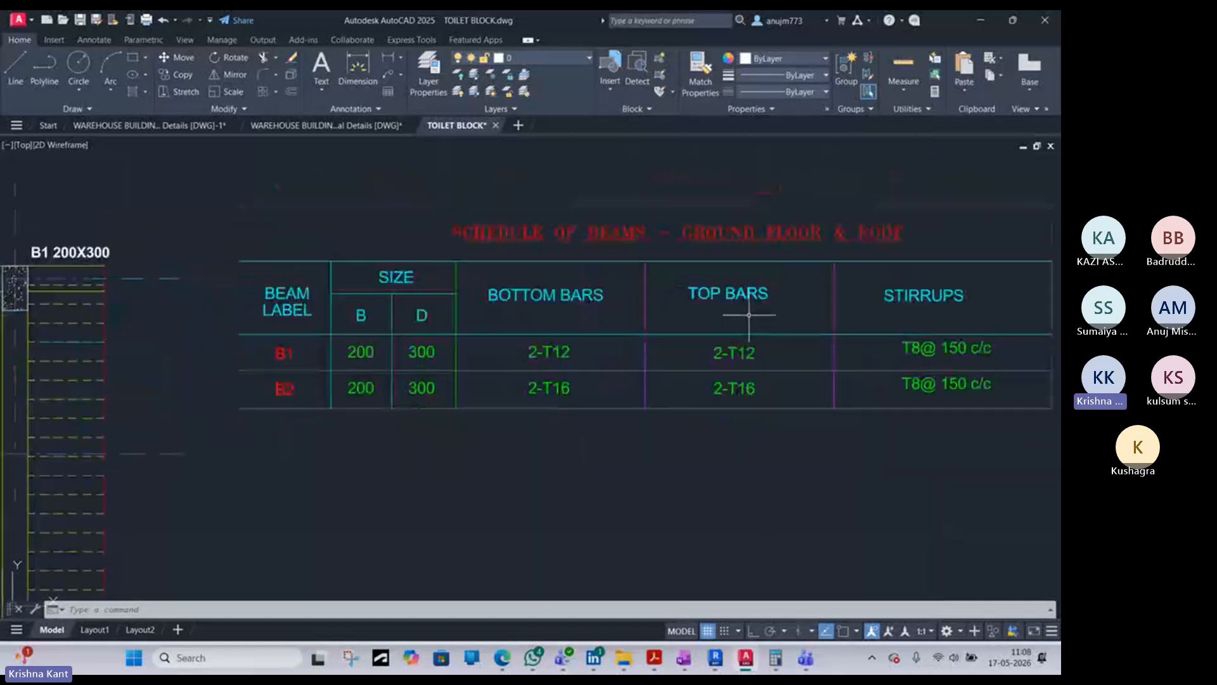
# - Read the stirrups column of the Schedule of Beams and check it against the adjacent roof beam layout
pyautogui.moveTo(748, 315); pyautogui.dragTo(617, 292, button='middle')
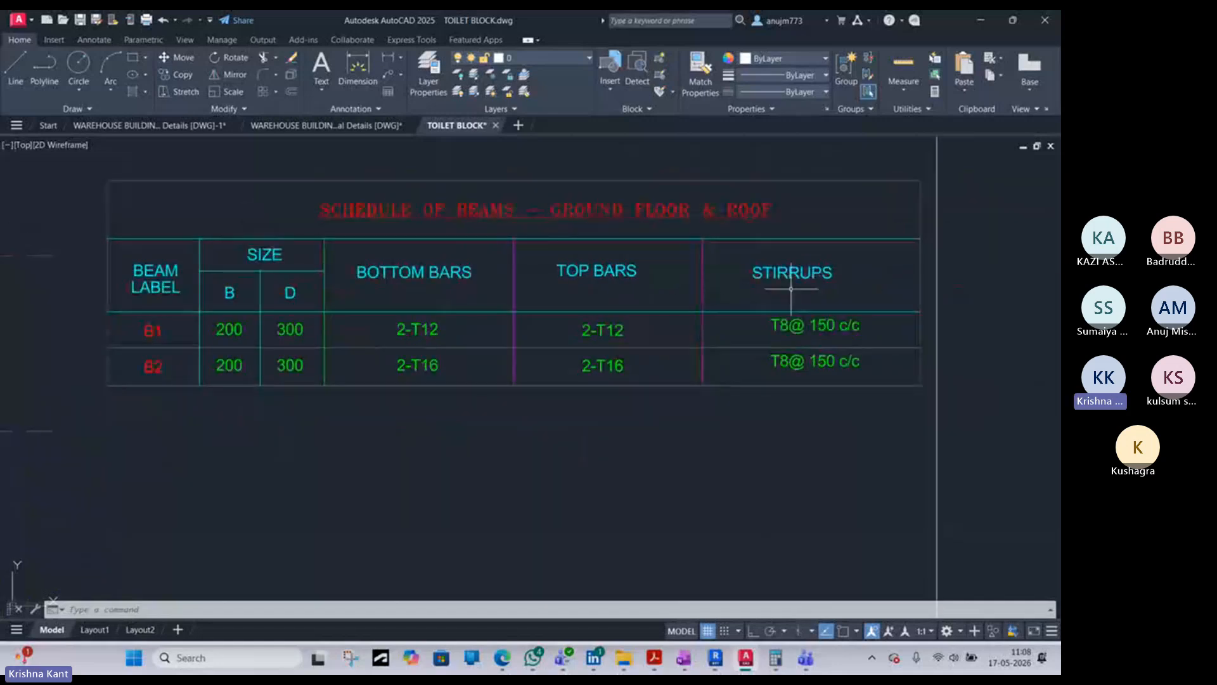
pyautogui.scroll(-4, 791, 288)
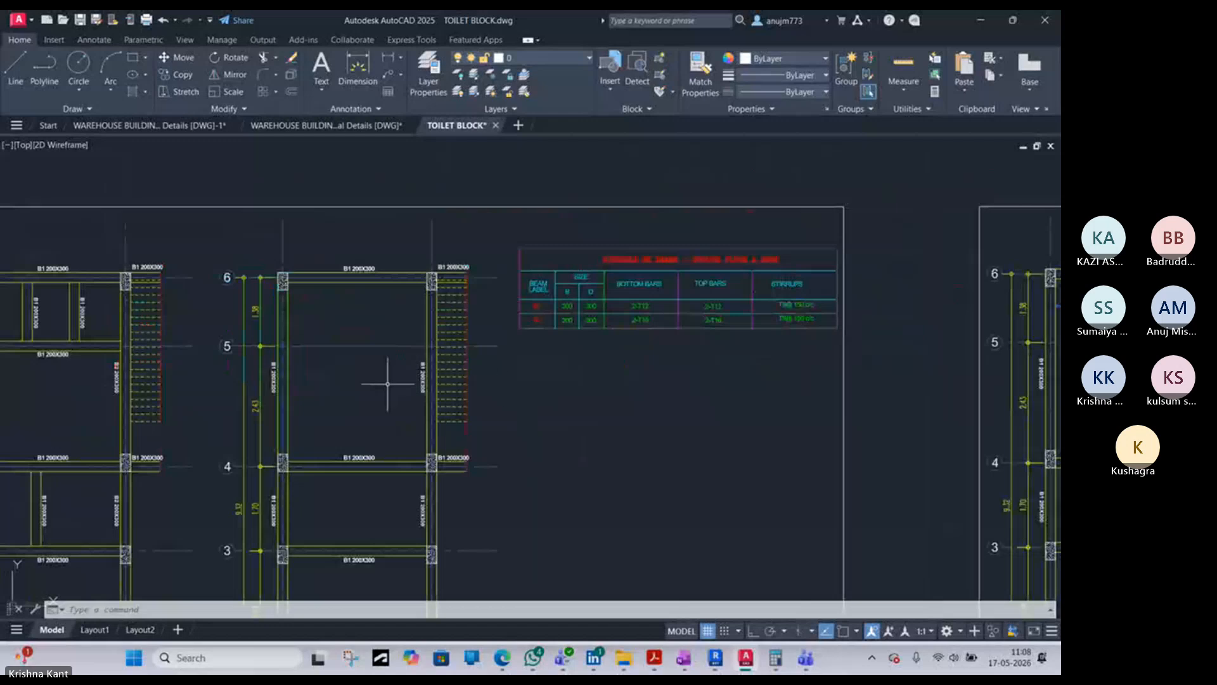
pyautogui.scroll(-4, 382, 402)
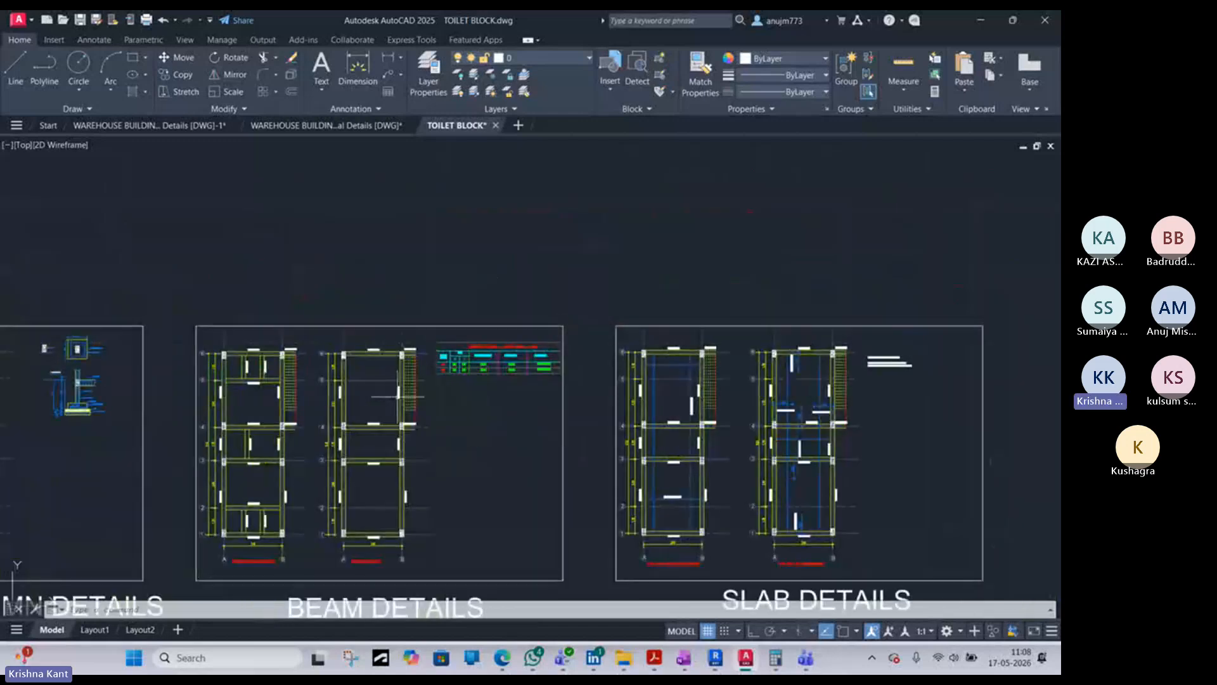
pyautogui.scroll(4, 398, 396)
pyautogui.scroll(4, 581, 301)
pyautogui.scroll(-4, 582, 301)
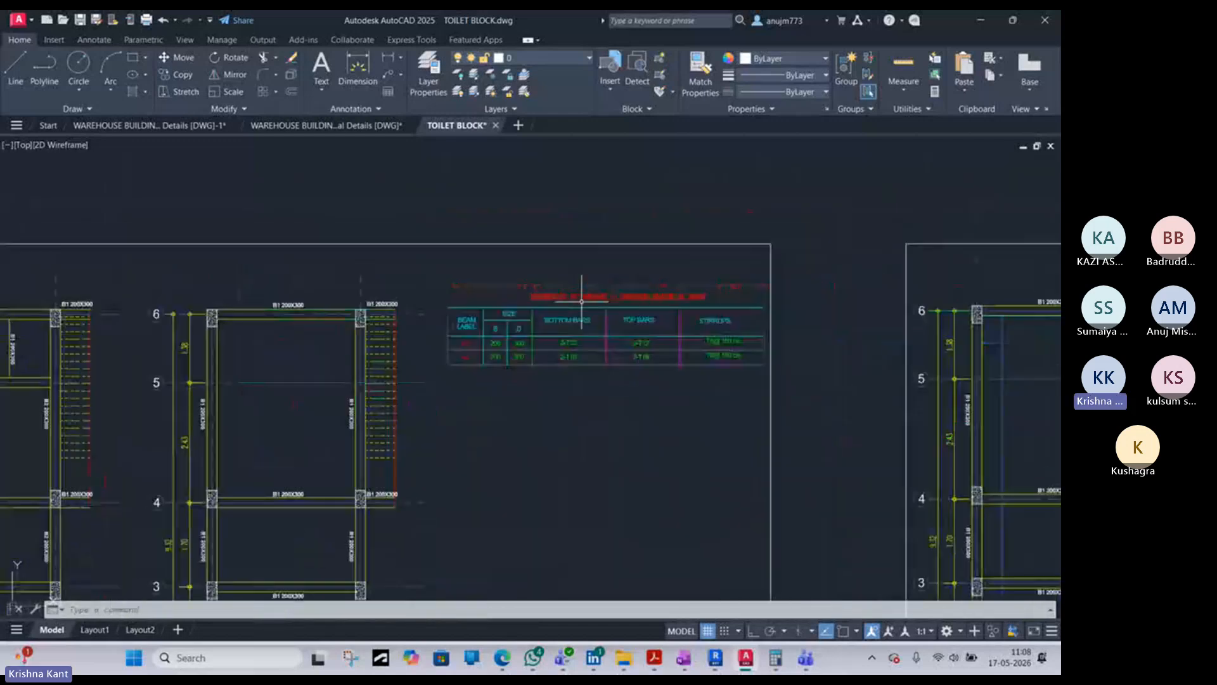
# - Find the Staircase Reinforcement note in Slab Details and read its main and distributed reinforcement specifications
pyautogui.scroll(-5, 581, 301)
pyautogui.scroll(5, 815, 307)
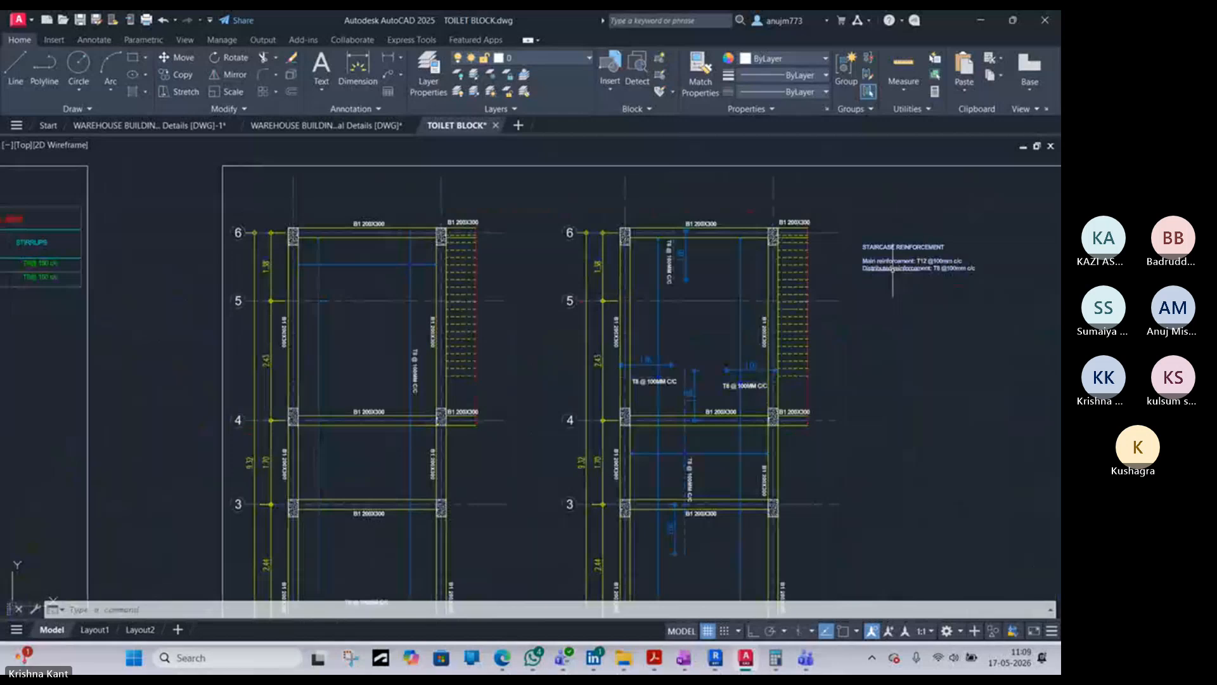
pyautogui.scroll(-2, 845, 271)
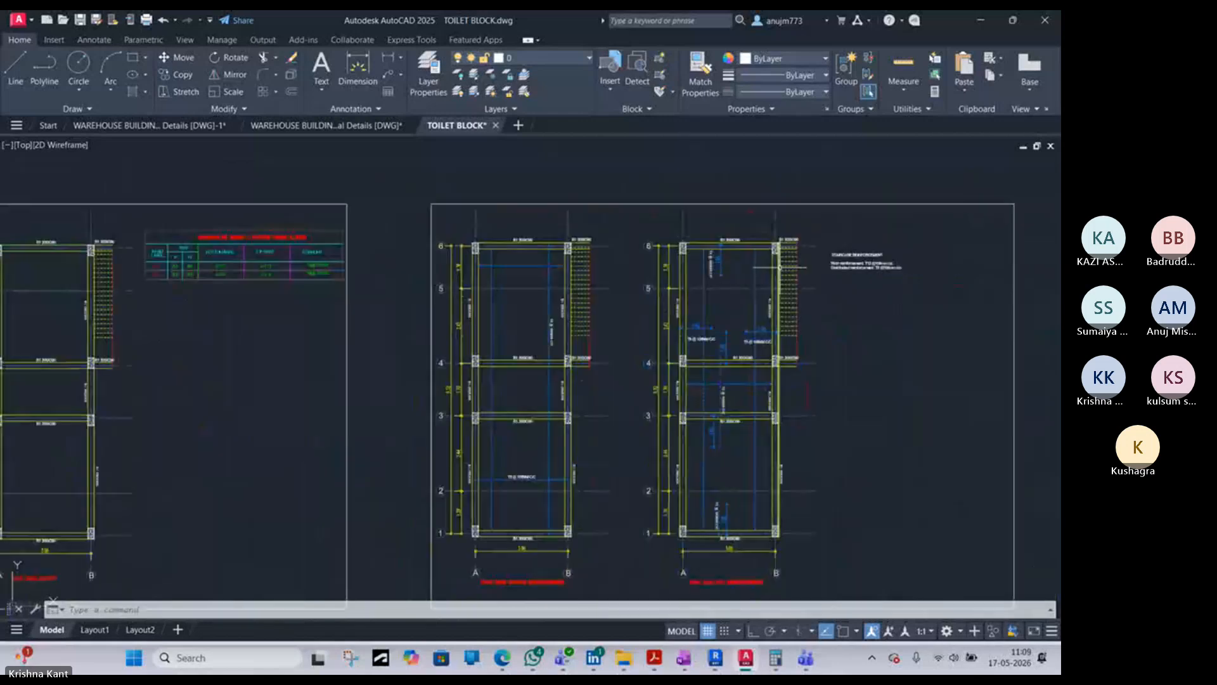
pyautogui.scroll(5, 856, 257)
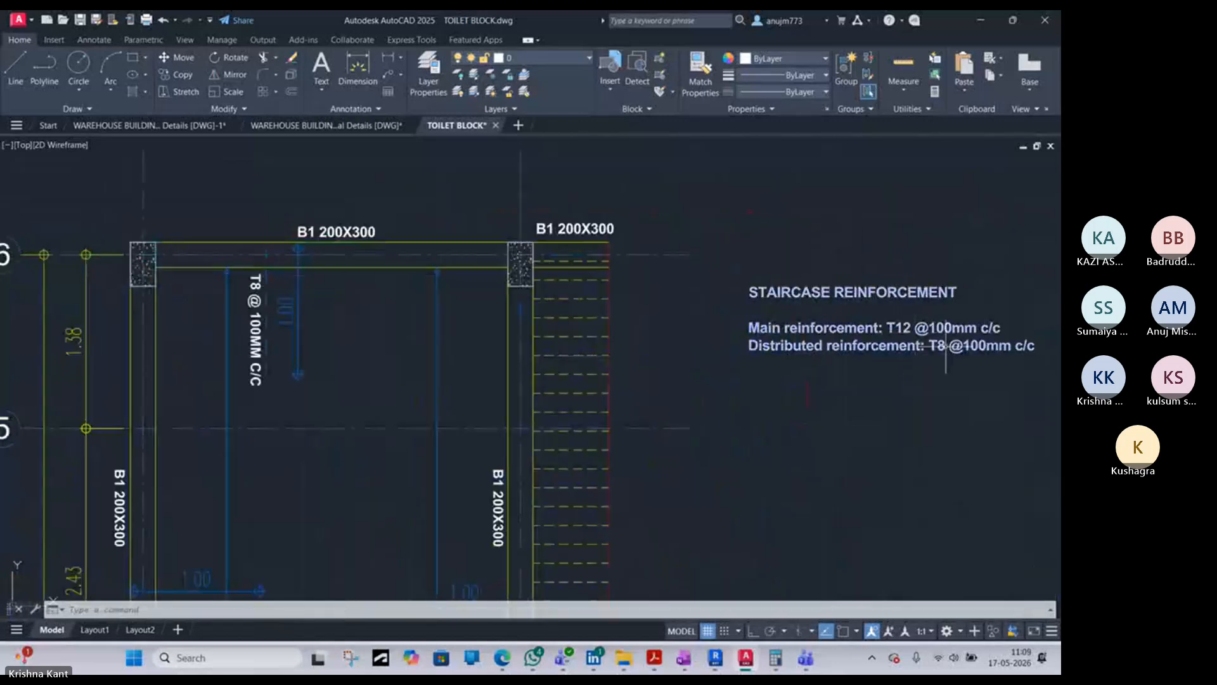
pyautogui.scroll(4, 887, 330)
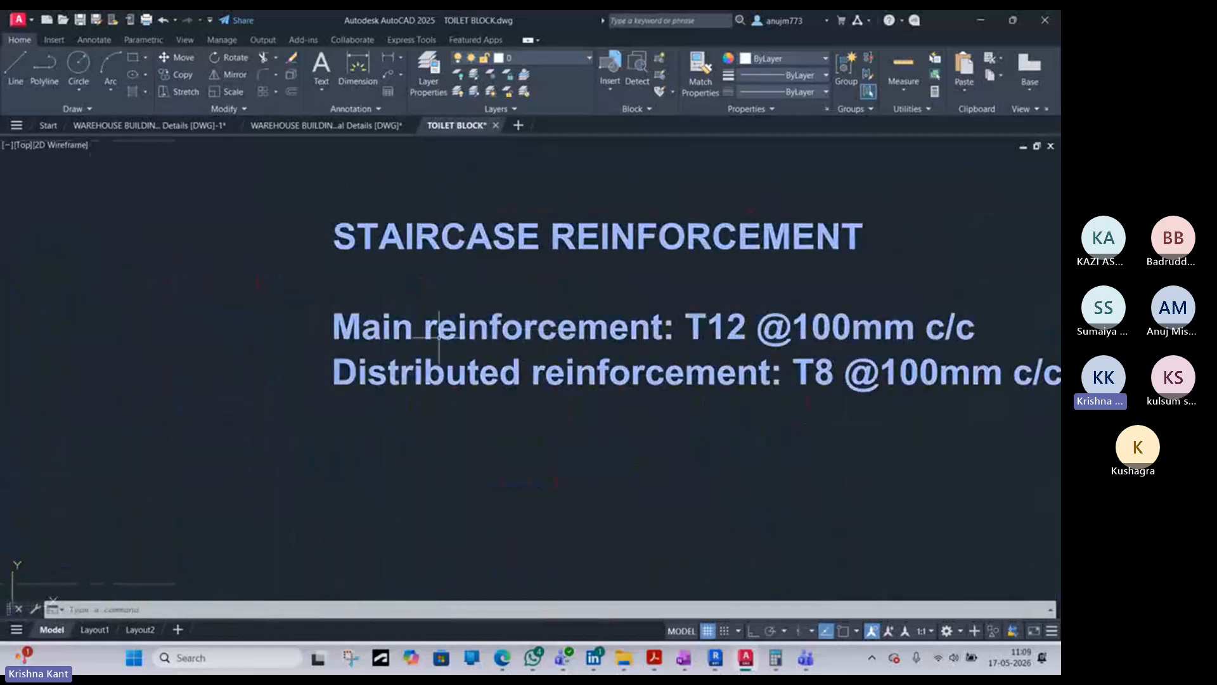
pyautogui.scroll(-2, 510, 331)
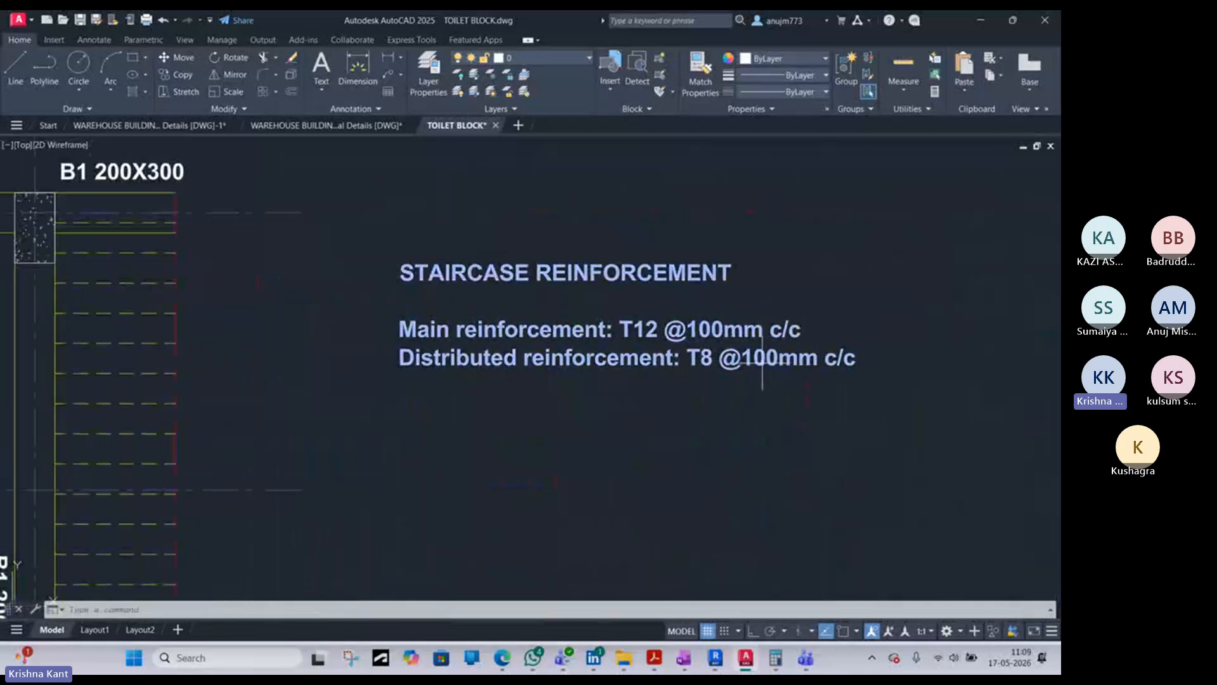
# - Examine the top reinforcement callouts and bar extents between grids 4 and 6 of the roof slab plan
pyautogui.scroll(-4, 762, 363)
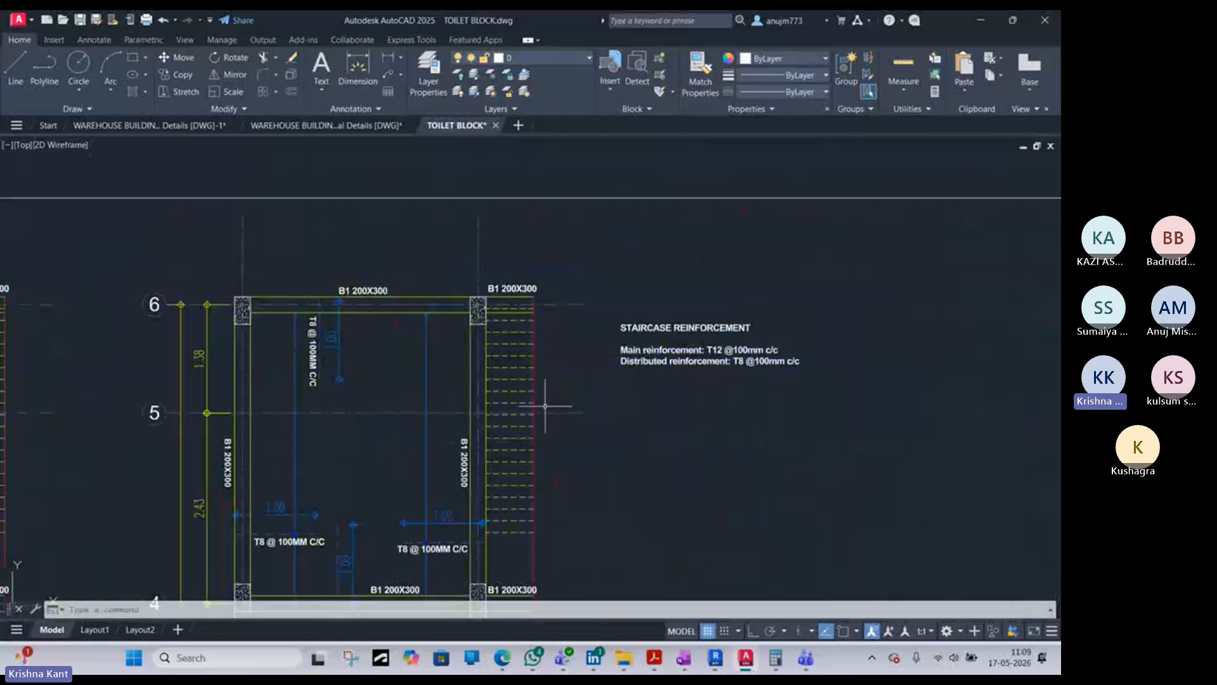
pyautogui.moveTo(545, 406); pyautogui.dragTo(608, 364, button='middle')
pyautogui.scroll(4, 406, 330)
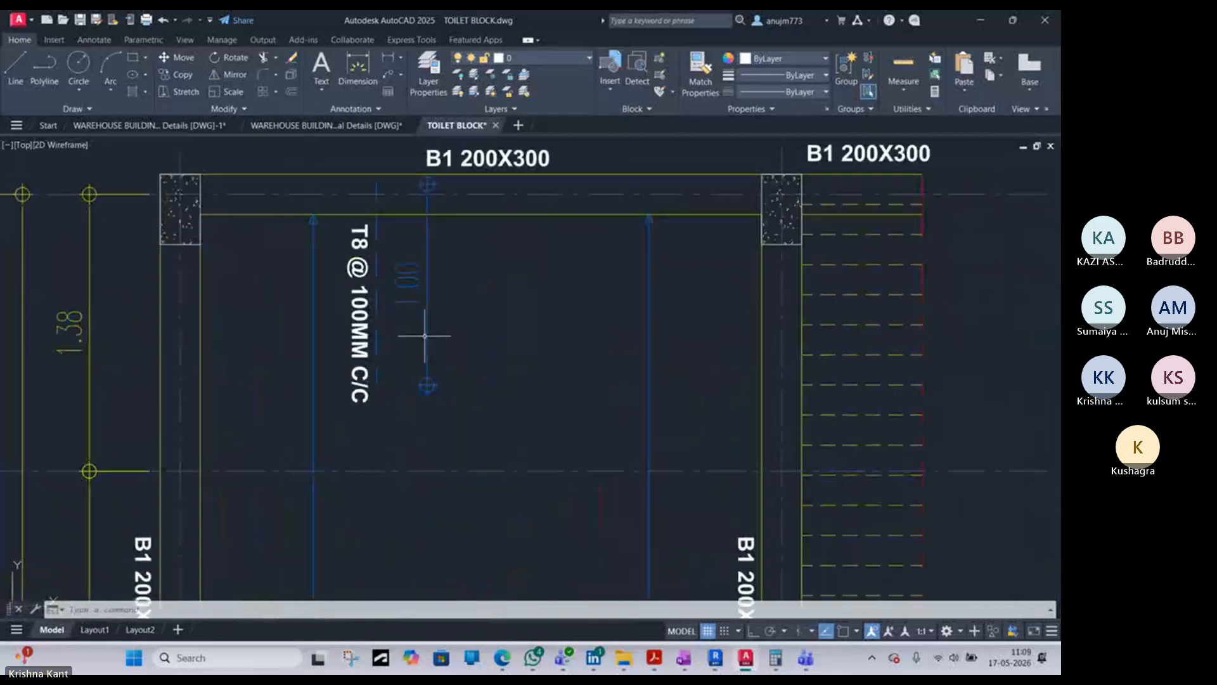
pyautogui.moveTo(450, 381); pyautogui.dragTo(554, 356, button='middle')
pyautogui.scroll(-4, 539, 348)
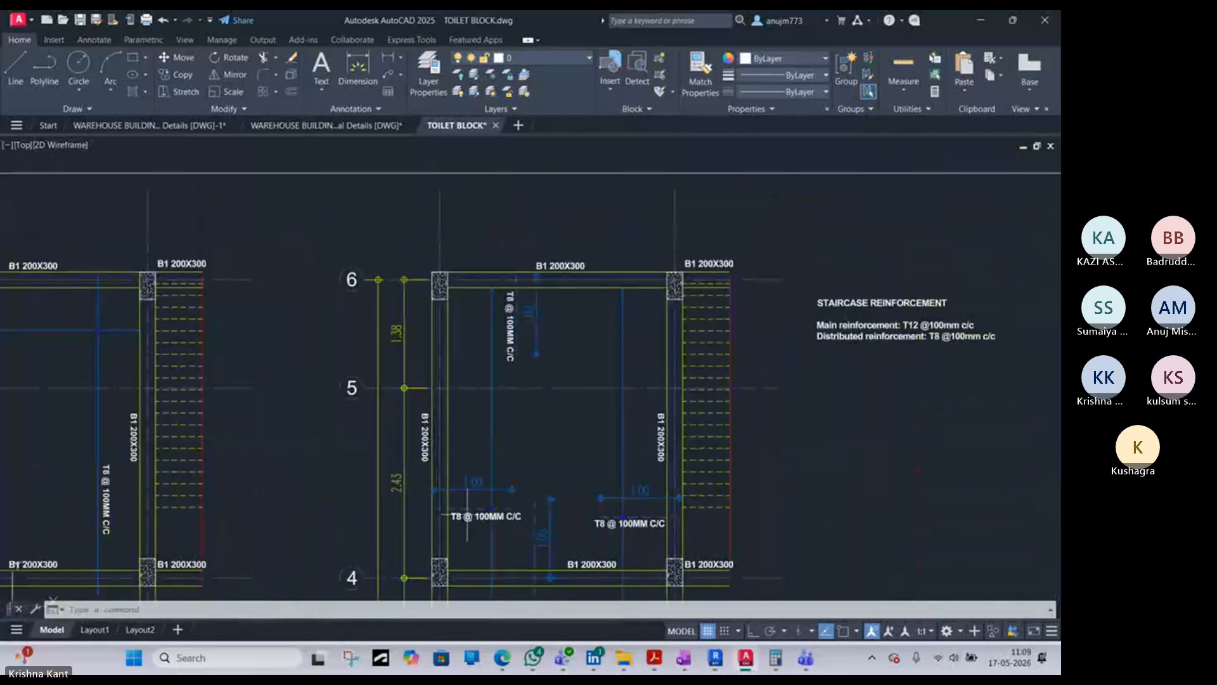
pyautogui.scroll(3, 463, 529)
pyautogui.scroll(-6, 538, 393)
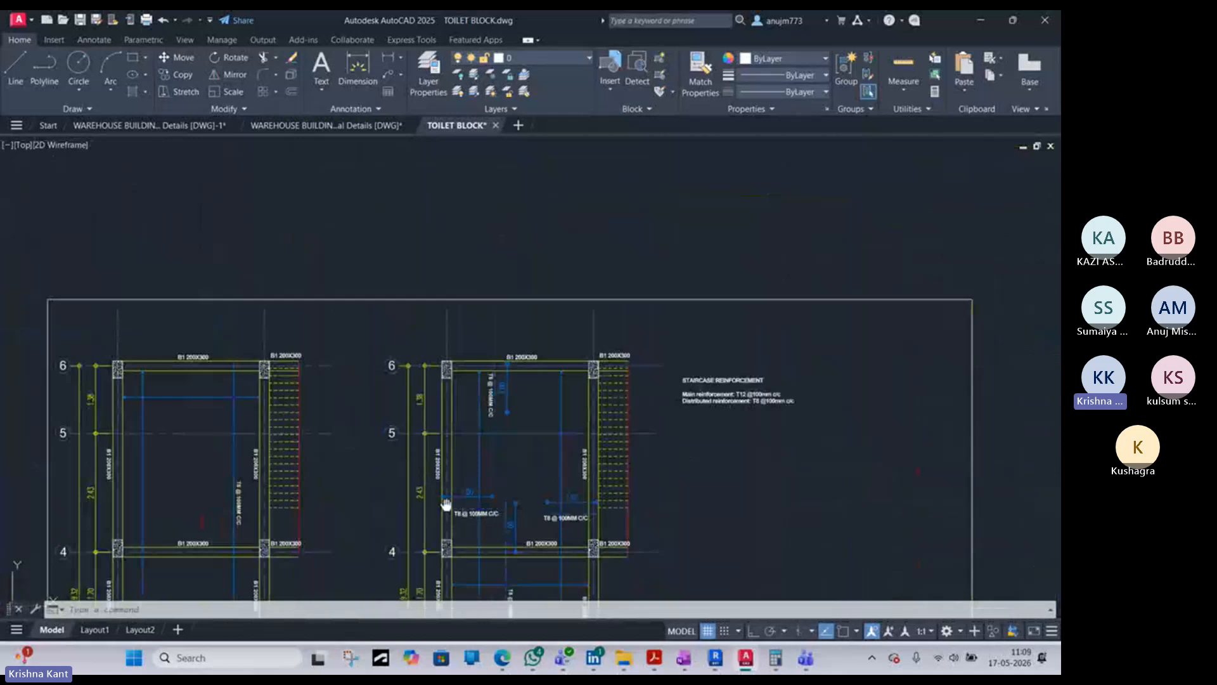
pyautogui.scroll(3, 603, 347)
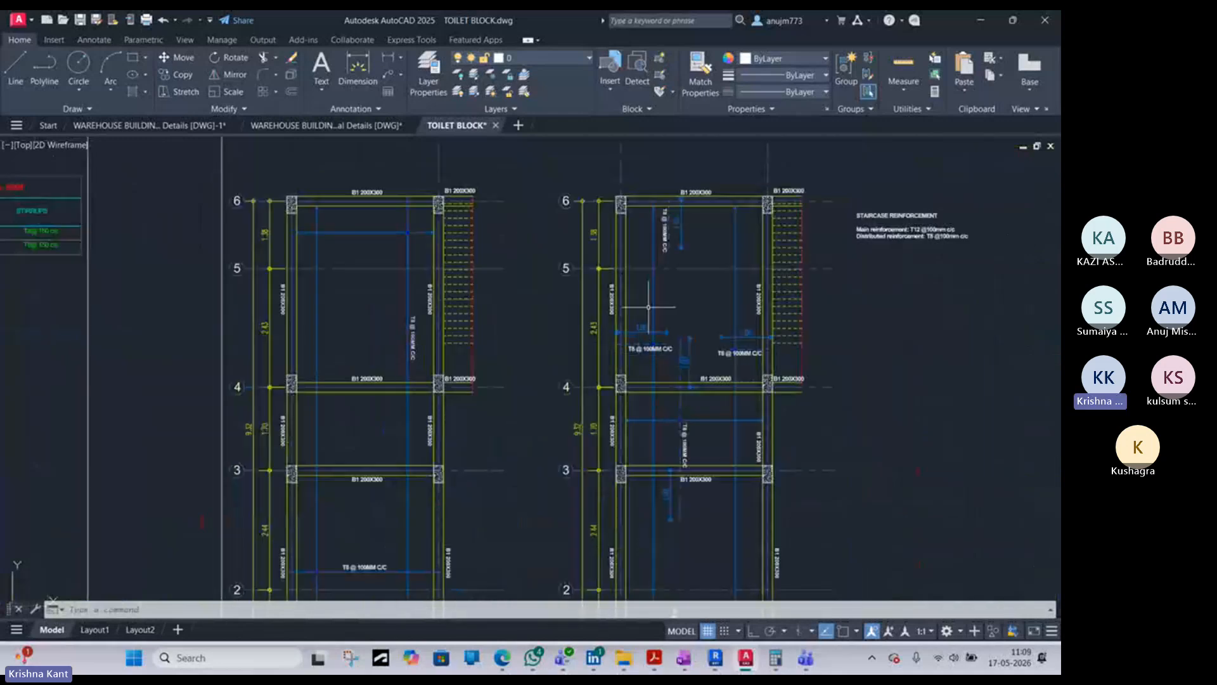
# - Inspect the Roof Slab Top Reinforcement plan near grids 1 and 2, including its bar callout and extent dimension
pyautogui.moveTo(717, 374); pyautogui.dragTo(712, 249, button='middle')
pyautogui.moveTo(697, 348); pyautogui.dragTo(695, 278, button='middle')
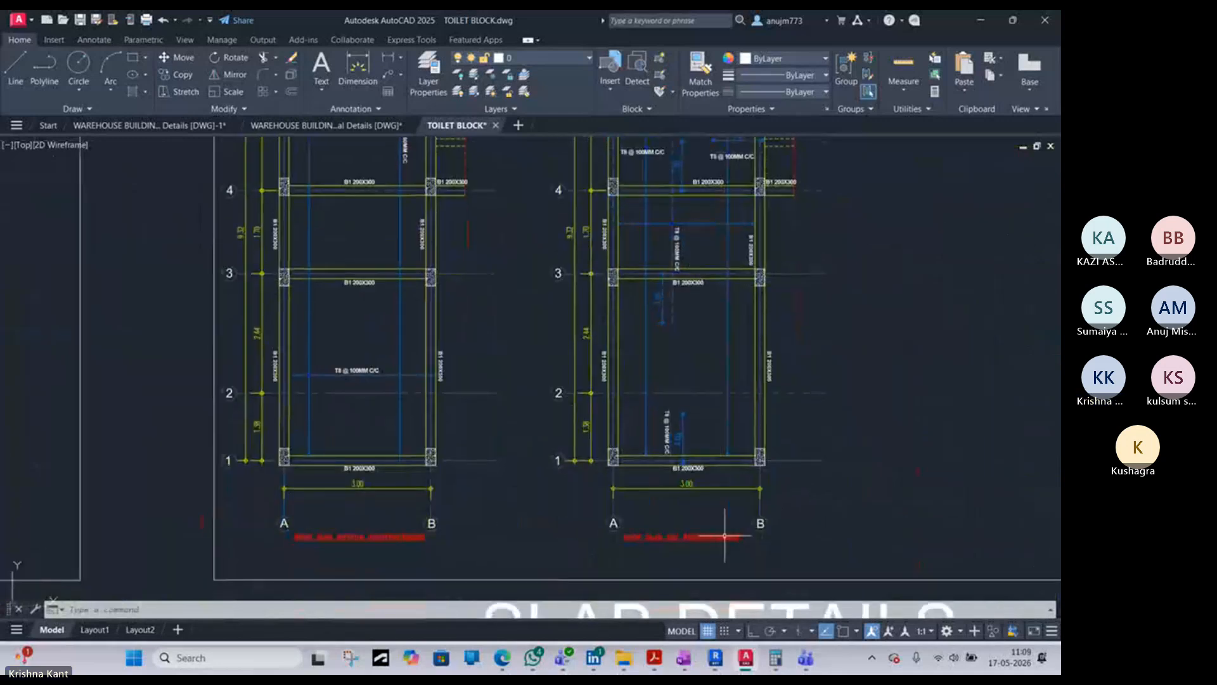
pyautogui.scroll(2, 724, 535)
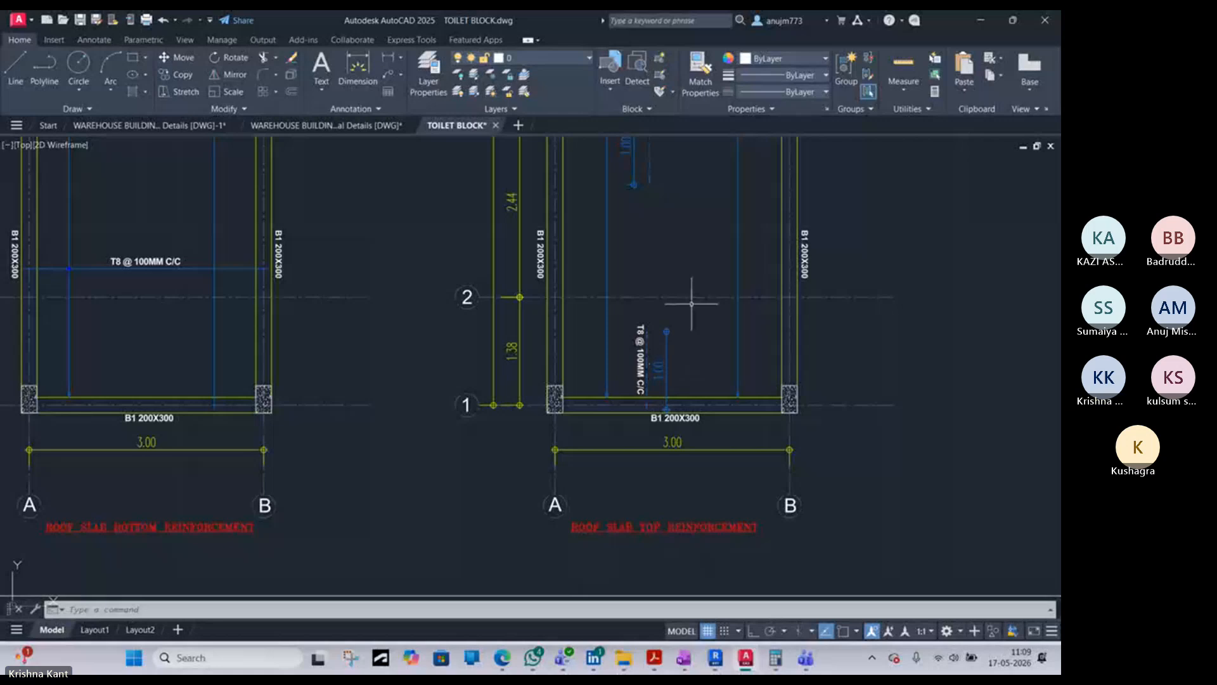
pyautogui.scroll(6, 691, 304)
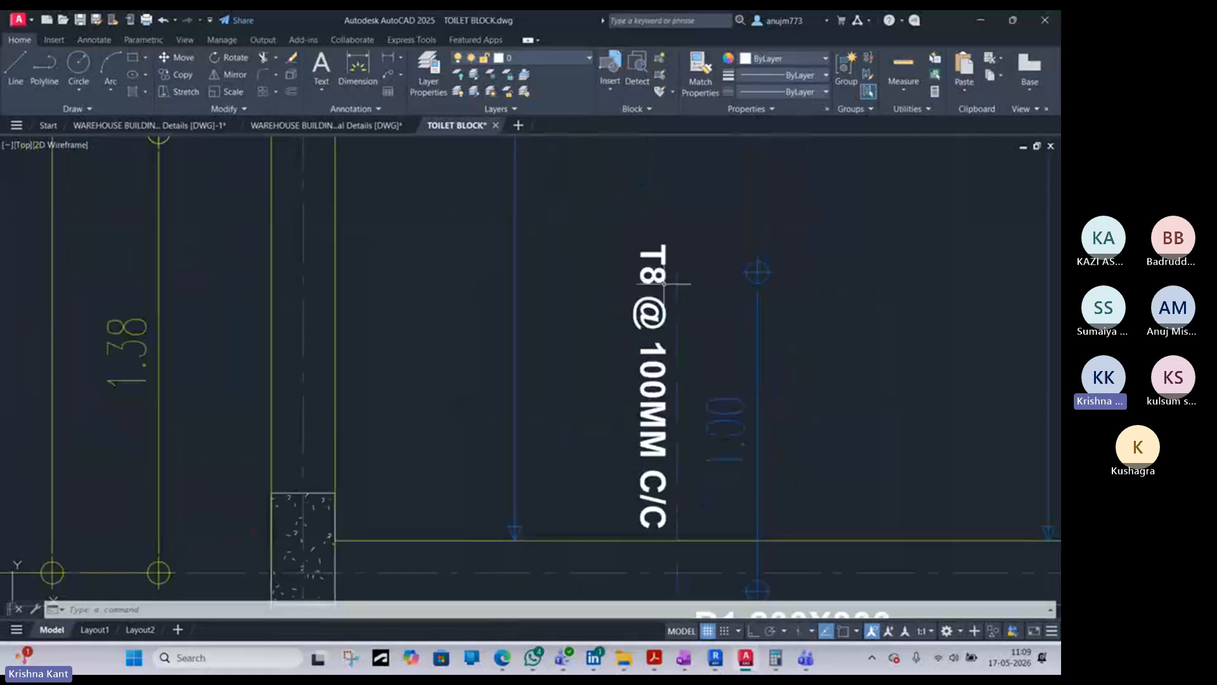
pyautogui.scroll(-4, 677, 388)
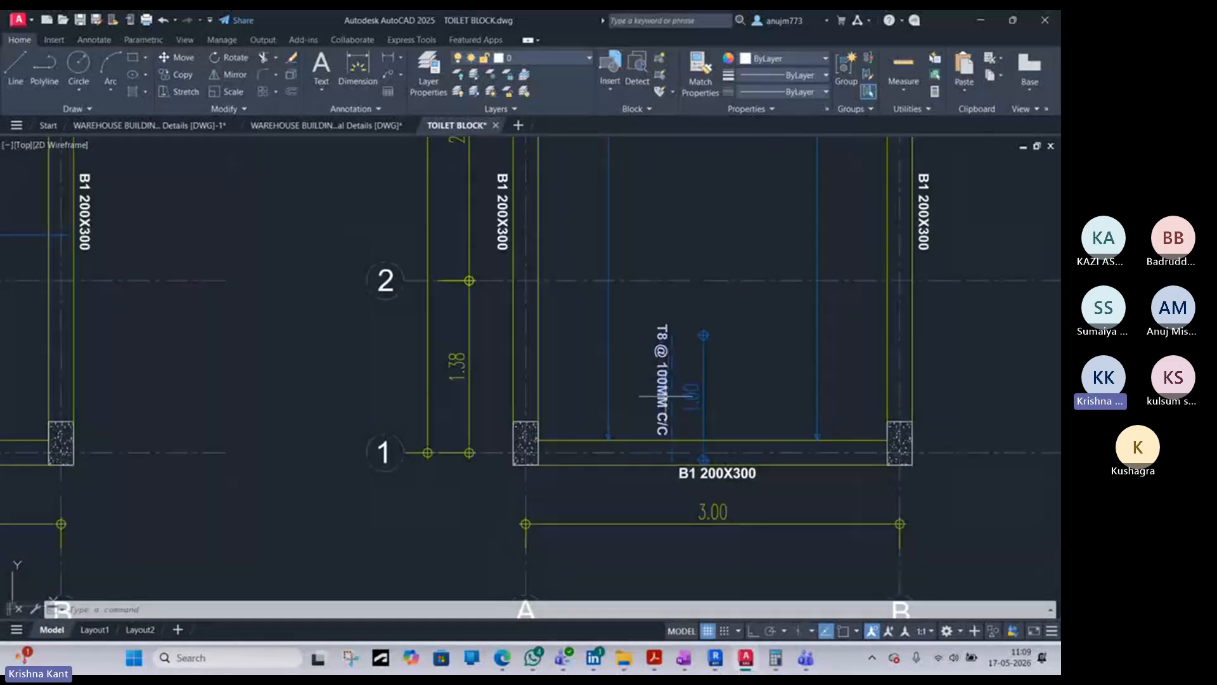
pyautogui.scroll(-4, 697, 381)
# - Inspect the top bars around grids 3 and 4, including their spacing callouts and the extent dimensions from the beams
pyautogui.moveTo(704, 266)
pyautogui.mouseDown(button='middle')
pyautogui.moveTo(707, 374)
pyautogui.moveTo(685, 535)
pyautogui.mouseUp(button='middle')
pyautogui.scroll(8, 694, 360)
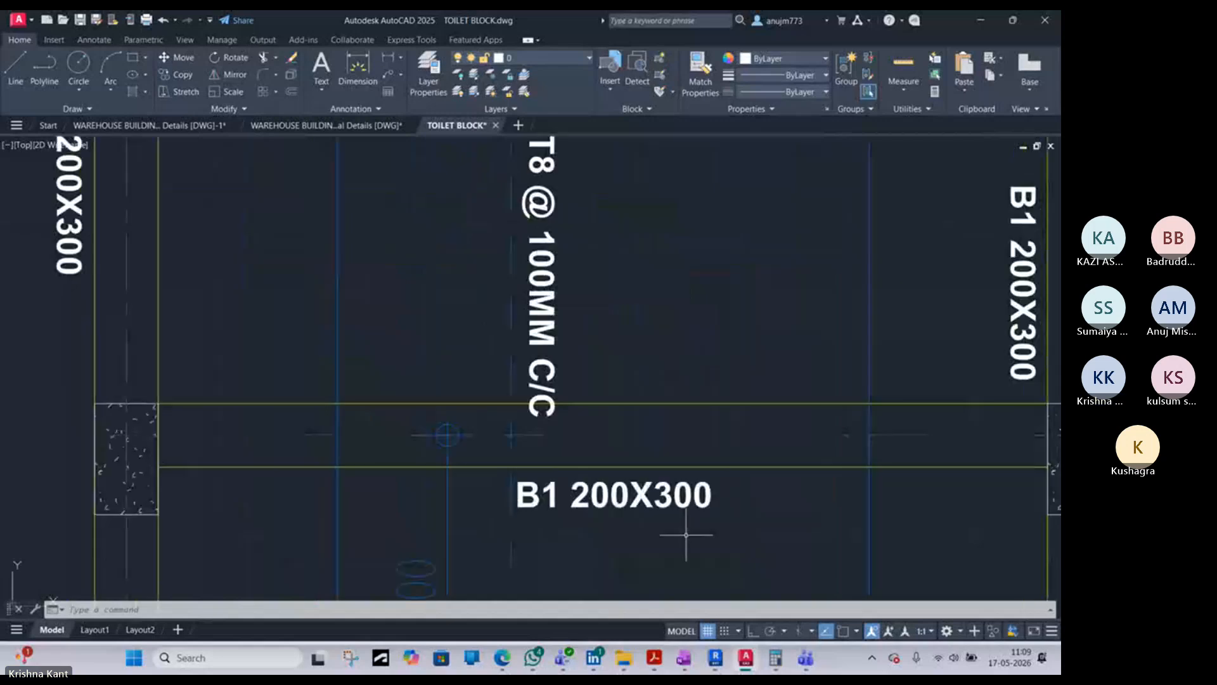
pyautogui.scroll(-6, 658, 417)
pyautogui.moveTo(658, 329); pyautogui.dragTo(606, 438, button='middle')
pyautogui.scroll(2, 606, 438)
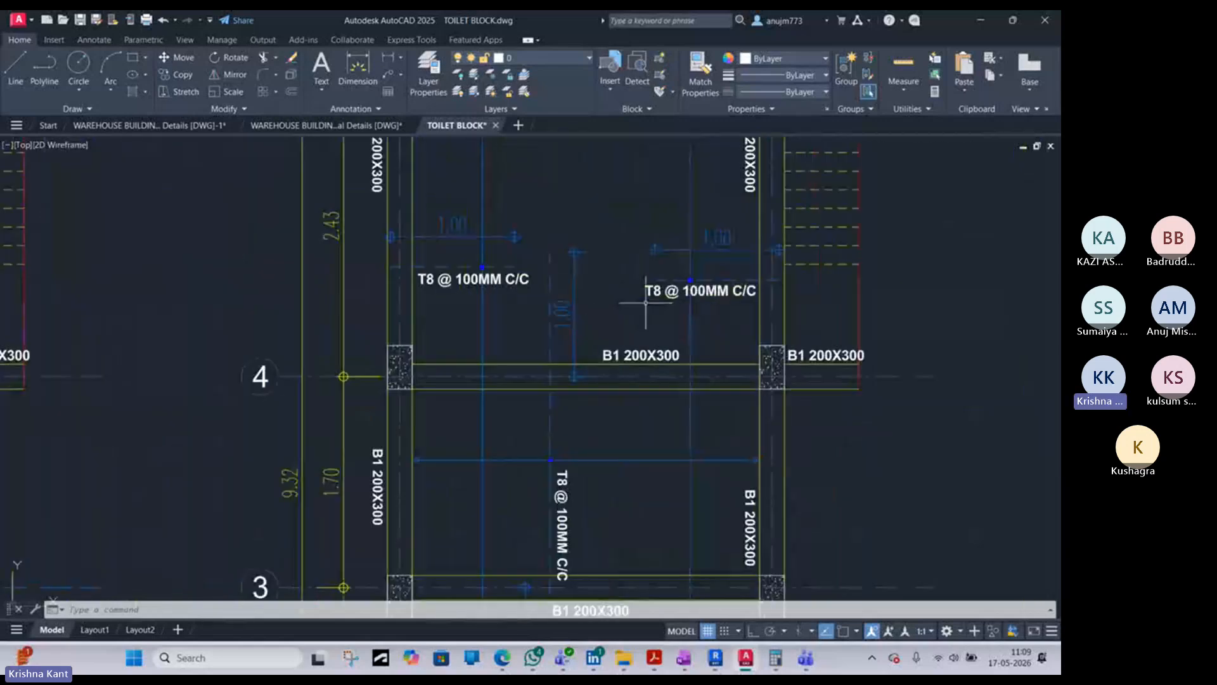
pyautogui.scroll(-4, 645, 303)
pyautogui.scroll(5, 631, 267)
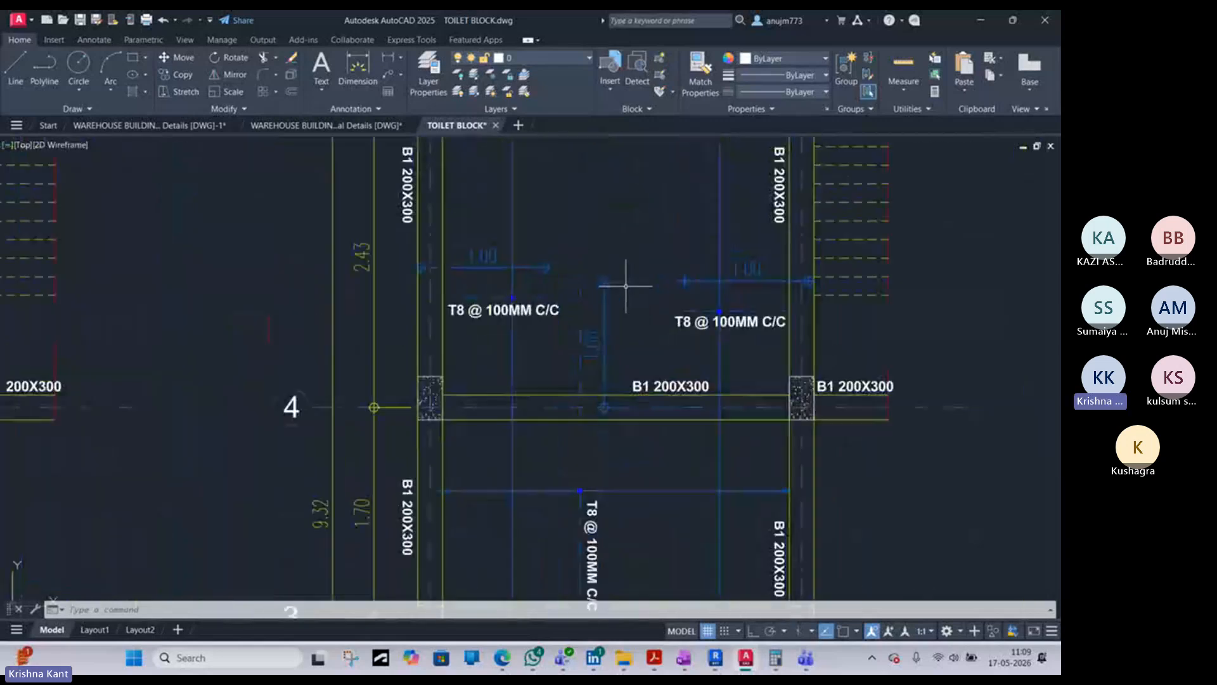
pyautogui.scroll(3, 449, 253)
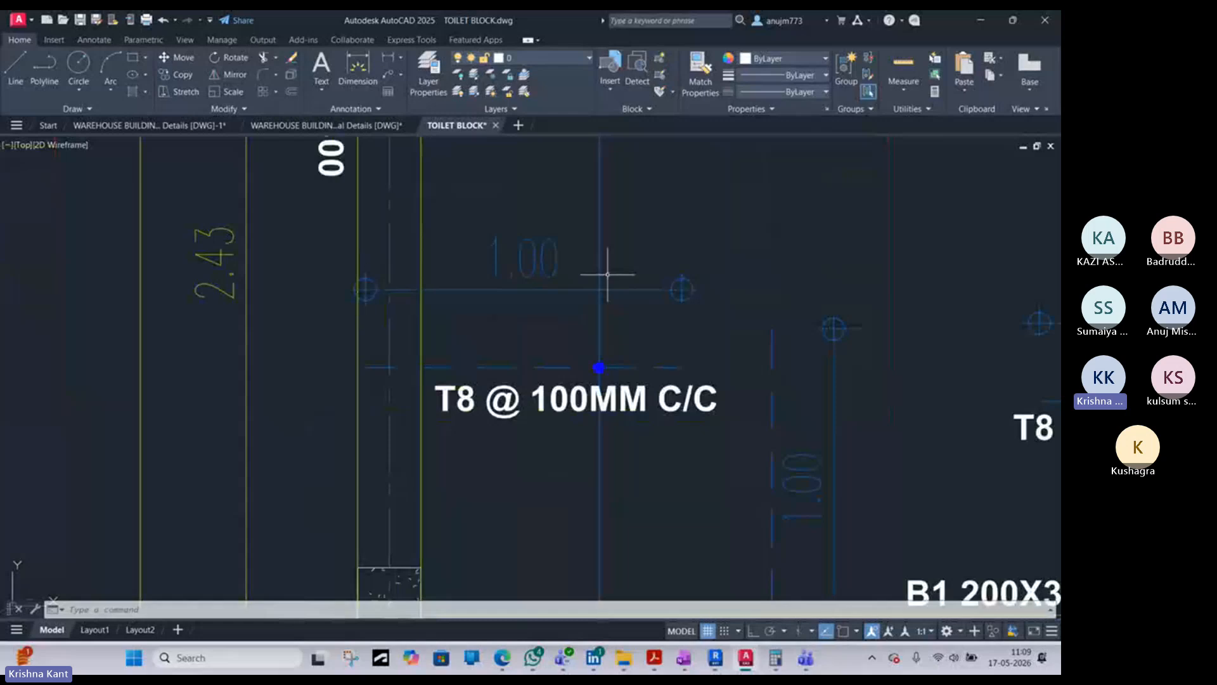
pyautogui.moveTo(676, 288); pyautogui.dragTo(536, 356, button='middle')
pyautogui.scroll(-2, 535, 355)
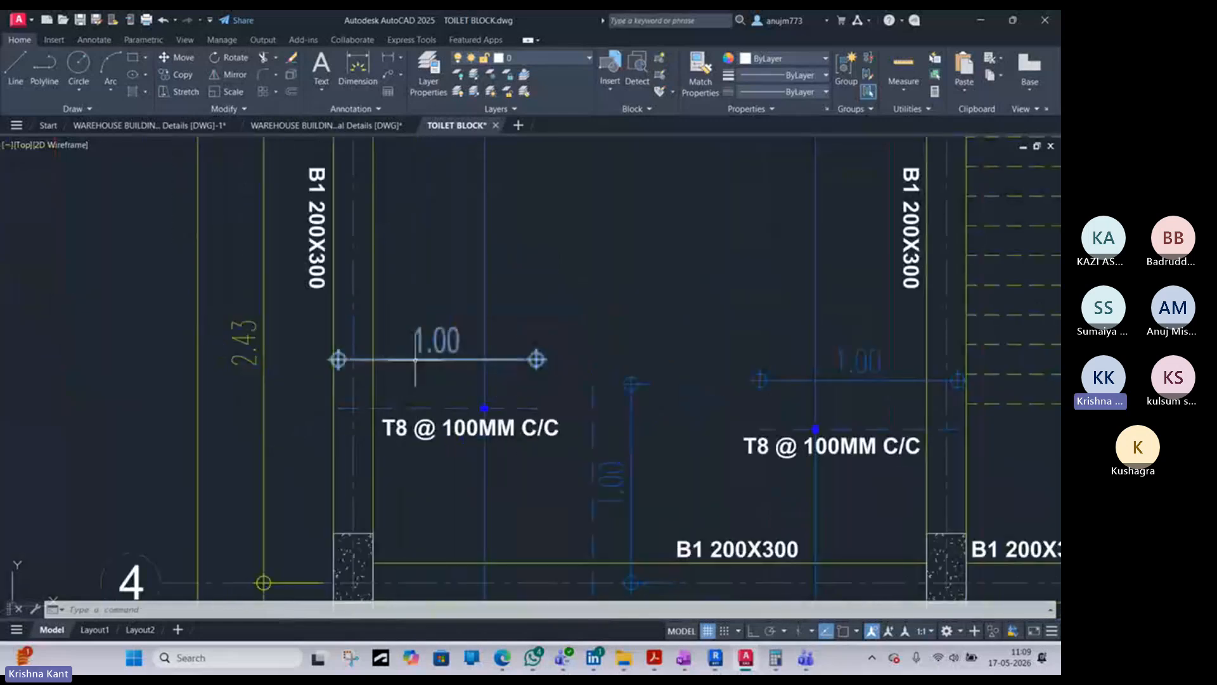
pyautogui.scroll(-6, 443, 348)
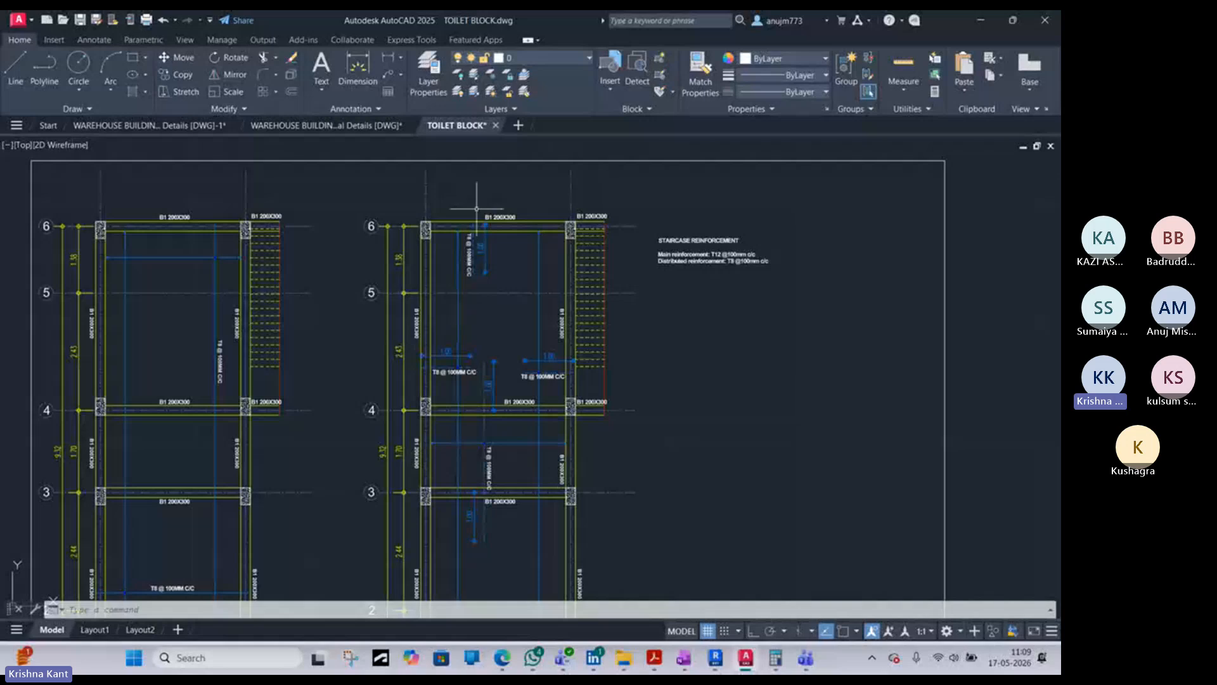
# - Follow the roof slab top reinforcement from grid 6 down to grid 3, comparing the bar extents at each beam
pyautogui.scroll(5, 451, 292)
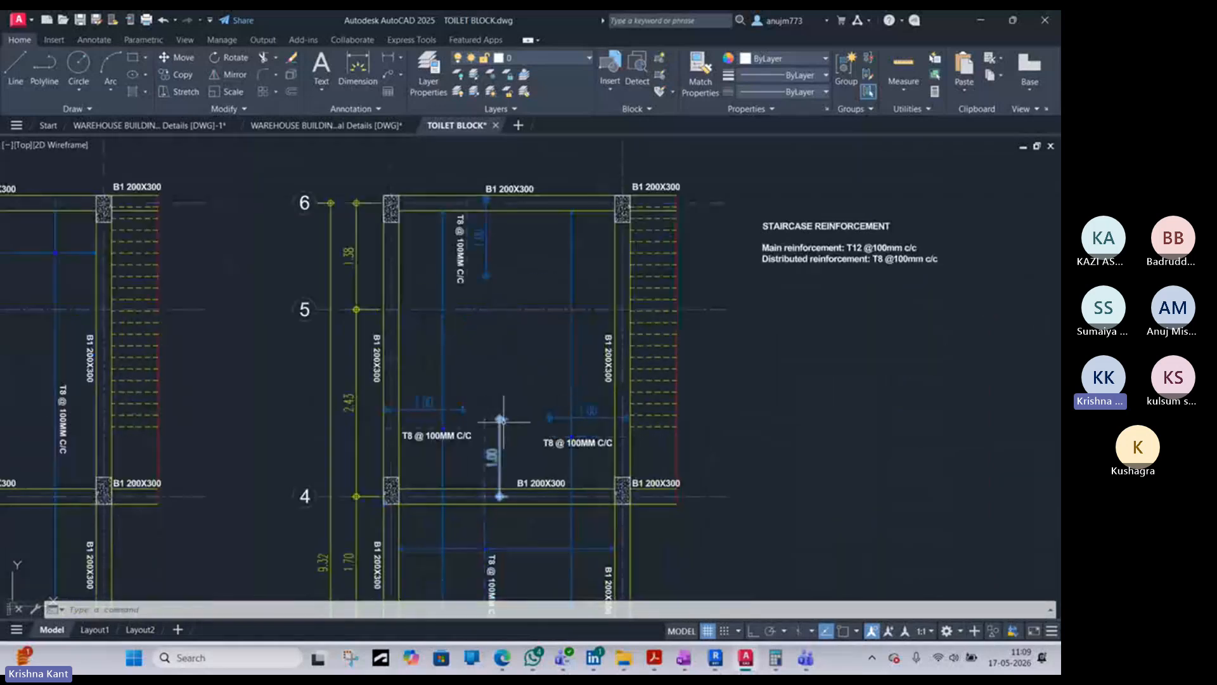
pyautogui.moveTo(507, 447); pyautogui.dragTo(529, 225, button='middle')
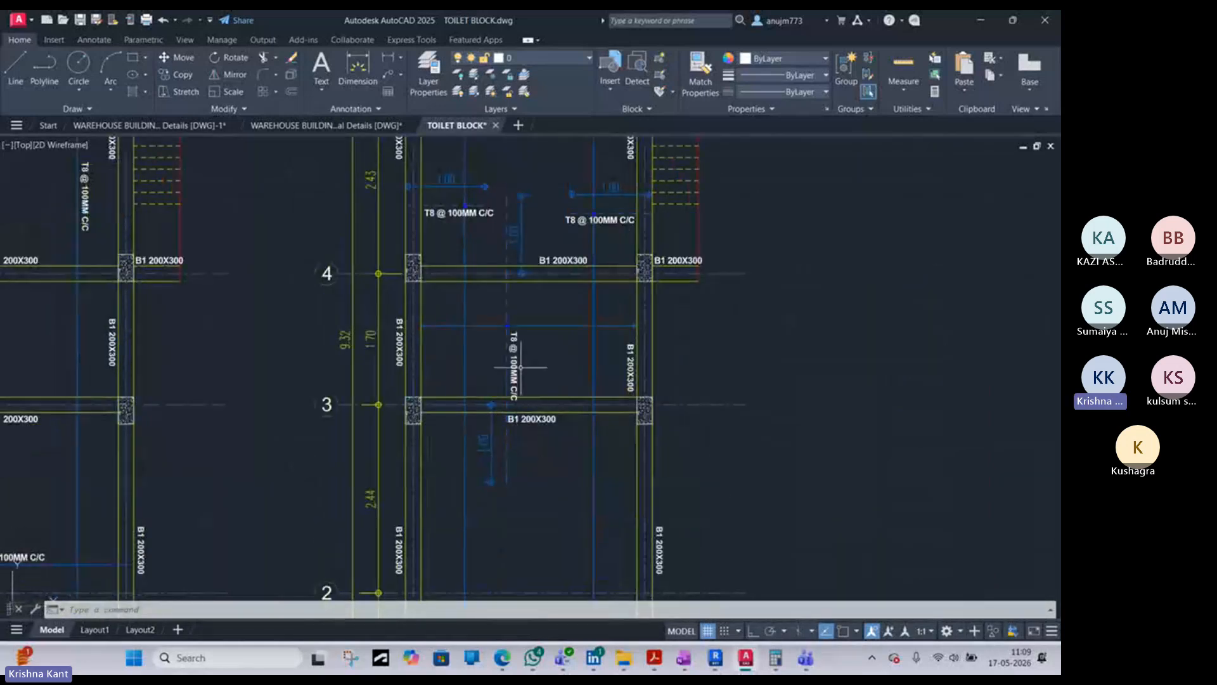
pyautogui.moveTo(489, 453)
pyautogui.mouseDown(button='middle')
pyautogui.moveTo(500, 324)
pyautogui.moveTo(555, 307)
pyautogui.moveTo(555, 351)
pyautogui.mouseUp(button='middle')
pyautogui.scroll(-7, 562, 479)
pyautogui.scroll(7, 557, 318)
pyautogui.scroll(-6, 556, 351)
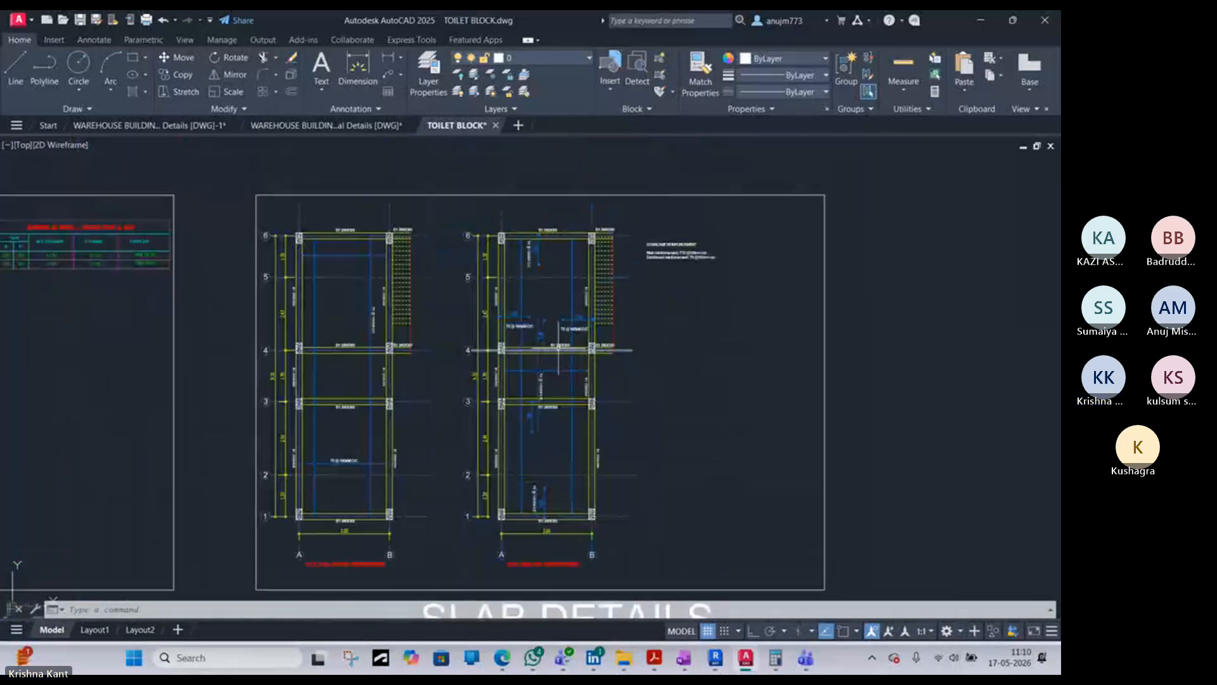
# - Review the toilet block floor plan and the Footing & Column Details layouts beside it
pyautogui.scroll(-3, 698, 267)
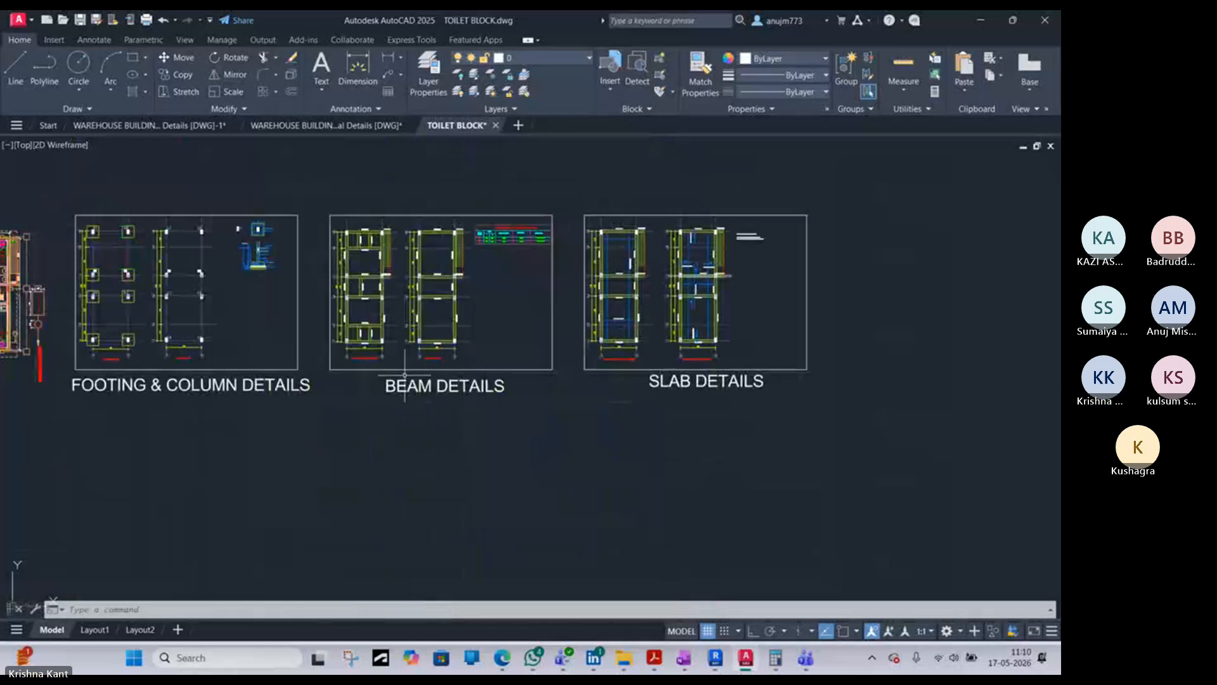
pyautogui.moveTo(383, 320); pyautogui.dragTo(631, 299, button='middle')
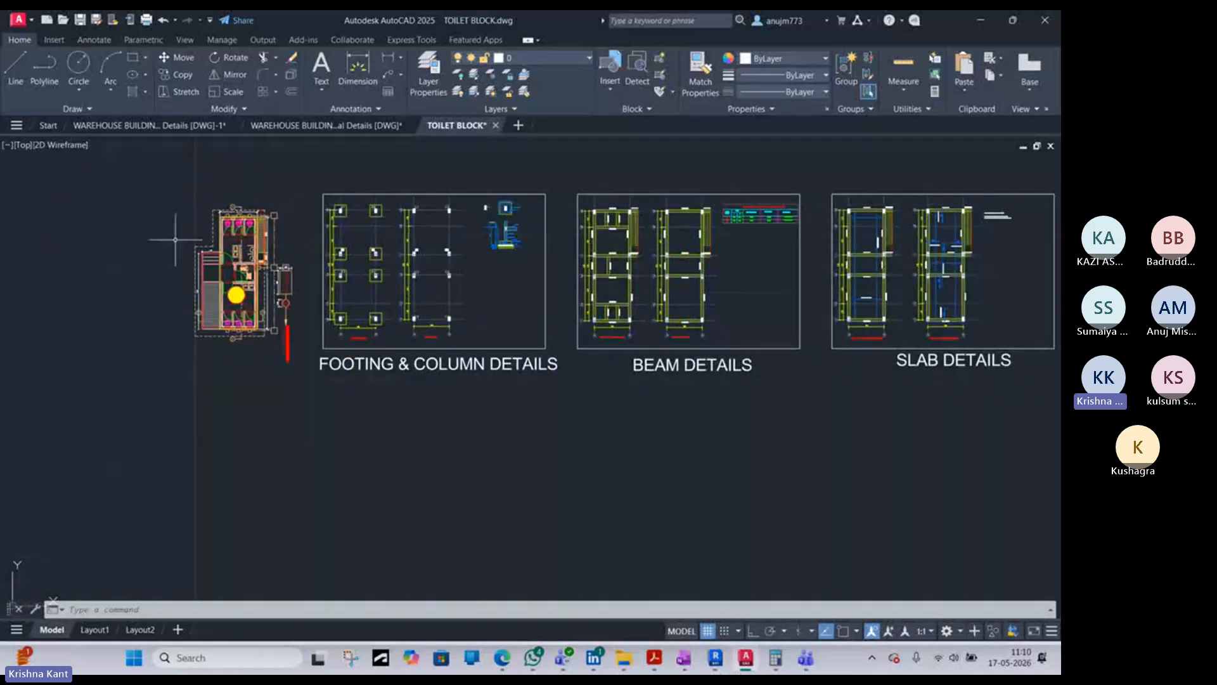
pyautogui.scroll(2, 400, 187)
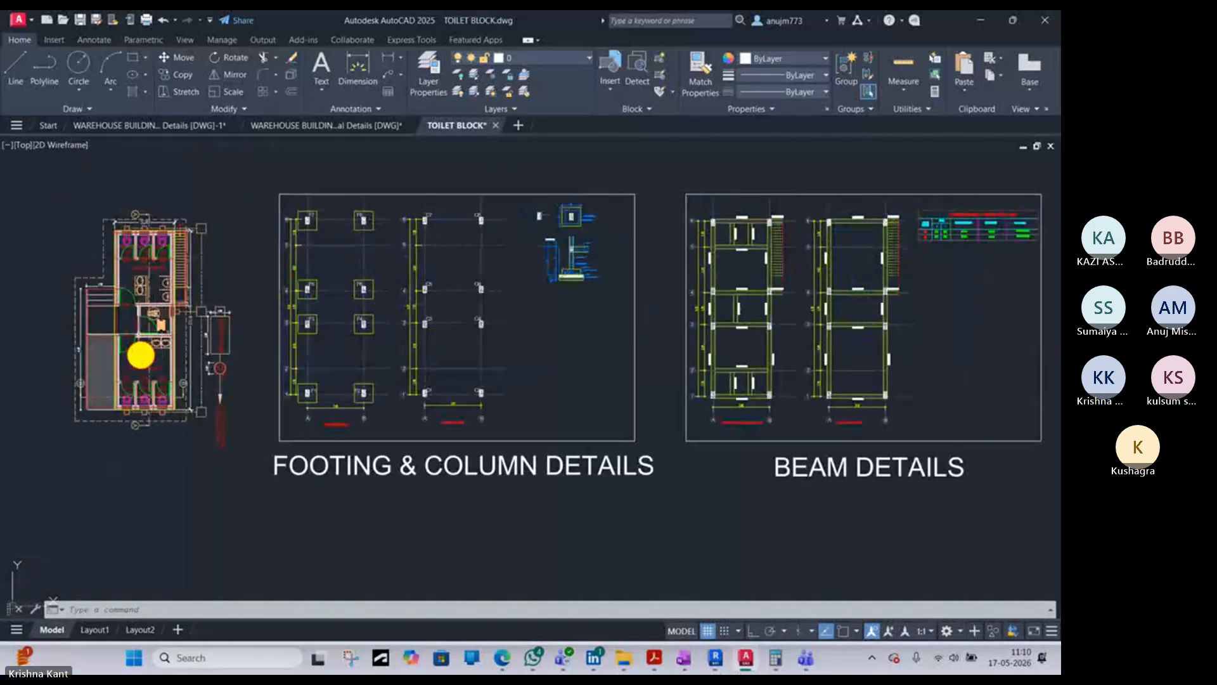
pyautogui.scroll(4, 141, 355)
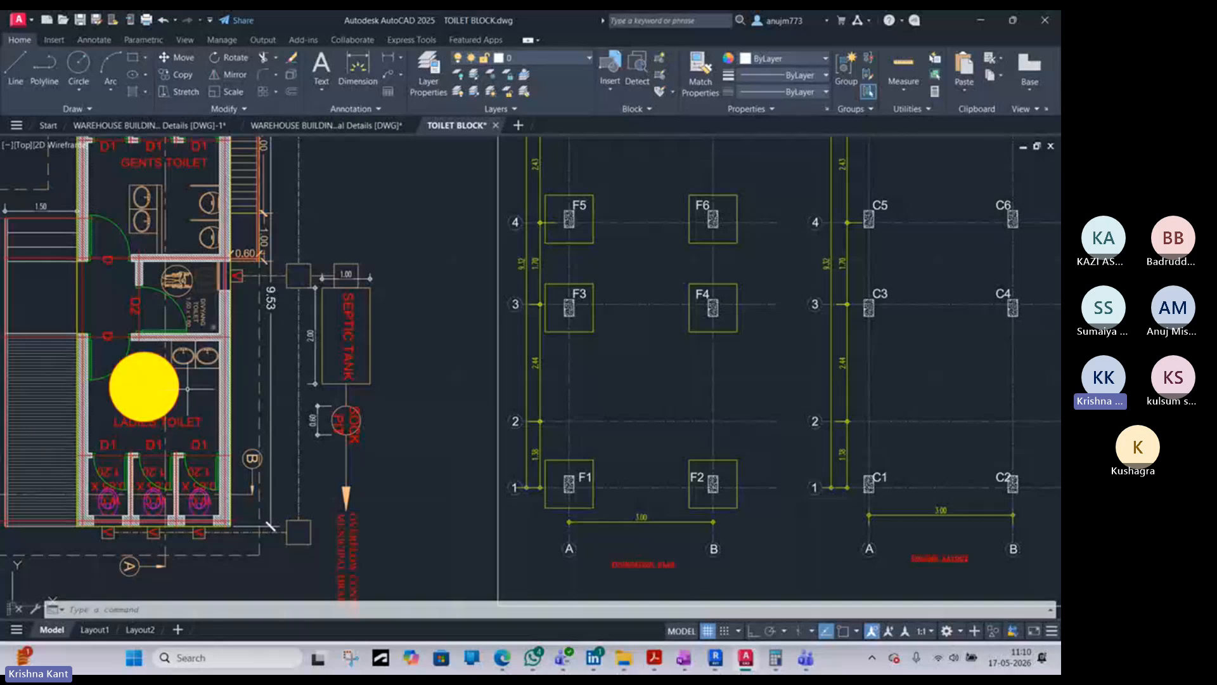
pyautogui.scroll(-1, 188, 388)
pyautogui.moveTo(707, 364); pyautogui.dragTo(580, 277, button='middle')
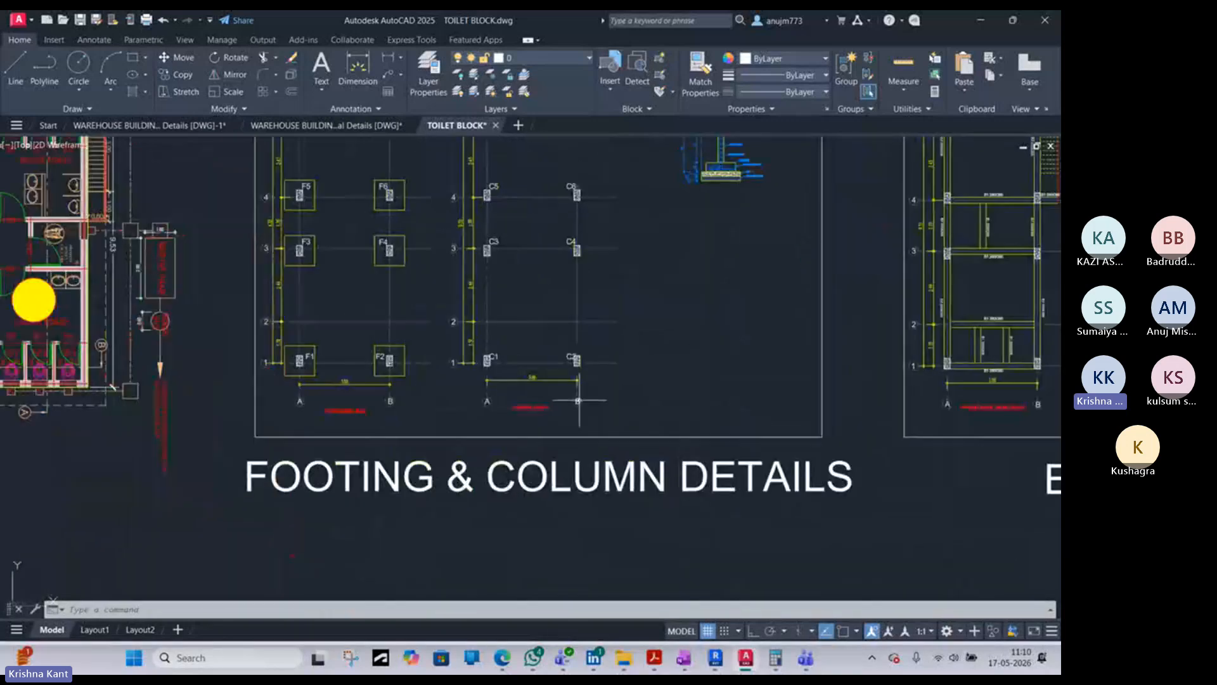
pyautogui.moveTo(890, 504); pyautogui.dragTo(615, 516, button='middle')
pyautogui.moveTo(897, 526); pyautogui.dragTo(589, 531, button='middle')
# - Compare the Beam Details layouts with the roof slab bottom and top reinforcement plans in Slab Details
pyautogui.scroll(-6, 624, 511)
pyautogui.scroll(4, 800, 512)
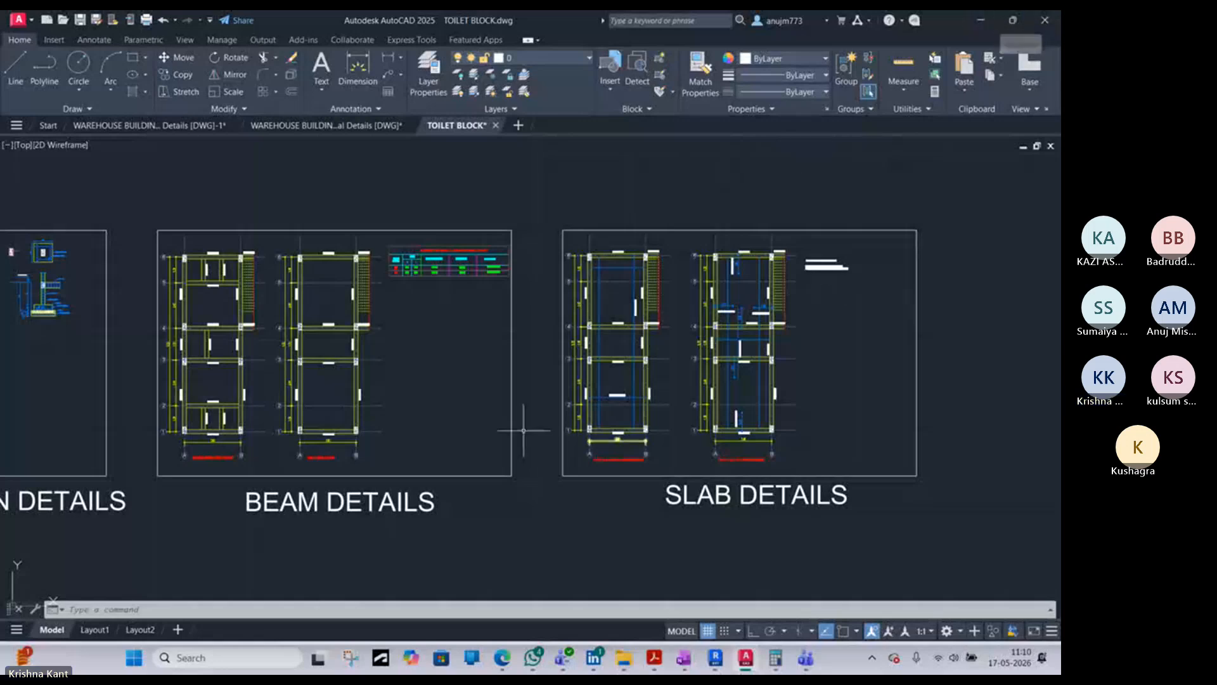
pyautogui.scroll(2, 330, 327)
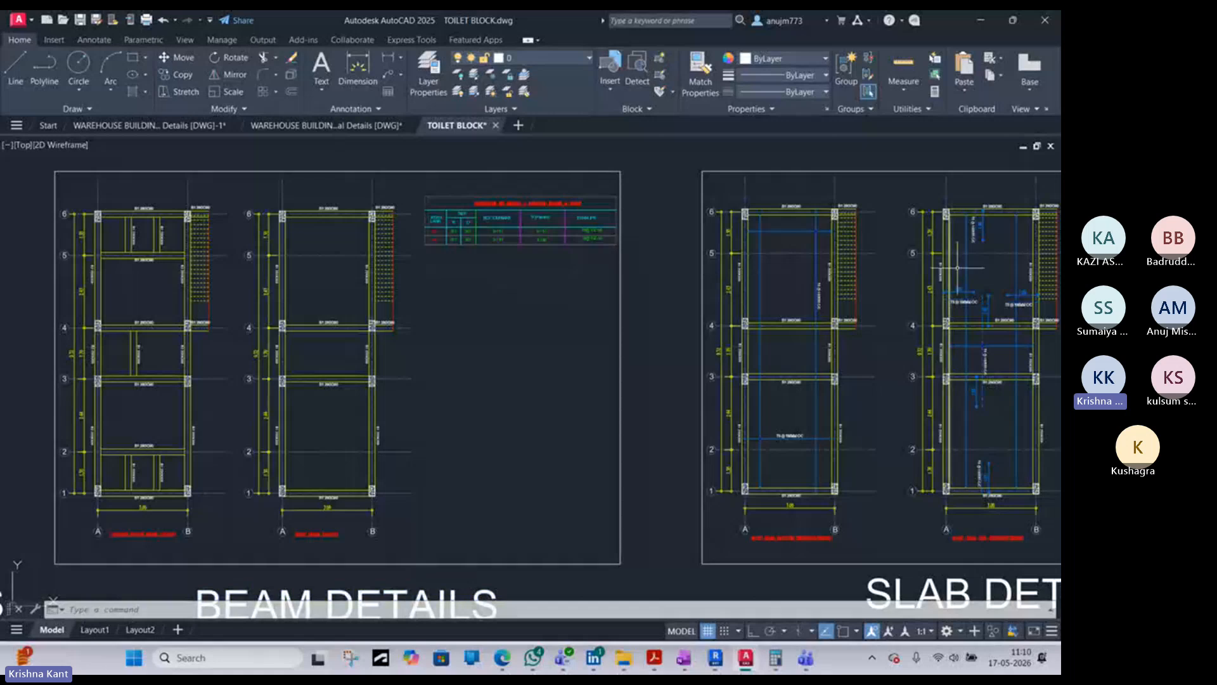
pyautogui.moveTo(954, 276); pyautogui.dragTo(686, 308, button='middle')
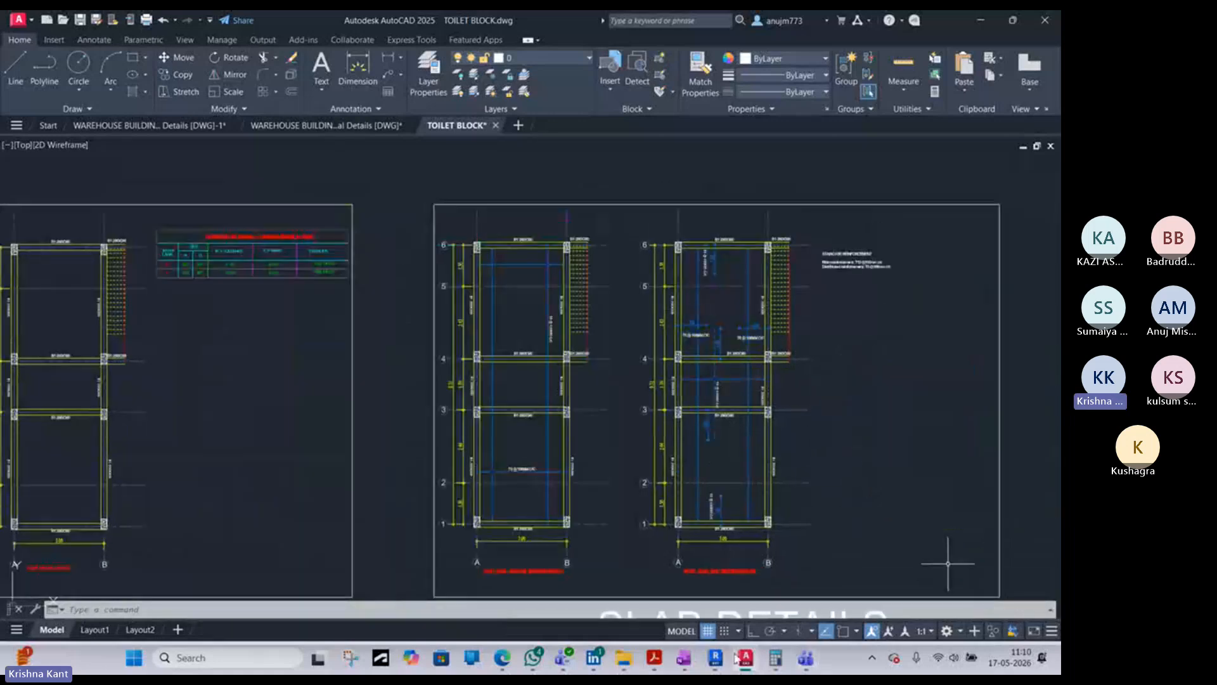
# - Switch to the 12 jan beam PDF and review its rebar schedule, Section 4 and the Section 2 beam reinforcement
pyautogui.click(655, 658)
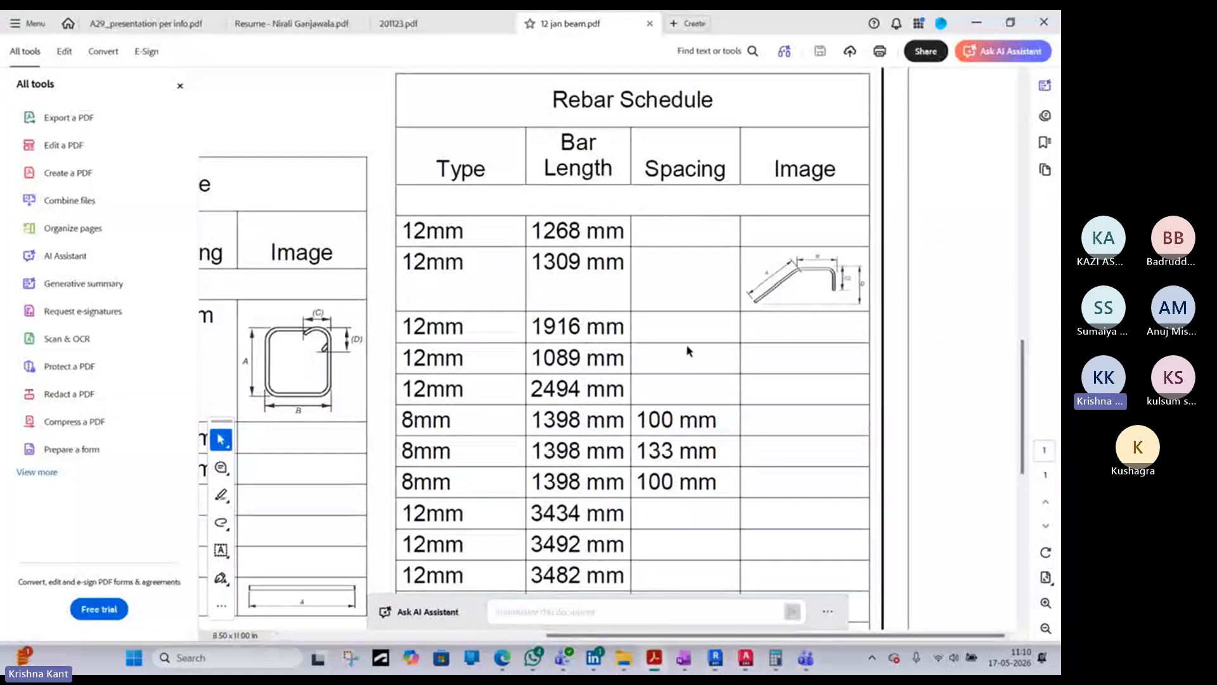
pyautogui.scroll(3, 685, 349)
pyautogui.scroll(6, 684, 344)
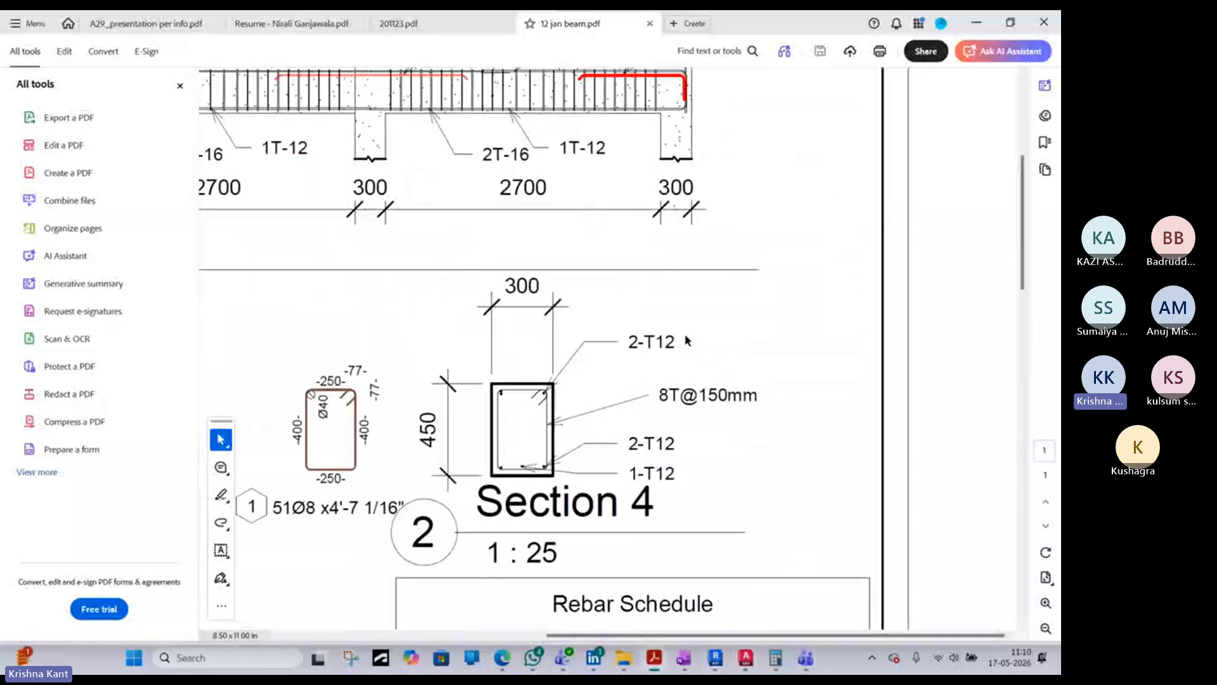
pyautogui.keyDown('ctrl'); pyautogui.scroll(2, 577, 329); pyautogui.keyUp('ctrl')
pyautogui.moveTo(577, 329); pyautogui.dragTo(671, 305, button='middle')
pyautogui.keyDown('ctrl'); pyautogui.scroll(-1, 660, 299); pyautogui.keyUp('ctrl')
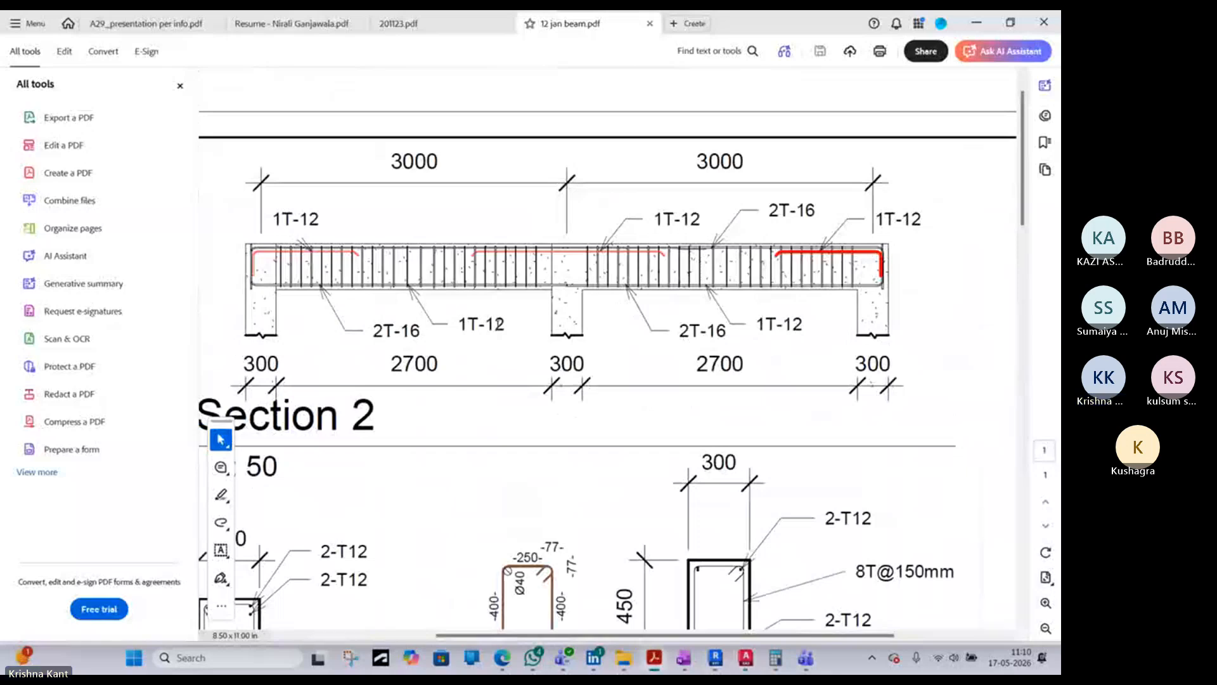
# - Switch to File Explorer and open the BIM portfolio PDF from the MY FILE KK folder
pyautogui.click(242, 671)
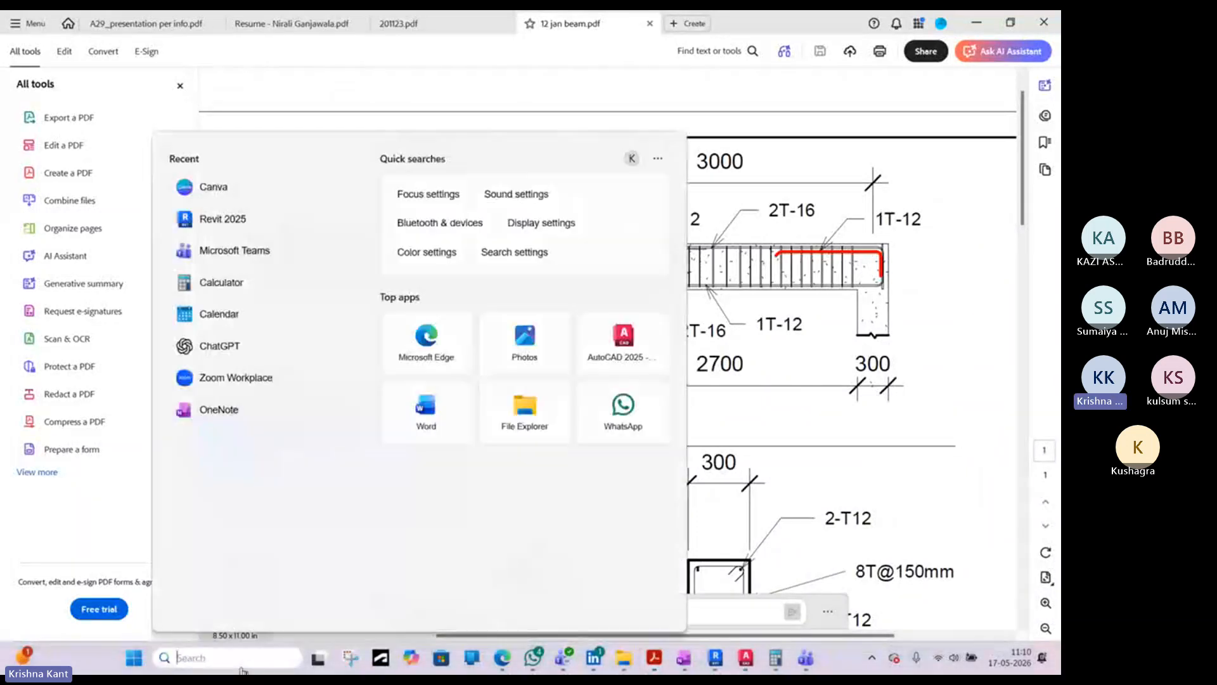
pyautogui.click(624, 658)
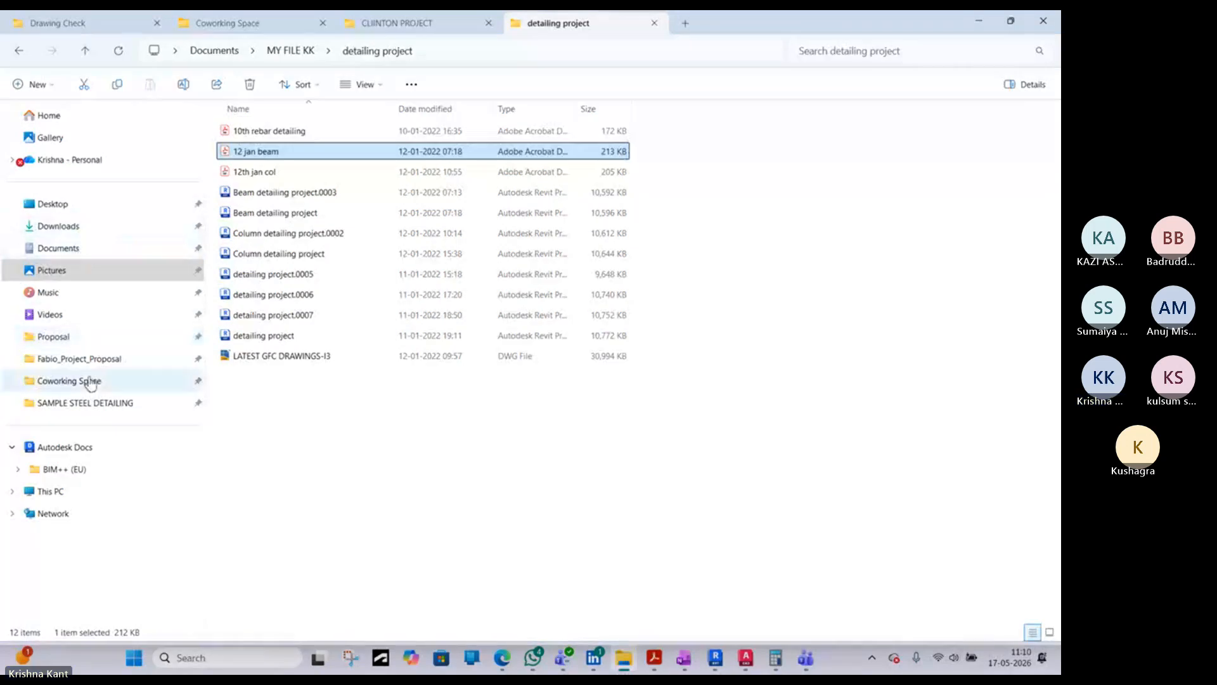
pyautogui.click(72, 403)
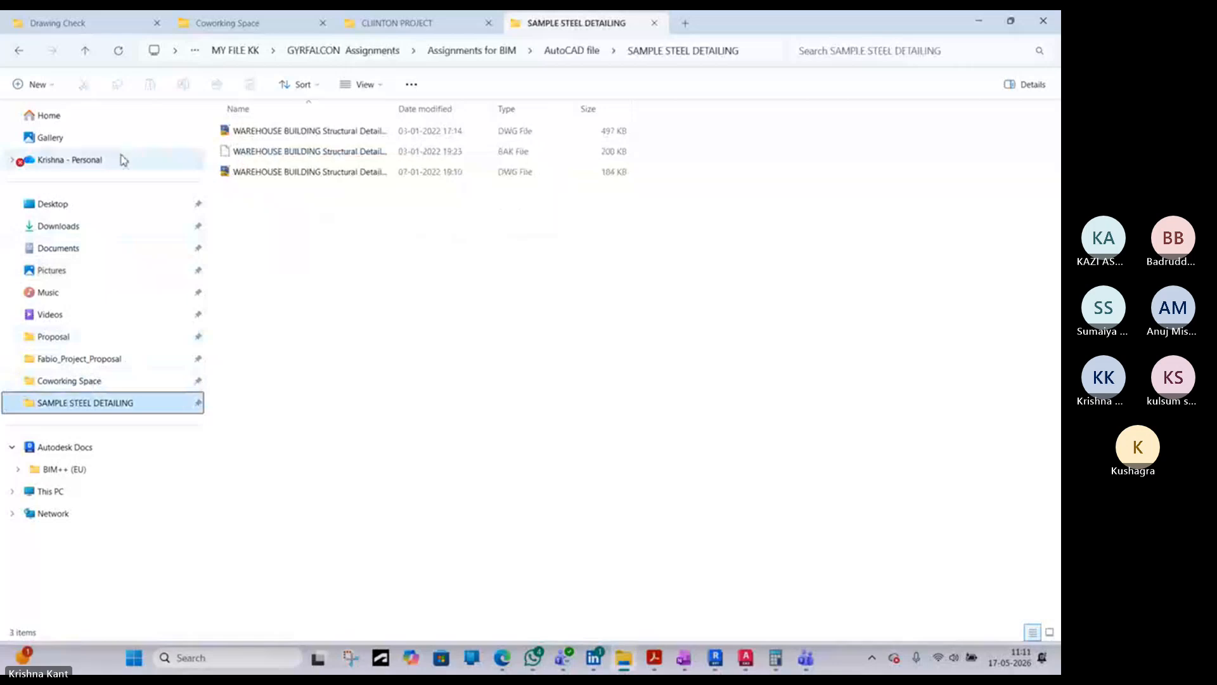
pyautogui.click(19, 53)
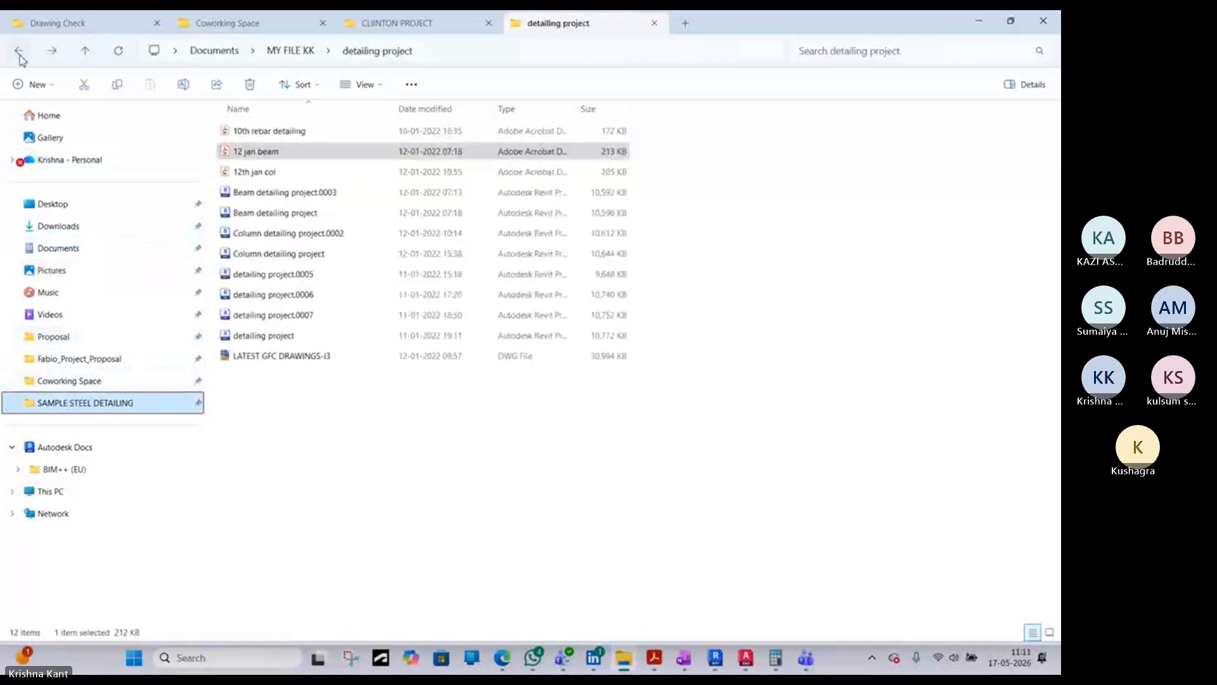
pyautogui.click(20, 53)
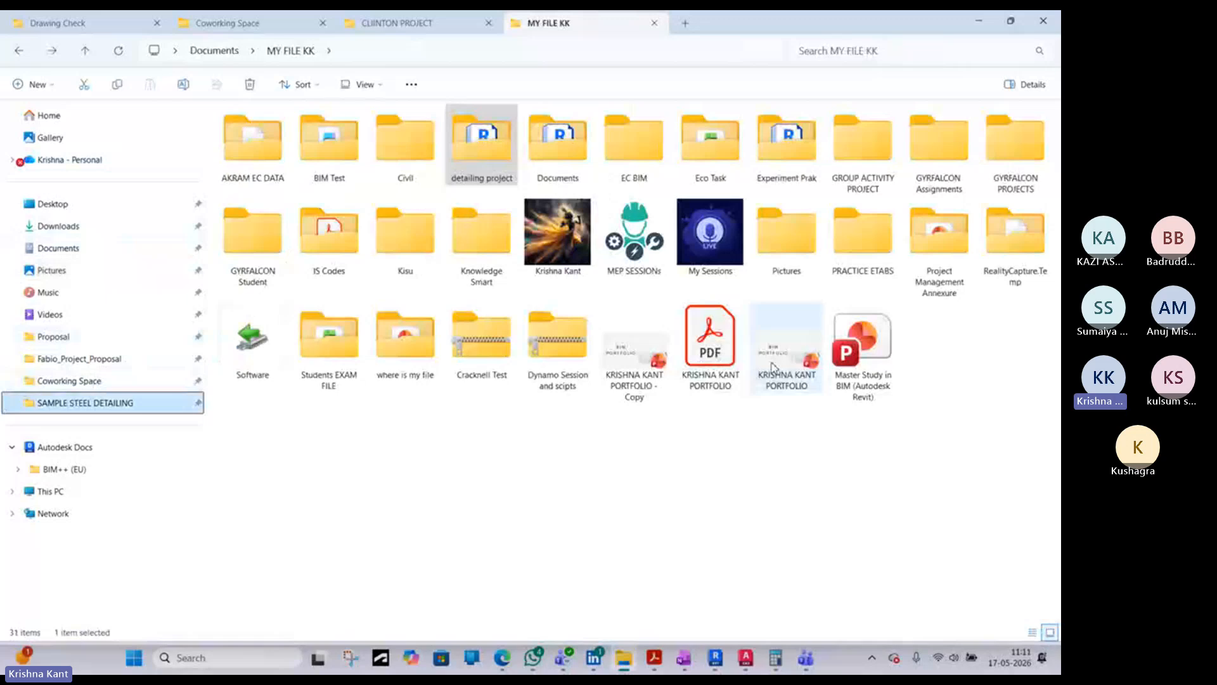
pyautogui.click(727, 361)
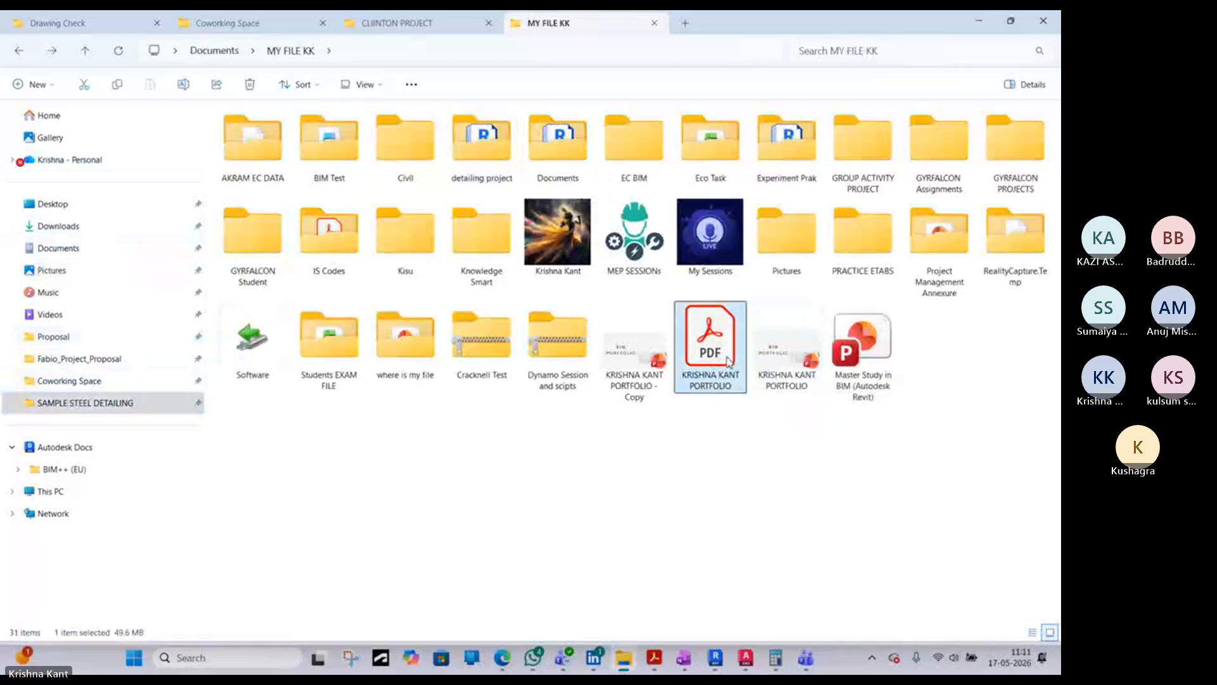
pyautogui.doubleClick(728, 361)
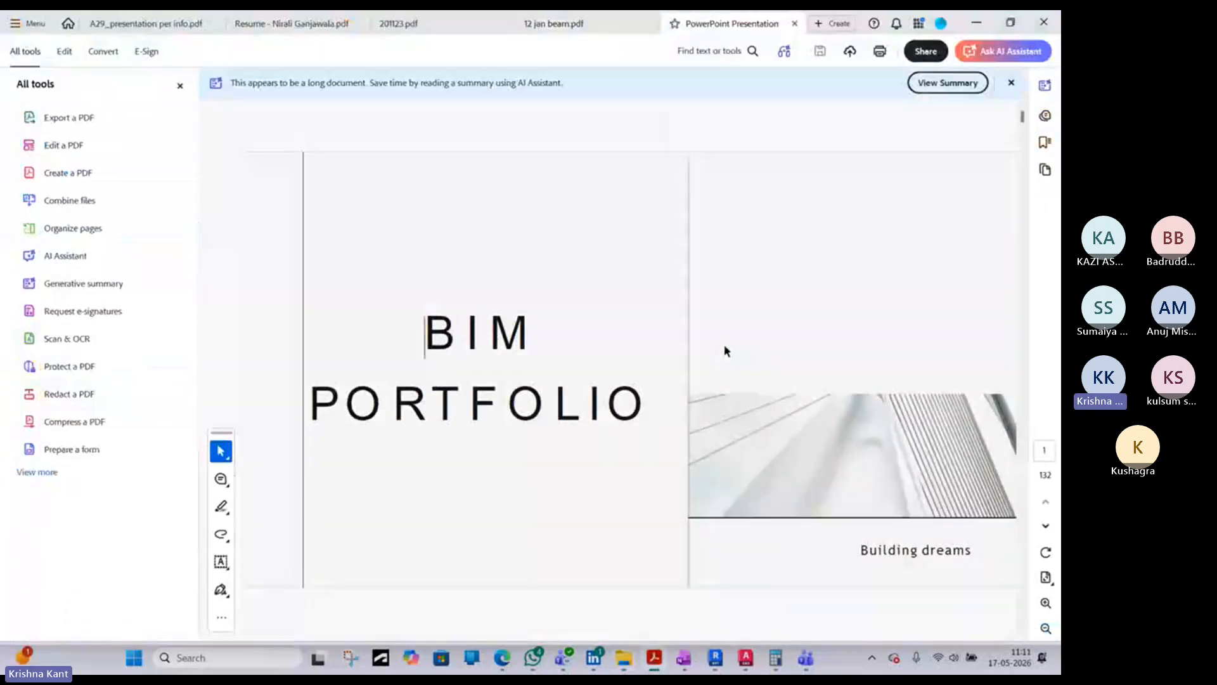
# - Examine the first portfolio project's floor plans and its foundation and column rebar details with the footing schedule
pyautogui.scroll(-5, 728, 359)
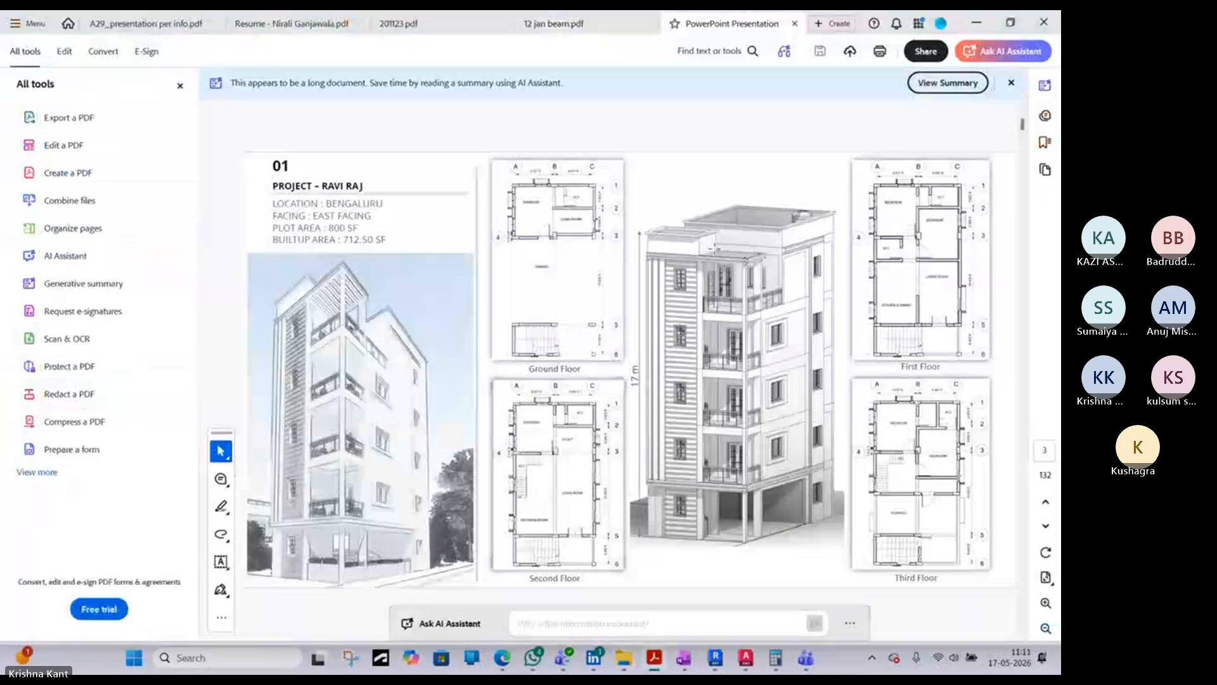
pyautogui.scroll(-6, 694, 289)
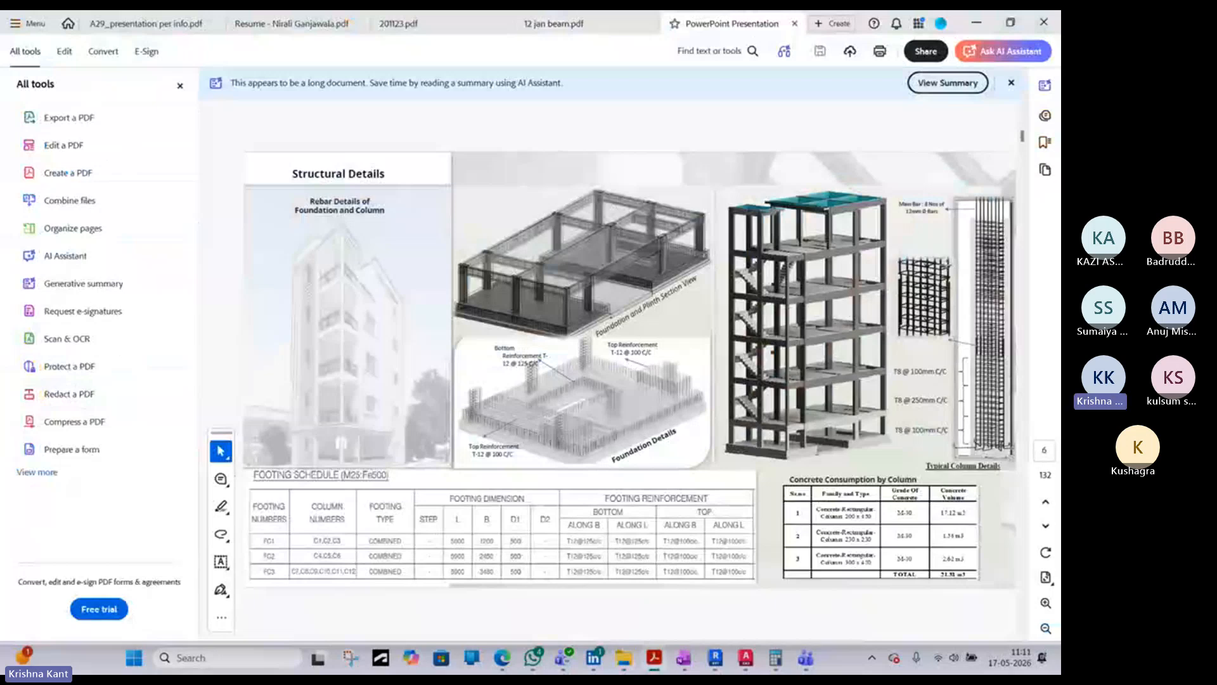
pyautogui.keyDown('ctrl'); pyautogui.scroll(2, 957, 326); pyautogui.keyUp('ctrl')
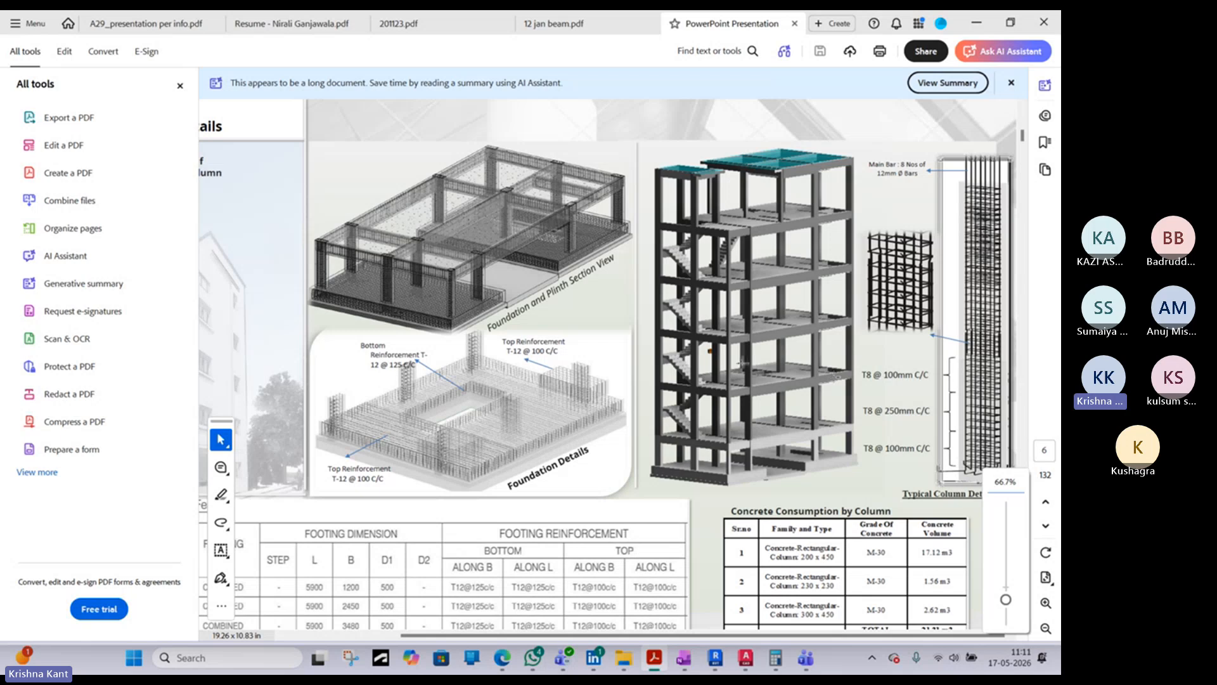
# - Skim the portfolio's clash detection, building elevation, pool, water feature, and Layouts and 3D pages
pyautogui.scroll(-10, 744, 362)
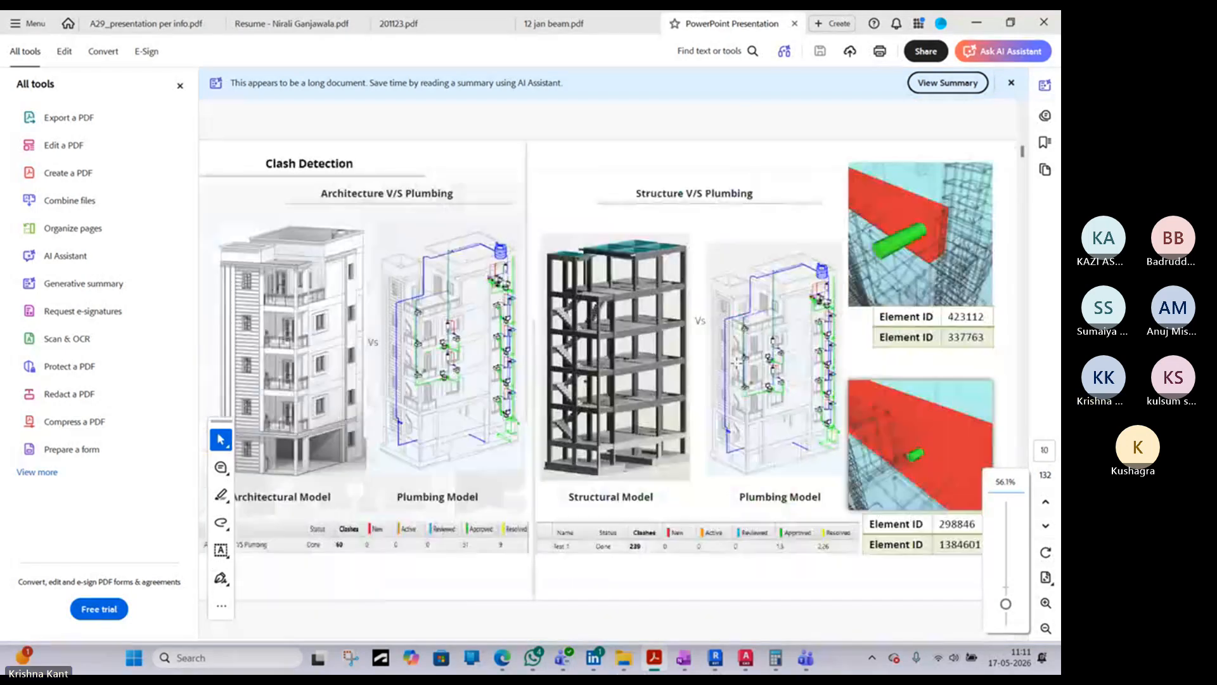
pyautogui.scroll(-15, 736, 362)
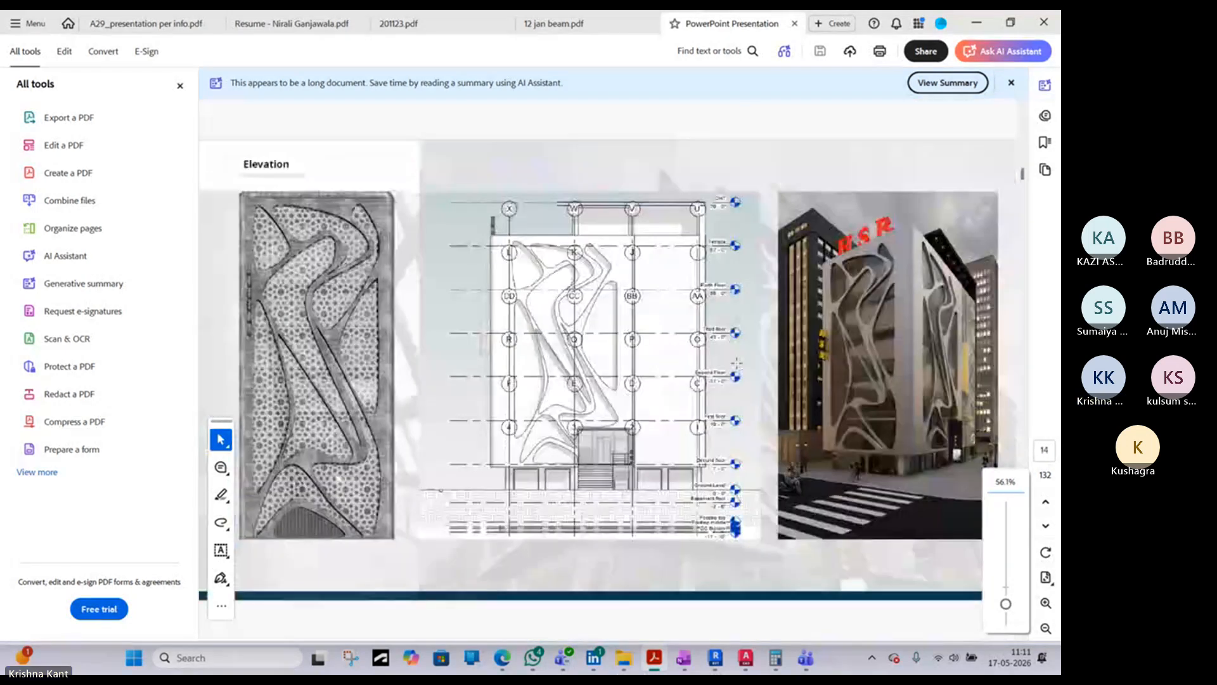
pyautogui.scroll(-2, 736, 363)
pyautogui.scroll(2, 736, 362)
pyautogui.scroll(-2, 735, 361)
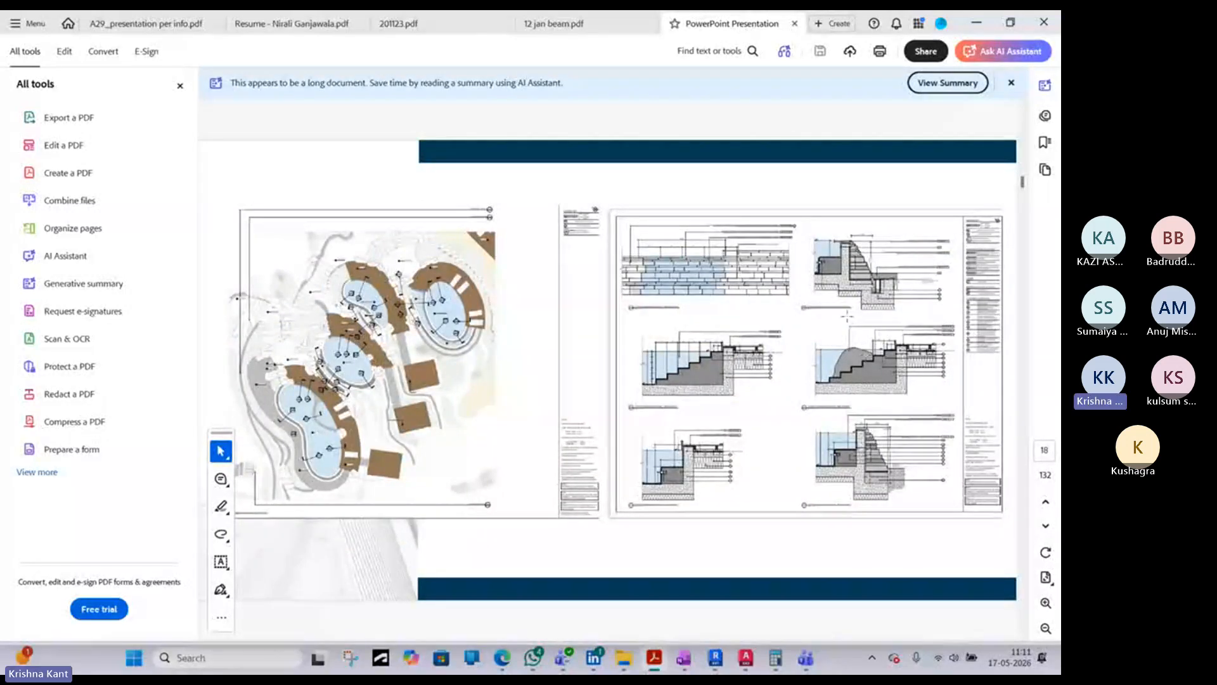
pyautogui.scroll(-6, 799, 346)
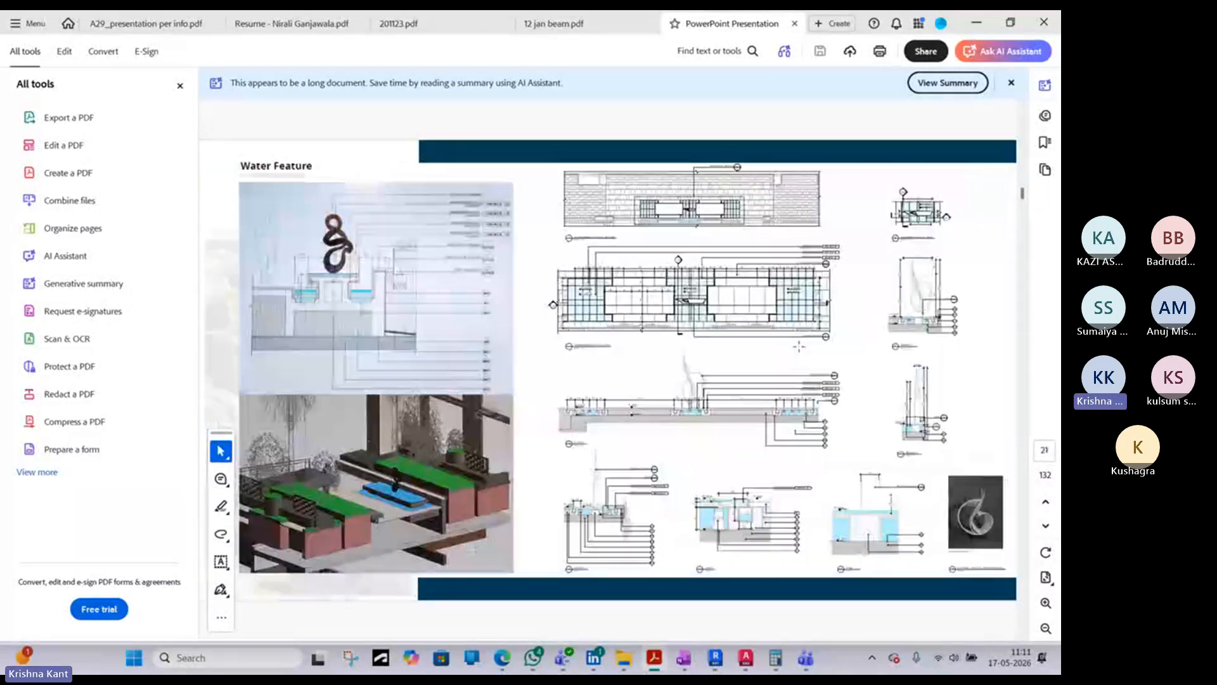
pyautogui.scroll(-10, 609, 370)
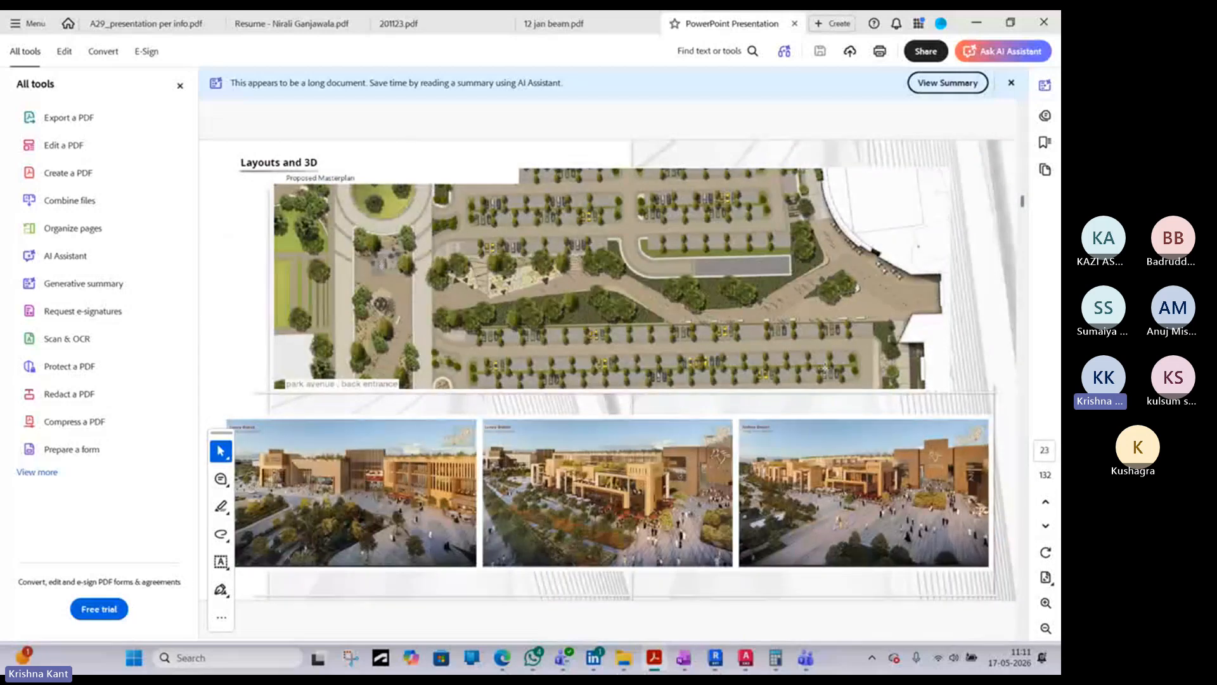
# - Review the Reliance Mall project information, facade details, structural tables, electrical schedules, HVAC layout and execution plan
pyautogui.scroll(-6, 609, 370)
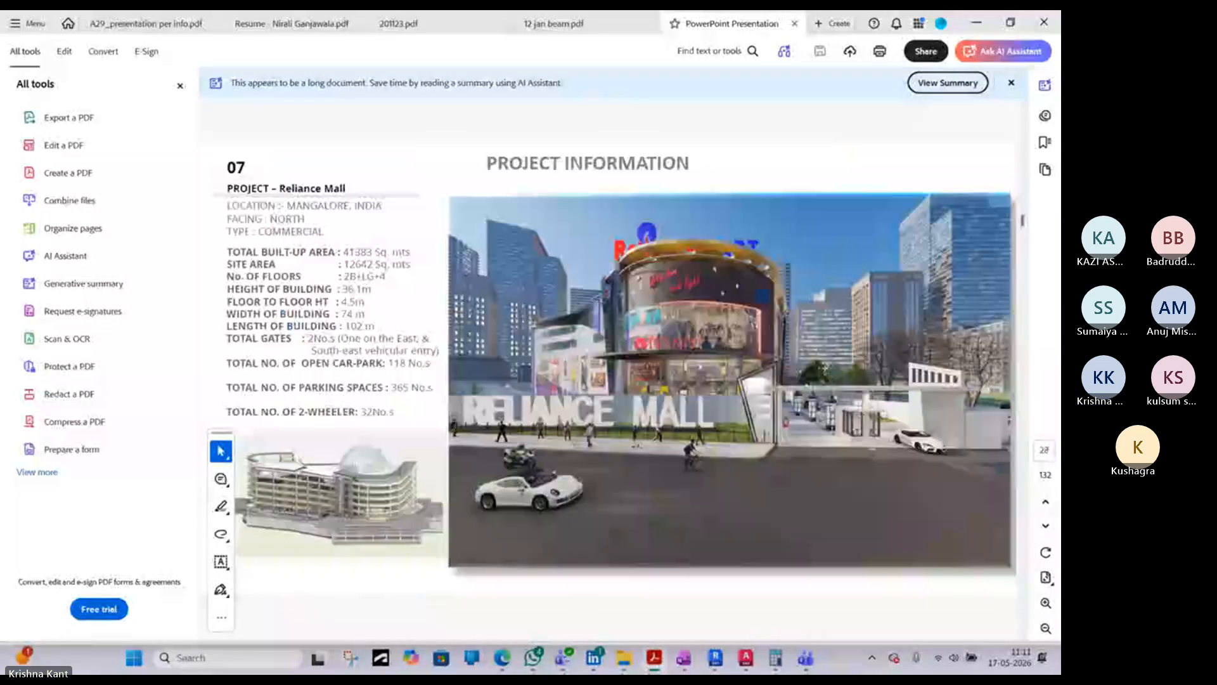
pyautogui.scroll(-10, 608, 369)
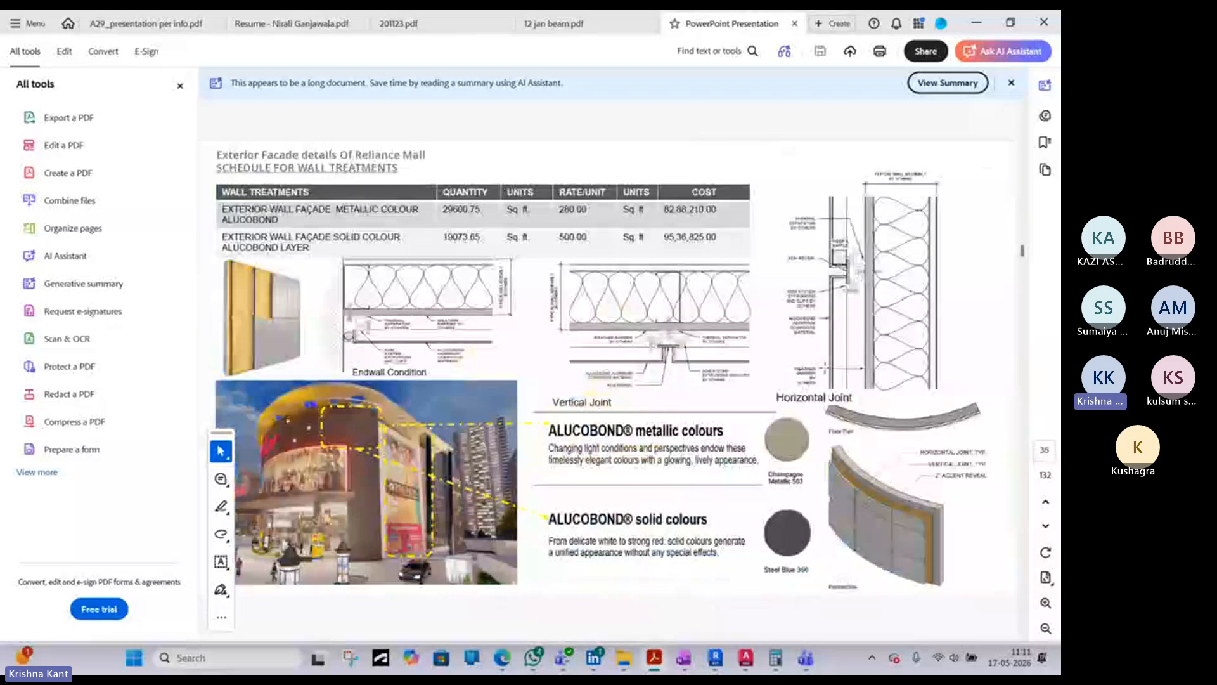
pyautogui.scroll(-3, 824, 367)
pyautogui.scroll(-6, 824, 368)
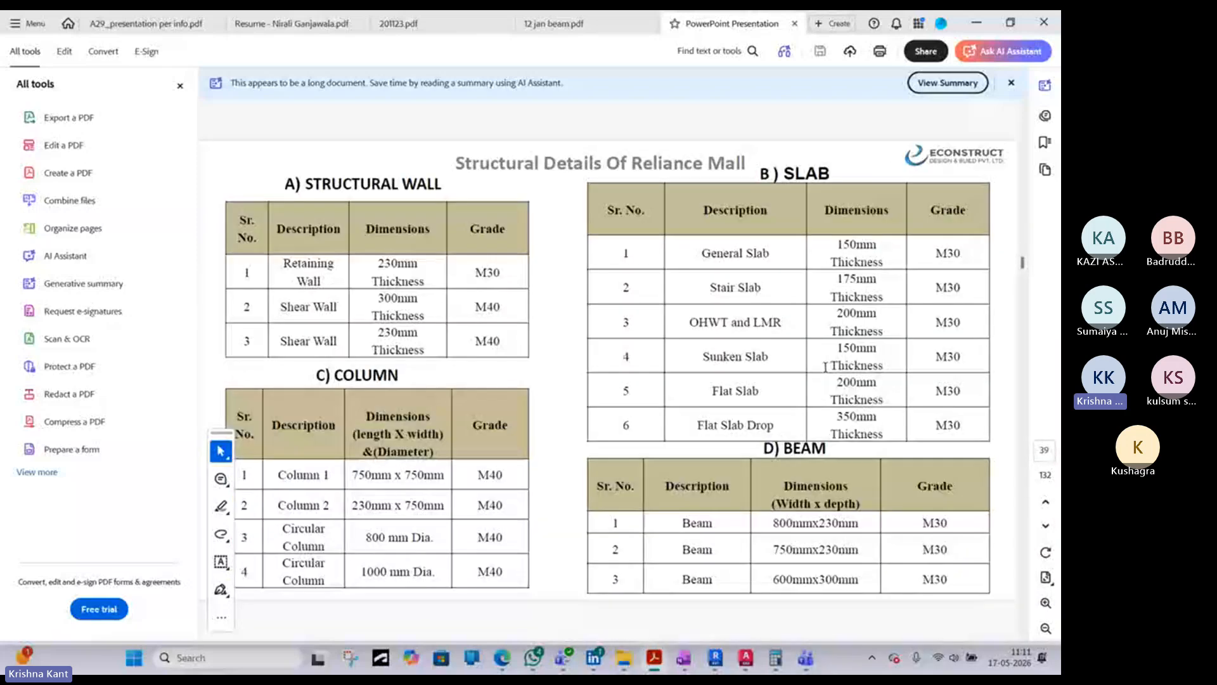
pyautogui.scroll(-9, 834, 378)
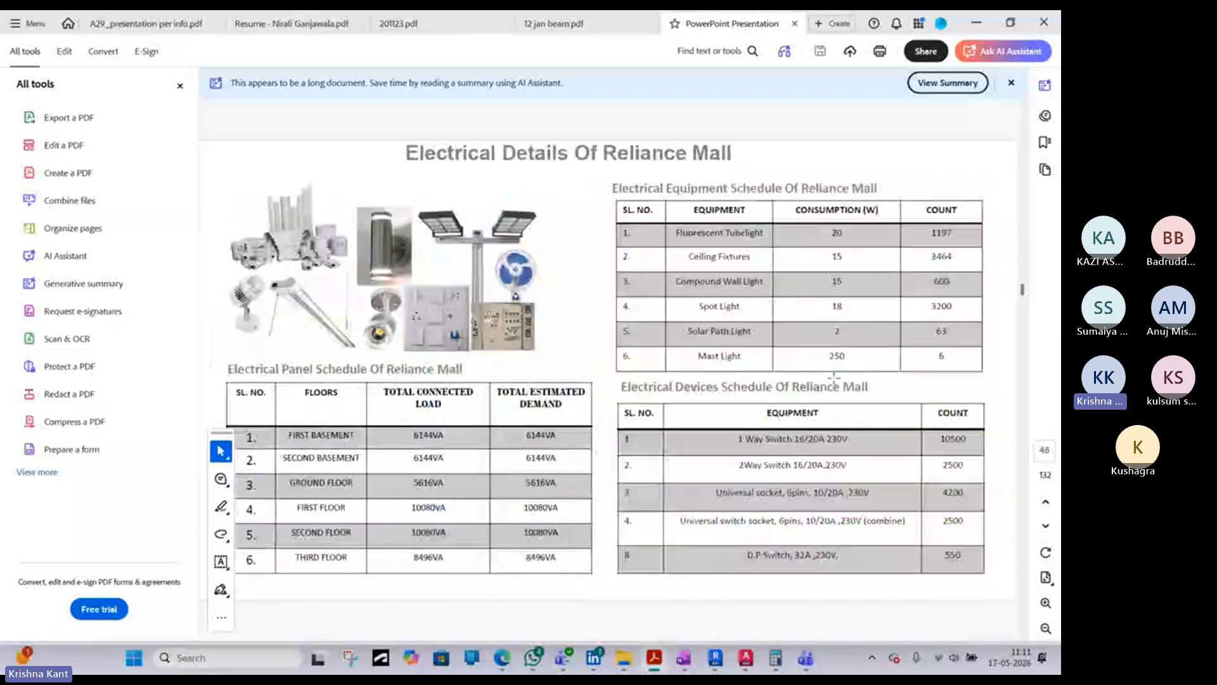
pyautogui.scroll(9, 834, 378)
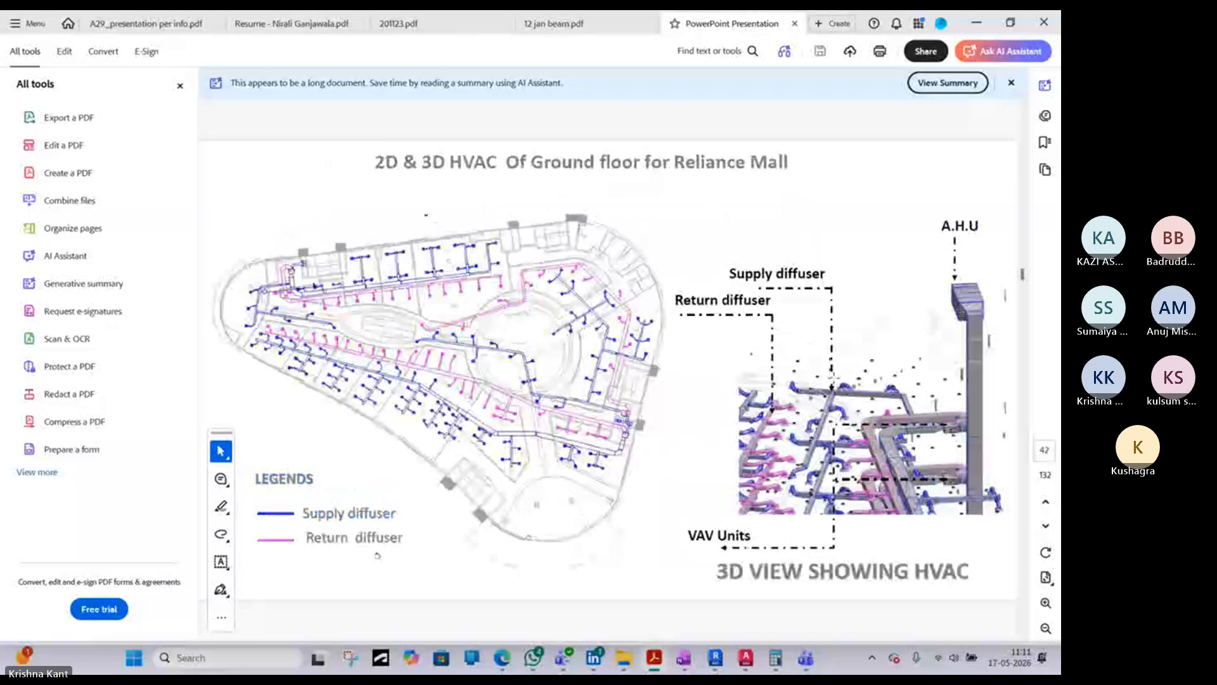
pyautogui.scroll(-12, 832, 376)
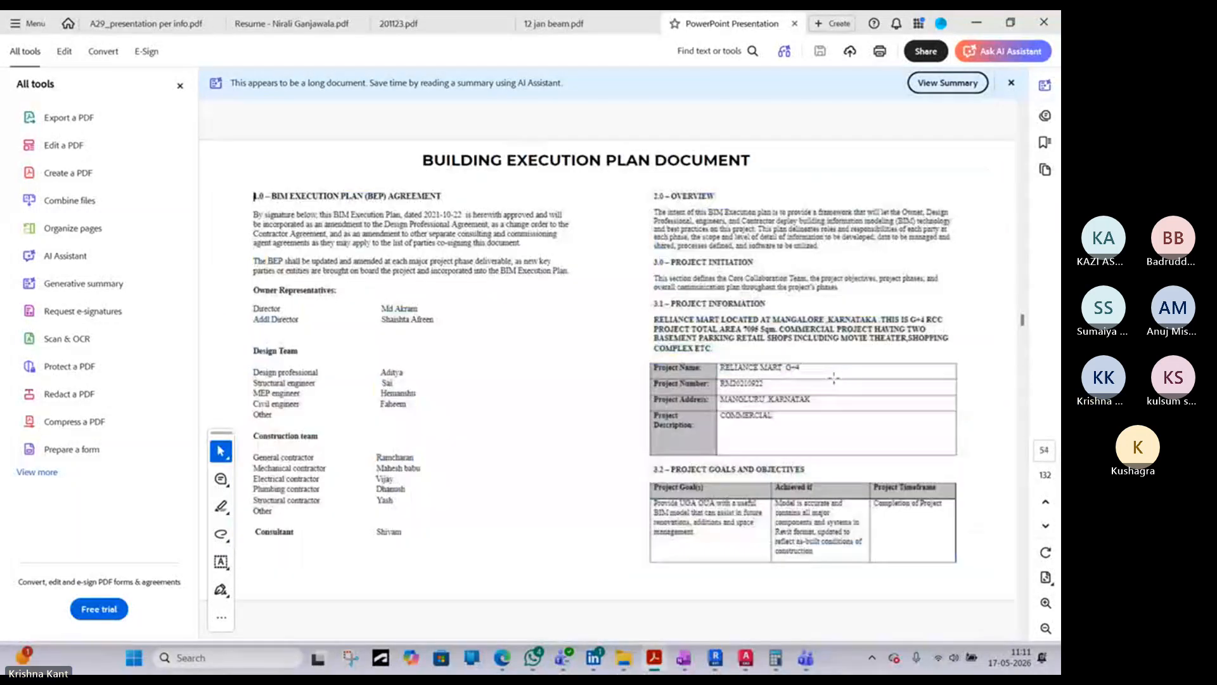
# - Look through the residential project's basement and podium level plans and its 2BHK apartment types A, B and C
pyautogui.scroll(1, 833, 376)
pyautogui.scroll(-12, 832, 376)
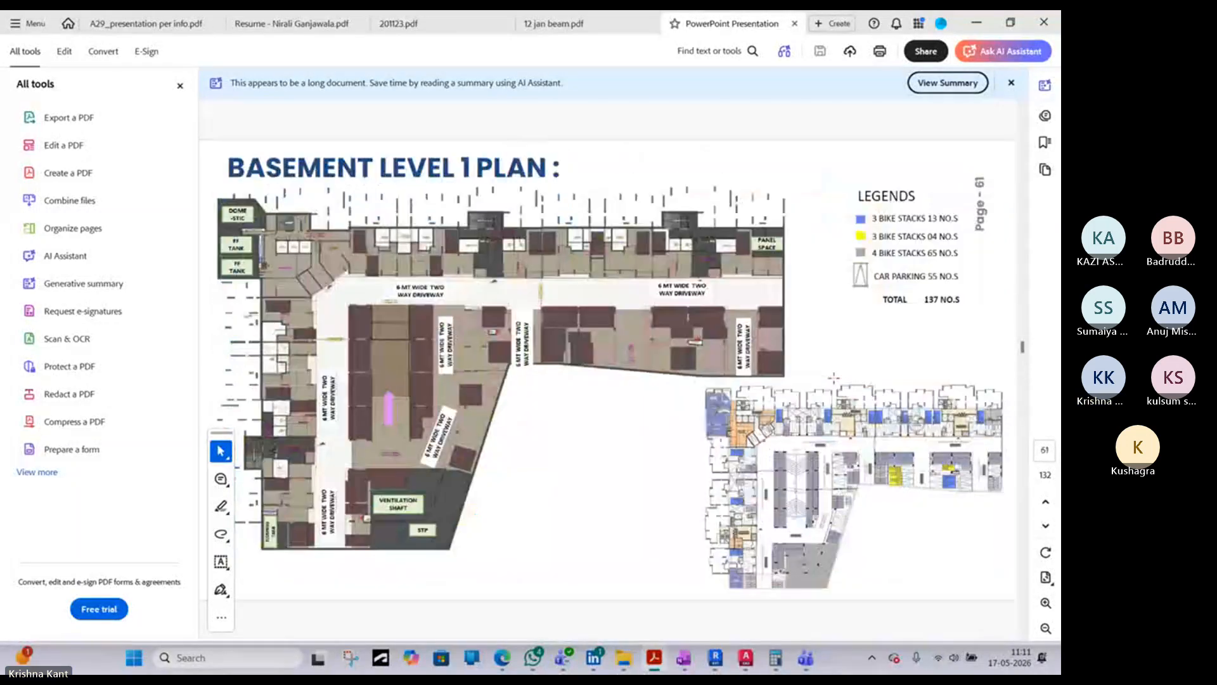
pyautogui.scroll(-10, 832, 375)
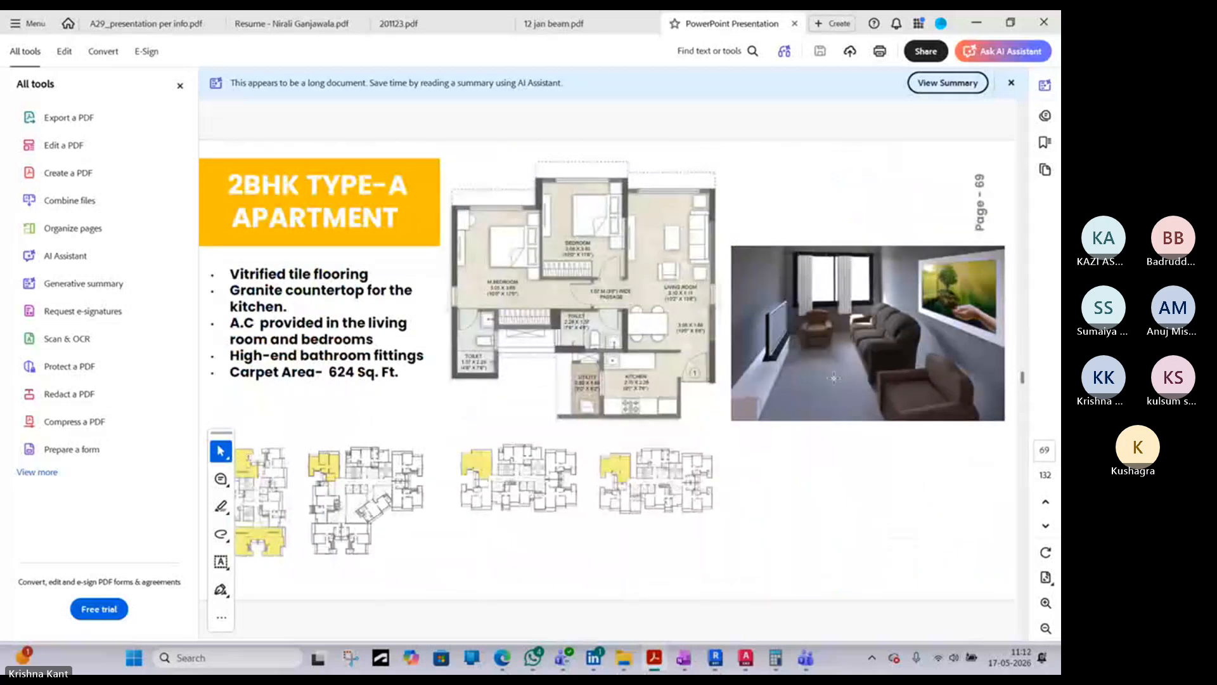
pyautogui.scroll(-1, 1025, 394)
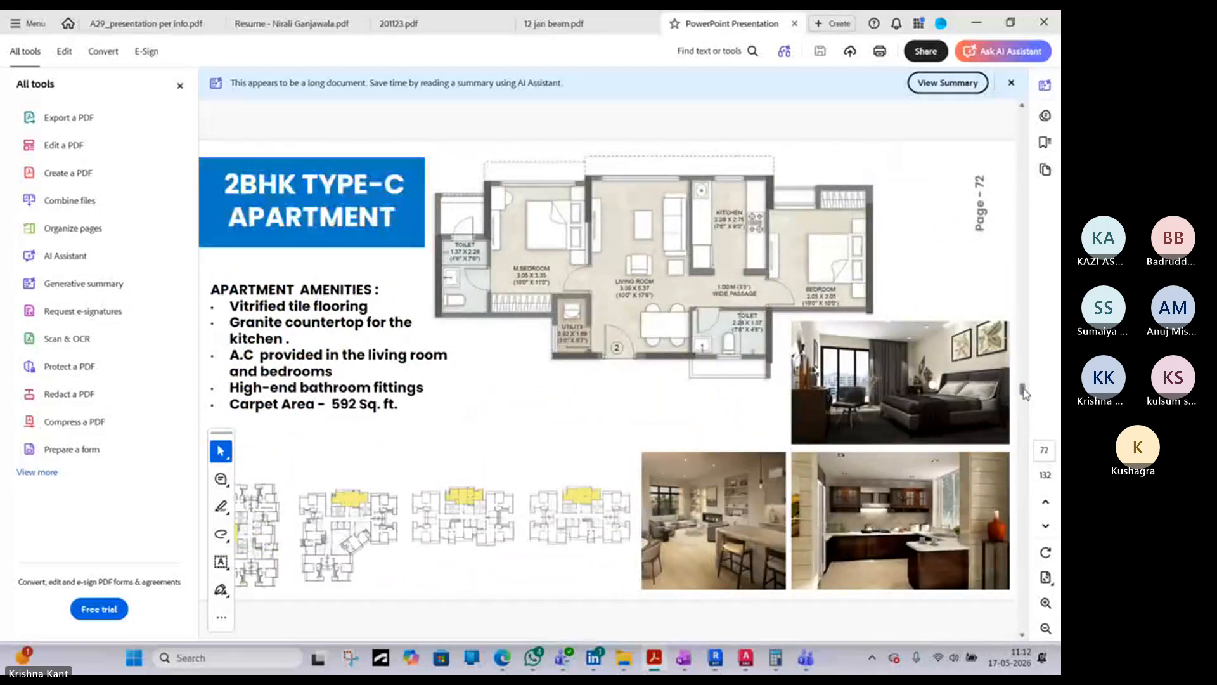
pyautogui.scroll(5, 1023, 256)
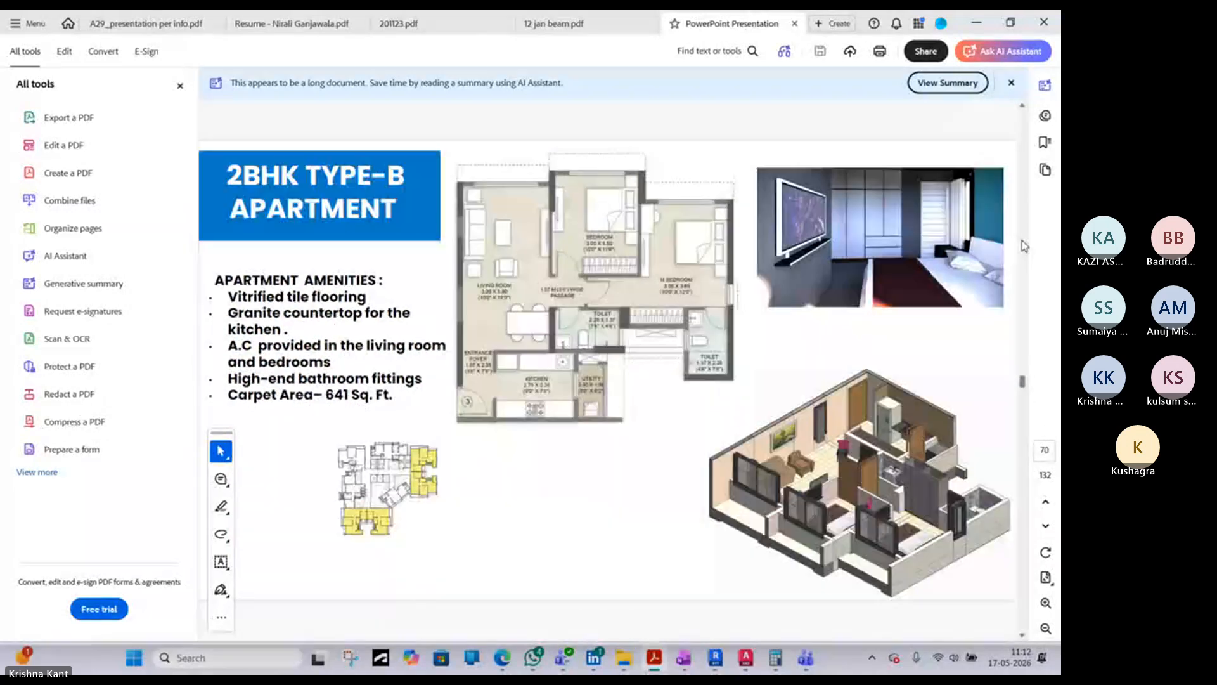
pyautogui.scroll(4, 1025, 243)
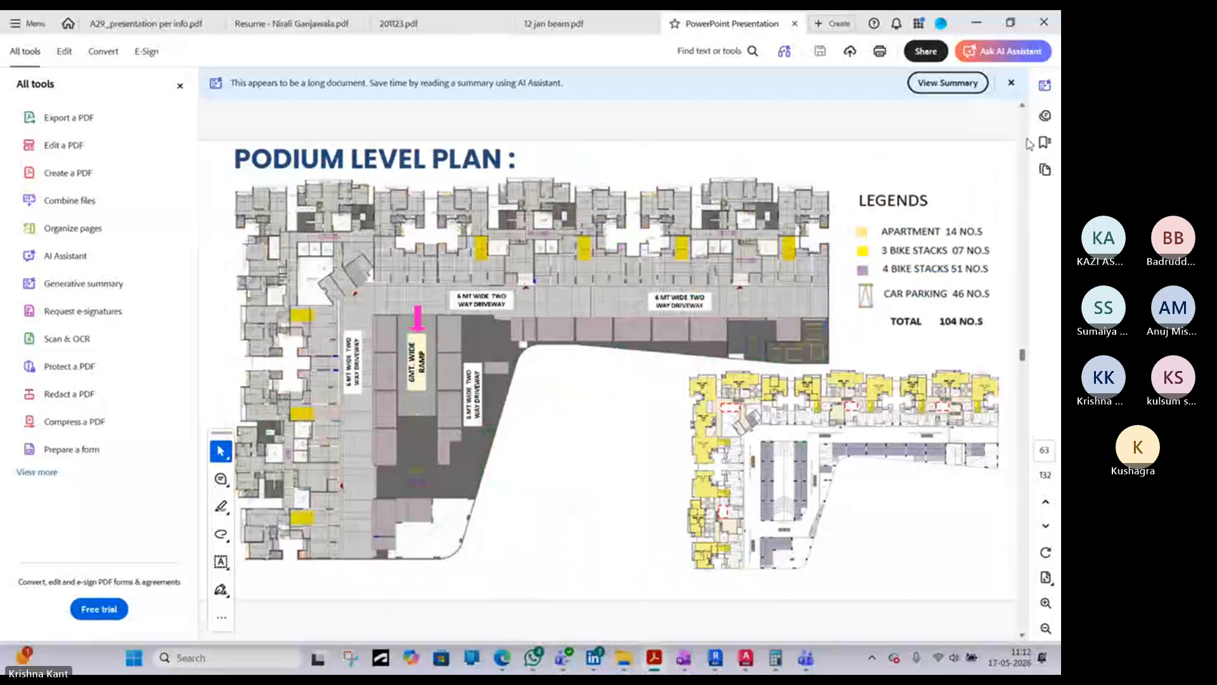
# - Return to the portfolio's early pages and review the plumbing details, Timeliner stages, and HSR 3D views and floor plans
pyautogui.moveTo(1023, 354); pyautogui.dragTo(1023, 157)
pyautogui.moveTo(1020, 145); pyautogui.dragTo(1020, 141)
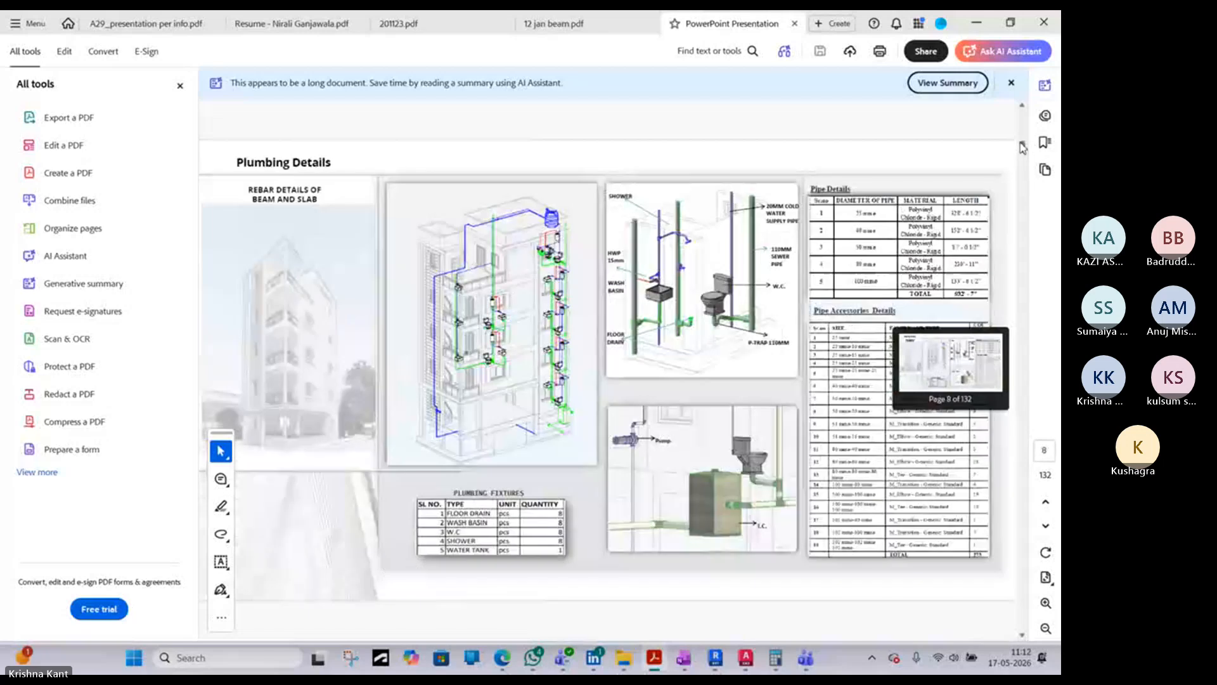
pyautogui.scroll(-2, 648, 438)
pyautogui.scroll(-10, 651, 437)
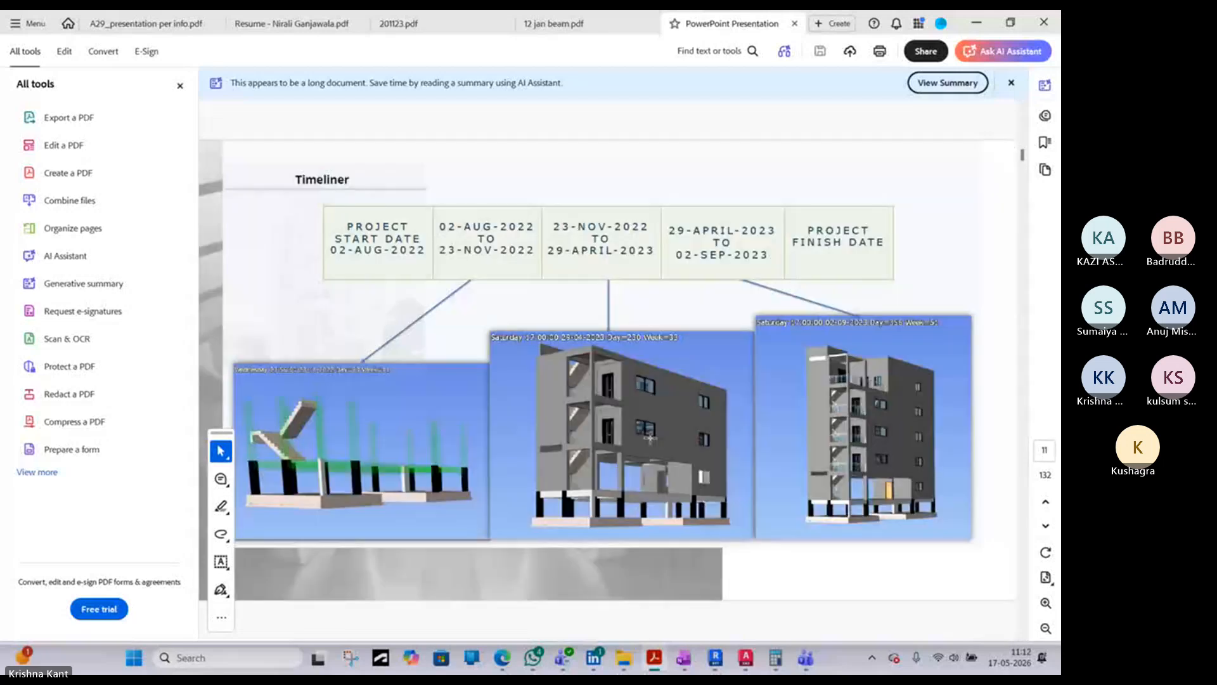
pyautogui.scroll(-3, 651, 439)
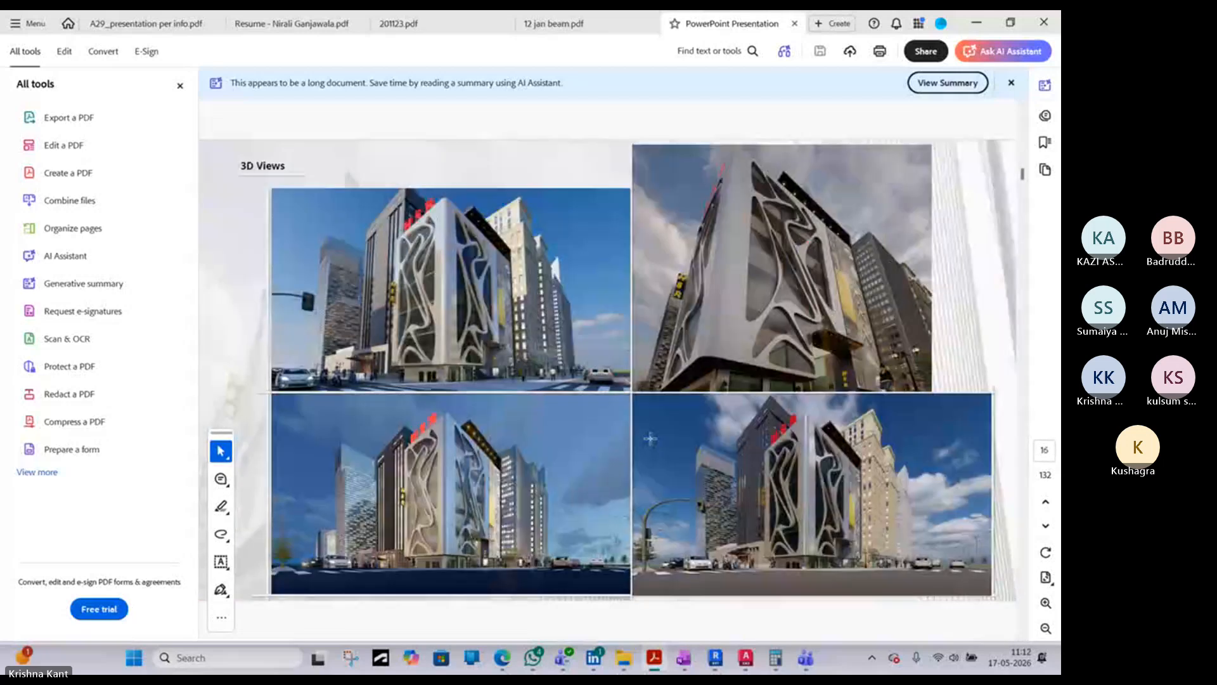
pyautogui.scroll(4, 651, 439)
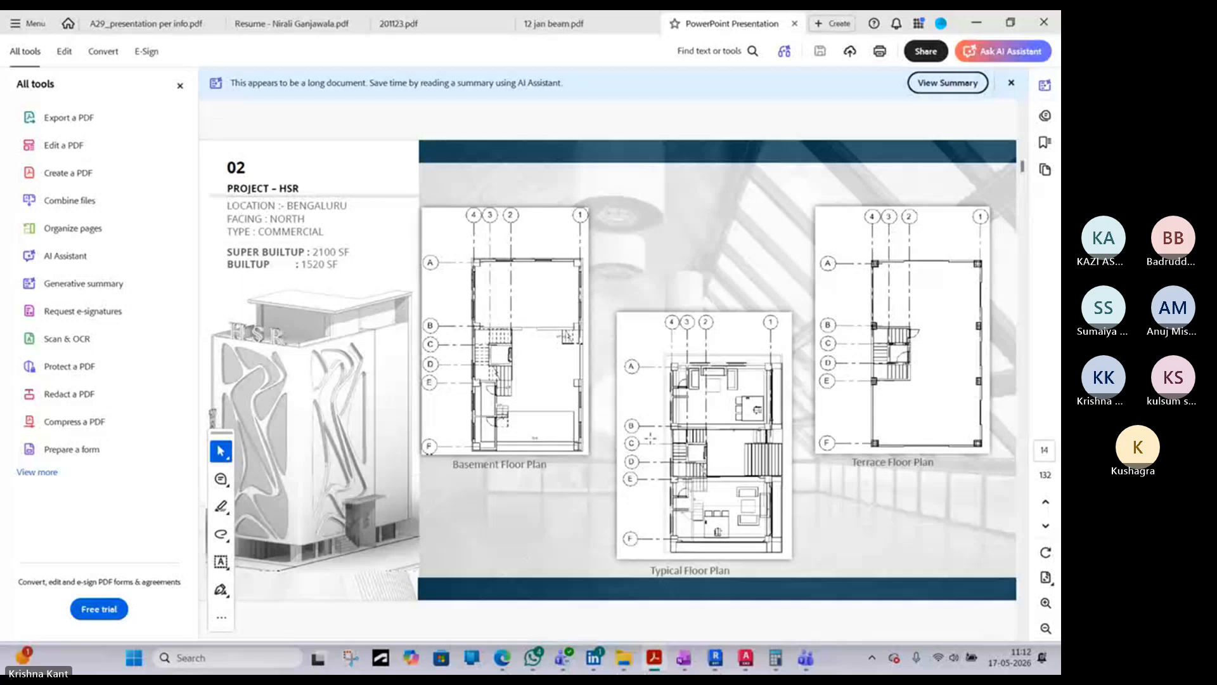
# - Go back to the Structural Details pages and compare the foundation and column rebar with the beam and slab rebar details
pyautogui.scroll(15, 651, 438)
pyautogui.scroll(-2, 650, 438)
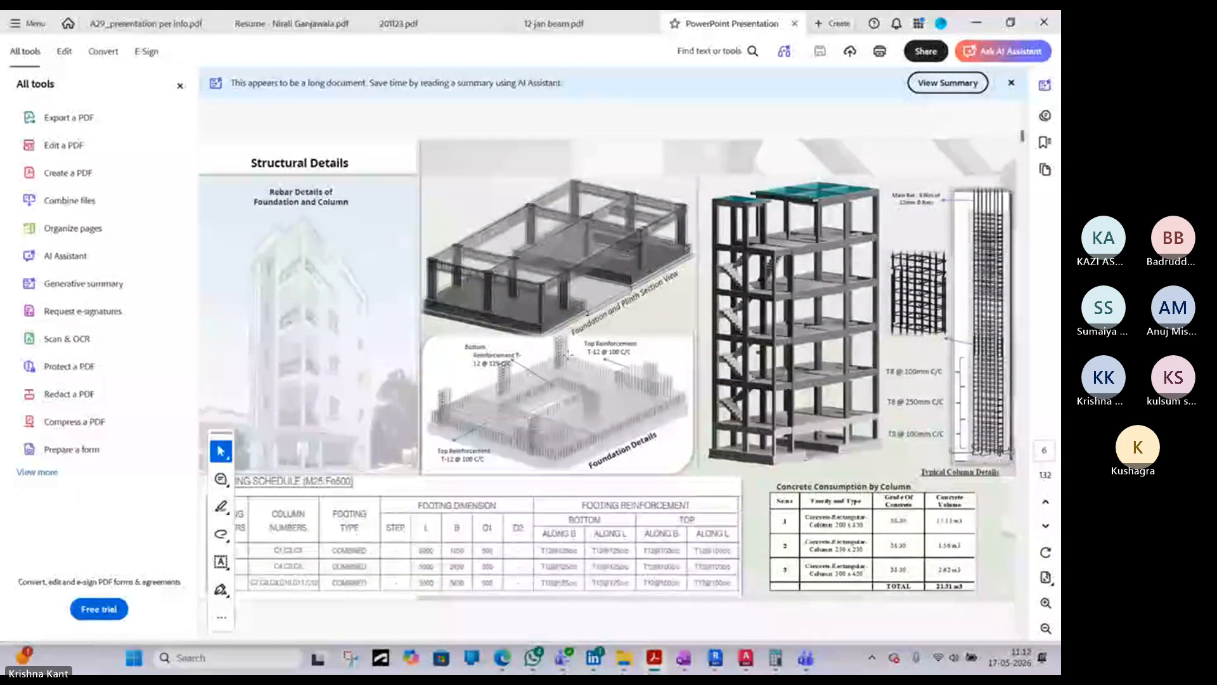
pyautogui.scroll(-2, 568, 354)
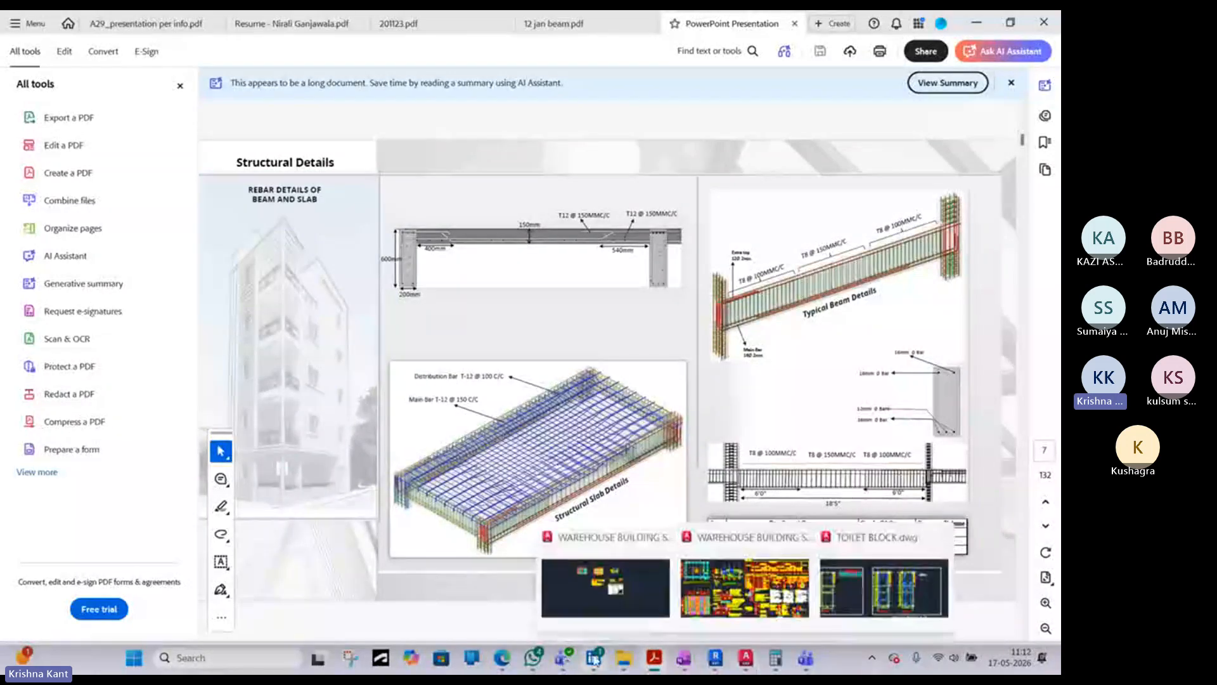
# - Check the beam section in 12 jan beam.pdf against the portfolio's Structural Details pages for foundation, column, beam and slab rebar
pyautogui.click(653, 661)
pyautogui.click(653, 662)
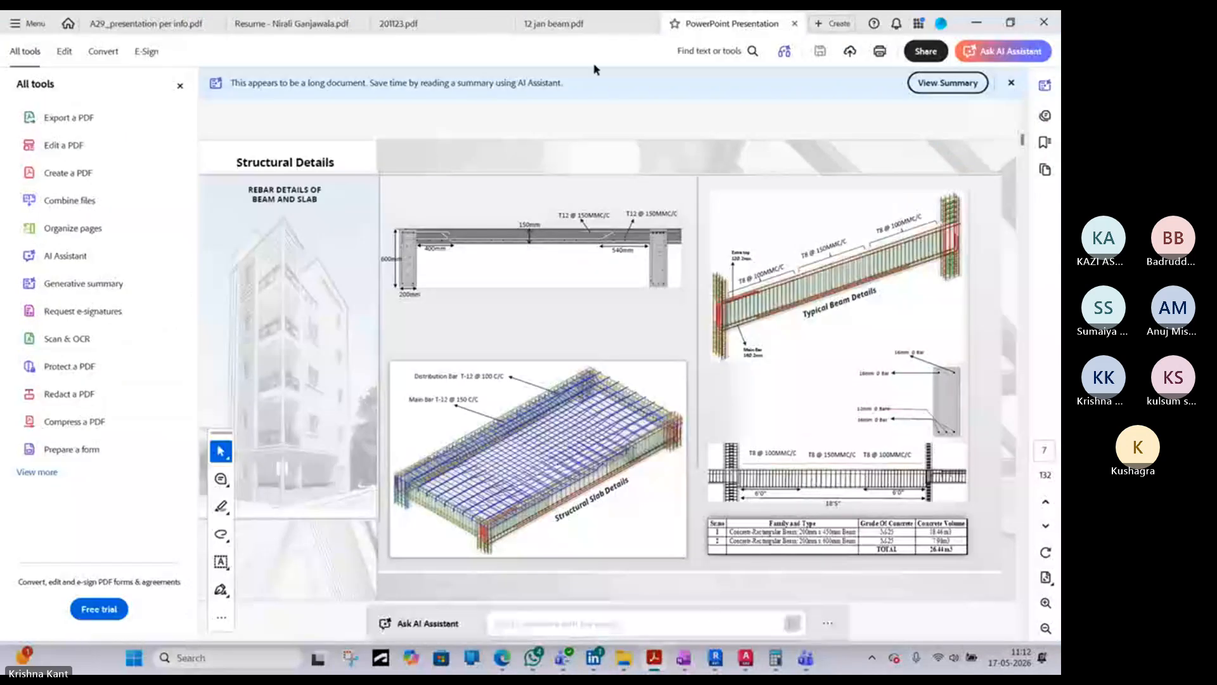
pyautogui.click(631, 24)
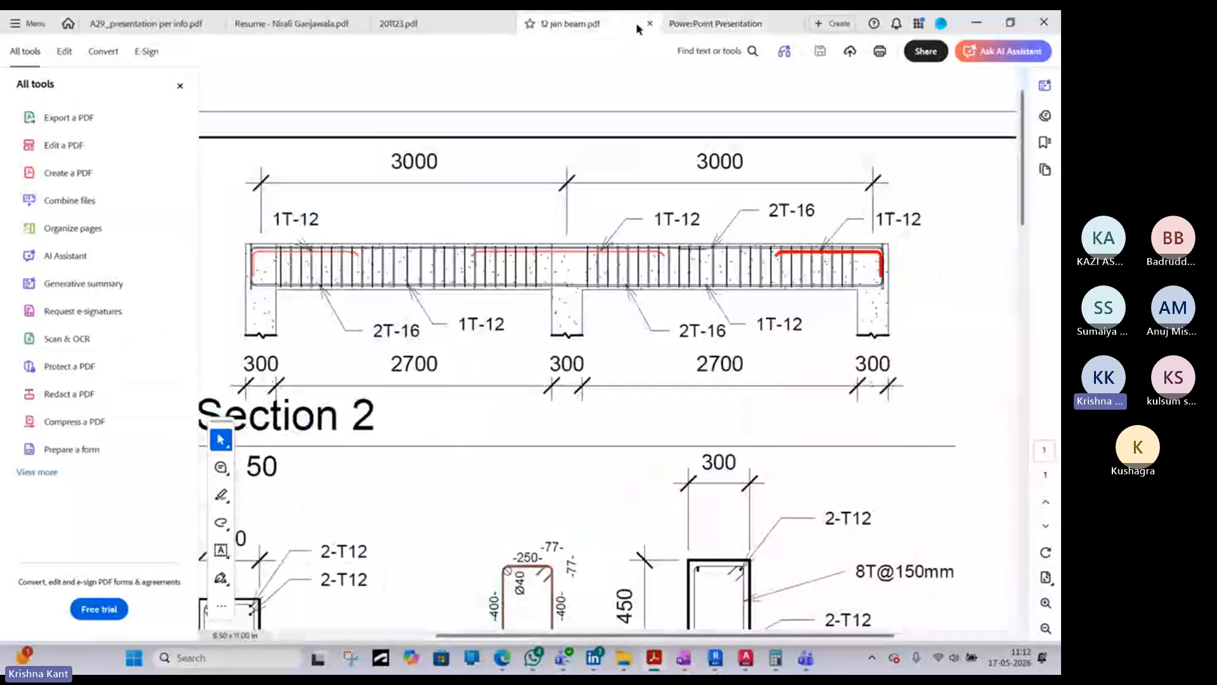
pyautogui.click(707, 23)
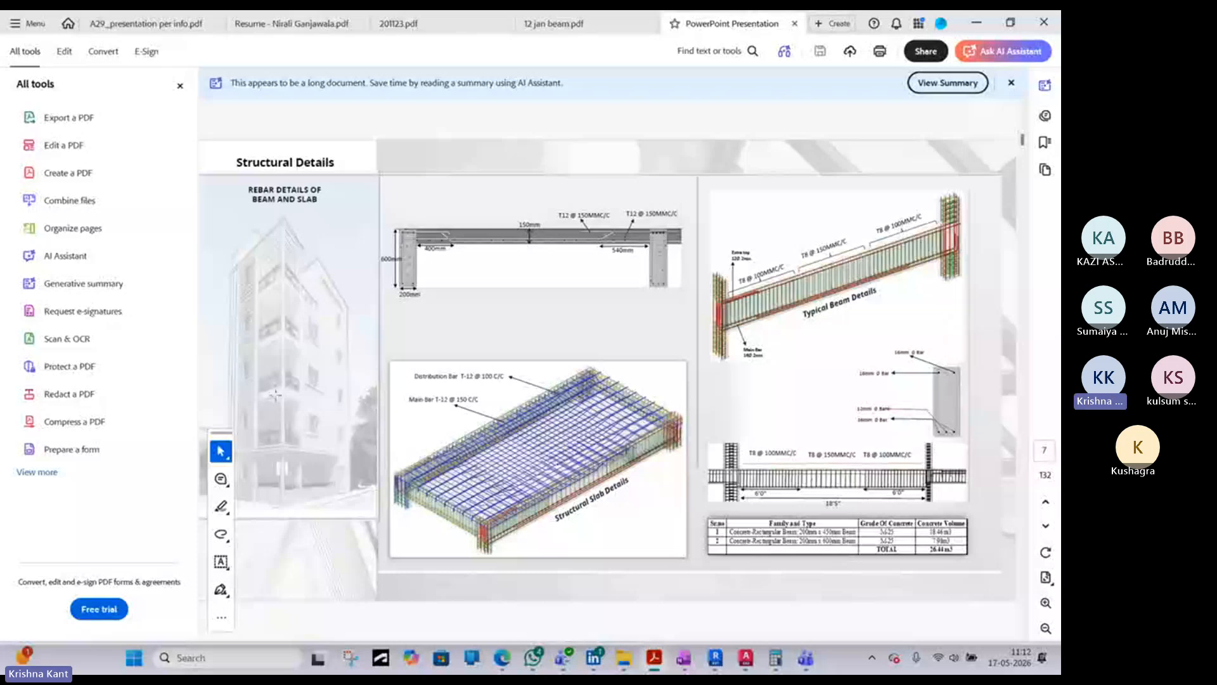
pyautogui.scroll(1, 283, 381)
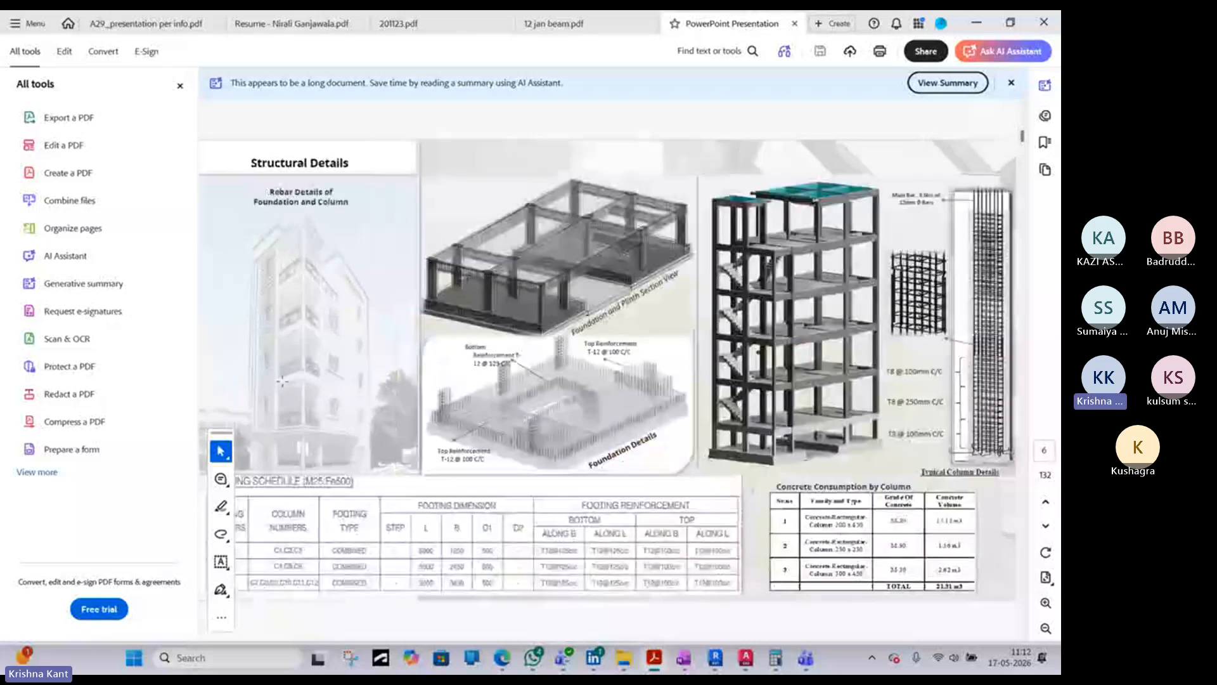
pyautogui.scroll(-1, 282, 380)
pyautogui.scroll(1, 282, 381)
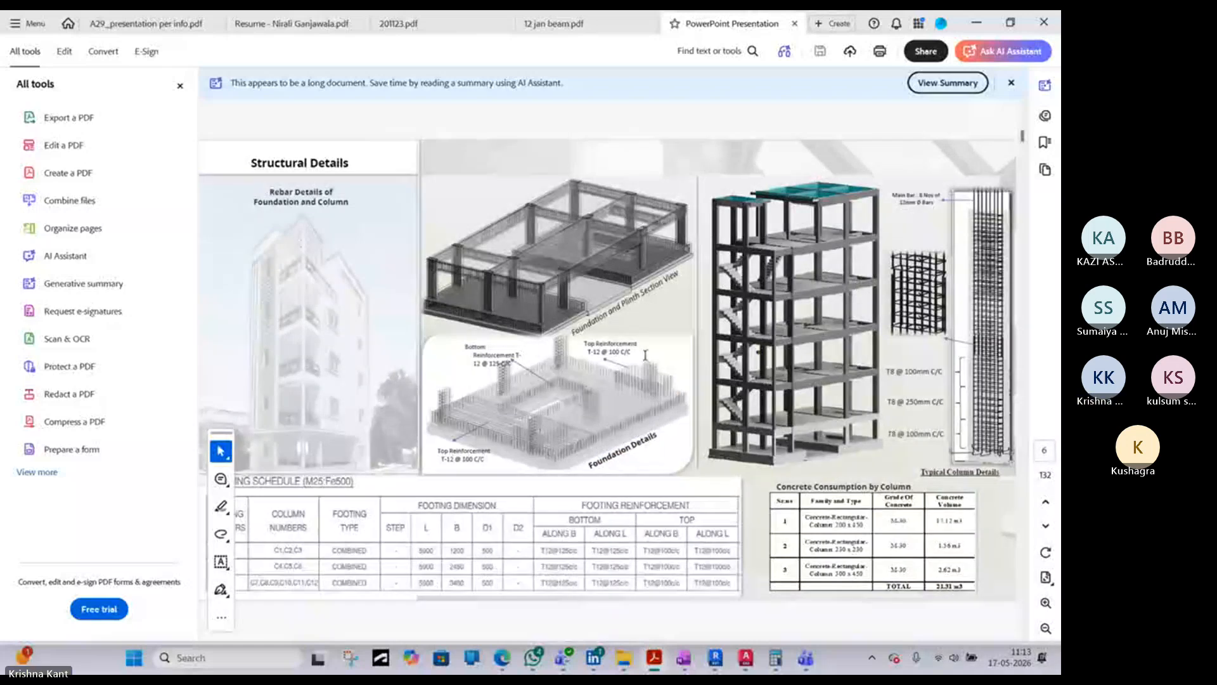
pyautogui.scroll(-2, 416, 332)
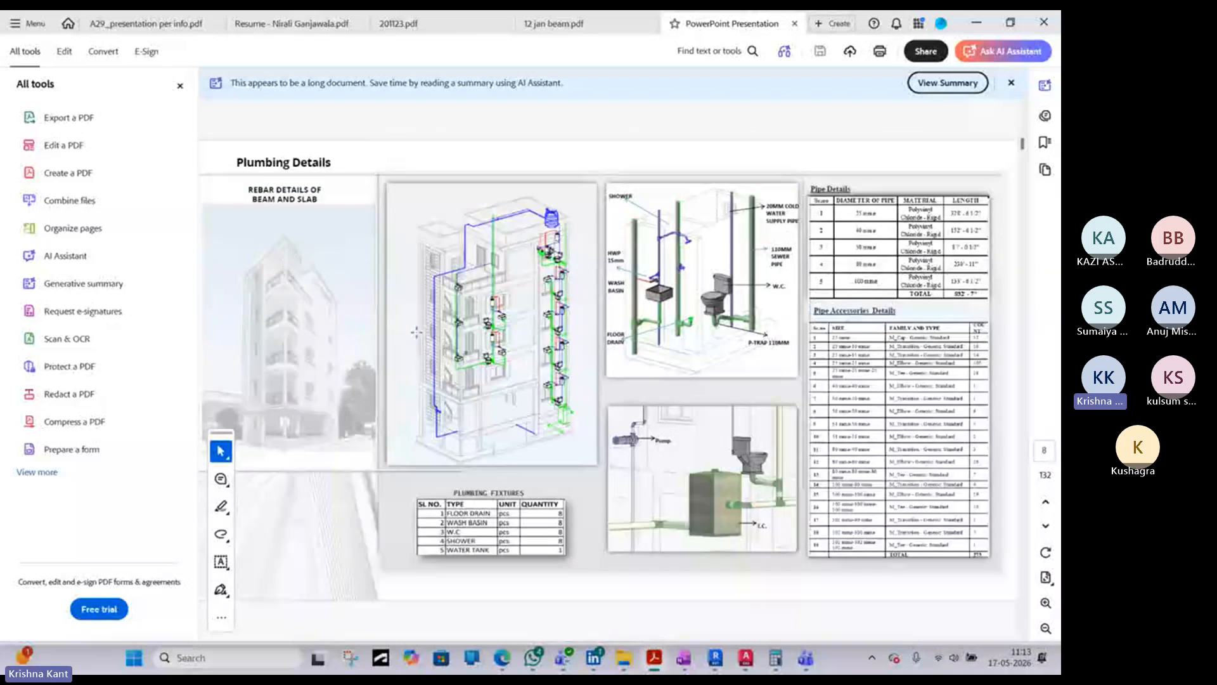
pyautogui.scroll(2, 416, 332)
pyautogui.scroll(1, 416, 332)
pyautogui.scroll(-2, 416, 332)
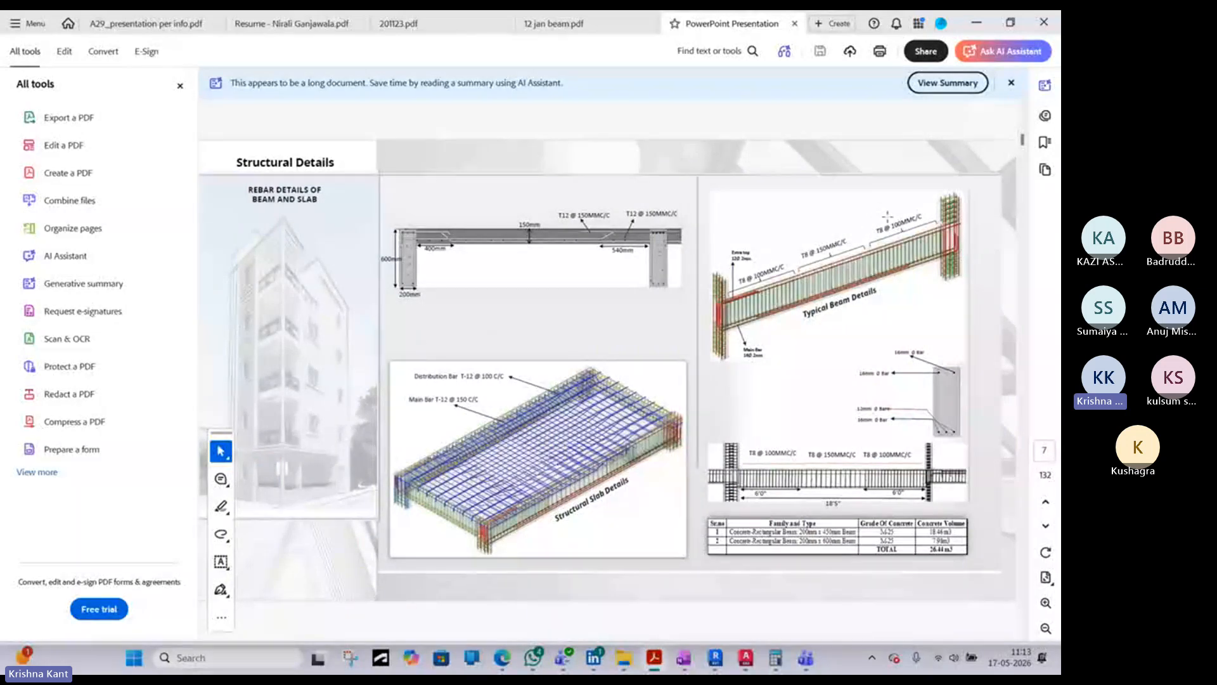
# - Switch to AutoCAD and look over the footing and column, beam and slab detail sheets in TOILET BLOCK.dwg
pyautogui.click(979, 21)
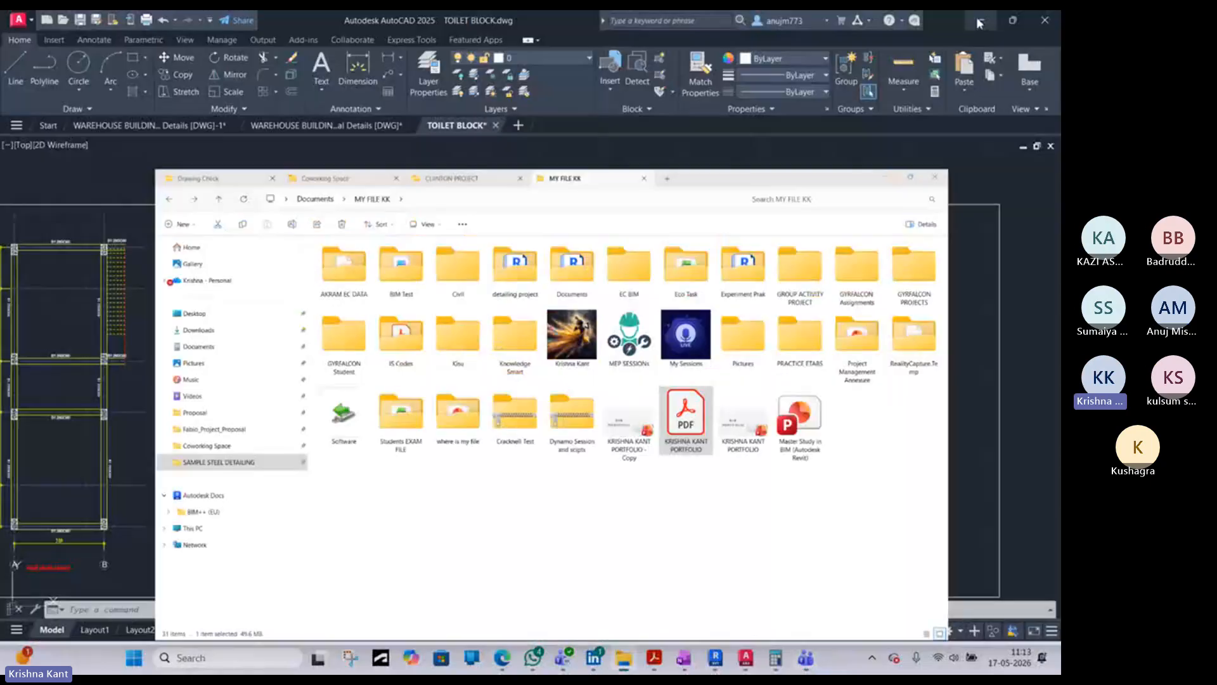
pyautogui.click(885, 178)
pyautogui.scroll(-4, 489, 365)
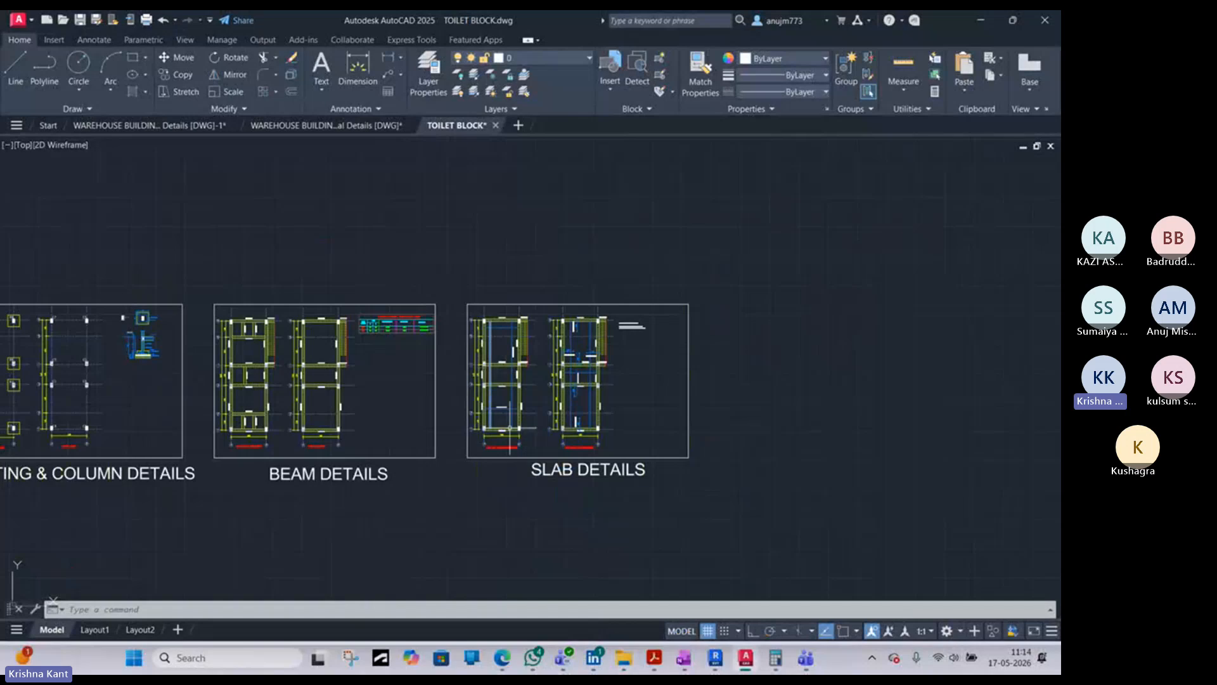
pyautogui.moveTo(403, 435); pyautogui.dragTo(508, 365, button='middle')
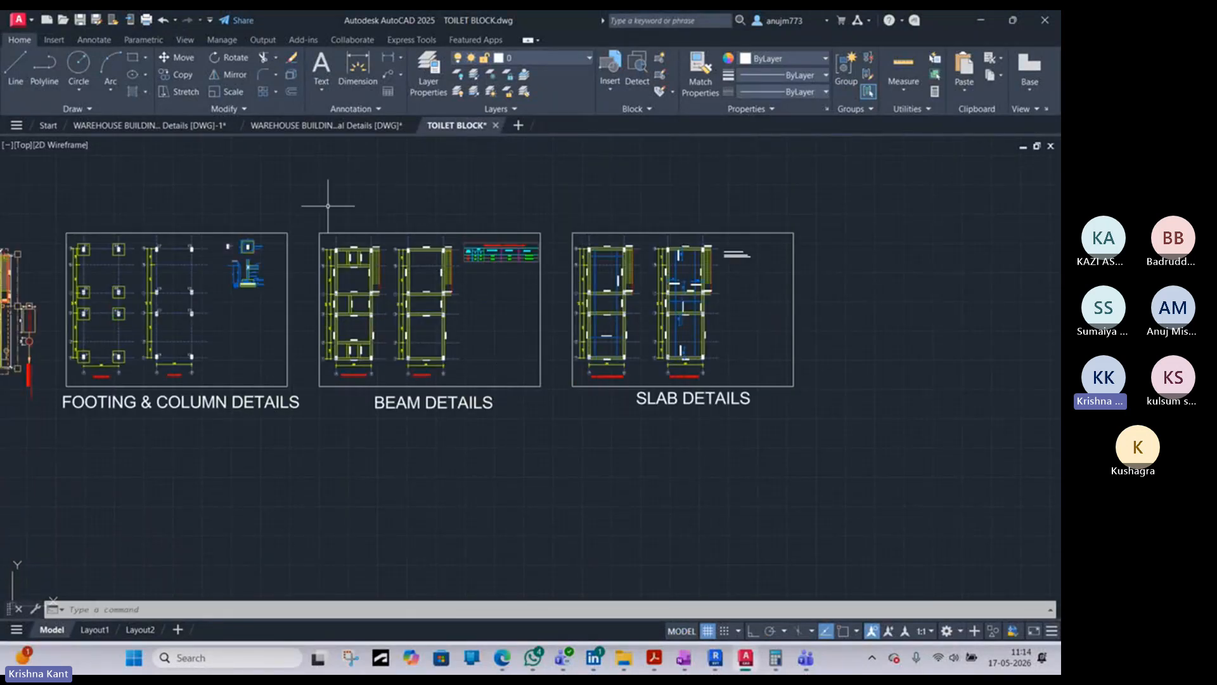
# - Bring up the WAREHOUSE BUILDING Structural Details [DWG]-1 drawing and examine its ground footing and column layout plan
pyautogui.click(324, 130)
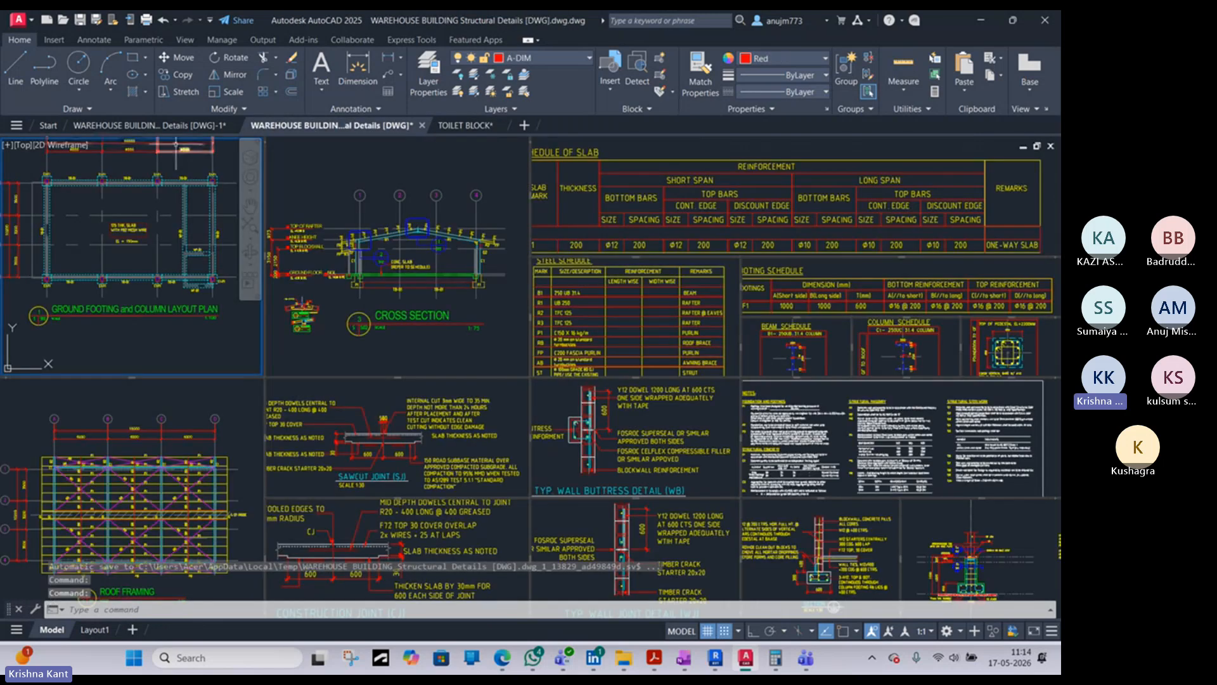
pyautogui.click(149, 125)
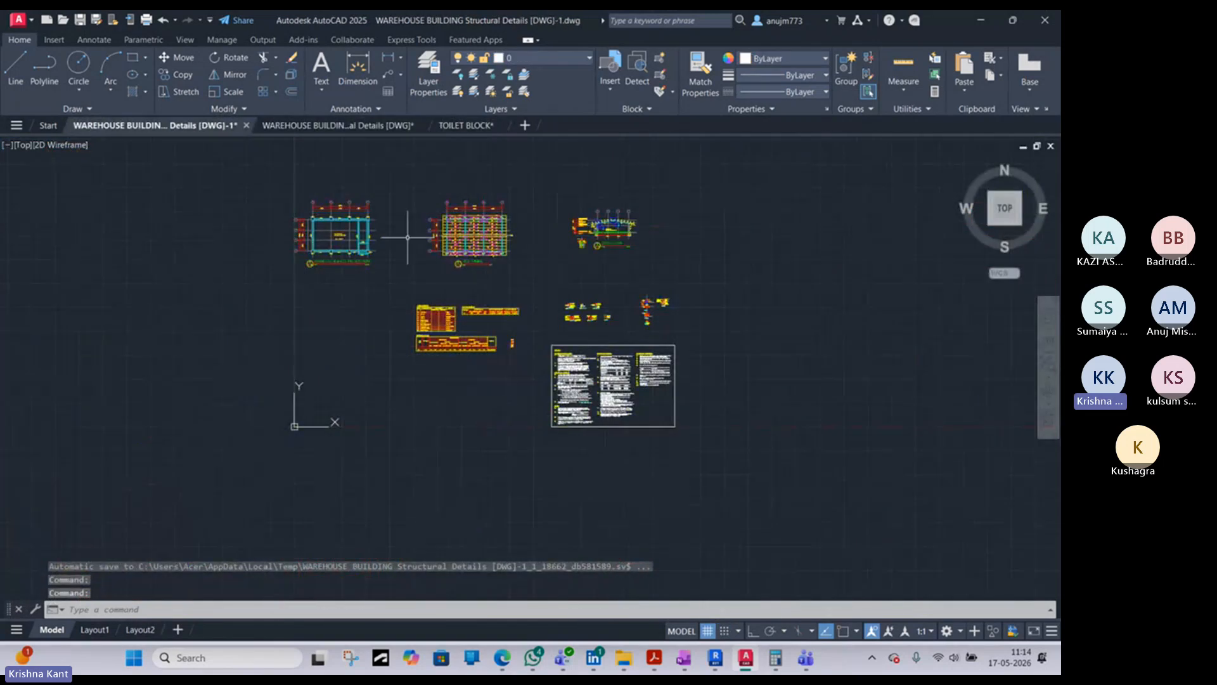
pyautogui.scroll(5, 311, 236)
pyautogui.moveTo(497, 224); pyautogui.dragTo(377, 340, button='middle')
pyautogui.scroll(-2, 378, 341)
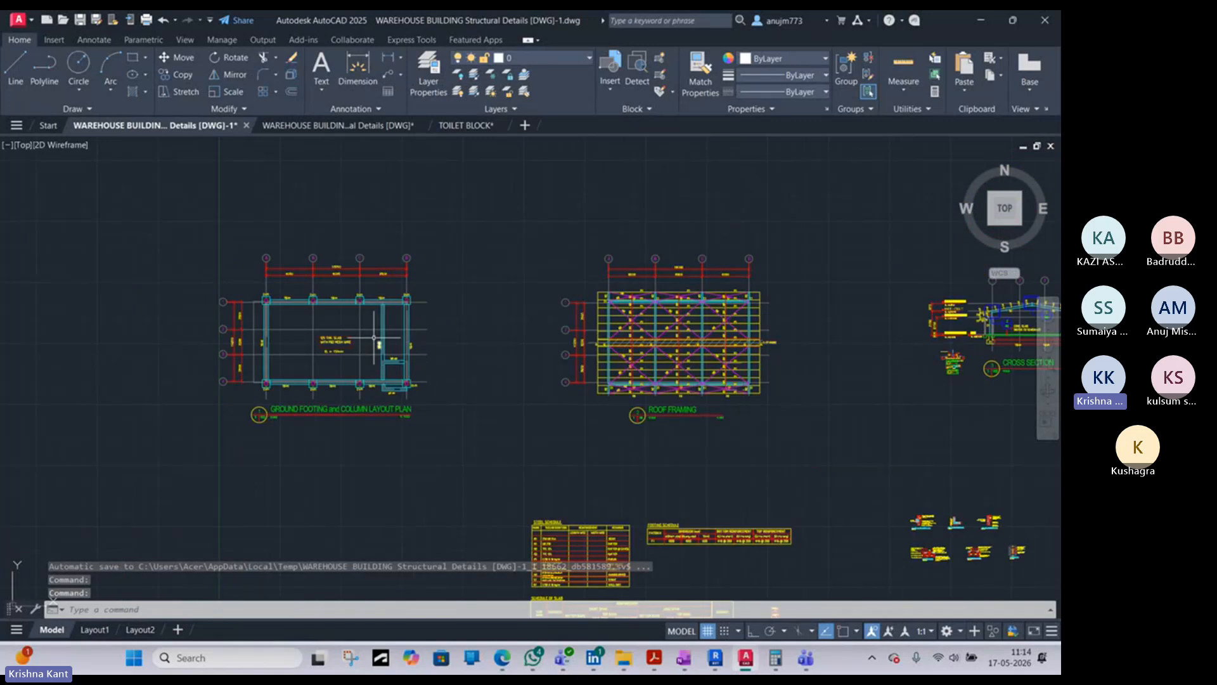
pyautogui.scroll(6, 350, 327)
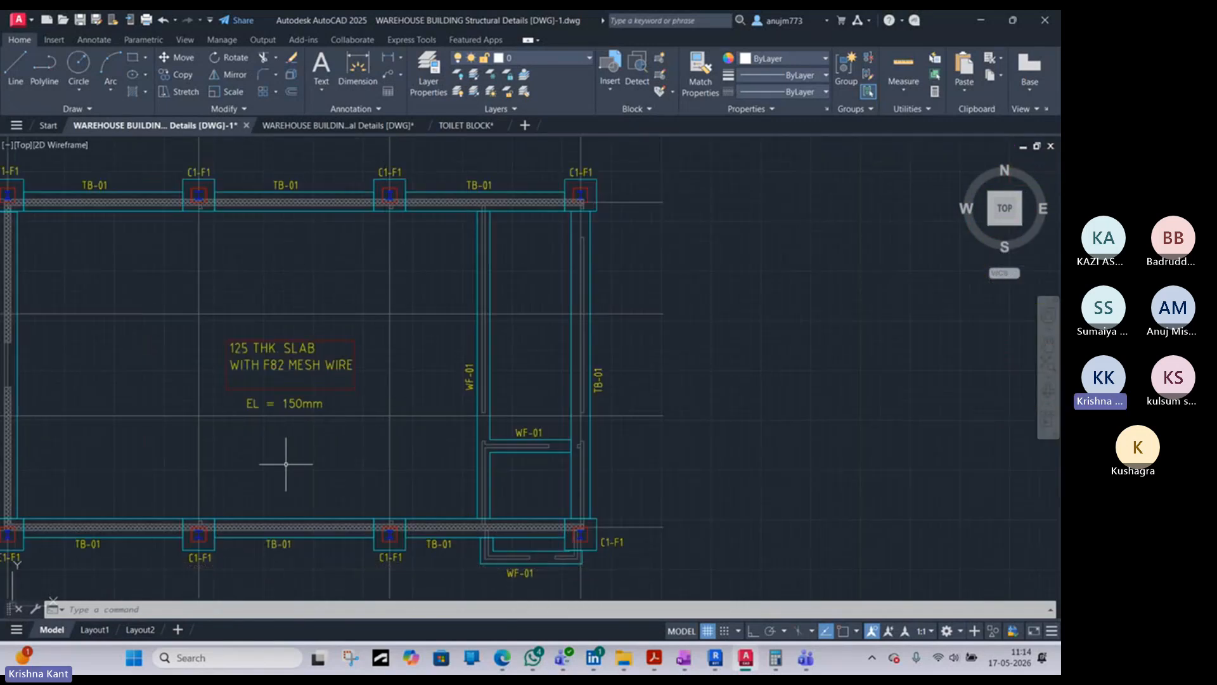
pyautogui.scroll(-4, 288, 467)
pyautogui.moveTo(518, 454); pyautogui.dragTo(402, 353, button='middle')
pyautogui.scroll(-5, 402, 353)
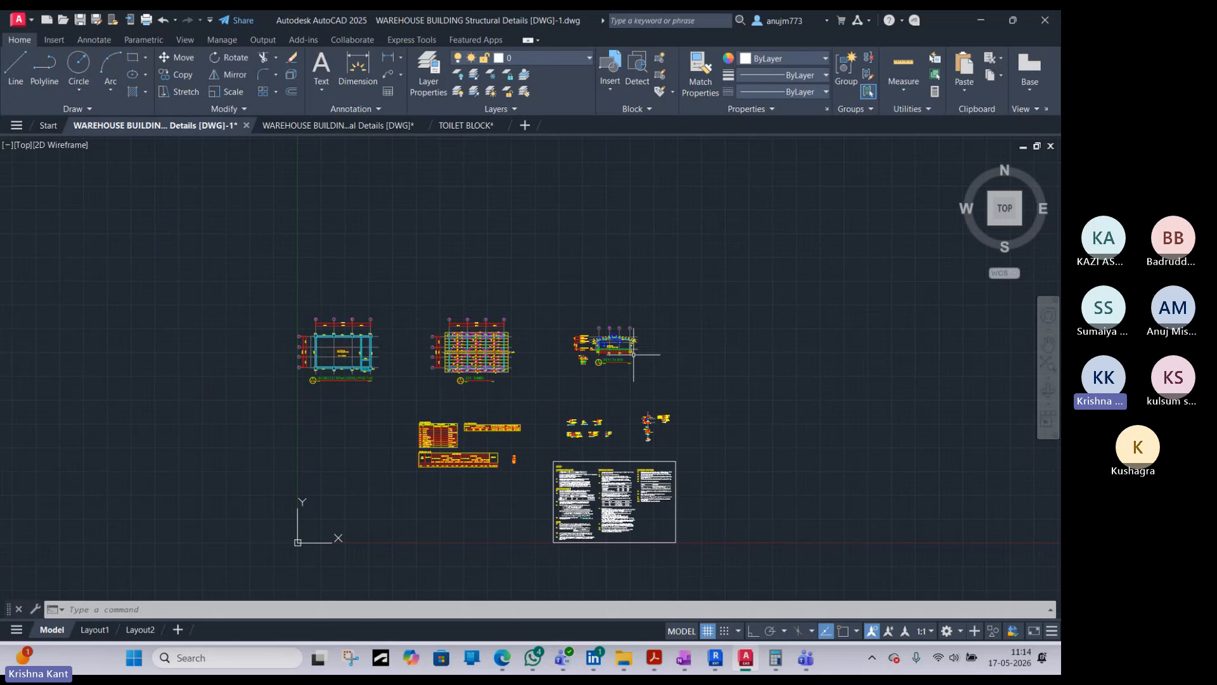
# - Examine the warehouse's wall and slab joint details and the footing and pedestal reinforcement in Section 01
pyautogui.scroll(5, 562, 421)
pyautogui.scroll(3, 552, 421)
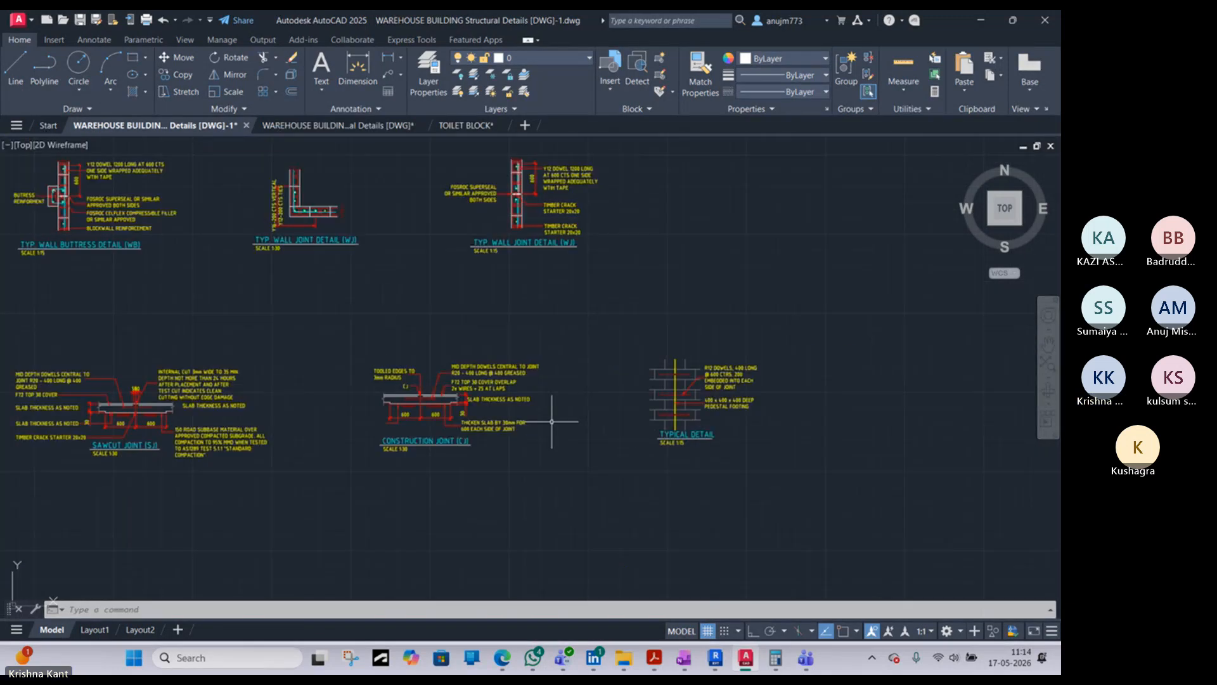
pyautogui.scroll(-3, 378, 283)
pyautogui.moveTo(958, 345); pyautogui.dragTo(561, 347, button='middle')
pyautogui.scroll(8, 590, 263)
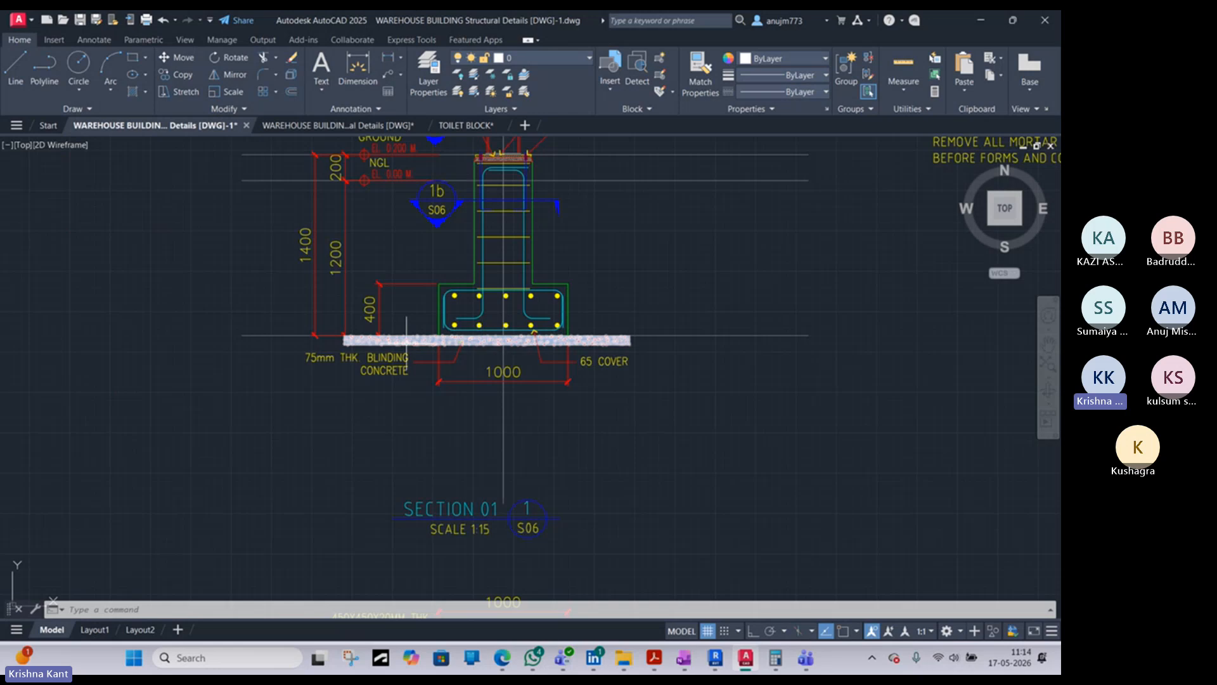
pyautogui.scroll(2, 407, 339)
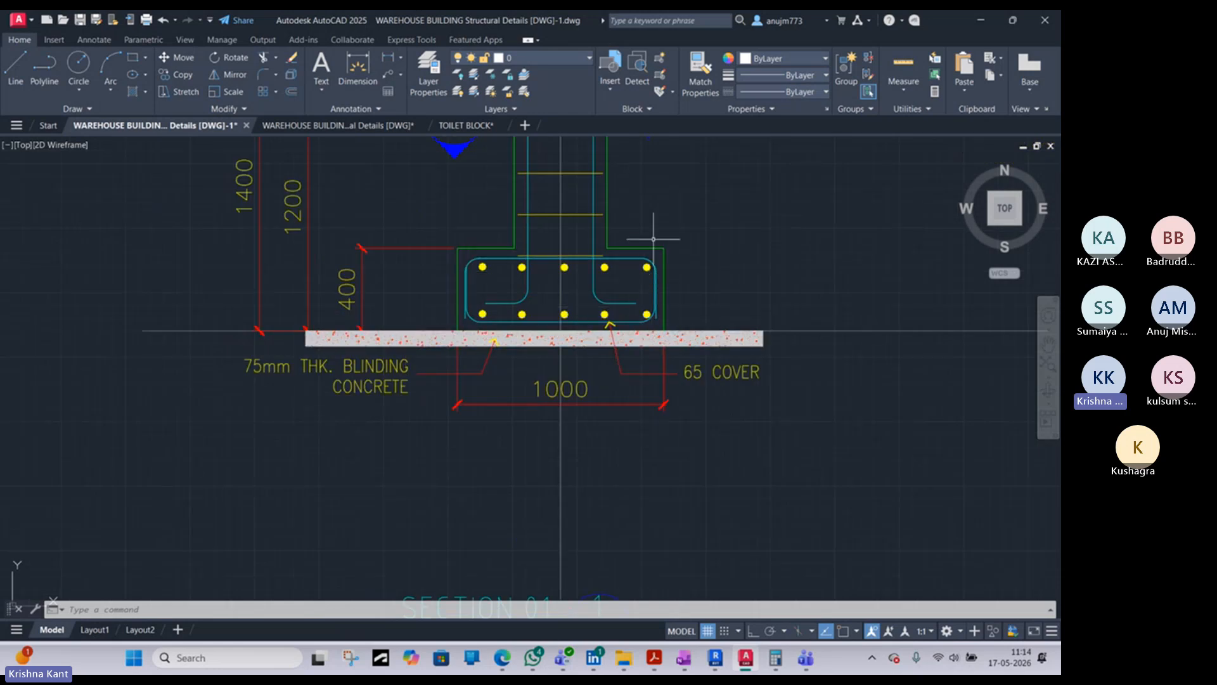
pyautogui.moveTo(579, 291); pyautogui.dragTo(563, 417, button='middle')
pyautogui.scroll(2, 518, 229)
pyautogui.moveTo(518, 278); pyautogui.dragTo(505, 337, button='middle')
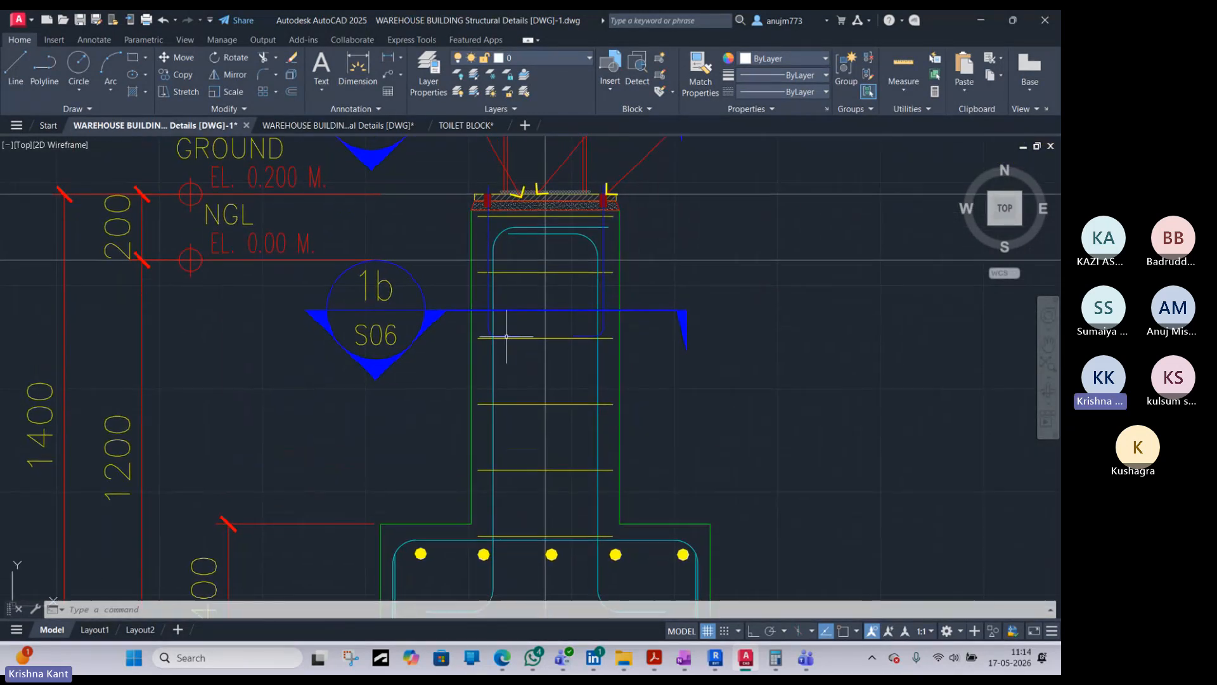
pyautogui.moveTo(485, 183)
pyautogui.mouseDown(button='middle')
pyautogui.moveTo(474, 265)
pyautogui.moveTo(426, 360)
pyautogui.mouseUp(button='middle')
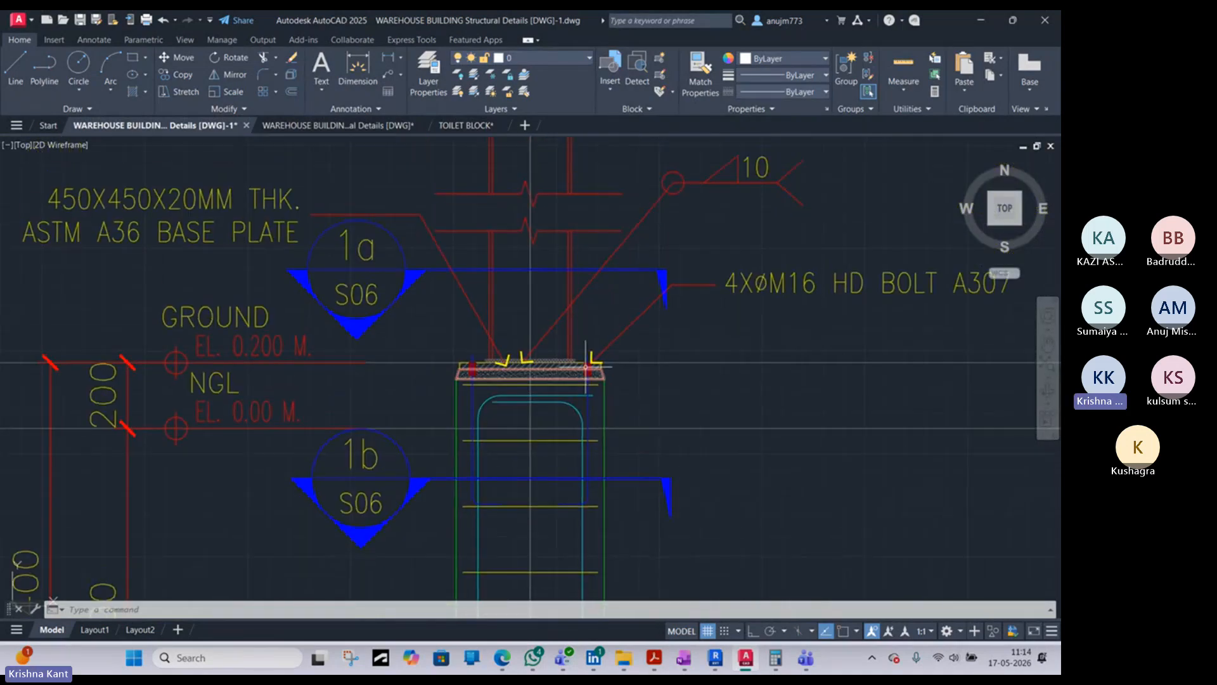
# - Inspect the steel column's base plate, HD bolts and weld connection at the pedestal top in Section 01
pyautogui.scroll(5, 528, 366)
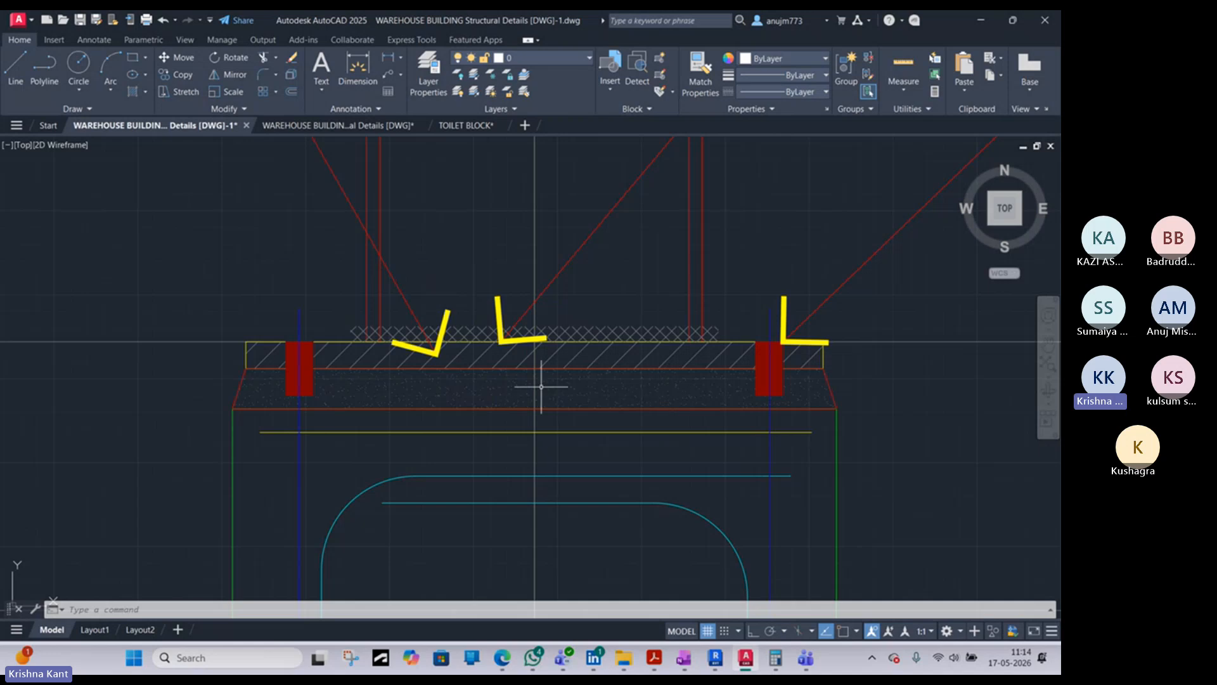
pyautogui.scroll(-4, 508, 390)
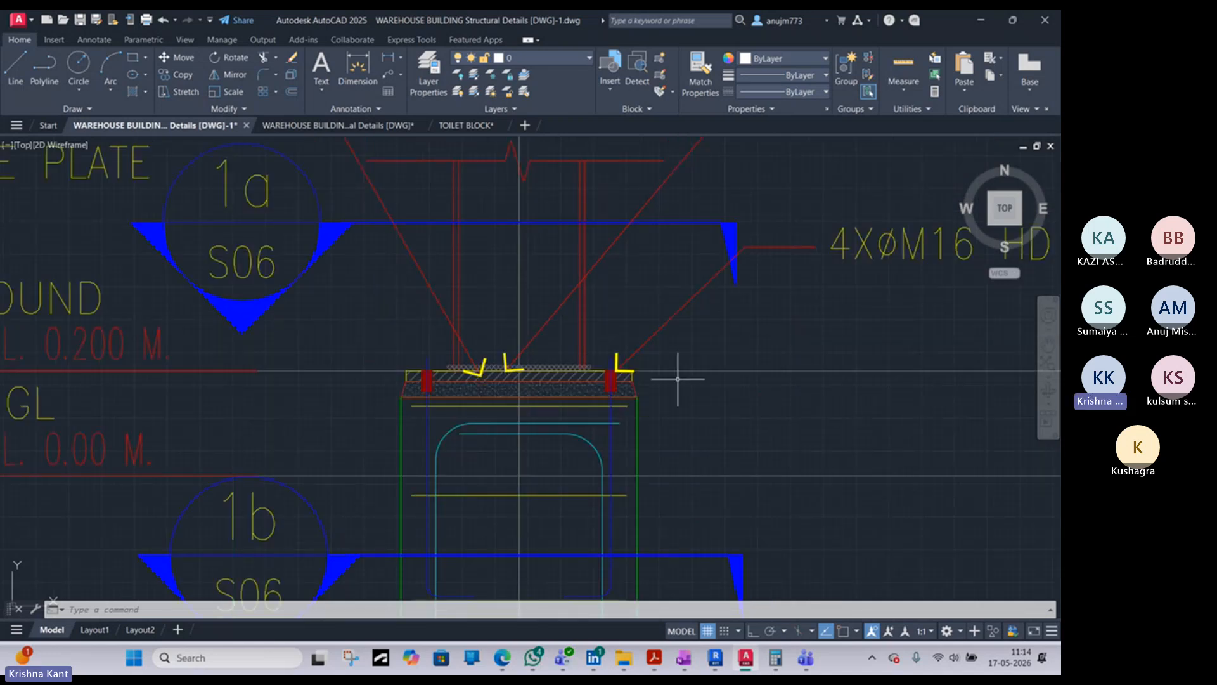
pyautogui.moveTo(456, 403)
pyautogui.mouseDown(button='middle')
pyautogui.moveTo(506, 408)
pyautogui.moveTo(603, 372)
pyautogui.mouseUp(button='middle')
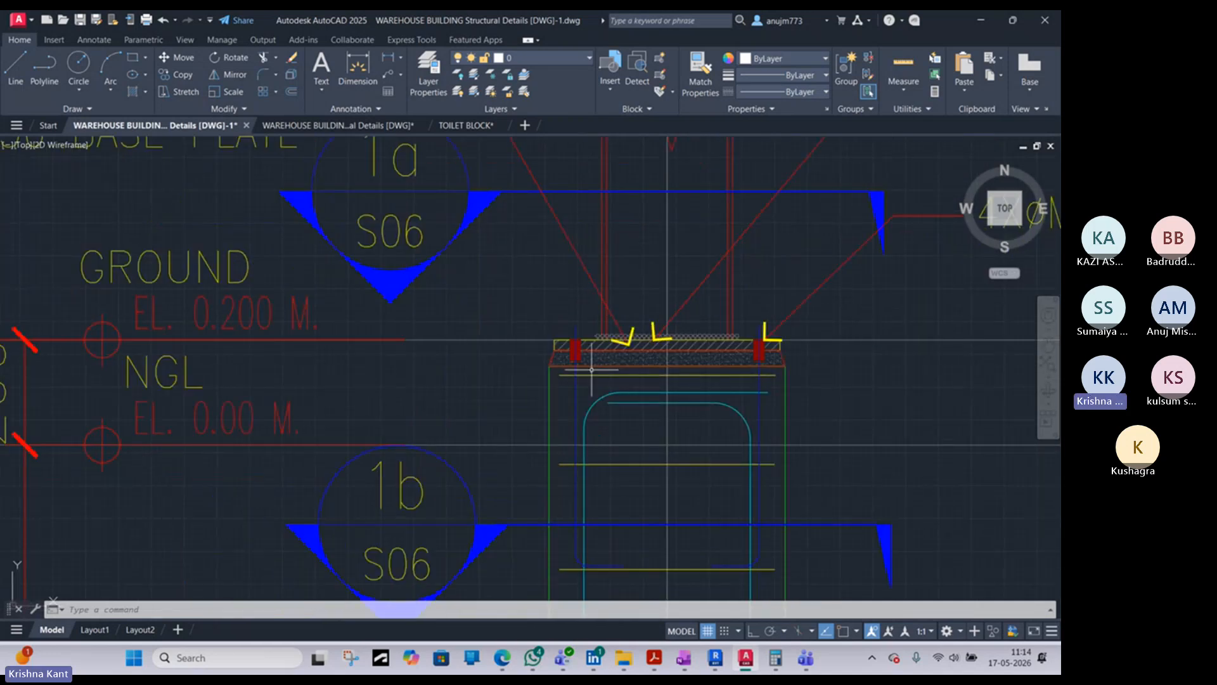
pyautogui.scroll(4, 570, 365)
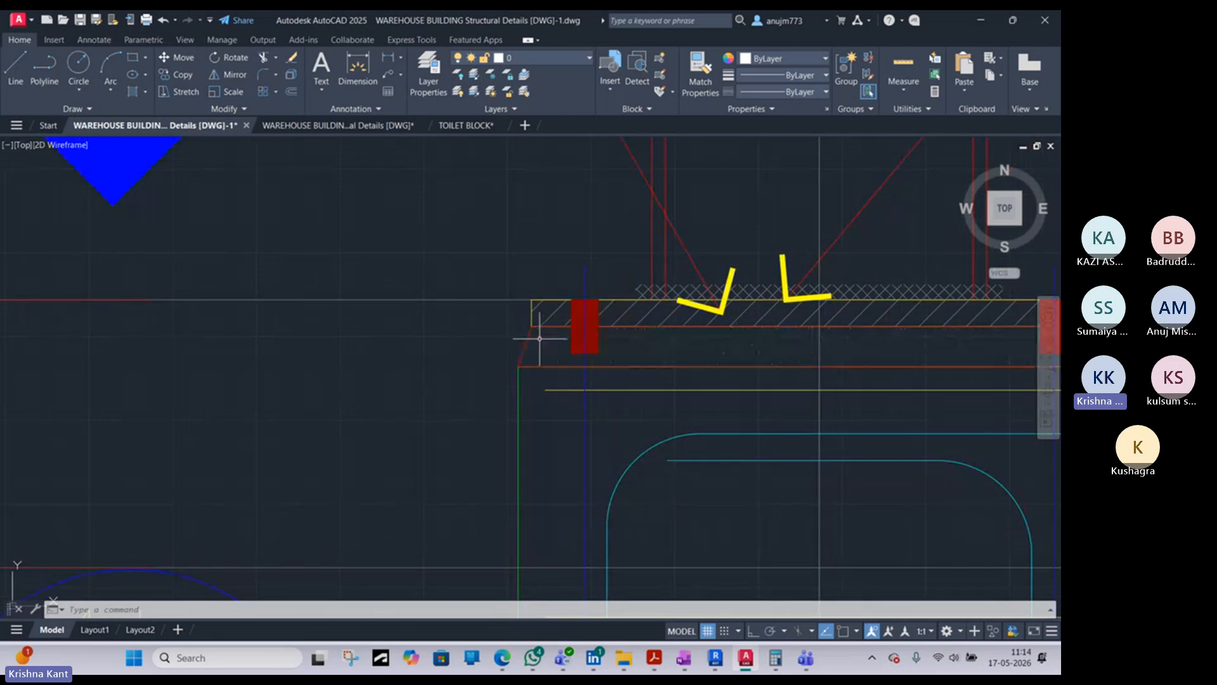
pyautogui.scroll(-3, 539, 329)
pyautogui.scroll(-2, 526, 401)
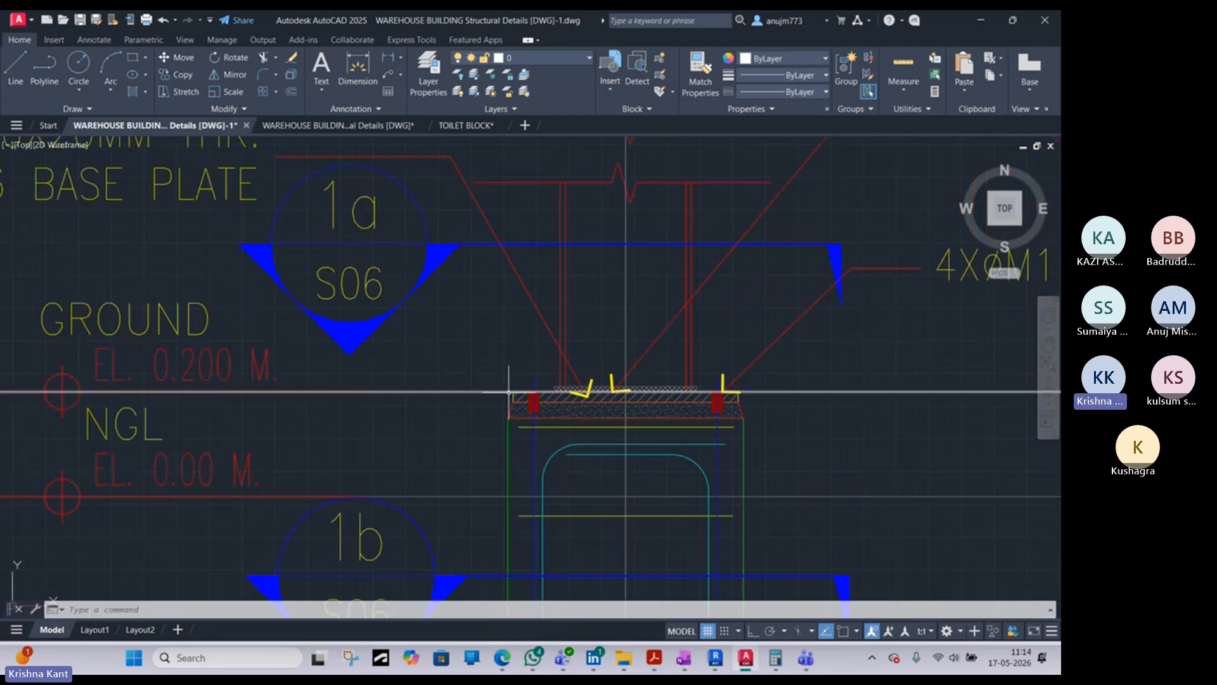
pyautogui.scroll(5, 516, 394)
pyautogui.scroll(-3, 517, 409)
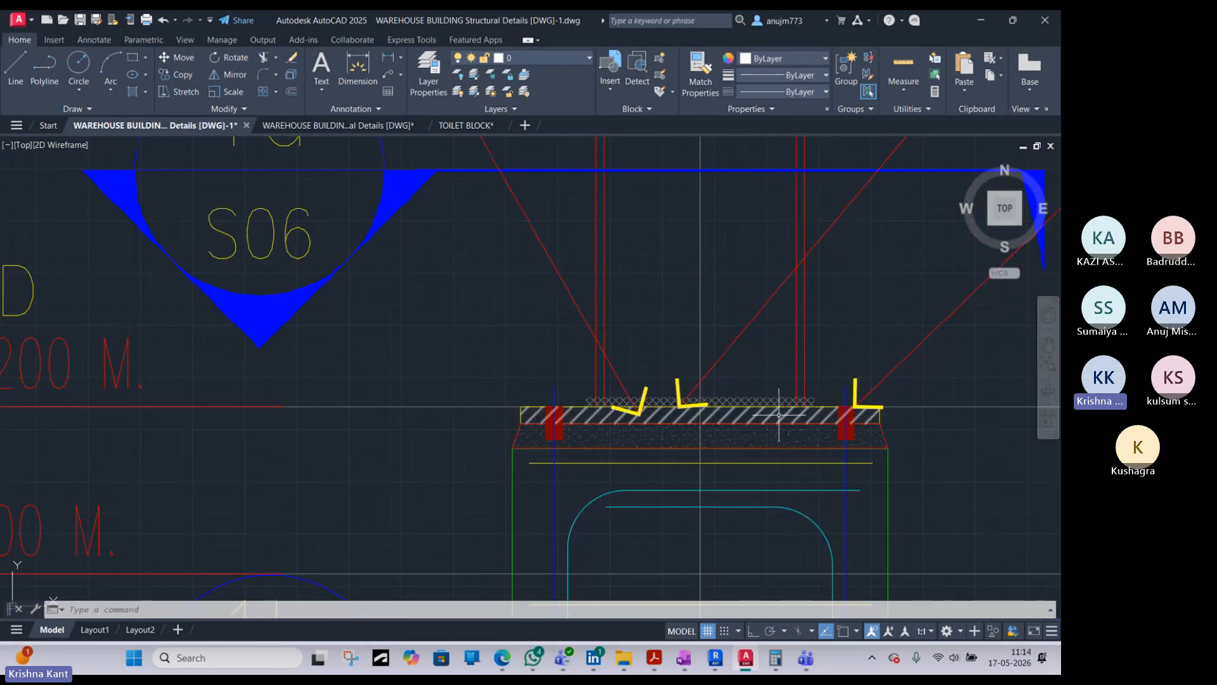
pyautogui.scroll(-2, 720, 405)
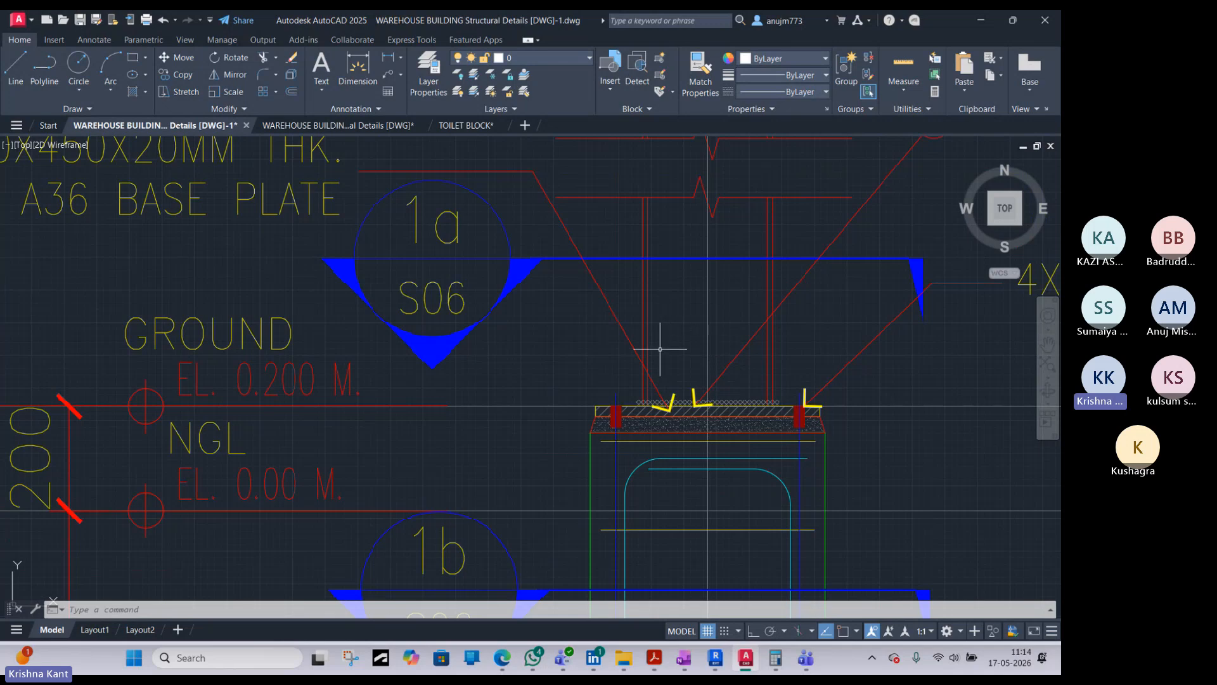
pyautogui.scroll(-4, 659, 324)
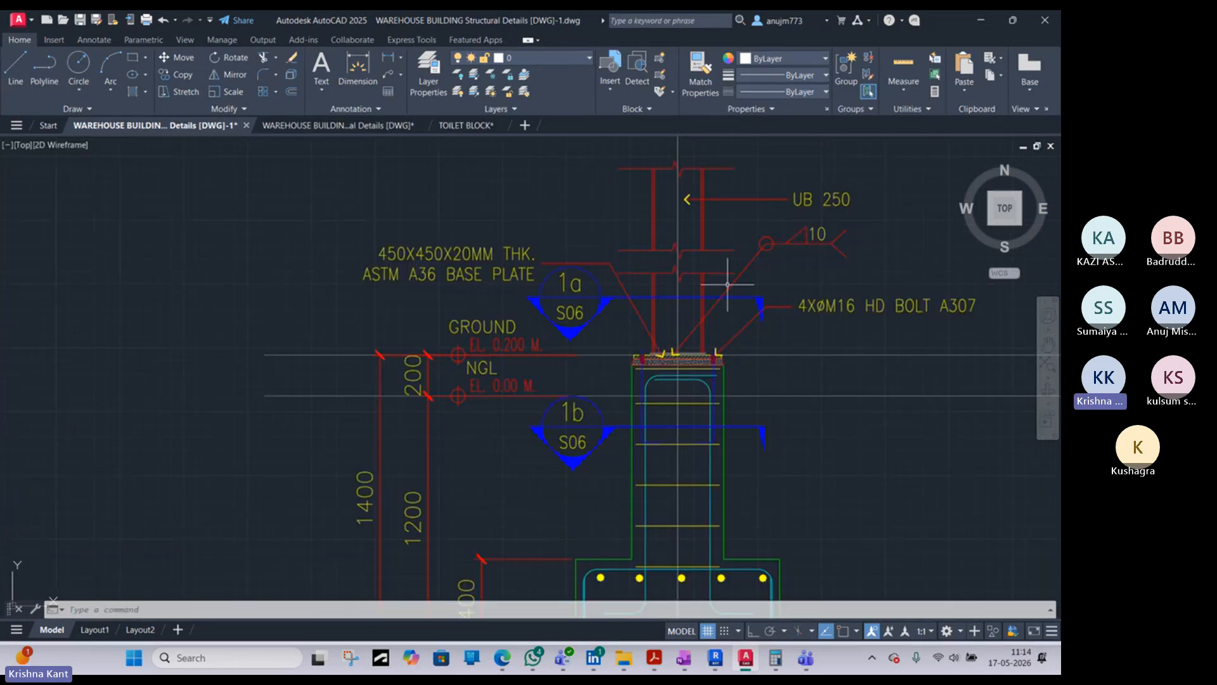
pyautogui.scroll(-2, 646, 322)
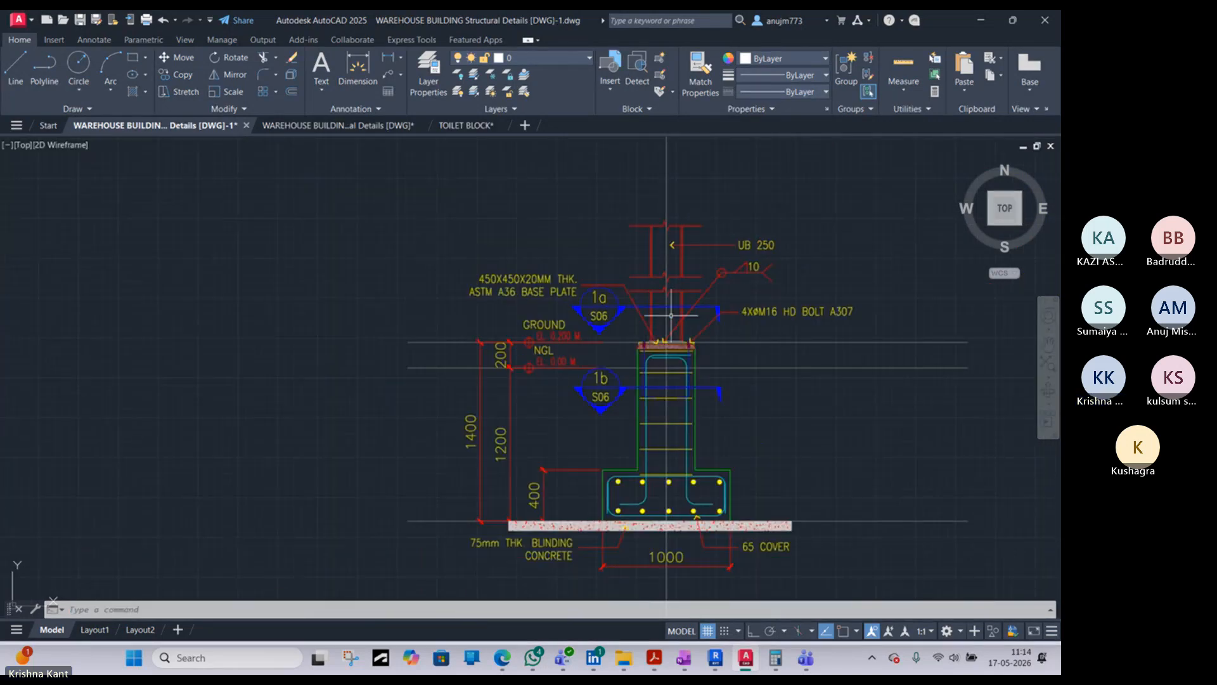
pyautogui.scroll(5, 692, 363)
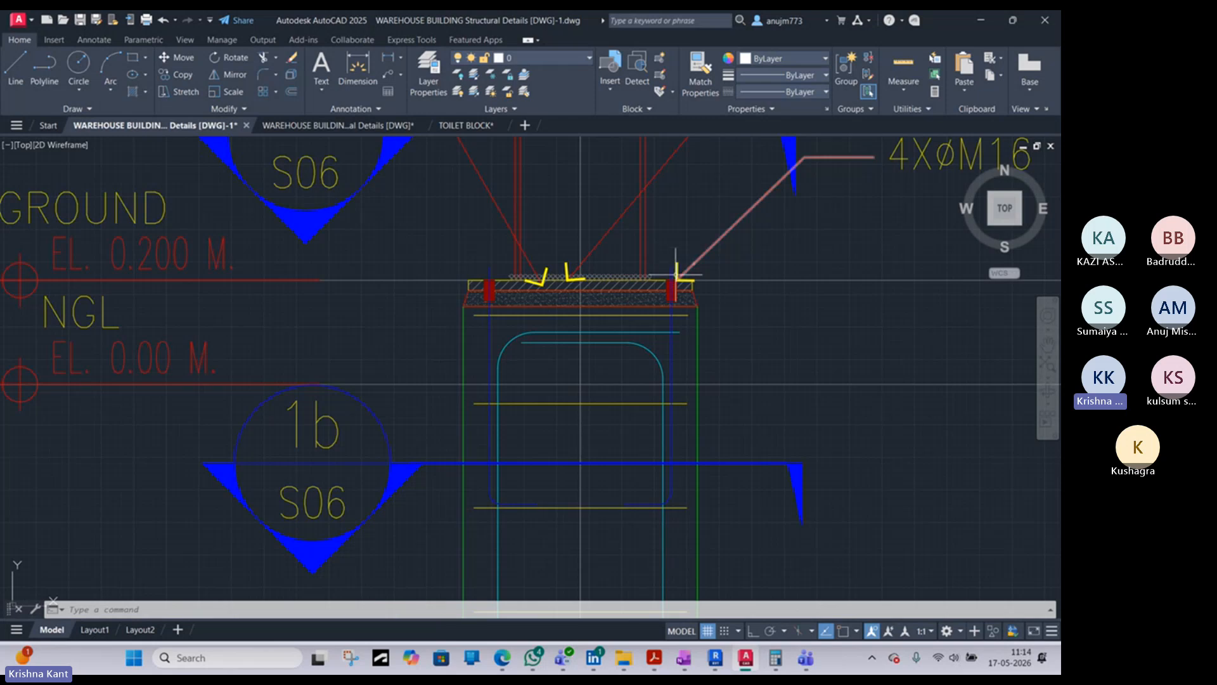
# - Return to the warehouse plans and look over the ground footing layout and the roof framing plan
pyautogui.scroll(-6, 672, 269)
pyautogui.scroll(-5, 761, 310)
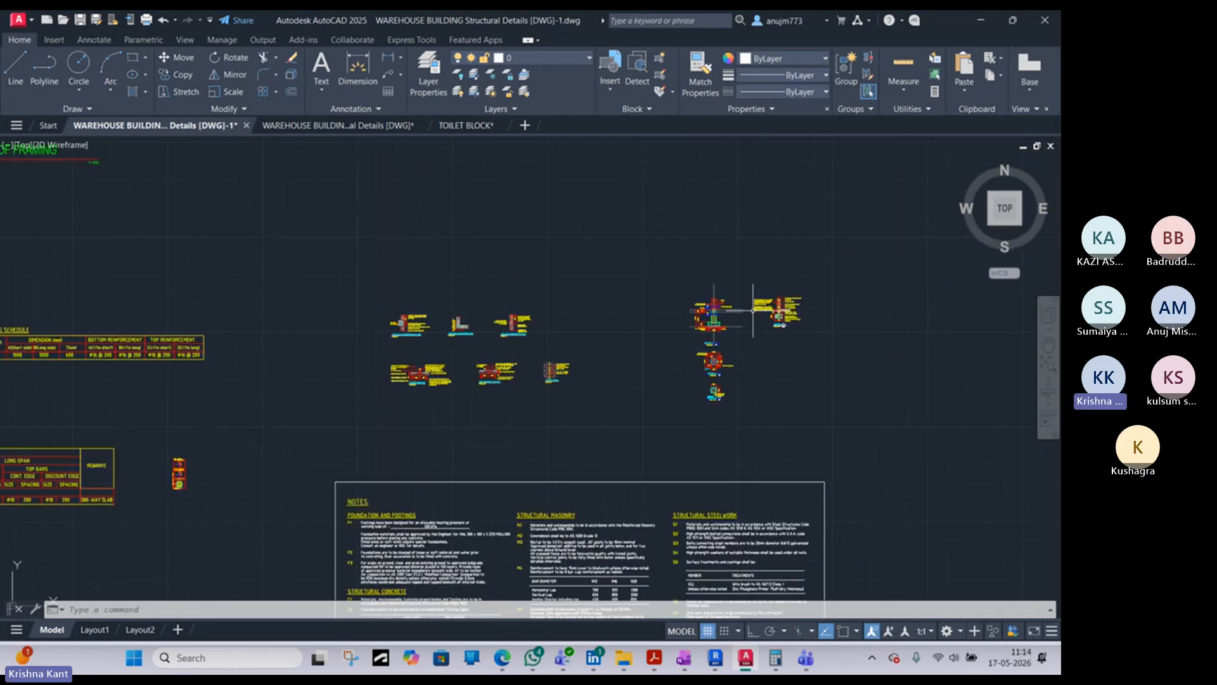
pyautogui.moveTo(401, 424); pyautogui.dragTo(685, 412, button='middle')
pyautogui.scroll(-5, 683, 411)
pyautogui.scroll(8, 461, 294)
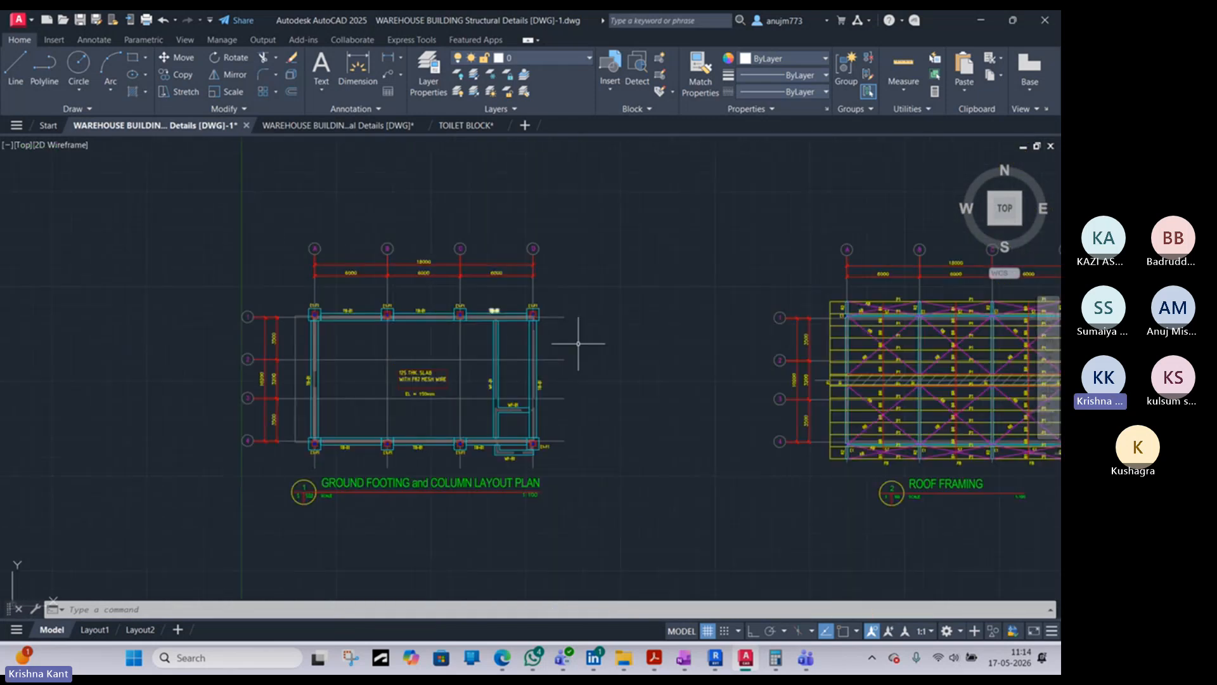
pyautogui.moveTo(576, 339); pyautogui.dragTo(279, 342, button='middle')
pyautogui.scroll(2, 801, 369)
pyautogui.moveTo(802, 369); pyautogui.dragTo(620, 311, button='middle')
pyautogui.scroll(-4, 621, 321)
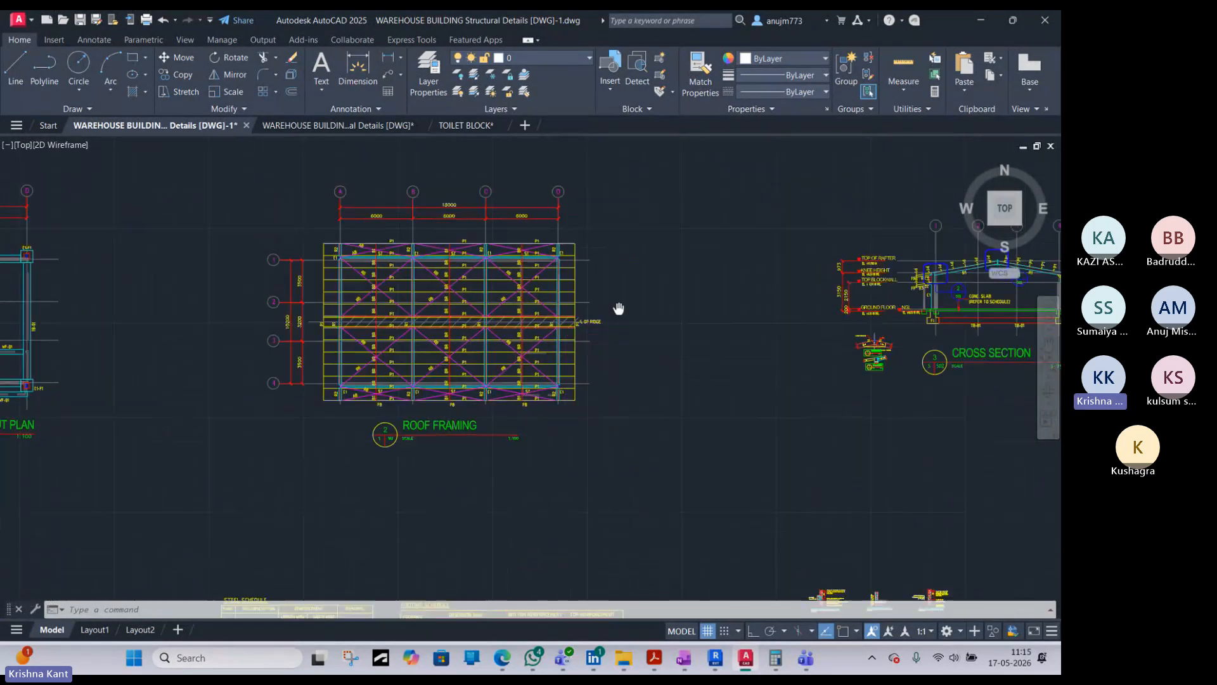
# - Examine the rafters, level marks and detail callouts in the warehouse cross section, and switch back to sheet S.1 in Revit
pyautogui.moveTo(781, 321); pyautogui.dragTo(647, 326, button='middle')
pyautogui.scroll(6, 803, 304)
pyautogui.moveTo(803, 304)
pyautogui.mouseDown(button='middle')
pyautogui.moveTo(759, 301)
pyautogui.moveTo(627, 334)
pyautogui.moveTo(554, 329)
pyautogui.mouseUp(button='middle')
pyautogui.moveTo(512, 372); pyautogui.dragTo(382, 408, button='middle')
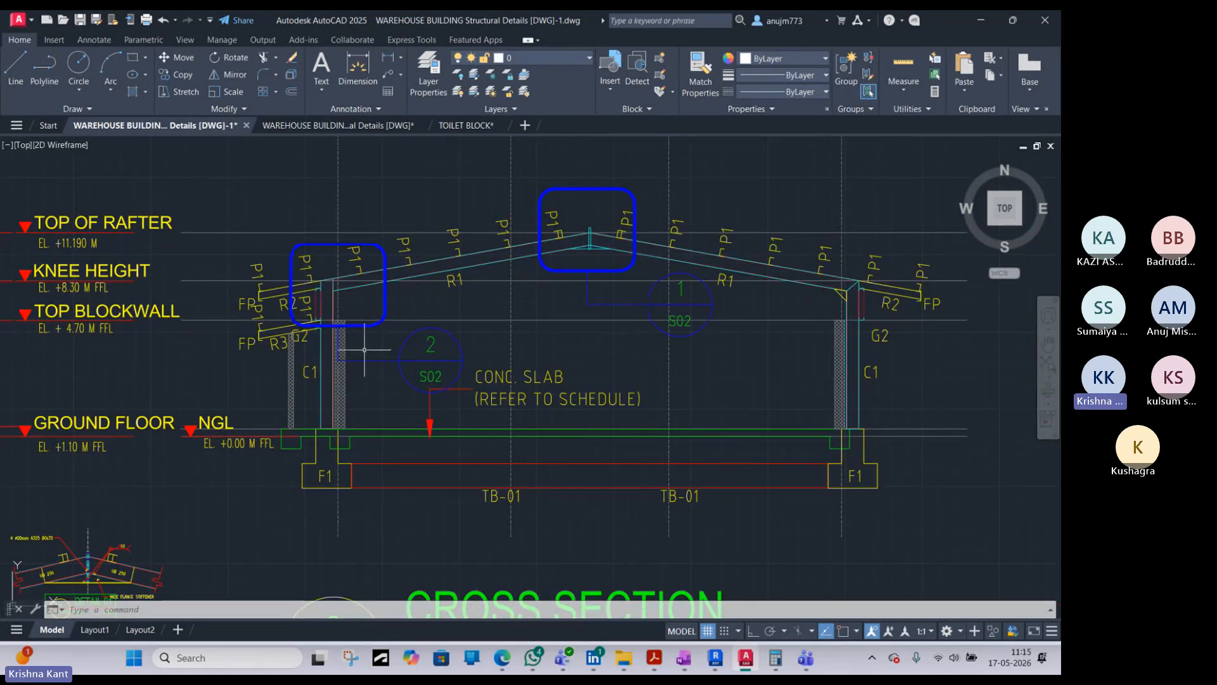
pyautogui.hotkey('alt', 'Tab')
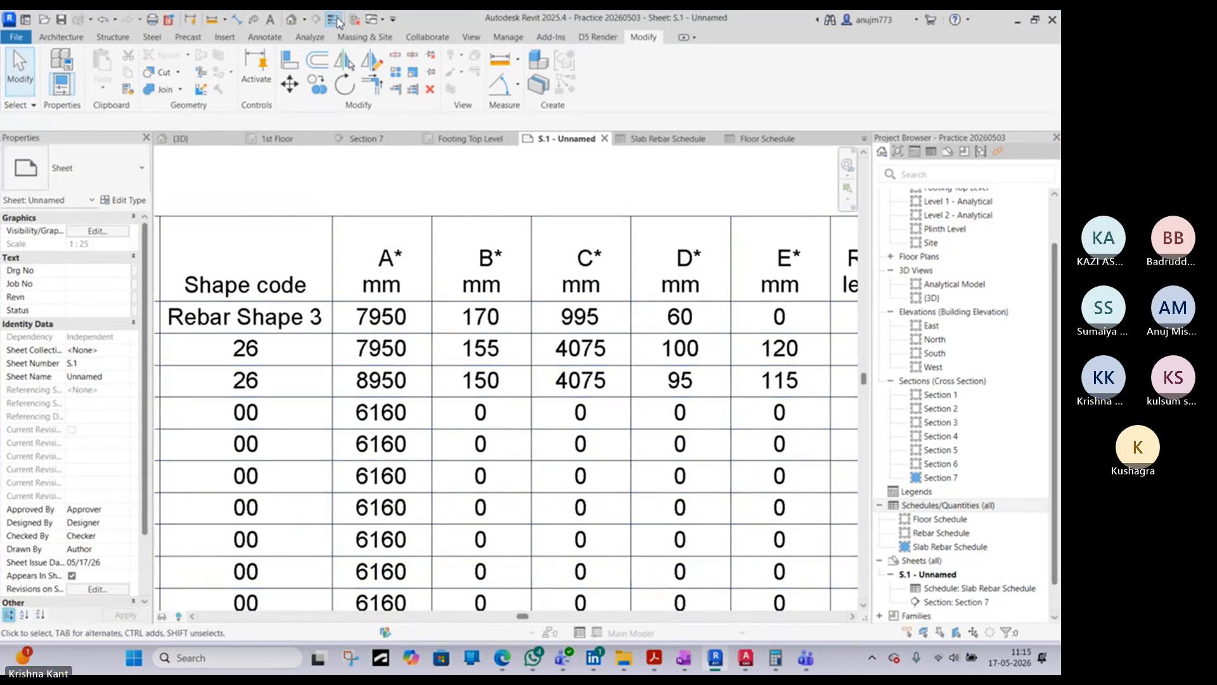
# - View the whole structure in the default 3D view
pyautogui.click(291, 19)
pyautogui.scroll(-5, 331, 377)
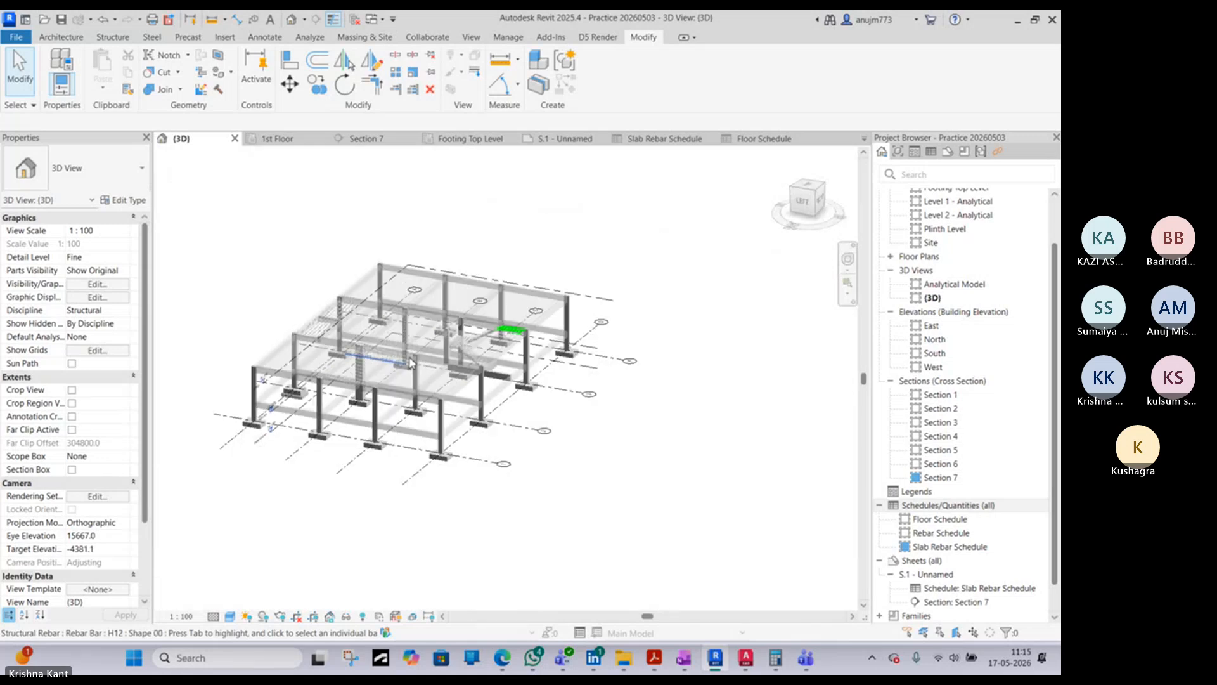
pyautogui.scroll(2, 945, 253)
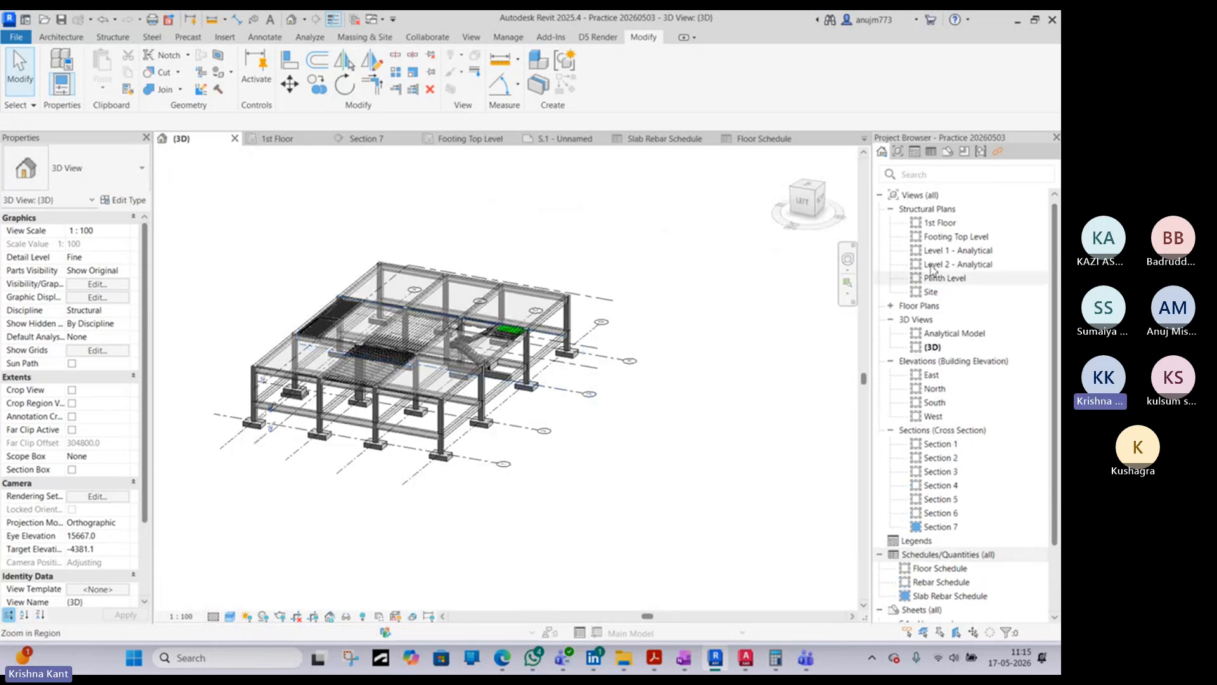
# - Open the 1st Floor structural plan and move the elevation marker on the plan's east side farther away from the grids
pyautogui.click(944, 223)
pyautogui.doubleClick(943, 223)
pyautogui.scroll(-6, 564, 330)
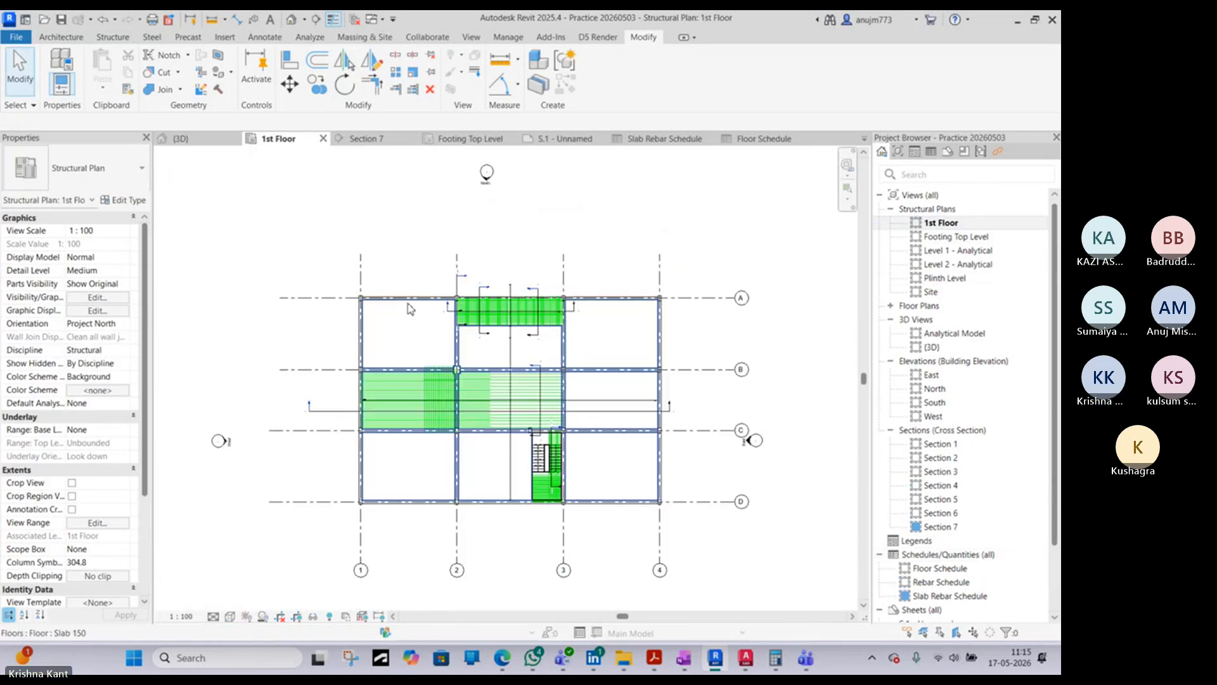
pyautogui.moveTo(564, 321); pyautogui.dragTo(391, 317, button='middle')
pyautogui.moveTo(376, 241); pyautogui.dragTo(467, 454)
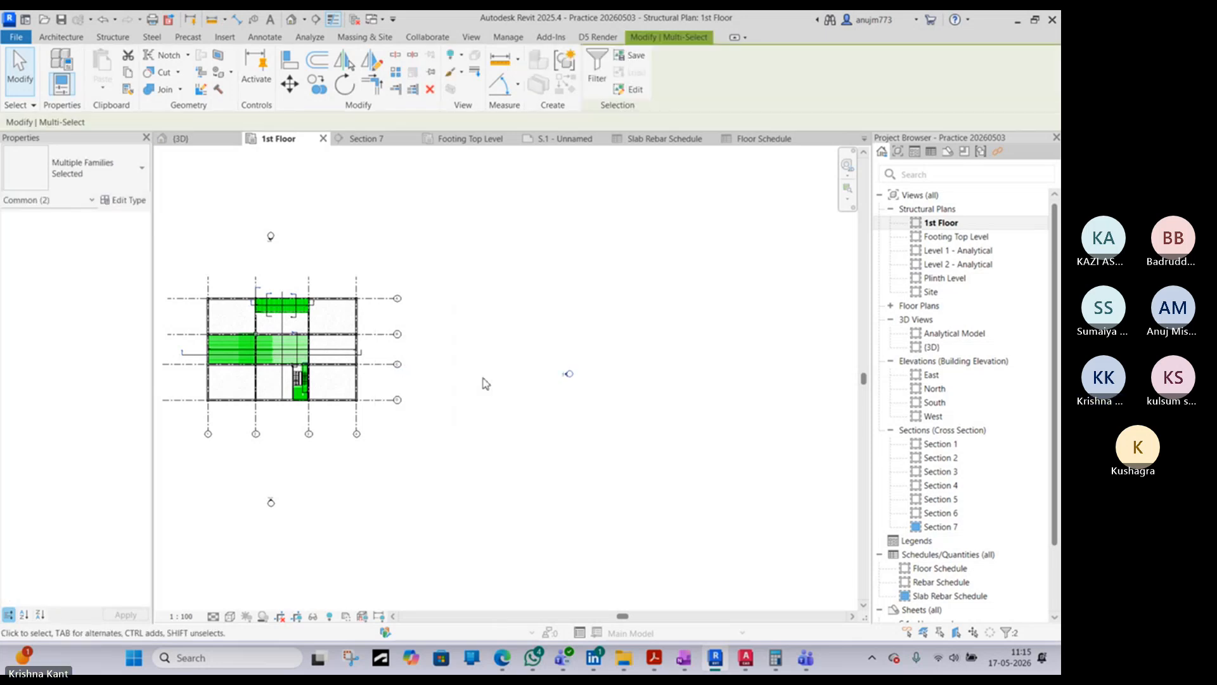
pyautogui.click(565, 373)
pyautogui.scroll(2, 451, 364)
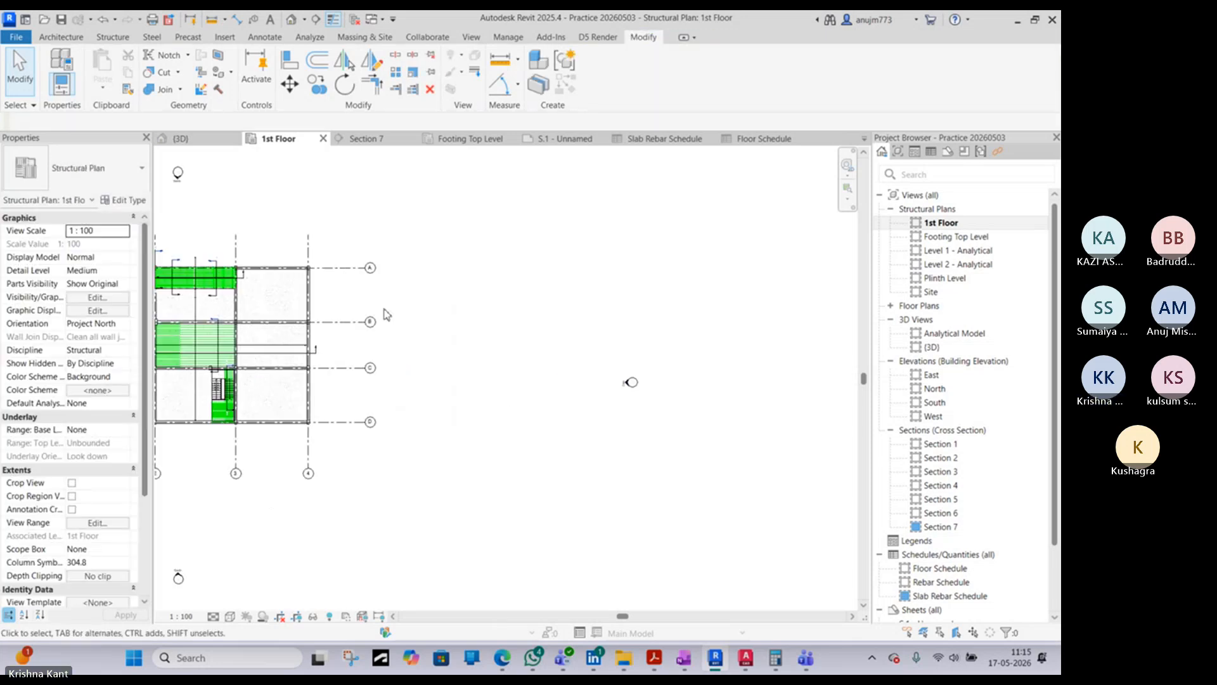
# - Extend the bubble ends of grids A to D eastward, well beyond grid 4
pyautogui.click(366, 271)
pyautogui.moveTo(367, 268); pyautogui.dragTo(556, 268)
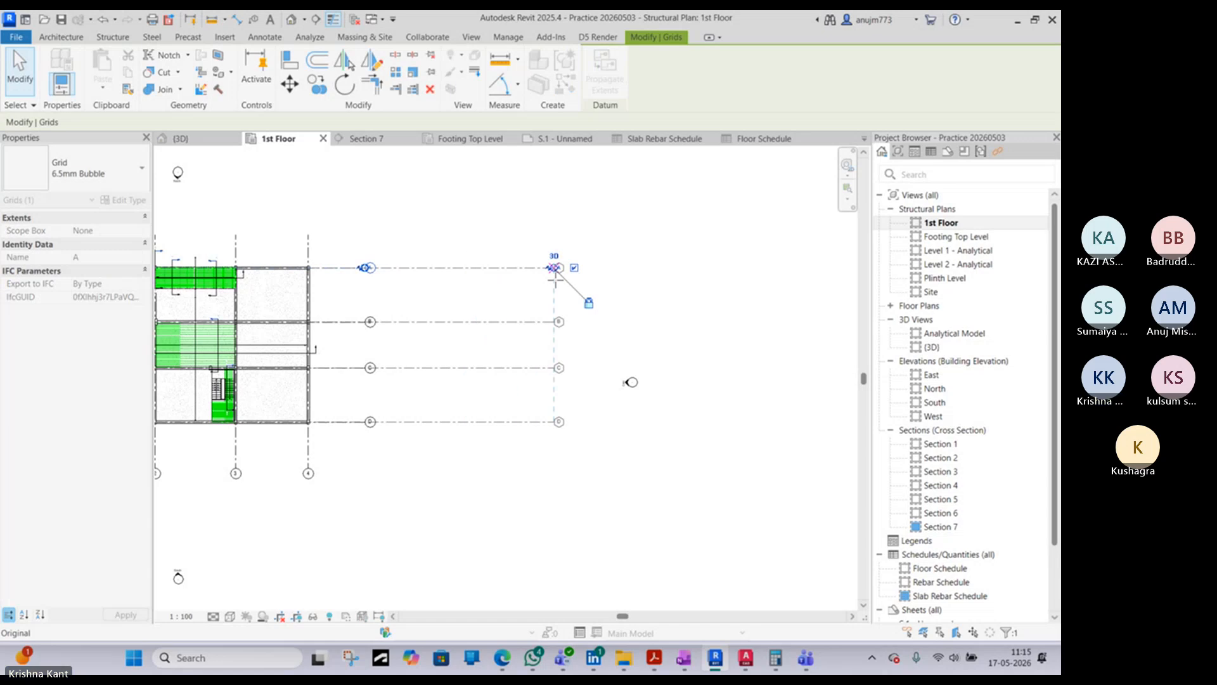
pyautogui.click(542, 477)
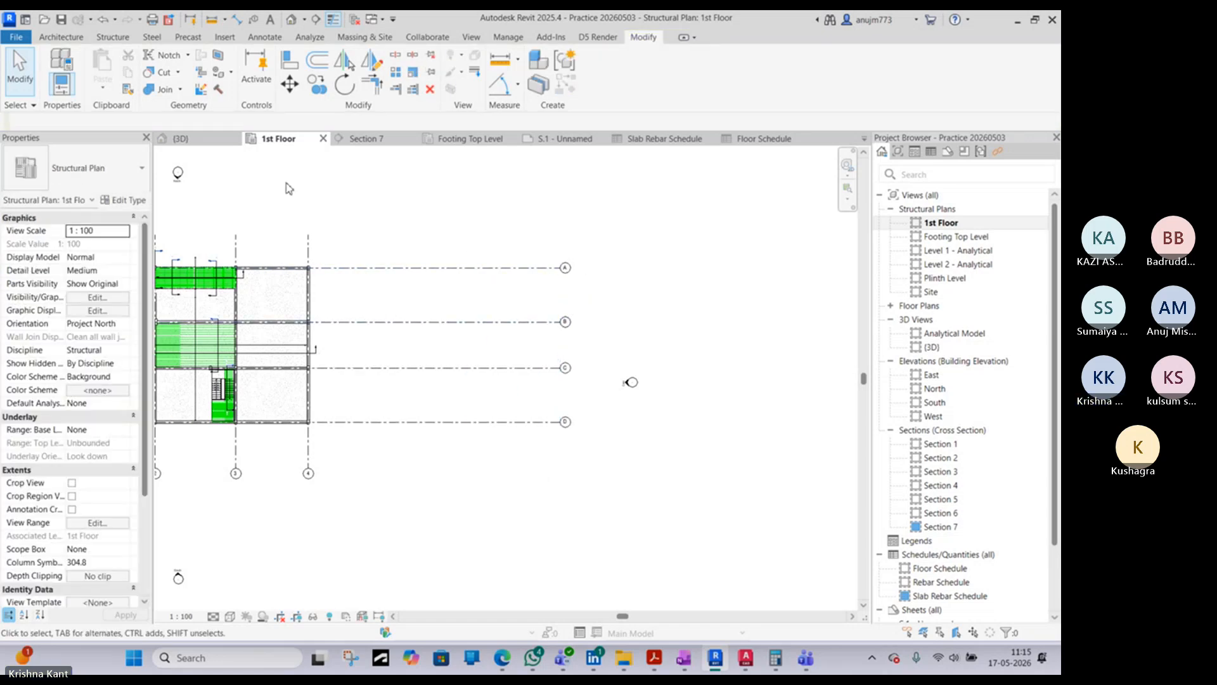
pyautogui.click(240, 245)
pyautogui.press('c')
pyautogui.press('a')
pyautogui.press('s')
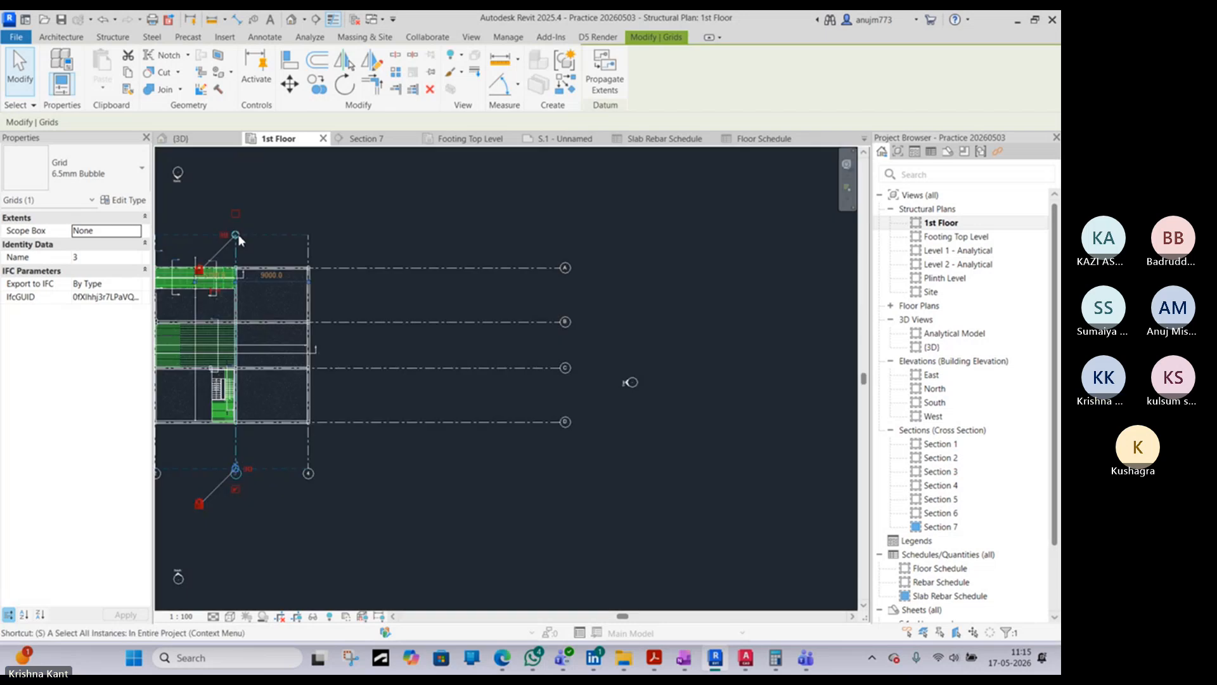
pyautogui.press('a')
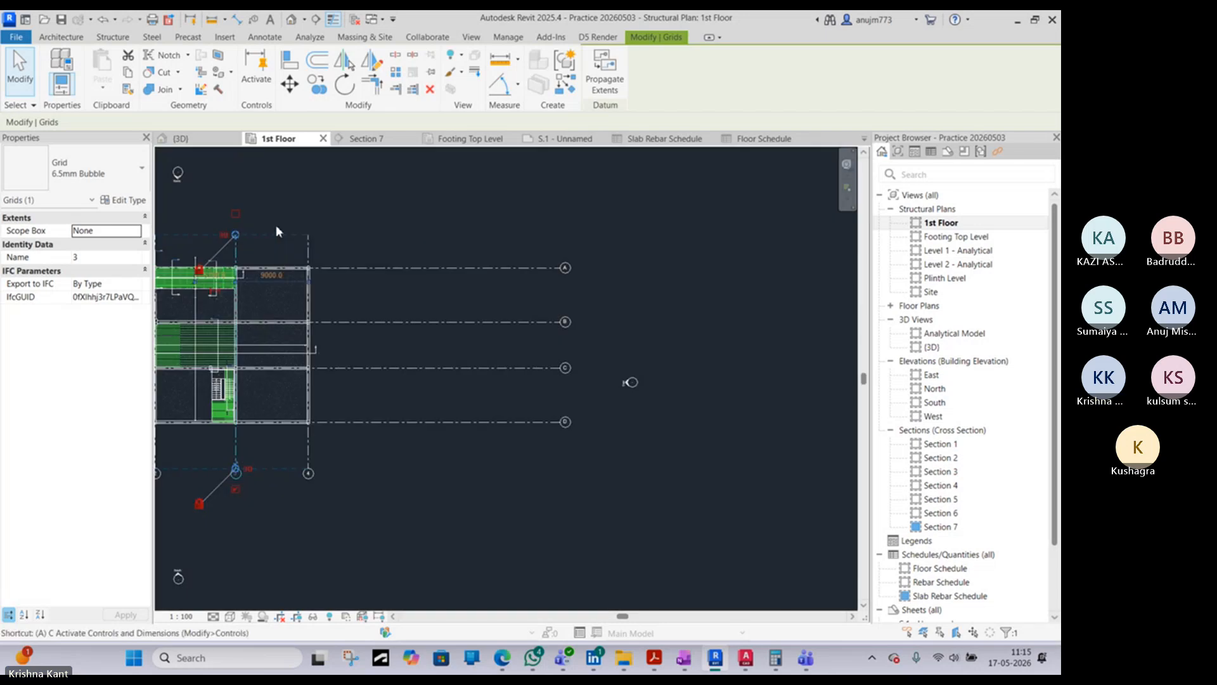
pyautogui.press('Escape')
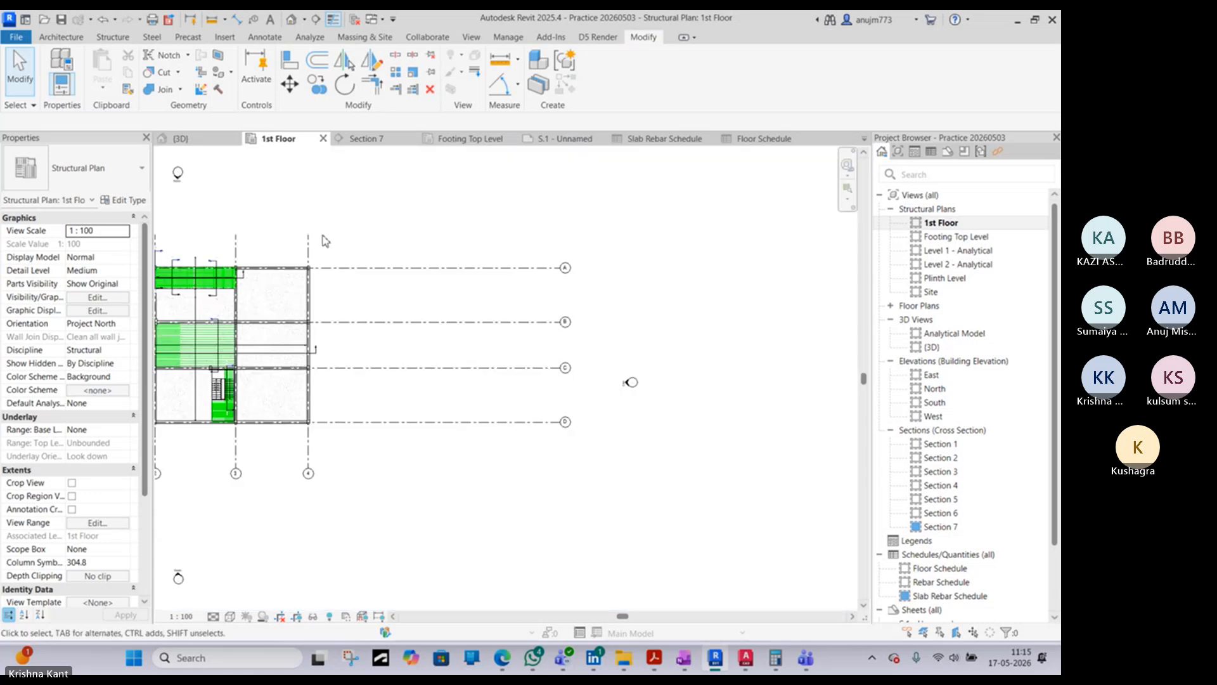
# - Draw a vertical grid line 7000 mm east of grid 4, matching the other grids' length, and number it 5
pyautogui.click(310, 238)
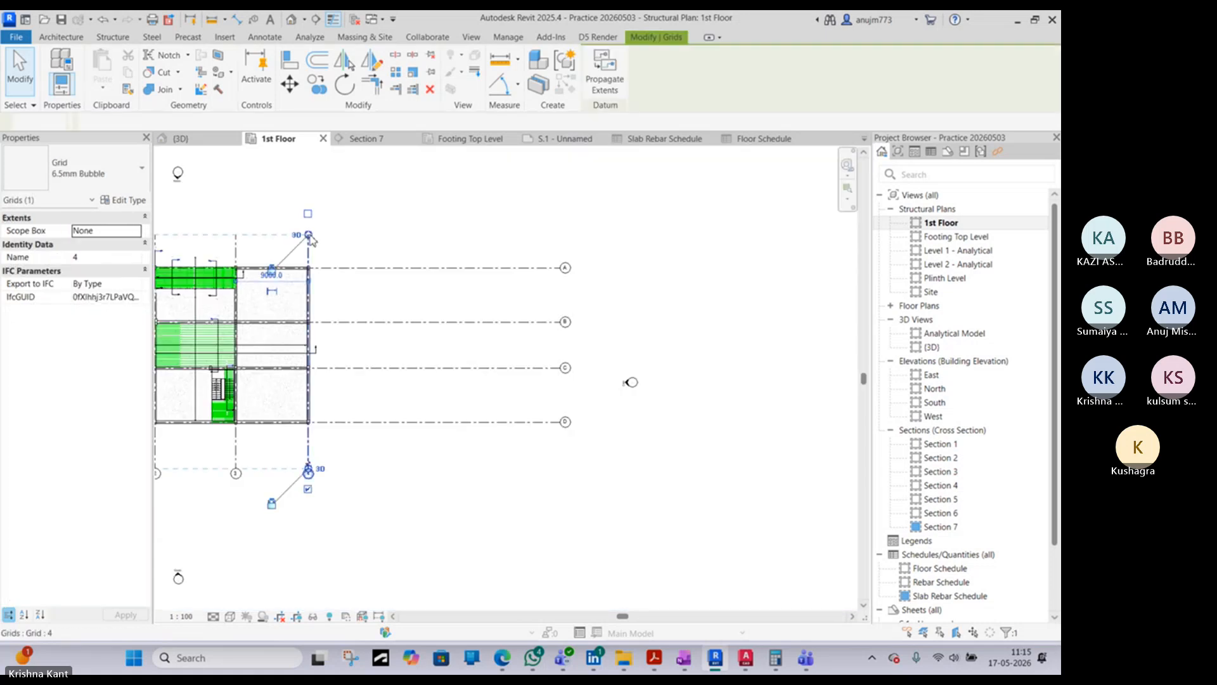
pyautogui.press('g')
pyautogui.press('r')
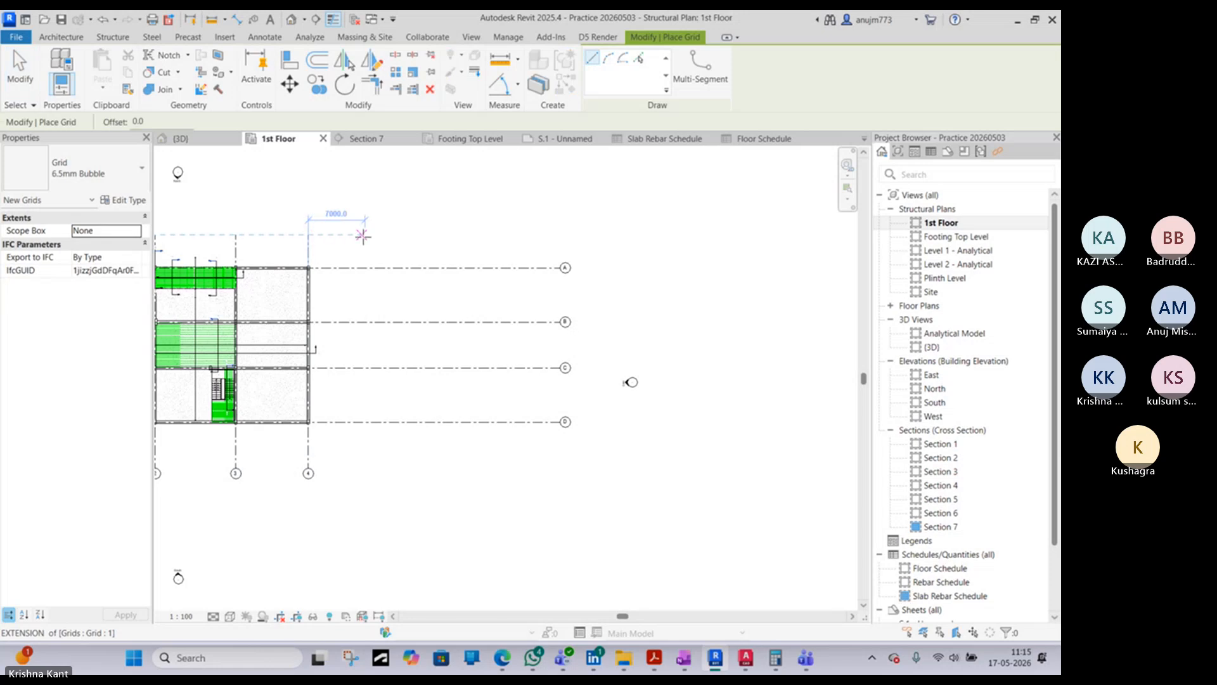
pyautogui.click(364, 235)
pyautogui.click(365, 466)
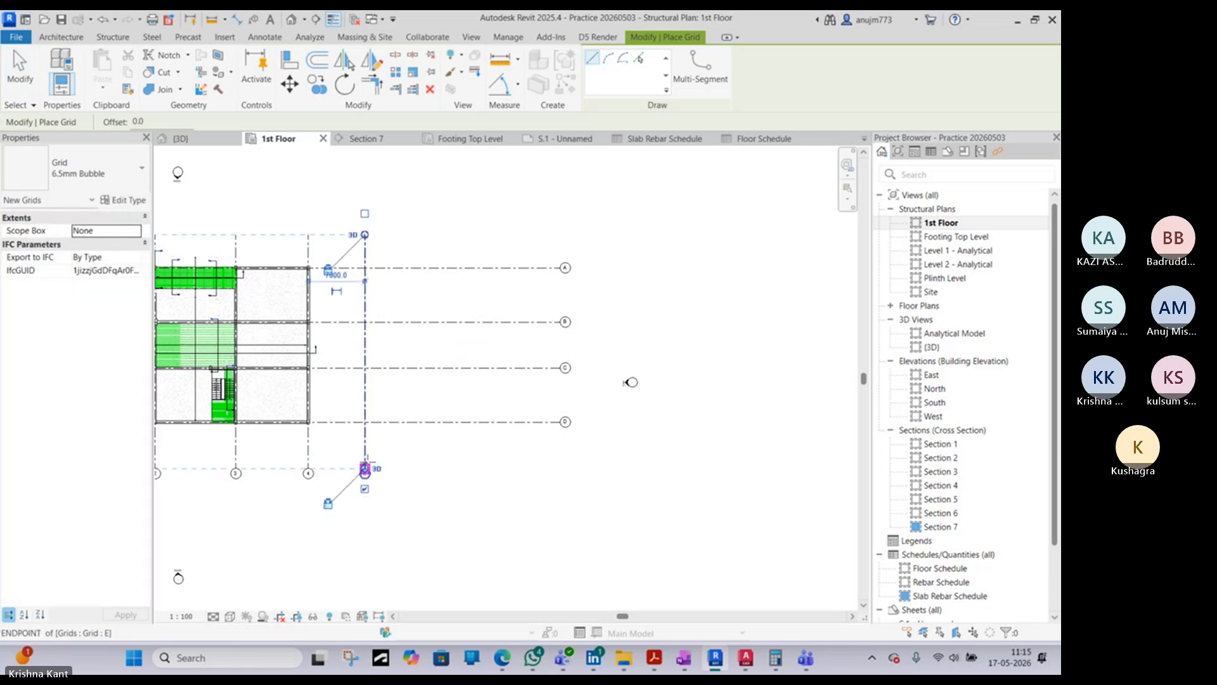
pyautogui.press('Escape')
pyautogui.scroll(3, 372, 466)
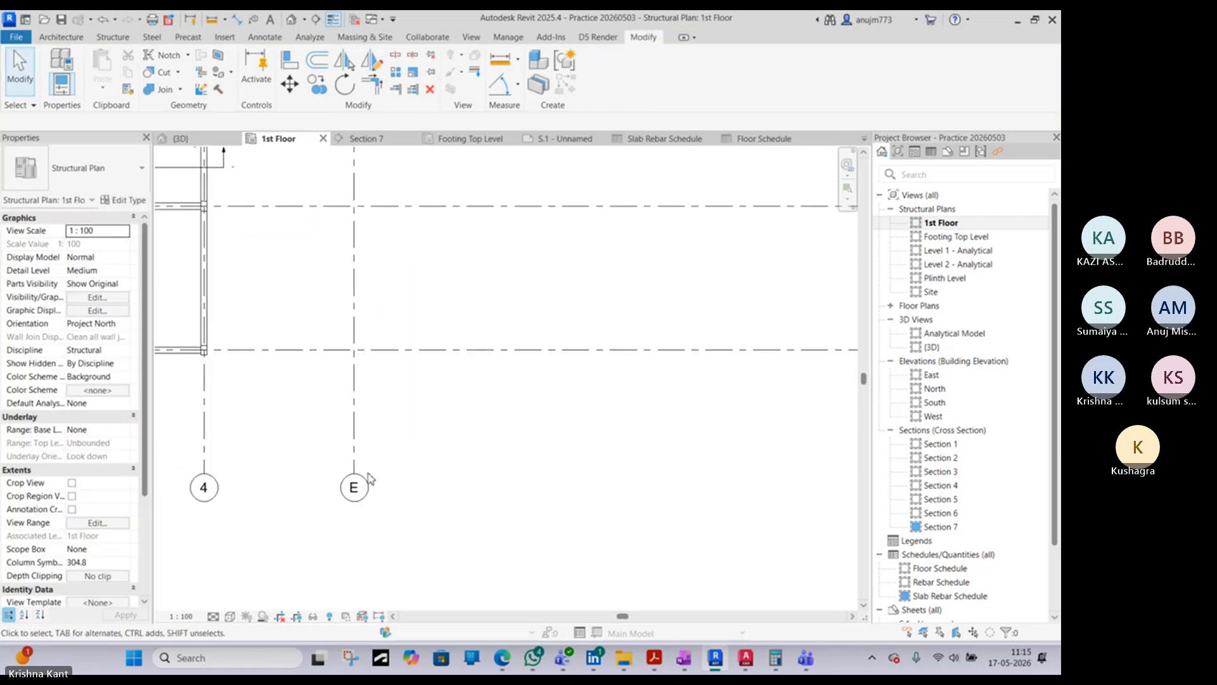
pyautogui.doubleClick(358, 489)
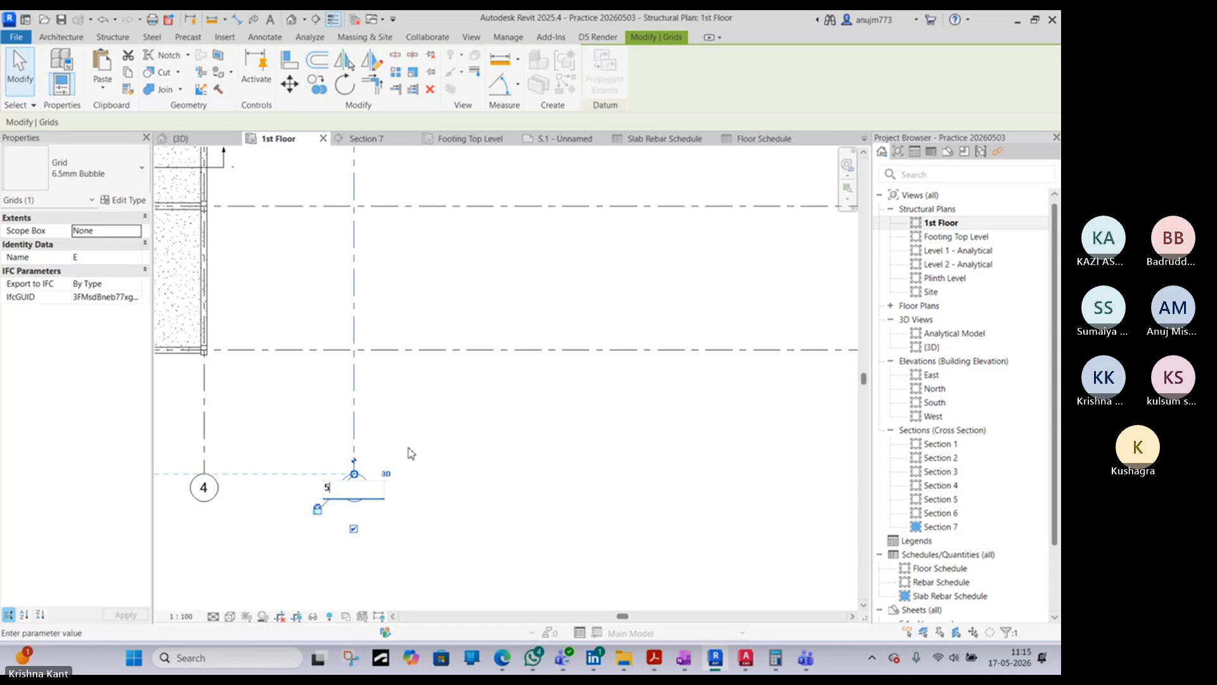
pyautogui.press('Return')
# - Draw two more vertical grid lines across grids A to D, 14000 mm and 22000 mm east of grid 4
pyautogui.press('g')
pyautogui.press('r')
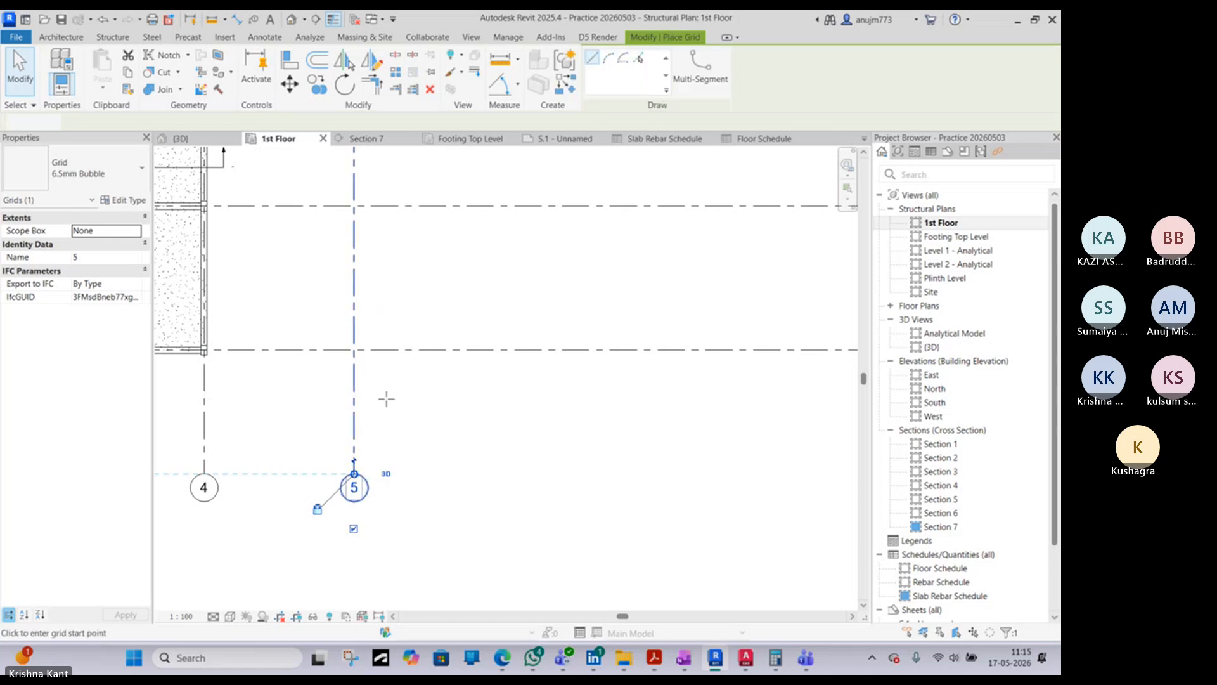
pyautogui.scroll(-5, 447, 420)
pyautogui.click(469, 206)
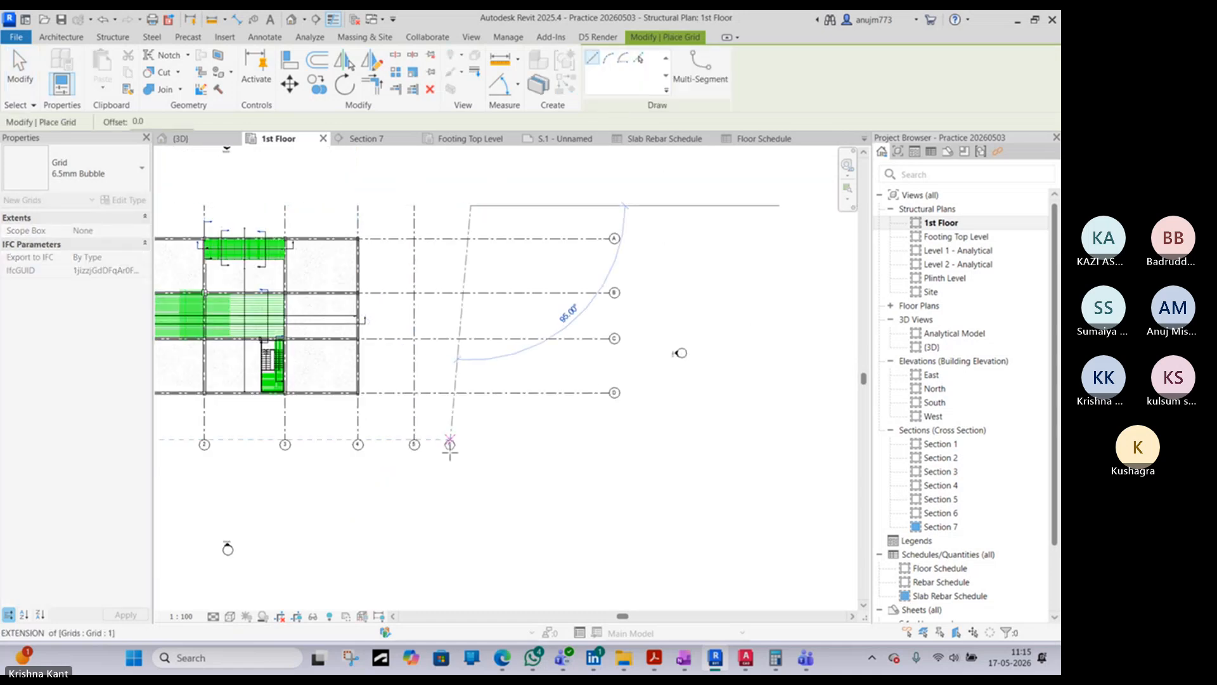
pyautogui.click(471, 438)
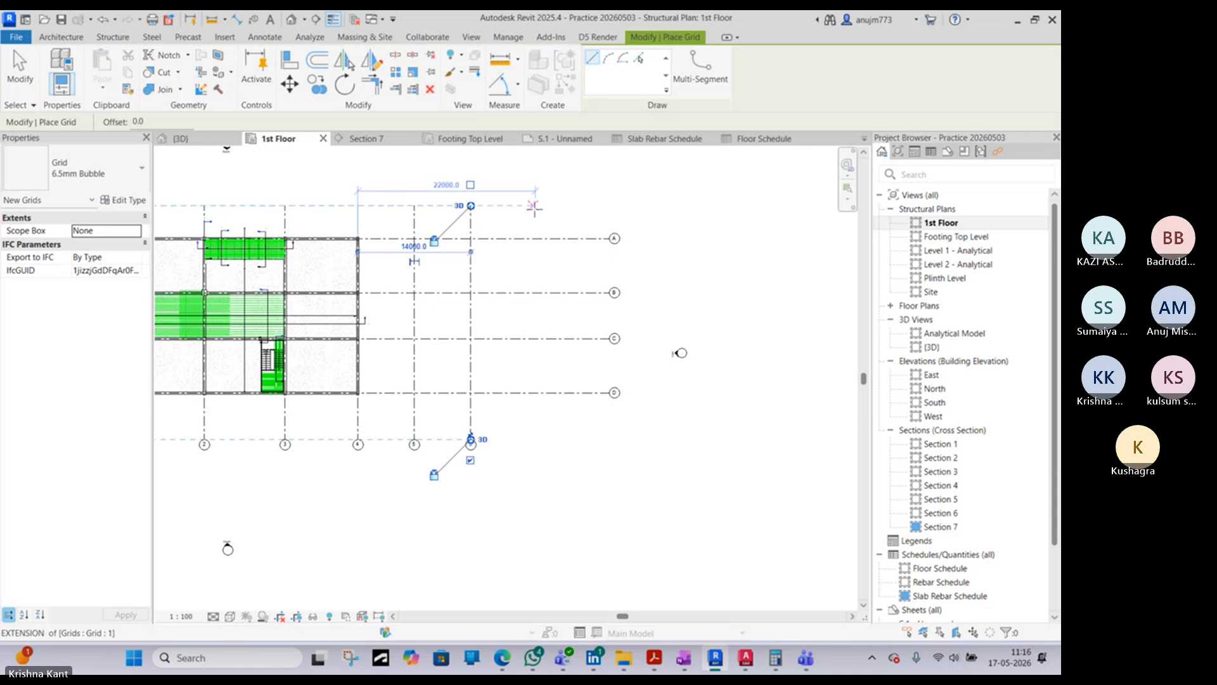
pyautogui.click(536, 205)
pyautogui.click(535, 437)
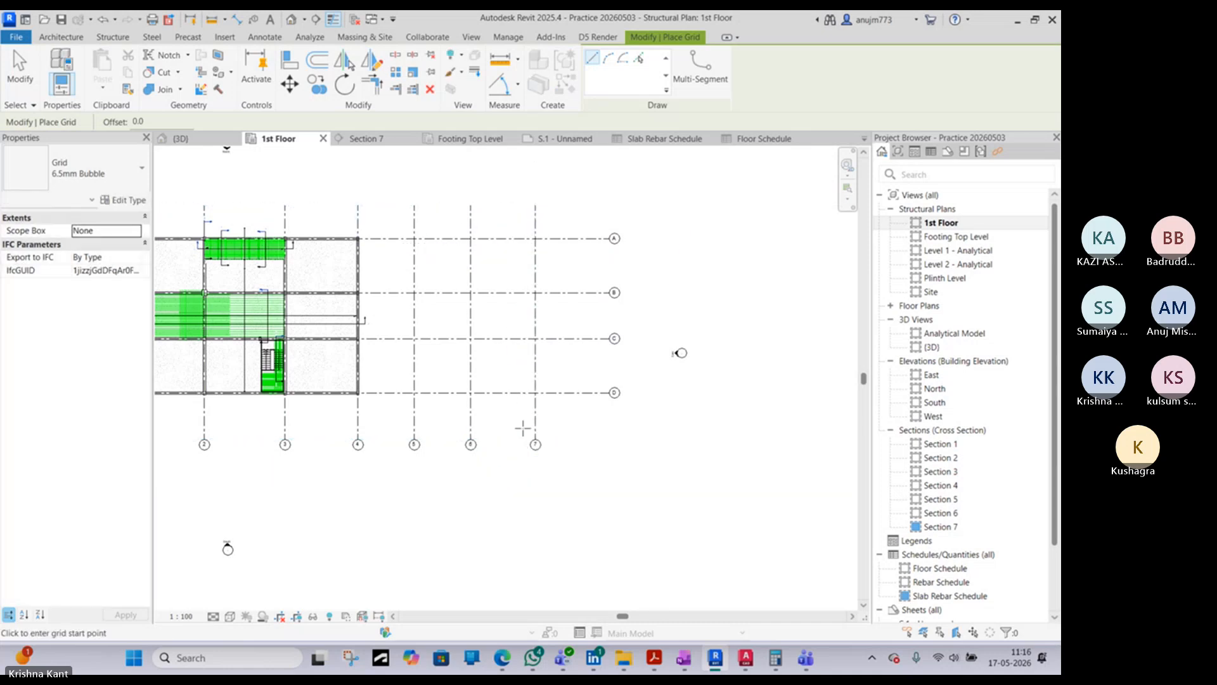
pyautogui.press('Escape')
pyautogui.press('Escape')
pyautogui.scroll(3, 485, 327)
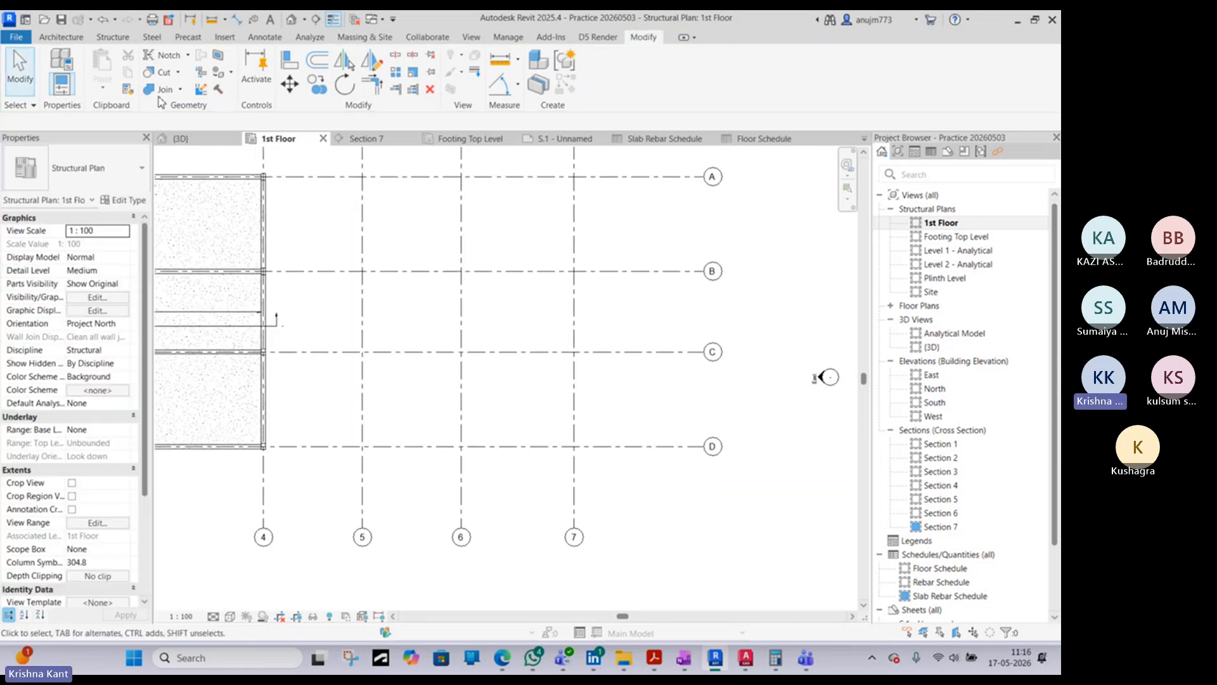
# - Start placing a vertical structural column and choose the UB-Universal Beams-Column type UB457x152x52
pyautogui.click(114, 39)
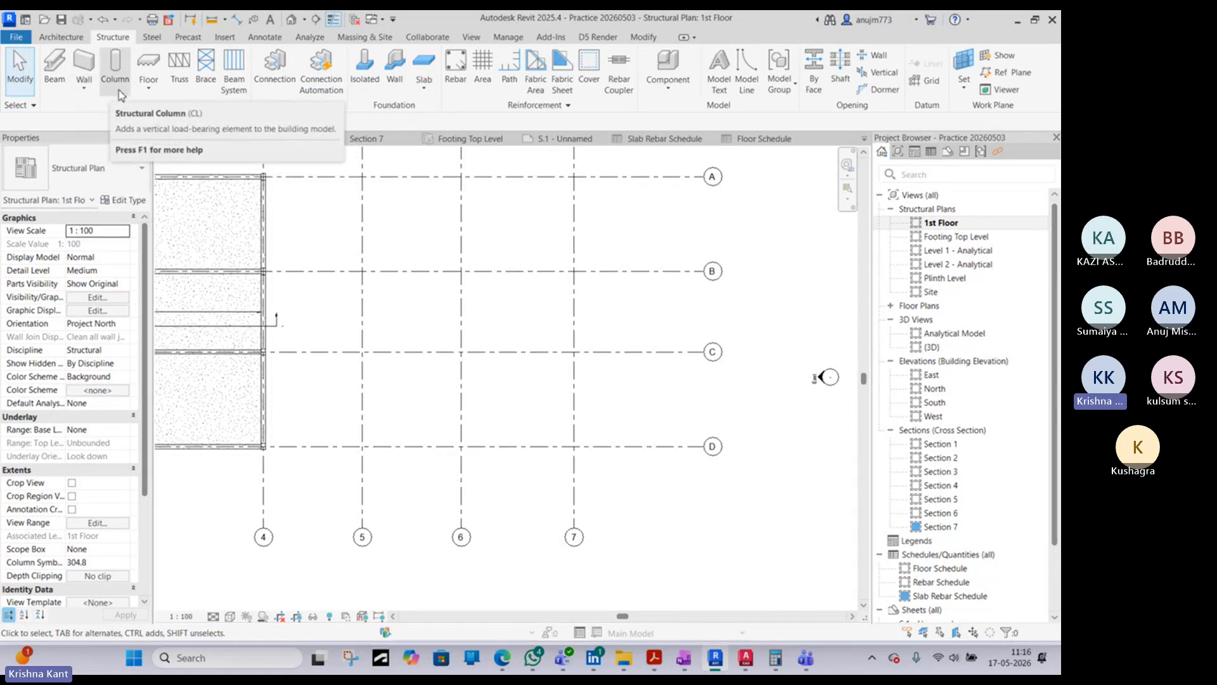
pyautogui.click(114, 64)
pyautogui.click(122, 181)
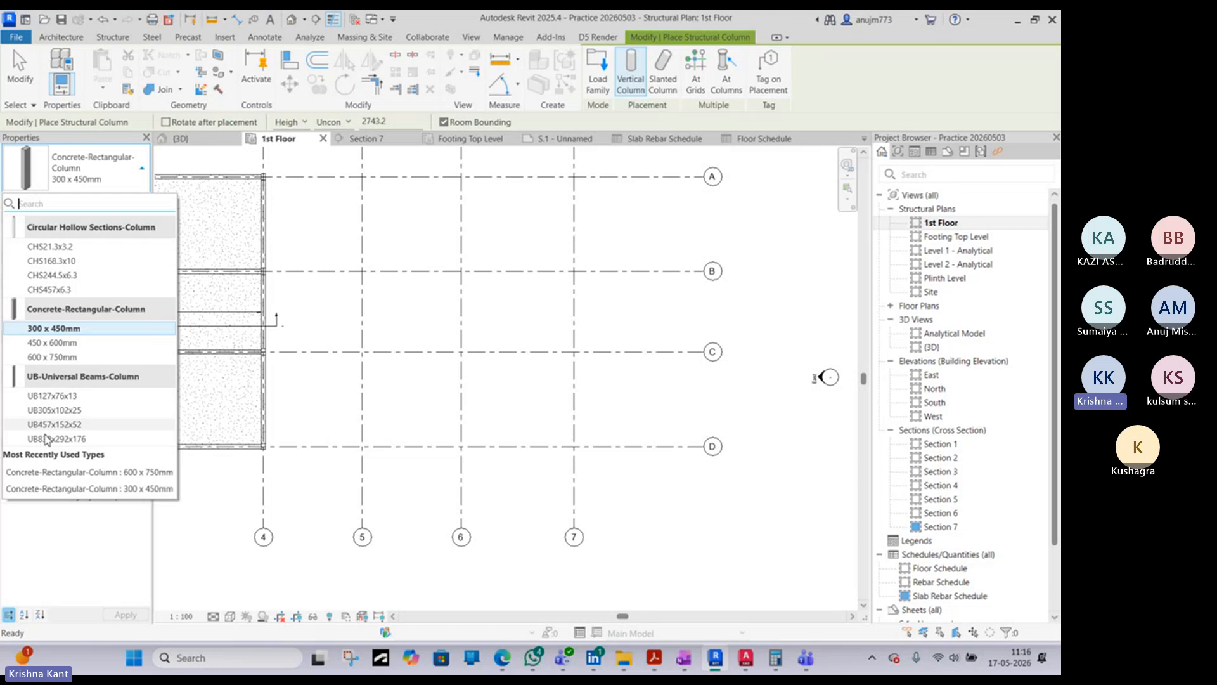
pyautogui.click(47, 425)
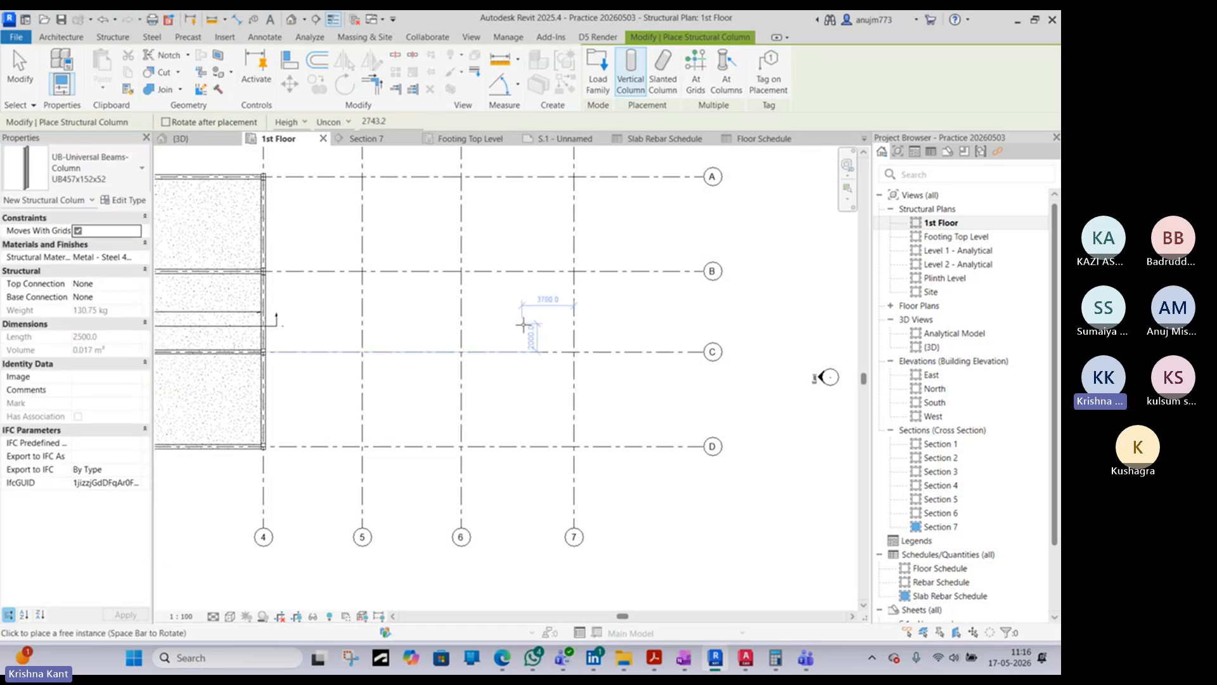
pyautogui.scroll(5, 349, 358)
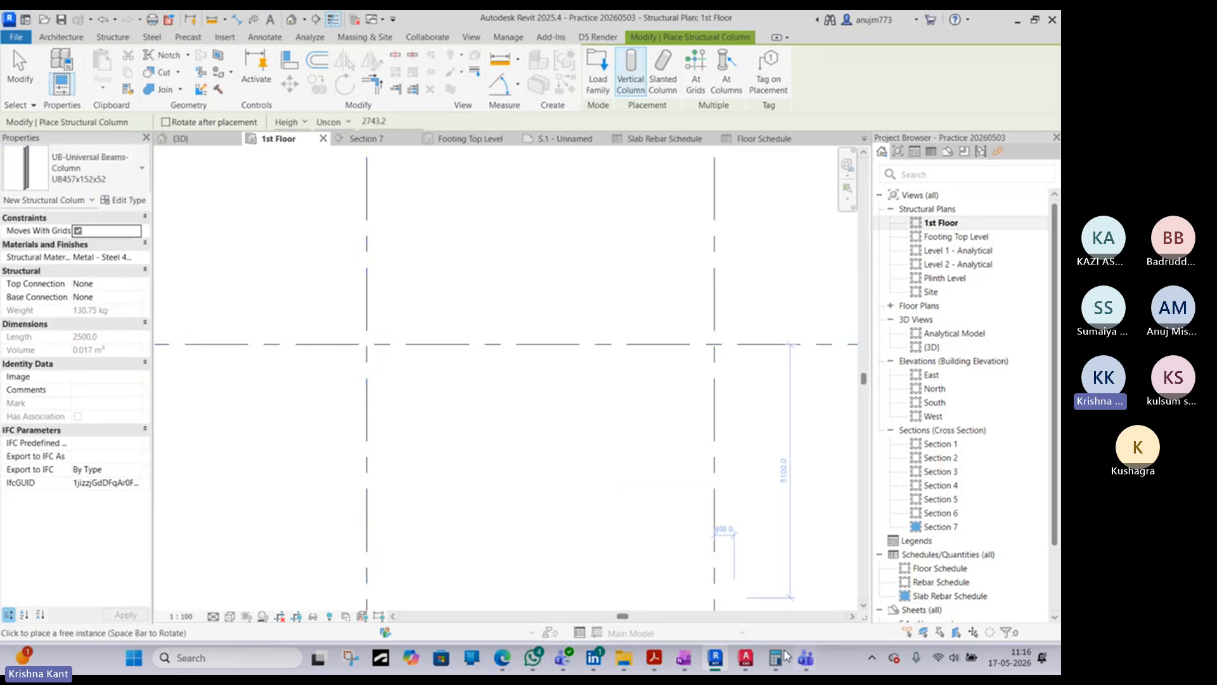
# - Switch to the warehouse drawing in AutoCAD and examine the cross section and the column-to-rafter joint in Detail 02
pyautogui.click(748, 659)
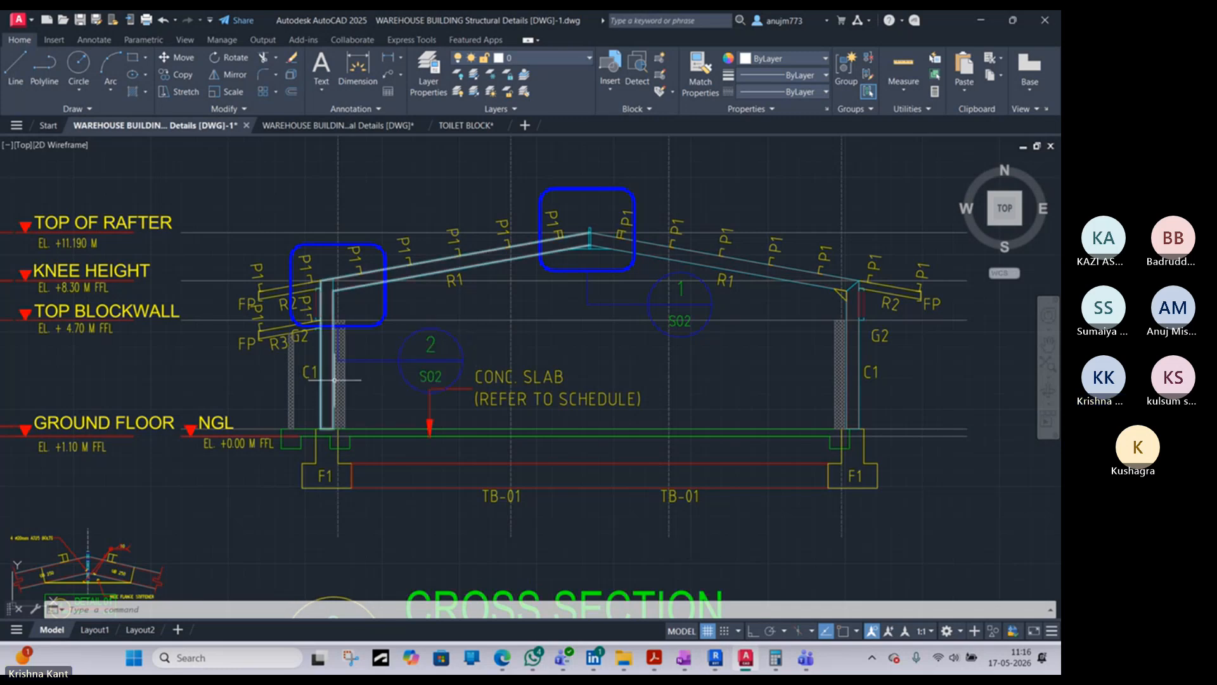
pyautogui.scroll(-2, 522, 385)
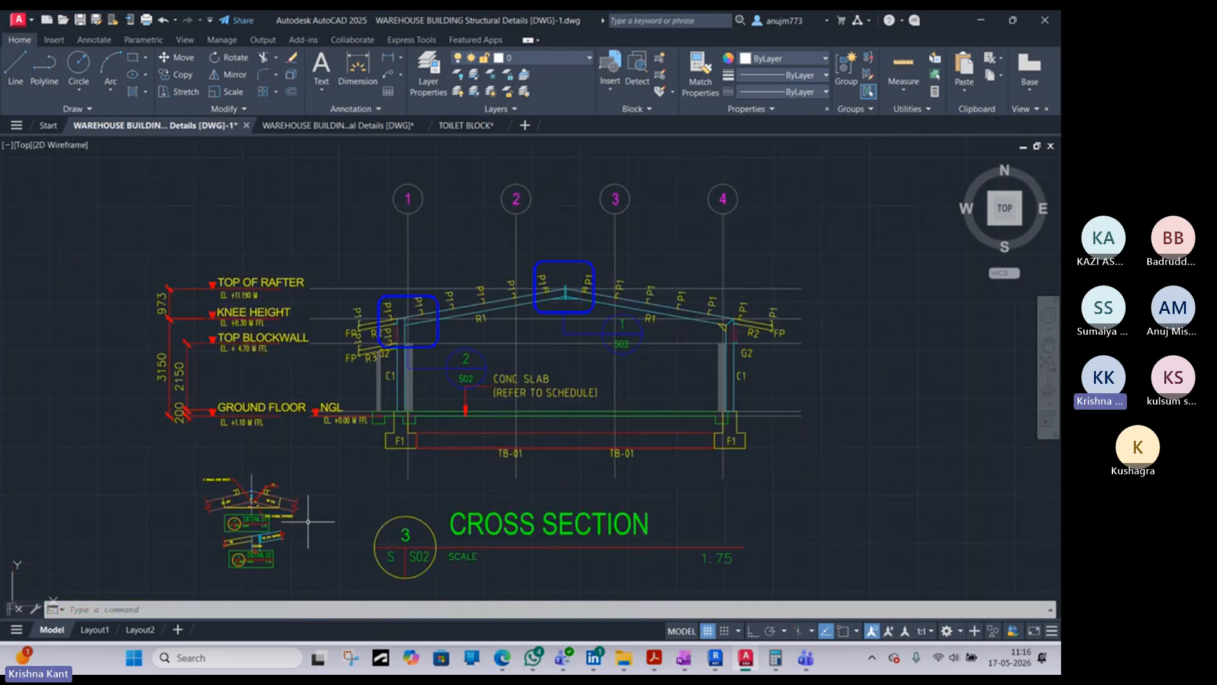
pyautogui.scroll(5, 254, 533)
pyautogui.moveTo(277, 481); pyautogui.dragTo(413, 288, button='middle')
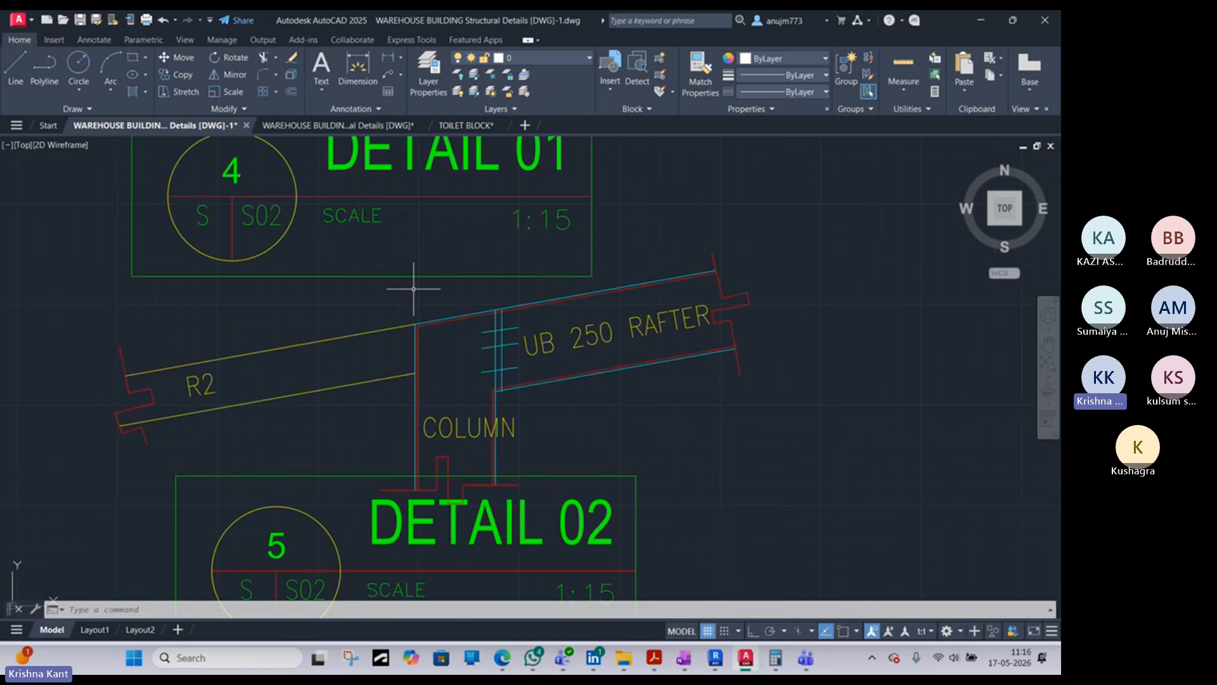
# - Read the member marks, sizes and remarks for the beams, rafters, purlins and braces in the Steel Schedule
pyautogui.scroll(-10, 421, 295)
pyautogui.moveTo(212, 329)
pyautogui.mouseDown(button='middle')
pyautogui.moveTo(223, 350)
pyautogui.moveTo(499, 320)
pyautogui.mouseUp(button='middle')
pyautogui.scroll(-2, 498, 320)
pyautogui.scroll(5, 293, 493)
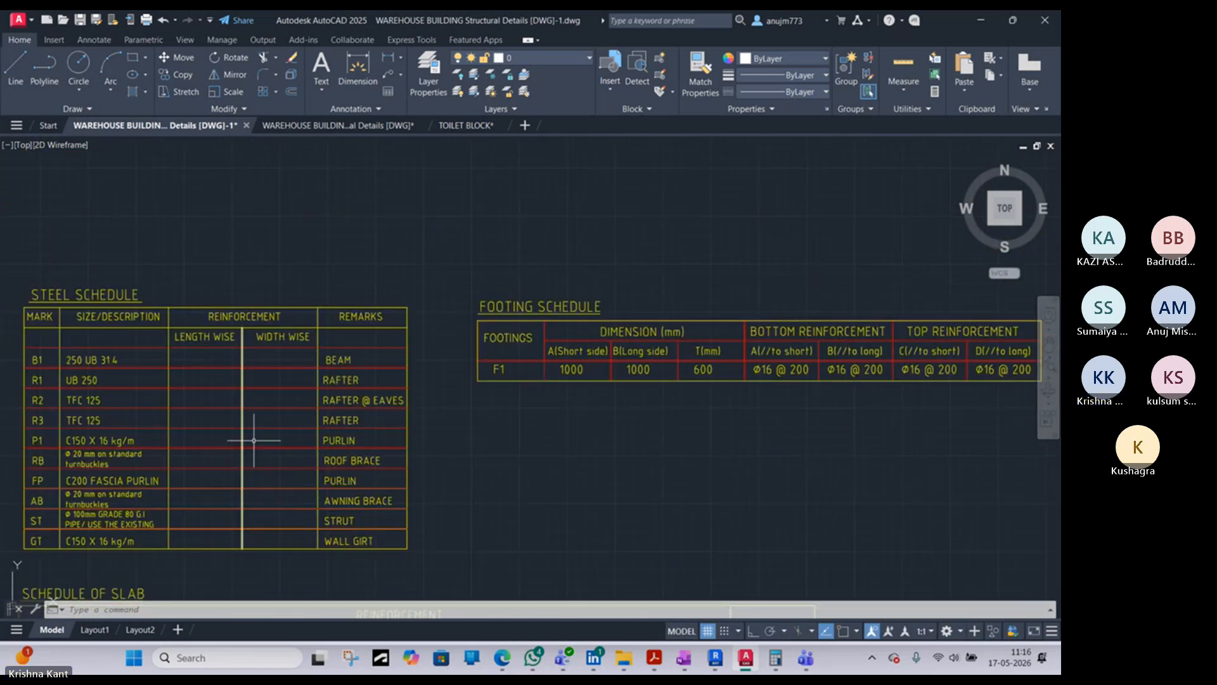
pyautogui.scroll(3, 79, 381)
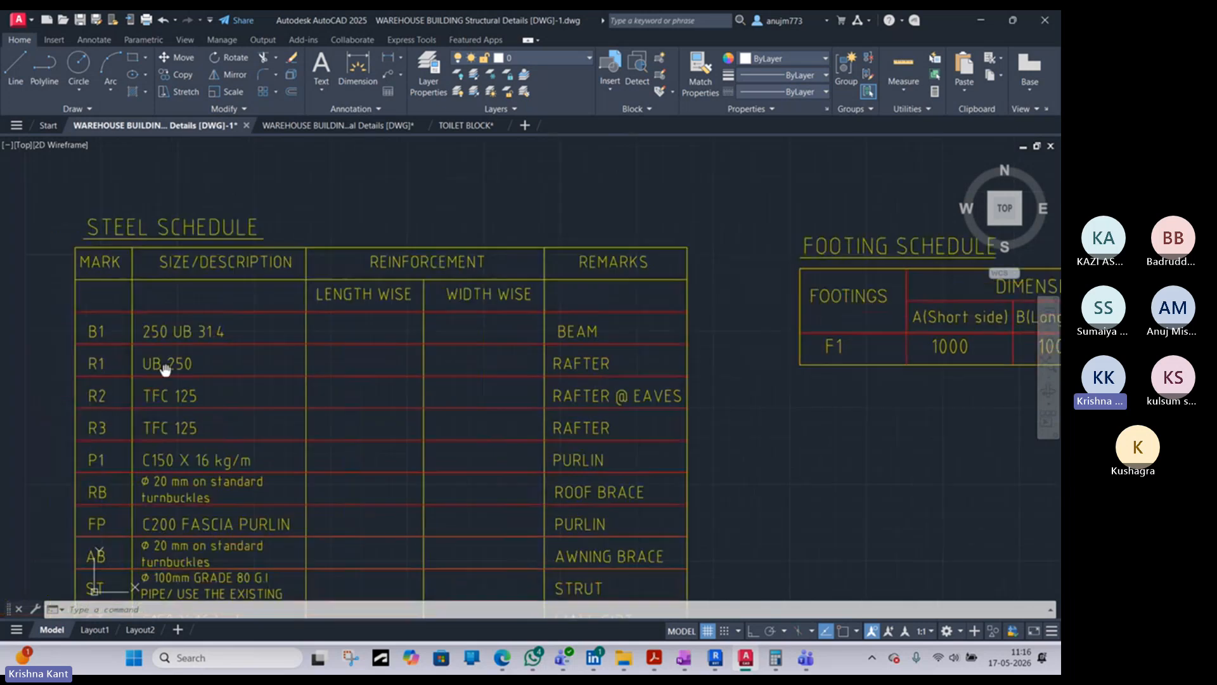
pyautogui.moveTo(165, 369); pyautogui.dragTo(188, 361, button='middle')
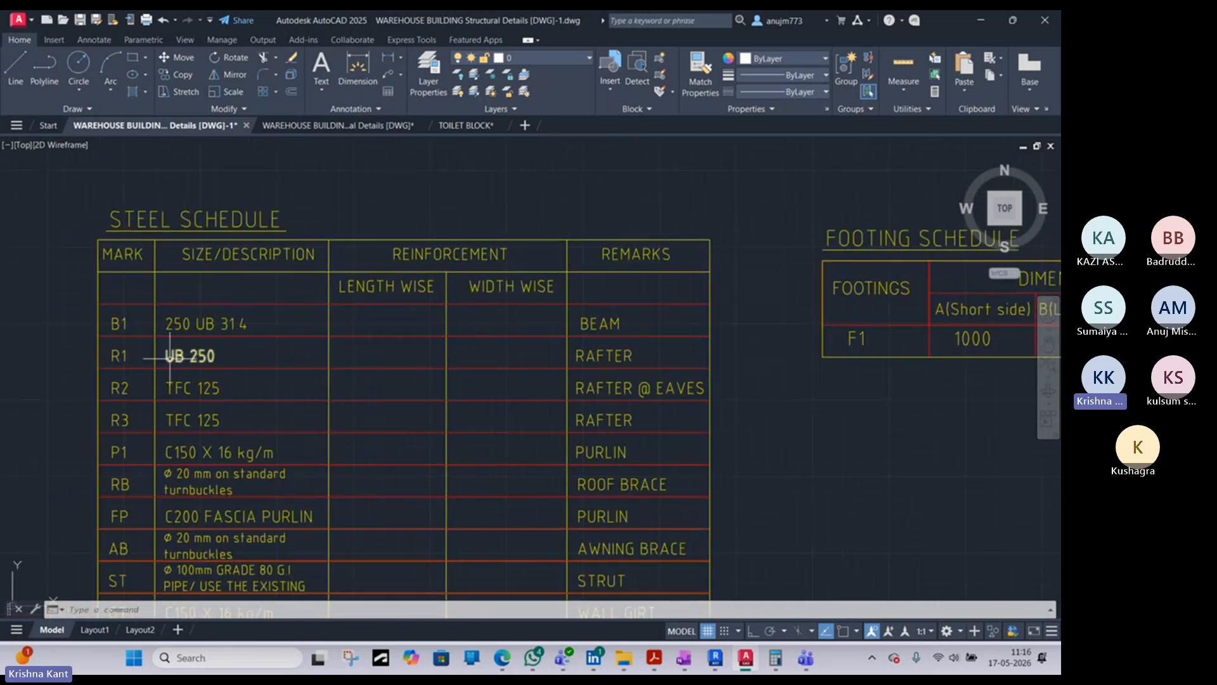
pyautogui.scroll(-2, 171, 358)
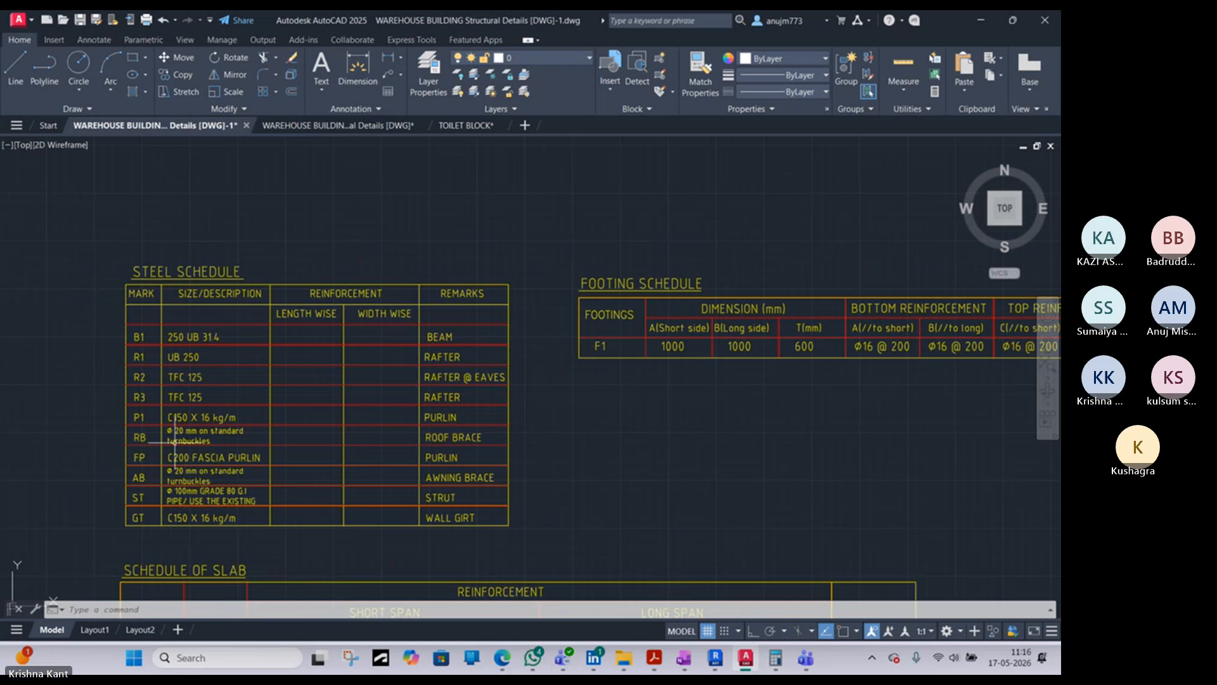
pyautogui.moveTo(175, 438); pyautogui.dragTo(158, 401, button='middle')
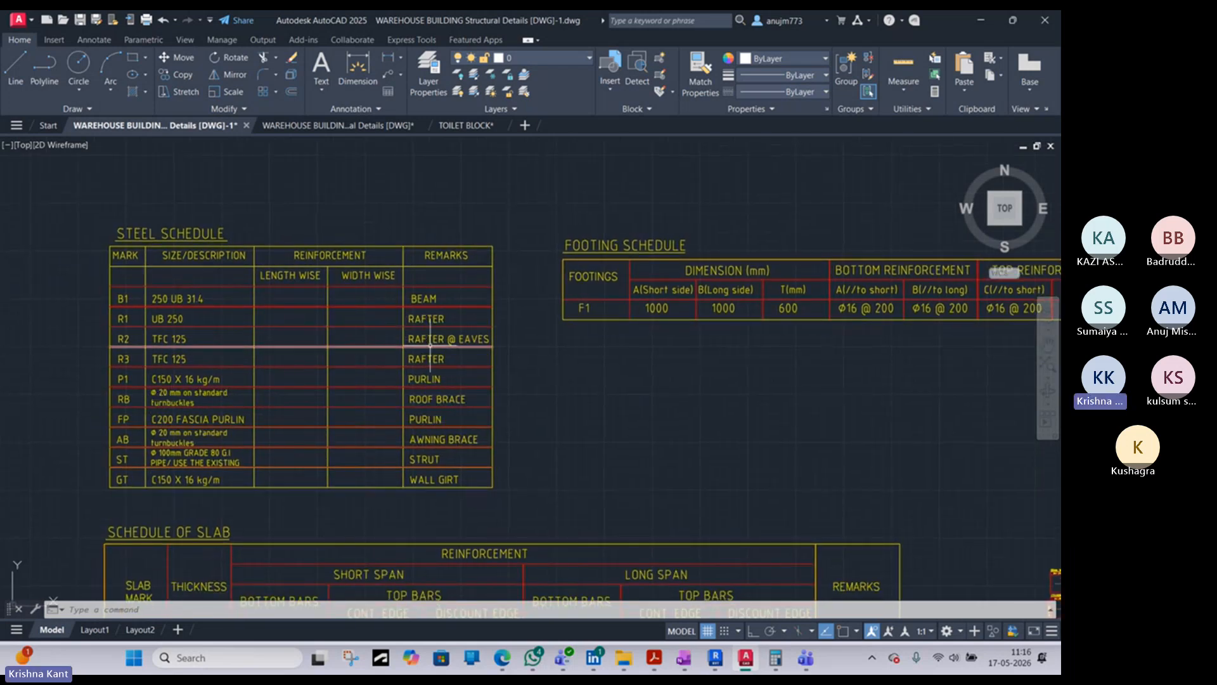
pyautogui.moveTo(417, 382); pyautogui.dragTo(335, 356, button='middle')
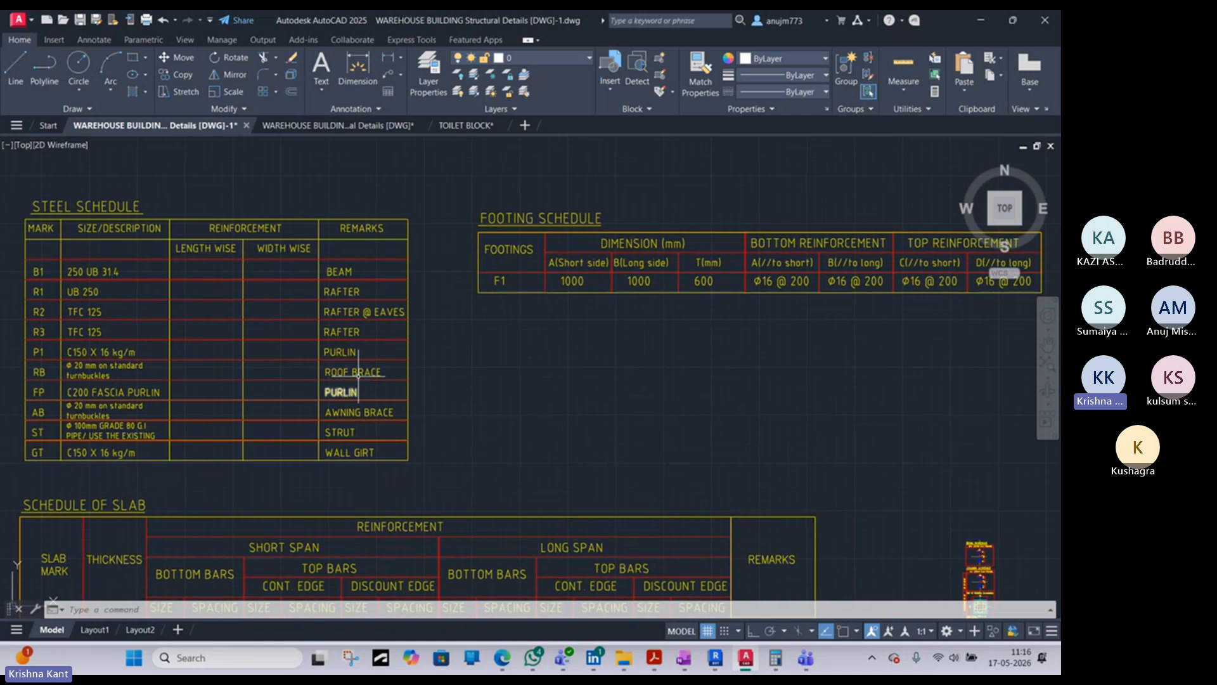
# - Review the Schedule of Slab, and return to the Steel Schedule and Footing Schedule
pyautogui.moveTo(368, 400); pyautogui.dragTo(331, 310, button='middle')
pyautogui.moveTo(286, 379); pyautogui.dragTo(383, 345, button='middle')
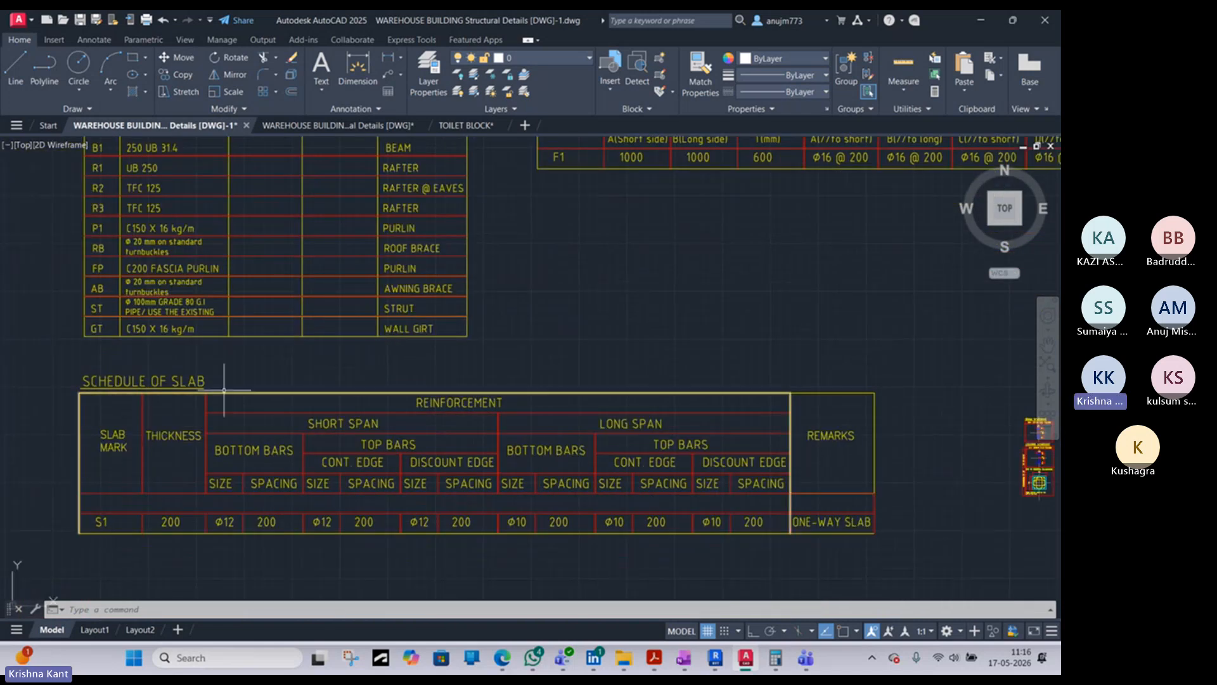
pyautogui.moveTo(572, 305)
pyautogui.mouseDown(button='middle')
pyautogui.moveTo(497, 334)
pyautogui.moveTo(386, 430)
pyautogui.moveTo(660, 384)
pyautogui.mouseUp(button='middle')
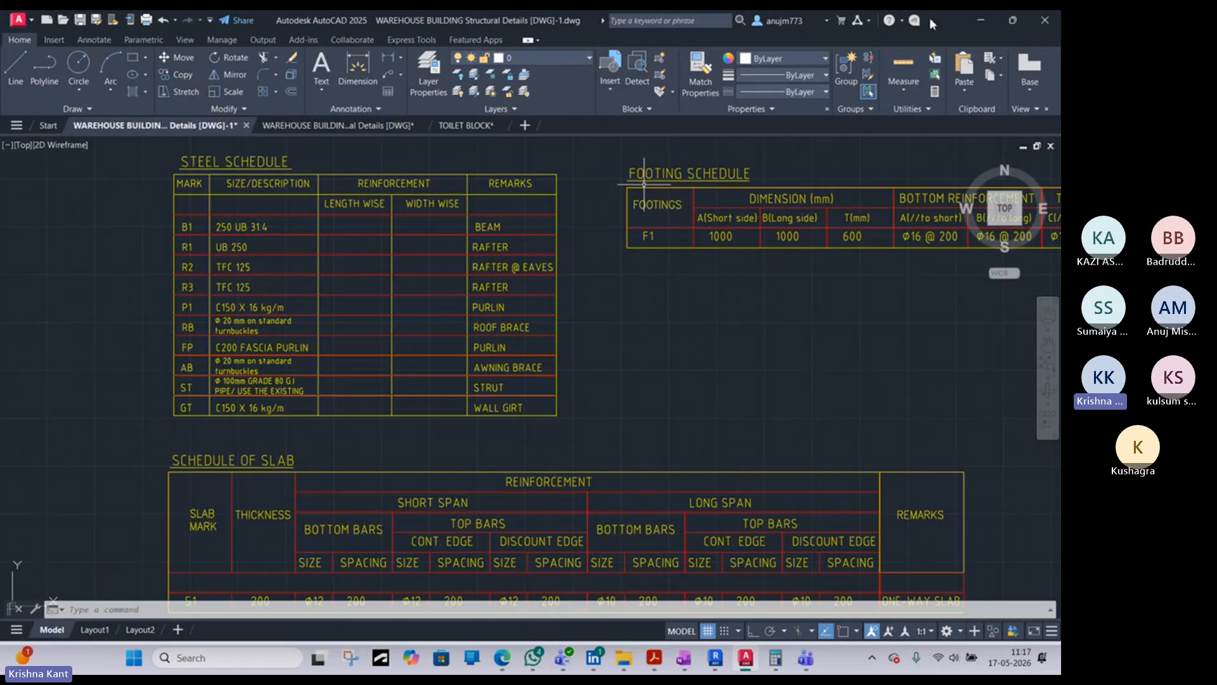
# - Switch back to Revit and choose the UB-Universal Beams-Column type UB305x102x25 for the new vertical column
pyautogui.hotkey('alt', 'Tab')
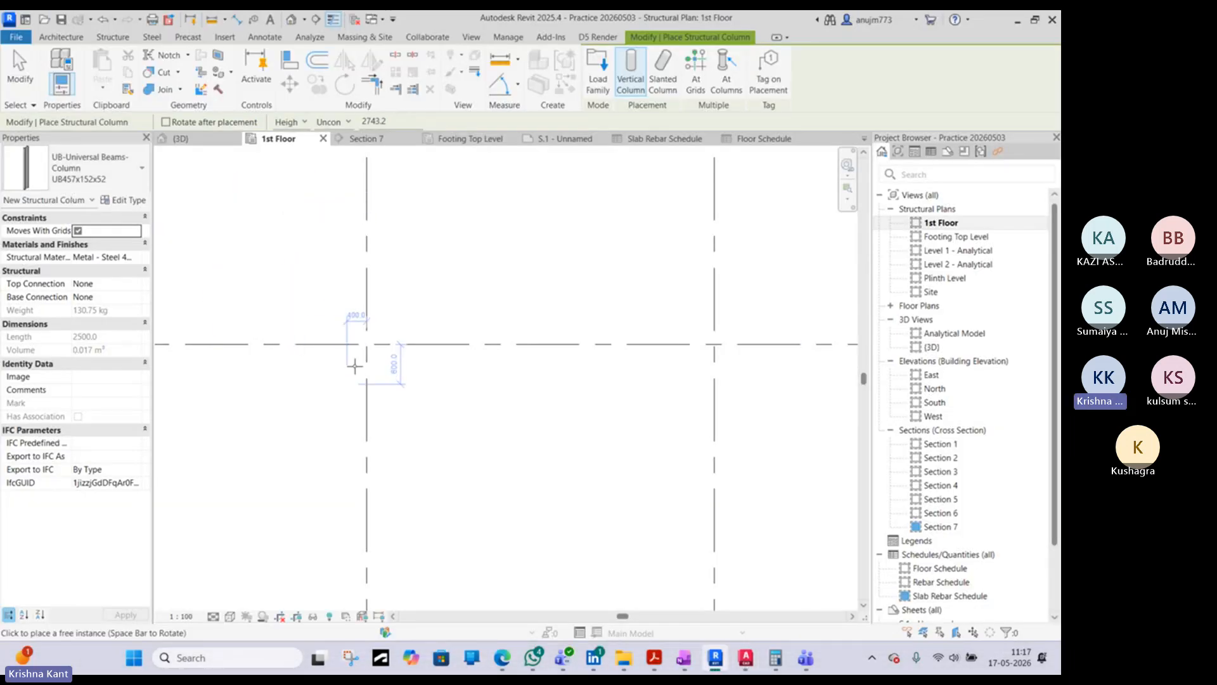
pyautogui.scroll(2, 352, 345)
pyautogui.click(116, 178)
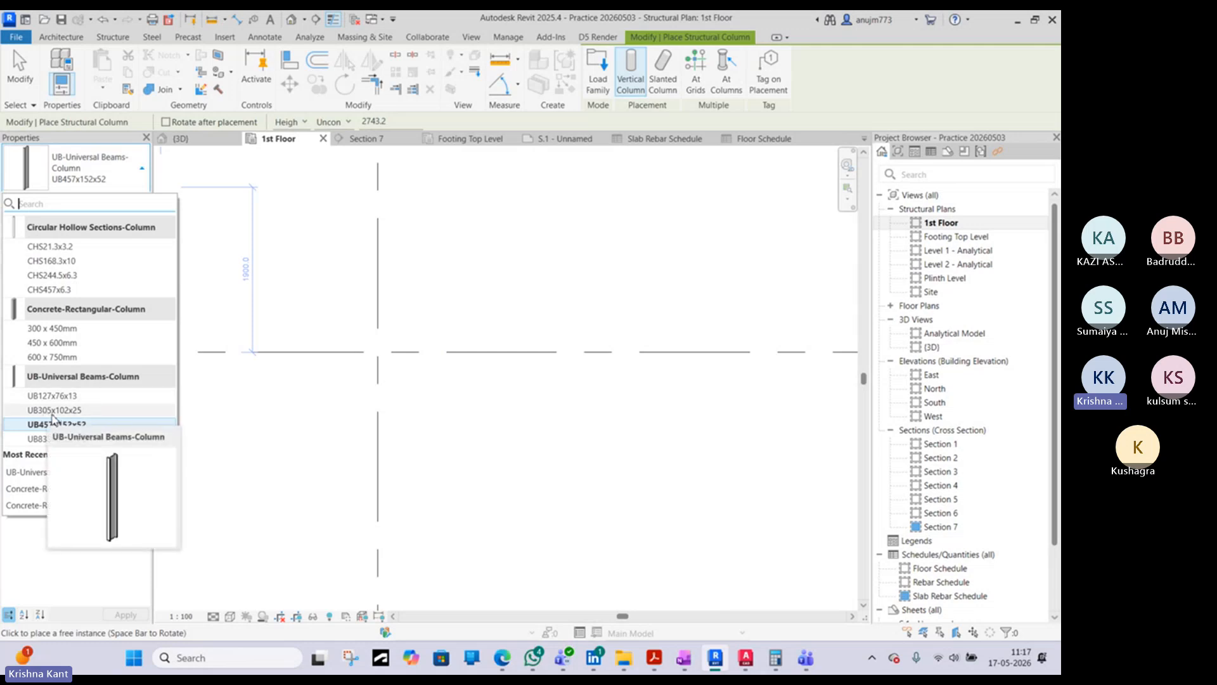
pyautogui.click(54, 410)
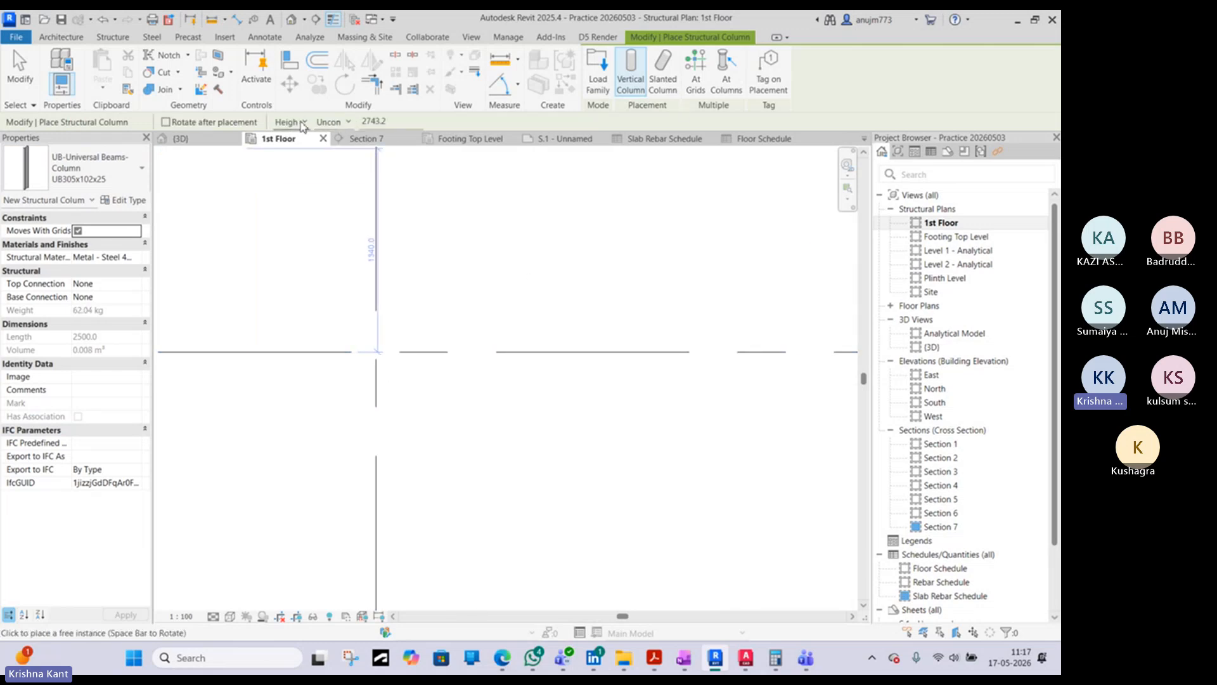
pyautogui.click(331, 121)
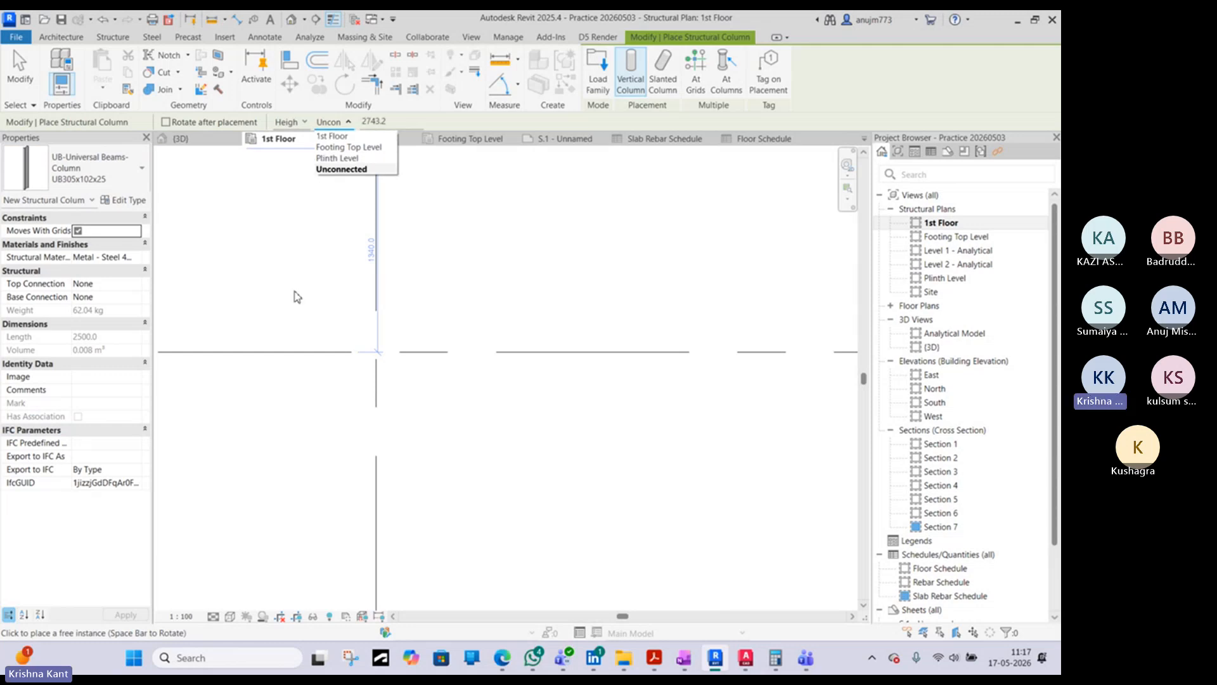
pyautogui.scroll(-1, 297, 277)
pyautogui.scroll(-1, 299, 280)
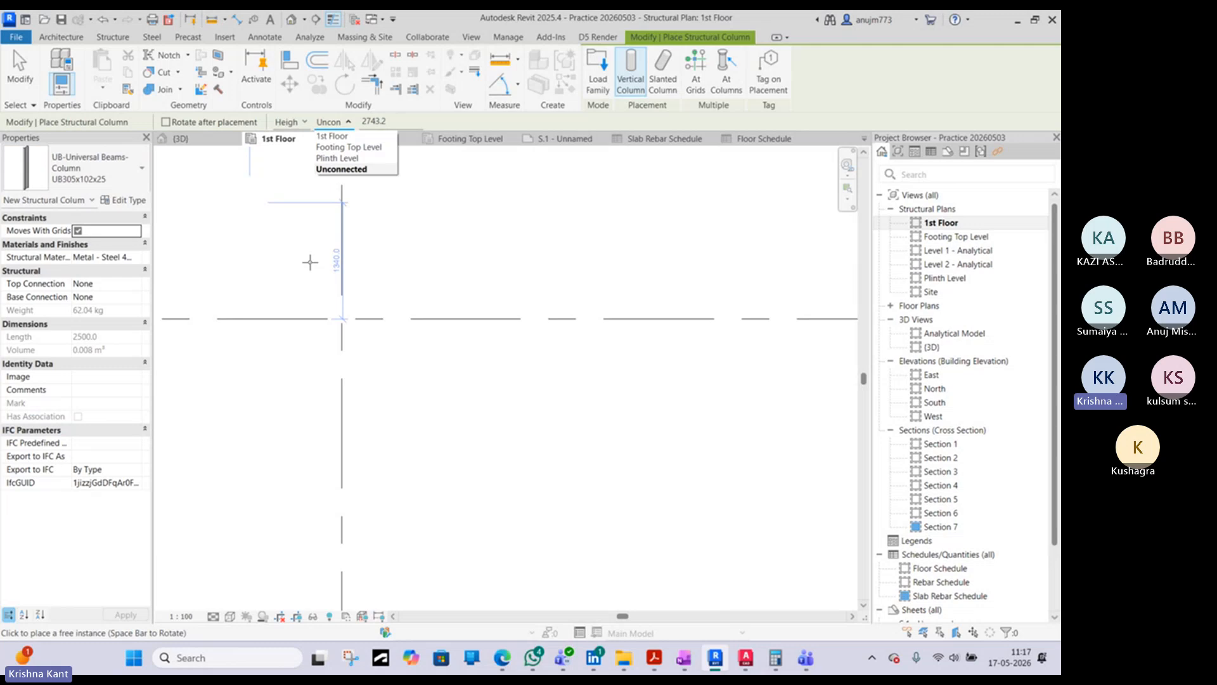
pyautogui.click(310, 261)
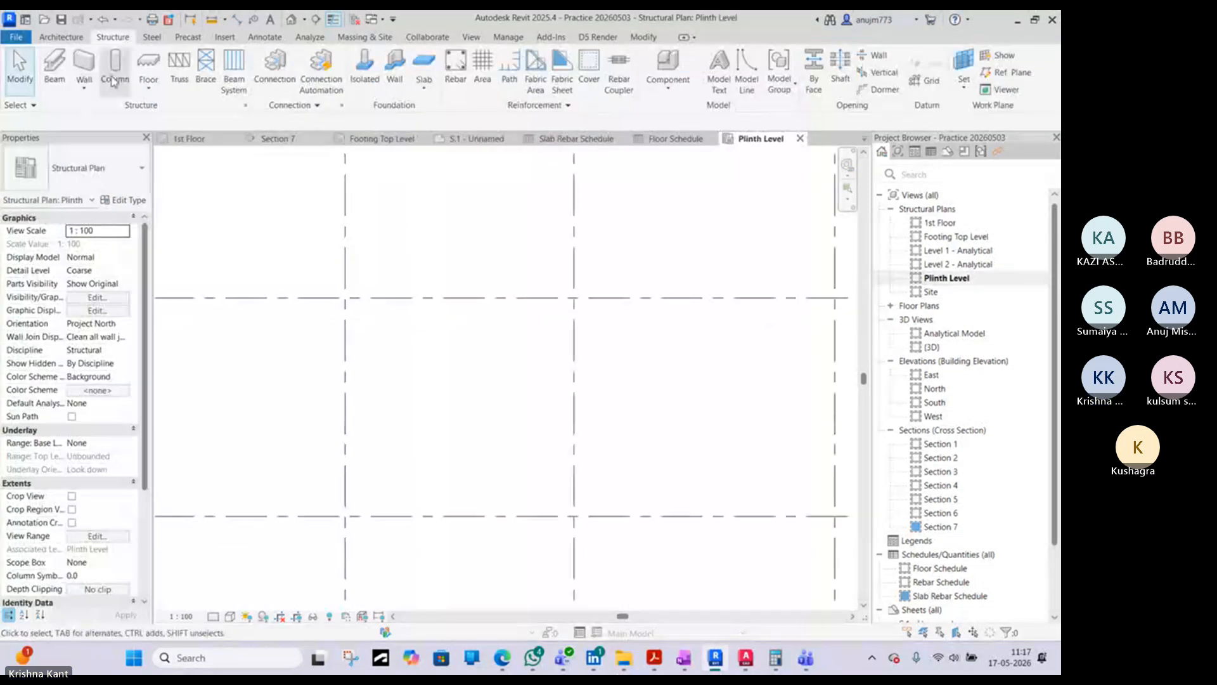
# - Continue column placement in the Plinth Level plan and set the column height up to the 1st Floor
pyautogui.click(116, 80)
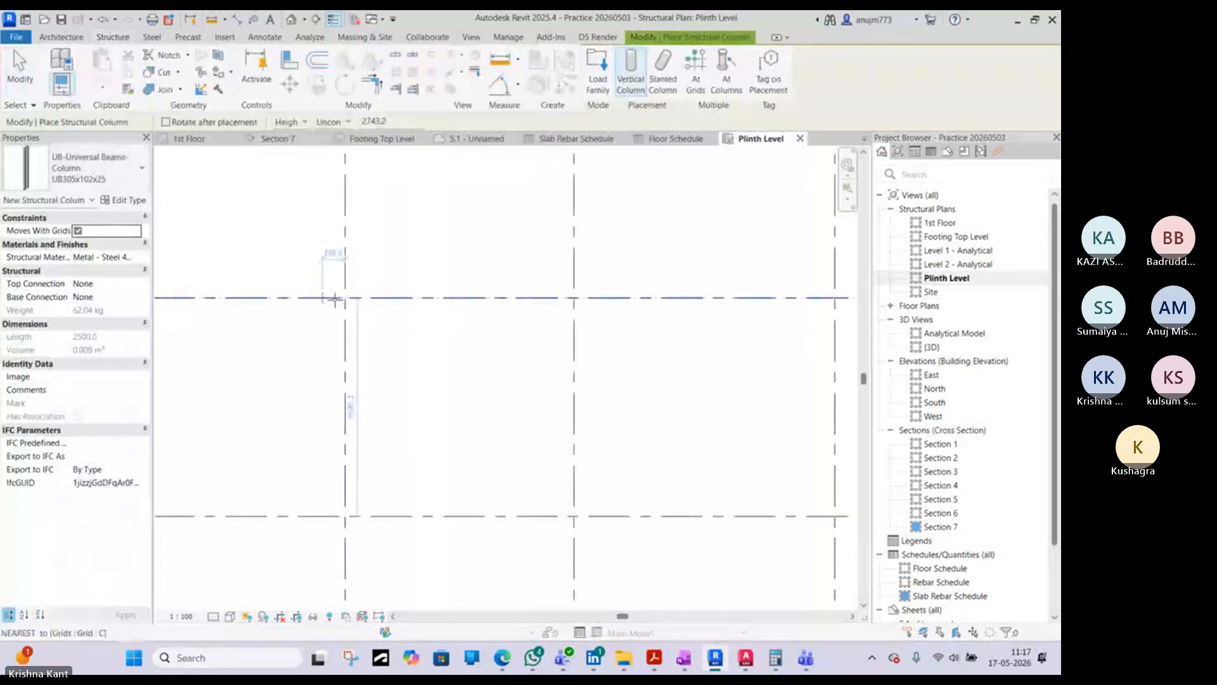
pyautogui.scroll(2, 334, 298)
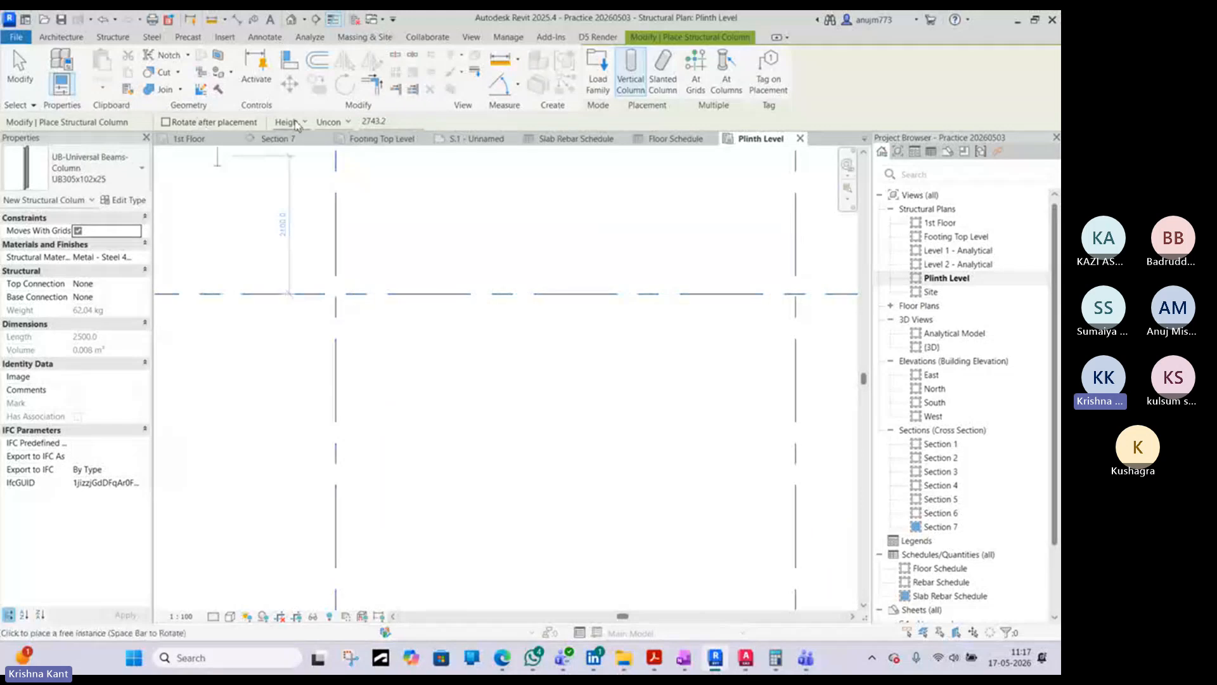
pyautogui.click(347, 122)
pyautogui.click(336, 144)
# - Place UB305x102x25 columns where grids C and D cross grids 5, 6 and 7, and end the placement
pyautogui.scroll(-1, 469, 268)
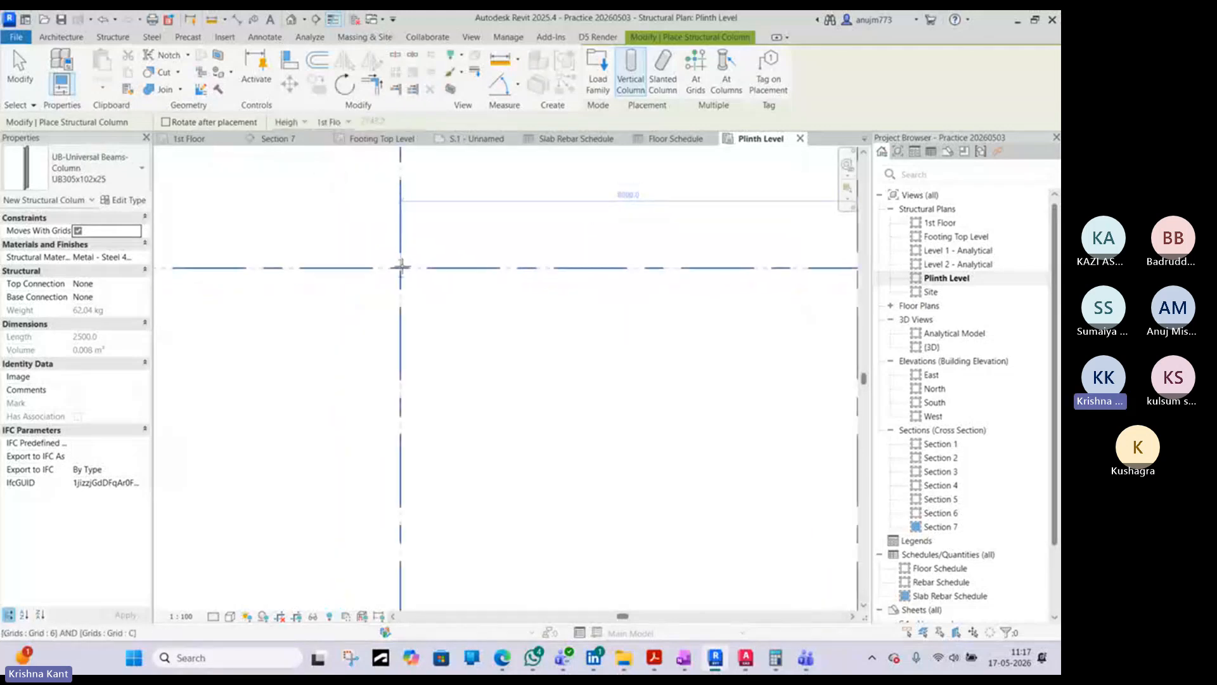
pyautogui.scroll(-3, 402, 260)
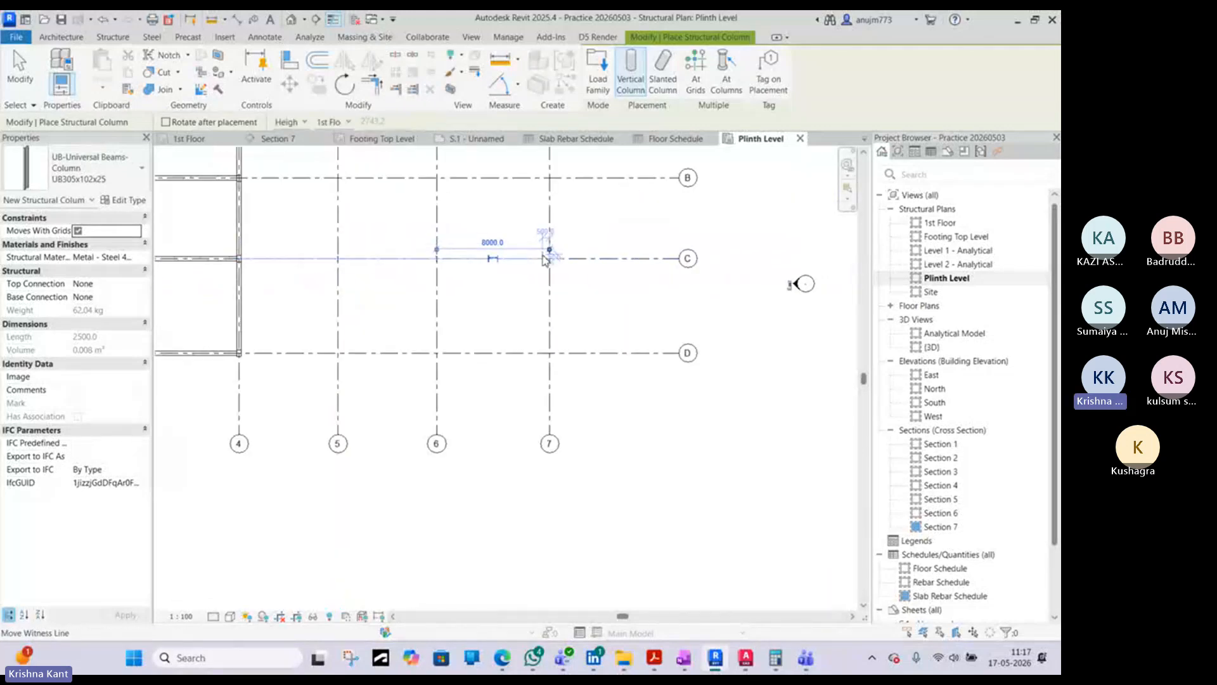
pyautogui.scroll(3, 550, 259)
pyautogui.click(550, 260)
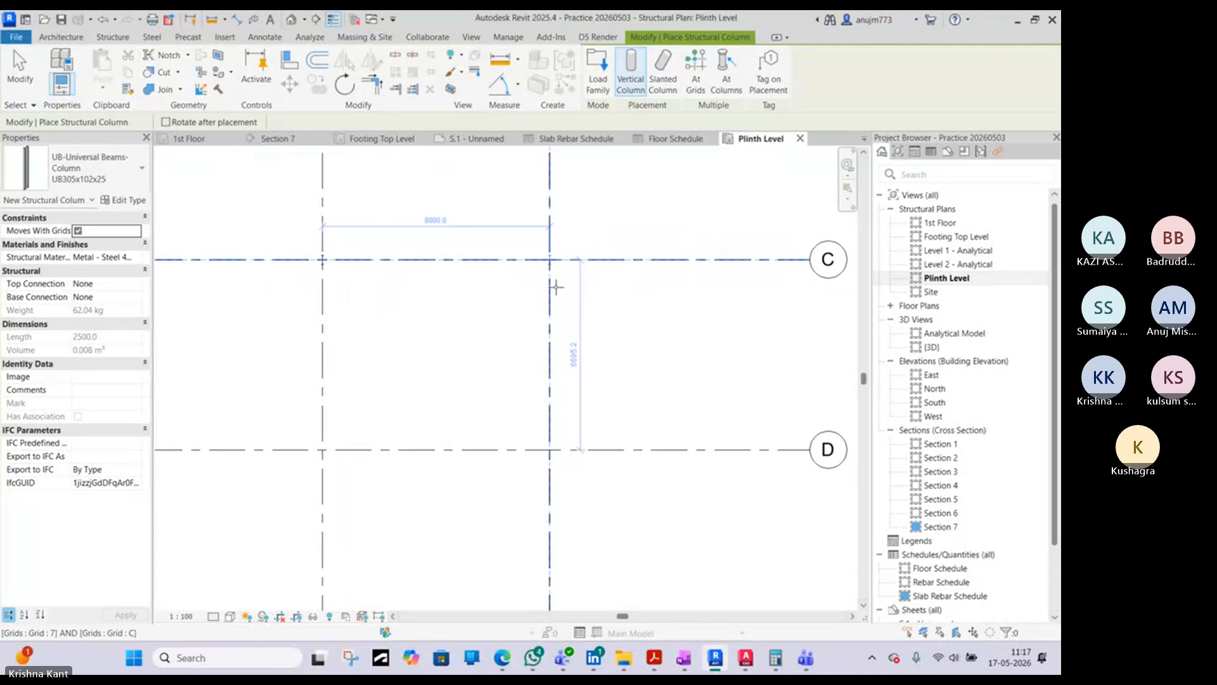
pyautogui.click(551, 450)
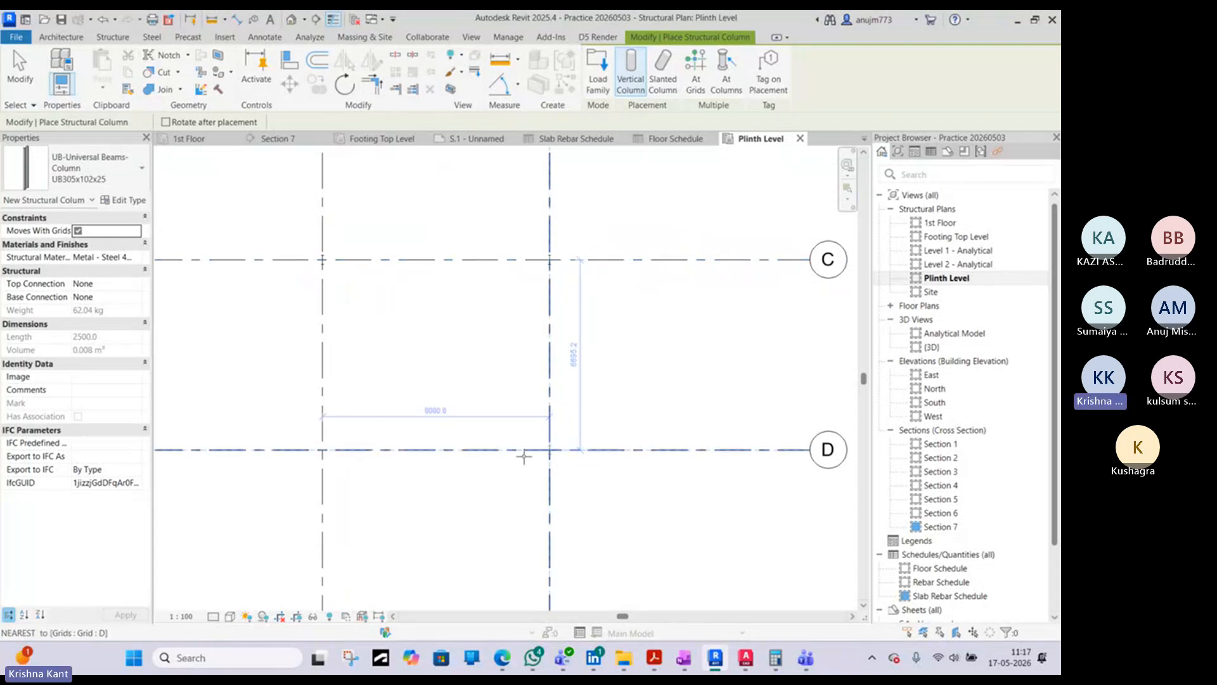
pyautogui.moveTo(350, 454); pyautogui.dragTo(542, 437, button='middle')
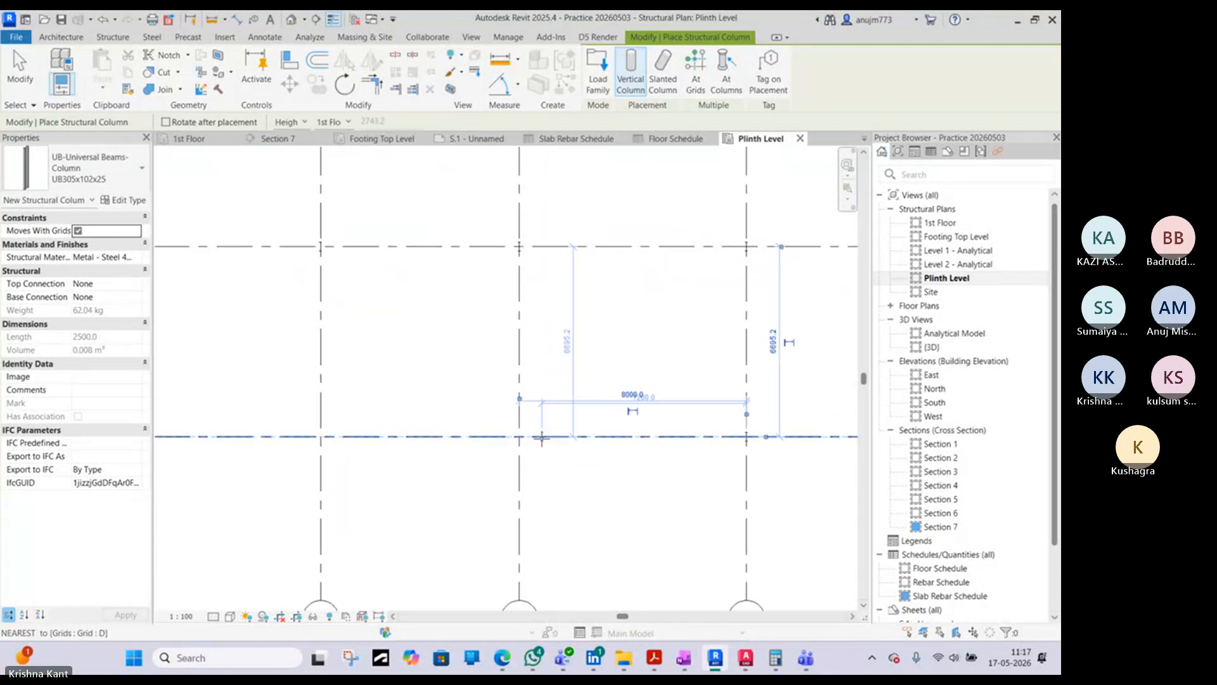
pyautogui.click(521, 437)
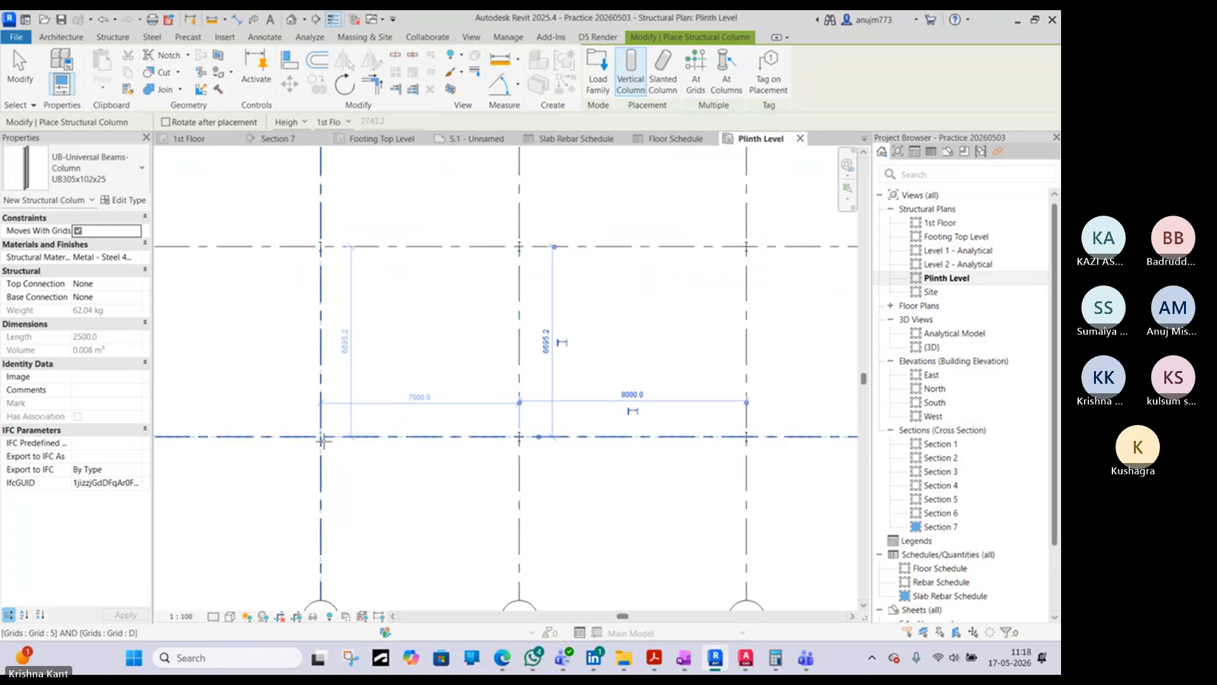
pyautogui.scroll(-5, 336, 437)
pyautogui.press('Escape')
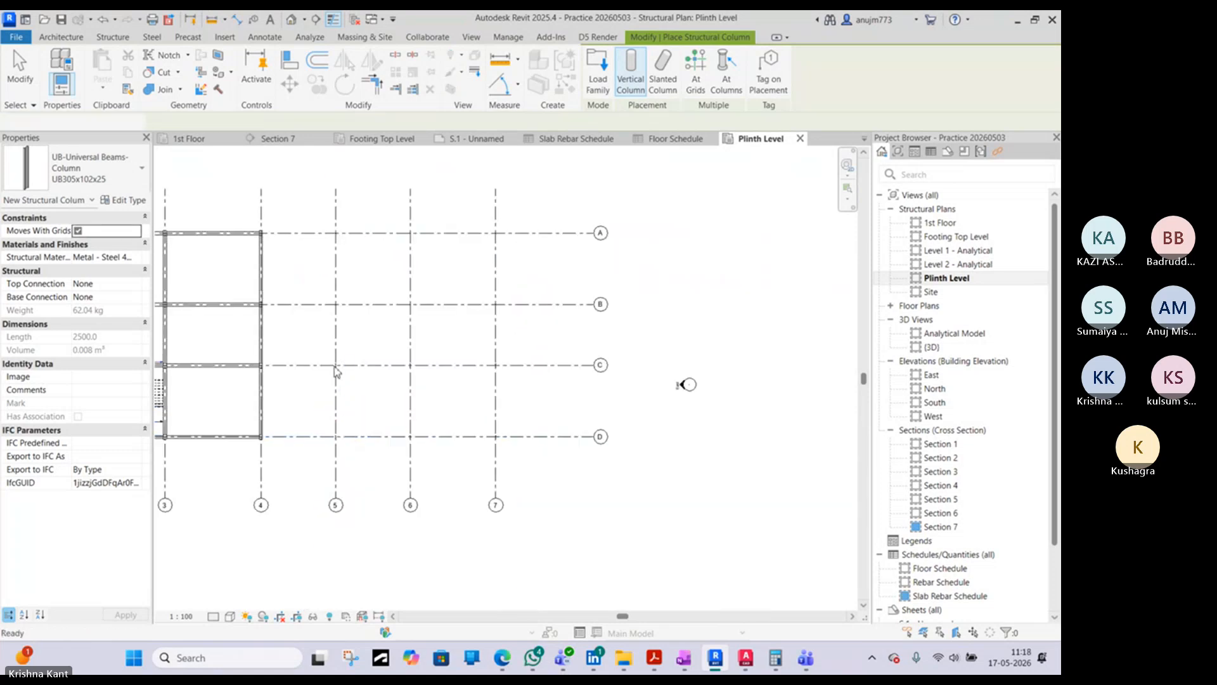
pyautogui.press('Escape')
pyautogui.click(336, 367)
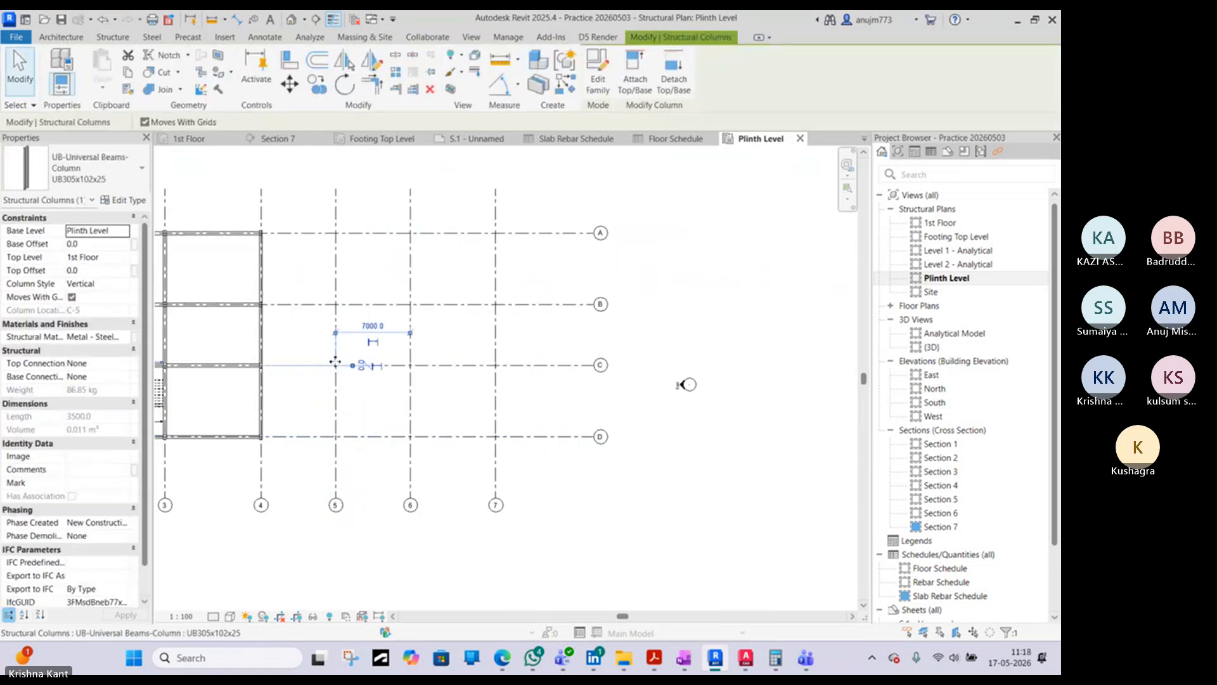
pyautogui.press('Escape')
pyautogui.scroll(4, 401, 367)
pyautogui.scroll(-2, 401, 378)
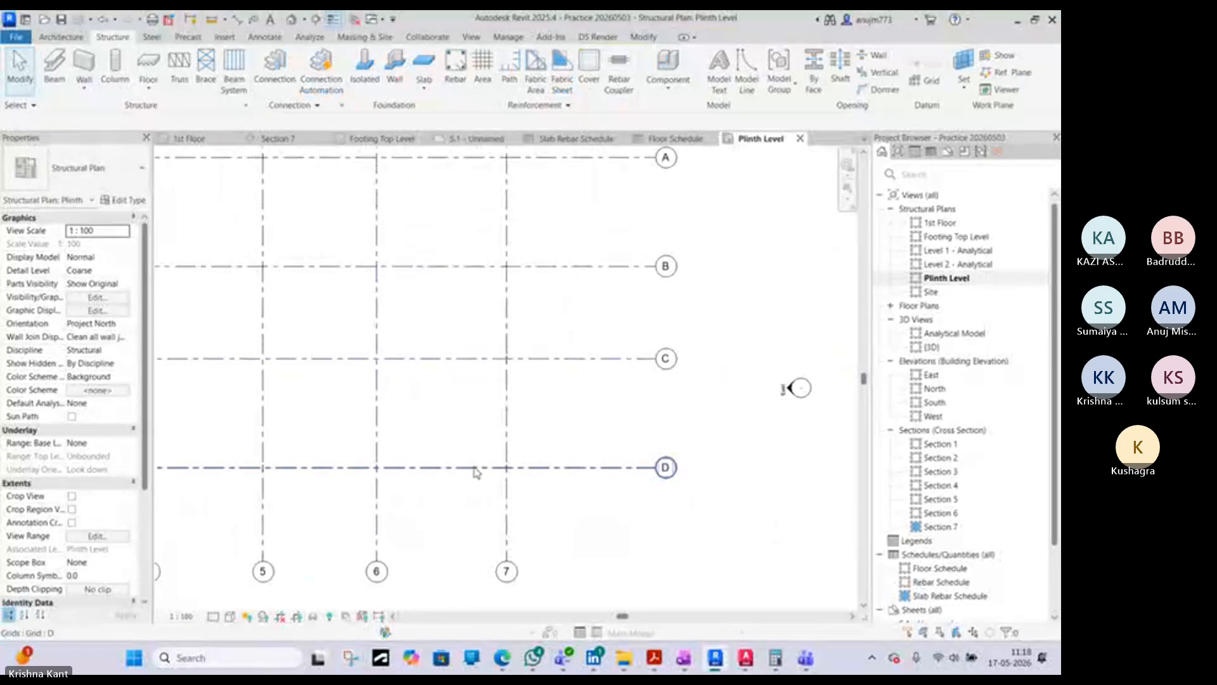
# - Create similar columns from the one at D-6 and place them on grid 5 at grids A and B
pyautogui.click(380, 471)
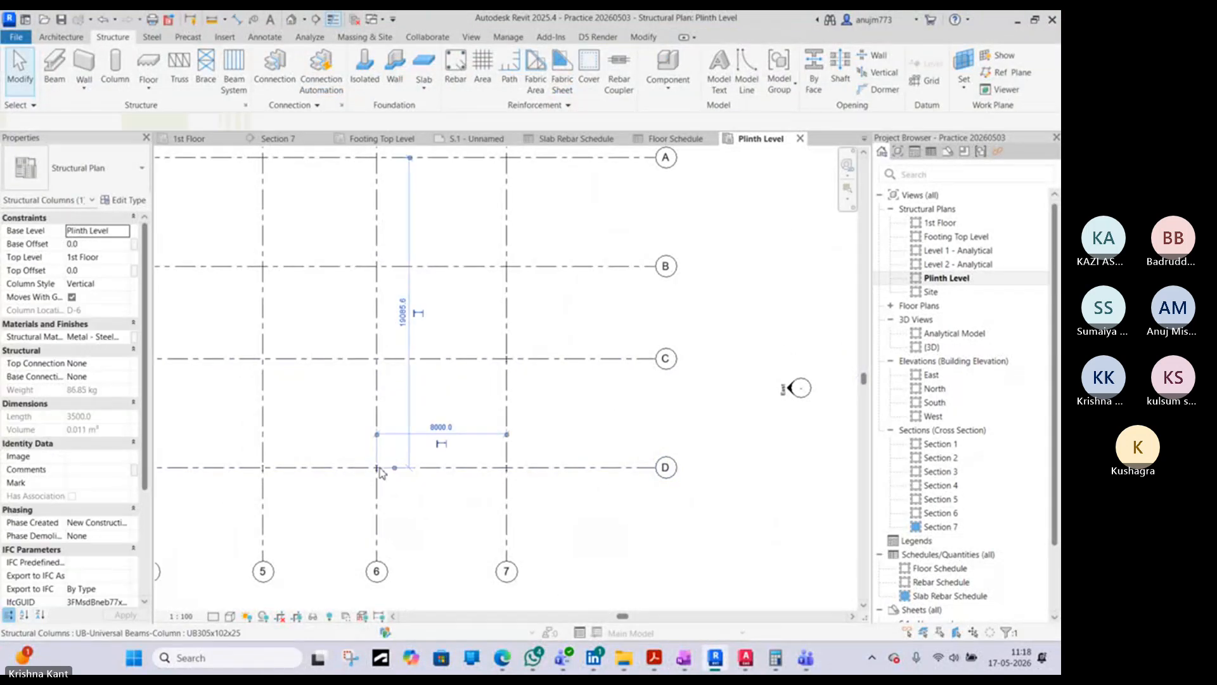
pyautogui.press('c')
pyautogui.press('s')
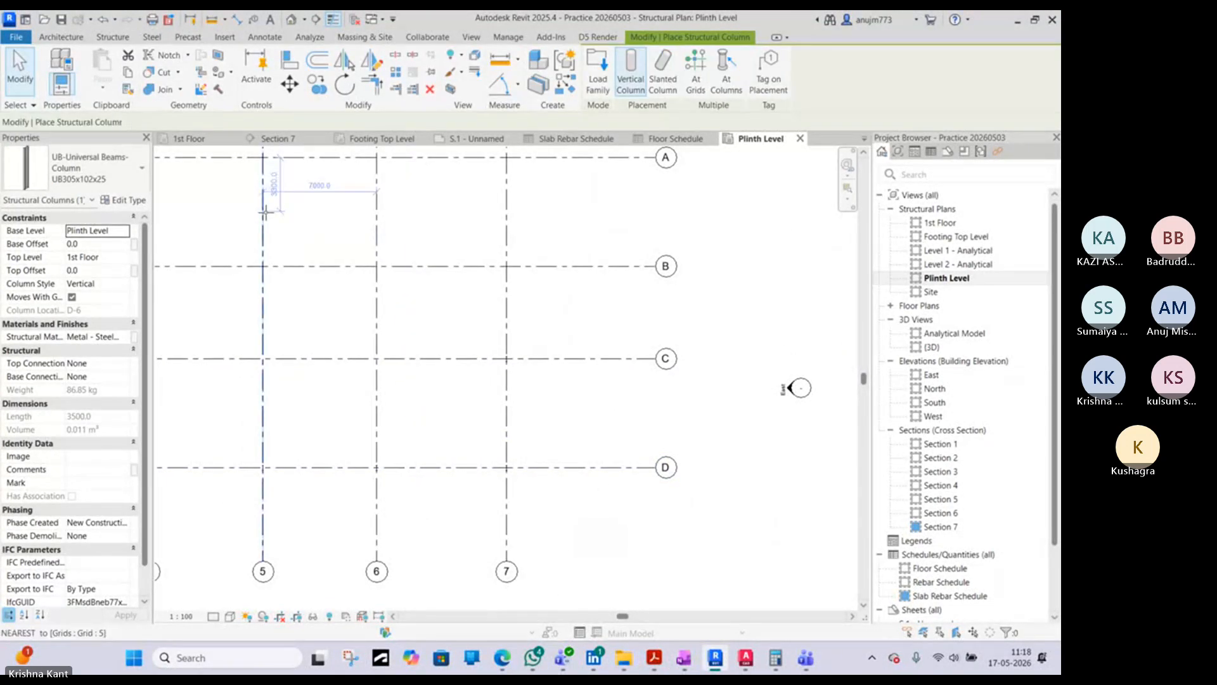
pyautogui.moveTo(266, 212); pyautogui.dragTo(281, 313, button='middle')
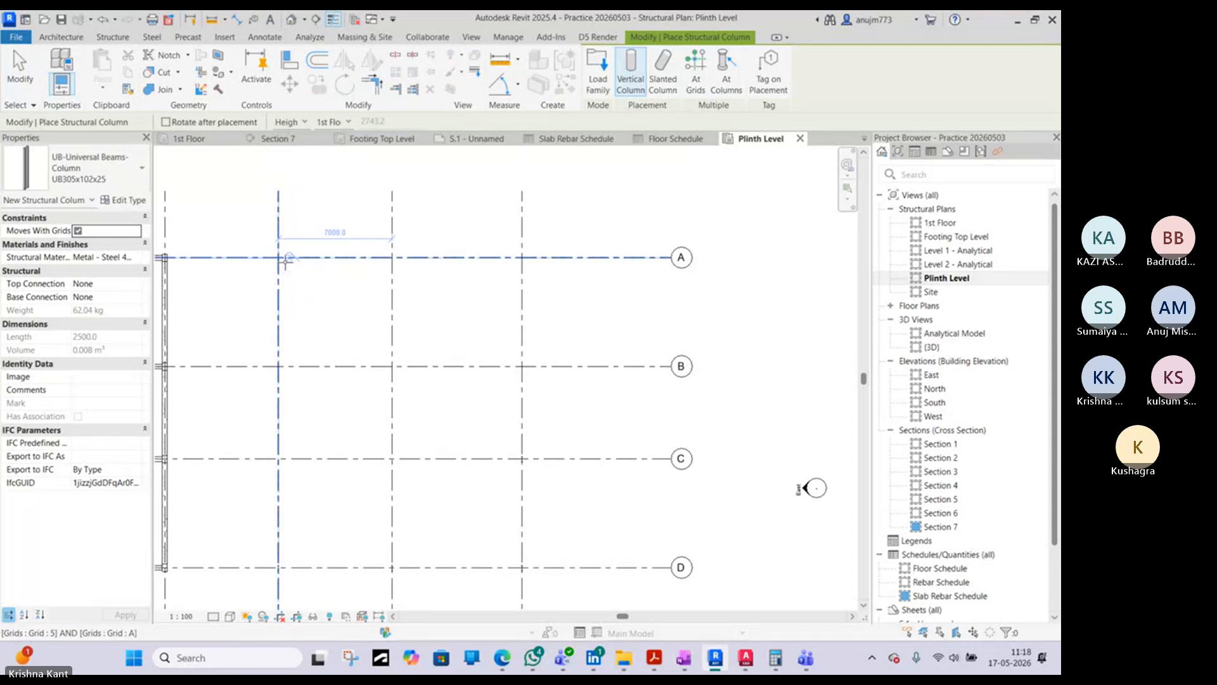
pyautogui.scroll(5, 279, 362)
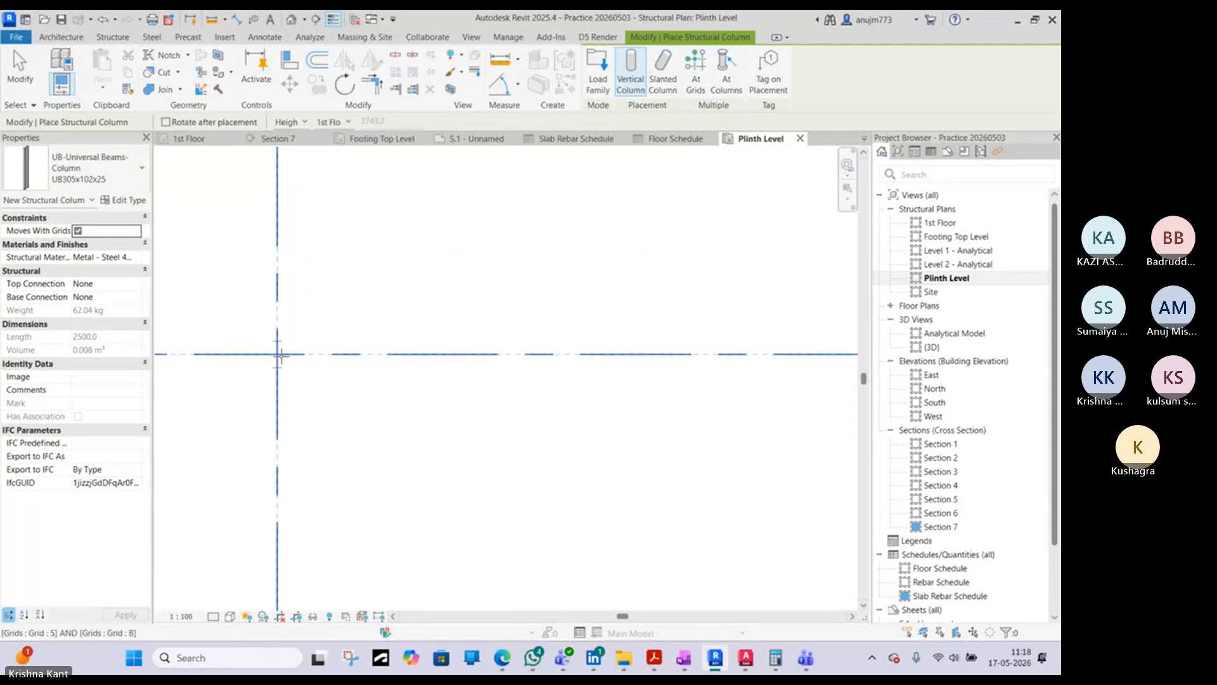
pyautogui.click(281, 355)
pyautogui.moveTo(348, 339); pyautogui.dragTo(414, 171, button='middle')
pyautogui.scroll(-6, 416, 497)
pyautogui.scroll(1, 419, 559)
pyautogui.moveTo(419, 560); pyautogui.dragTo(397, 433, button='middle')
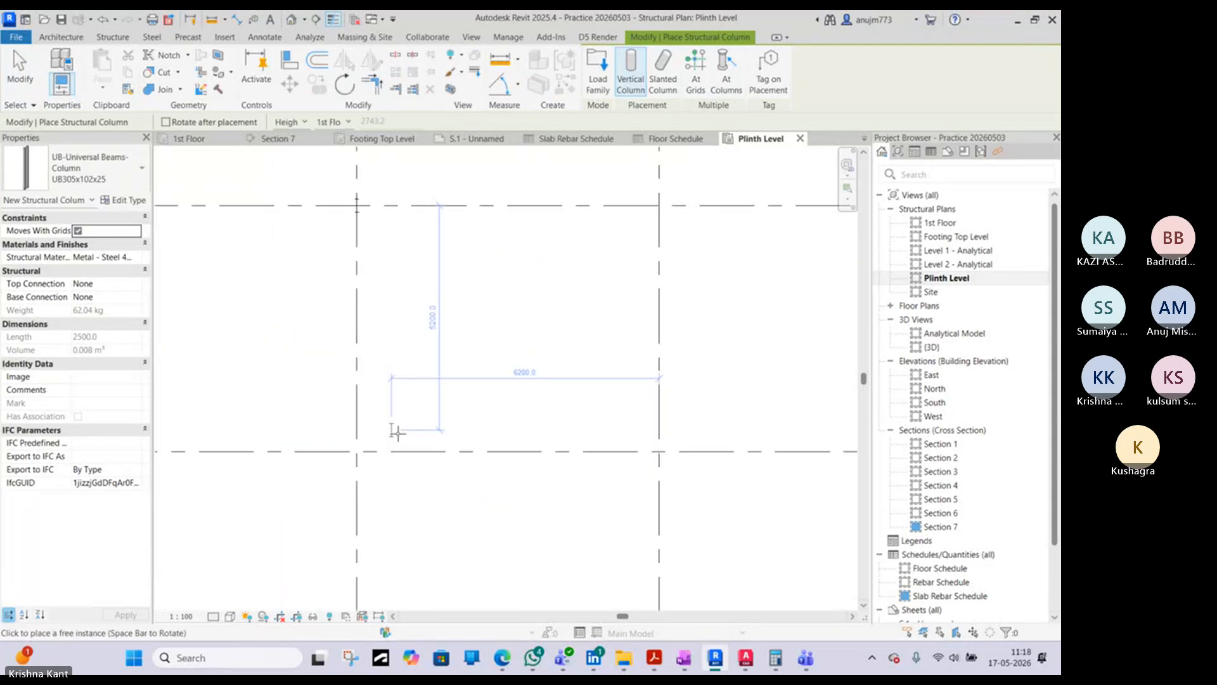
pyautogui.scroll(-5, 400, 433)
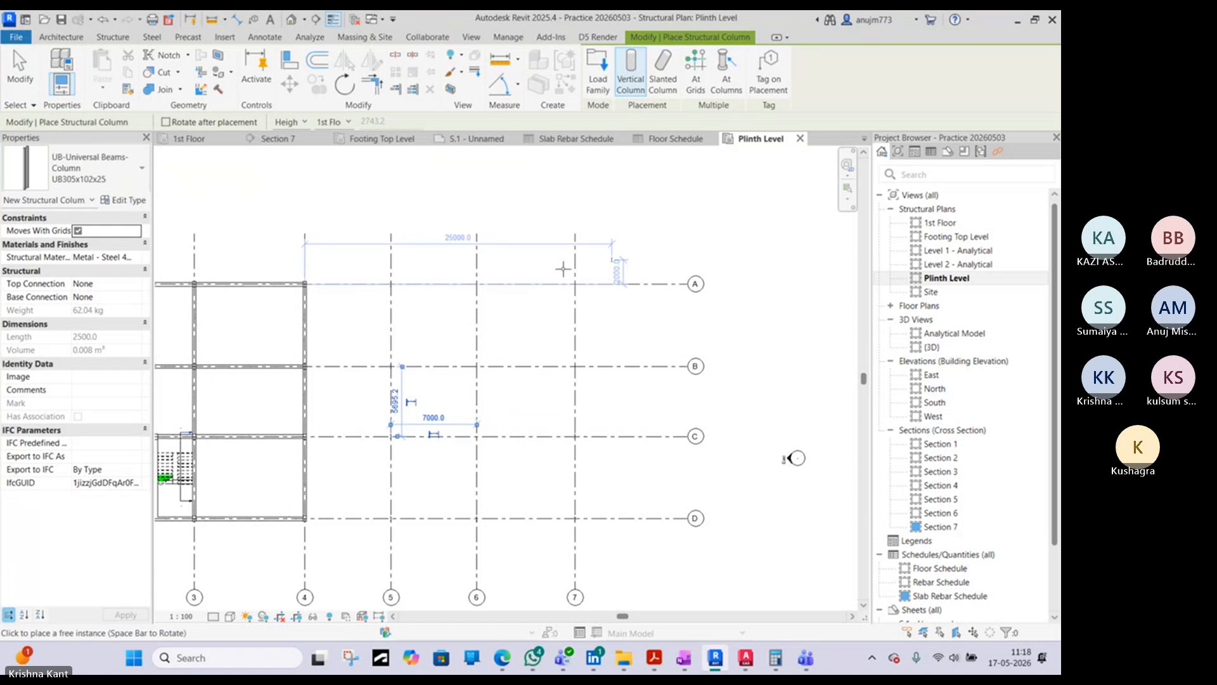
# - Place UB305x102x25 columns on grid 7 at grids A and B, and end the placement
pyautogui.scroll(5, 563, 268)
pyautogui.moveTo(673, 412); pyautogui.dragTo(490, 312, button='middle')
pyautogui.click(485, 477)
pyautogui.scroll(-2, 490, 312)
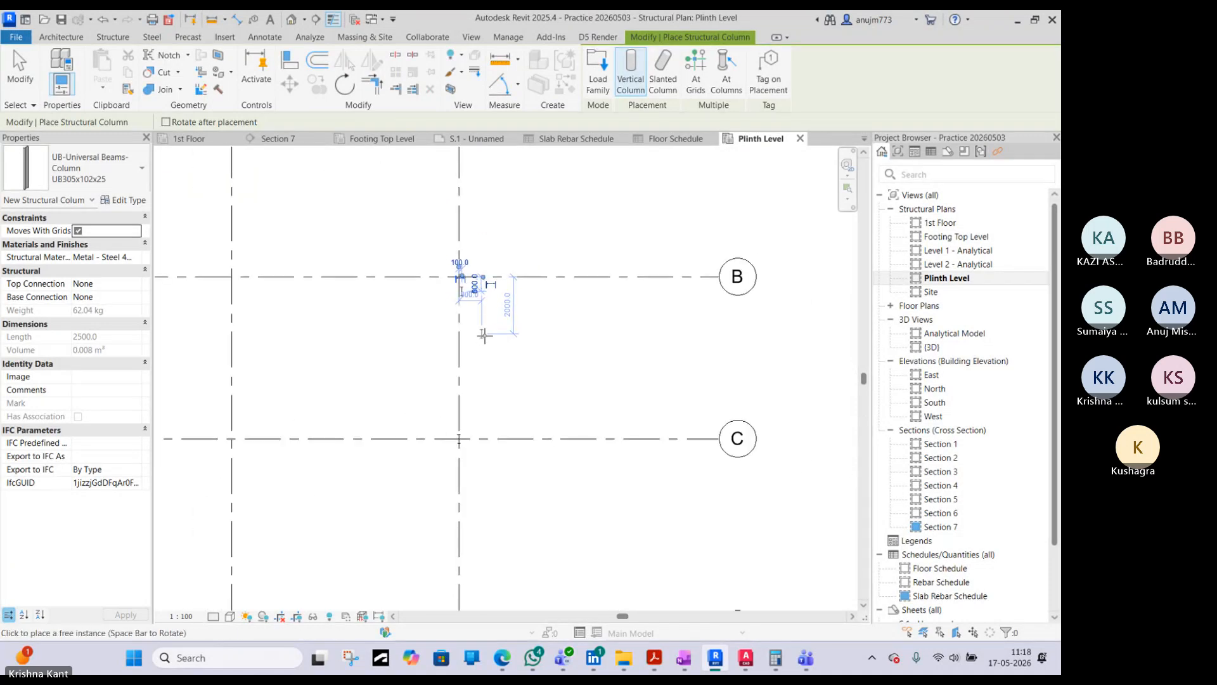
pyautogui.scroll(-3, 515, 333)
pyautogui.press('Escape')
pyautogui.scroll(3, 493, 330)
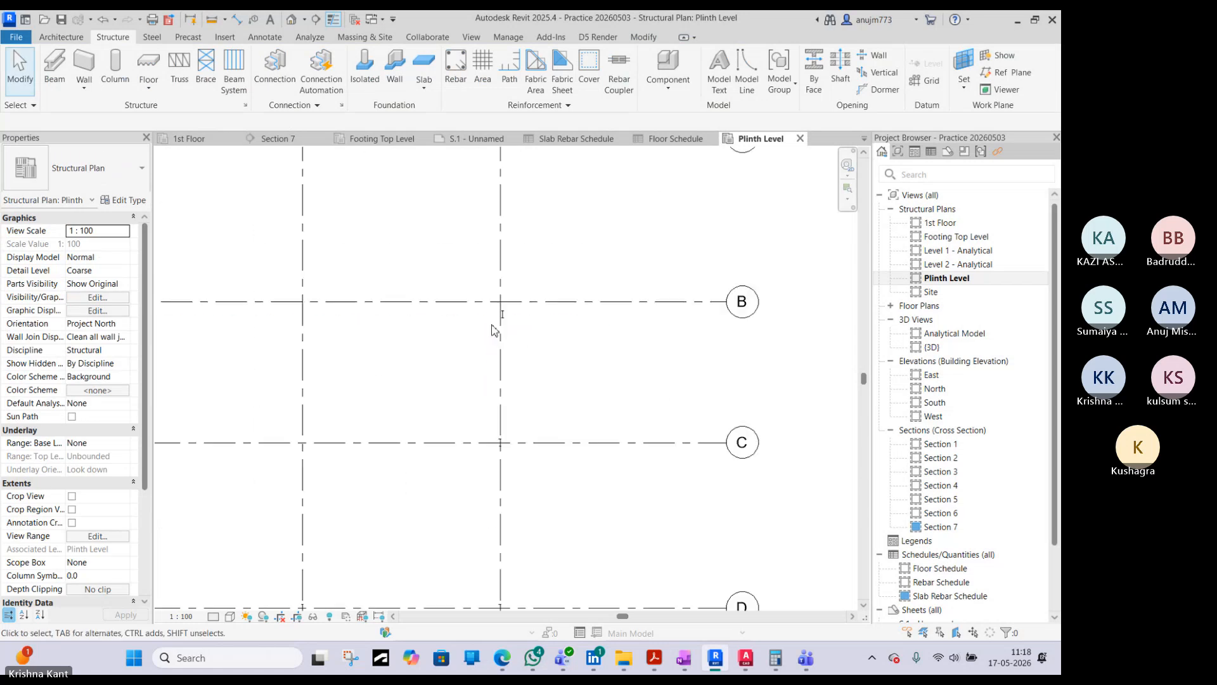
# - Delete the off-grid column near B-7 and replace it with one similar to the C-7 column at the intersection of grids B and 7
pyautogui.scroll(3, 493, 324)
pyautogui.click(514, 307)
pyautogui.press('Delete')
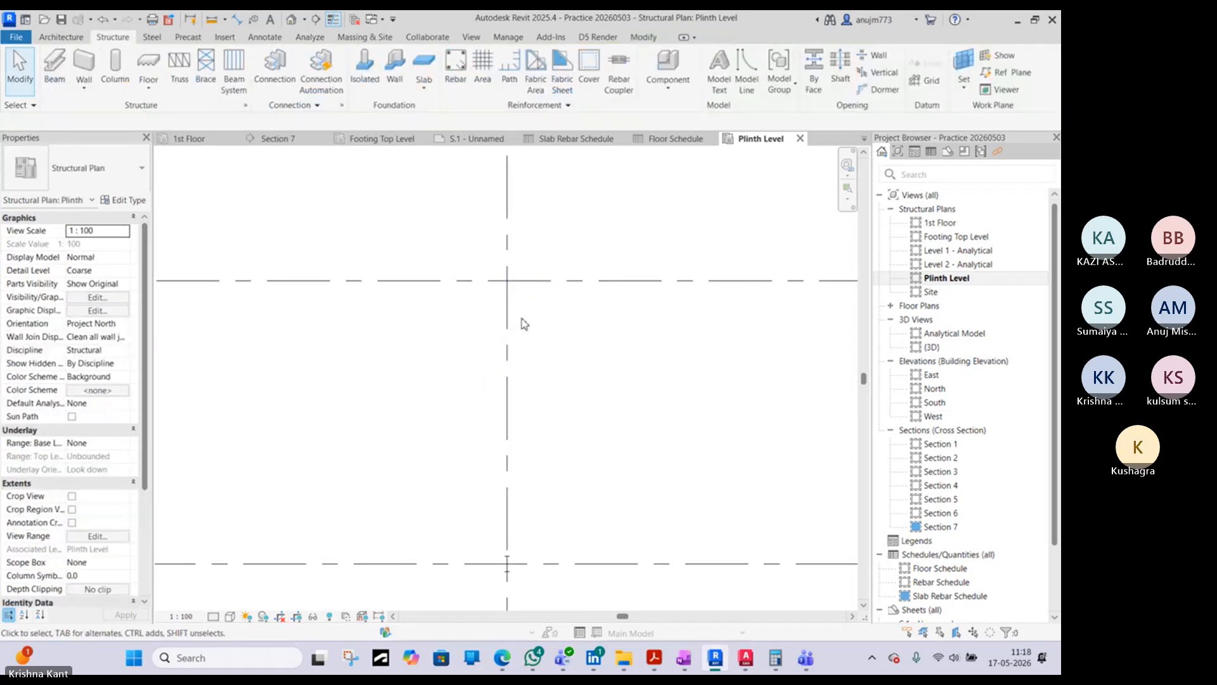
pyautogui.click(513, 560)
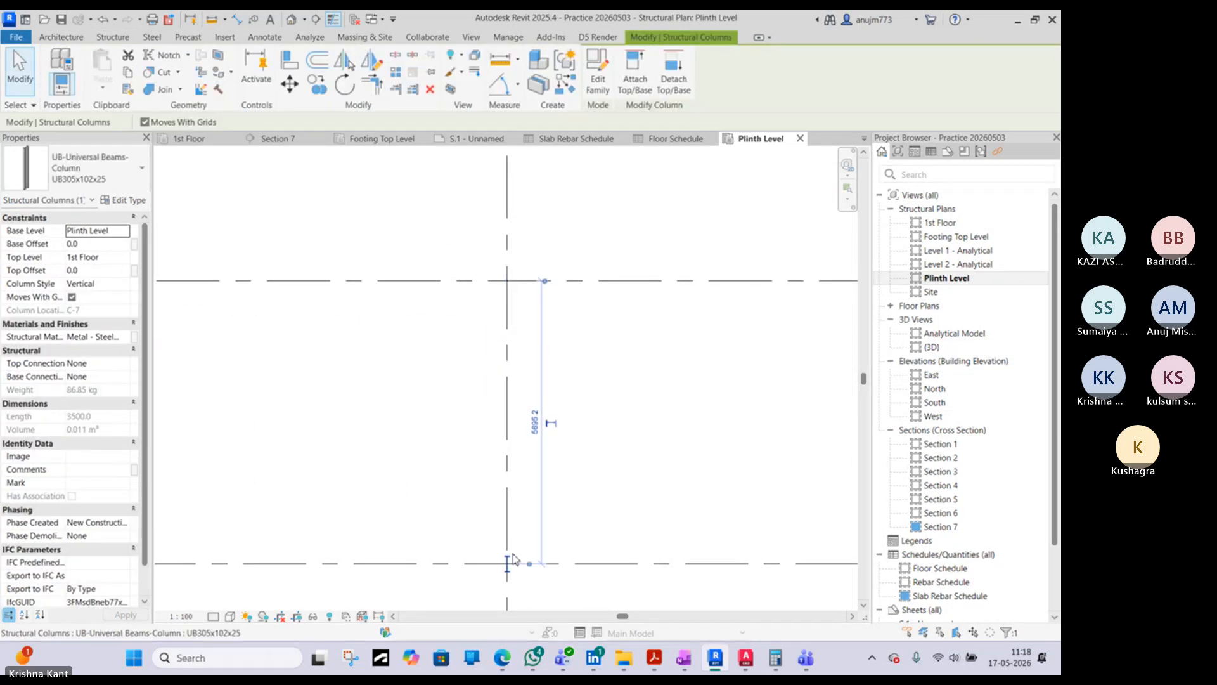
pyautogui.press('c')
pyautogui.press('l')
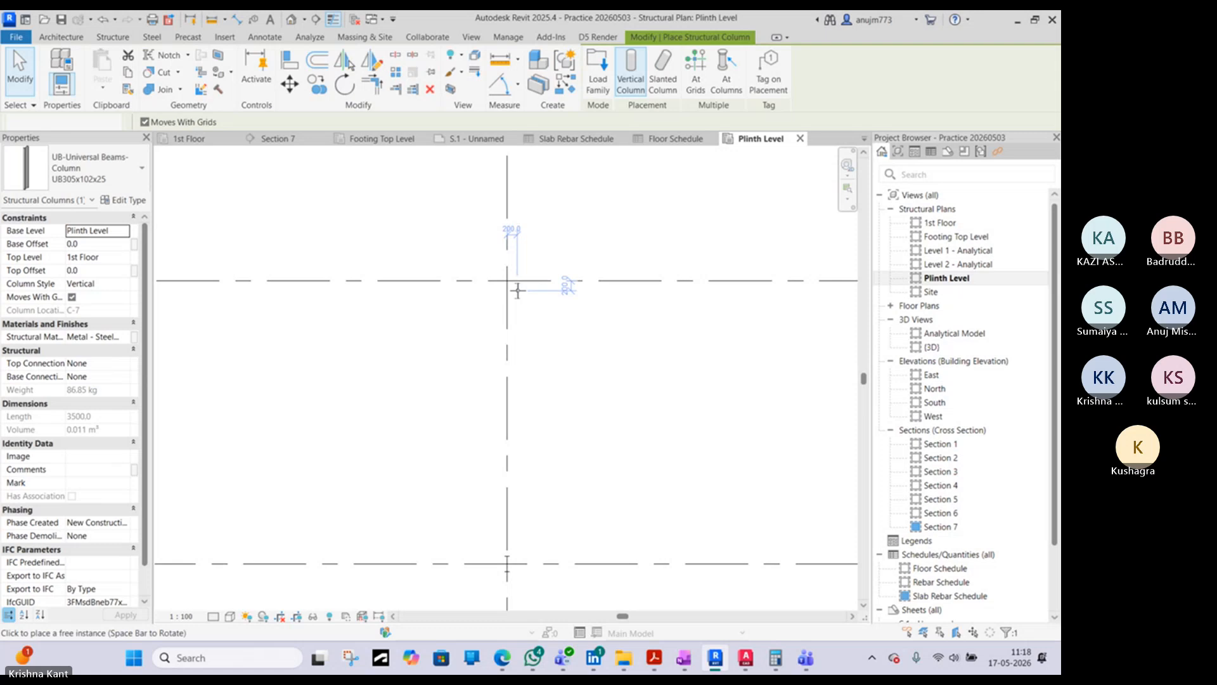
# - Open the 3D view and inspect the steel columns along grids 5, 6 and 7, selecting the one at D-6
pyautogui.press('3')
pyautogui.press('d')
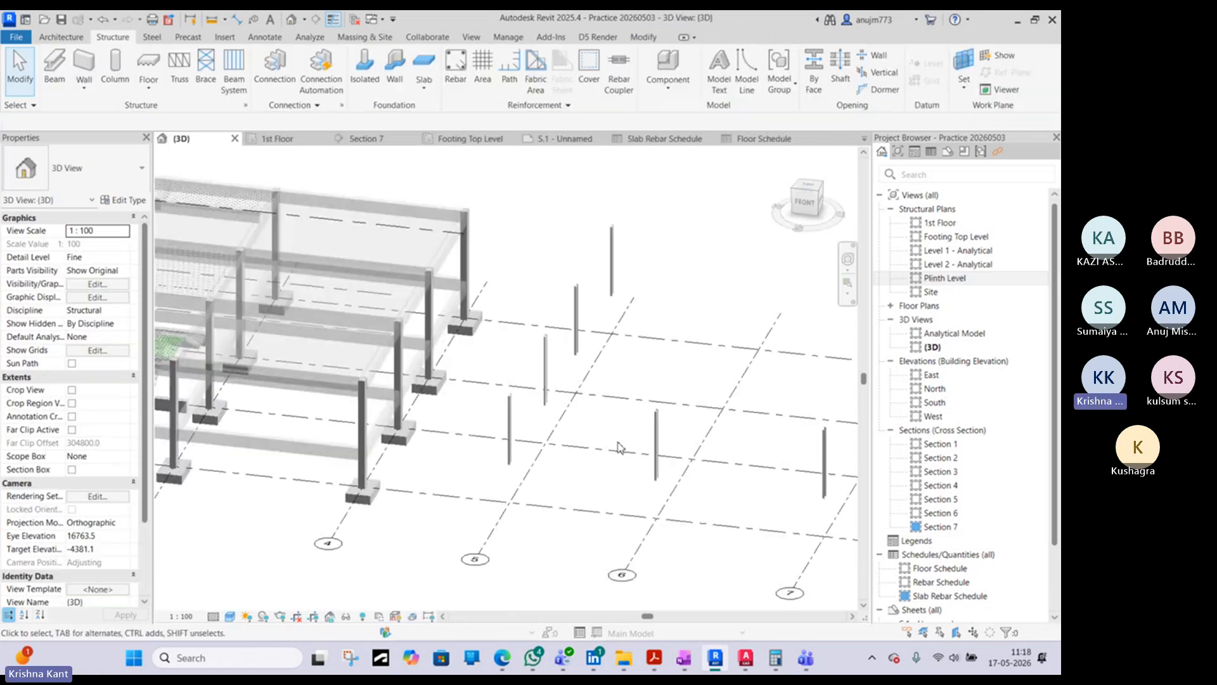
pyautogui.click(658, 429)
pyautogui.scroll(1, 658, 429)
pyautogui.moveTo(658, 429); pyautogui.dragTo(472, 376, button='middle')
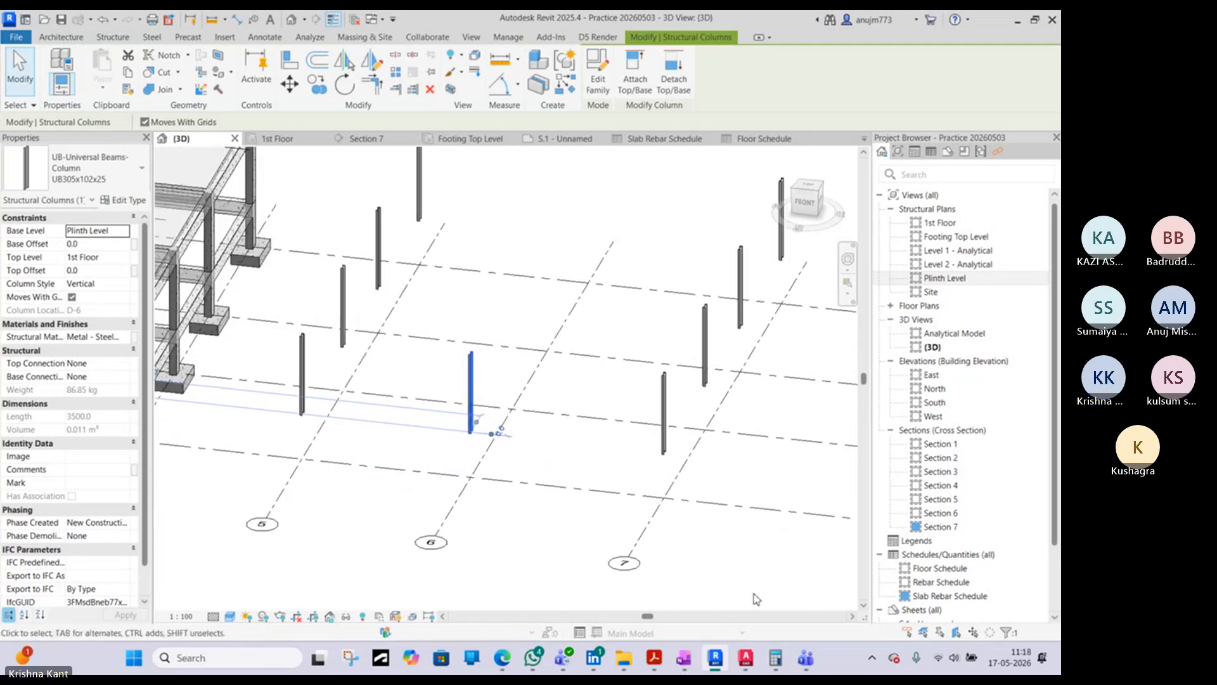
# - Switch to the warehouse drawing in AutoCAD and examine the rafters, purlins and bracing in the Roof Framing plan
pyautogui.click(747, 658)
pyautogui.scroll(8, 530, 280)
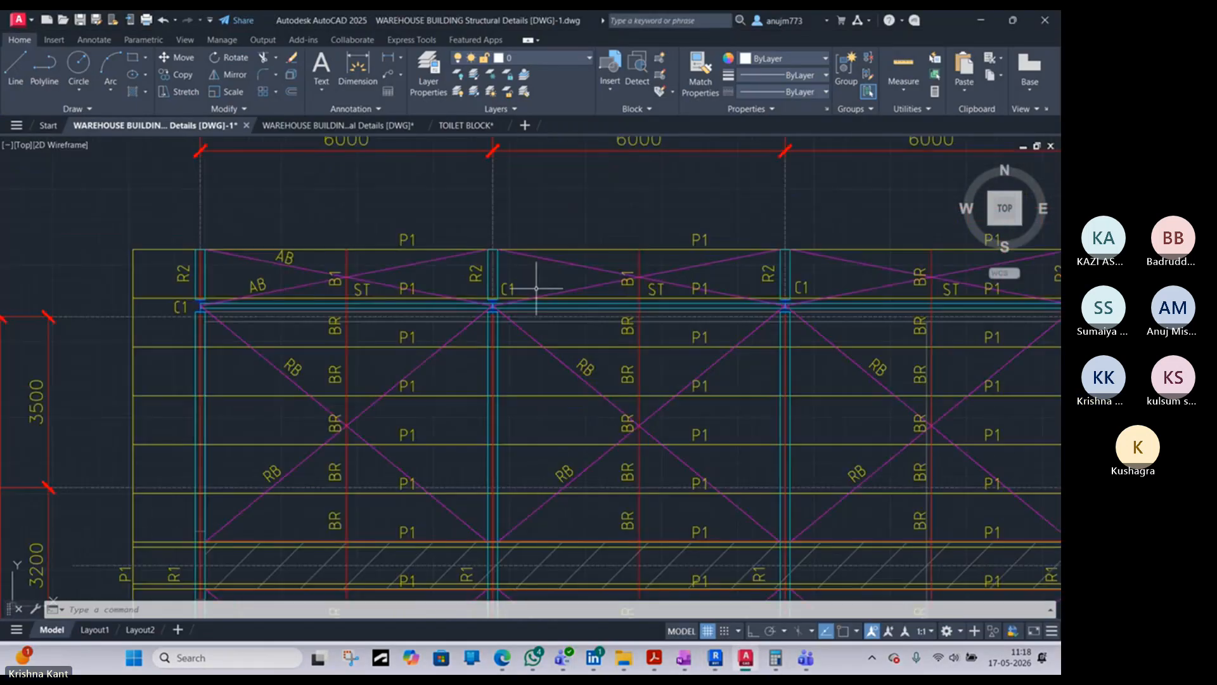
pyautogui.scroll(-6, 462, 288)
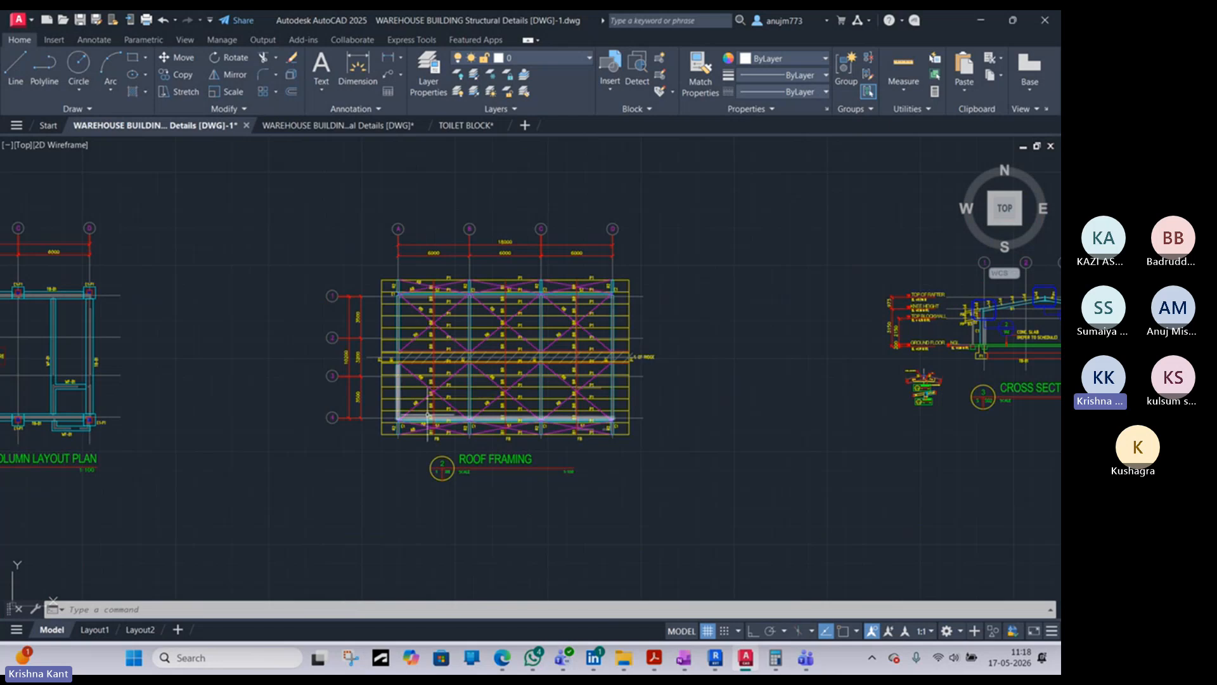
pyautogui.scroll(5, 327, 384)
pyautogui.scroll(-8, 328, 384)
pyautogui.scroll(2, 328, 384)
pyautogui.scroll(8, 328, 384)
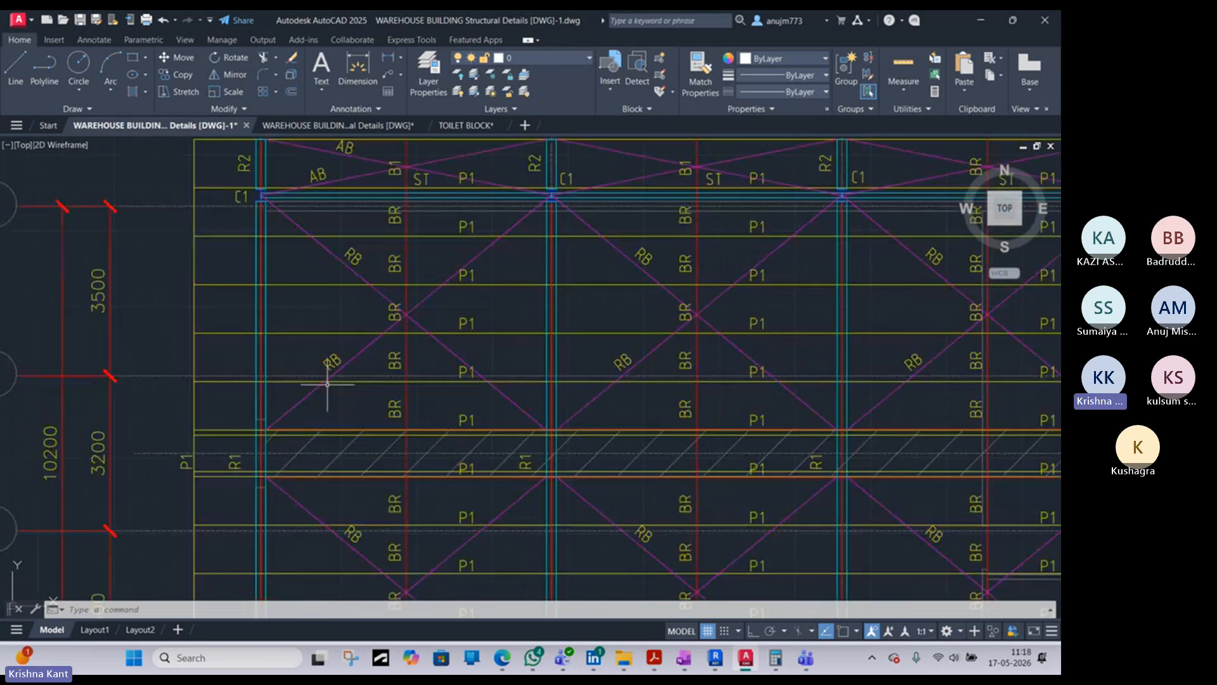
pyautogui.scroll(-3, 326, 381)
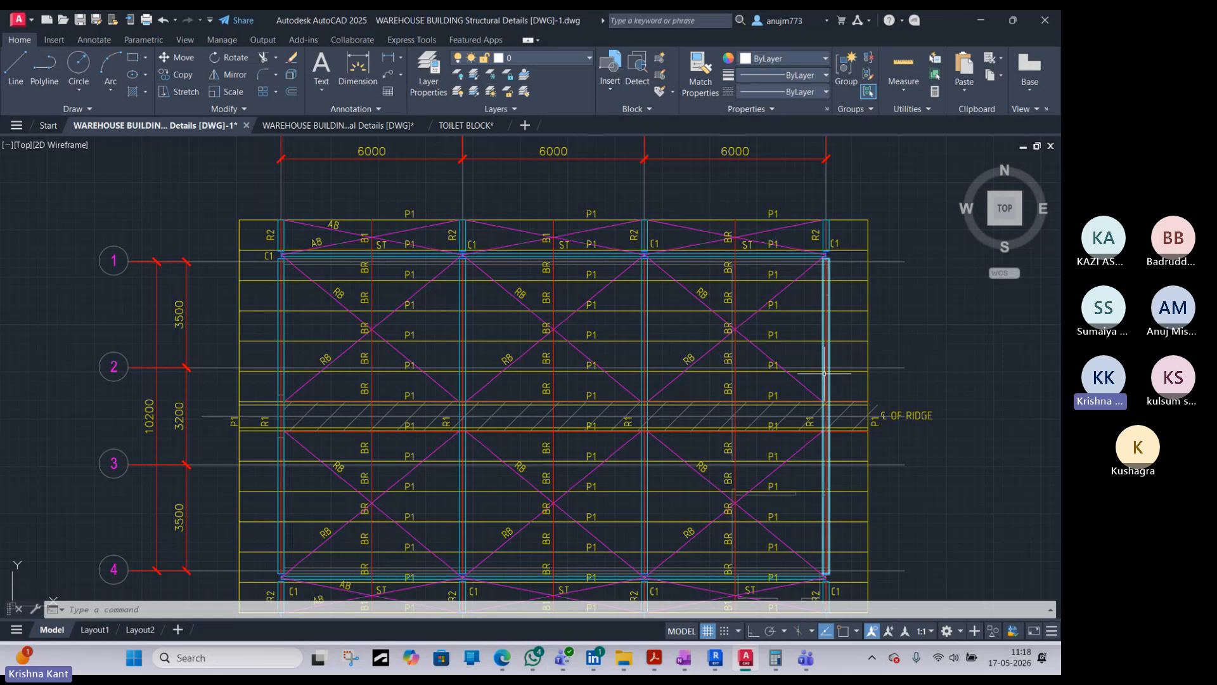
pyautogui.scroll(-7, 230, 458)
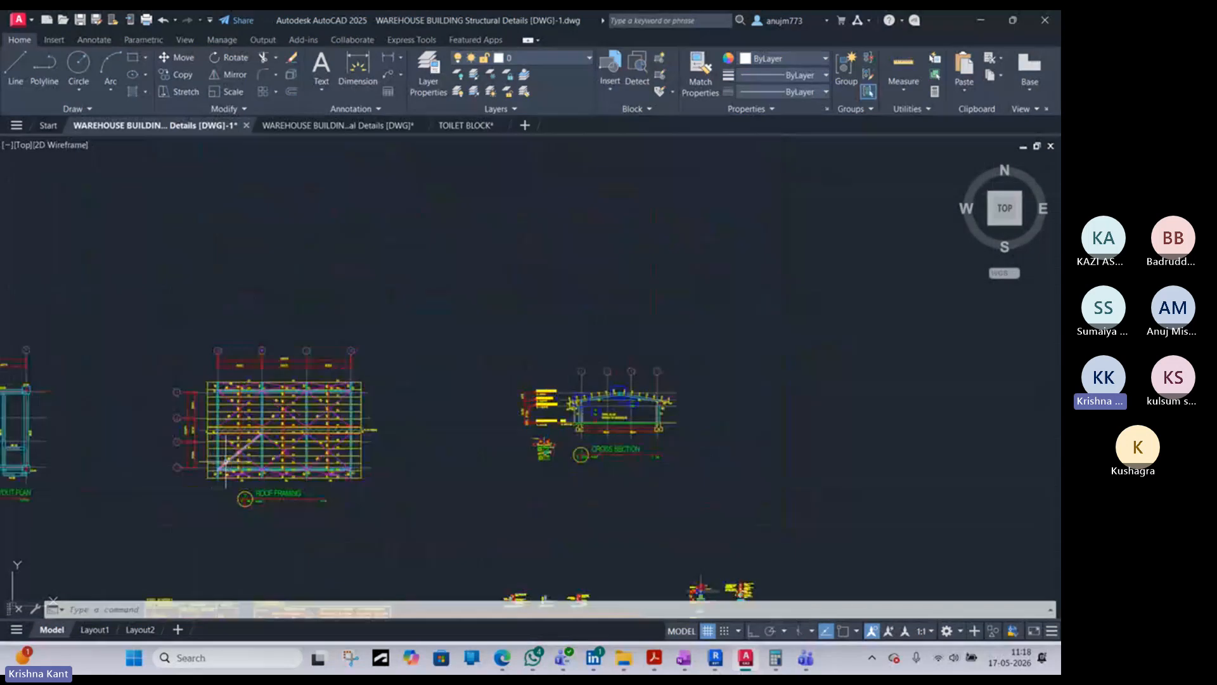
# - Examine the rafters, columns and level heights in the warehouse Cross Section, and return to Revit
pyautogui.scroll(5, 607, 400)
pyautogui.scroll(4, 545, 384)
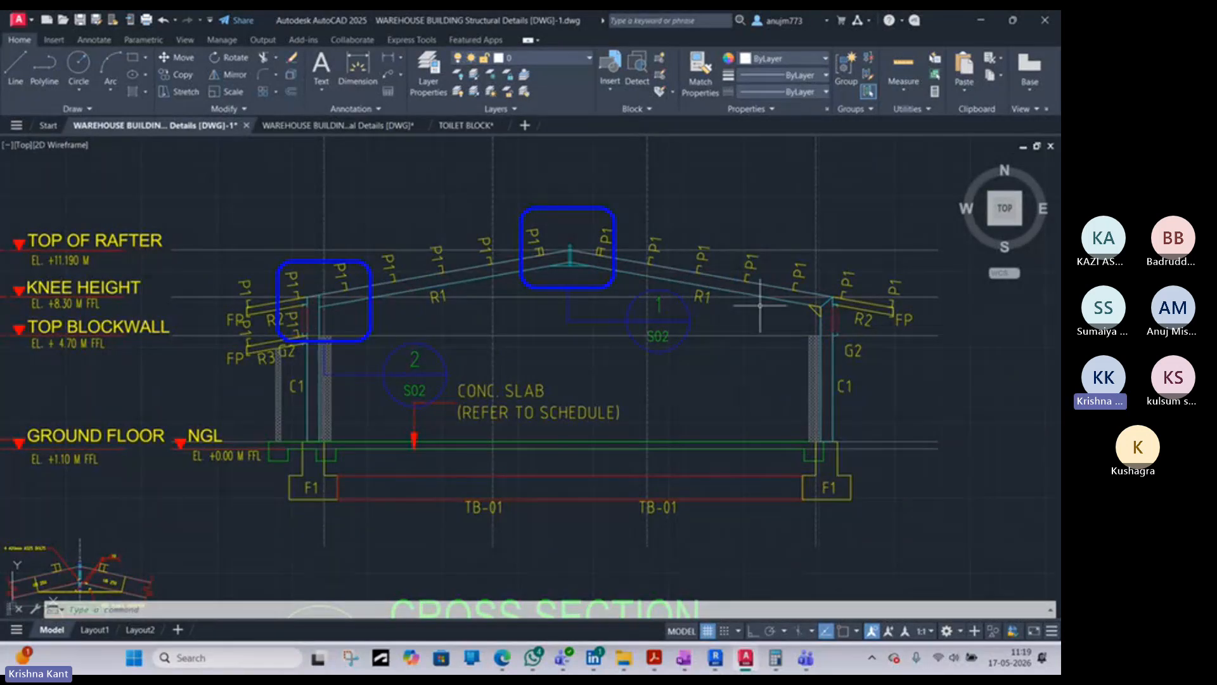
pyautogui.click(994, 22)
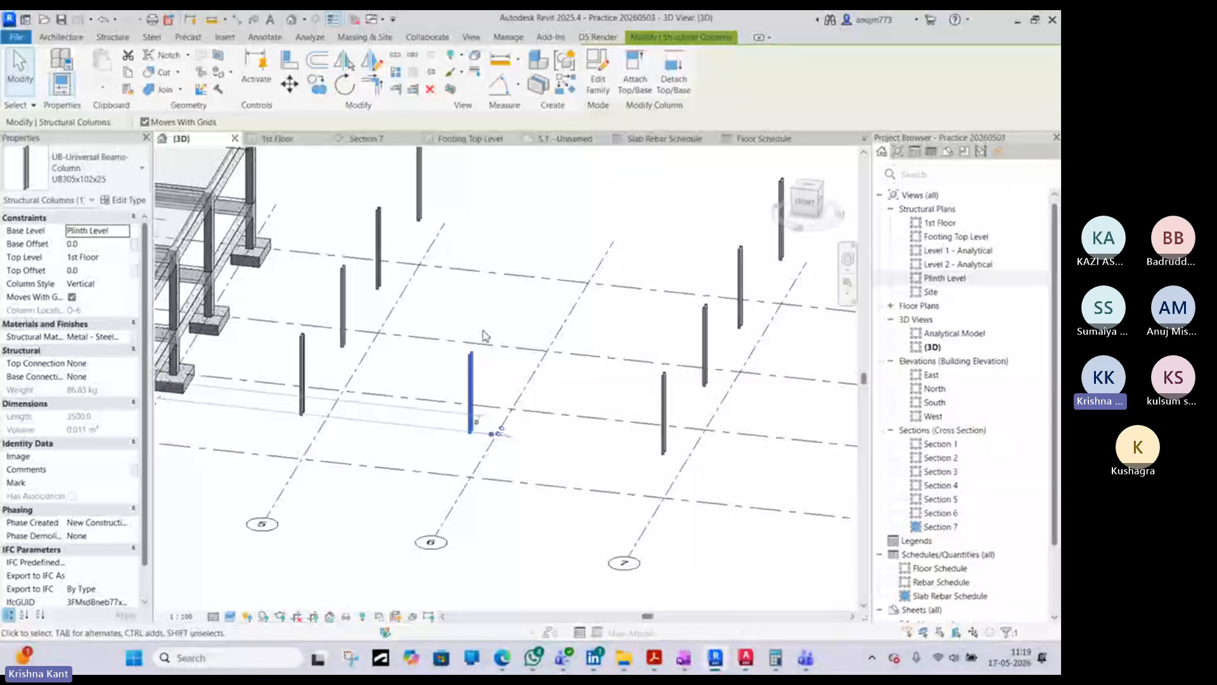
# - View the columns from the front in the 3D view, and open the North elevation at grids 5, 6 and 7
pyautogui.click(479, 373)
pyautogui.keyDown('shift'); pyautogui.moveTo(485, 370); pyautogui.dragTo(542, 399, button='middle'); pyautogui.keyUp('shift')
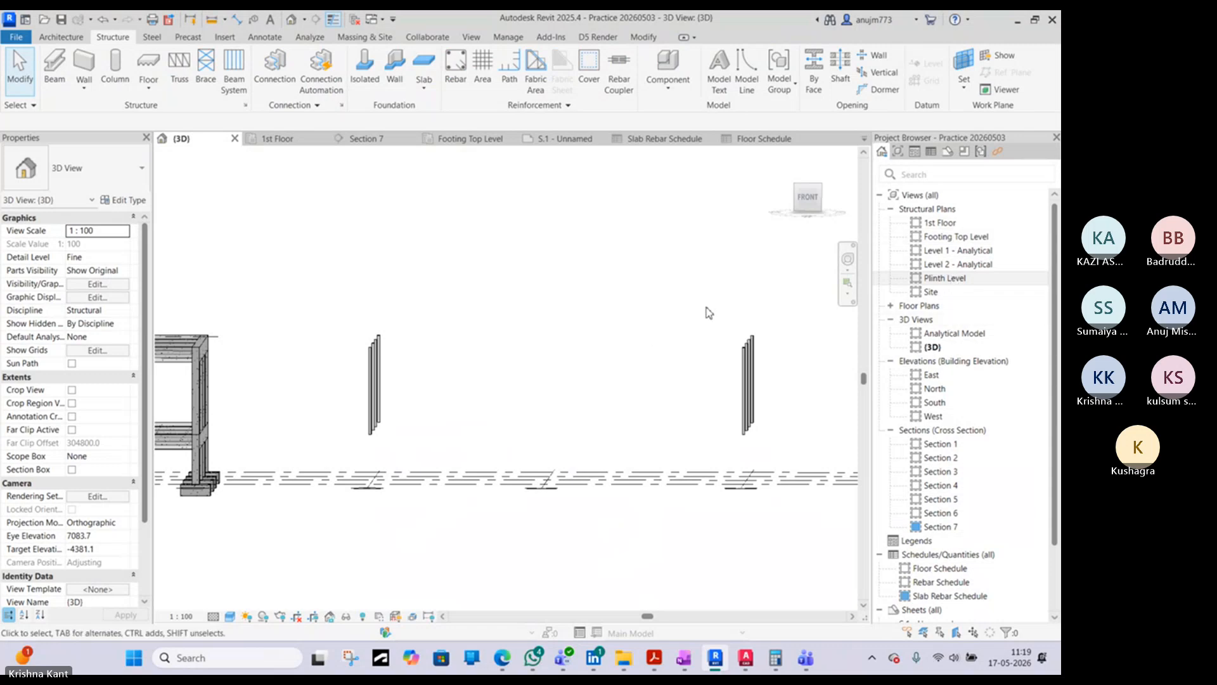
pyautogui.moveTo(692, 350); pyautogui.dragTo(526, 343, button='middle')
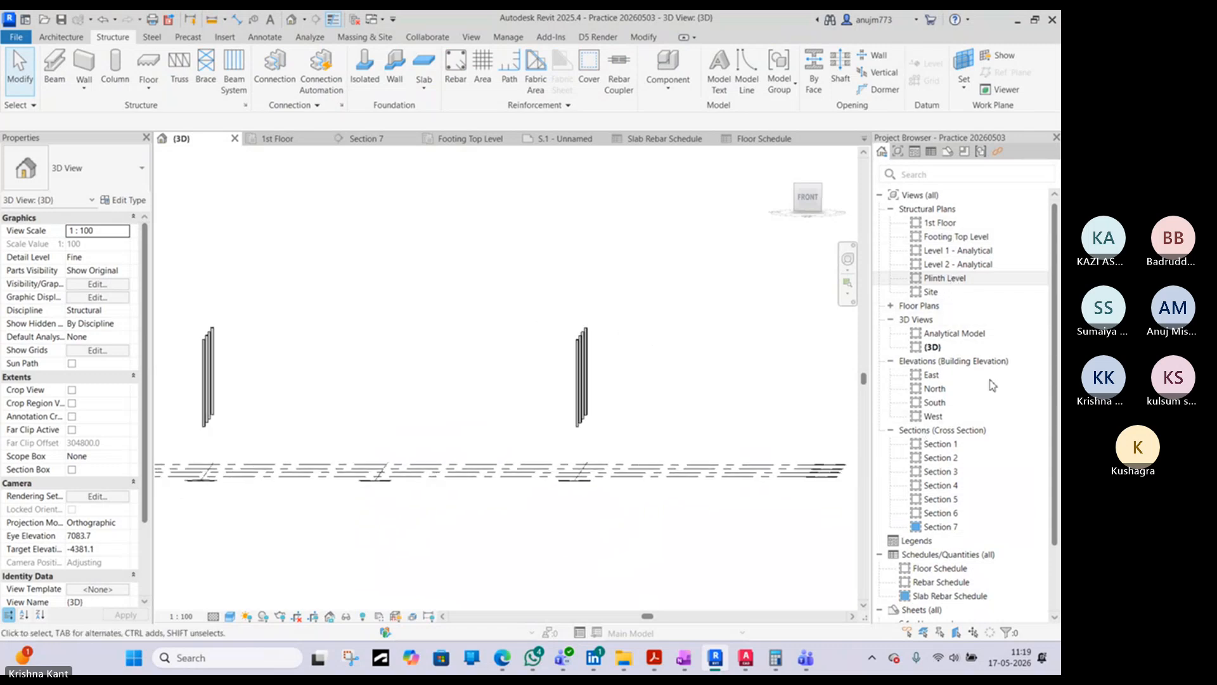
pyautogui.click(934, 416)
pyautogui.doubleClick(933, 417)
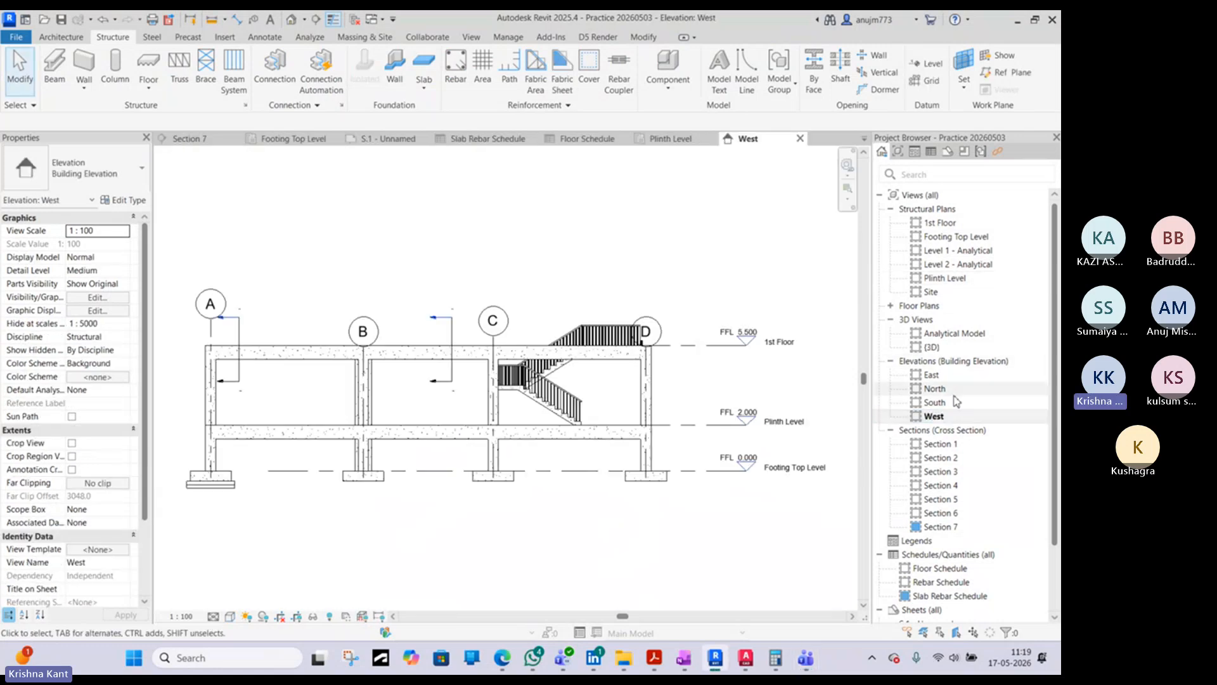
pyautogui.doubleClick(936, 388)
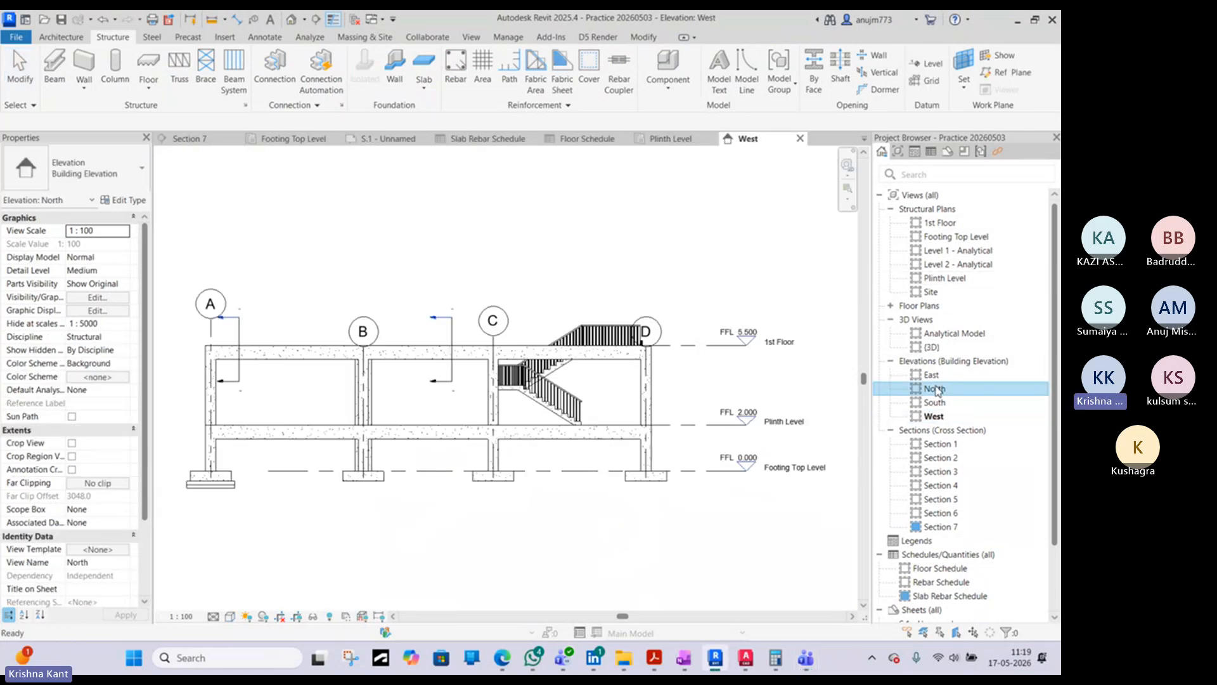
pyautogui.moveTo(426, 386); pyautogui.dragTo(647, 390, button='middle')
pyautogui.scroll(3, 466, 364)
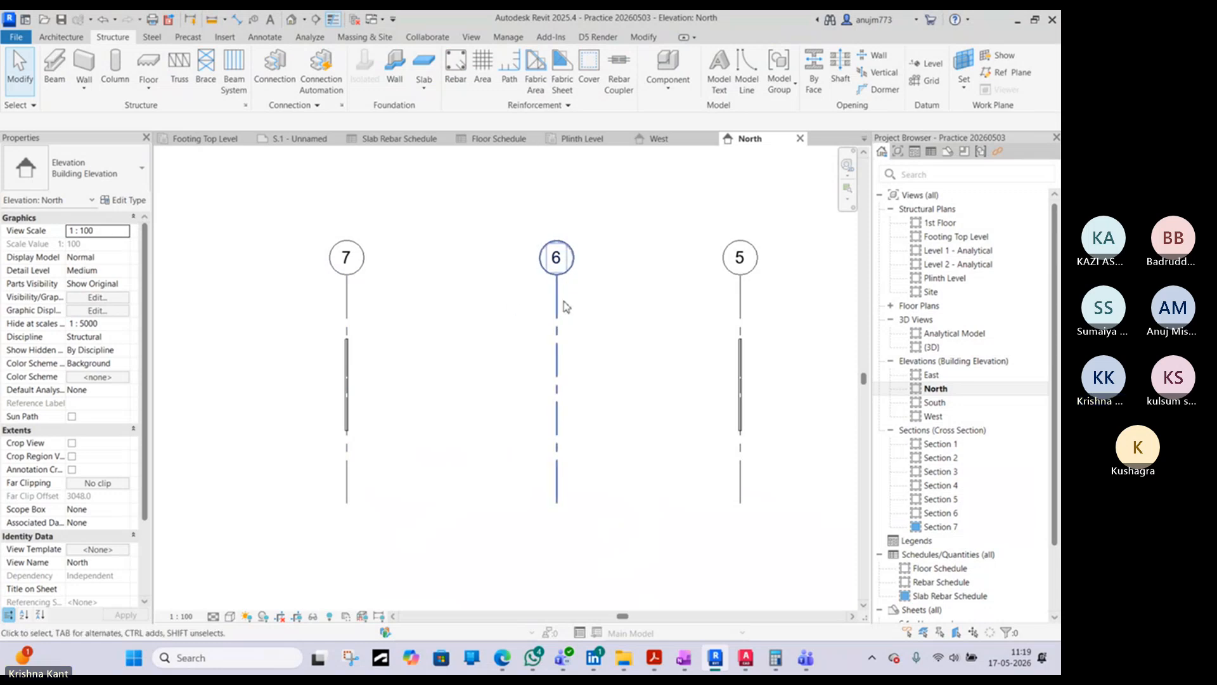
# - Switch to AutoCAD and examine the ridge and R1 rafters in the warehouse Cross Section
pyautogui.click(744, 659)
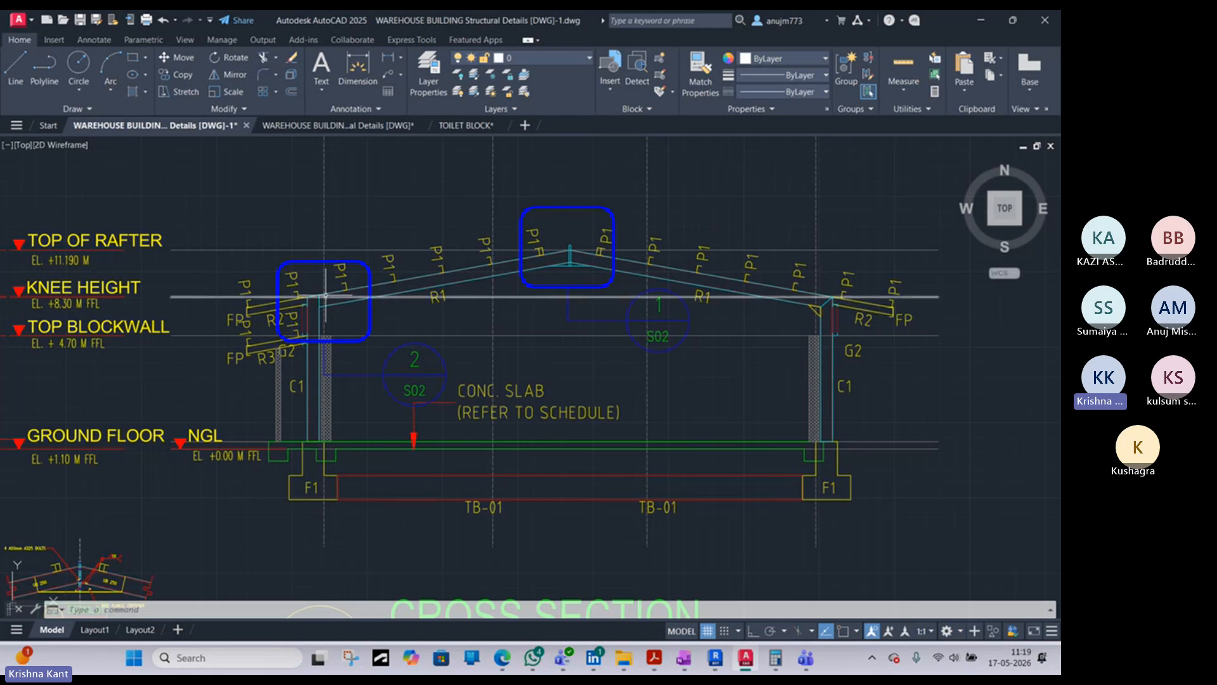
pyautogui.scroll(-10, 326, 296)
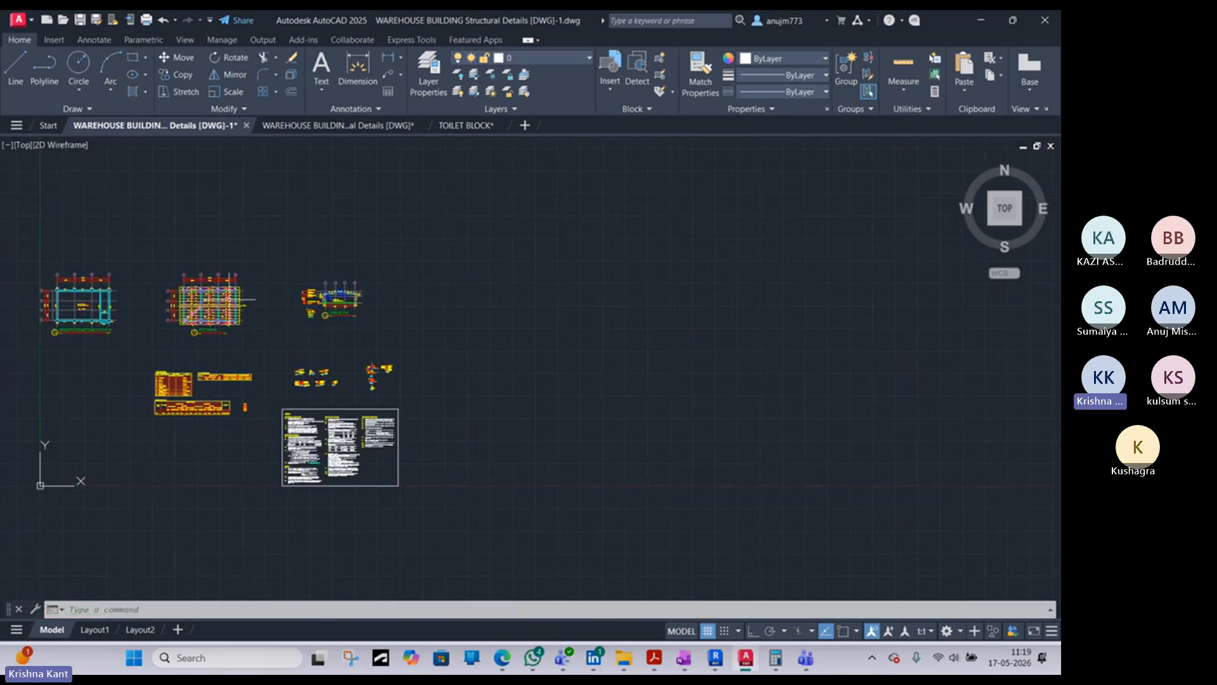
pyautogui.scroll(10, 448, 315)
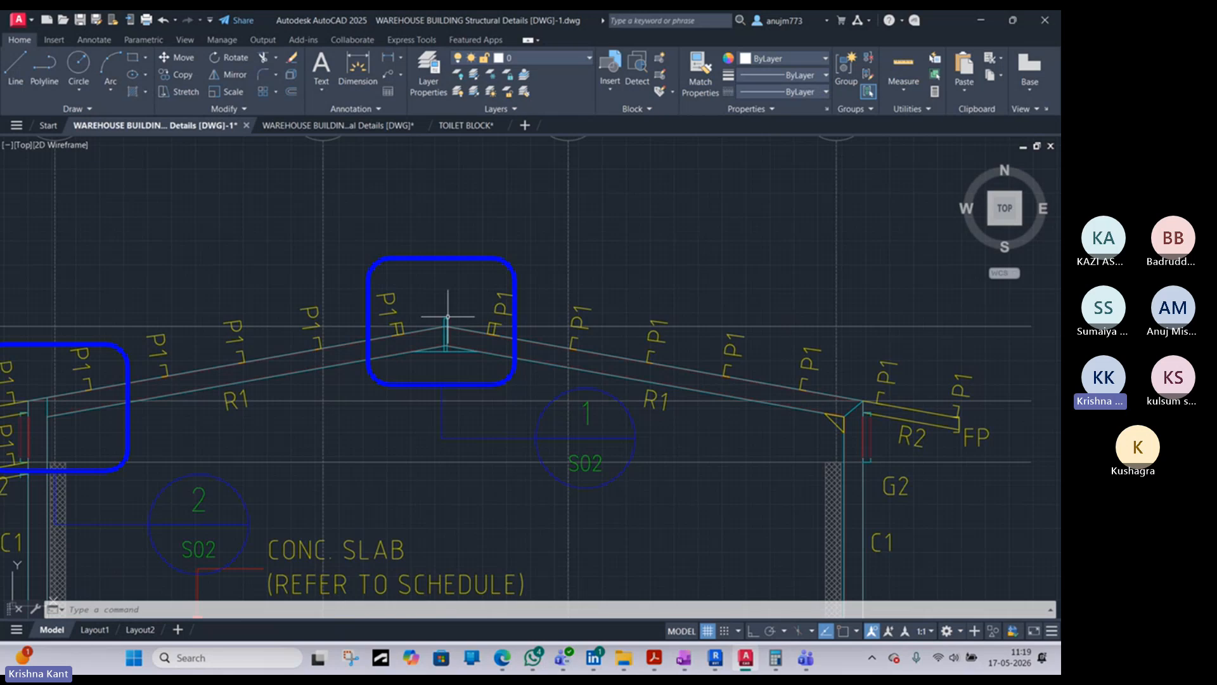
pyautogui.scroll(-2, 448, 315)
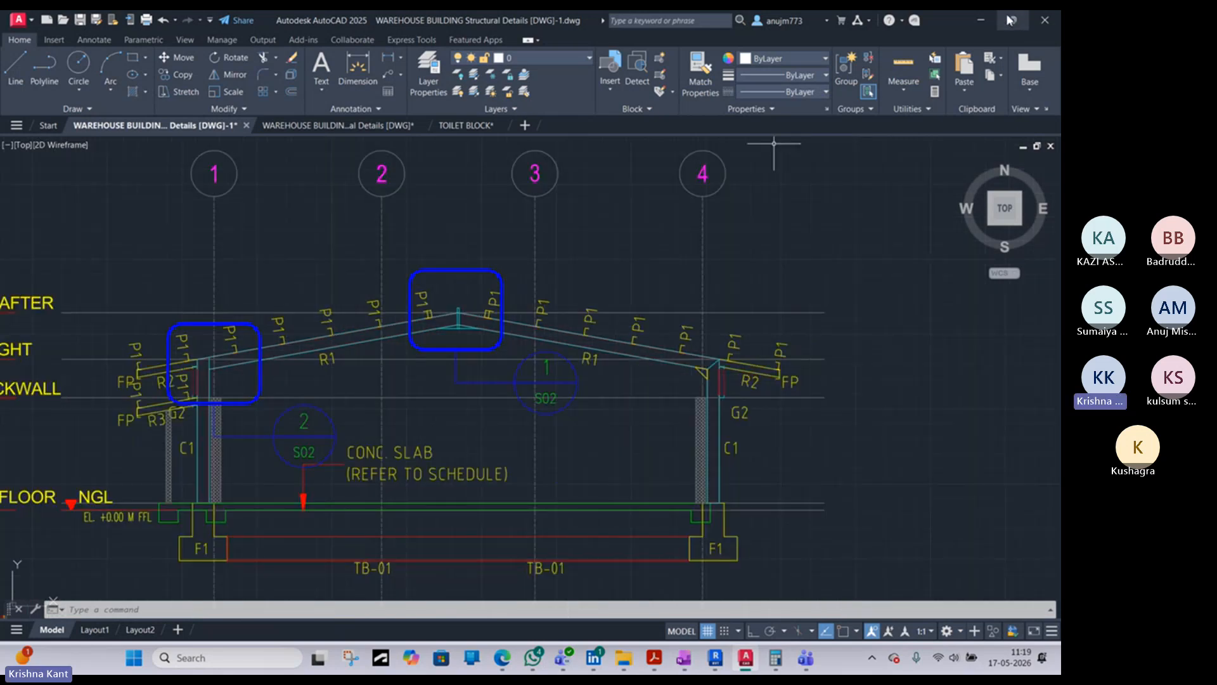
# - Switch back to Revit and start placing chained detail lines in the North elevation
pyautogui.click(981, 20)
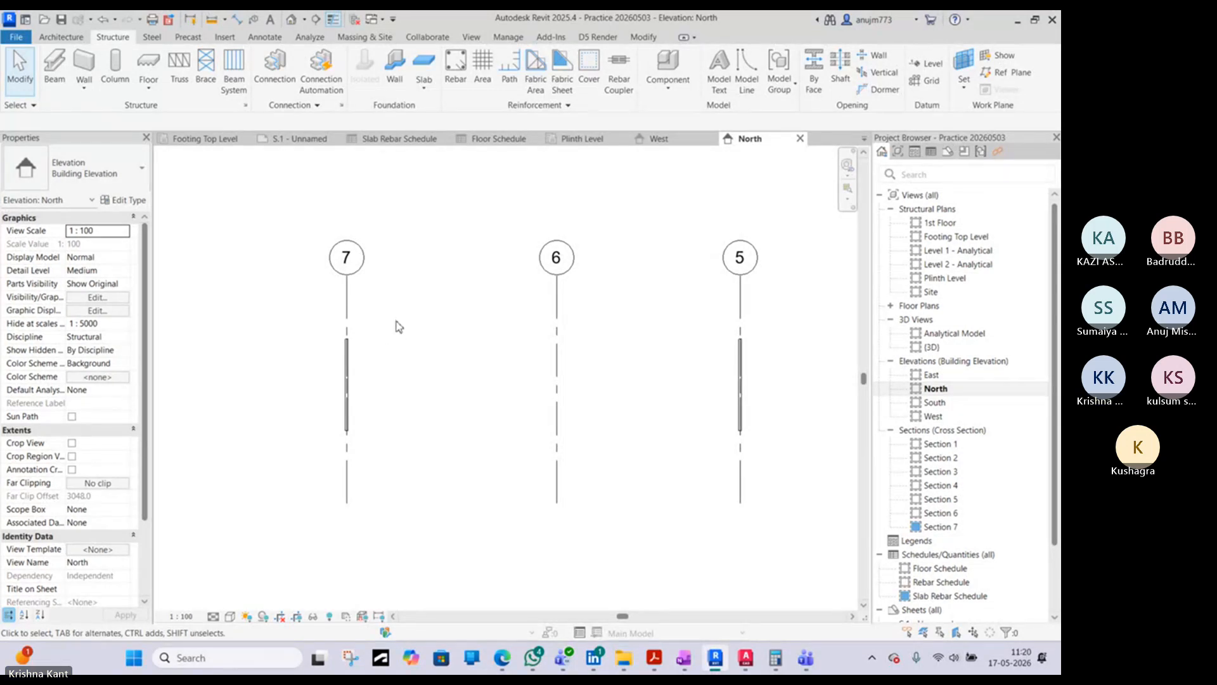
pyautogui.press('d')
pyautogui.press('l')
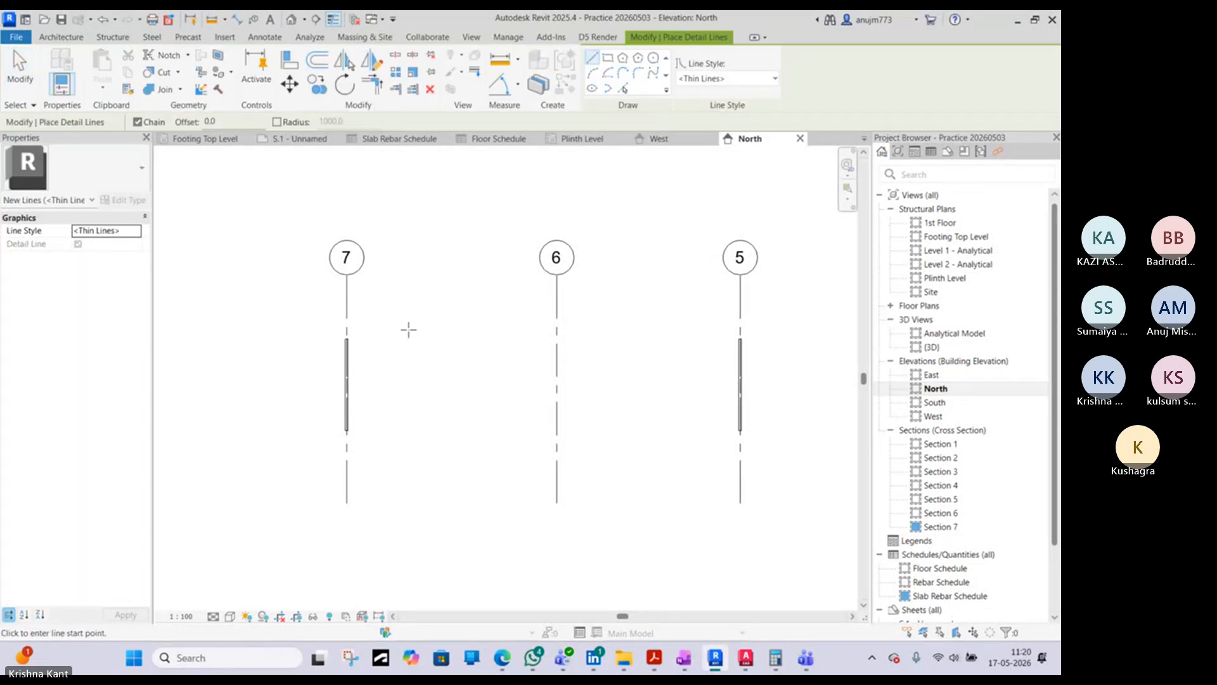
pyautogui.click(347, 339)
pyautogui.scroll(3, 352, 444)
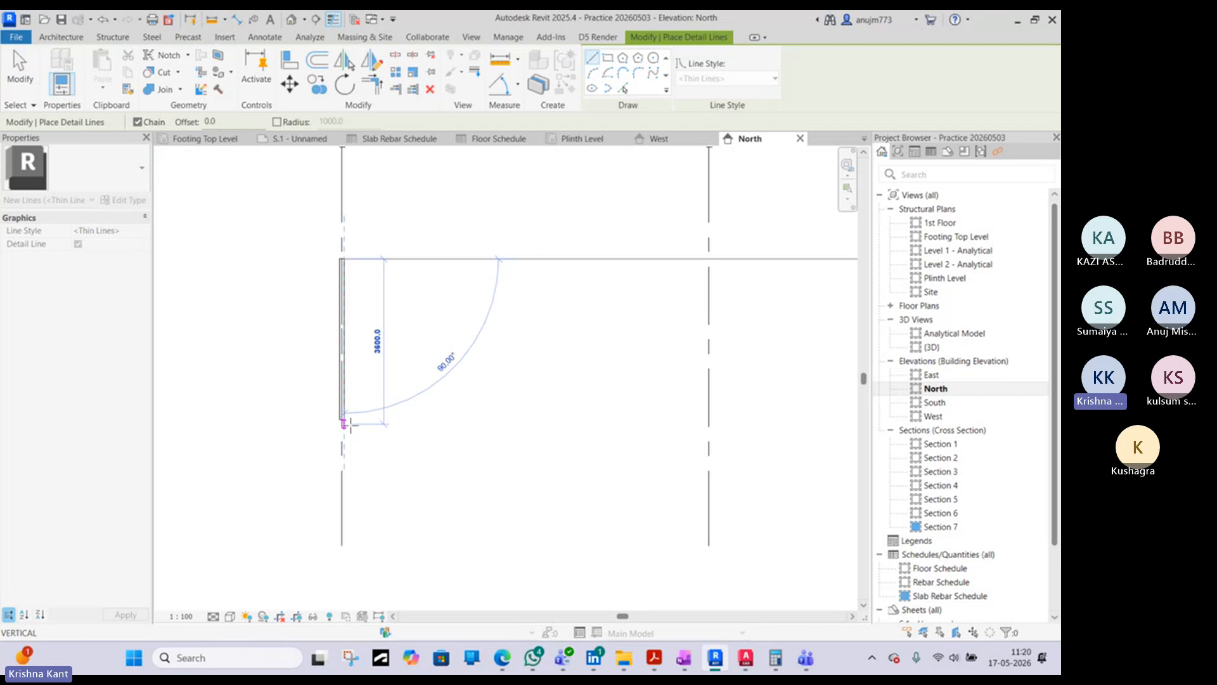
pyautogui.click(349, 423)
pyautogui.press('Escape')
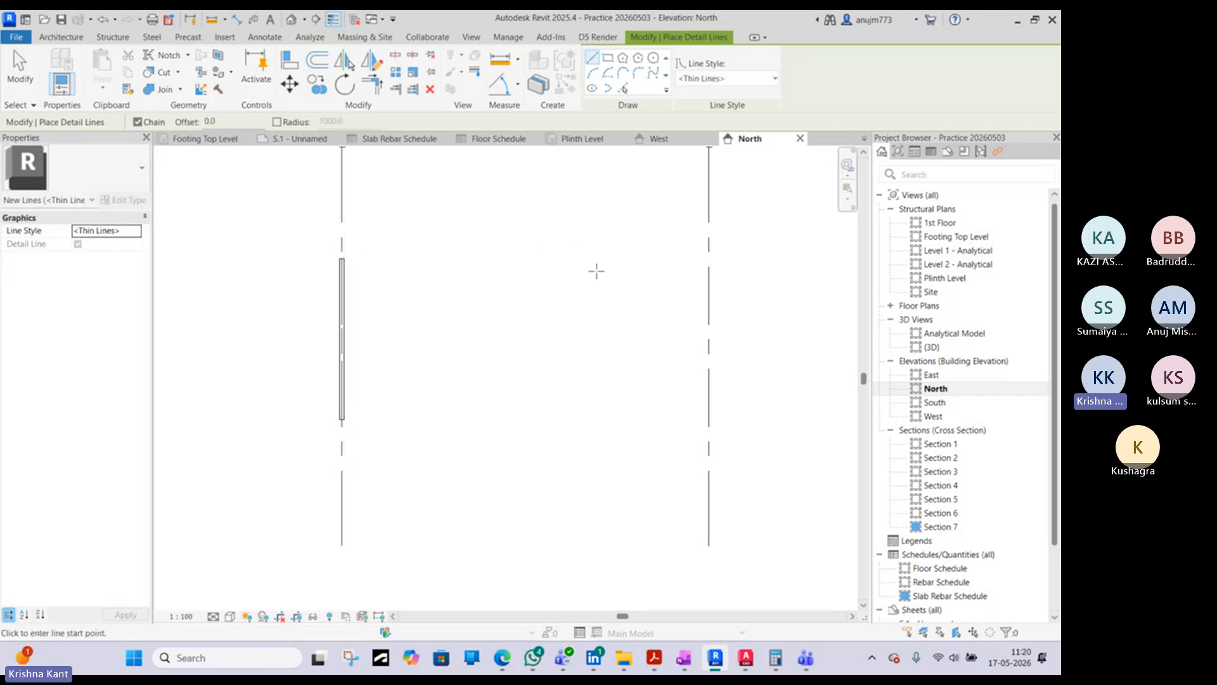
# - Draw a detail line from the grid 5 column's base horizontally to grid 6, and continue it 4500 mm vertically up grid 6
pyautogui.moveTo(687, 227); pyautogui.dragTo(337, 407, button='middle')
pyautogui.scroll(-2, 359, 362)
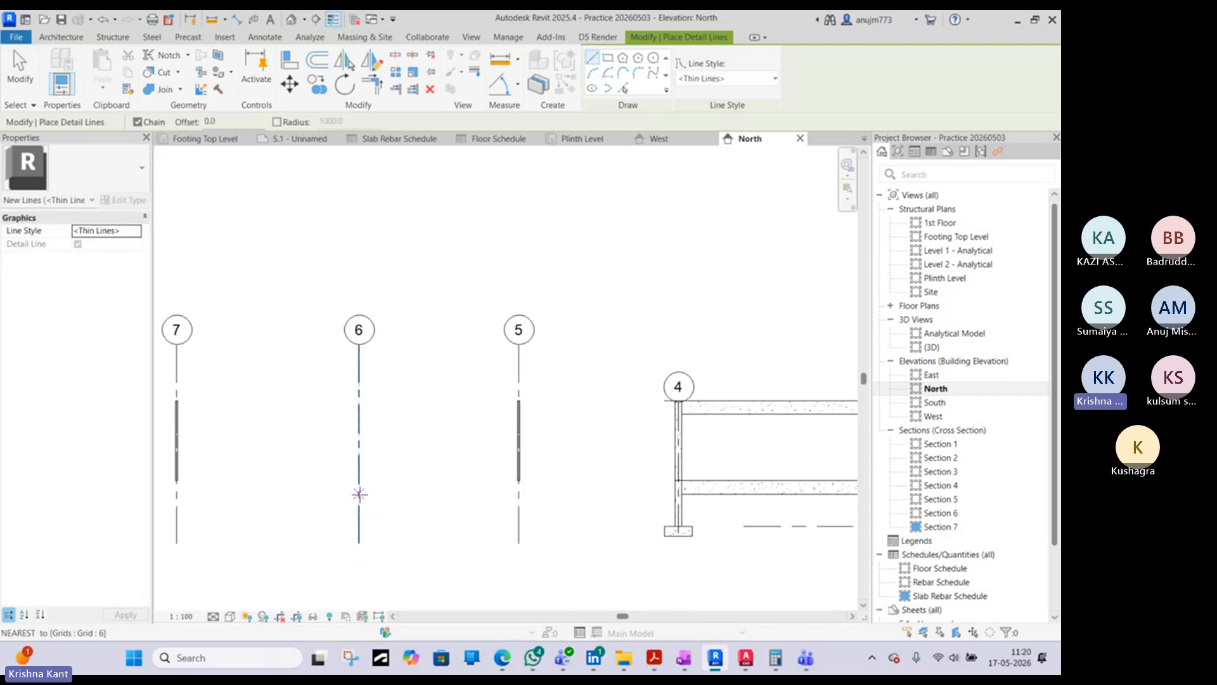
pyautogui.click(520, 480)
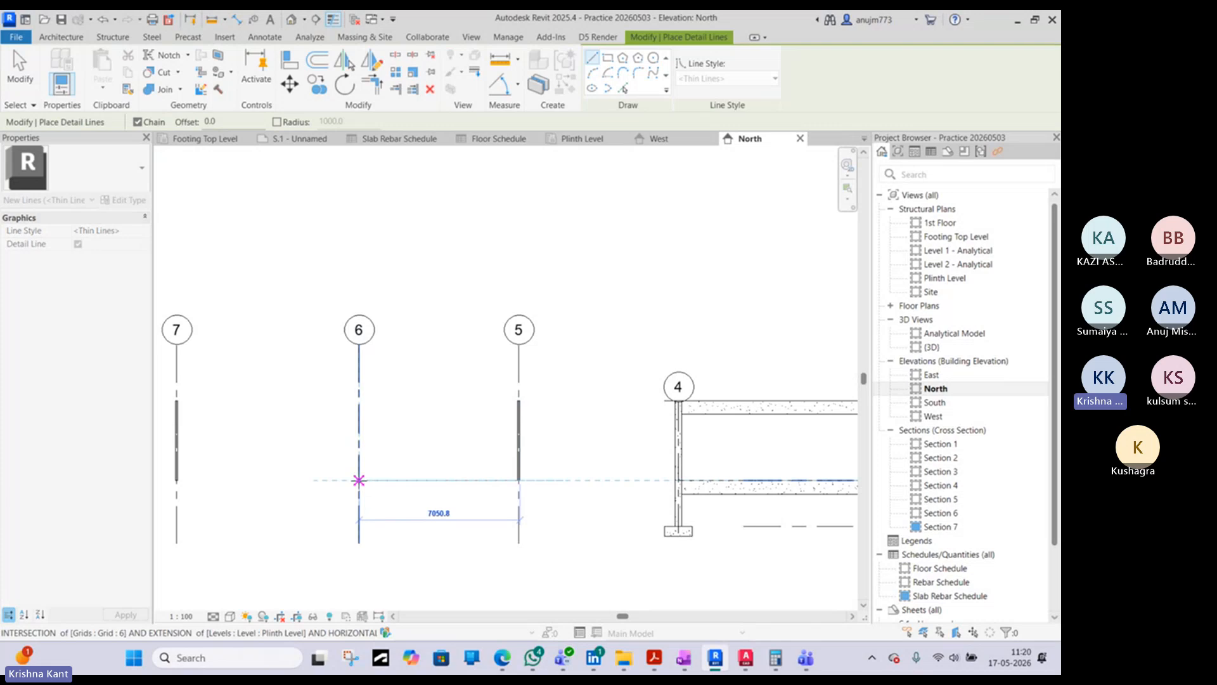
pyautogui.click(359, 480)
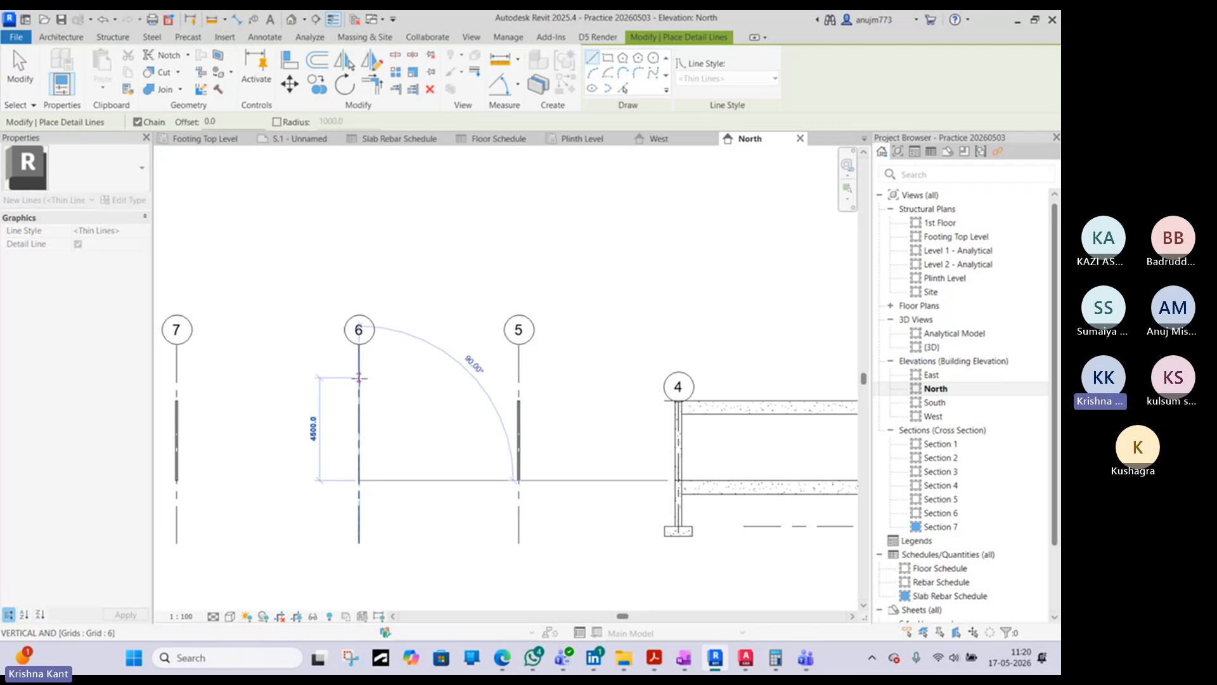
pyautogui.scroll(1, 359, 383)
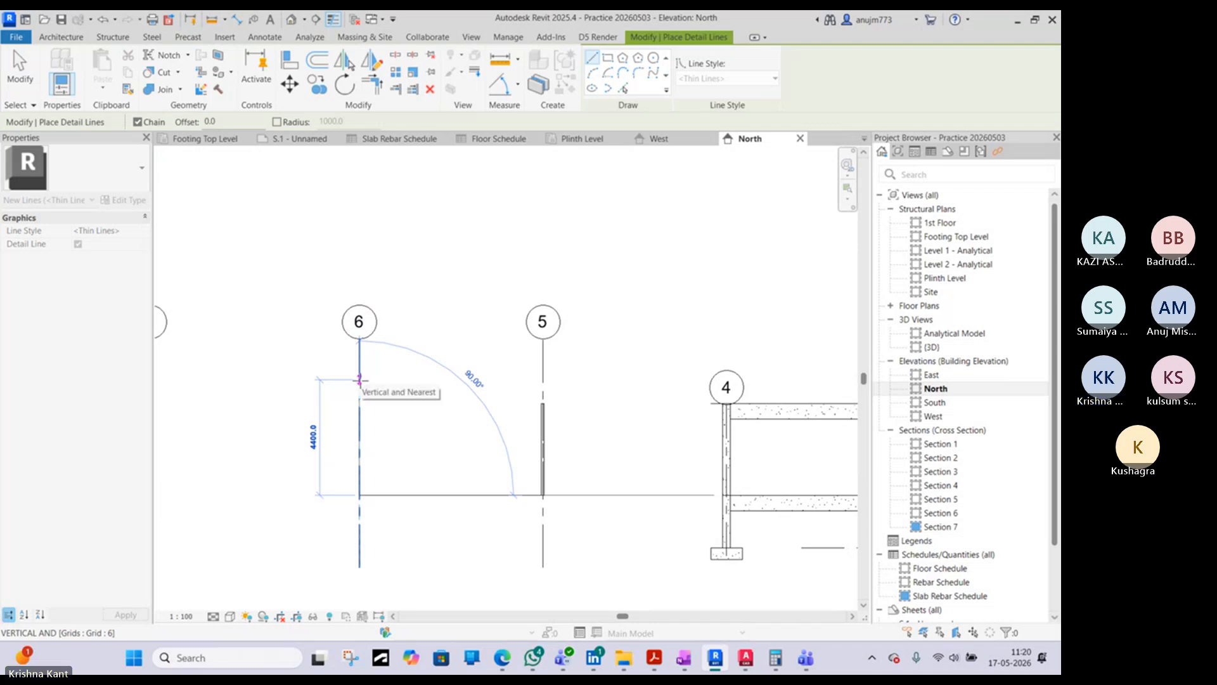
pyautogui.write('4500')
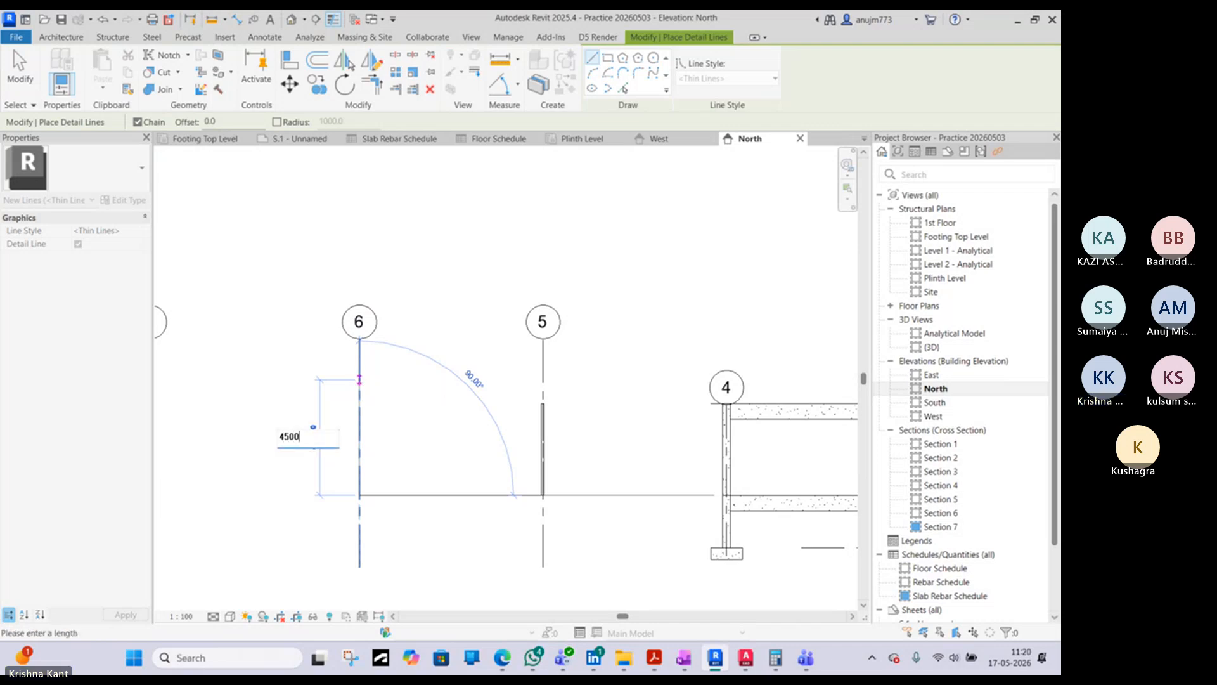
pyautogui.press('Return')
# - Continue with a sloping detail line from the ridge point on grid 6 to the outer top corner of the grid 5 column
pyautogui.scroll(5, 543, 403)
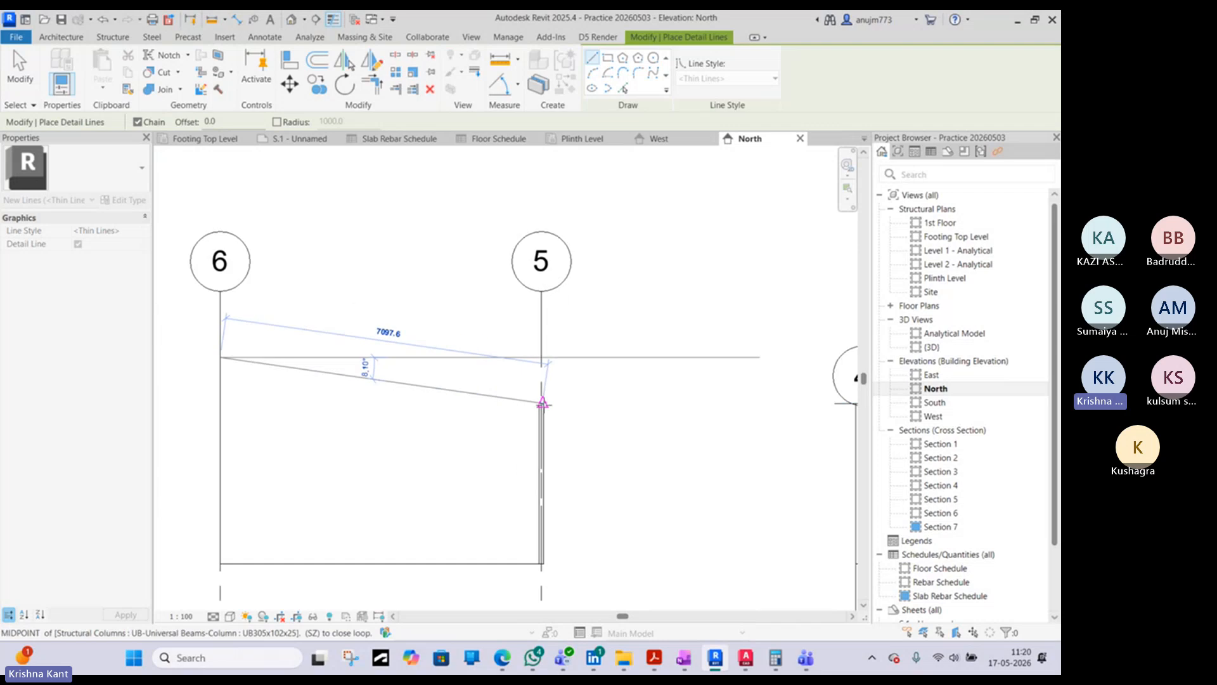
pyautogui.scroll(3, 543, 402)
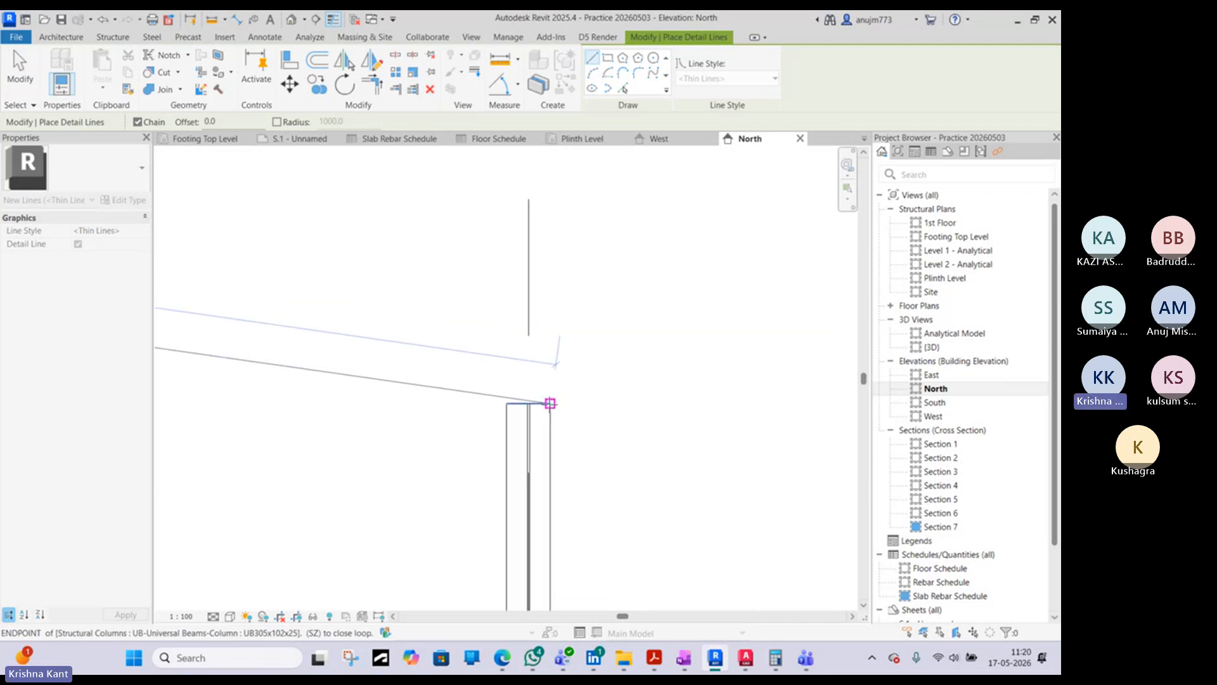
pyautogui.click(550, 404)
pyautogui.scroll(-5, 547, 403)
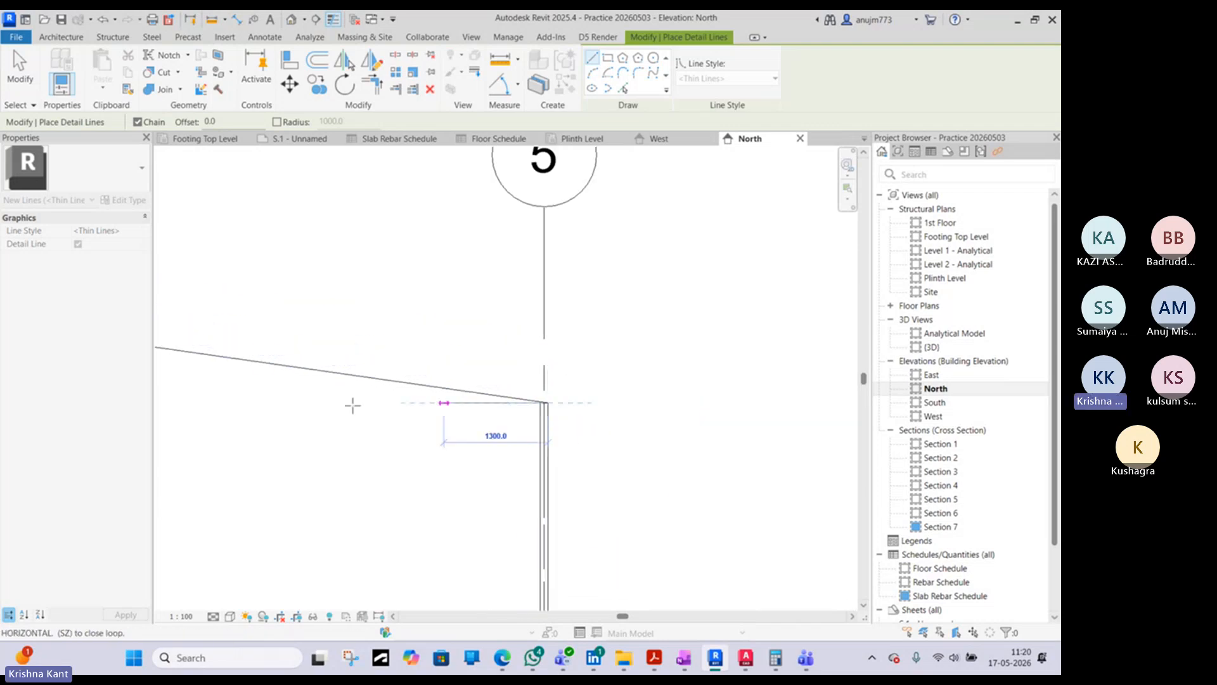
pyautogui.moveTo(285, 414); pyautogui.dragTo(662, 413, button='middle')
pyautogui.scroll(-1, 662, 413)
pyautogui.press('Escape')
# - Draw a second sloping detail line from the ridge point on grid 6 to the outer top corner of the grid 7 column, and end the lines
pyautogui.click(387, 328)
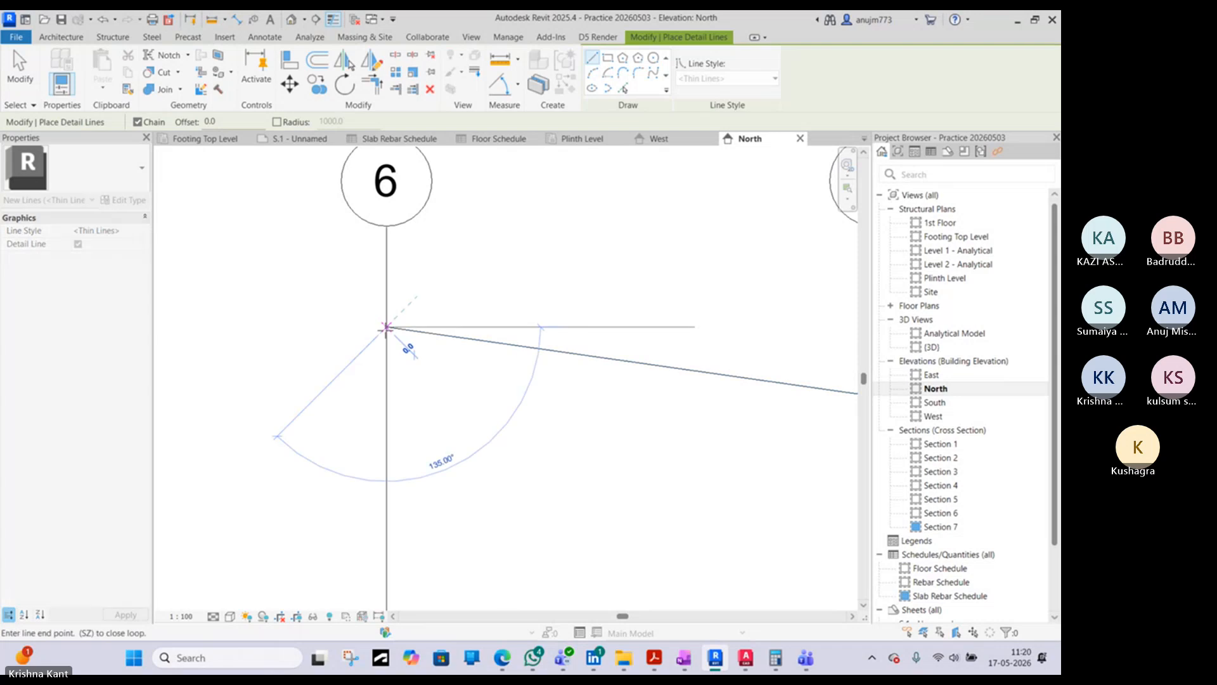
pyautogui.scroll(-3, 354, 364)
pyautogui.moveTo(313, 399); pyautogui.dragTo(511, 369, button='middle')
pyautogui.click(376, 350)
pyautogui.scroll(5, 375, 349)
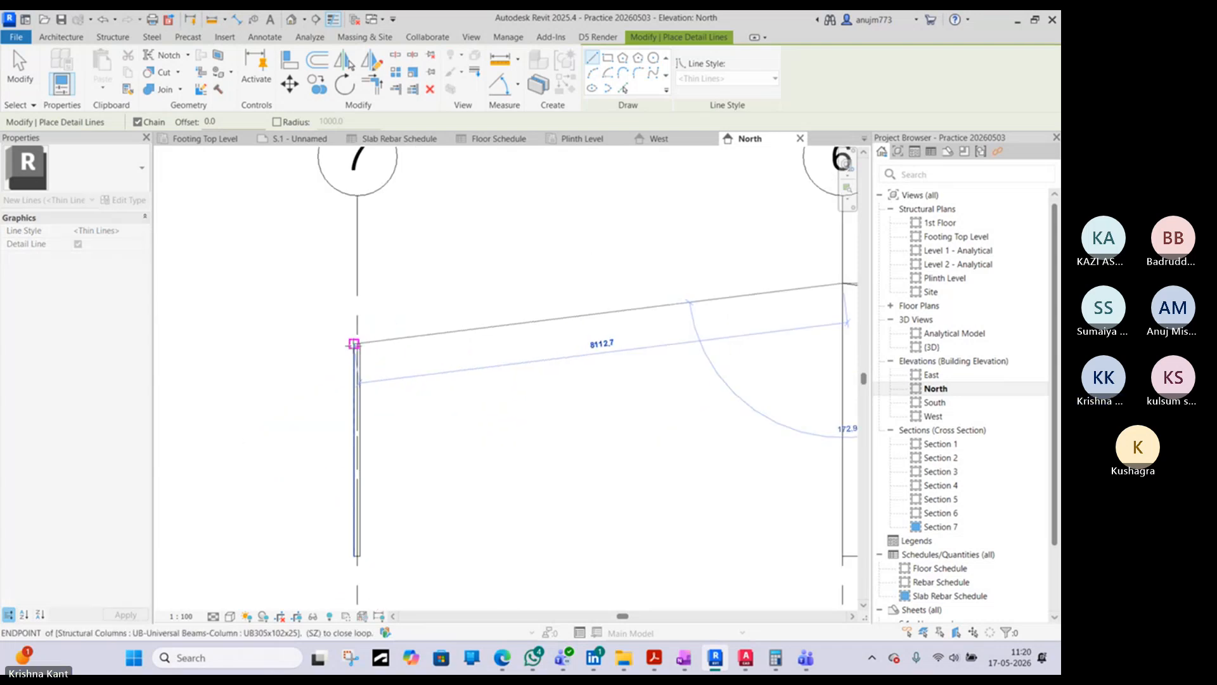
pyautogui.press('Escape')
pyautogui.scroll(-5, 373, 356)
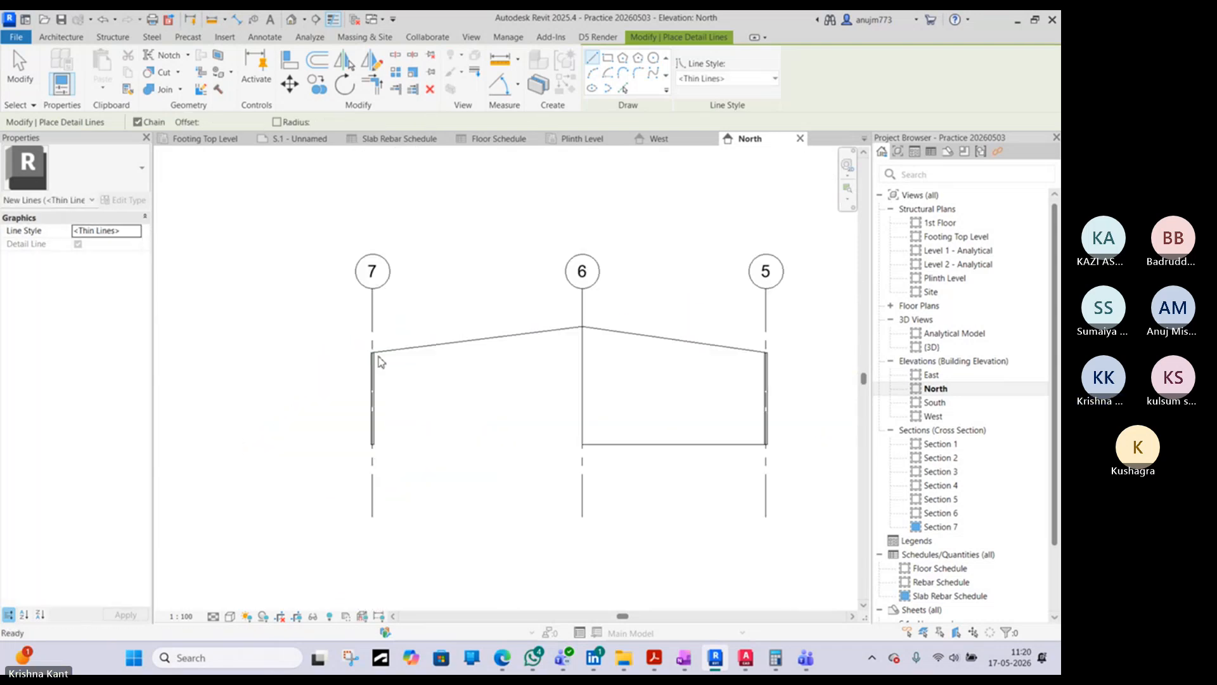
pyautogui.press('Escape')
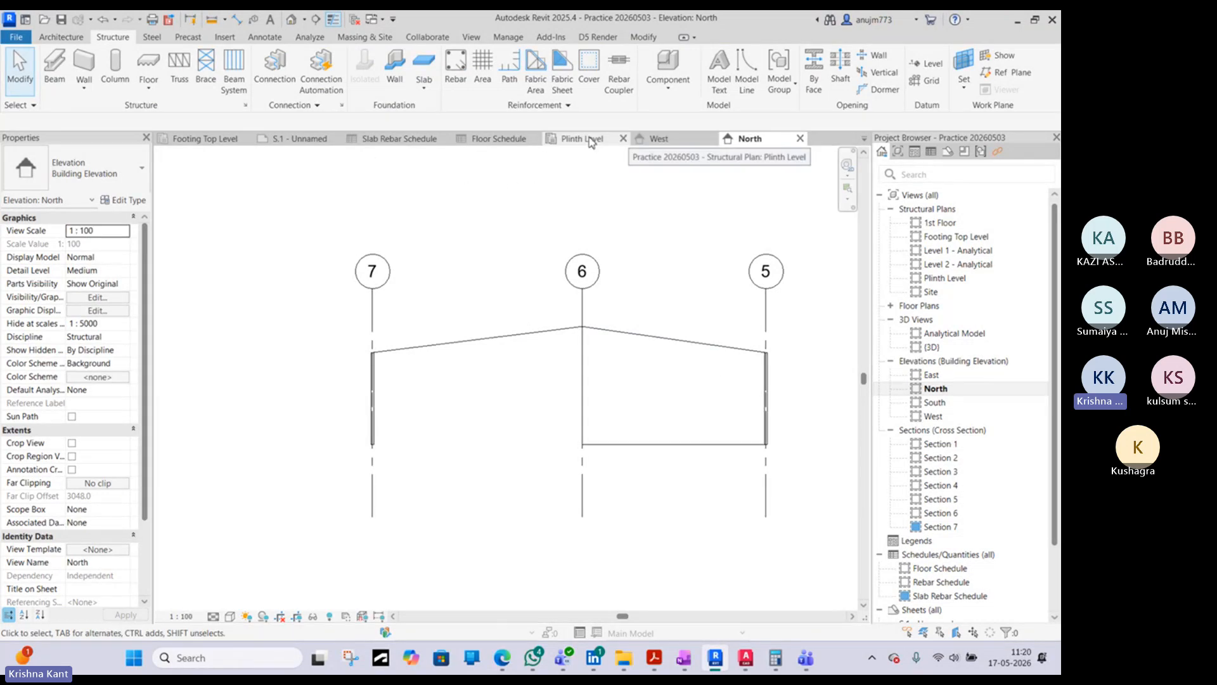
# - Open the 1st Floor structural plan and start placing a structural beam of type UB127x76x13 near the steel columns
pyautogui.doubleClick(941, 223)
pyautogui.scroll(-3, 521, 243)
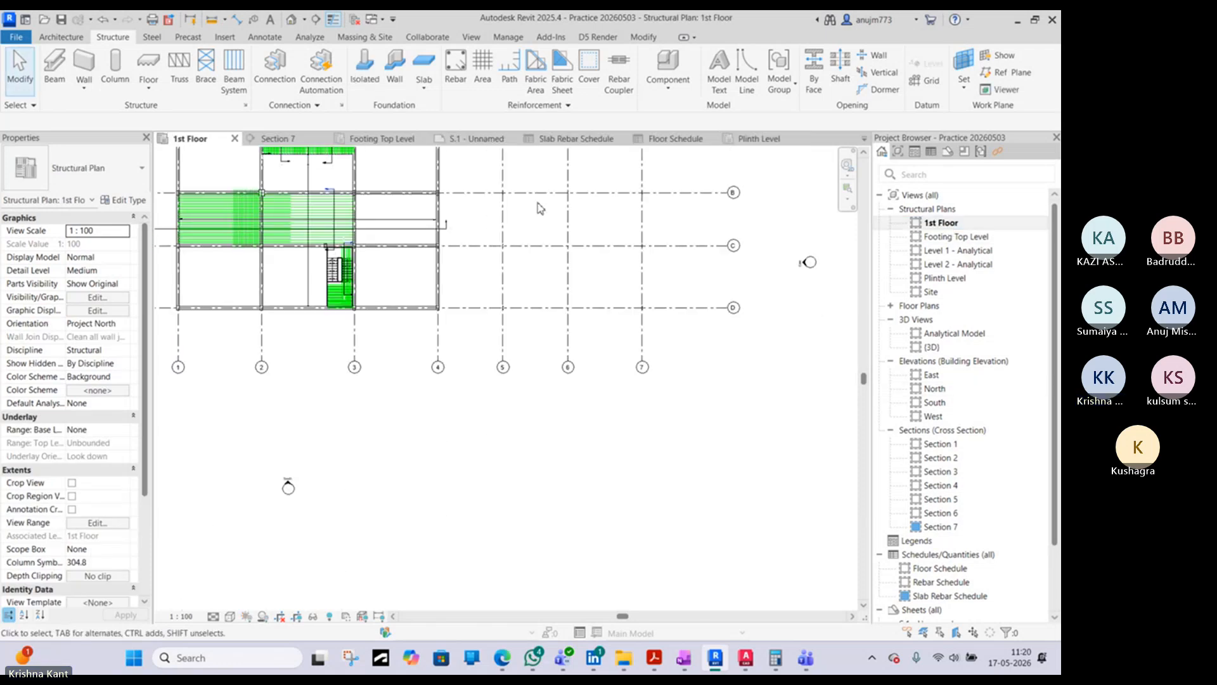
pyautogui.scroll(6, 388, 311)
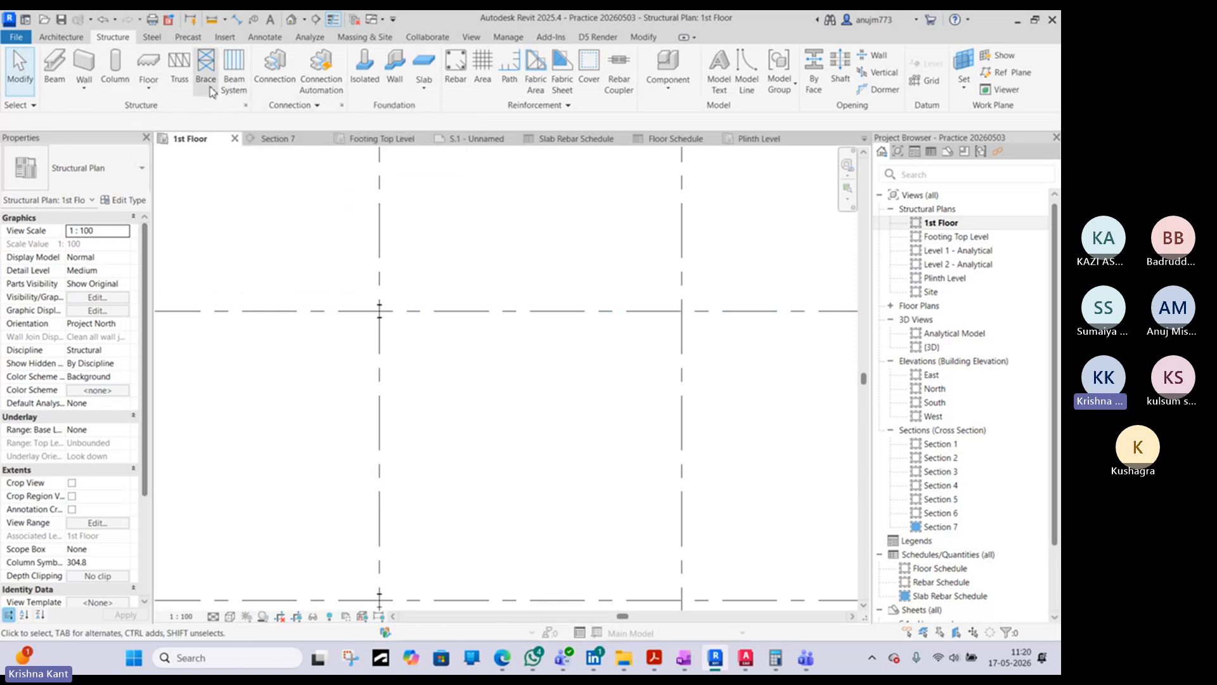
pyautogui.click(54, 64)
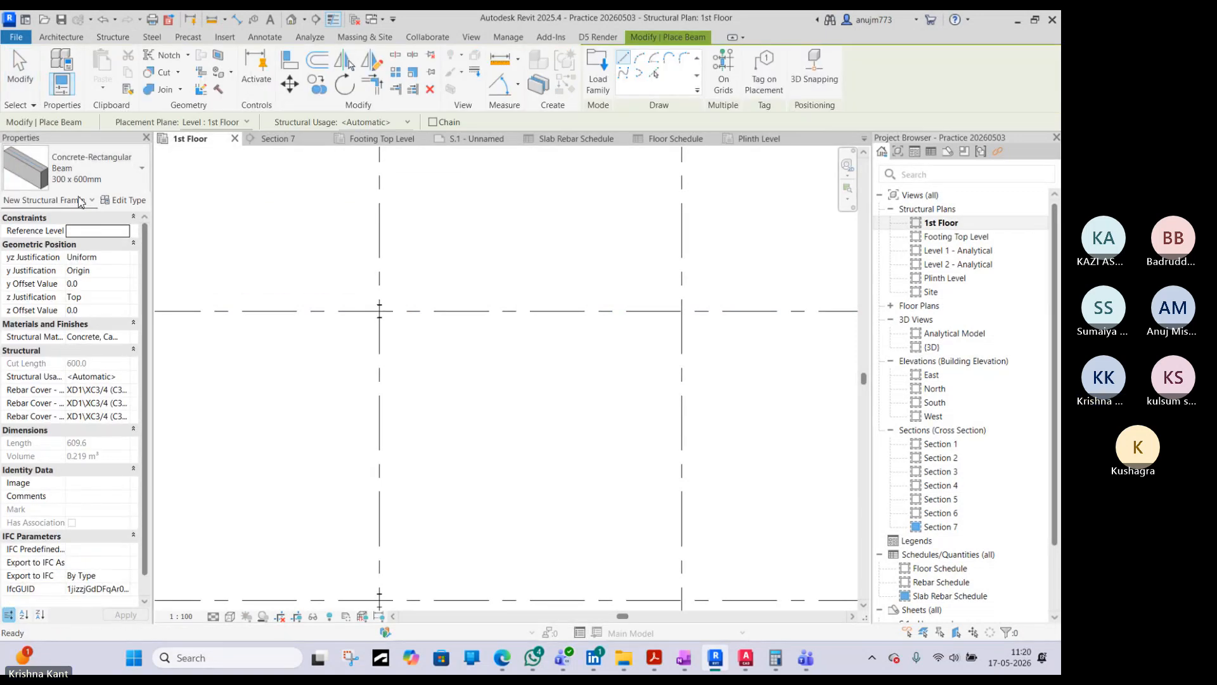
pyautogui.click(76, 169)
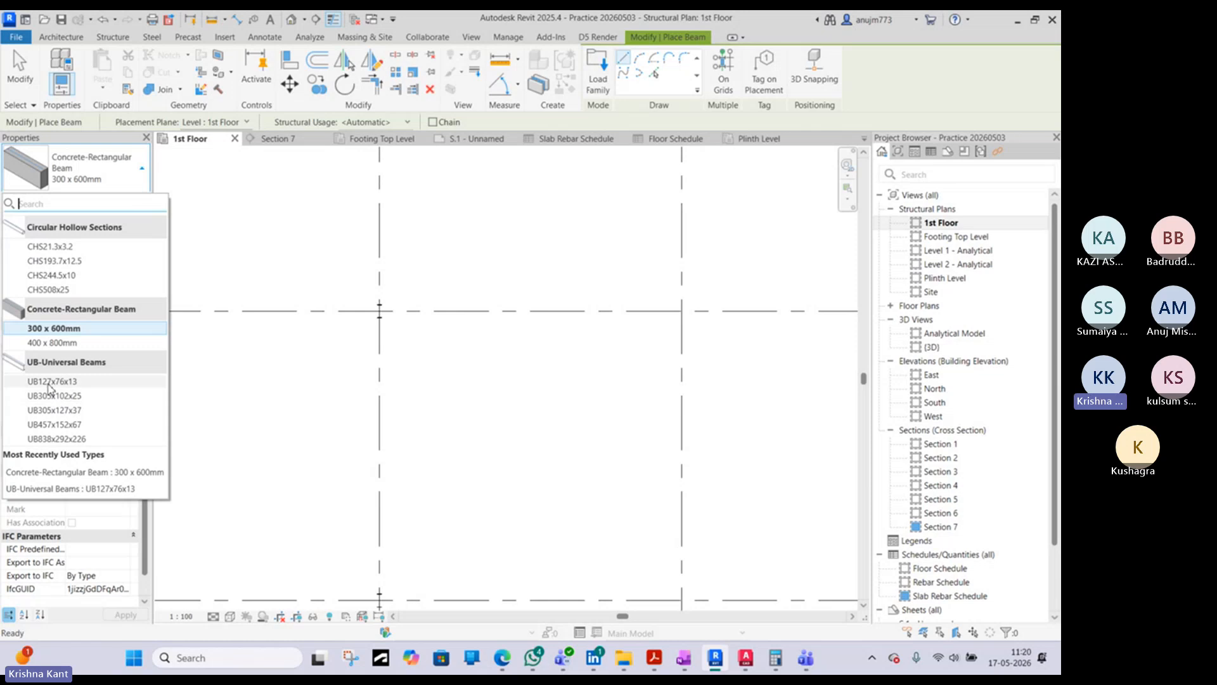
pyautogui.click(62, 381)
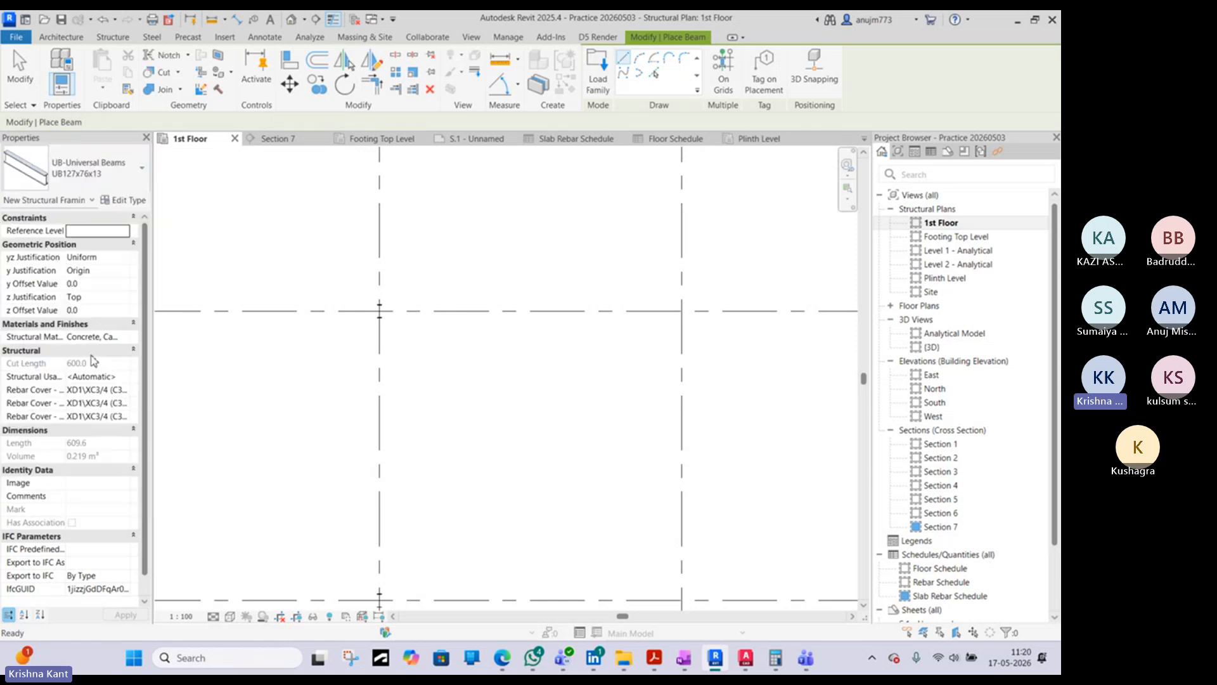
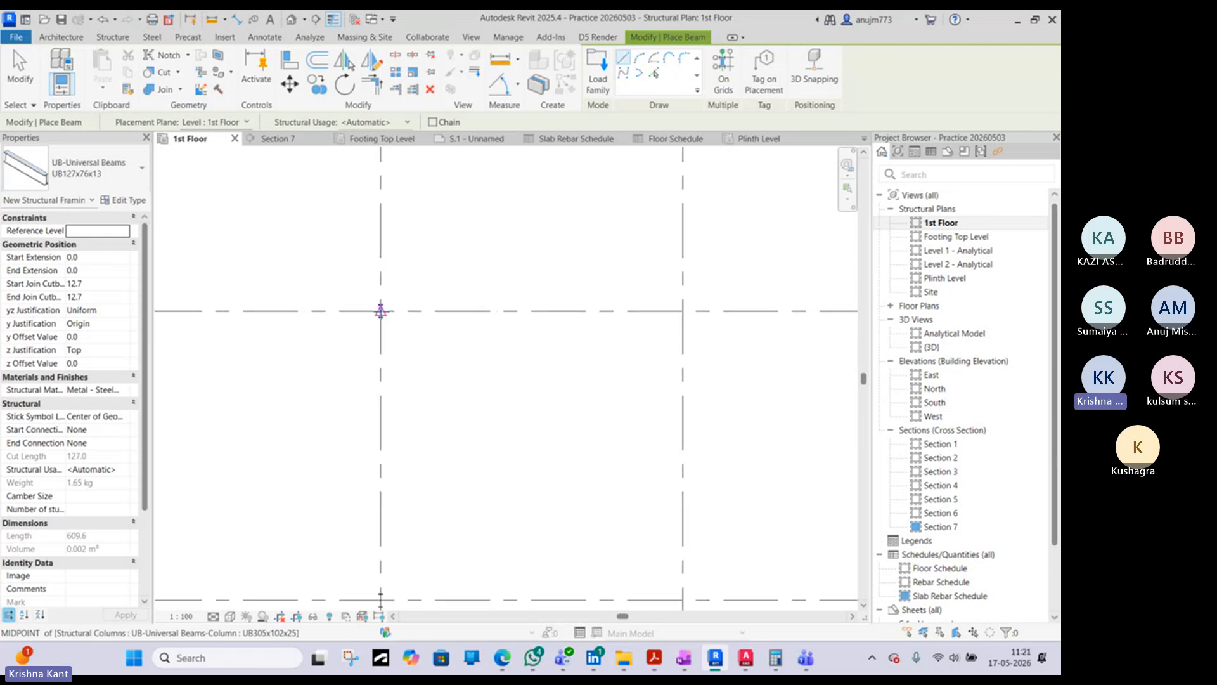
# - Place a 7000 mm UB127x76x13 beam along the horizontal grid line, from the grid 5 column to grid 6
pyautogui.click(380, 311)
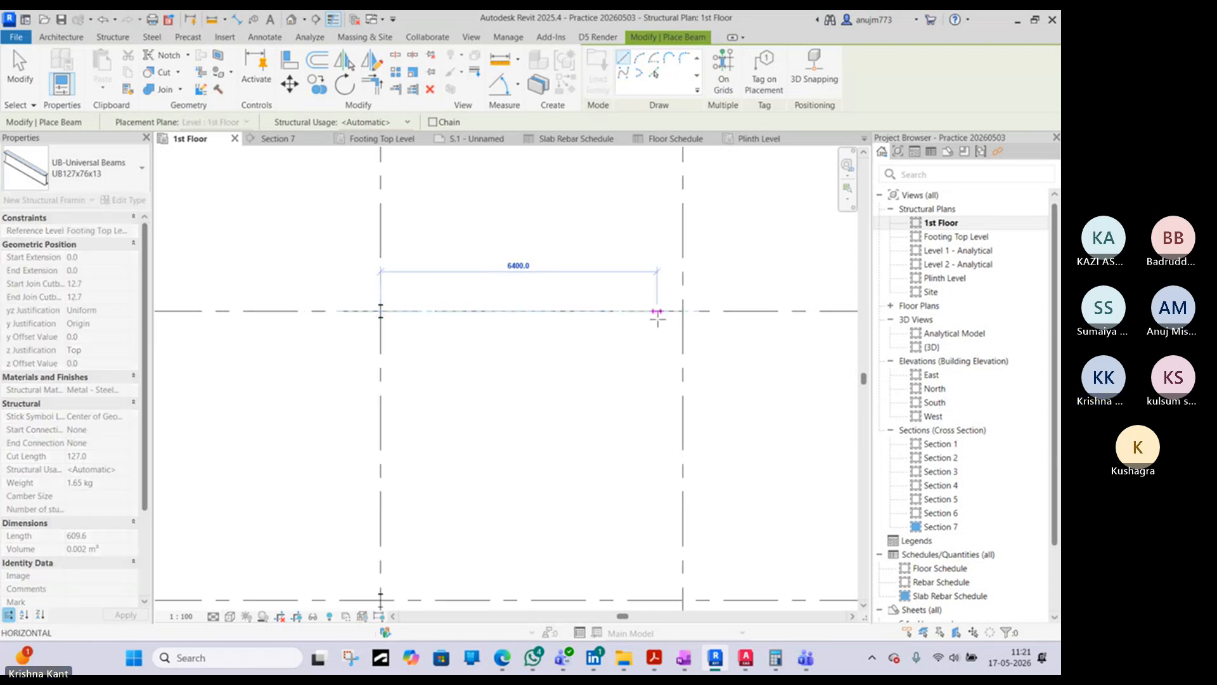
pyautogui.click(683, 310)
pyautogui.press('Escape')
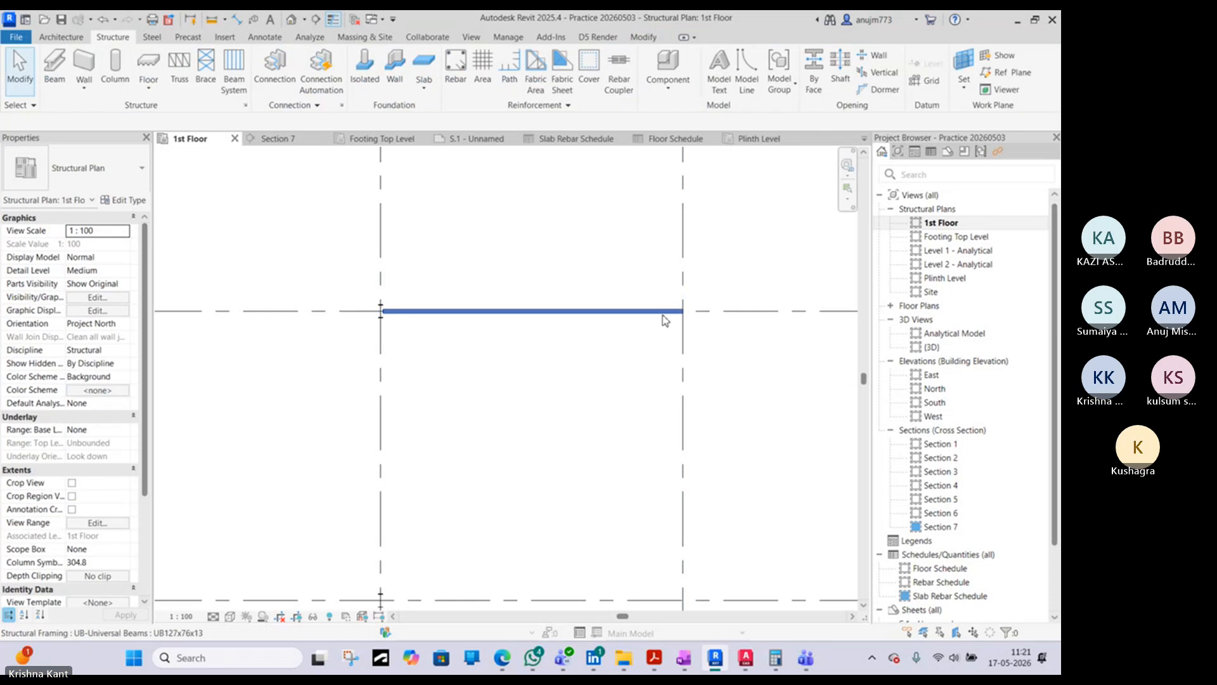
# - Set the new beam's End Level Offset to 1000 mm so it slopes up towards grid 6
pyautogui.click(663, 312)
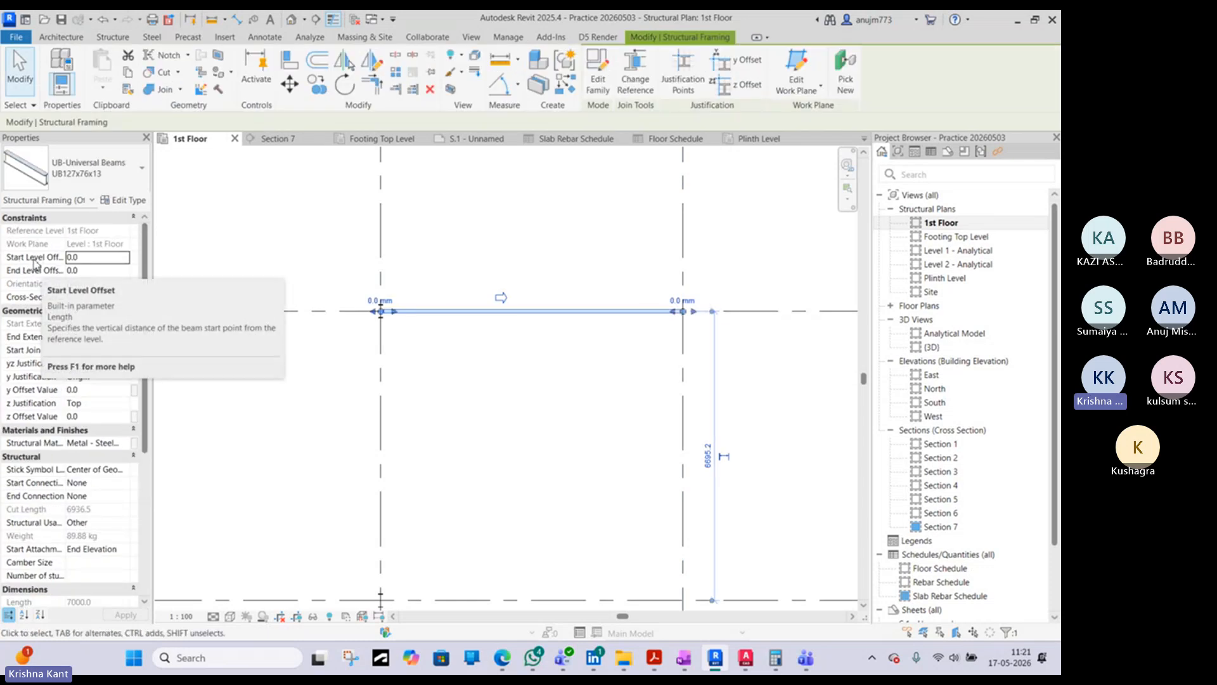
pyautogui.moveTo(67, 230); pyautogui.dragTo(98, 231)
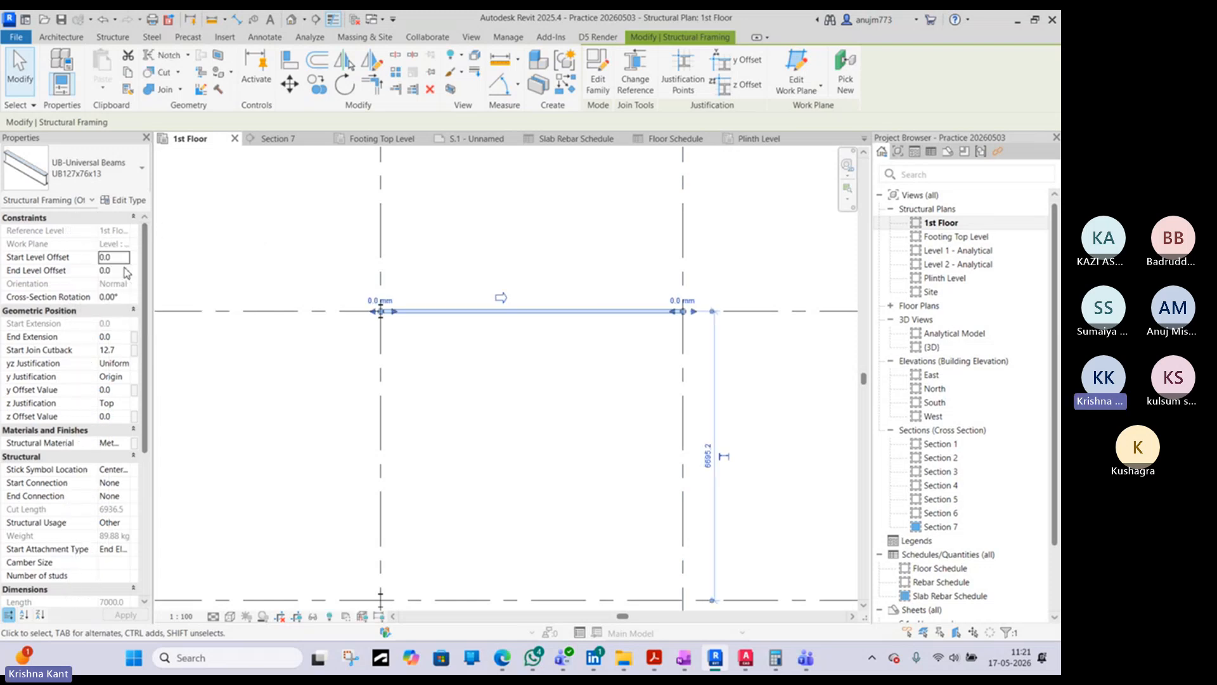
pyautogui.scroll(2, 376, 313)
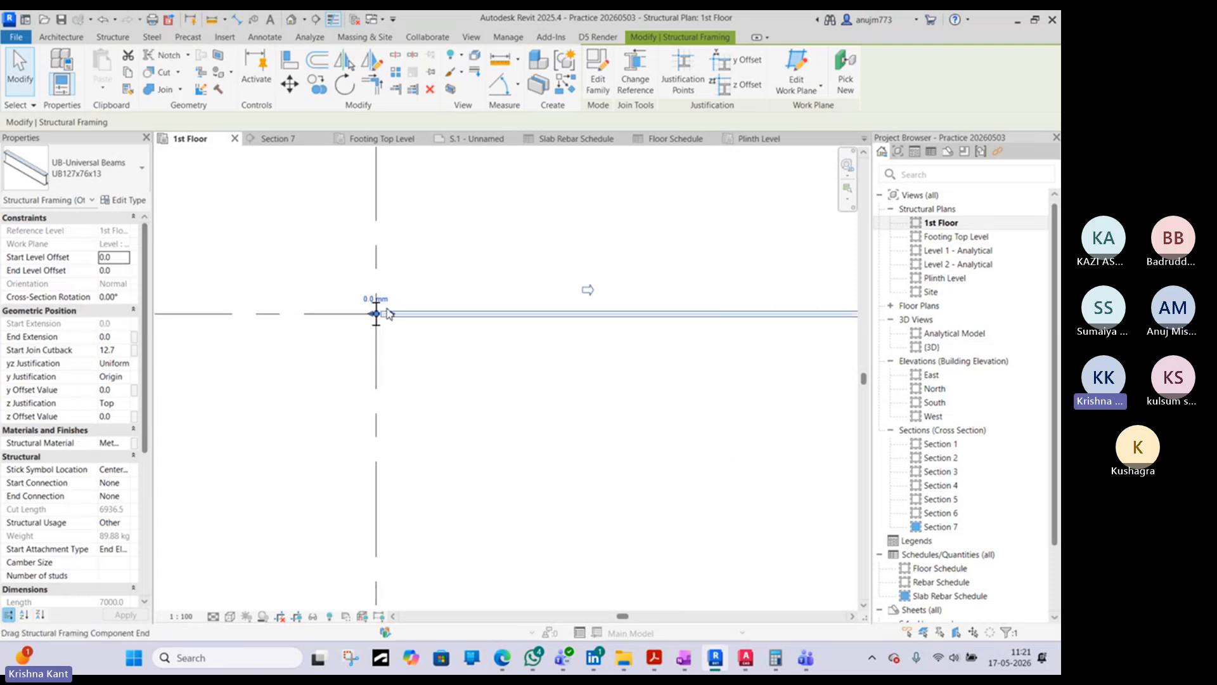
pyautogui.scroll(-2, 373, 315)
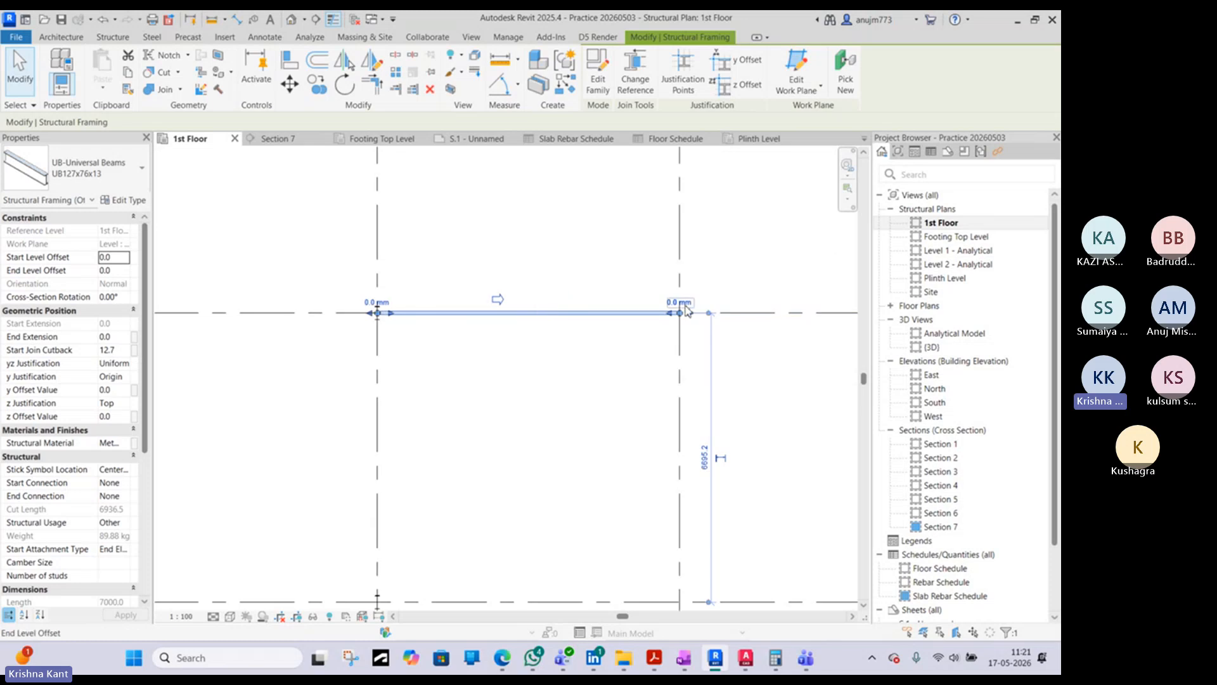
pyautogui.scroll(2, 682, 314)
pyautogui.scroll(1, 682, 315)
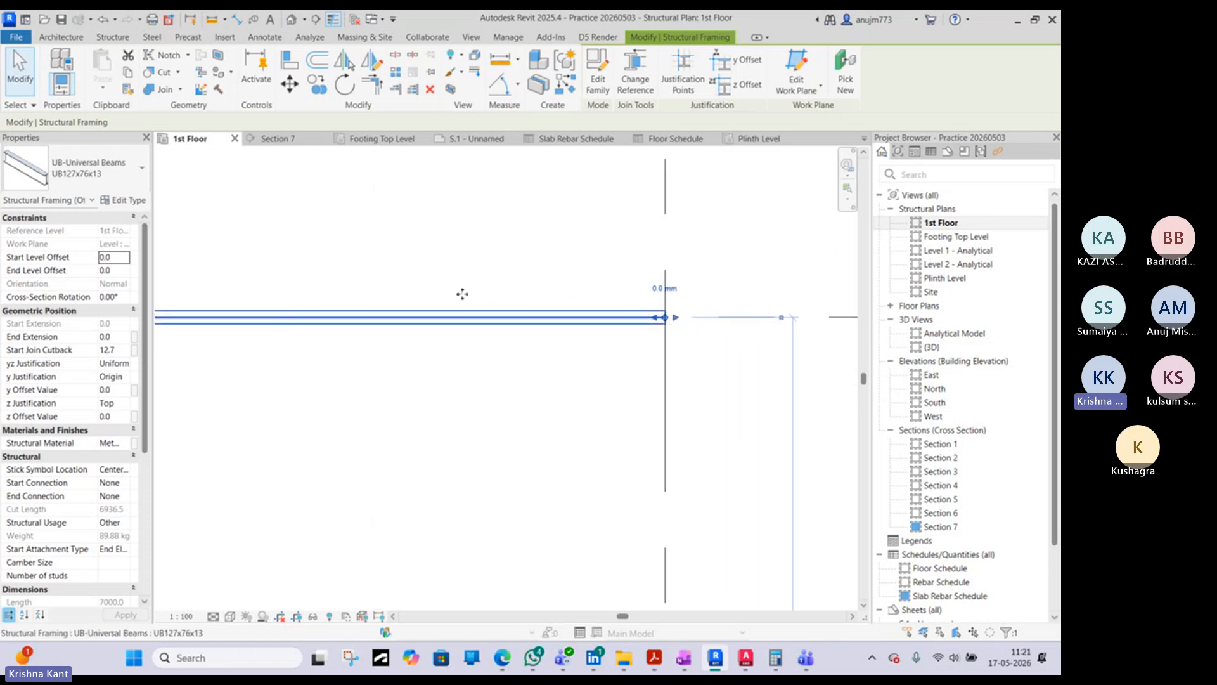
pyautogui.click(114, 271)
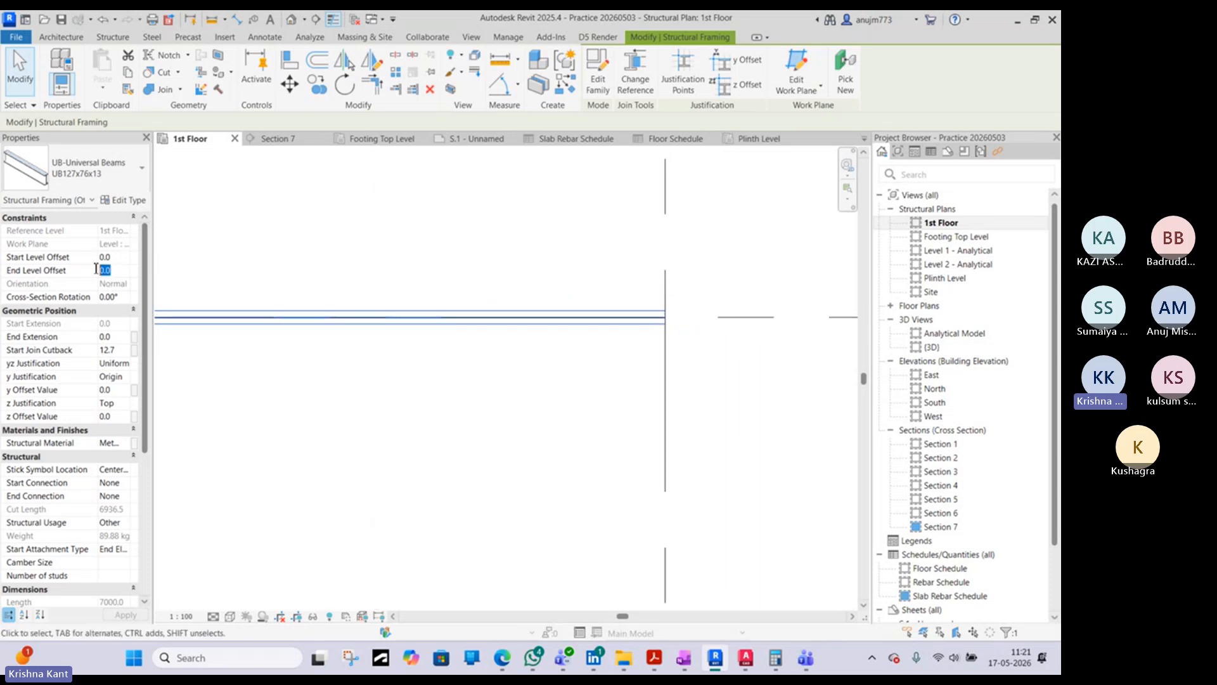
pyautogui.write('1000')
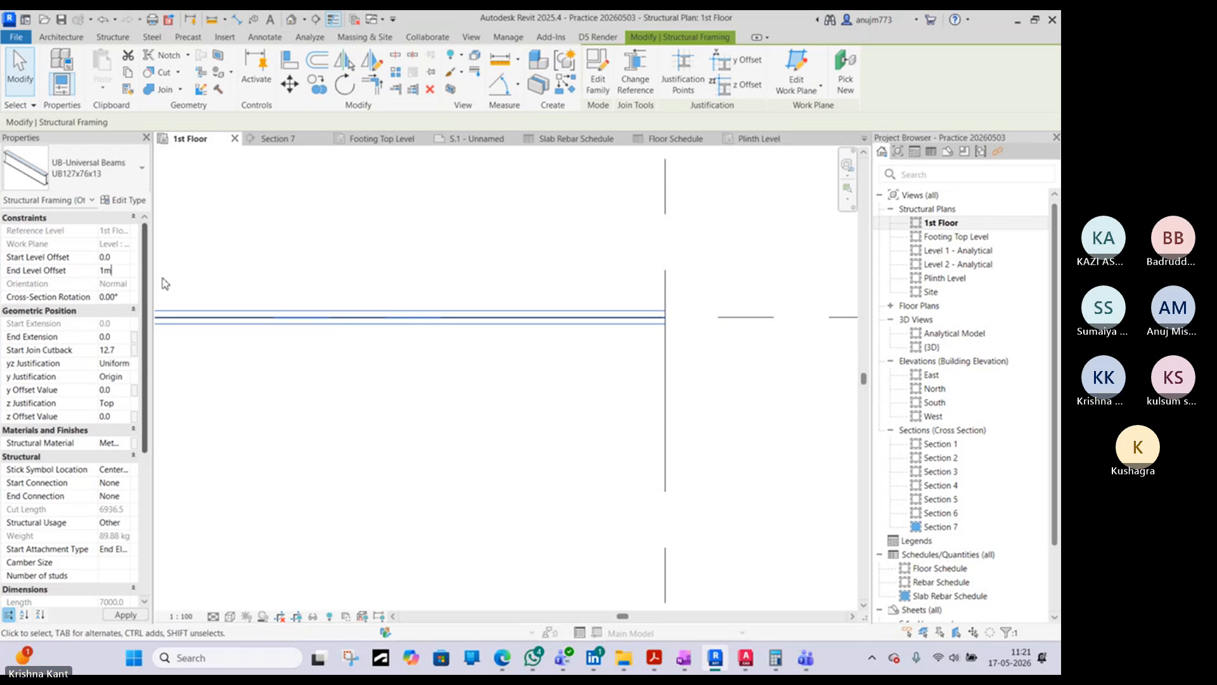
pyautogui.press('Return')
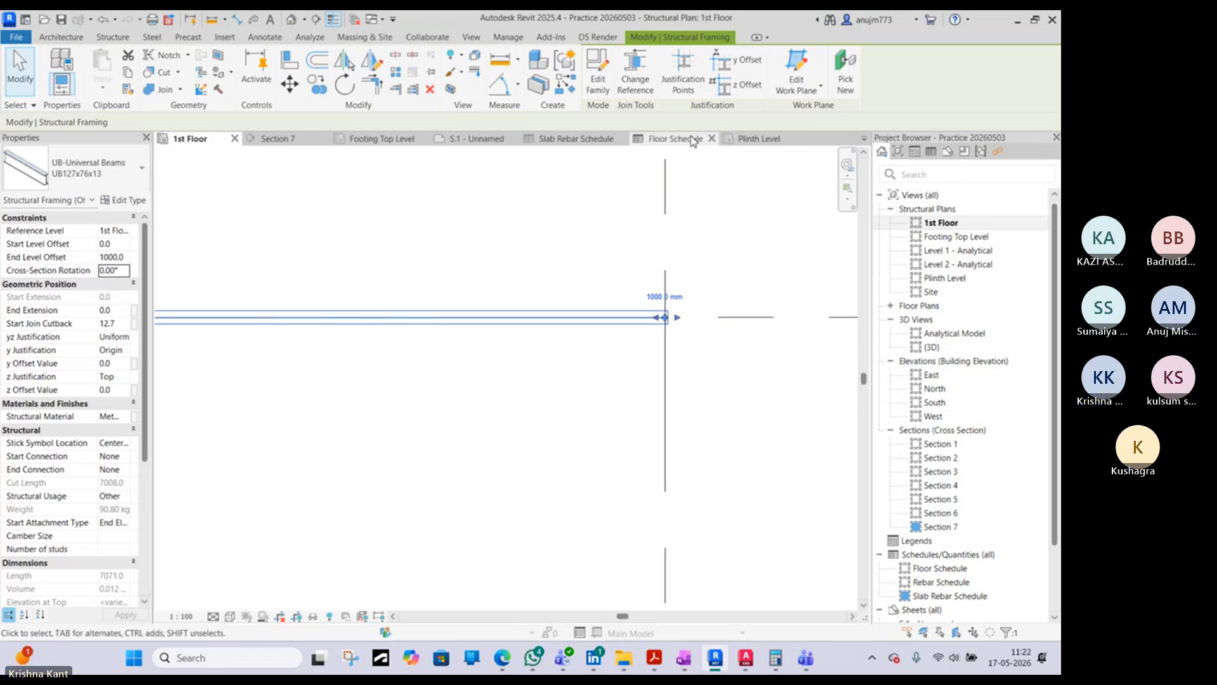
# - Close the inactive views and open the South and North elevations to show the sloping beam
pyautogui.click(388, 26)
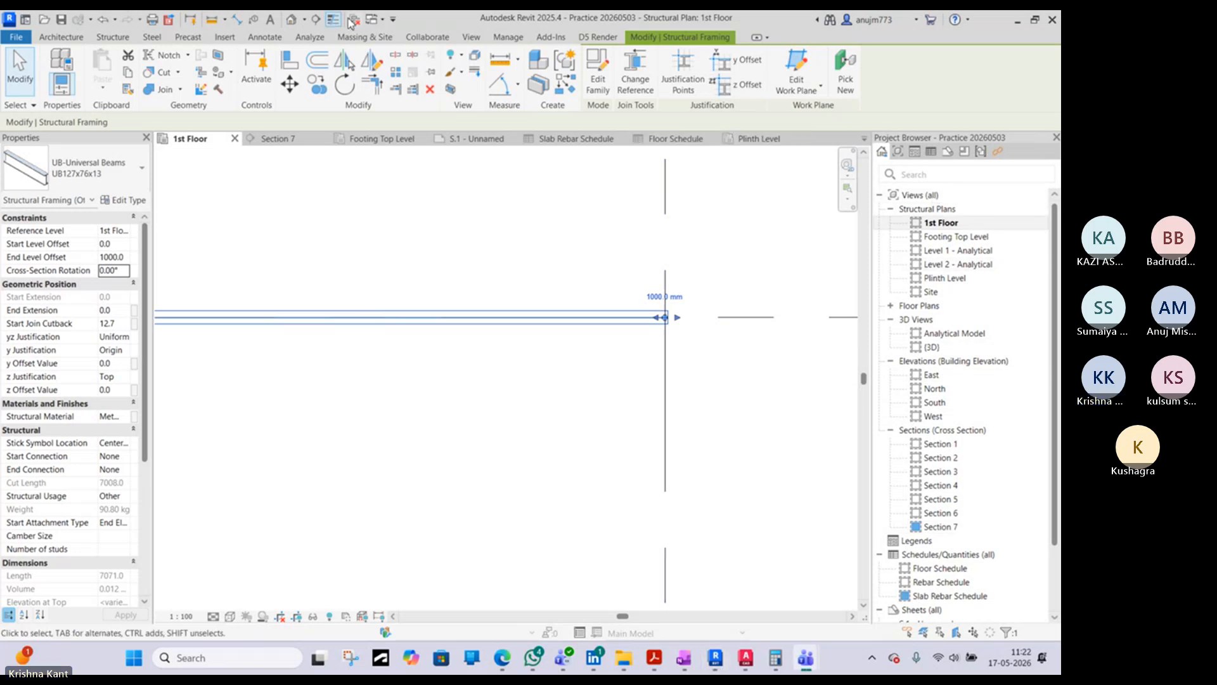
pyautogui.click(357, 24)
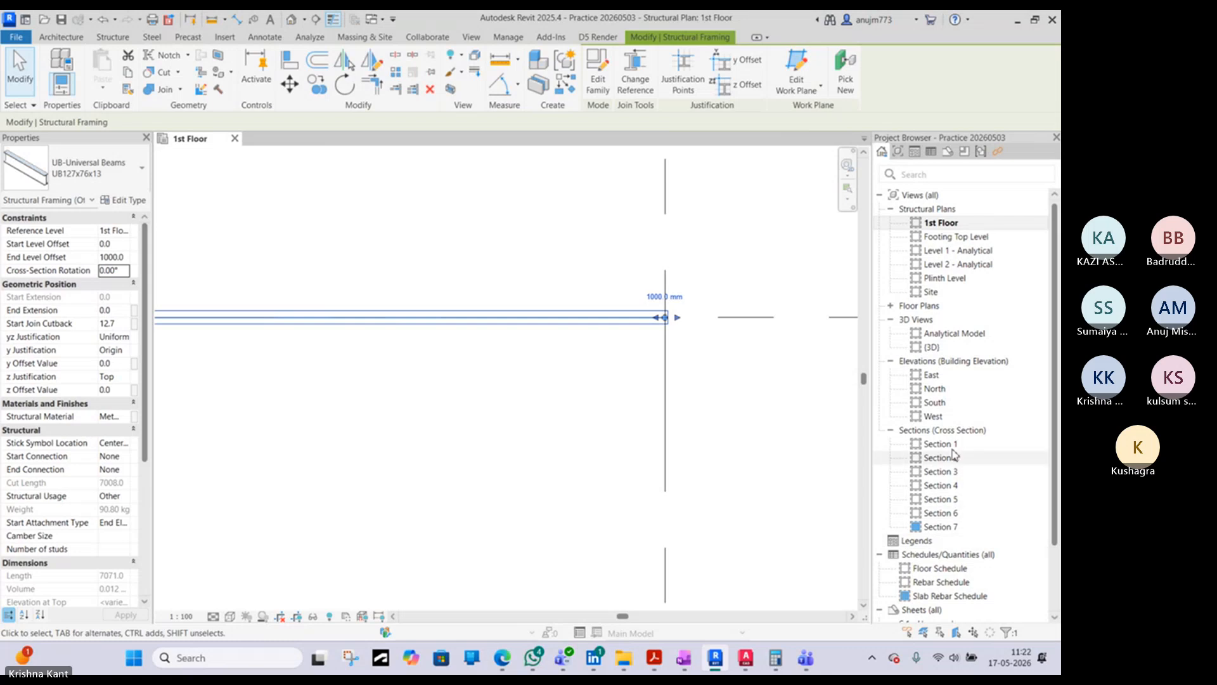
pyautogui.doubleClick(935, 402)
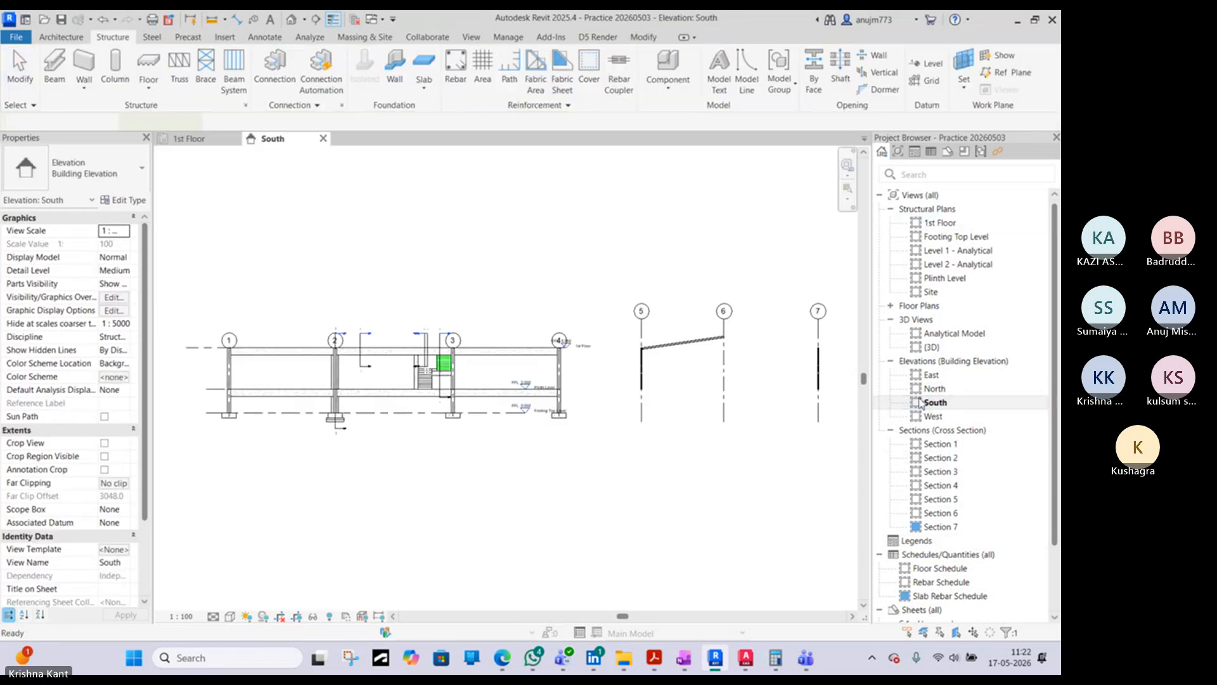
pyautogui.scroll(3, 704, 332)
pyautogui.click(939, 388)
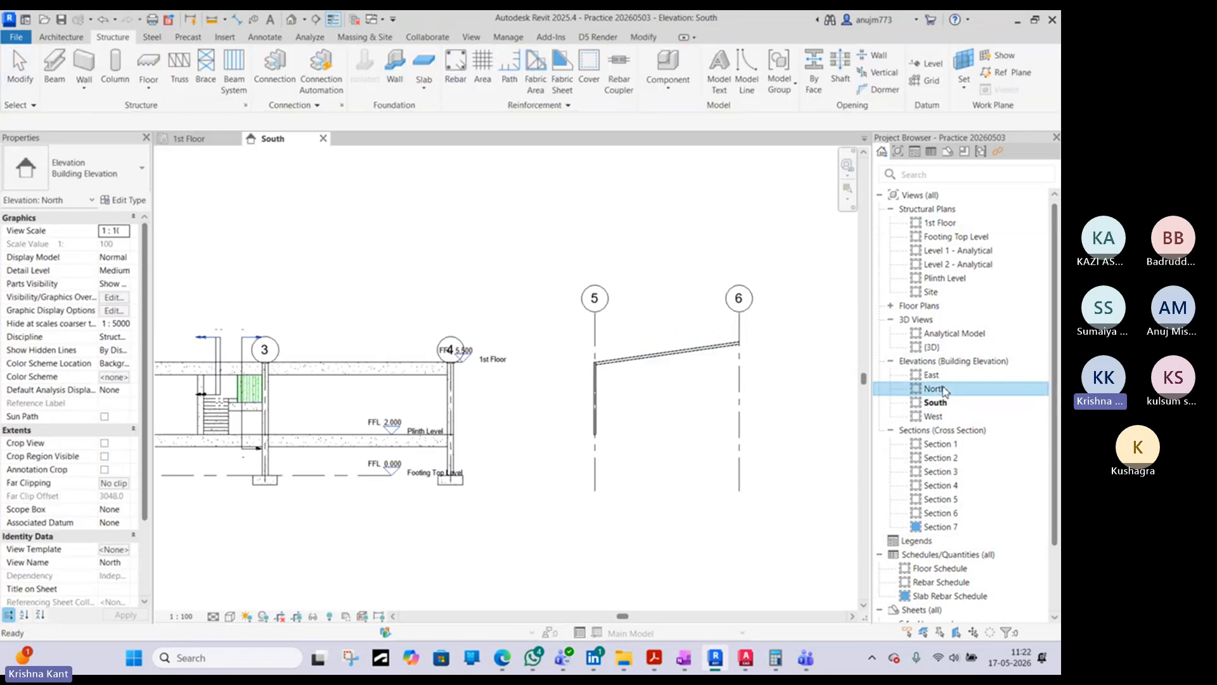
pyautogui.doubleClick(943, 389)
pyautogui.scroll(6, 269, 346)
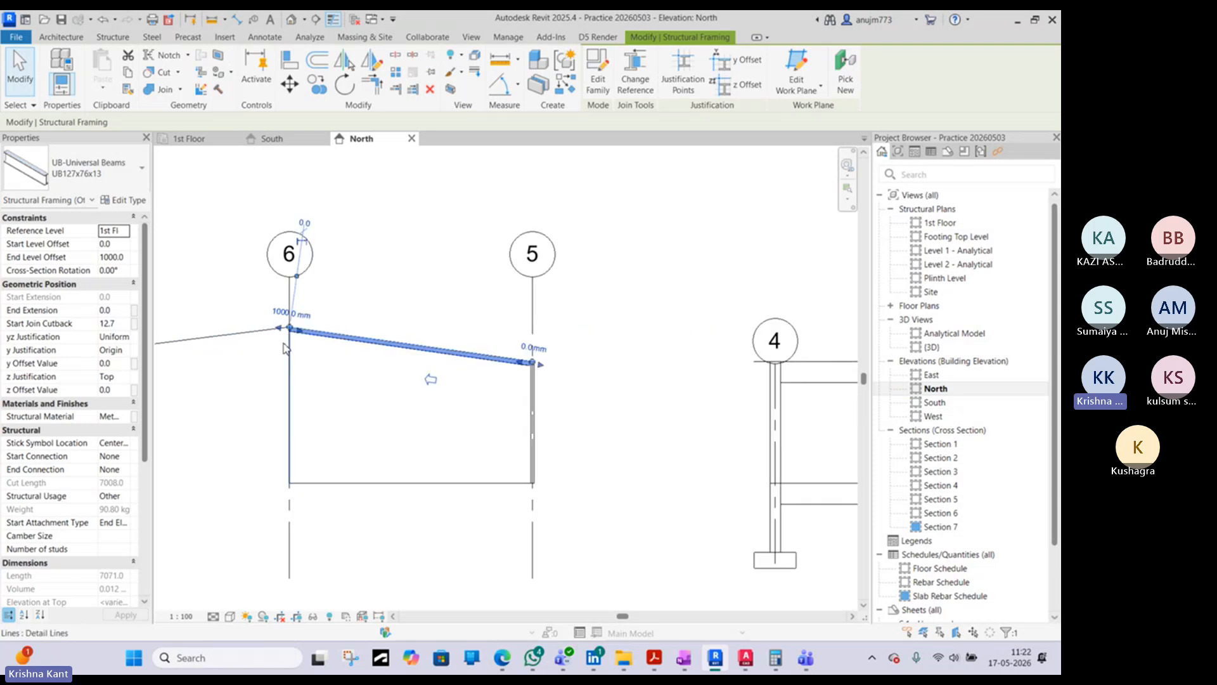
# - Examine how both ends of the sloping beam between grids 5 and 6 meet the column and the ridge line
pyautogui.press('Escape')
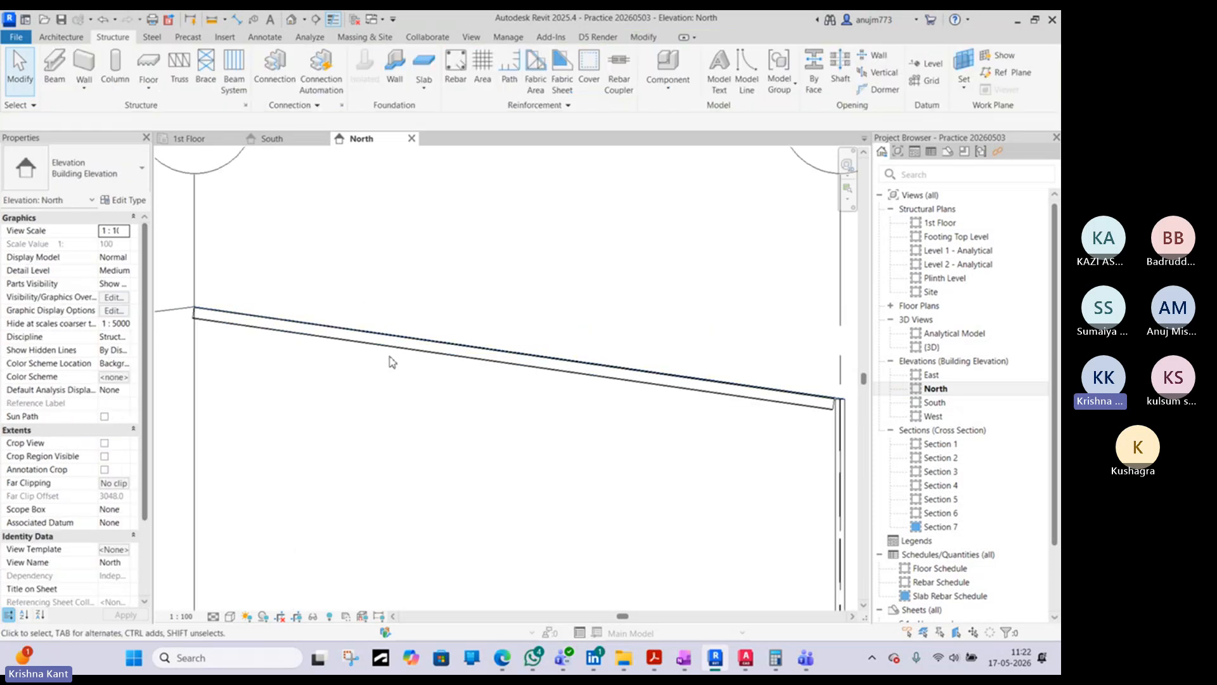
pyautogui.click(396, 351)
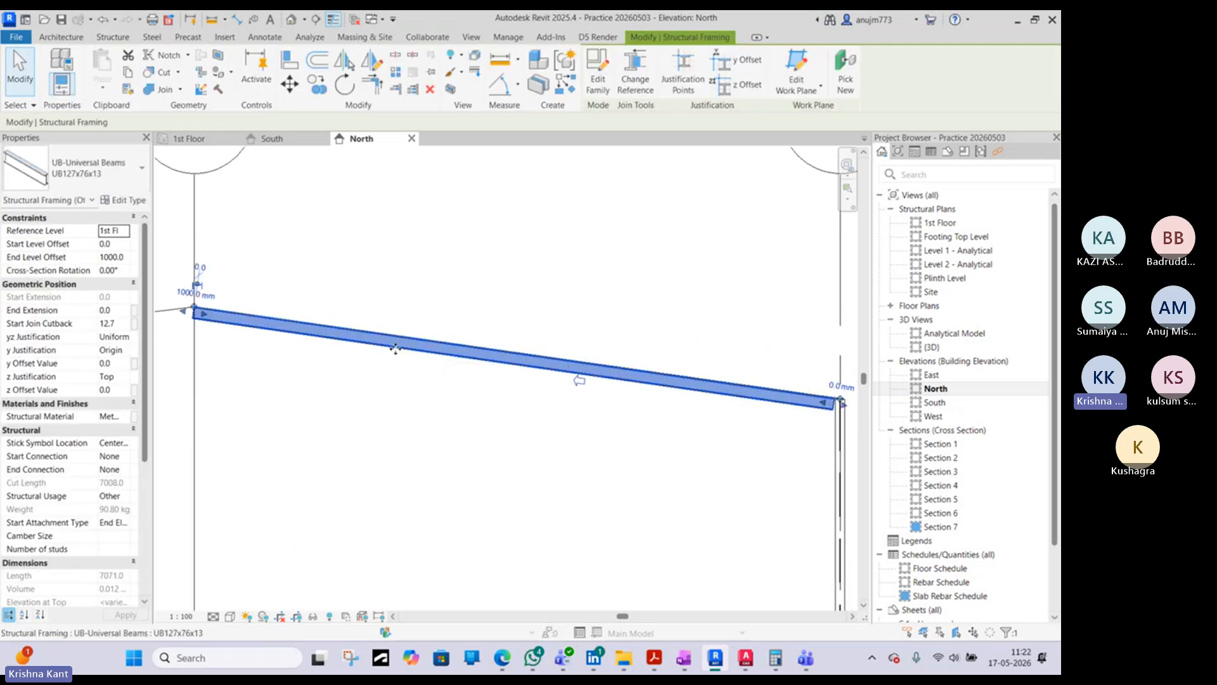
pyautogui.scroll(2, 841, 401)
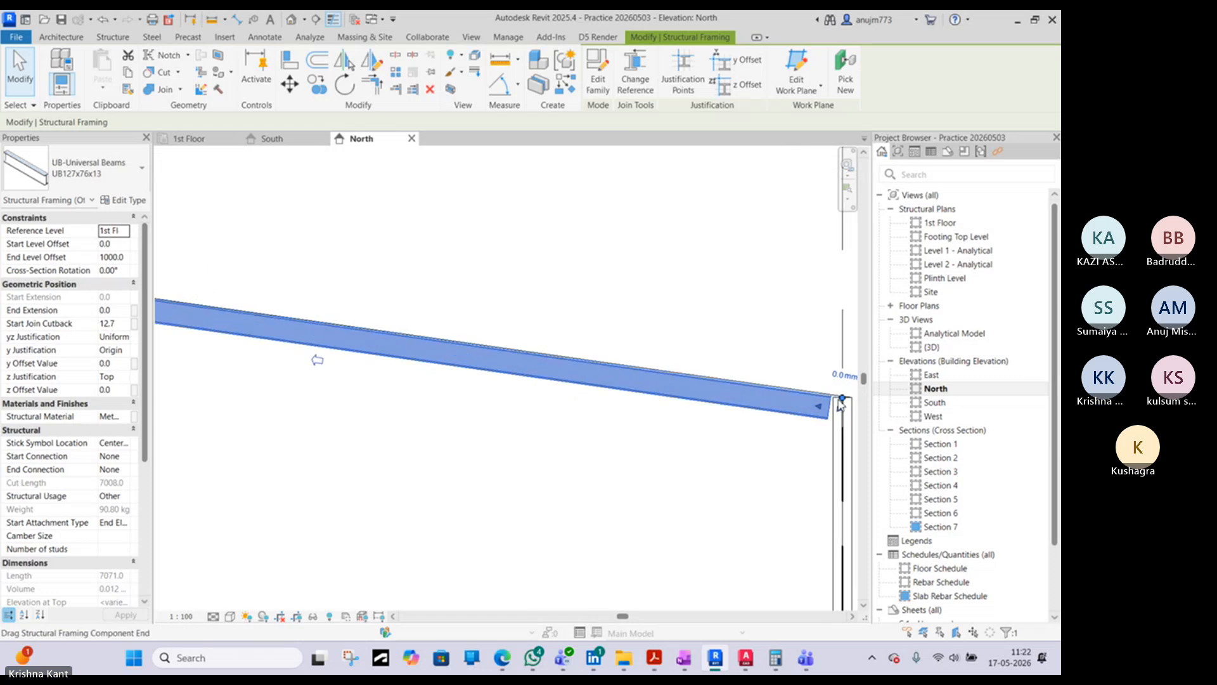
pyautogui.scroll(-3, 841, 401)
pyautogui.scroll(3, 283, 326)
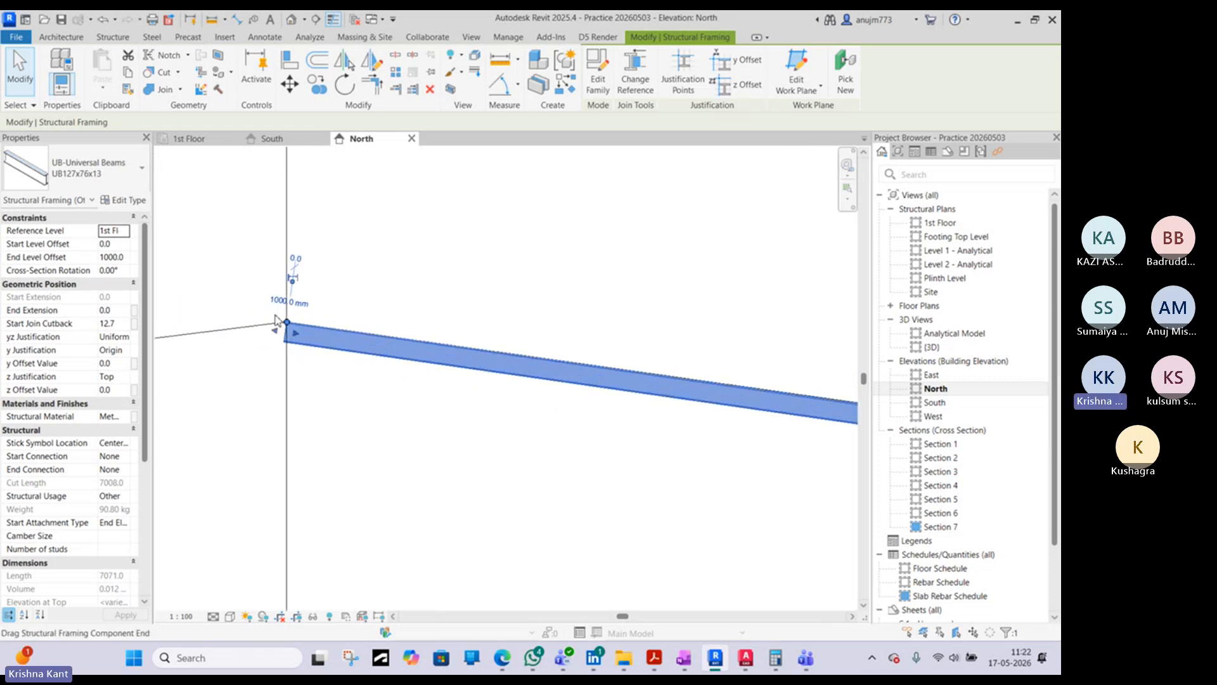
pyautogui.scroll(1, 284, 327)
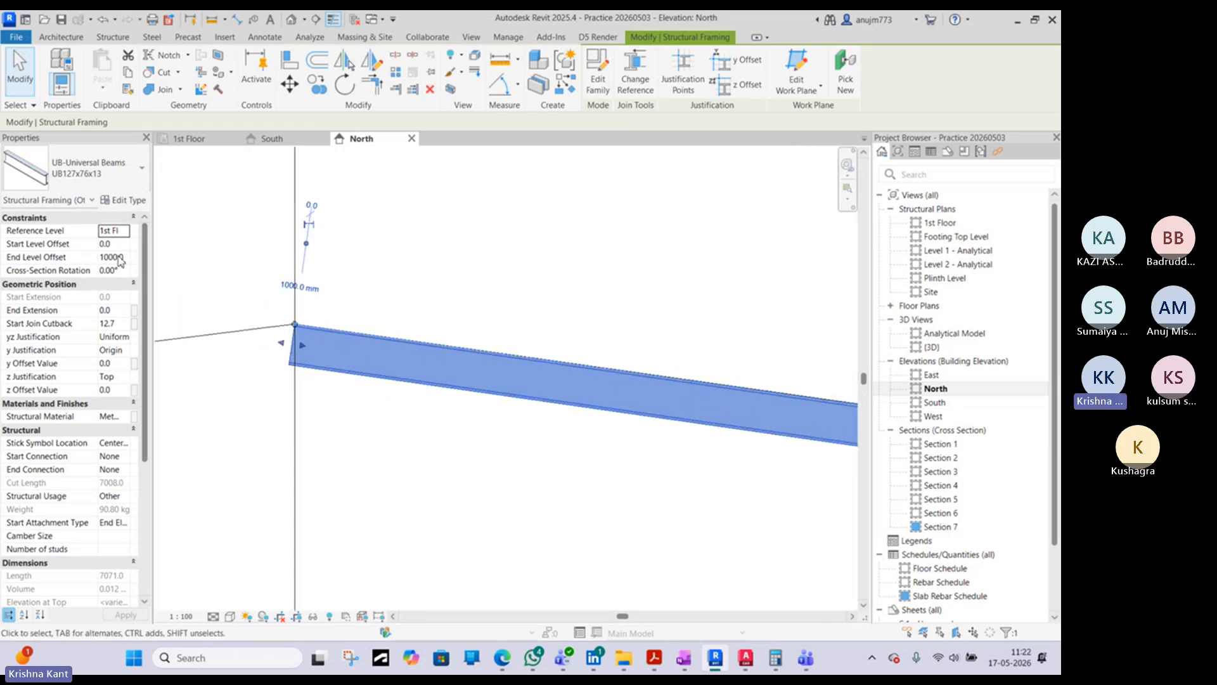
pyautogui.scroll(-2, 305, 316)
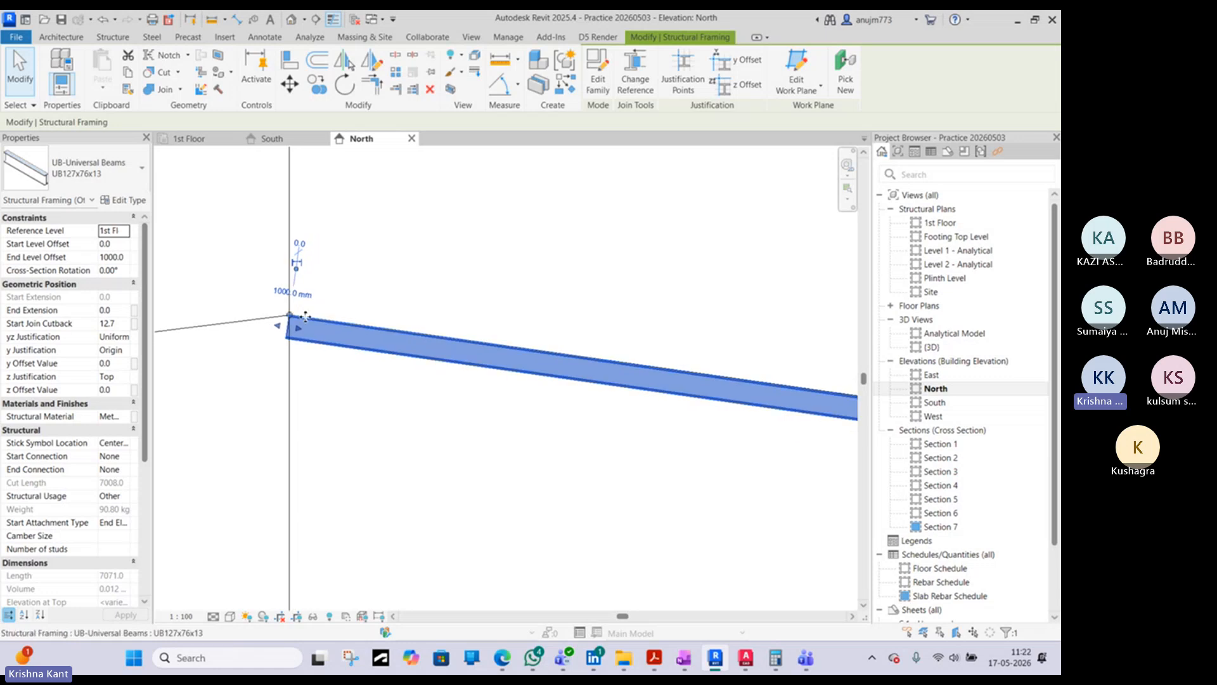
pyautogui.scroll(-3, 304, 316)
pyautogui.scroll(4, 311, 320)
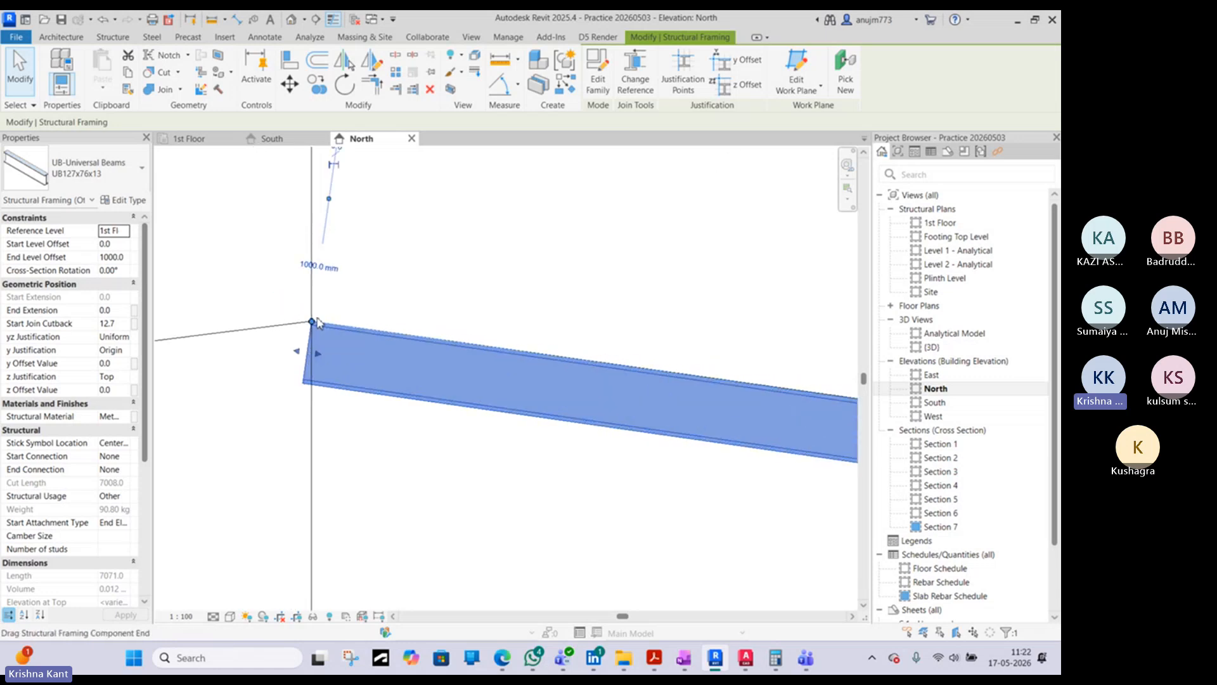
pyautogui.scroll(-4, 317, 322)
# - Extend the beam's lower end past the grid 5 column to a start join cutback of about -416.8 mm, comparing with AutoCAD's warehouse section
pyautogui.moveTo(841, 416); pyautogui.dragTo(558, 410, button='middle')
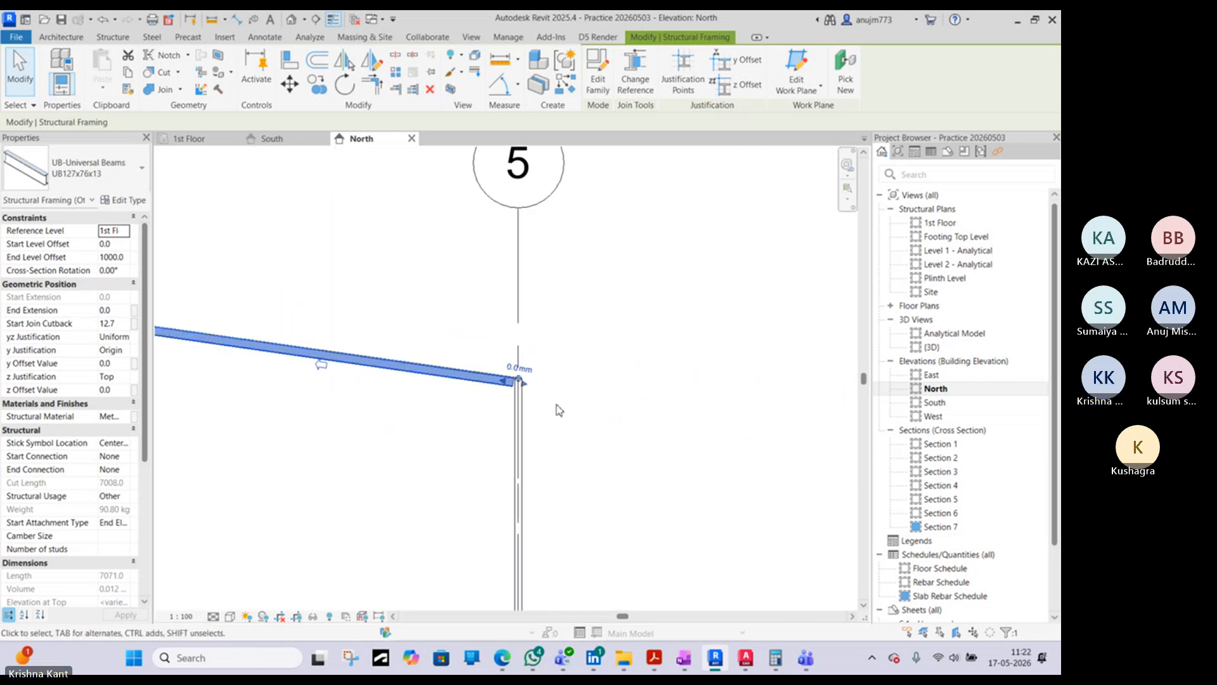
pyautogui.scroll(2, 558, 410)
pyautogui.moveTo(481, 353); pyautogui.dragTo(567, 362)
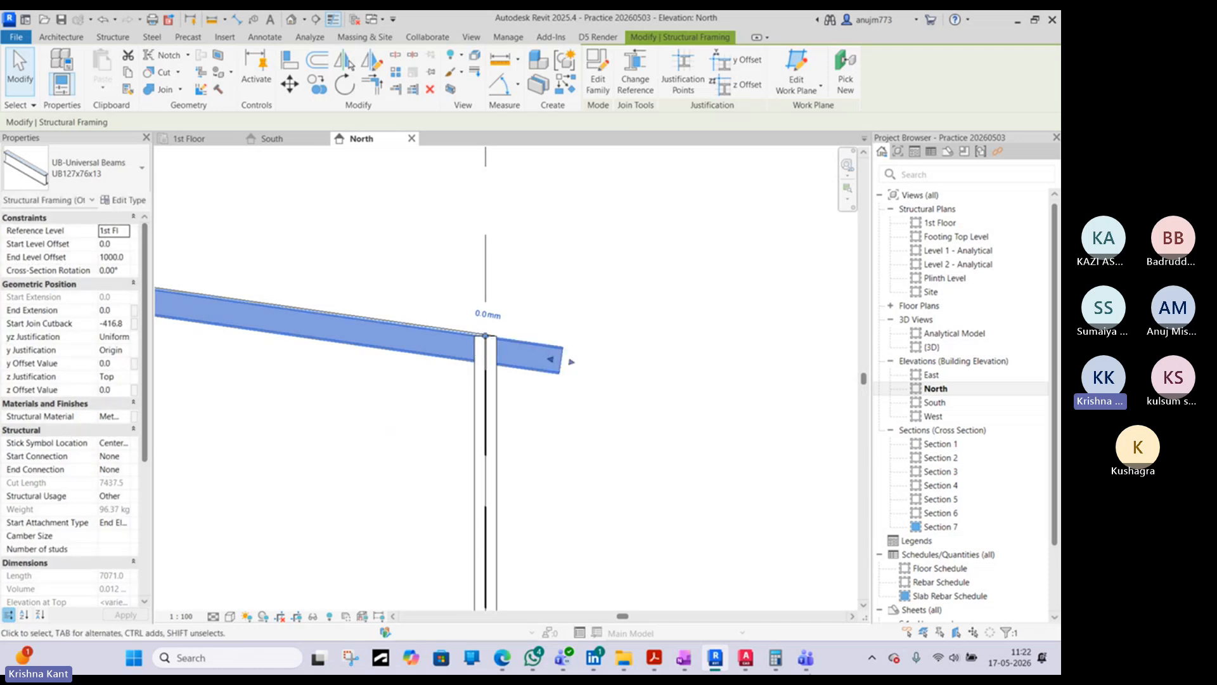
pyautogui.click(750, 661)
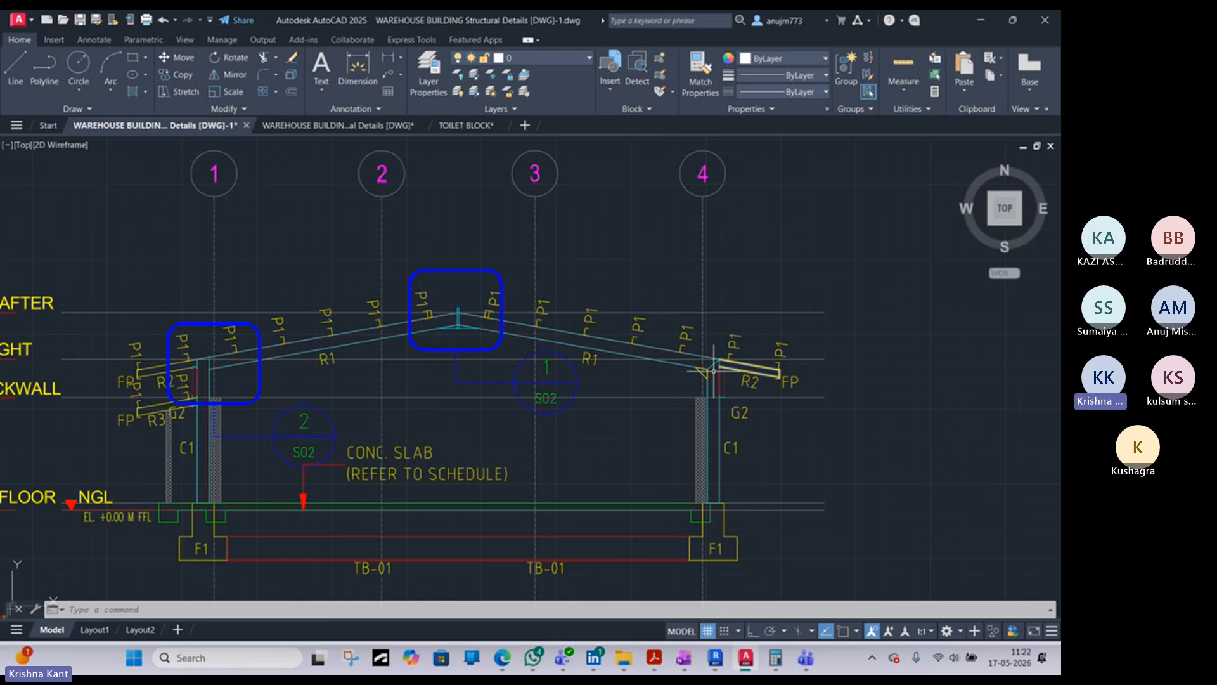
pyautogui.hotkey('alt', 'Tab')
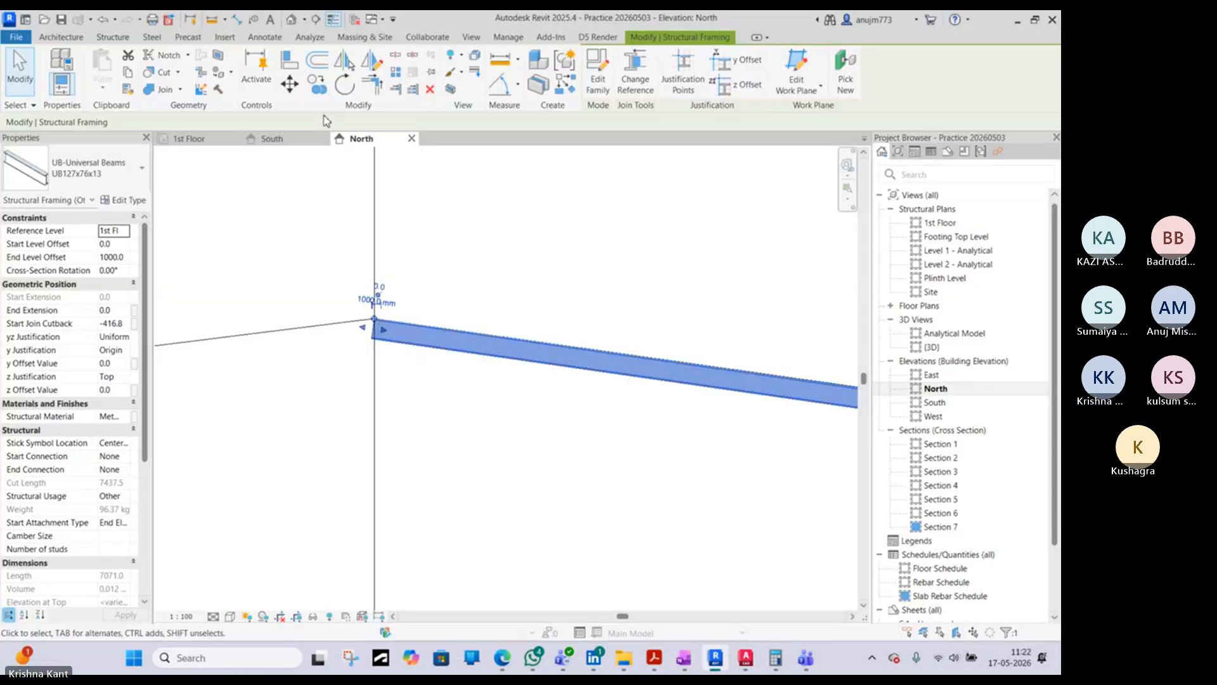
# - Mirror a copy of the sloping beam about the vertical axis at grid 6
pyautogui.click(372, 62)
pyautogui.click(374, 350)
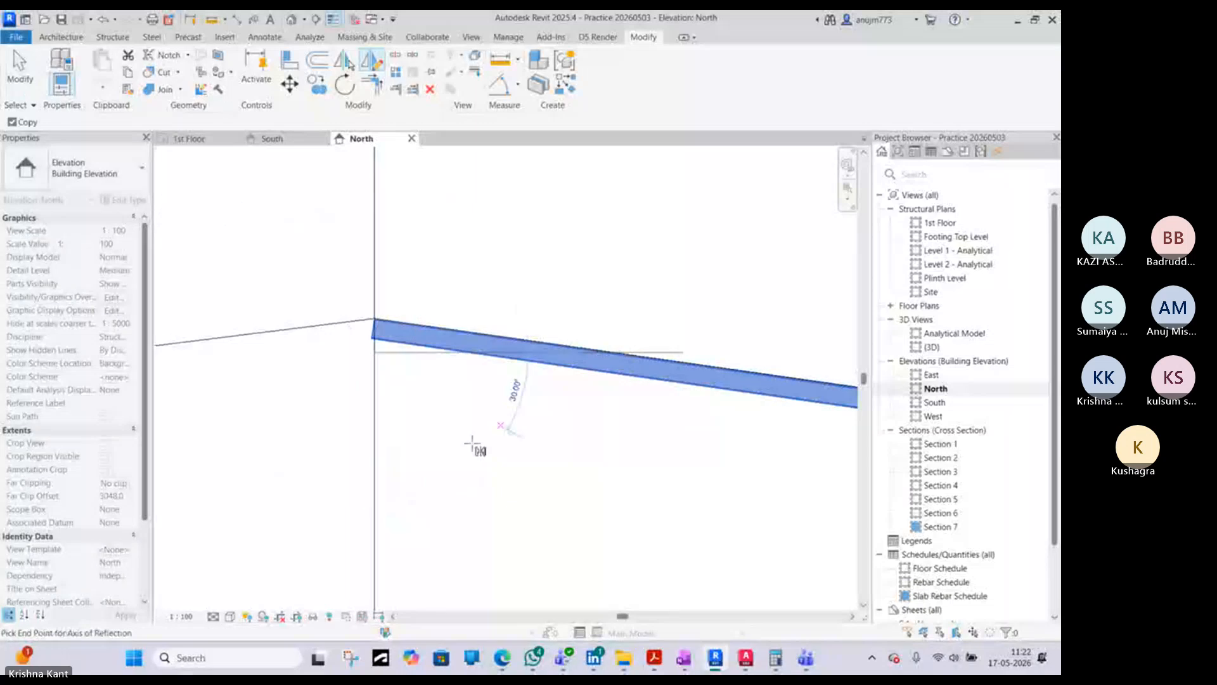
pyautogui.click(373, 457)
pyautogui.moveTo(372, 458); pyautogui.dragTo(399, 453, button='middle')
pyautogui.click(507, 352)
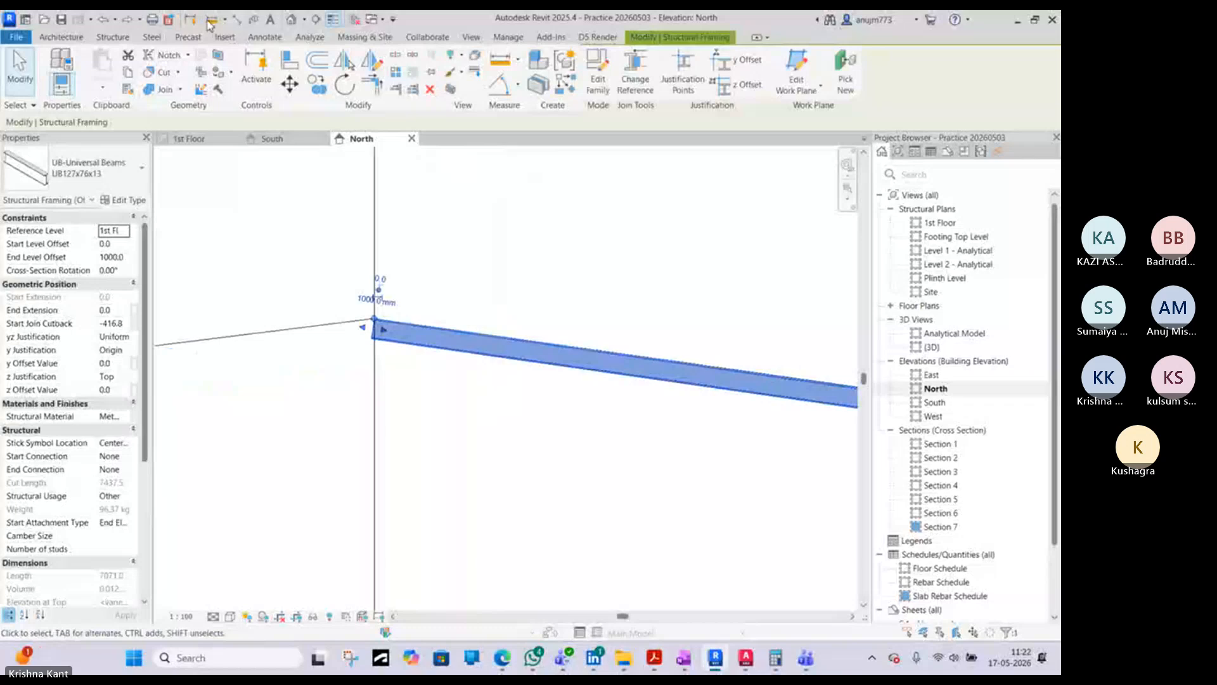
pyautogui.click(124, 23)
pyautogui.scroll(-3, 431, 404)
pyautogui.moveTo(206, 420); pyautogui.dragTo(617, 332, button='middle')
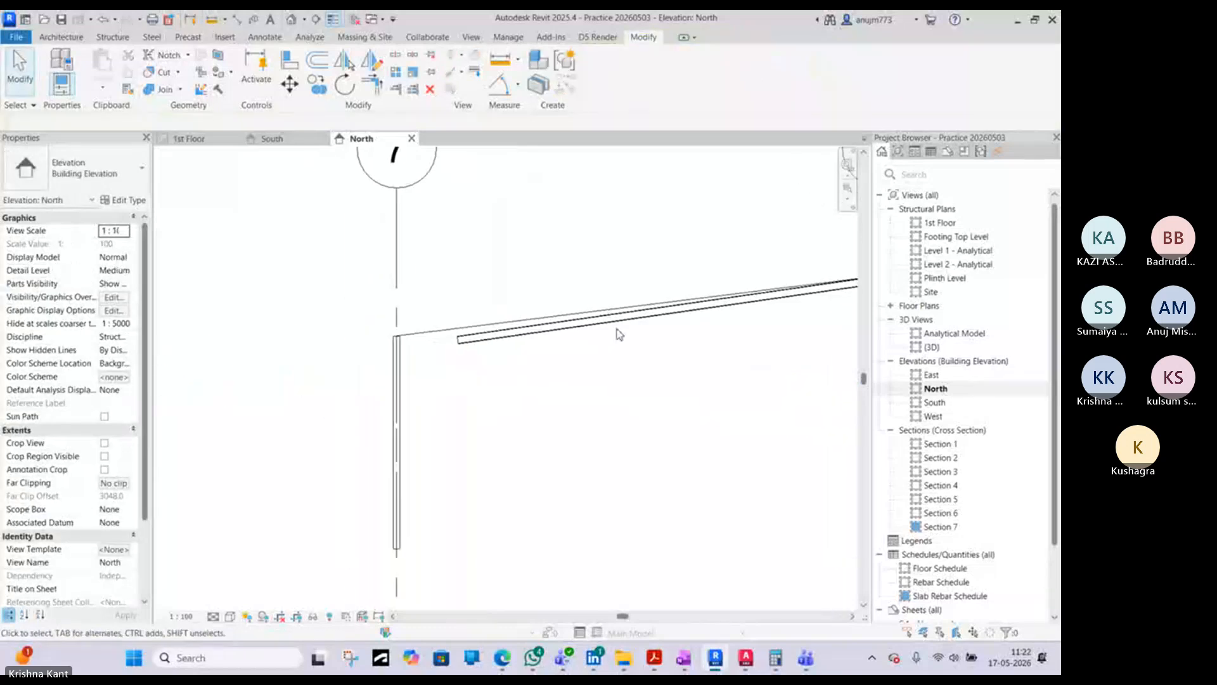
# - Move grid 7 by setting its spacing from grid 6 to 7000 mm
pyautogui.scroll(-3, 436, 343)
pyautogui.click(416, 322)
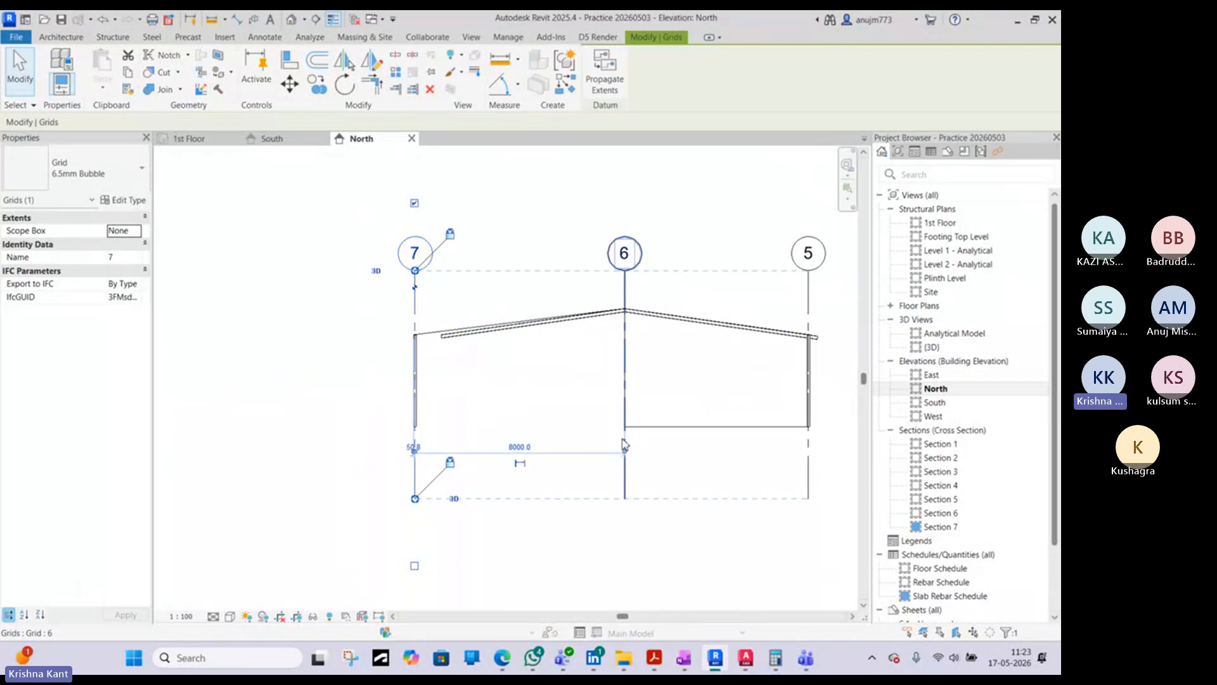
pyautogui.click(624, 439)
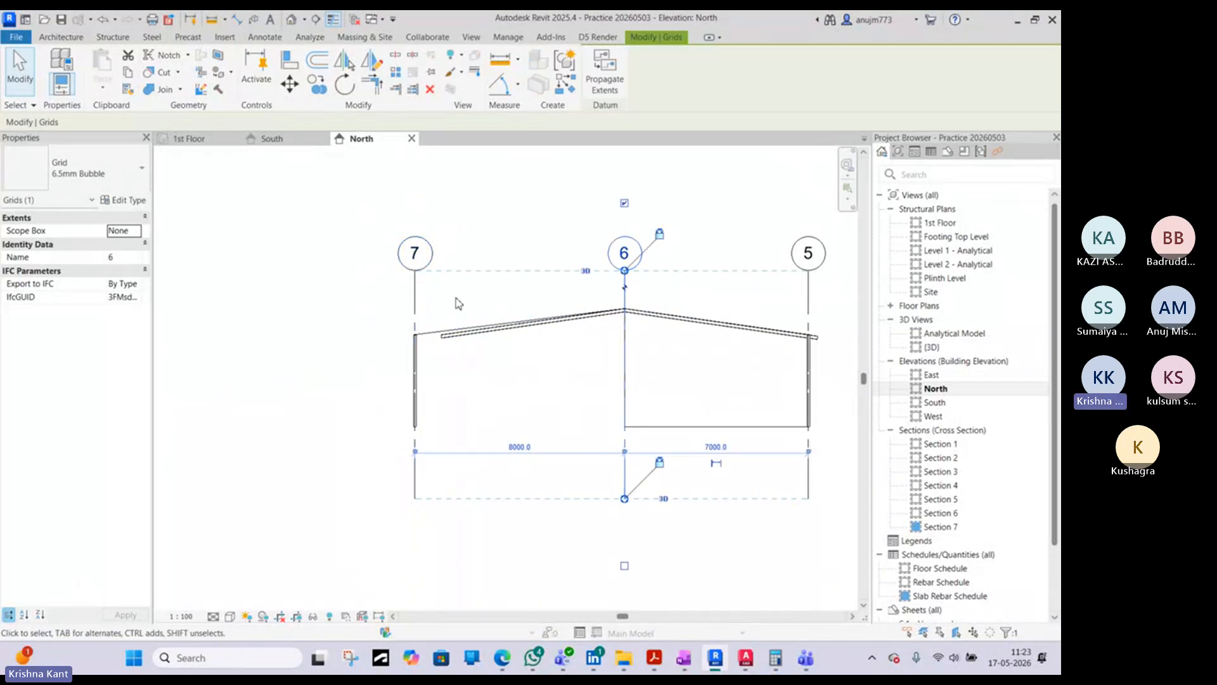
pyautogui.click(416, 296)
pyautogui.click(520, 447)
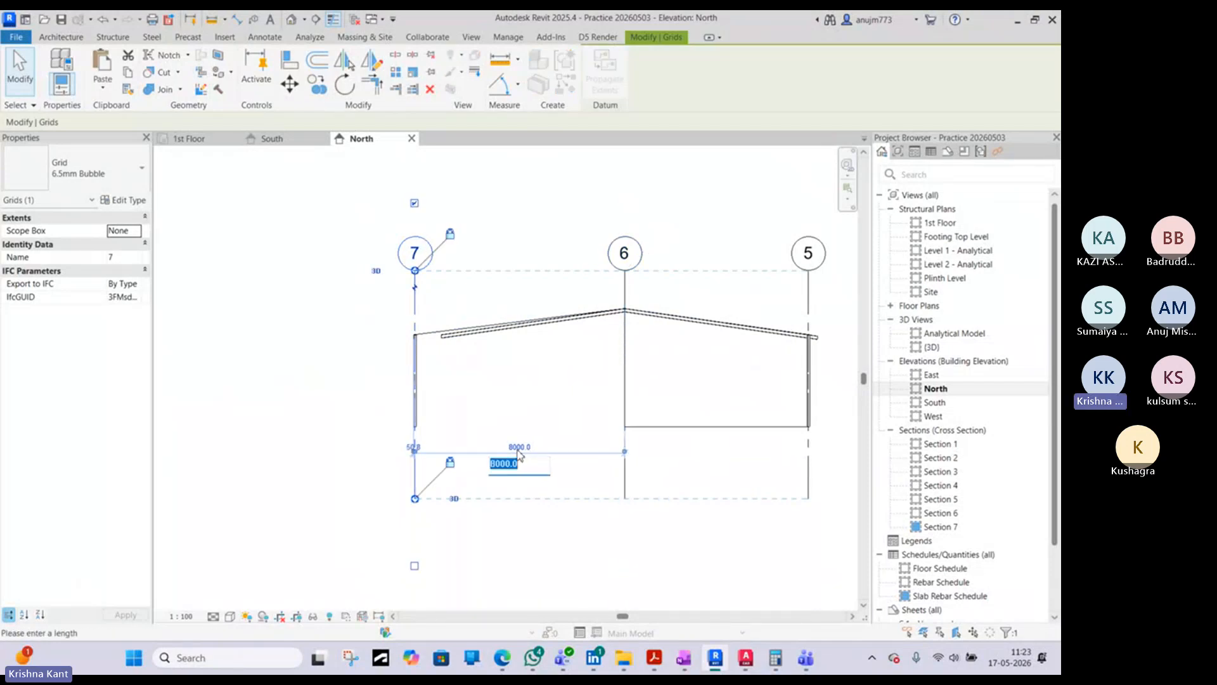
pyautogui.write('70')
pyautogui.press('Return')
pyautogui.press('Escape')
# - Shorten the sloping detail line above the mirrored beam so its lower end meets the column at grid 7
pyautogui.scroll(5, 449, 327)
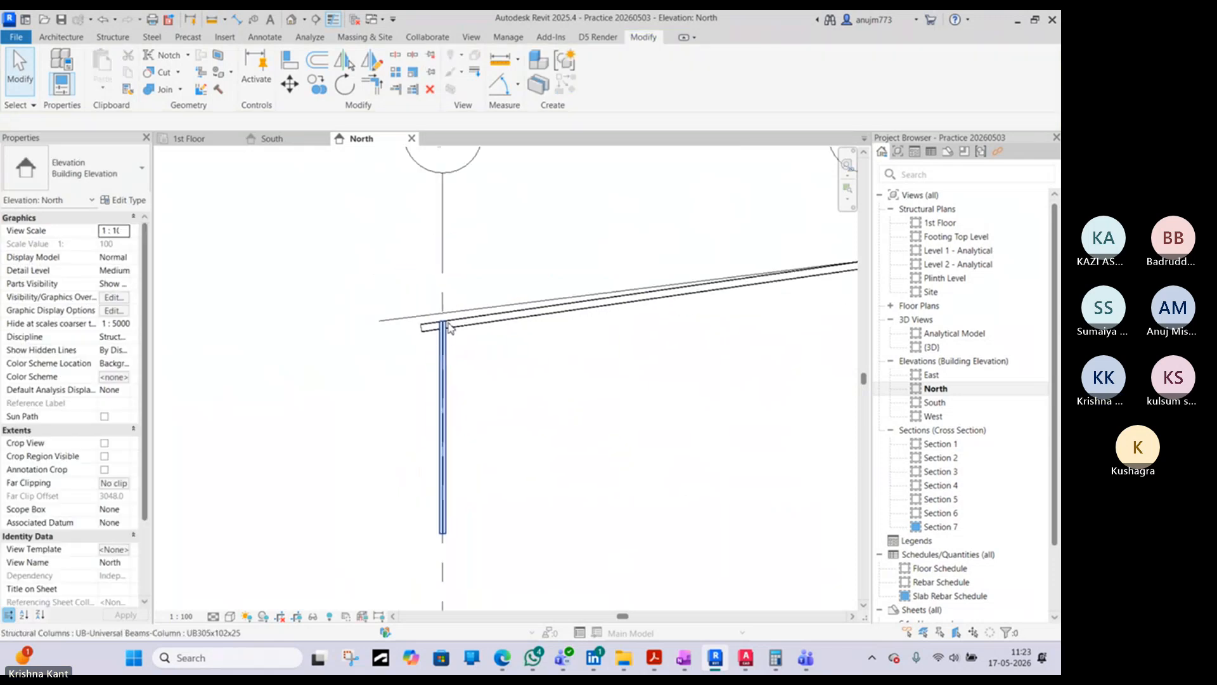
pyautogui.click(474, 310)
pyautogui.moveTo(380, 321); pyautogui.dragTo(459, 319)
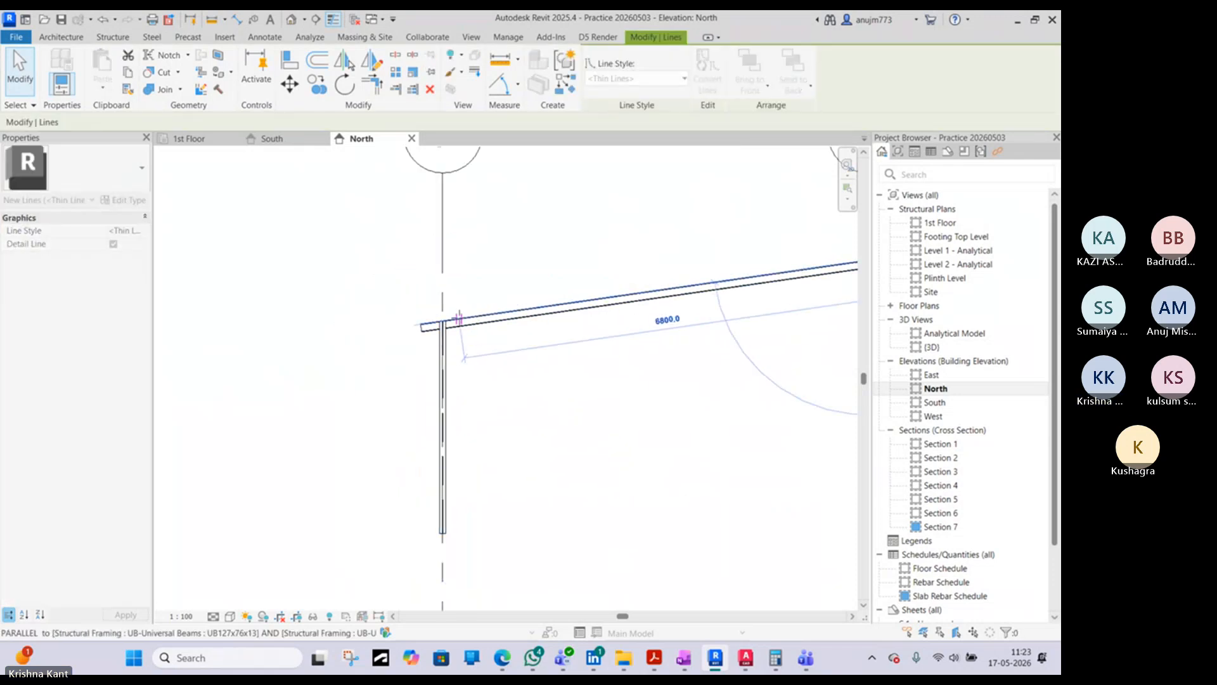
pyautogui.press('Escape')
pyautogui.scroll(-5, 457, 321)
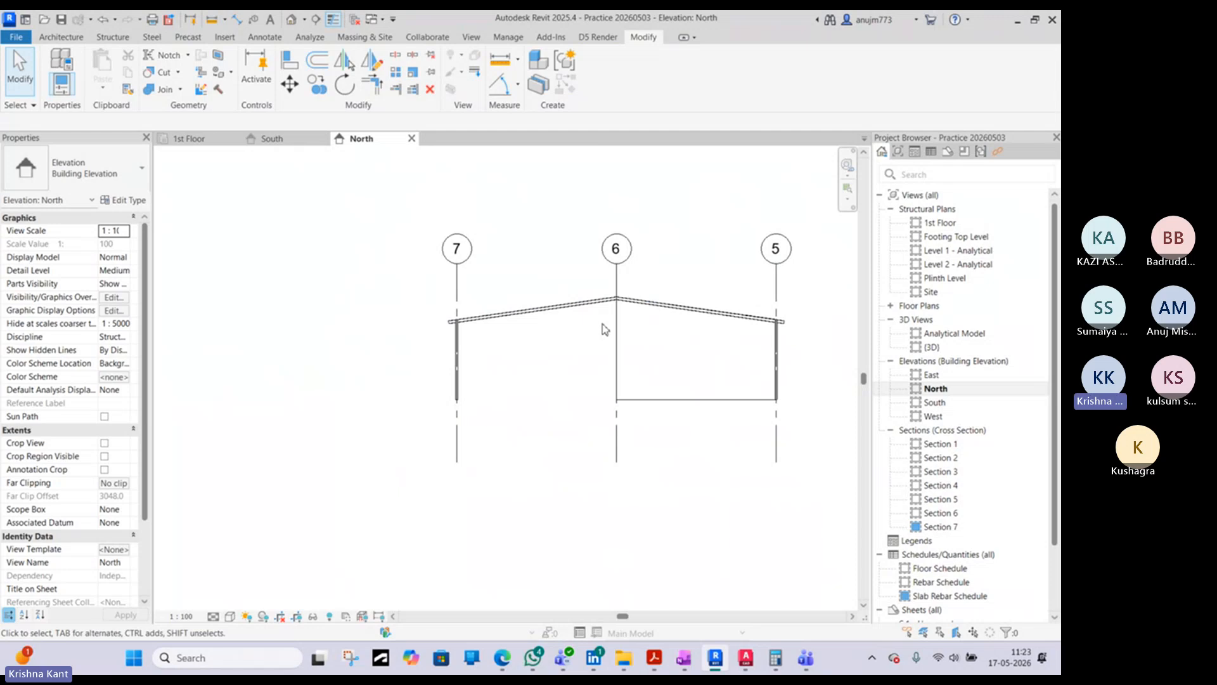
# - Check the sloping rafter from the North and South elevations and on the 1st Floor plan around grids 5 to 7
pyautogui.click(565, 313)
pyautogui.scroll(4, 729, 311)
pyautogui.click(665, 322)
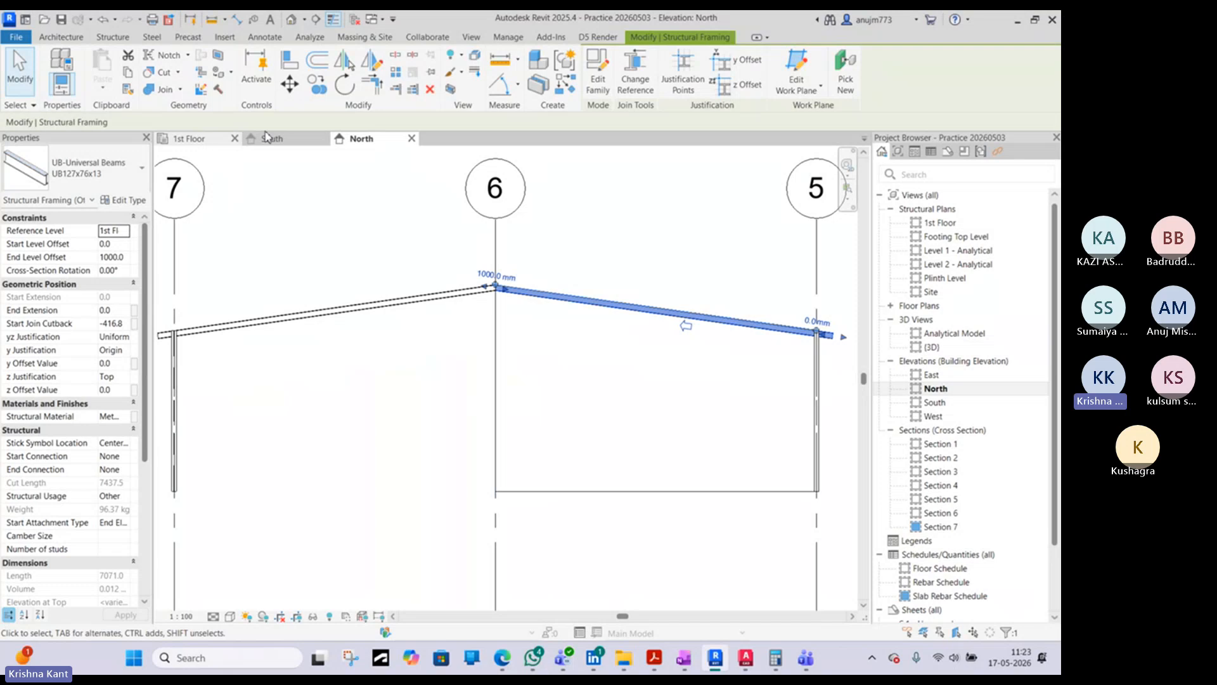
pyautogui.click(296, 142)
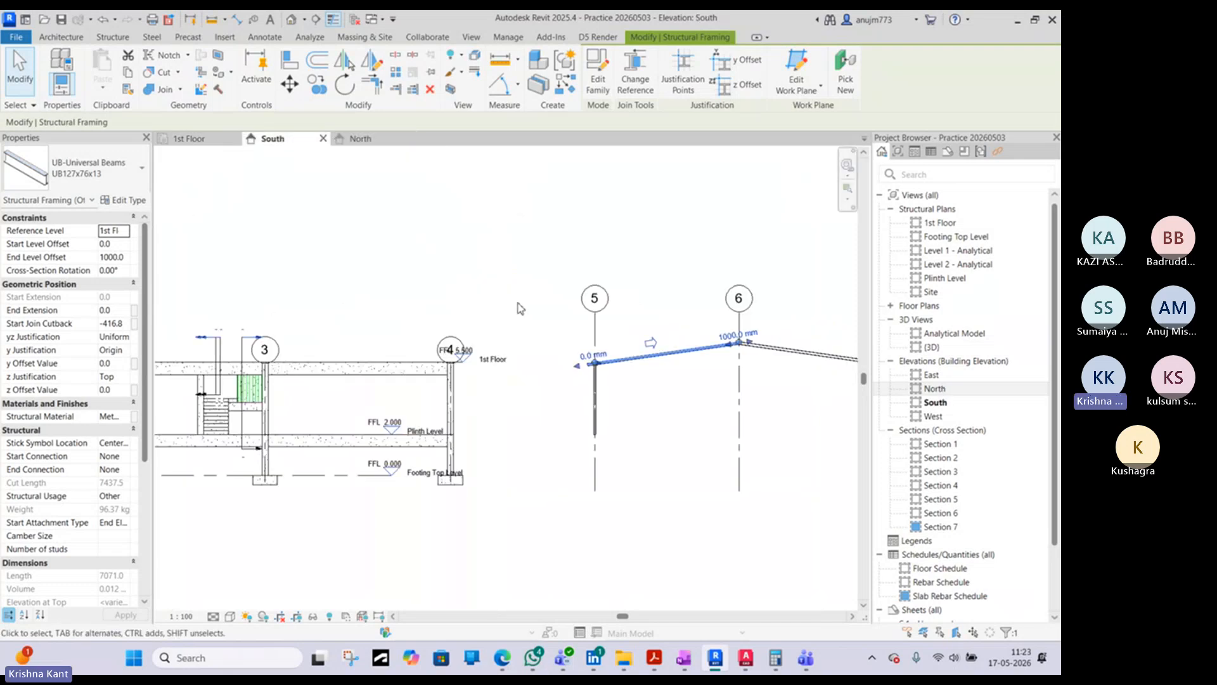
pyautogui.click(206, 140)
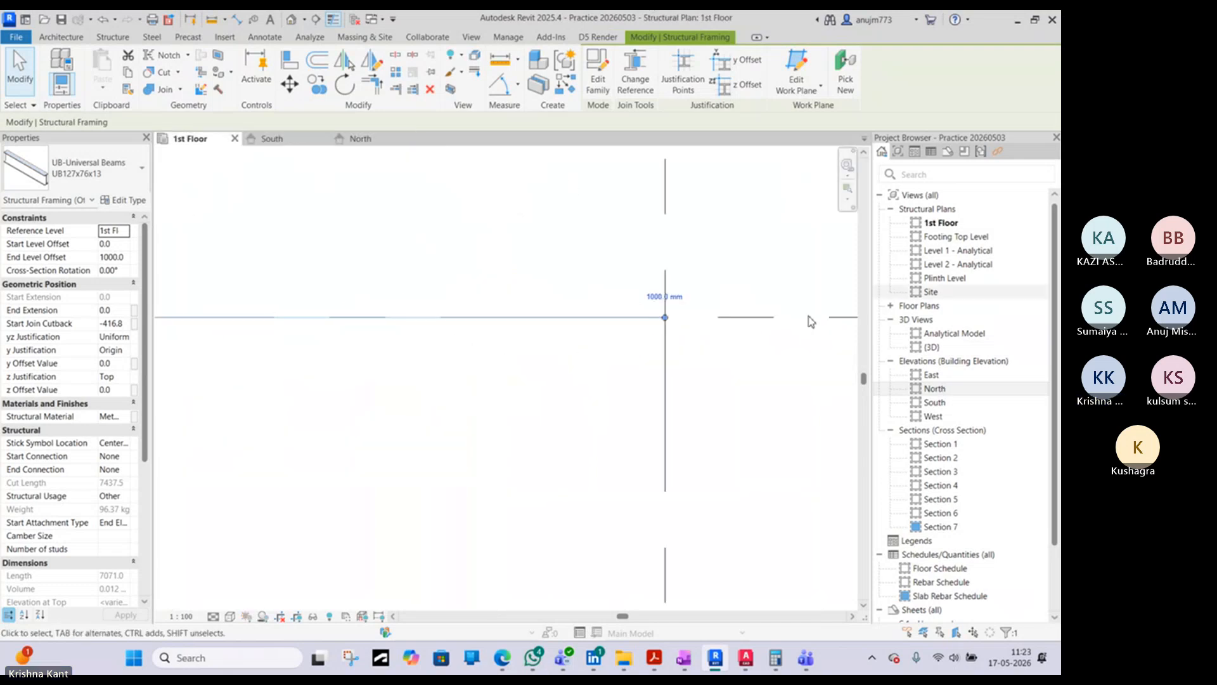
pyautogui.scroll(-3, 625, 323)
pyautogui.scroll(-3, 615, 340)
pyautogui.press('Escape')
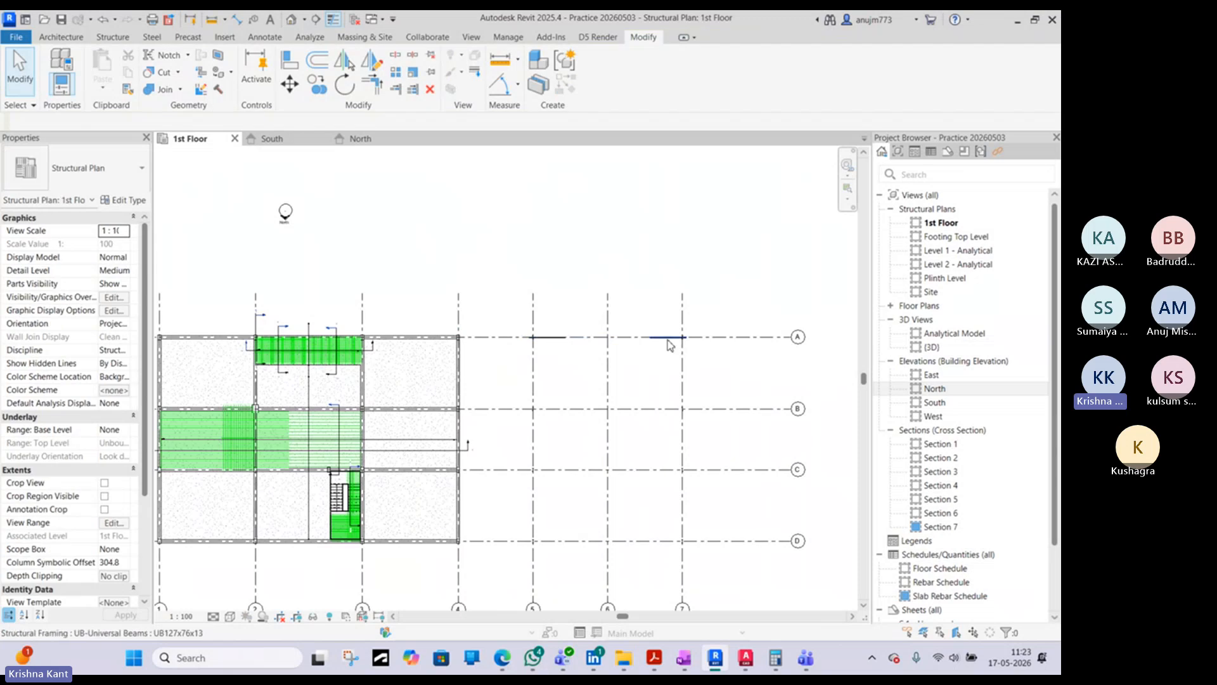
pyautogui.scroll(4, 630, 337)
pyautogui.scroll(-3, 566, 258)
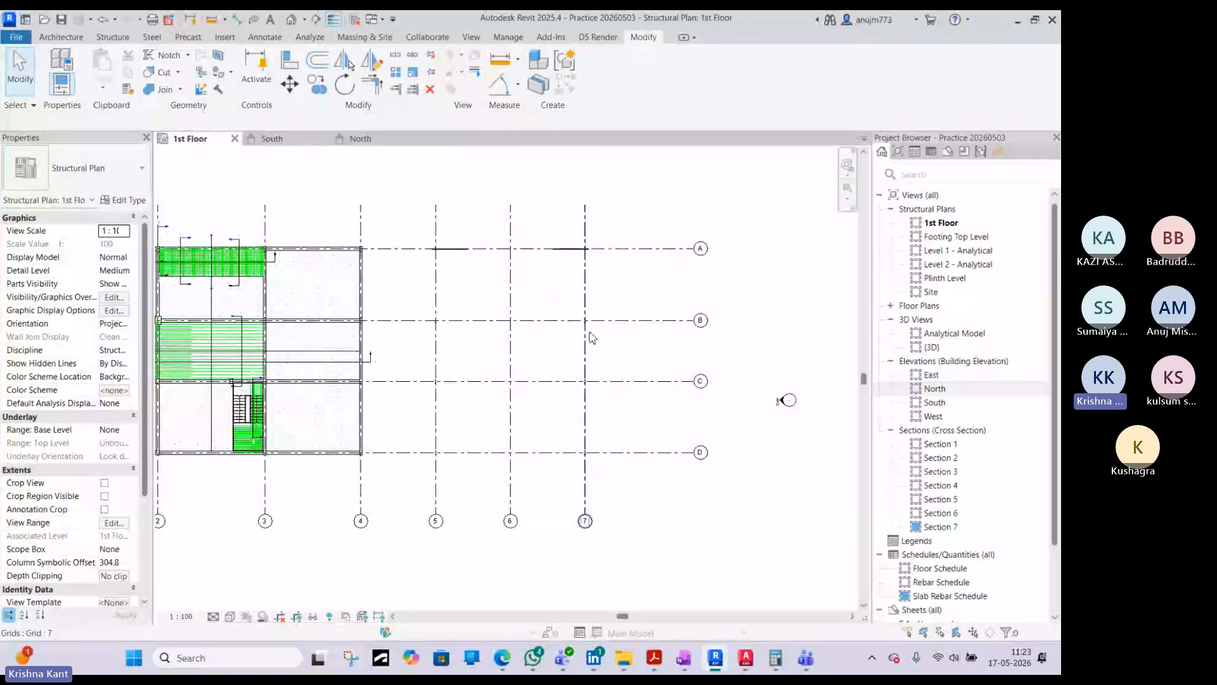
# - Switch to AutoCAD, examine the roof framing plan's rafter, purlin and bracing layout, and return to Revit
pyautogui.click(748, 670)
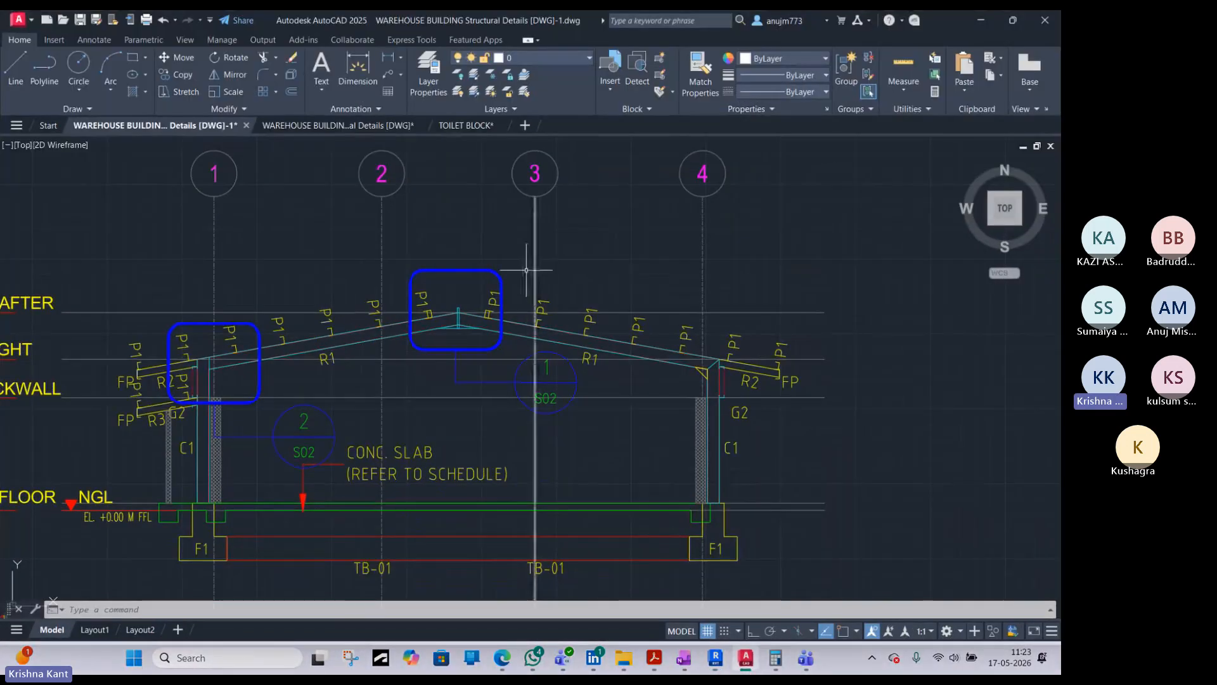
pyautogui.scroll(-4, 407, 291)
pyautogui.scroll(6, 353, 317)
pyautogui.scroll(-14, 310, 289)
pyautogui.scroll(2, 219, 269)
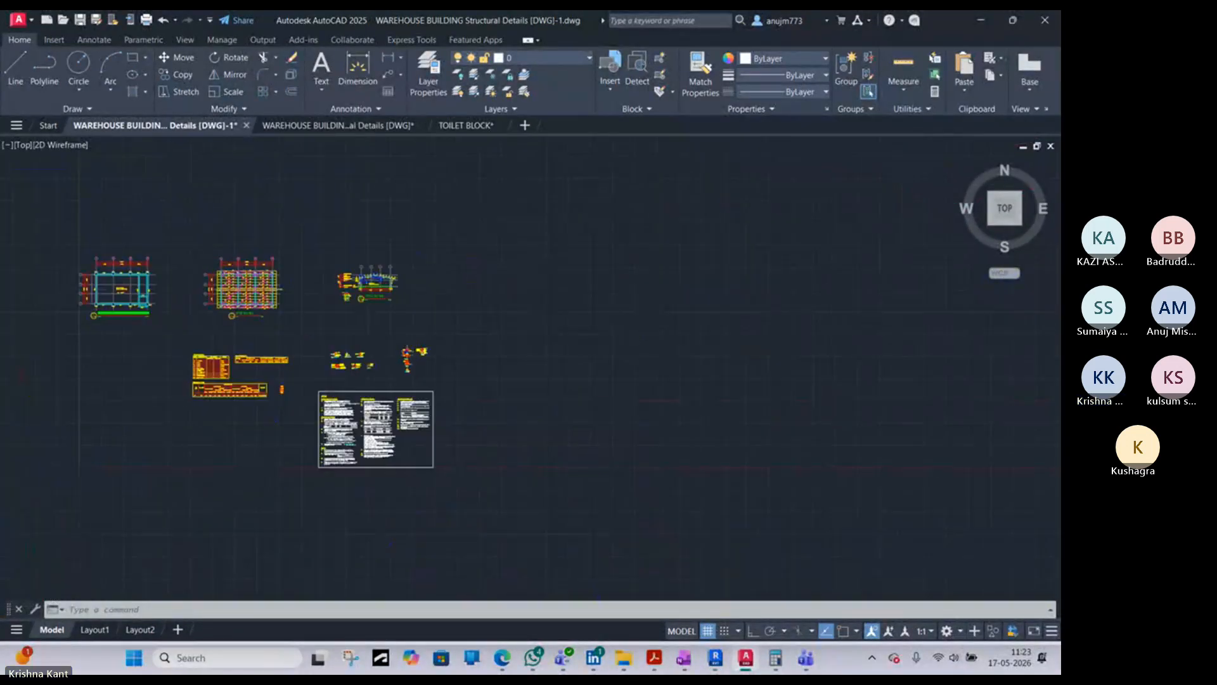
pyautogui.scroll(8, 236, 302)
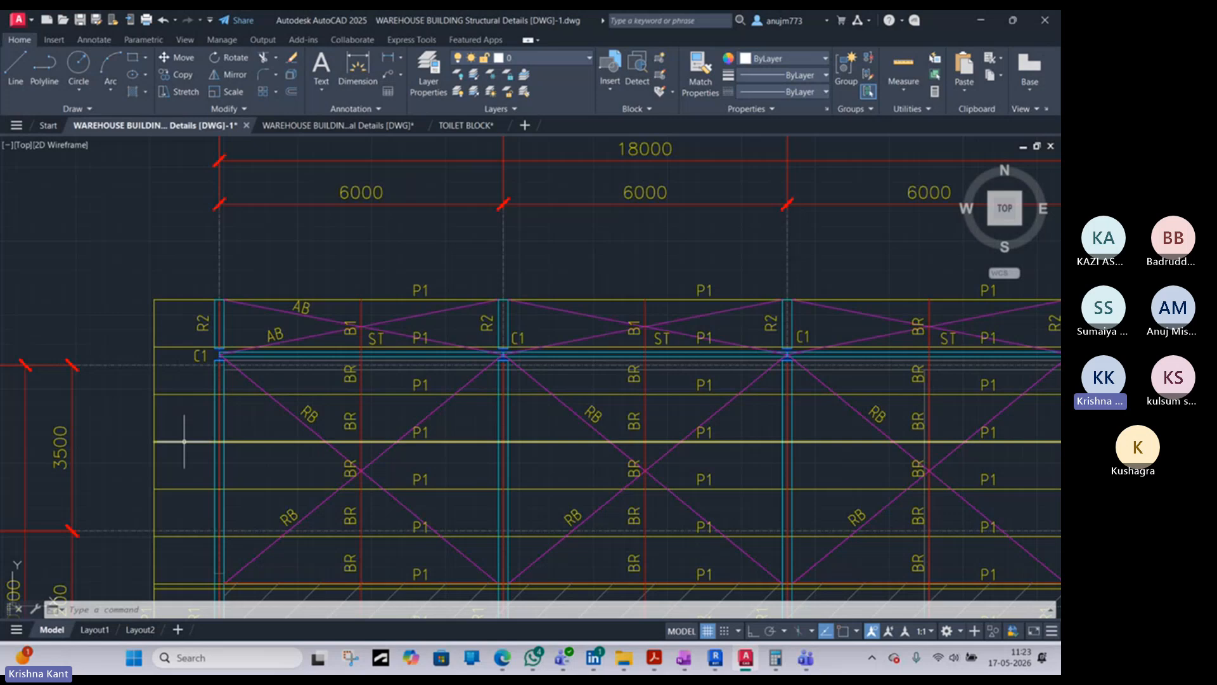
pyautogui.scroll(-5, 282, 320)
pyautogui.scroll(4, 363, 331)
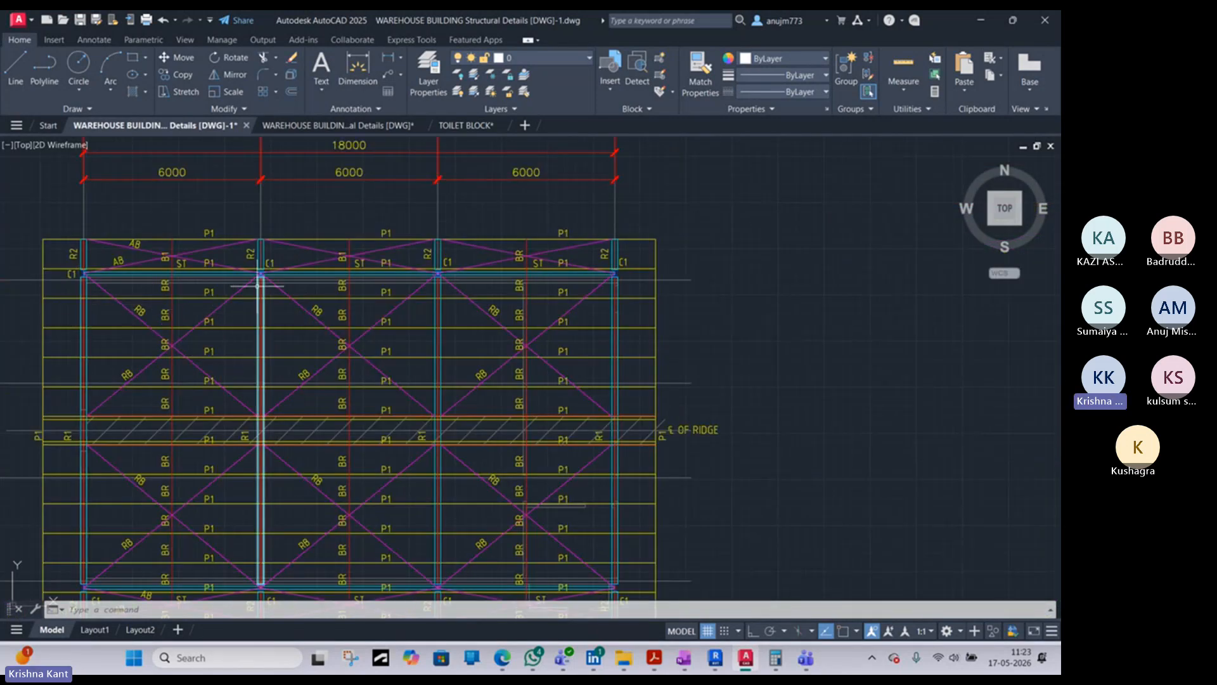
pyautogui.scroll(2, 260, 282)
pyautogui.scroll(3, 260, 277)
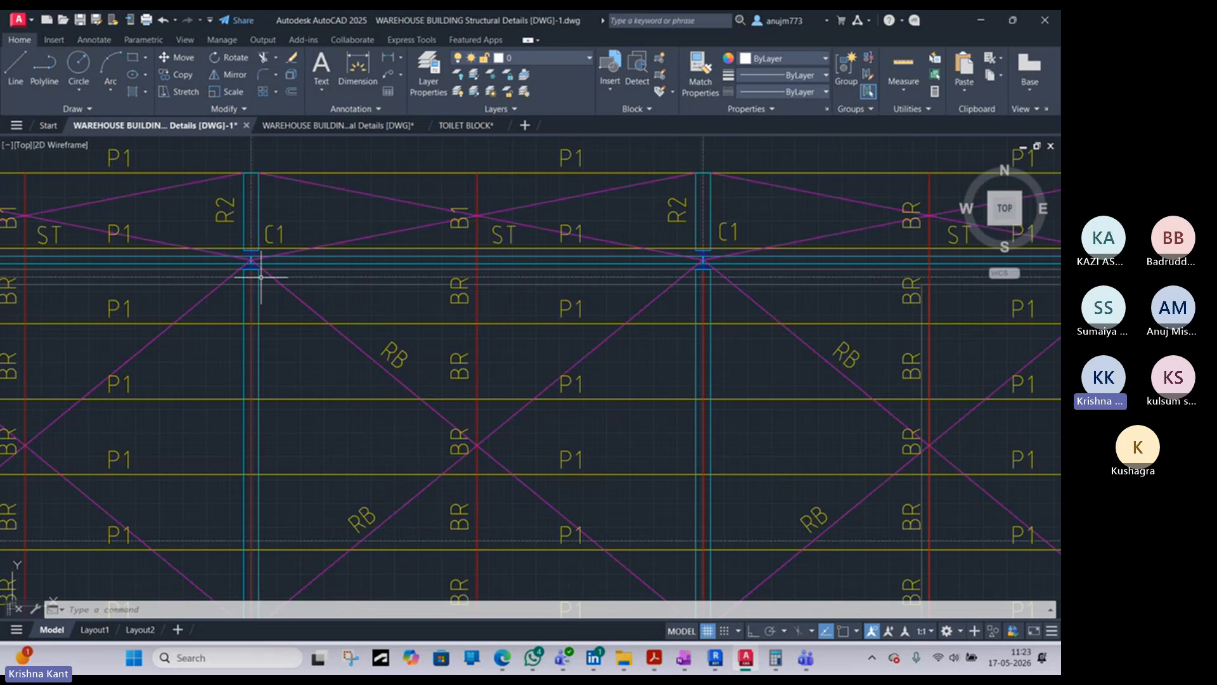
pyautogui.moveTo(706, 254); pyautogui.dragTo(701, 253, button='middle')
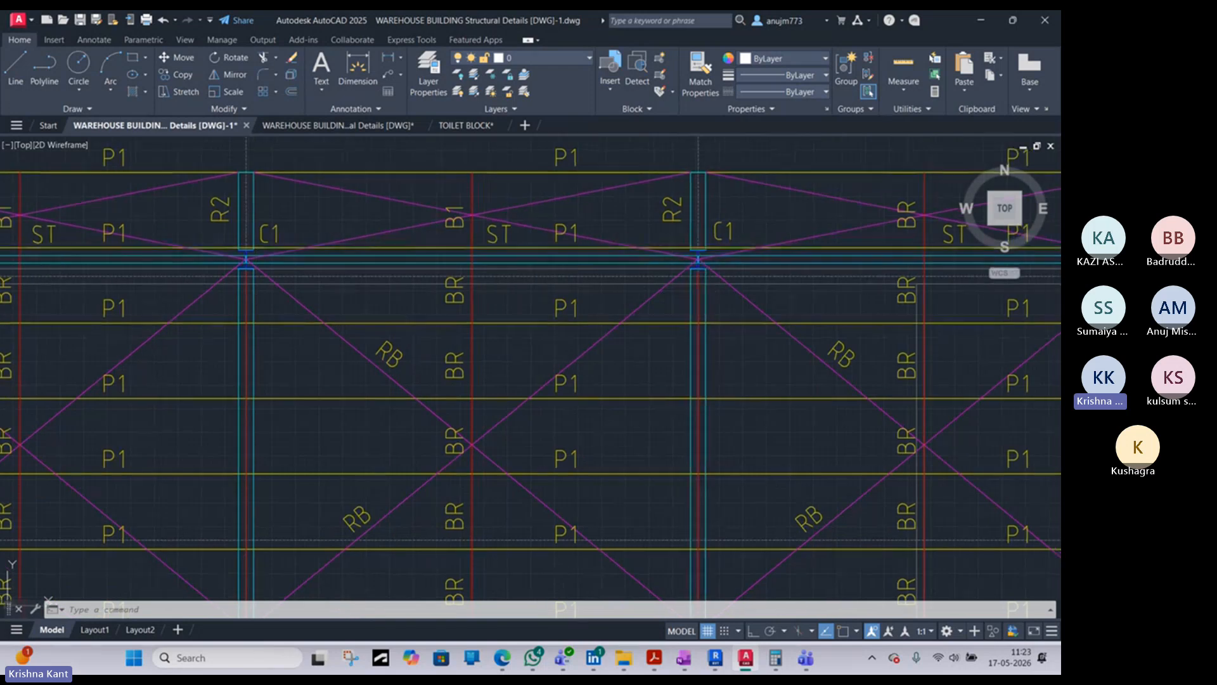
pyautogui.scroll(-10, 577, 202)
pyautogui.scroll(4, 637, 202)
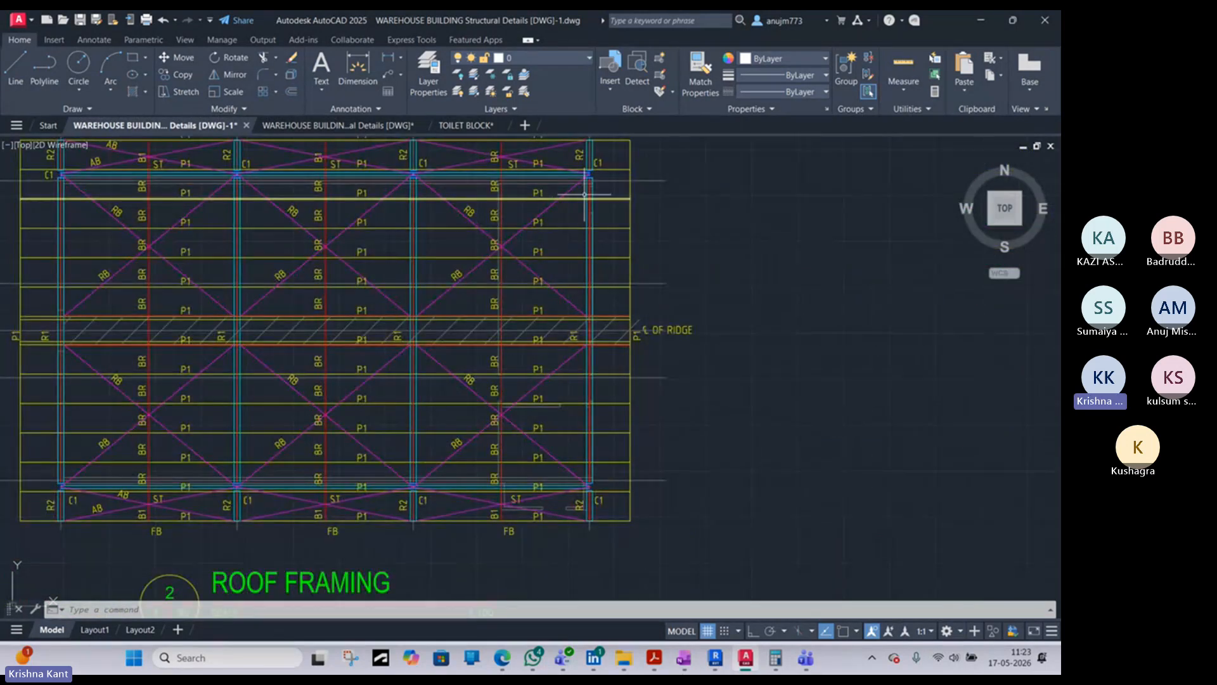
pyautogui.moveTo(593, 190); pyautogui.dragTo(623, 262, button='middle')
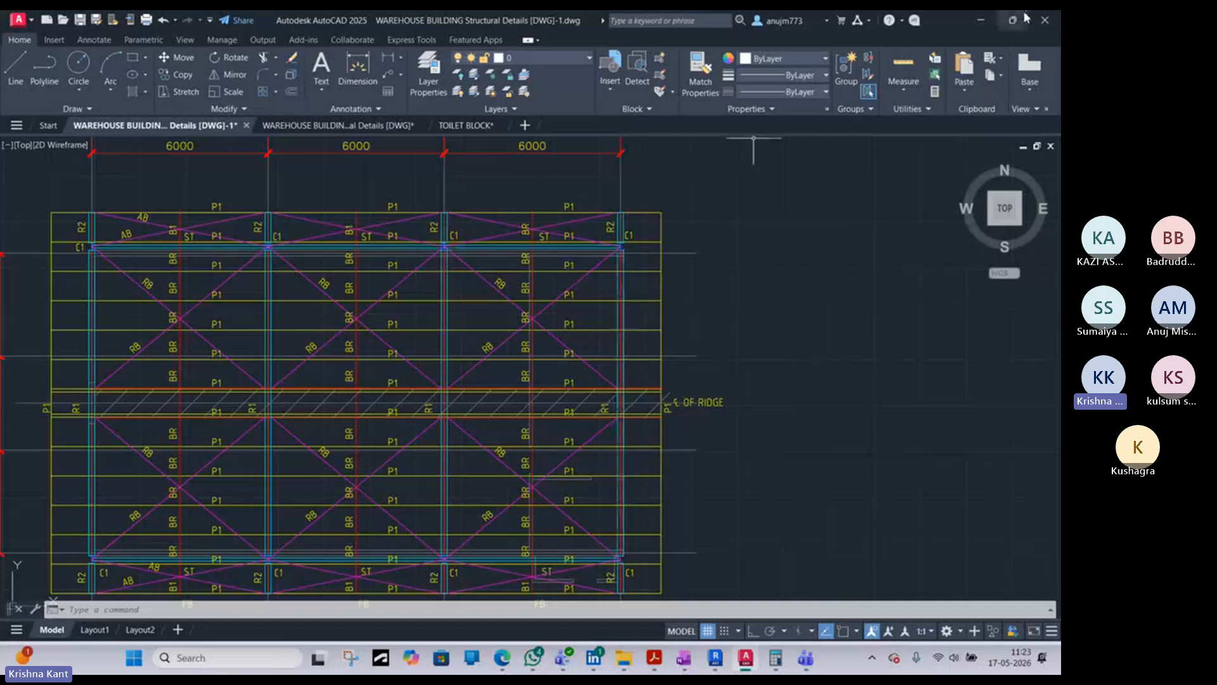
pyautogui.click(981, 20)
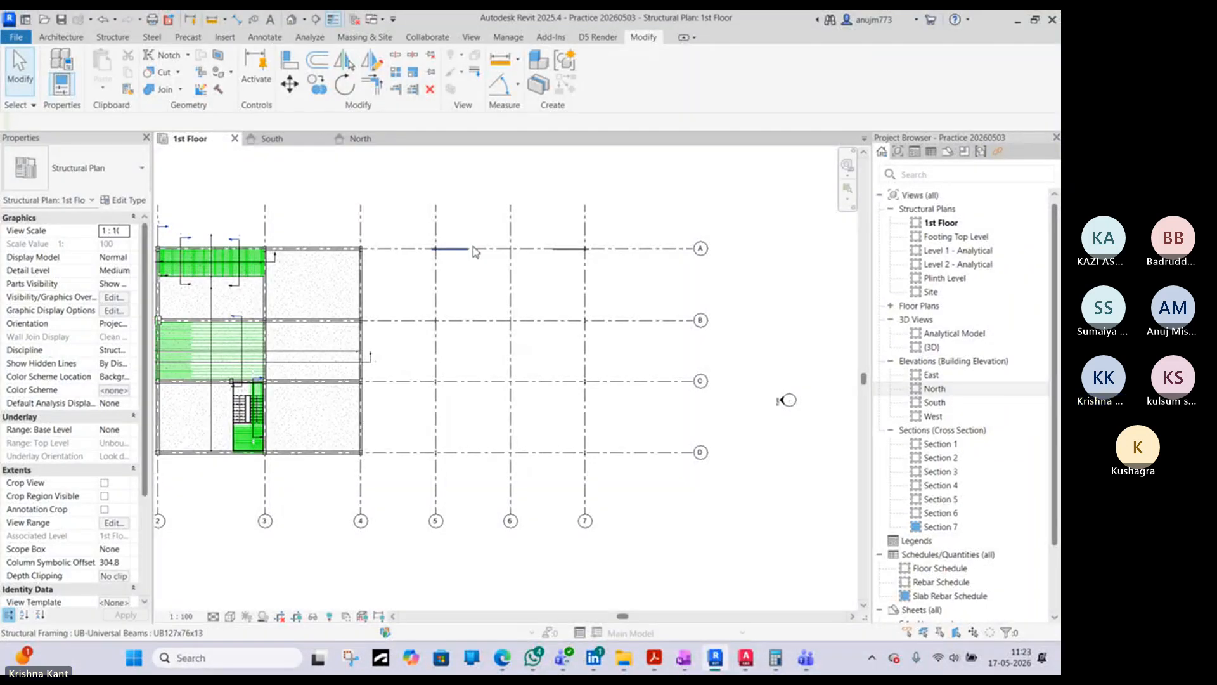
# - Copy both sloping beams on grid A to grids B, C and D using multiple copies
pyautogui.scroll(3, 442, 260)
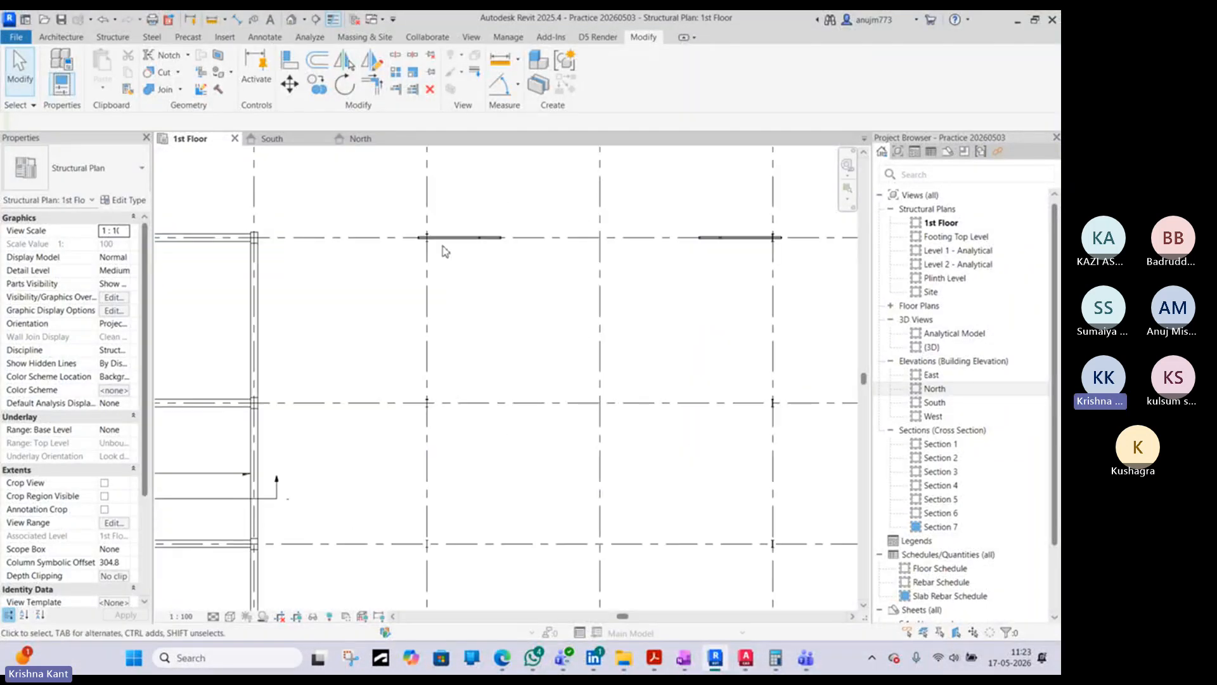
pyautogui.click(450, 248)
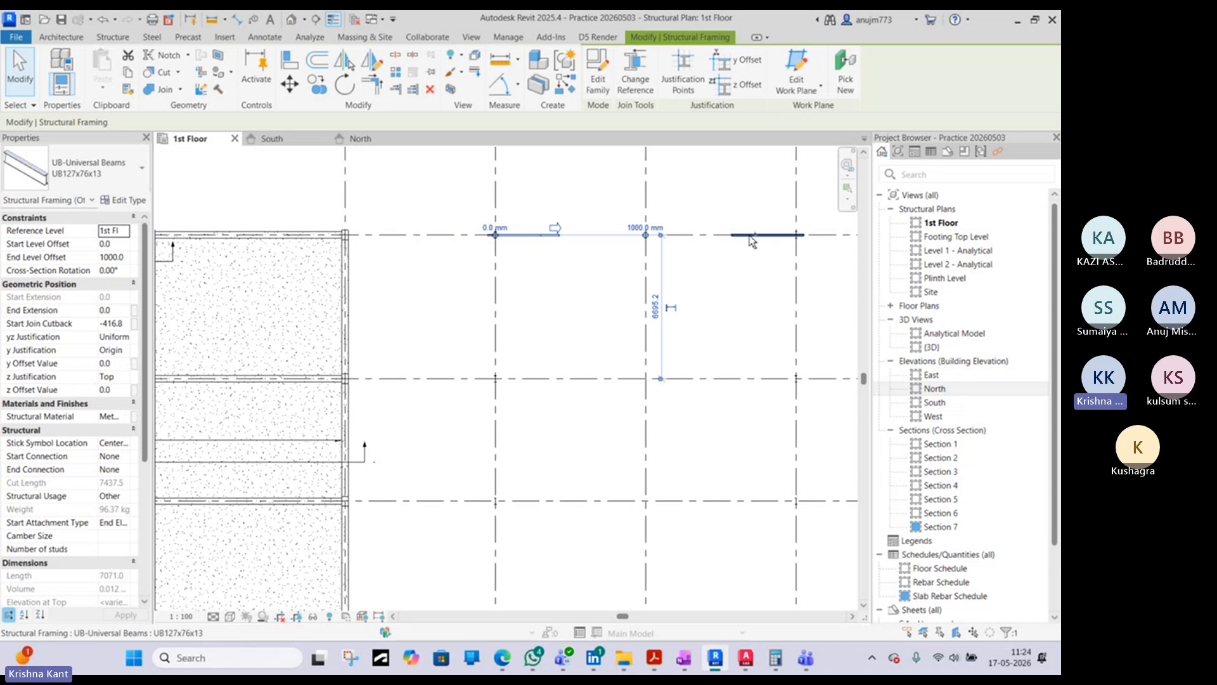
pyautogui.keyDown('ctrl'); pyautogui.click(750, 236); pyautogui.keyUp('ctrl')
pyautogui.moveTo(717, 246); pyautogui.dragTo(522, 261, button='middle')
pyautogui.click(318, 85)
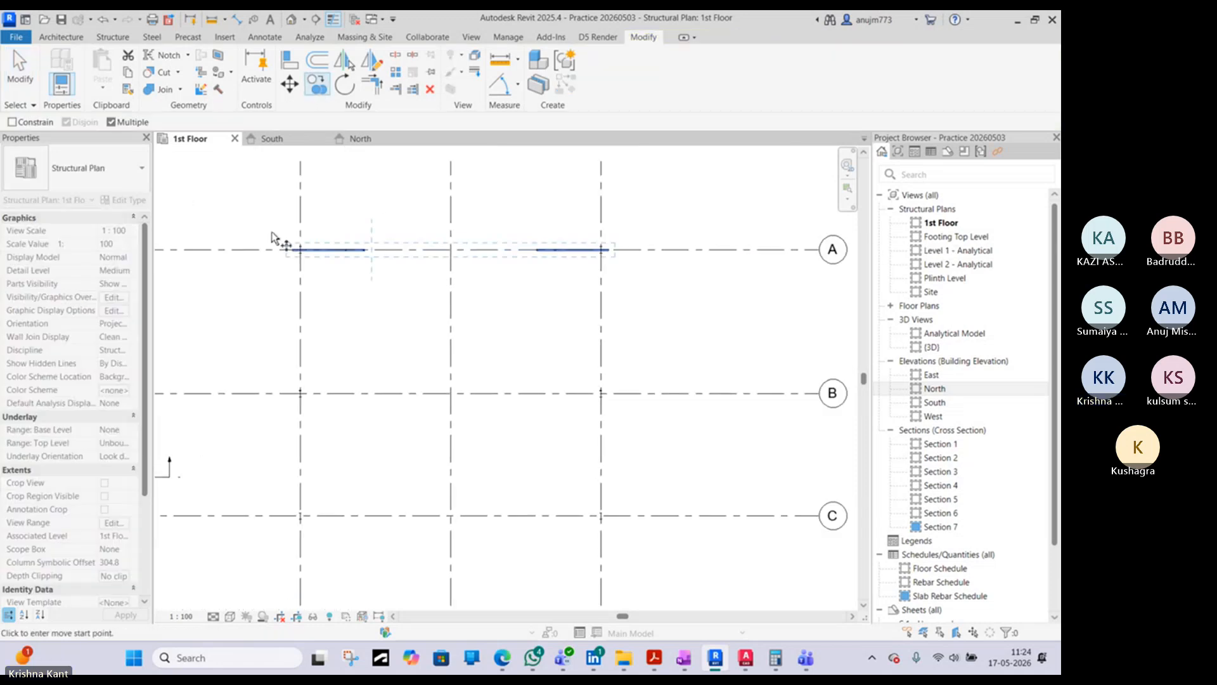
pyautogui.click(267, 250)
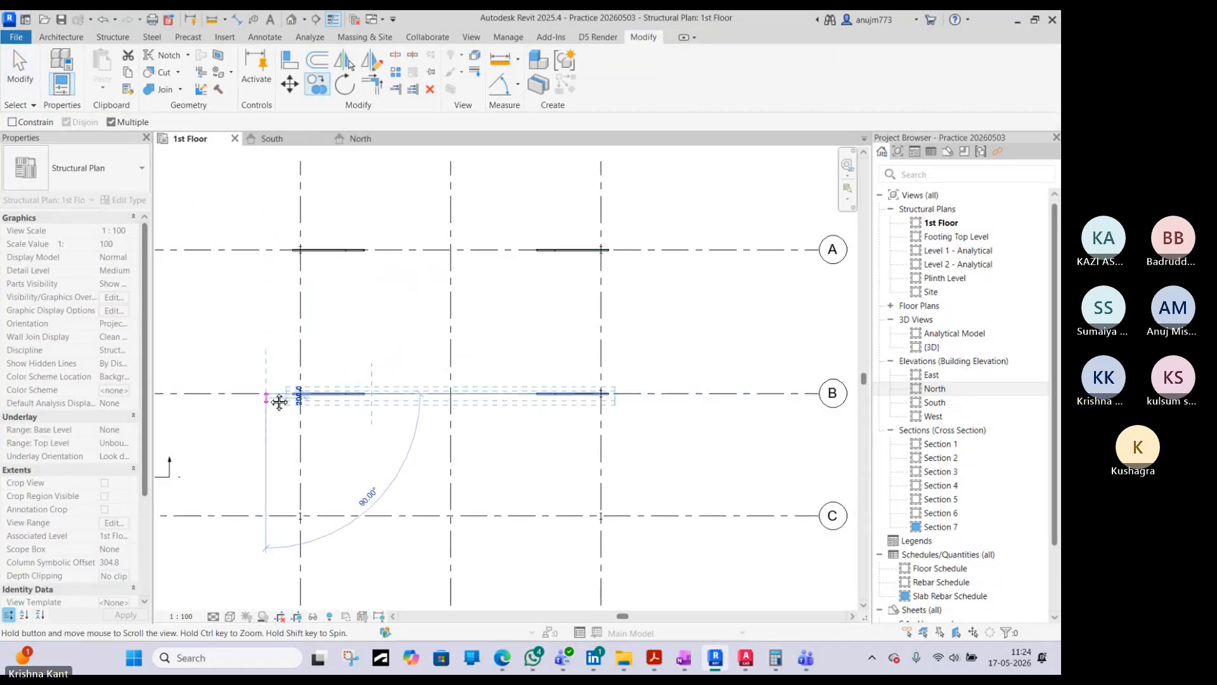
pyautogui.click(279, 402)
pyautogui.moveTo(269, 516); pyautogui.dragTo(267, 383, button='middle')
pyautogui.click(265, 383)
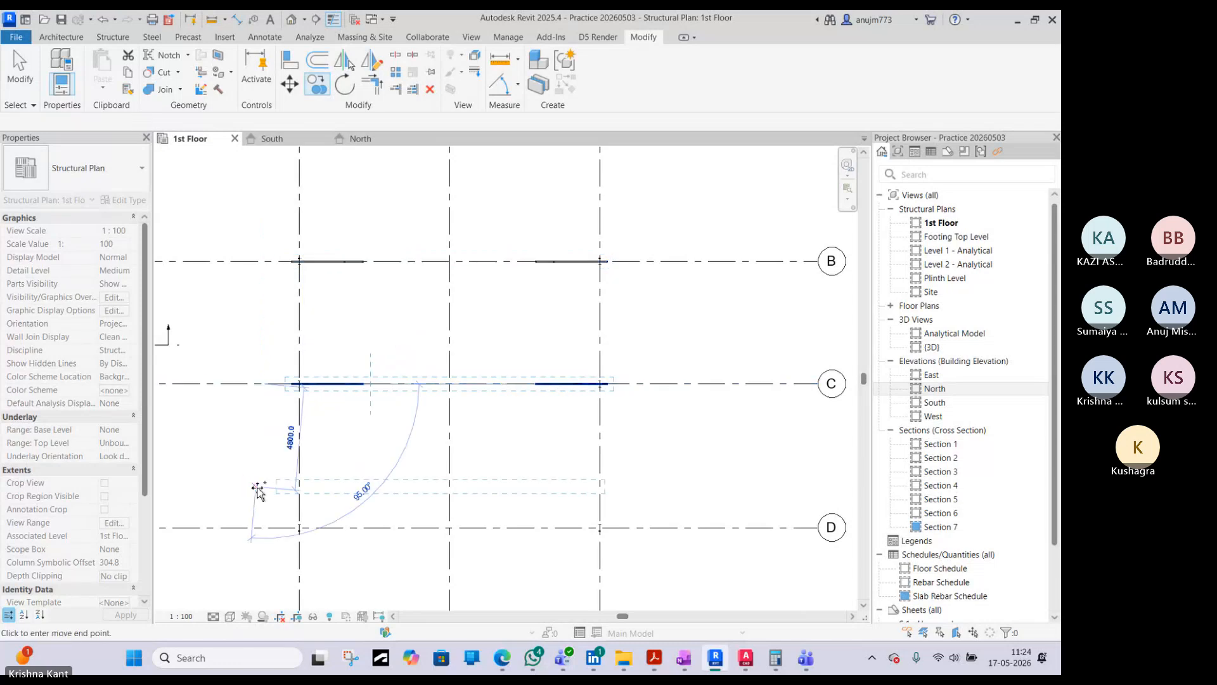
pyautogui.click(269, 530)
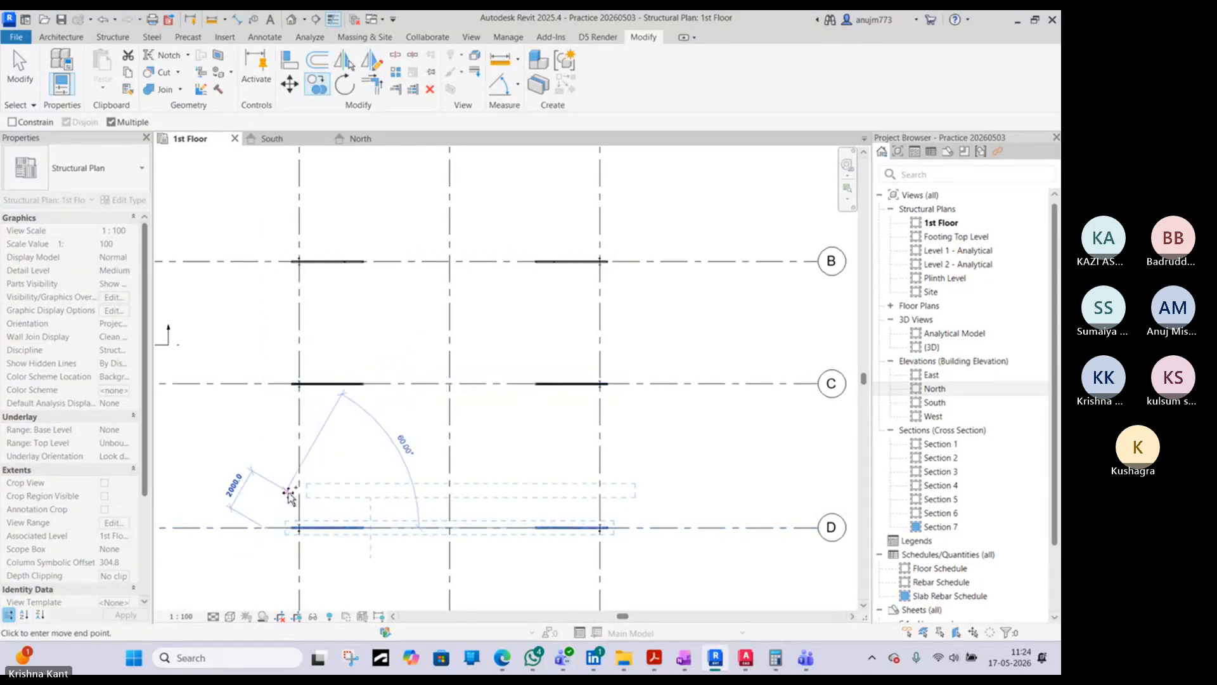
pyautogui.press('Escape')
pyautogui.press('Escape')
pyautogui.scroll(-3, 374, 288)
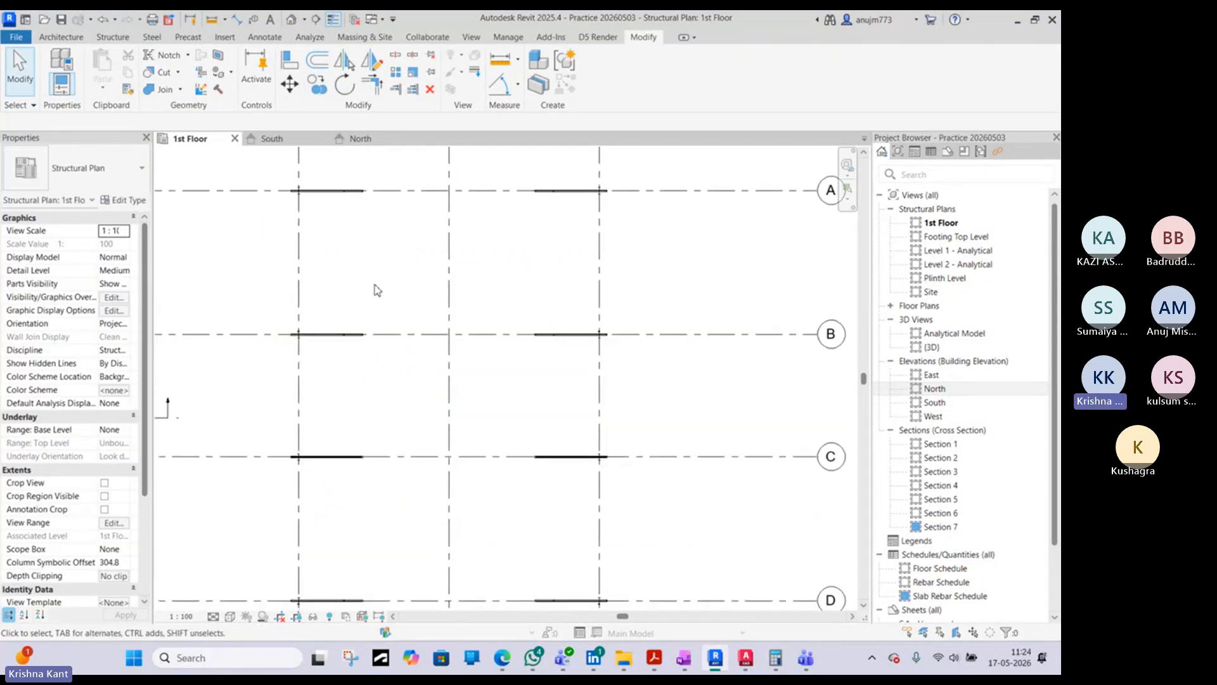
# - Sketch a rectangular beam system on the 1st Floor plan between grids 6 and 7, from about 3000 mm beyond grid A to past grid D
pyautogui.click(359, 138)
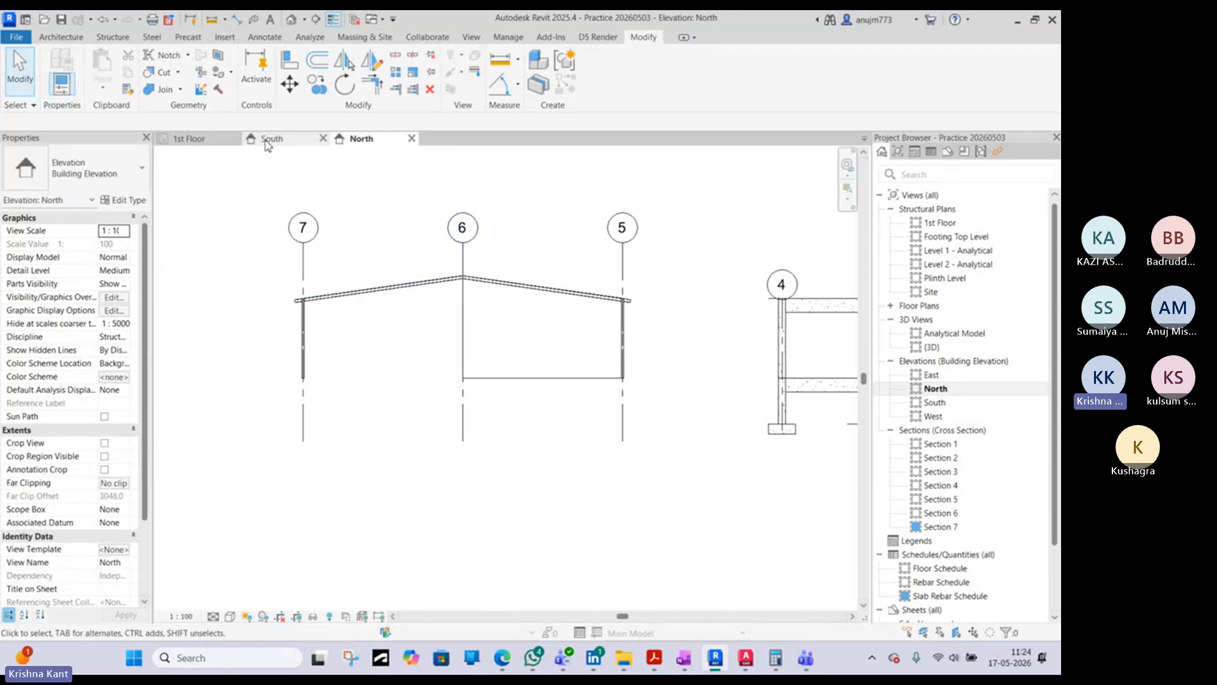
pyautogui.click(106, 39)
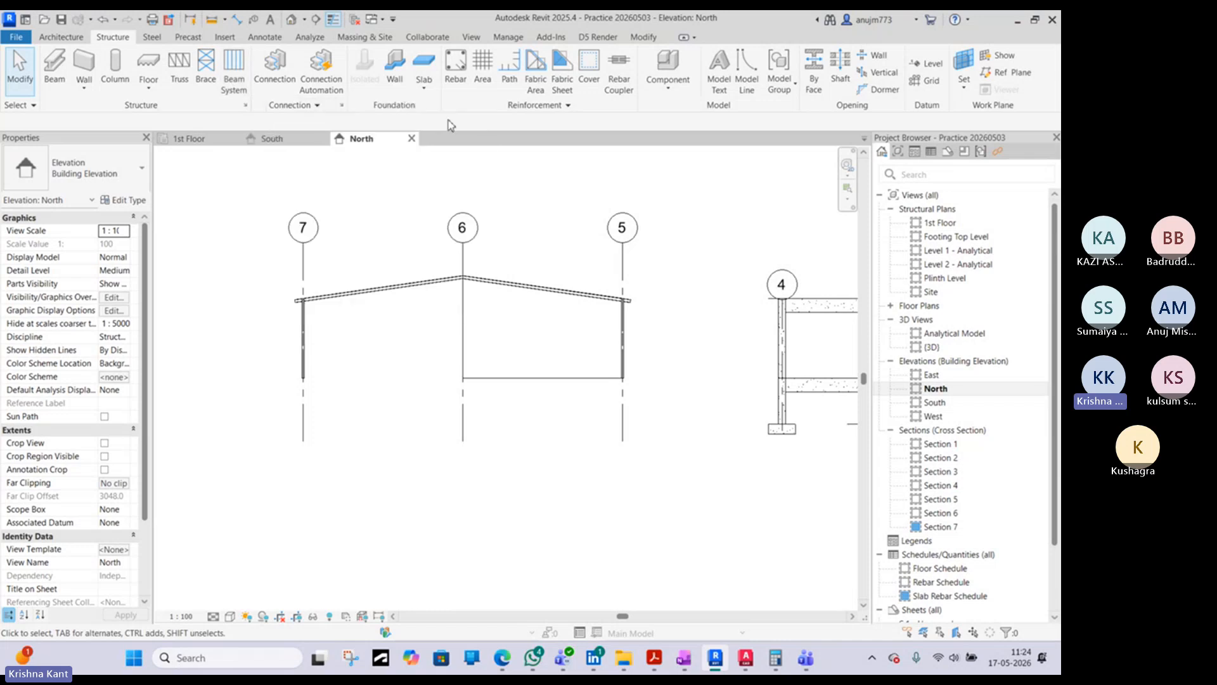
pyautogui.click(201, 142)
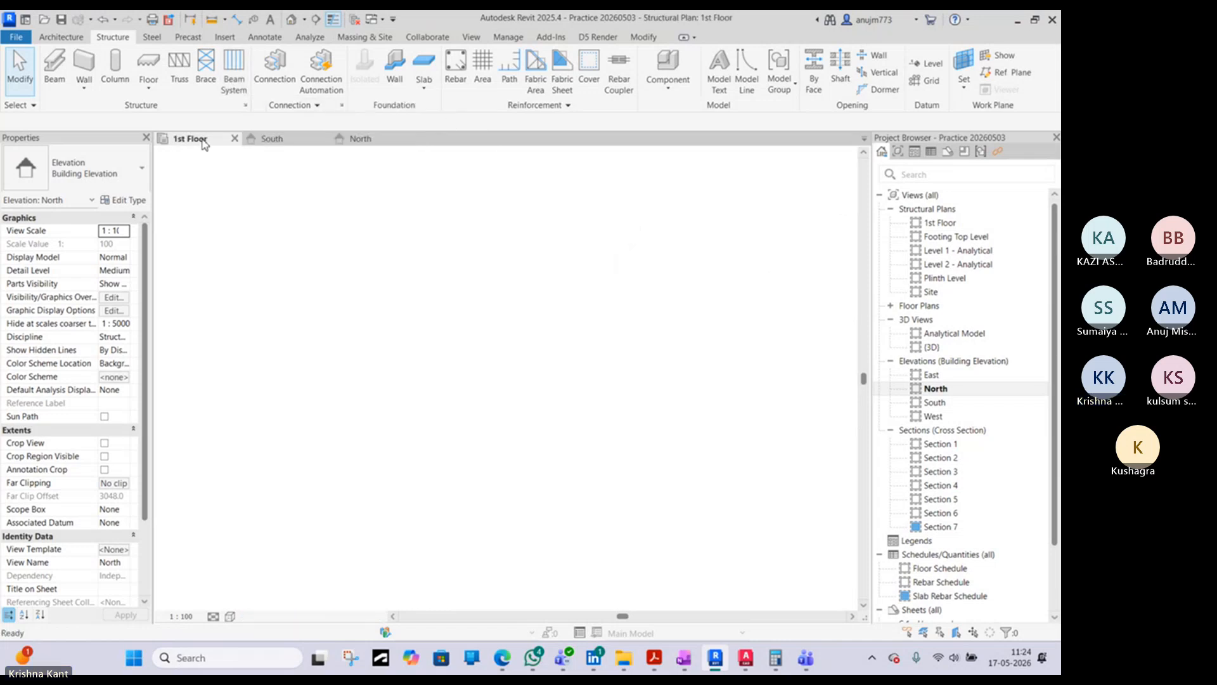
pyautogui.click(234, 70)
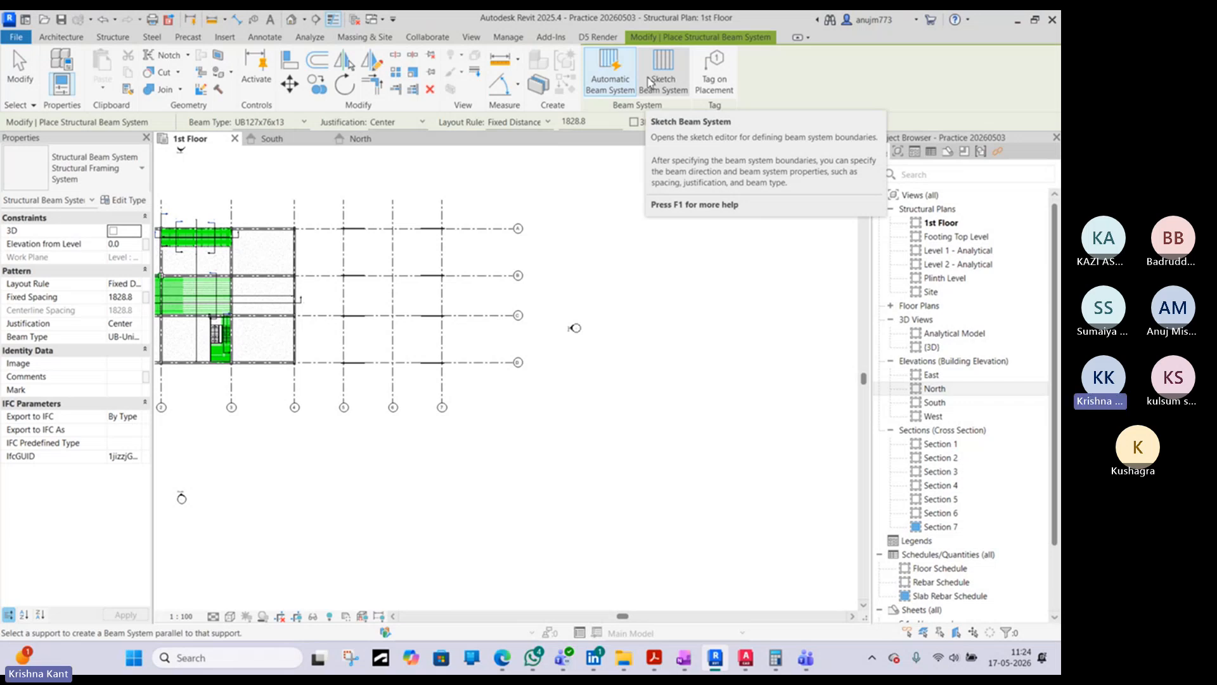
pyautogui.click(662, 79)
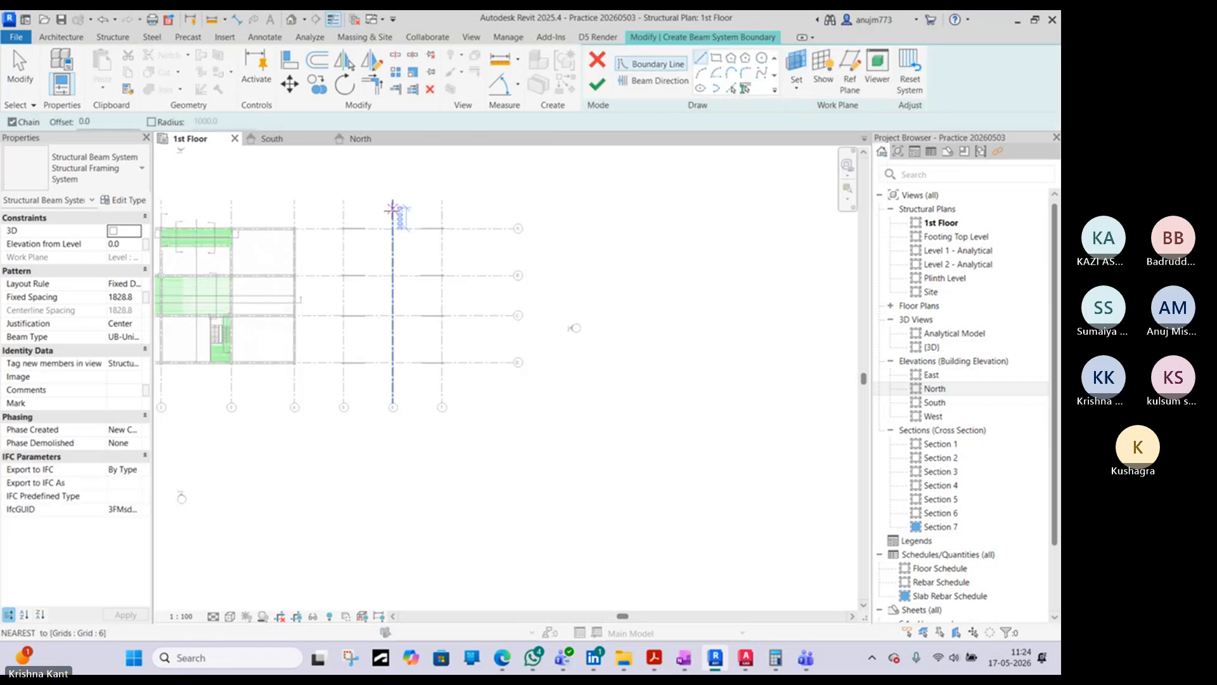
pyautogui.scroll(3, 391, 209)
pyautogui.click(395, 203)
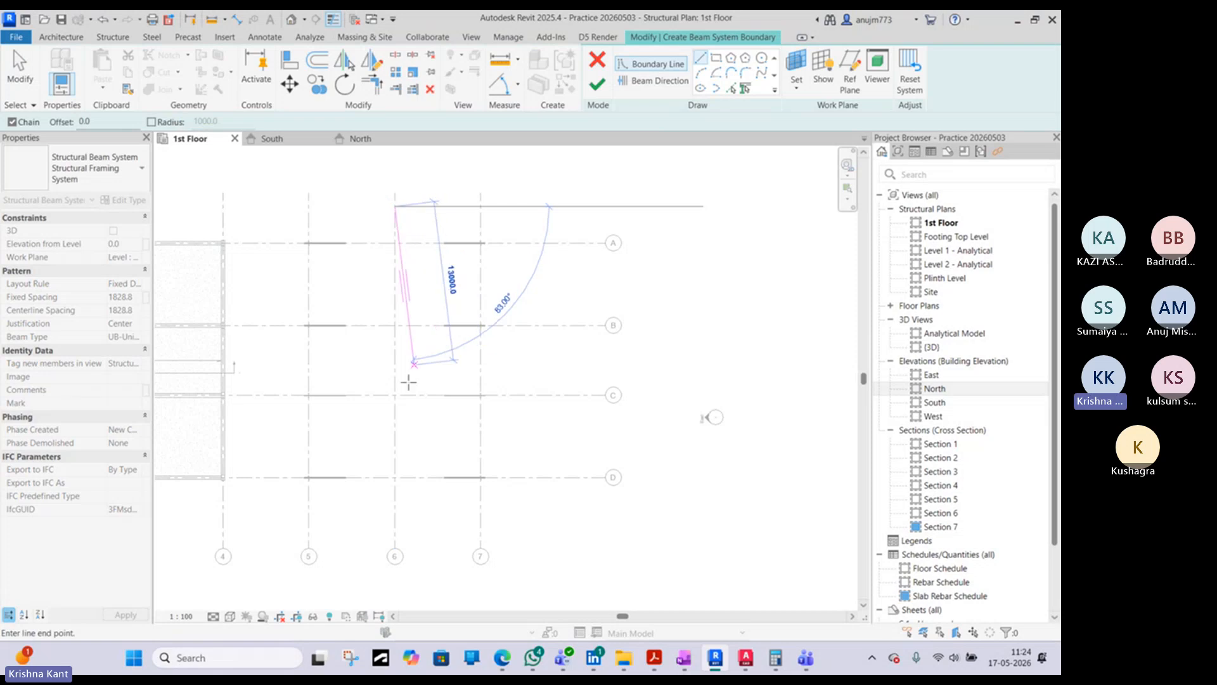
pyautogui.click(394, 502)
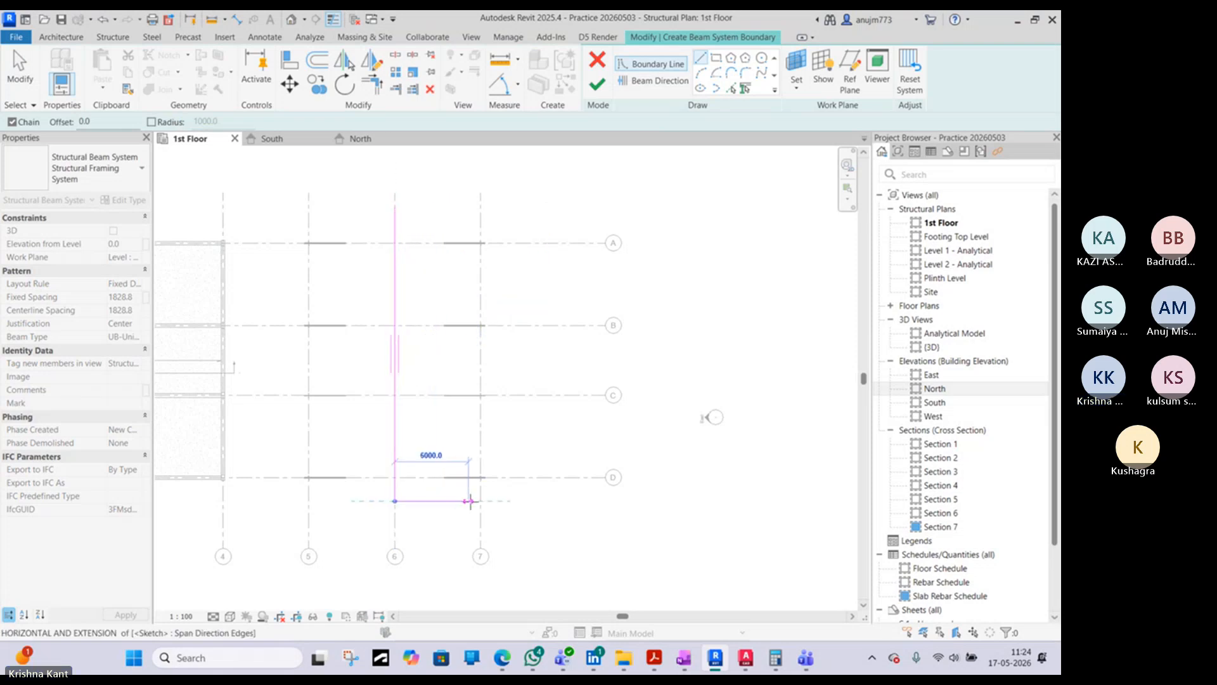
pyautogui.click(480, 500)
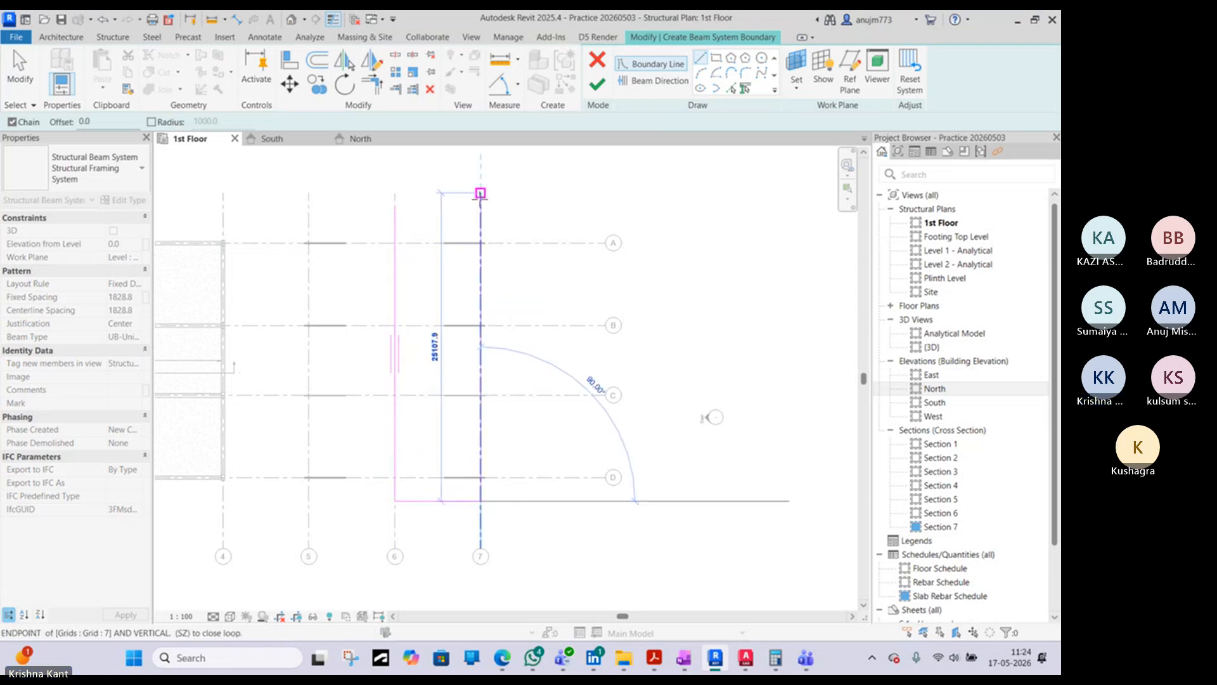
pyautogui.click(480, 205)
pyautogui.click(394, 206)
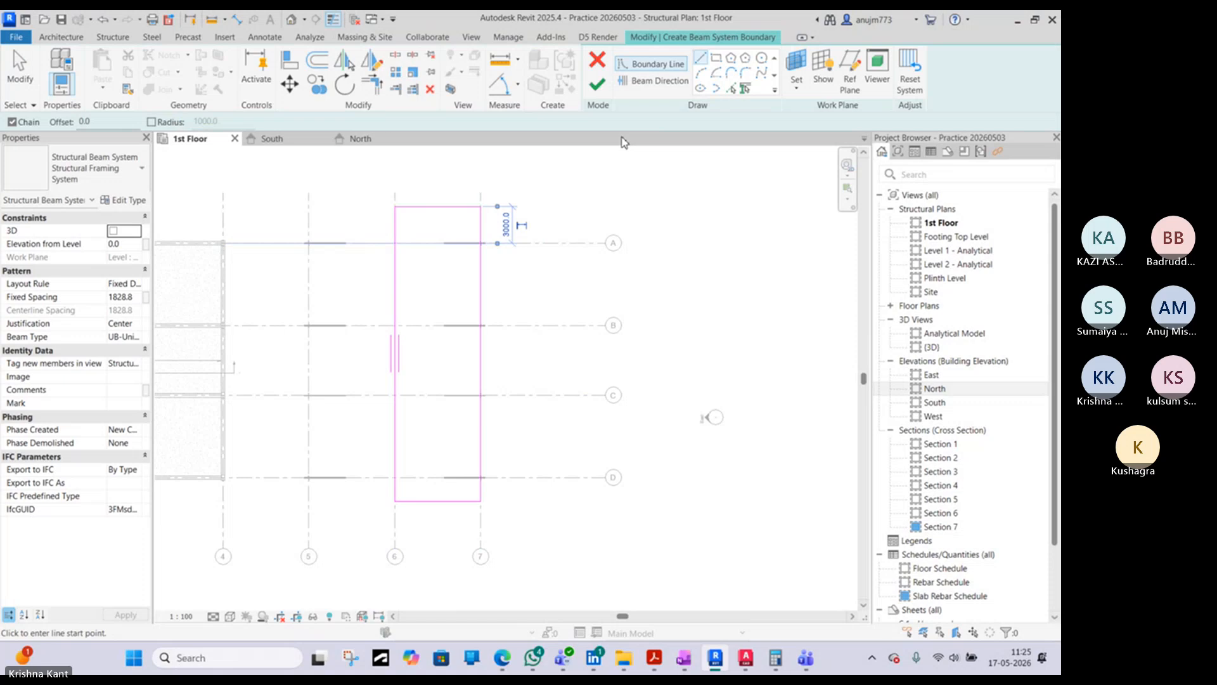
pyautogui.click(597, 84)
pyautogui.scroll(4, 474, 328)
pyautogui.scroll(-3, 453, 276)
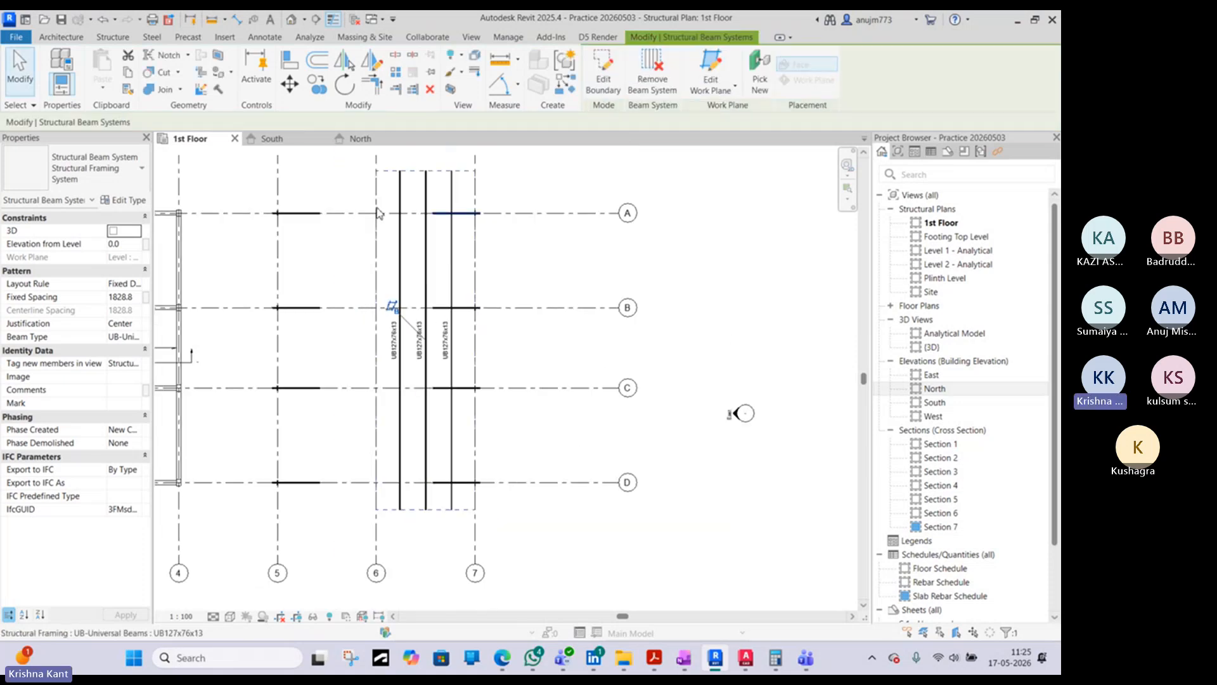
# - Open the 3D view, select the beam system between grids 6 and 7, and inspect it against the sloping rafters
pyautogui.click(291, 19)
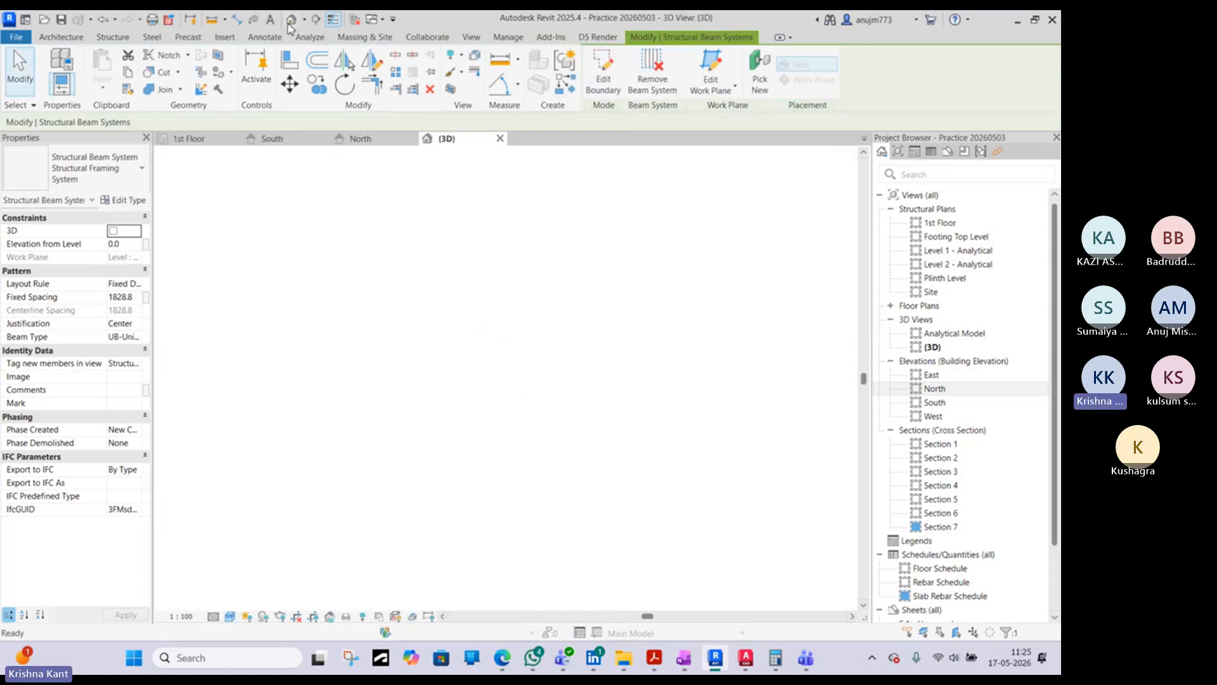
pyautogui.scroll(8, 716, 412)
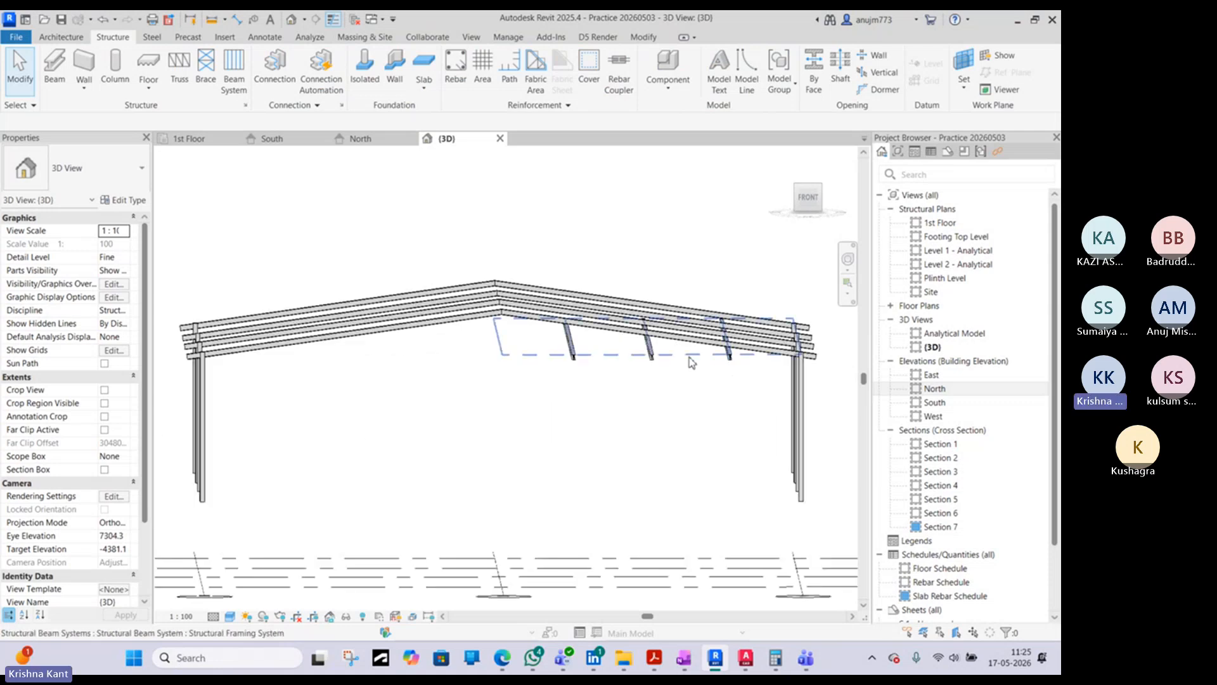
pyautogui.click(691, 355)
pyautogui.keyDown('shift'); pyautogui.moveTo(691, 355); pyautogui.dragTo(527, 277, button='middle'); pyautogui.keyUp('shift')
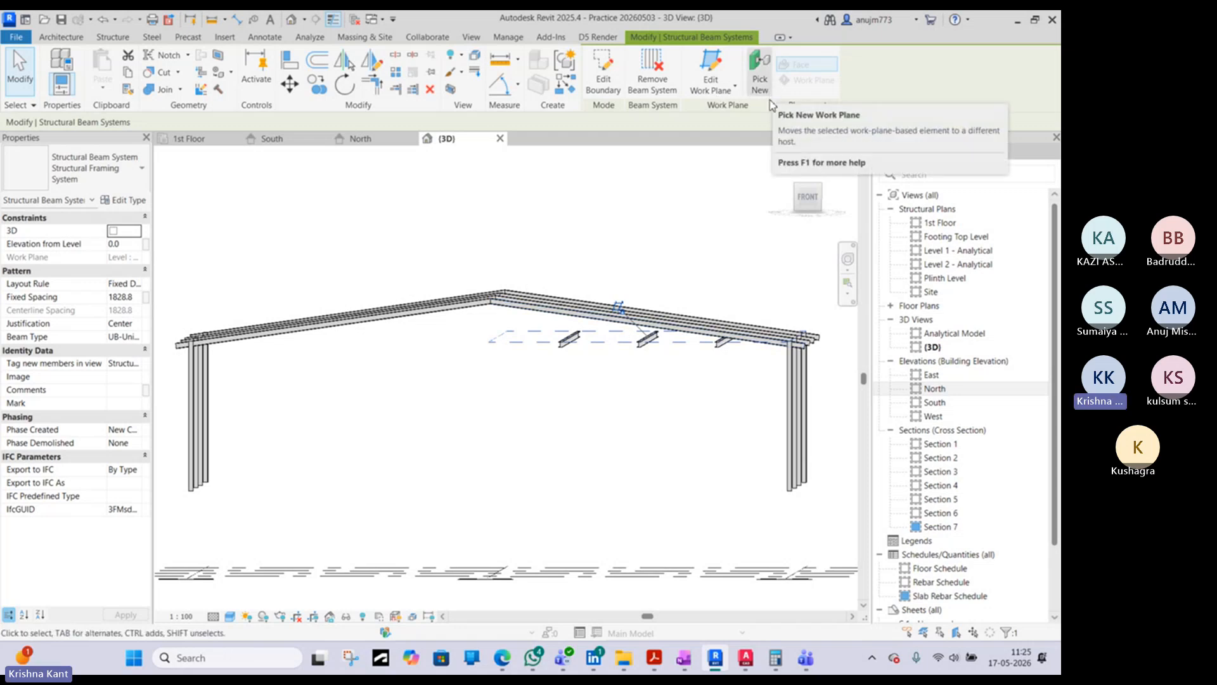
pyautogui.keyDown('shift'); pyautogui.moveTo(678, 292); pyautogui.dragTo(758, 329, button='middle'); pyautogui.keyUp('shift')
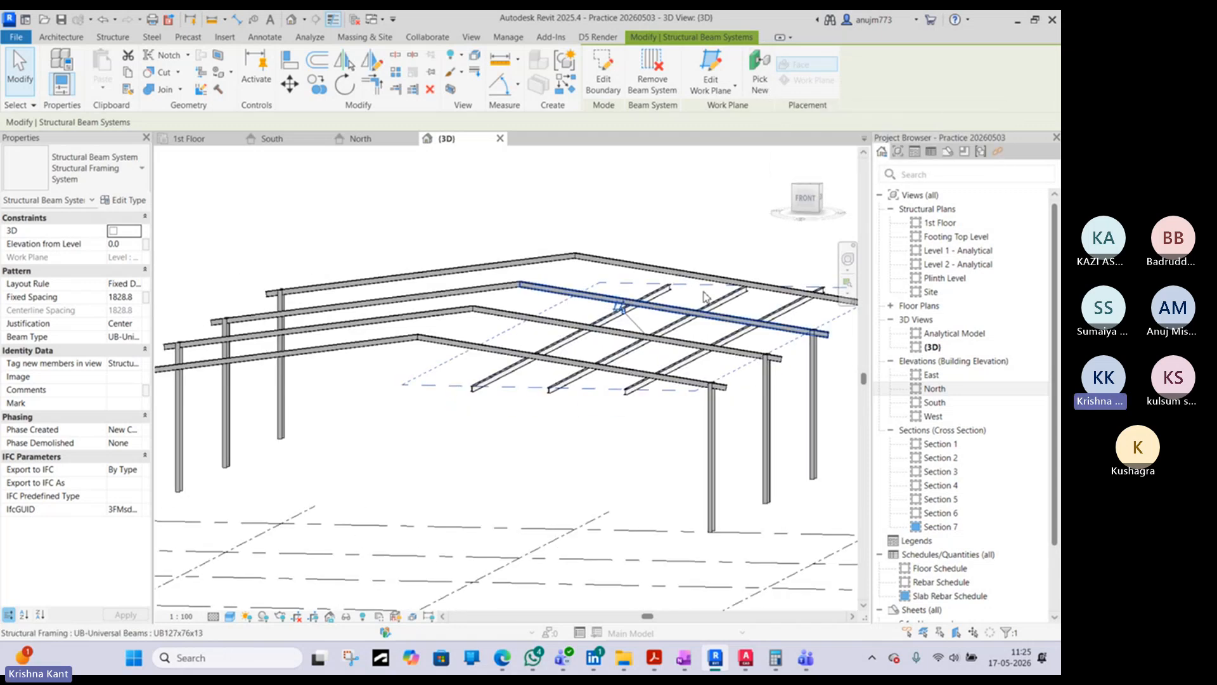
# - Try to rehost the beam system between grids 6 and 7 onto a face of a sloping rafter, and undo it
pyautogui.click(760, 76)
pyautogui.scroll(6, 605, 362)
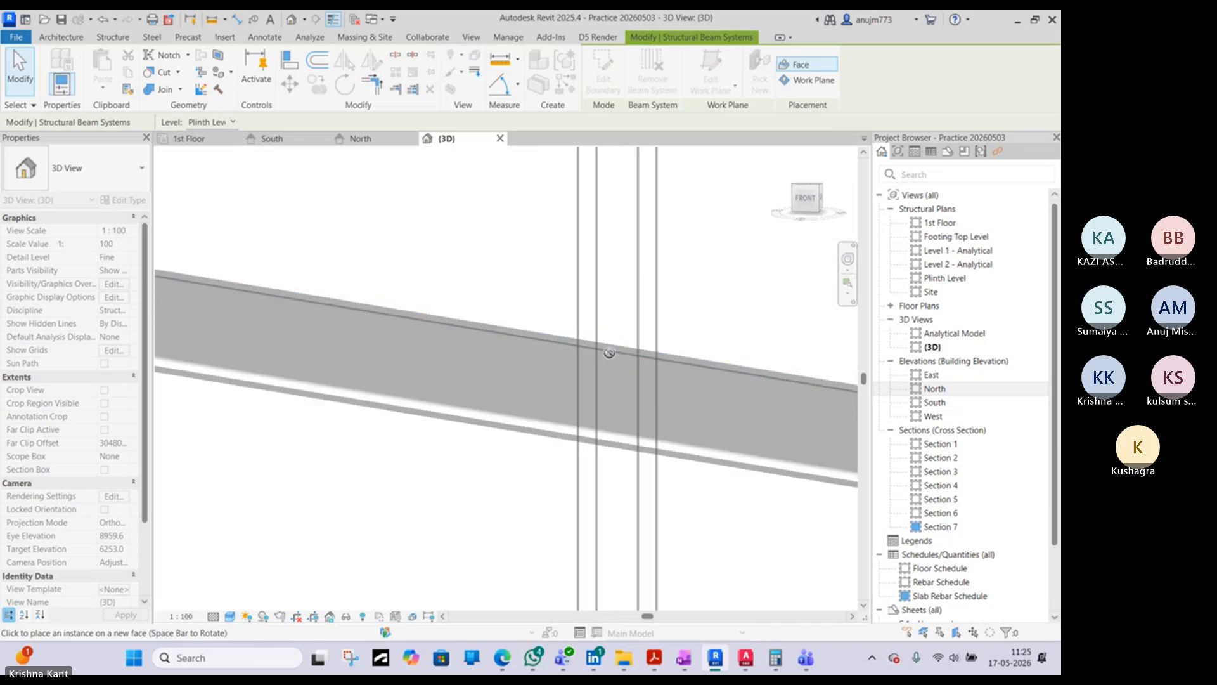
pyautogui.scroll(3, 609, 352)
pyautogui.click(612, 346)
pyautogui.scroll(-10, 611, 346)
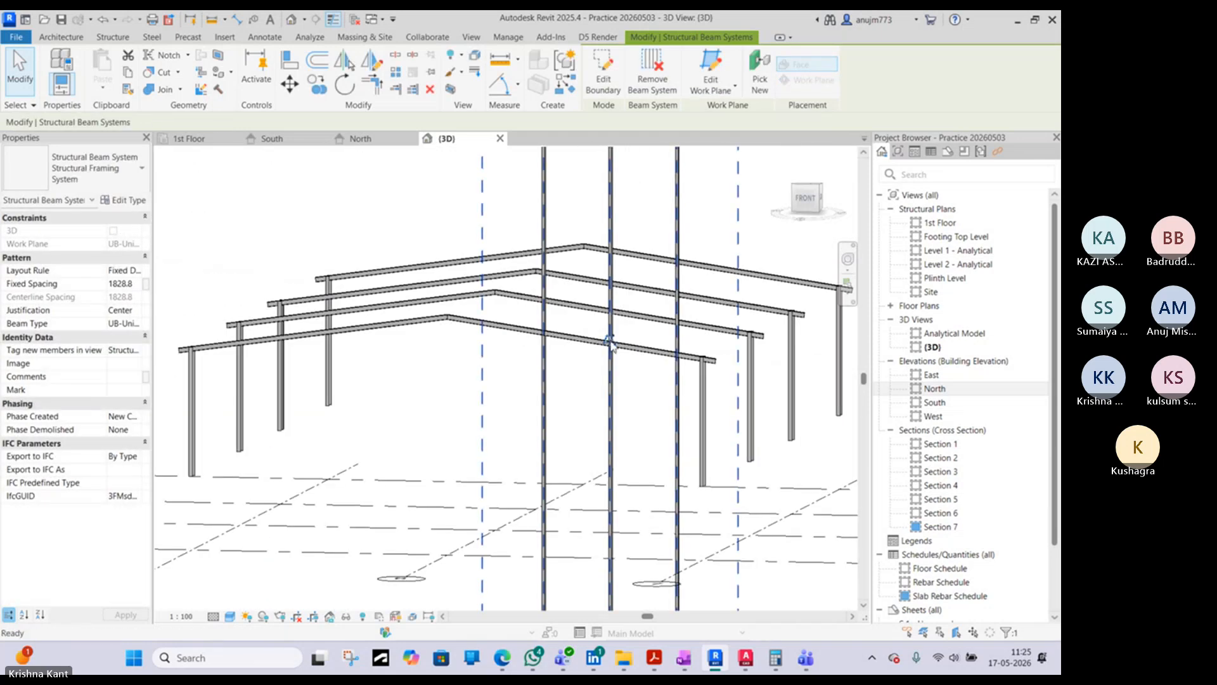
pyautogui.hotkey('ctrl', 'z')
# - Widen the Properties palette so the beam system's parameter values can be read in full
pyautogui.click(637, 386)
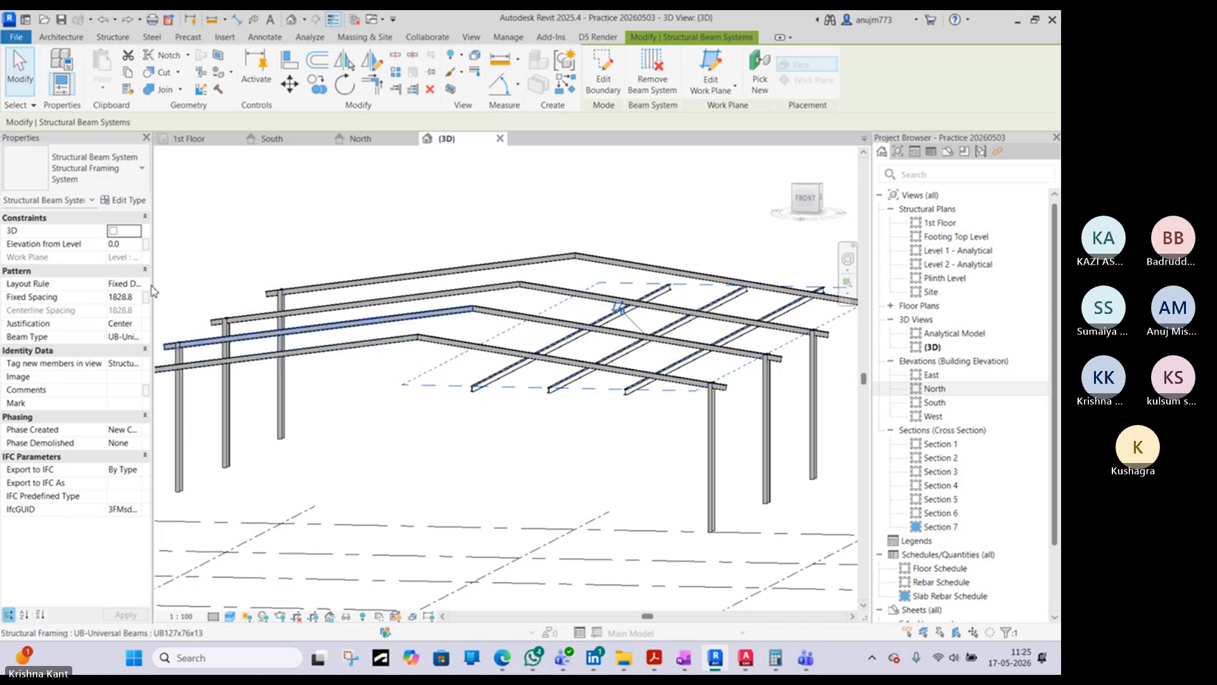
pyautogui.moveTo(154, 278); pyautogui.dragTo(255, 279)
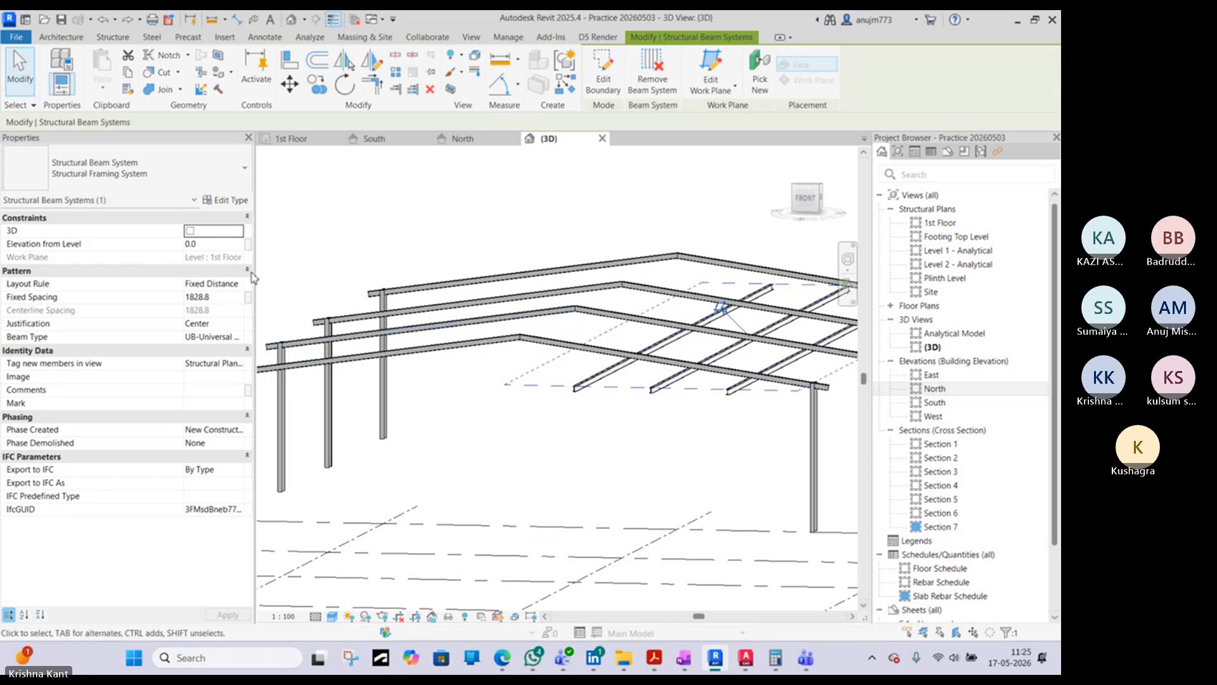
# - Open the beam system's boundary for editing, undo back through its sketch, and discard the beam system between grids 6 and 7
pyautogui.click(603, 80)
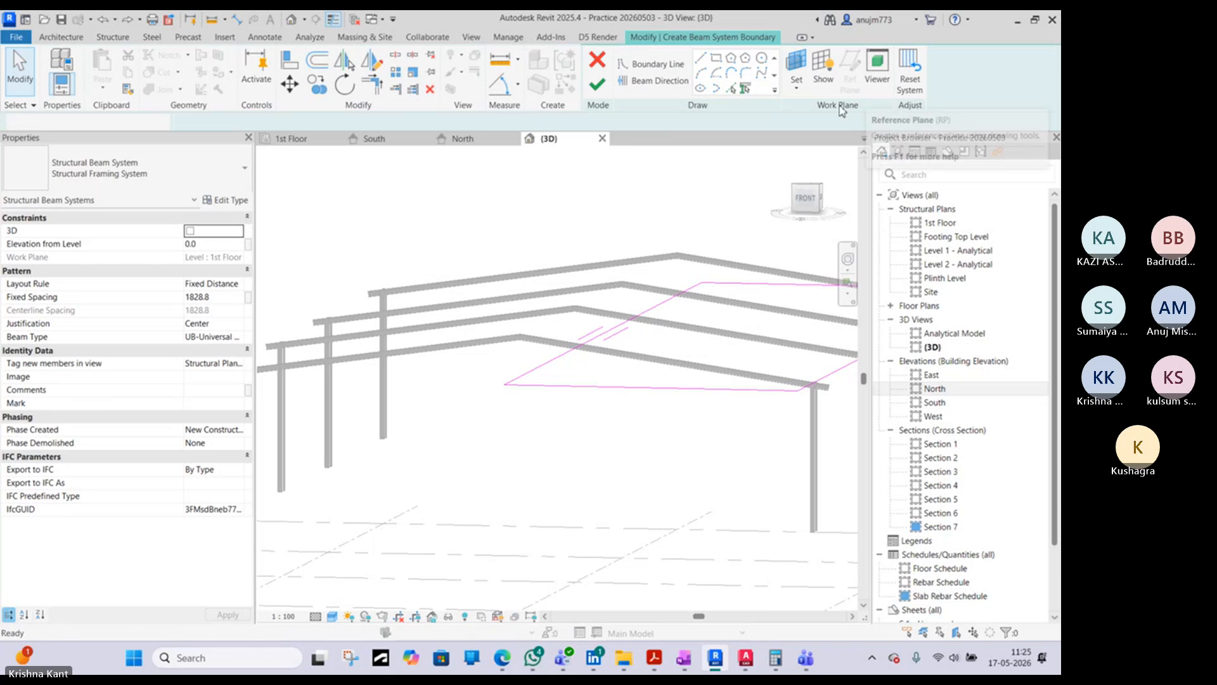
pyautogui.hotkey('ctrl', 'z')
pyautogui.hotkey('ctrl', 'z')
pyautogui.hotkey('ctrl', 'z')
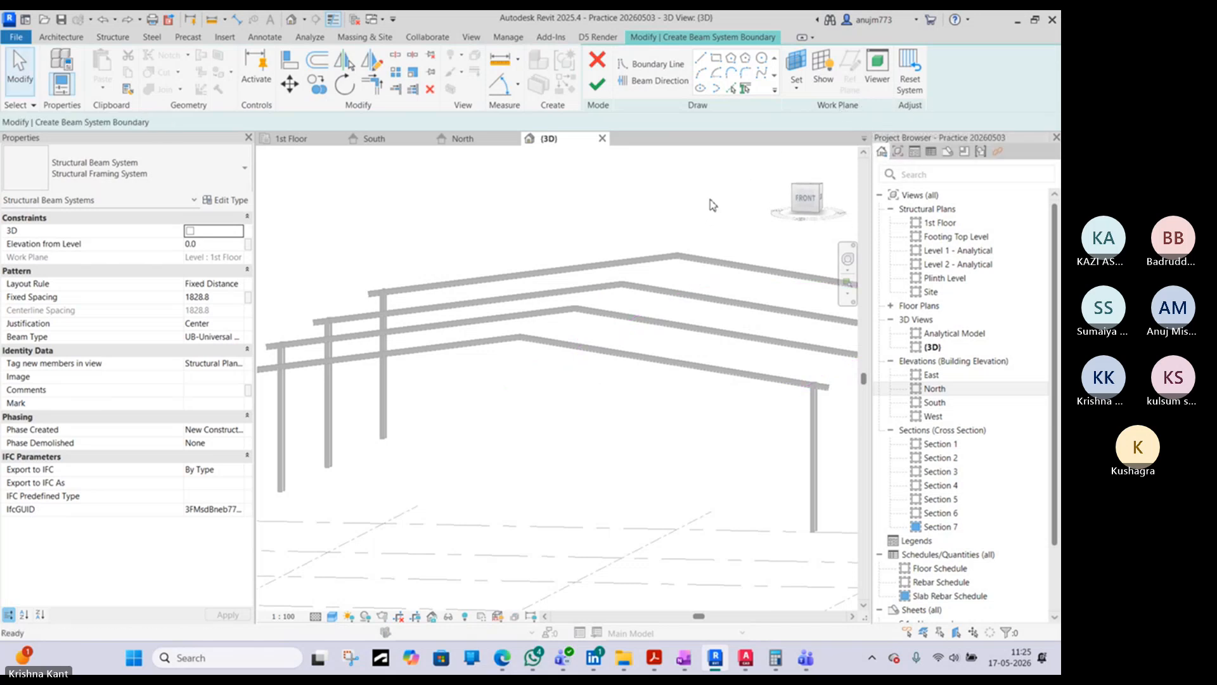
pyautogui.keyDown('shift'); pyautogui.moveTo(625, 239); pyautogui.dragTo(553, 79, button='middle'); pyautogui.keyUp('shift')
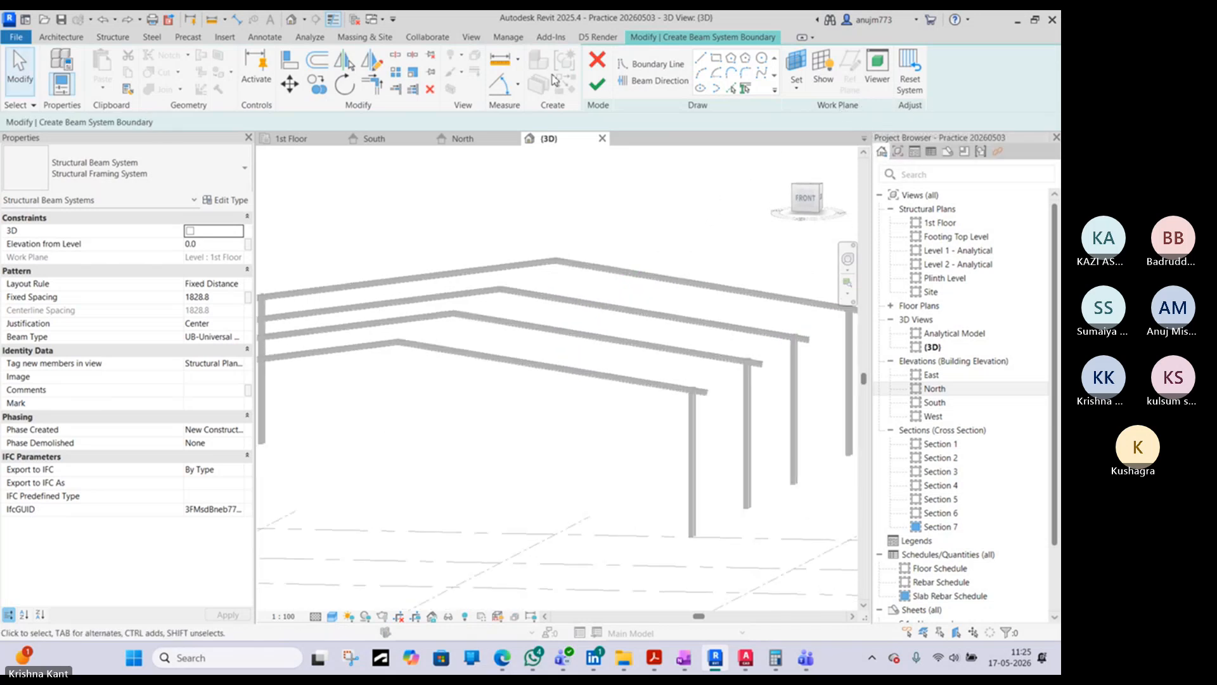
pyautogui.click(599, 64)
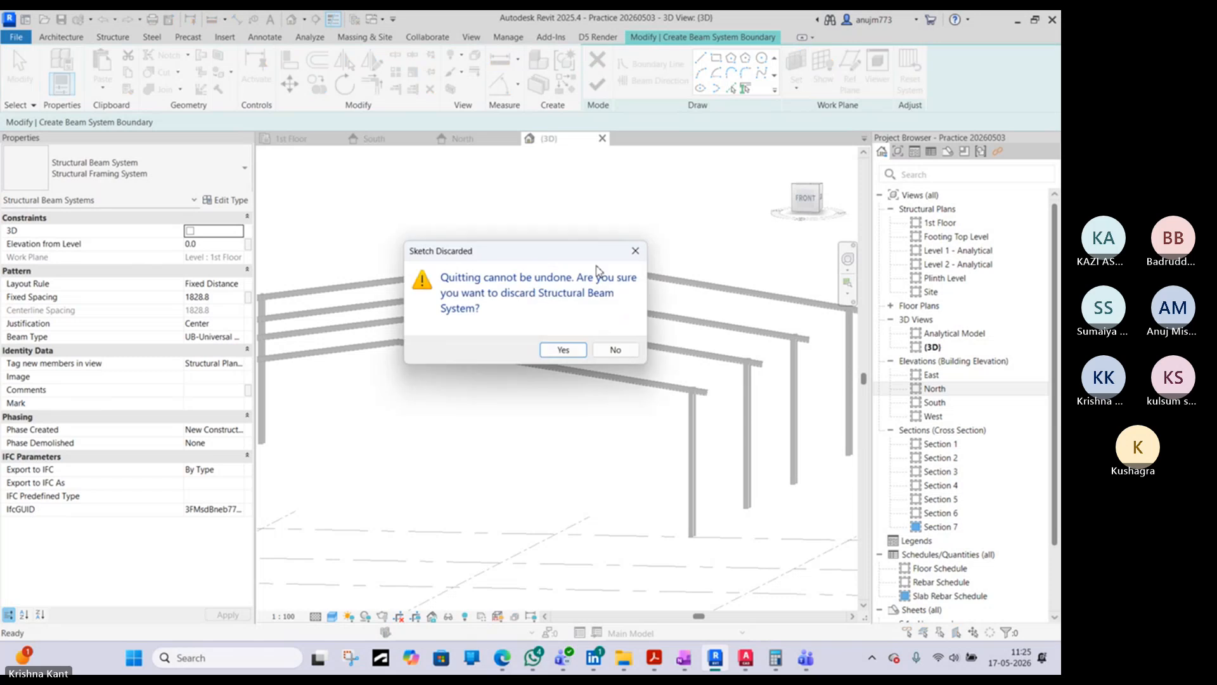
pyautogui.click(562, 350)
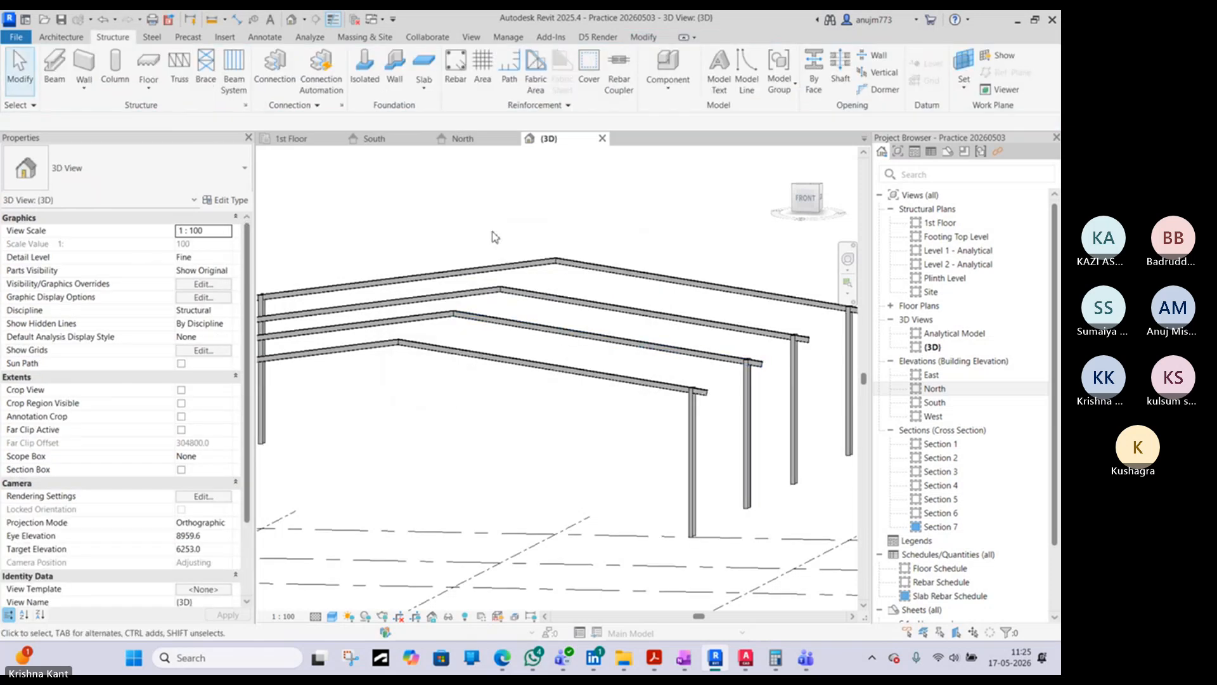
# - Start a new beam system and pick the top face of a rafter sloping down towards grid 7 as its work plane
pyautogui.click(234, 70)
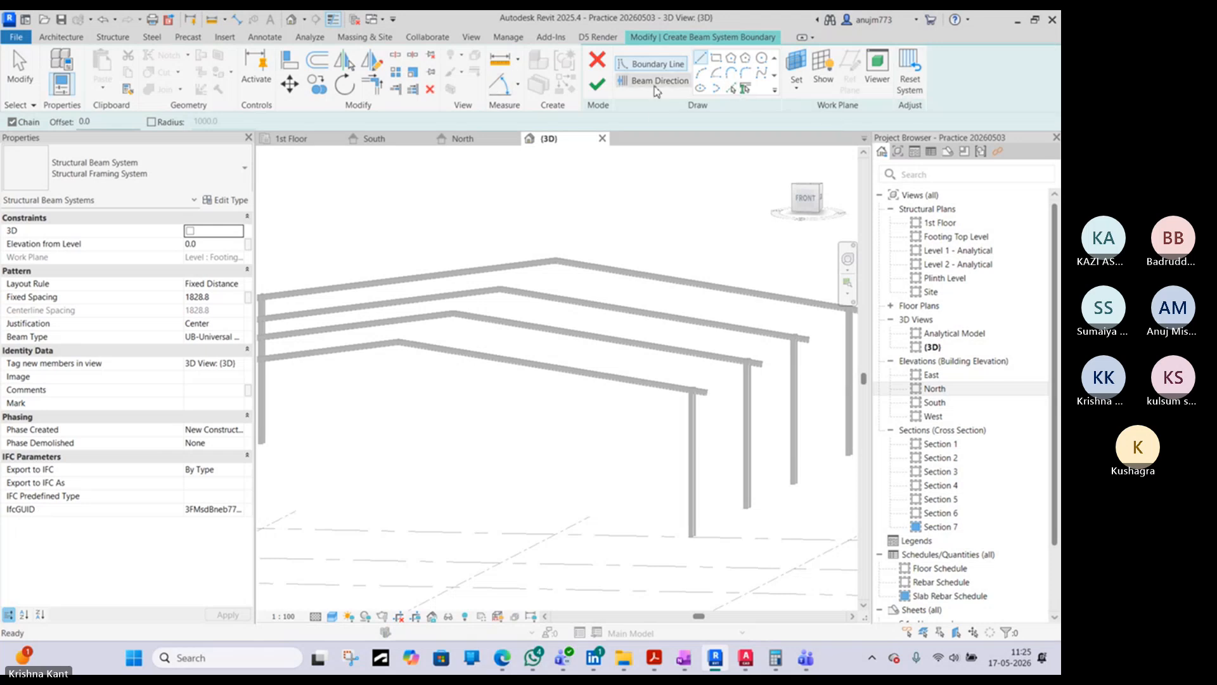
pyautogui.click(796, 86)
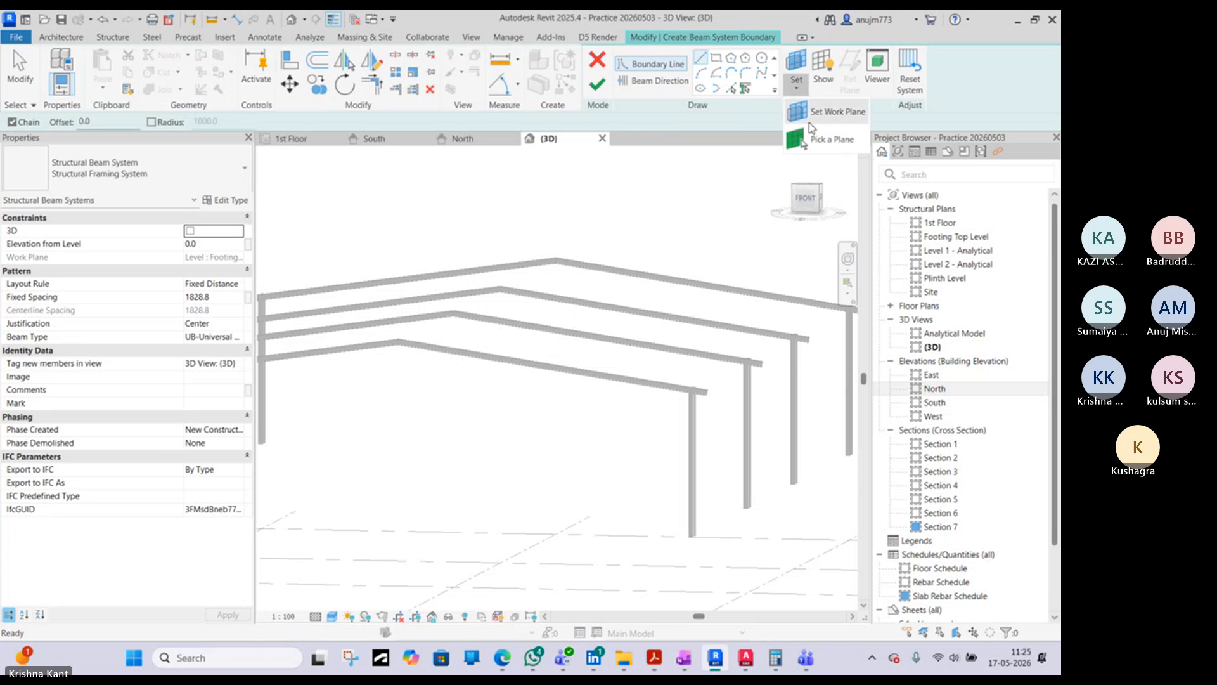
pyautogui.click(827, 146)
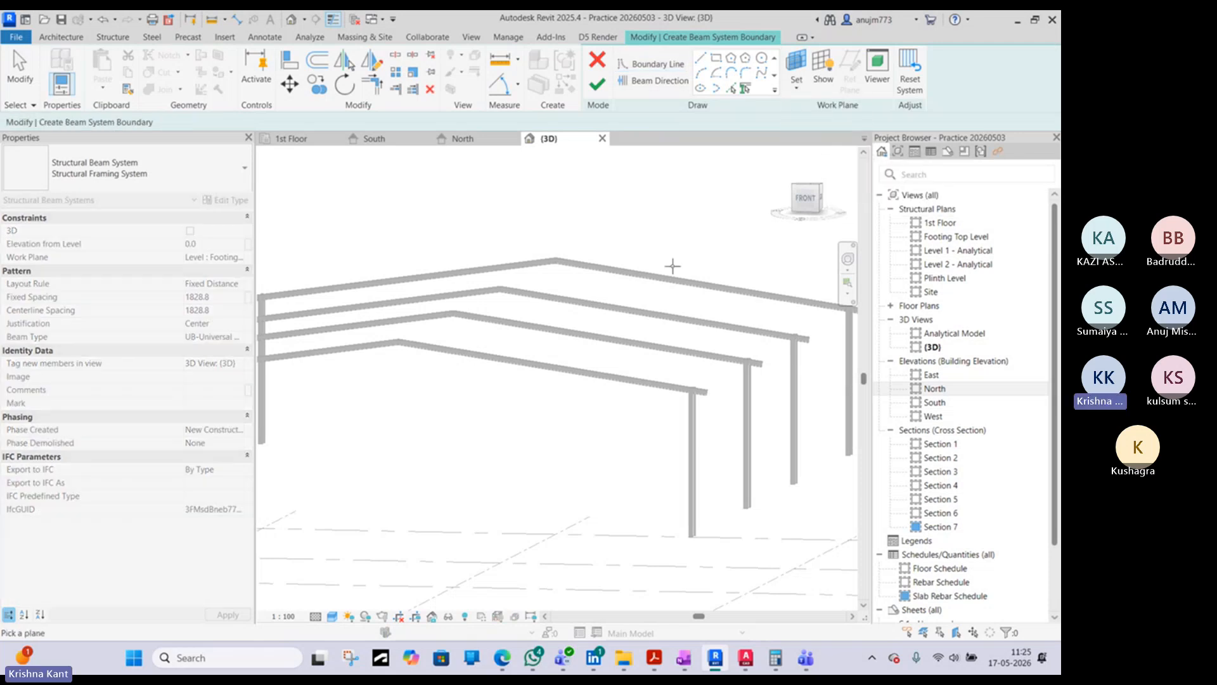
pyautogui.scroll(5, 650, 304)
pyautogui.scroll(4, 658, 316)
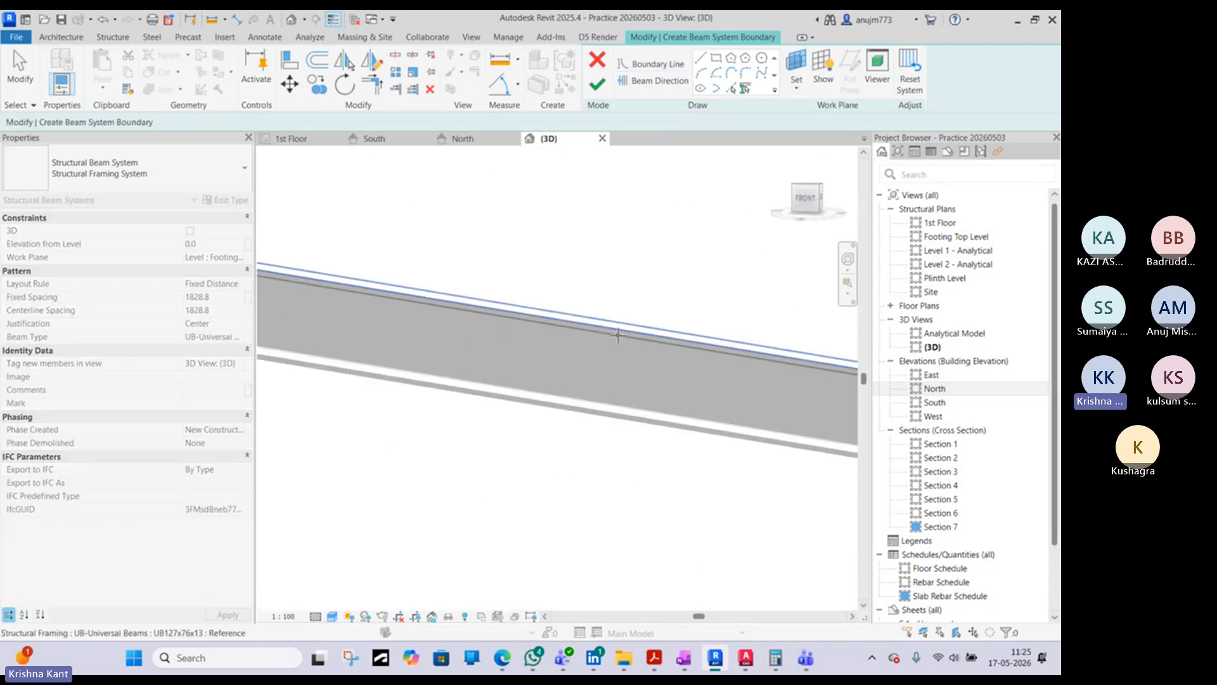
pyautogui.scroll(-4, 483, 375)
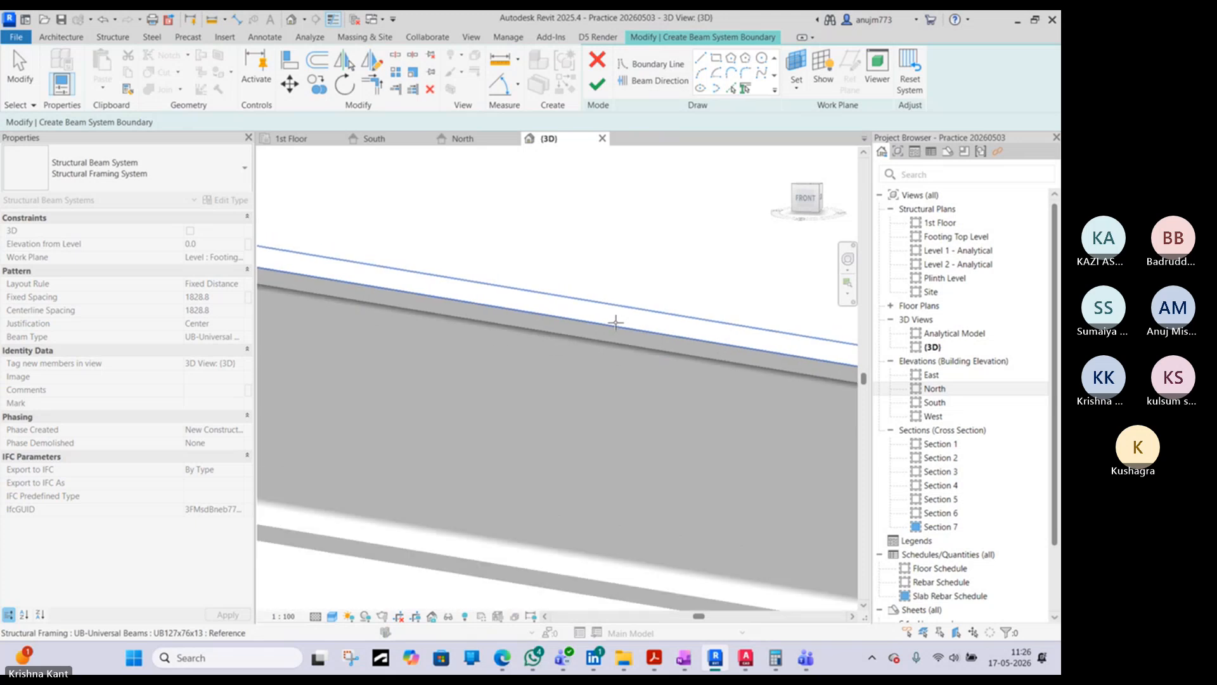
pyautogui.scroll(-2, 445, 449)
pyautogui.scroll(5, 440, 465)
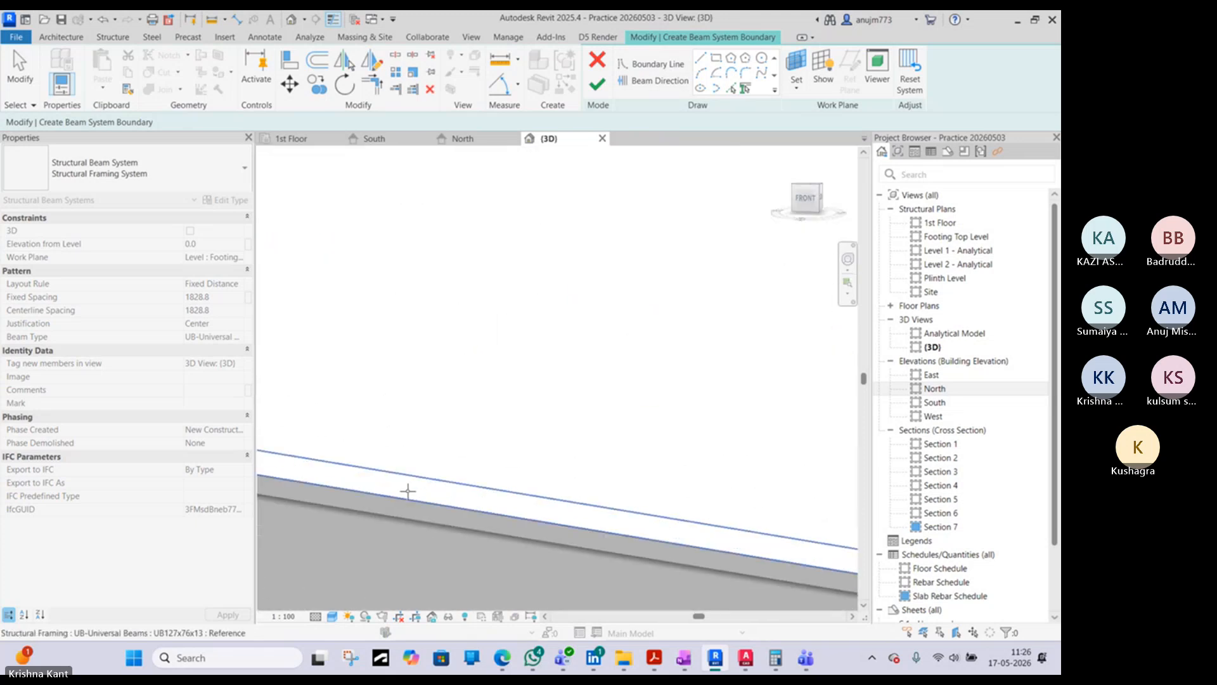
pyautogui.click(411, 484)
pyautogui.scroll(-3, 438, 431)
pyautogui.scroll(-4, 451, 388)
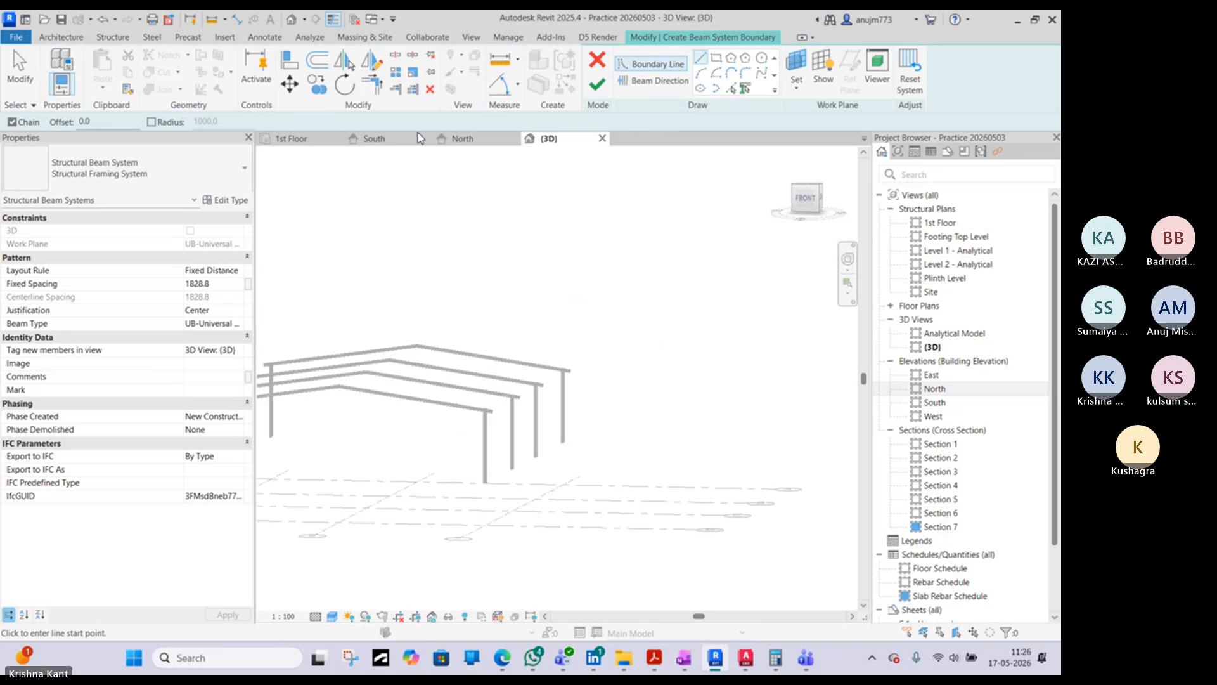
# - On the 1st Floor plan, sketch a rectangular boundary between grids 6 and 7, from about 3000 mm beyond grid A to past grid D, and finish it
pyautogui.click(320, 142)
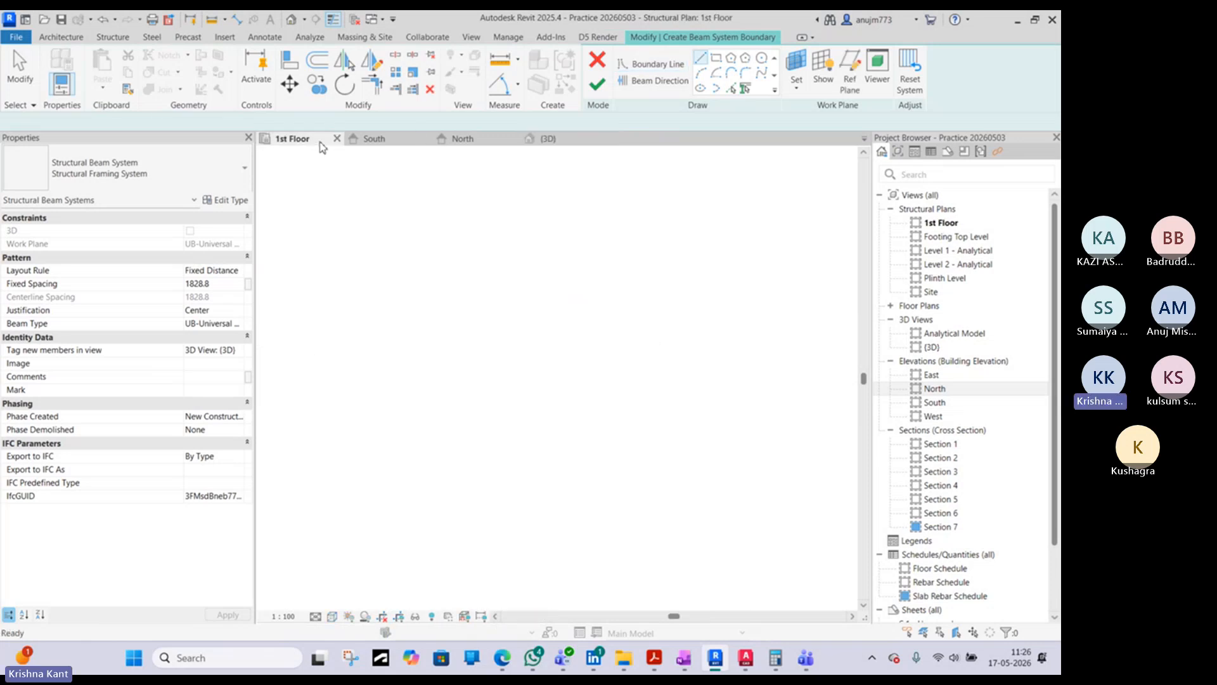
pyautogui.click(716, 58)
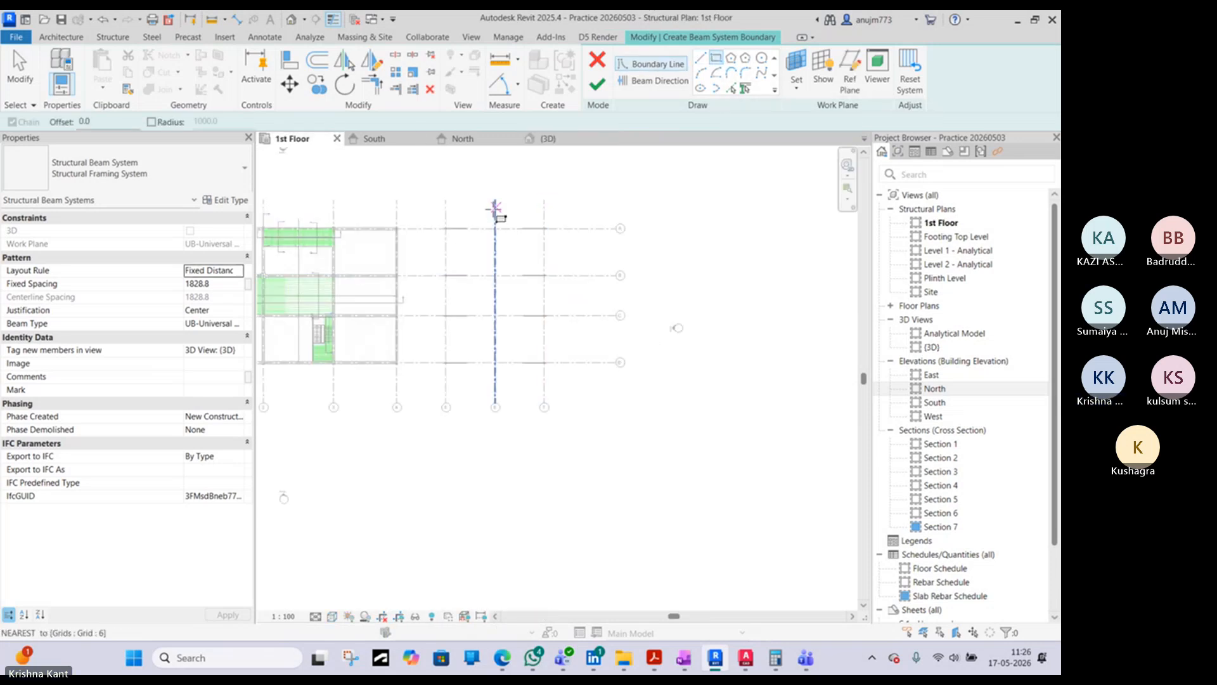
pyautogui.click(496, 208)
pyautogui.click(544, 403)
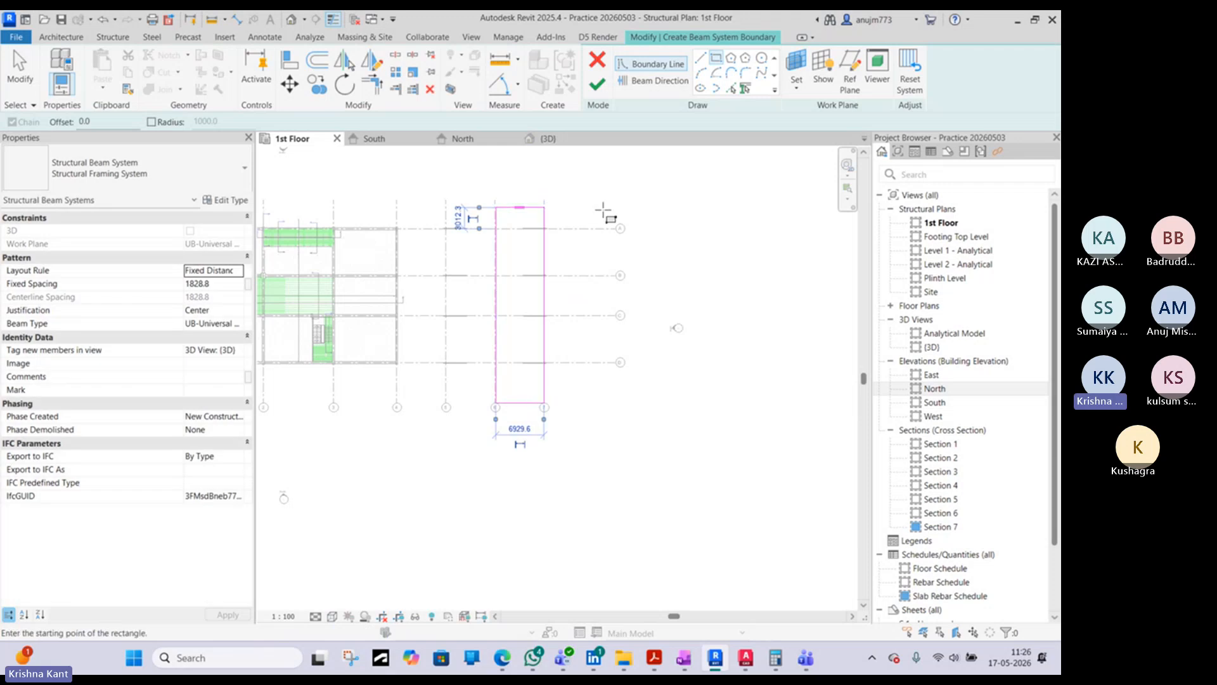
pyautogui.click(596, 83)
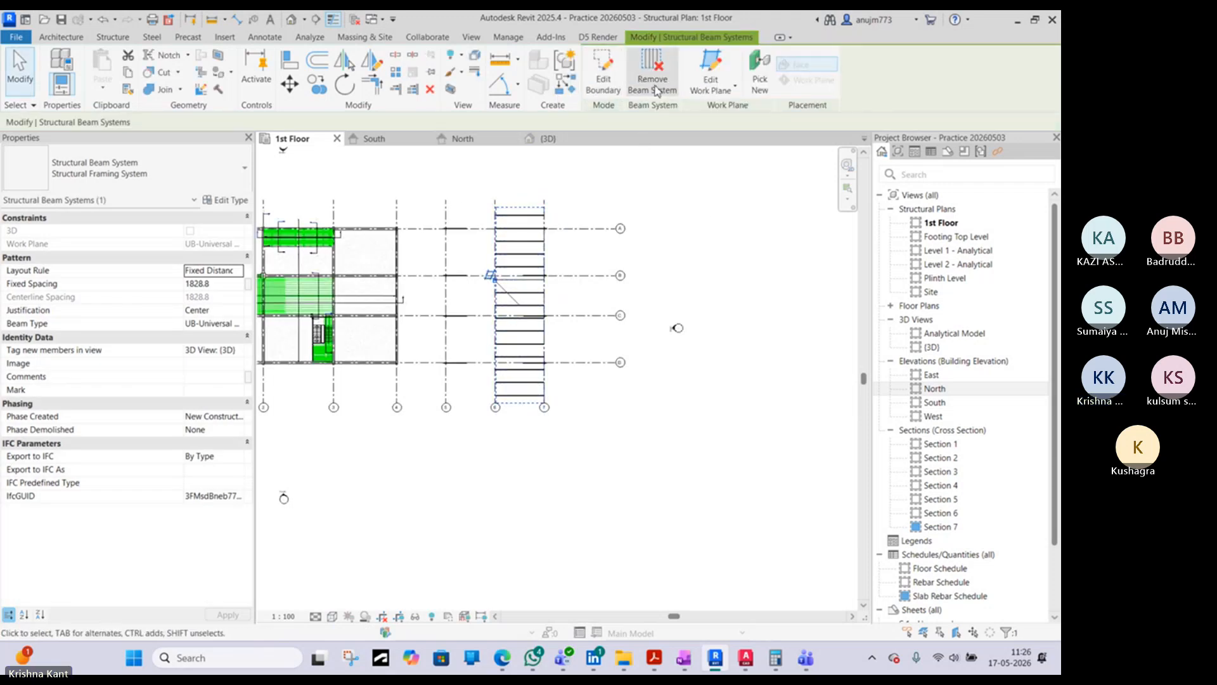
# - Reopen the beam system's boundary and set its beam direction parallel to the boundary edge along grid 7
pyautogui.click(605, 81)
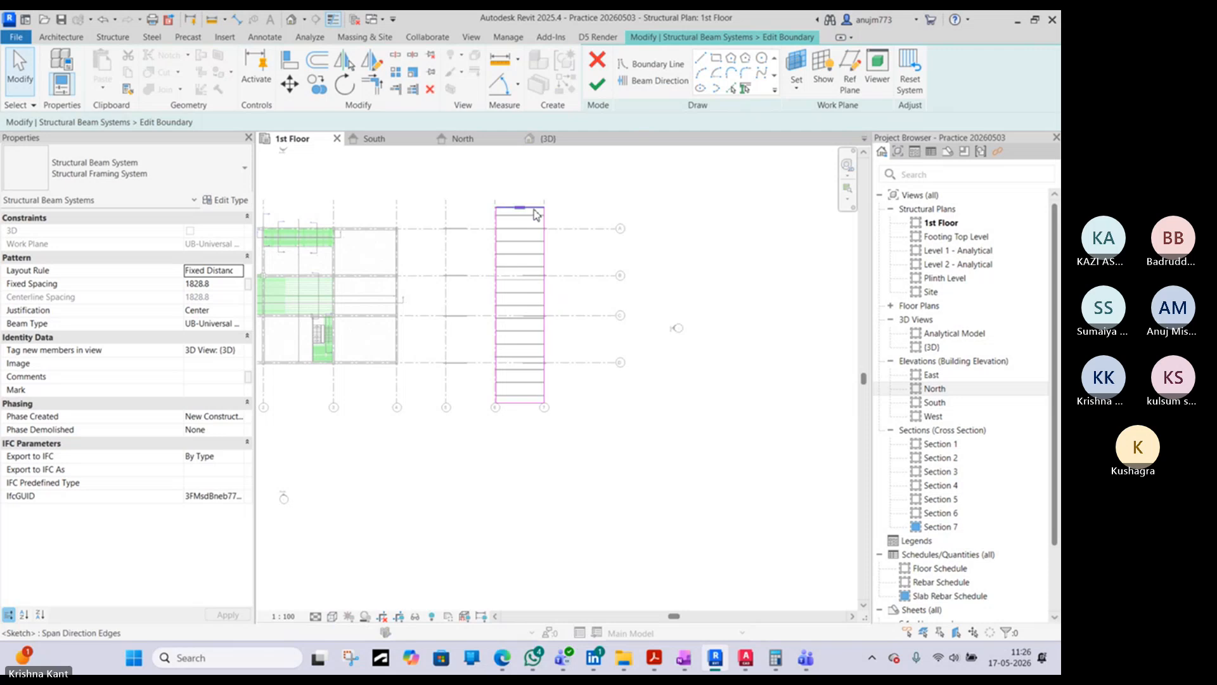
pyautogui.click(533, 209)
pyautogui.click(541, 182)
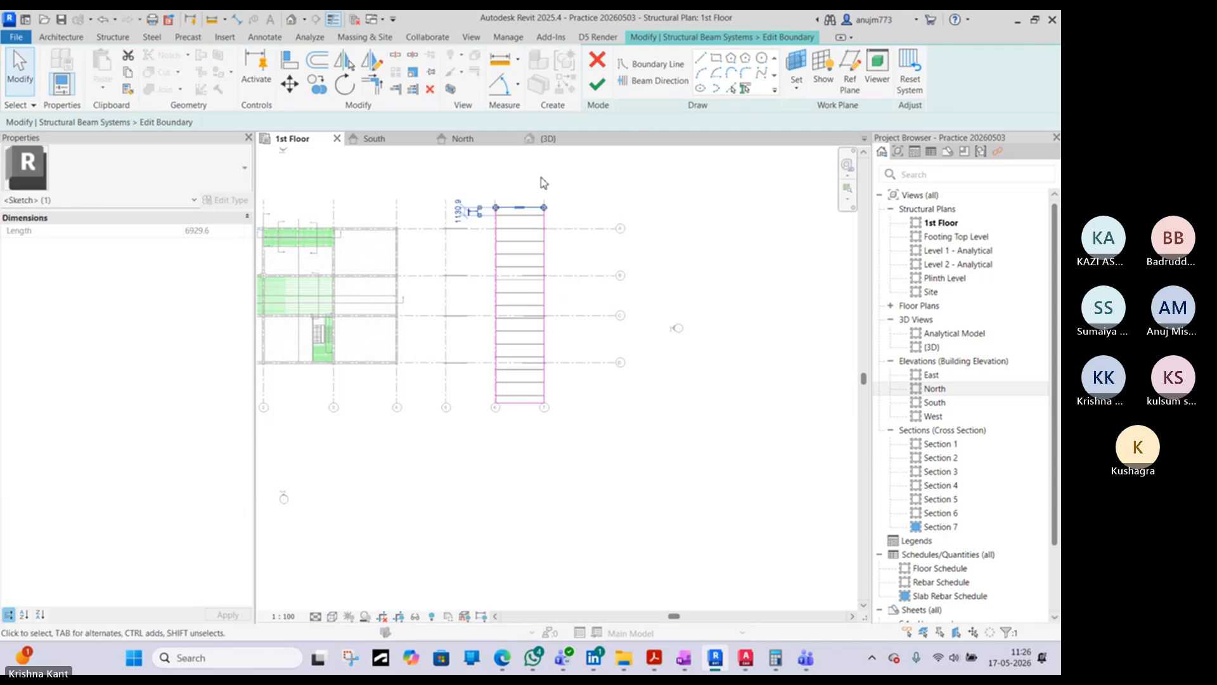
pyautogui.click(547, 267)
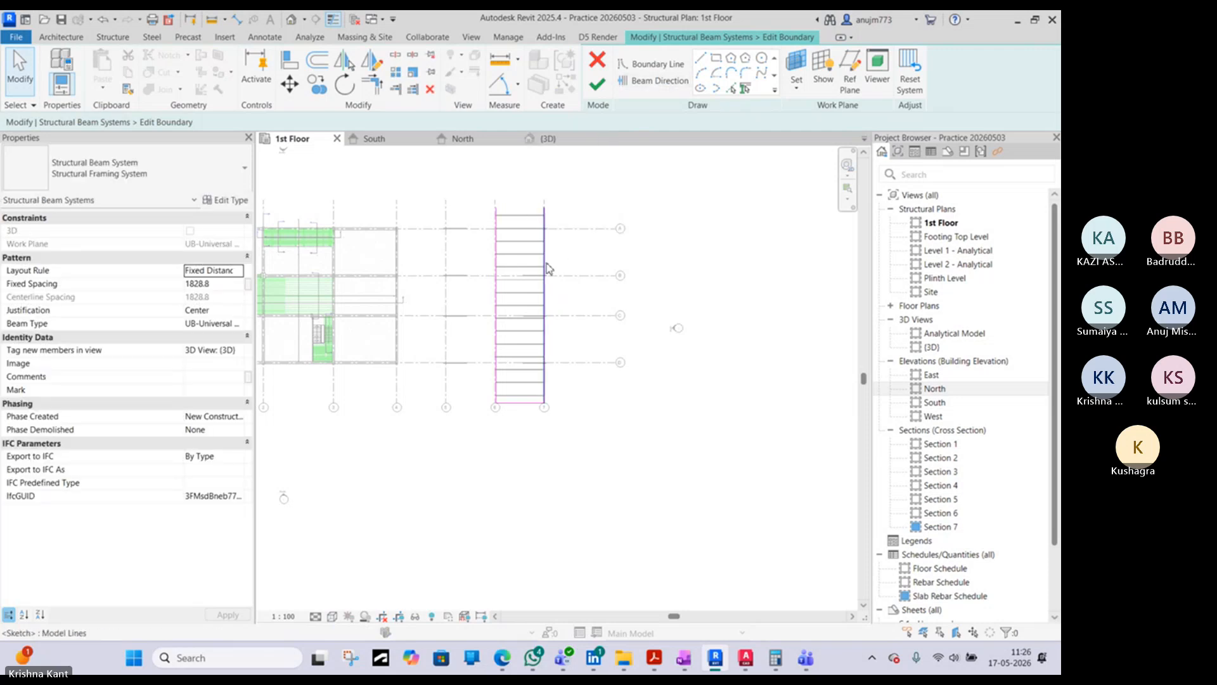
pyautogui.click(653, 80)
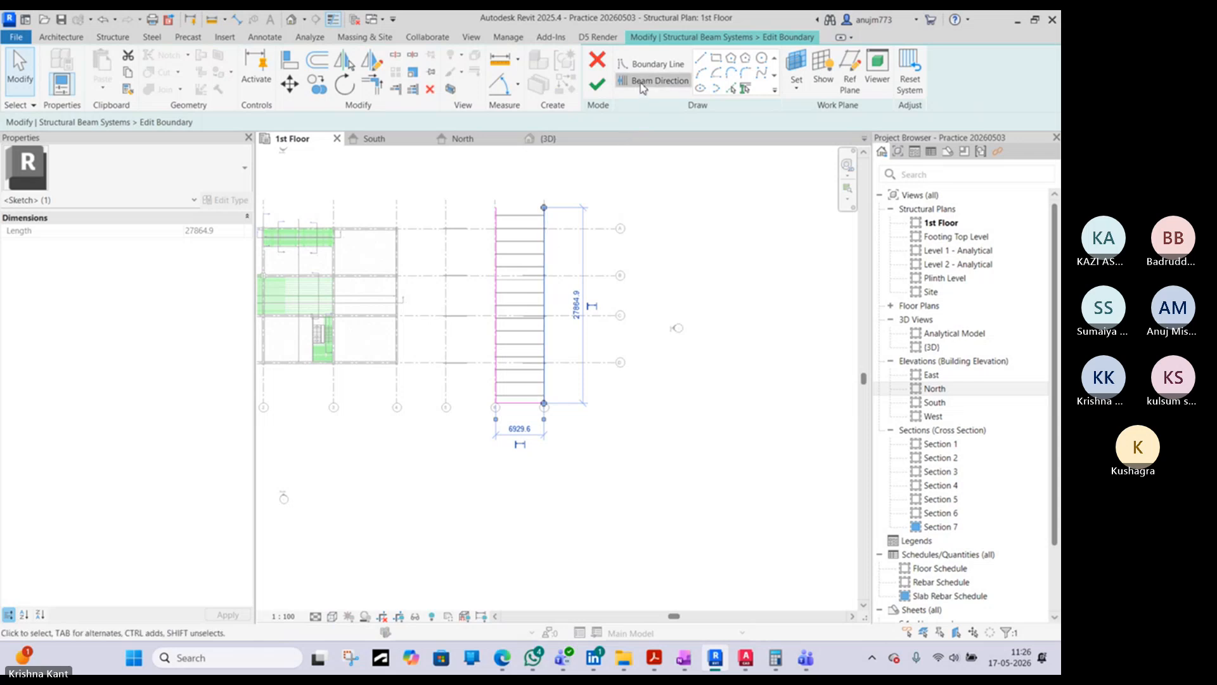
pyautogui.click(545, 265)
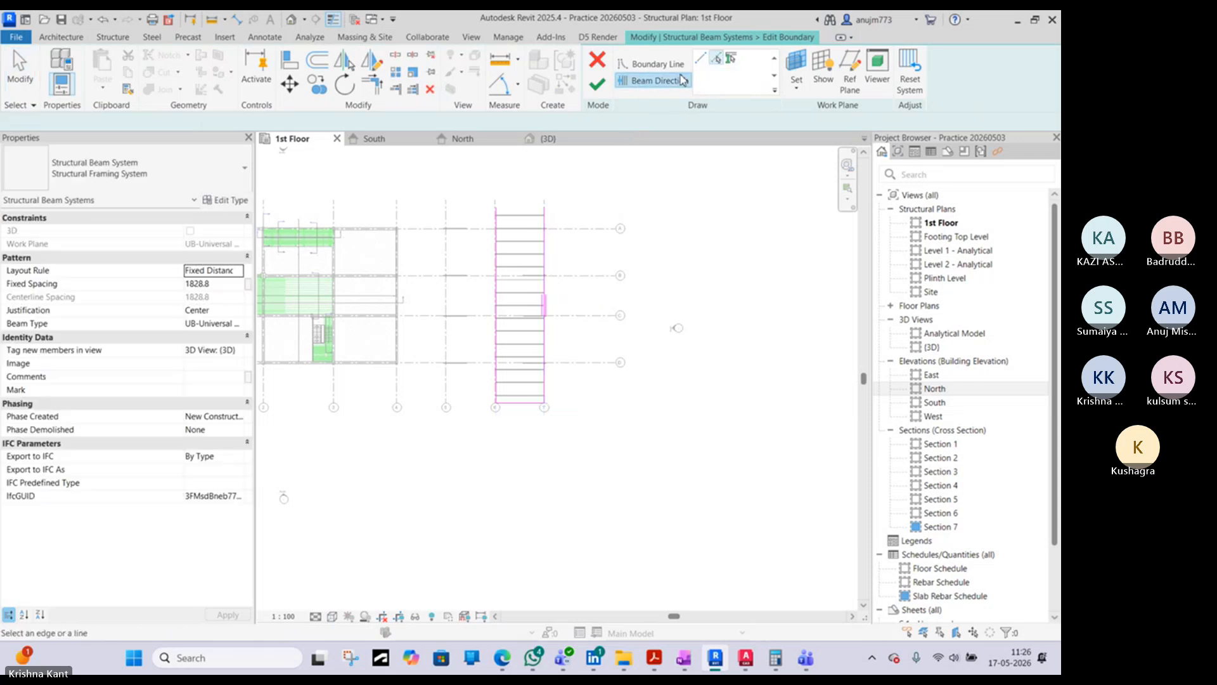
# - Draw a beam direction line from grid 7 to grid 6 along the boundary's end beyond grid A, and delete it
pyautogui.click(702, 58)
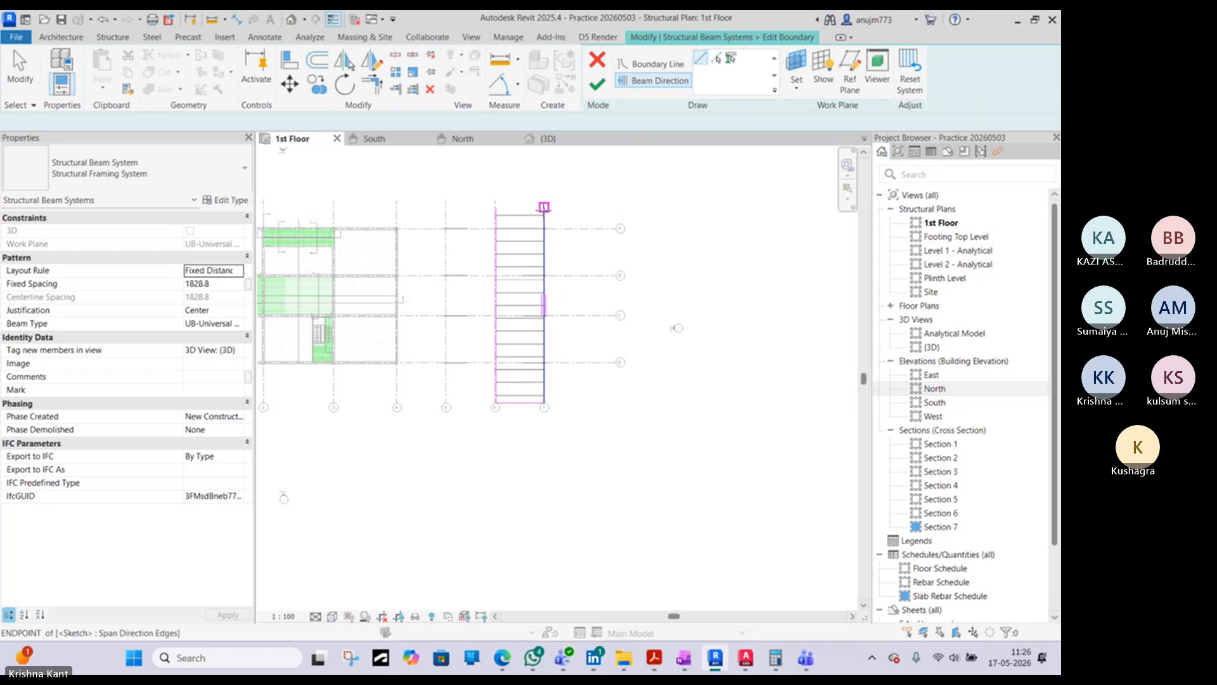
pyautogui.click(496, 208)
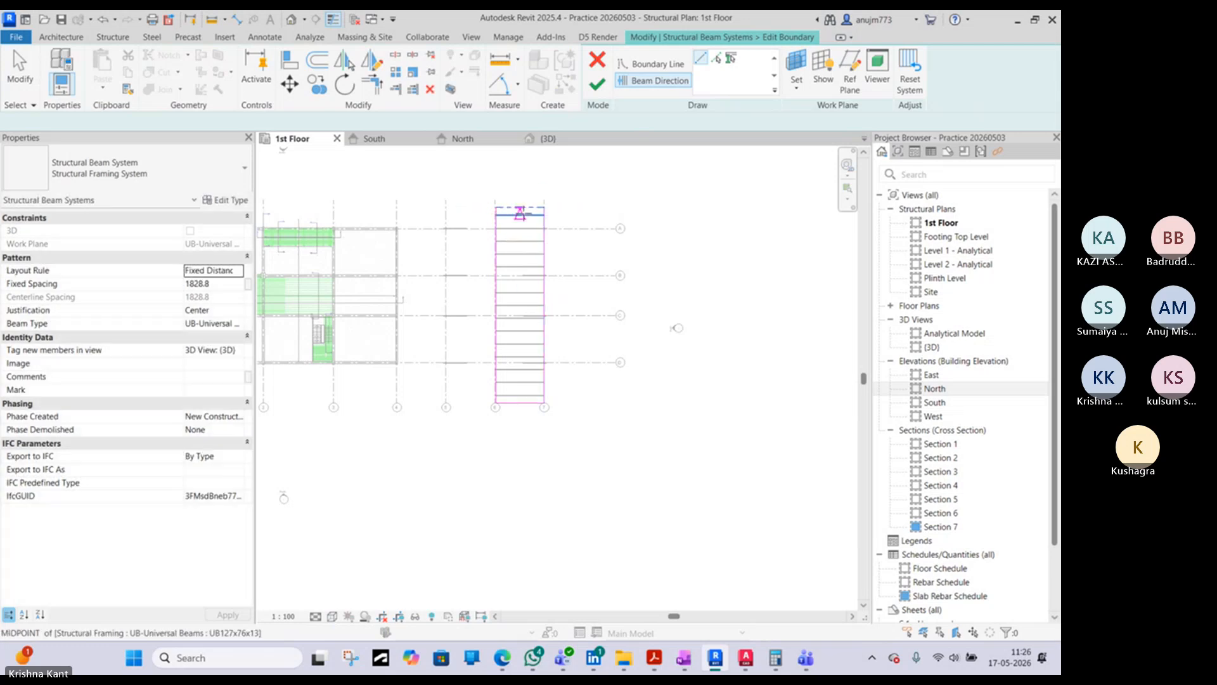
pyautogui.press('Escape')
pyautogui.scroll(3, 524, 209)
pyautogui.click(524, 209)
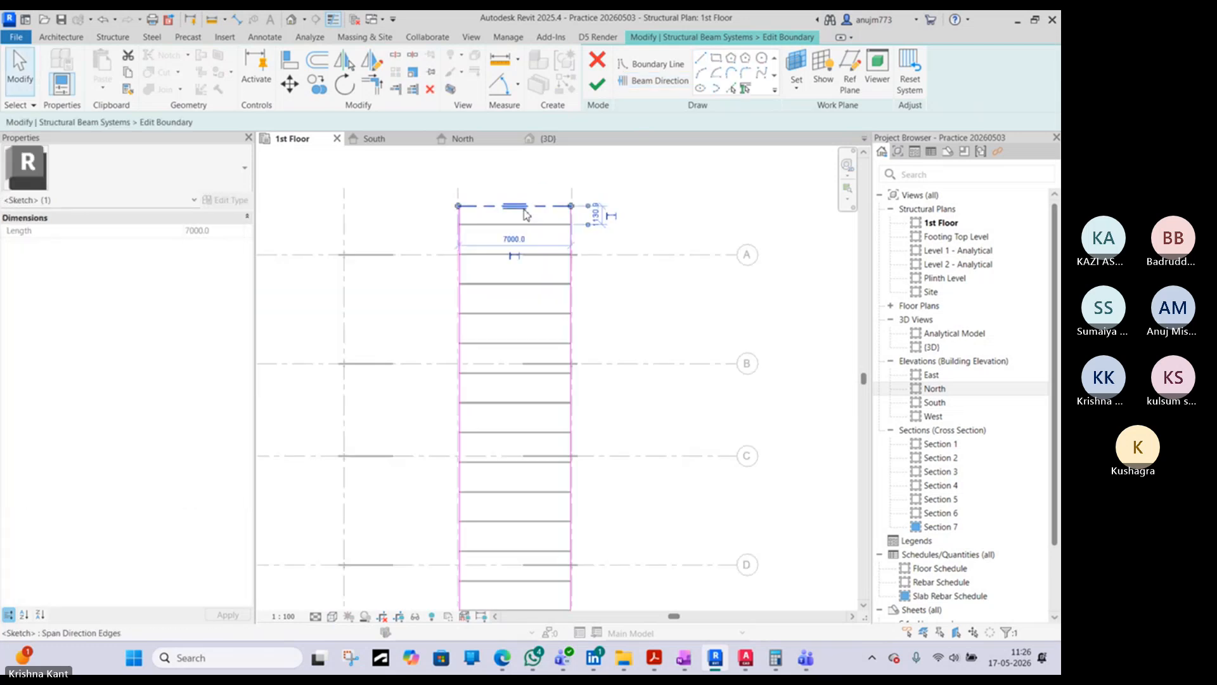
pyautogui.press('Delete')
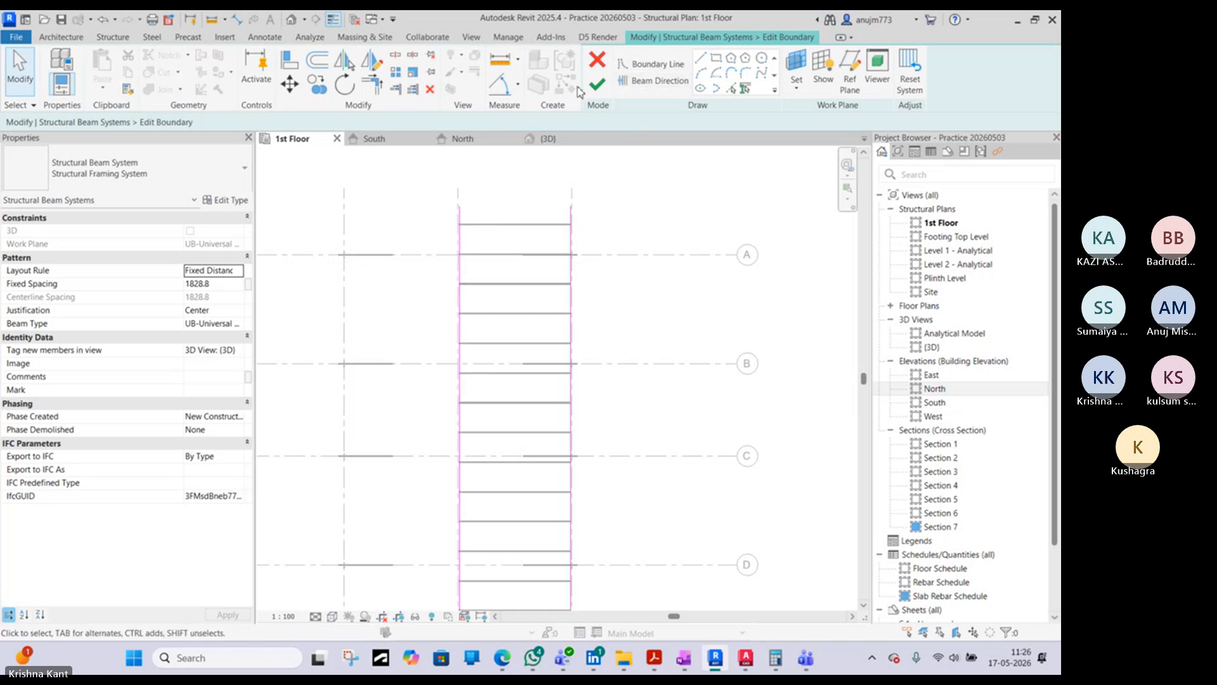
# - Close the boundary beyond grid A with a straight boundary line from the grid 6 edge to the grid 7 edge
pyautogui.click(661, 63)
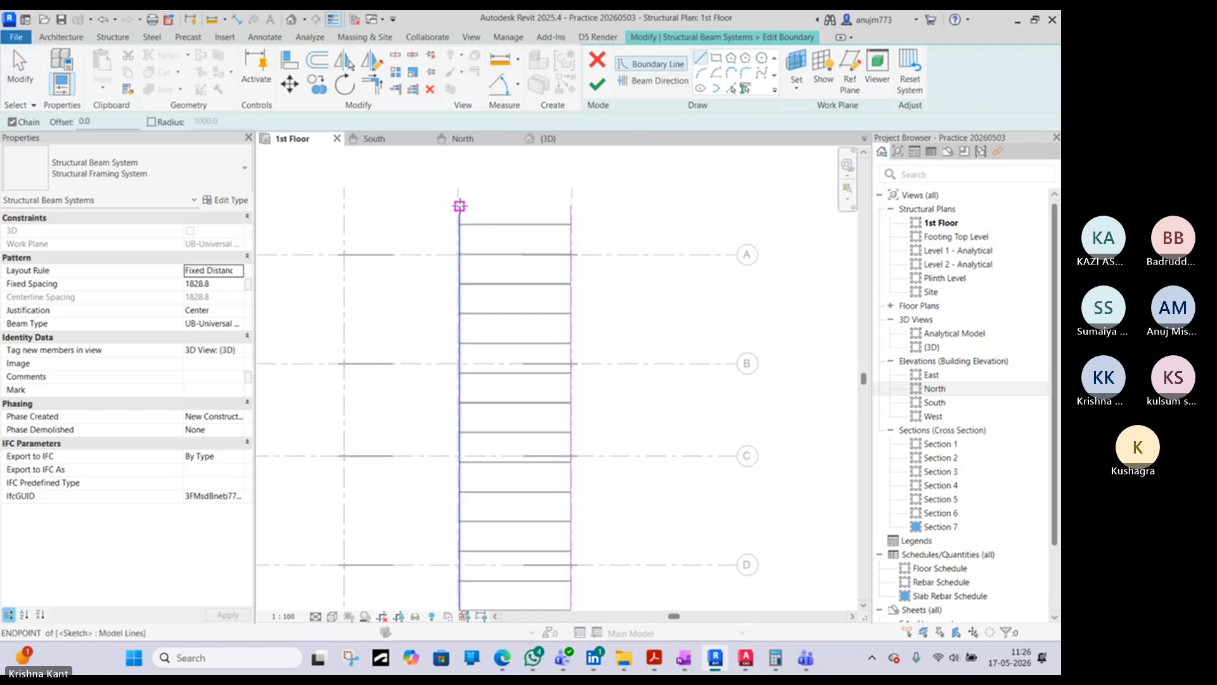
pyautogui.click(459, 206)
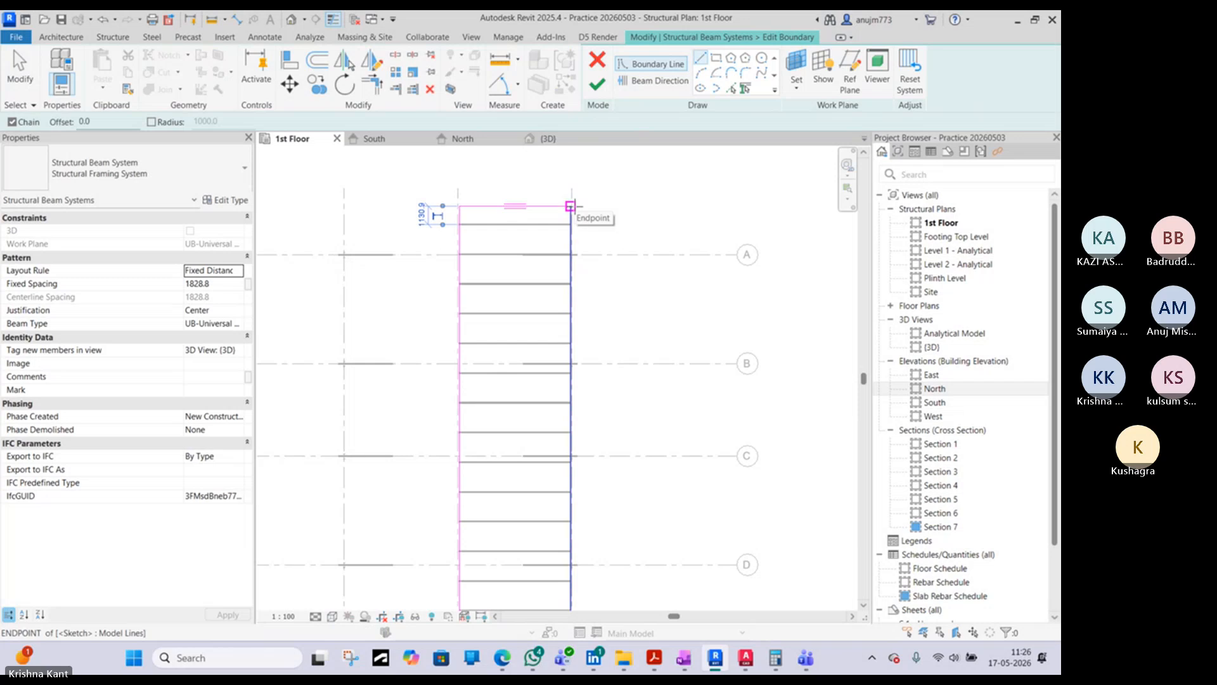
pyautogui.click(570, 206)
pyautogui.press('Escape')
pyautogui.press('Escape')
# - Assign the grid 7 boundary edge as the beam direction and finish editing the beam system
pyautogui.click(643, 88)
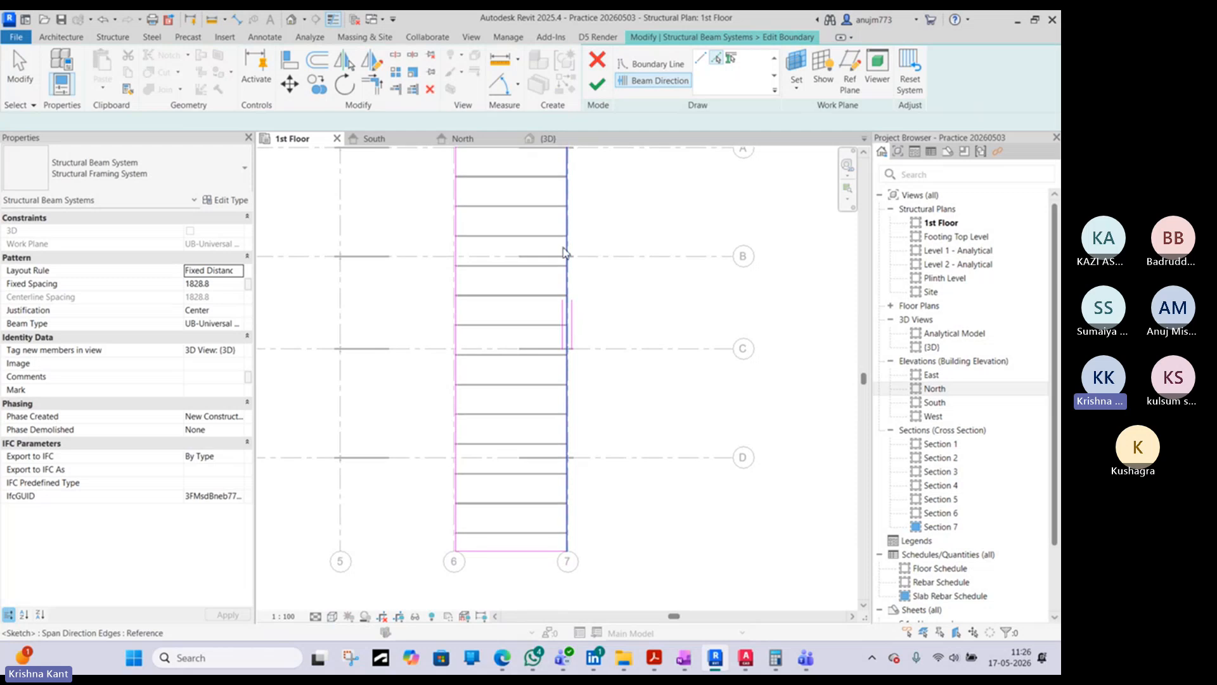
pyautogui.scroll(-3, 560, 317)
pyautogui.click(564, 331)
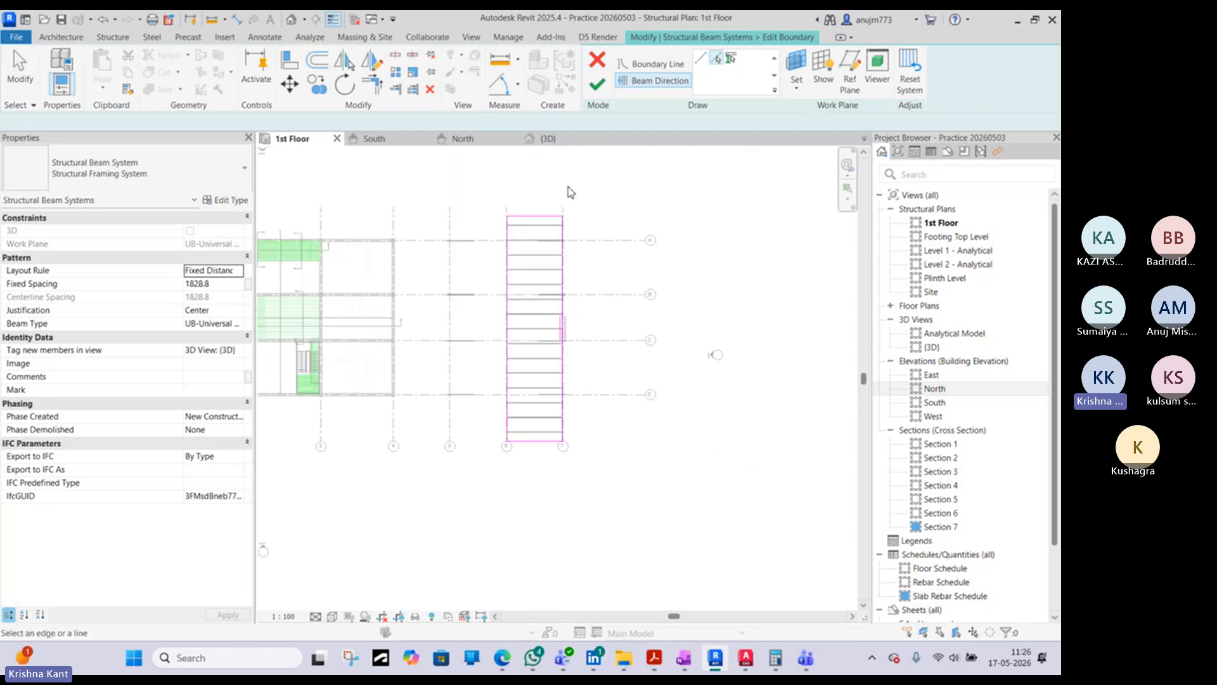
pyautogui.scroll(4, 568, 264)
pyautogui.press('Escape')
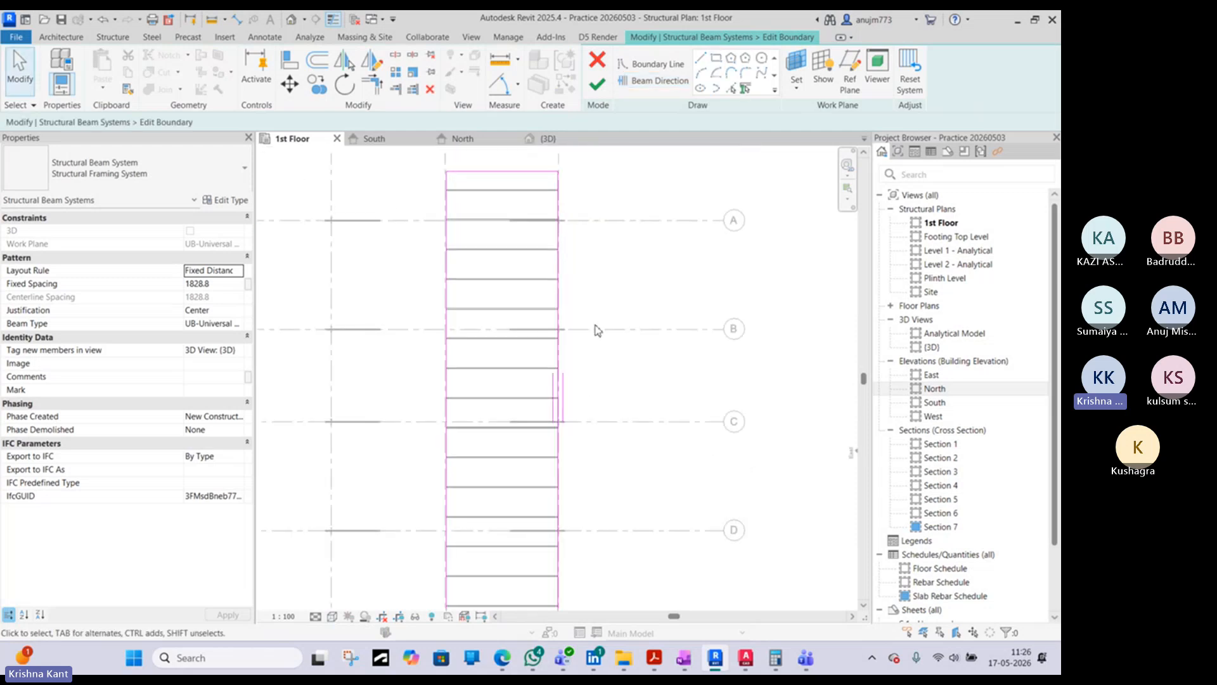
pyautogui.click(596, 86)
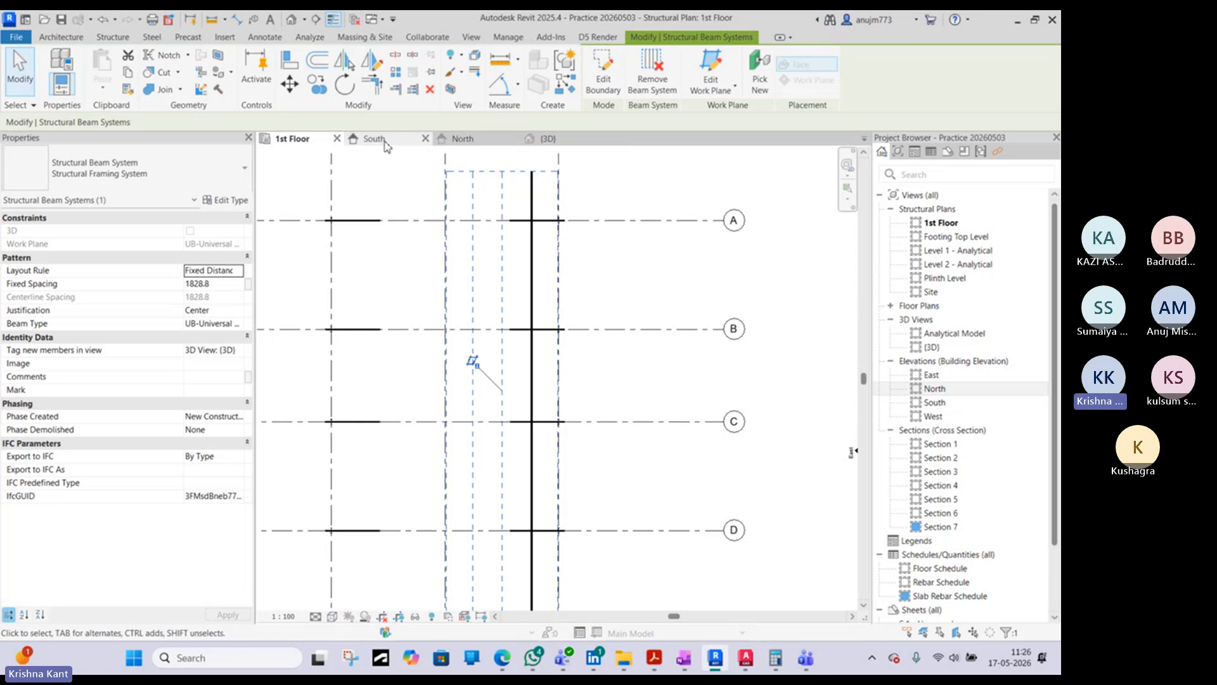
# - Inspect the purlins in the 3D view and compare how they sit on the rafter in the AutoCAD warehouse section
pyautogui.click(546, 138)
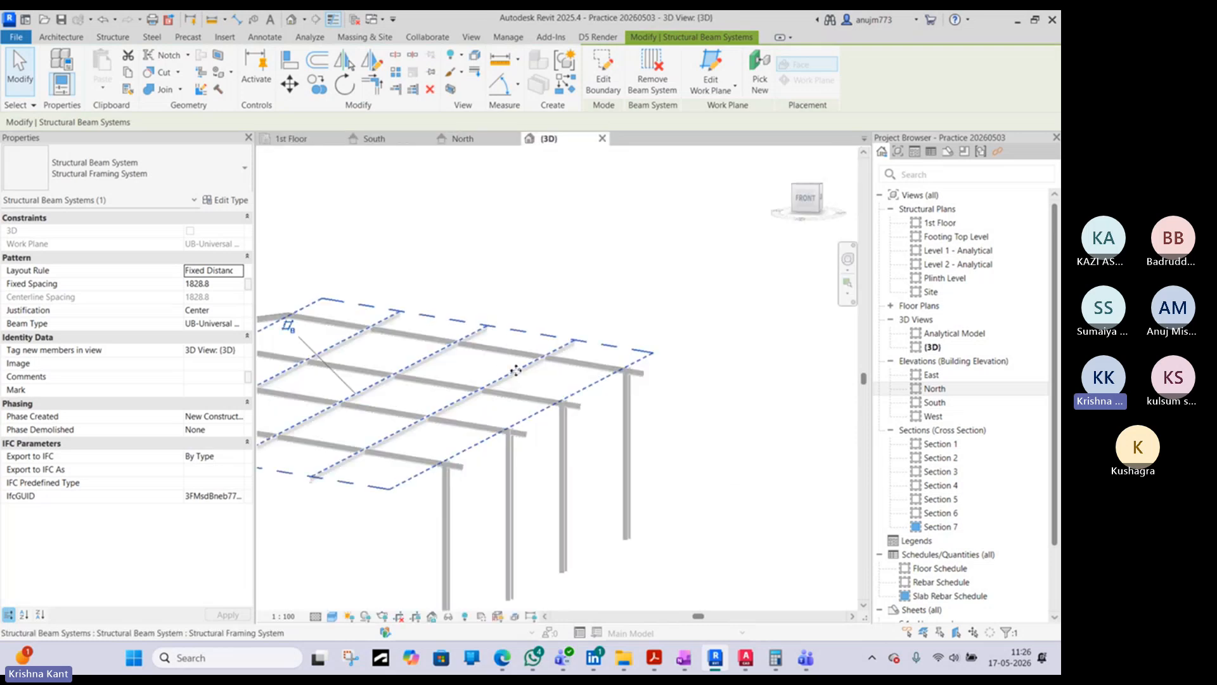
pyautogui.keyDown('shift'); pyautogui.moveTo(515, 370); pyautogui.dragTo(695, 412, button='middle'); pyautogui.keyUp('shift')
pyautogui.scroll(3, 595, 388)
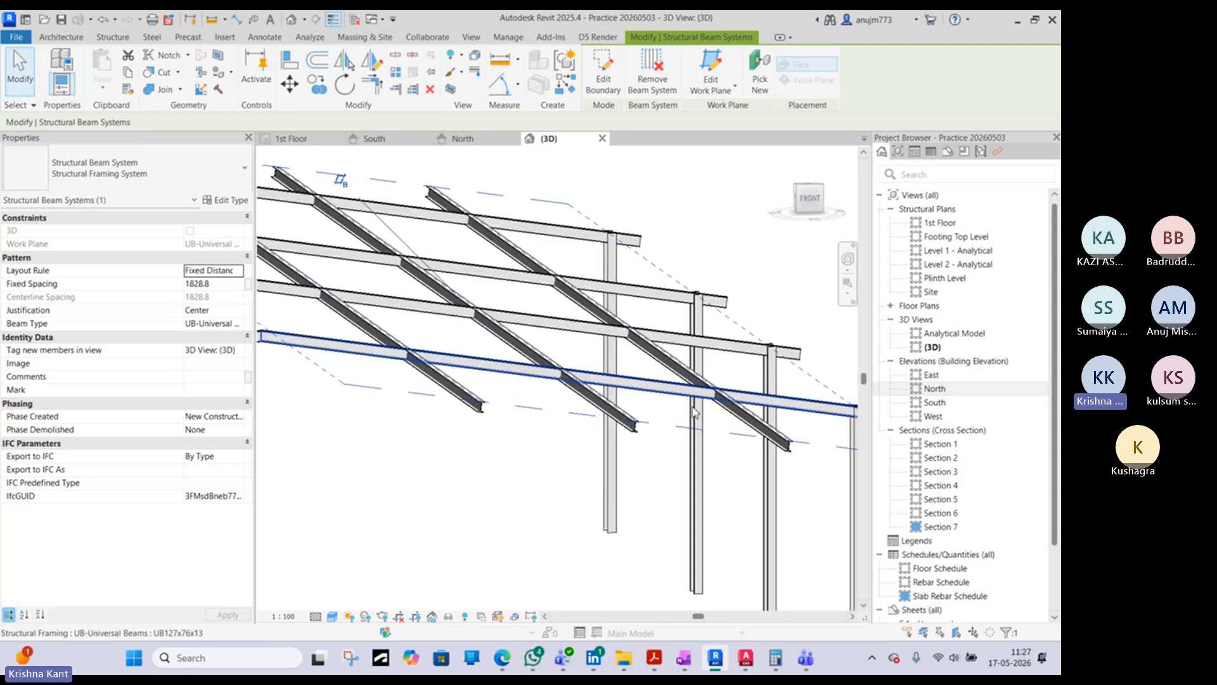
pyautogui.click(748, 653)
pyautogui.scroll(-8, 574, 244)
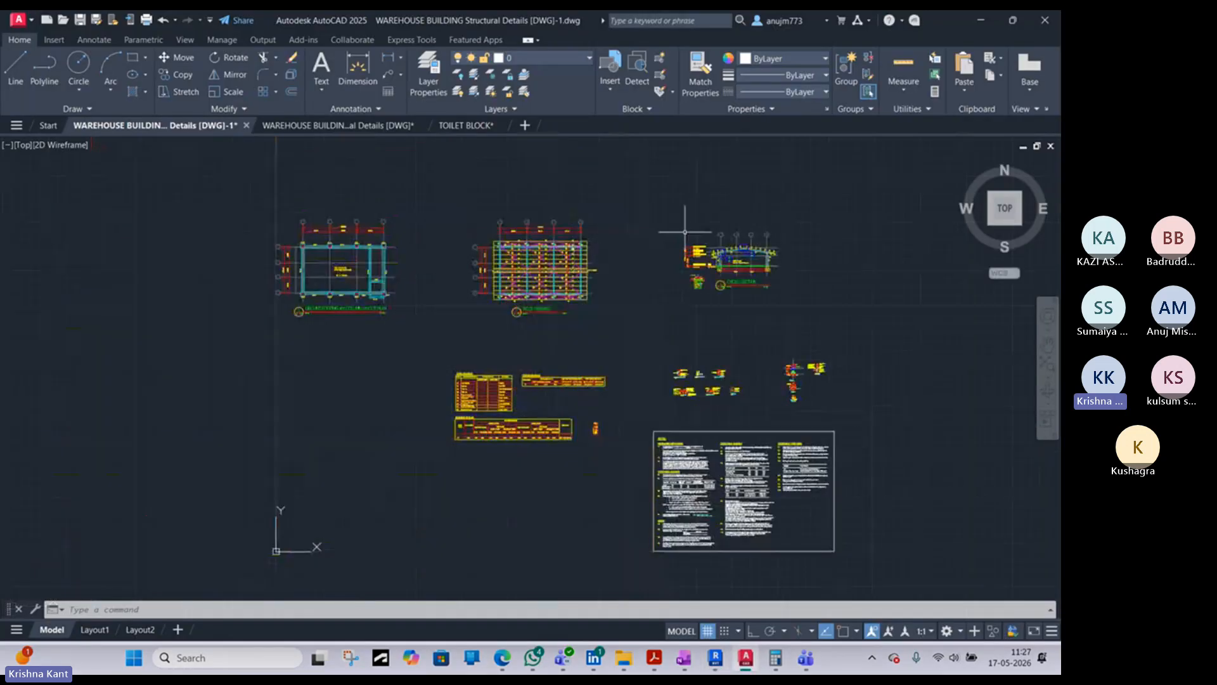
pyautogui.scroll(10, 742, 263)
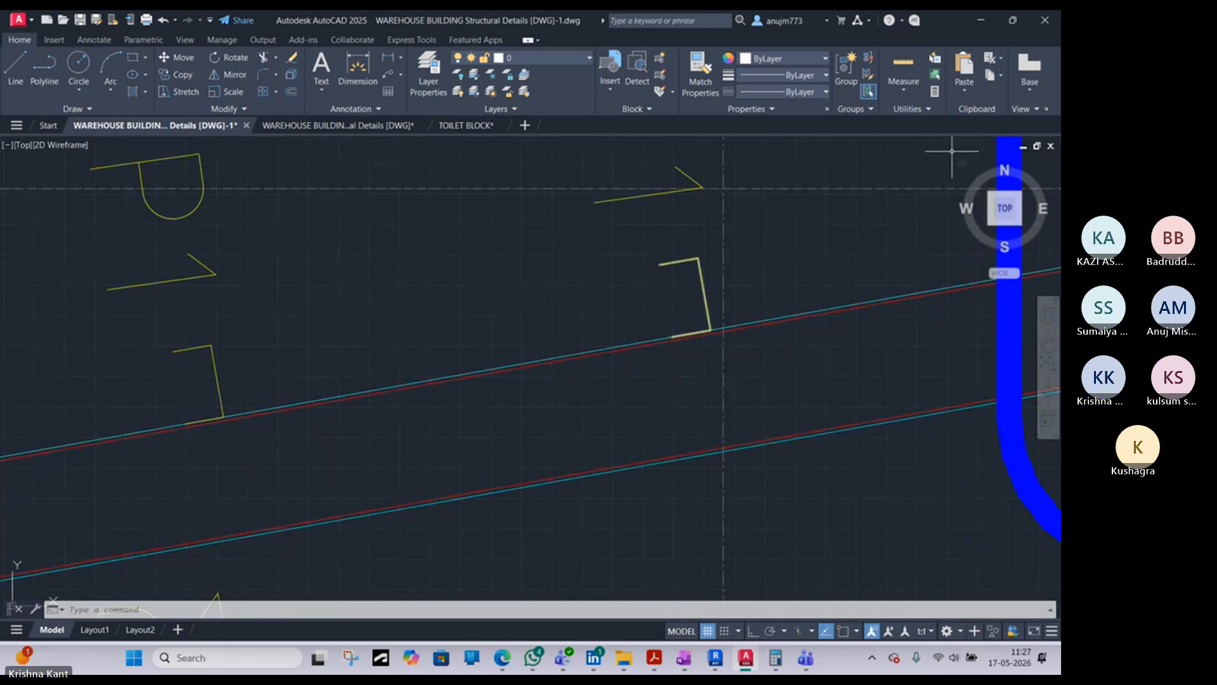
pyautogui.scroll(-8, 716, 320)
pyautogui.click(981, 20)
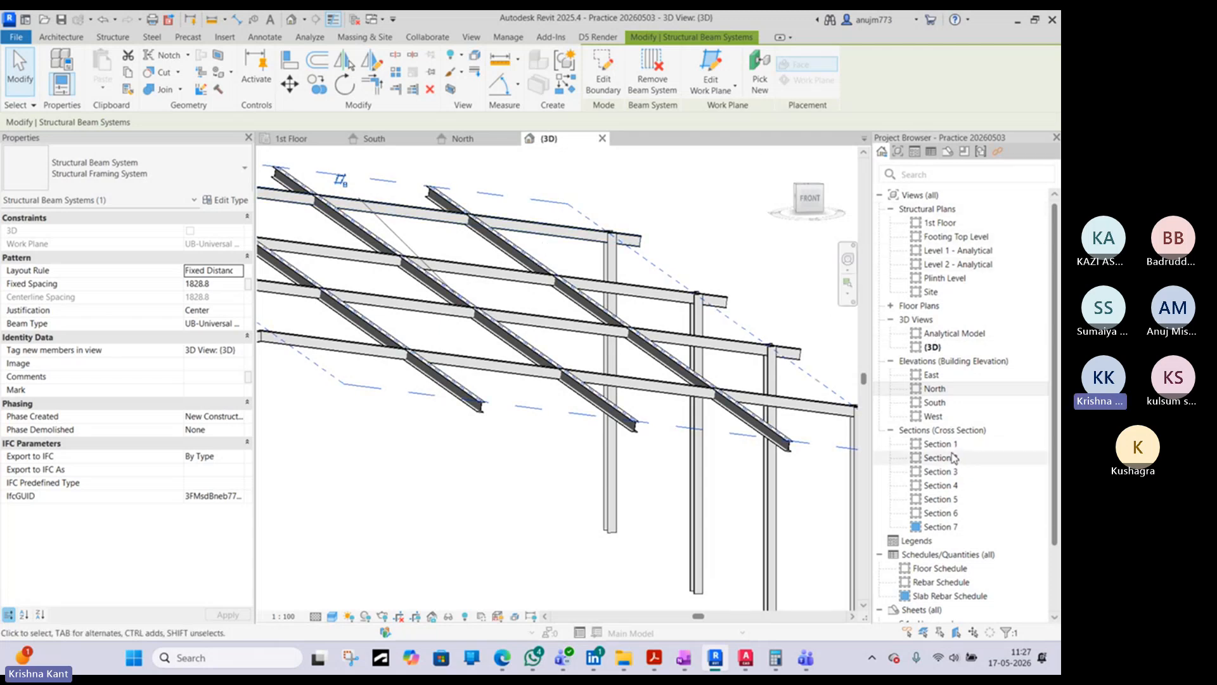
# - In the North elevation, move the purlin beam system up 127 mm perpendicular to the rafter slope, from purlin underside to purlin top
pyautogui.click(461, 139)
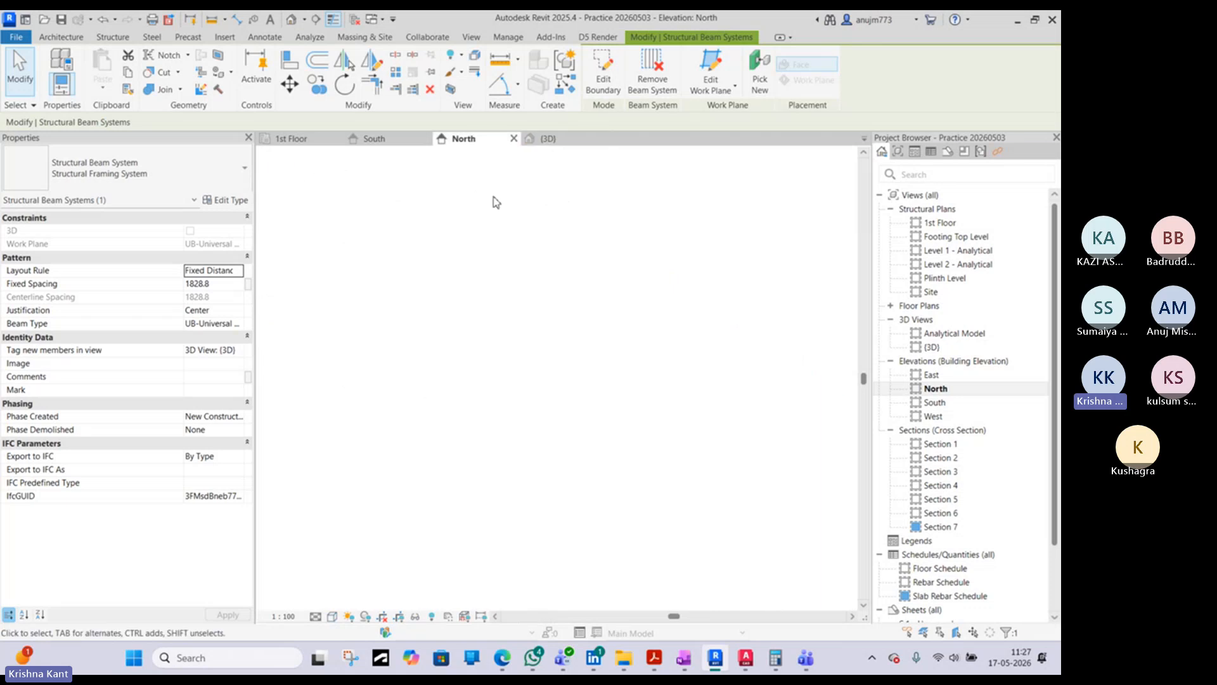
pyautogui.scroll(6, 444, 257)
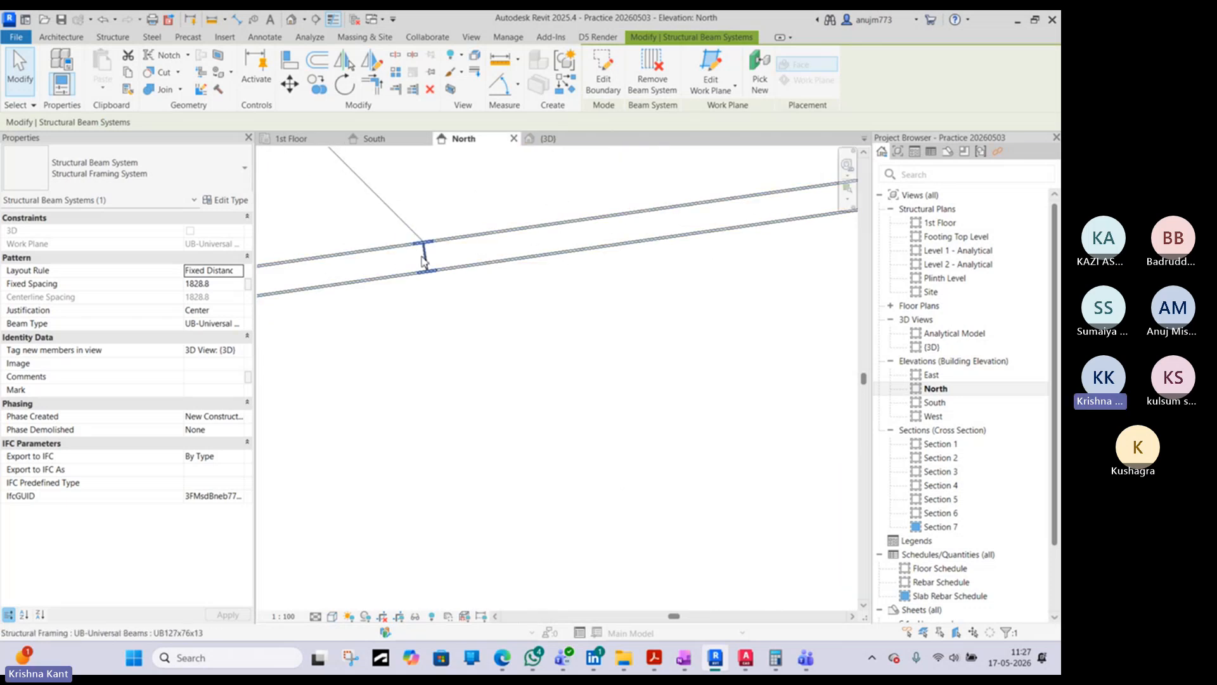
pyautogui.moveTo(423, 258); pyautogui.dragTo(494, 250, button='middle')
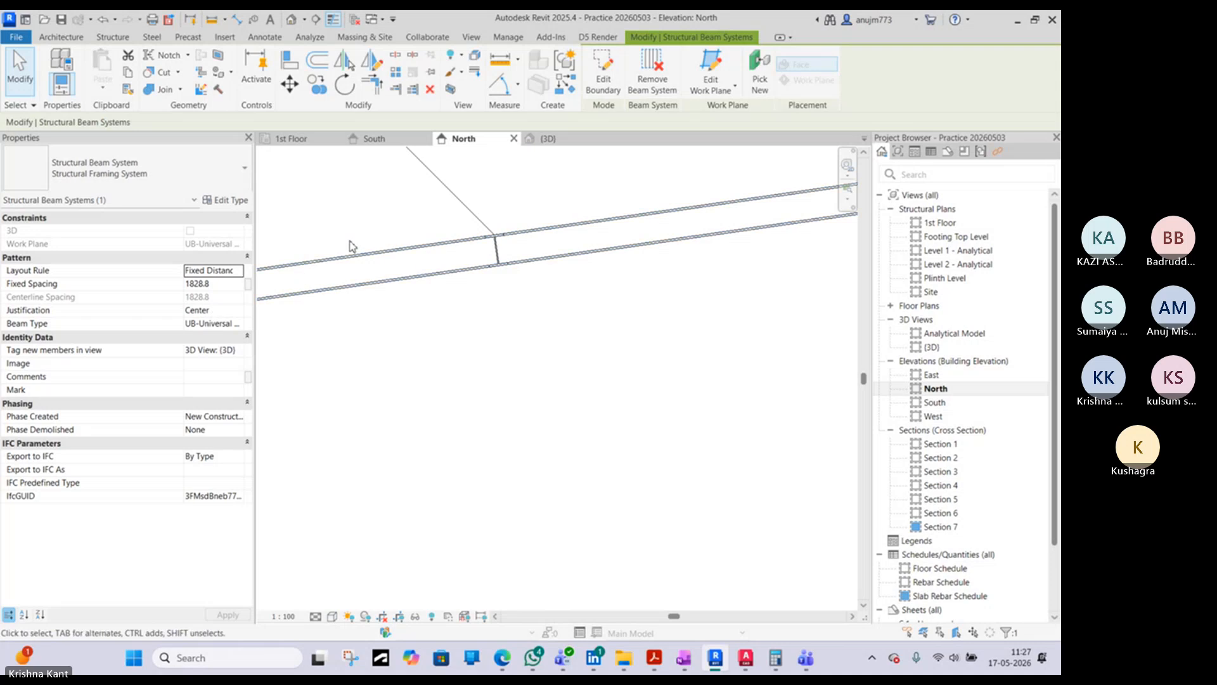
pyautogui.click(290, 85)
pyautogui.click(457, 300)
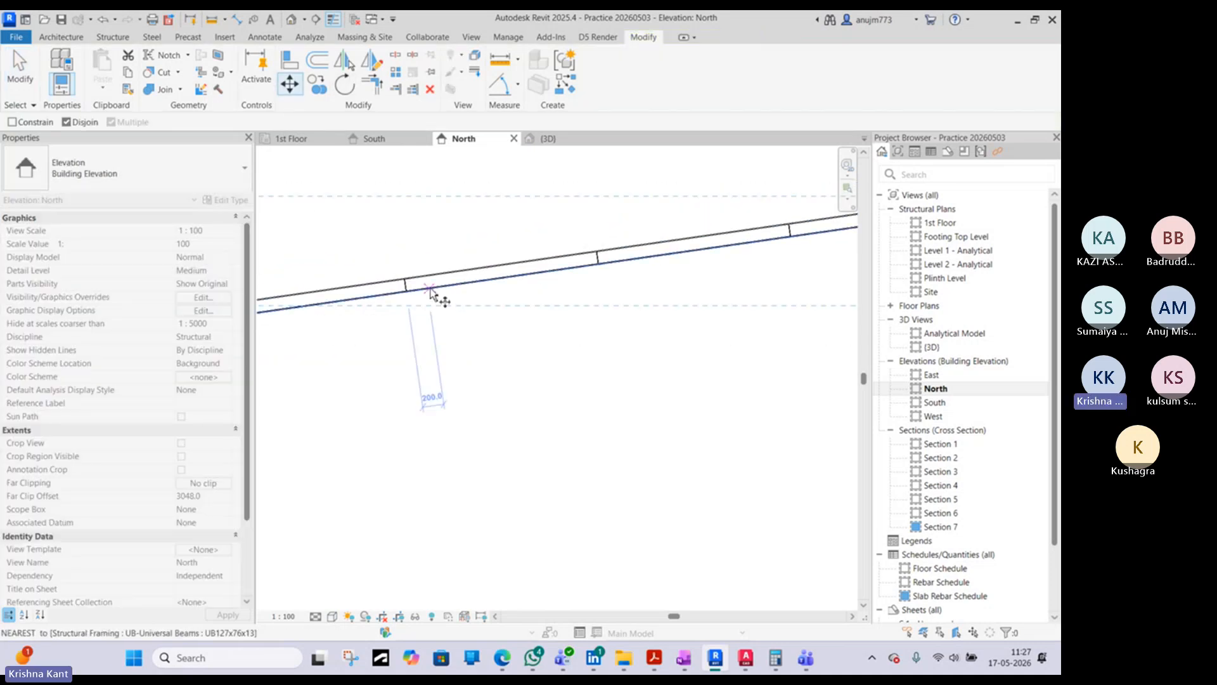
pyautogui.scroll(10, 411, 291)
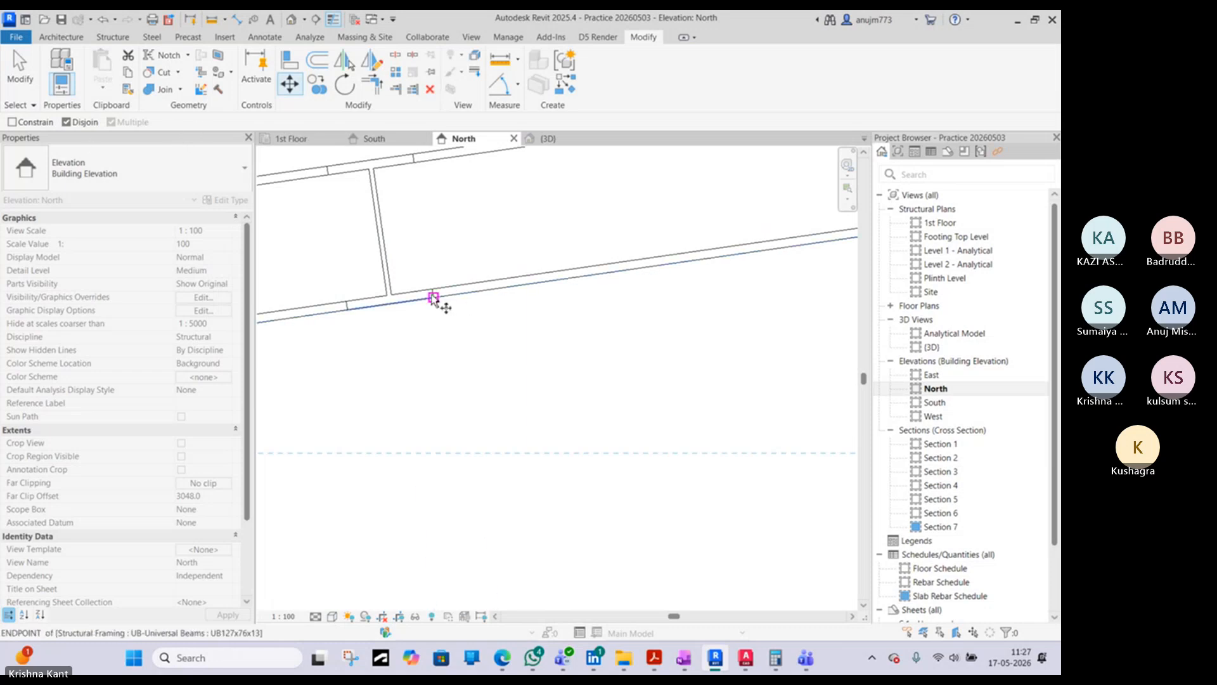
pyautogui.click(434, 298)
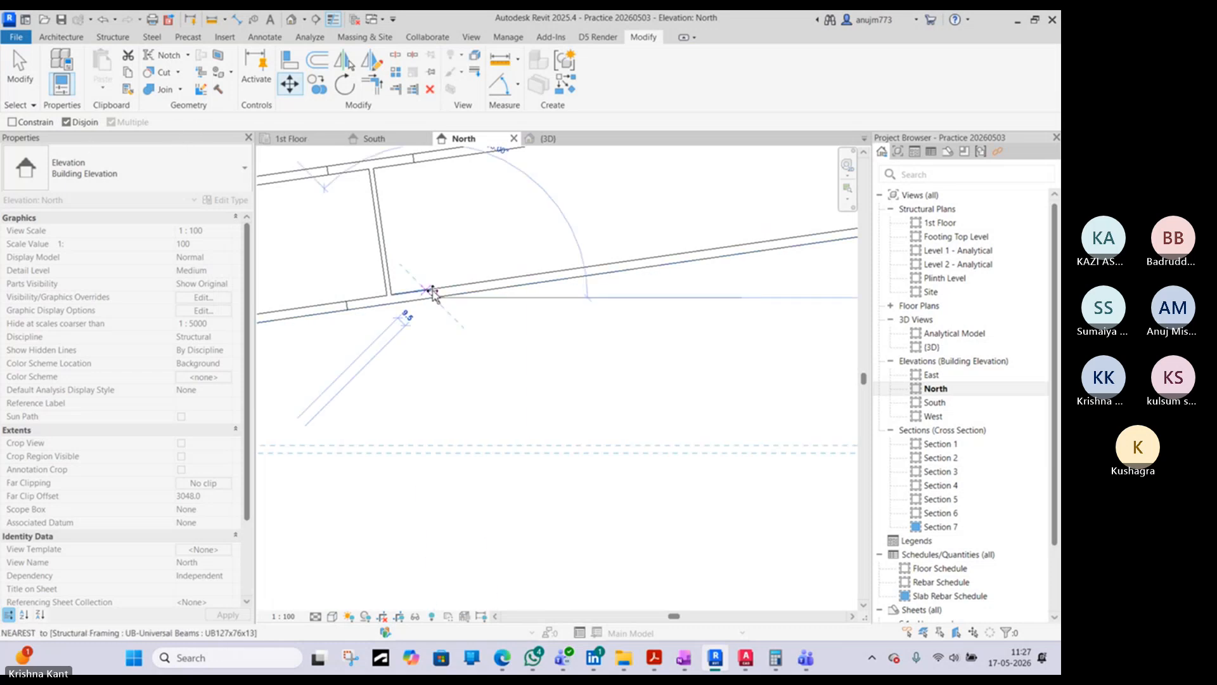
pyautogui.click(412, 158)
pyautogui.moveTo(410, 155); pyautogui.dragTo(451, 285, button='middle')
pyautogui.scroll(-6, 452, 285)
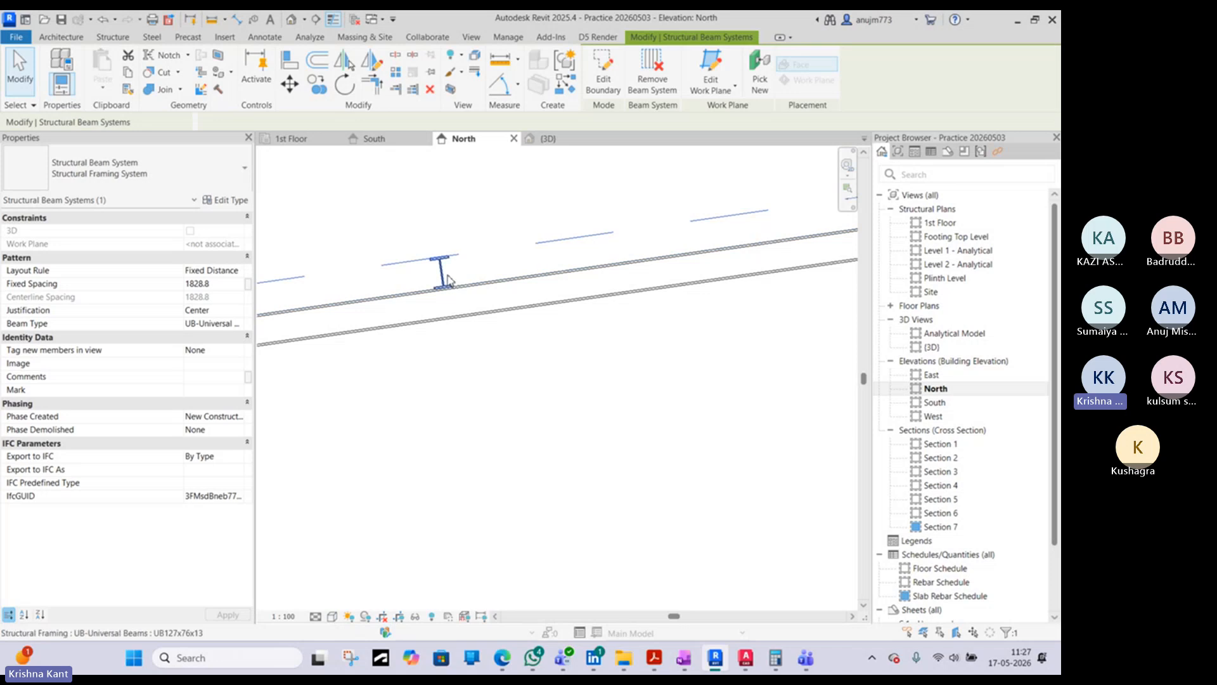
pyautogui.scroll(-4, 442, 274)
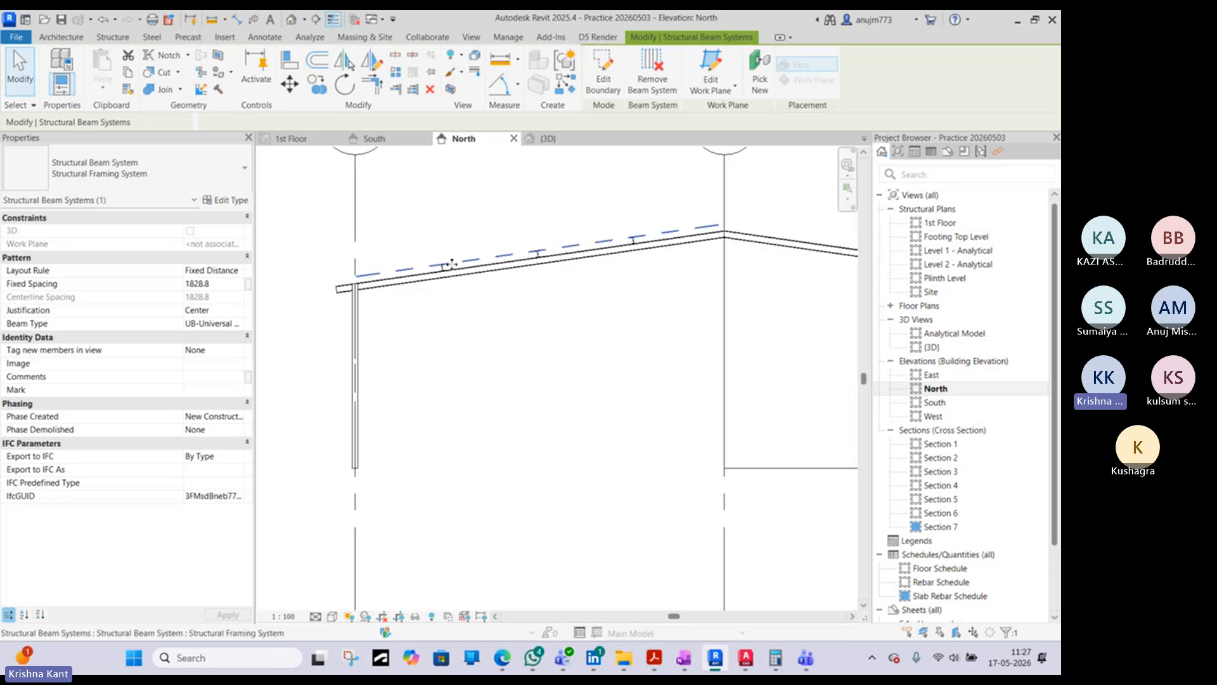
pyautogui.scroll(2, 685, 227)
pyautogui.press('Escape')
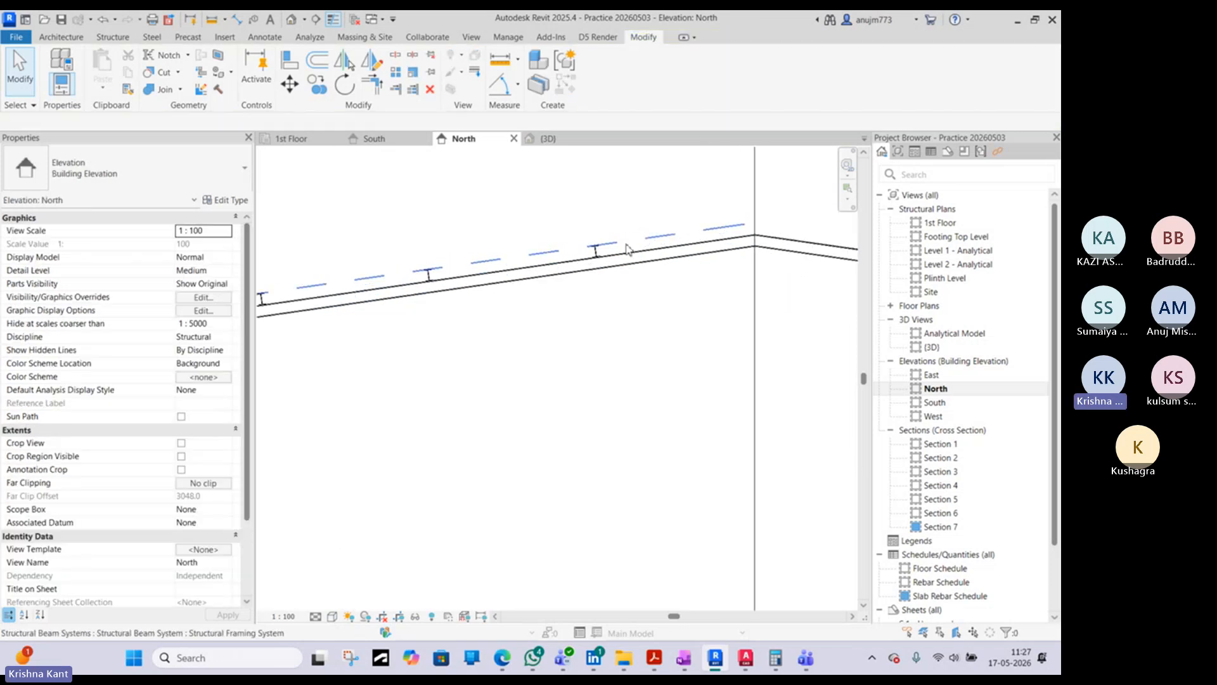
# - Select the moved beam system and check the purlin arrangement along the rafter in the AutoCAD warehouse section
pyautogui.click(621, 247)
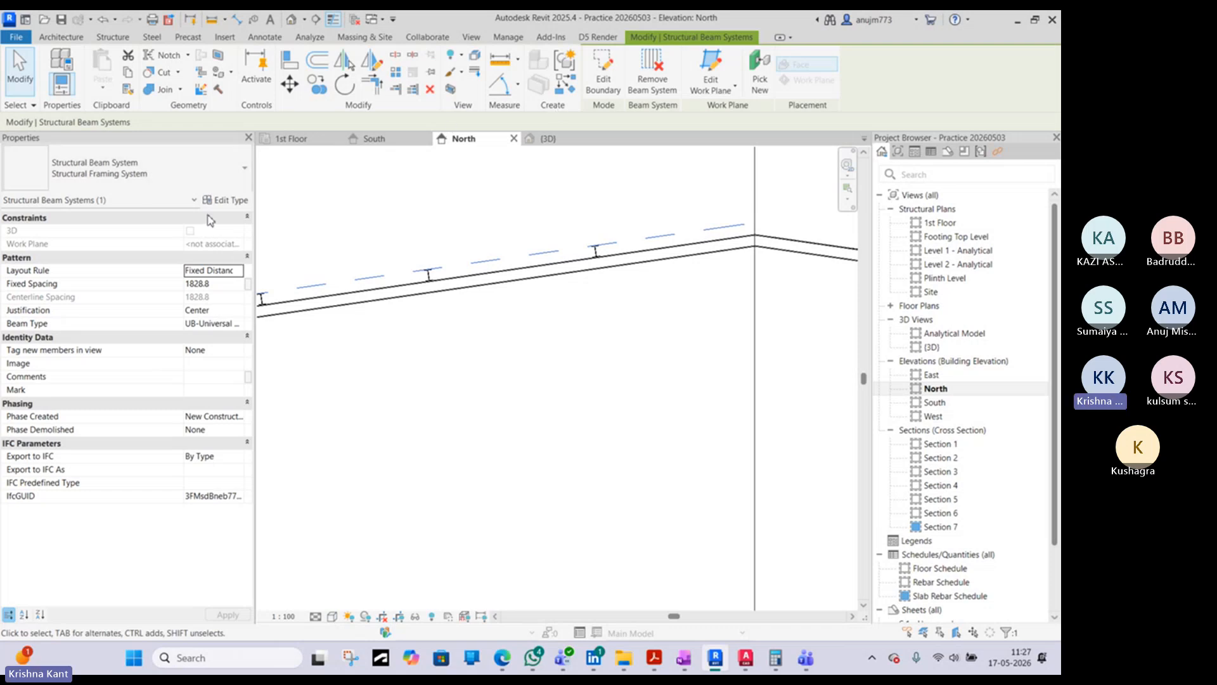
pyautogui.click(225, 285)
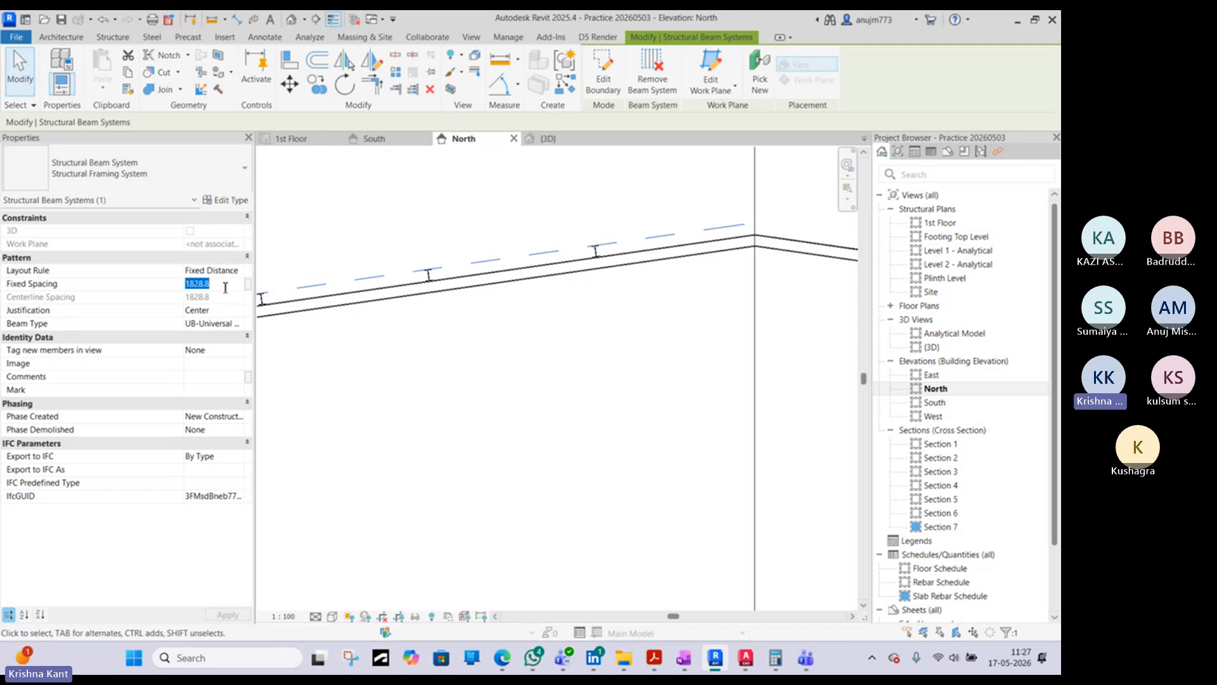
pyautogui.click(745, 657)
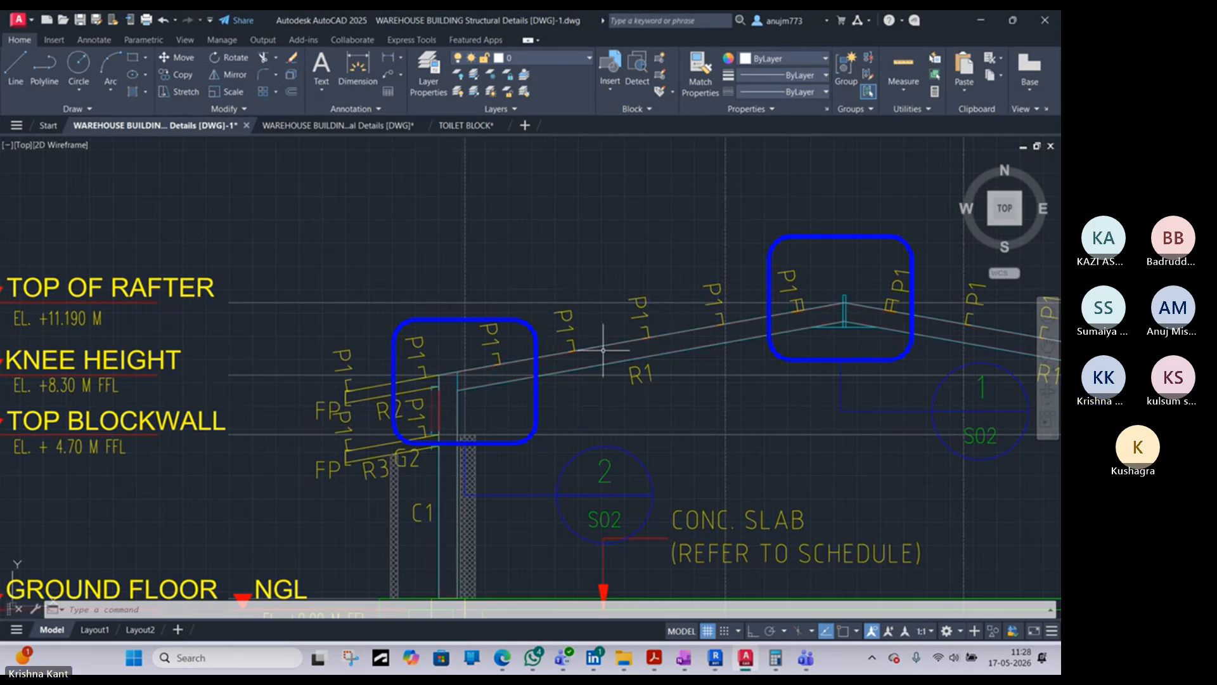
pyautogui.scroll(-2, 606, 348)
pyautogui.moveTo(777, 328); pyautogui.dragTo(596, 296, button='middle')
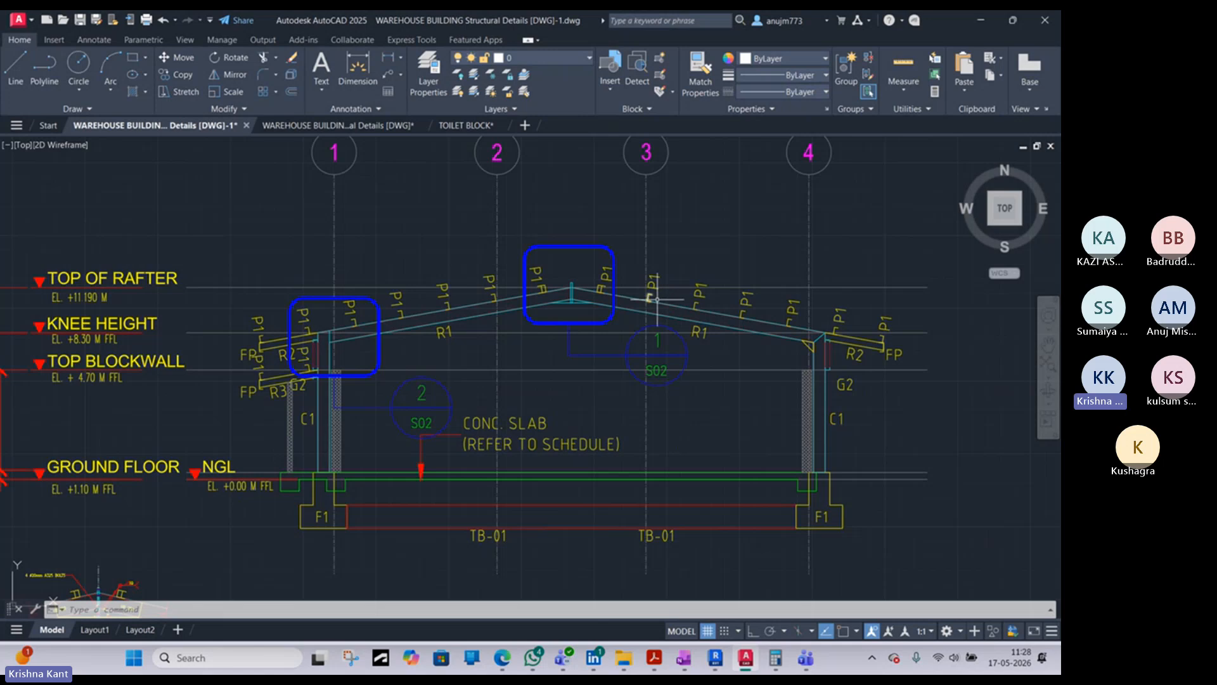
pyautogui.click(981, 21)
pyautogui.scroll(-3, 545, 256)
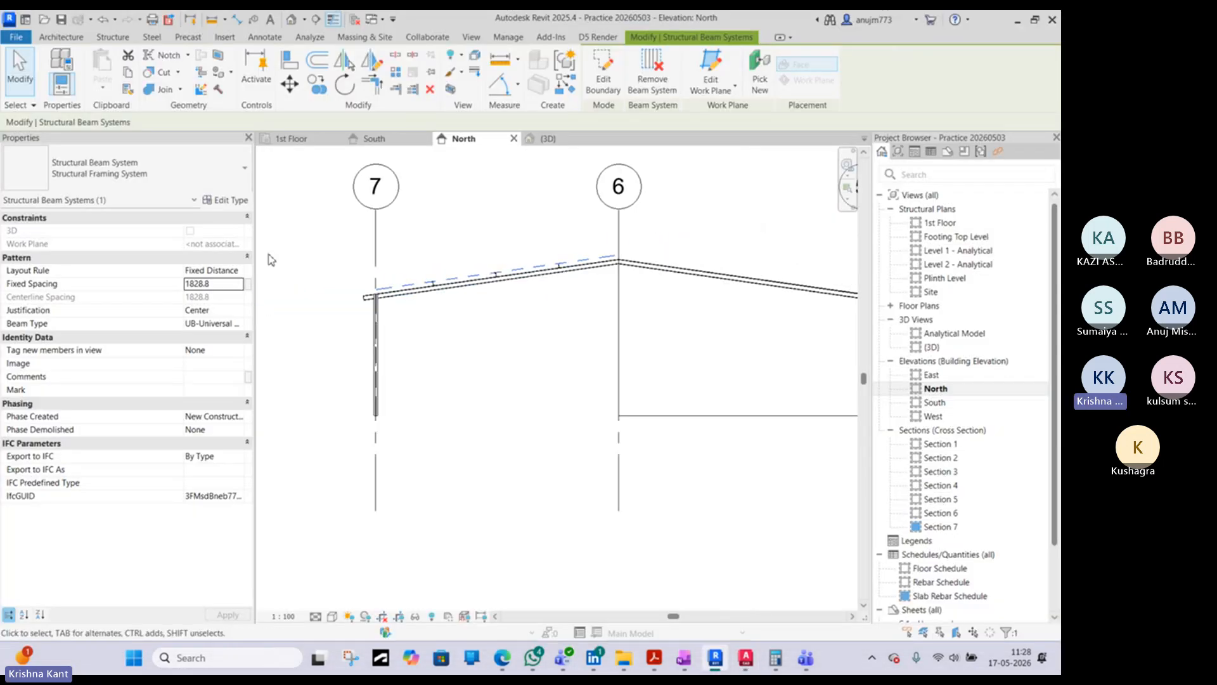
# - Change the beam system's layout rule to Fixed Number with 7 lines
pyautogui.click(239, 272)
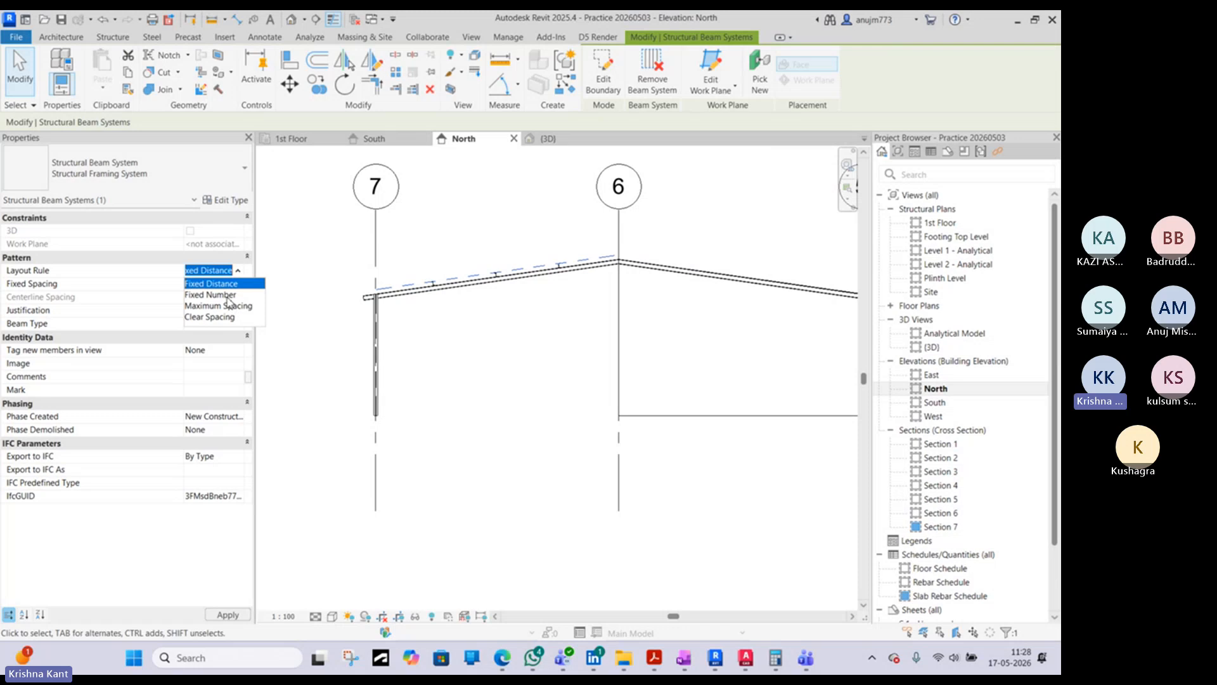
pyautogui.click(225, 294)
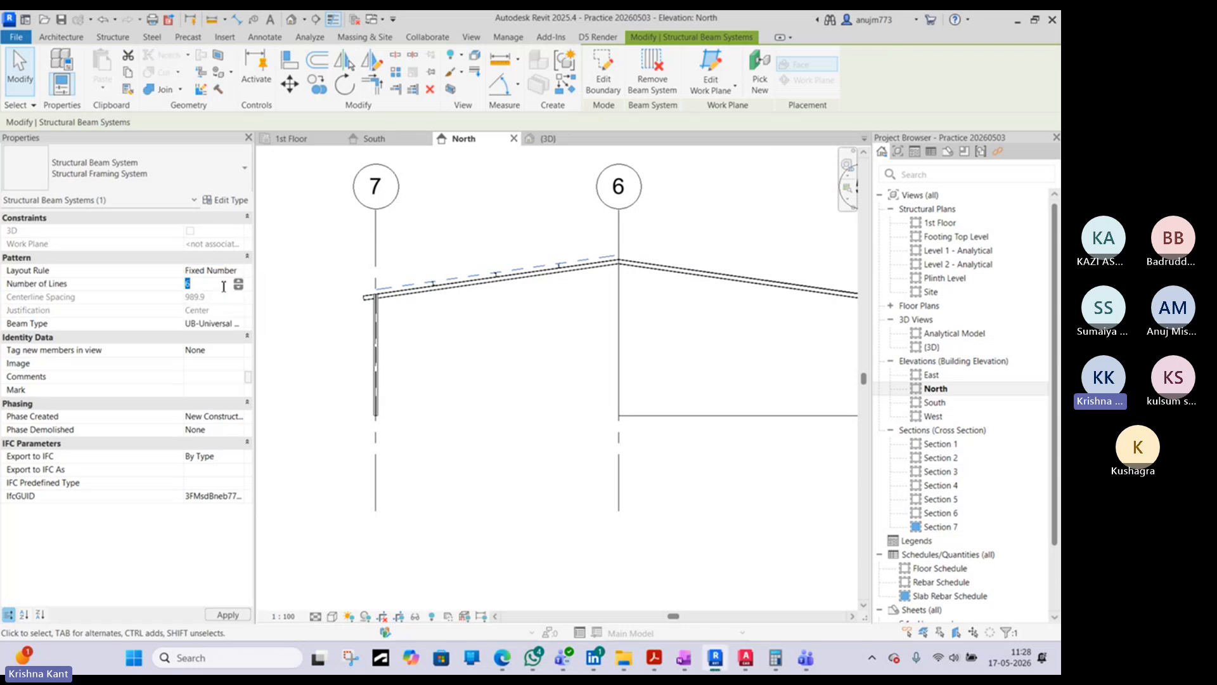
pyautogui.write('7')
pyautogui.scroll(3, 450, 282)
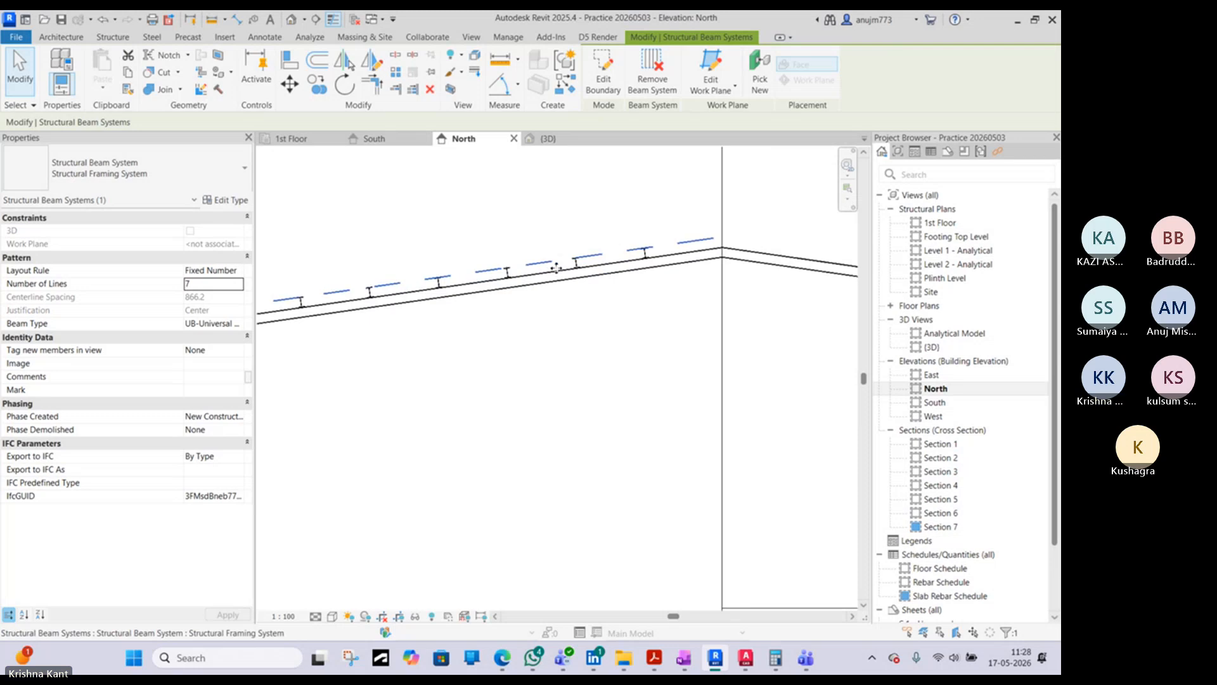
pyautogui.scroll(-2, 603, 258)
pyautogui.moveTo(321, 284); pyautogui.dragTo(548, 241, button='middle')
pyautogui.scroll(-1, 548, 241)
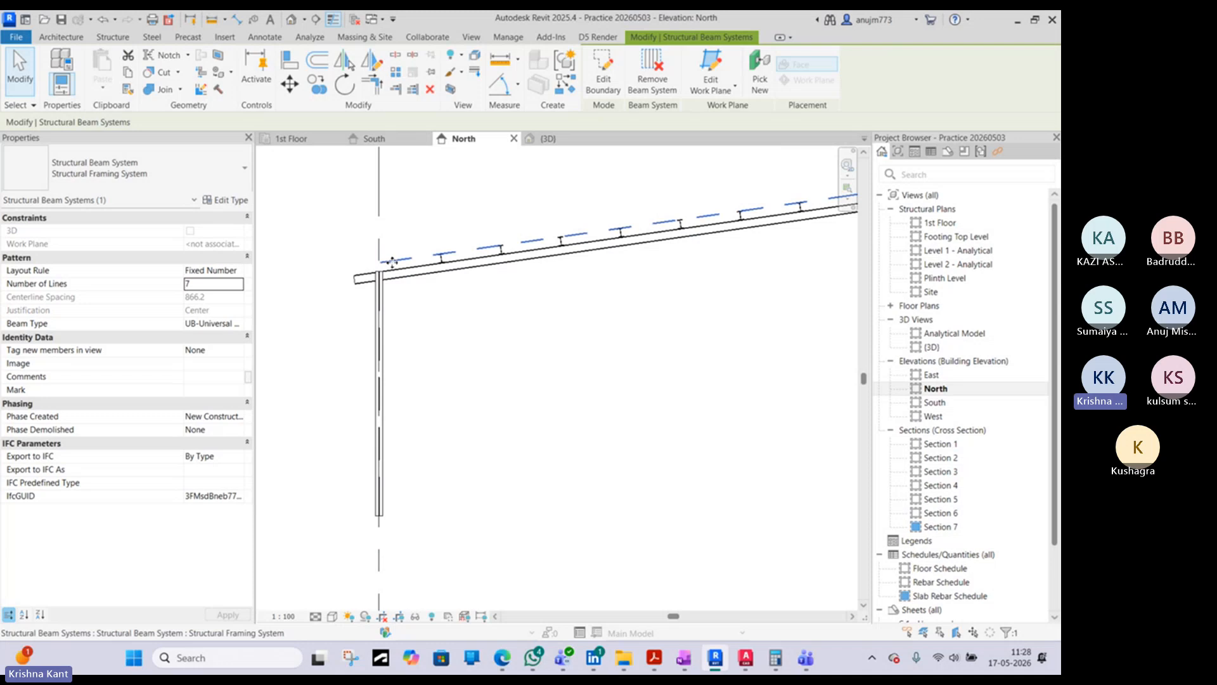
# - Compare the available beam types and a purlin's current family type with the P1 purlin profile in the AutoCAD section
pyautogui.click(237, 327)
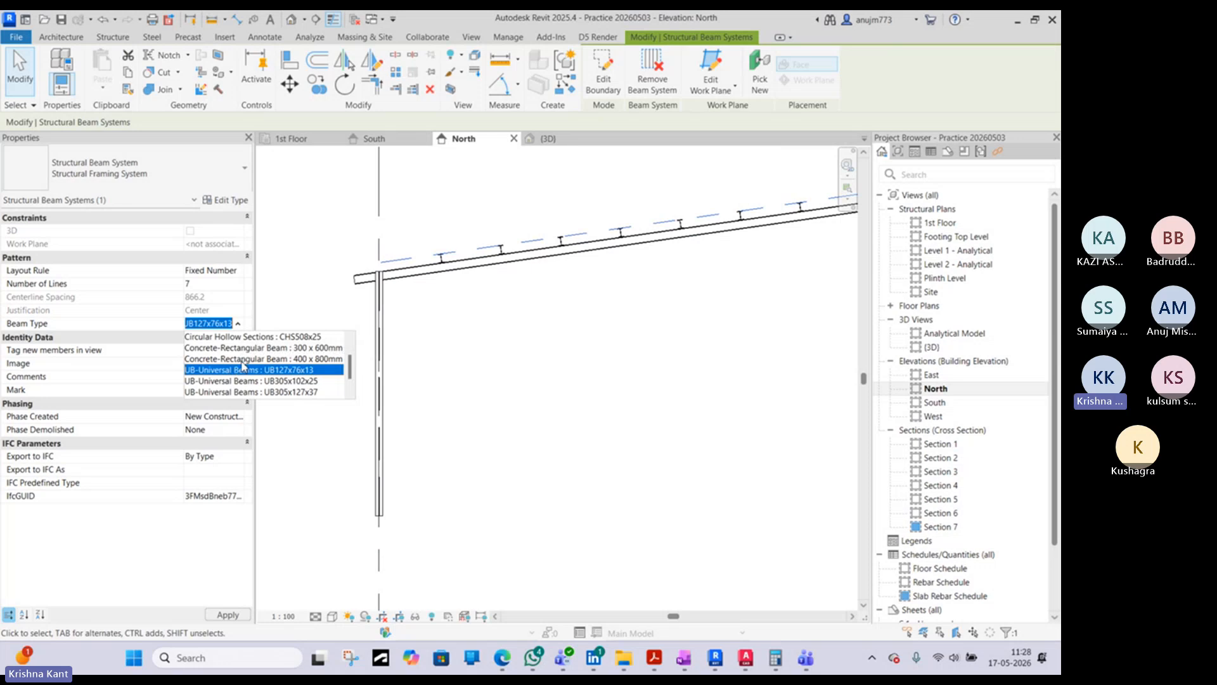
pyautogui.click(746, 658)
pyautogui.scroll(5, 474, 297)
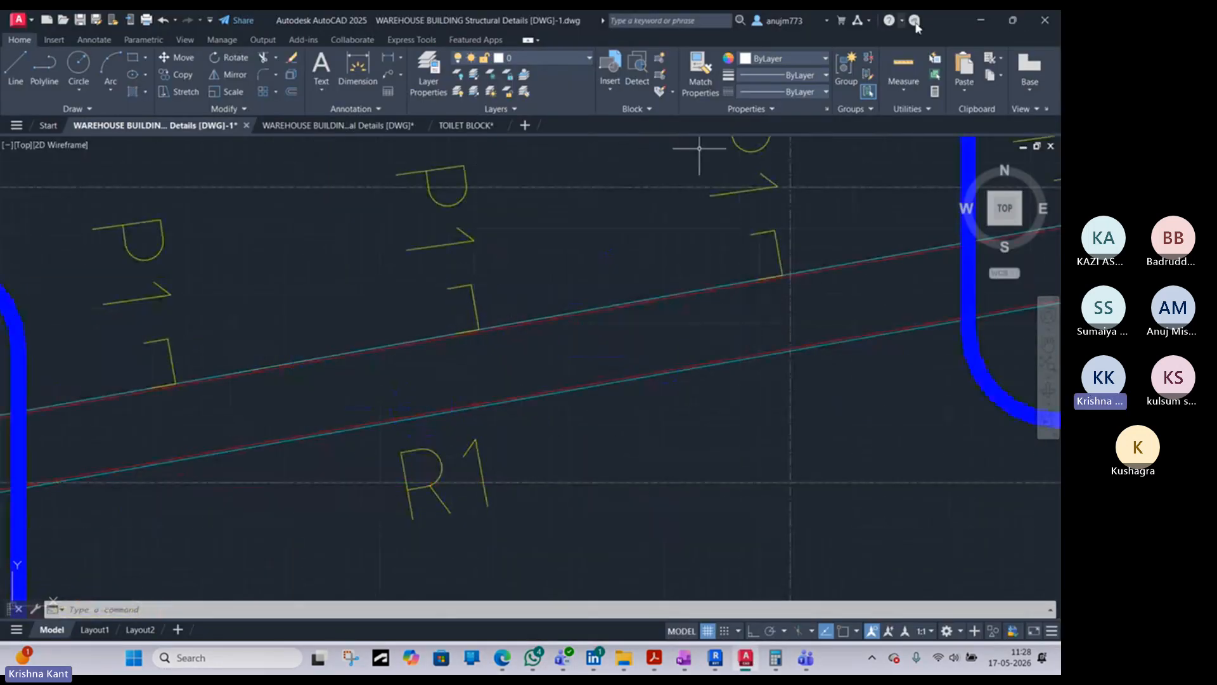
pyautogui.click(981, 19)
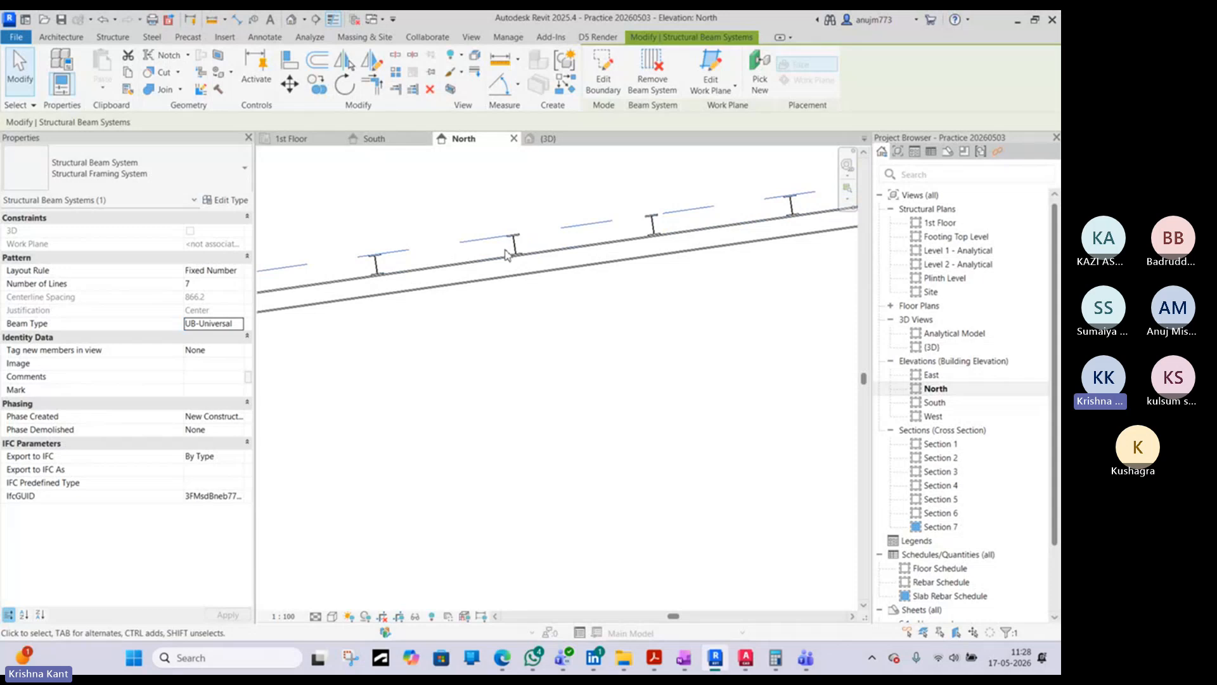
pyautogui.click(377, 264)
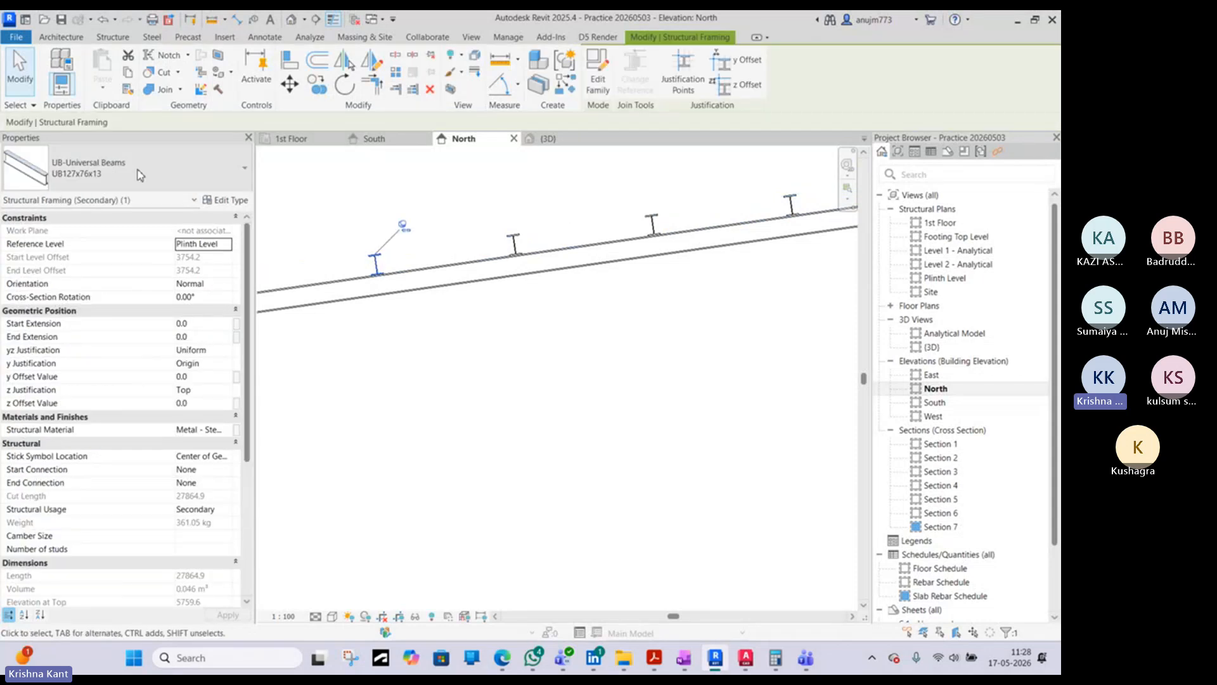
pyautogui.click(139, 175)
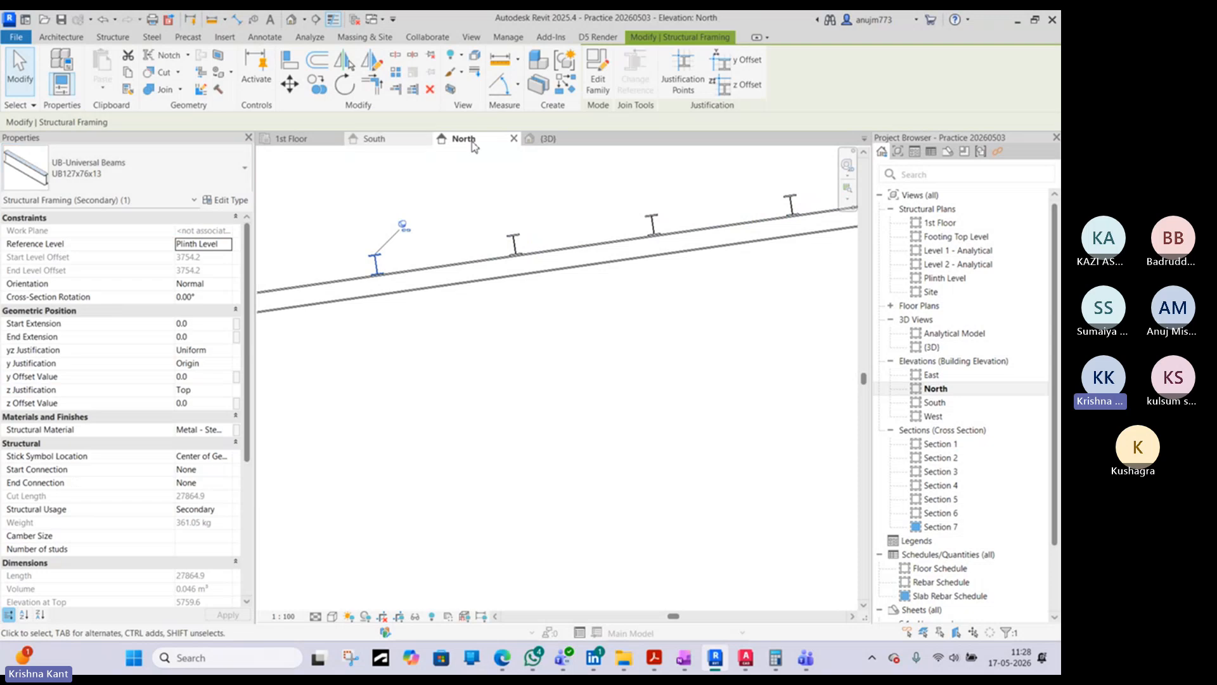
pyautogui.scroll(3, 363, 254)
pyautogui.scroll(2, 363, 254)
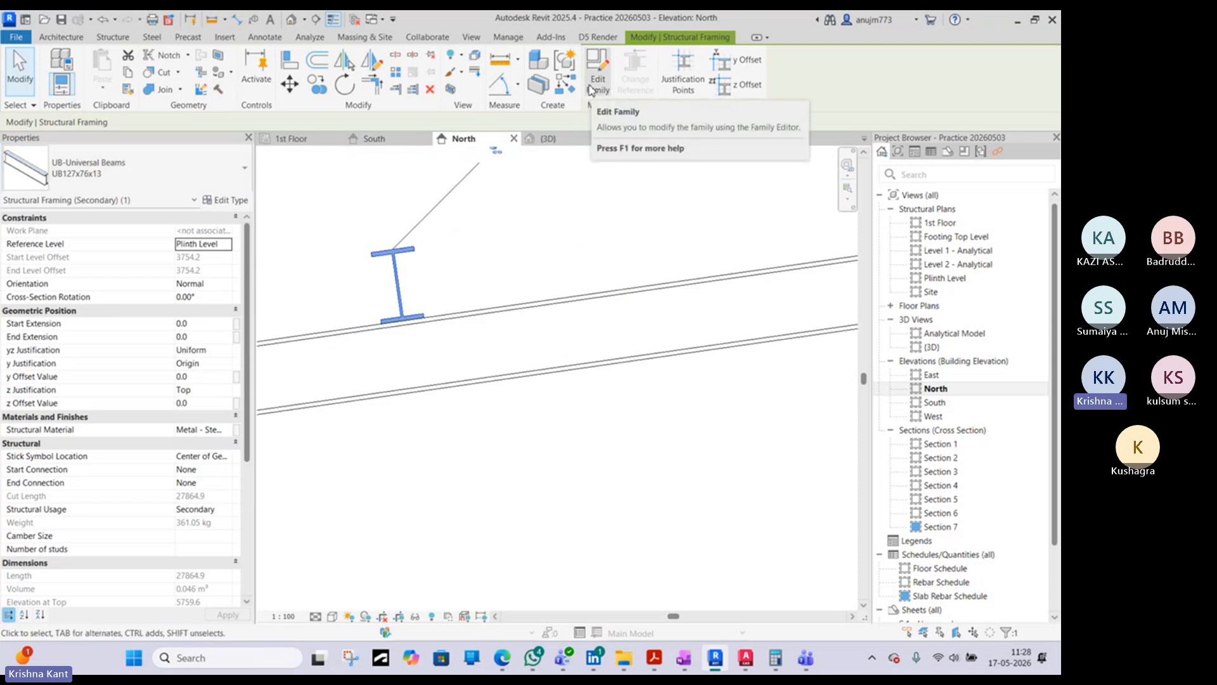
pyautogui.click(553, 468)
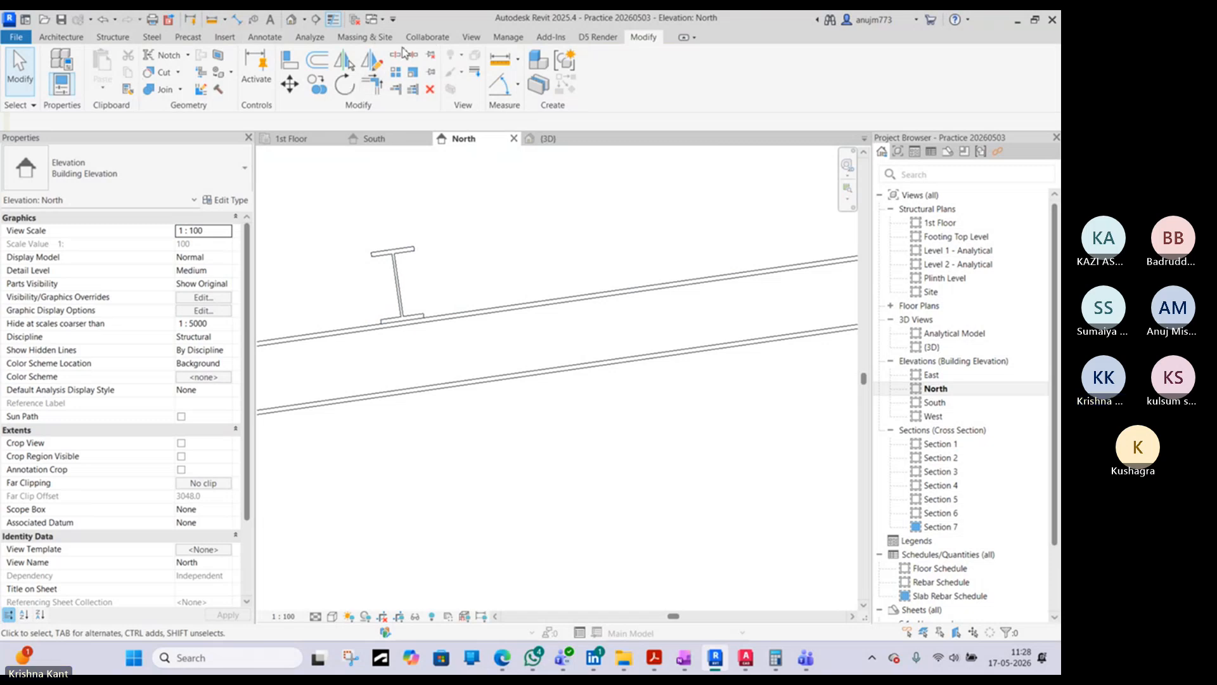
# - Load the M_C-Channel steel family from the India library's Structural Framing Steel folder
pyautogui.click(223, 38)
pyautogui.click(532, 79)
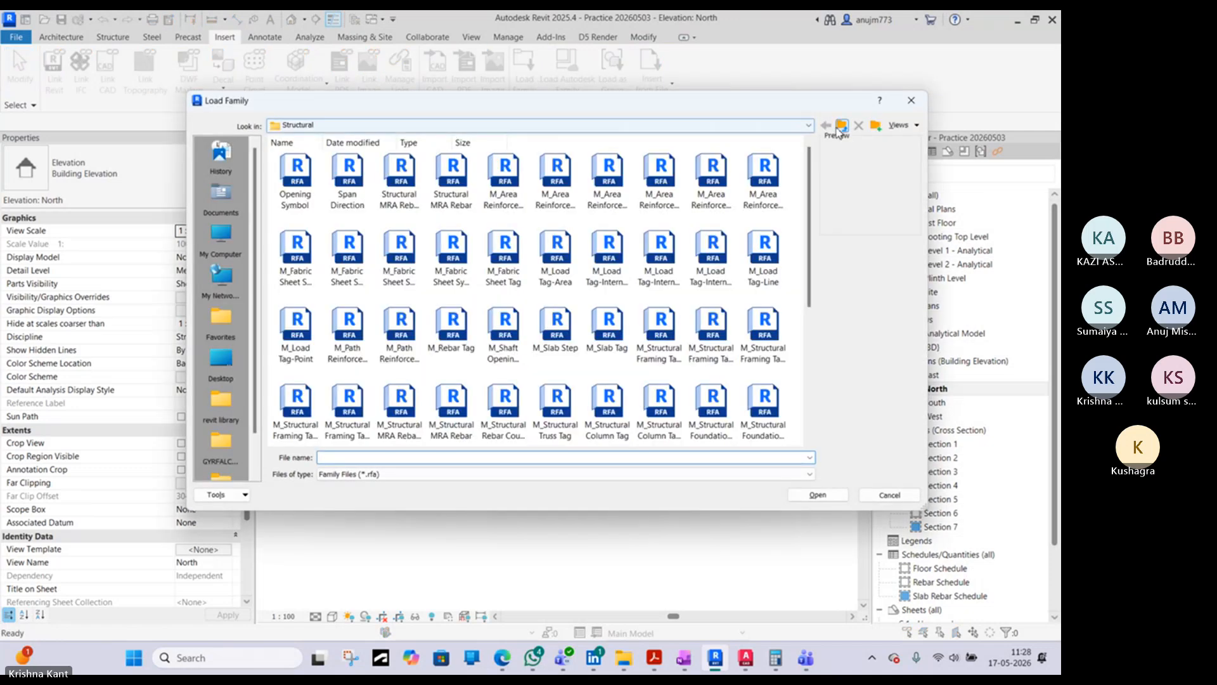
pyautogui.click(840, 128)
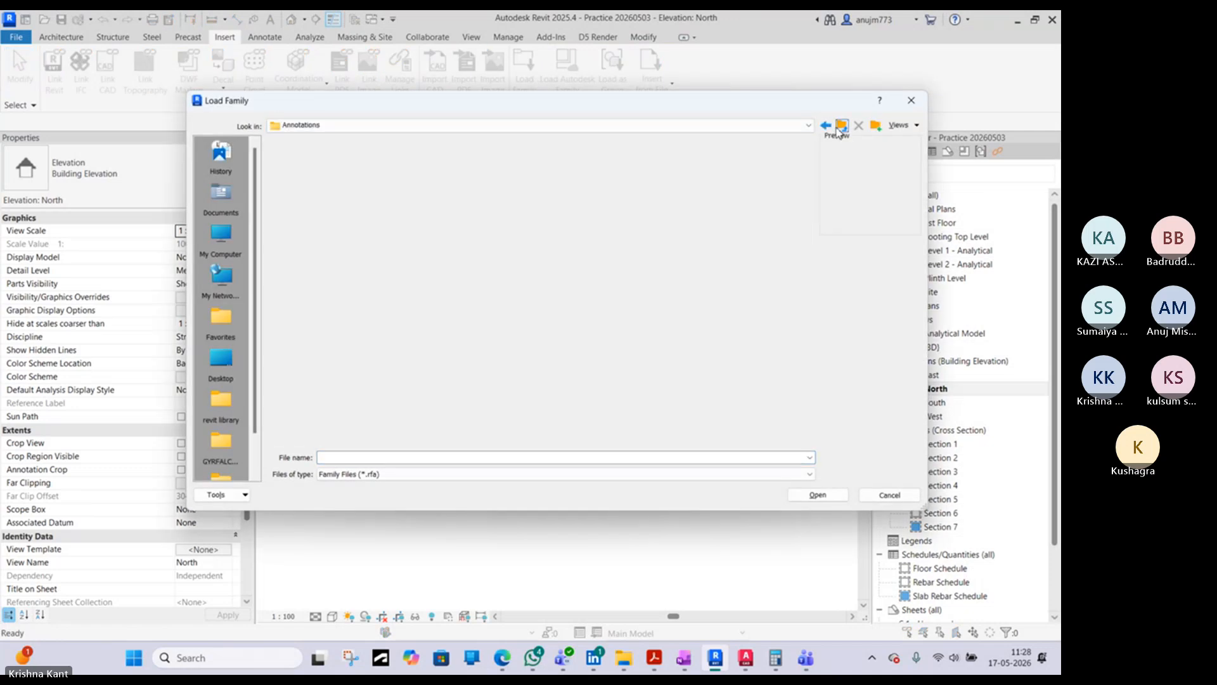
pyautogui.click(841, 128)
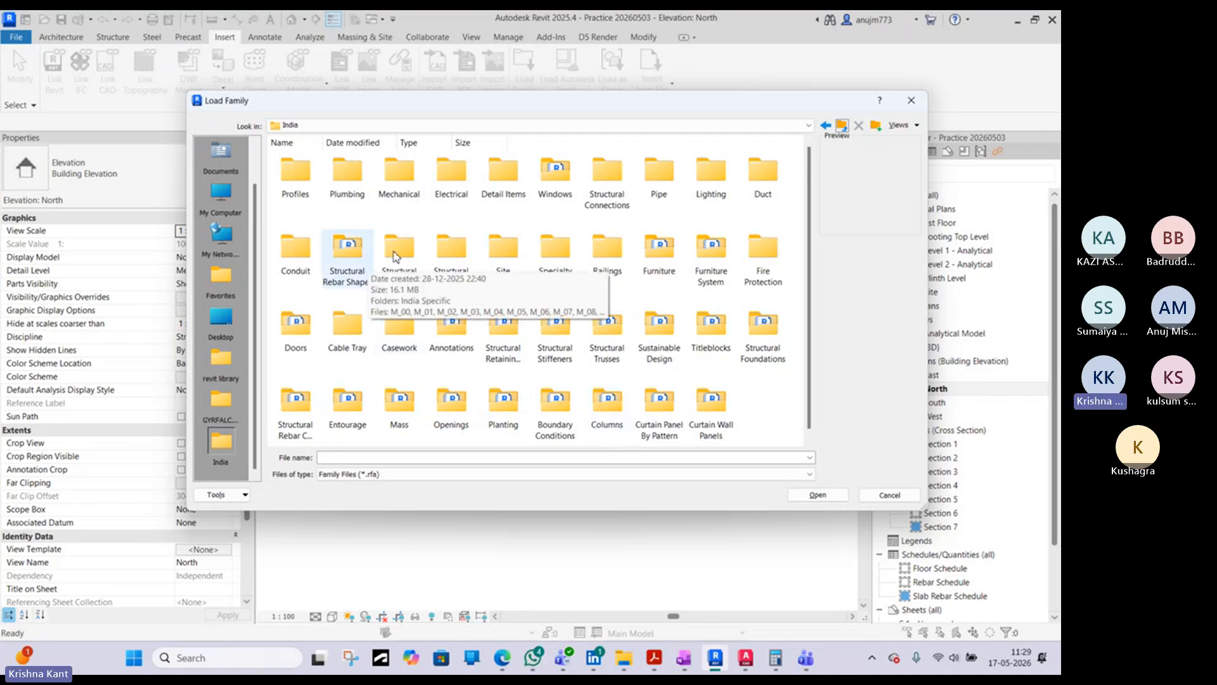
pyautogui.doubleClick(412, 248)
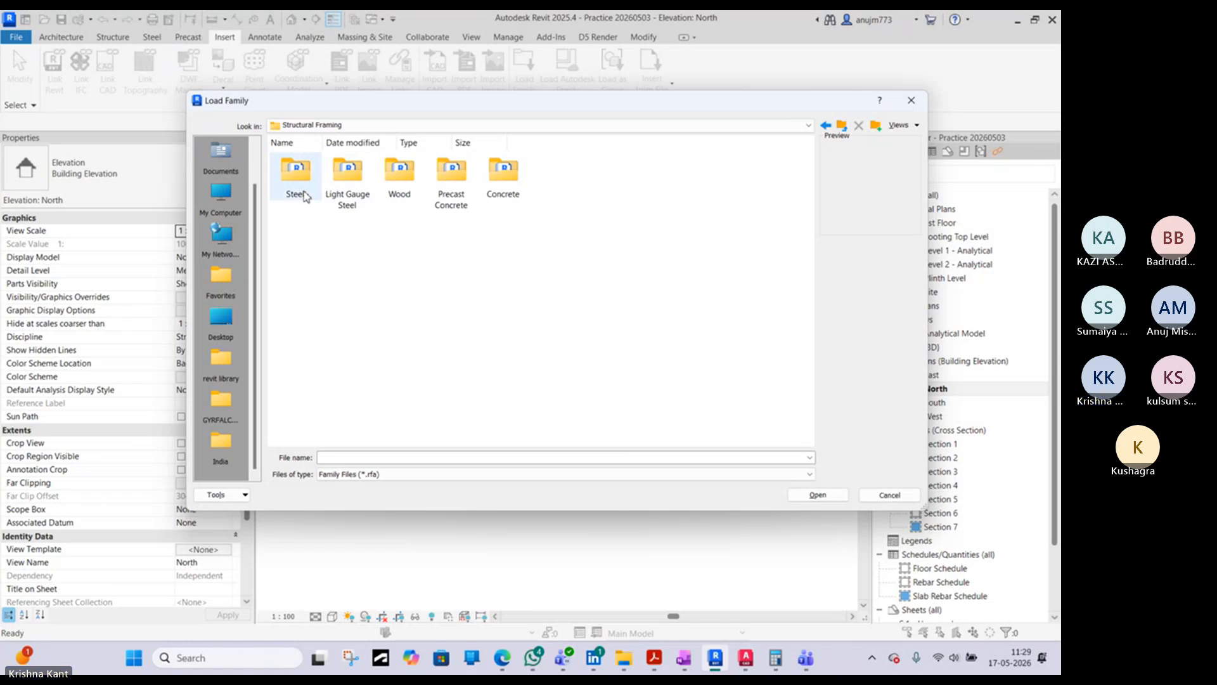
pyautogui.doubleClick(303, 193)
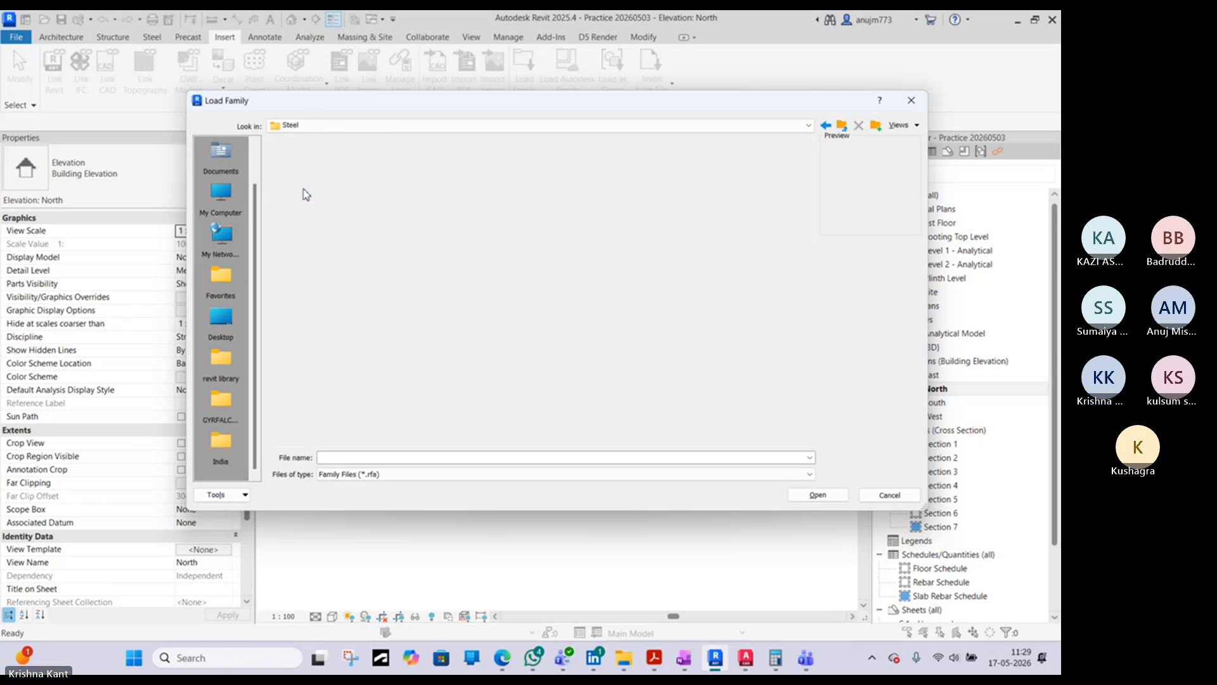
pyautogui.click(348, 188)
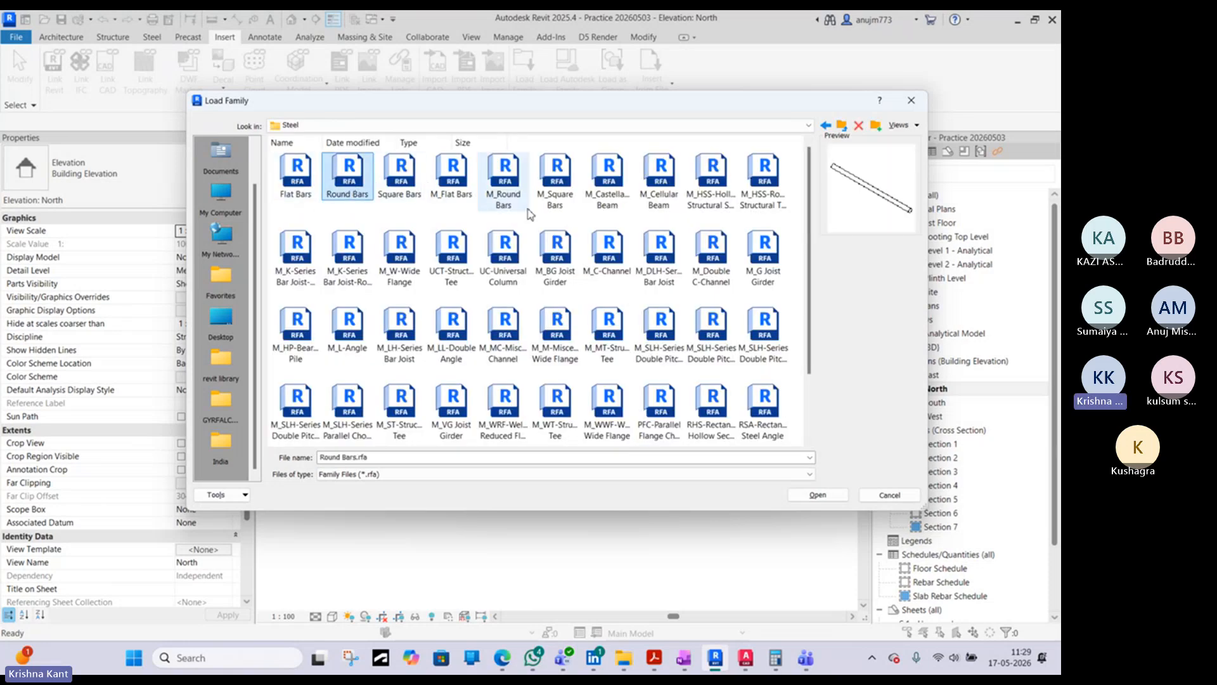
pyautogui.click(599, 260)
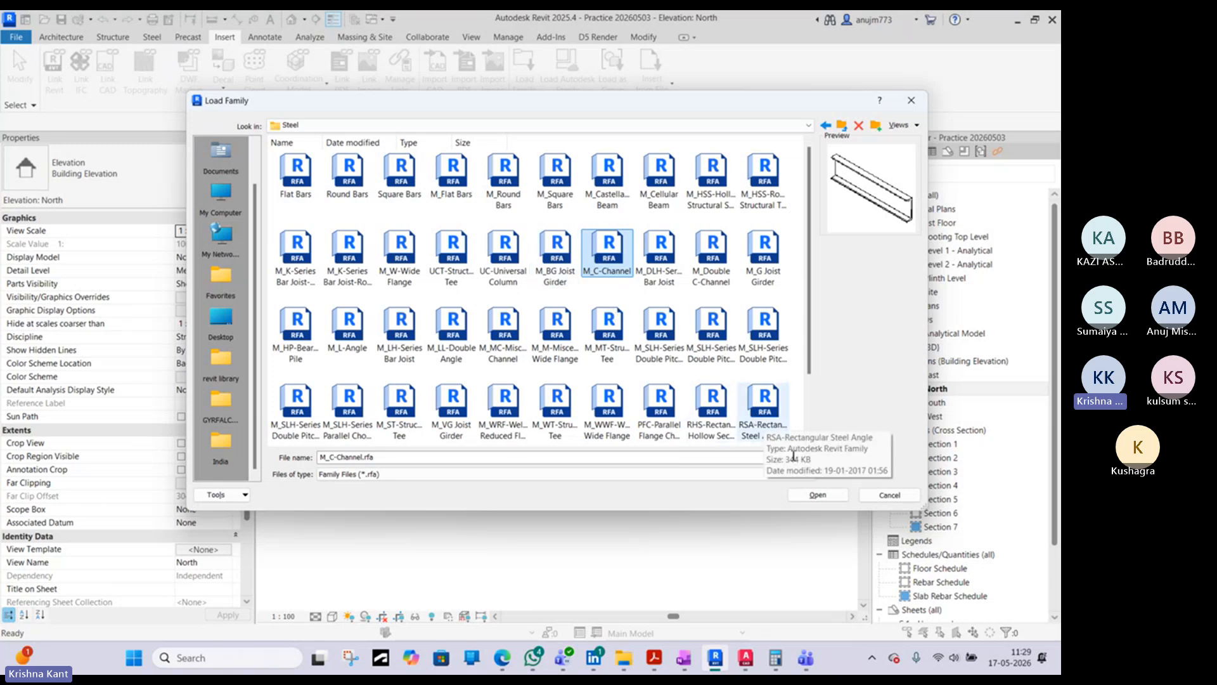
pyautogui.click(818, 495)
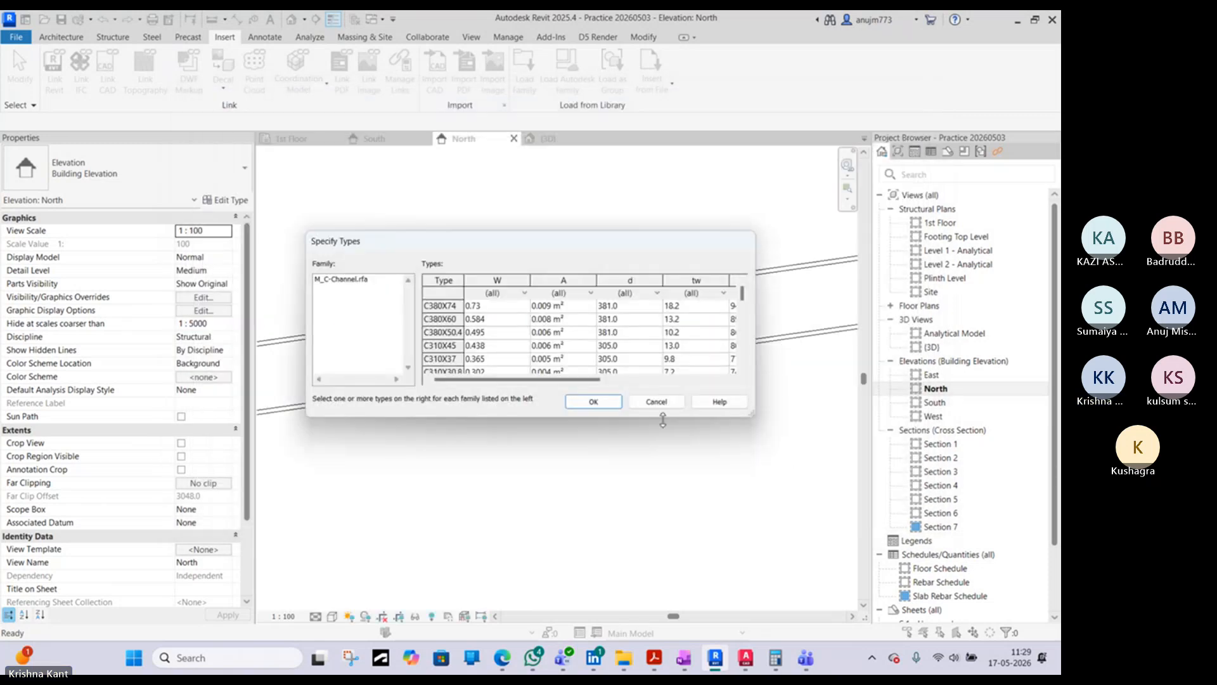
pyautogui.click(610, 402)
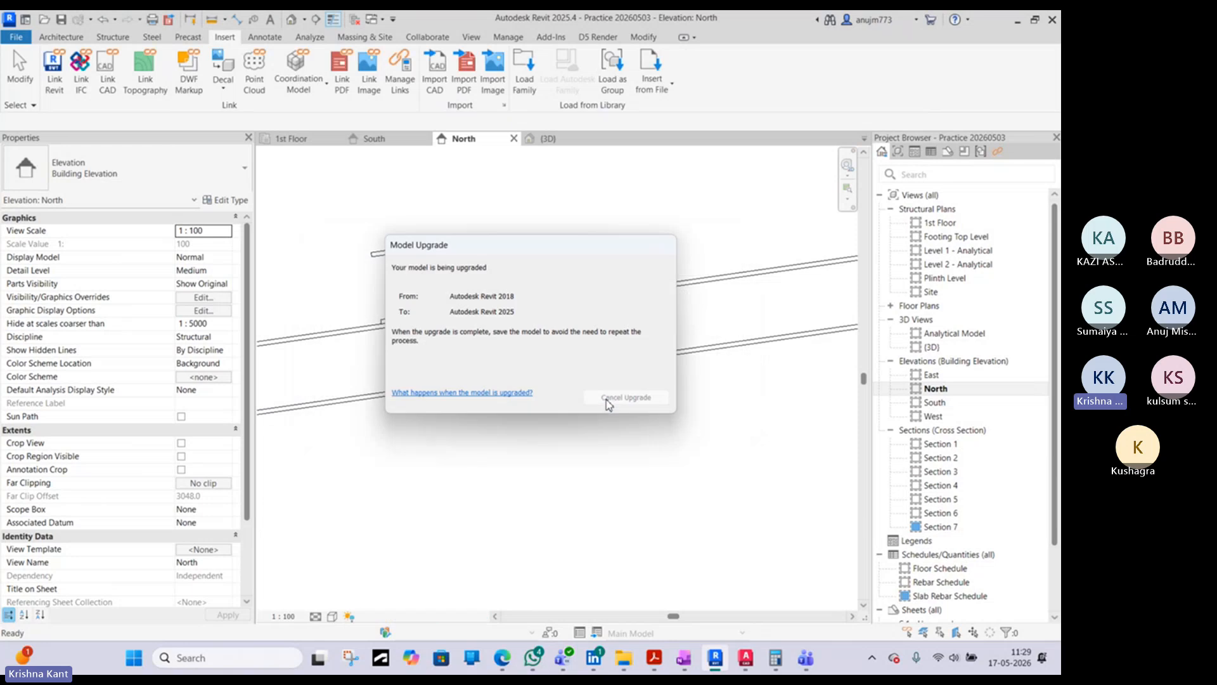
# - Select the purlin beam system in the North elevation and set its beam type to M_C-Channel : C310X45
pyautogui.scroll(-1, 488, 279)
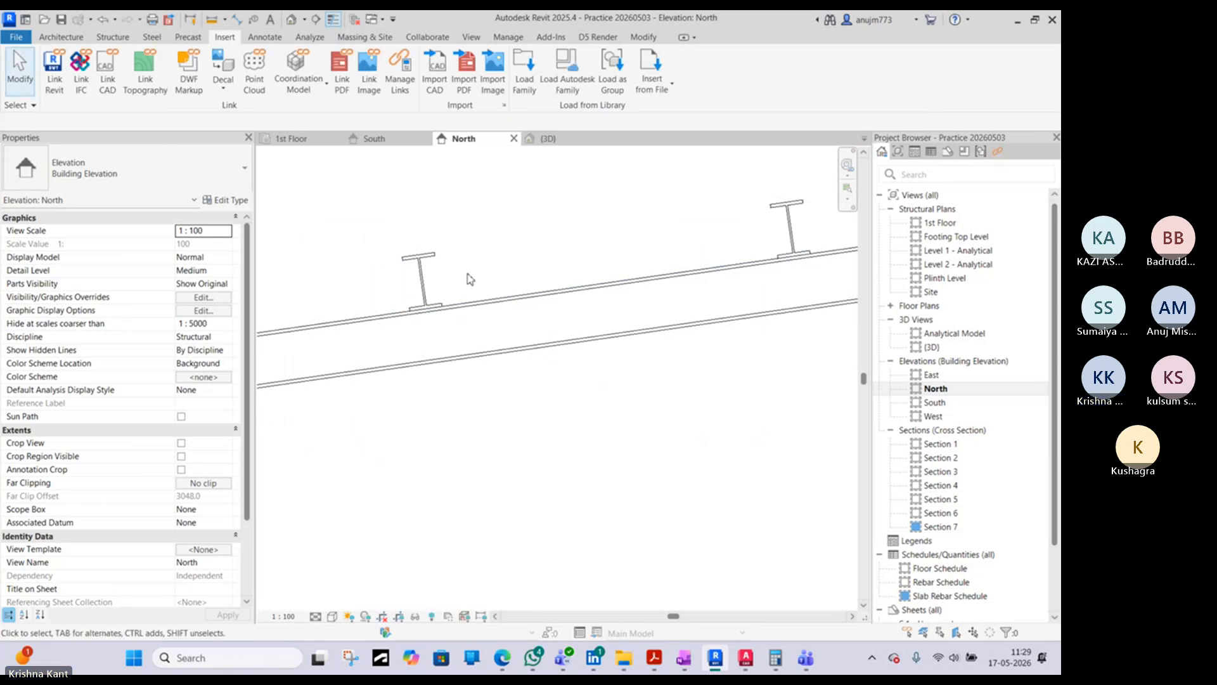
pyautogui.click(425, 272)
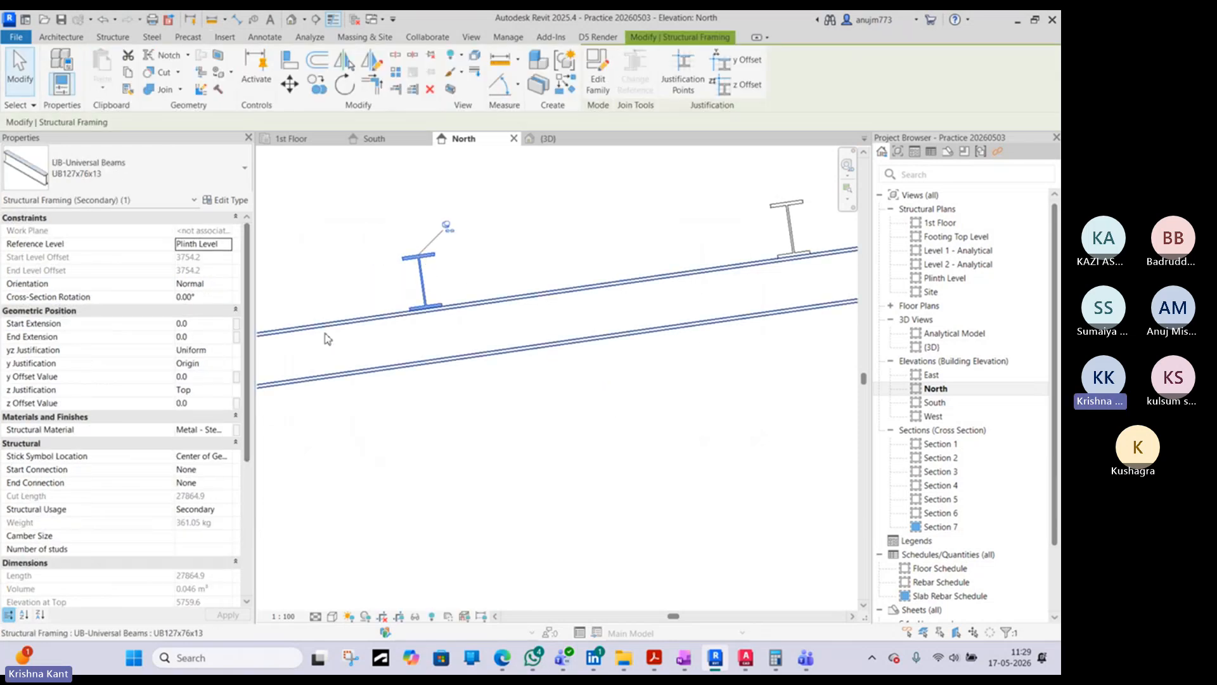
pyautogui.click(412, 273)
pyautogui.scroll(-3, 412, 272)
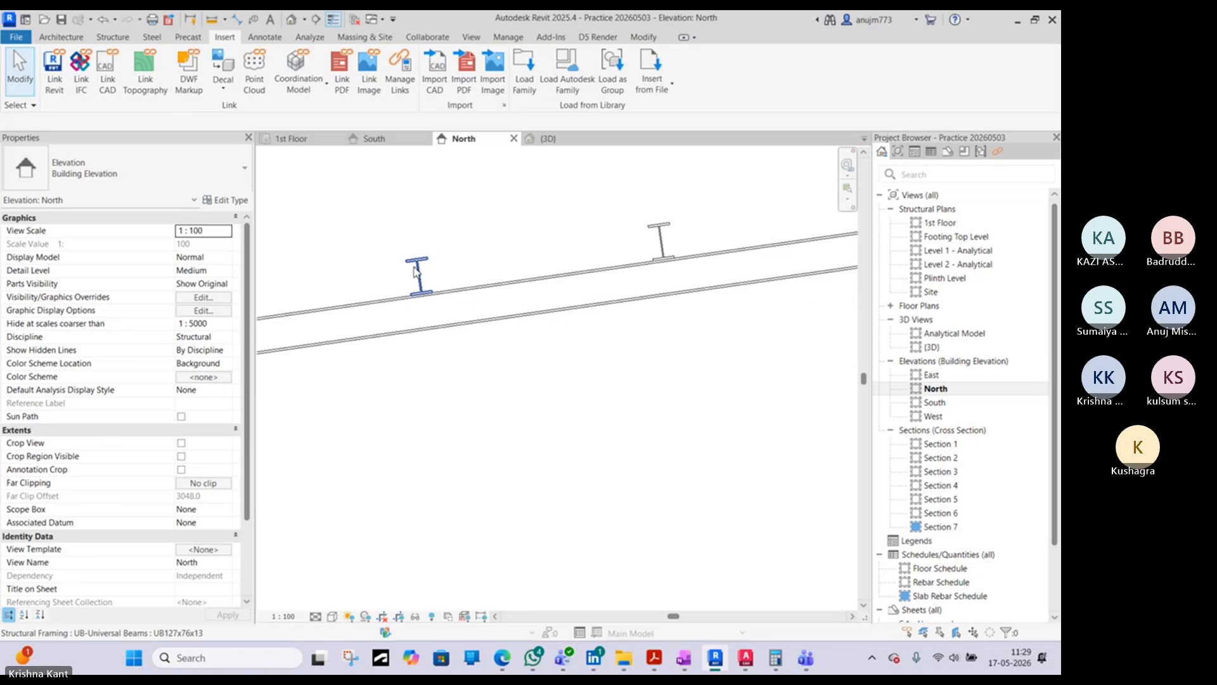
pyautogui.click(436, 265)
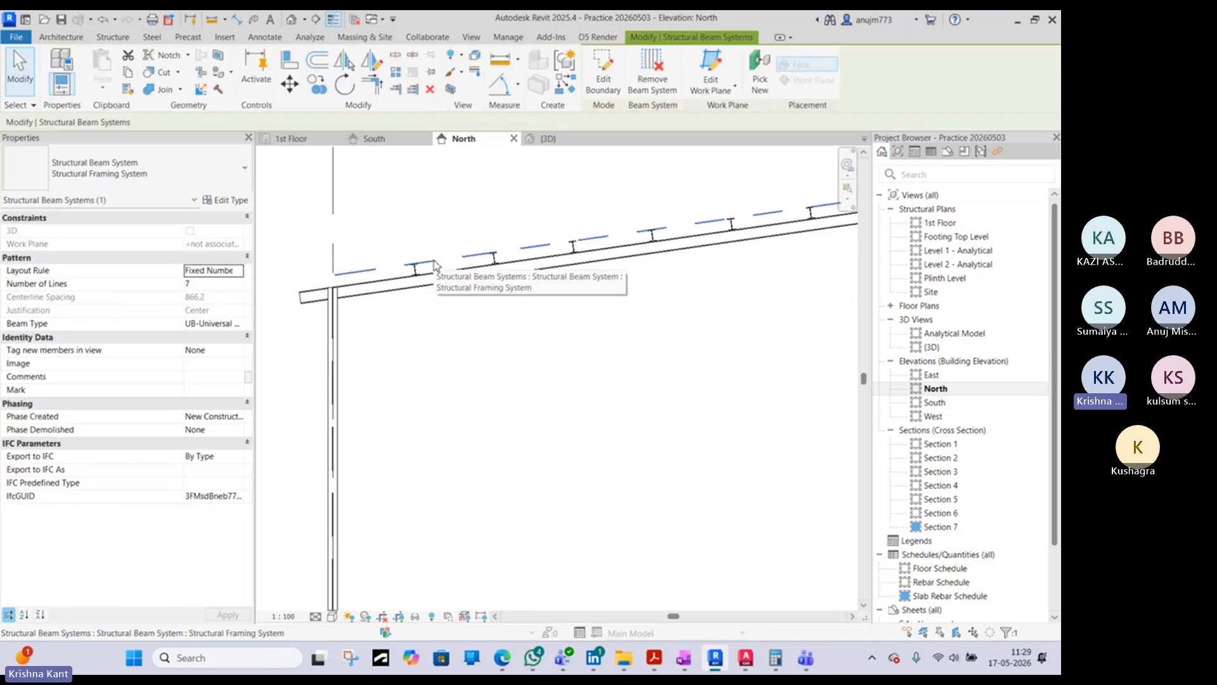
pyautogui.click(241, 325)
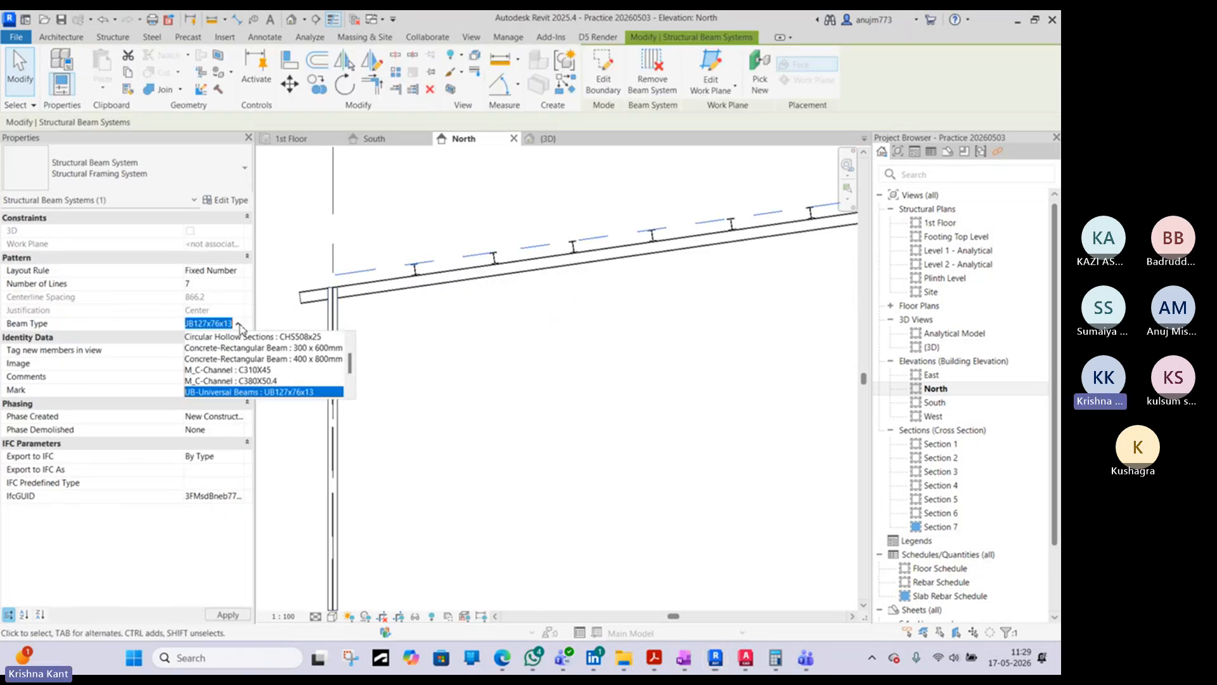
pyautogui.click(220, 369)
pyautogui.scroll(2, 473, 266)
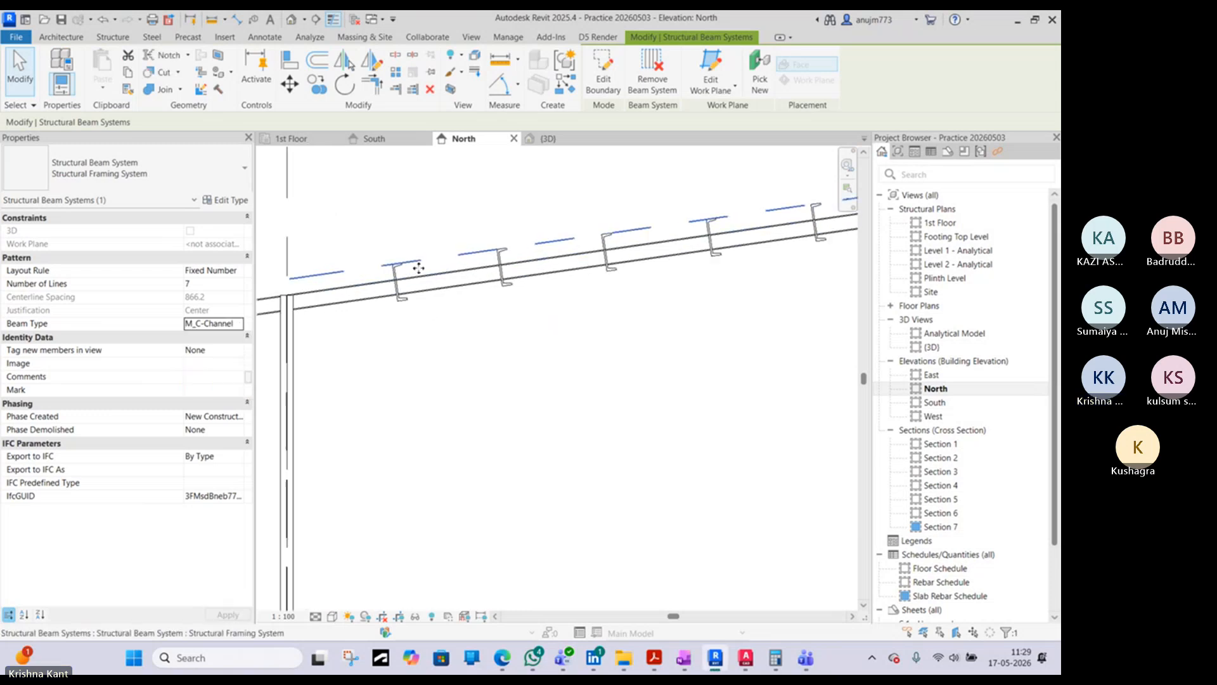
# - Try M_C-Channel : C380X50.4 as the beam system's beam type and return it to C310X45
pyautogui.click(239, 323)
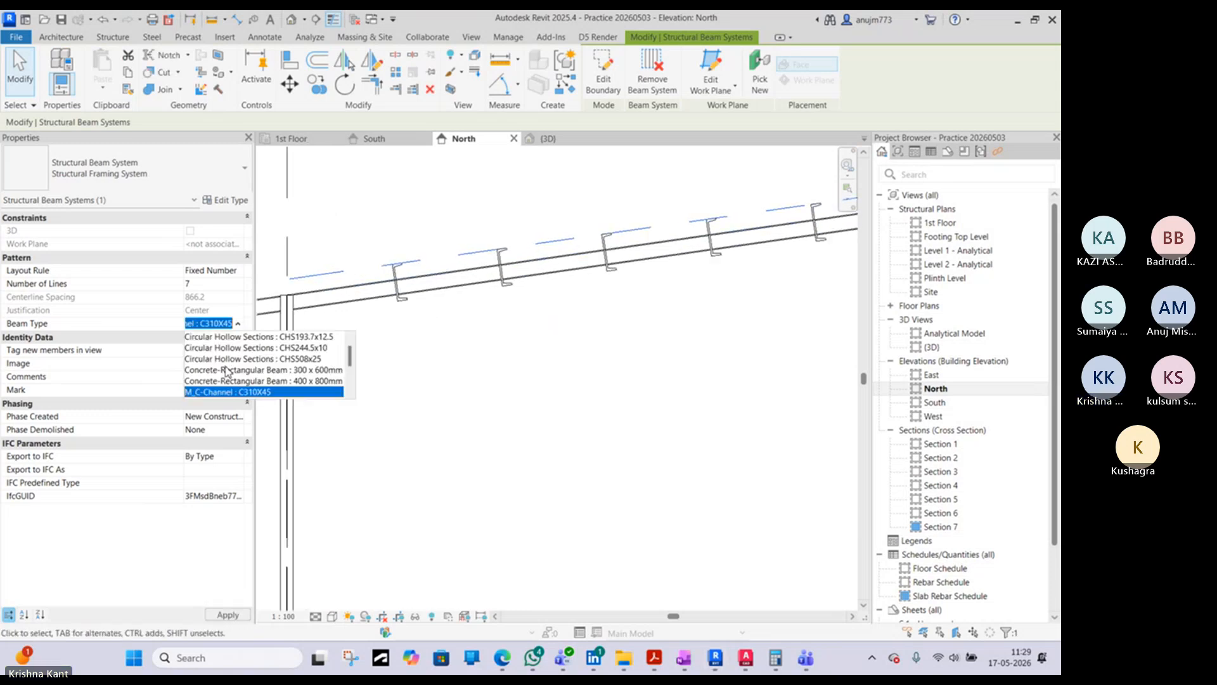
pyautogui.scroll(-1, 223, 388)
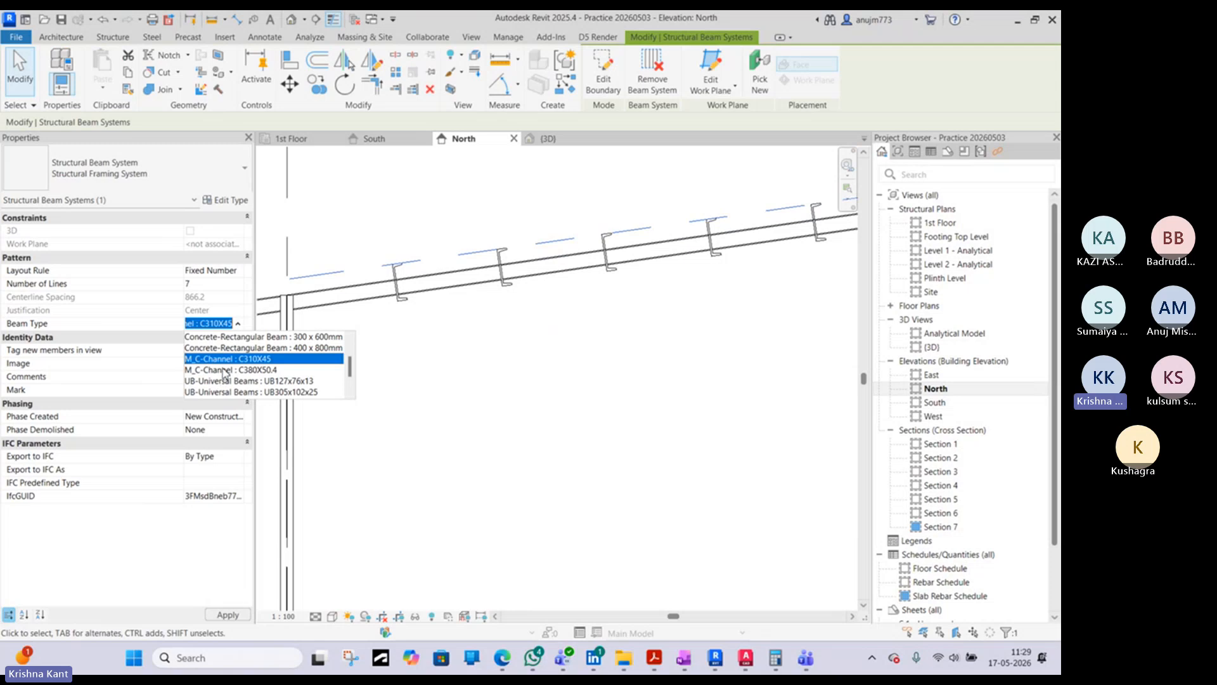
pyautogui.click(225, 371)
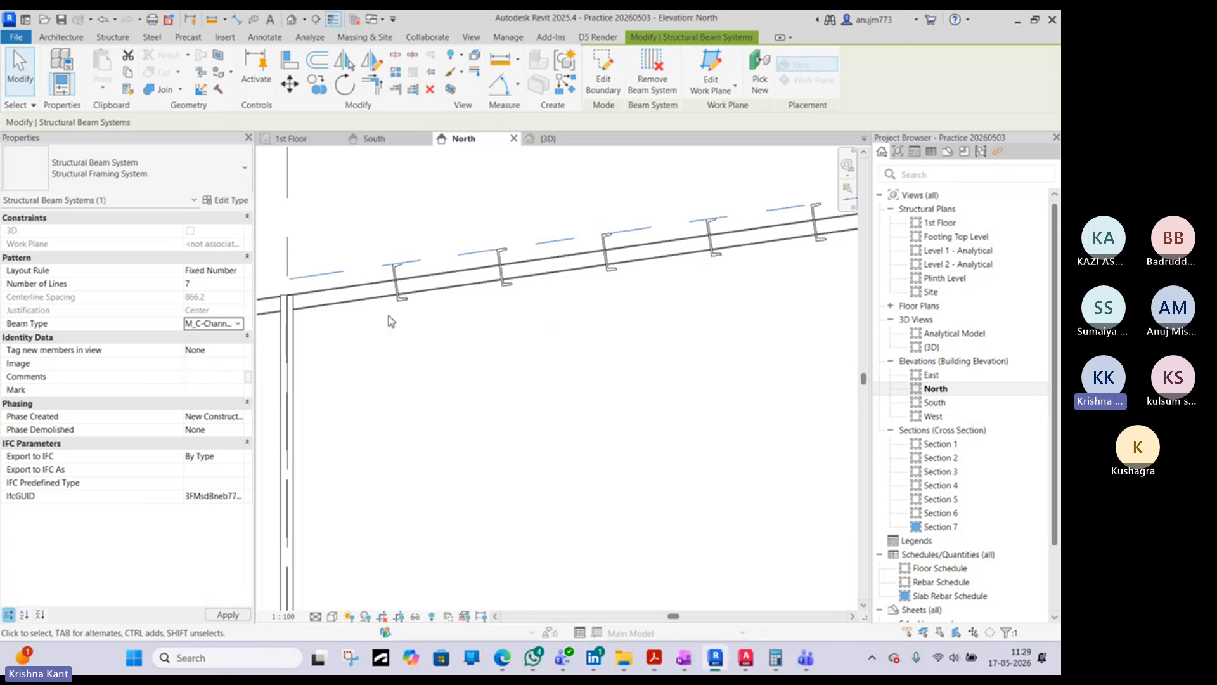
pyautogui.click(239, 324)
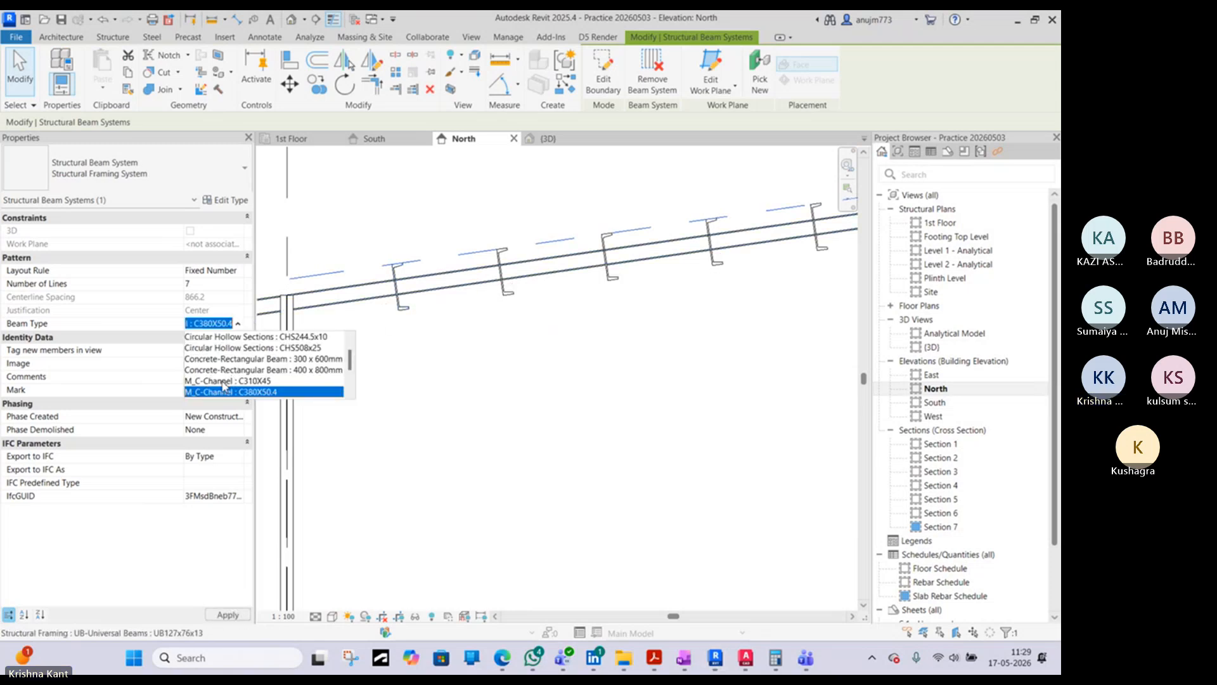
pyautogui.scroll(-2, 223, 379)
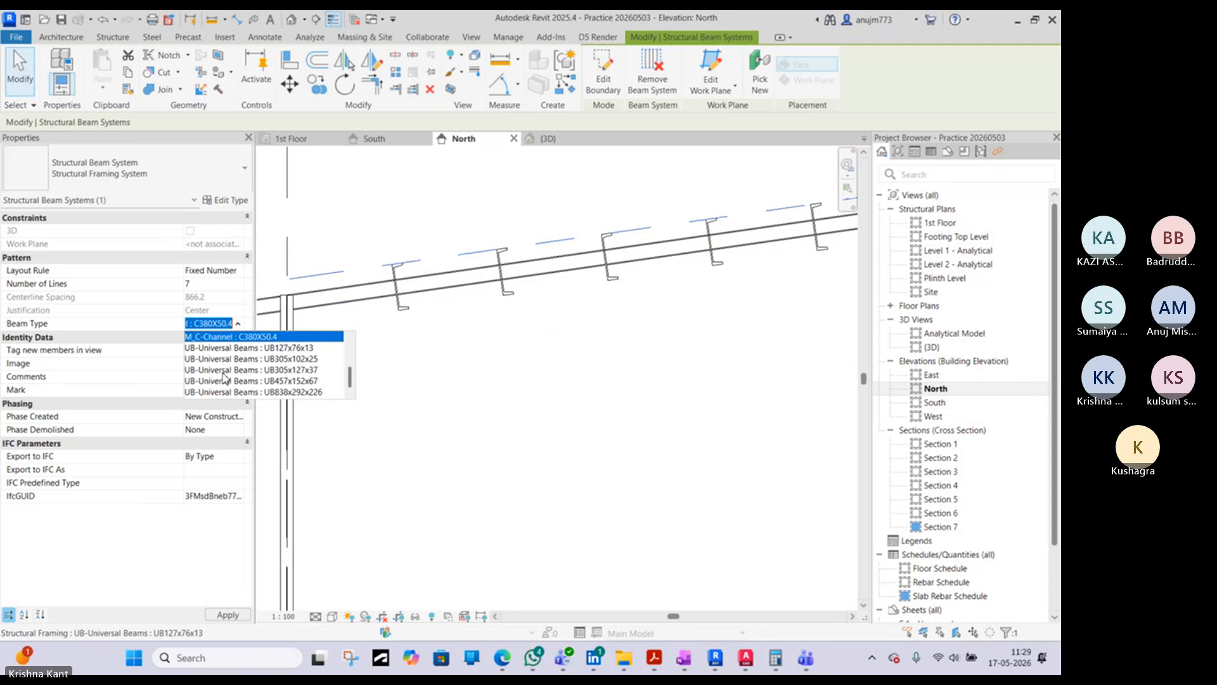
pyautogui.scroll(3, 223, 378)
pyautogui.click(229, 393)
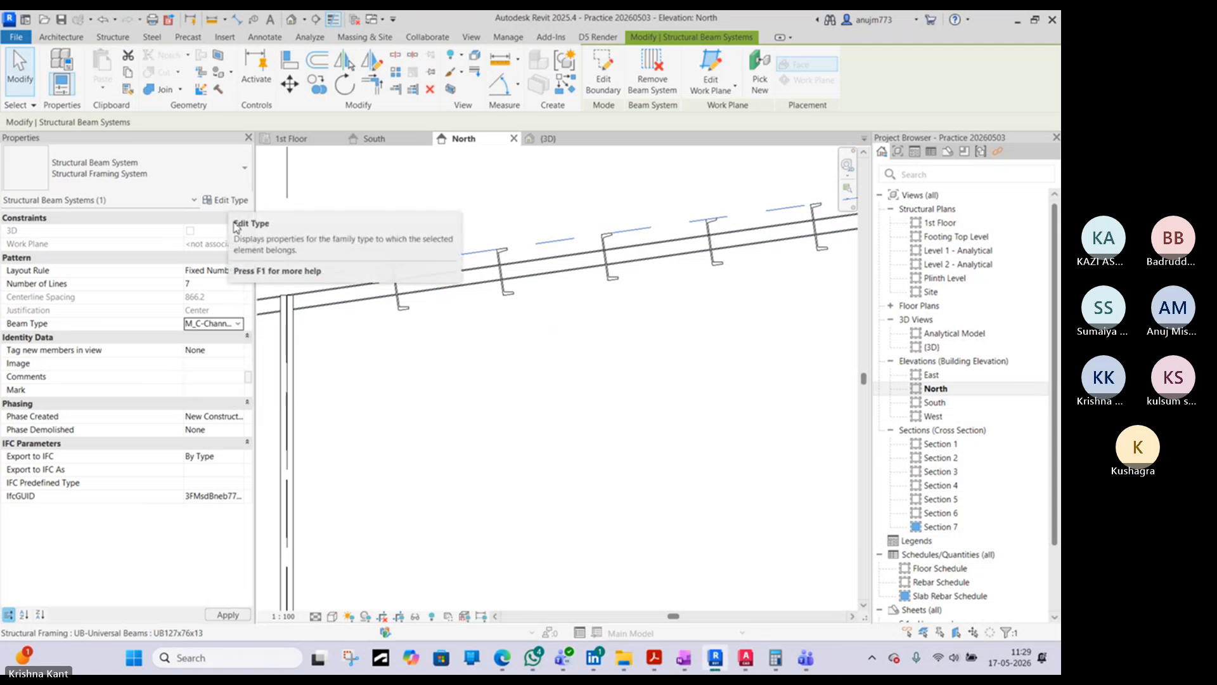
pyautogui.click(443, 334)
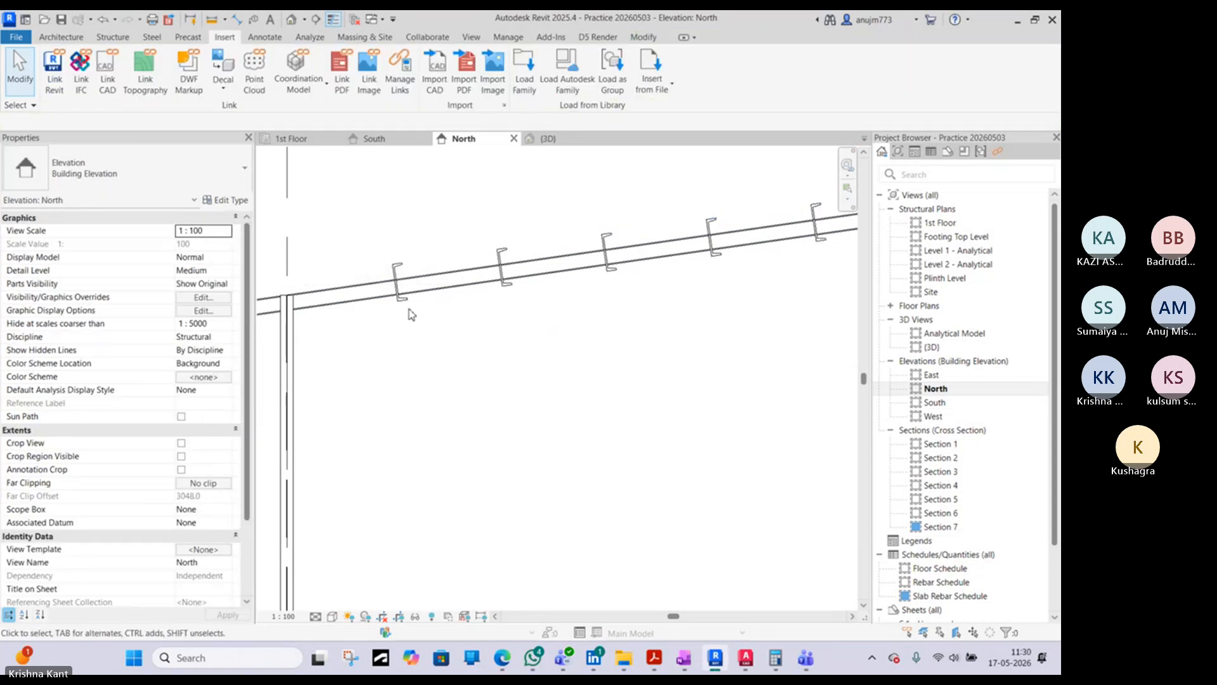
# - Duplicate the type of the lowest C-channel purlin on the rafter as C150X45
pyautogui.click(397, 274)
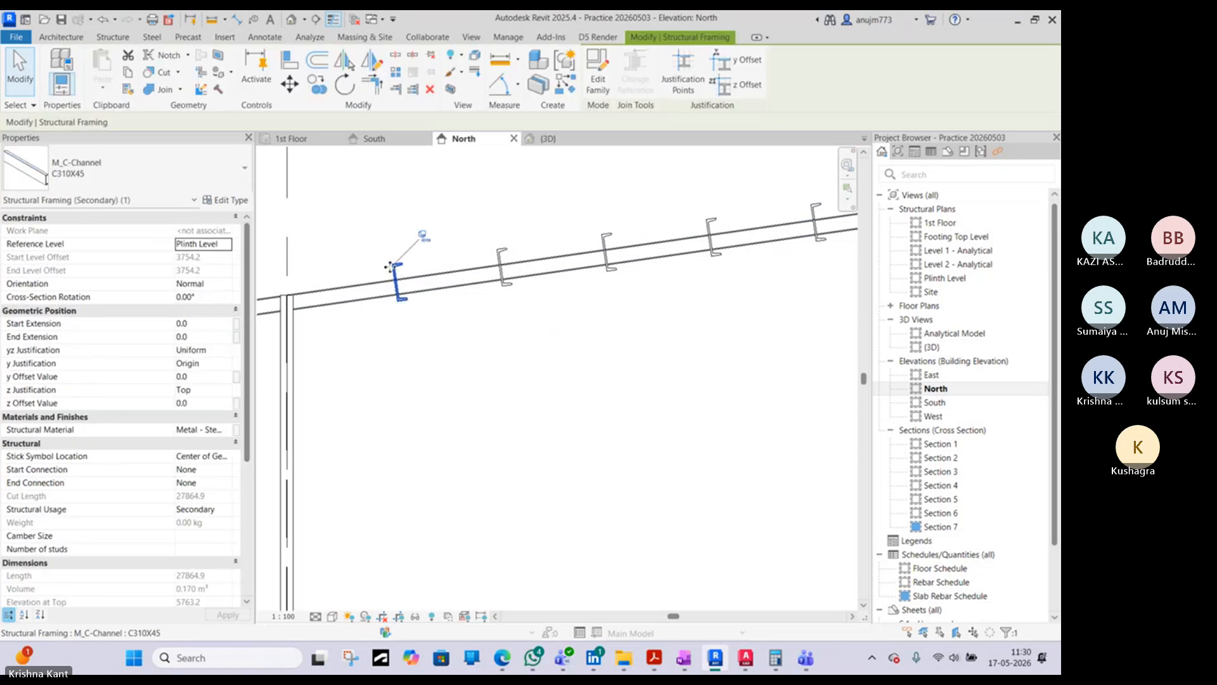
pyautogui.click(188, 186)
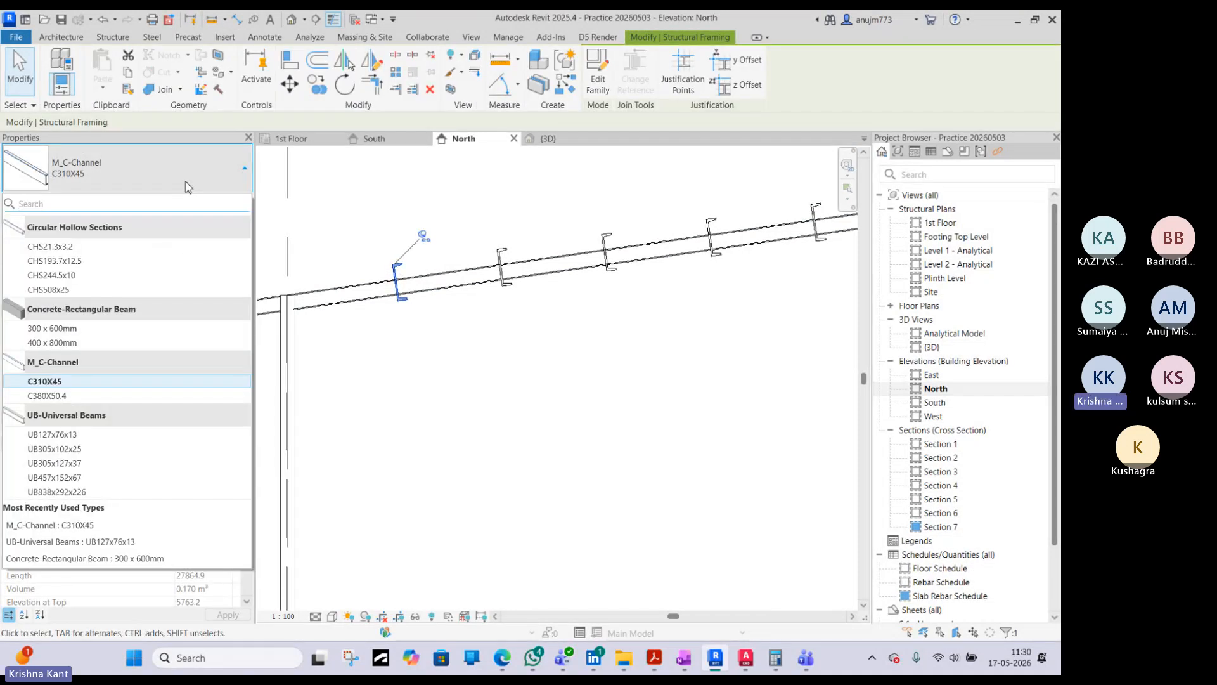
pyautogui.click(188, 186)
pyautogui.click(235, 199)
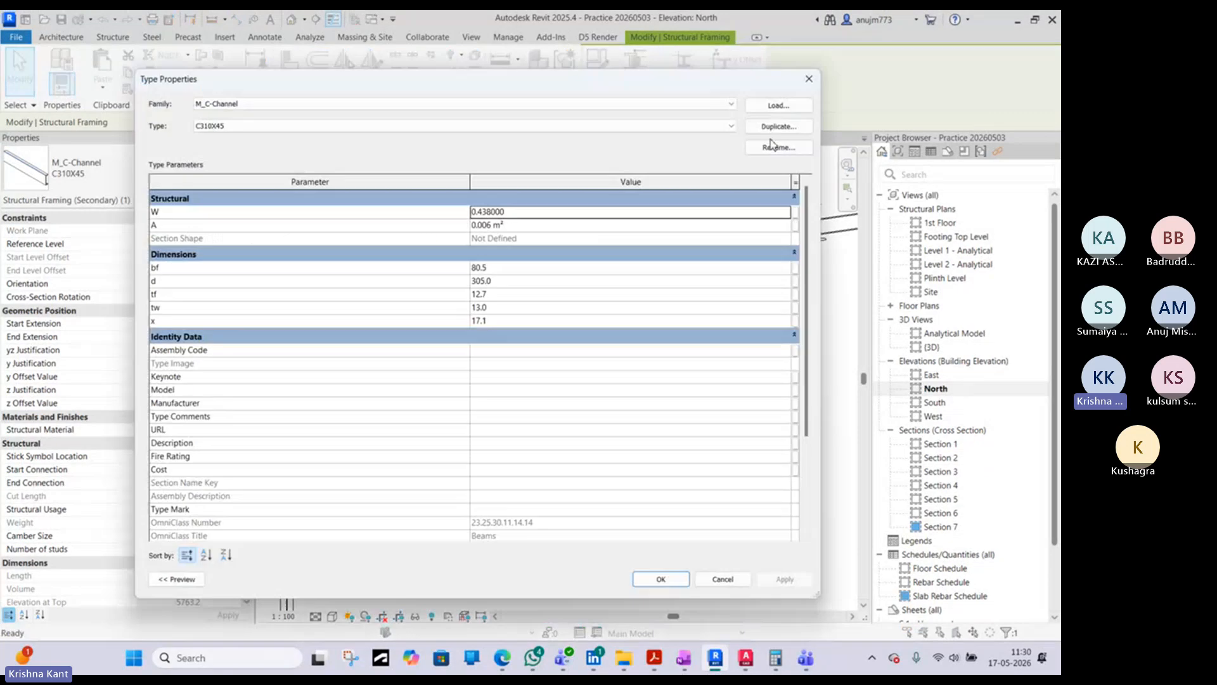
pyautogui.click(785, 126)
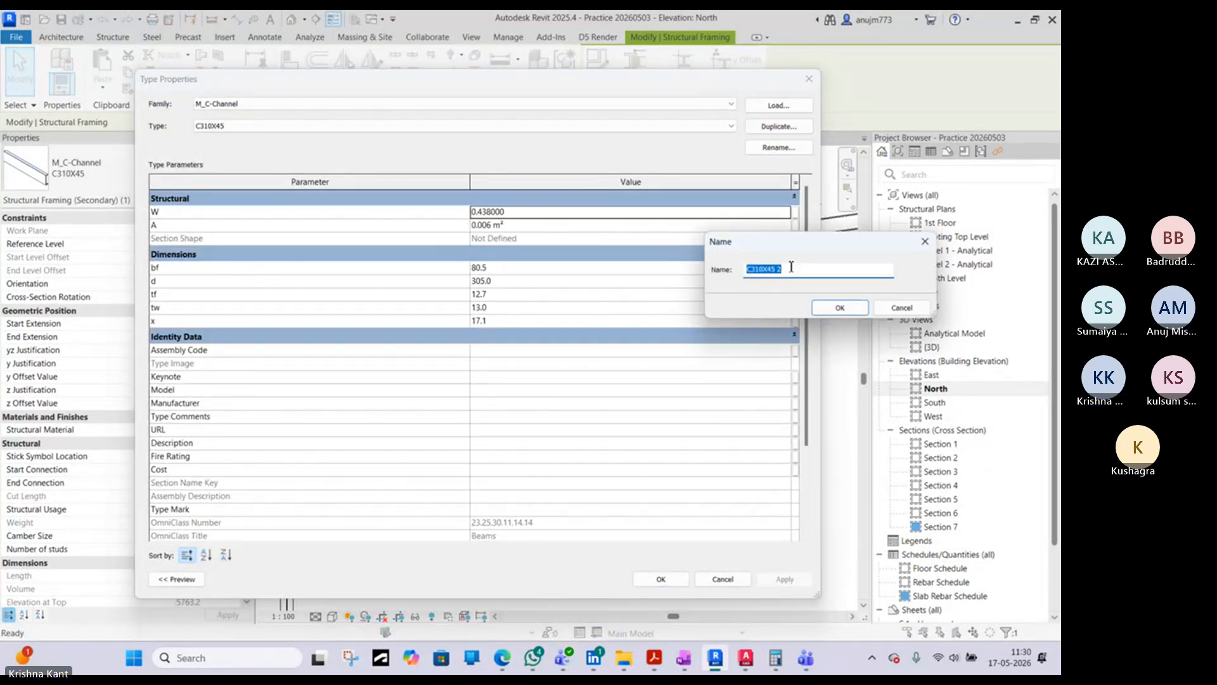
pyautogui.click(790, 270)
pyautogui.moveTo(761, 276); pyautogui.dragTo(757, 273)
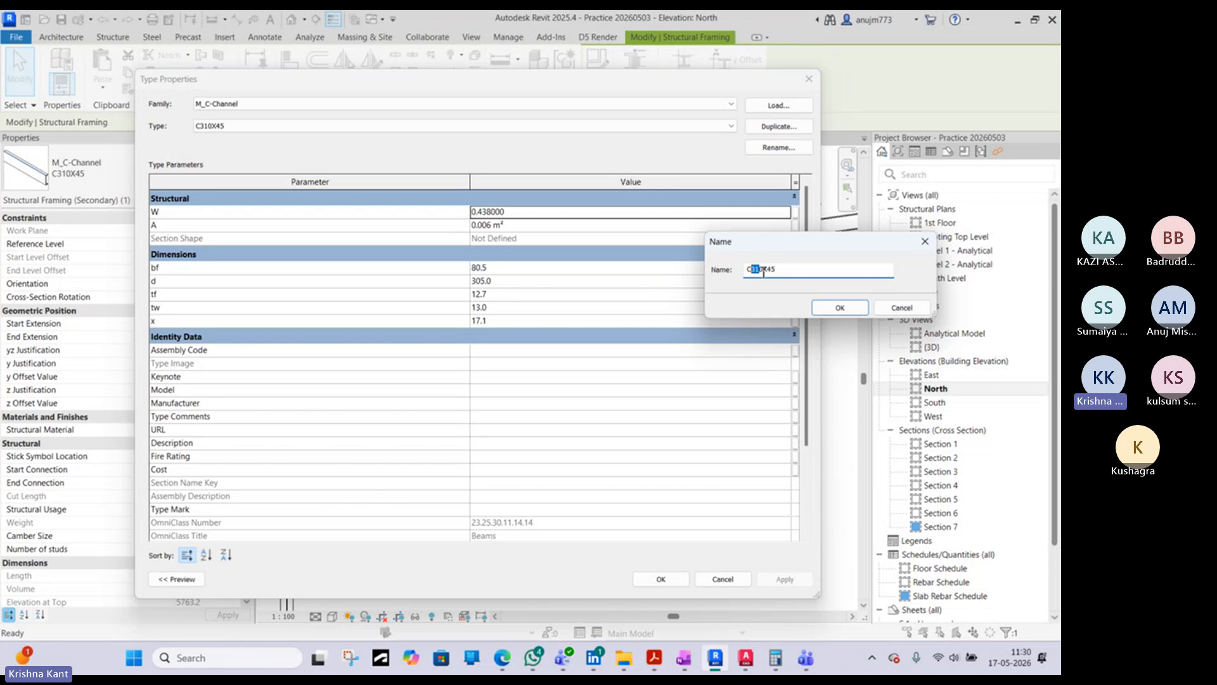
pyautogui.write('1')
pyautogui.click(835, 308)
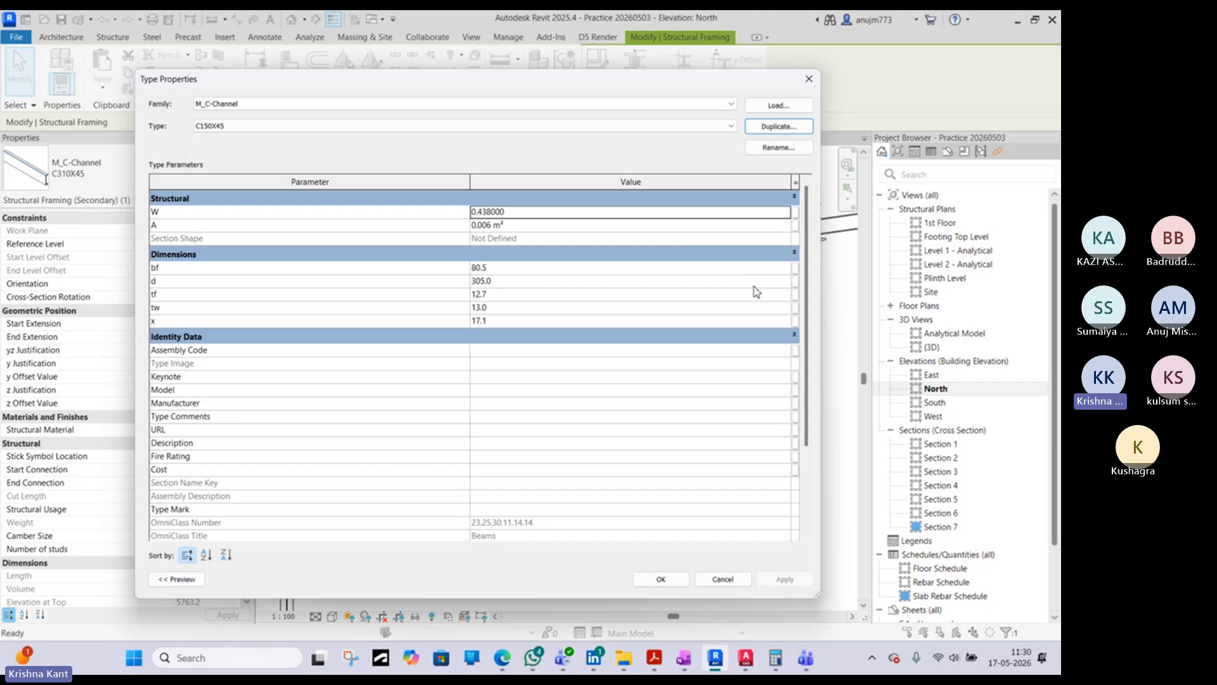
# - Set the C150X45 channel type's depth d to 150 mm and apply it to the purlin
pyautogui.click(500, 283)
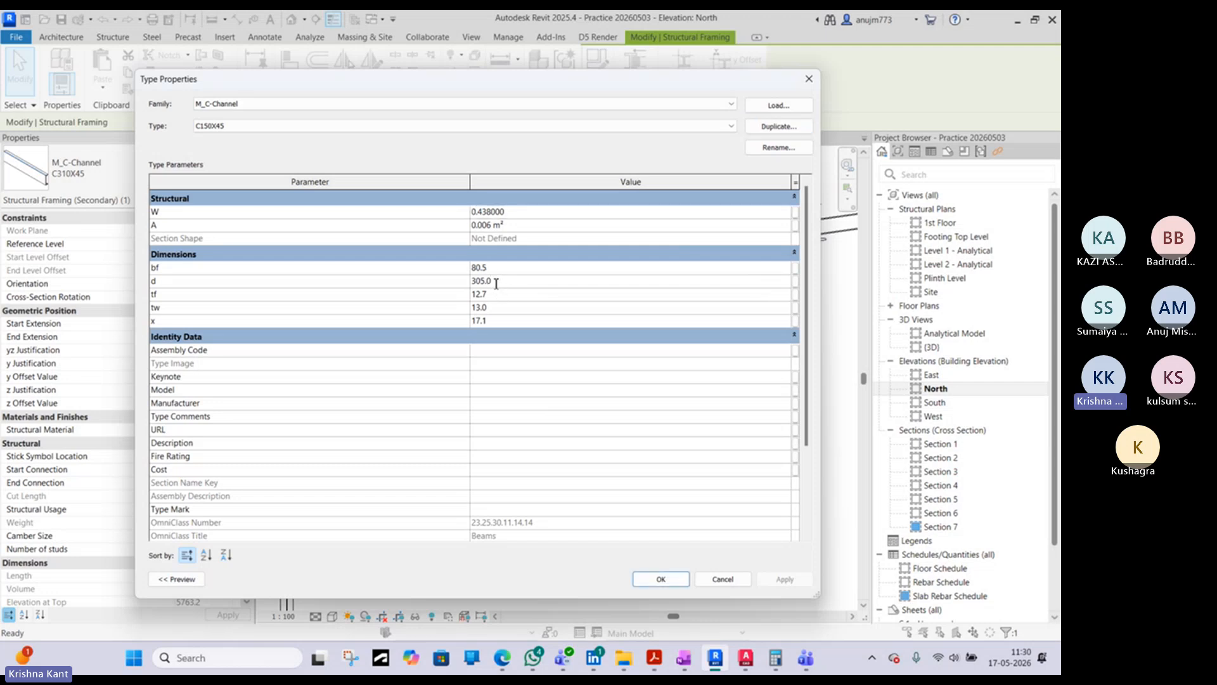
pyautogui.moveTo(496, 284); pyautogui.dragTo(475, 288)
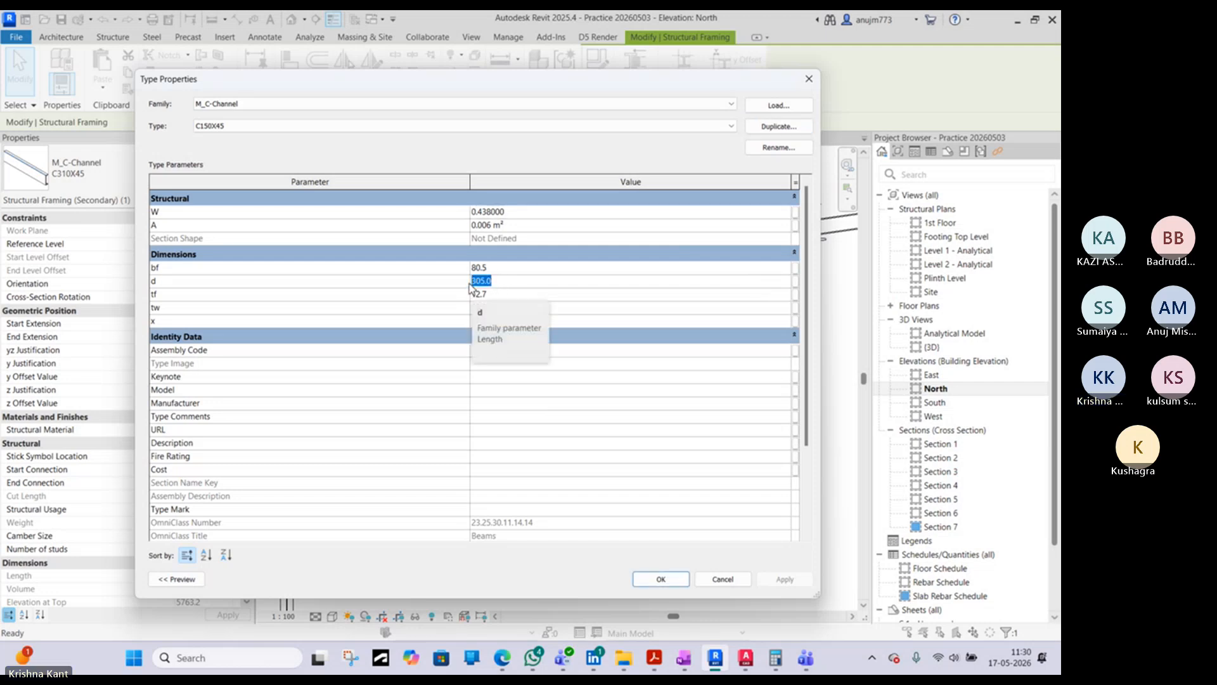
pyautogui.write('150')
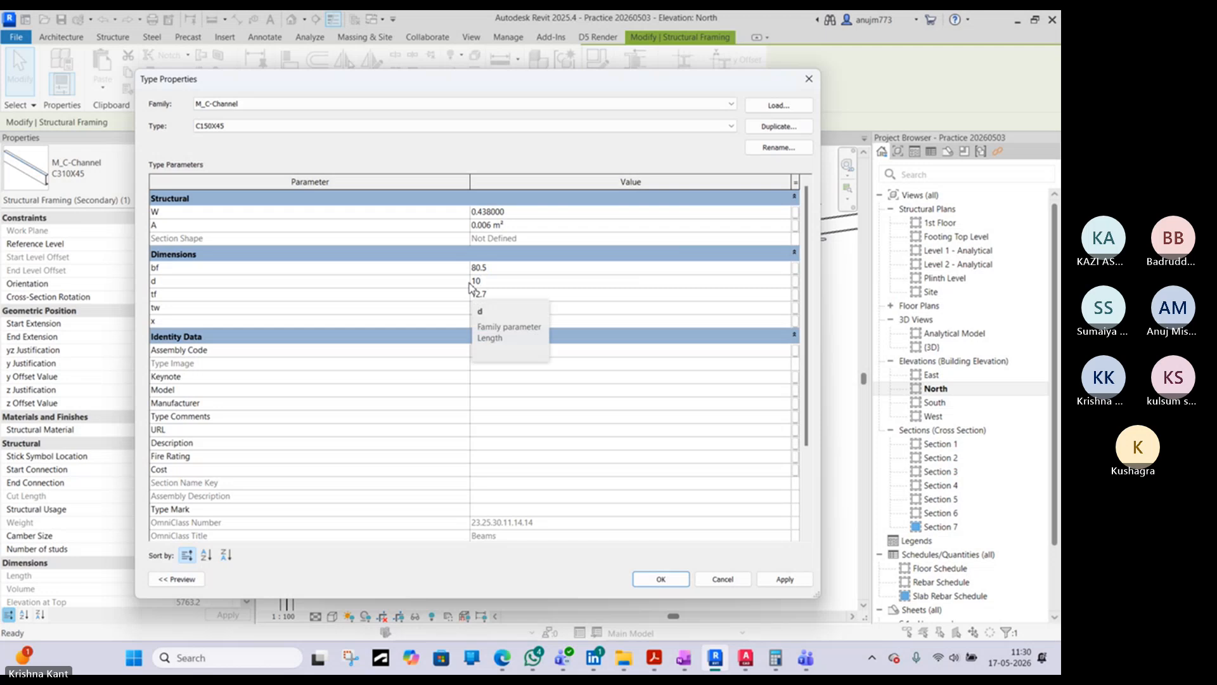
pyautogui.press('BackSpace')
pyautogui.write('50')
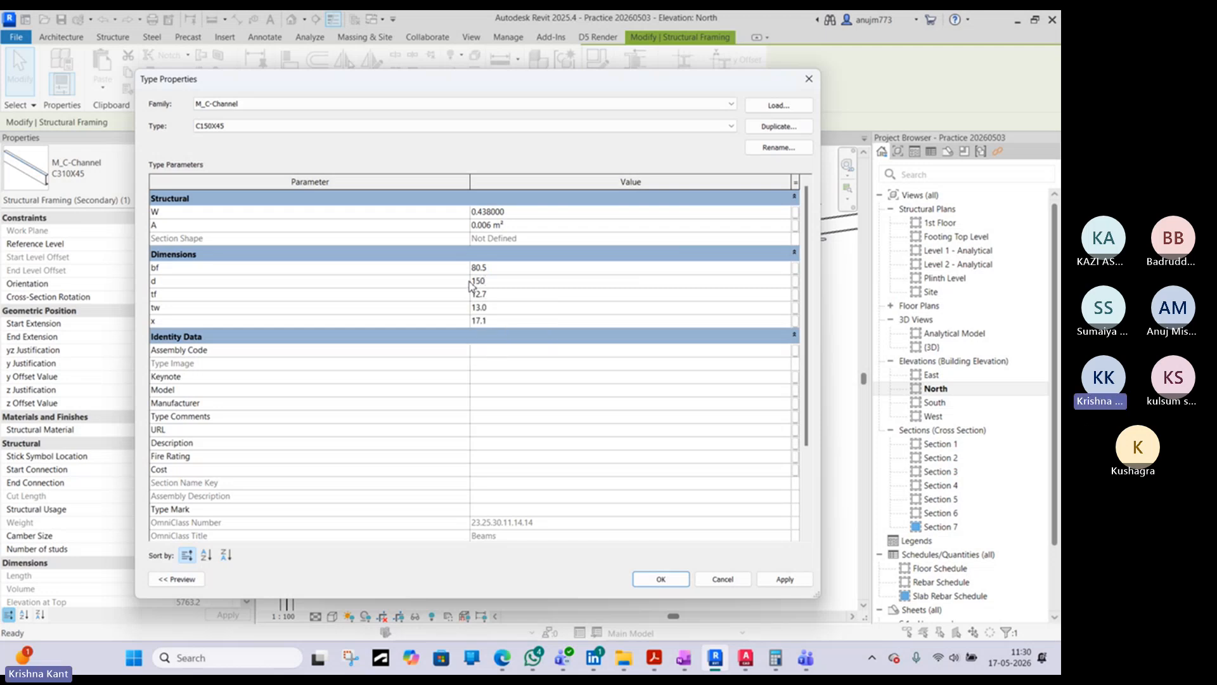
pyautogui.click(661, 578)
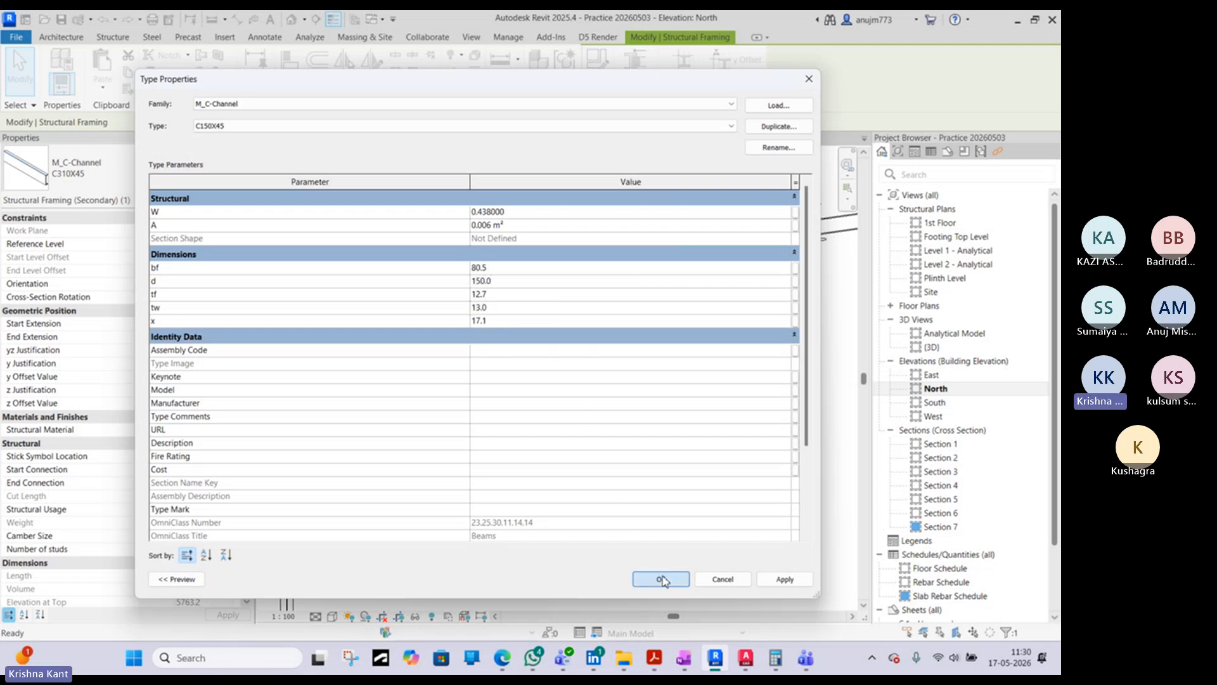
# - Set the purlin beam system's beam type to M_C-Channel : C150X45 in the North elevation
pyautogui.scroll(1, 453, 269)
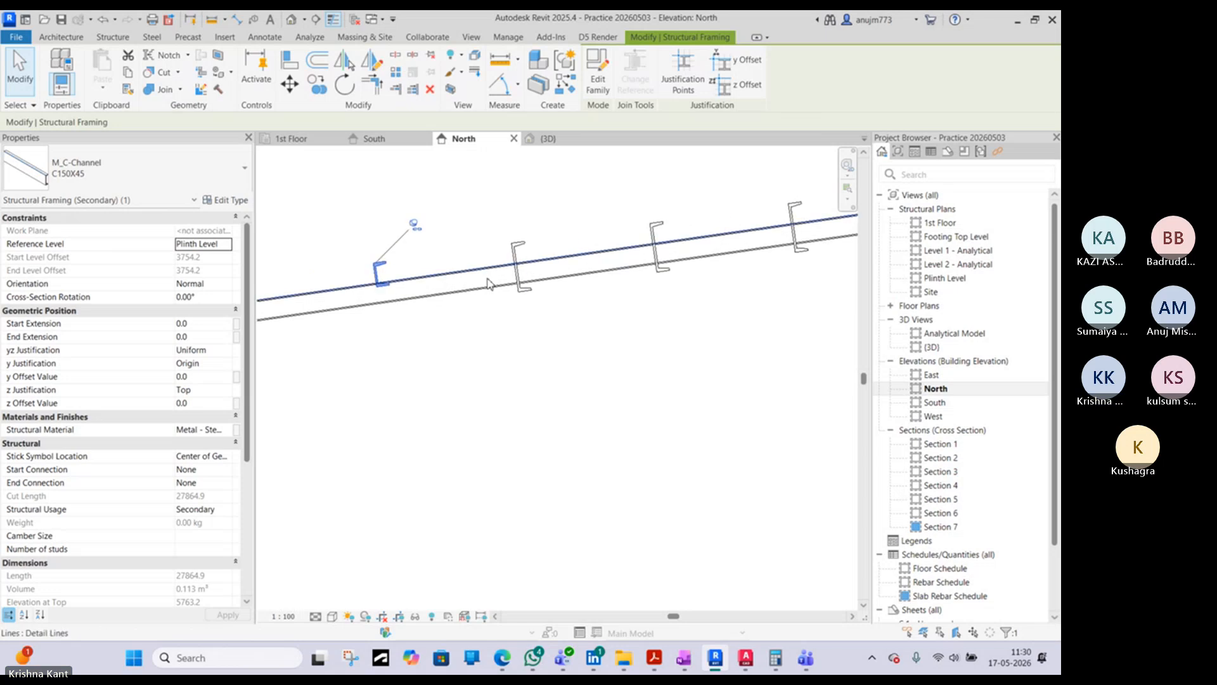
pyautogui.click(570, 425)
pyautogui.click(538, 244)
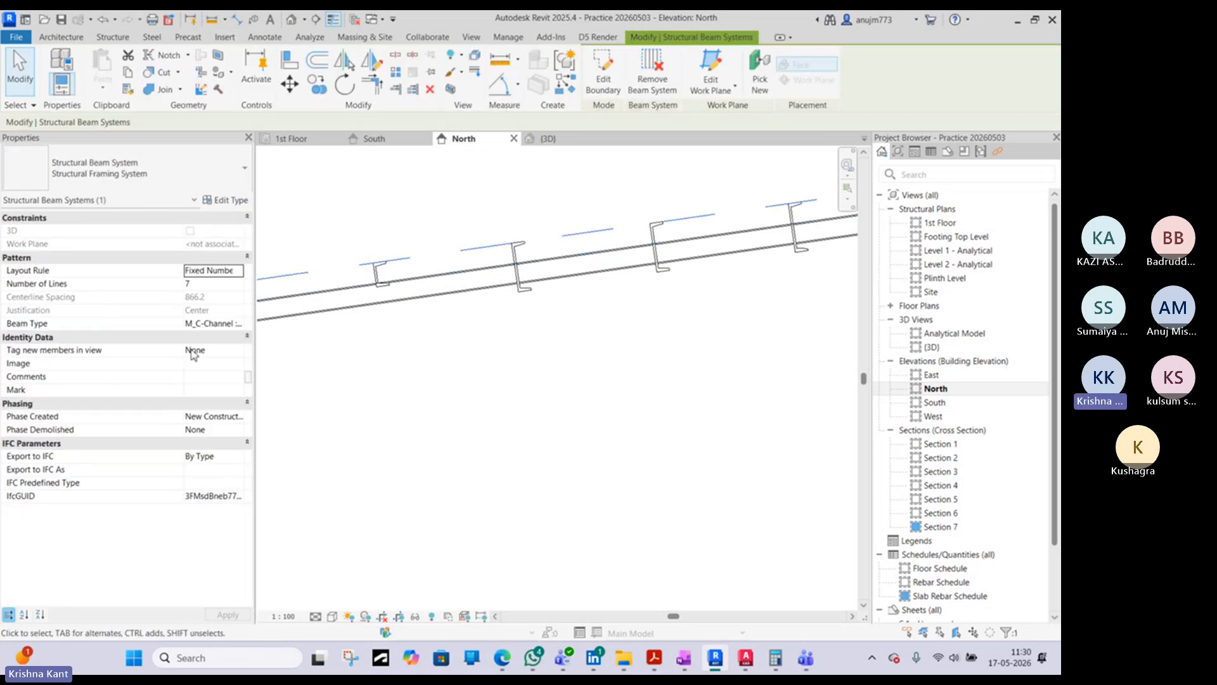
pyautogui.click(239, 324)
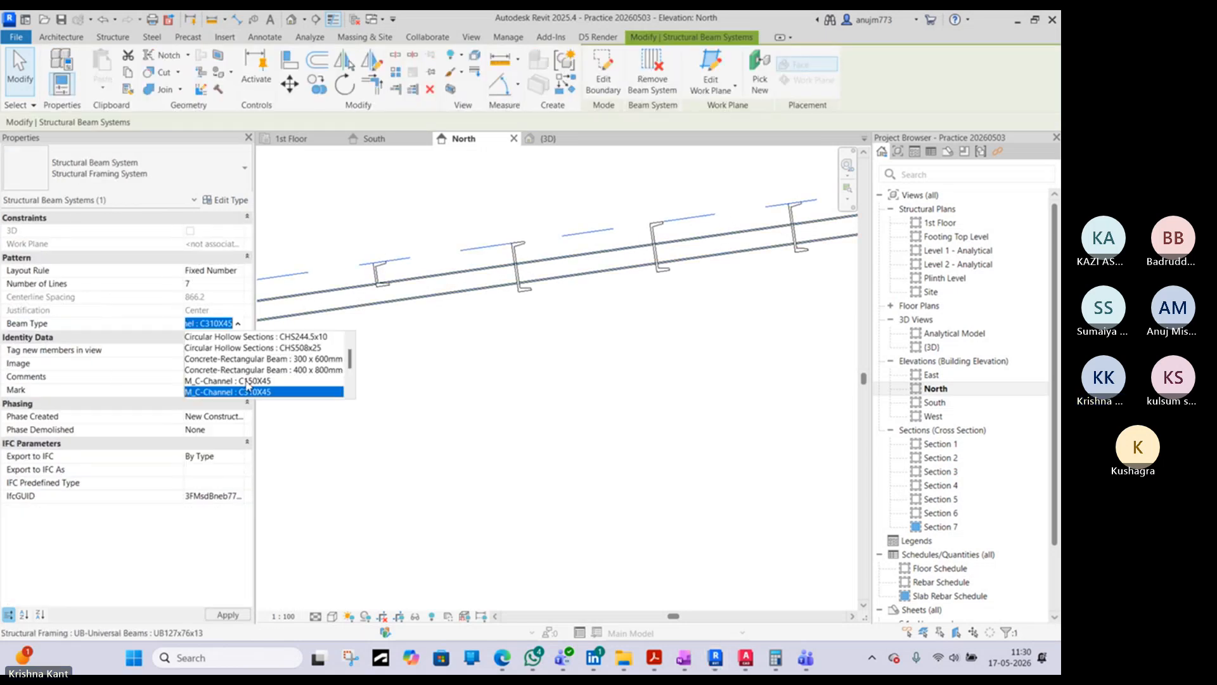
pyautogui.scroll(-2, 239, 374)
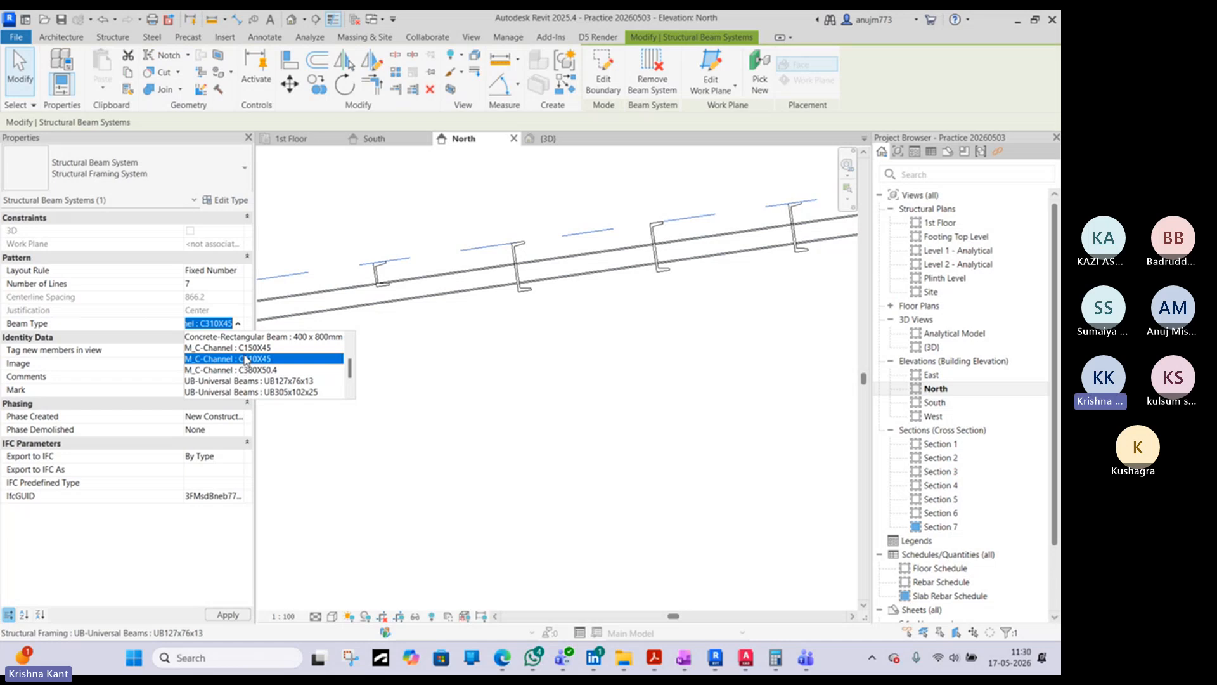
pyautogui.click(259, 348)
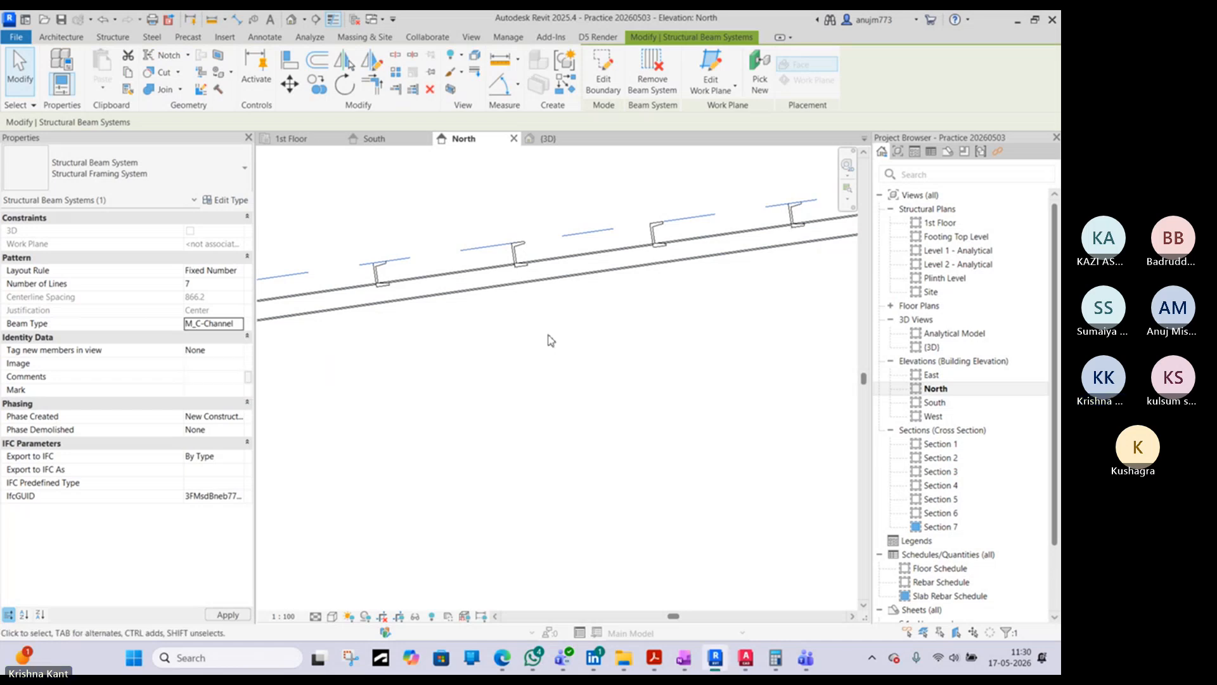
pyautogui.click(551, 340)
# - Mirror a copy of the purlin beam system onto the opposite roof slope about an axis drawn along grid 6
pyautogui.scroll(-3, 571, 317)
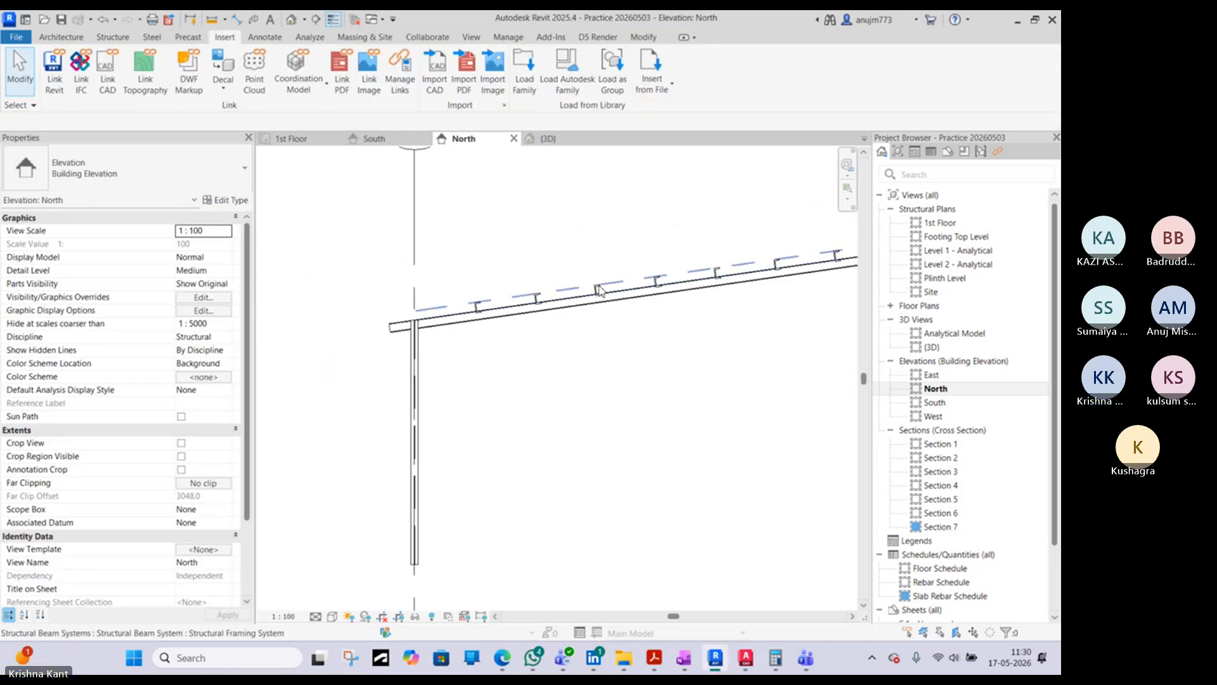
pyautogui.click(584, 296)
pyautogui.scroll(4, 634, 290)
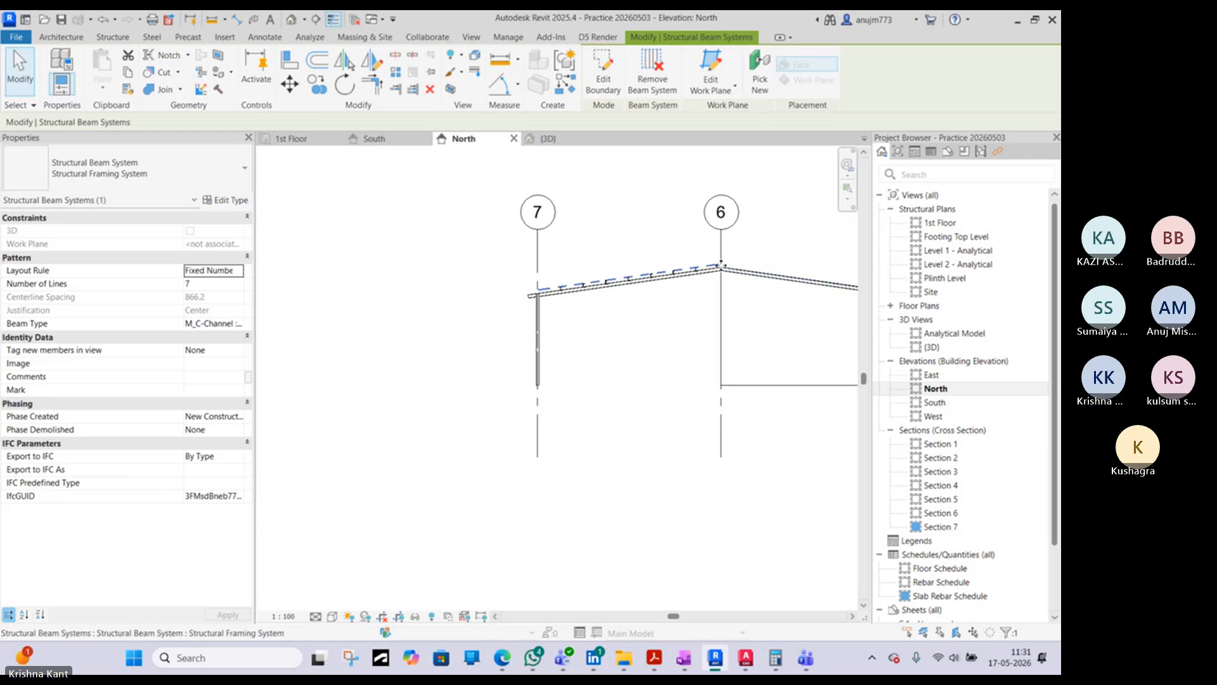
pyautogui.scroll(2, 717, 265)
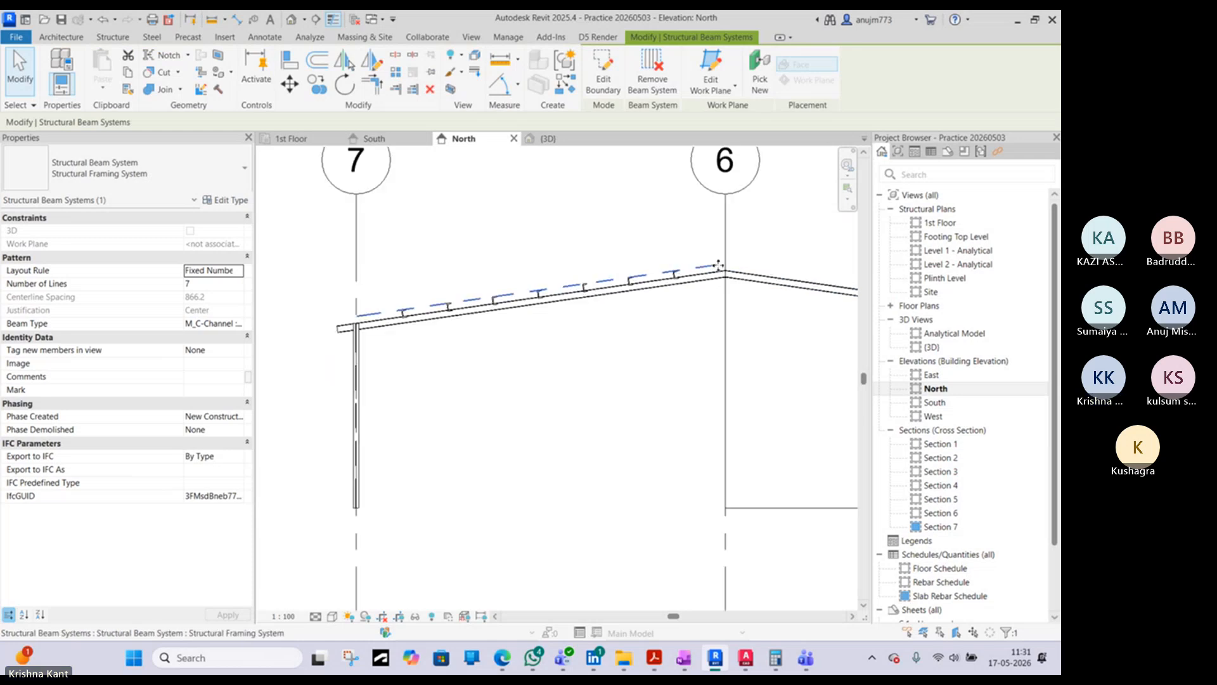
pyautogui.click(371, 60)
pyautogui.click(725, 291)
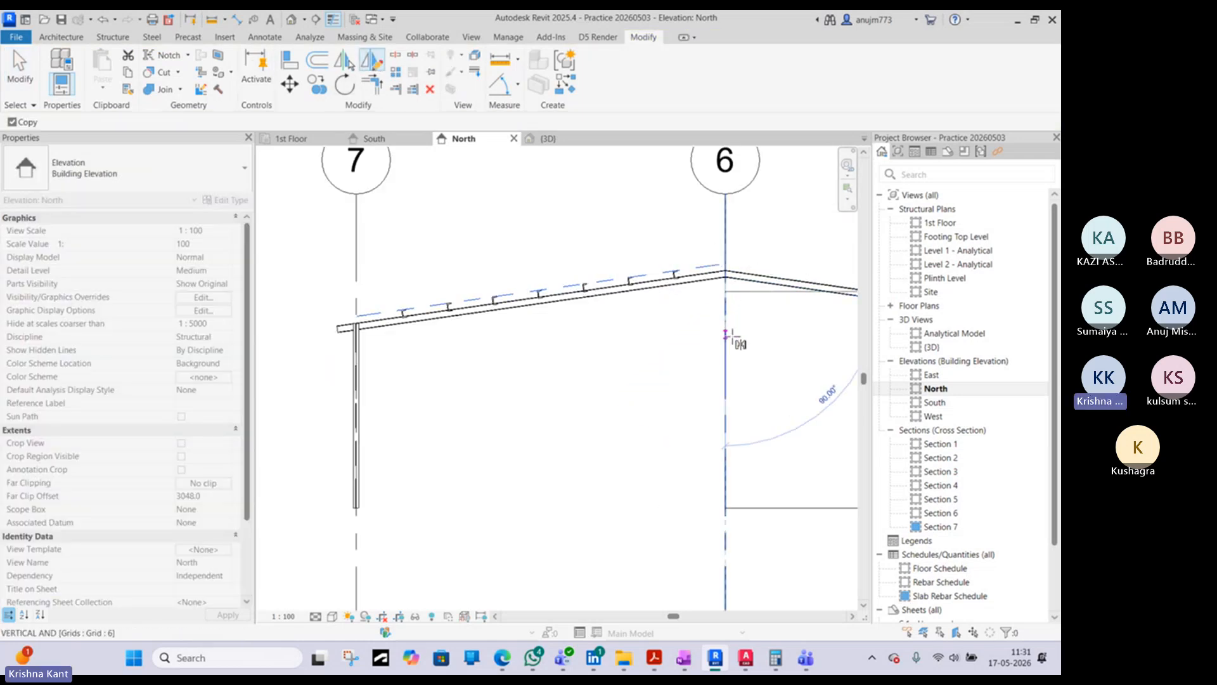
pyautogui.click(727, 339)
pyautogui.scroll(-2, 596, 303)
pyautogui.press('Escape')
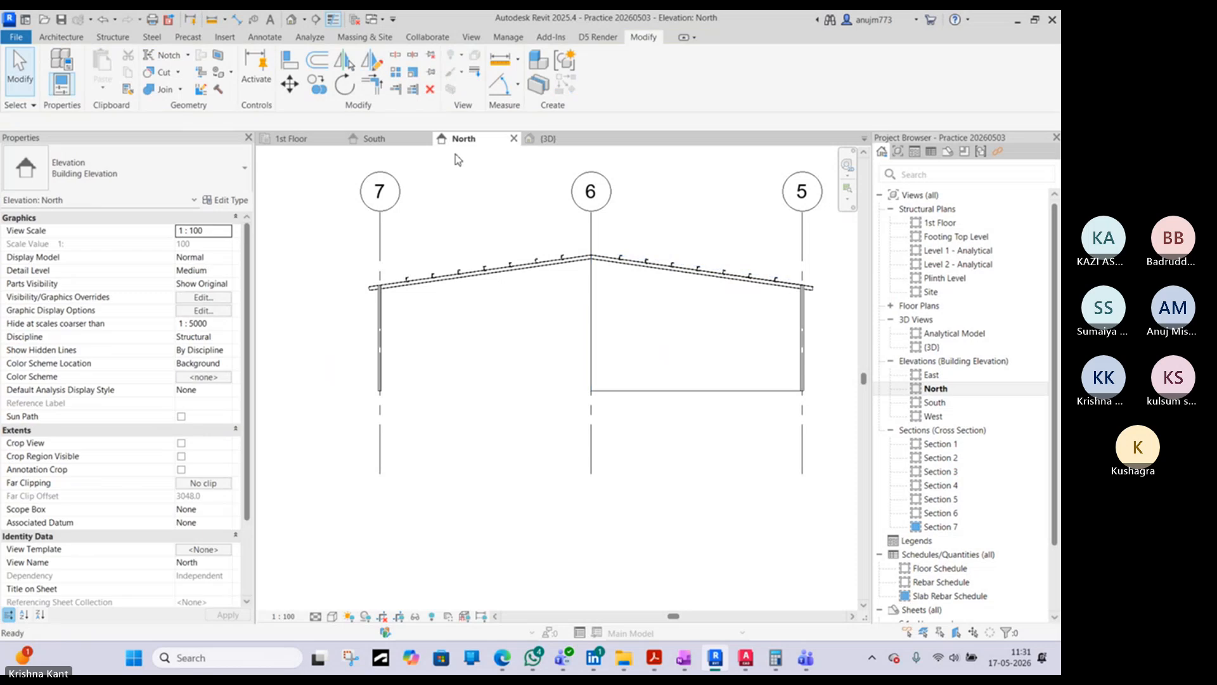
# - Open the 3D view and inspect the purlins on both roof slopes and their seating on the rafters
pyautogui.click(293, 21)
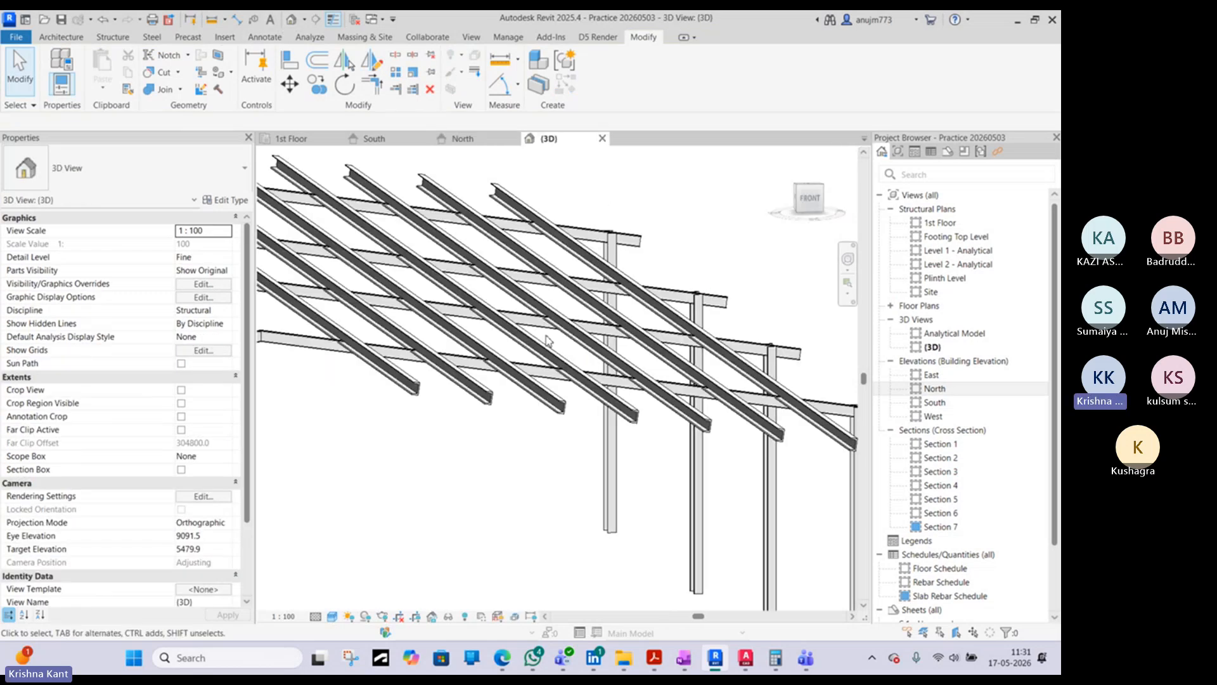
pyautogui.keyDown('shift'); pyautogui.moveTo(570, 381); pyautogui.dragTo(434, 357, button='middle'); pyautogui.keyUp('shift')
pyautogui.scroll(5, 433, 357)
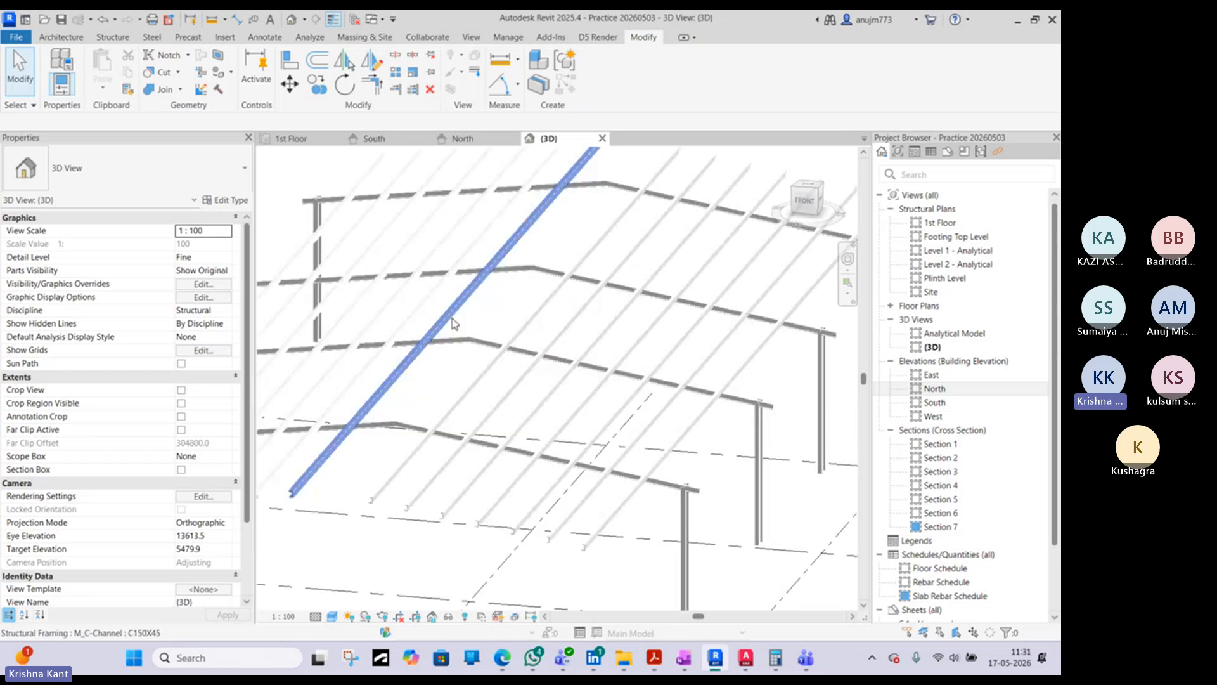
pyautogui.scroll(-8, 485, 339)
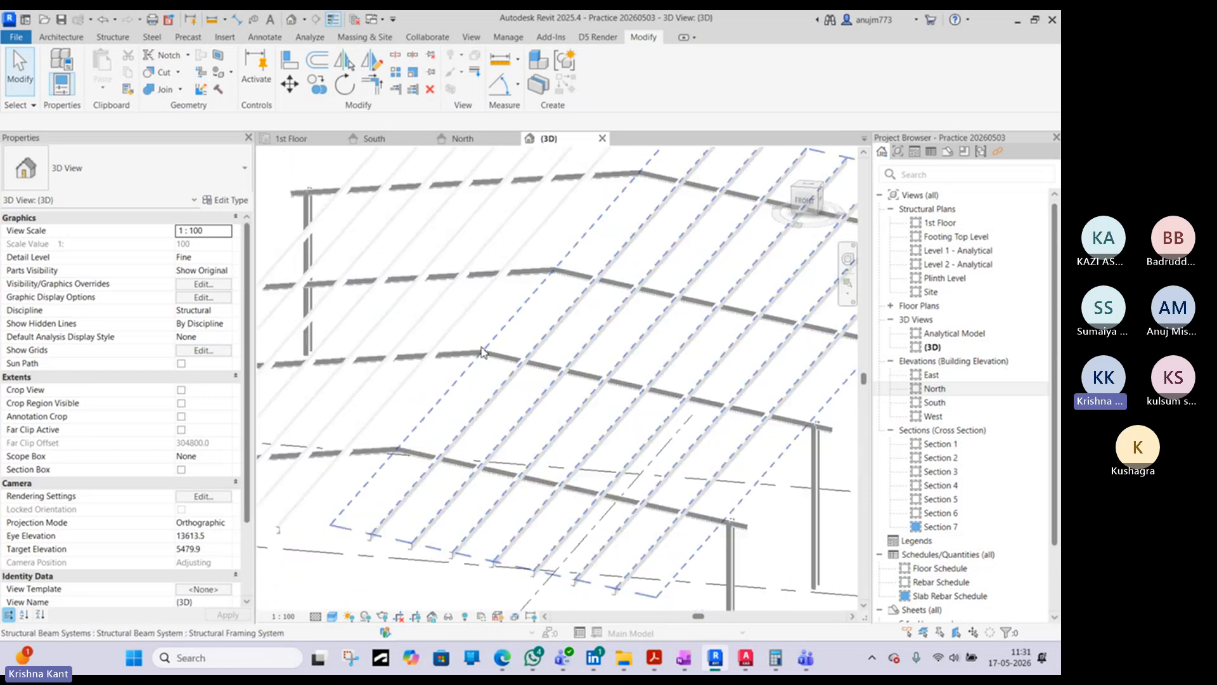
pyautogui.scroll(8, 351, 379)
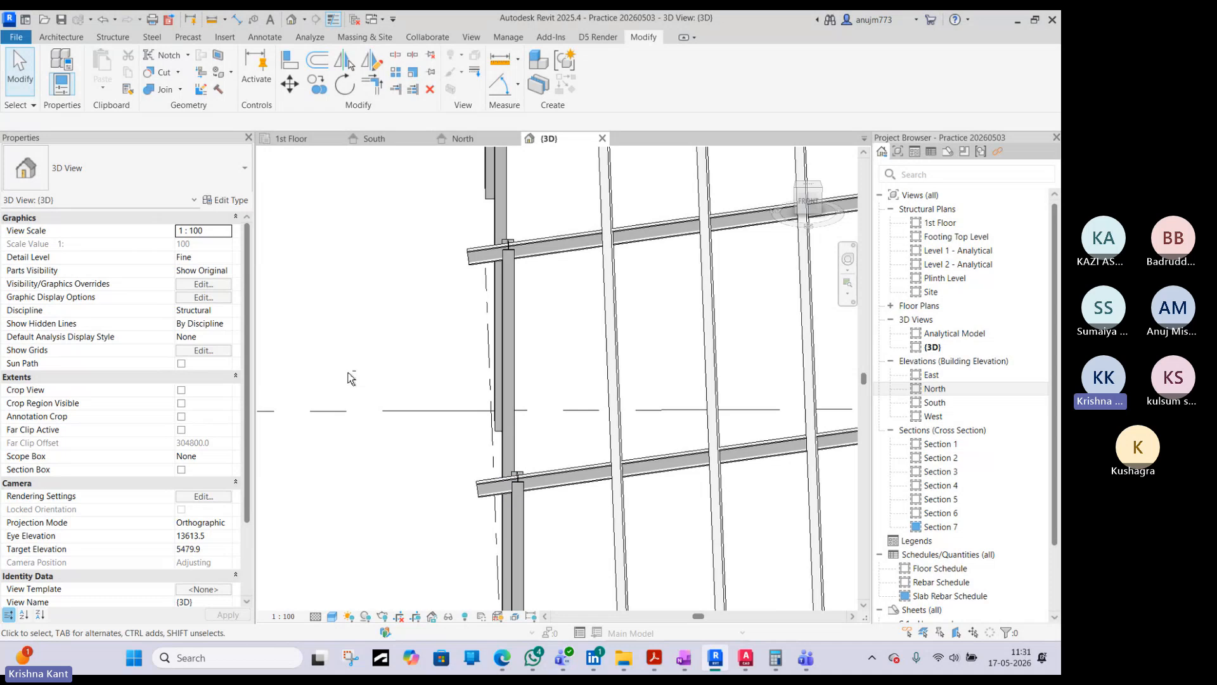
pyautogui.scroll(-6, 350, 379)
pyautogui.scroll(3, 735, 267)
# - Select the mirrored beam system between grids 6 and 5 and review its type properties without changing them
pyautogui.click(730, 285)
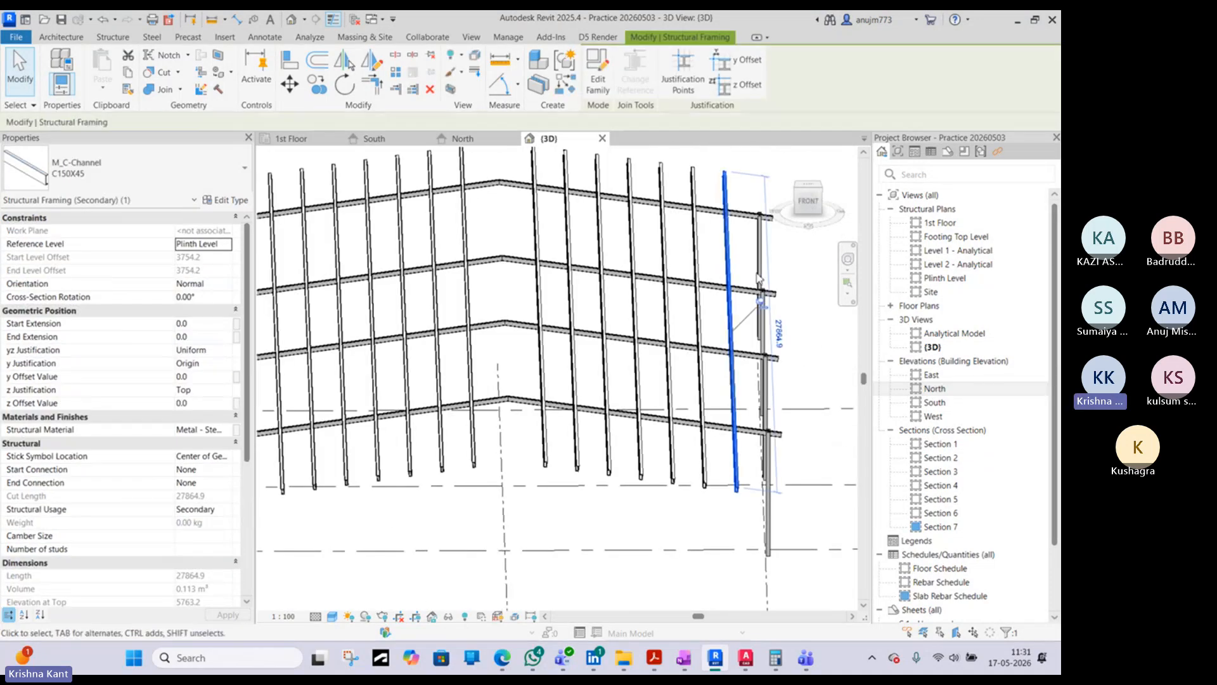
pyautogui.click(745, 235)
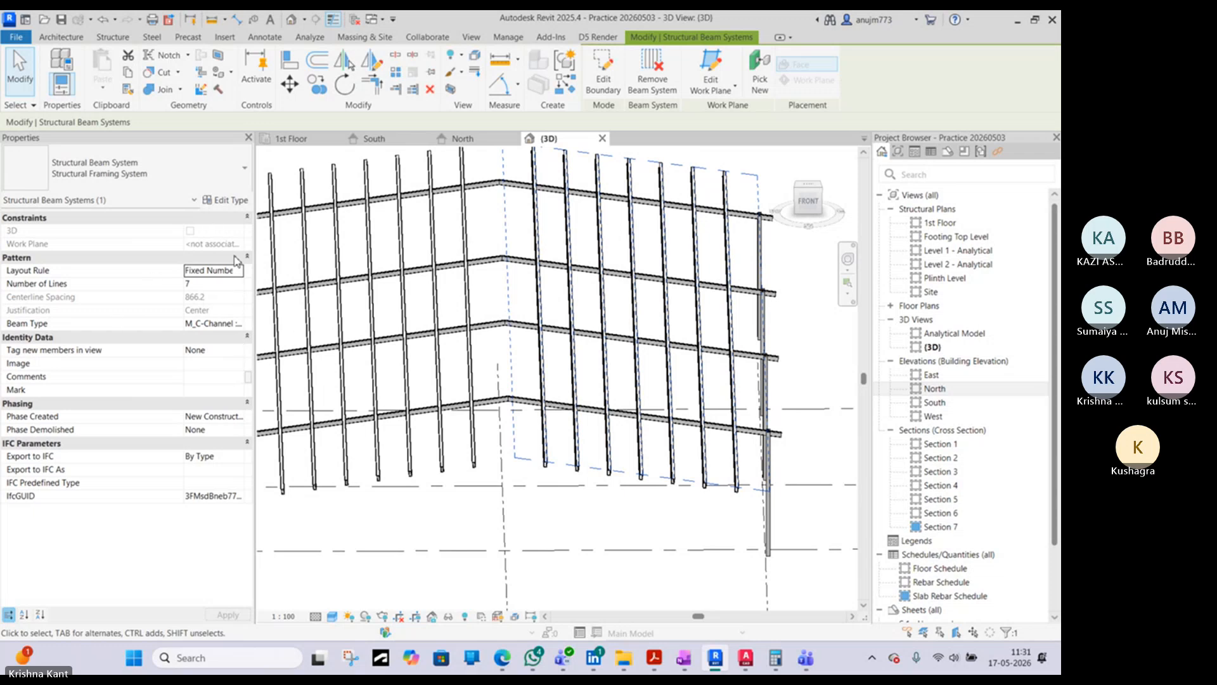
pyautogui.click(234, 201)
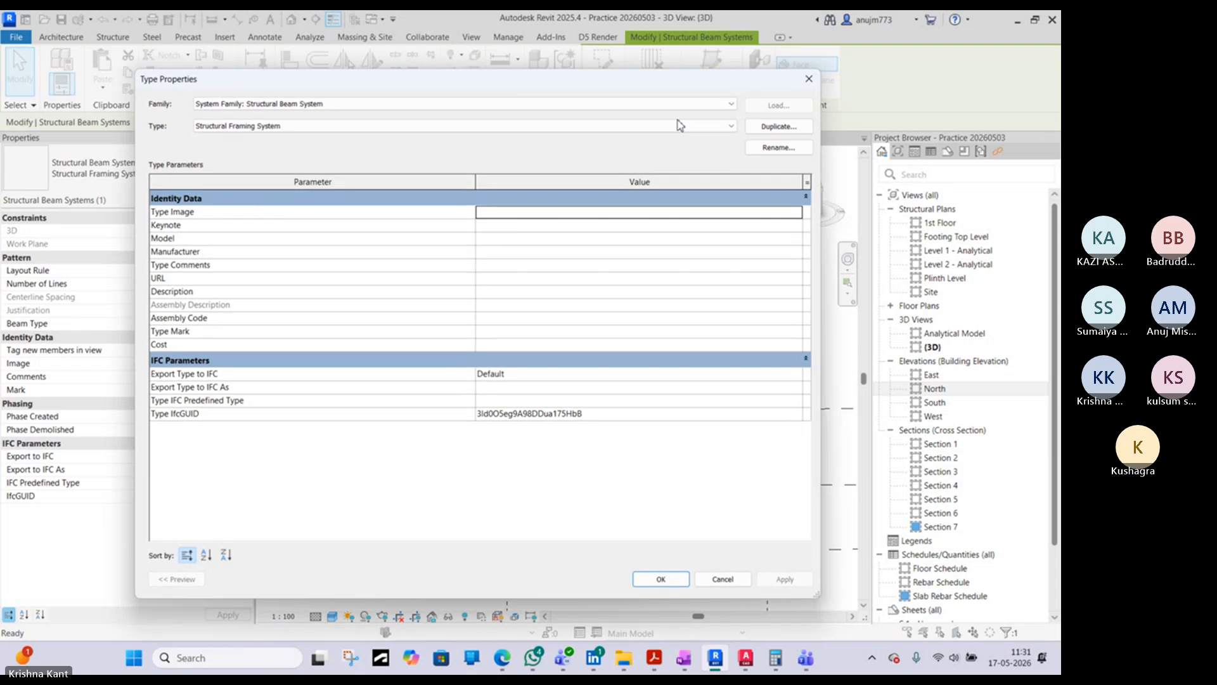
pyautogui.click(809, 78)
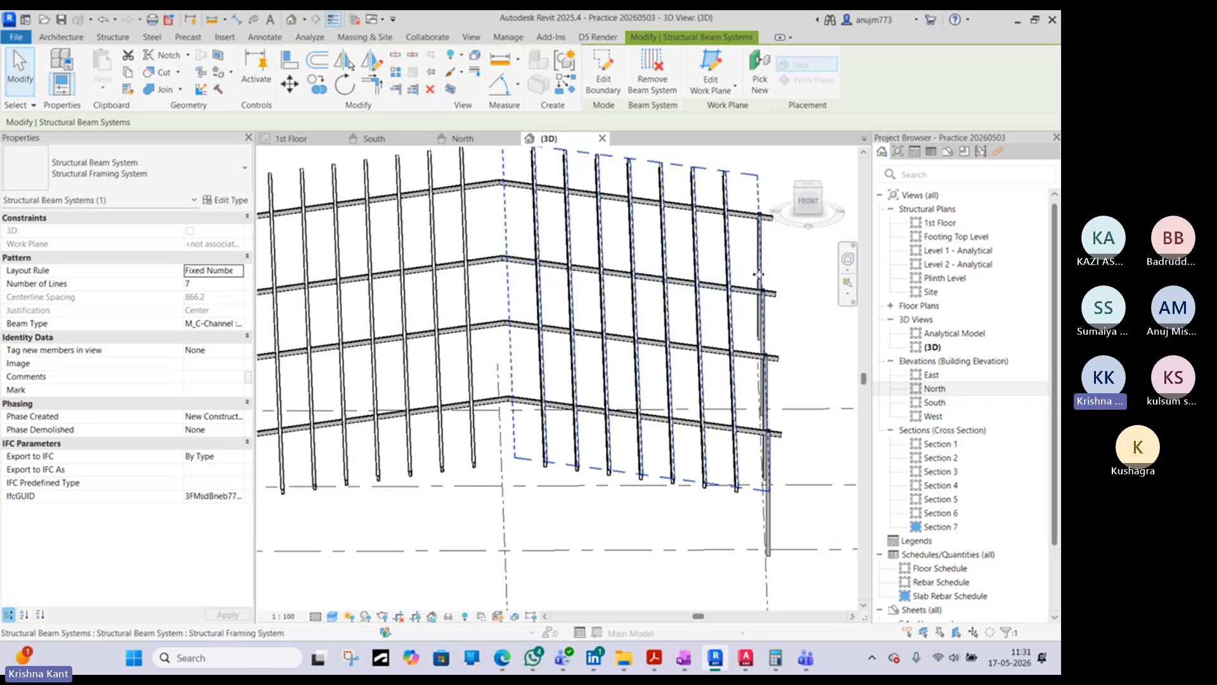
pyautogui.moveTo(759, 275); pyautogui.dragTo(701, 267, button='middle')
pyautogui.click(777, 342)
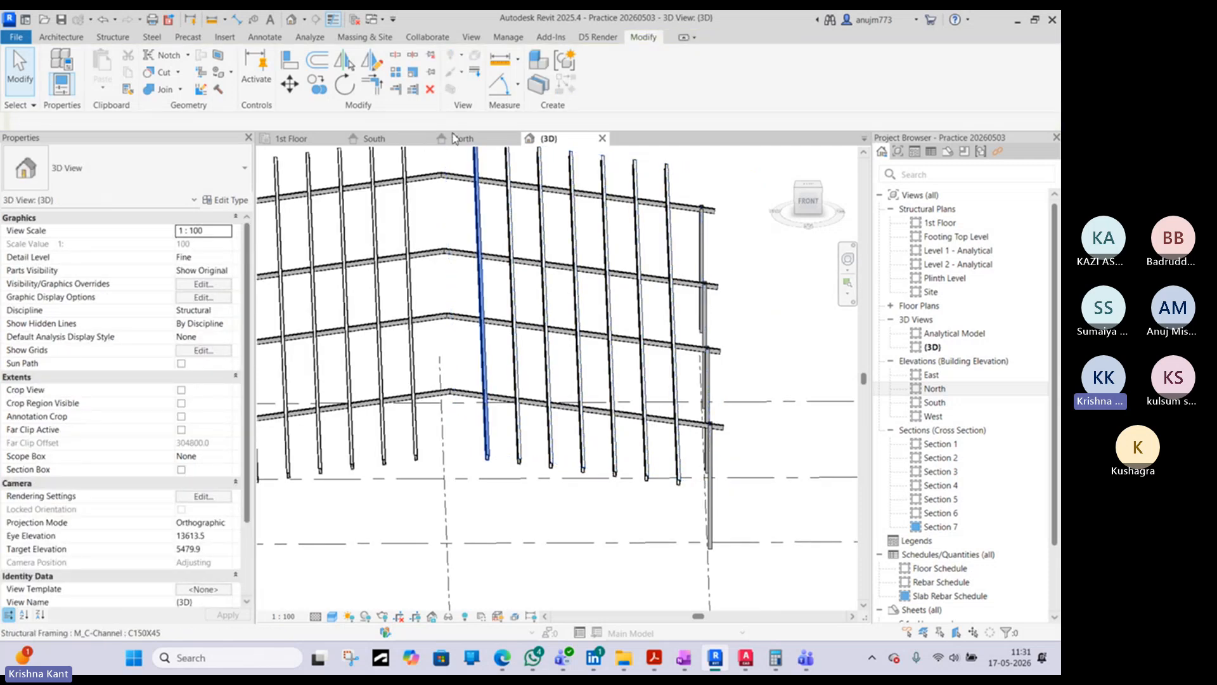
# - Switch to the AutoCAD structural drawing and examine the cross section and the roof framing plan's purlin and bracing layout
pyautogui.click(739, 664)
pyautogui.scroll(-3, 571, 380)
pyautogui.scroll(4, 453, 329)
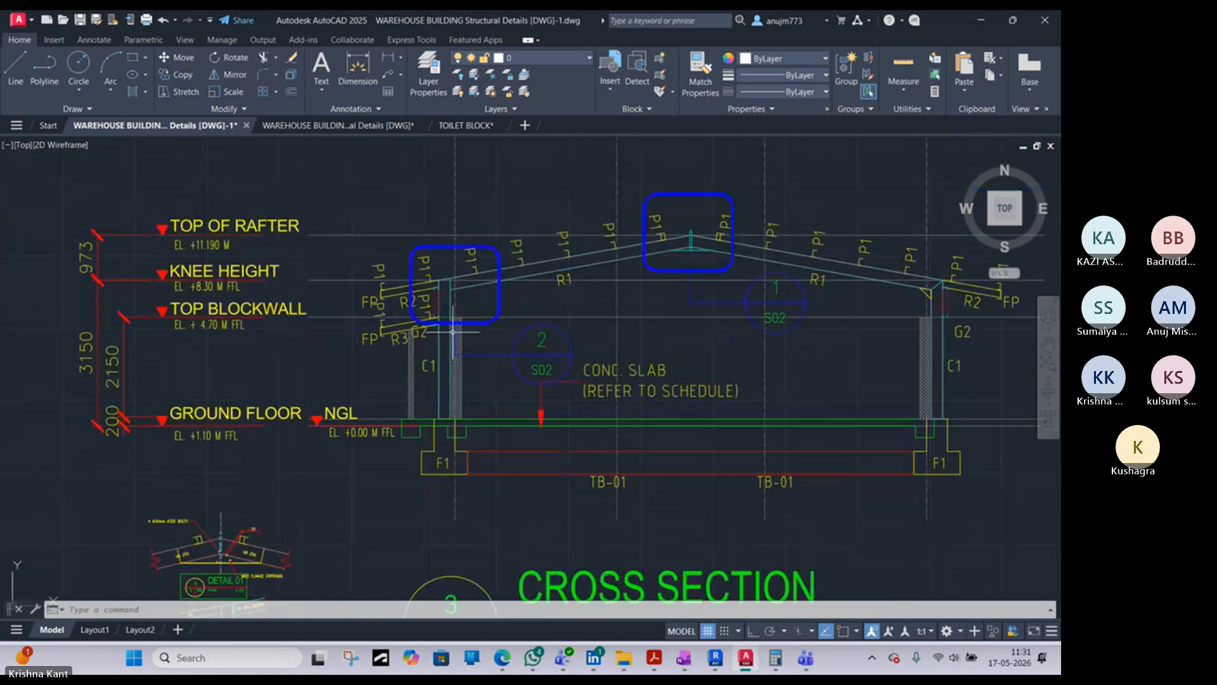
pyautogui.scroll(-5, 453, 330)
pyautogui.scroll(5, 183, 321)
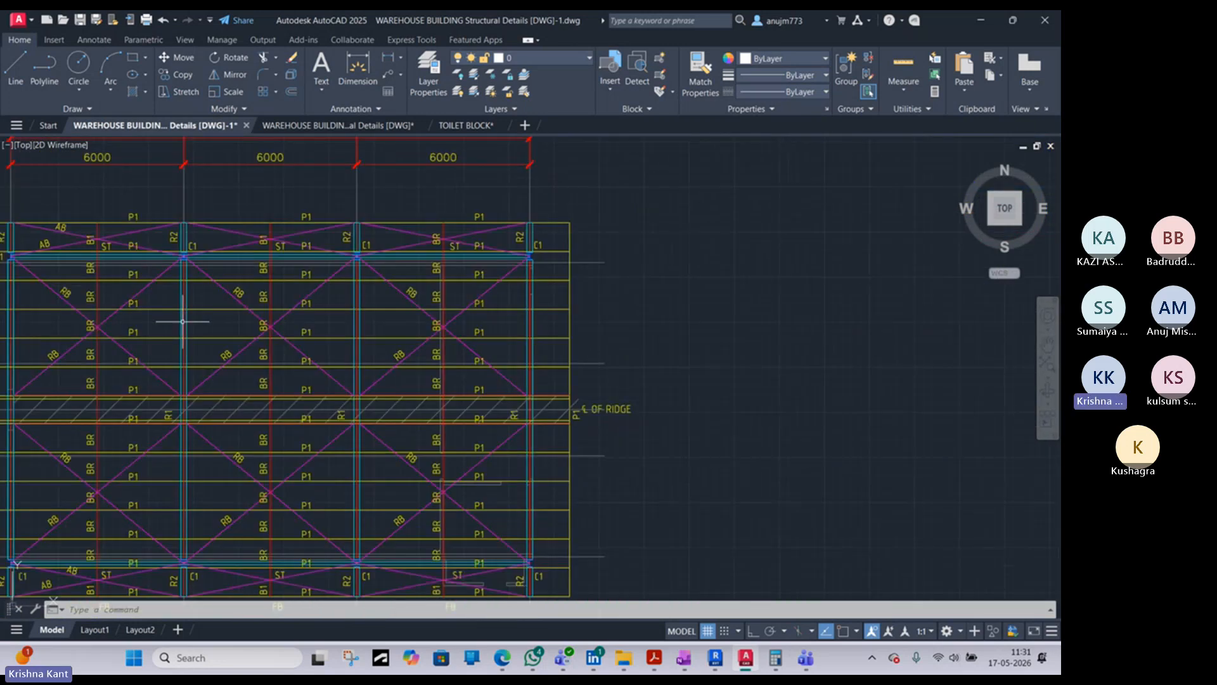
pyautogui.scroll(-3, 183, 322)
pyautogui.scroll(3, 130, 306)
pyautogui.scroll(2, 151, 322)
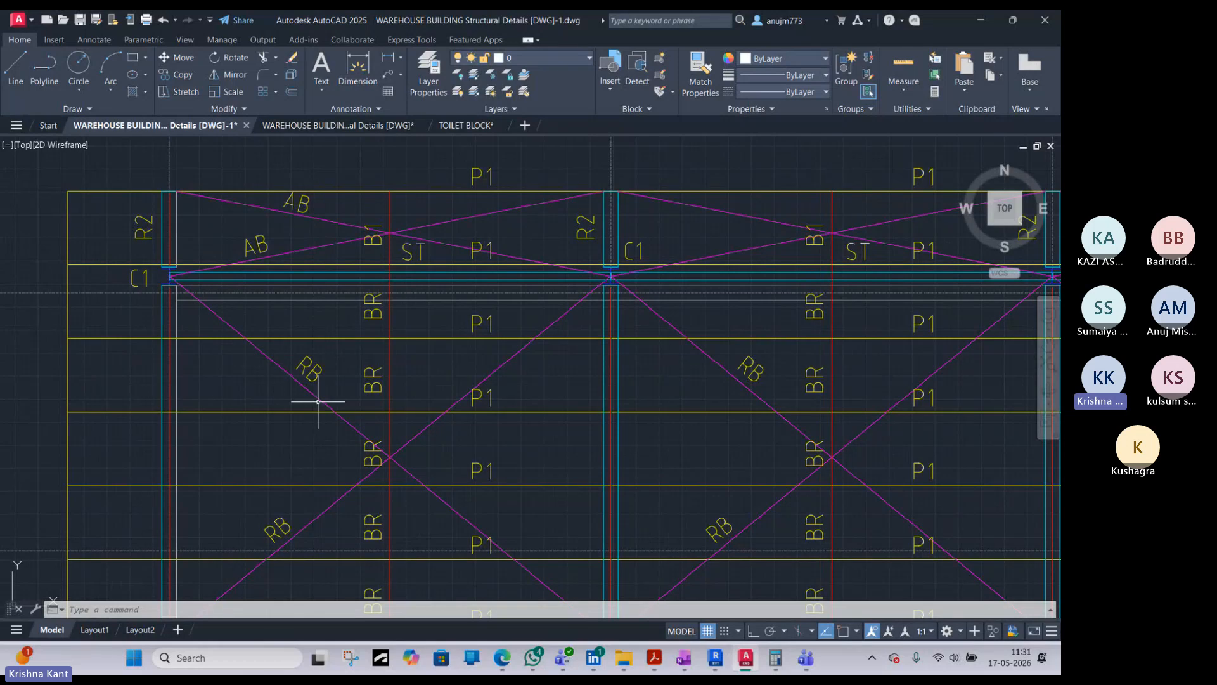
pyautogui.moveTo(317, 402); pyautogui.dragTo(274, 347, button='middle')
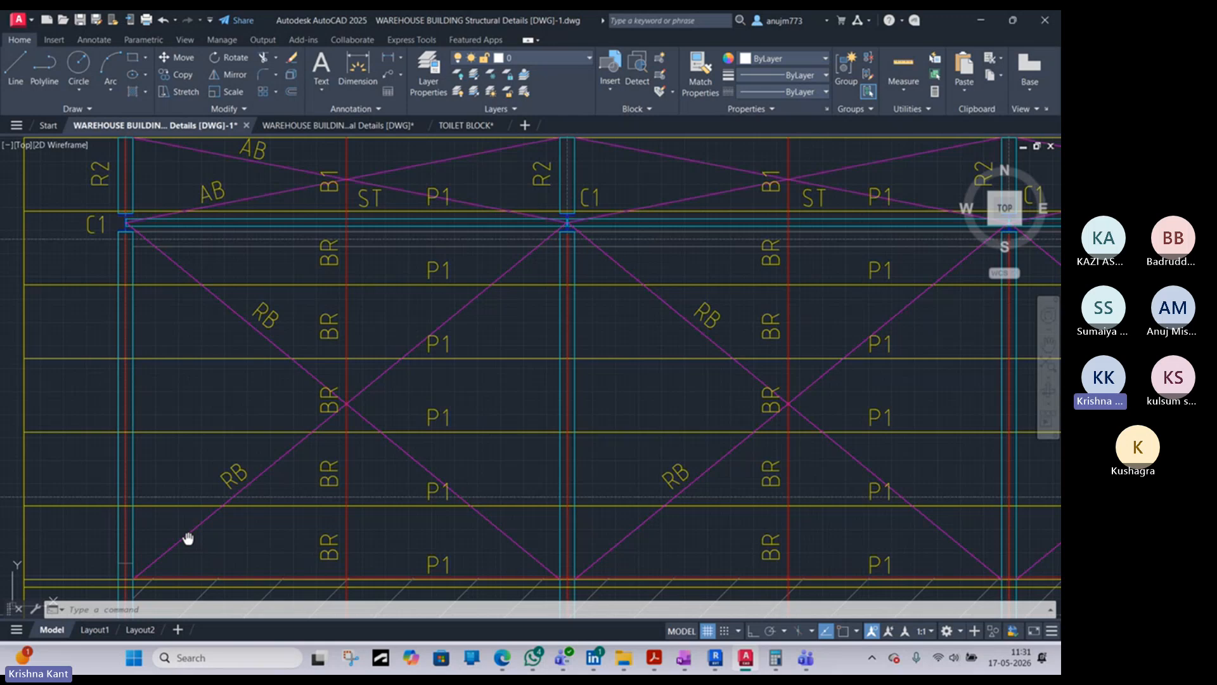
pyautogui.scroll(-2, 271, 413)
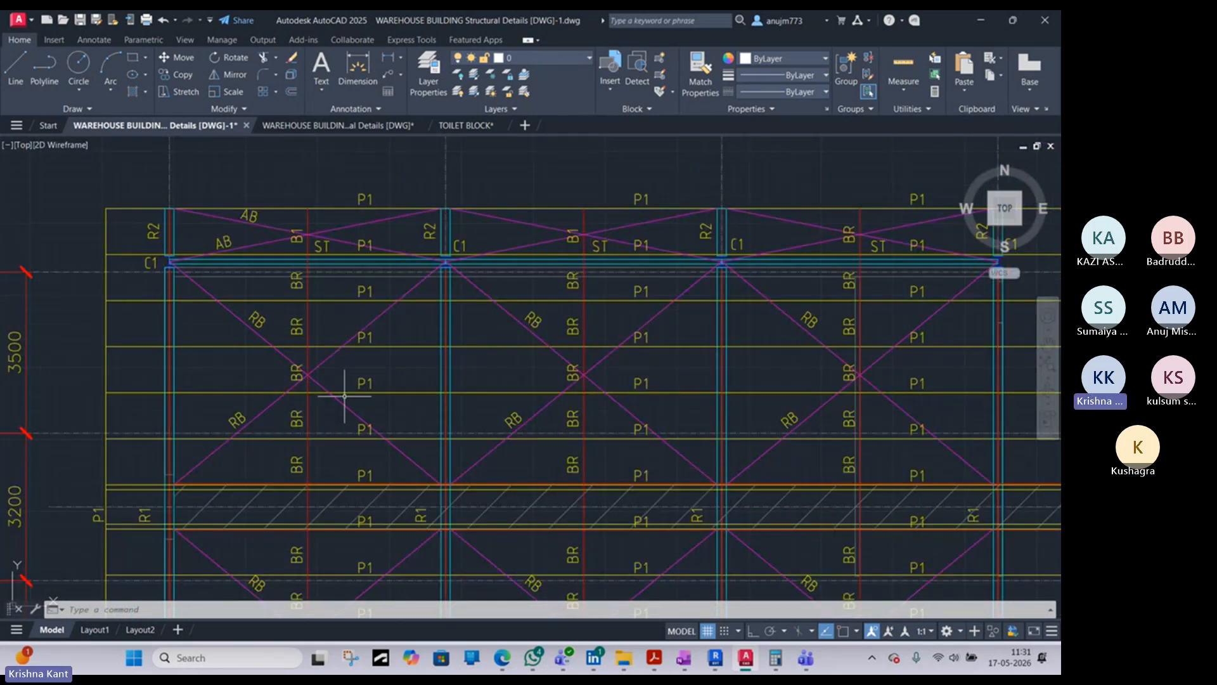
pyautogui.scroll(-2, 342, 400)
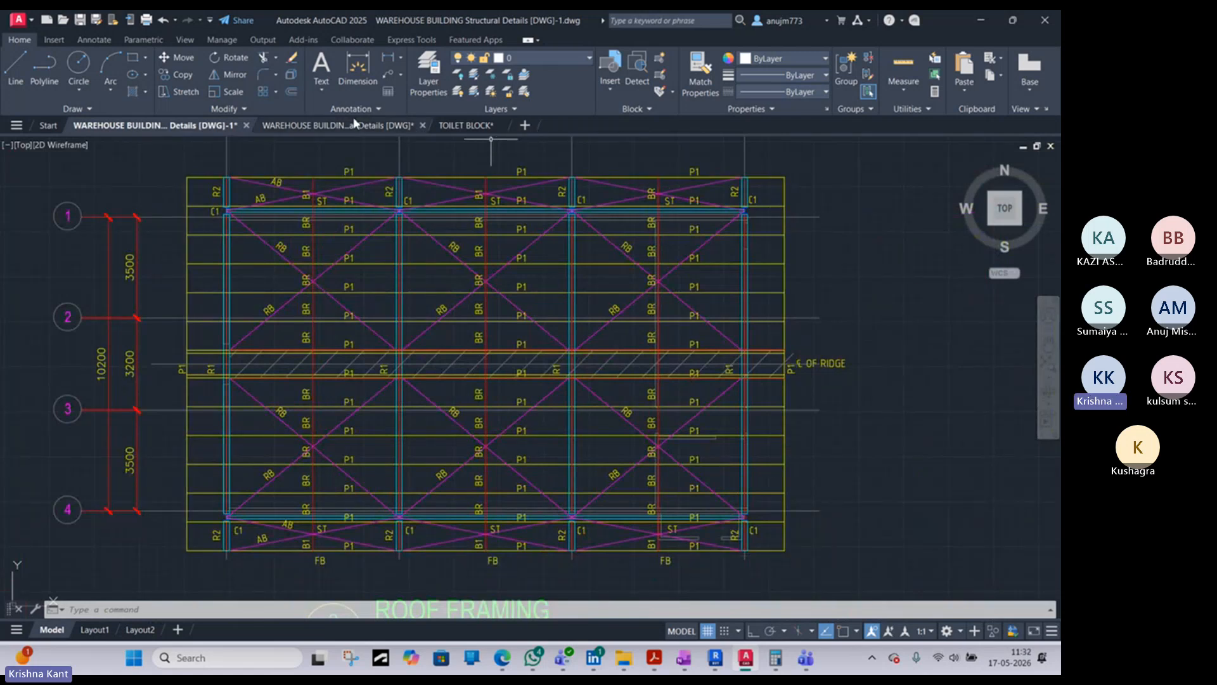
# - Return to Revit and inspect the purlins, rafters and columns from the side in the 3D view
pyautogui.click(983, 21)
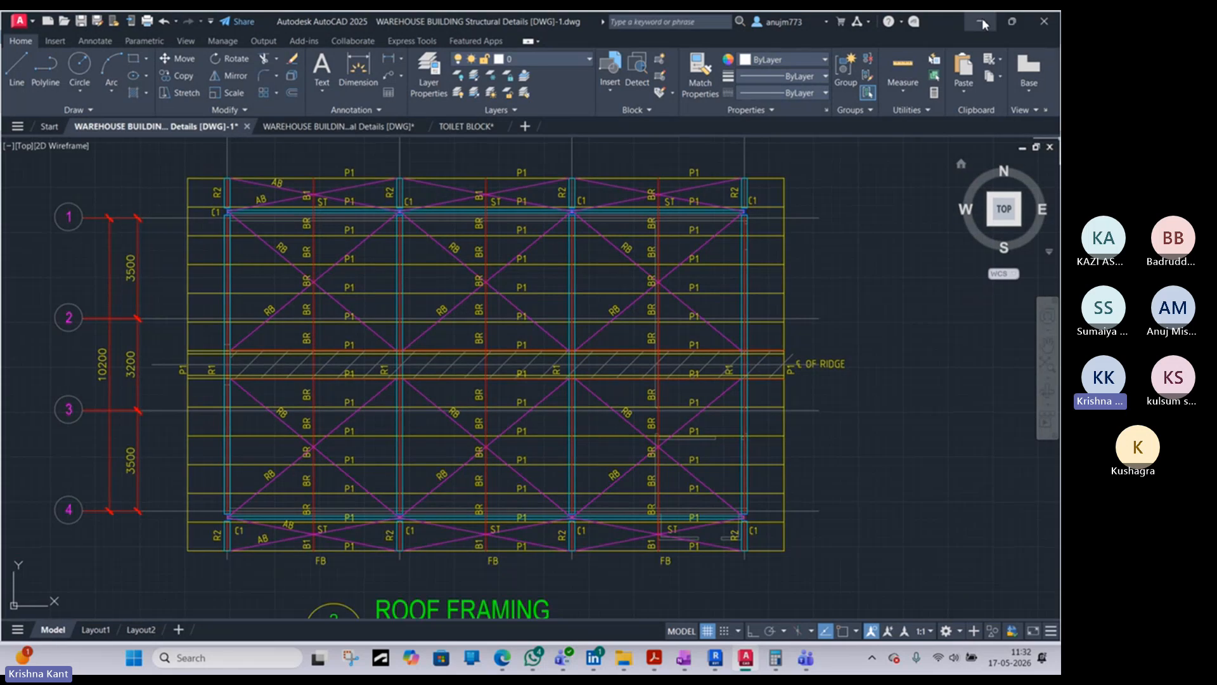
pyautogui.scroll(-3, 620, 320)
pyautogui.keyDown('shift'); pyautogui.moveTo(619, 320); pyautogui.dragTo(624, 381, button='middle'); pyautogui.keyUp('shift')
pyautogui.scroll(3, 624, 381)
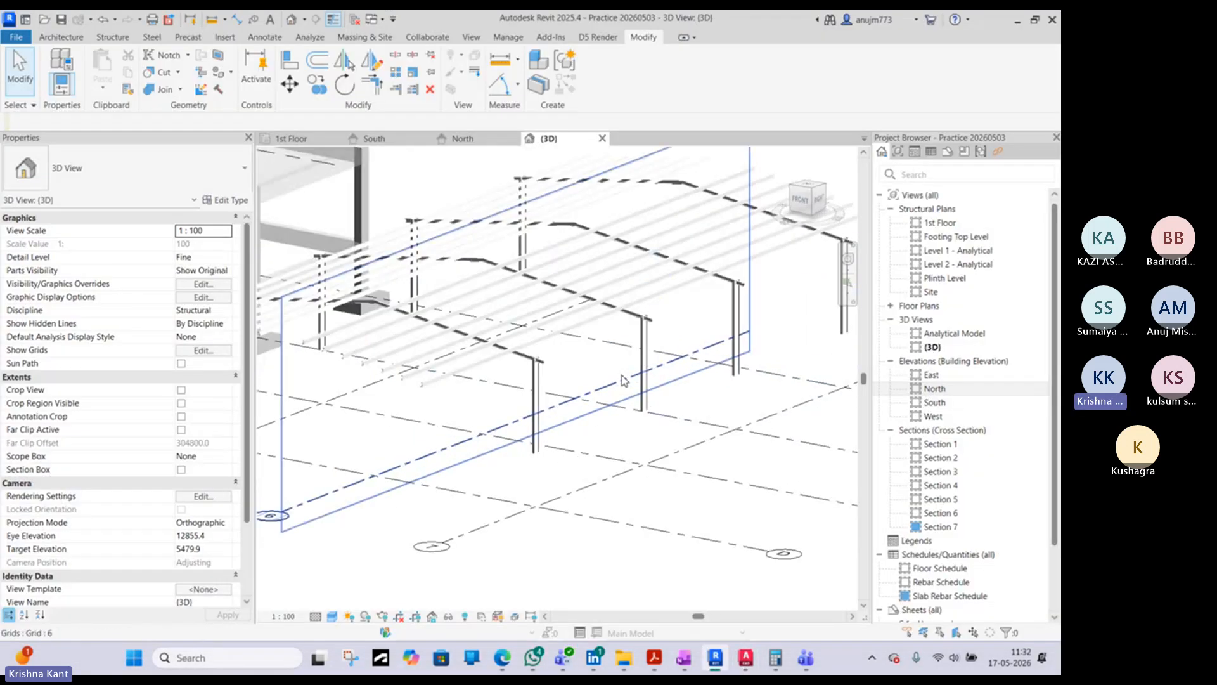
pyautogui.scroll(1, 622, 380)
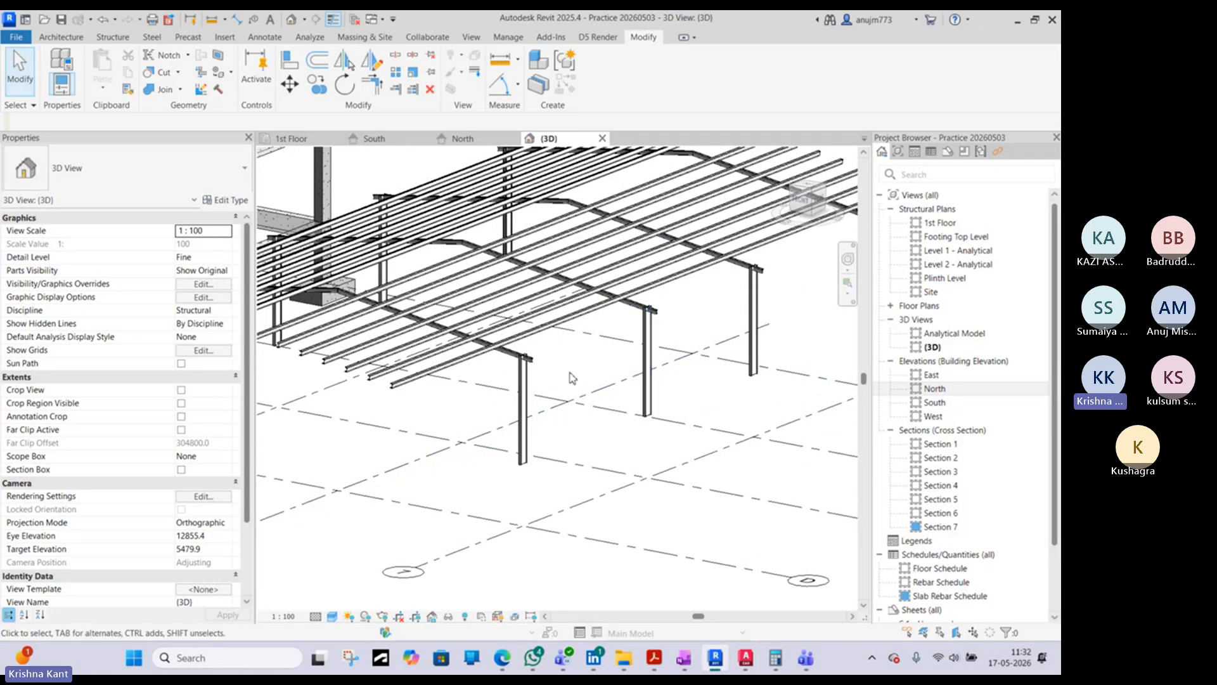
pyautogui.keyDown('shift'); pyautogui.moveTo(613, 357); pyautogui.dragTo(436, 261, button='middle'); pyautogui.keyUp('shift')
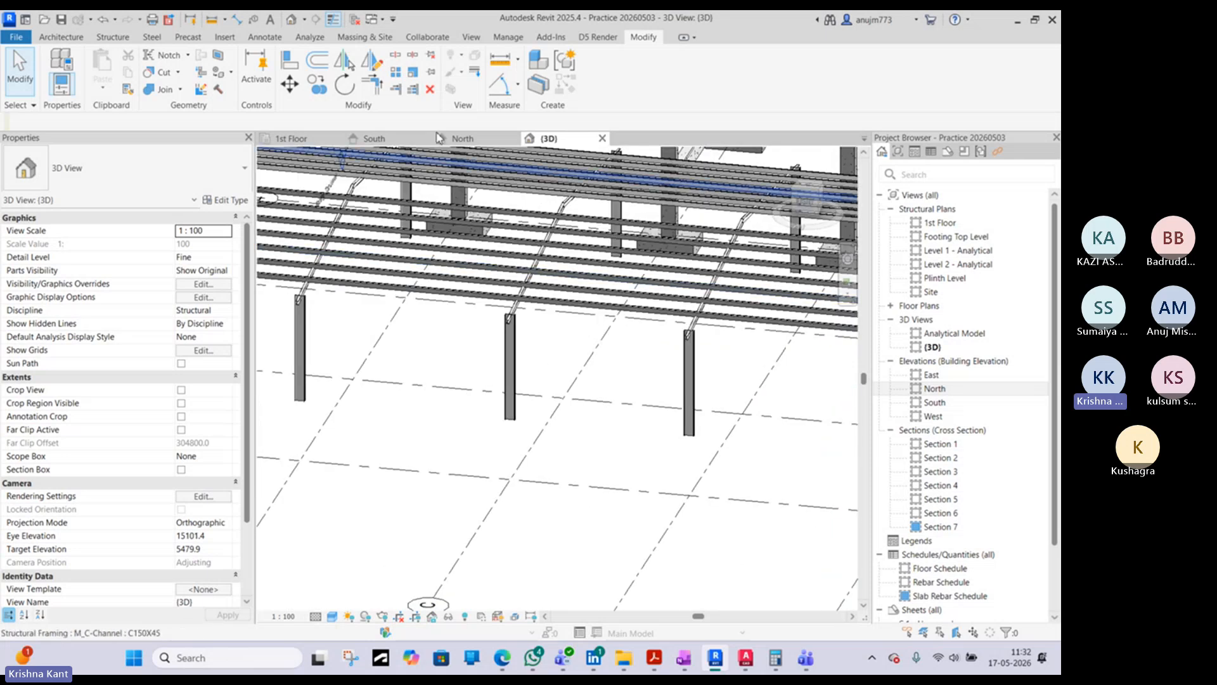
# - Start the structural Brace tool, close the 1st Floor plan and open the Plinth Level structural plan
pyautogui.click(63, 36)
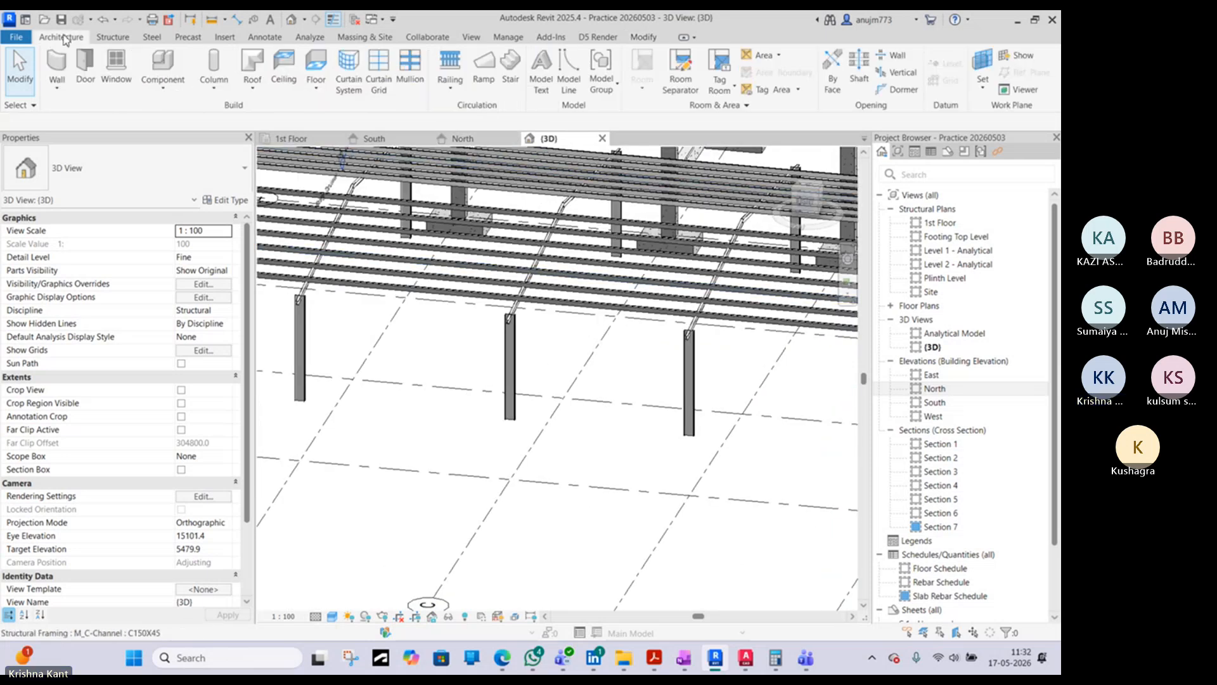
pyautogui.click(113, 37)
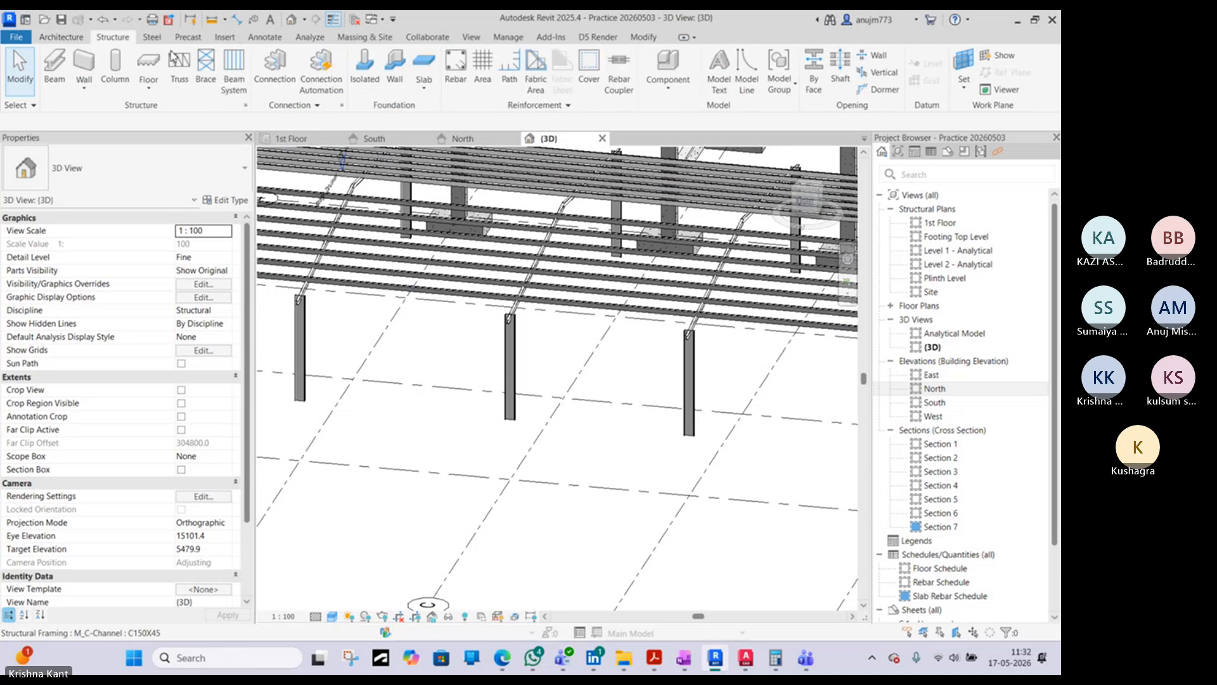
pyautogui.click(209, 70)
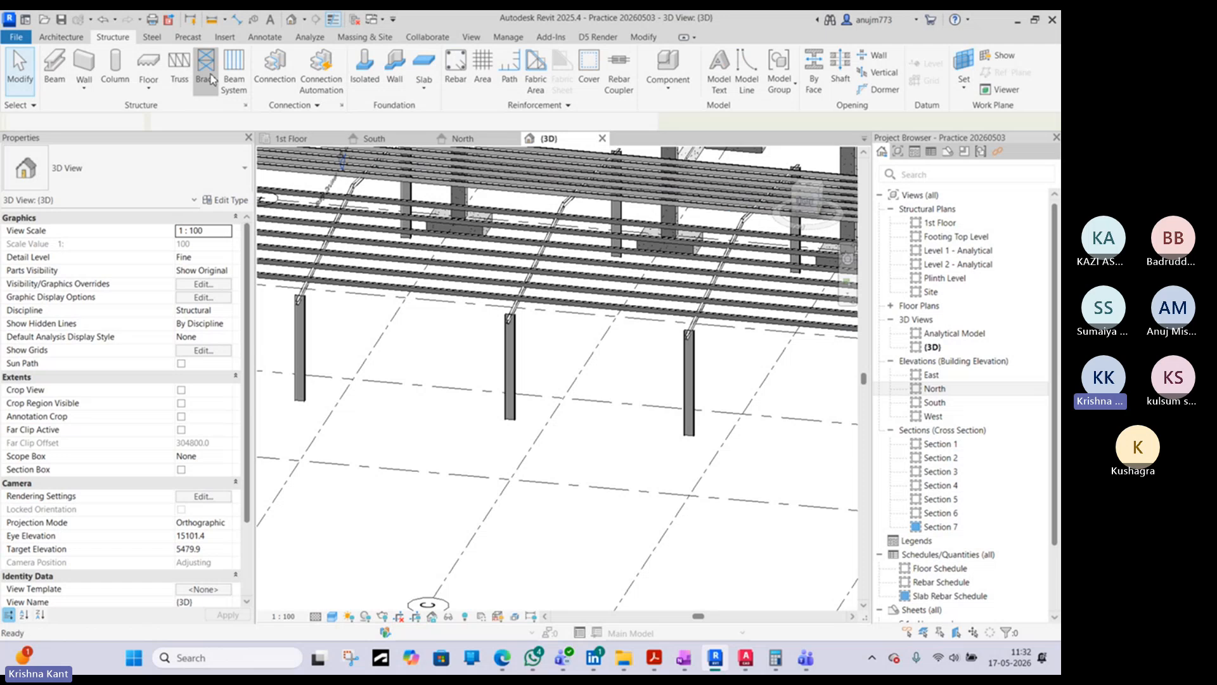
pyautogui.moveTo(388, 377); pyautogui.dragTo(501, 350, button='middle')
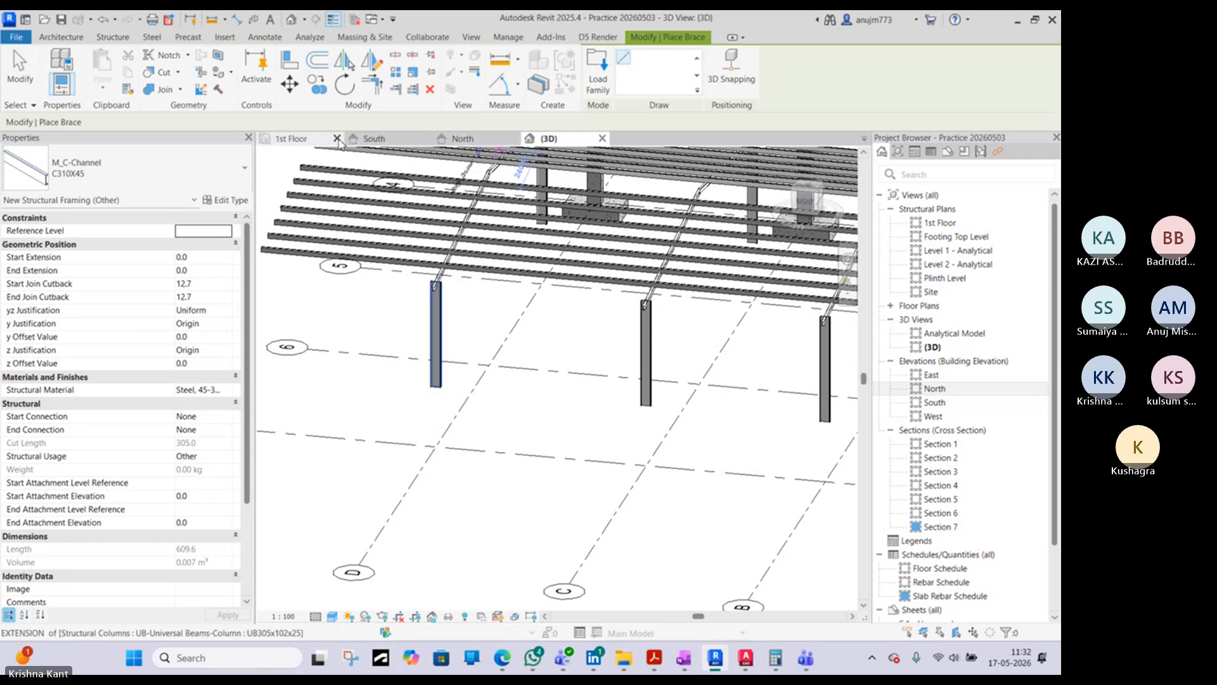
pyautogui.click(337, 138)
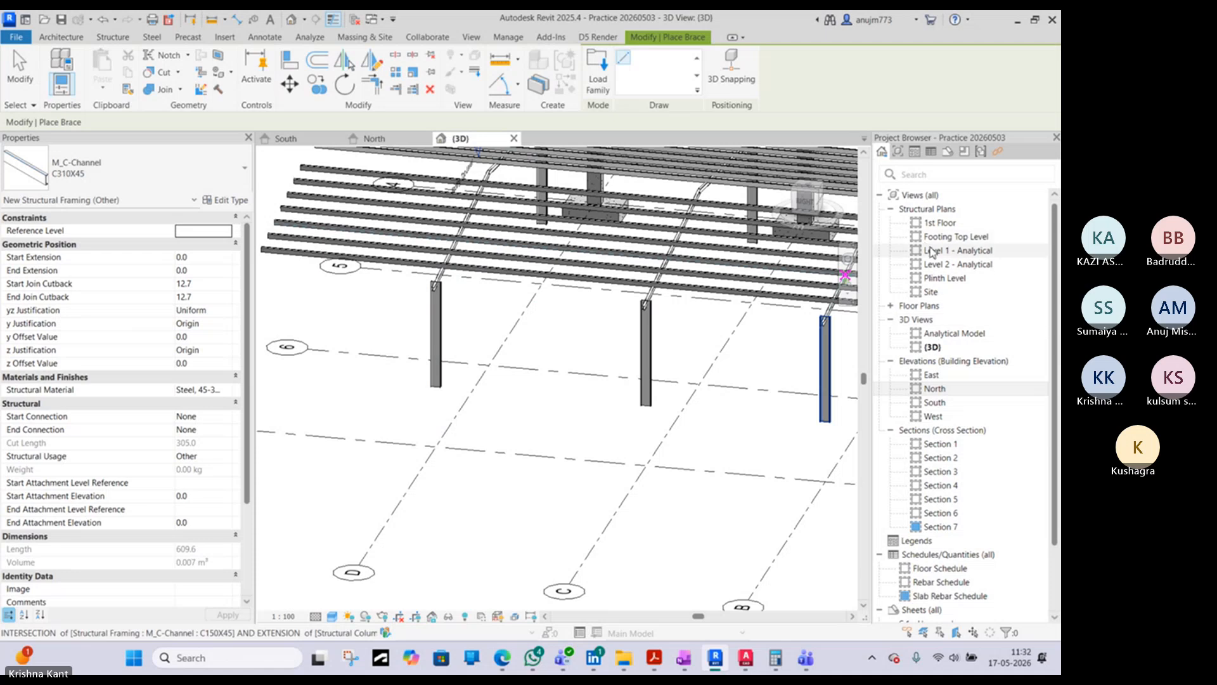
pyautogui.doubleClick(944, 278)
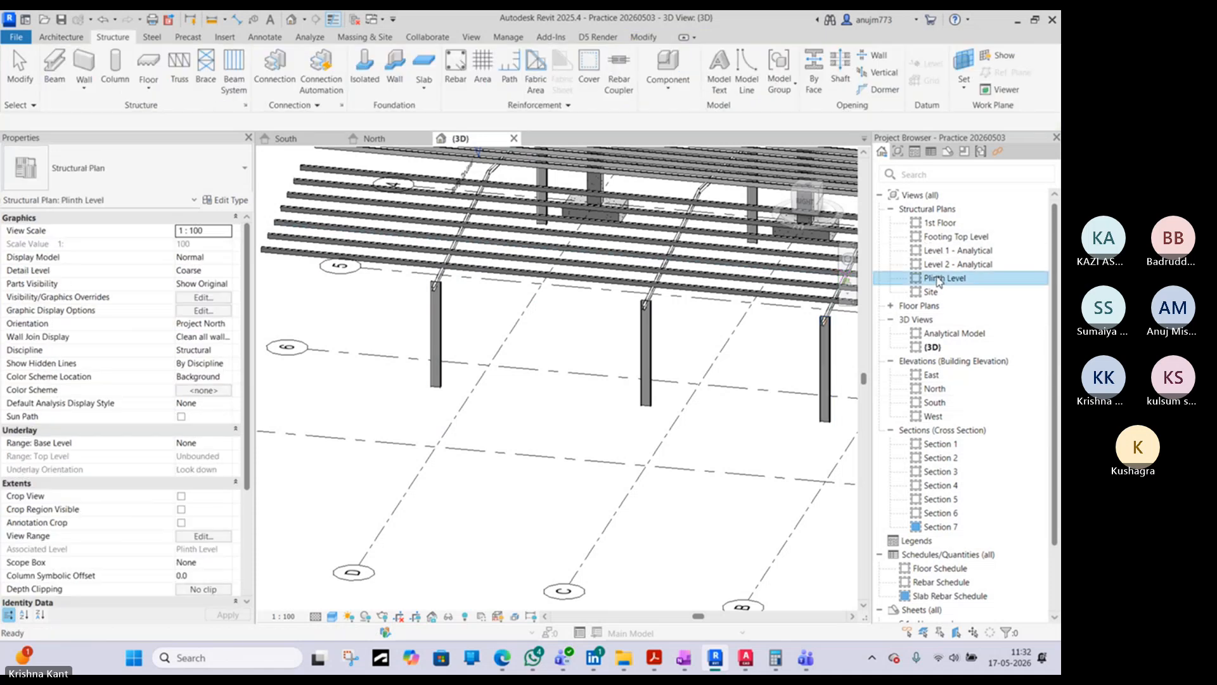
# - Place a C310X45 brace from Footing Top Level to Plinth Level along grid 7, between the columns at grids C and D
pyautogui.scroll(3, 713, 415)
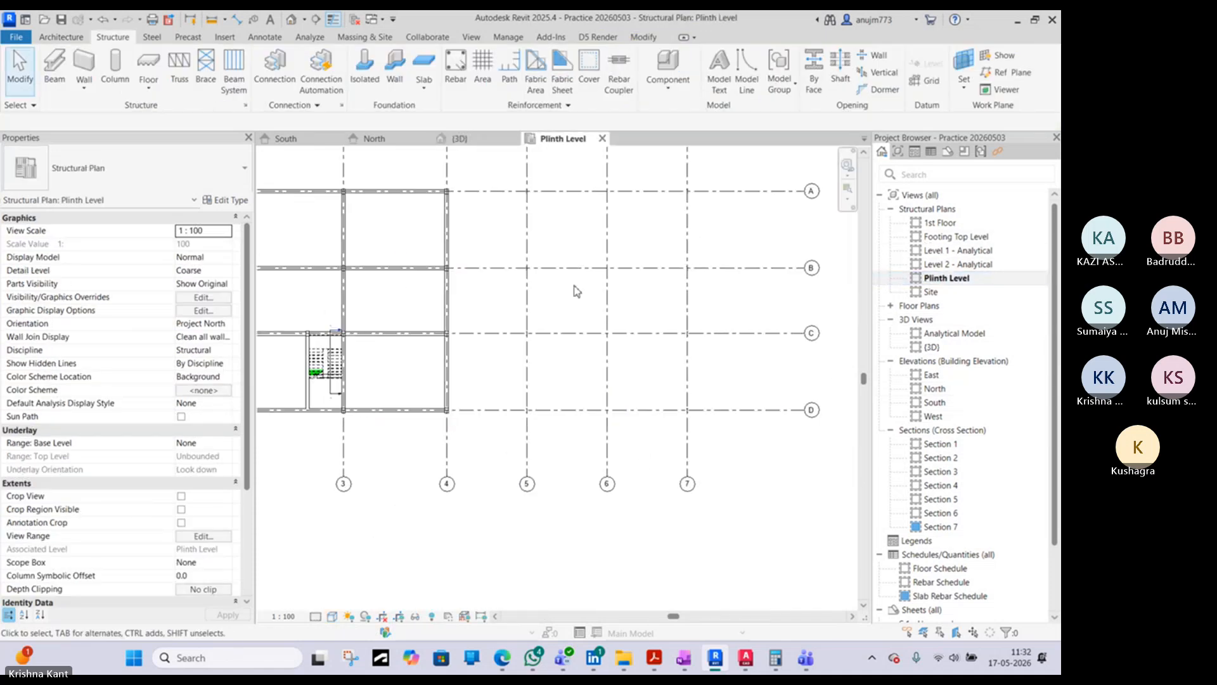
pyautogui.click(206, 77)
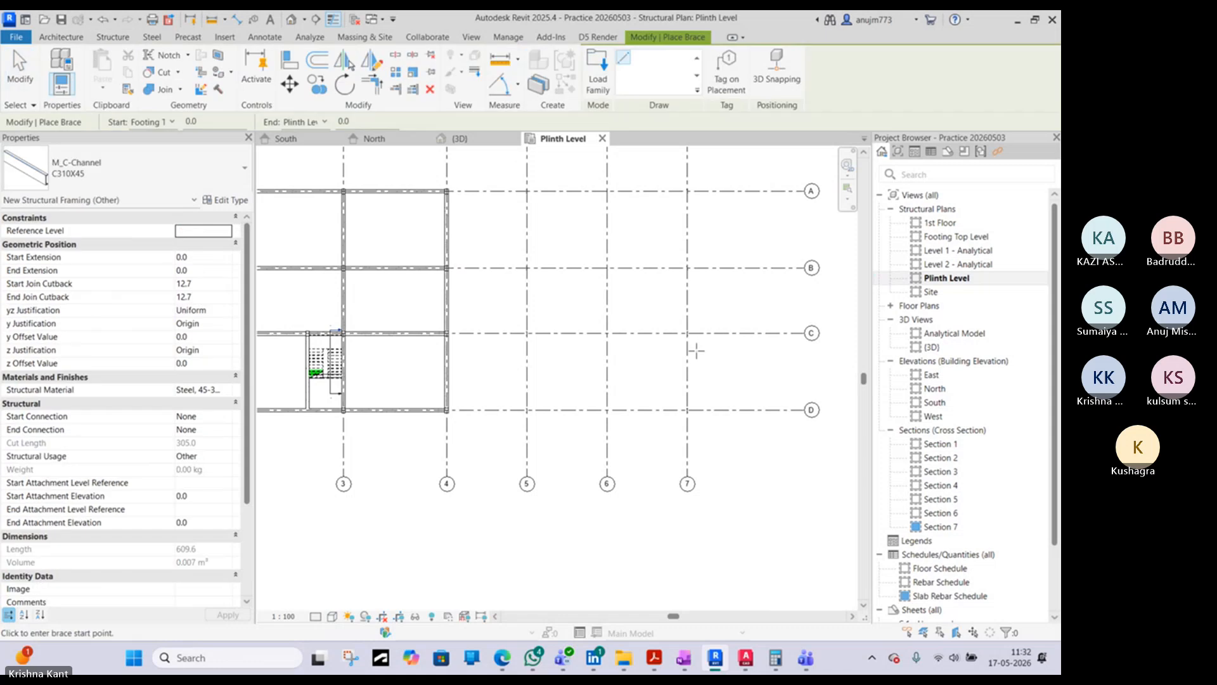
pyautogui.scroll(5, 695, 350)
pyautogui.click(674, 317)
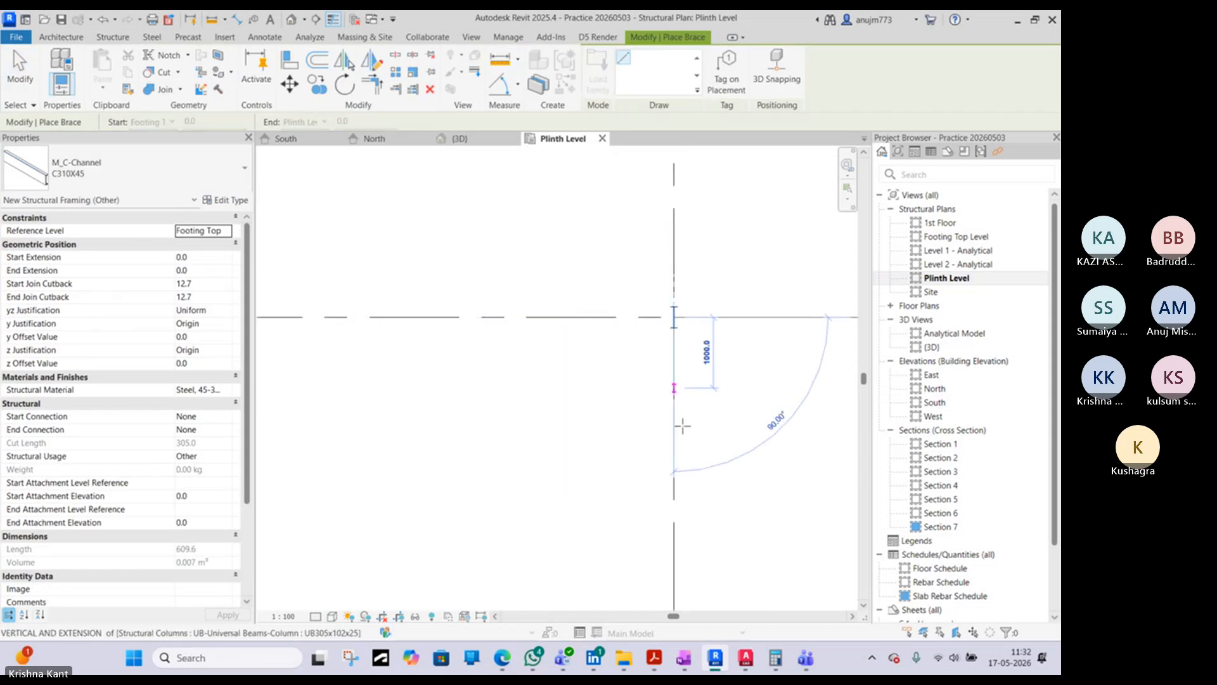
pyautogui.moveTo(681, 507); pyautogui.dragTo(658, 298, button='middle')
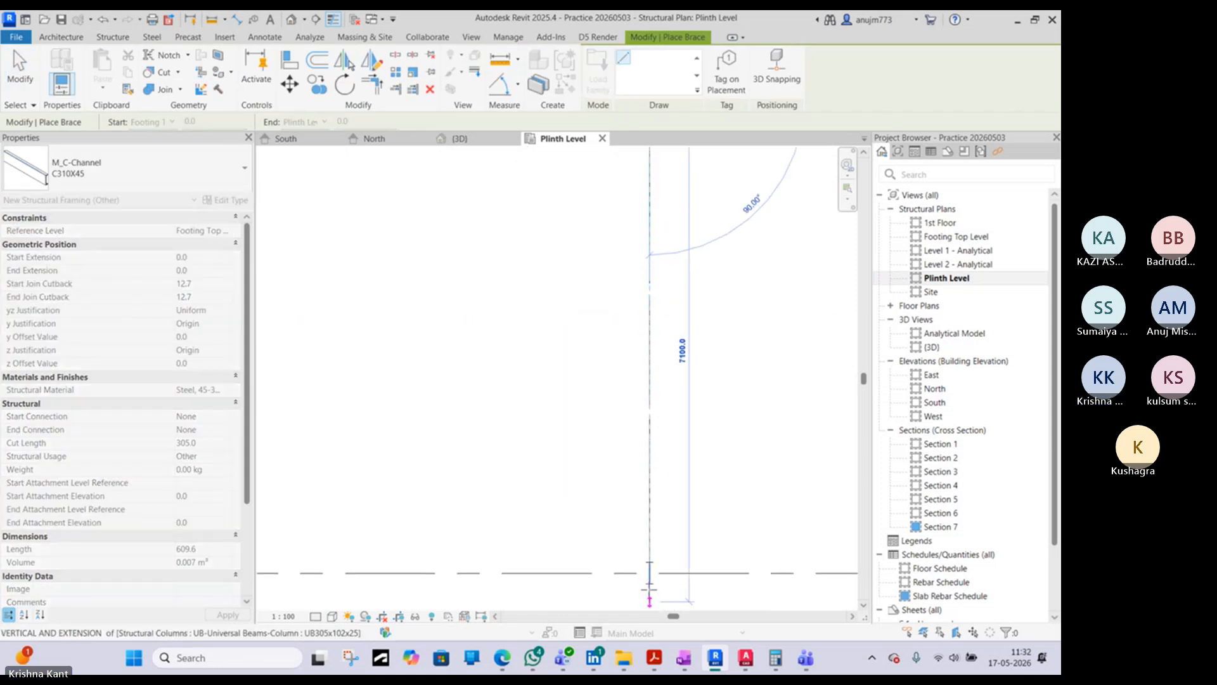
pyautogui.click(649, 573)
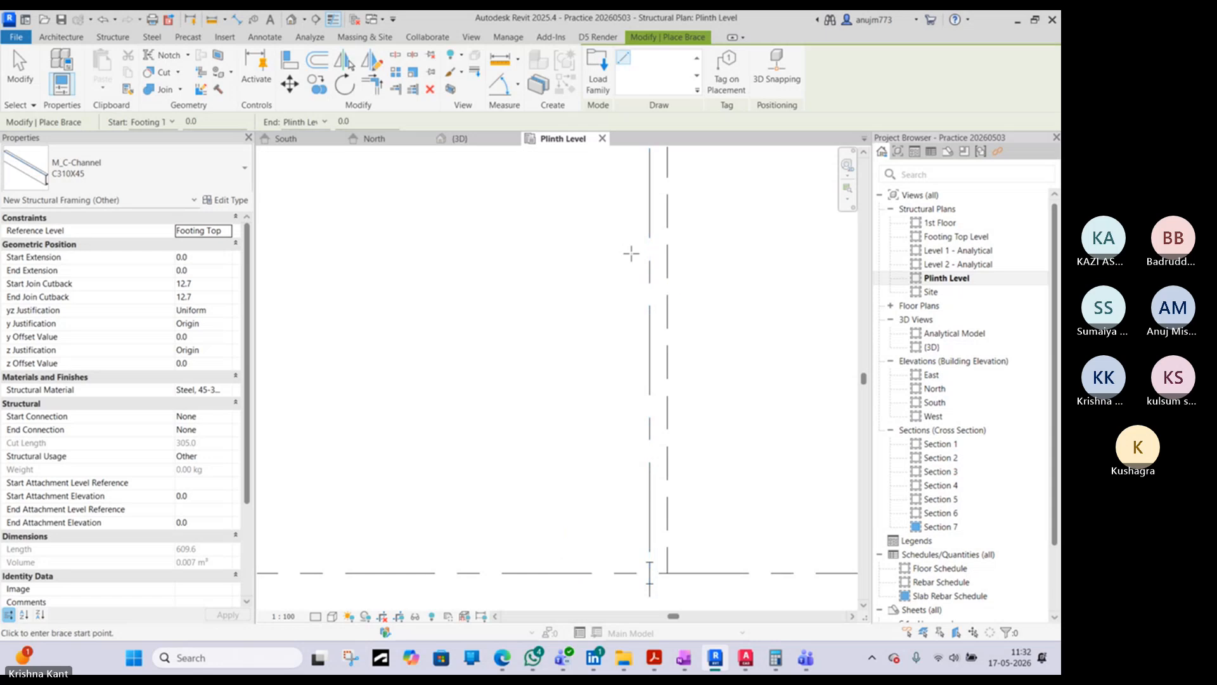
# - Check the slope of the grid 7 brace in the 3D view and remove it
pyautogui.press('Escape')
pyautogui.press('Escape')
pyautogui.click(291, 19)
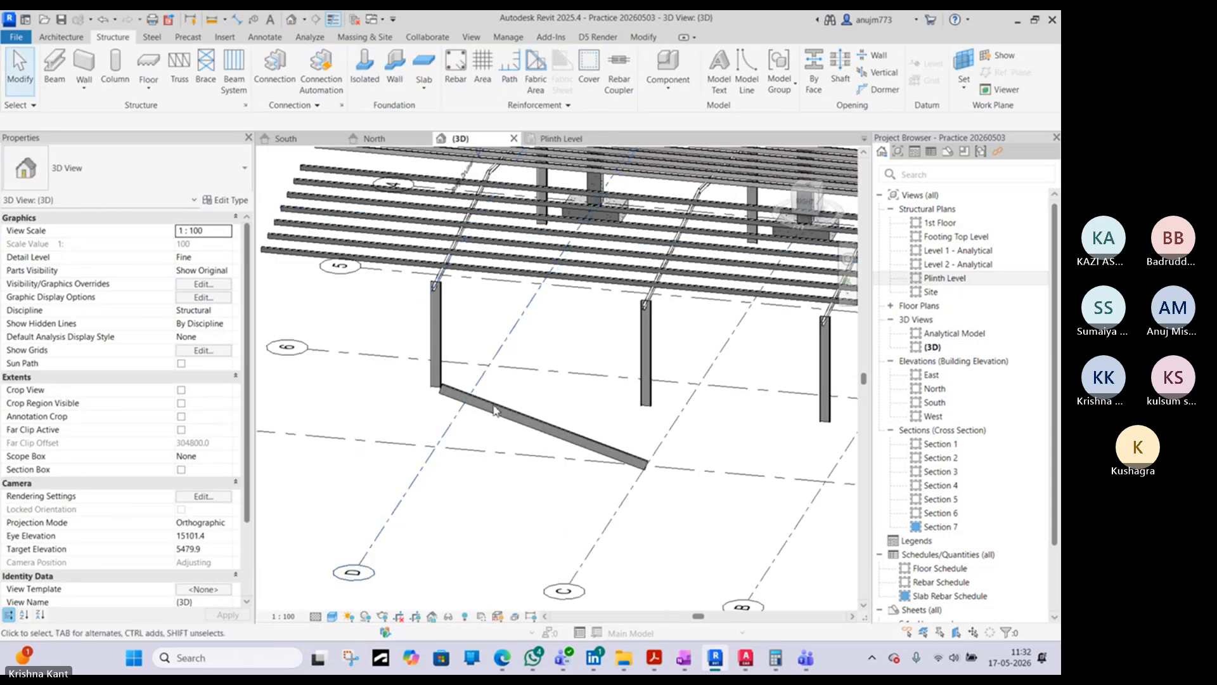
pyautogui.click(495, 411)
pyautogui.keyDown('shift'); pyautogui.moveTo(495, 410); pyautogui.dragTo(525, 416, button='middle'); pyautogui.keyUp('shift')
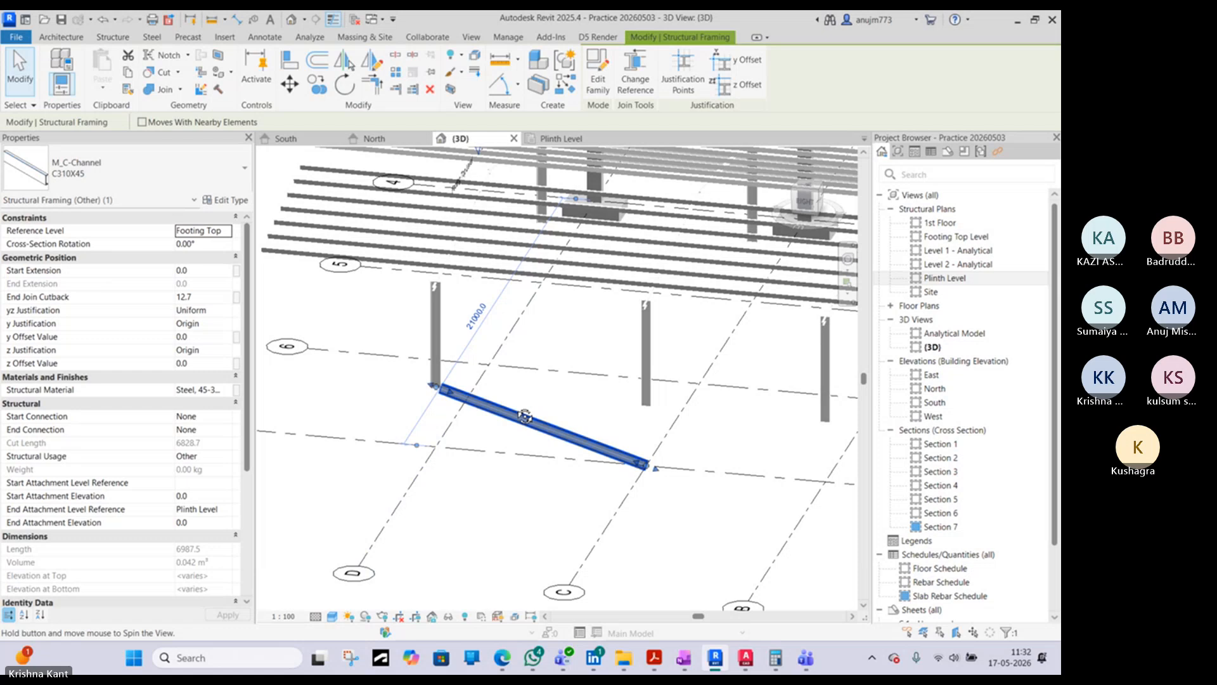
pyautogui.keyDown('shift'); pyautogui.moveTo(525, 416); pyautogui.dragTo(240, 303, button='middle'); pyautogui.keyUp('shift')
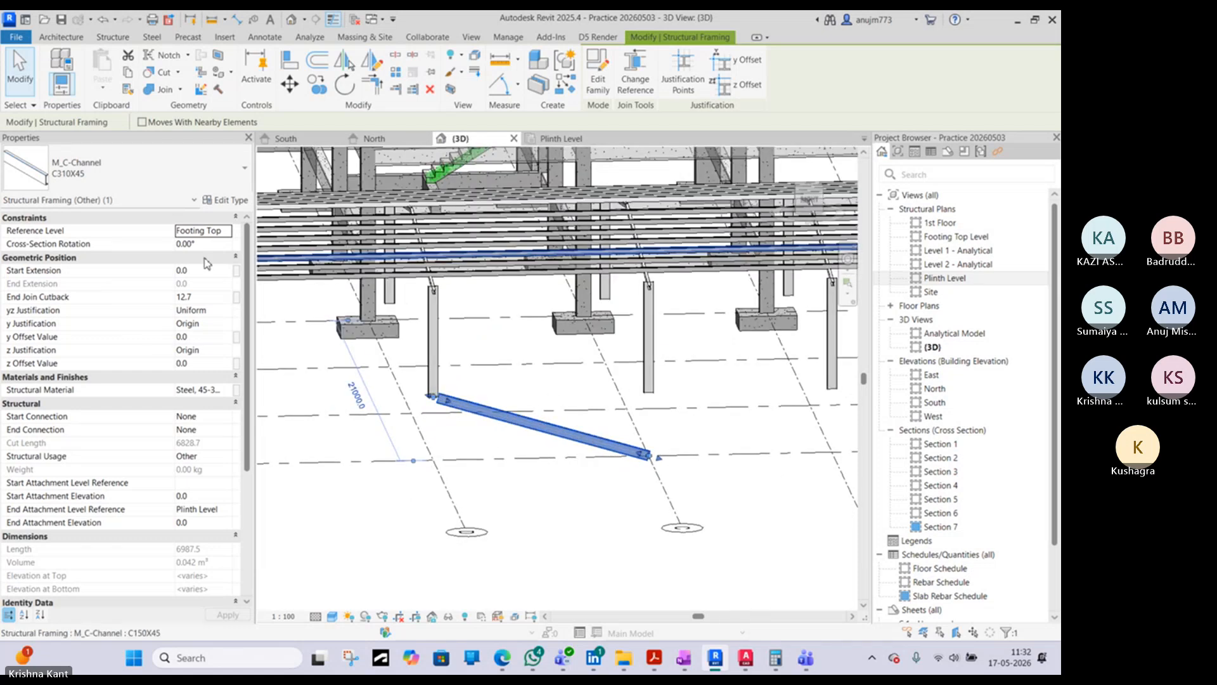
pyautogui.press('Escape')
# - Restart the Brace tool in the Plinth Level plan and set the reference level to Plinth Level
pyautogui.click(547, 139)
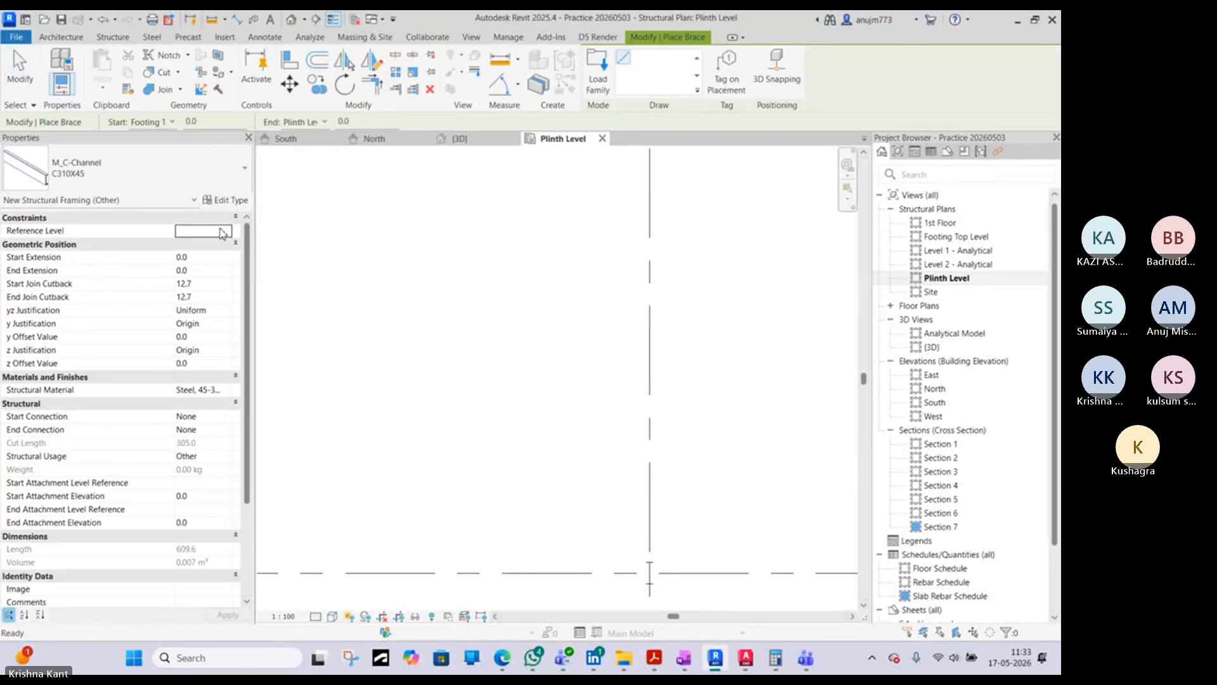
pyautogui.click(222, 232)
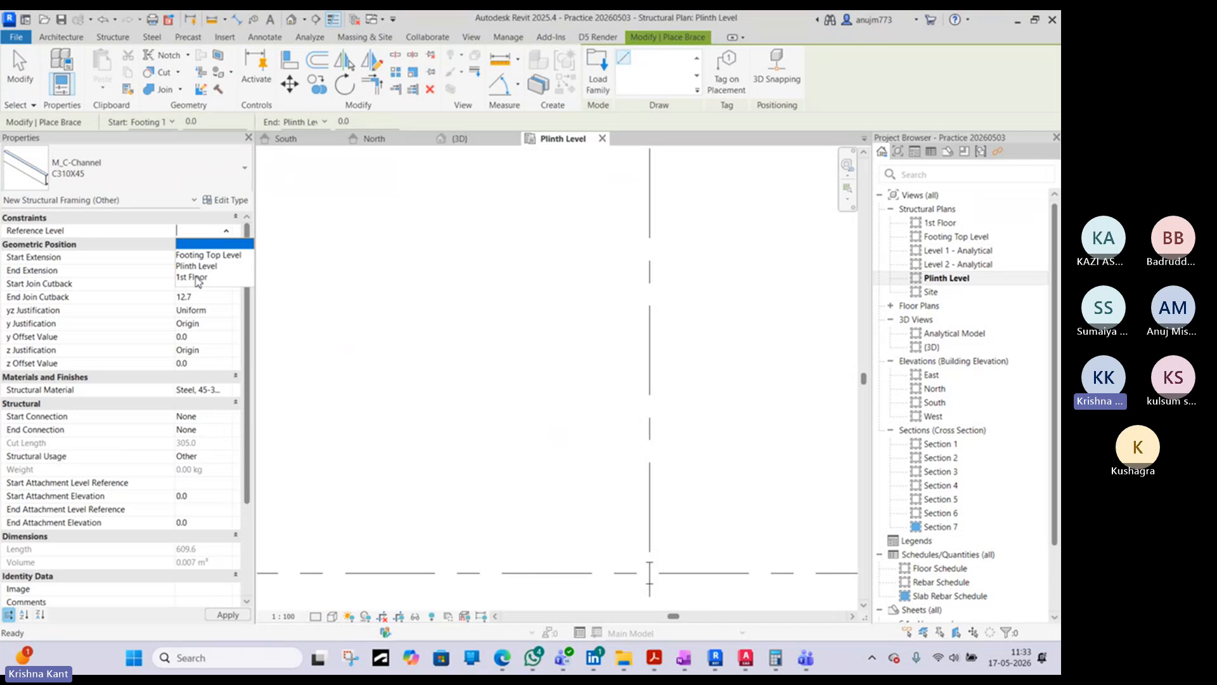
pyautogui.click(183, 266)
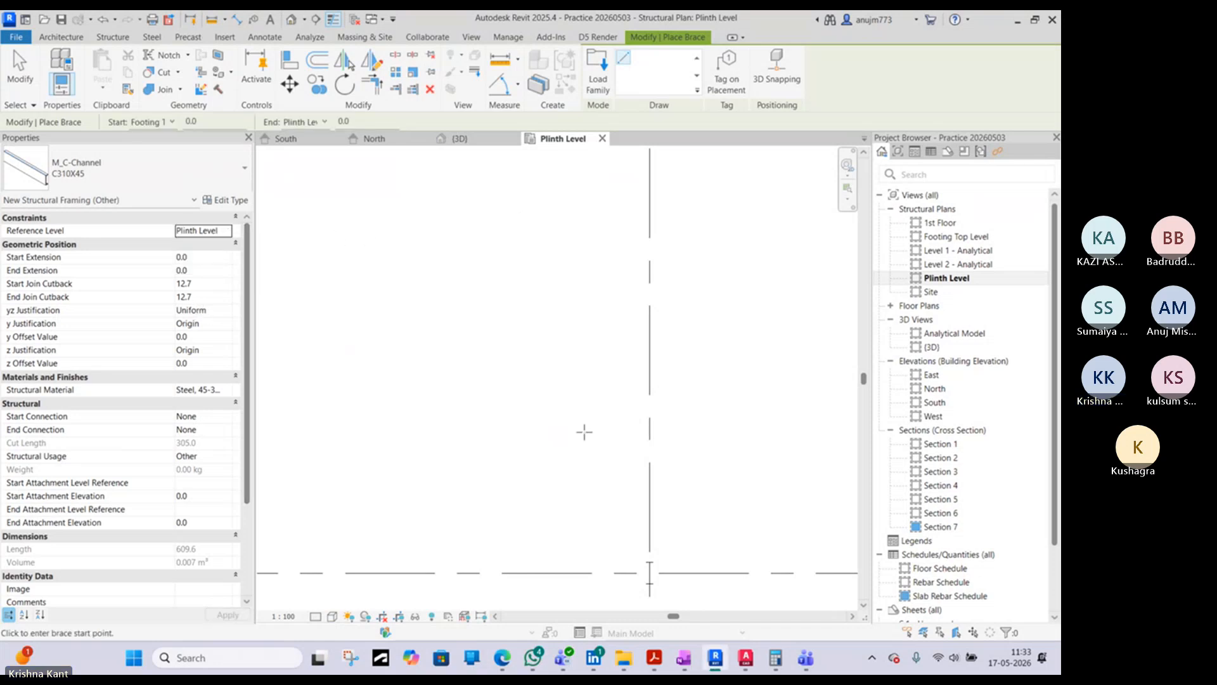
pyautogui.scroll(-3, 584, 432)
pyautogui.scroll(3, 626, 301)
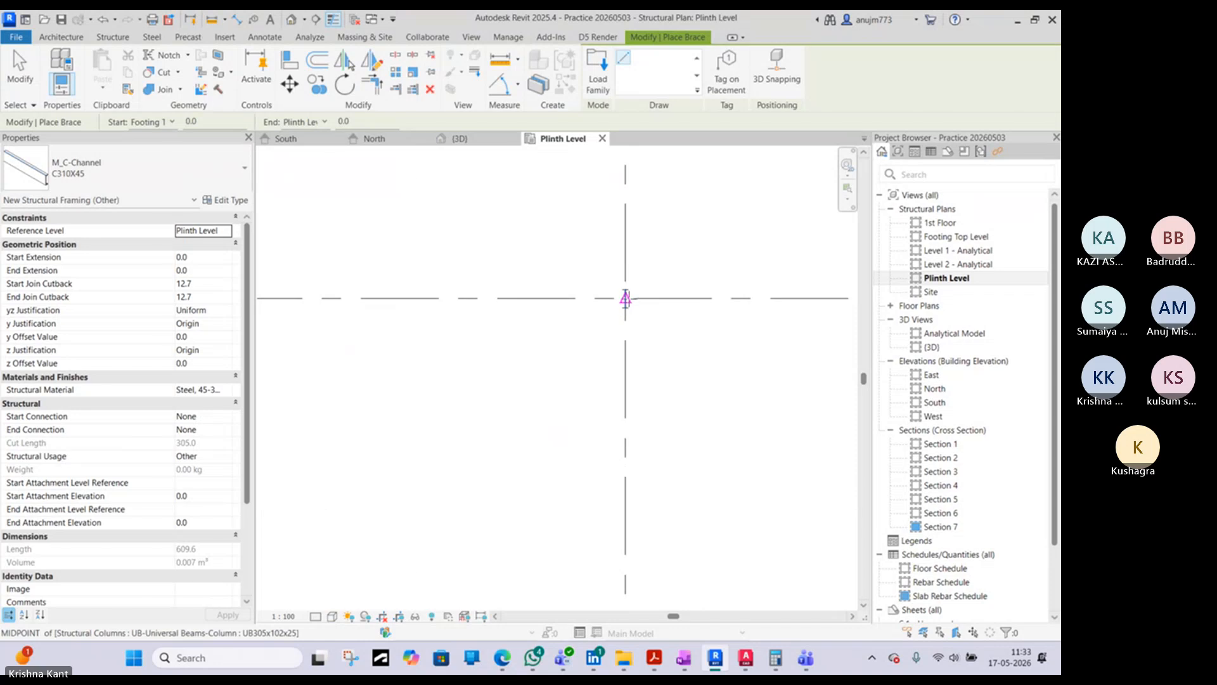
pyautogui.click(626, 300)
pyautogui.moveTo(611, 589); pyautogui.dragTo(618, 563, button='middle')
pyautogui.press('Escape')
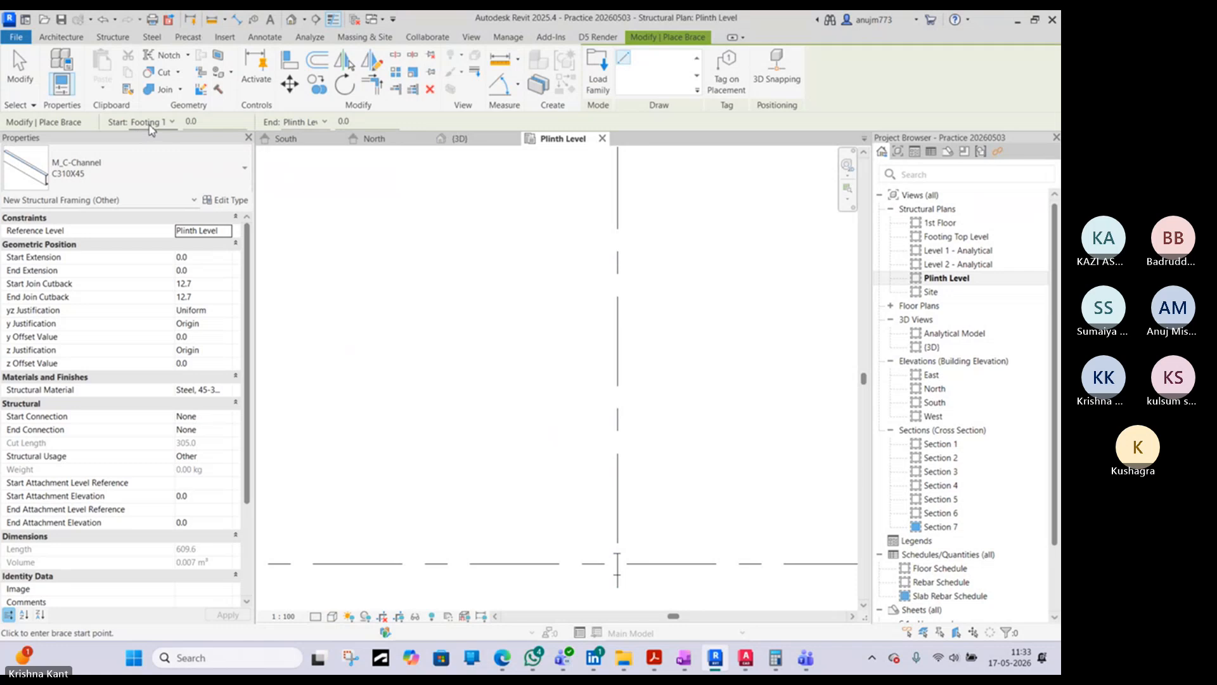
# - Set the brace's end level to 1st Floor and place it along grid 7 from the grid D column to the grid C column
pyautogui.click(153, 123)
pyautogui.click(244, 121)
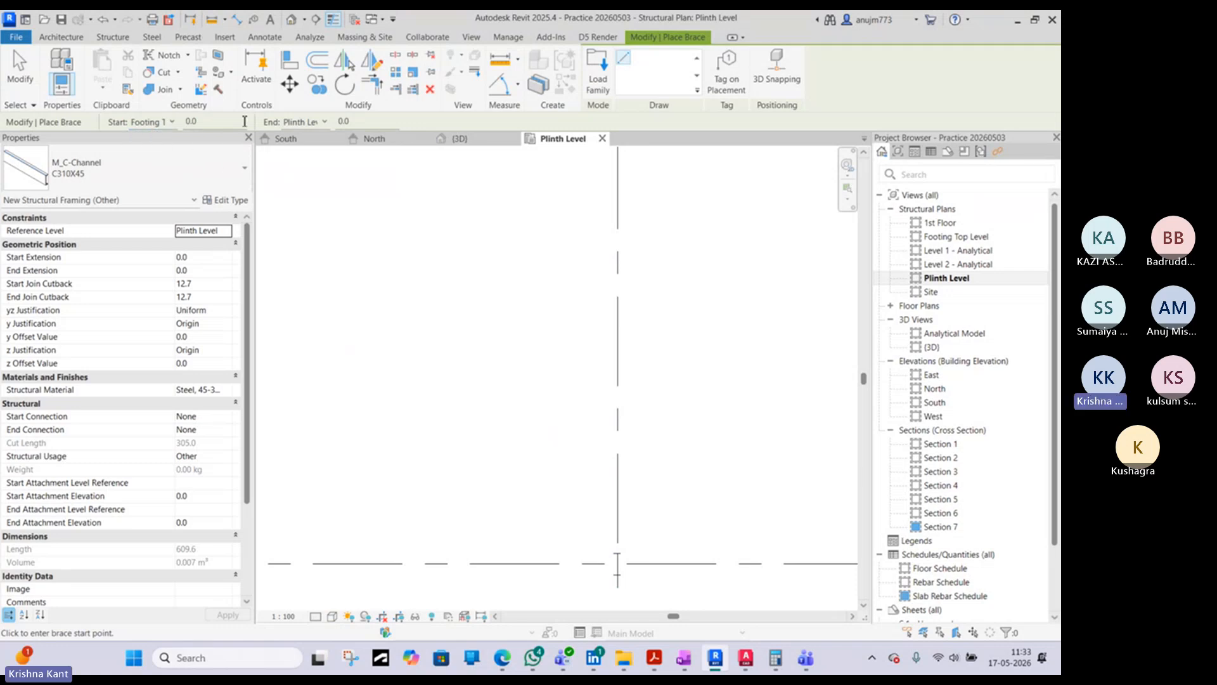
pyautogui.click(315, 125)
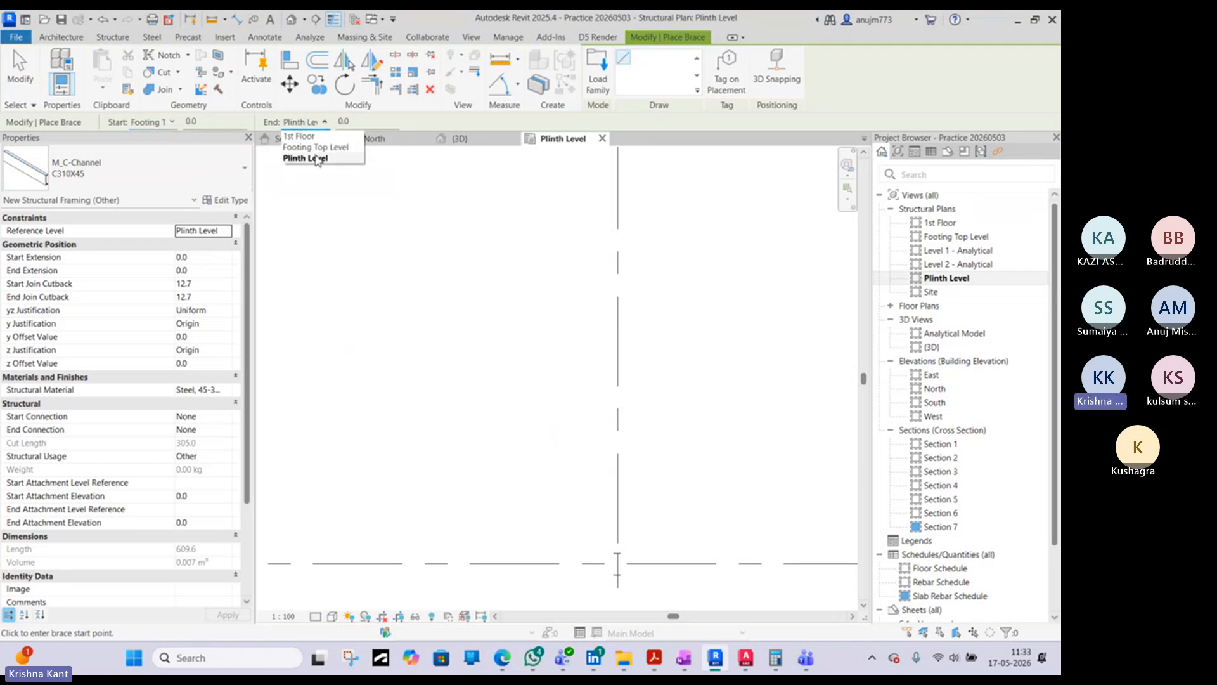
pyautogui.click(299, 136)
pyautogui.scroll(-3, 660, 272)
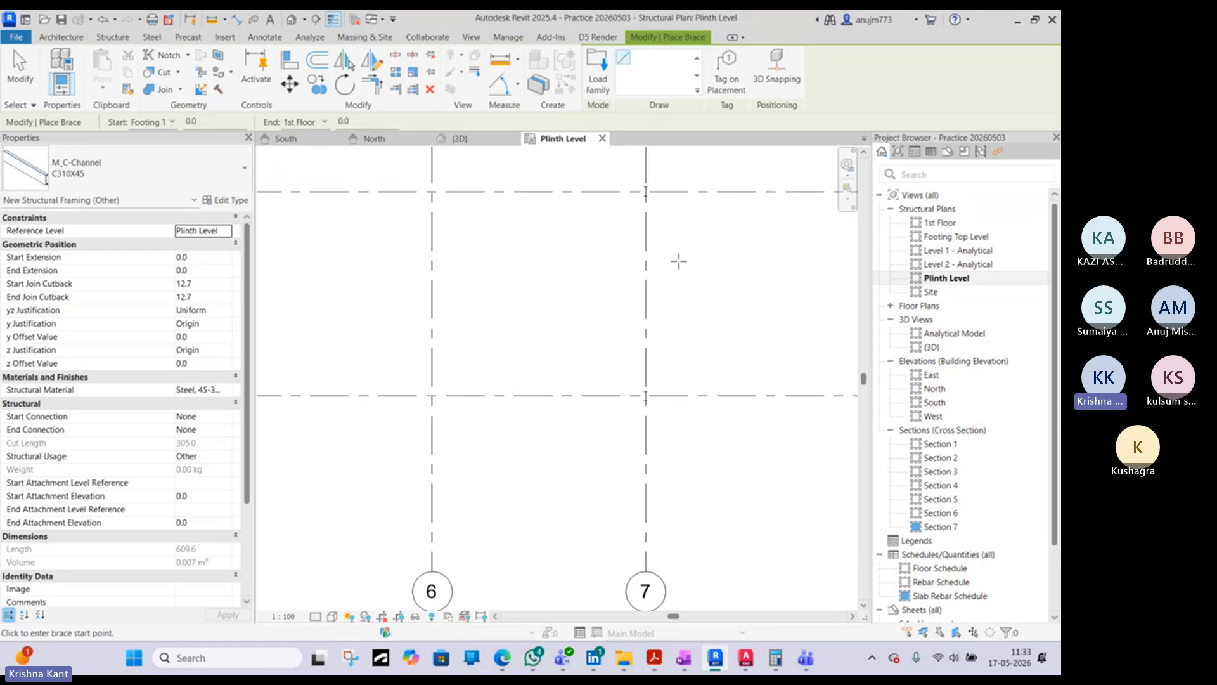
pyautogui.click(596, 469)
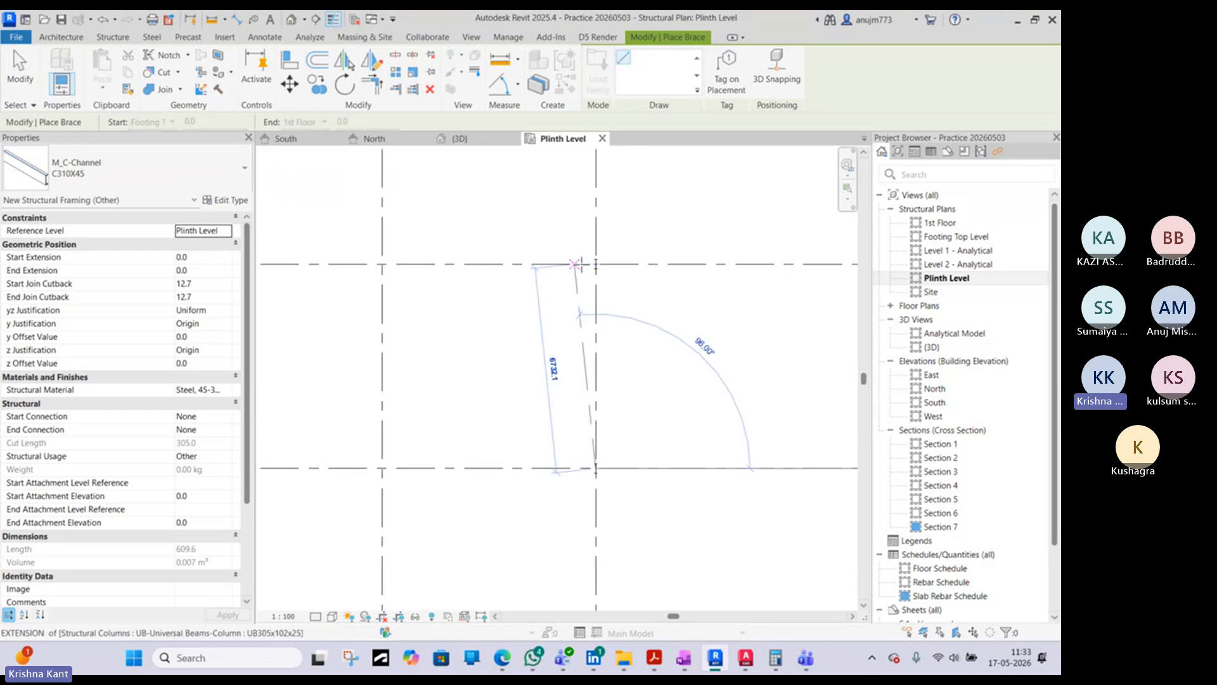
pyautogui.click(596, 263)
pyautogui.scroll(-4, 624, 272)
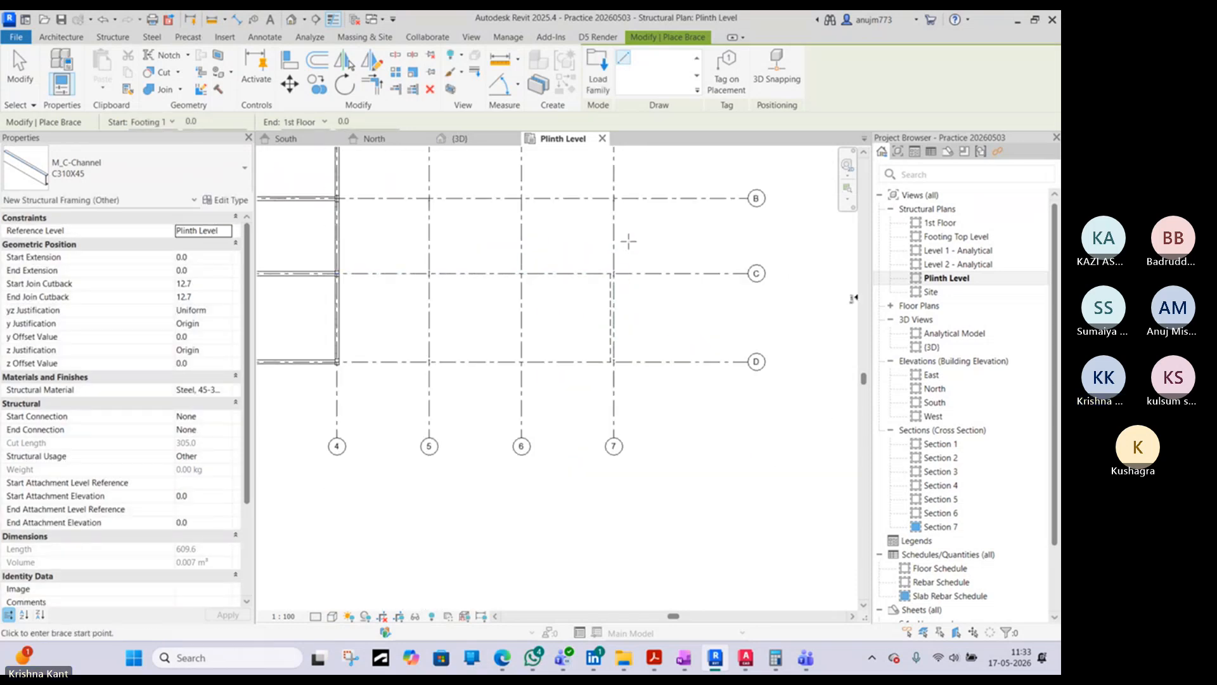
# - Select the Footing Top to 1st Floor brace in the 3D view, set its reference level to Plinth Level, and remove it
pyautogui.click(453, 138)
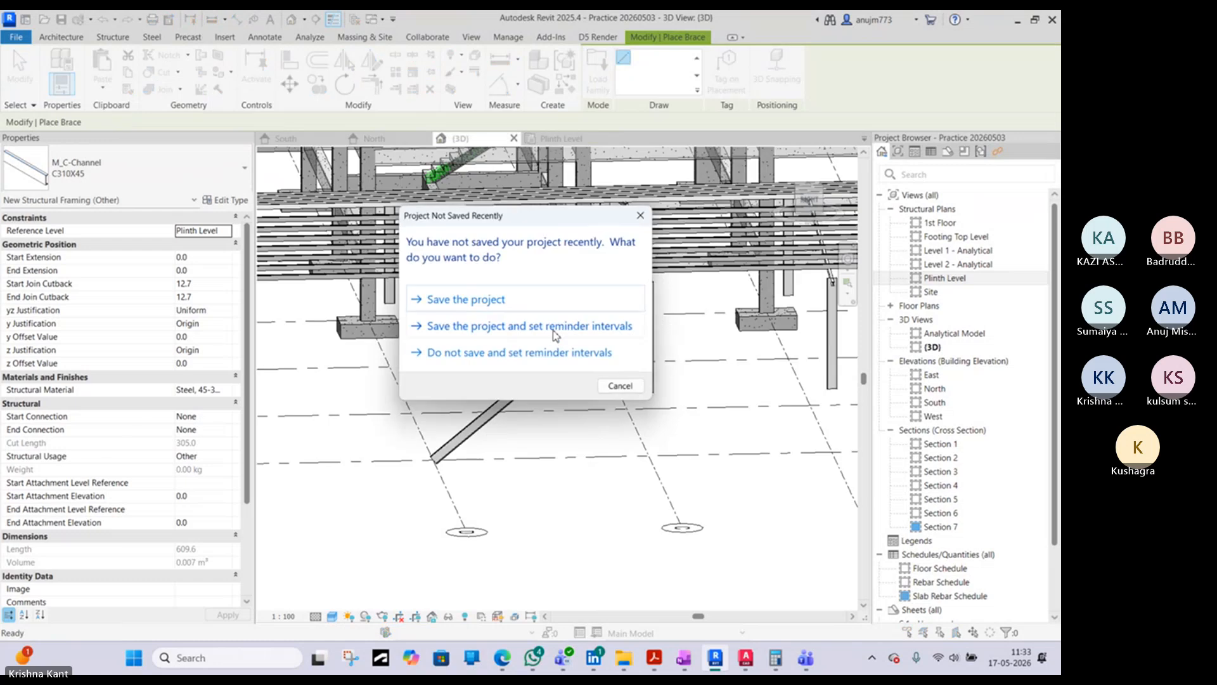
pyautogui.click(641, 215)
pyautogui.keyDown('shift'); pyautogui.moveTo(566, 358); pyautogui.dragTo(547, 369, button='middle'); pyautogui.keyUp('shift')
pyautogui.press('Escape')
pyautogui.press('Escape')
pyautogui.click(547, 368)
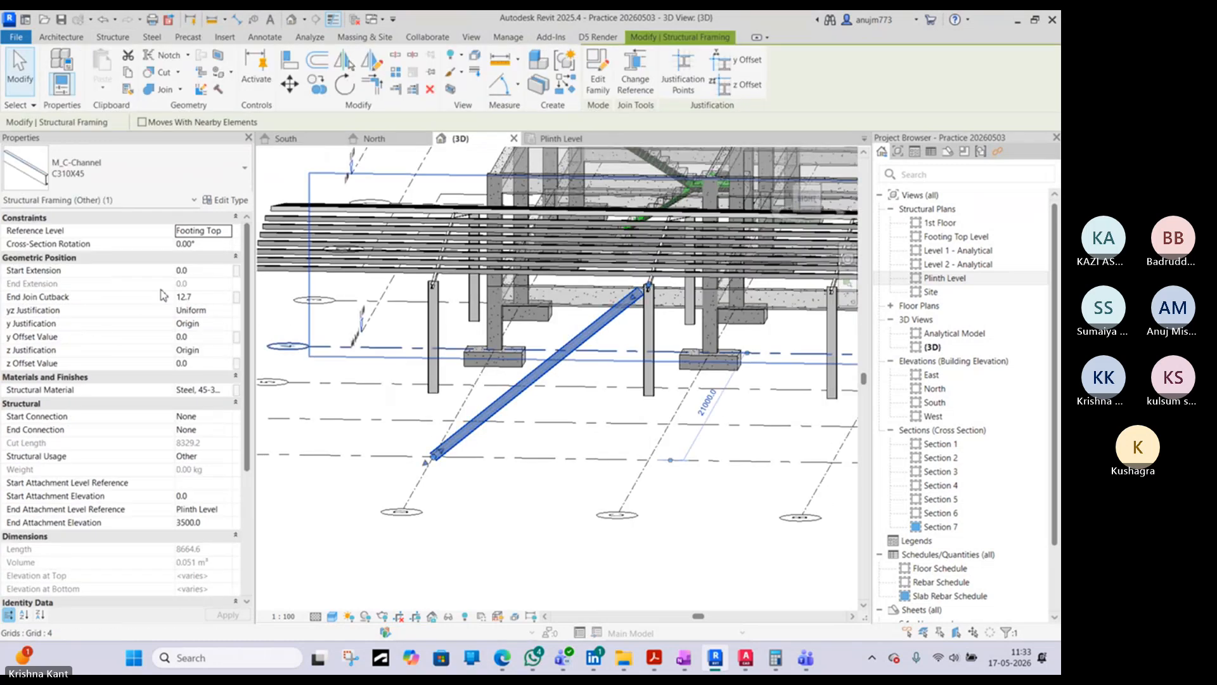
pyautogui.click(227, 232)
pyautogui.click(207, 279)
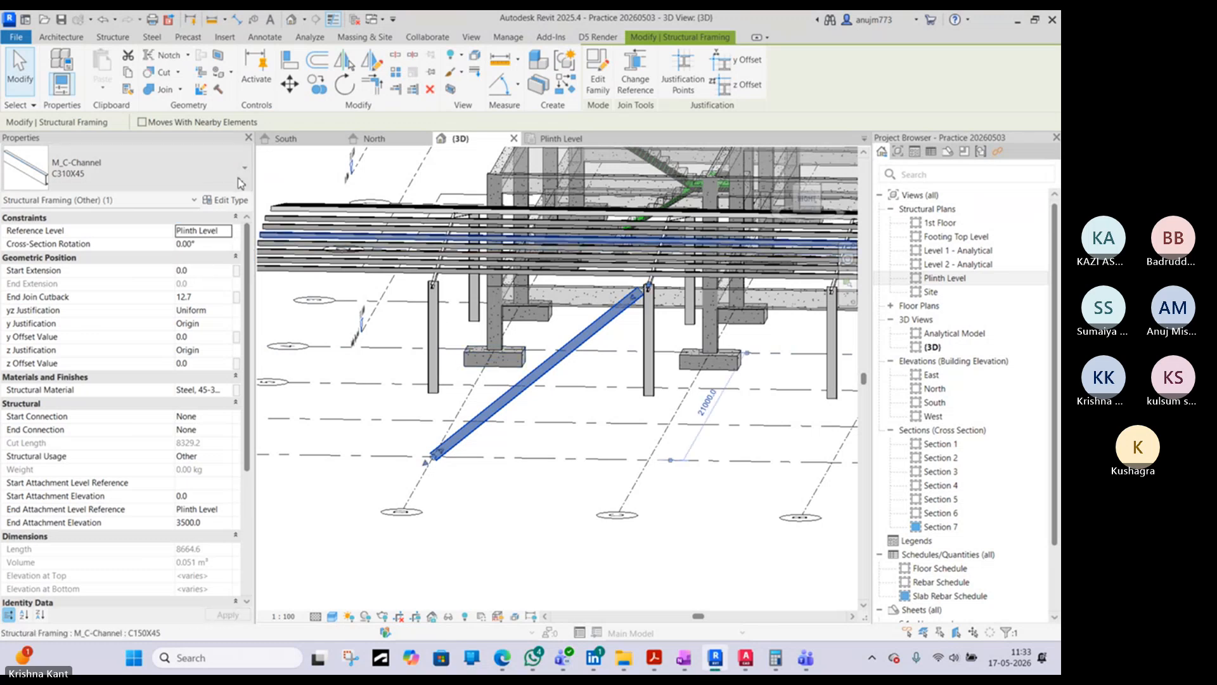
pyautogui.press('Escape')
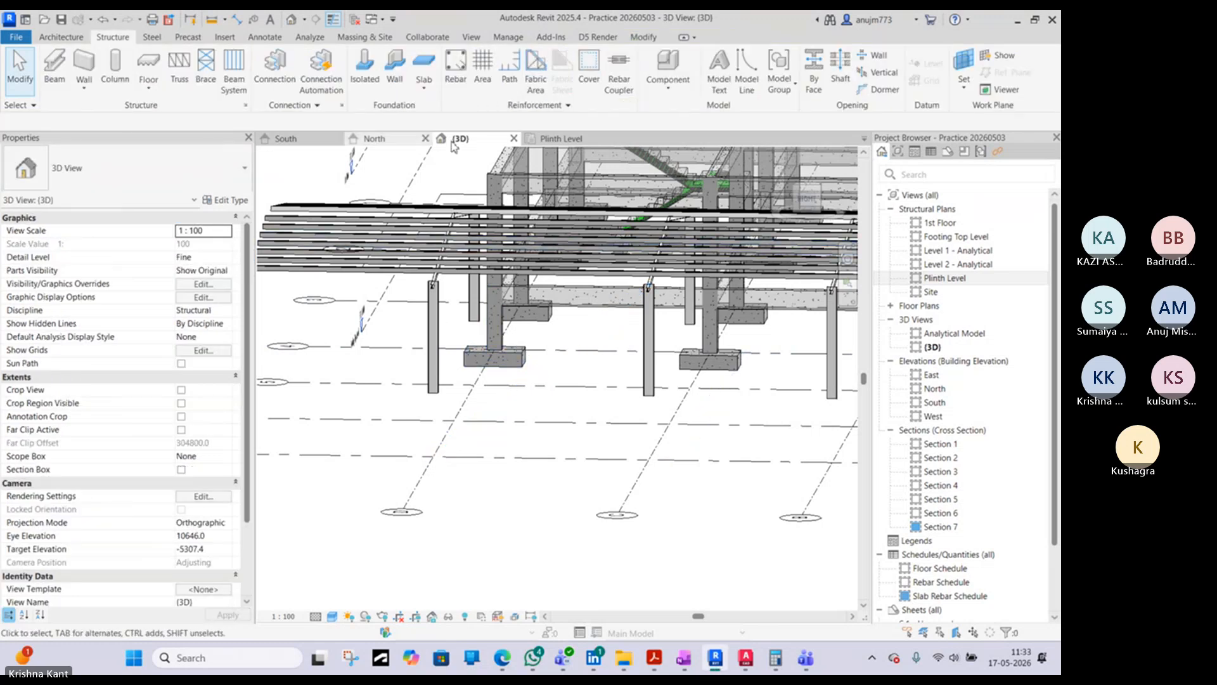
# - Place a C310X45 brace in the Plinth Level plan, starting at 1st Floor on column C7 and ending at Plinth Level on column D7
pyautogui.click(565, 138)
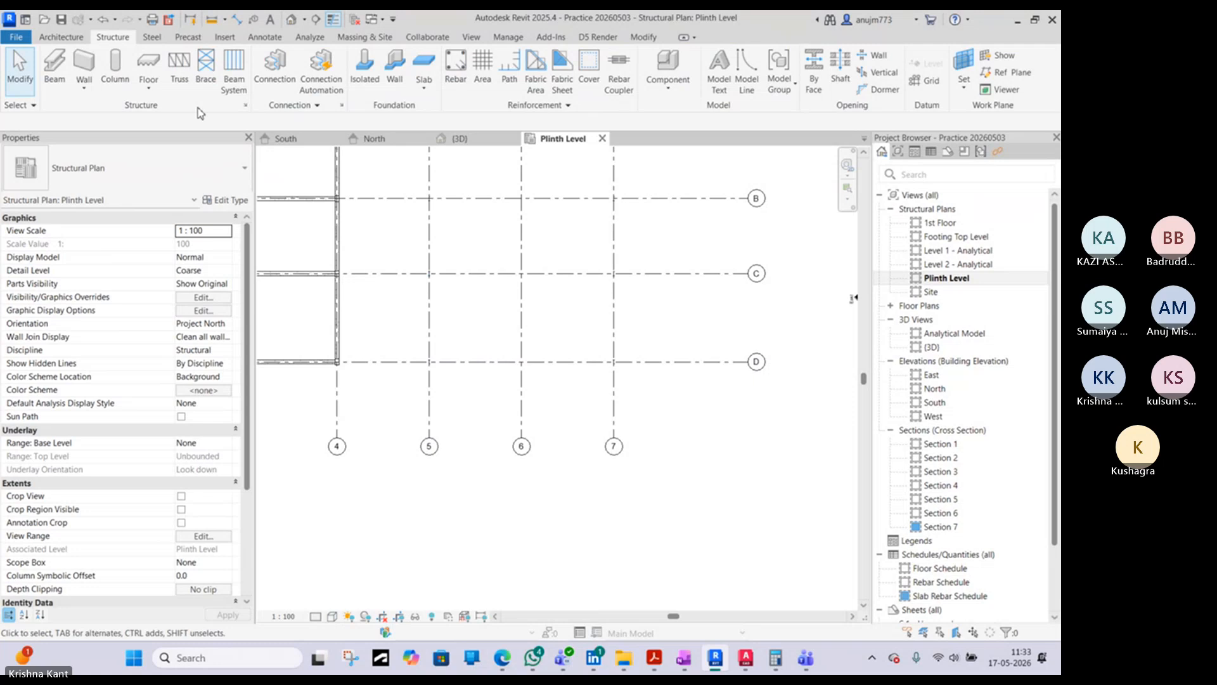
pyautogui.click(206, 66)
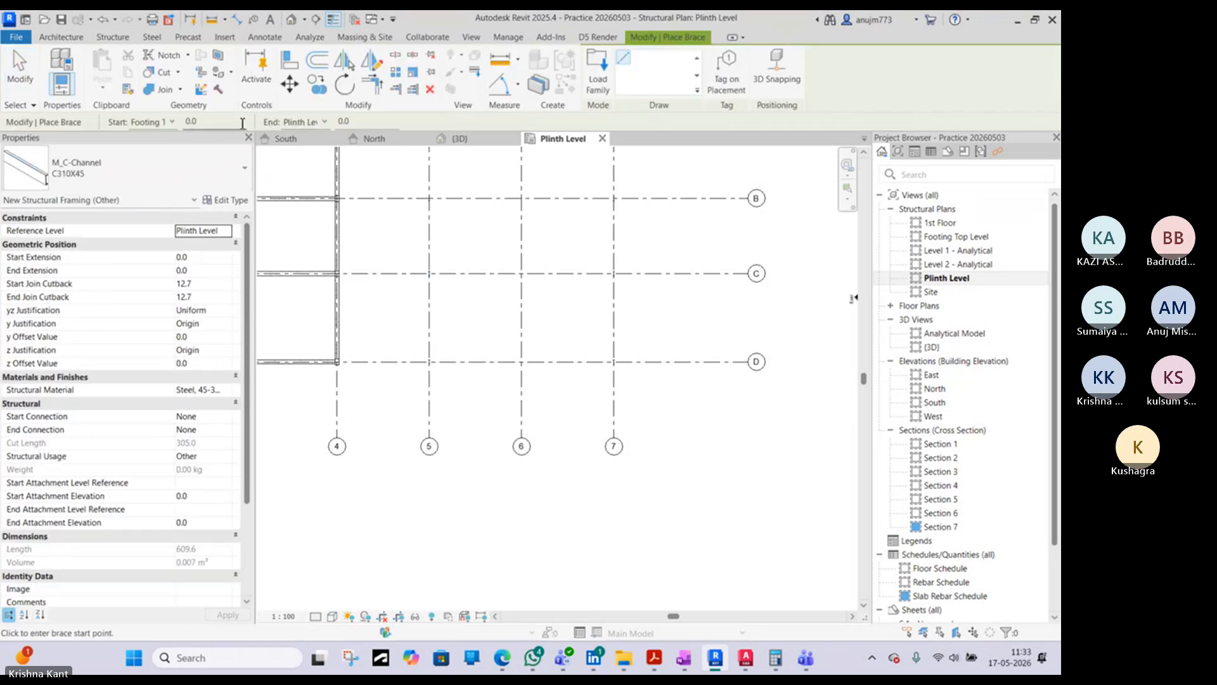
pyautogui.click(172, 122)
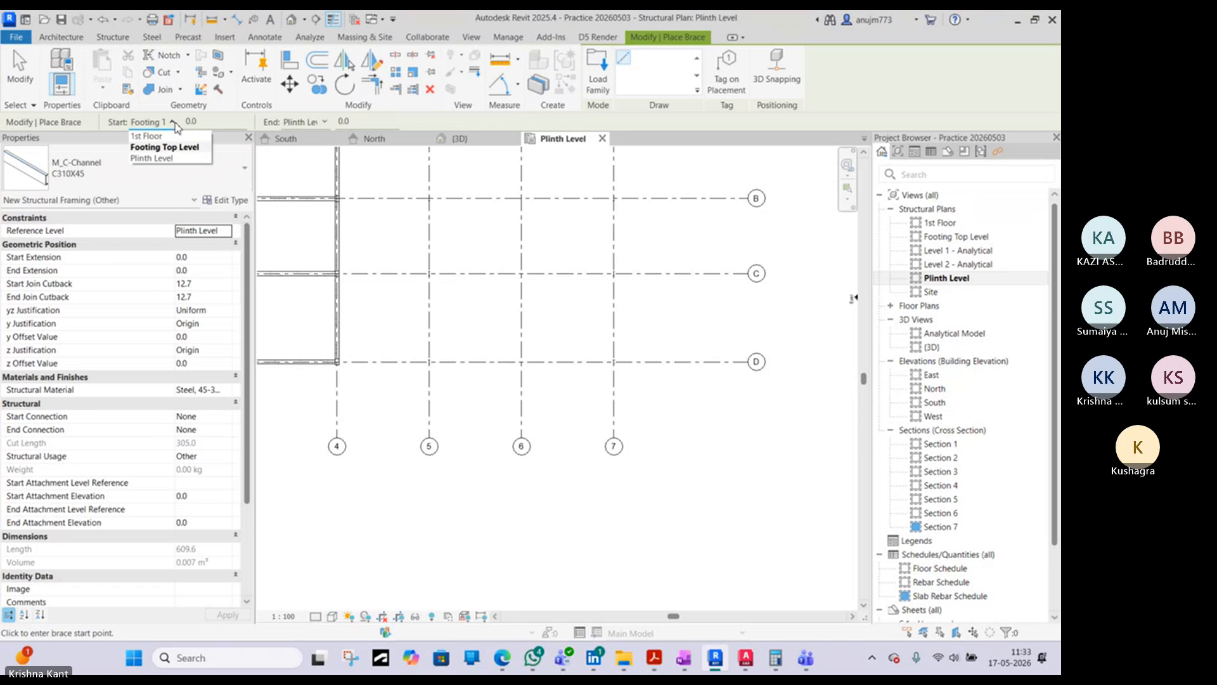
pyautogui.click(163, 137)
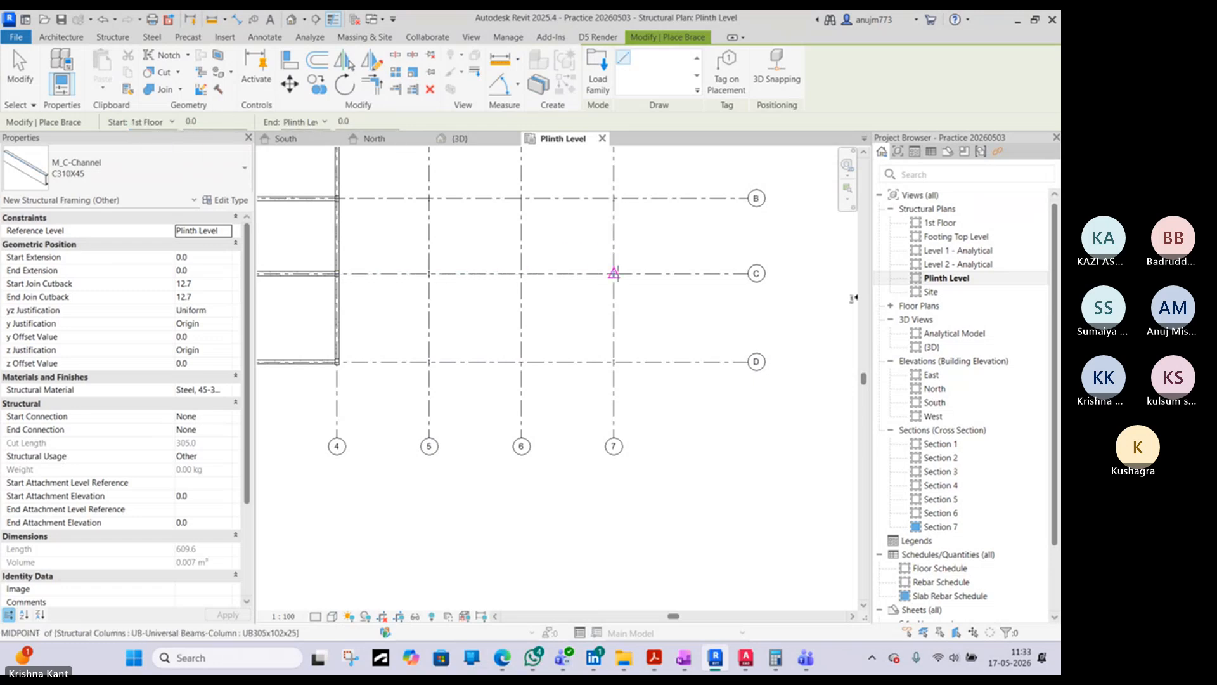
pyautogui.scroll(3, 614, 274)
pyautogui.click(614, 274)
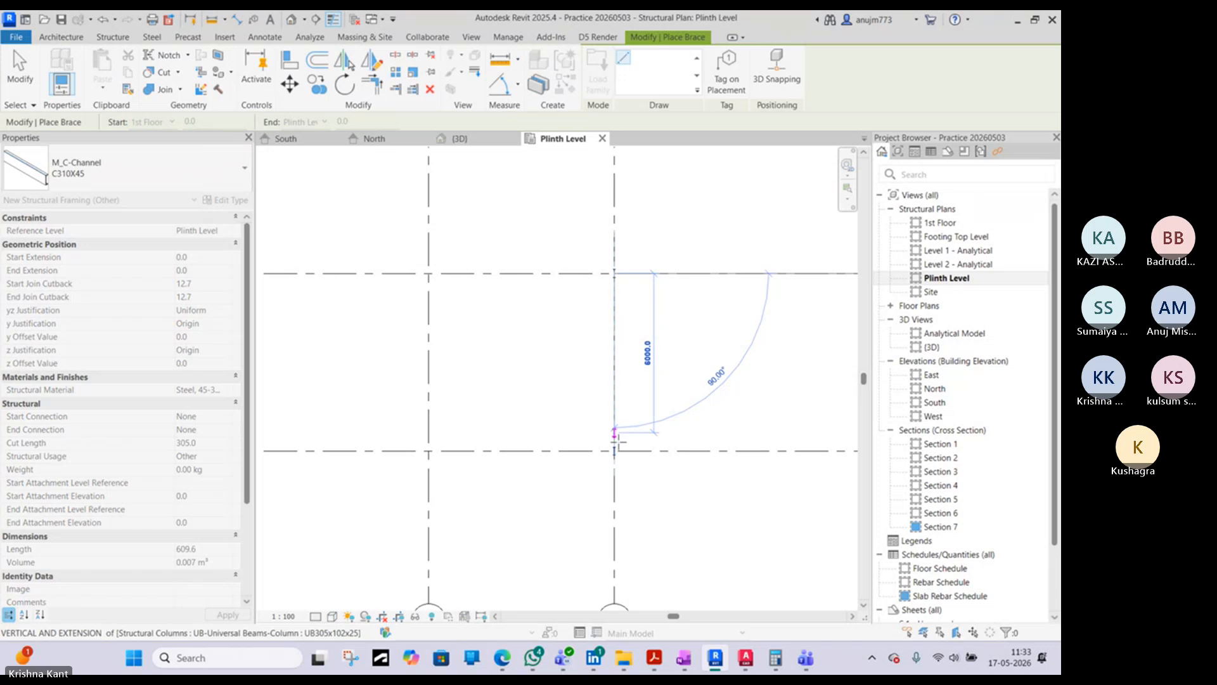
pyautogui.click(614, 451)
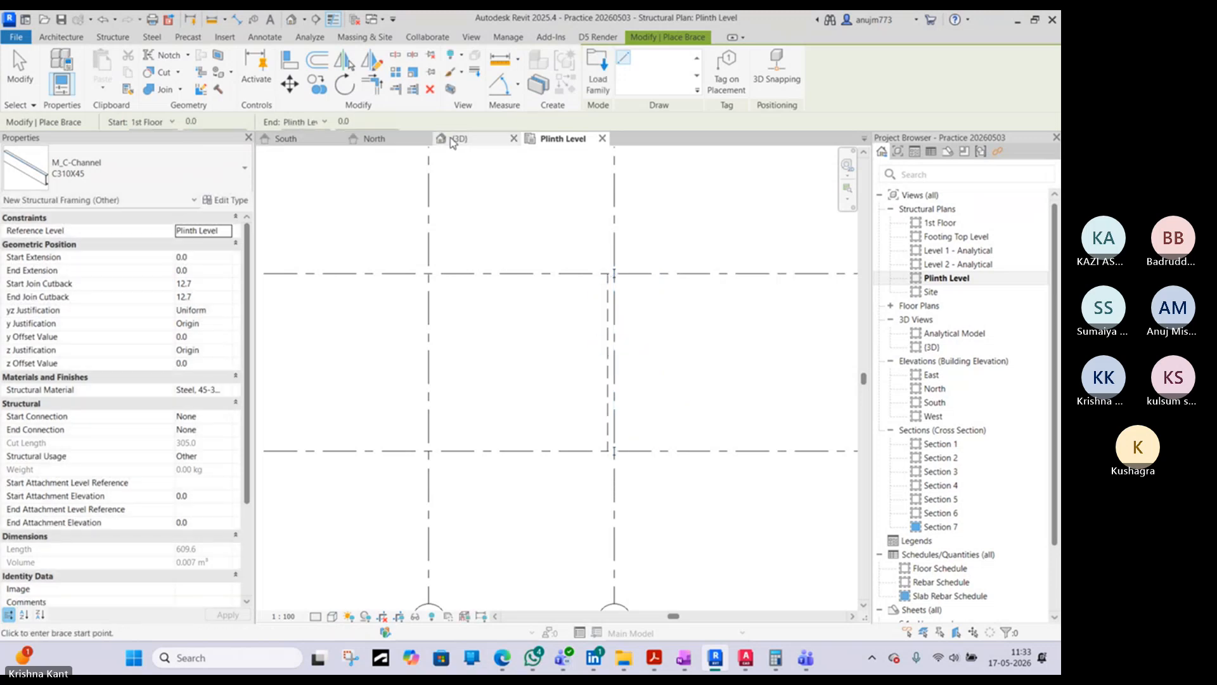
# - Select the new grid 7 brace in the 3D view and mirror a copy in plan about a horizontal axis through its midpoint
pyautogui.click(455, 140)
pyautogui.keyDown('shift'); pyautogui.moveTo(548, 336); pyautogui.dragTo(634, 336, button='middle'); pyautogui.keyUp('shift')
pyautogui.press('Escape')
pyautogui.click(570, 314)
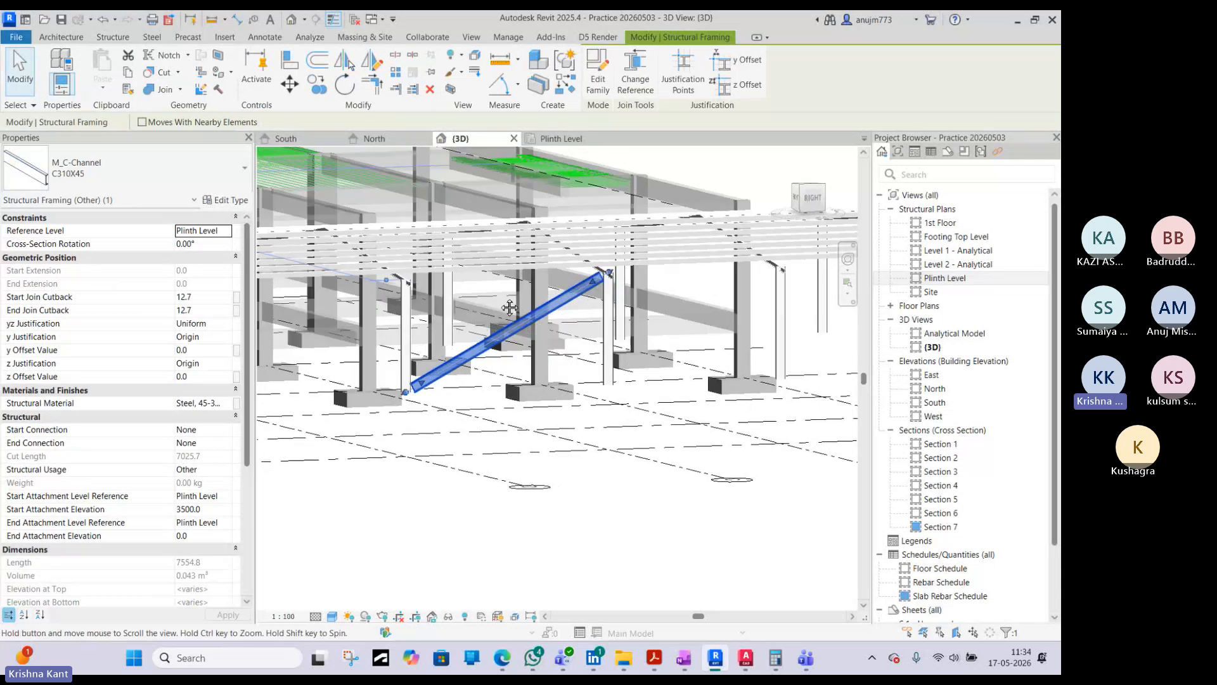
pyautogui.moveTo(571, 315); pyautogui.dragTo(451, 288, button='middle')
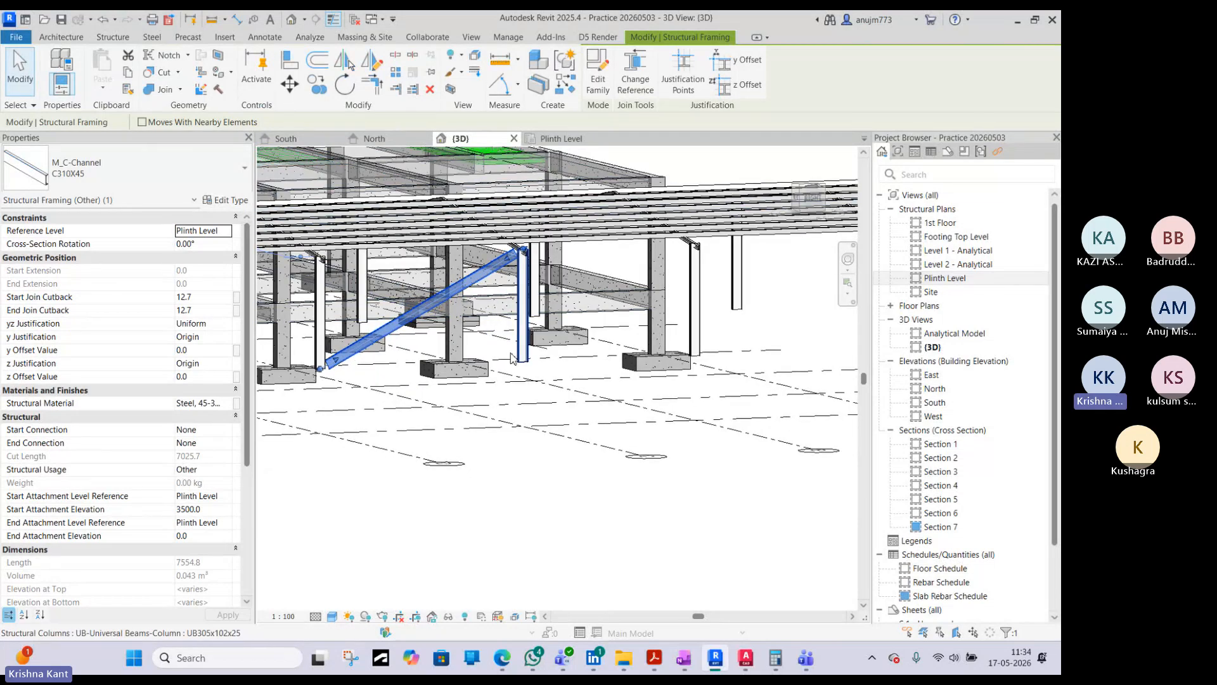
pyautogui.keyDown('shift'); pyautogui.moveTo(457, 345); pyautogui.dragTo(390, 407, button='middle'); pyautogui.keyUp('shift')
pyautogui.click(537, 143)
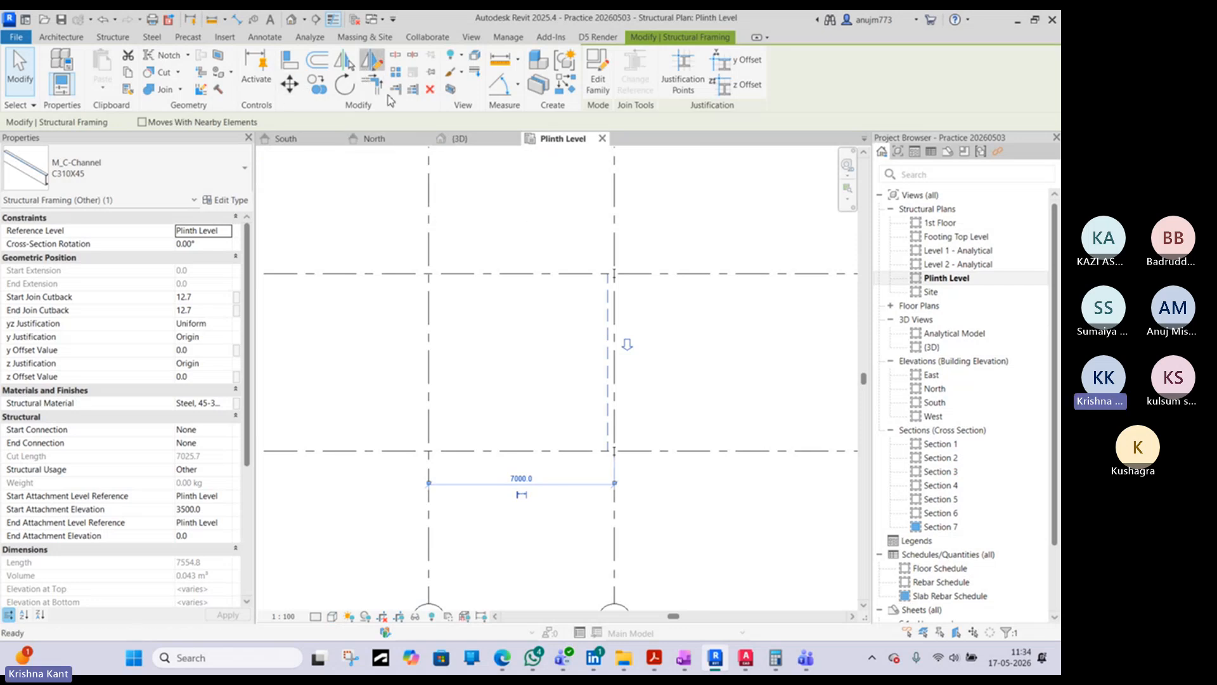
pyautogui.click(371, 61)
pyautogui.click(614, 363)
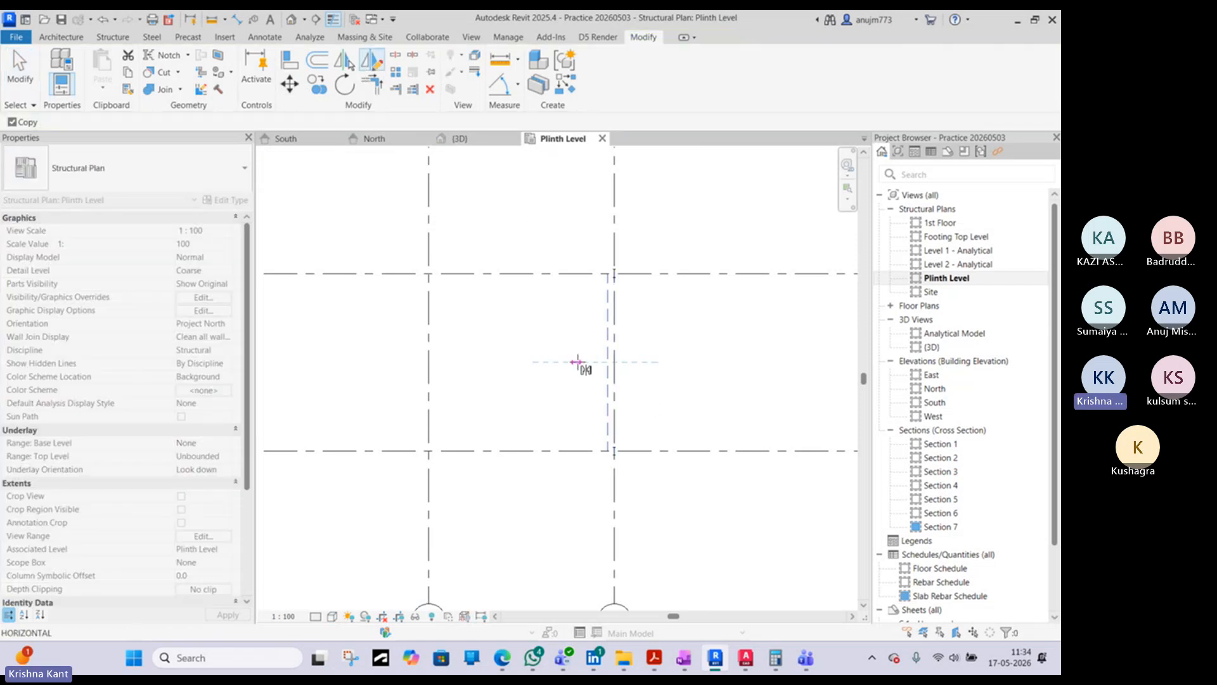
pyautogui.click(578, 362)
pyautogui.press('Escape')
# - Select both C310X45 cross braces on grid 7 in the 3D view and inspect how they meet the columns
pyautogui.click(455, 138)
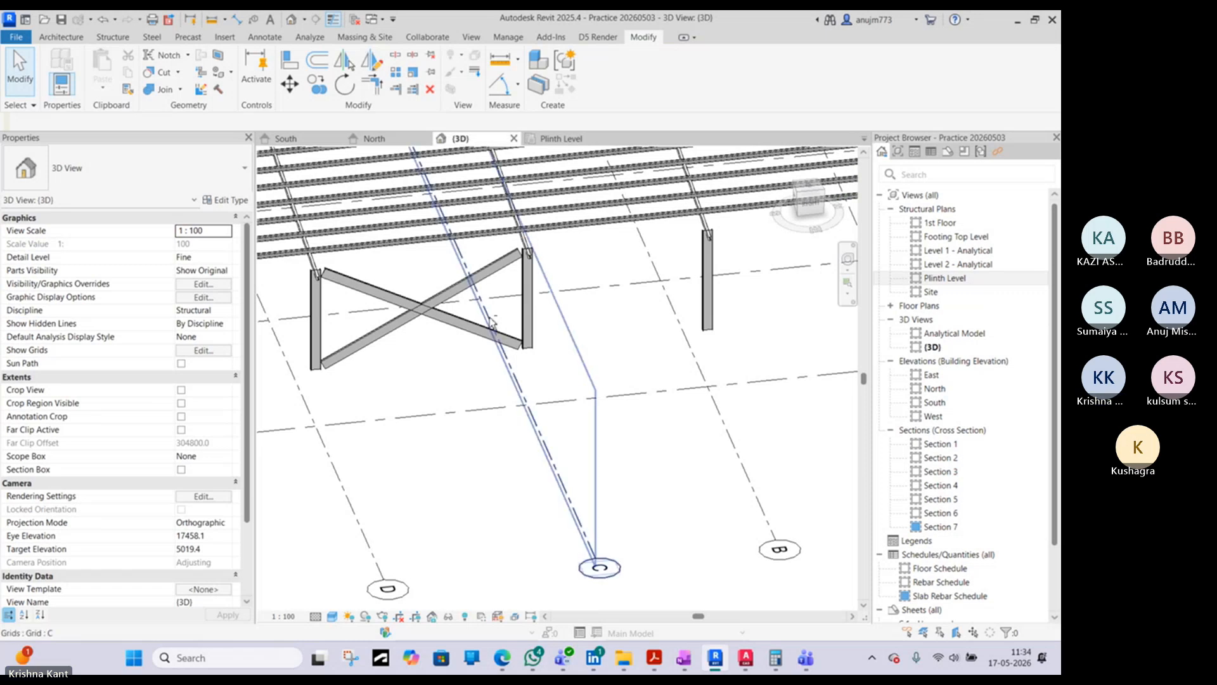
pyautogui.keyDown('shift'); pyautogui.moveTo(493, 324); pyautogui.dragTo(550, 257, button='middle'); pyautogui.keyUp('shift')
pyautogui.click(446, 292)
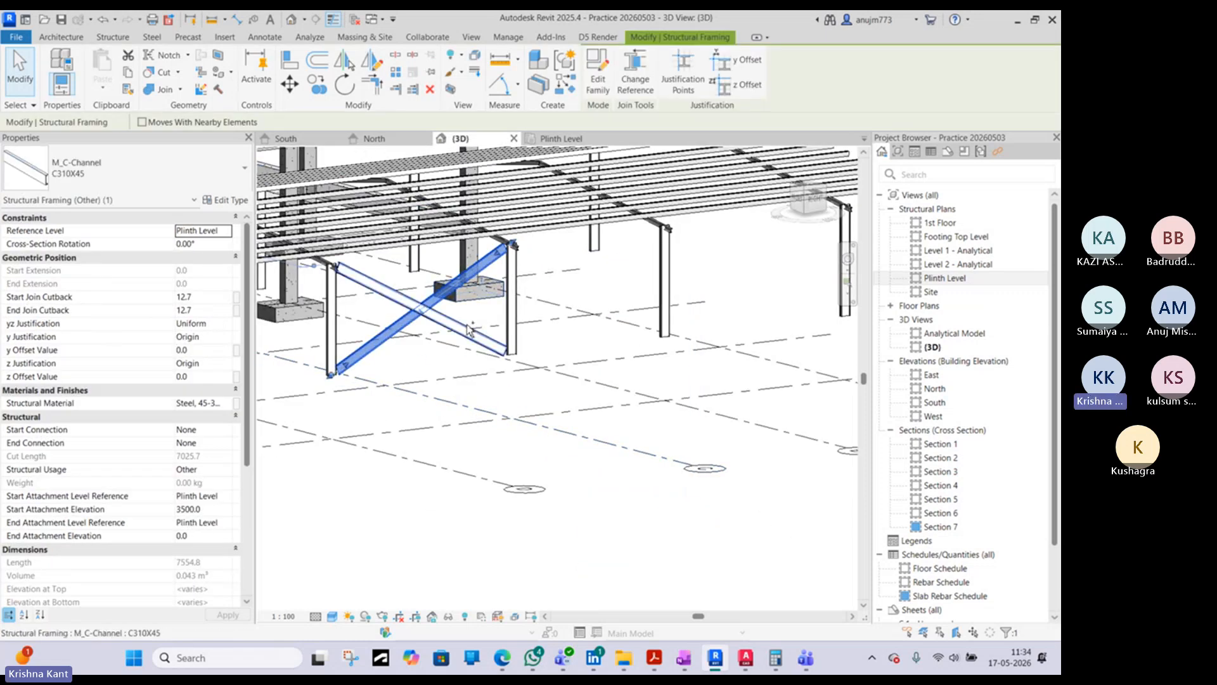
pyautogui.keyDown('ctrl'); pyautogui.click(467, 329); pyautogui.keyUp('ctrl')
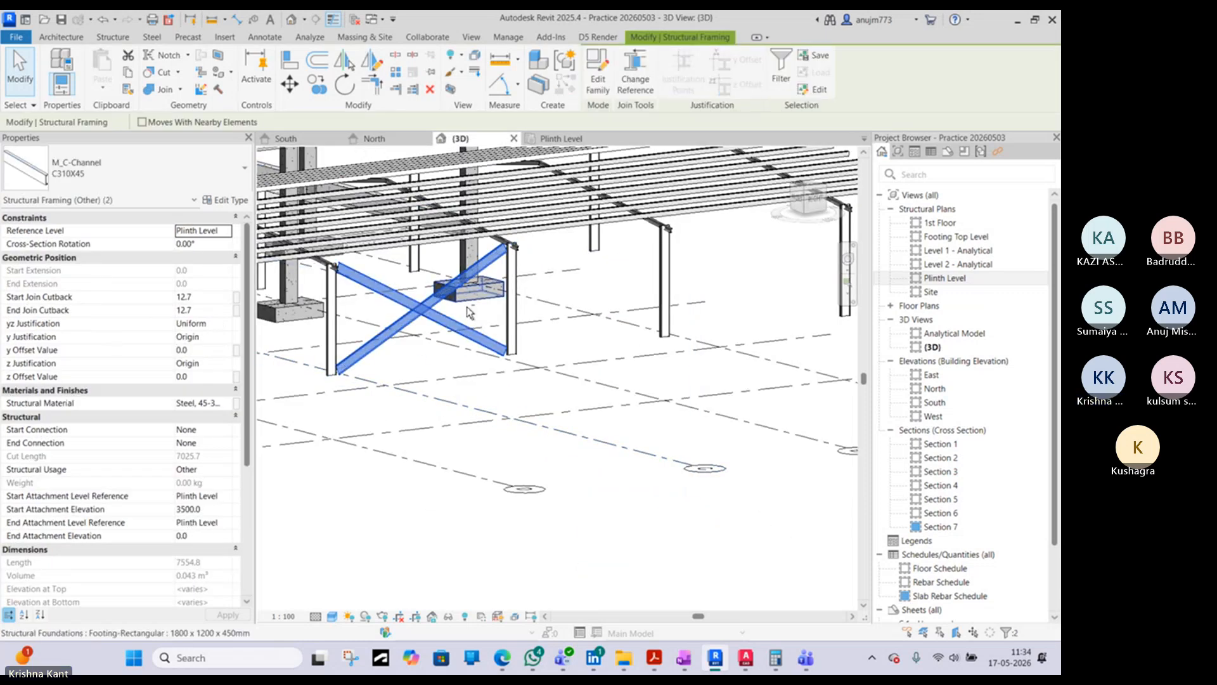
pyautogui.keyDown('shift'); pyautogui.moveTo(468, 309); pyautogui.dragTo(488, 353, button='middle'); pyautogui.keyUp('shift')
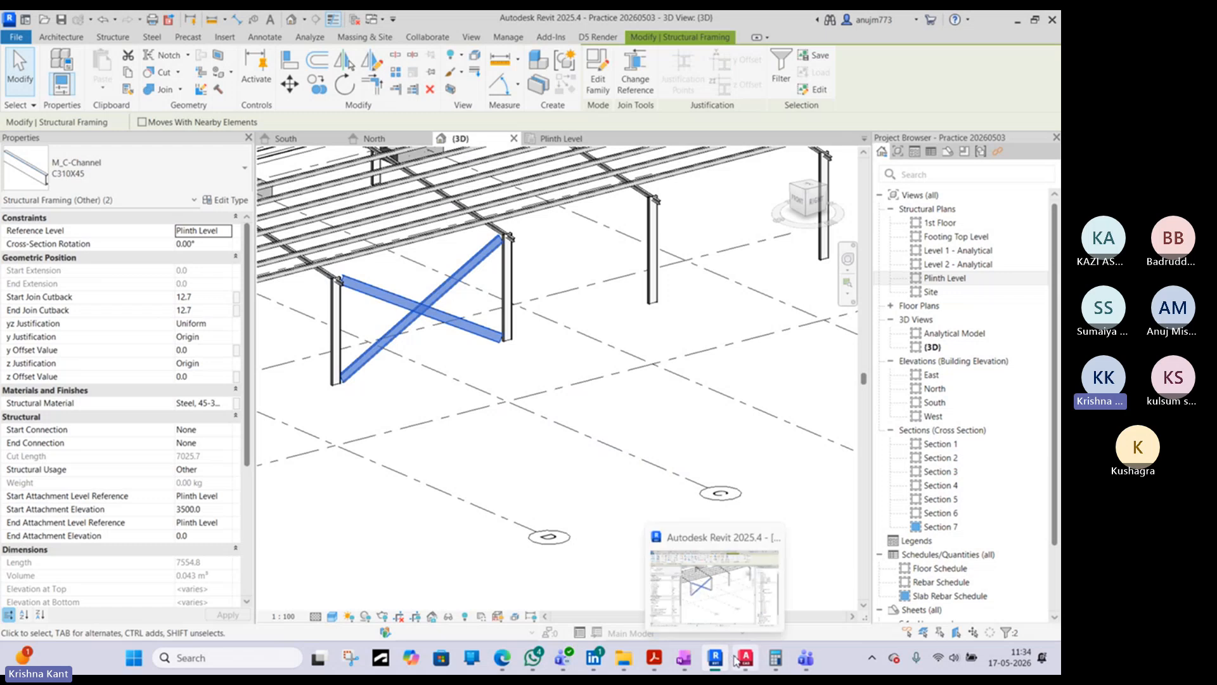
# - Switch to AutoCAD and examine the bracing in the warehouse roof framing plan and in the second structural details drawing
pyautogui.moveTo(742, 664)
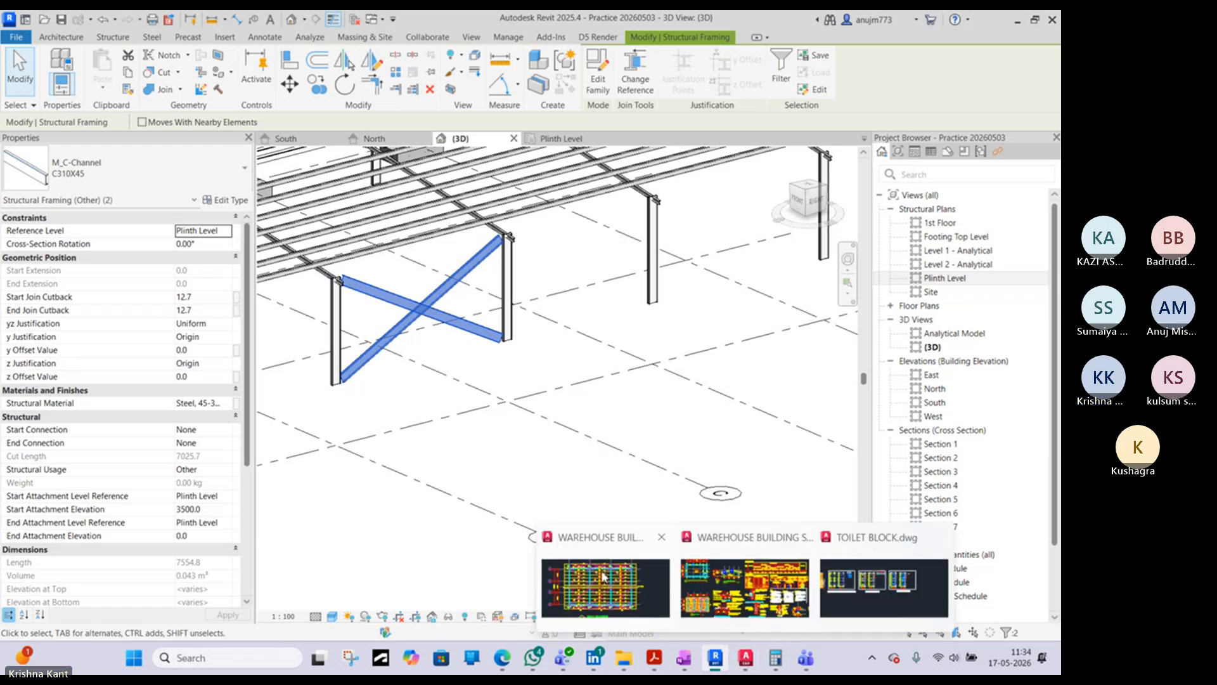
pyautogui.moveTo(603, 577)
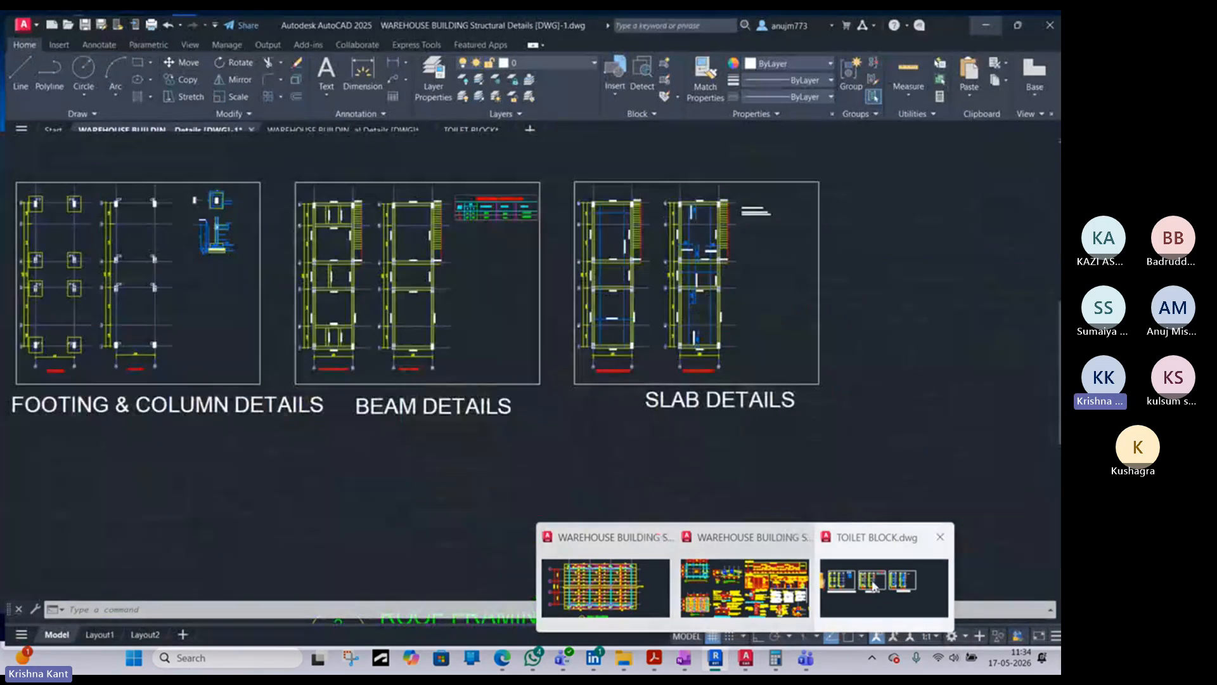
pyautogui.click(652, 564)
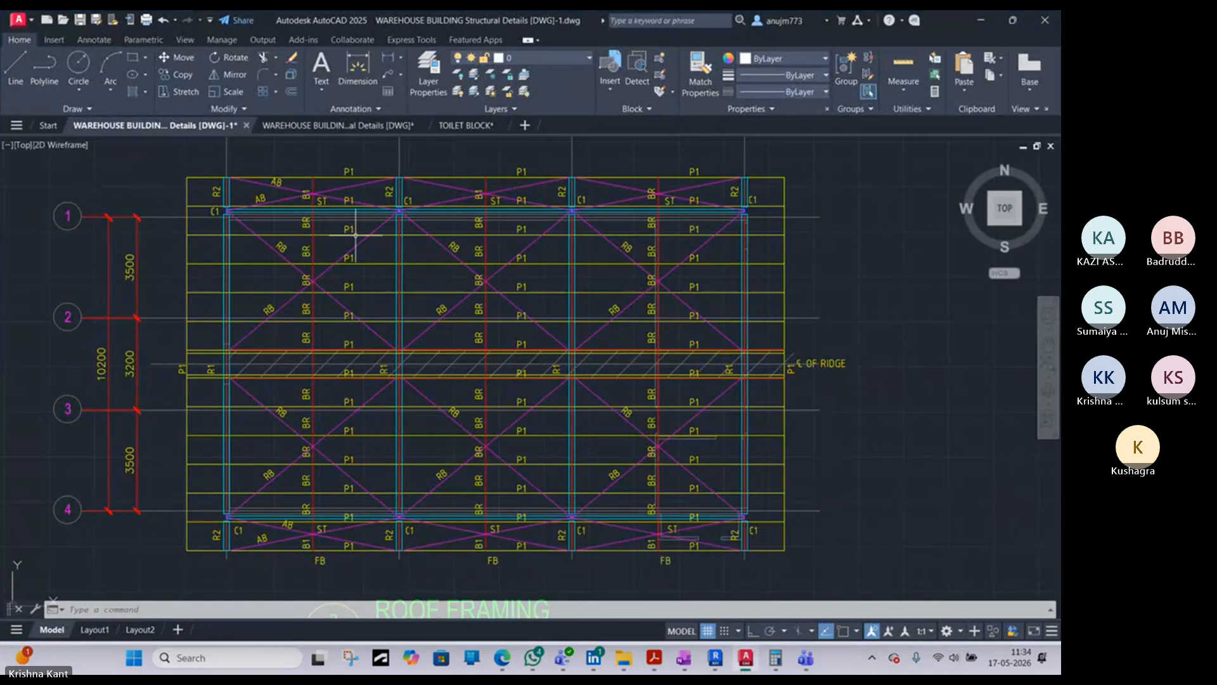
pyautogui.click(333, 126)
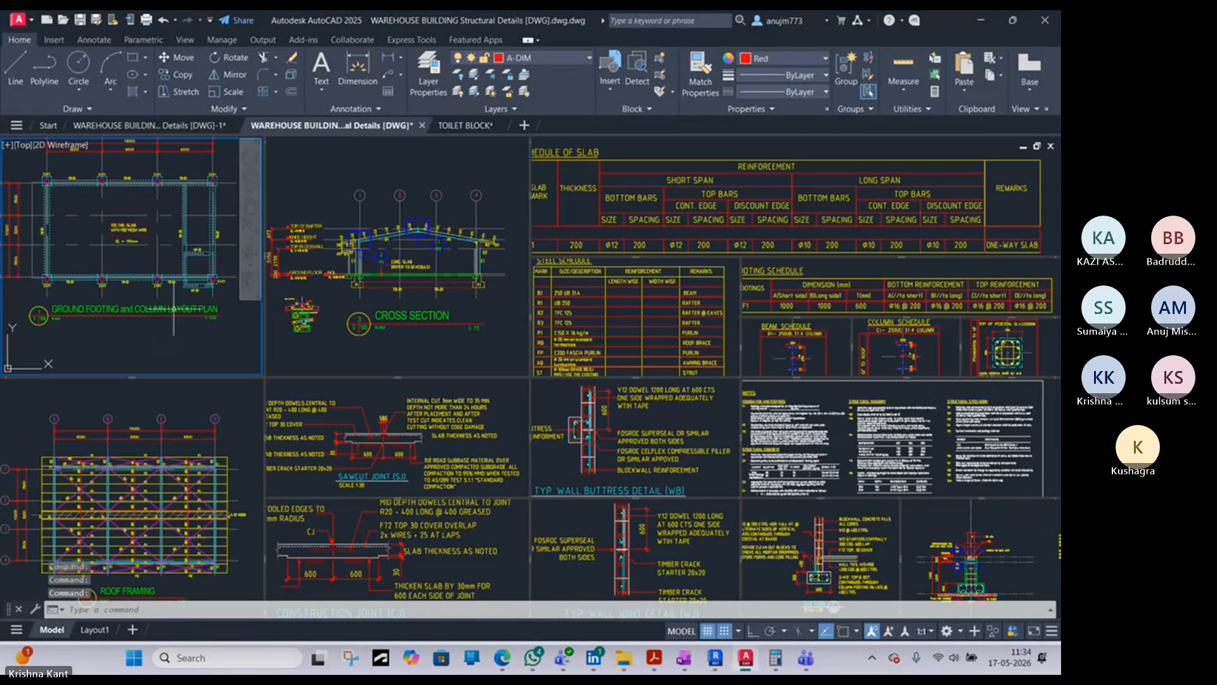
pyautogui.moveTo(208, 430)
pyautogui.mouseDown(button='middle')
pyautogui.moveTo(204, 384)
pyautogui.moveTo(213, 445)
pyautogui.moveTo(214, 431)
pyautogui.mouseUp(button='middle')
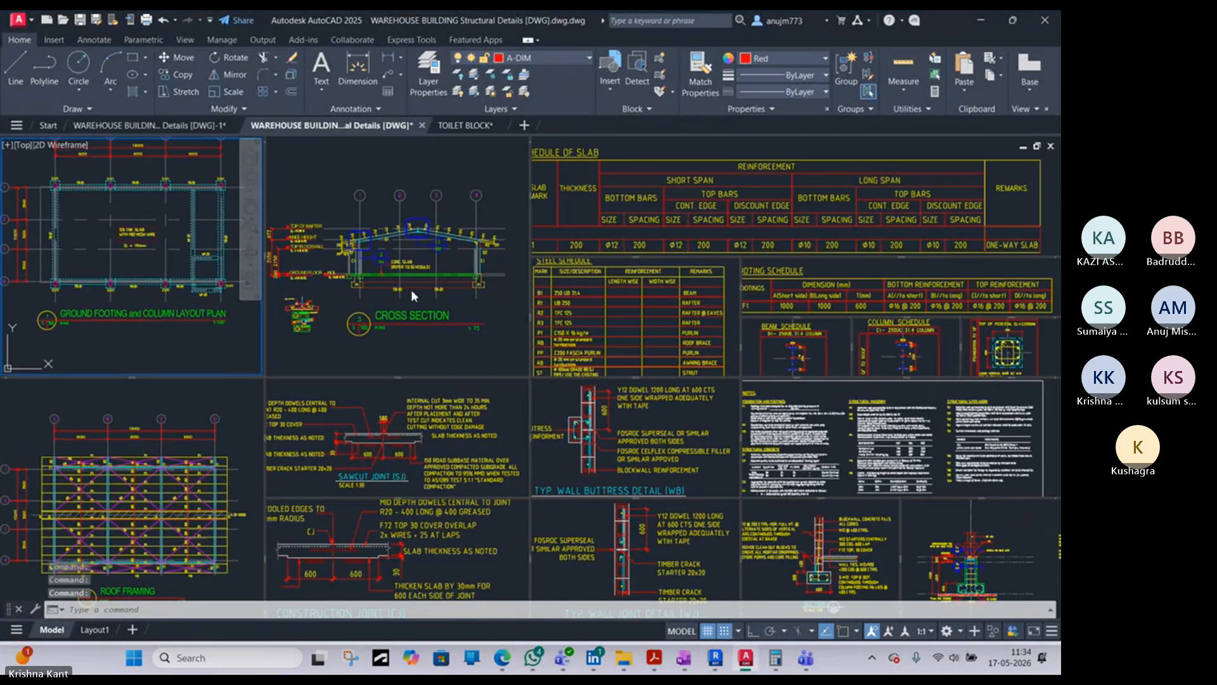
pyautogui.scroll(-5, 411, 289)
pyautogui.scroll(5, 150, 313)
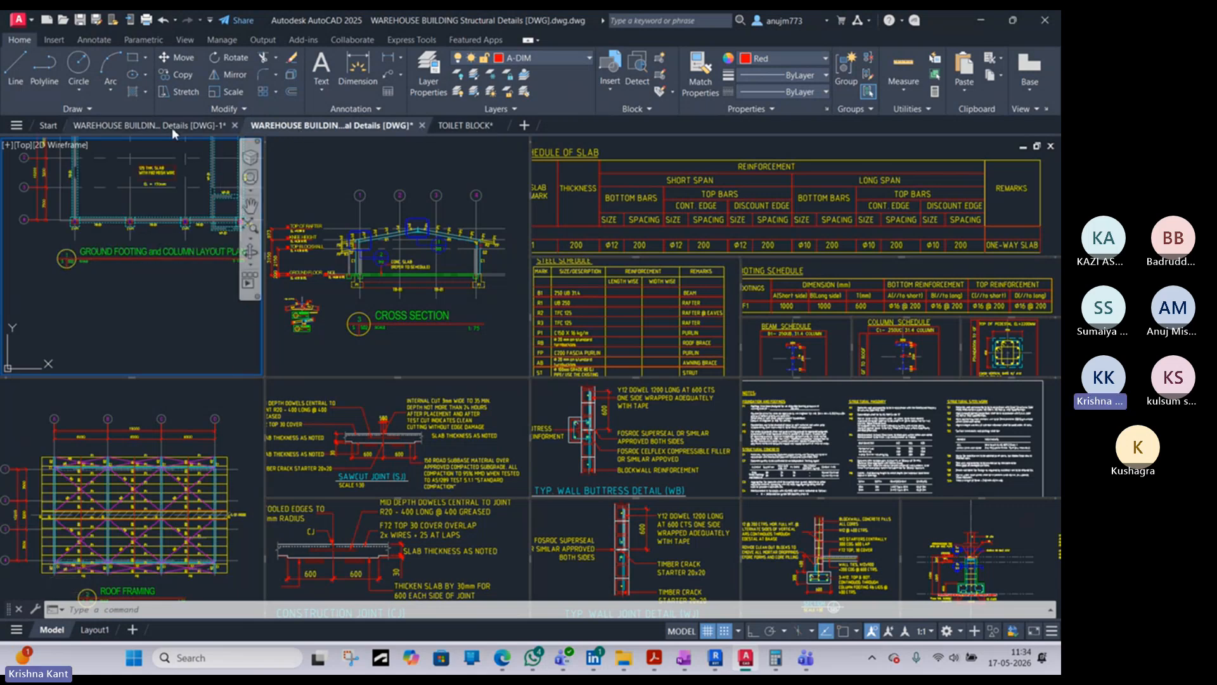
# - Look over the roof framing plan, cross section and schedules in the first warehouse drawing, and return to Revit
pyautogui.click(128, 126)
pyautogui.scroll(-6, 475, 357)
pyautogui.moveTo(372, 483); pyautogui.dragTo(374, 320, button='middle')
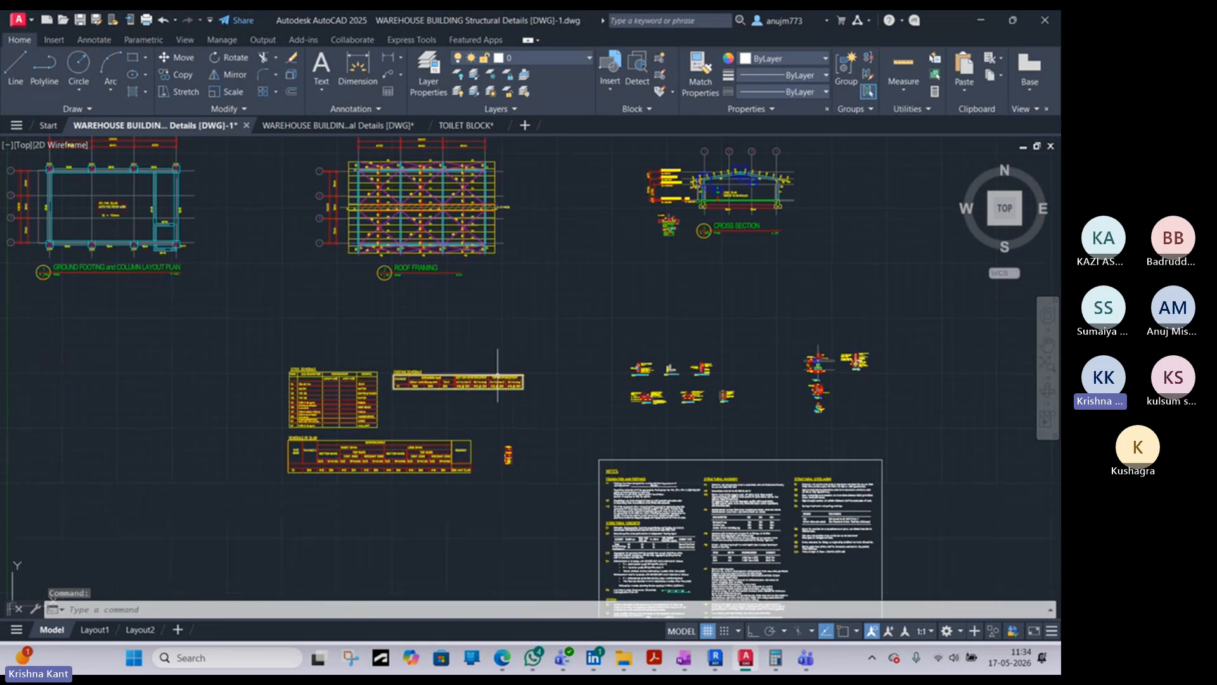
pyautogui.scroll(4, 693, 247)
pyautogui.scroll(-5, 623, 248)
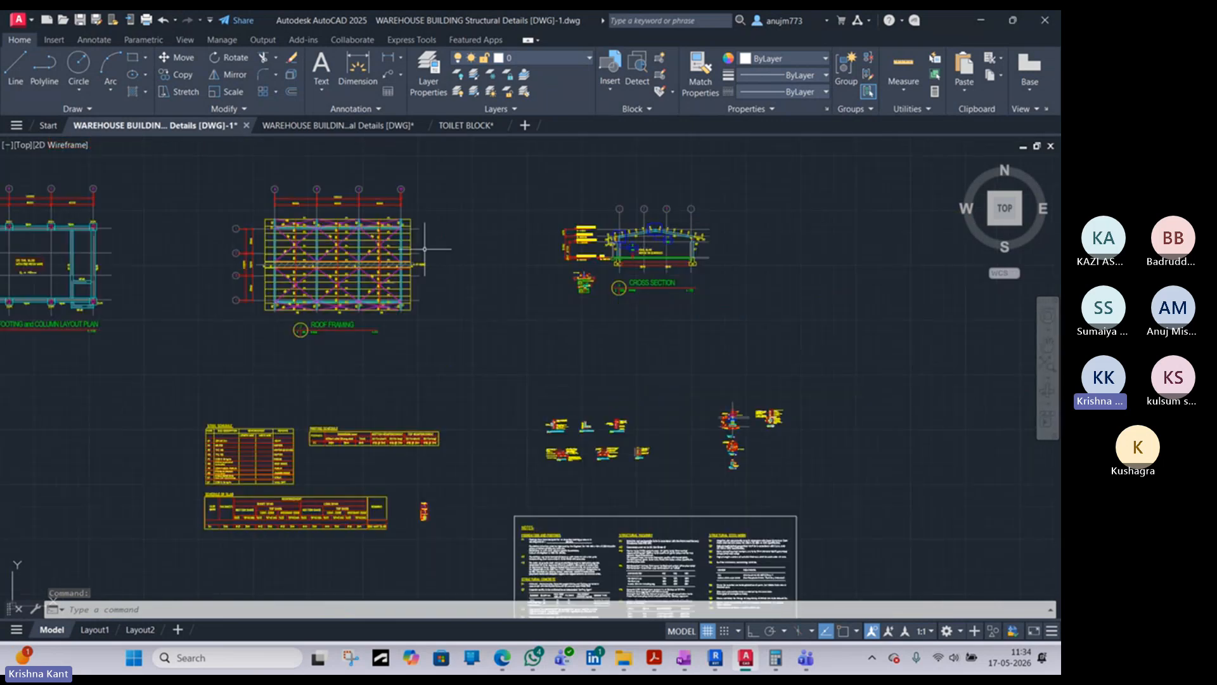
pyautogui.click(982, 22)
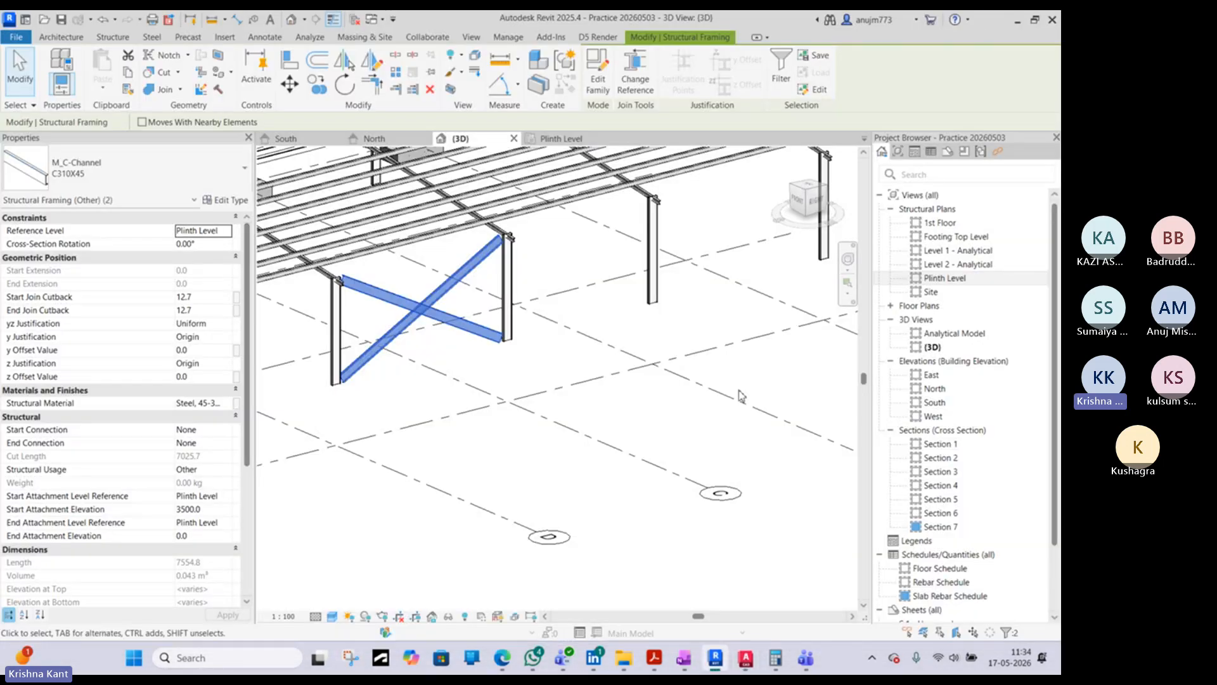
pyautogui.click(120, 37)
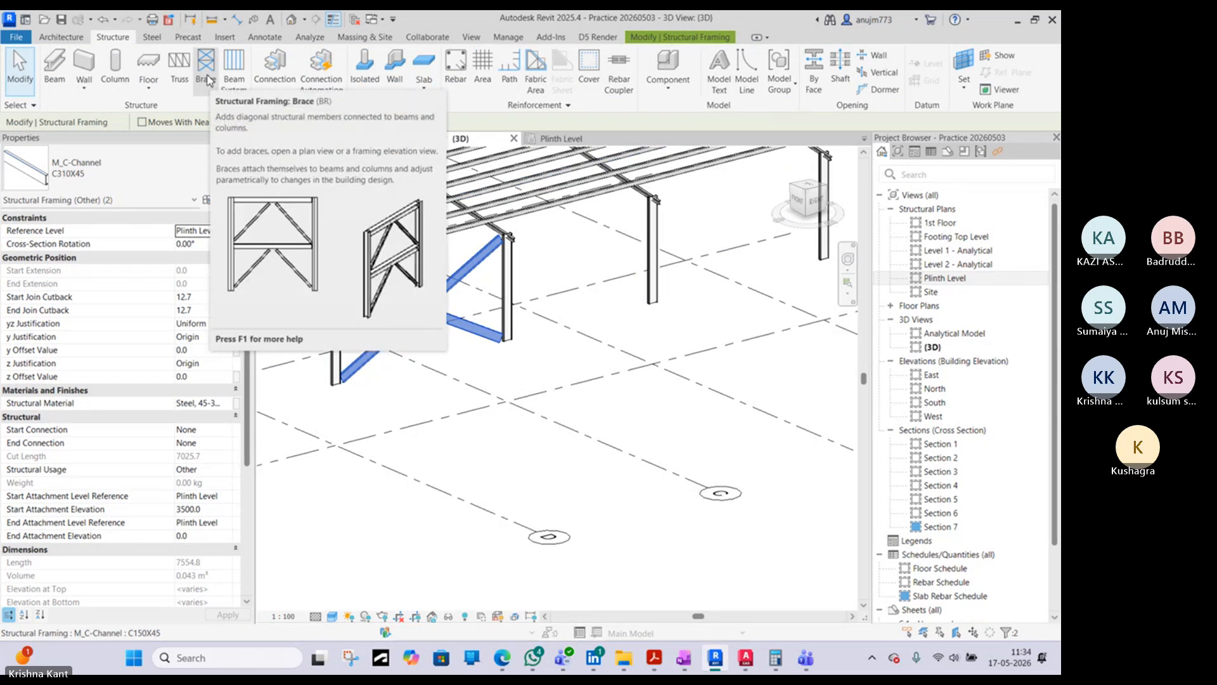
# - Switch to the Edge browser and open the Google search page in a new tab
pyautogui.click(505, 661)
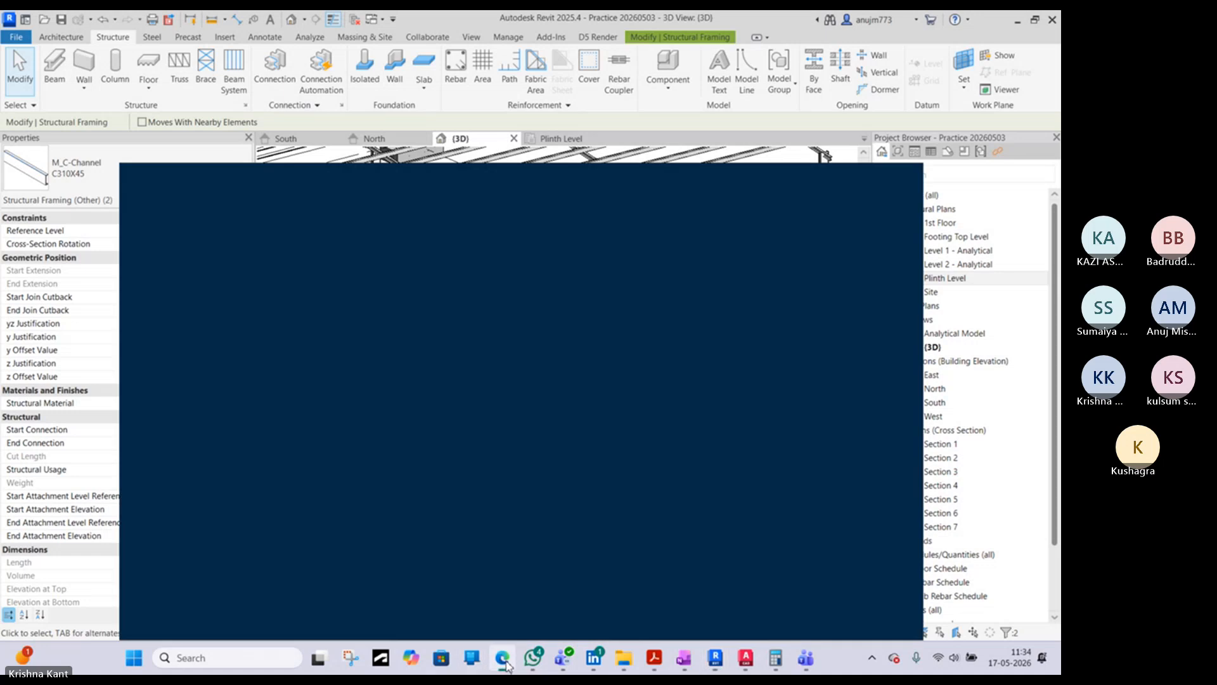
pyautogui.click(16, 279)
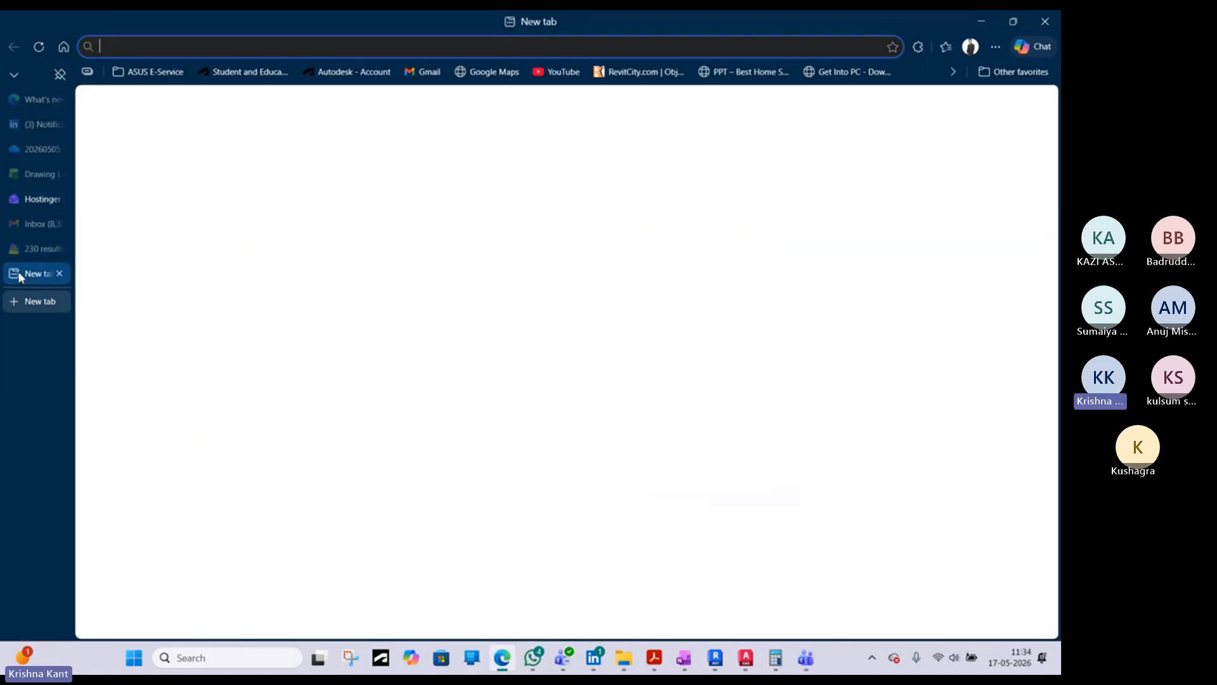
pyautogui.click(420, 166)
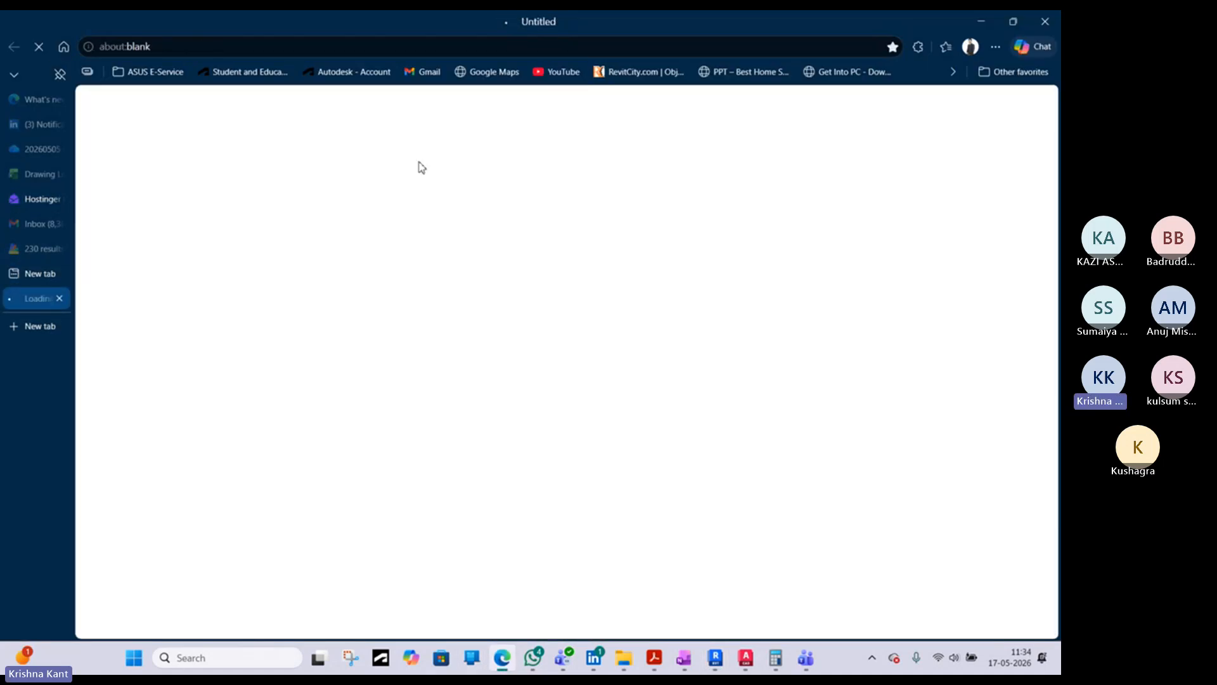
pyautogui.click(400, 295)
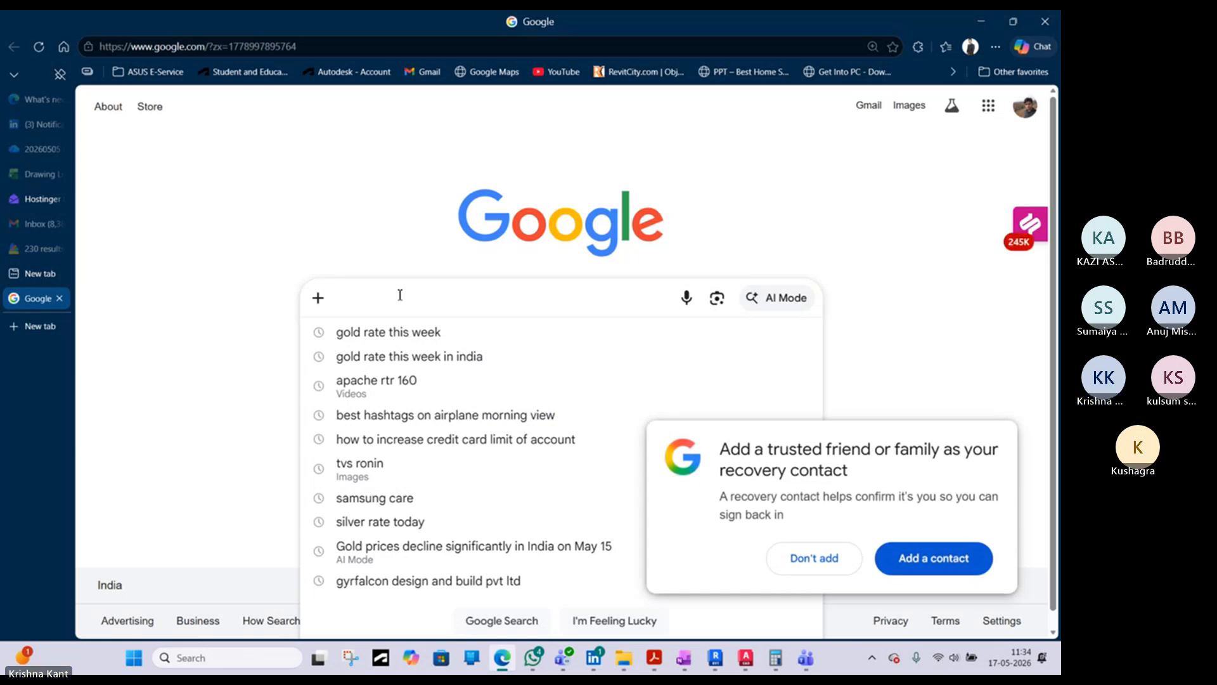
pyautogui.scroll(-1, 400, 299)
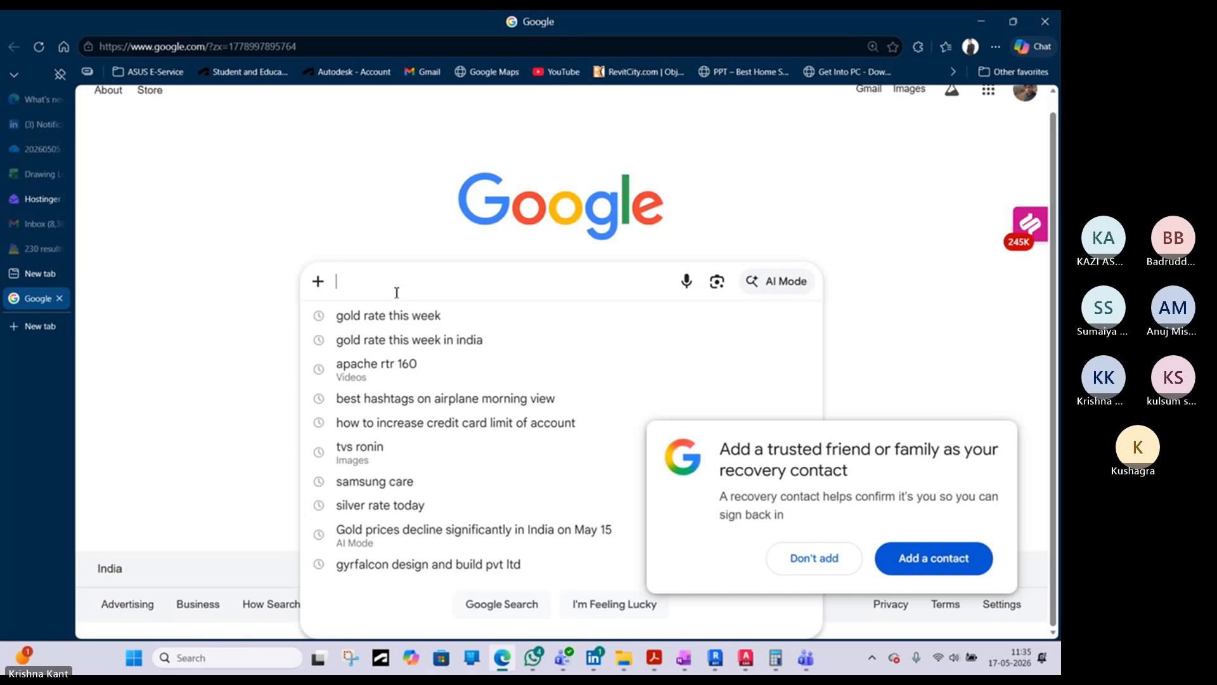
# - Search Google for "bracing in warehouse building"
pyautogui.write('bra')
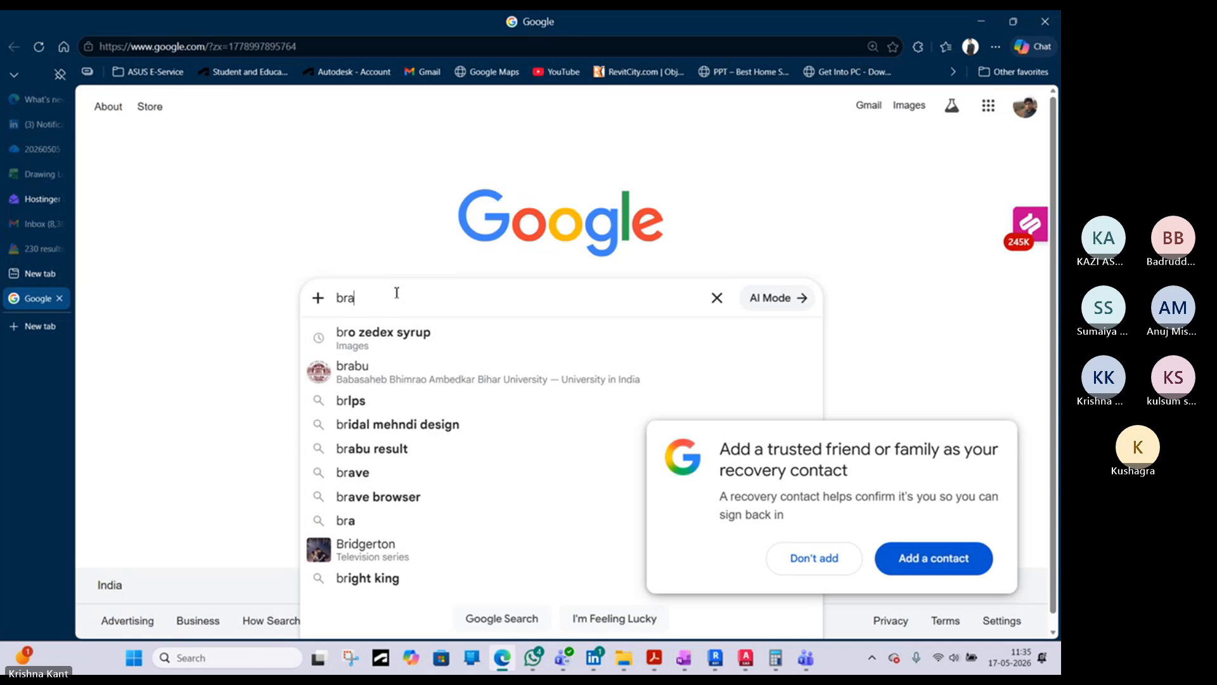
pyautogui.write('ing')
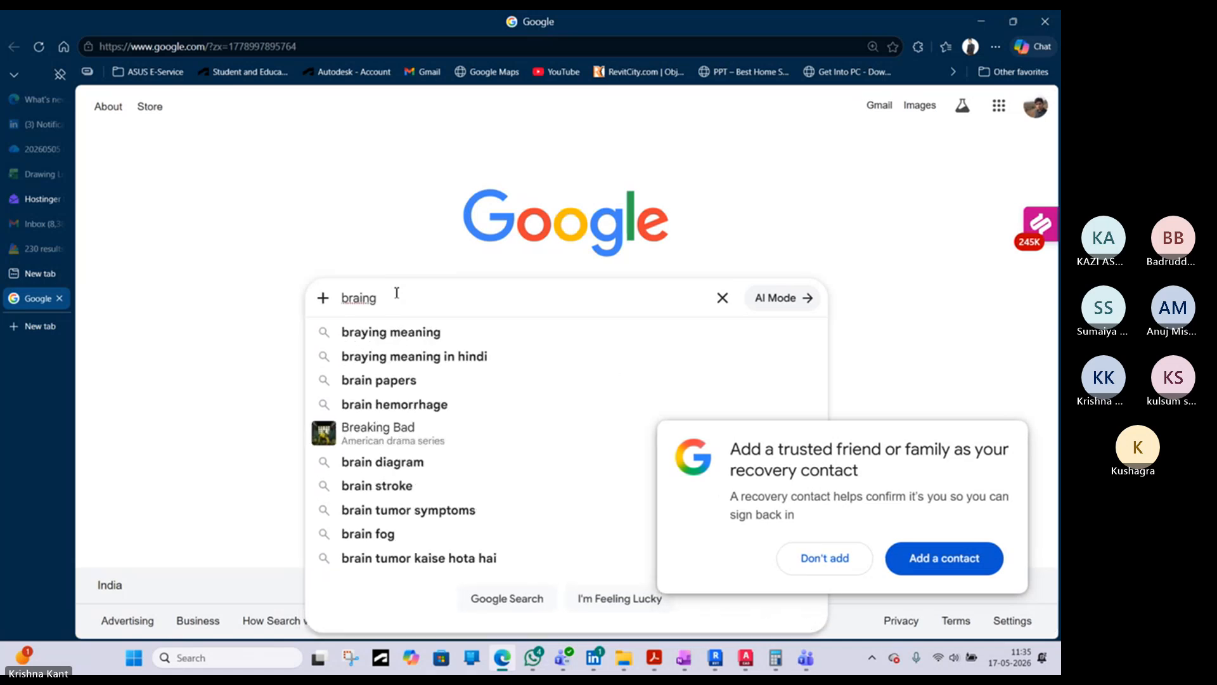
pyautogui.press('BackSpace')
pyautogui.press('BackSpace')
pyautogui.press('BackSpace')
pyautogui.press('BackSpace')
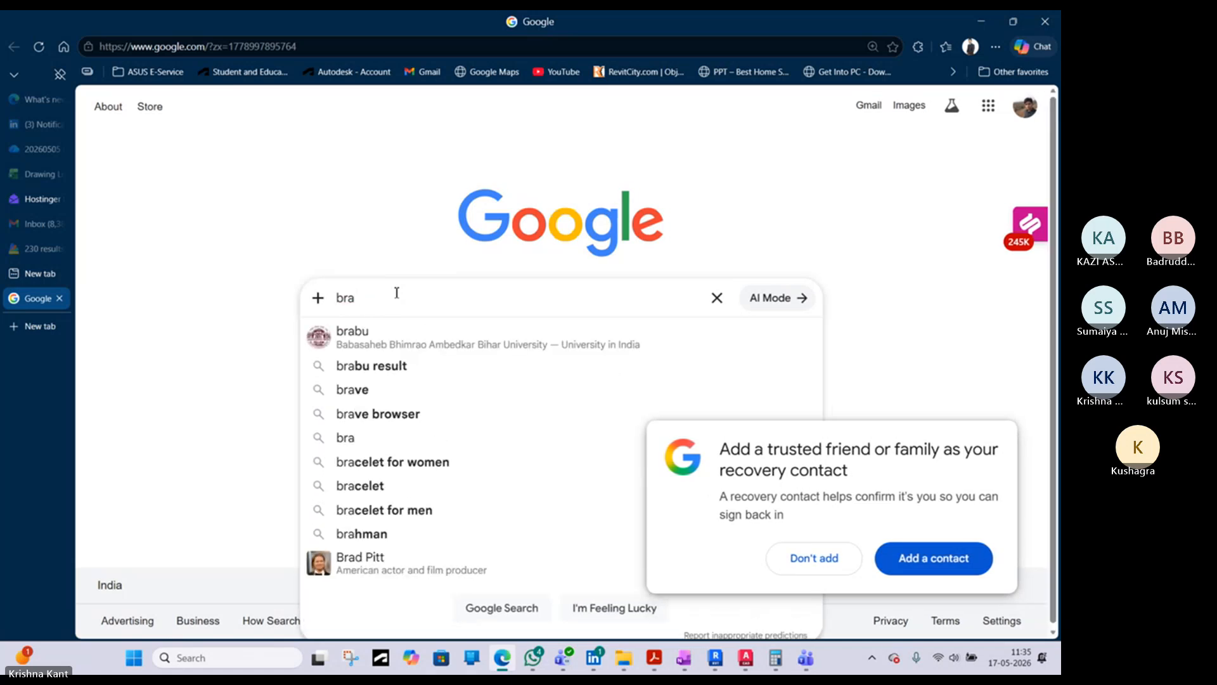
pyautogui.write('cing i')
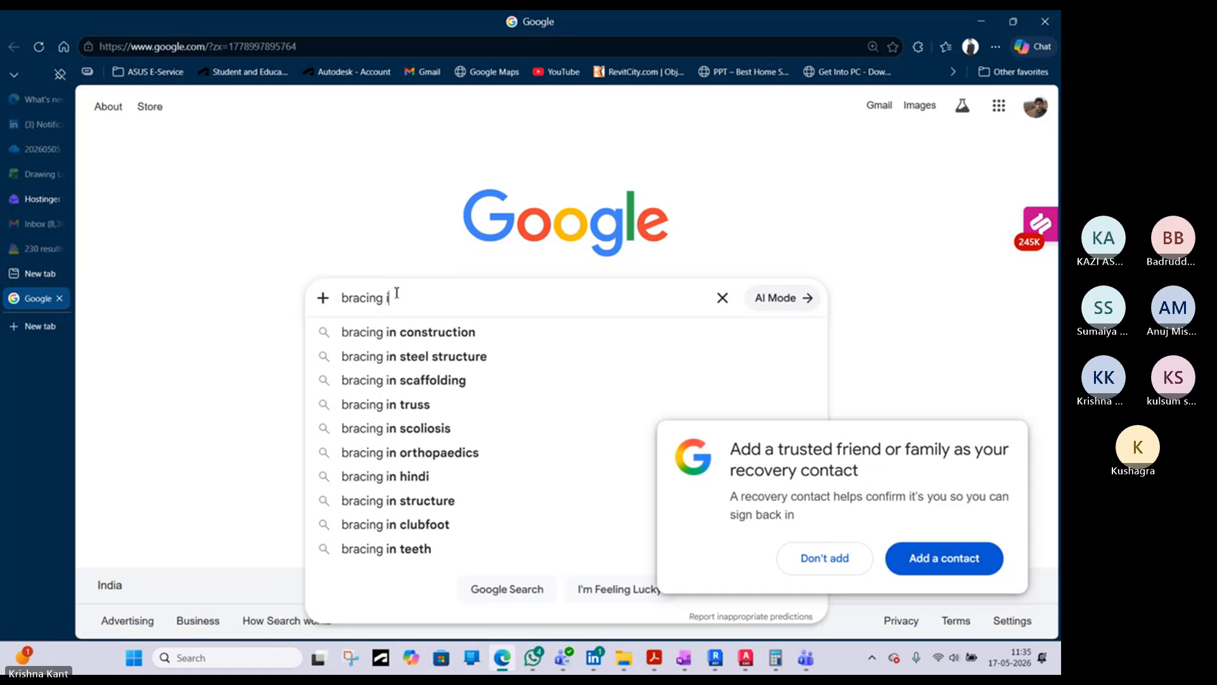
pyautogui.write('n wareh')
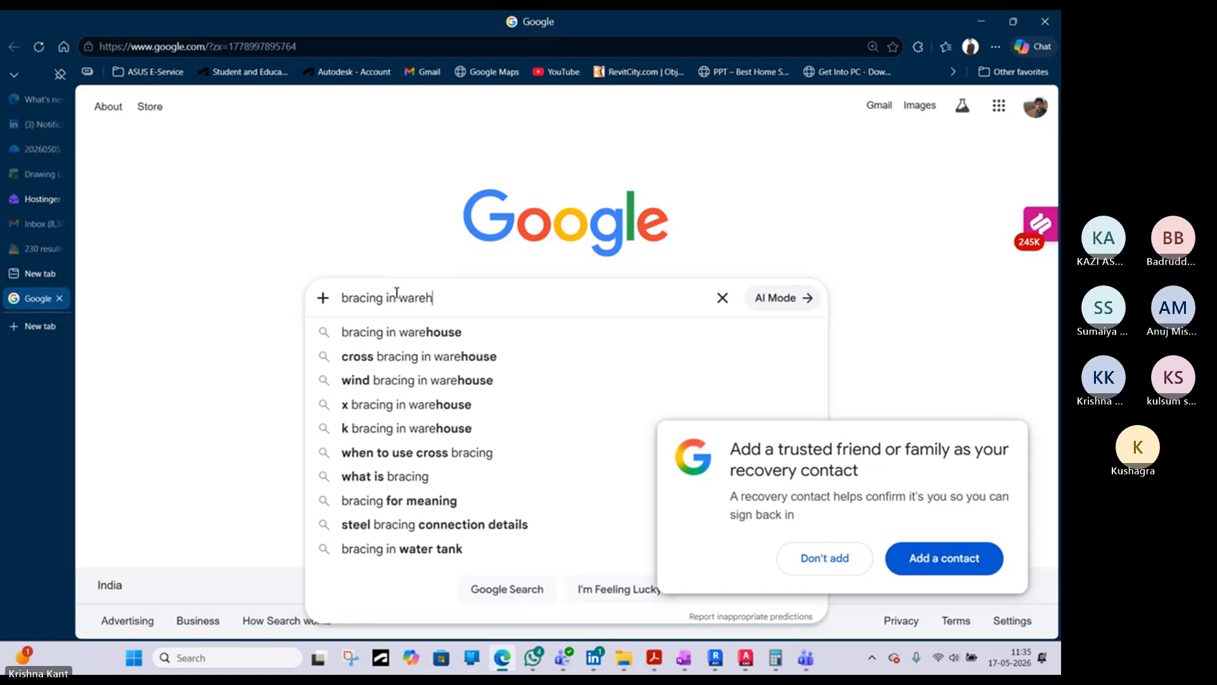
pyautogui.write('ouse ')
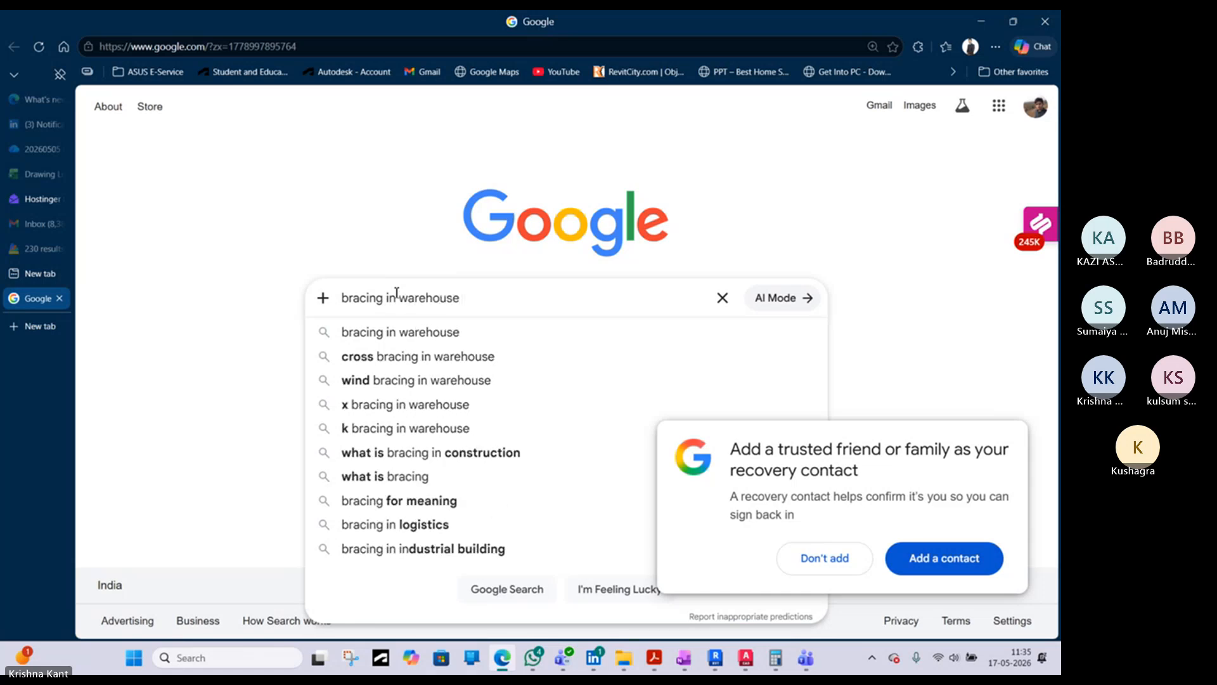
pyautogui.write('buu')
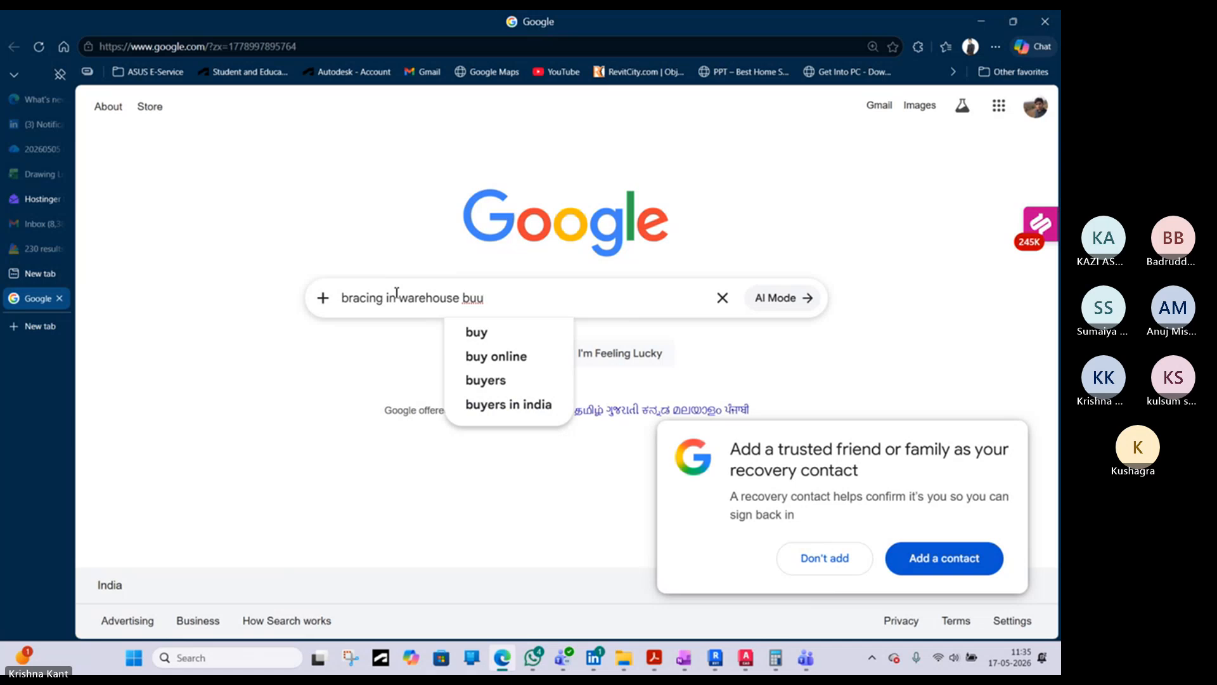
pyautogui.press('BackSpace')
pyautogui.write('ildin')
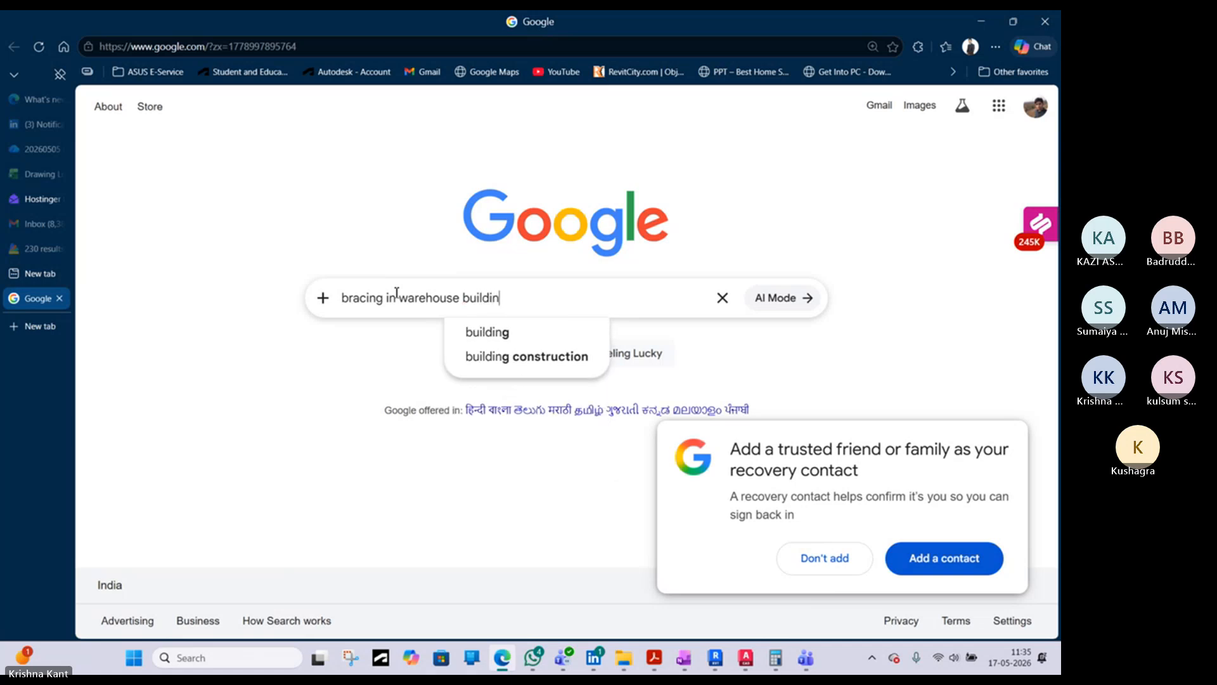
pyautogui.write('g')
pyautogui.press('Return')
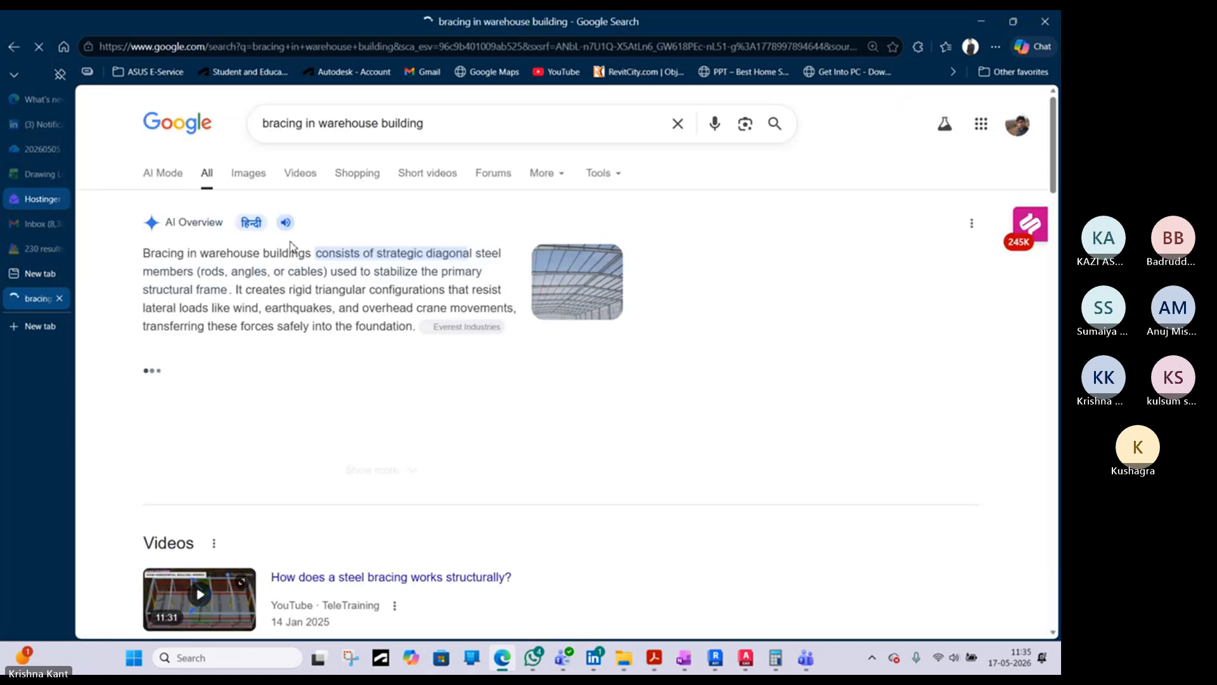
# - Browse the image results and preview the Havit Steel Structure bracing diagram and the UltraTech Cement bracing photo
pyautogui.click(254, 176)
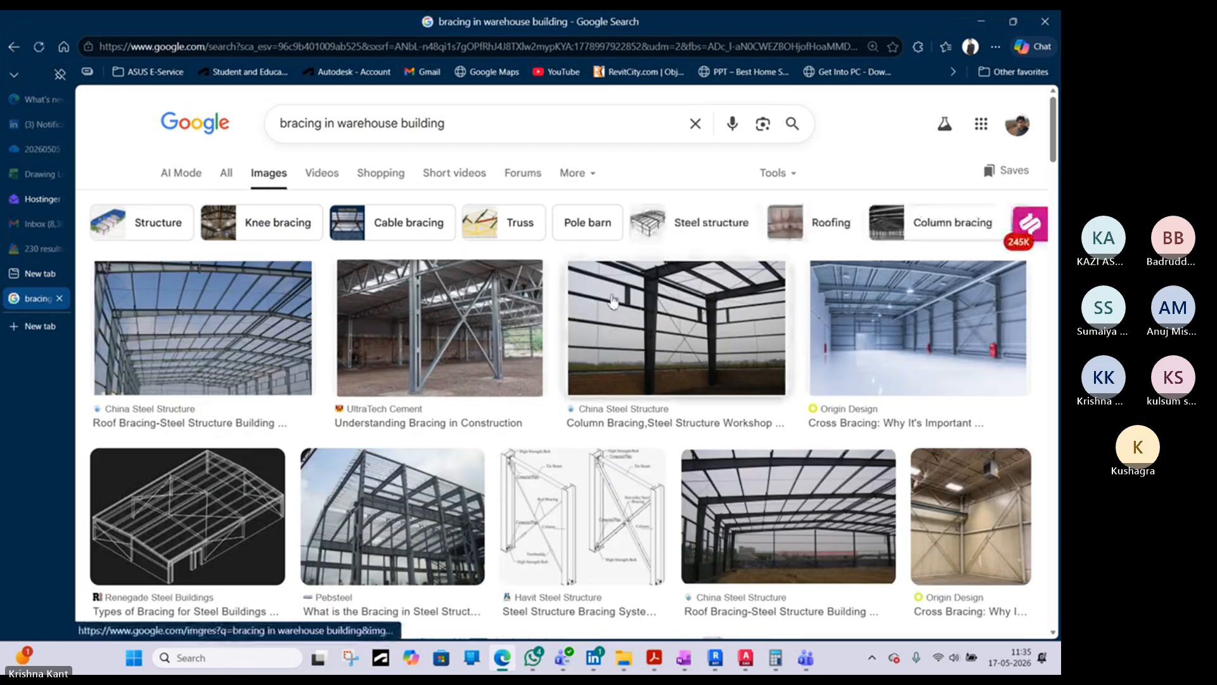
pyautogui.scroll(-2, 623, 398)
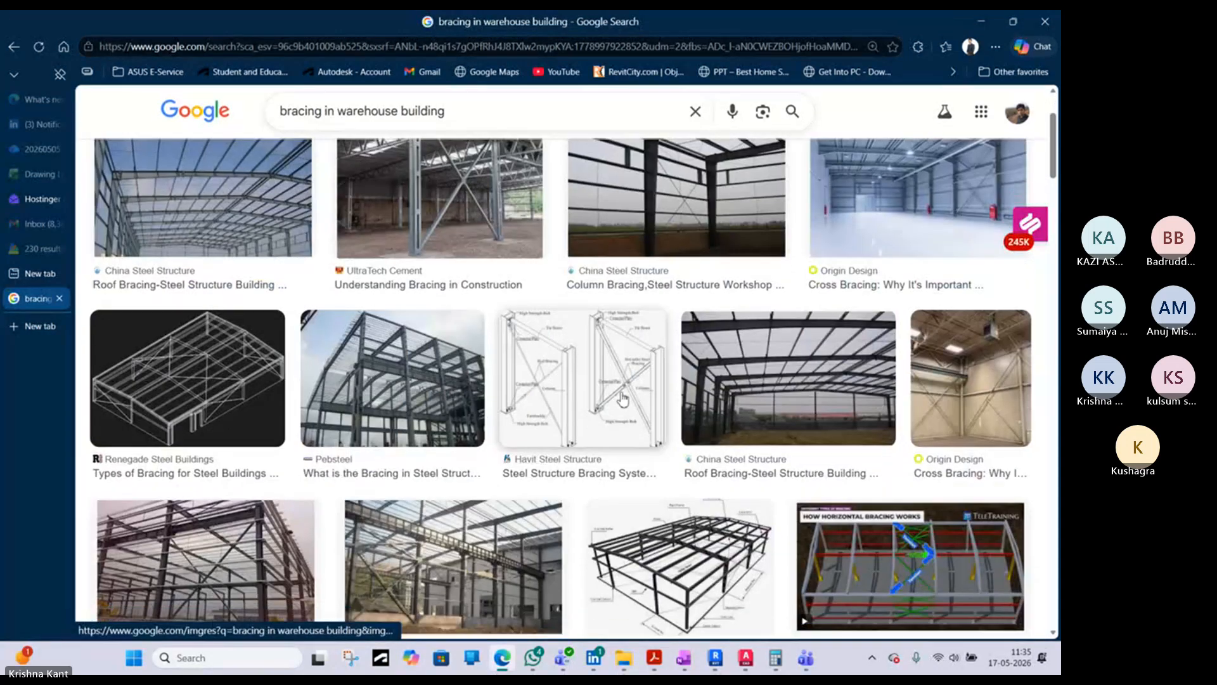
pyautogui.click(628, 383)
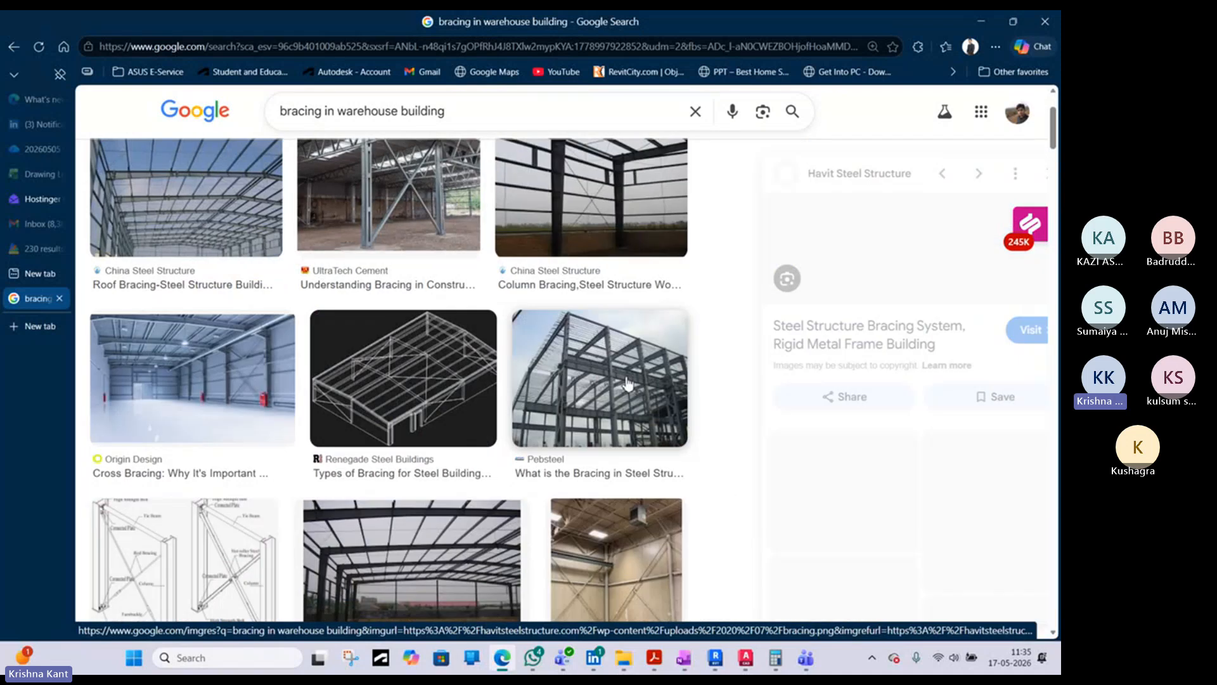
pyautogui.scroll(3, 223, 158)
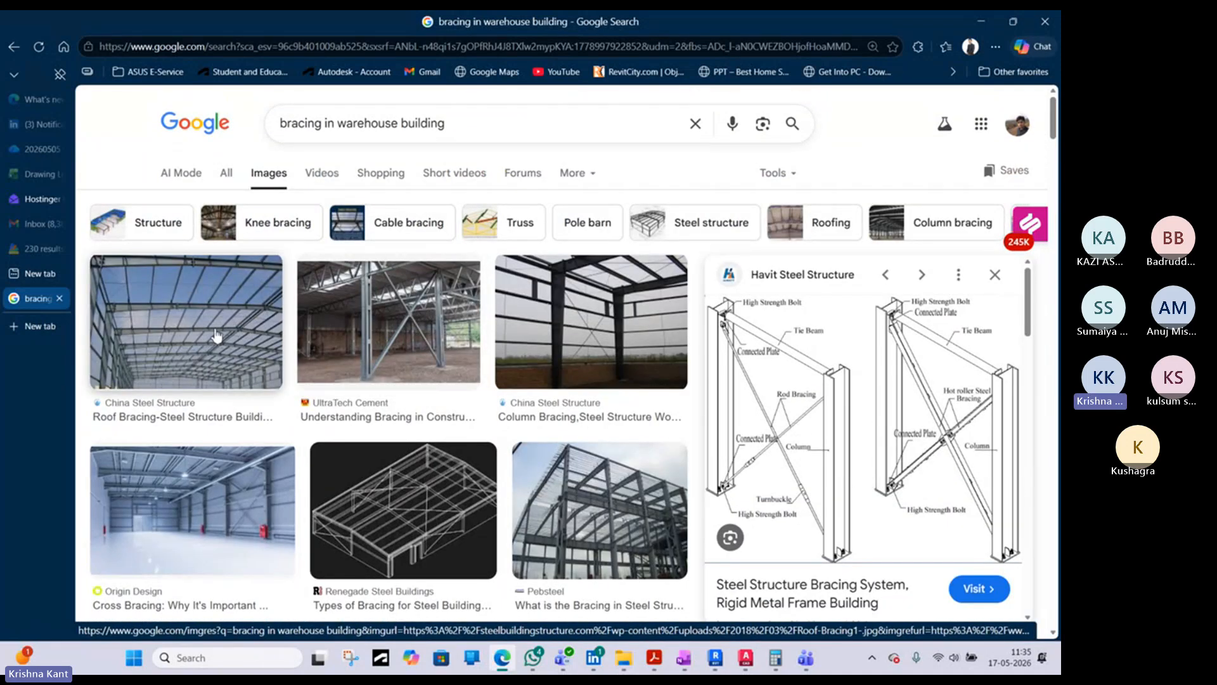
pyautogui.click(392, 315)
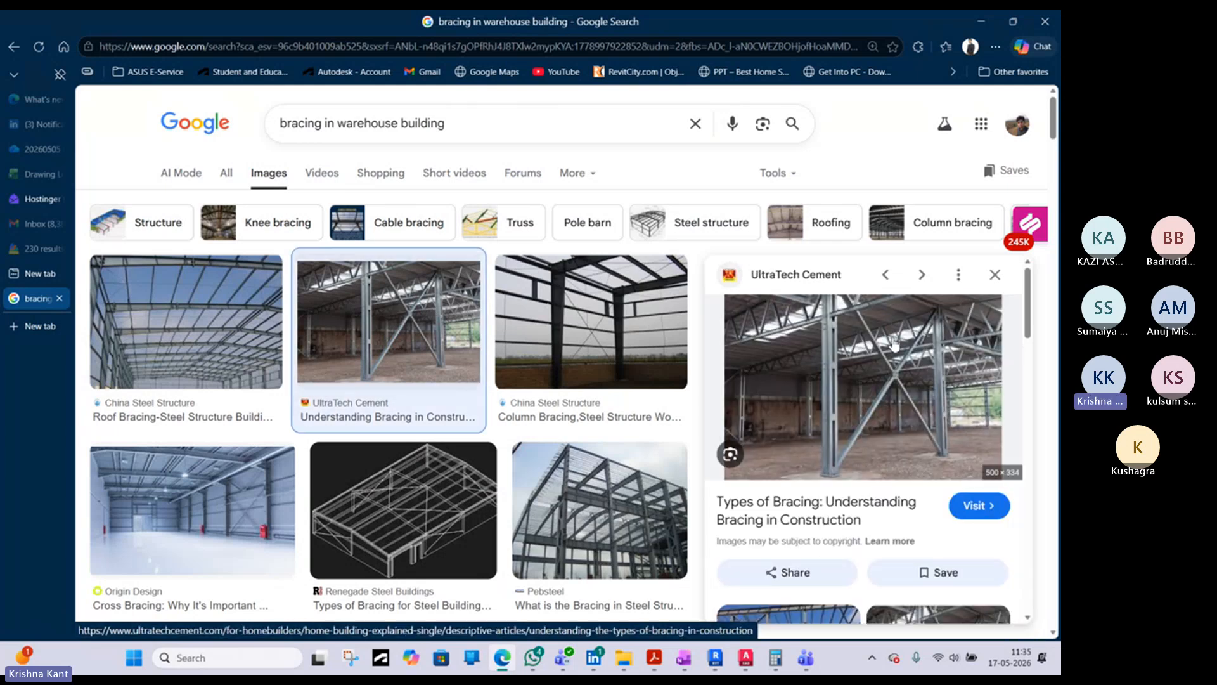
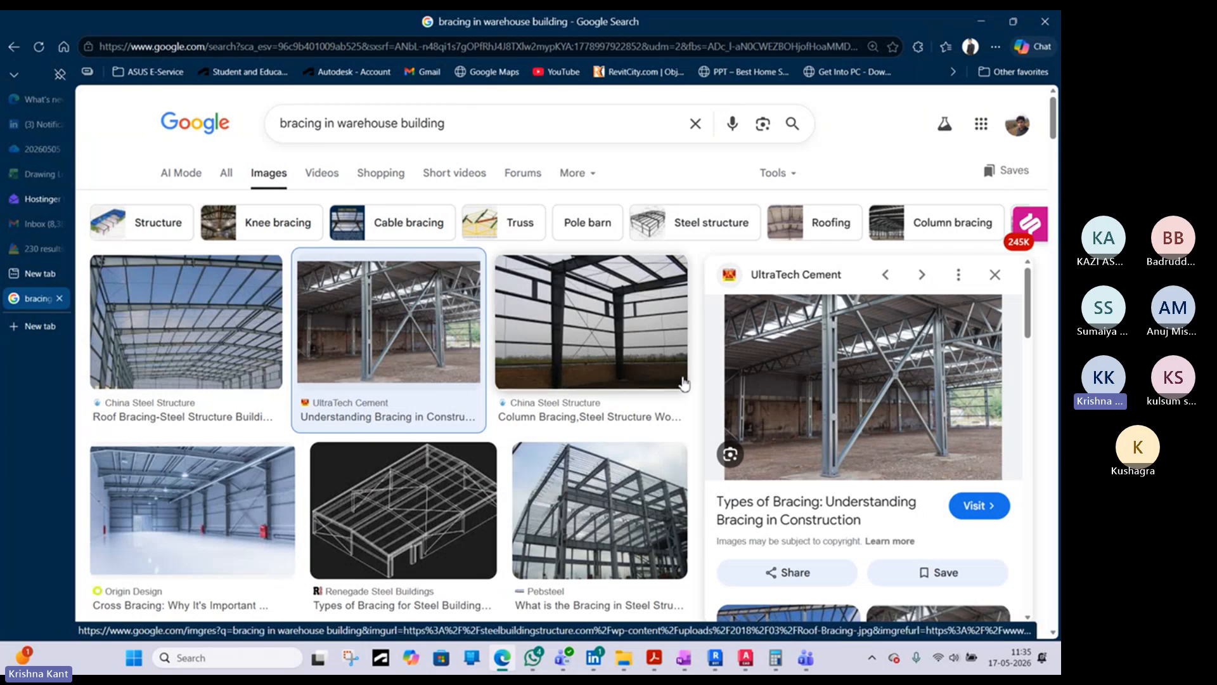
# - Browse the bracing images, previewing the Origin Design, China Steel Structure and Constro Facilitator photos, and return to Revit
pyautogui.click(185, 472)
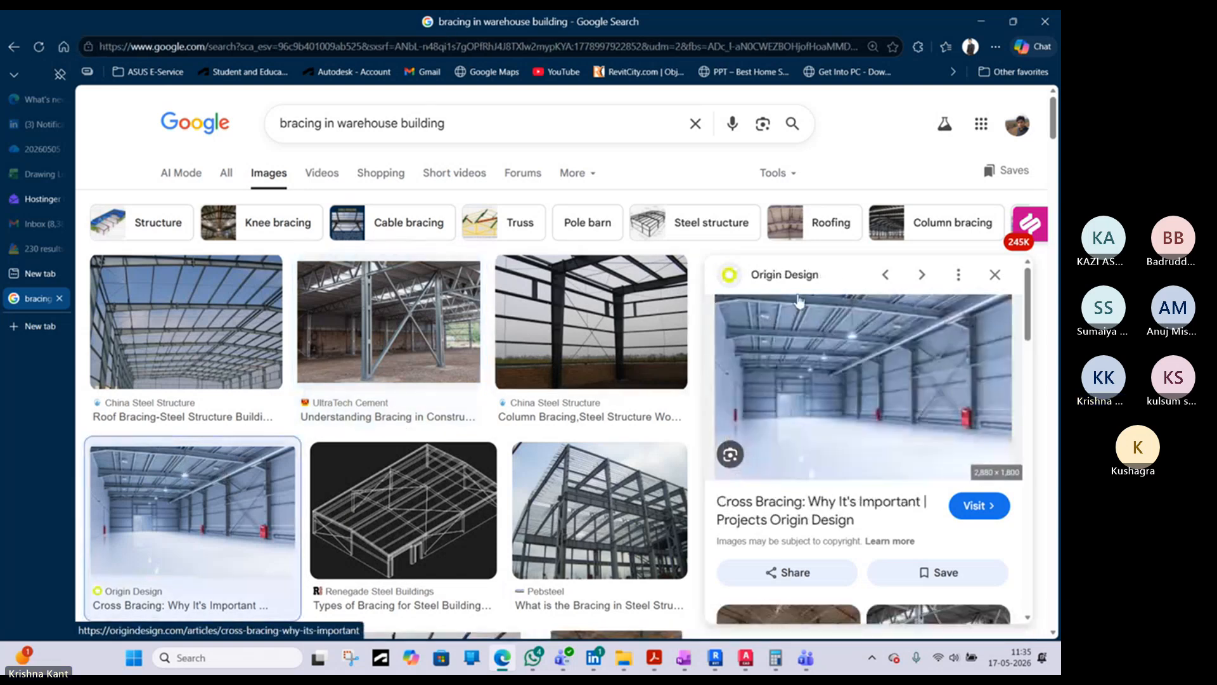
pyautogui.scroll(-2, 491, 471)
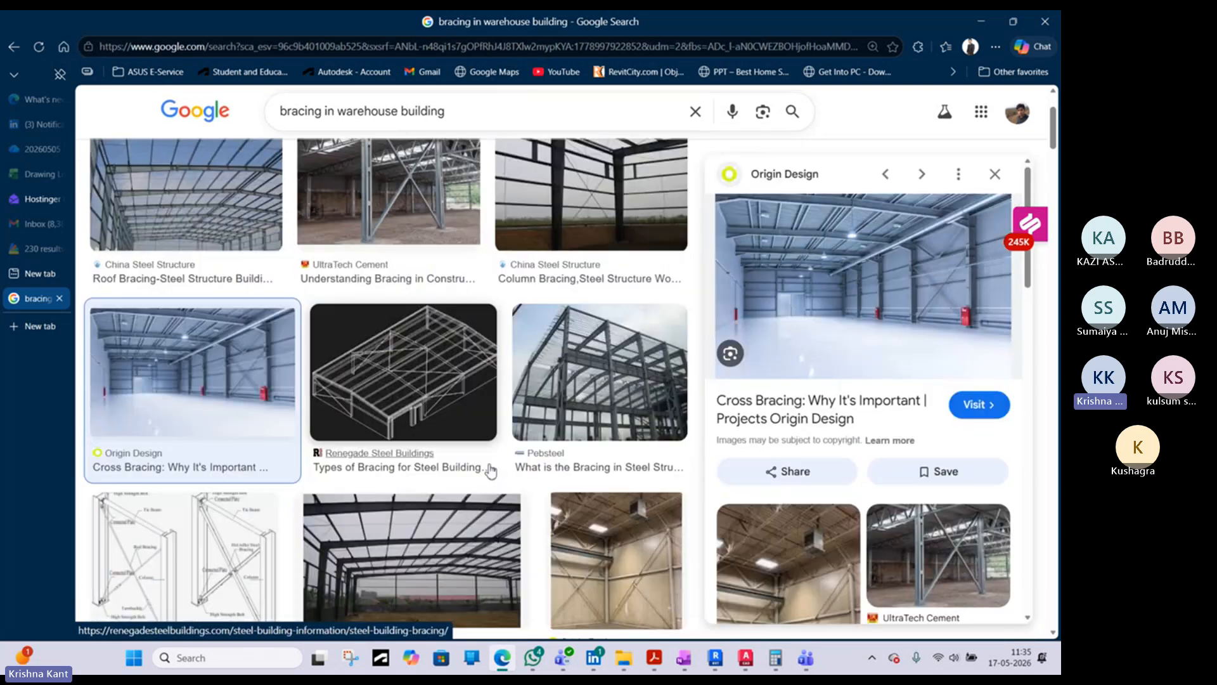
pyautogui.scroll(-3, 473, 447)
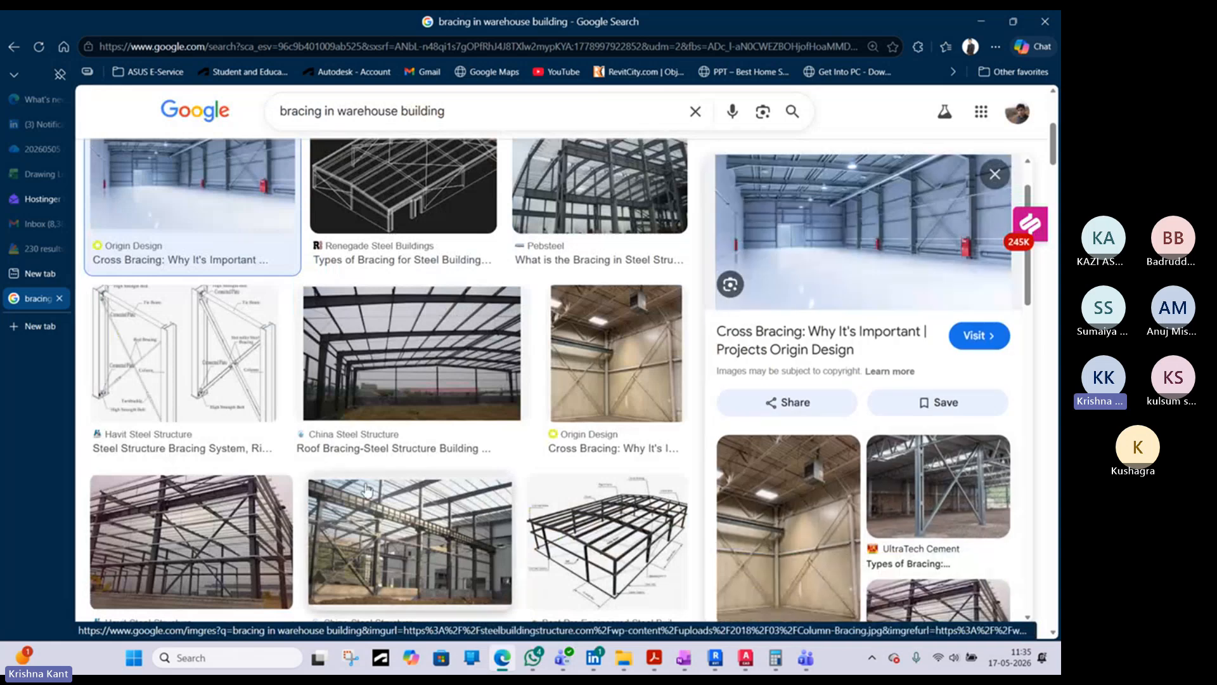
pyautogui.scroll(-1, 370, 557)
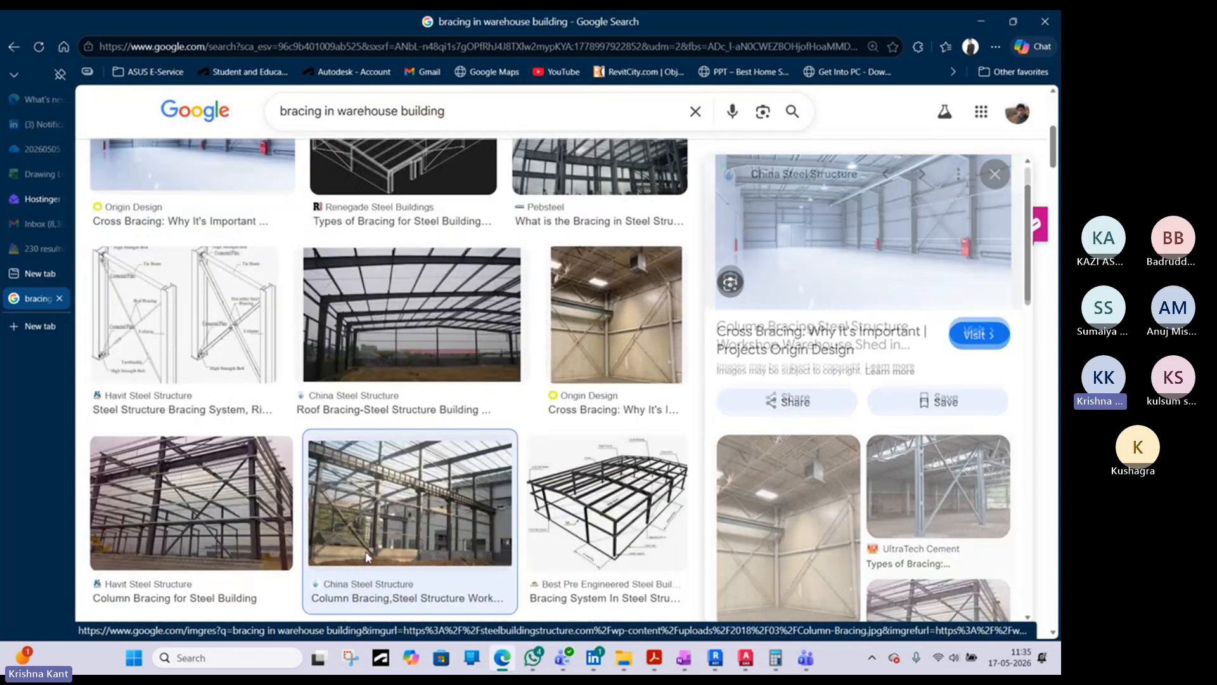
pyautogui.click(370, 558)
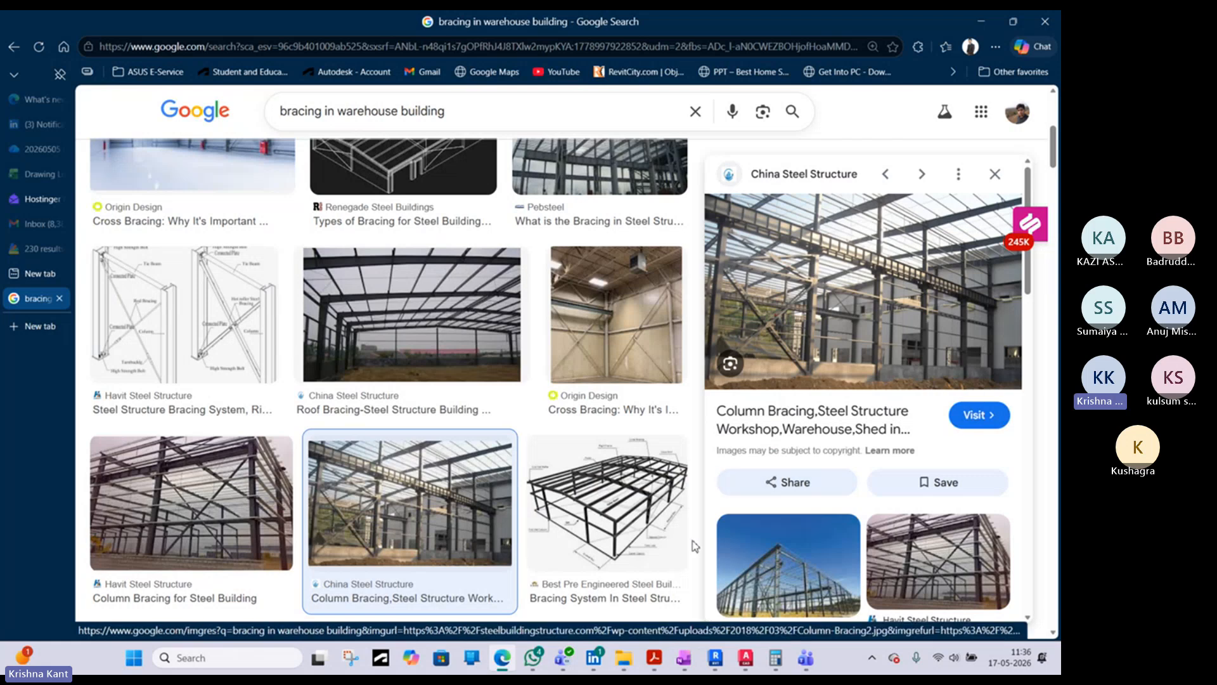
pyautogui.scroll(-4, 595, 406)
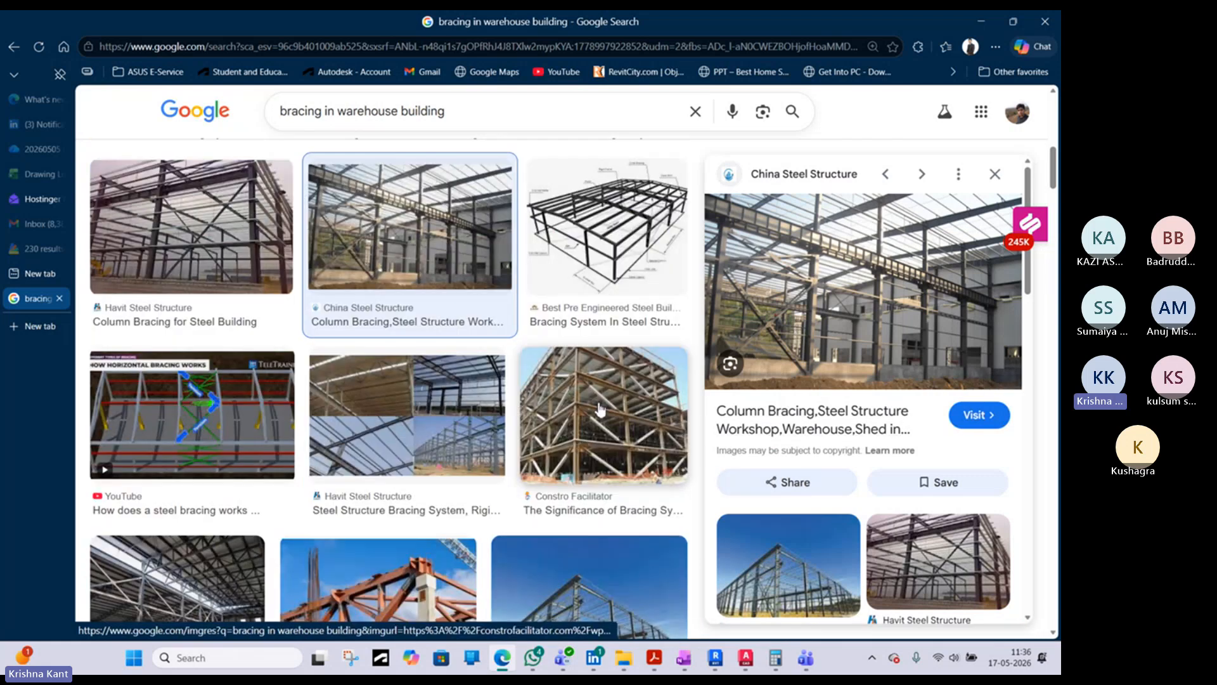
pyautogui.click(584, 408)
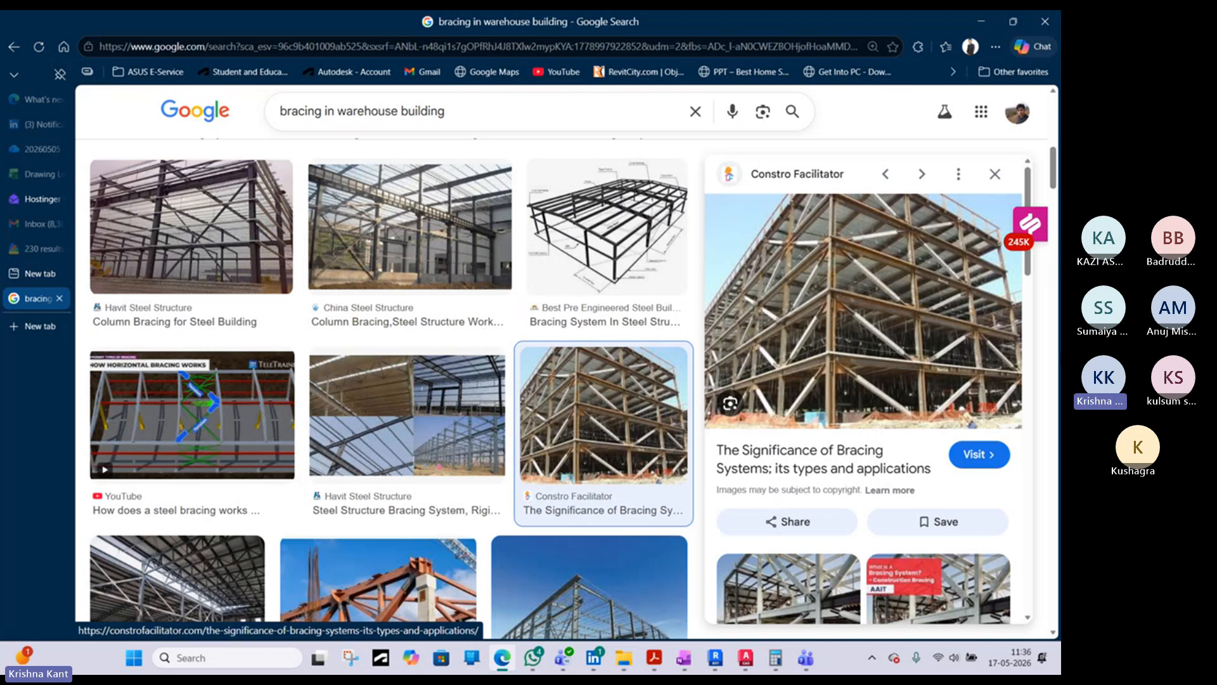
pyautogui.click(982, 22)
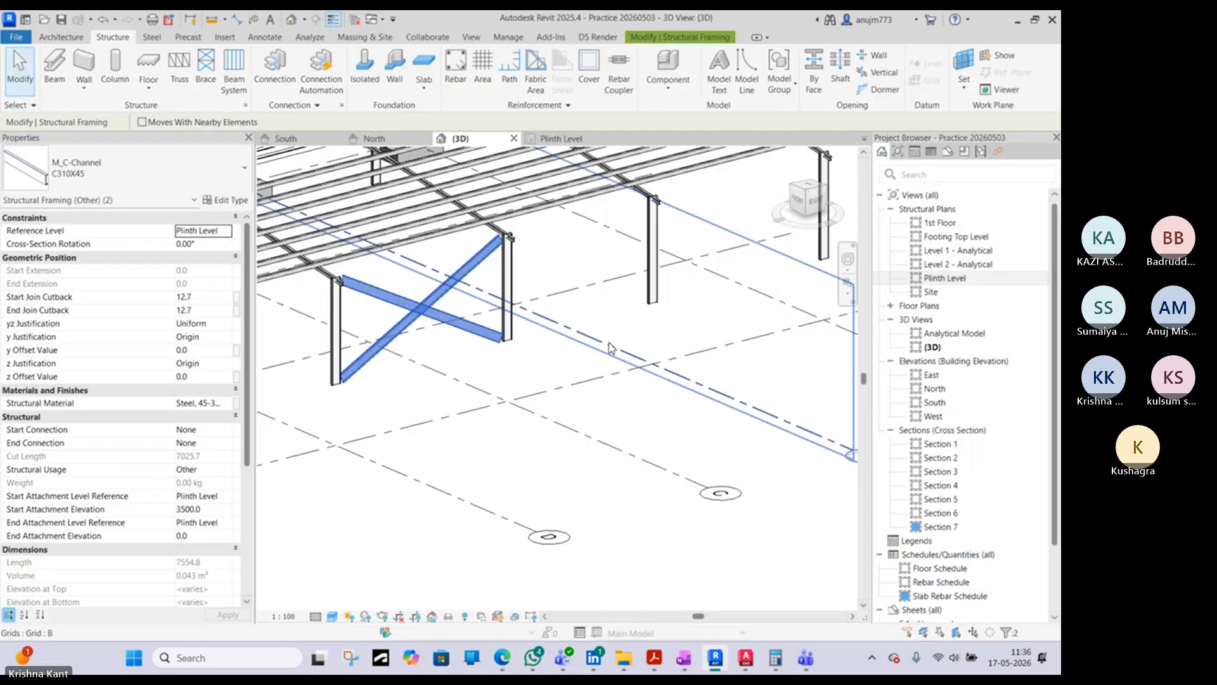
# - Move the rising C310X45 diagonal of the cross bracing from the column base at grid D to the one at grid C
pyautogui.click(453, 281)
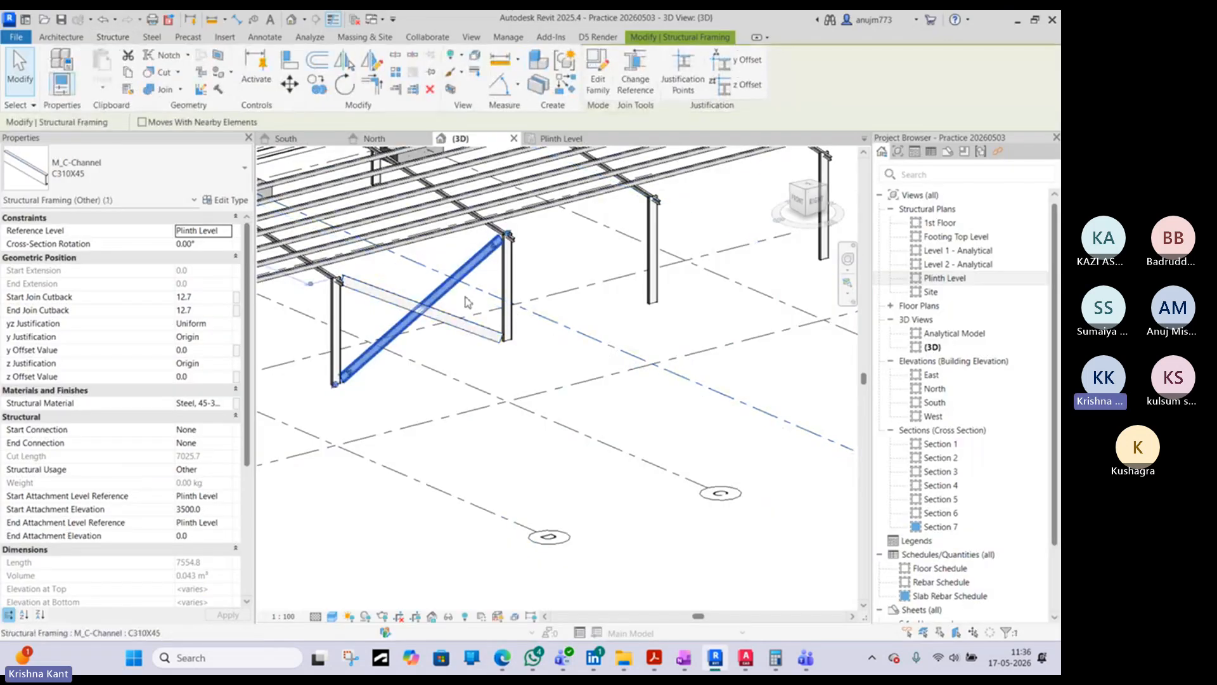
pyautogui.click(814, 207)
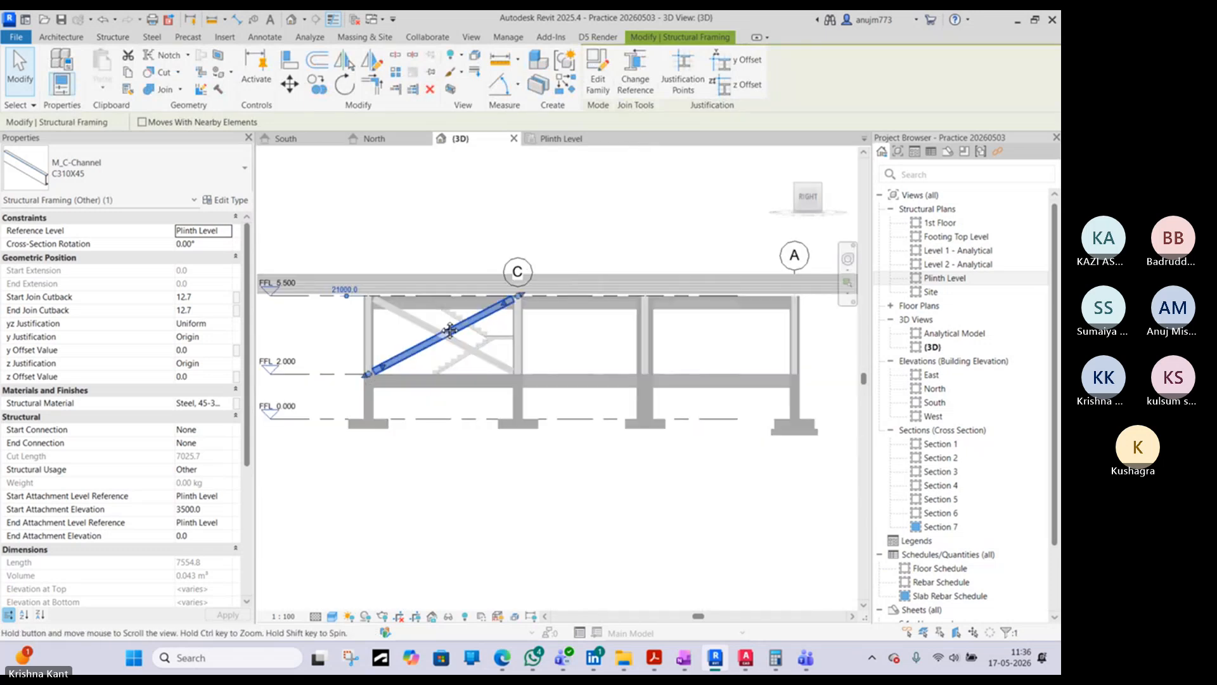
pyautogui.click(290, 83)
pyautogui.scroll(3, 328, 382)
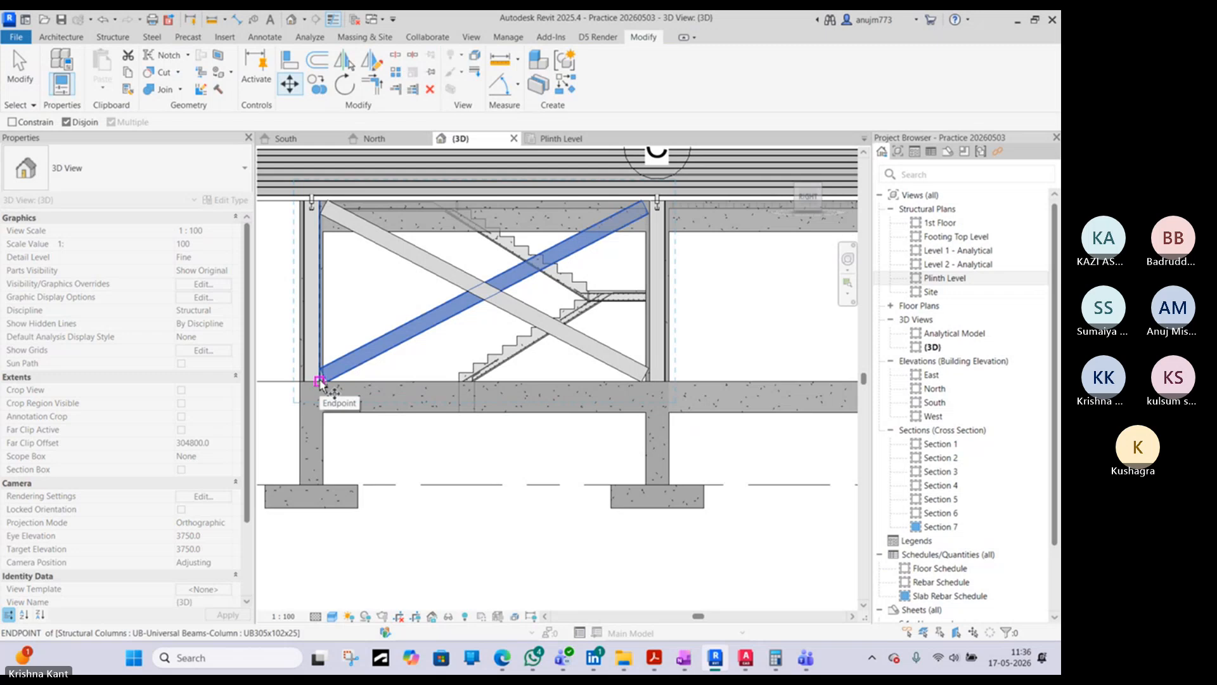
pyautogui.click(321, 382)
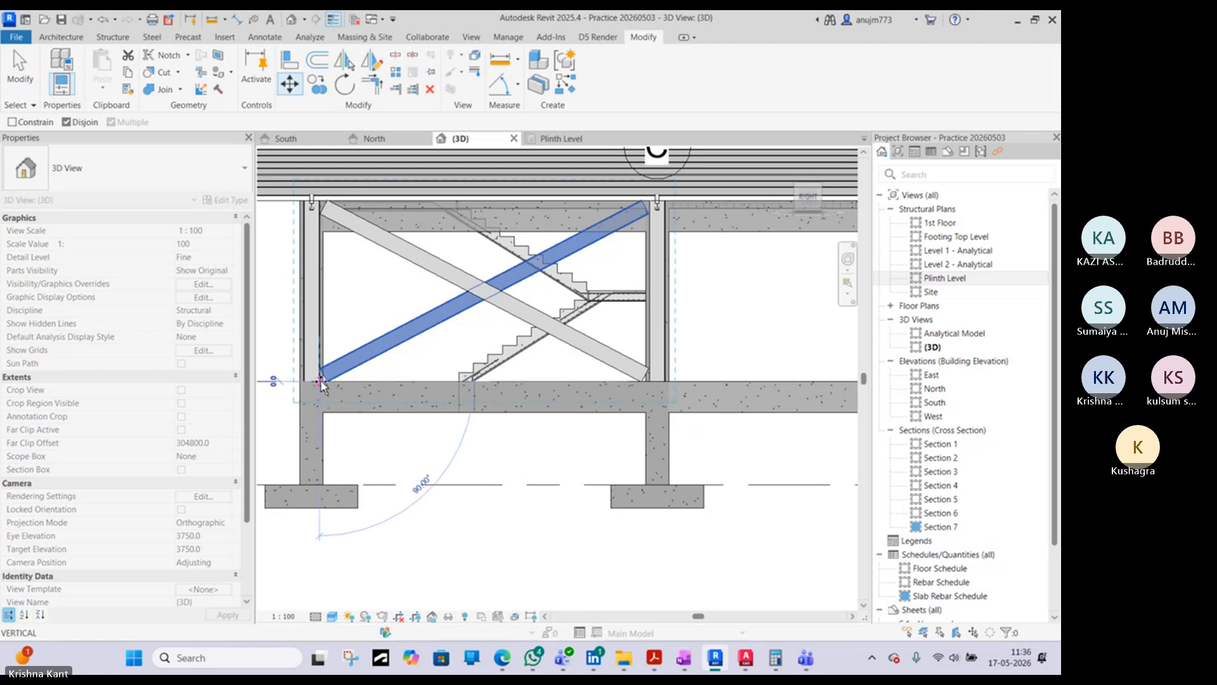
pyautogui.click(656, 382)
pyautogui.scroll(-1, 659, 385)
pyautogui.scroll(-2, 658, 385)
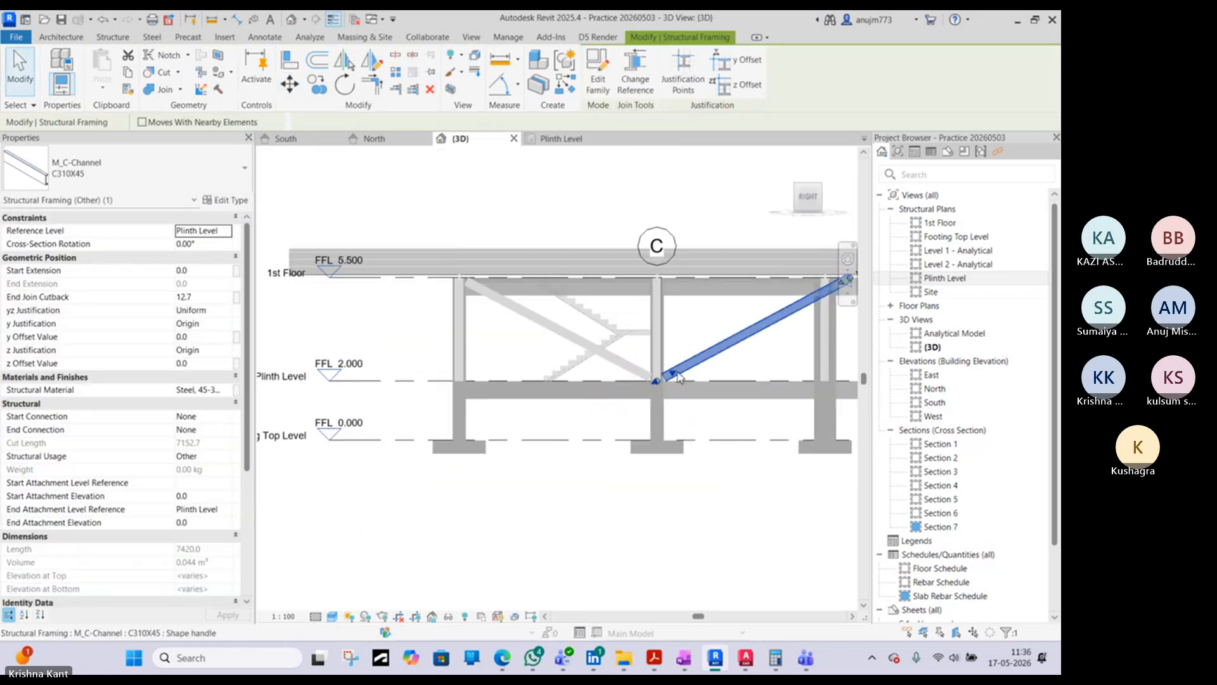
# - Try to pull the moved brace's upper end back to the top of the steel column at grid B
pyautogui.moveTo(658, 385); pyautogui.dragTo(467, 386, button='middle')
pyautogui.press('Escape')
pyautogui.moveTo(652, 287); pyautogui.dragTo(581, 293, button='middle')
pyautogui.click(581, 294)
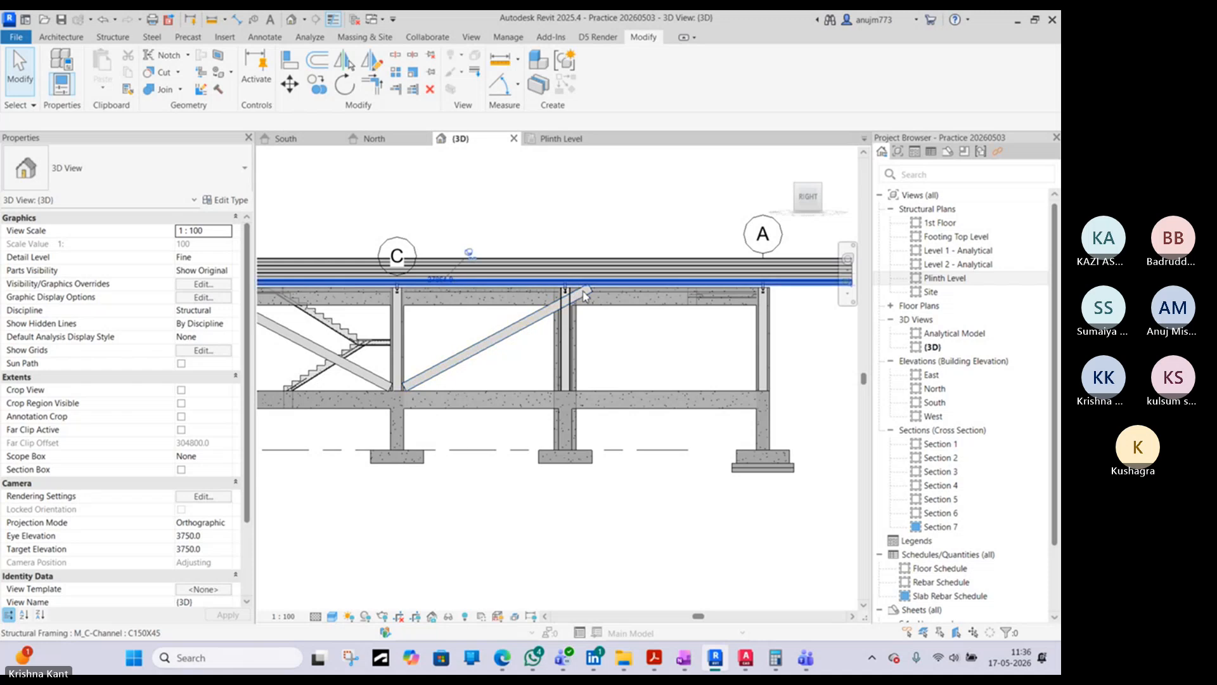
pyautogui.scroll(3, 589, 293)
pyautogui.scroll(2, 597, 286)
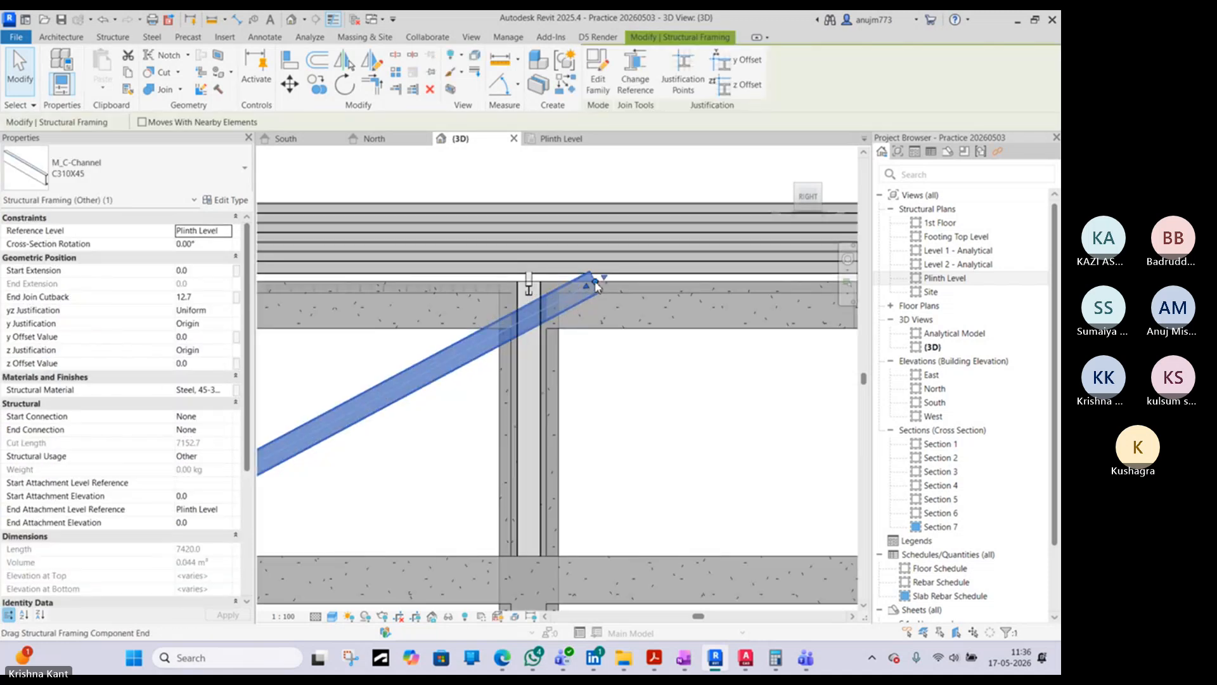
pyautogui.moveTo(597, 285); pyautogui.dragTo(544, 278)
pyautogui.click(562, 299)
pyautogui.scroll(-5, 562, 299)
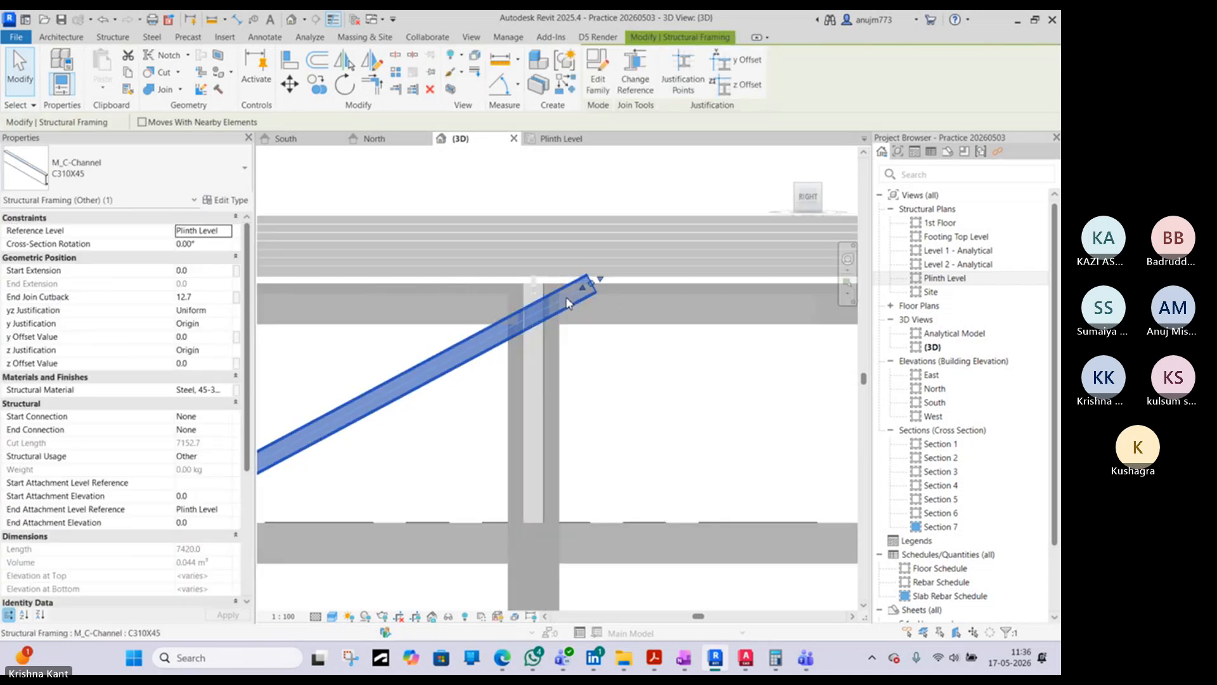
# - Delete the moved C310X45 brace between grids B and C in the Plinth Level plan
pyautogui.click(556, 144)
pyautogui.scroll(-3, 612, 283)
pyautogui.scroll(3, 590, 203)
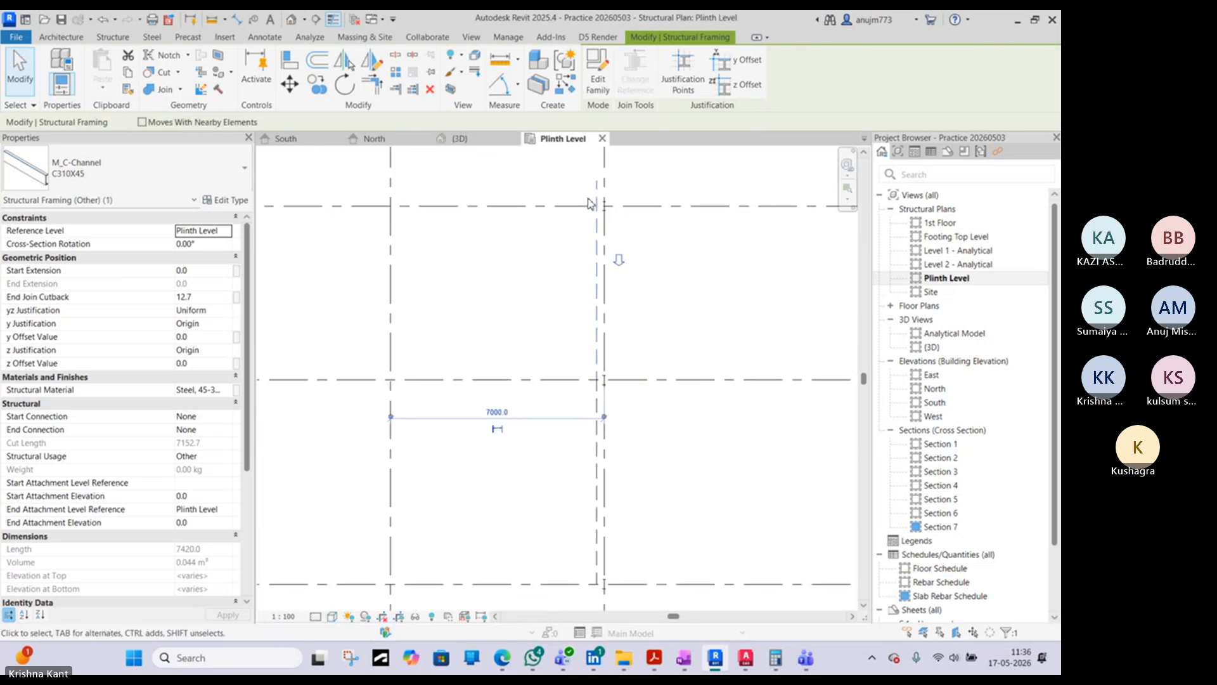
pyautogui.click(568, 290)
pyautogui.click(594, 274)
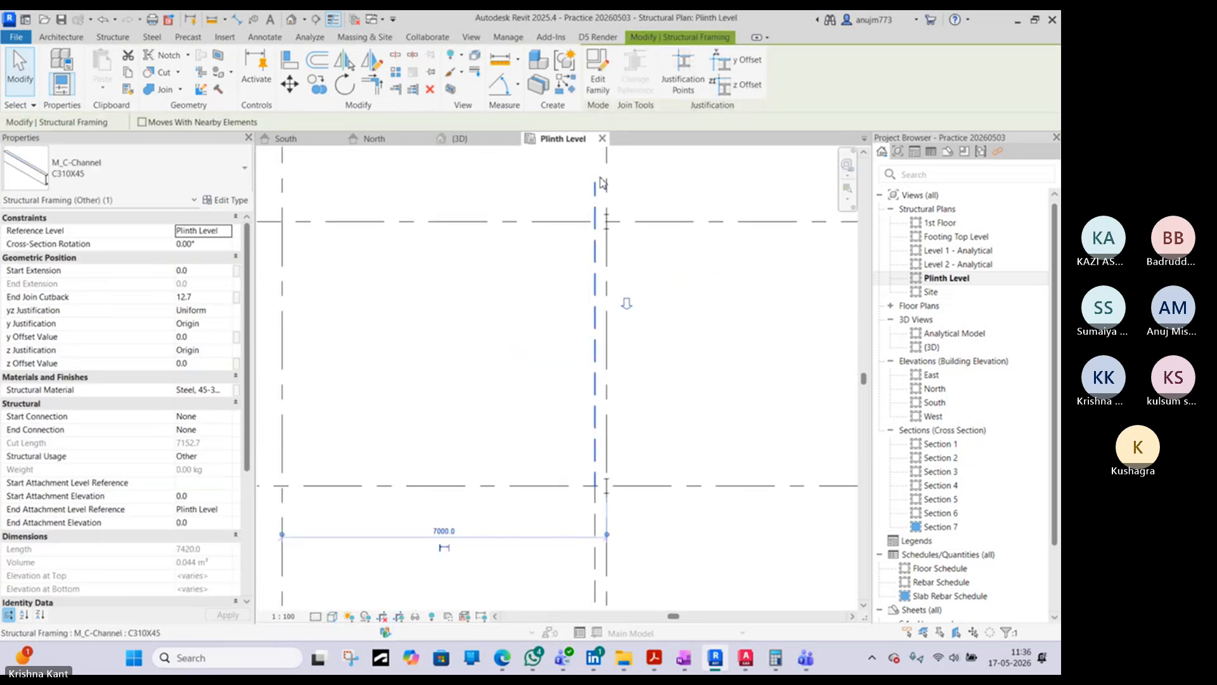
pyautogui.press('Delete')
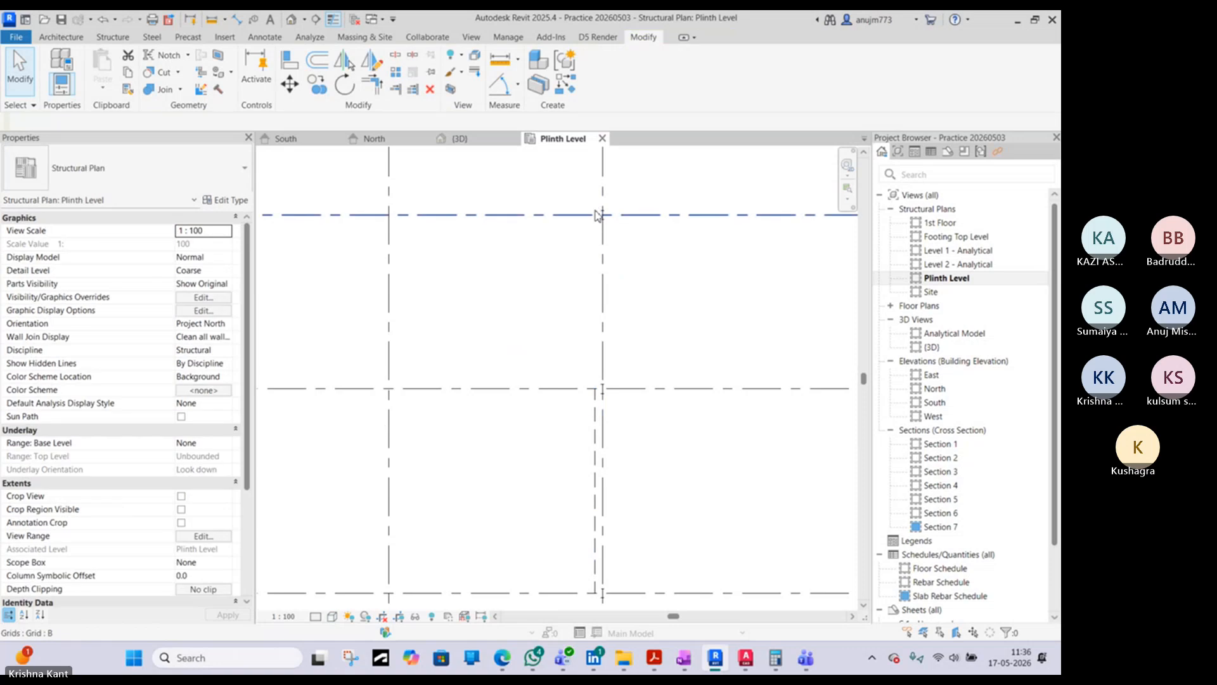
# - Start a brace similar to the remaining C310X45 diagonal and try placing it along grid 7 from grid C to grid B
pyautogui.click(599, 482)
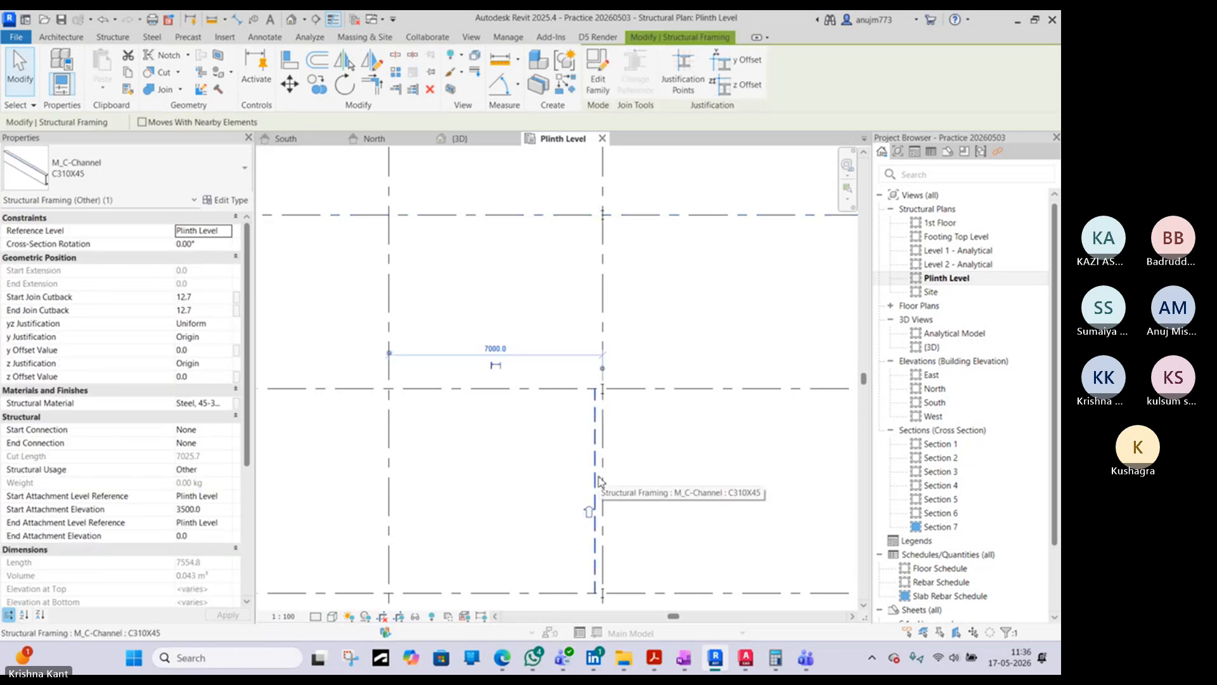
pyautogui.press('c')
pyautogui.press('s')
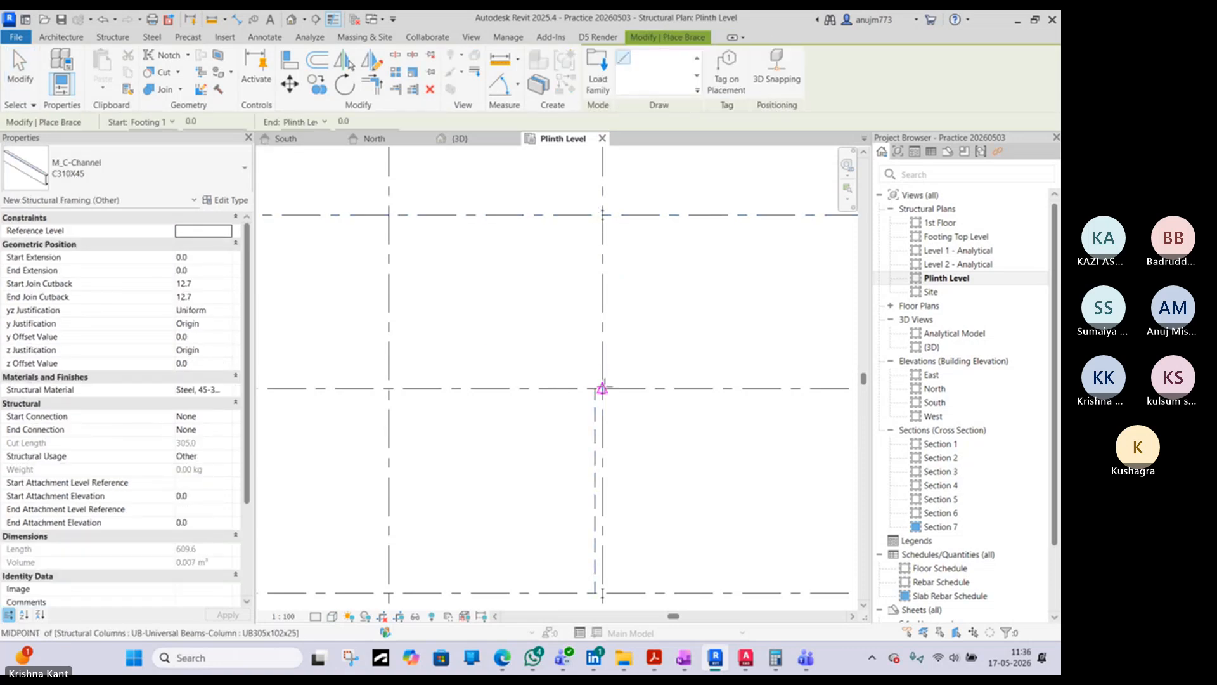
pyautogui.scroll(-3, 602, 388)
pyautogui.click(602, 388)
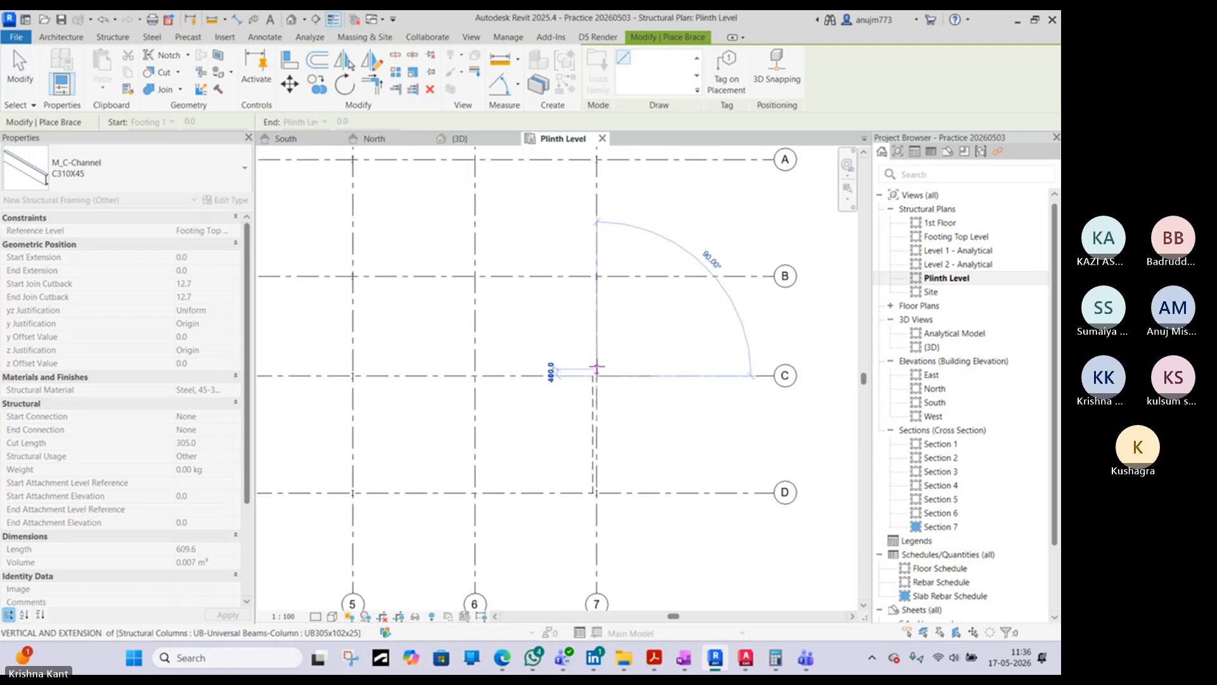
pyautogui.scroll(4, 597, 282)
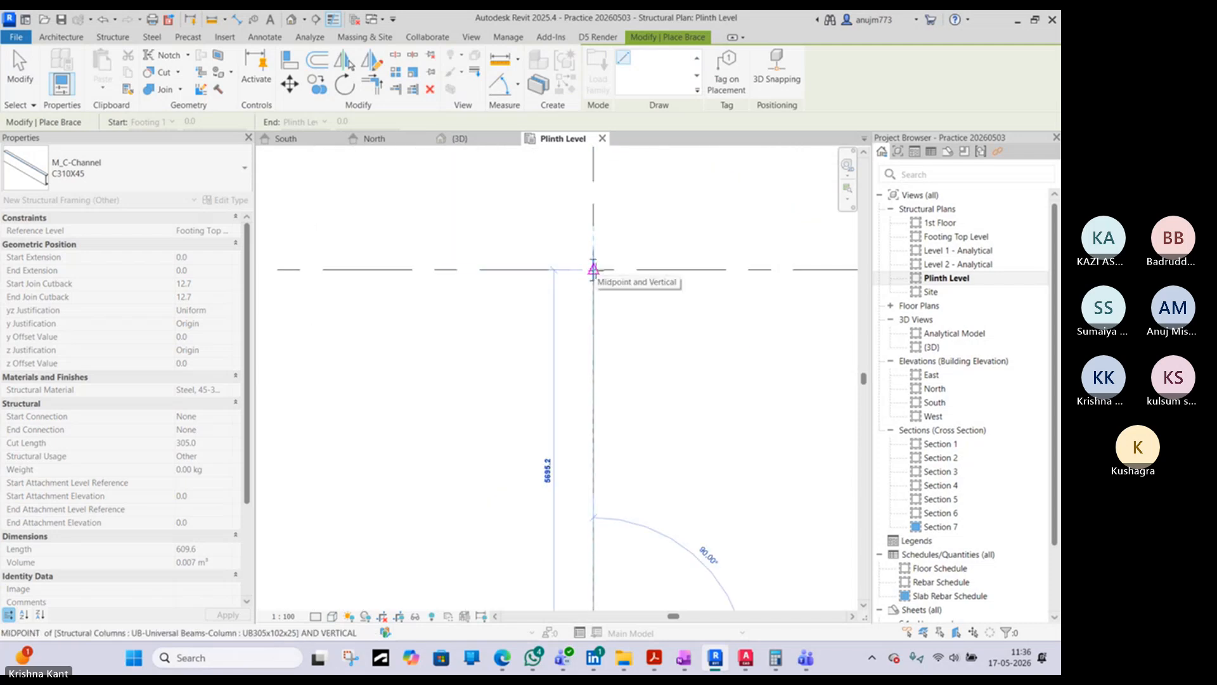
pyautogui.click(594, 270)
# - Set the brace's start level to Plinth Level and end level to 1st Floor, and place it on grid 7 from grid C to B
pyautogui.click(166, 122)
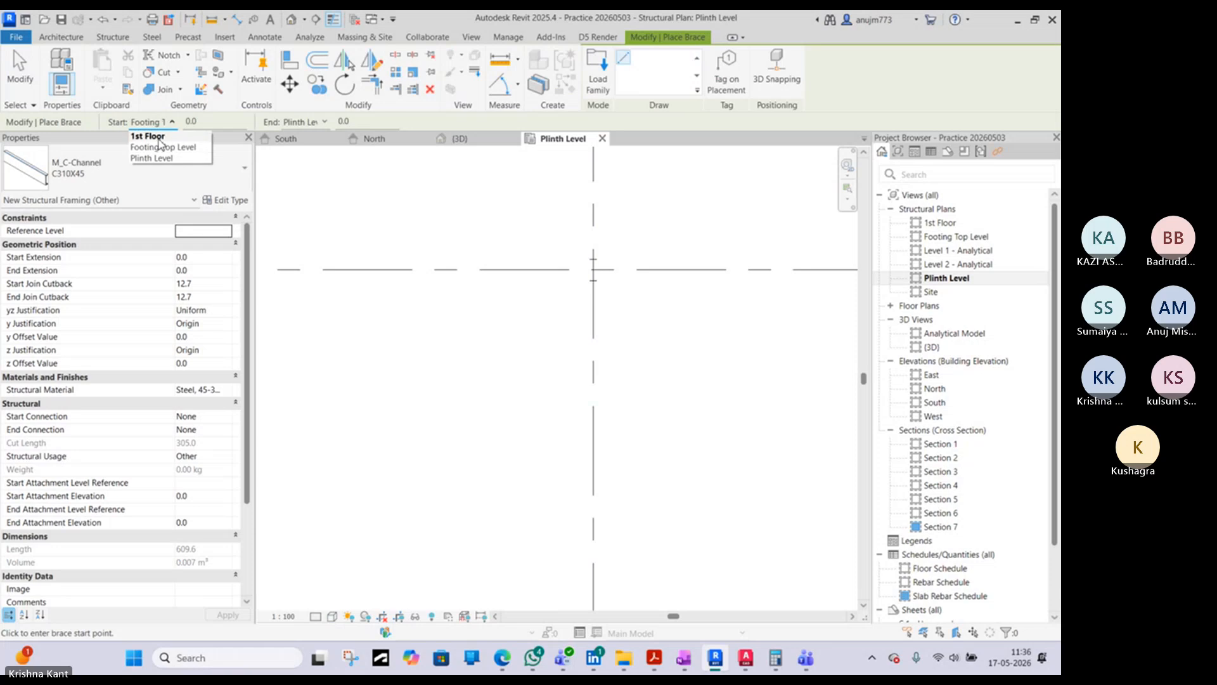
pyautogui.click(161, 158)
pyautogui.click(312, 122)
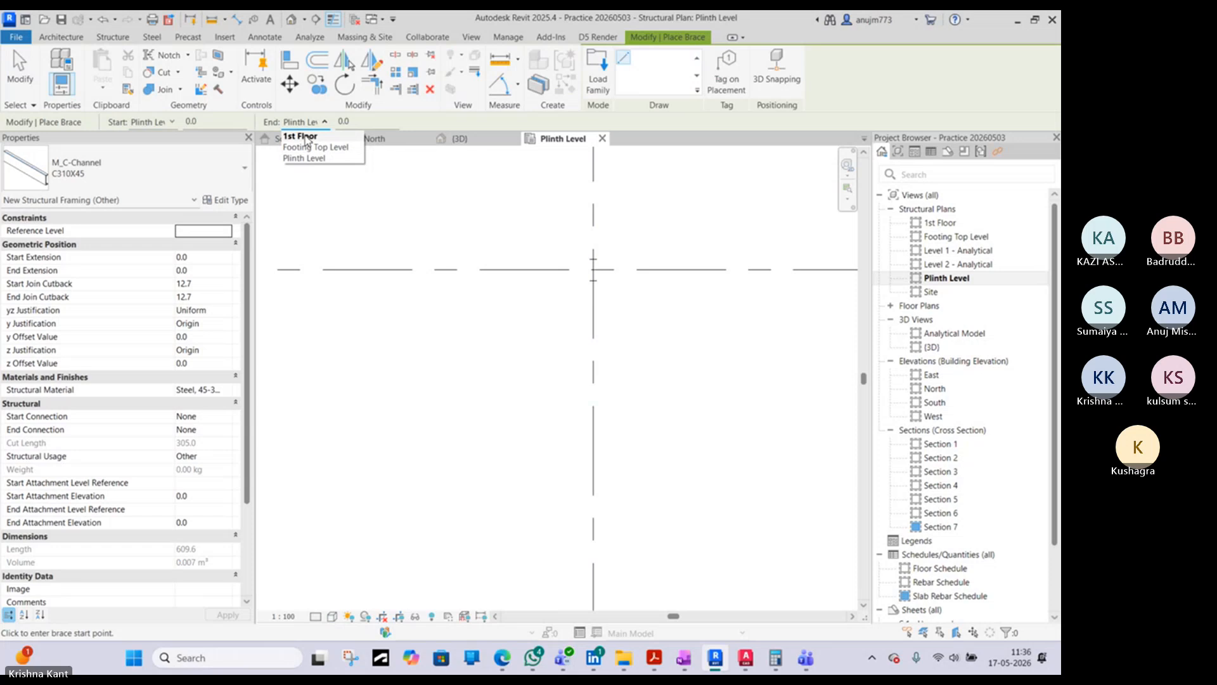
pyautogui.click(307, 137)
pyautogui.scroll(-2, 647, 467)
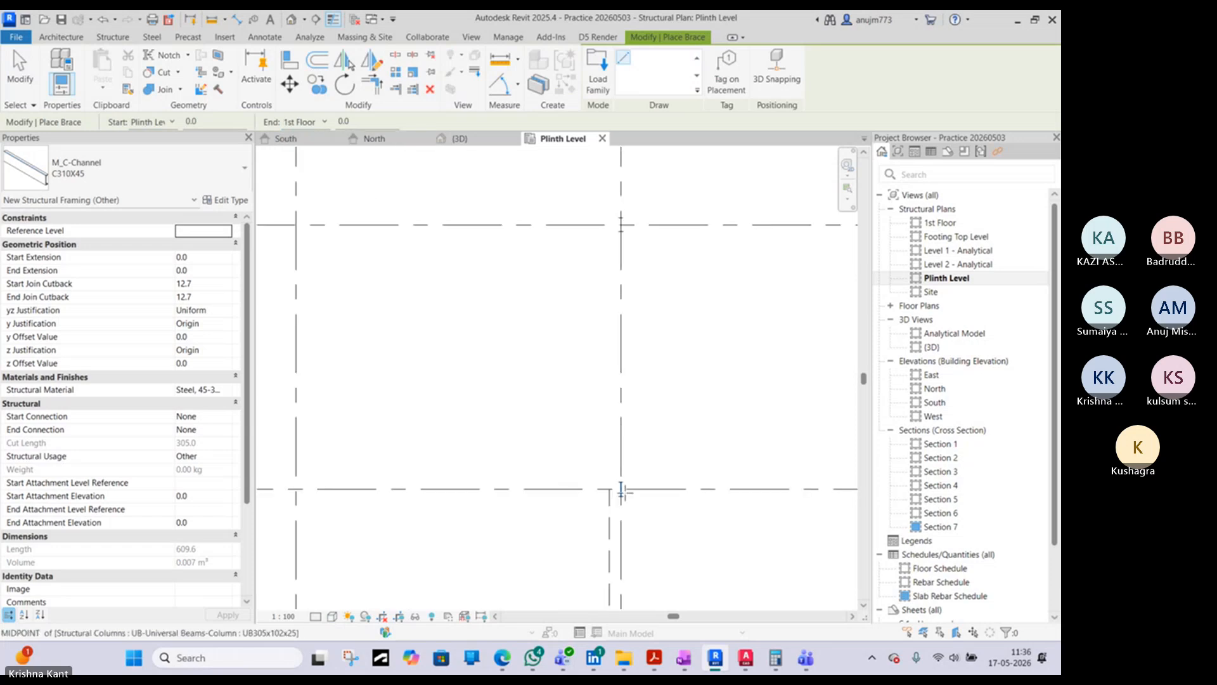
pyautogui.click(621, 489)
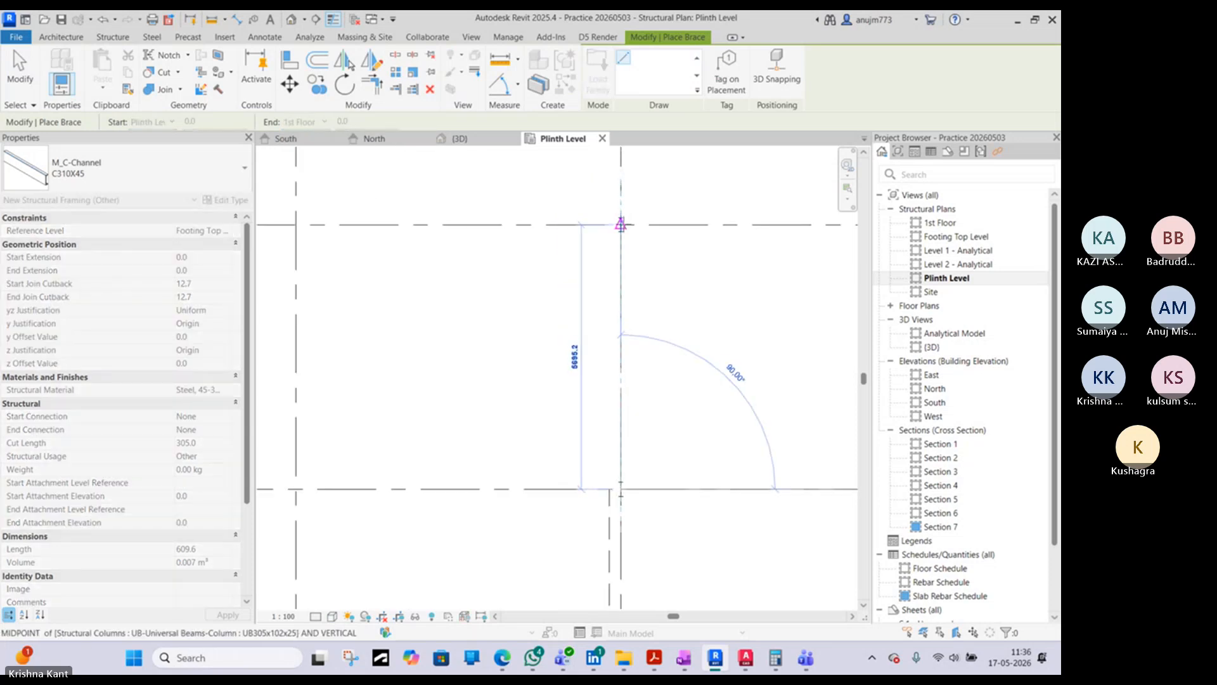
pyautogui.press('Escape')
pyautogui.press('Escape')
# - Select the new diagonal brace between grids B and C in the 3D view and inspect it from an angle
pyautogui.click(471, 139)
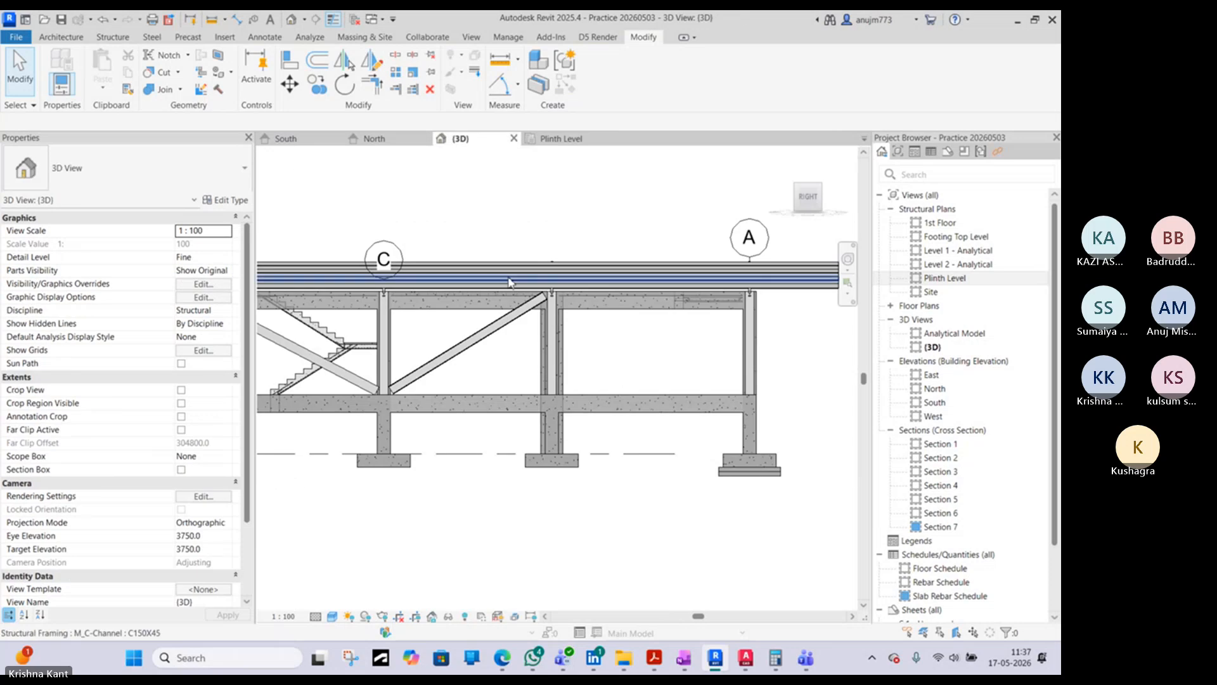
pyautogui.keyDown('shift'); pyautogui.moveTo(519, 384); pyautogui.dragTo(566, 286, button='middle'); pyautogui.keyUp('shift')
pyautogui.click(566, 285)
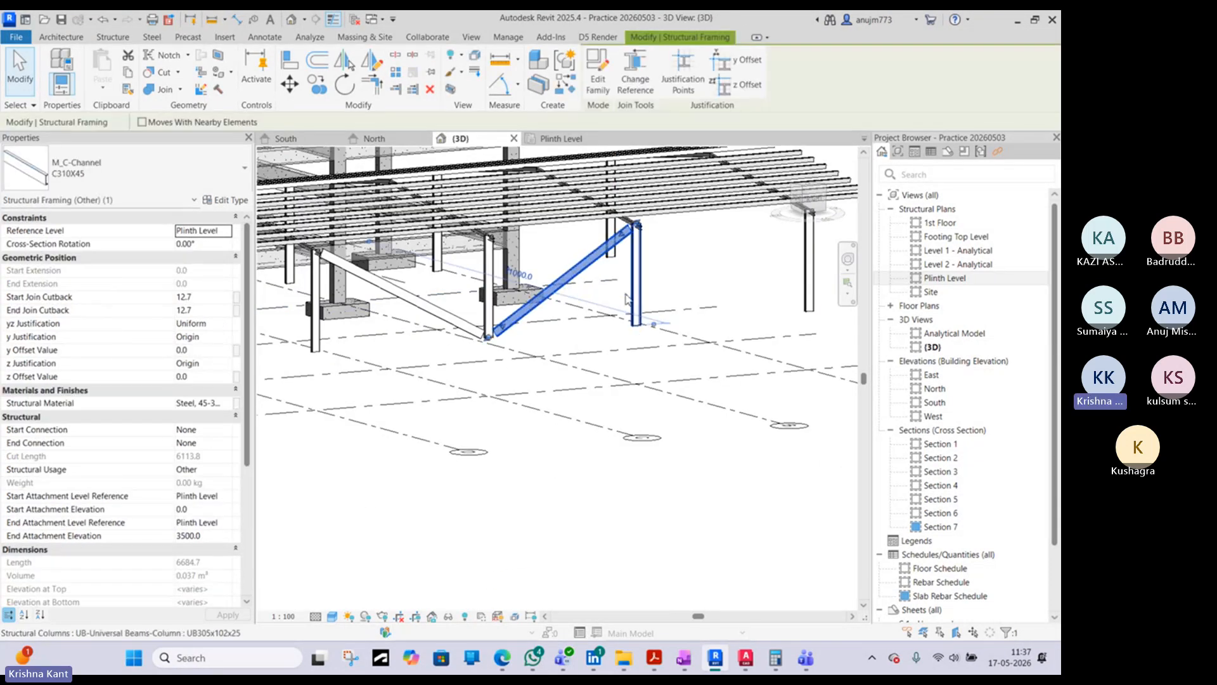
# - Bring up the warehouse drawing in AutoCAD, switch to Edge, and browse the bracing image results again with the photo preview closed
pyautogui.click(747, 663)
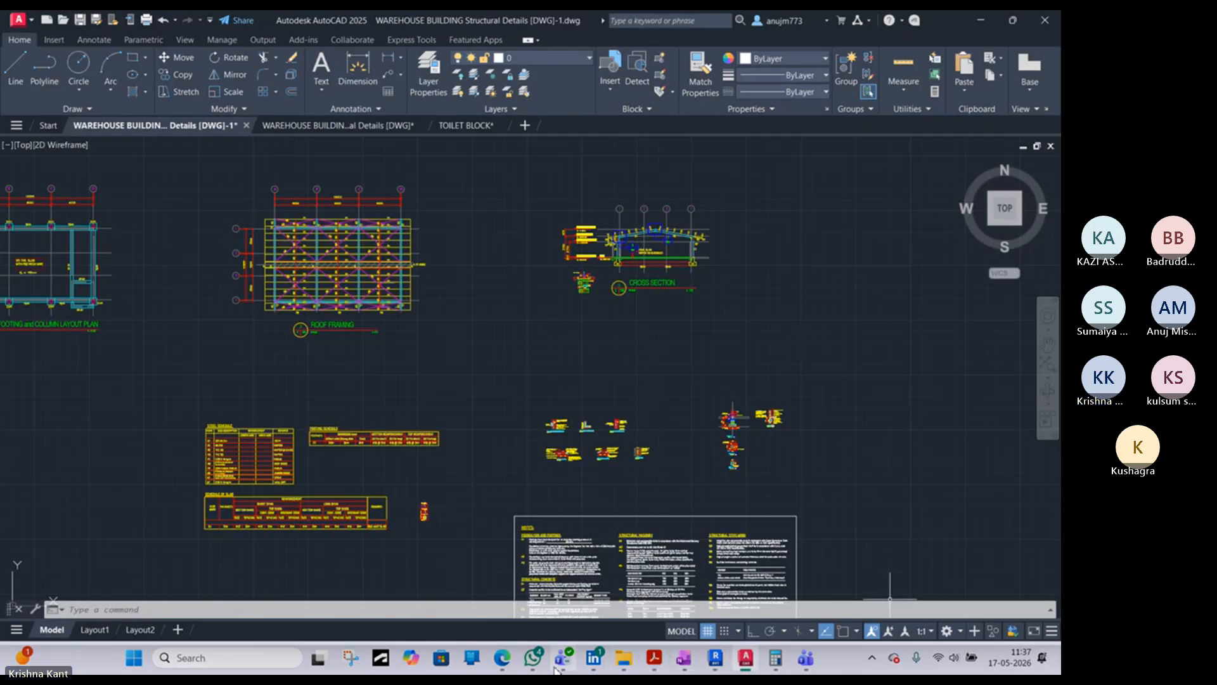
pyautogui.click(504, 661)
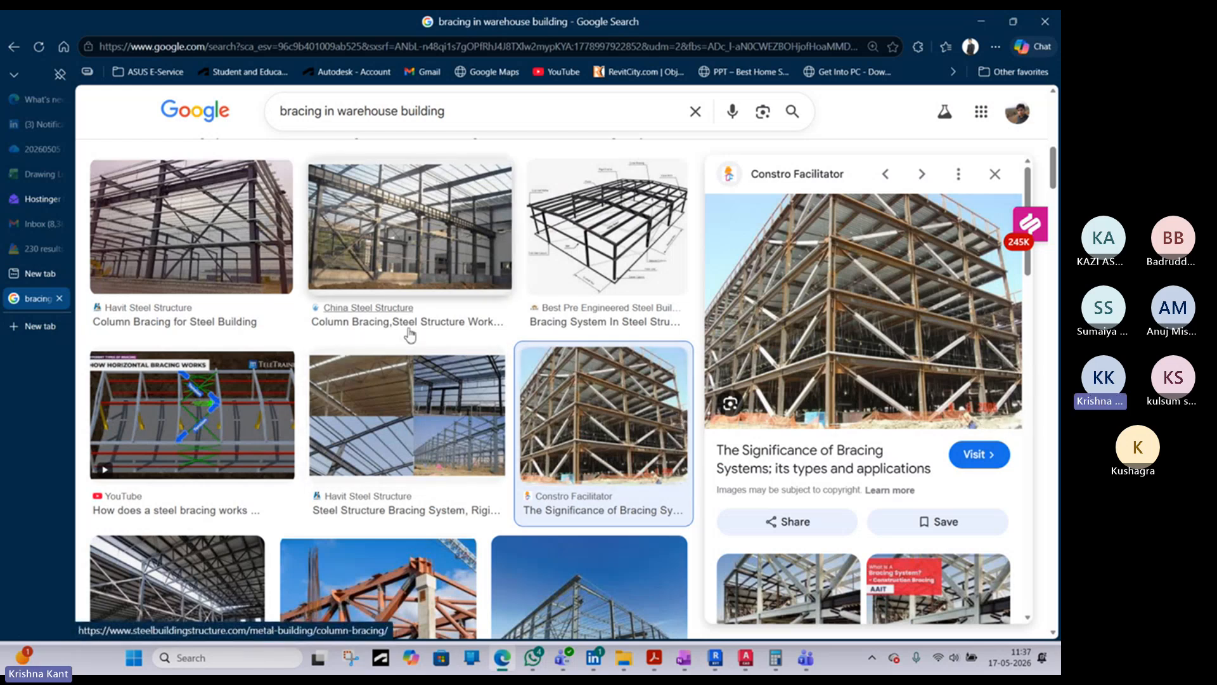
pyautogui.scroll(5, 413, 330)
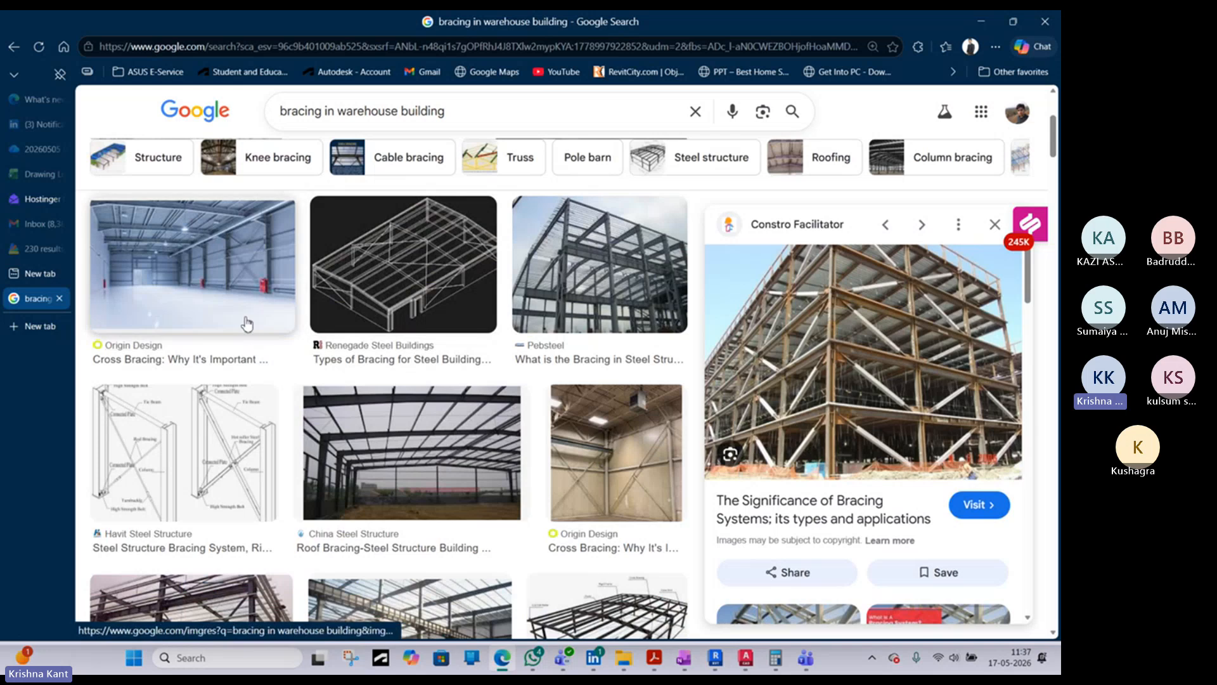
pyautogui.scroll(3, 498, 302)
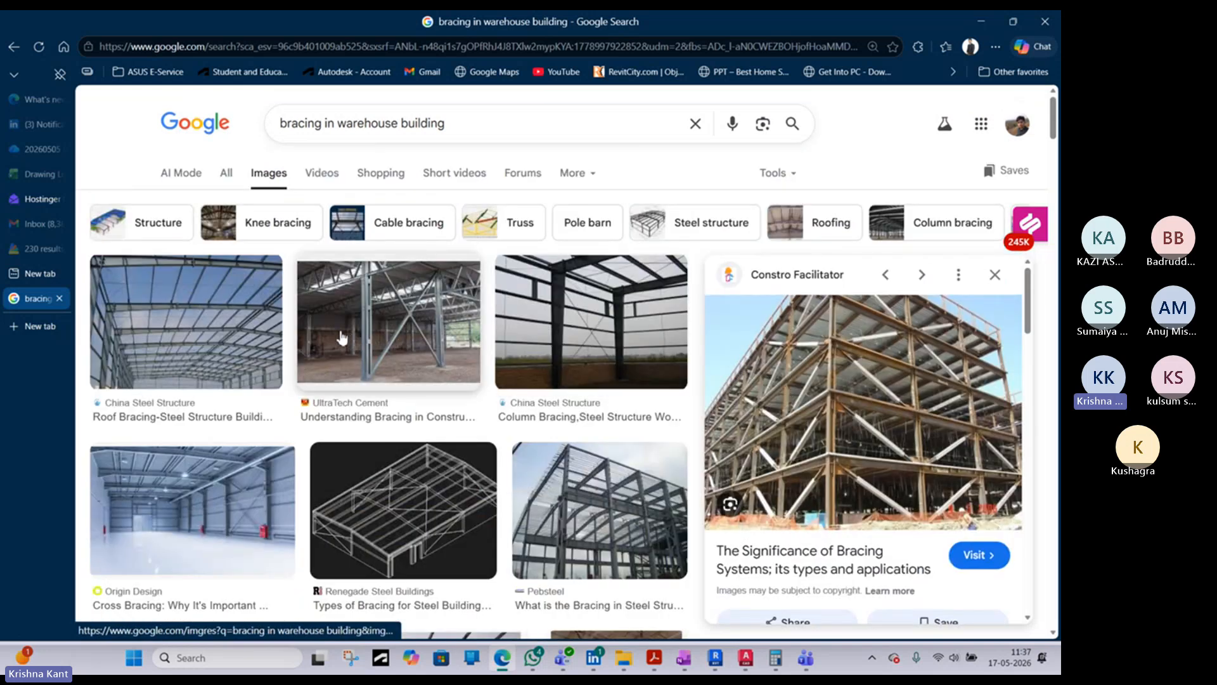
pyautogui.scroll(-5, 342, 337)
pyautogui.scroll(-4, 103, 202)
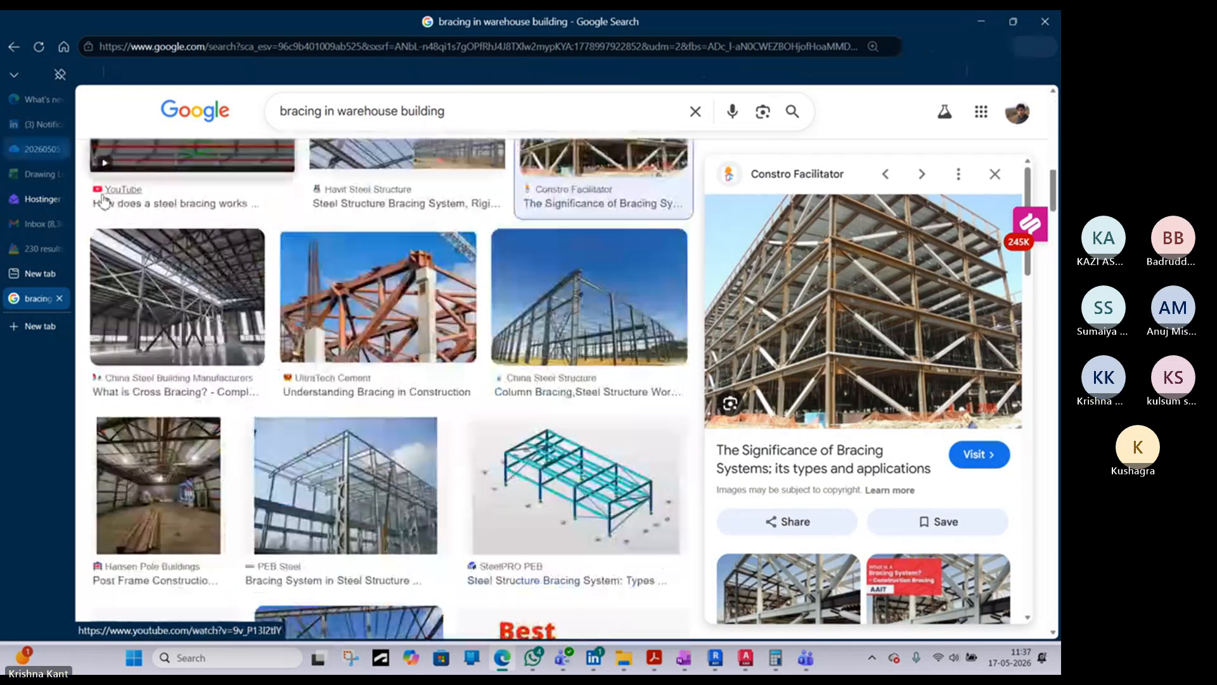
pyautogui.click(15, 49)
pyautogui.scroll(5, 760, 404)
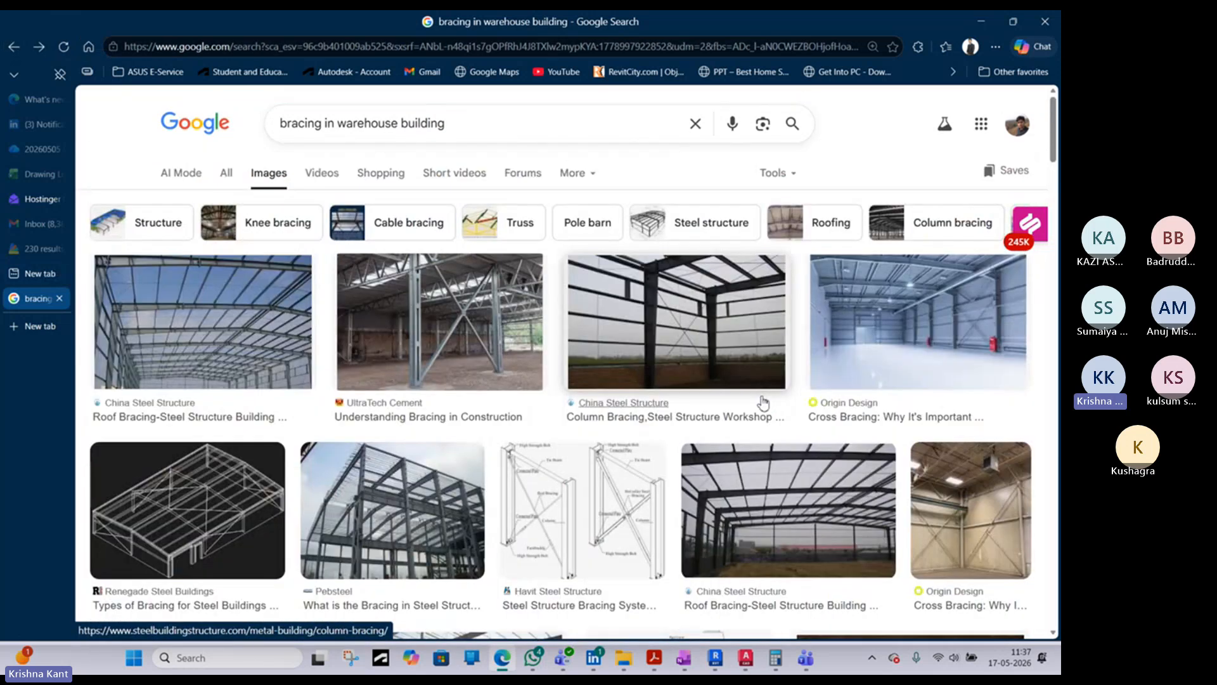
# - Open the UltraTech Cement article on types of bracing from the image results and read down to the X-bracing warehouse photo
pyautogui.click(440, 323)
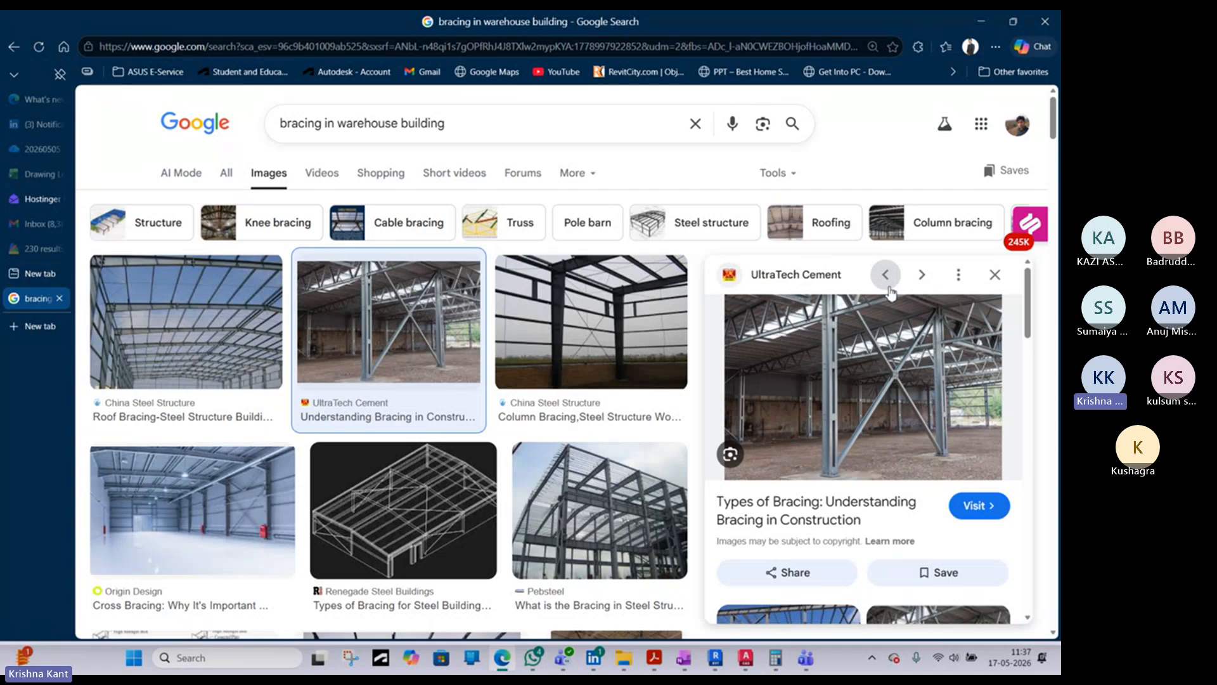
pyautogui.click(855, 354)
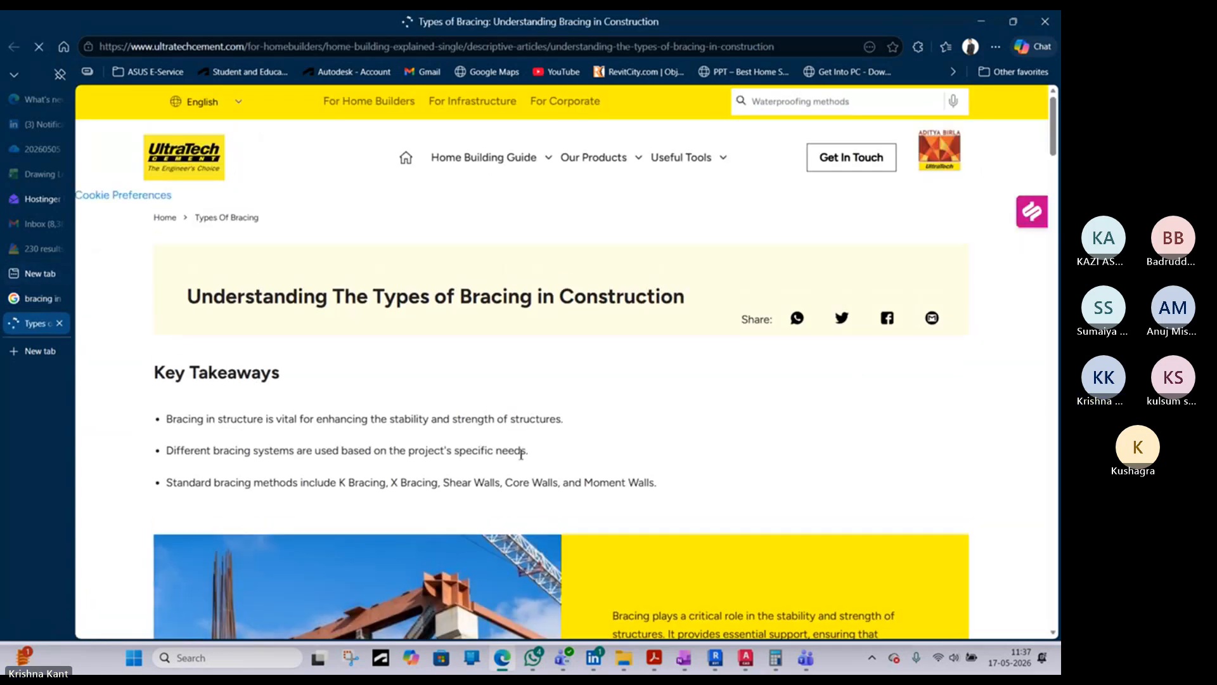
pyautogui.scroll(-20, 536, 458)
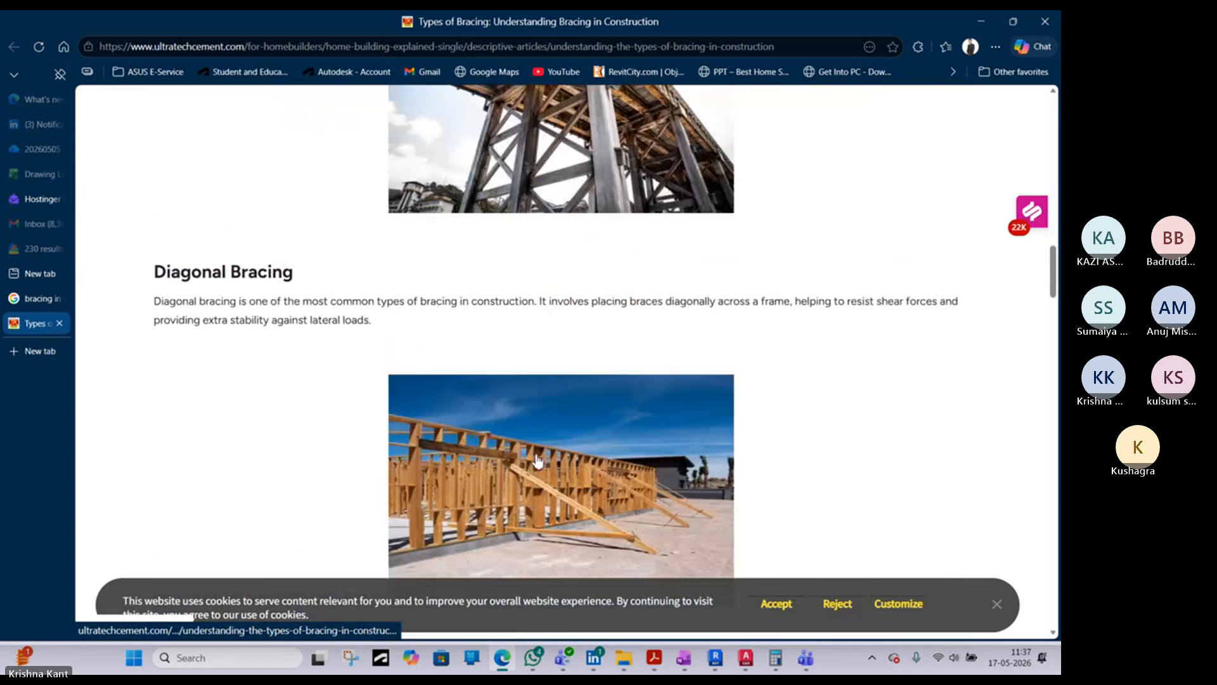
pyautogui.scroll(-5, 536, 458)
pyautogui.scroll(-3, 664, 348)
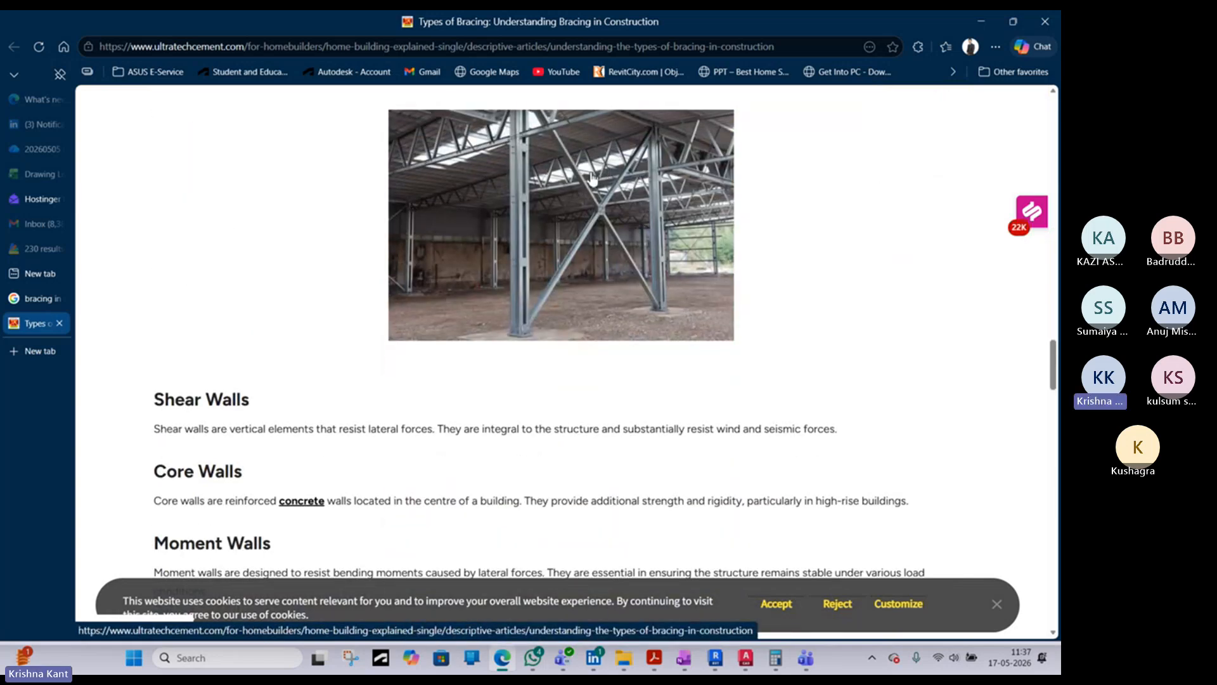
# - Glance at the AutoCAD warehouse drawing, return to Revit, and inspect the roof frames and diagonal braces in 3D with the brace deselected
pyautogui.click(743, 658)
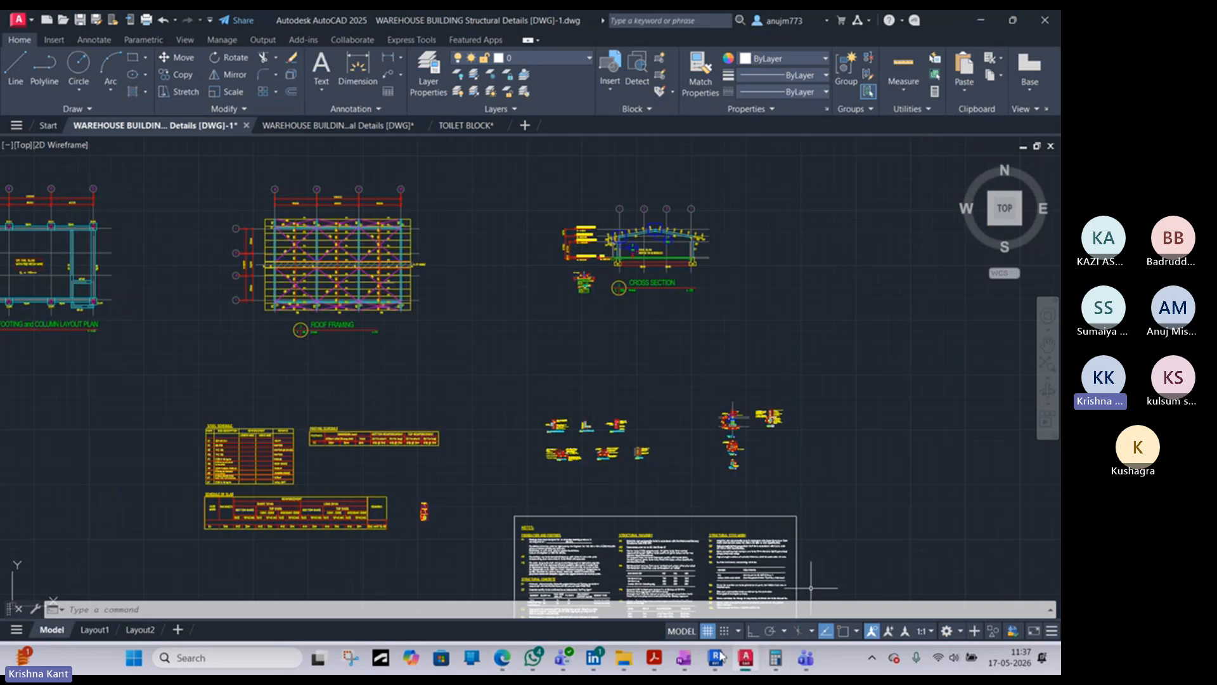
pyautogui.moveTo(757, 659)
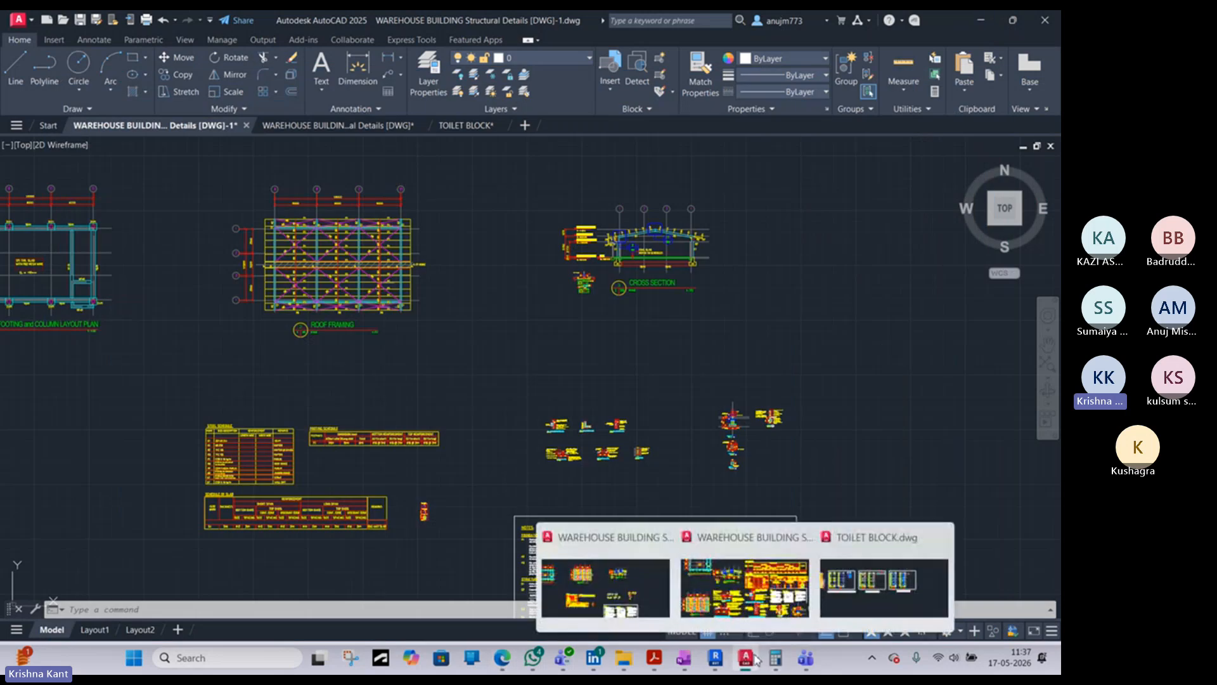
pyautogui.click(717, 658)
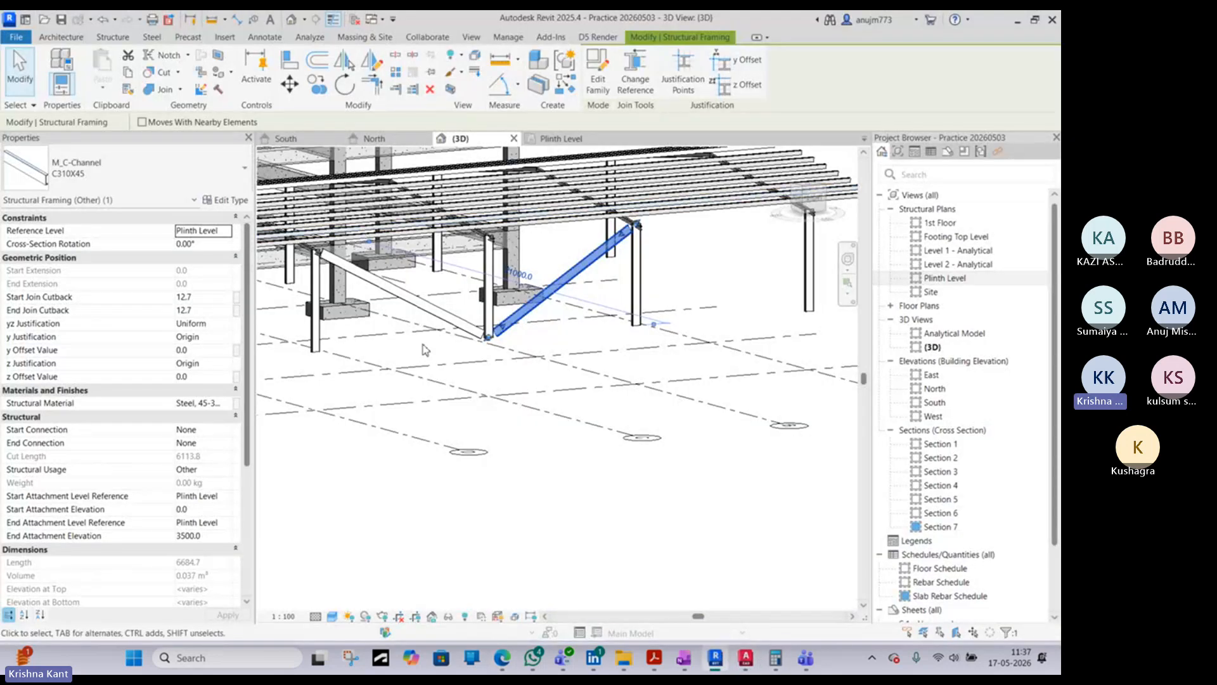
pyautogui.keyDown('shift'); pyautogui.moveTo(408, 353); pyautogui.dragTo(327, 282, button='middle'); pyautogui.keyUp('shift')
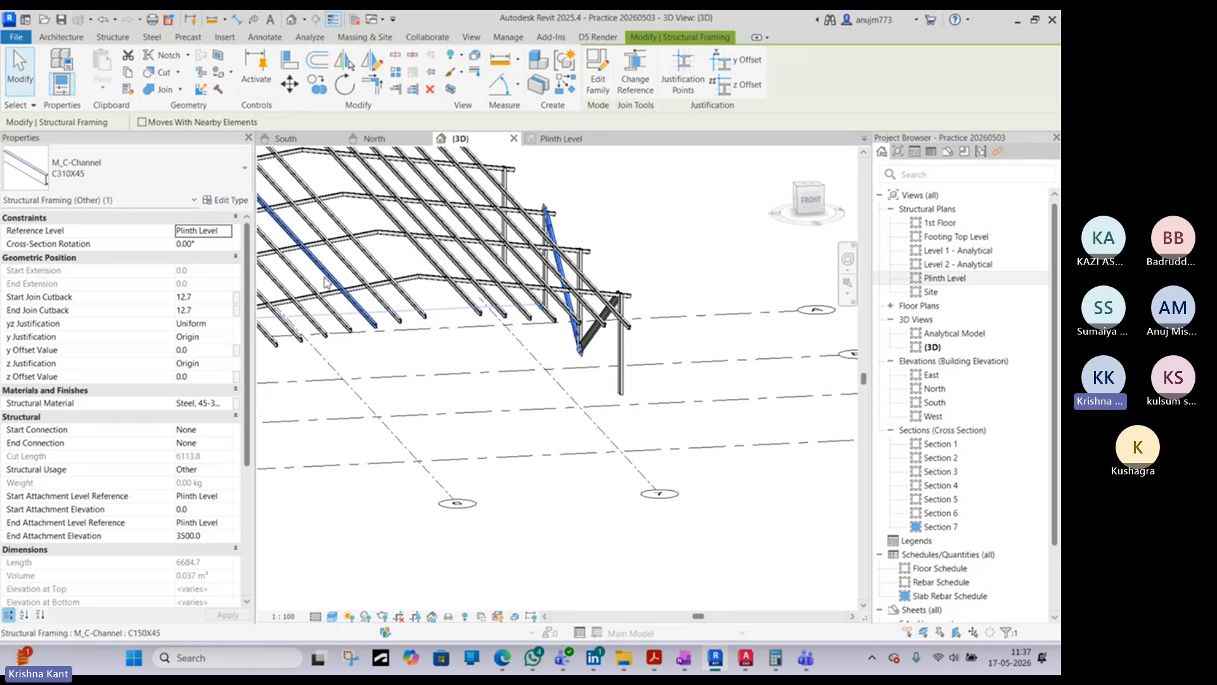
pyautogui.click(515, 445)
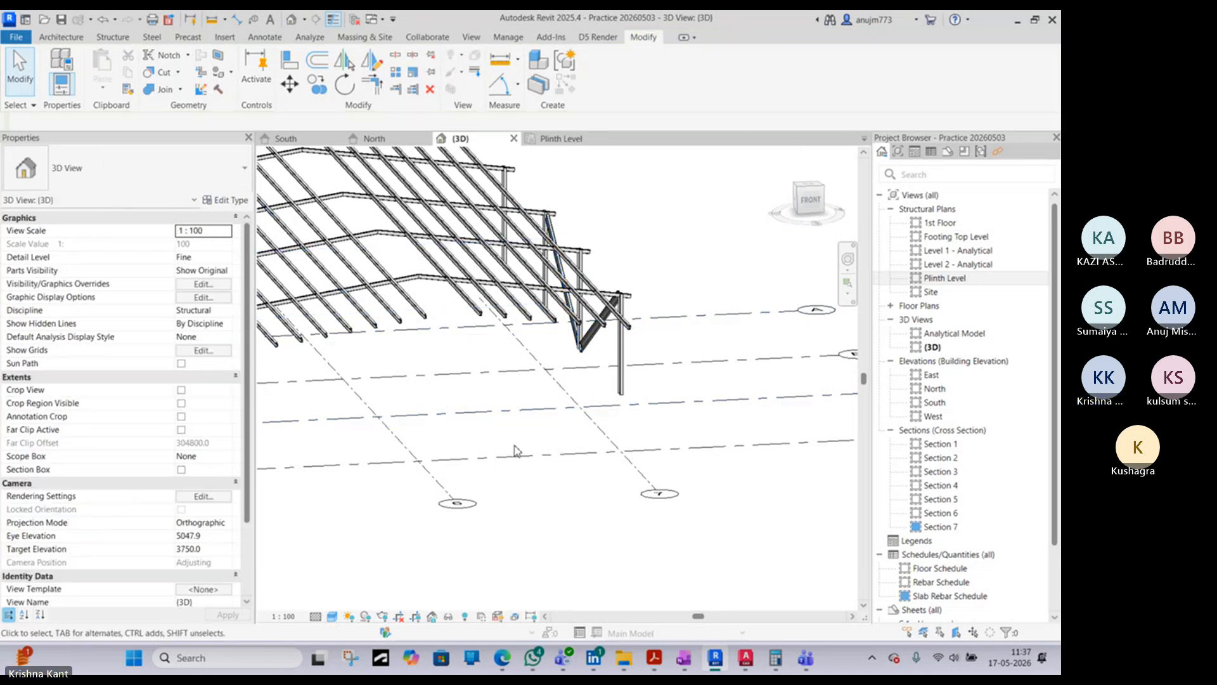
pyautogui.moveTo(504, 417); pyautogui.dragTo(648, 420, button='middle')
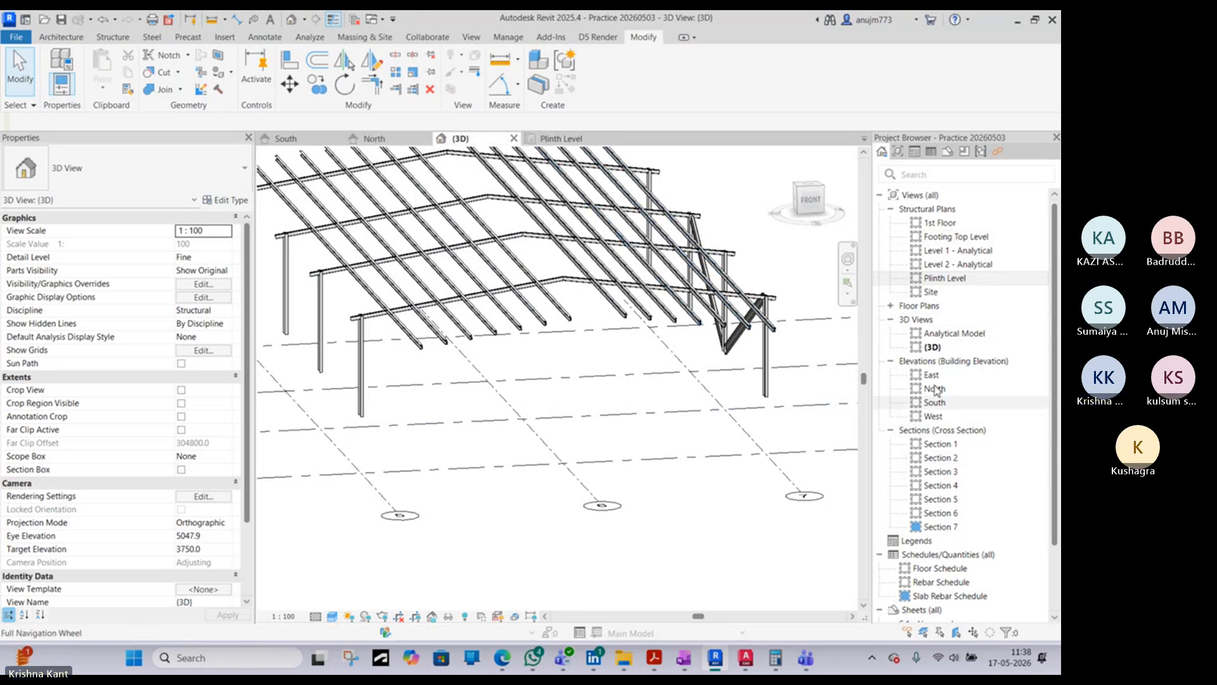
# - Open the 1st Floor structural plan, start the Truss command, and check the truss types available in the project
pyautogui.doubleClick(940, 222)
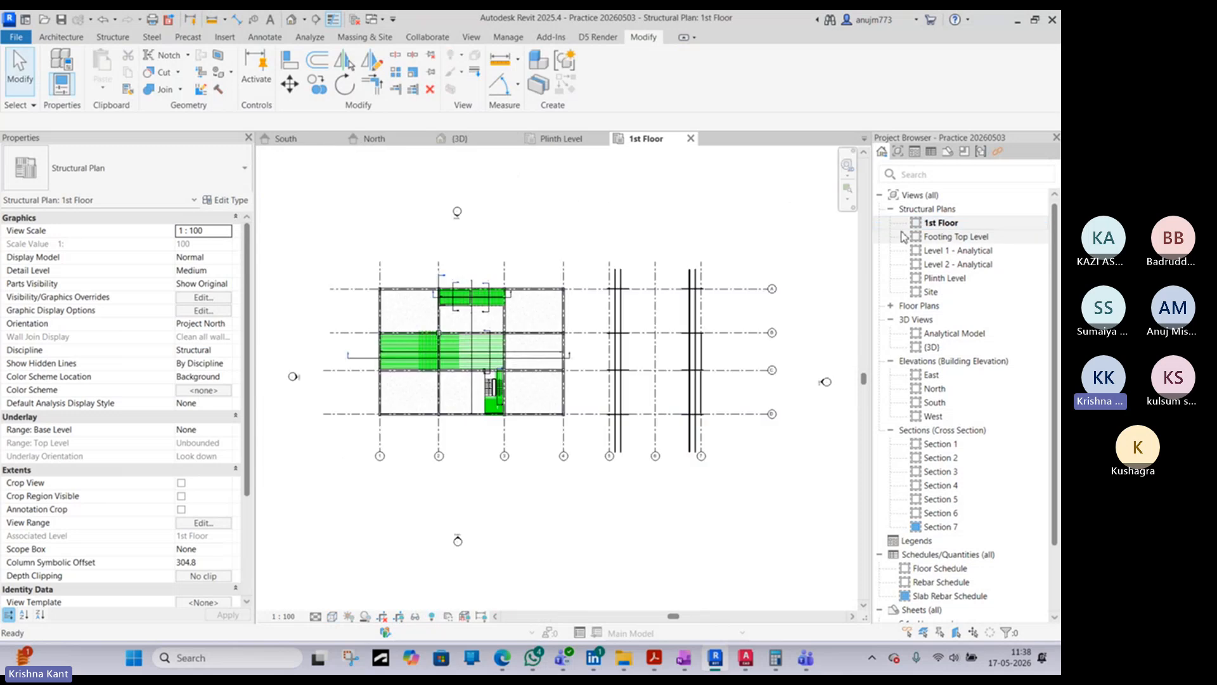
pyautogui.scroll(4, 720, 322)
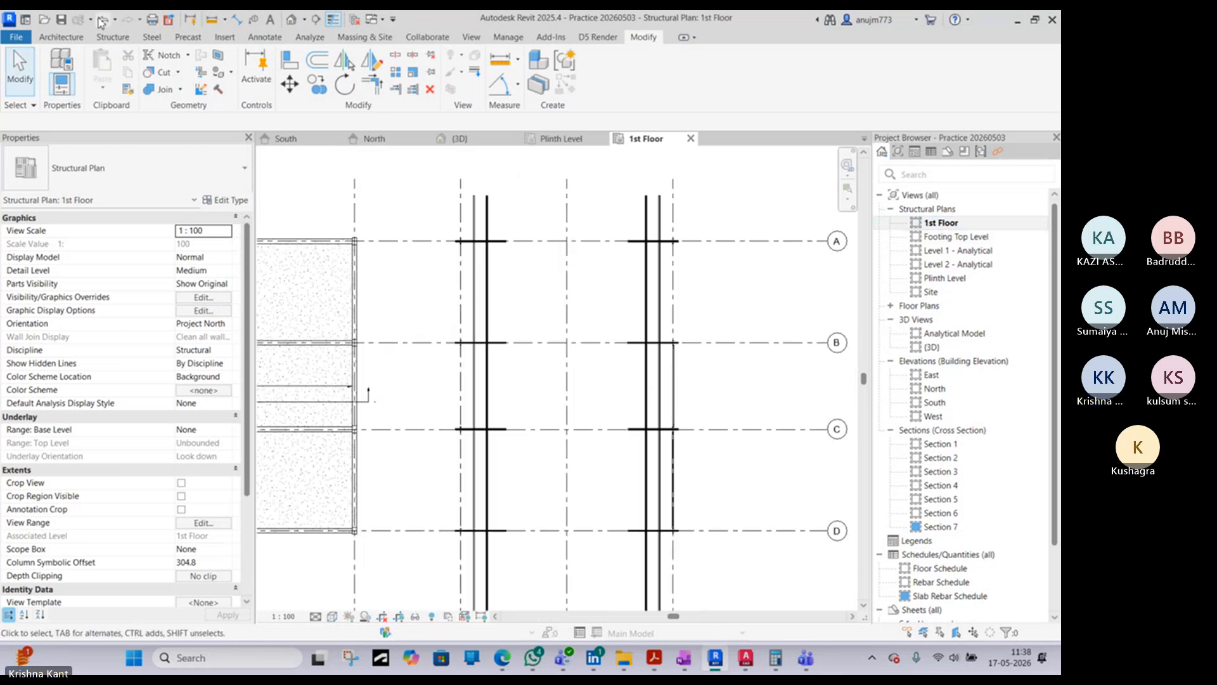
pyautogui.click(113, 37)
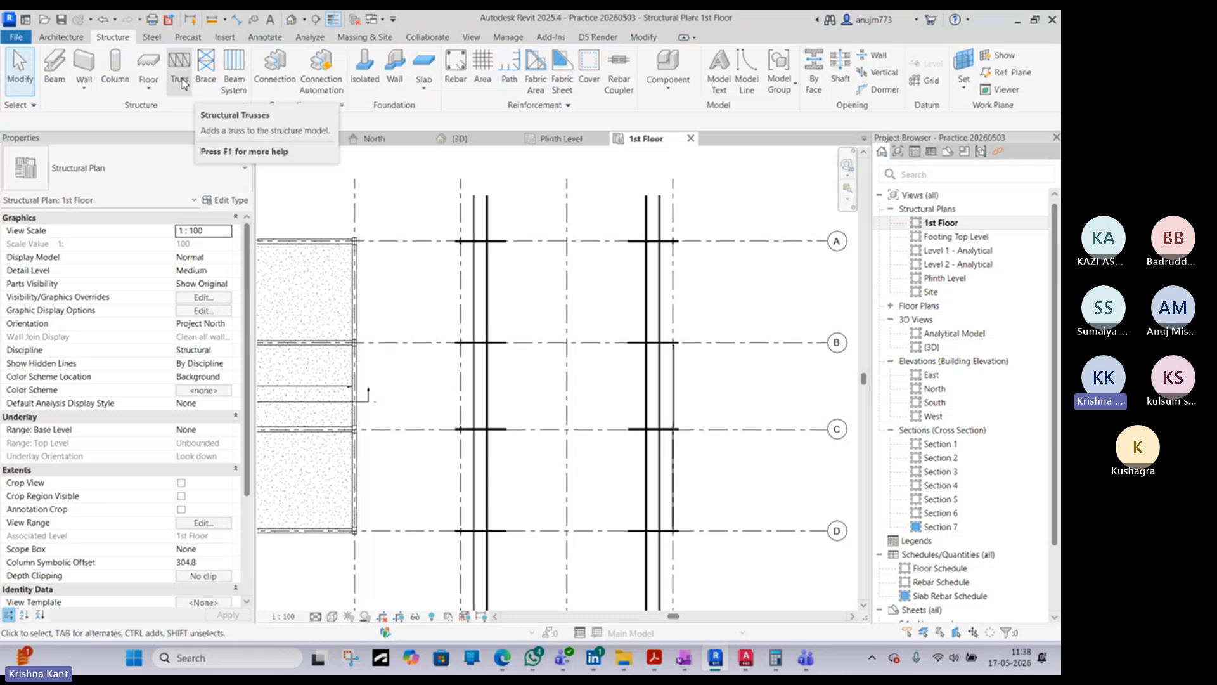
pyautogui.click(180, 78)
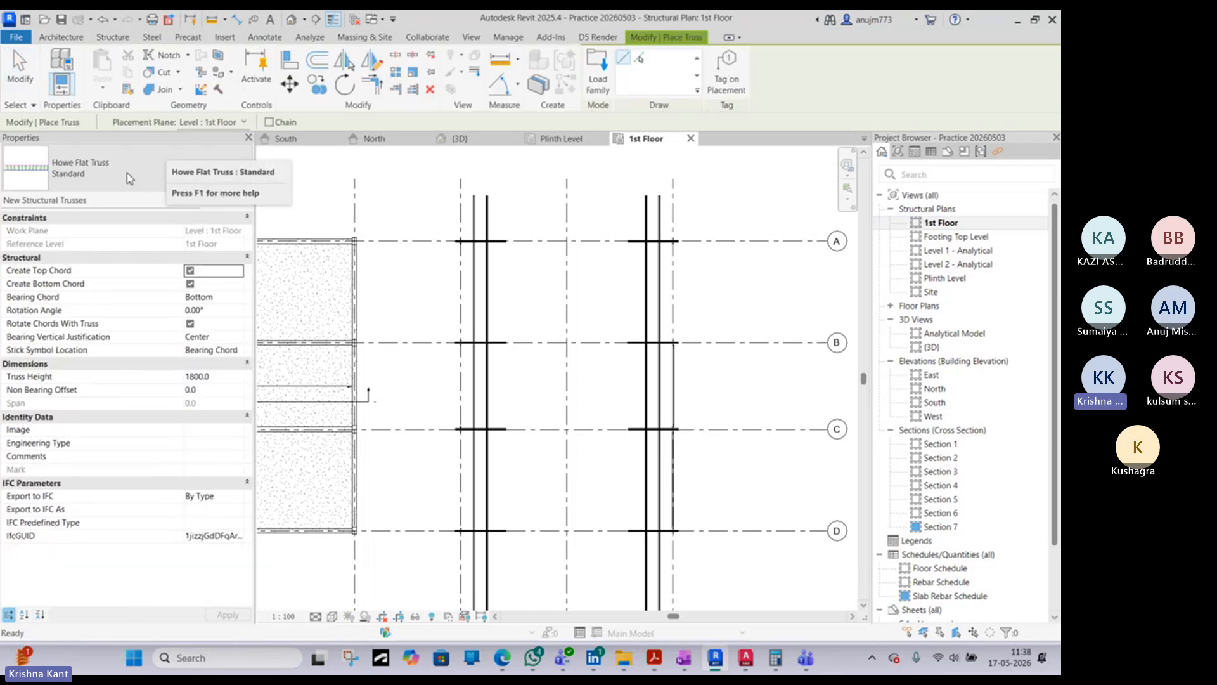
pyautogui.click(129, 178)
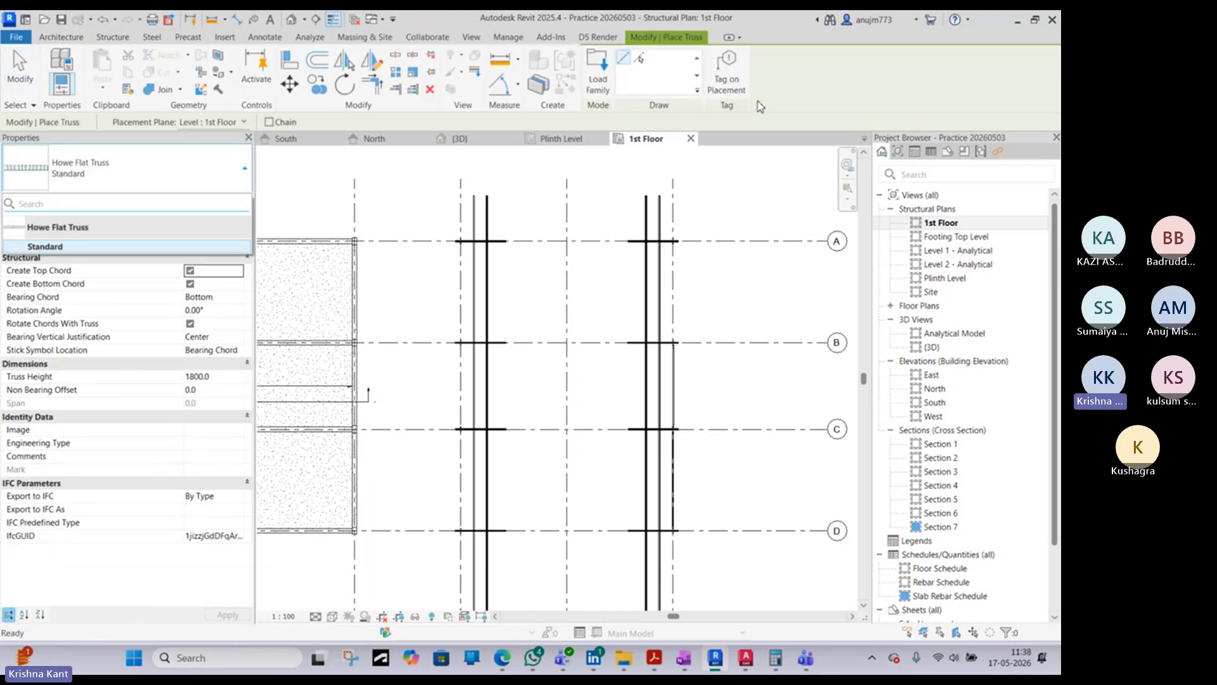
# - Start loading a truss family and browse to the Structural Trusses folder of the India library
pyautogui.click(599, 79)
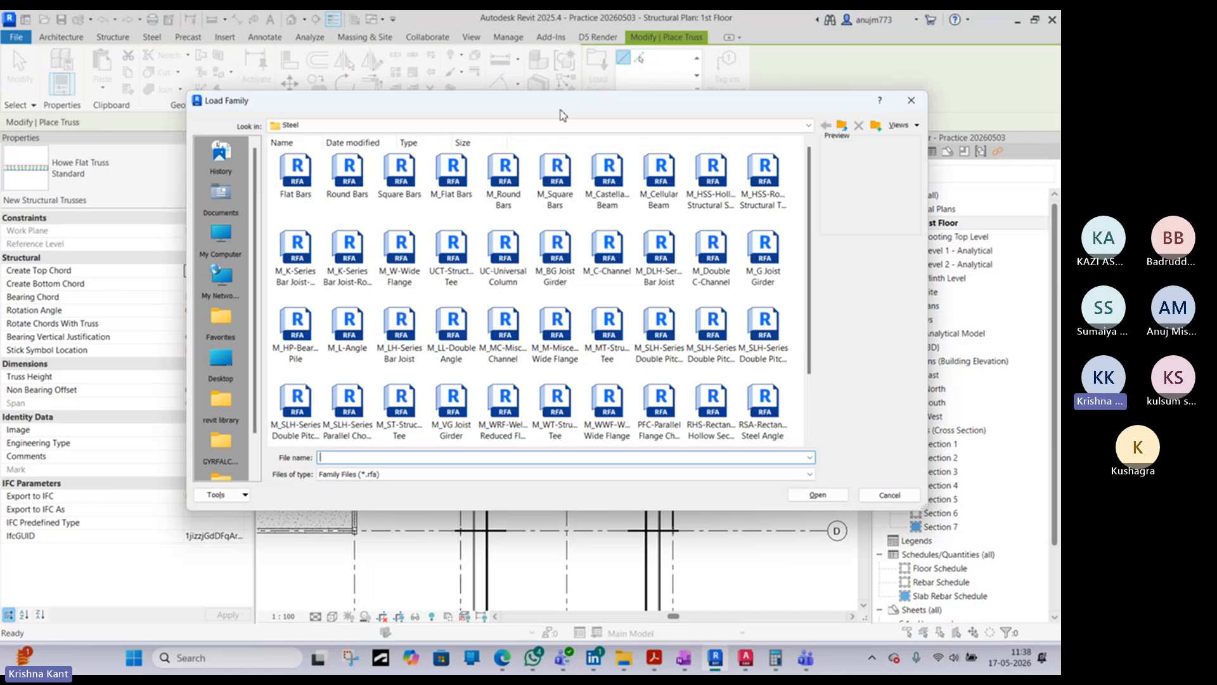
pyautogui.click(843, 126)
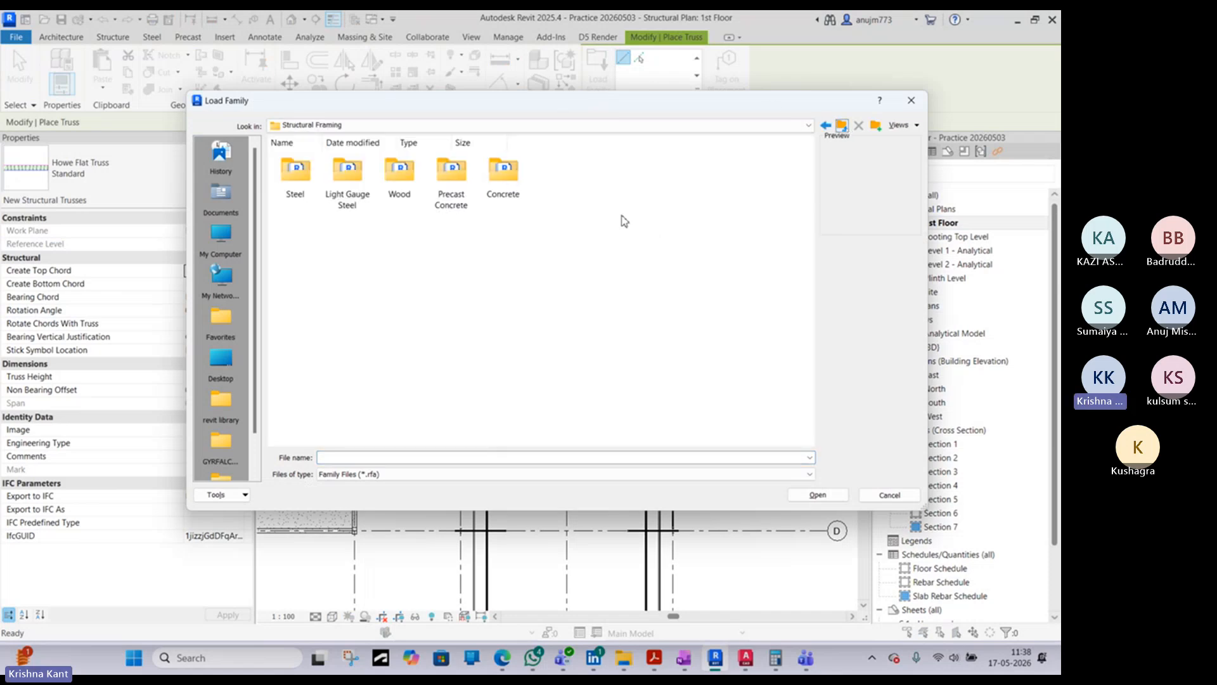
pyautogui.click(841, 125)
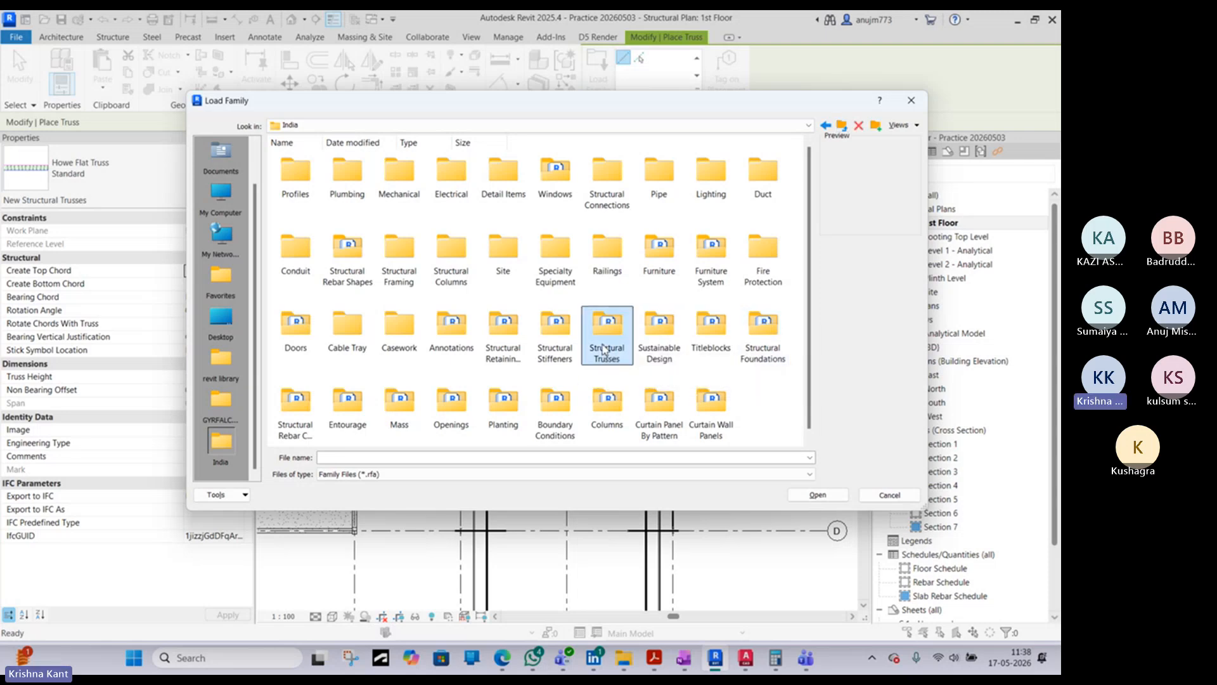
pyautogui.doubleClick(607, 343)
# - Preview the Fink, Howe, Pratt and Warren truss families and compare the 6, 10 and 14 panel cambered Warren versions
pyautogui.click(293, 183)
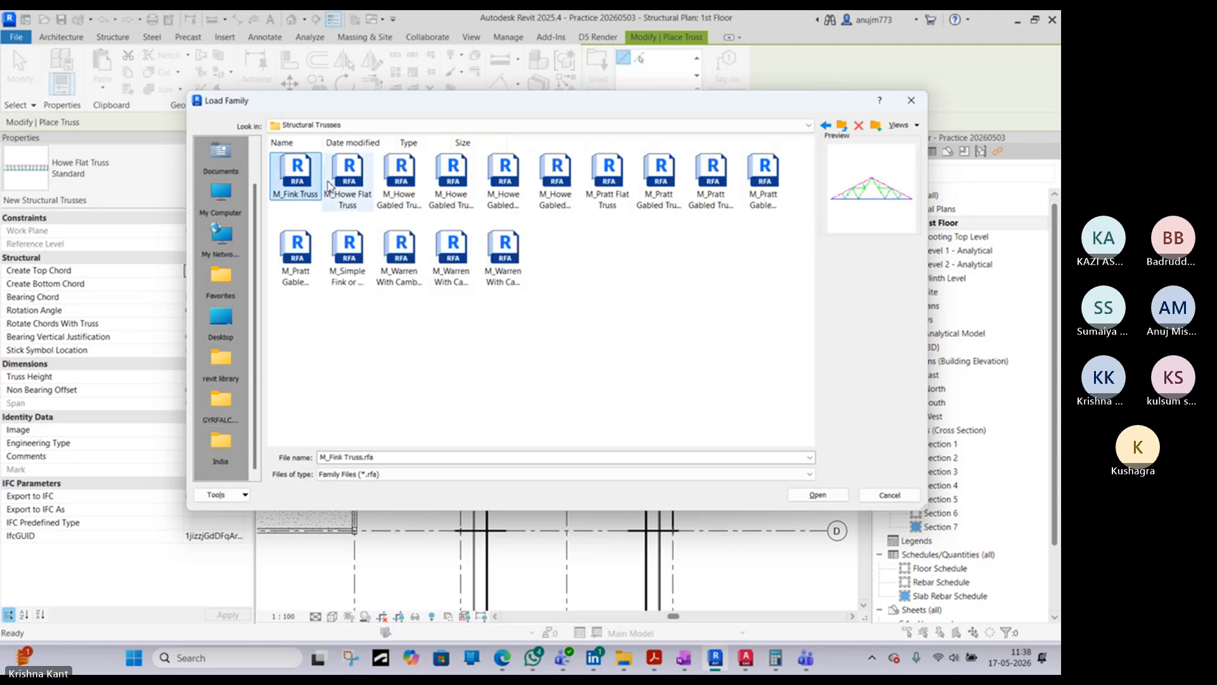
pyautogui.click(340, 182)
pyautogui.click(399, 177)
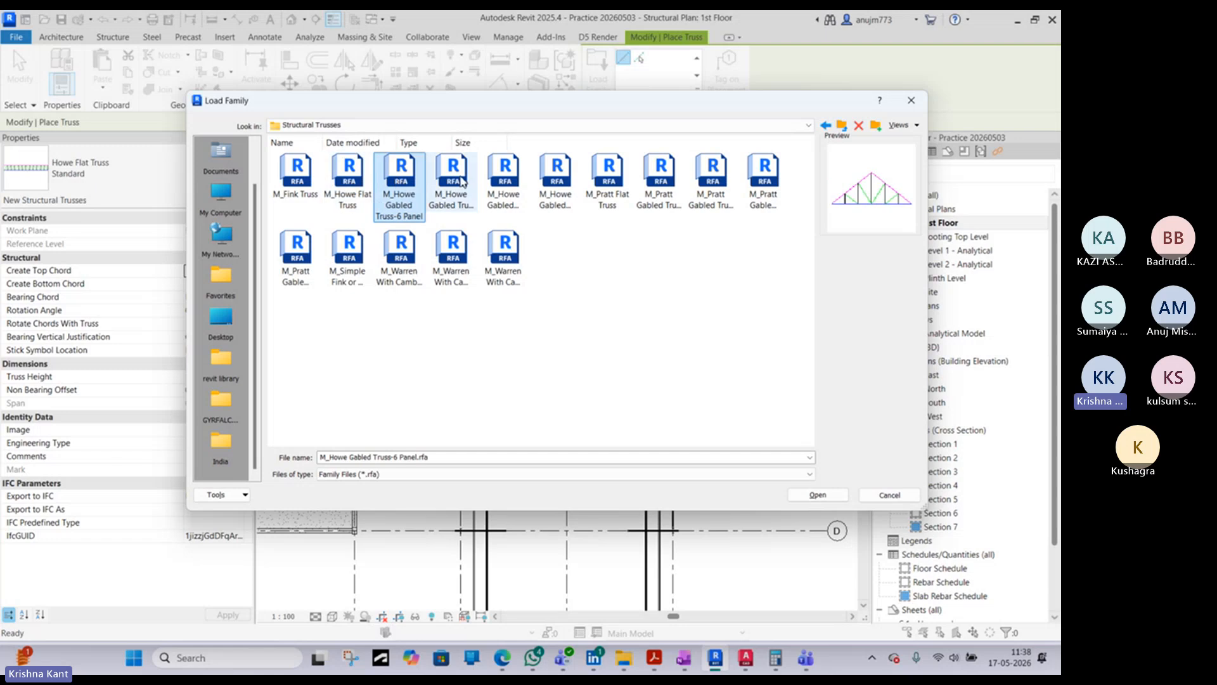
pyautogui.click(463, 183)
pyautogui.click(497, 186)
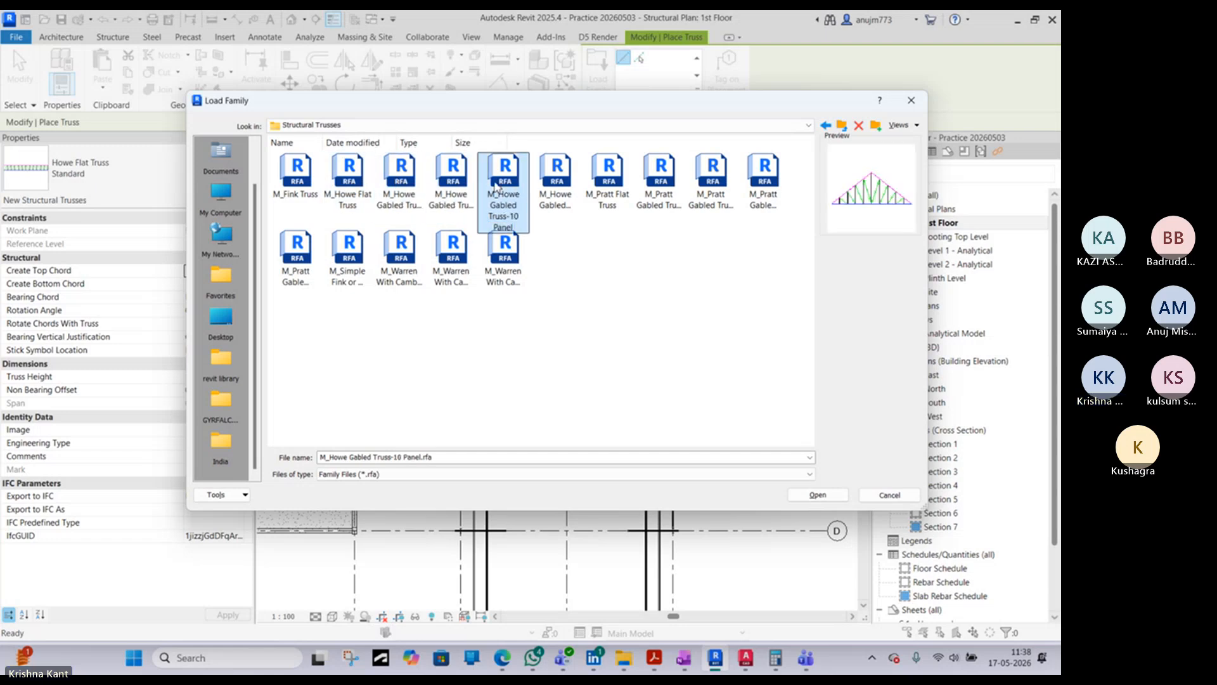
pyautogui.click(555, 184)
pyautogui.click(607, 185)
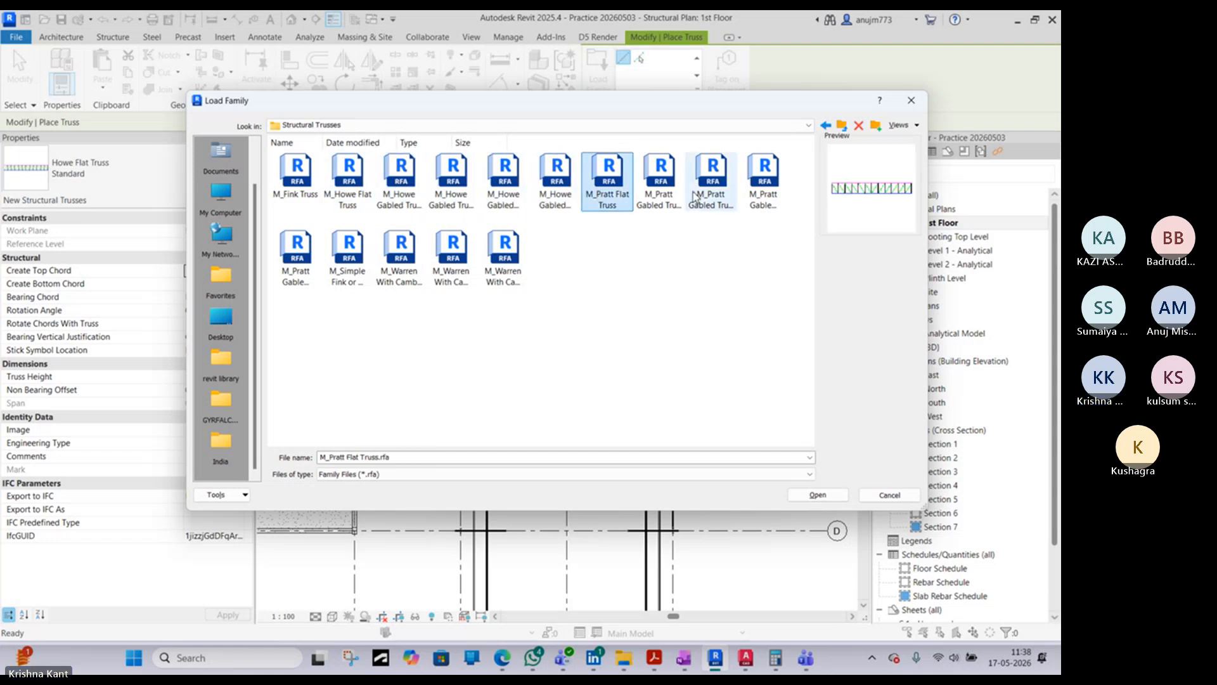
pyautogui.click(660, 186)
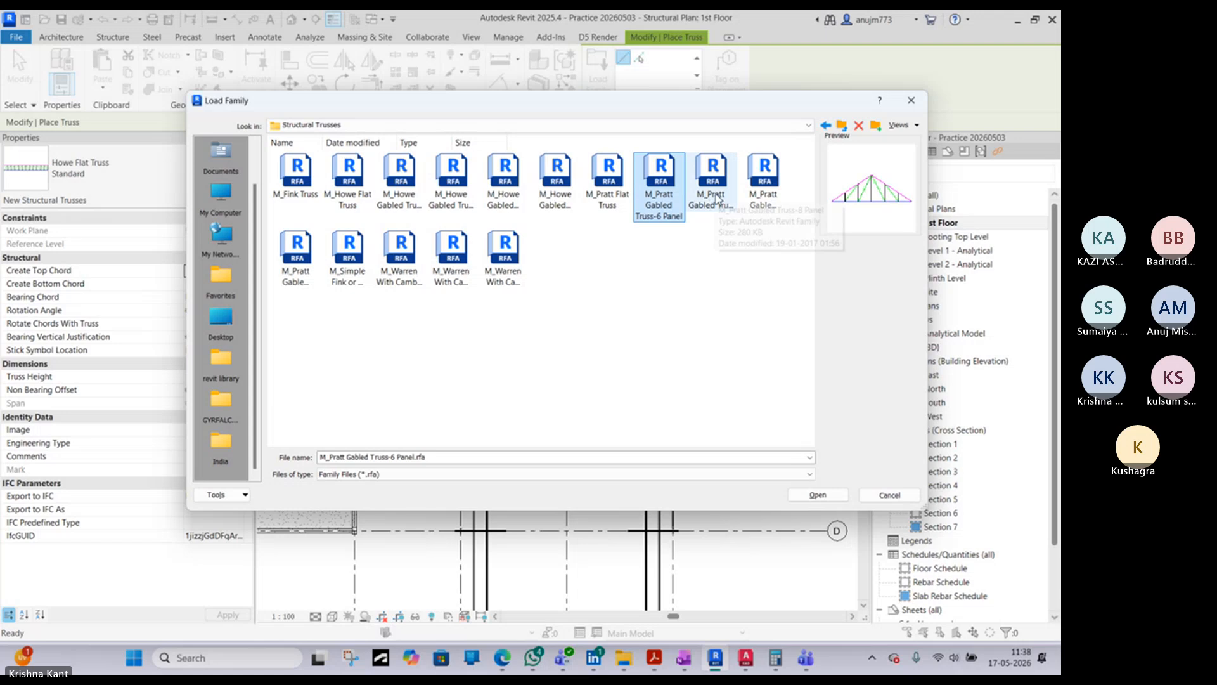
pyautogui.click(716, 199)
pyautogui.click(763, 183)
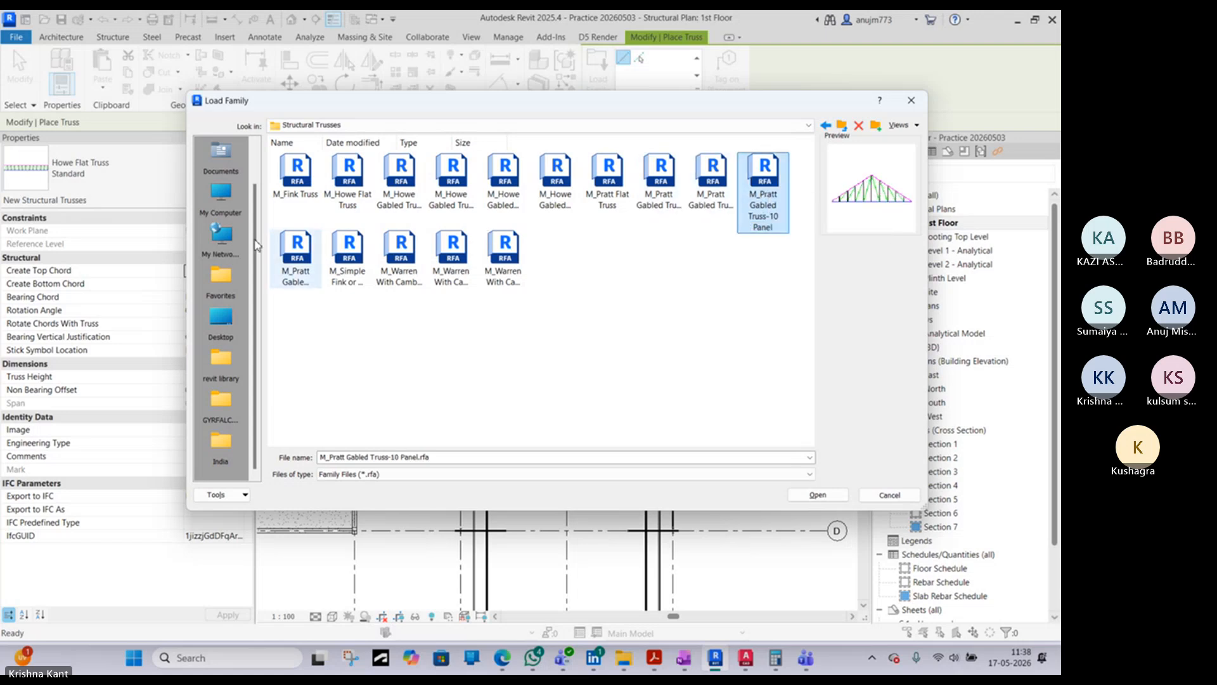
pyautogui.click(298, 254)
pyautogui.click(348, 253)
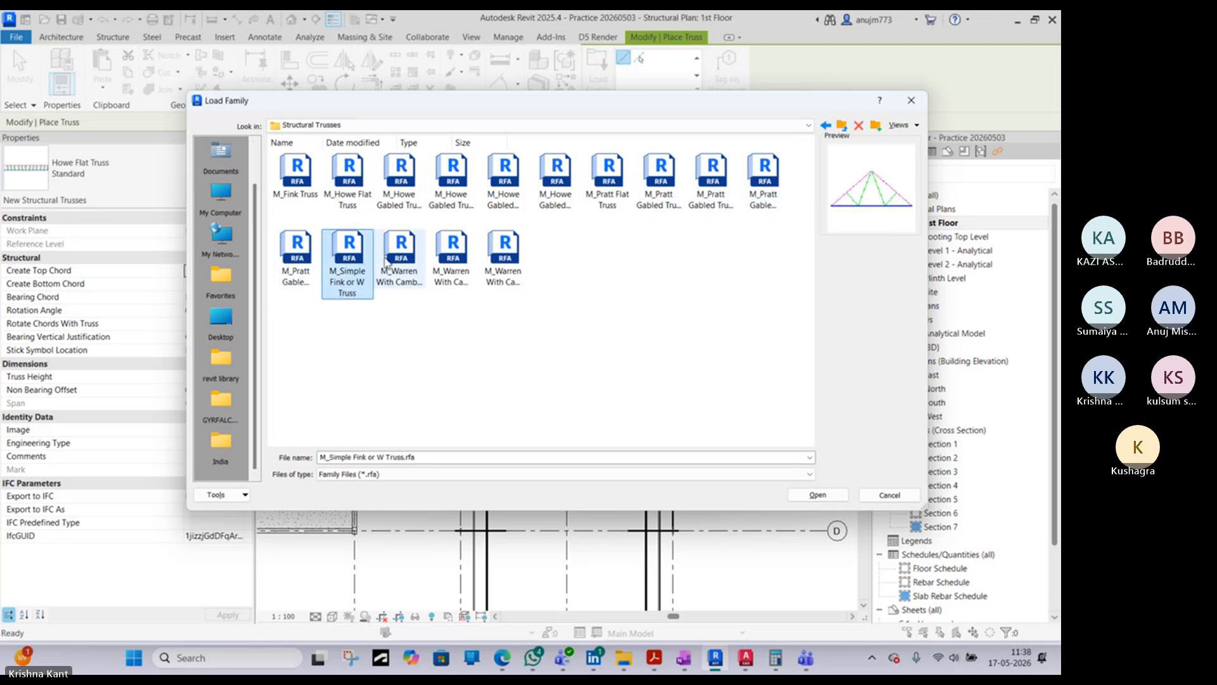
pyautogui.click(399, 257)
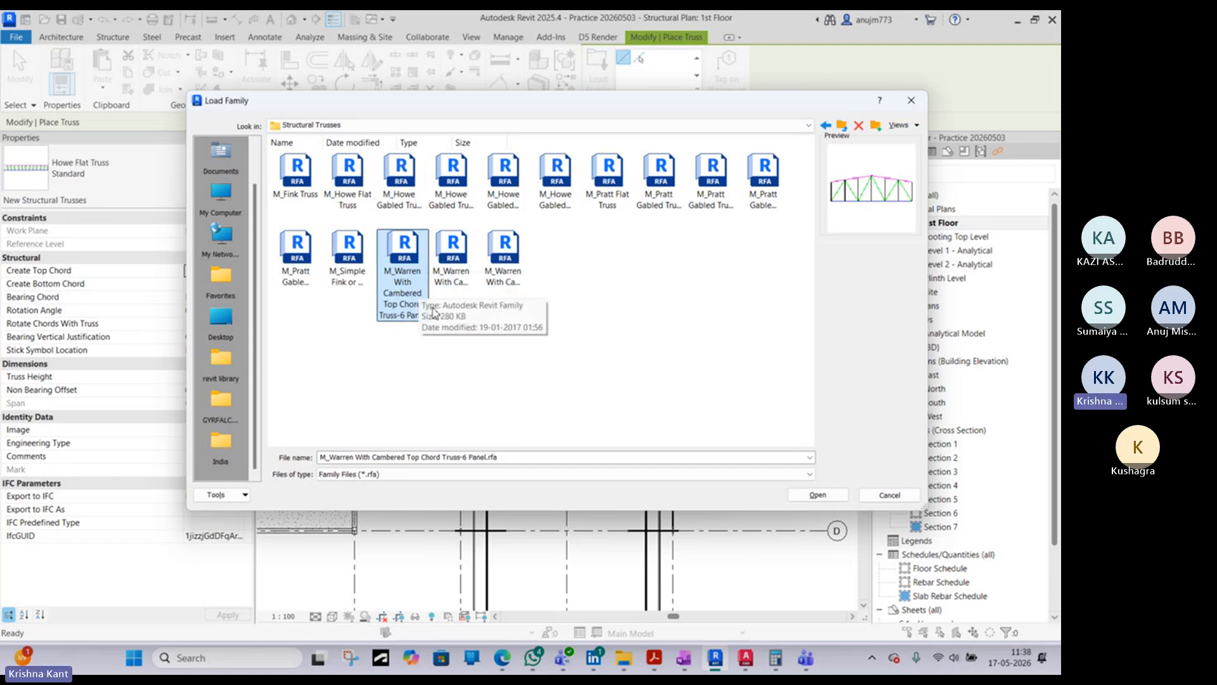
pyautogui.click(452, 254)
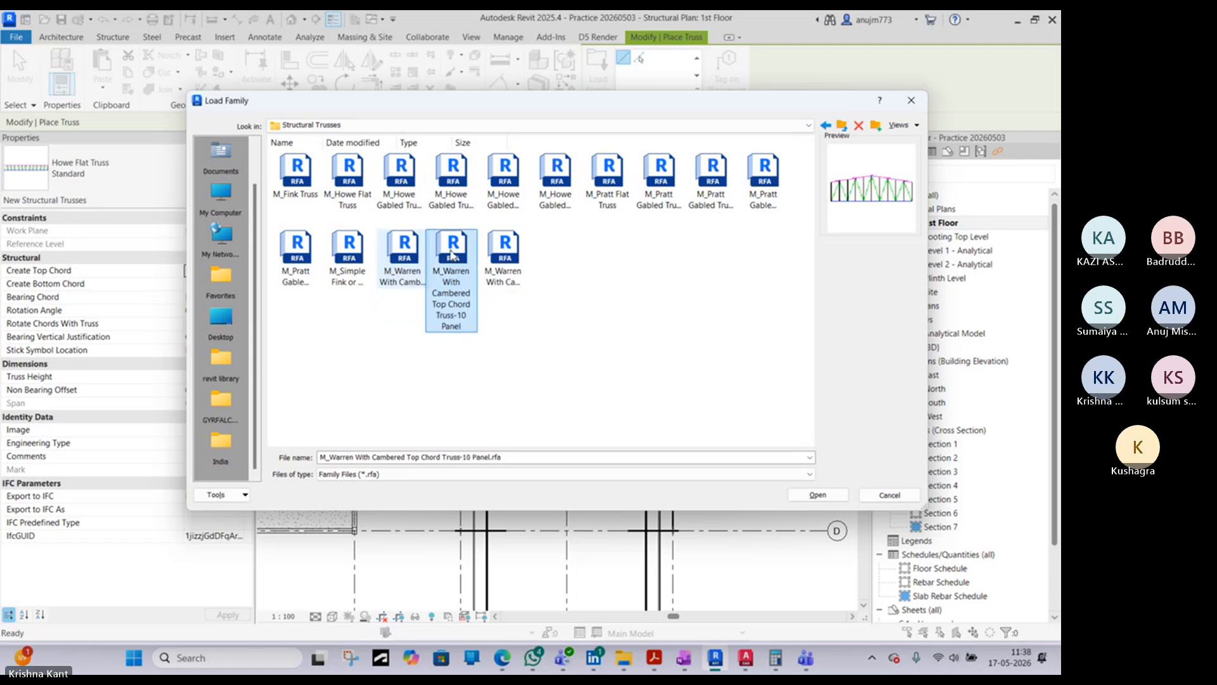
pyautogui.click(419, 256)
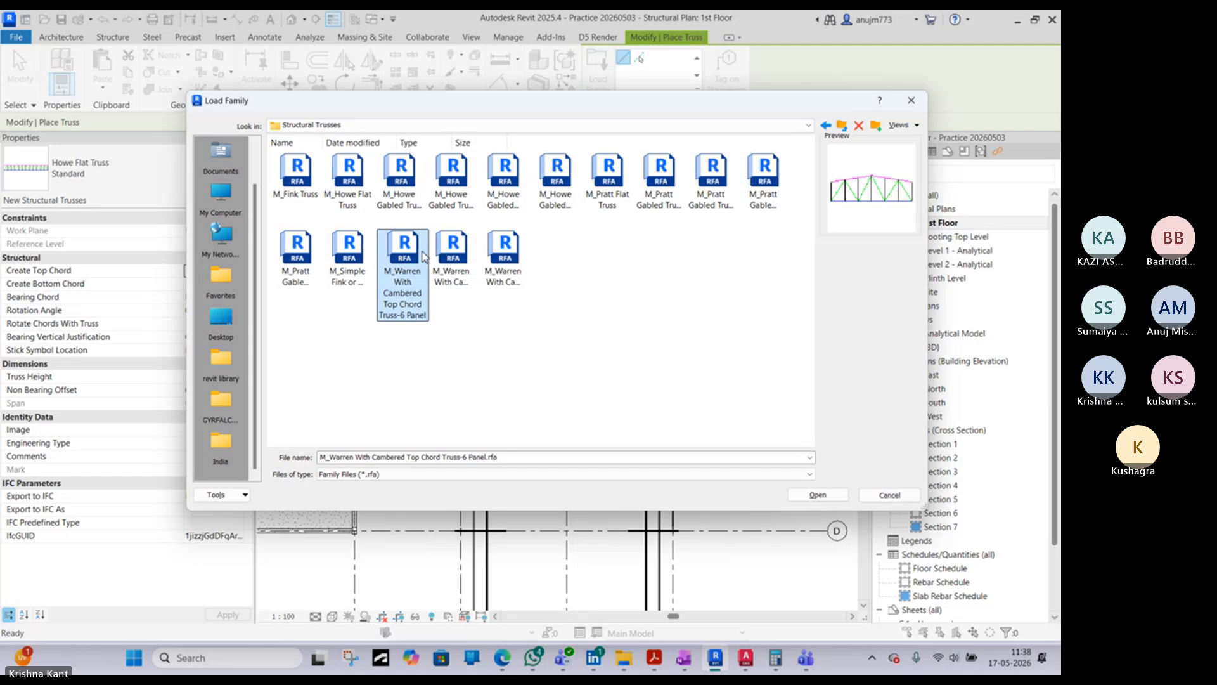
pyautogui.click(452, 256)
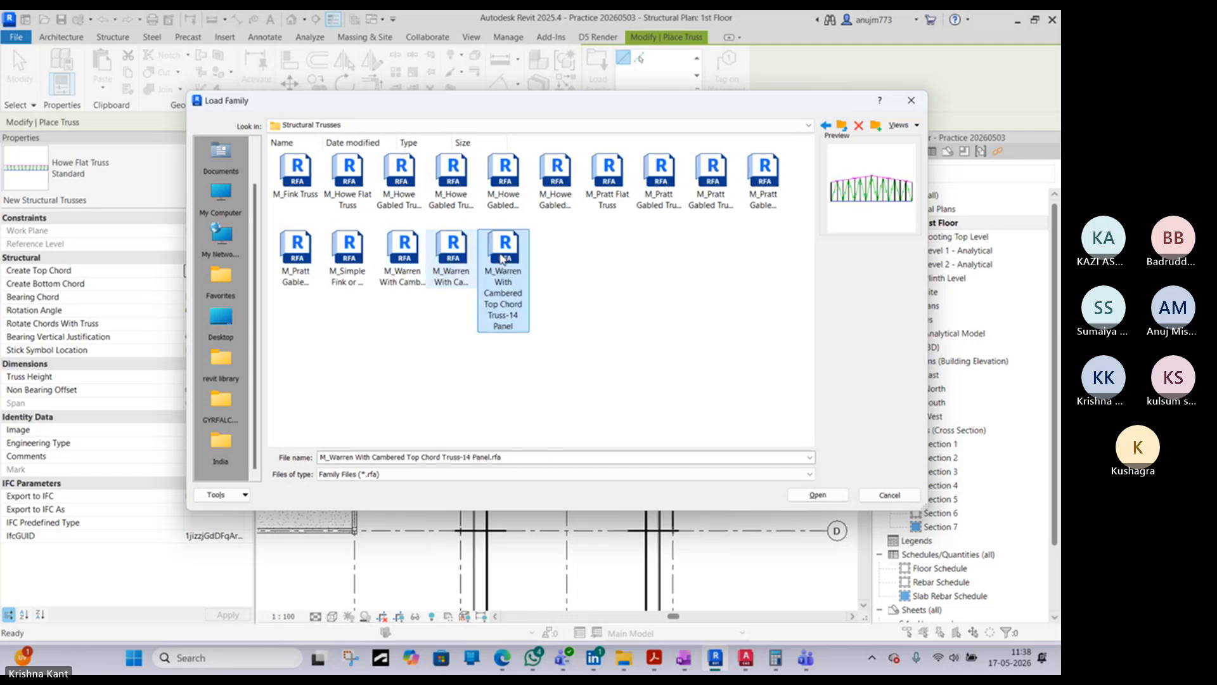
pyautogui.click(403, 254)
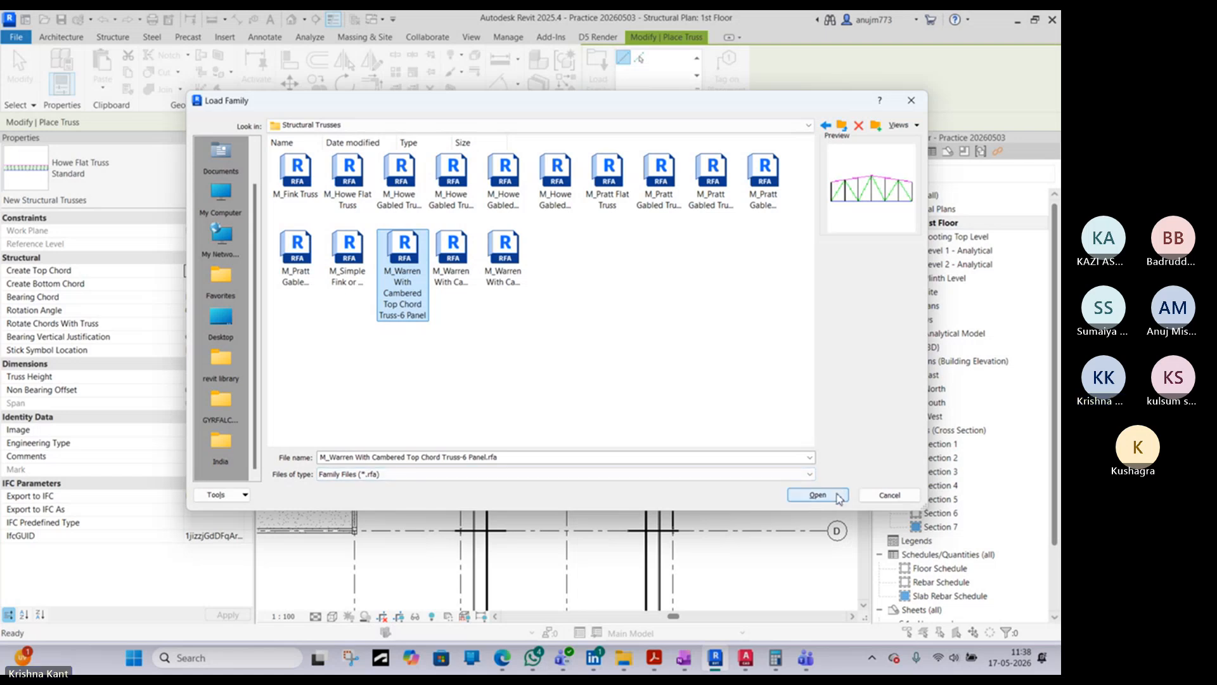
# - Load M_Howe Gabled Truss-6 Panel and place a 14000 mm truss from grid 5 to grid 7, just outside grid D
pyautogui.click(403, 182)
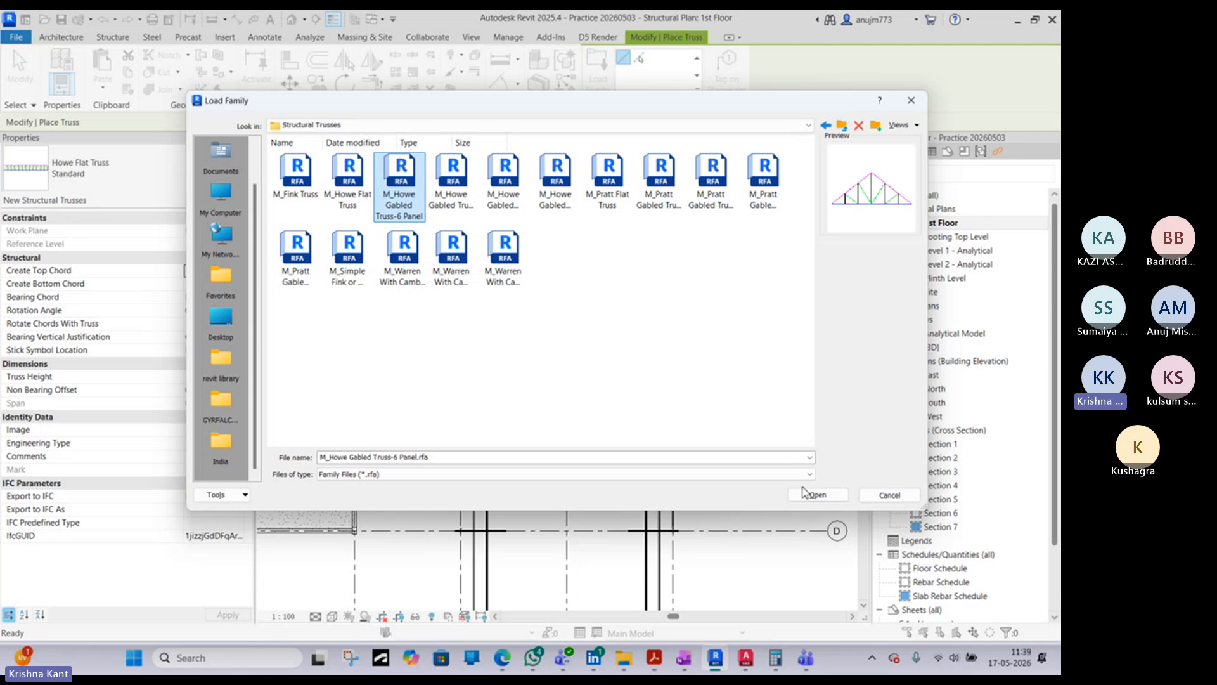
pyautogui.click(815, 494)
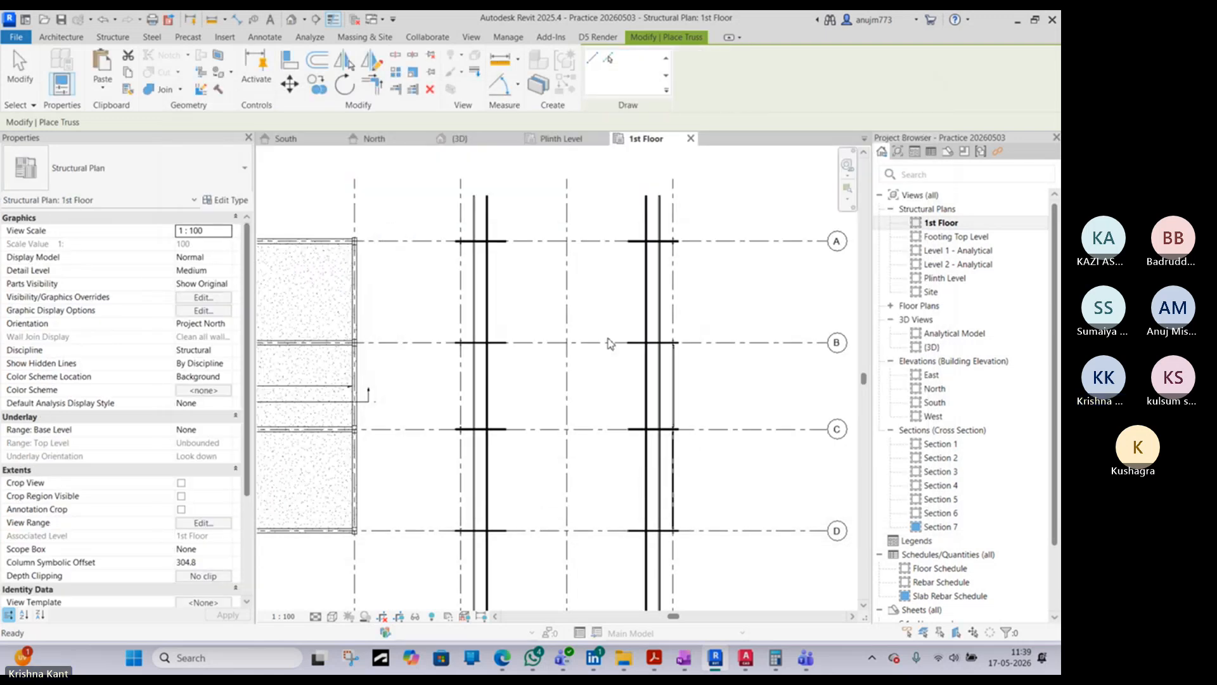
pyautogui.moveTo(490, 572); pyautogui.dragTo(433, 298, button='middle')
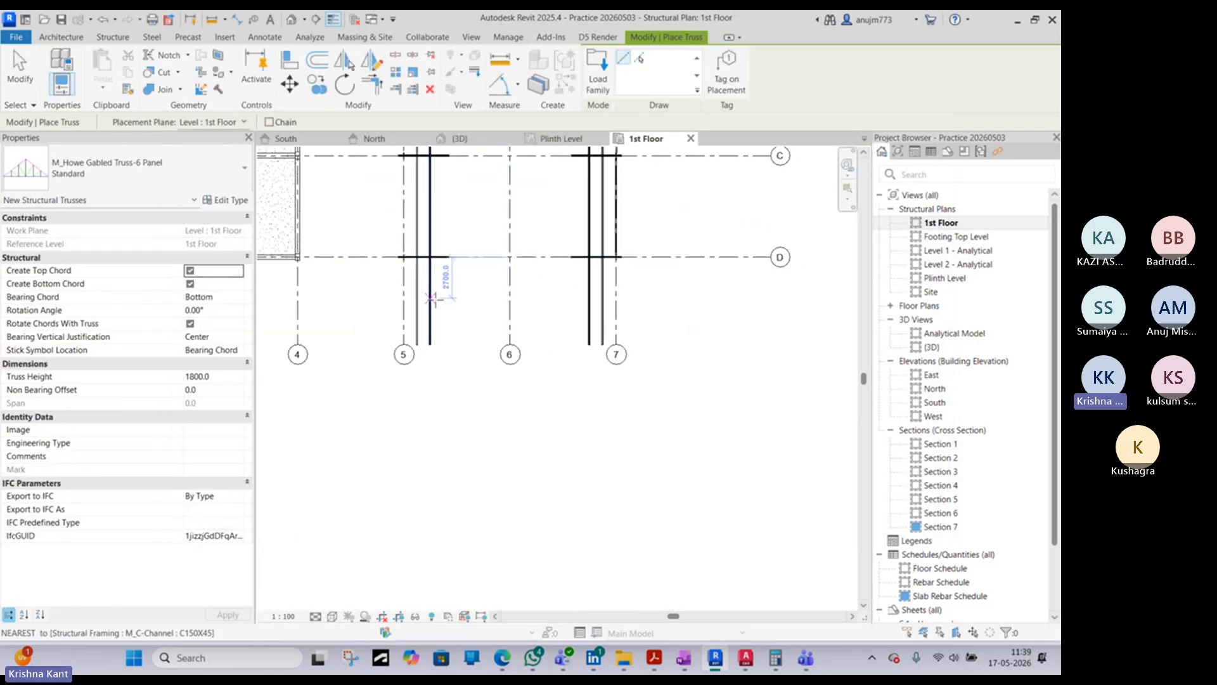
pyautogui.click(404, 322)
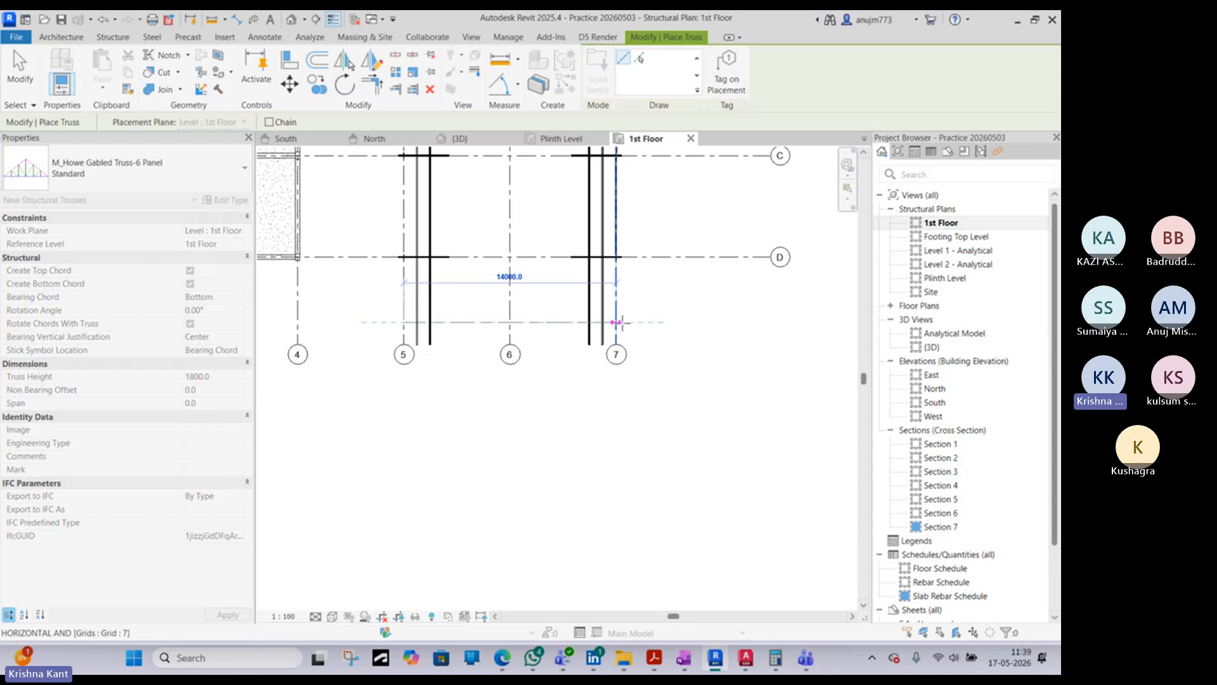
pyautogui.click(619, 323)
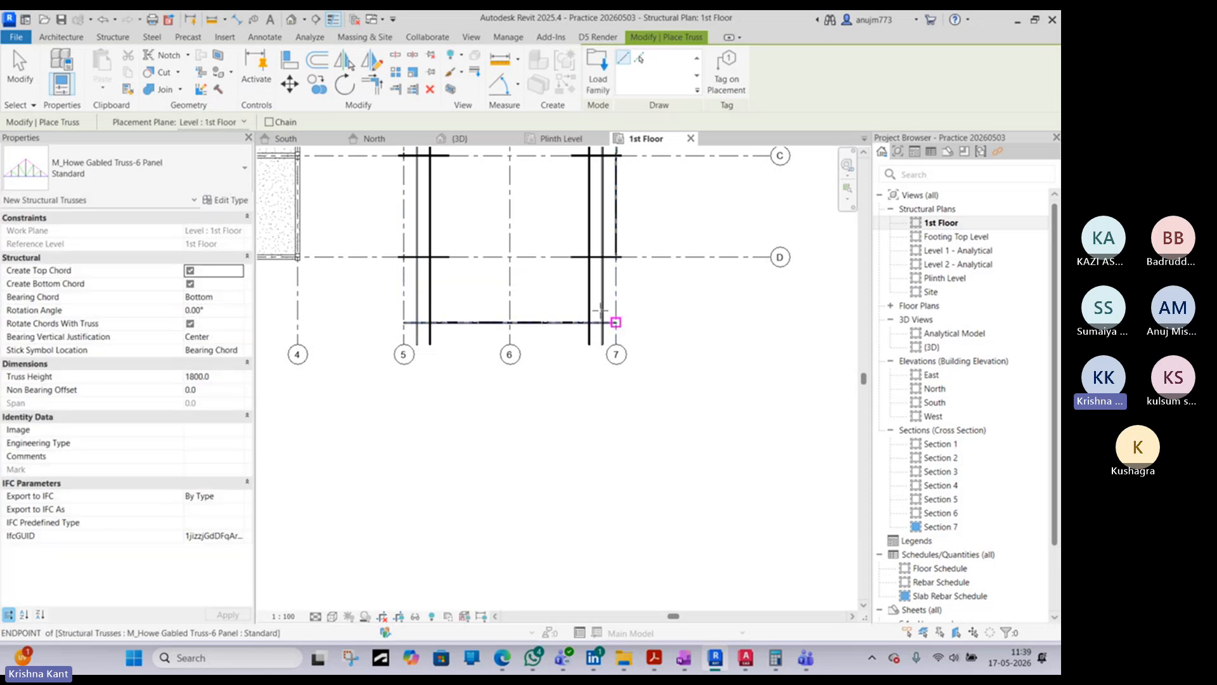
# - End truss placement and select the new Howe gabled truss in the 3D view
pyautogui.press('Escape')
pyautogui.press('Escape')
pyautogui.click(290, 21)
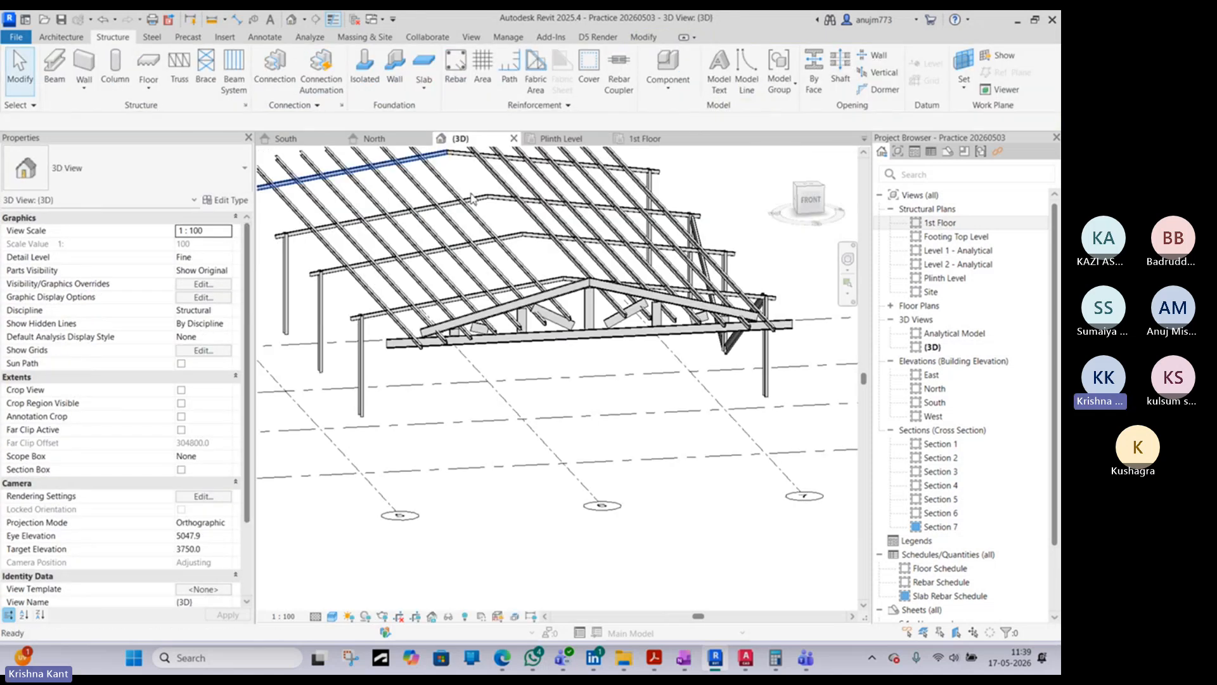
pyautogui.keyDown('shift'); pyautogui.moveTo(513, 351); pyautogui.dragTo(377, 338, button='middle'); pyautogui.keyUp('shift')
pyautogui.click(602, 308)
pyautogui.scroll(5, 602, 308)
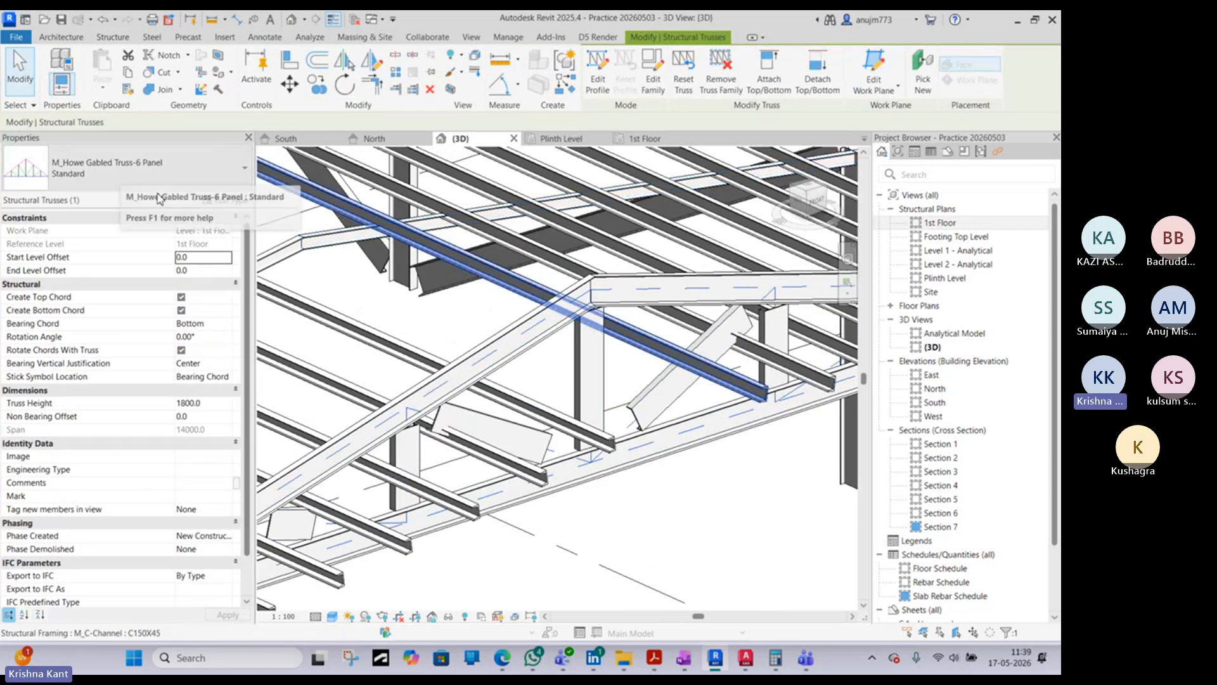
# - Review the truss's chord and web type parameters and the options for its stick symbol location
pyautogui.click(217, 202)
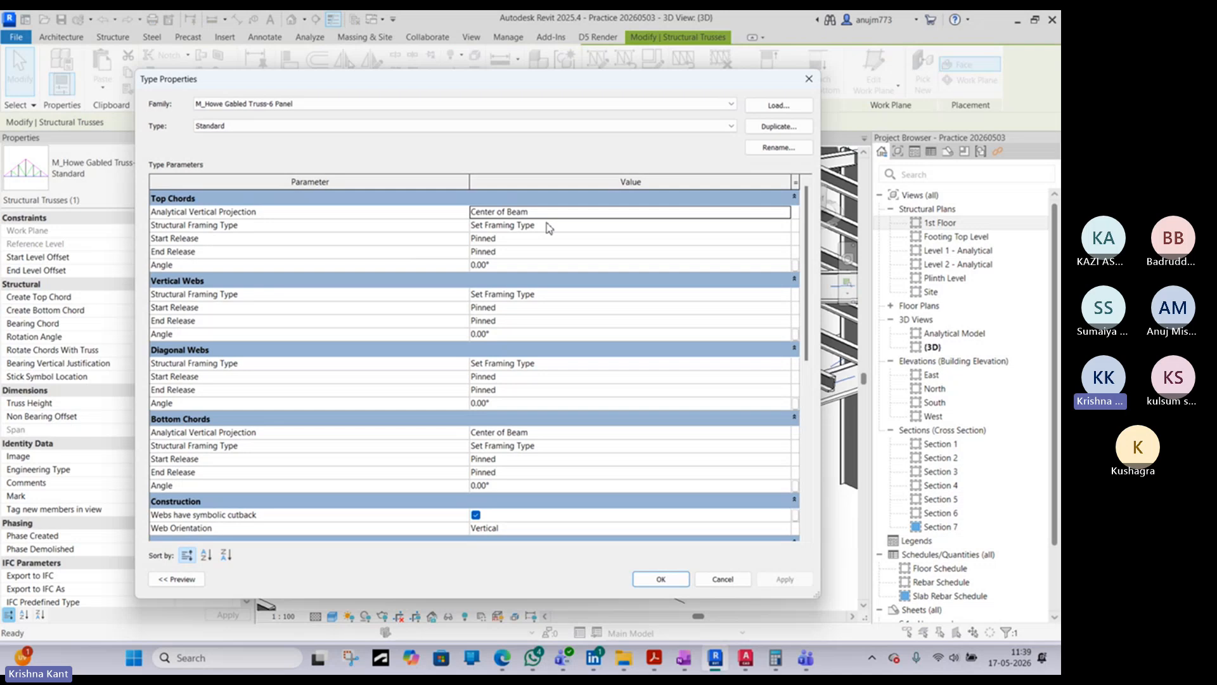
pyautogui.scroll(-2, 549, 280)
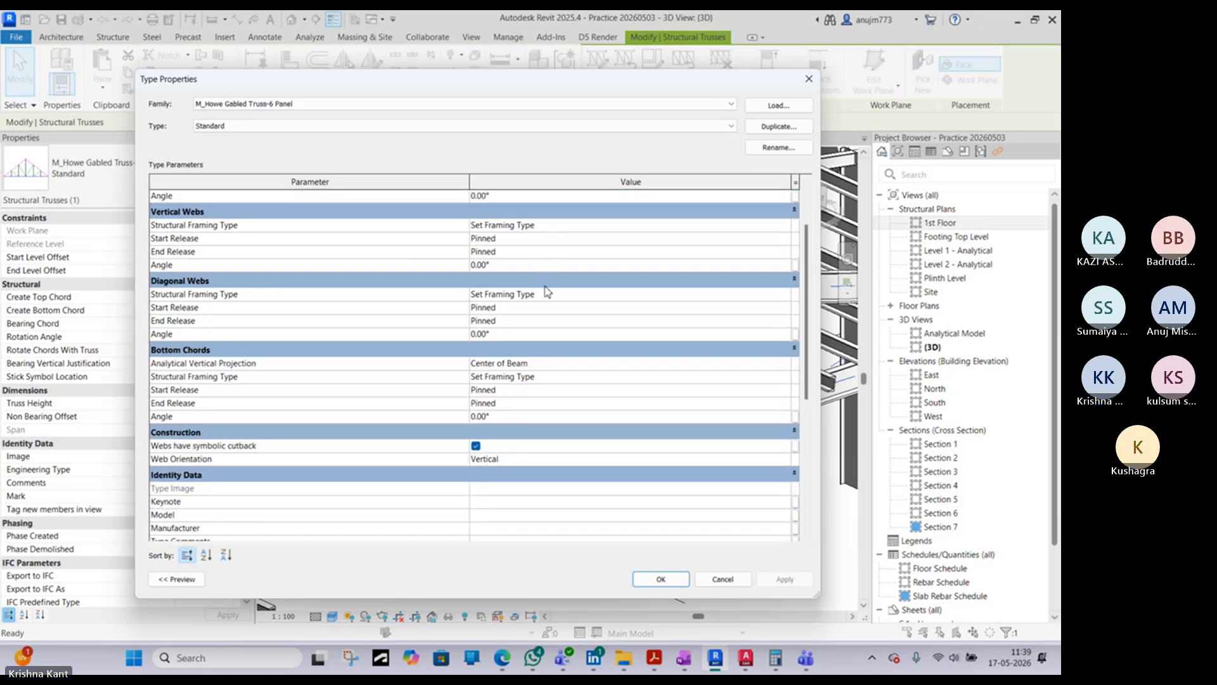
pyautogui.scroll(2, 531, 329)
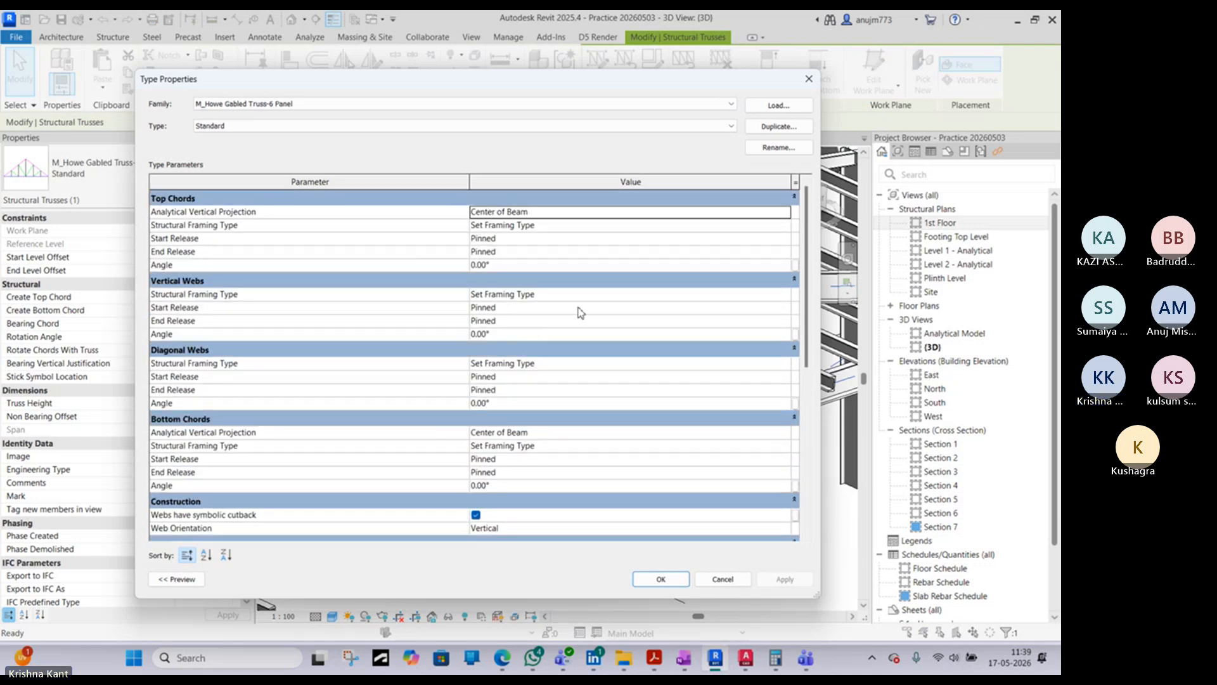
pyautogui.click(808, 78)
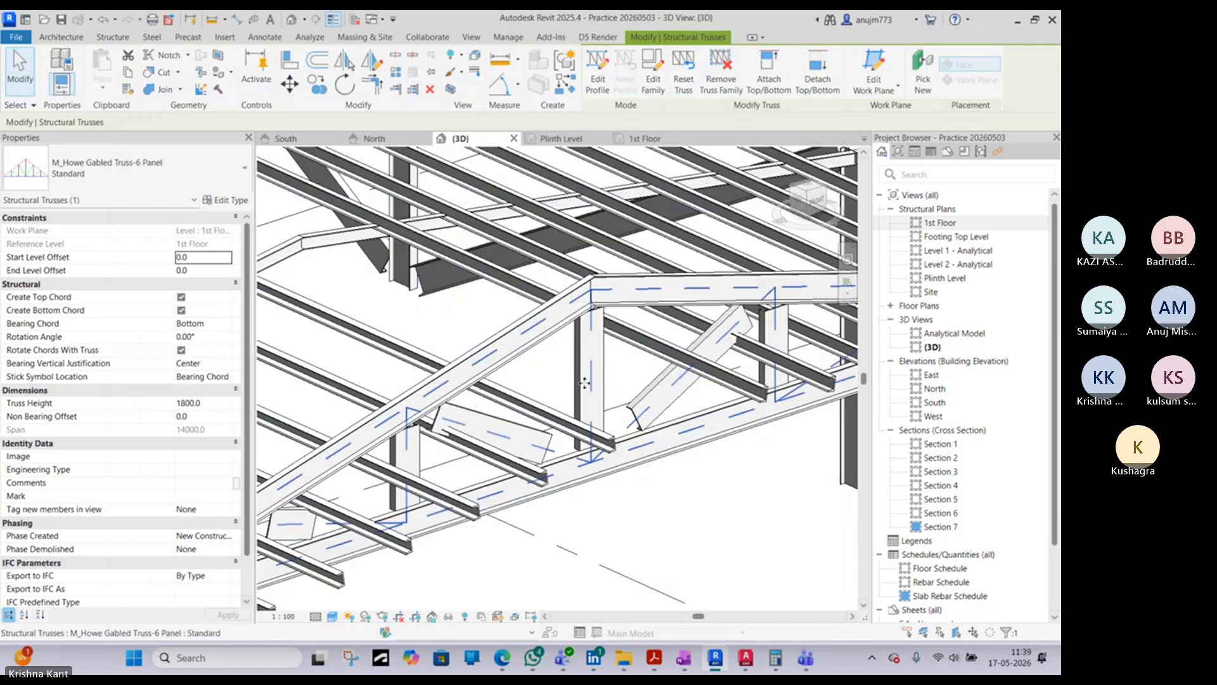
pyautogui.click(229, 379)
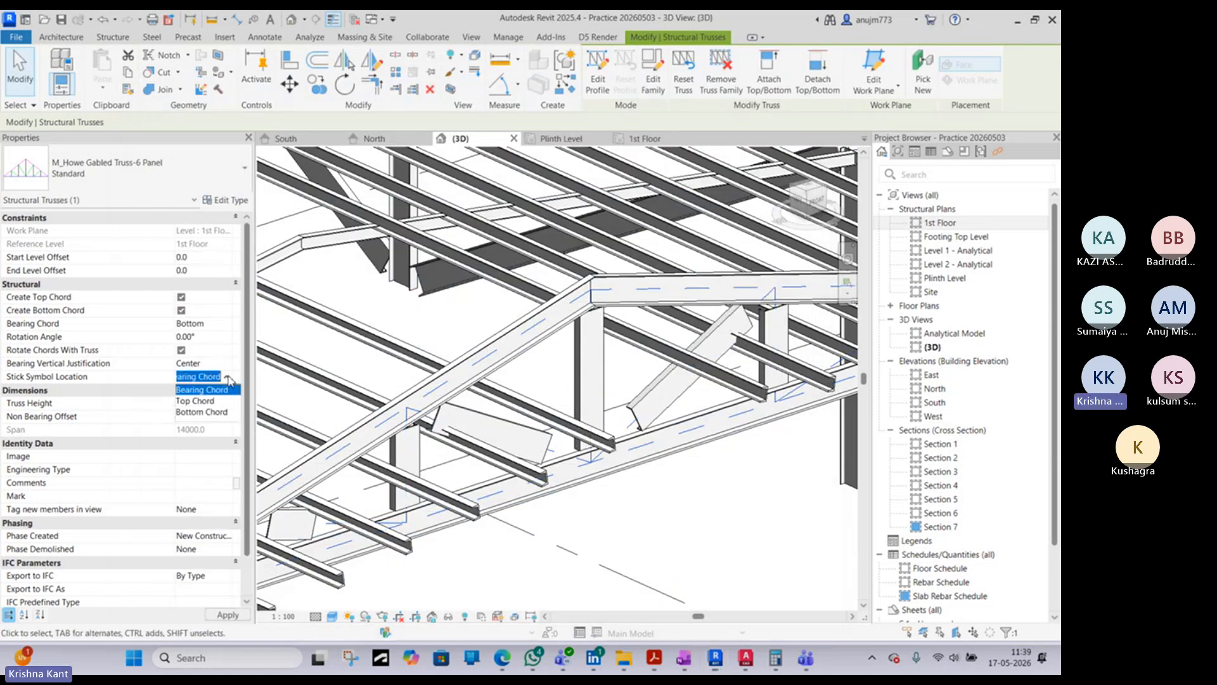
pyautogui.click(229, 379)
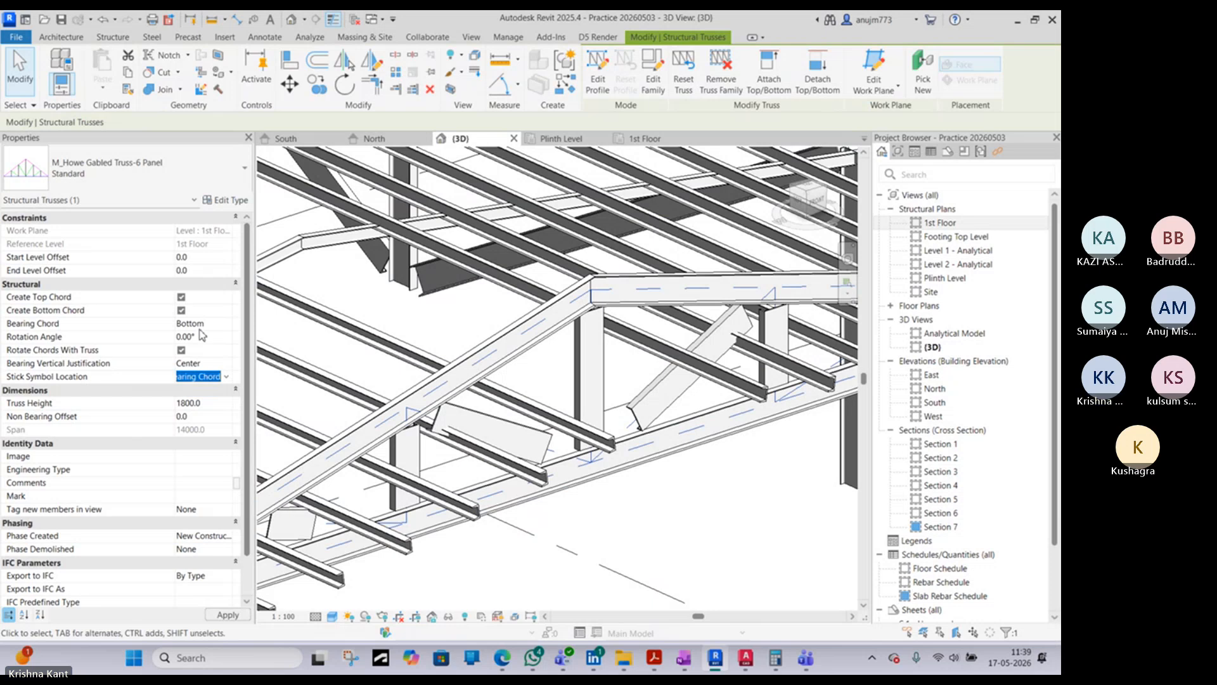
# - Set the structural framing type of the truss's top chords to M_C-Channel:C150X45 in its type properties
pyautogui.click(225, 200)
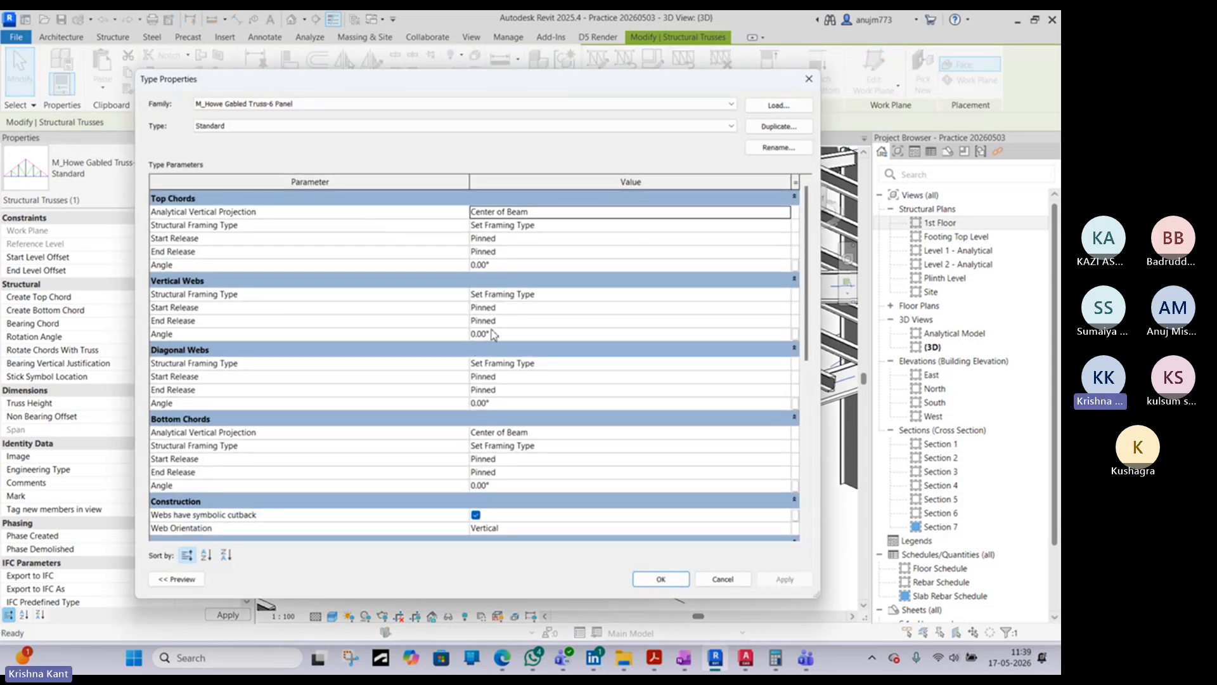
pyautogui.click(582, 229)
pyautogui.click(786, 227)
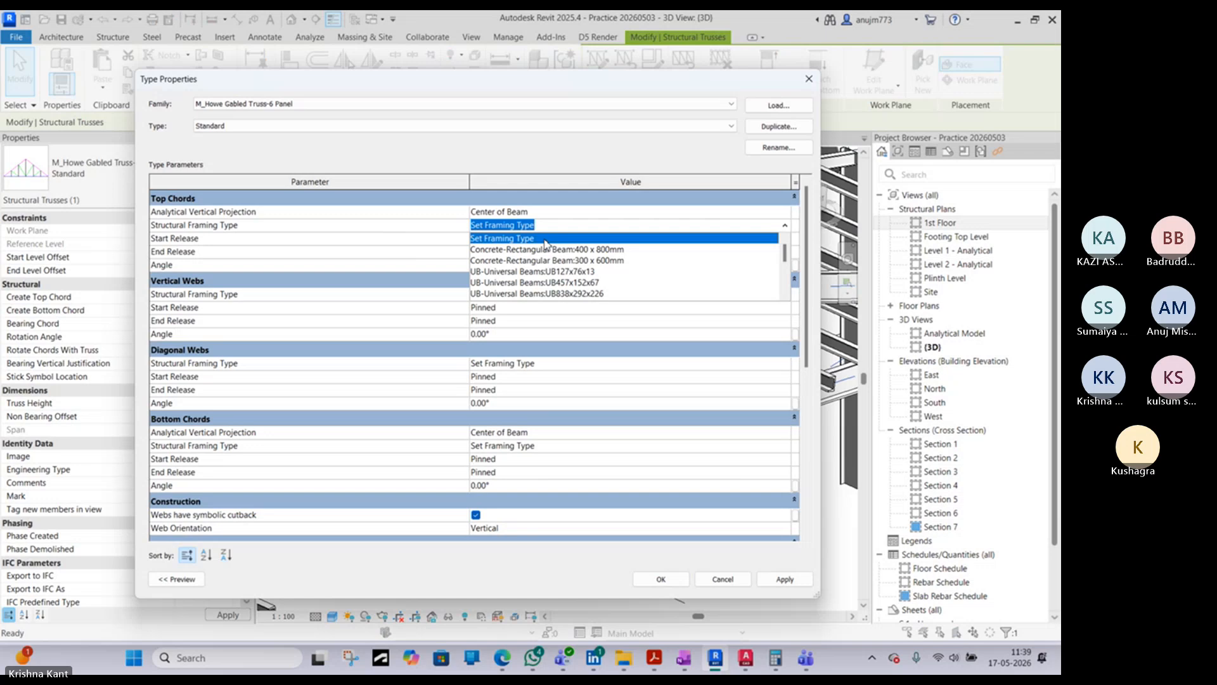
pyautogui.click(545, 127)
pyautogui.click(544, 127)
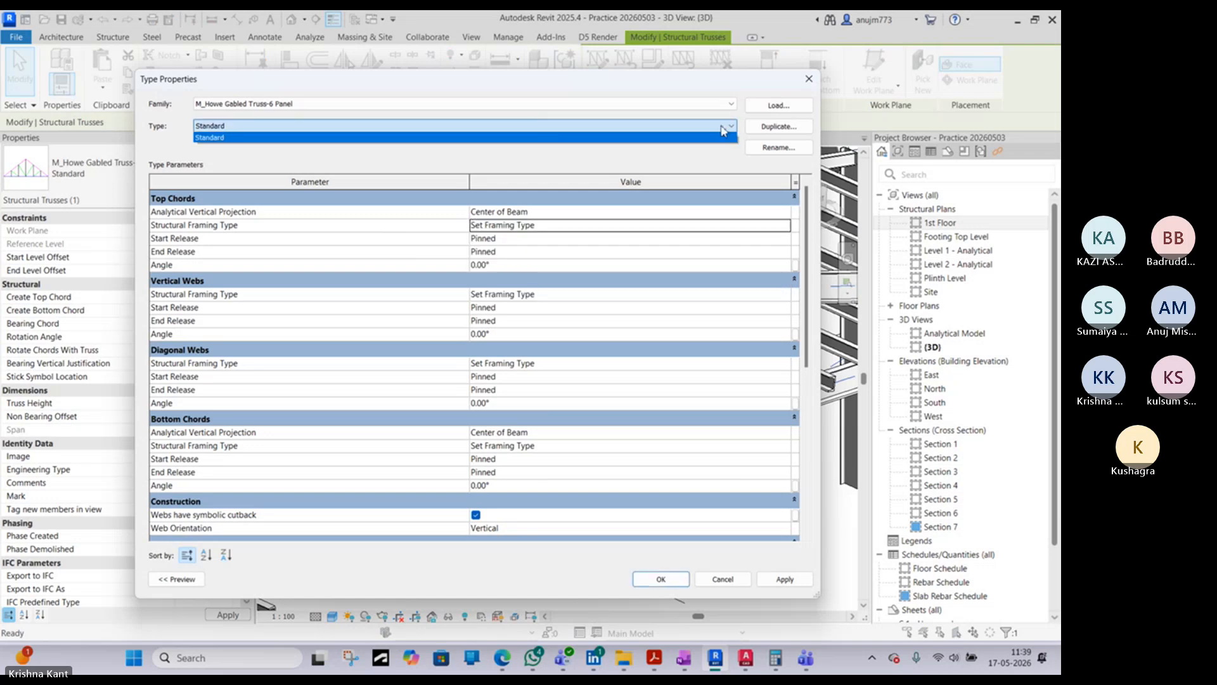
pyautogui.click(786, 227)
pyautogui.click(786, 226)
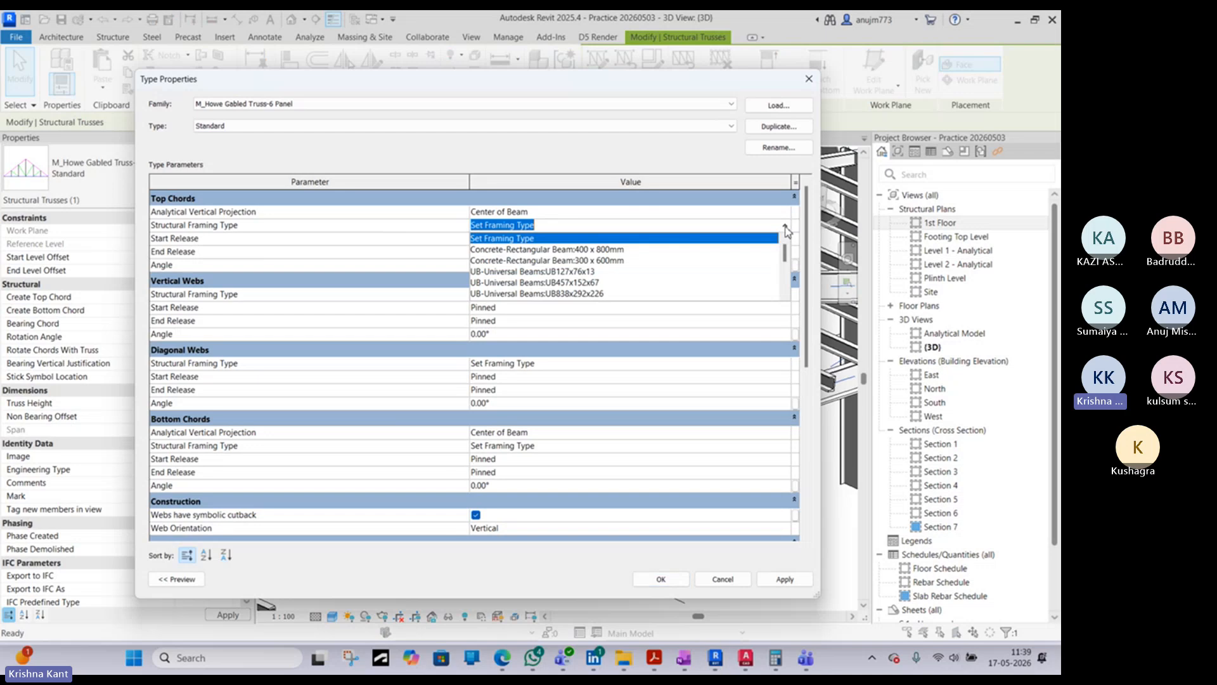
pyautogui.scroll(-3, 515, 287)
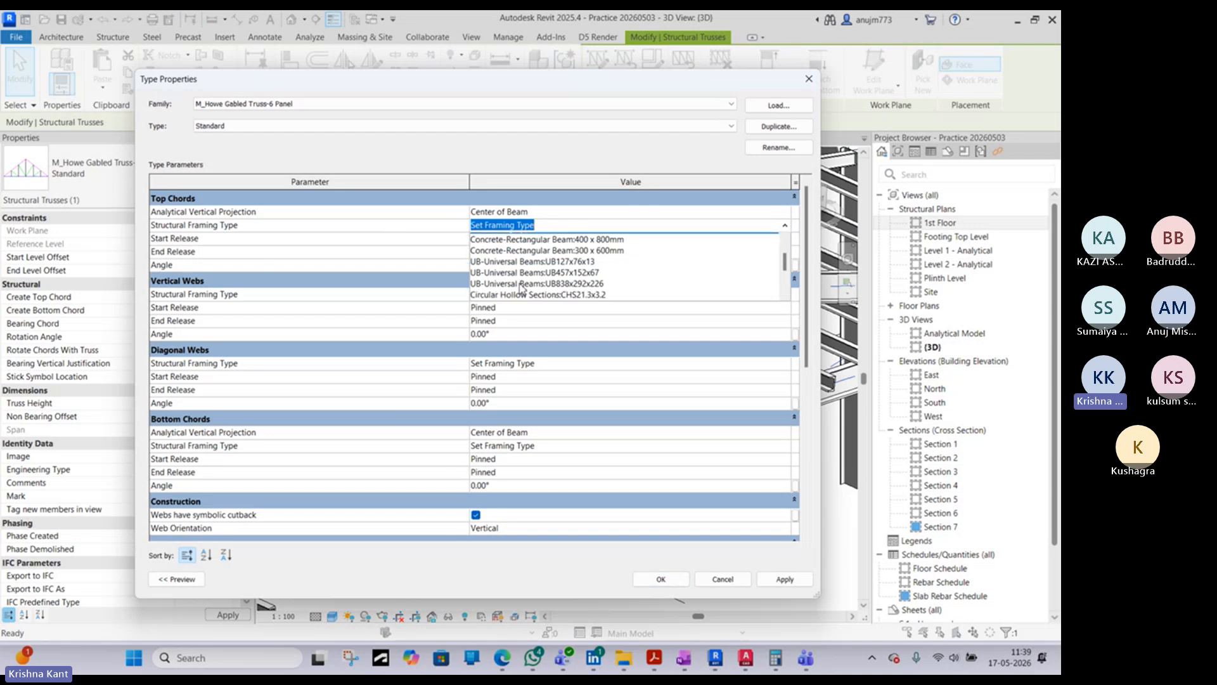
pyautogui.scroll(2, 513, 276)
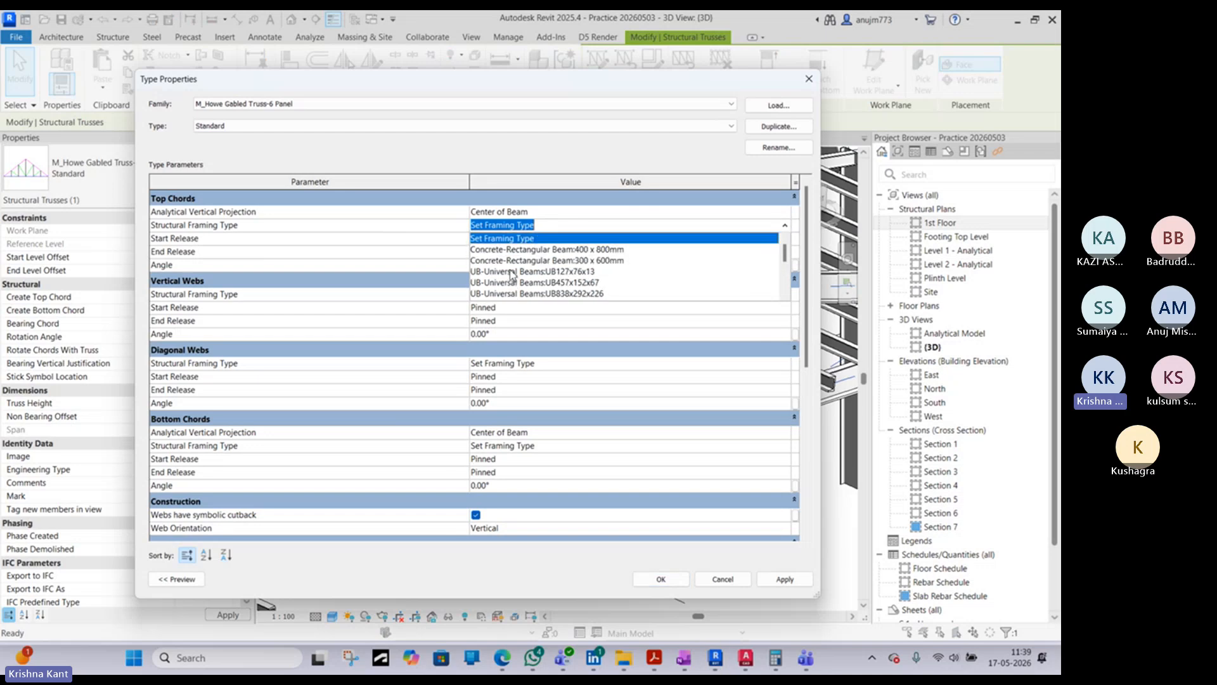
pyautogui.scroll(-2, 511, 275)
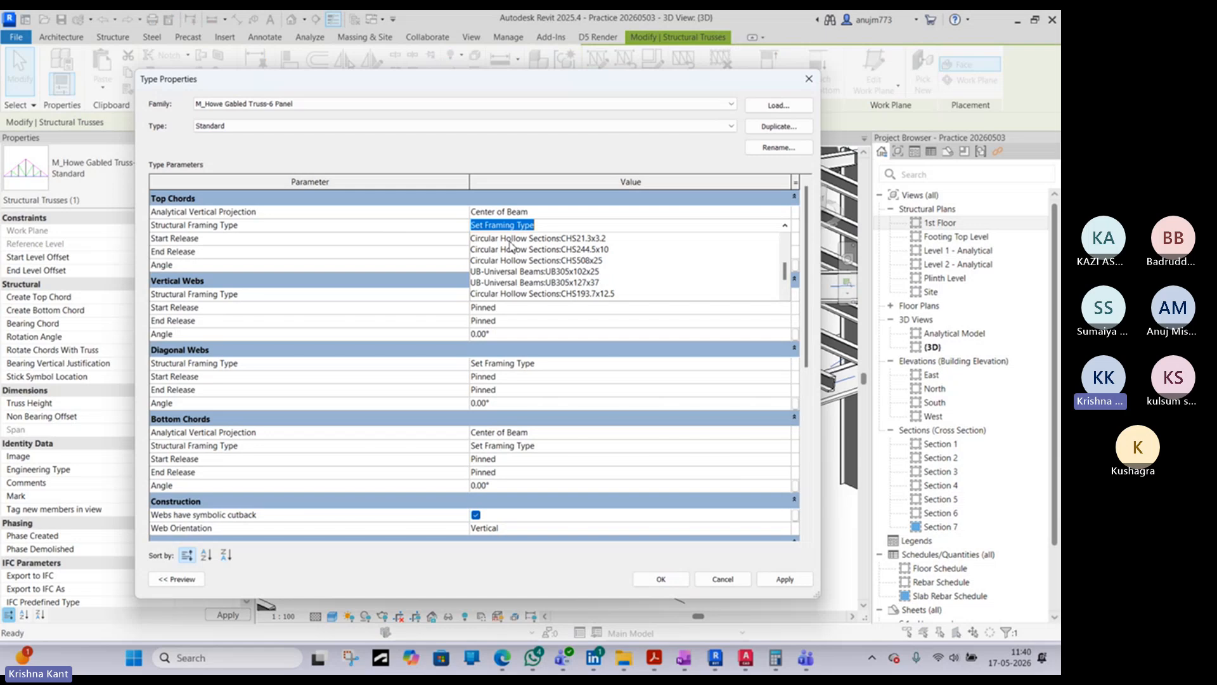
pyautogui.scroll(-1, 538, 275)
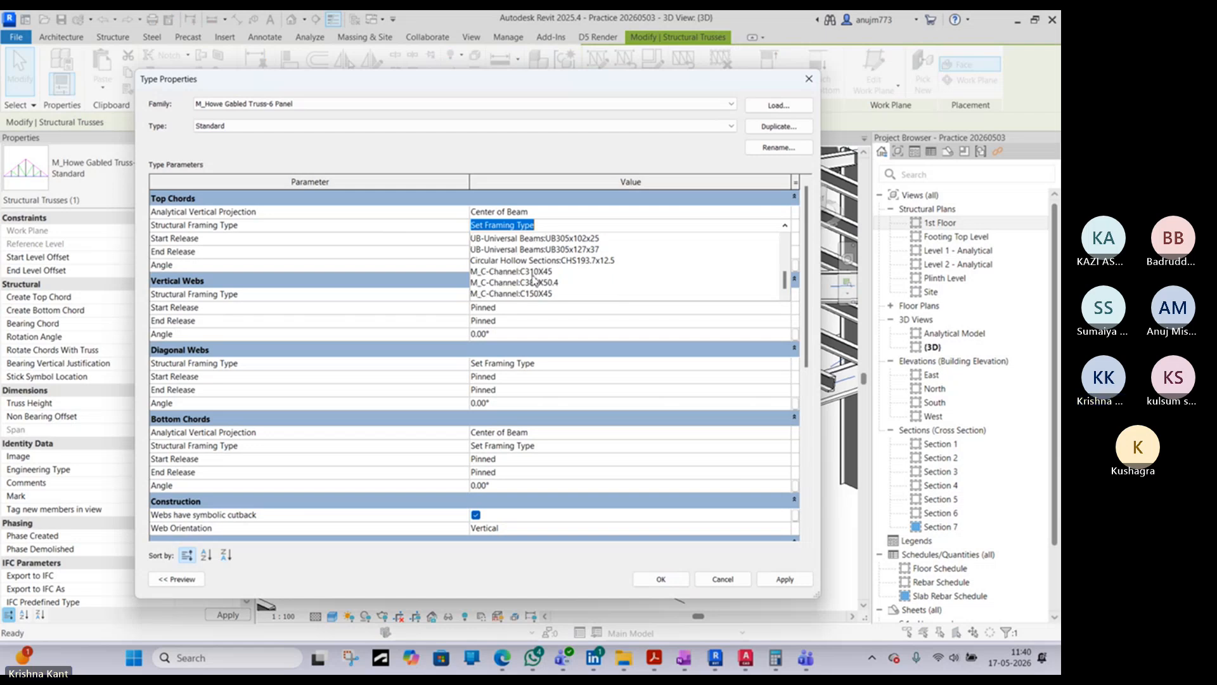
pyautogui.click(541, 294)
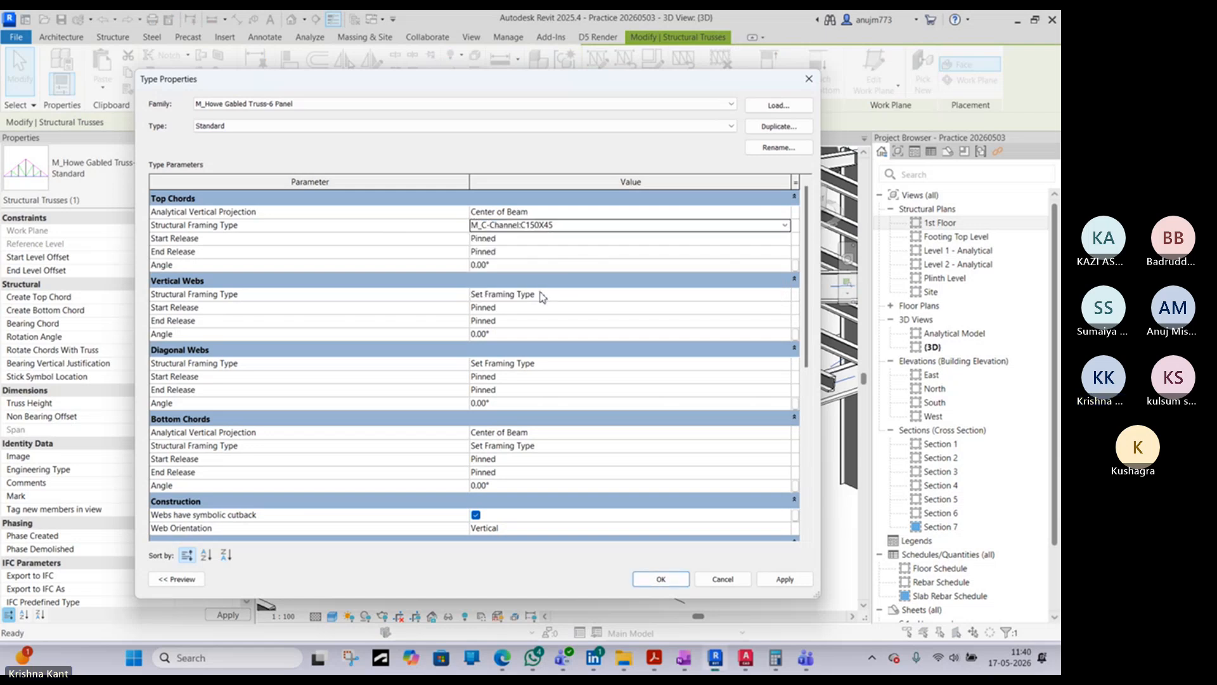
# - Copy the top chords' framing type, M_C-Channel:C150X45, to the truss's vertical webs
pyautogui.click(599, 226)
pyautogui.hotkey('ctrl', 'c')
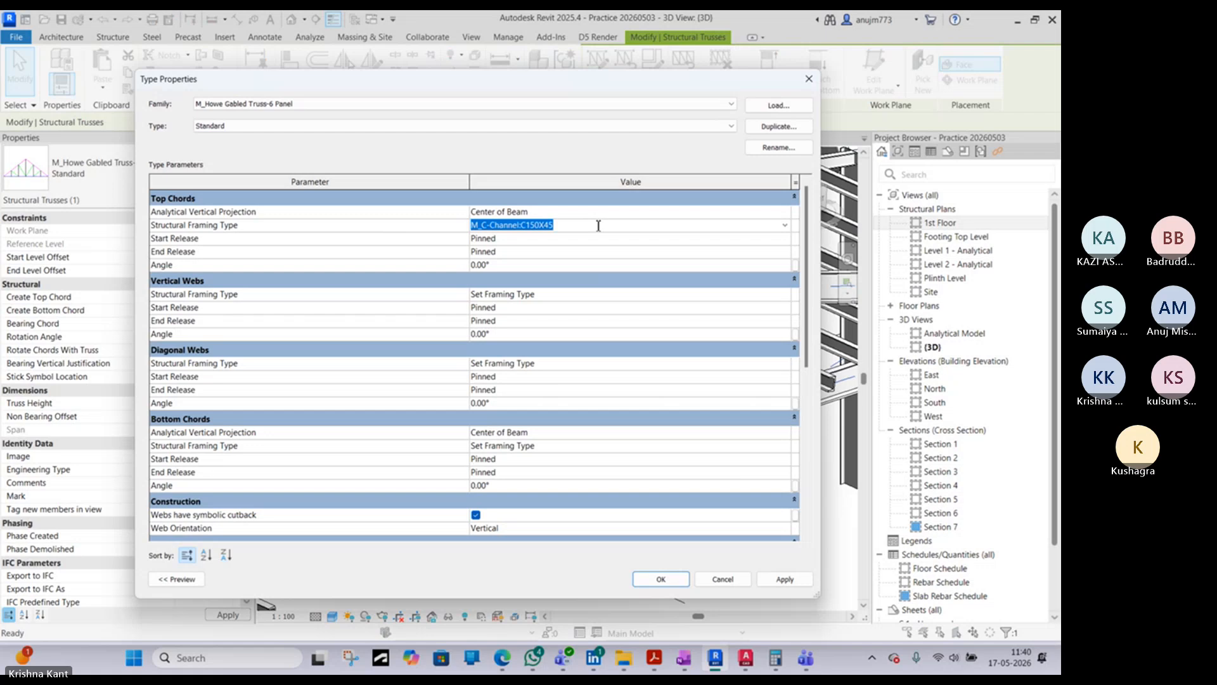
pyautogui.click(560, 284)
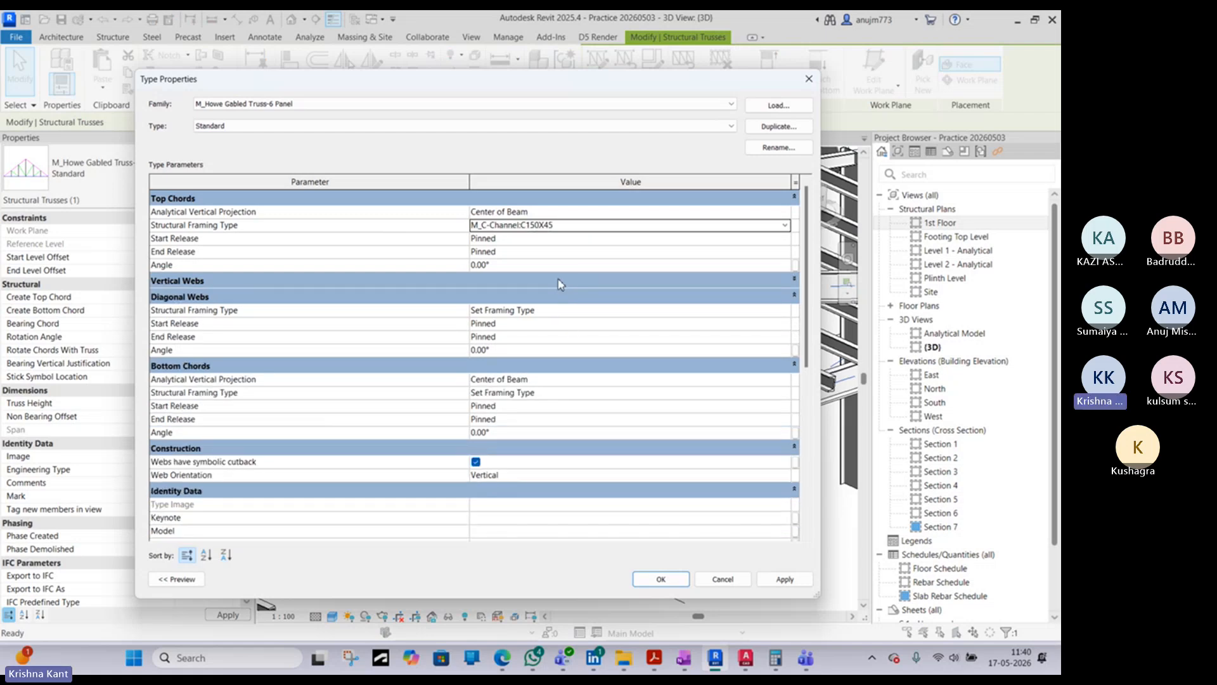
pyautogui.click(560, 283)
pyautogui.click(562, 293)
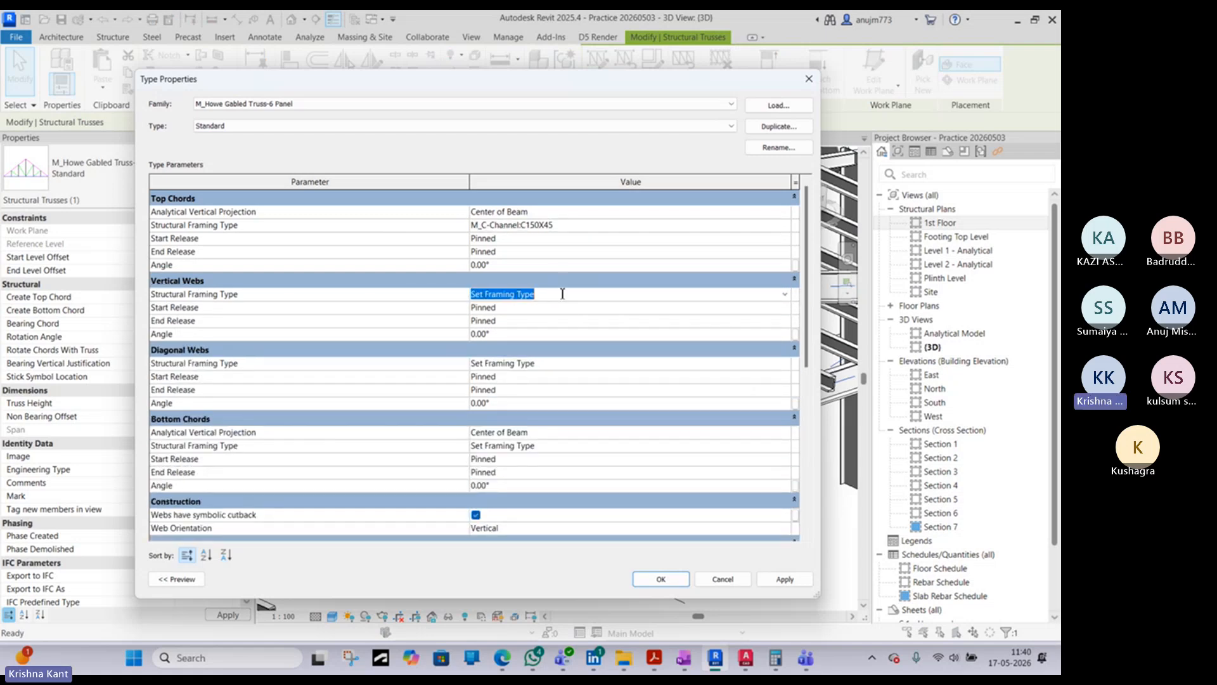
pyautogui.click(785, 295)
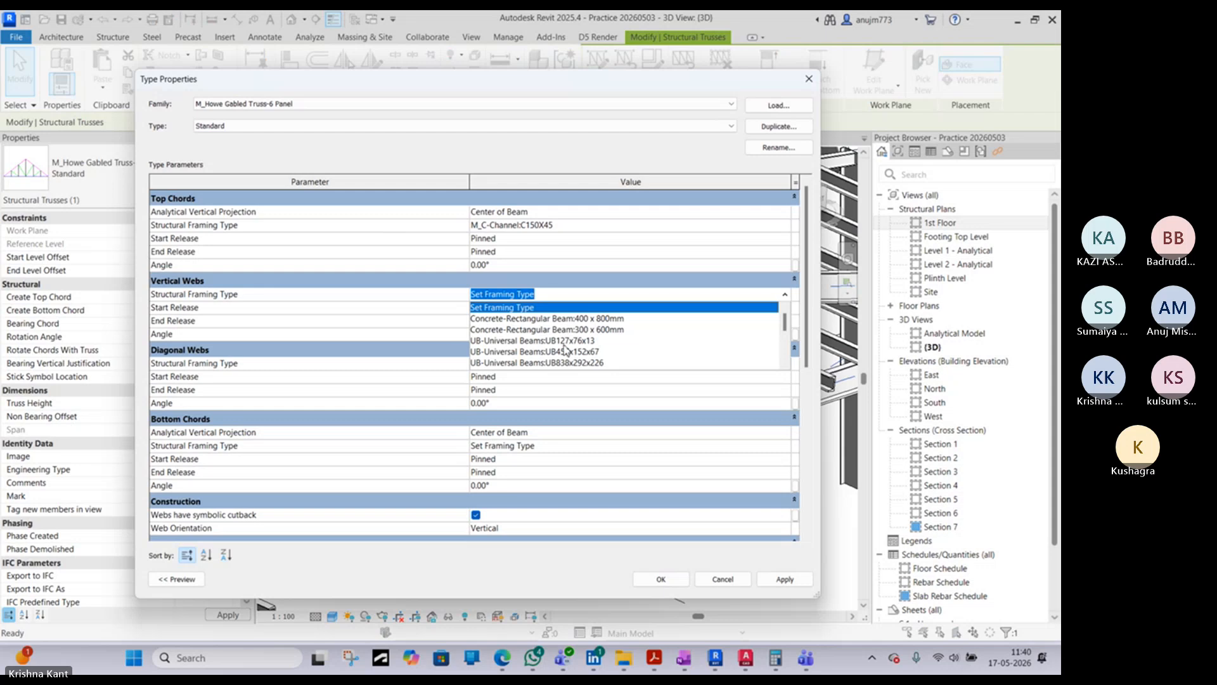
pyautogui.scroll(-1, 566, 350)
pyautogui.hotkey('ctrl', 'v')
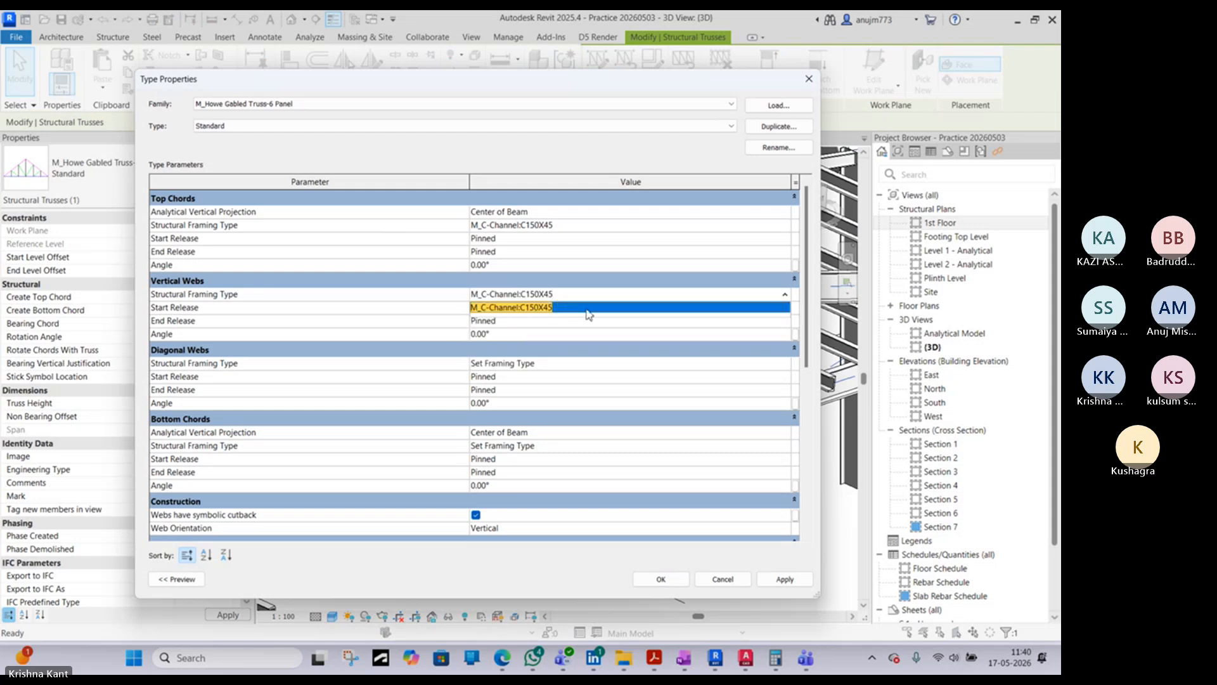
pyautogui.click(586, 310)
# - Set the structural framing type of the diagonal webs to M_C-Channel:C150X45
pyautogui.click(574, 364)
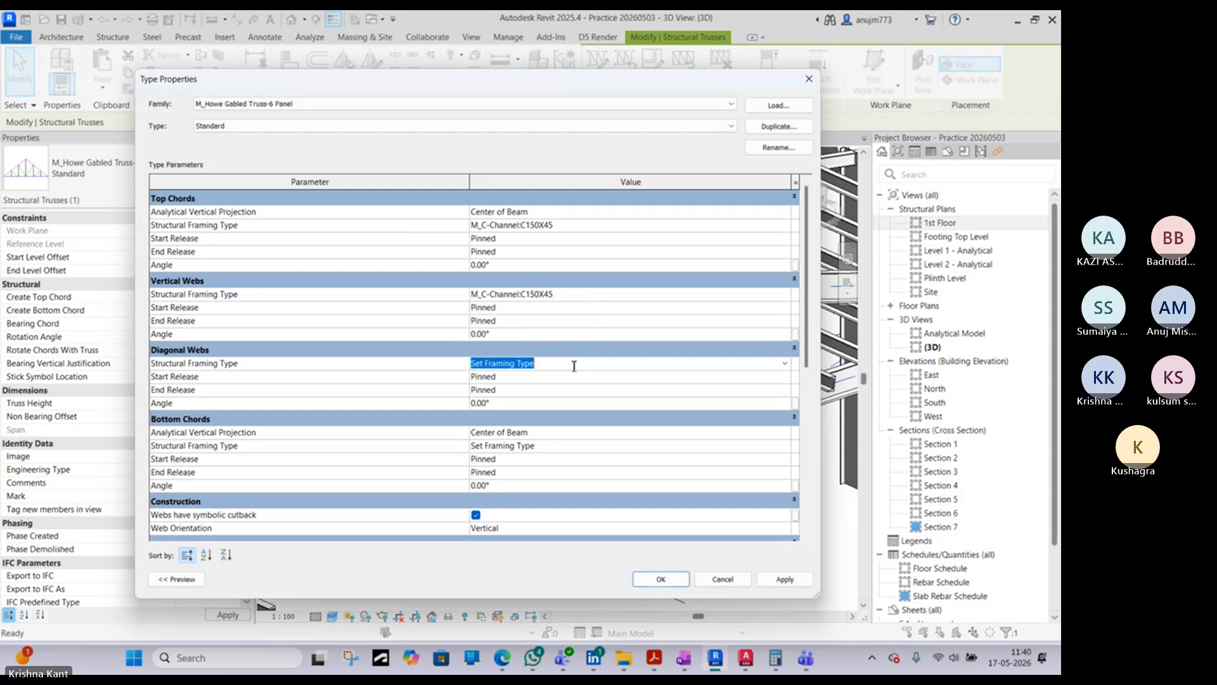
pyautogui.click(785, 363)
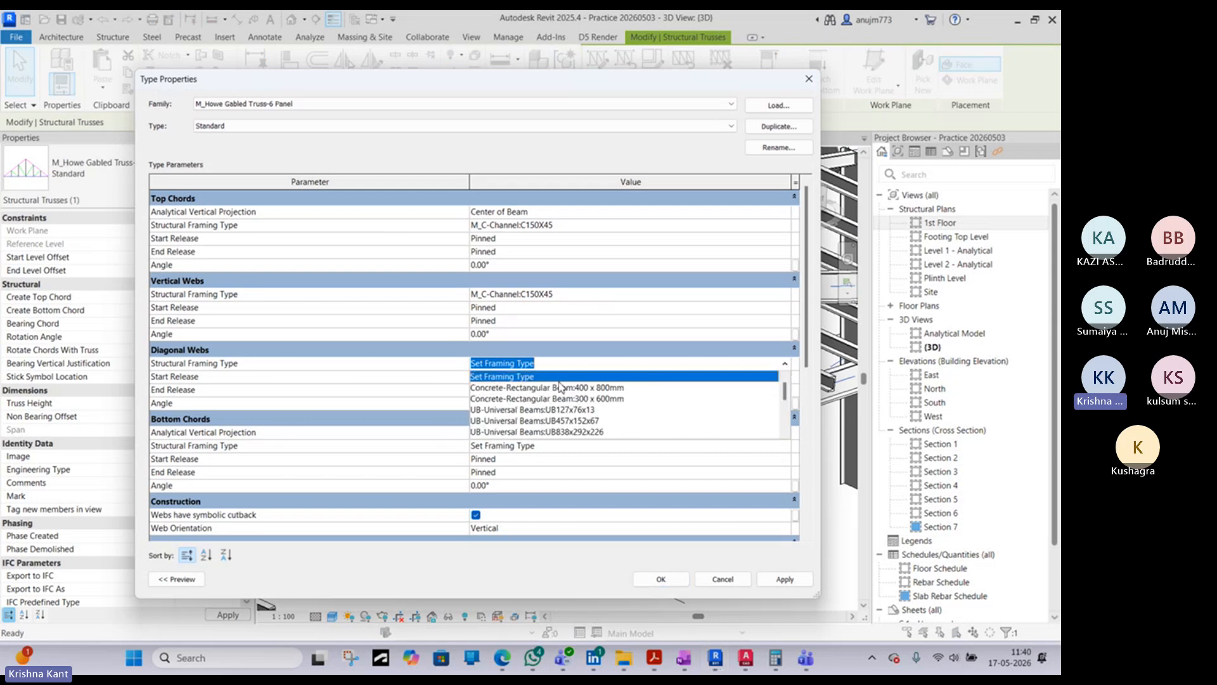
pyautogui.click(560, 368)
pyautogui.hotkey('ctrl', 'v')
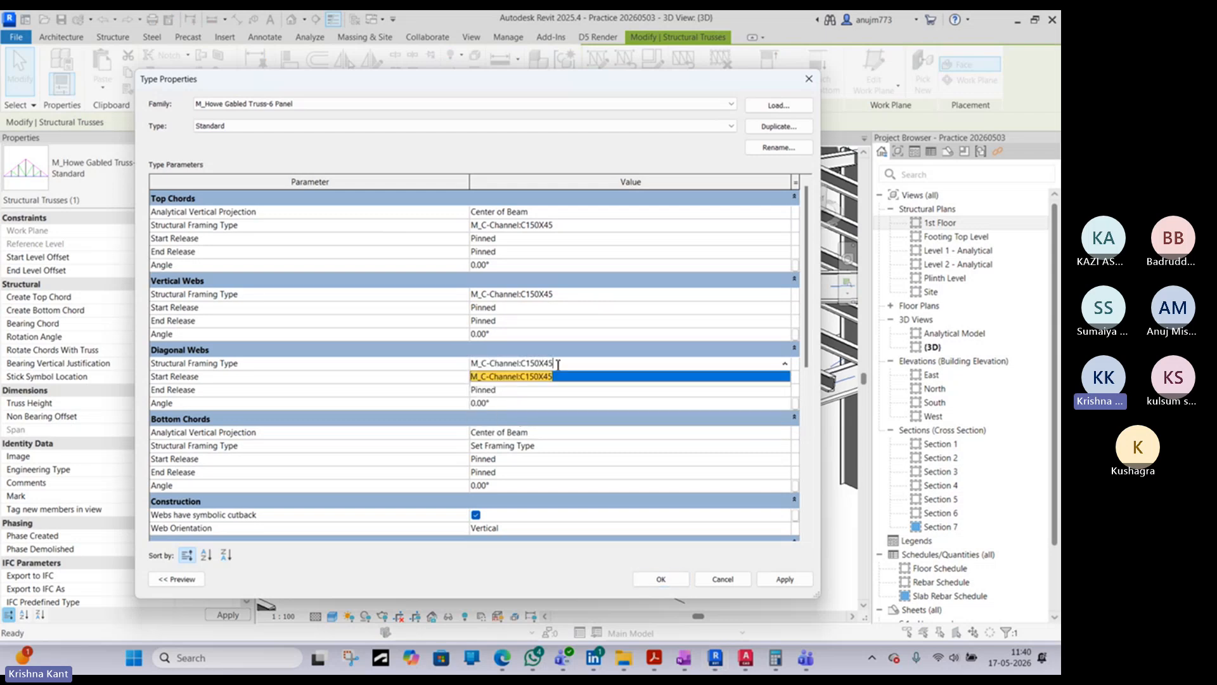
pyautogui.click(587, 377)
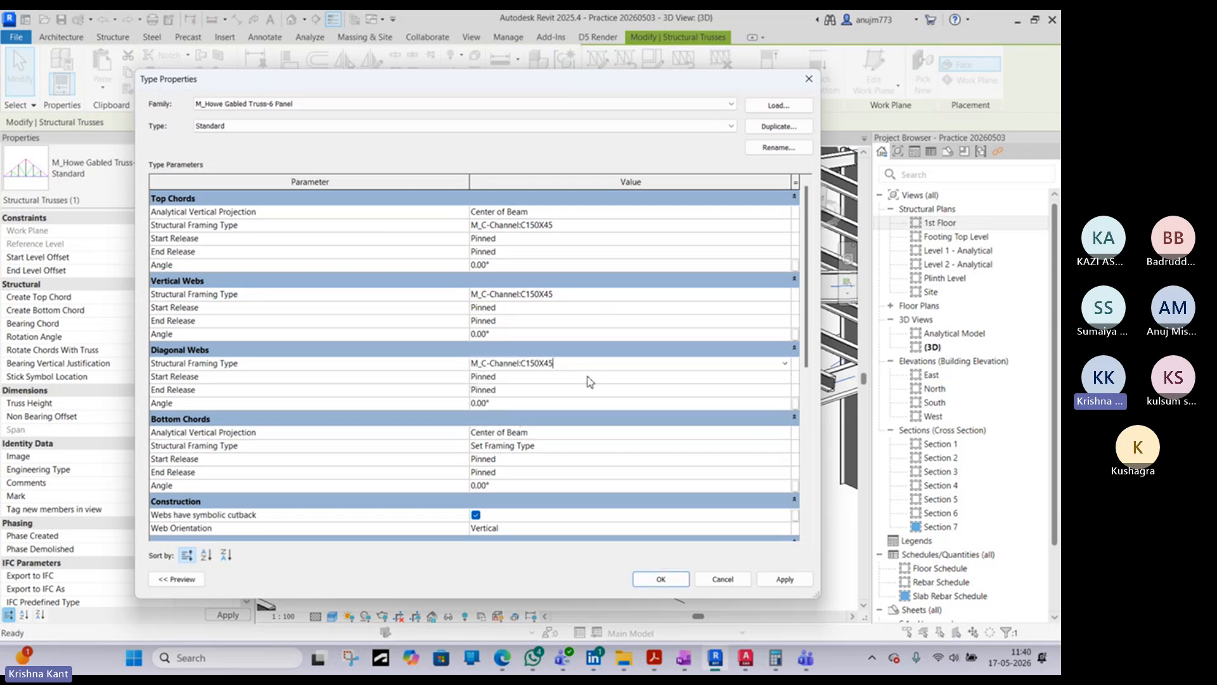
# - Set the bottom chords' structural framing type to M_C-Channel:C150X45 and accept the truss type changes
pyautogui.click(786, 434)
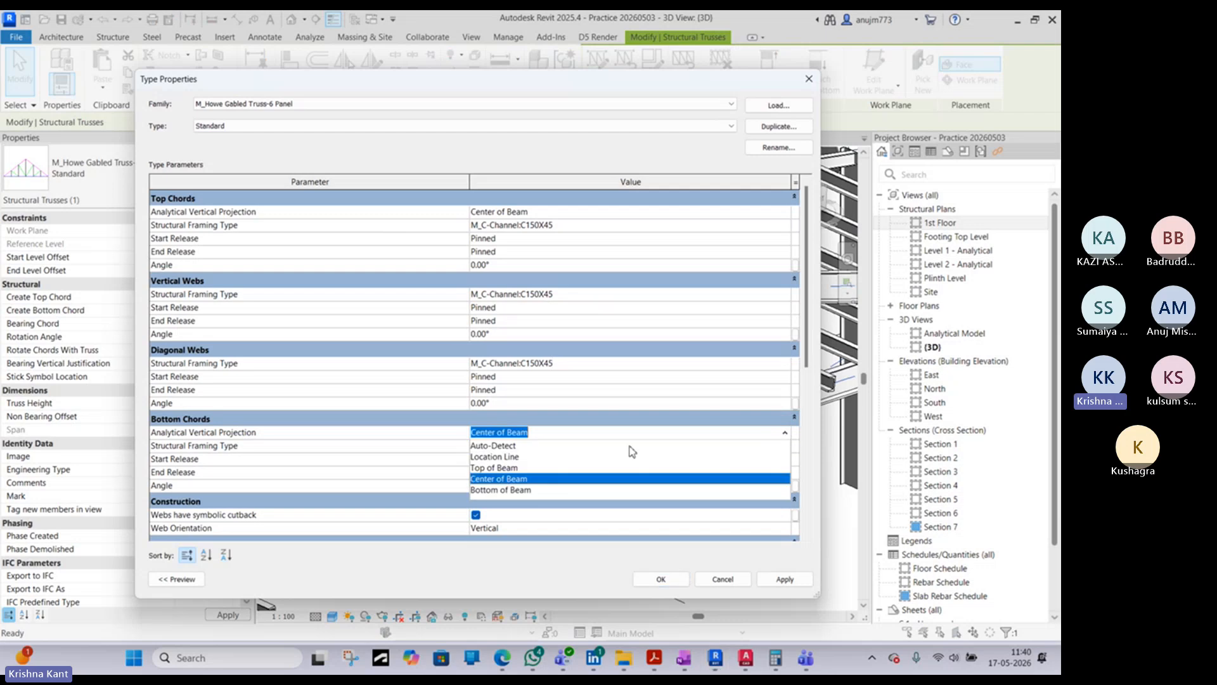
pyautogui.click(563, 432)
pyautogui.click(790, 447)
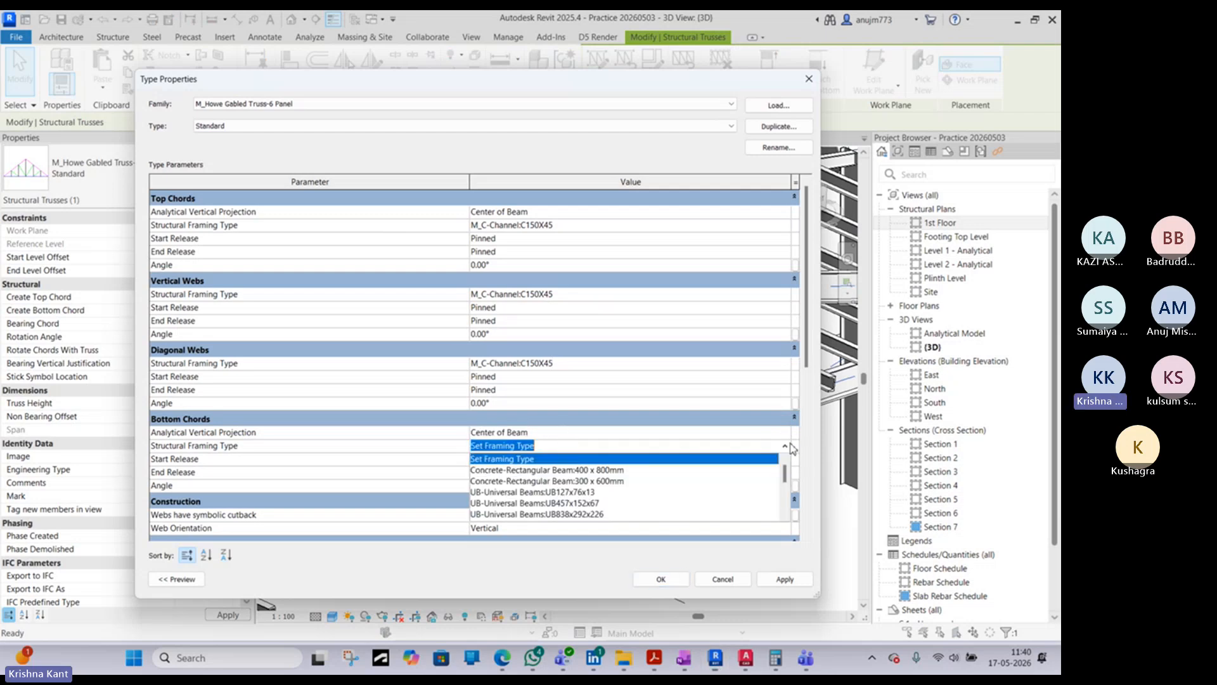
pyautogui.hotkey('ctrl', 'v')
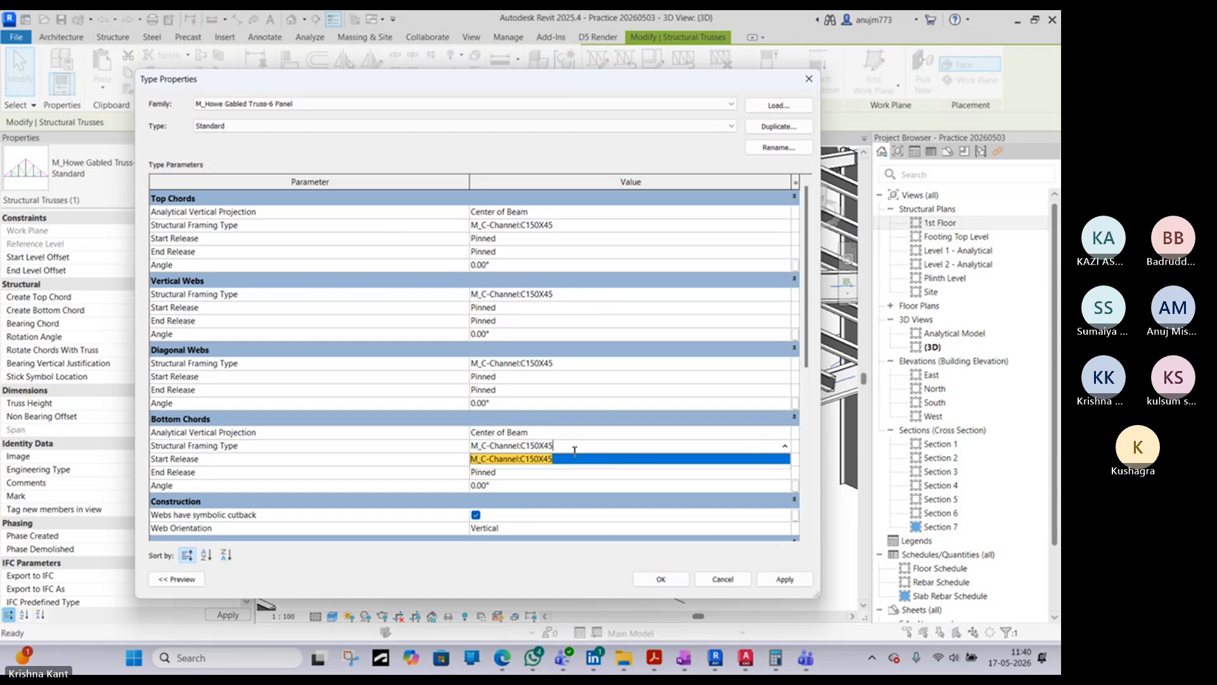
pyautogui.click(579, 459)
pyautogui.scroll(-2, 588, 497)
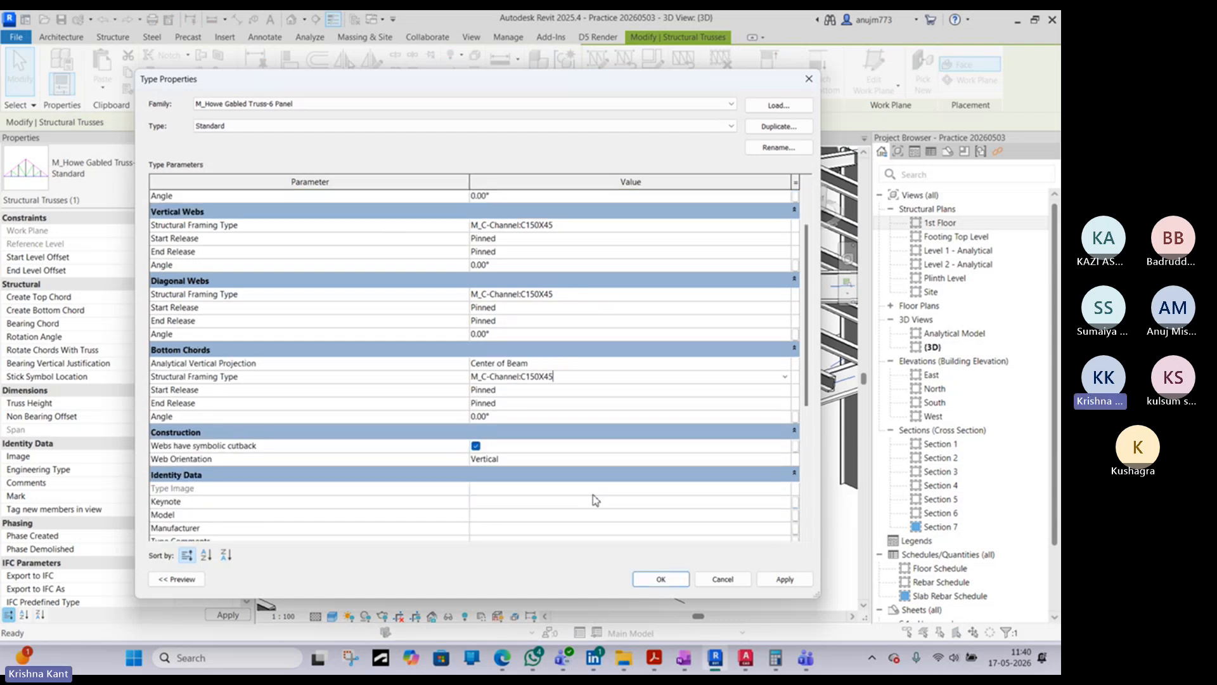
pyautogui.click(659, 579)
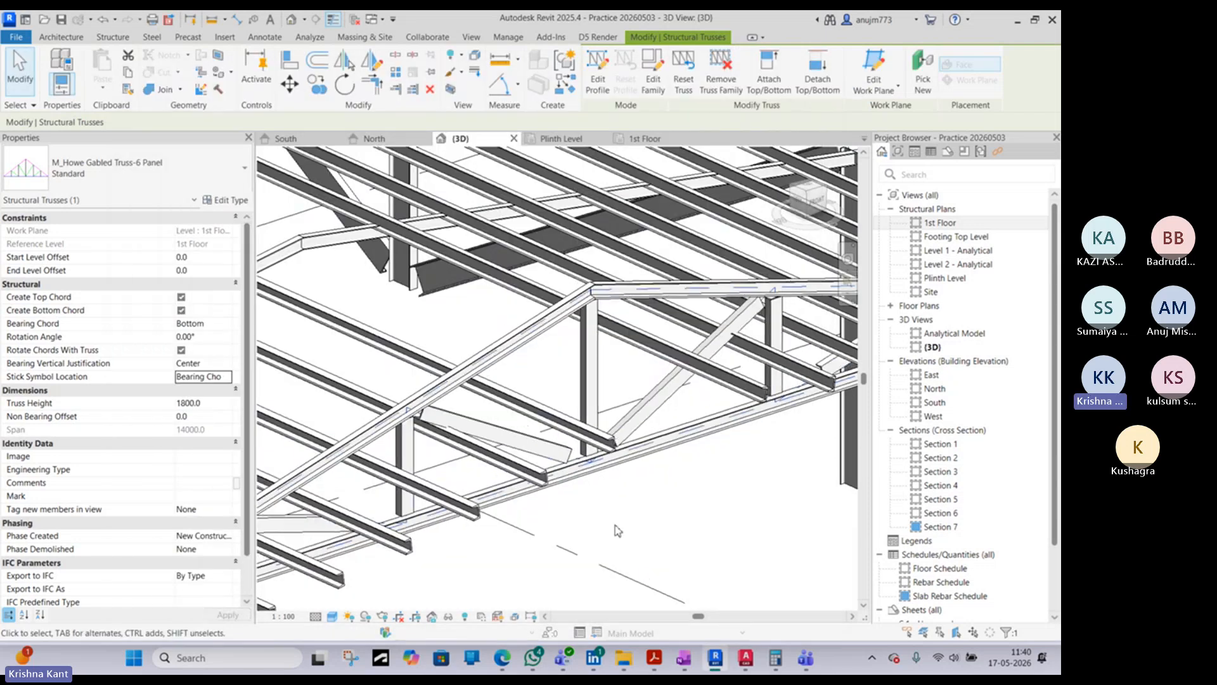
# - Set the Howe truss's height to 1000 mm, inspect it against the purlins and deselect it
pyautogui.scroll(-2, 598, 400)
pyautogui.keyDown('shift'); pyautogui.moveTo(565, 366); pyautogui.dragTo(521, 324, button='middle'); pyautogui.keyUp('shift')
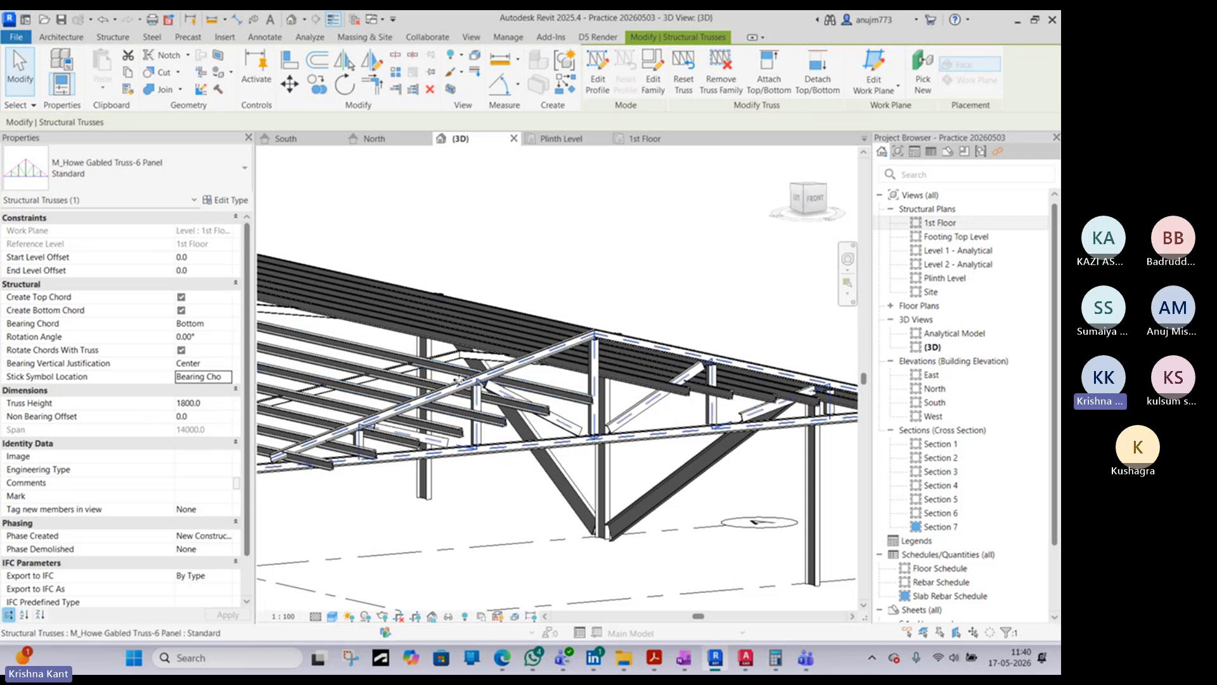
pyautogui.click(216, 402)
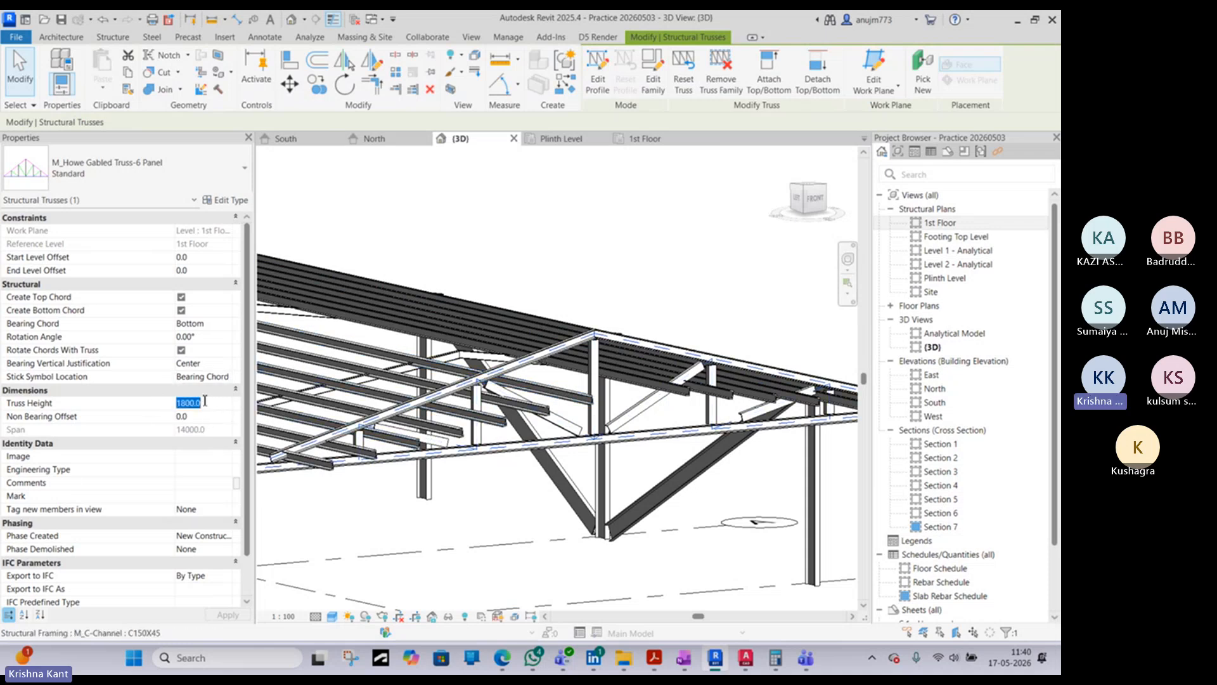
pyautogui.write('1000')
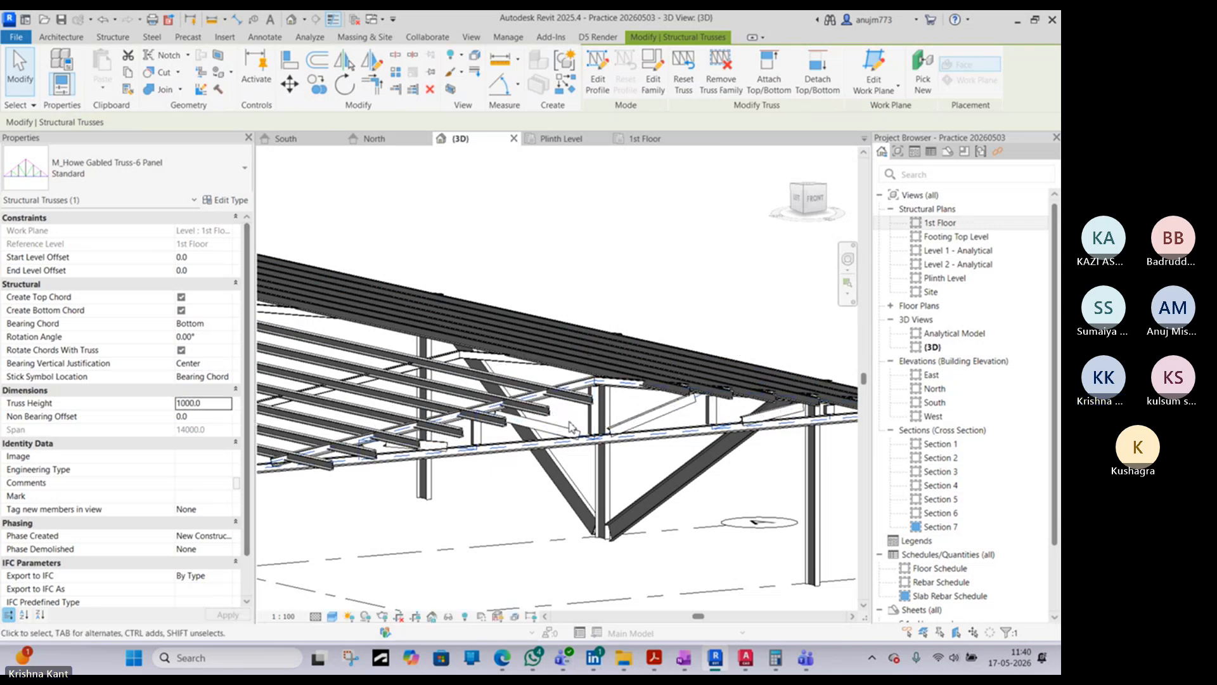
pyautogui.keyDown('shift'); pyautogui.moveTo(587, 493); pyautogui.dragTo(459, 352, button='middle'); pyautogui.keyUp('shift')
pyautogui.click(533, 332)
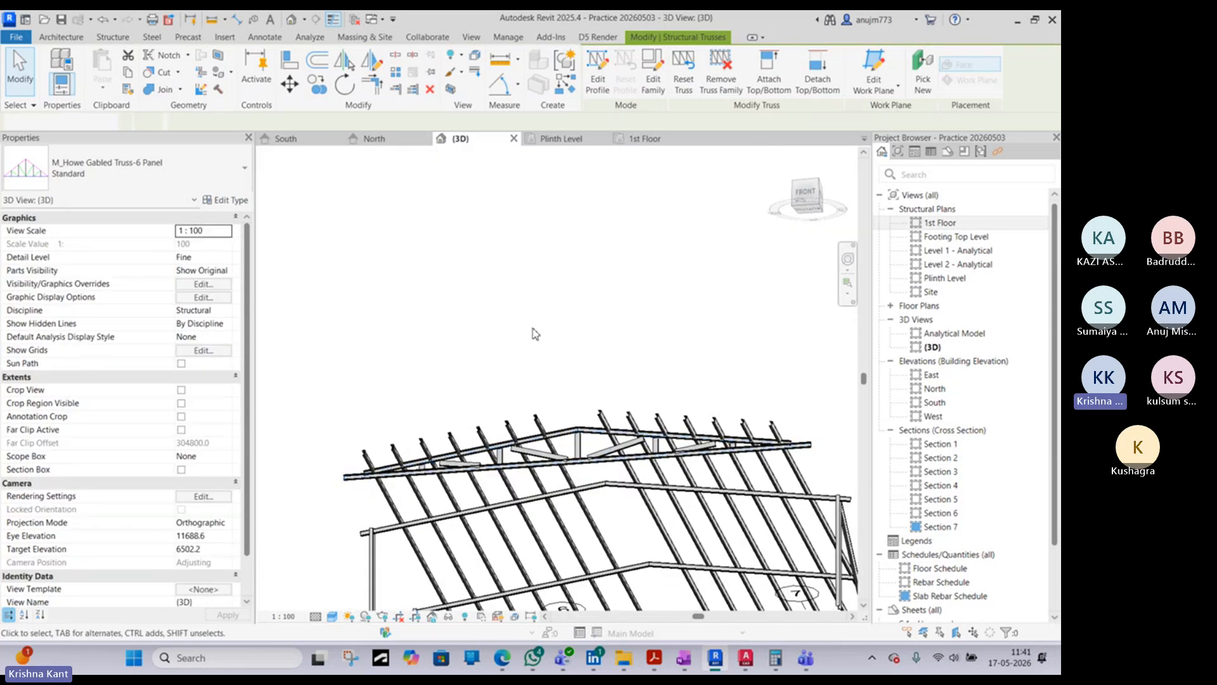
# - Select the Howe truss and examine its chords and webs against the purlins up close and from the front
pyautogui.scroll(3, 566, 465)
pyautogui.scroll(2, 567, 465)
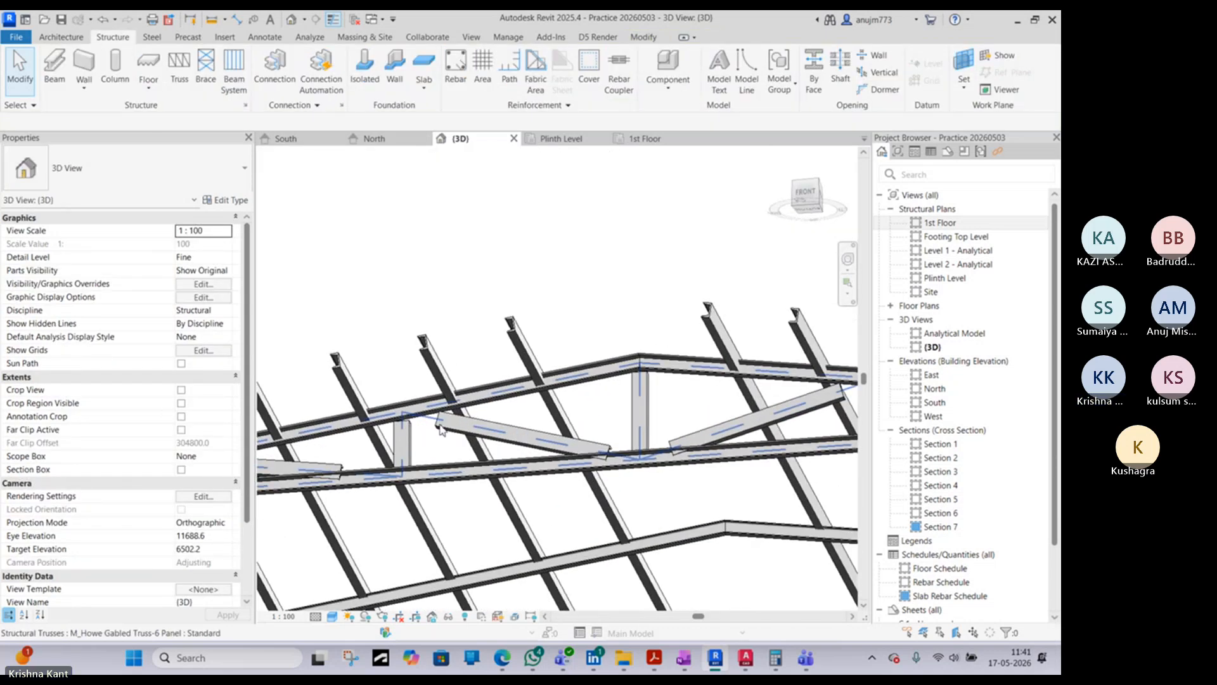
pyautogui.click(566, 459)
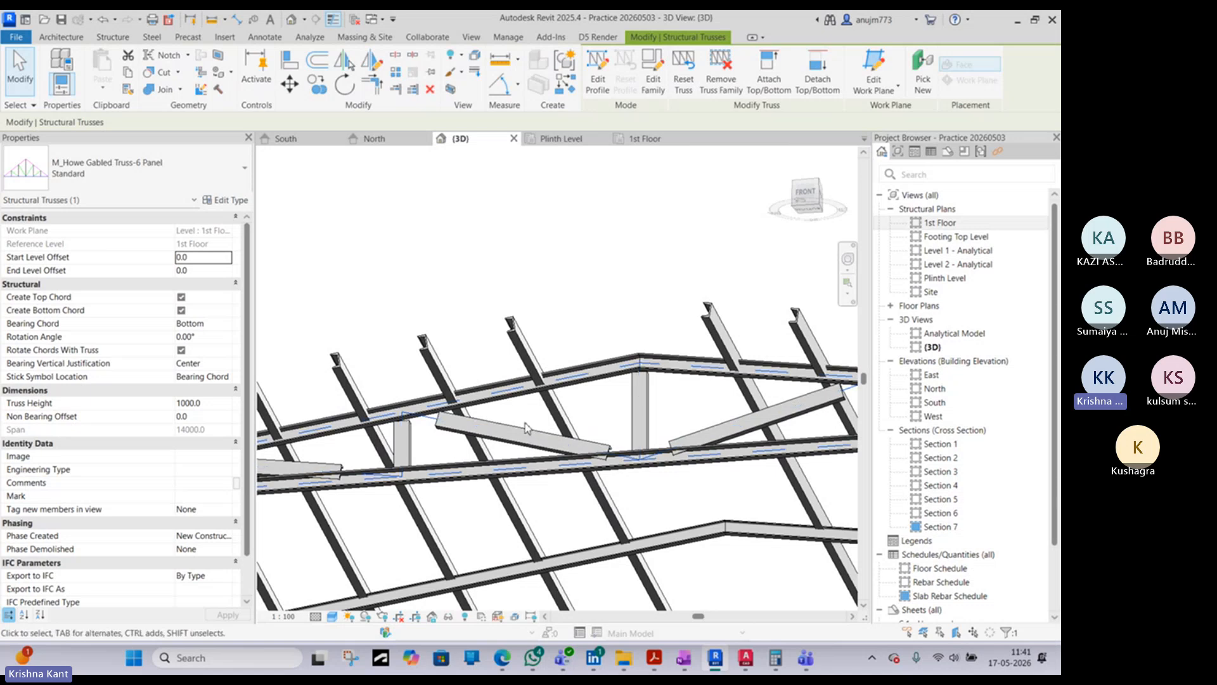
pyautogui.keyDown('shift'); pyautogui.moveTo(625, 452); pyautogui.dragTo(496, 474, button='middle'); pyautogui.keyUp('shift')
pyautogui.scroll(-3, 495, 473)
pyautogui.keyDown('shift'); pyautogui.moveTo(684, 460); pyautogui.dragTo(603, 498, button='middle'); pyautogui.keyUp('shift')
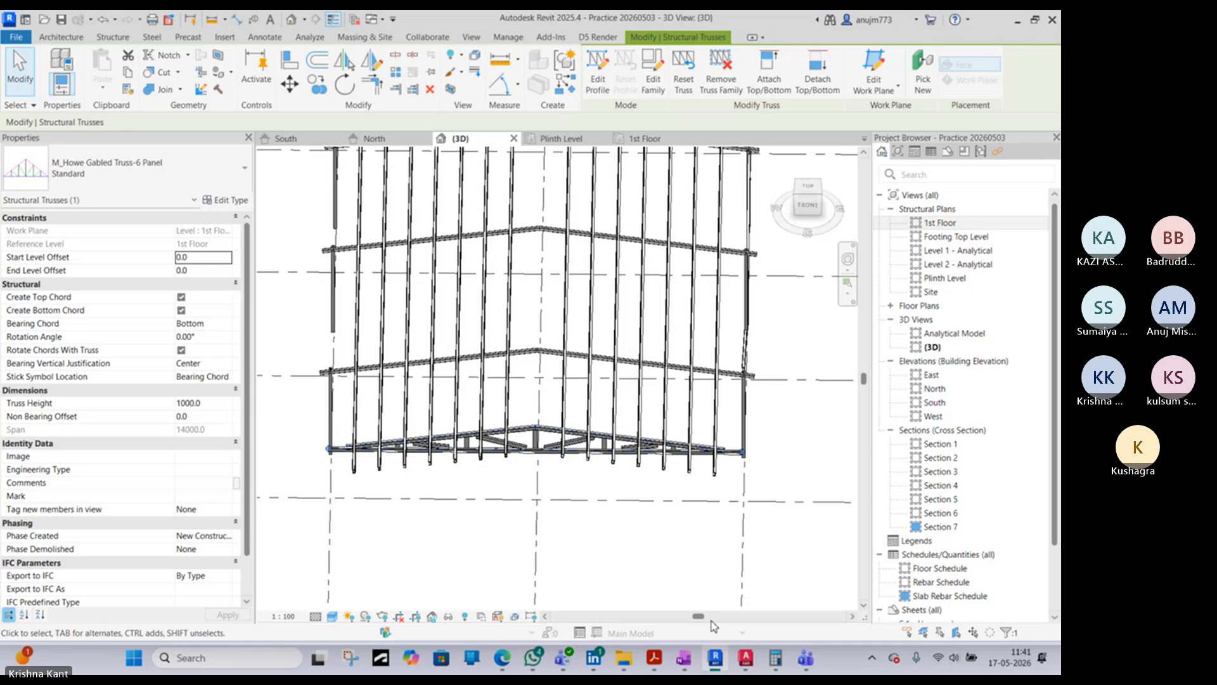
# - Switch to AutoCAD, look over the warehouse footing, roof framing and cross section drawings, and return to Revit
pyautogui.click(746, 660)
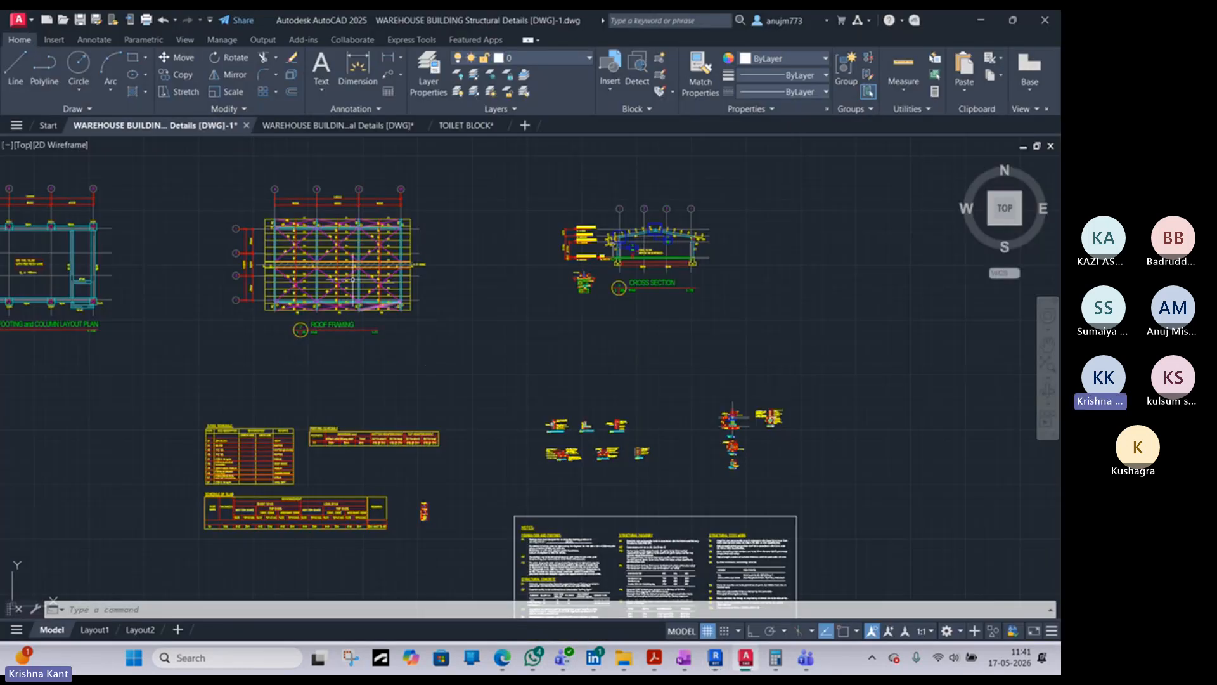
pyautogui.moveTo(419, 387)
pyautogui.mouseDown(button='middle')
pyautogui.moveTo(405, 387)
pyautogui.moveTo(576, 401)
pyautogui.moveTo(620, 463)
pyautogui.mouseUp(button='middle')
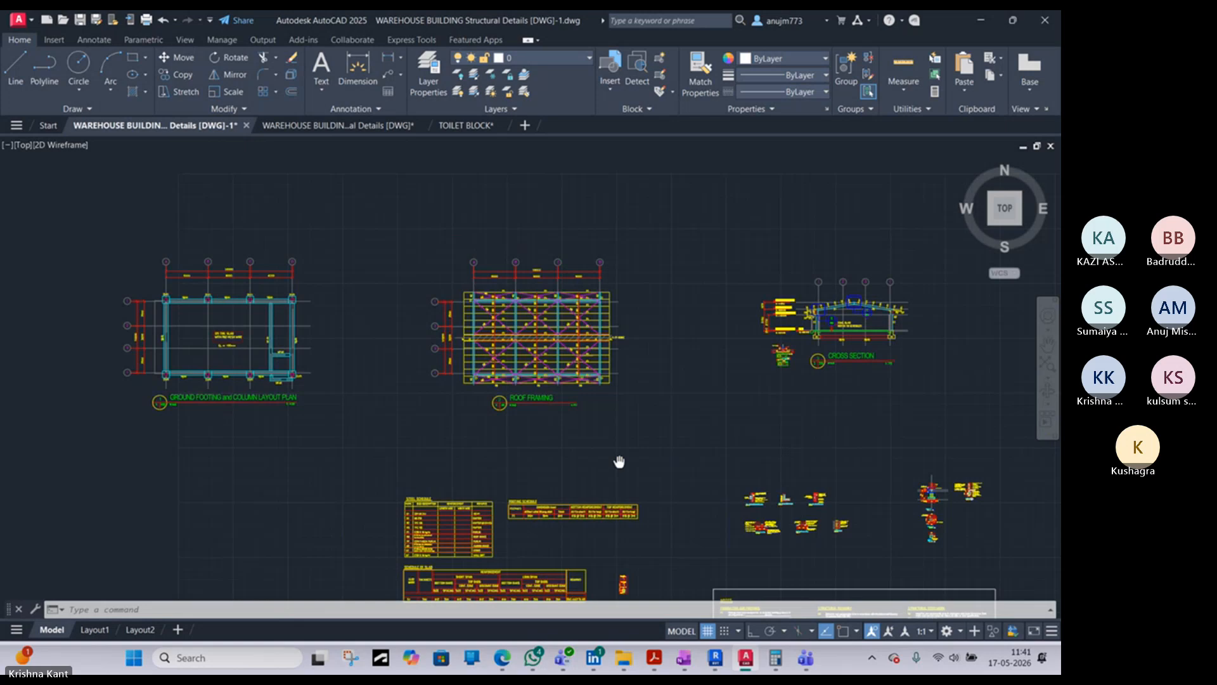
pyautogui.click(993, 24)
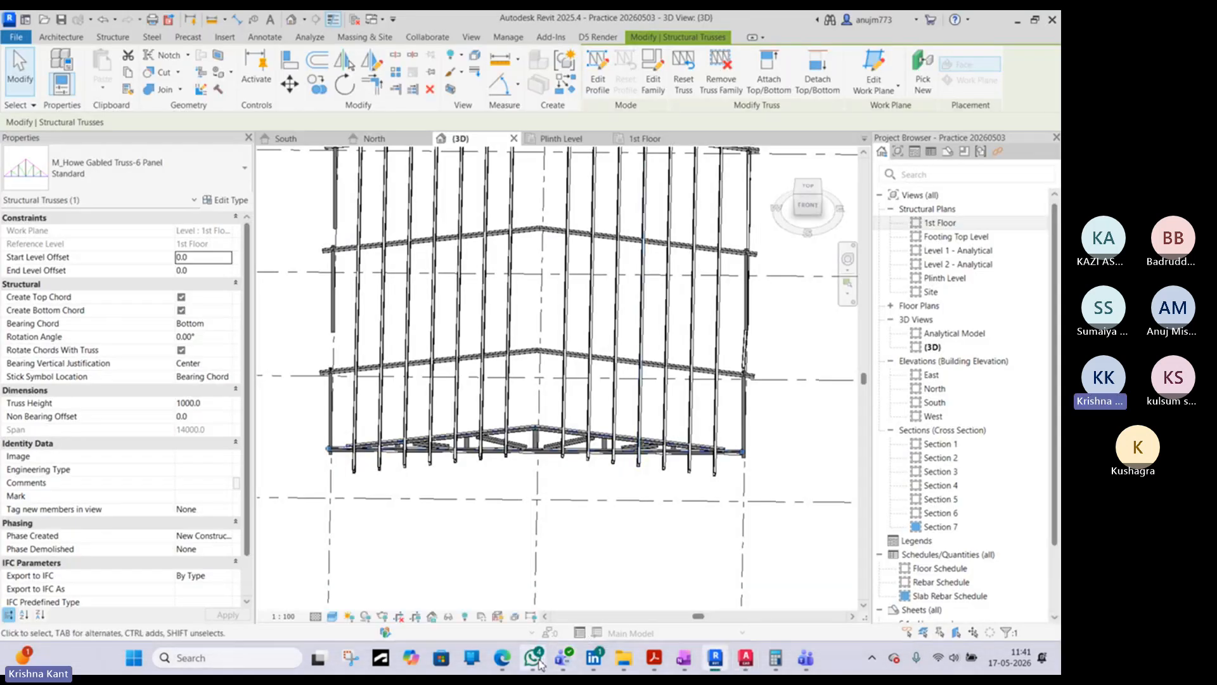
# - Switch to the browser, examine the X Bracing article and the image results for bracing in warehouse building, and return to Revit
pyautogui.click(502, 657)
pyautogui.scroll(2, 526, 288)
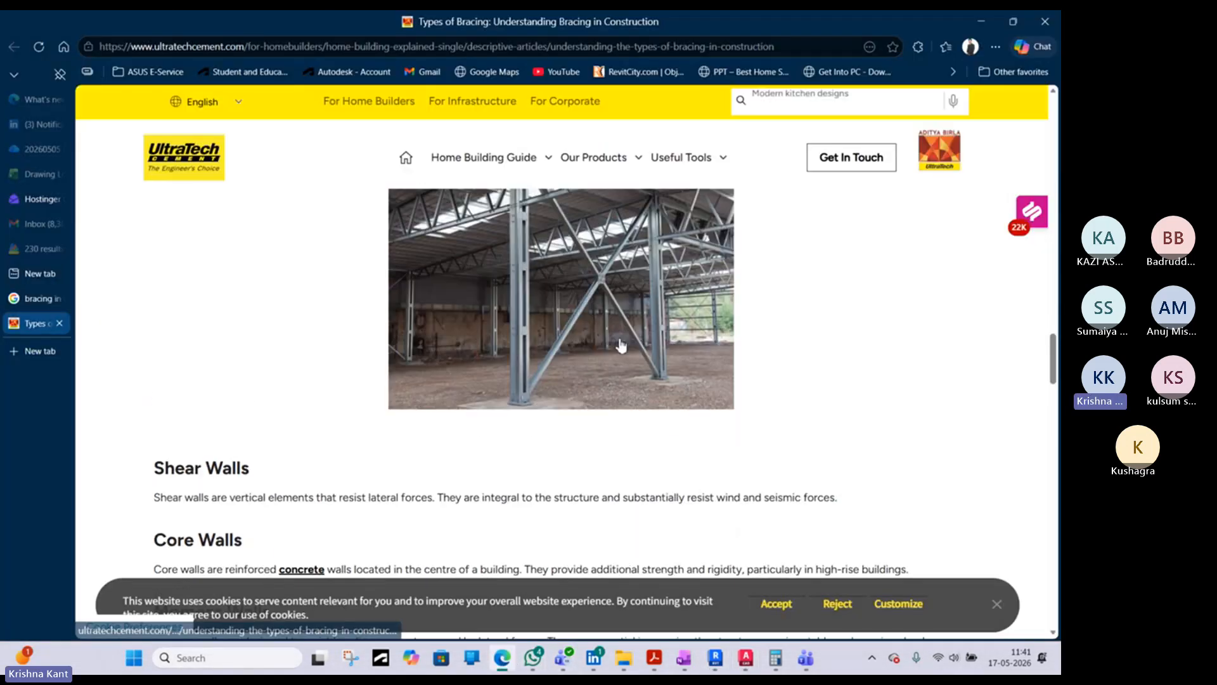
pyautogui.scroll(3, 526, 288)
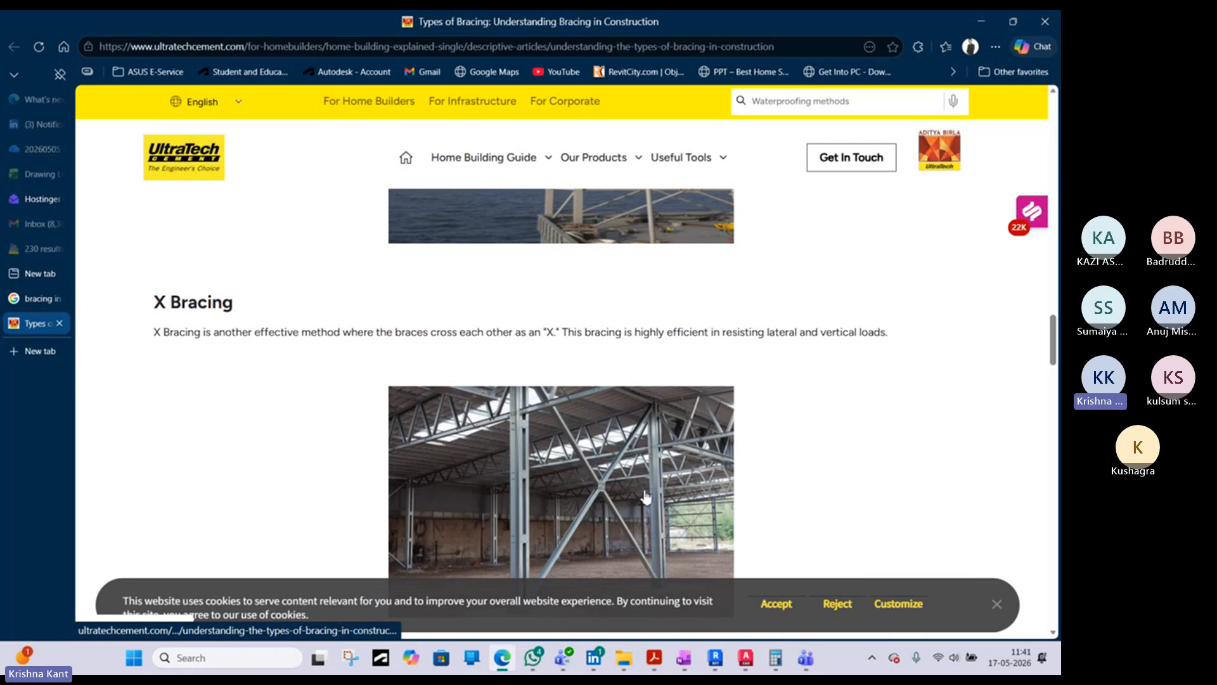
pyautogui.click(35, 298)
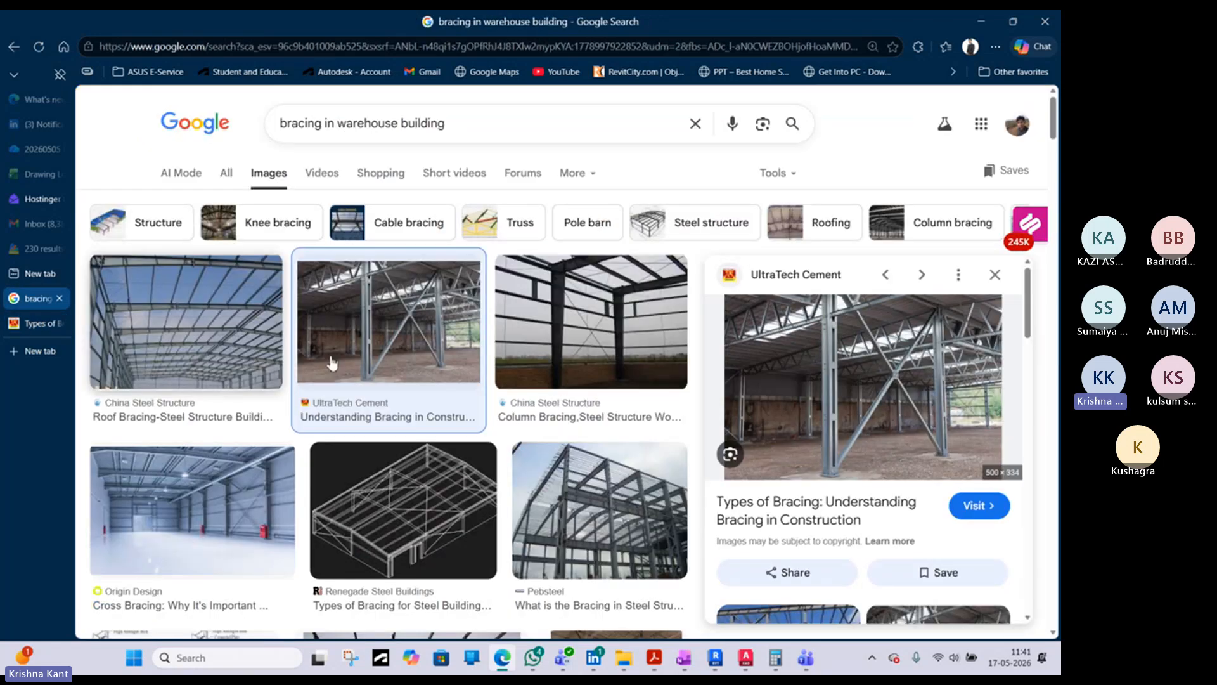
pyautogui.scroll(-1, 437, 531)
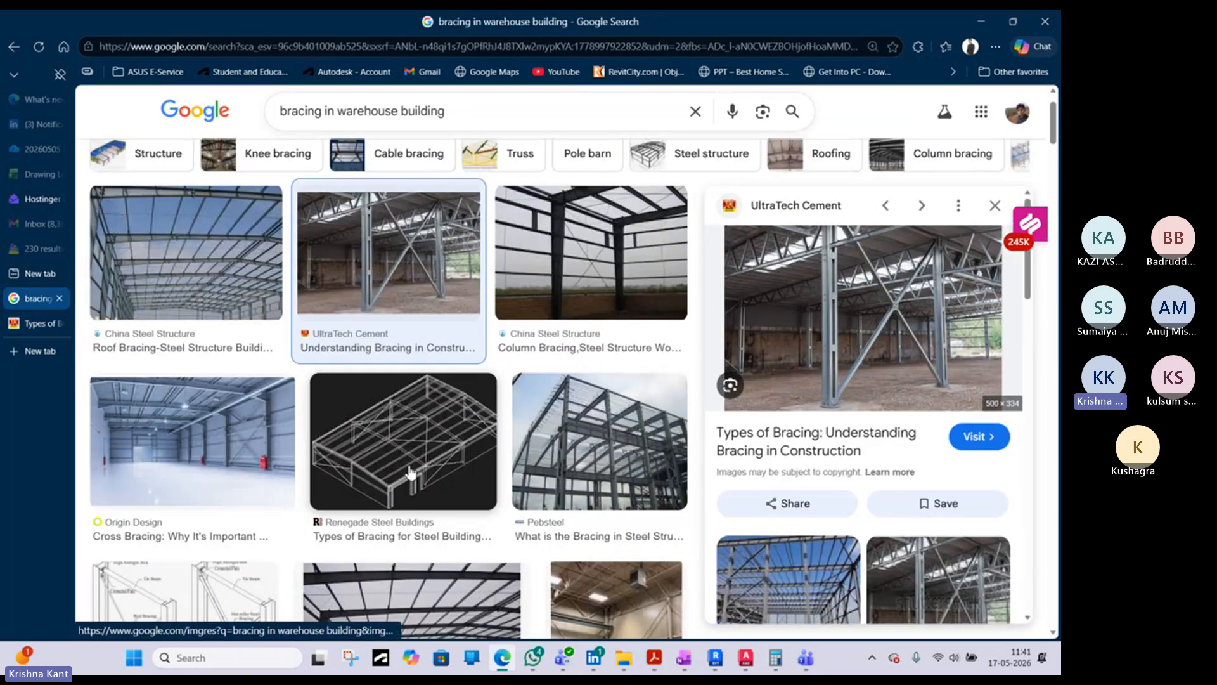
pyautogui.scroll(-2, 481, 444)
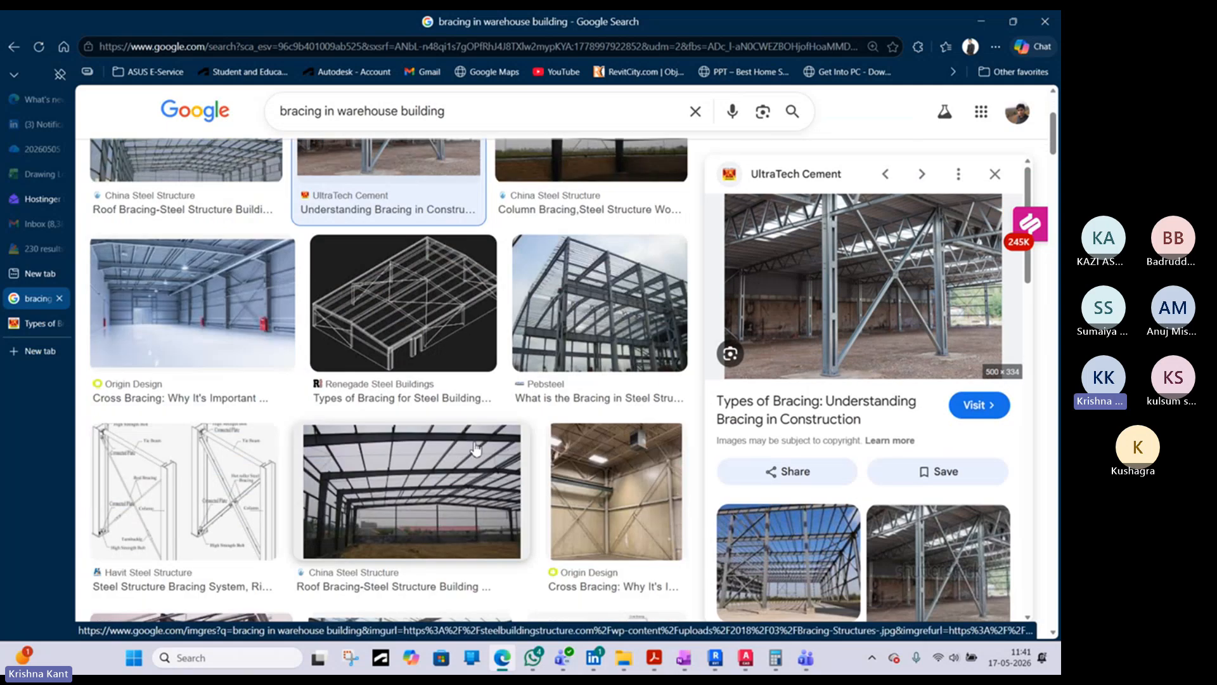
pyautogui.scroll(-2, 790, 456)
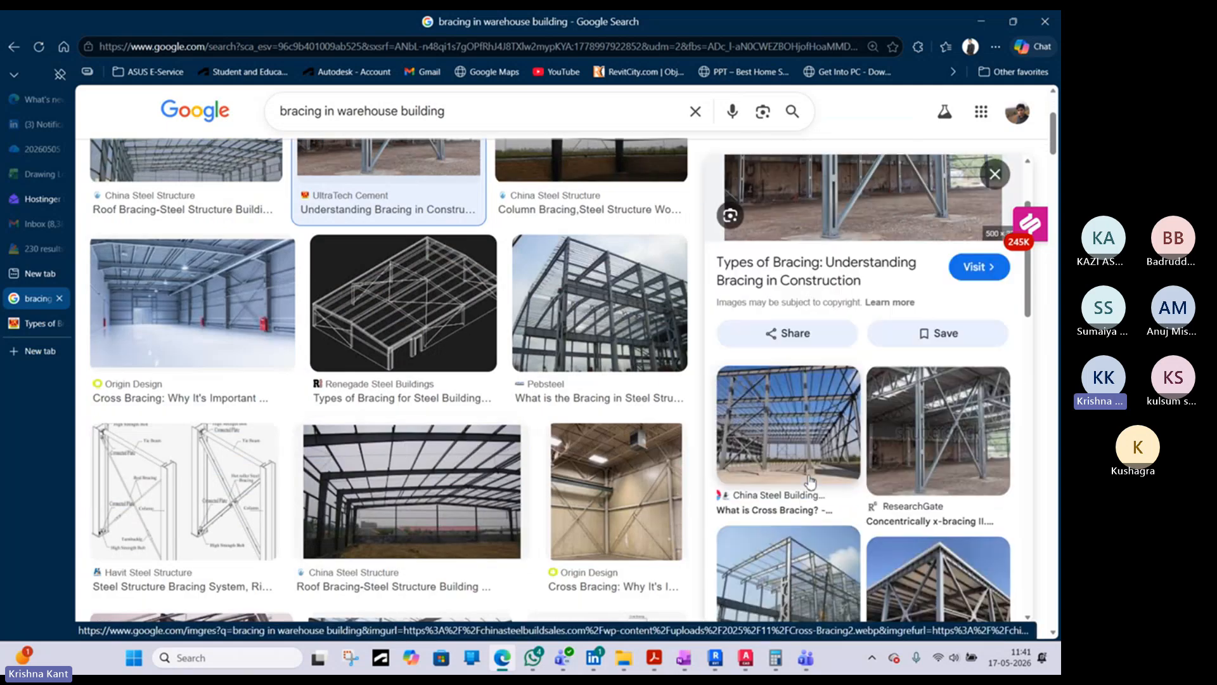
pyautogui.click(980, 21)
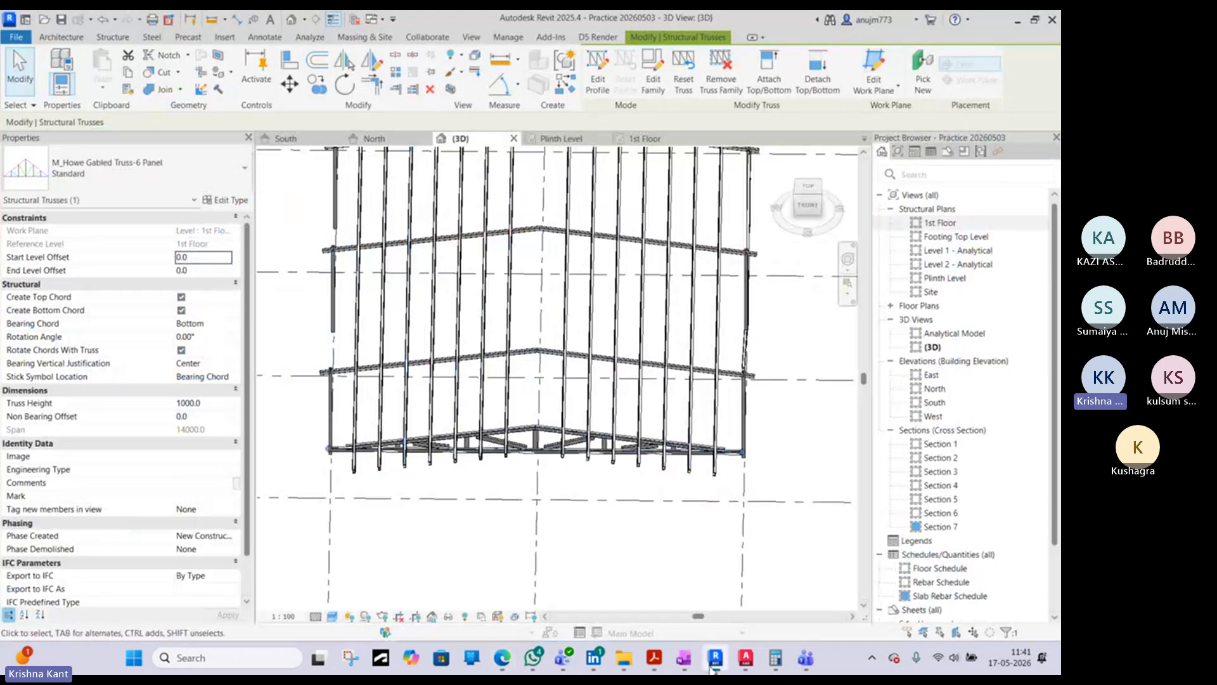
# - Switch to AutoCAD to view the full extent of the warehouse structural details, and return to Revit
pyautogui.click(746, 657)
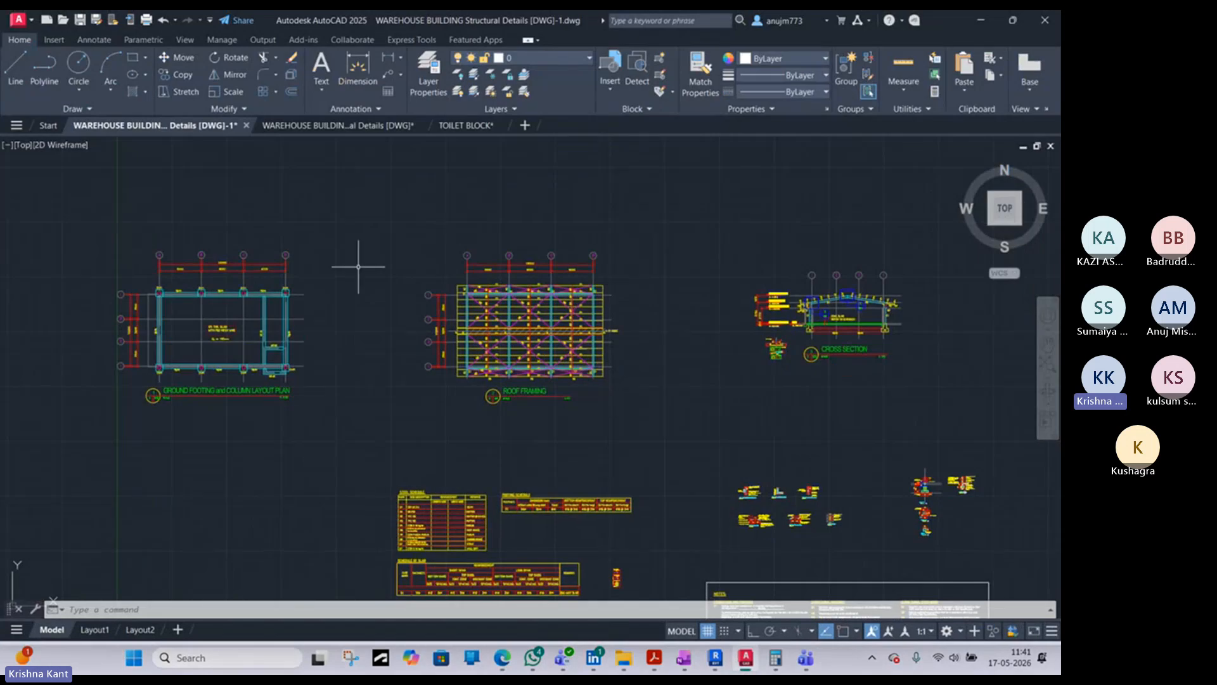
pyautogui.scroll(-3, 561, 377)
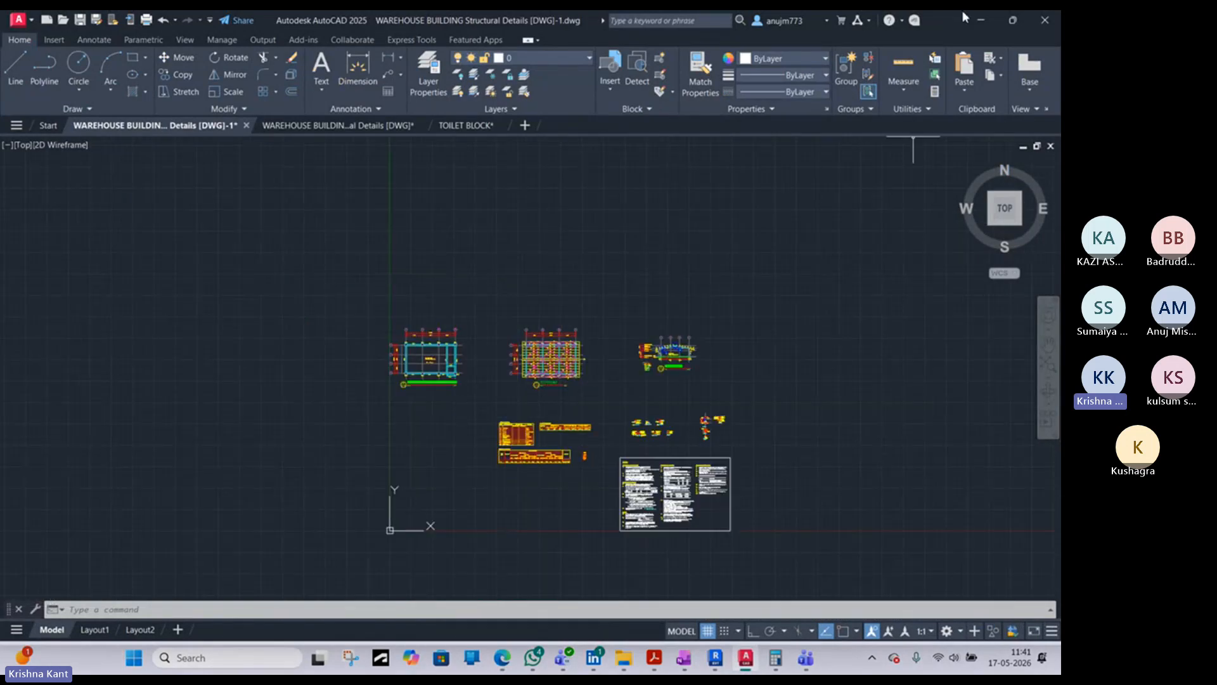
pyautogui.click(981, 22)
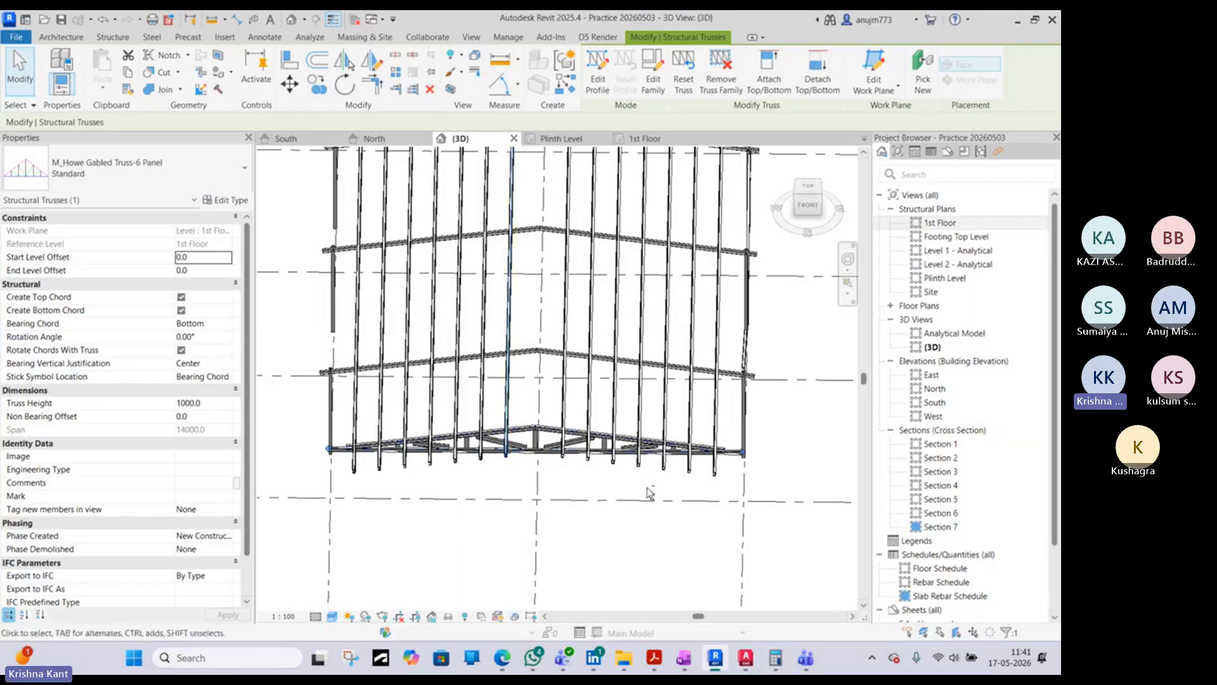
# - Inspect the whole roof structure beside the concrete frame in the 3D view and deselect the truss
pyautogui.keyDown('shift'); pyautogui.moveTo(647, 493); pyautogui.dragTo(513, 444, button='middle'); pyautogui.keyUp('shift')
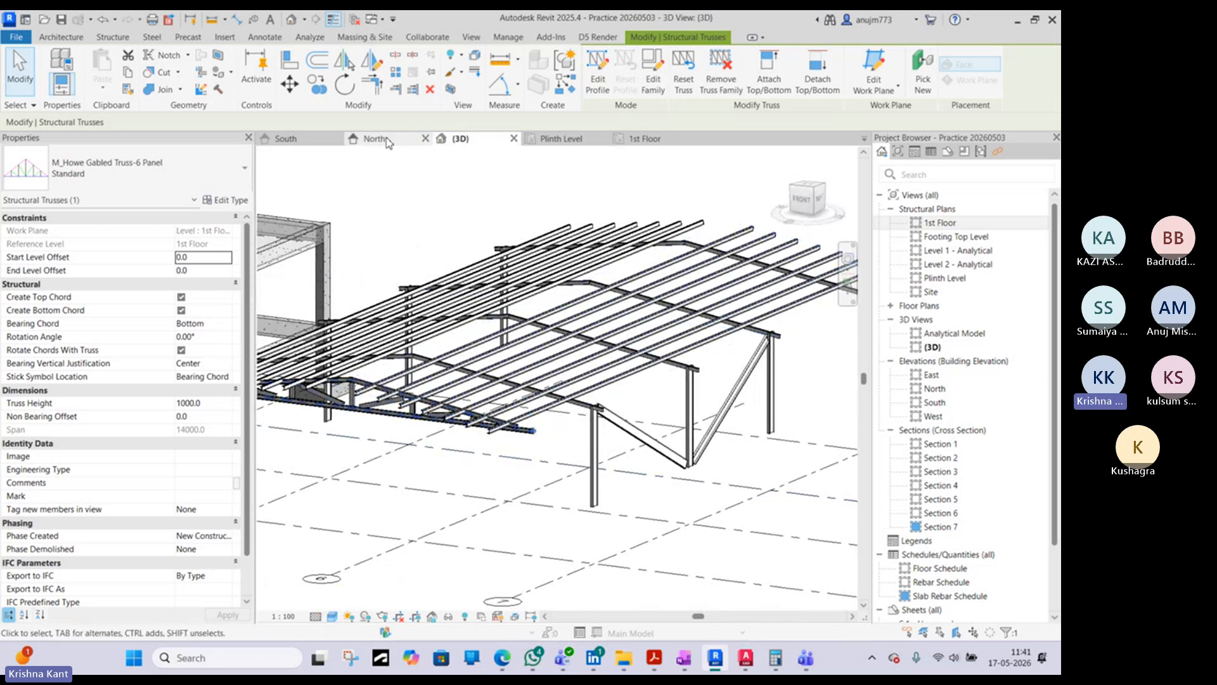
pyautogui.scroll(-2, 535, 303)
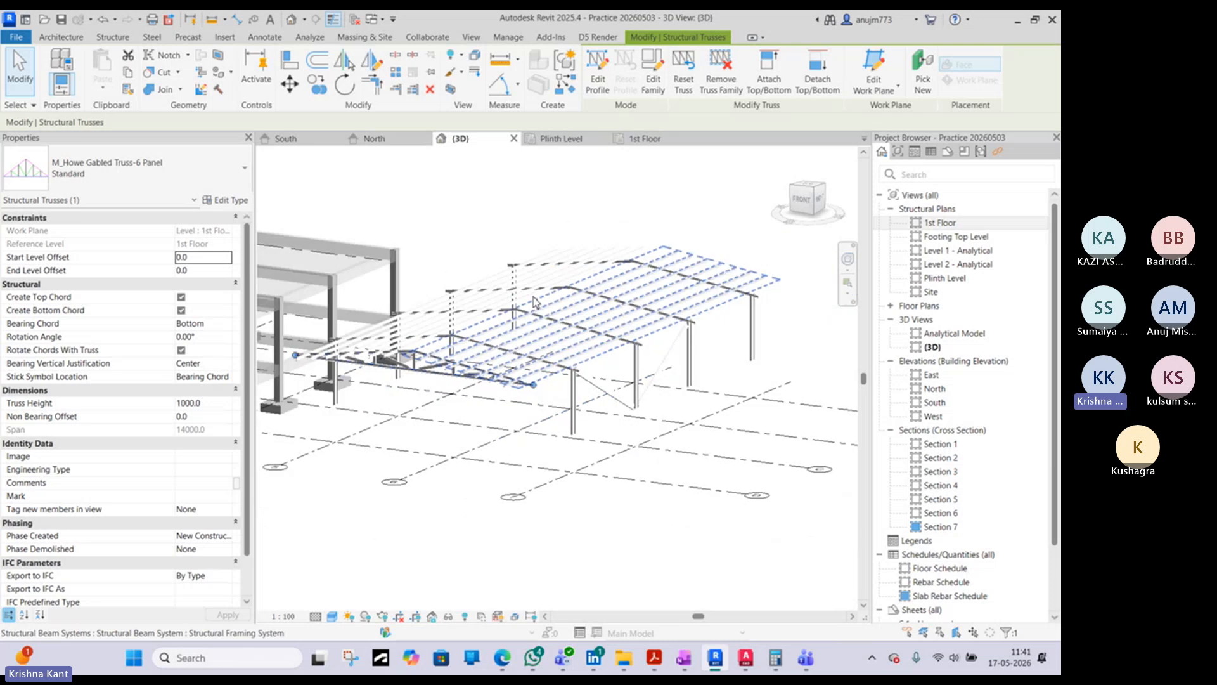
pyautogui.moveTo(454, 246); pyautogui.dragTo(551, 264, button='middle')
pyautogui.click(551, 264)
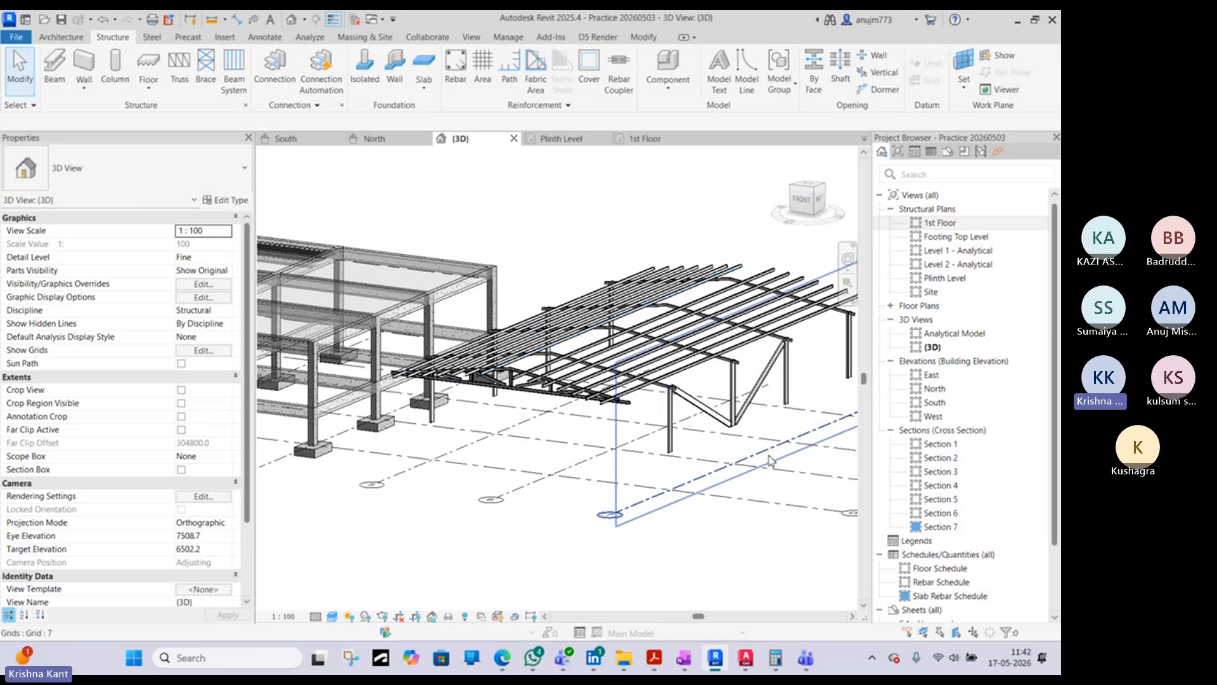
# - Open sheet S.1 - Unnamed to review the Section 7 view and the slab rebar schedule placed on it
pyautogui.scroll(-2, 915, 561)
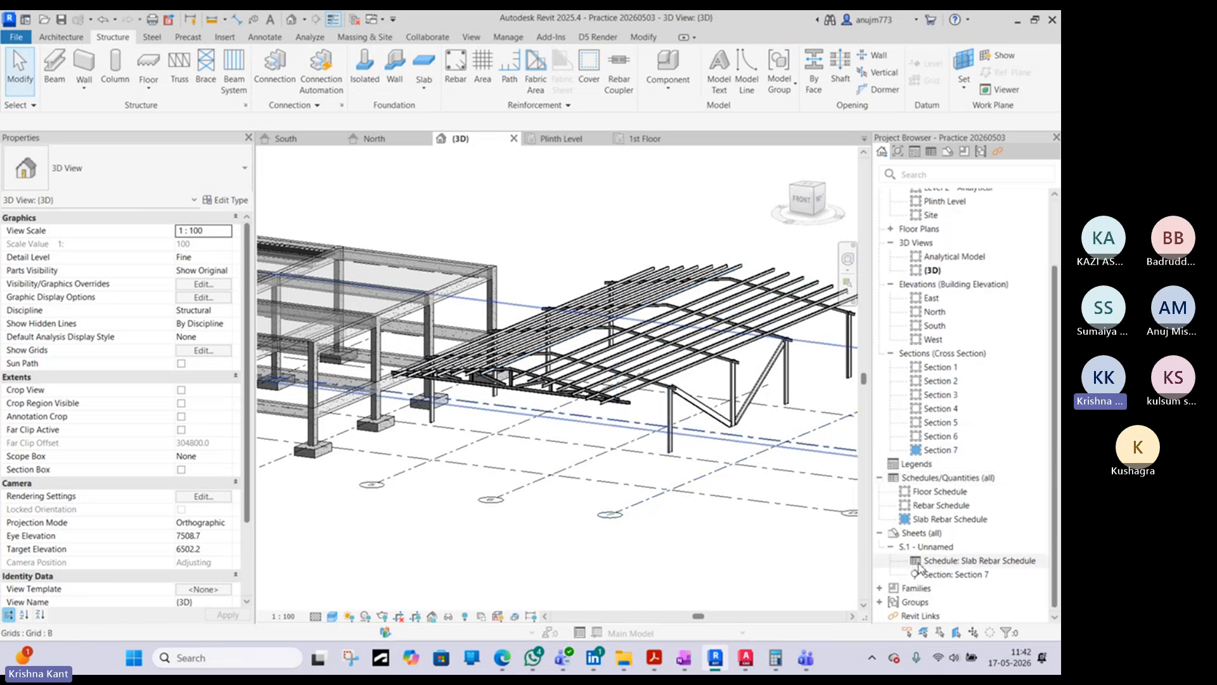
pyautogui.doubleClick(919, 547)
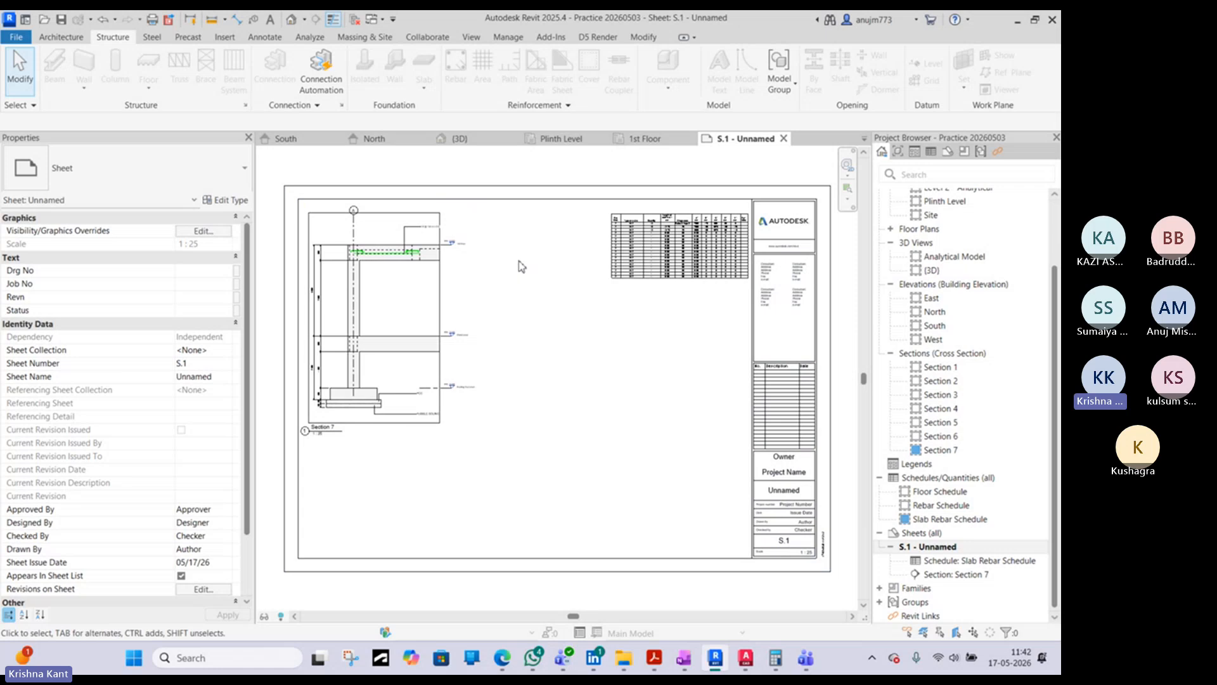
pyautogui.moveTo(746, 658)
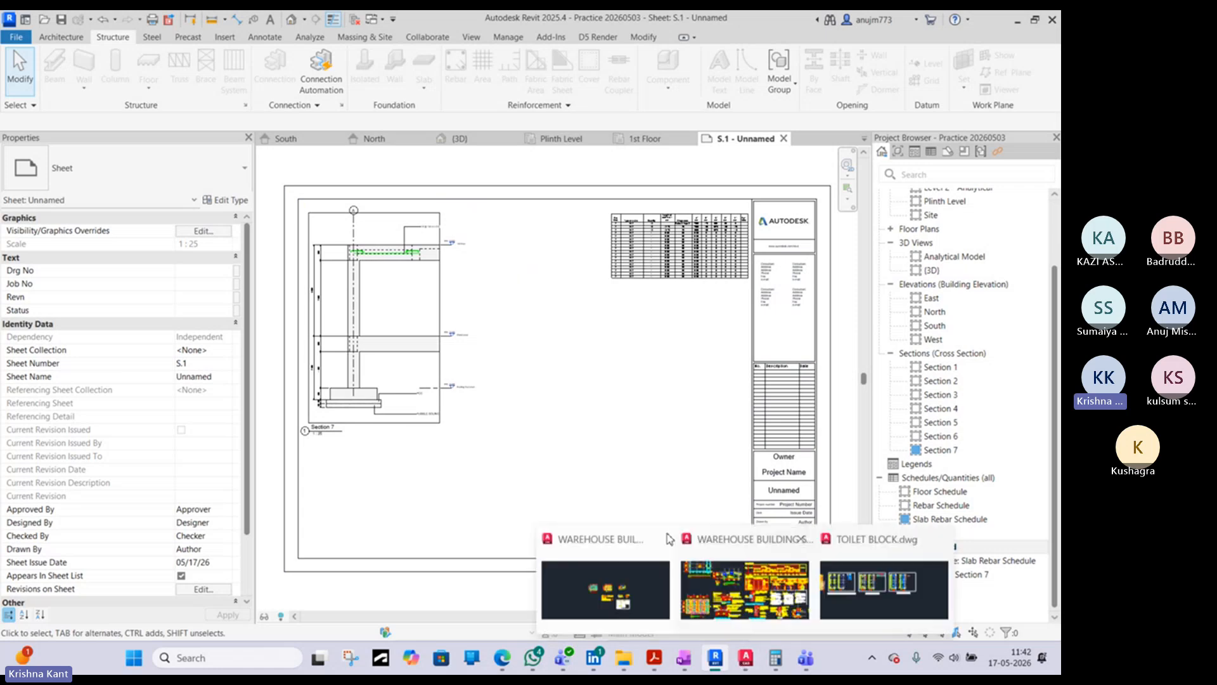
pyautogui.click(613, 431)
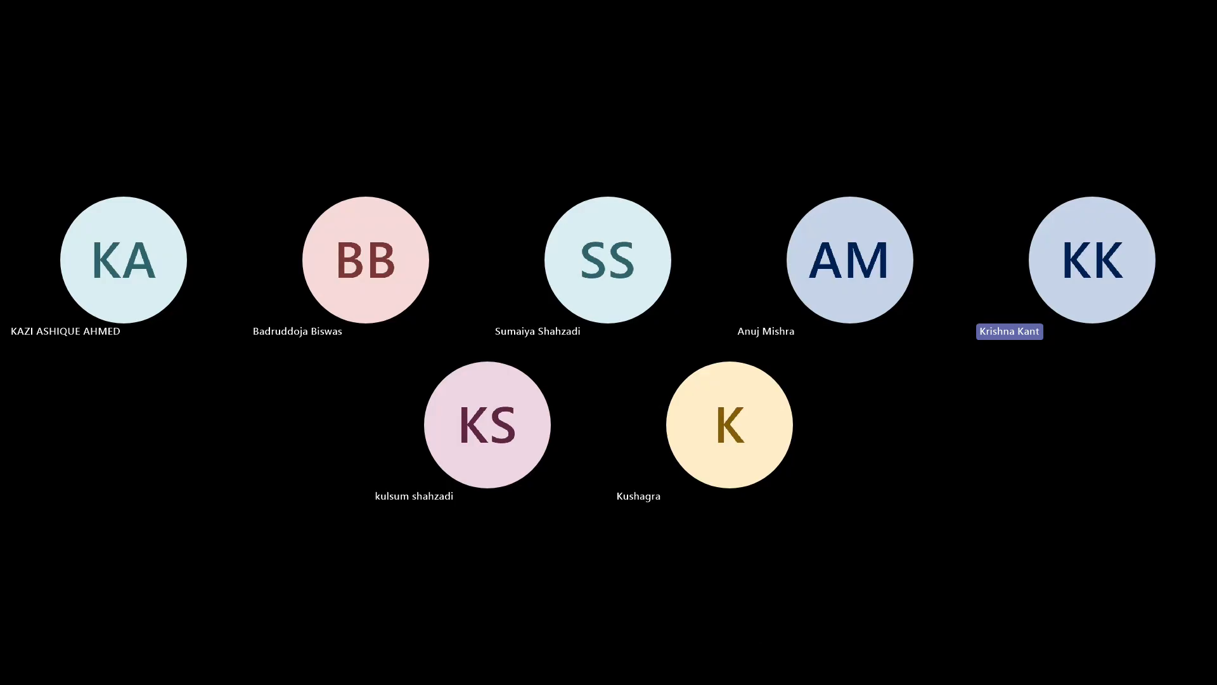